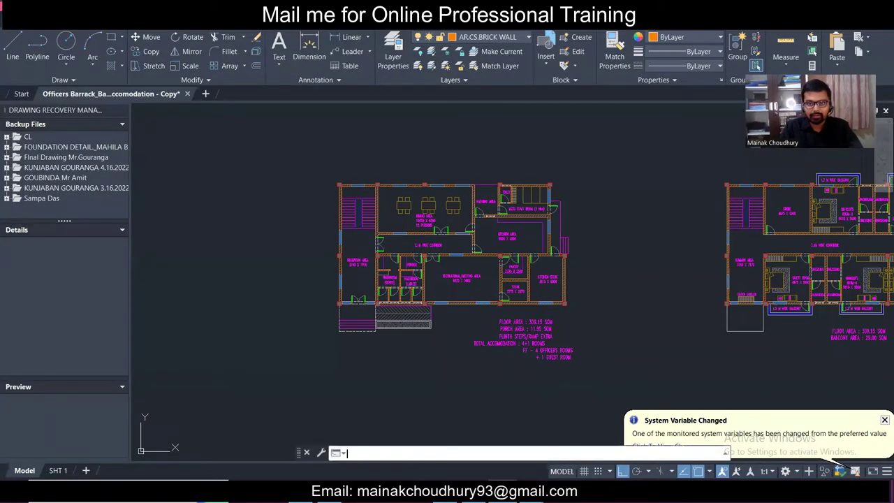
- Examine the first-floor plan's layout of officers' rooms, store, guest room, corridor and balconies
{"action": "scroll", "coordinate": [532, 194], "scroll_direction": "up", "scroll_amount": 5}
{"action": "scroll", "coordinate": [628, 224], "scroll_direction": "down", "scroll_amount": 6}
{"action": "scroll", "coordinate": [690, 236], "scroll_direction": "up", "scroll_amount": 5}
{"action": "middle_click_drag", "start_coordinate": [690, 236], "coordinate": [461, 239]}
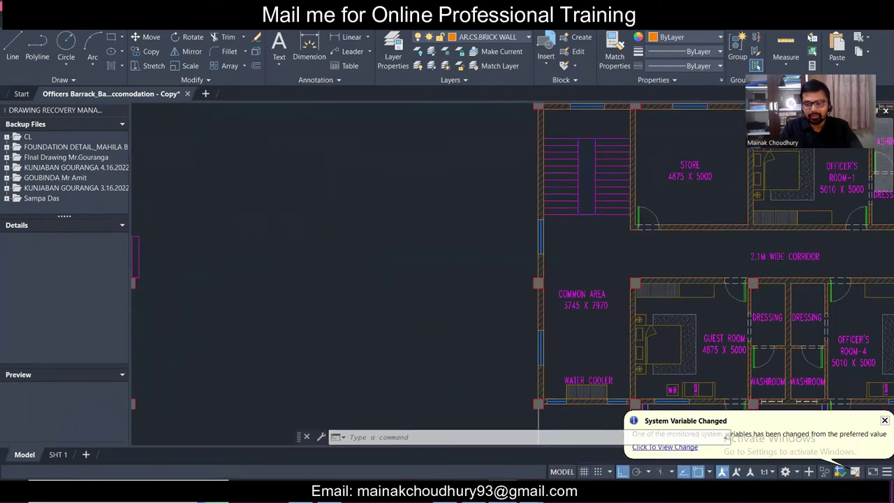
{"action": "scroll", "coordinate": [638, 228], "scroll_direction": "down", "scroll_amount": 2}
{"action": "scroll", "coordinate": [637, 226], "scroll_direction": "up", "scroll_amount": 7}
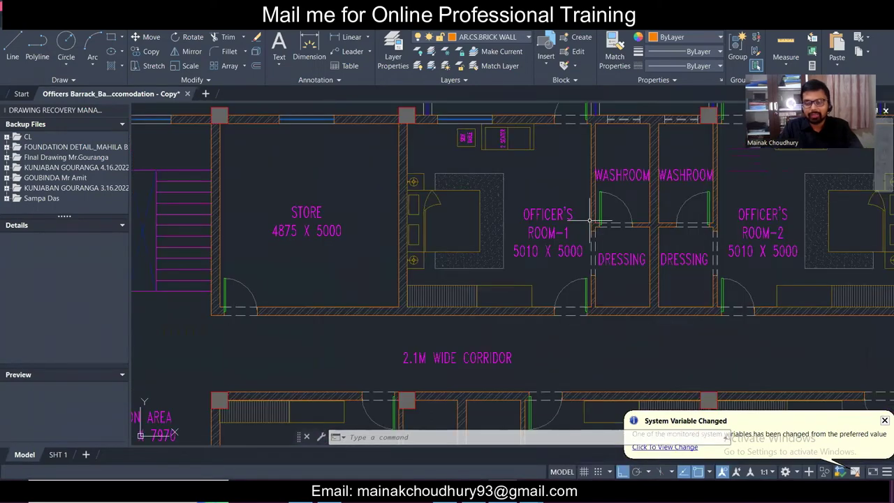
{"action": "scroll", "coordinate": [590, 221], "scroll_direction": "down", "scroll_amount": 4}
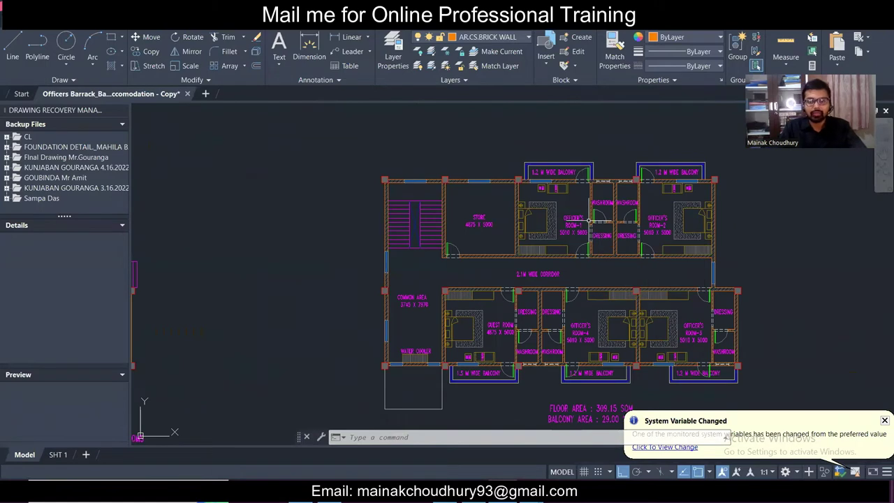
{"action": "scroll", "coordinate": [590, 221], "scroll_direction": "down", "scroll_amount": 2}
{"action": "scroll", "coordinate": [590, 221], "scroll_direction": "up", "scroll_amount": 4}
{"action": "scroll", "coordinate": [590, 220], "scroll_direction": "down", "scroll_amount": 4}
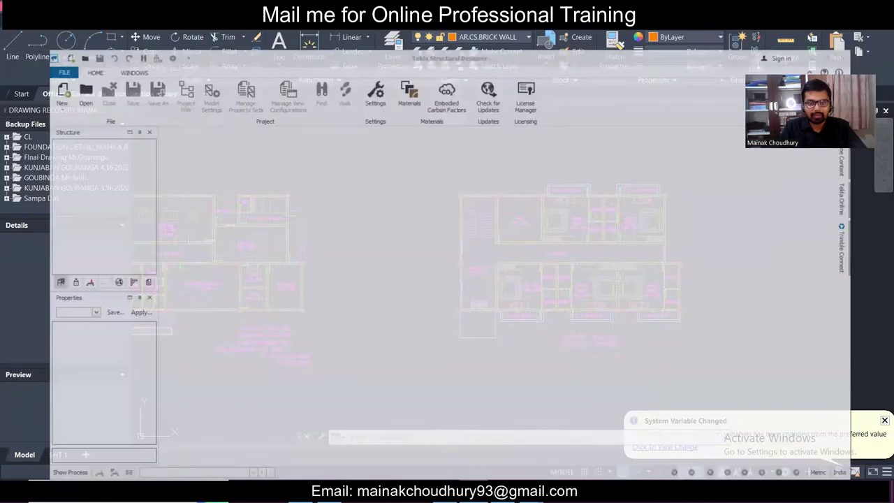
- Examine the ground-floor plan's rooms and the floor area and accommodation notes beneath it
{"action": "scroll", "coordinate": [226, 215], "scroll_direction": "up", "scroll_amount": 2}
{"action": "scroll", "coordinate": [226, 215], "scroll_direction": "down", "scroll_amount": 2}
{"action": "scroll", "coordinate": [225, 215], "scroll_direction": "up", "scroll_amount": 2}
{"action": "middle_click_drag", "start_coordinate": [226, 215], "coordinate": [431, 178]}
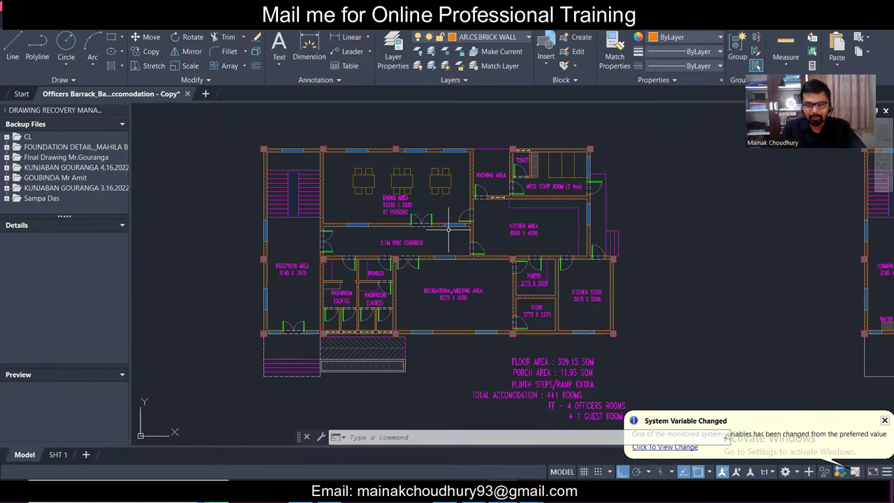
{"action": "scroll", "coordinate": [548, 327], "scroll_direction": "up", "scroll_amount": 5}
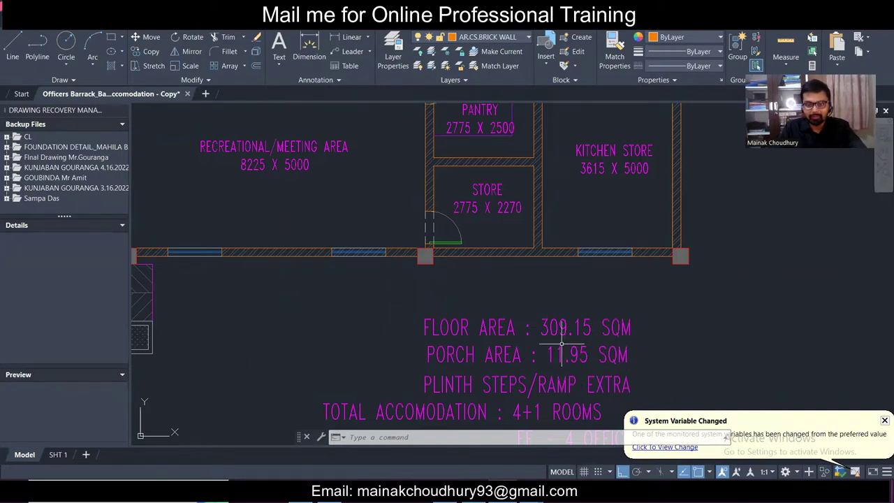
{"action": "scroll", "coordinate": [560, 342], "scroll_direction": "down", "scroll_amount": 7}
{"action": "scroll", "coordinate": [560, 342], "scroll_direction": "up", "scroll_amount": 7}
{"action": "scroll", "coordinate": [560, 342], "scroll_direction": "down", "scroll_amount": 8}
{"action": "scroll", "coordinate": [561, 341], "scroll_direction": "up", "scroll_amount": 8}
{"action": "scroll", "coordinate": [561, 340], "scroll_direction": "down", "scroll_amount": 8}
- Select everything similar to the ground-floor area notes and erase all these text labels from both floor plans
{"action": "left_click", "coordinate": [634, 392]}
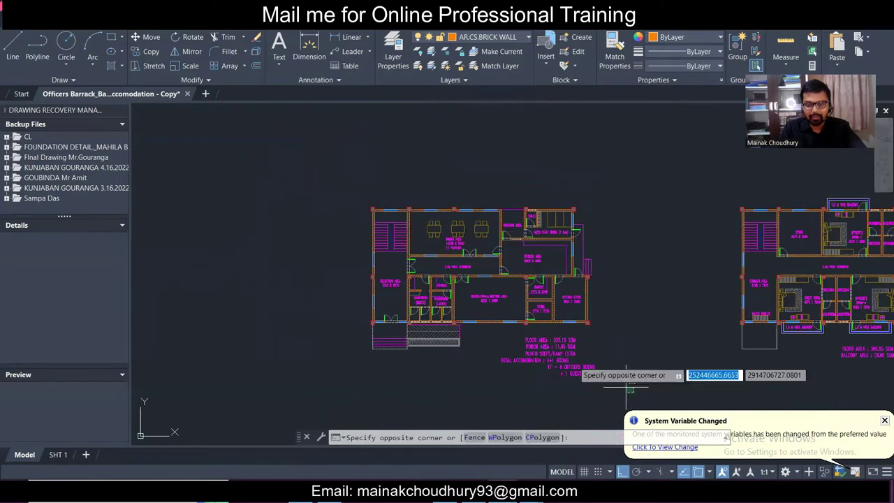
{"action": "left_click", "coordinate": [500, 318]}
{"action": "scroll", "coordinate": [465, 284], "scroll_direction": "up", "scroll_amount": 5}
{"action": "scroll", "coordinate": [465, 284], "scroll_direction": "down", "scroll_amount": 6}
{"action": "scroll", "coordinate": [732, 305], "scroll_direction": "up", "scroll_amount": 7}
{"action": "scroll", "coordinate": [732, 305], "scroll_direction": "down", "scroll_amount": 3}
{"action": "scroll", "coordinate": [732, 305], "scroll_direction": "down", "scroll_amount": 3}
{"action": "scroll", "coordinate": [503, 353], "scroll_direction": "up", "scroll_amount": 6}
{"action": "right_click", "coordinate": [459, 258]}
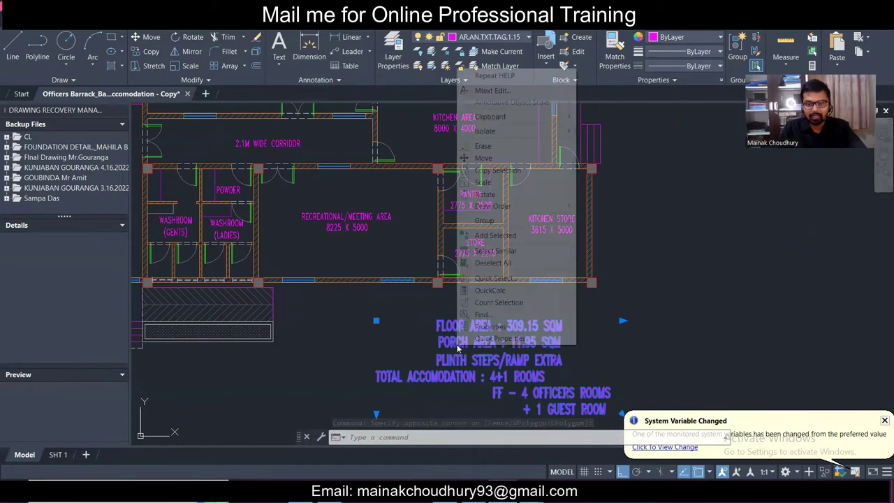
{"action": "left_click", "coordinate": [497, 251]}
{"action": "scroll", "coordinate": [520, 264], "scroll_direction": "down", "scroll_amount": 5}
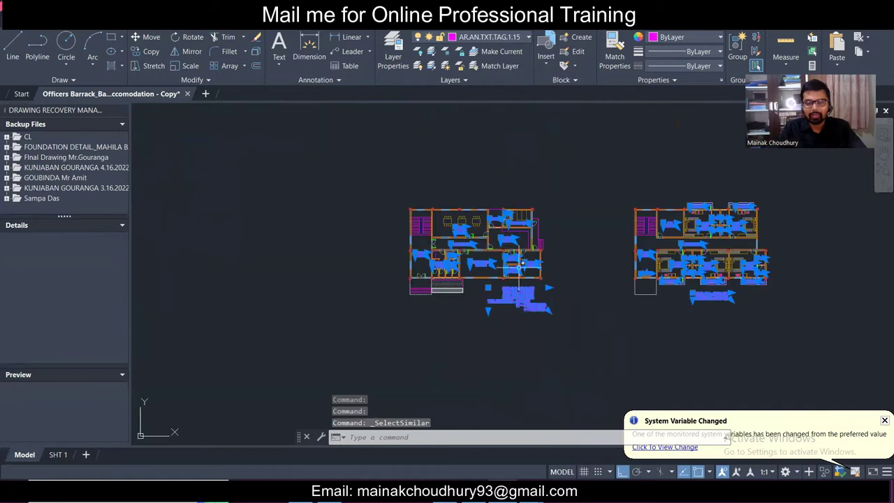
{"action": "scroll", "coordinate": [521, 264], "scroll_direction": "up", "scroll_amount": 2}
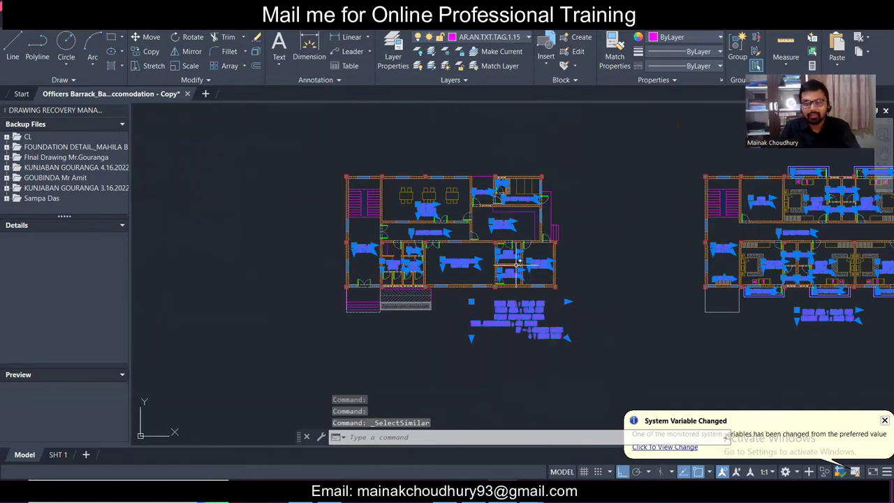
{"action": "key", "text": "Delete"}
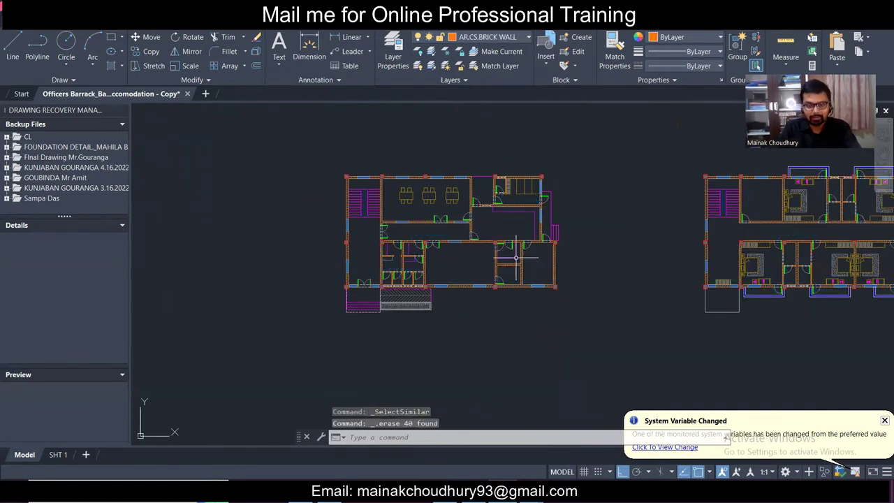
- Erase the entrance steps, porch lines and ramp outside the ground-floor plan's front wall
{"action": "scroll", "coordinate": [382, 244], "scroll_direction": "up", "scroll_amount": 3}
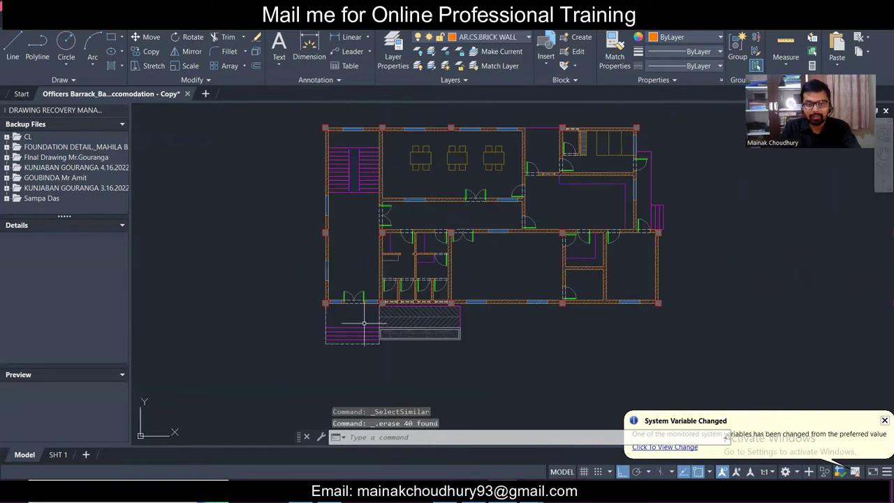
{"action": "scroll", "coordinate": [485, 370], "scroll_direction": "up", "scroll_amount": 1}
{"action": "scroll", "coordinate": [259, 323], "scroll_direction": "up", "scroll_amount": 1}
{"action": "left_click", "coordinate": [469, 334]}
{"action": "left_click", "coordinate": [169, 282]}
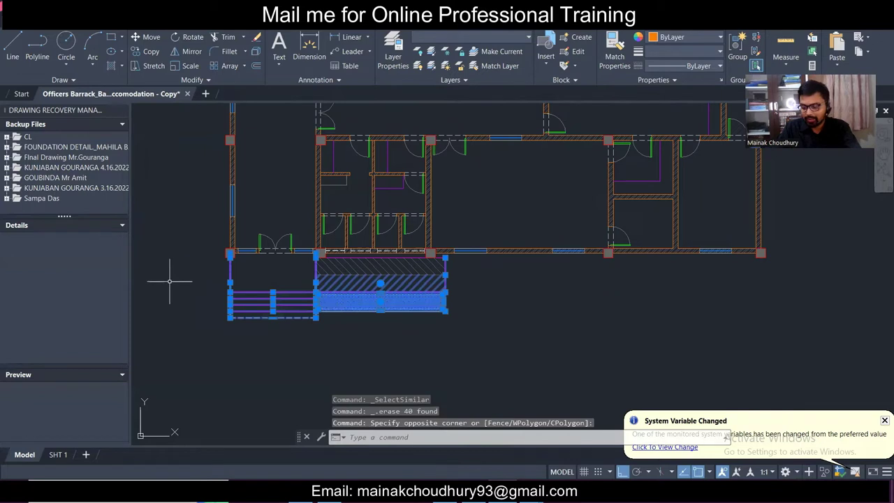
{"action": "key", "text": "Delete"}
- Erase the rectangular porch outline below the common area of the first-floor plan
{"action": "scroll", "coordinate": [417, 310], "scroll_direction": "down", "scroll_amount": 3}
{"action": "scroll", "coordinate": [440, 330], "scroll_direction": "up", "scroll_amount": 3}
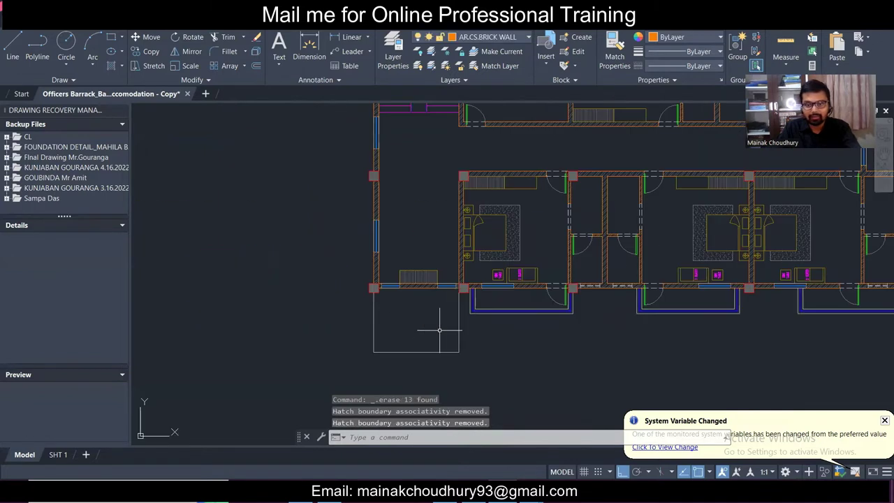
{"action": "left_click", "coordinate": [508, 368]}
{"action": "left_click", "coordinate": [303, 310]}
{"action": "key", "text": "Delete"}
- Examine the ground-floor and first-floor plans for columns, walls and remaining architectural details
{"action": "scroll", "coordinate": [535, 319], "scroll_direction": "down", "scroll_amount": 3}
{"action": "scroll", "coordinate": [560, 321], "scroll_direction": "up", "scroll_amount": 3}
{"action": "scroll", "coordinate": [560, 322], "scroll_direction": "down", "scroll_amount": 2}
{"action": "scroll", "coordinate": [560, 323], "scroll_direction": "down", "scroll_amount": 2}
{"action": "middle_click_drag", "start_coordinate": [356, 240], "coordinate": [431, 249]}
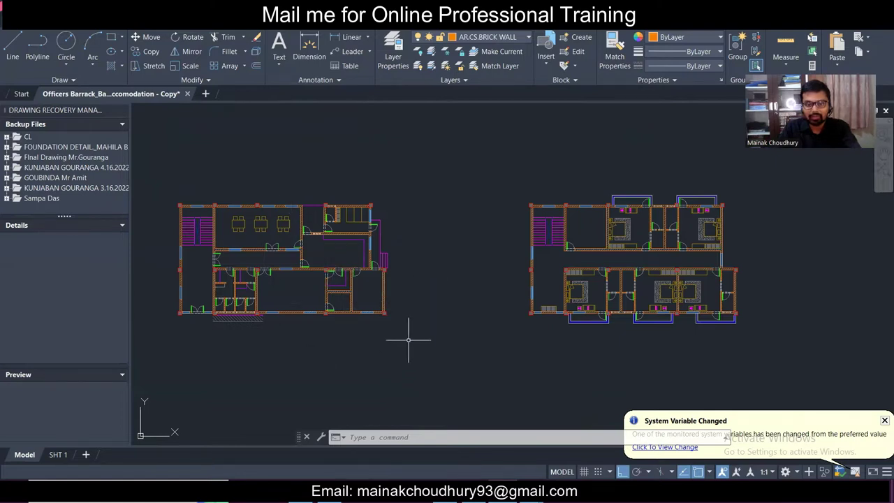
{"action": "scroll", "coordinate": [379, 275], "scroll_direction": "up", "scroll_amount": 5}
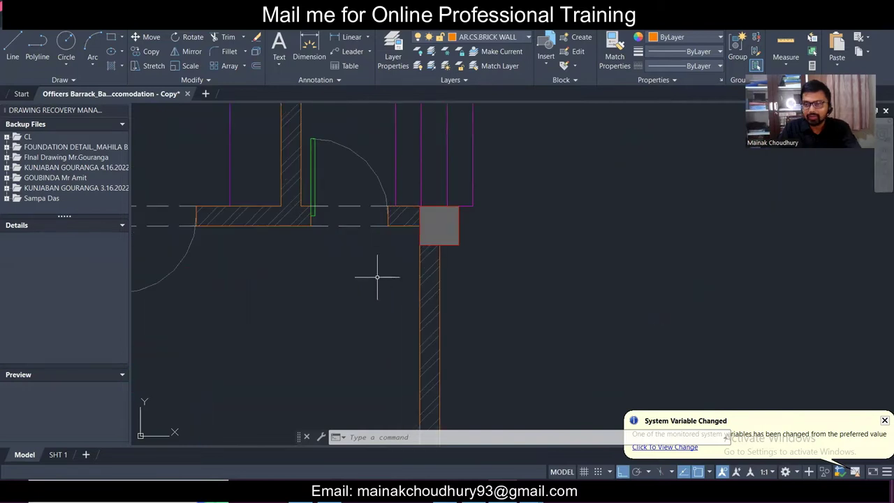
{"action": "scroll", "coordinate": [378, 277], "scroll_direction": "down", "scroll_amount": 4}
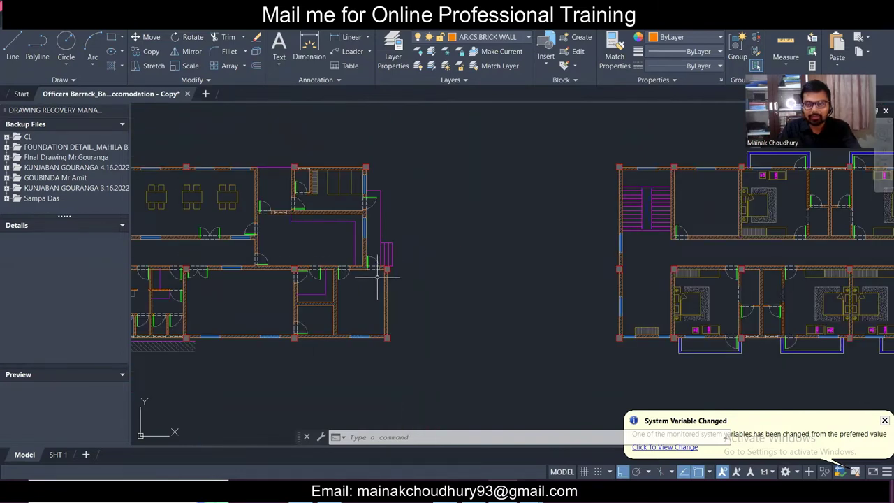
{"action": "middle_click_drag", "start_coordinate": [733, 269], "coordinate": [443, 300]}
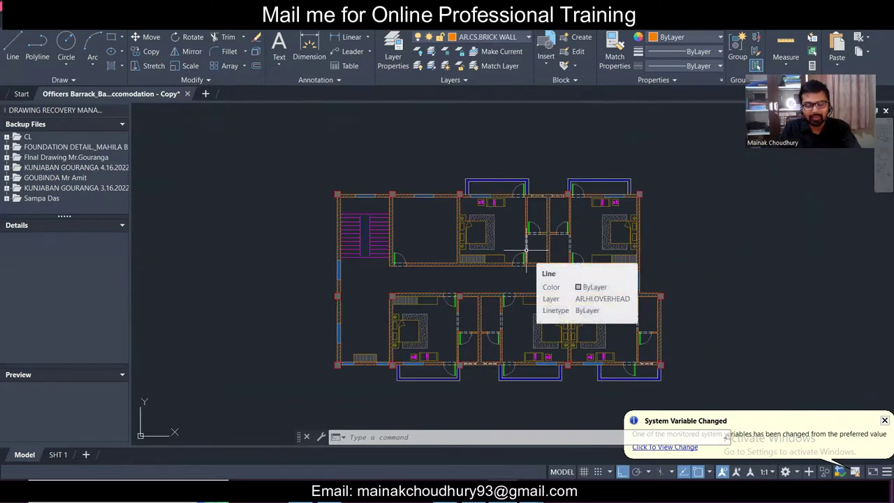
{"action": "scroll", "coordinate": [526, 249], "scroll_direction": "down", "scroll_amount": 4}
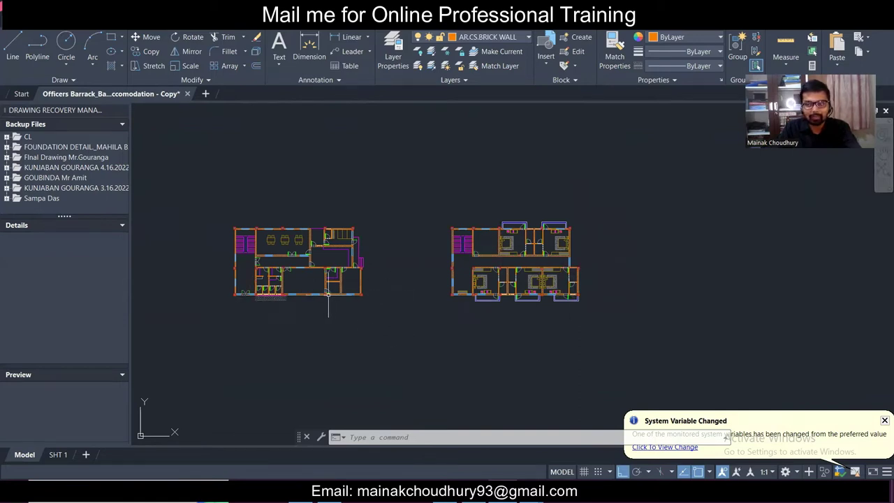
{"action": "scroll", "coordinate": [226, 272], "scroll_direction": "up", "scroll_amount": 5}
{"action": "scroll", "coordinate": [285, 249], "scroll_direction": "down", "scroll_amount": 2}
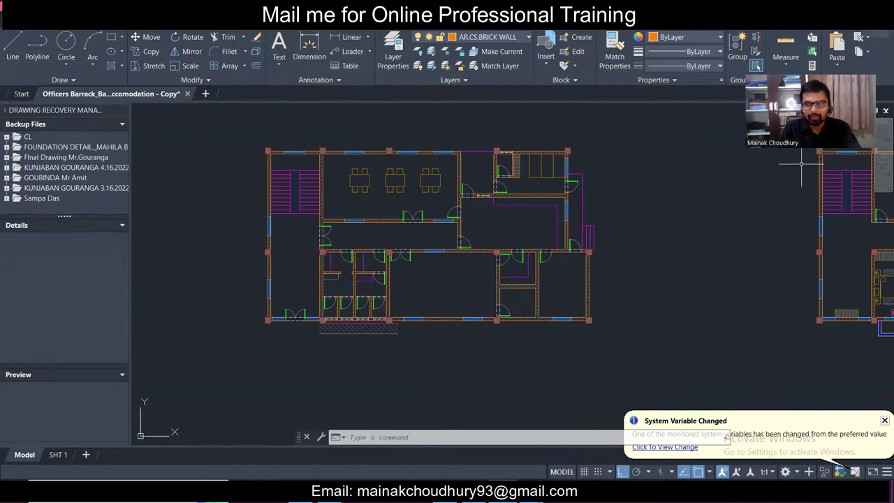
- Save the Officers Barrack_Barrack Accomodation - Copy drawing
{"action": "left_click", "coordinate": [859, 7]}
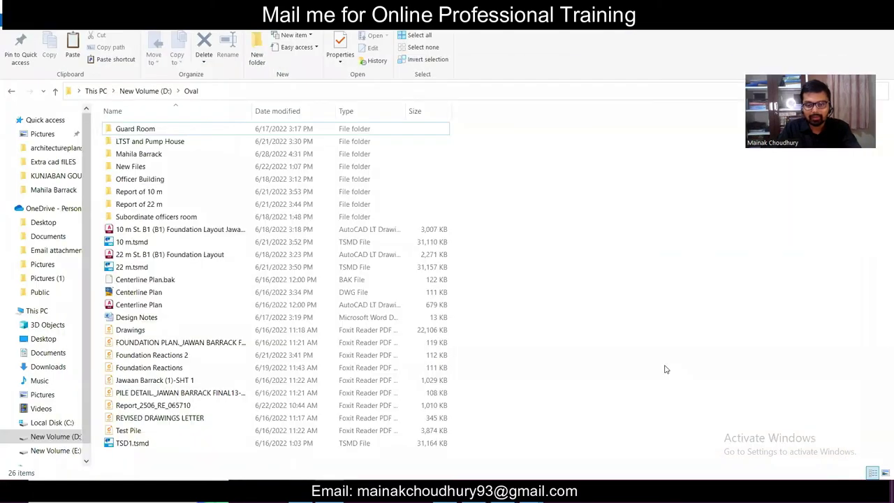
{"action": "key", "text": "alt+Tab"}
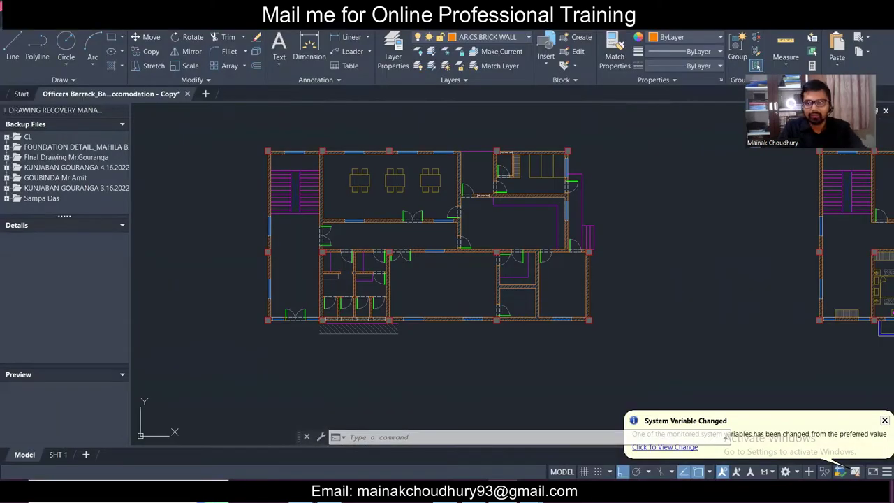
{"action": "key", "text": "ctrl+s"}
- Switch to File Explorer and open the Officers Barrack folder within New Files, architectureplans_barrackaccomodationagartala
{"action": "key", "text": "alt+Tab"}
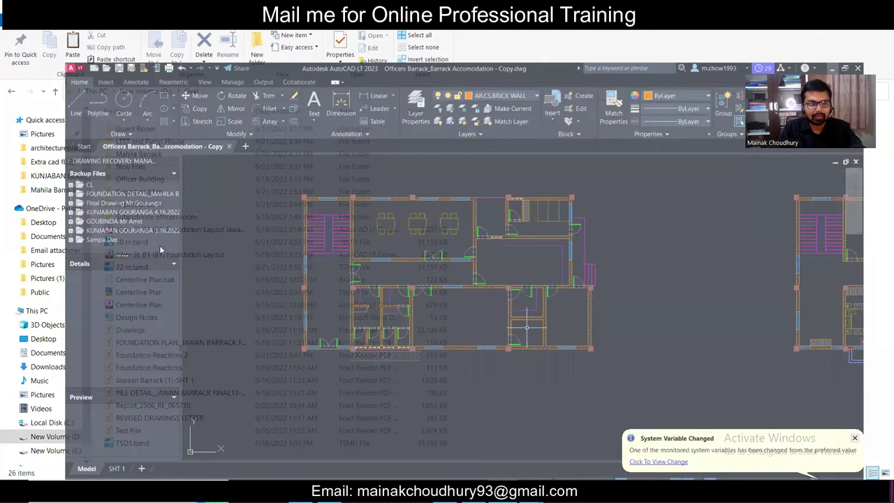
{"action": "double_click", "coordinate": [181, 167]}
{"action": "double_click", "coordinate": [181, 130]}
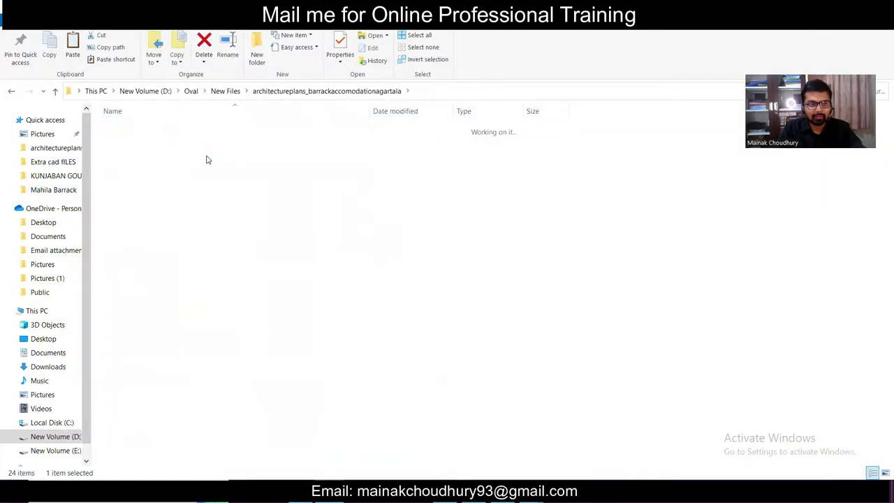
{"action": "double_click", "coordinate": [206, 160]}
- Duplicate the Officers Barrack_Barrack Accomodation - Copy DWG file in the same folder and rename the duplicate FF
{"action": "left_click", "coordinate": [231, 142]}
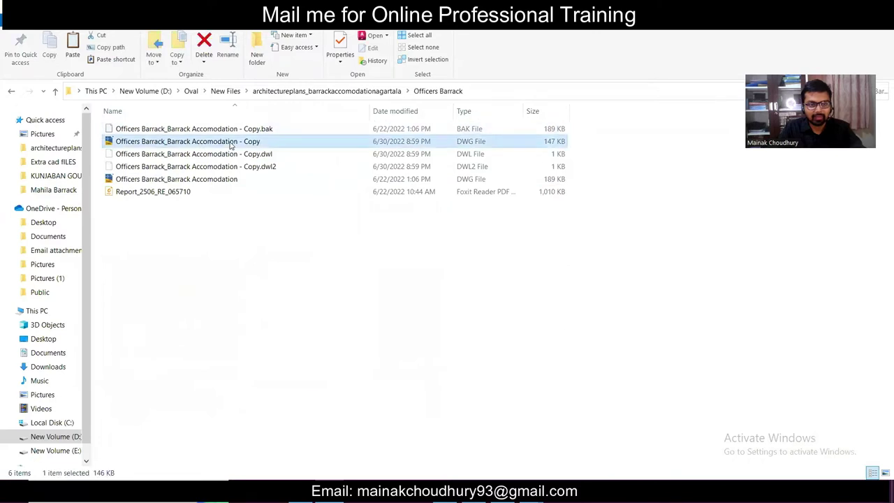
{"action": "right_click", "coordinate": [231, 143]}
{"action": "left_click", "coordinate": [320, 317]}
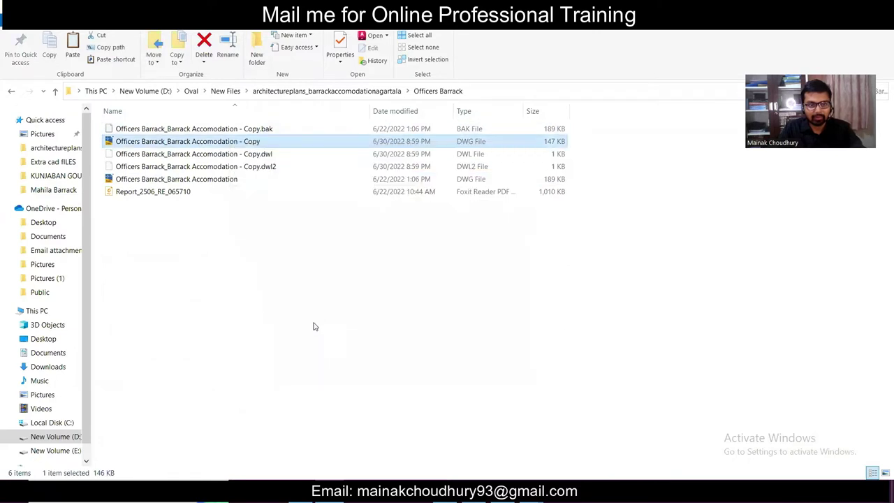
{"action": "right_click", "coordinate": [277, 299]}
{"action": "left_click", "coordinate": [300, 195]}
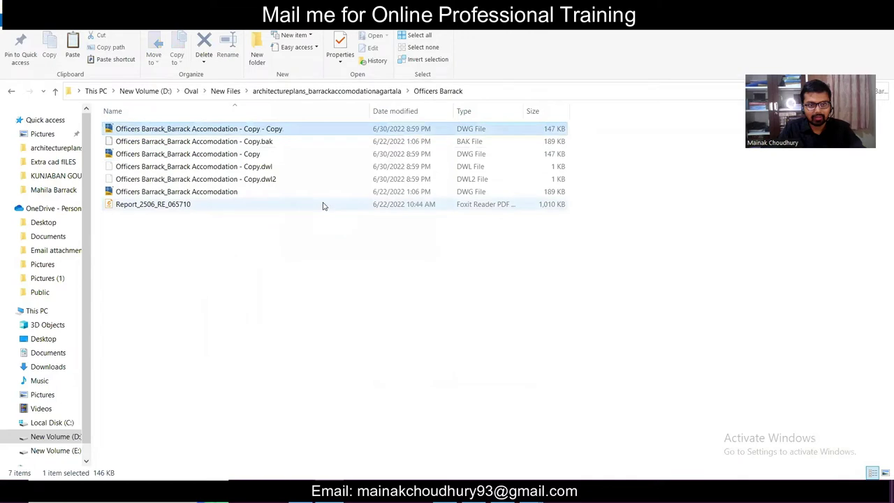
{"action": "key", "text": "F2"}
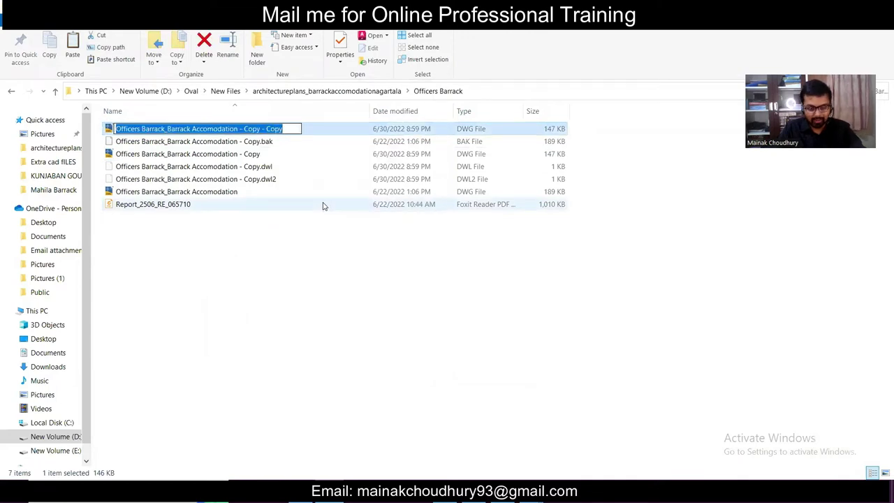
{"action": "type", "text": "FF"}
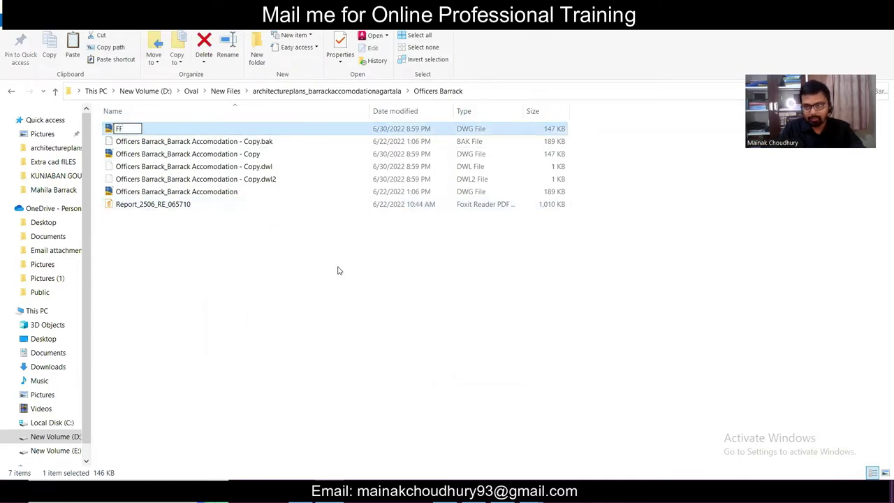
{"action": "left_click", "coordinate": [337, 271]}
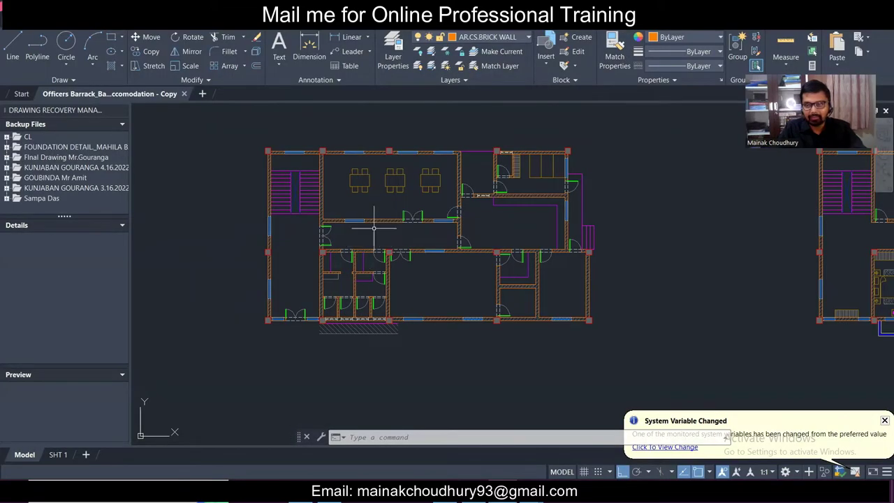
- Return to the AutoCAD drawing and move all objects of both floor plans to layer 0
{"action": "scroll", "coordinate": [355, 219], "scroll_direction": "down", "scroll_amount": 3}
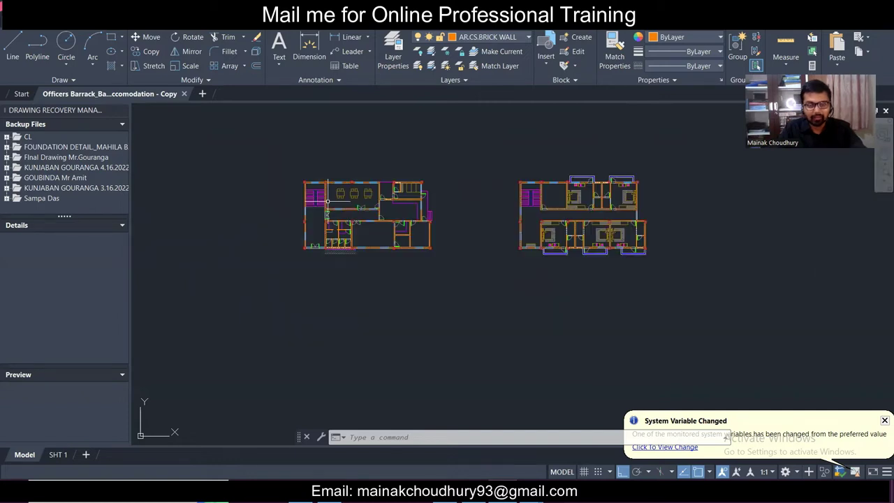
{"action": "scroll", "coordinate": [326, 201], "scroll_direction": "up", "scroll_amount": 4}
{"action": "scroll", "coordinate": [327, 201], "scroll_direction": "down", "scroll_amount": 5}
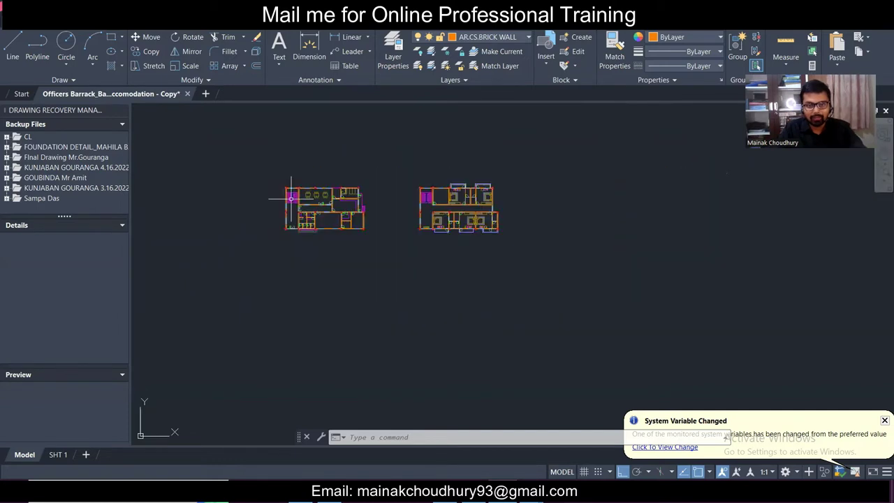
{"action": "left_click", "coordinate": [570, 286]}
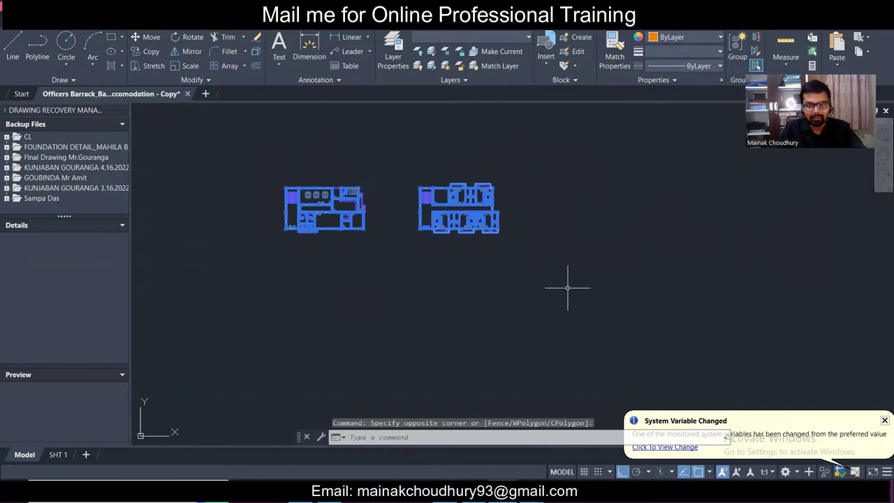
{"action": "left_click", "coordinate": [472, 43]}
{"action": "left_click", "coordinate": [469, 50]}
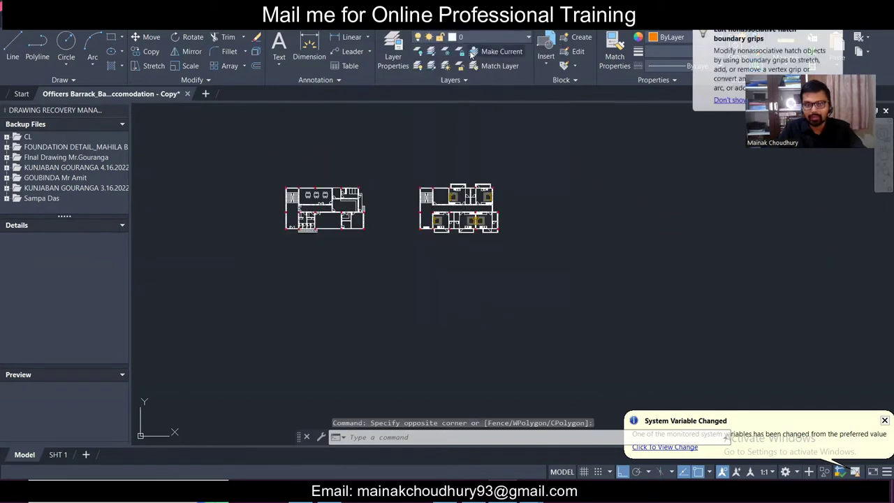
{"action": "scroll", "coordinate": [305, 207], "scroll_direction": "up", "scroll_amount": 8}
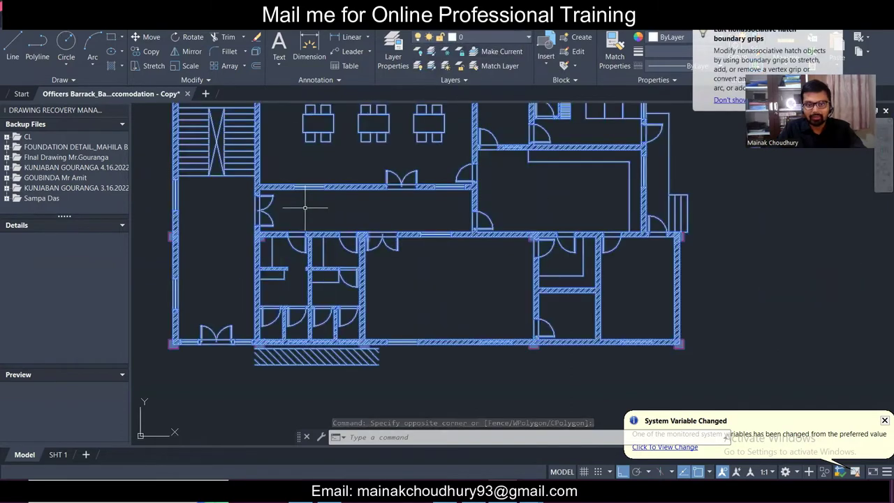
- Inspect the layers of the staircase lines and the upper-left corner column in the left floor plan
{"action": "key", "text": "Escape"}
{"action": "scroll", "coordinate": [408, 227], "scroll_direction": "down", "scroll_amount": 8}
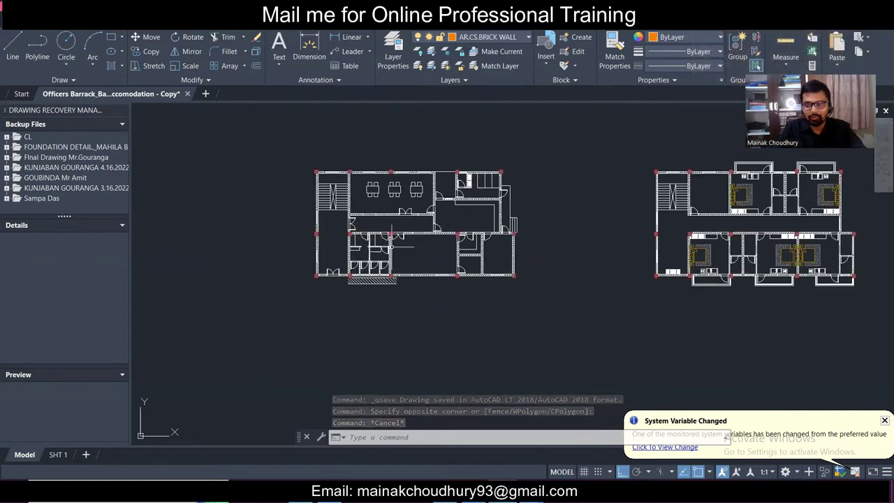
{"action": "scroll", "coordinate": [331, 189], "scroll_direction": "up", "scroll_amount": 4}
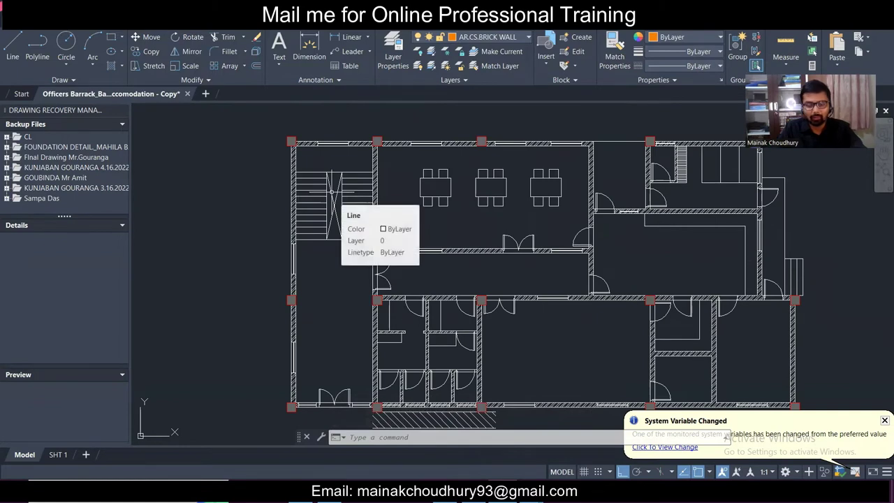
{"action": "scroll", "coordinate": [332, 188], "scroll_direction": "down", "scroll_amount": 5}
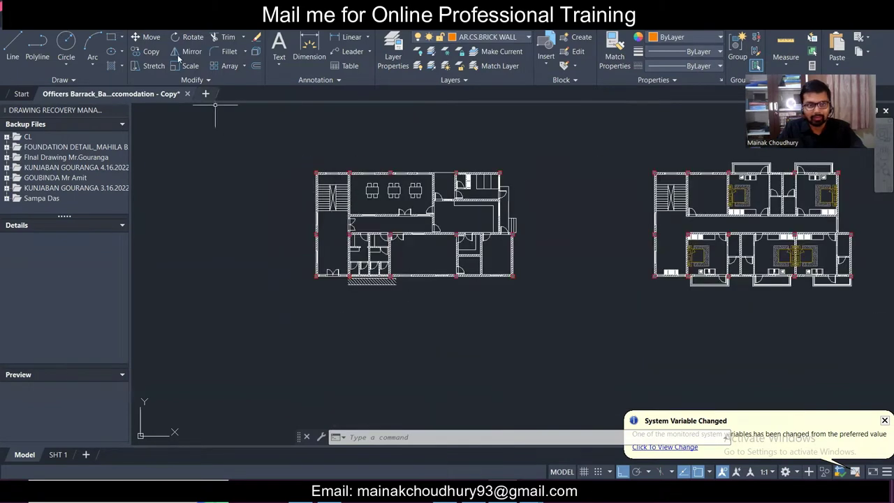
{"action": "scroll", "coordinate": [285, 164], "scroll_direction": "up", "scroll_amount": 6}
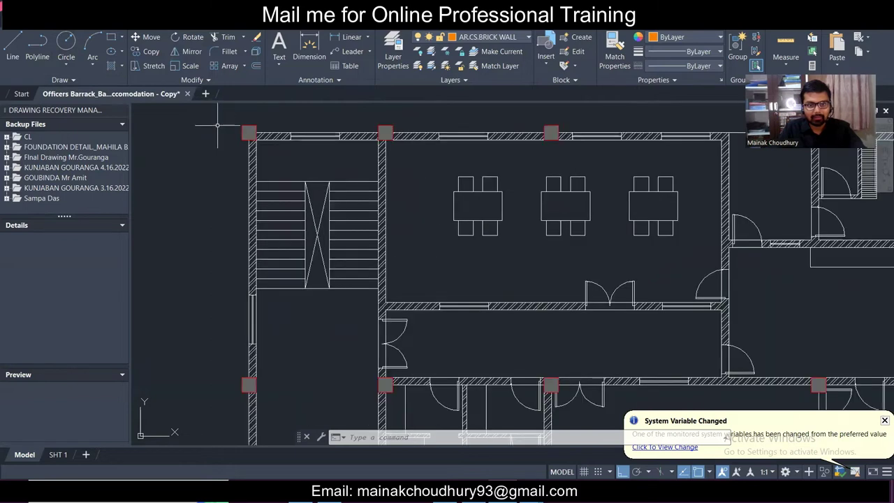
{"action": "middle_click_drag", "start_coordinate": [217, 126], "coordinate": [234, 180]}
{"action": "scroll", "coordinate": [253, 183], "scroll_direction": "up", "scroll_amount": 3}
{"action": "left_click", "coordinate": [301, 191]}
{"action": "left_click", "coordinate": [274, 177]}
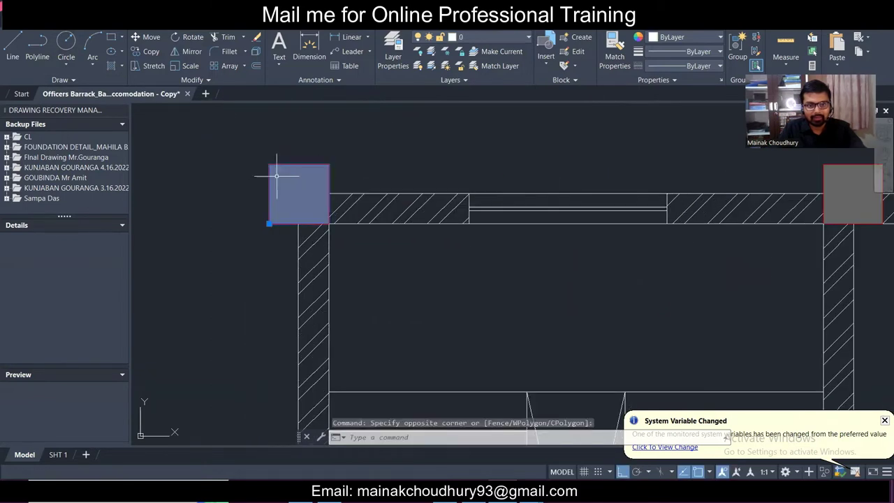
{"action": "key", "text": "Escape"}
{"action": "left_click", "coordinate": [297, 160]}
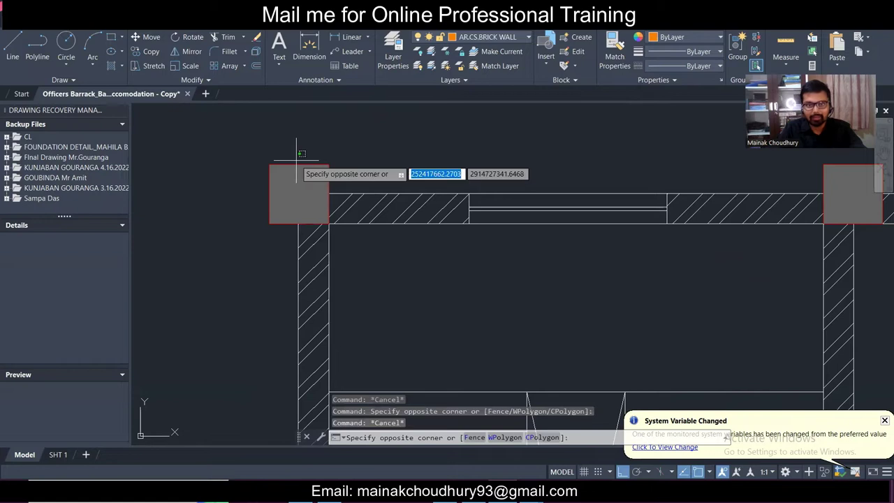
{"action": "key", "text": "Escape"}
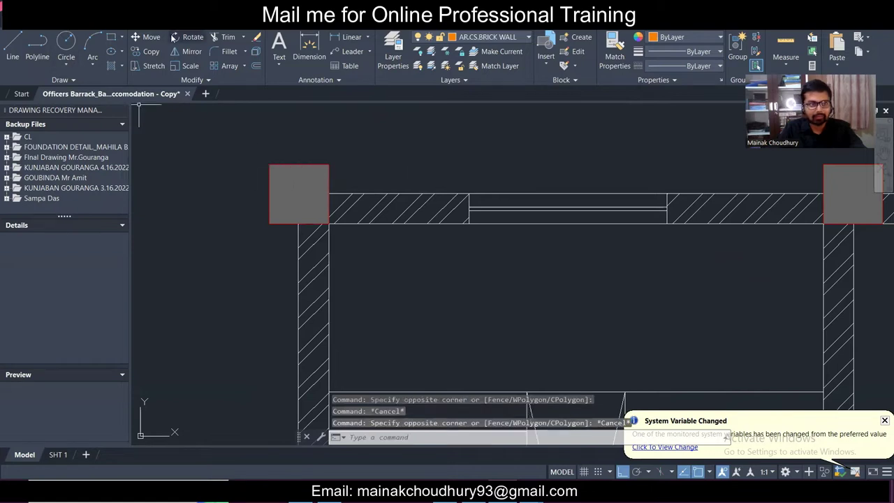
- Make layer 0 current and assign all objects of both floor plans to layer 0 again
{"action": "left_click", "coordinate": [514, 39]}
{"action": "left_click", "coordinate": [490, 50]}
{"action": "scroll", "coordinate": [333, 187], "scroll_direction": "down", "scroll_amount": 5}
{"action": "scroll", "coordinate": [333, 188], "scroll_direction": "down", "scroll_amount": 5}
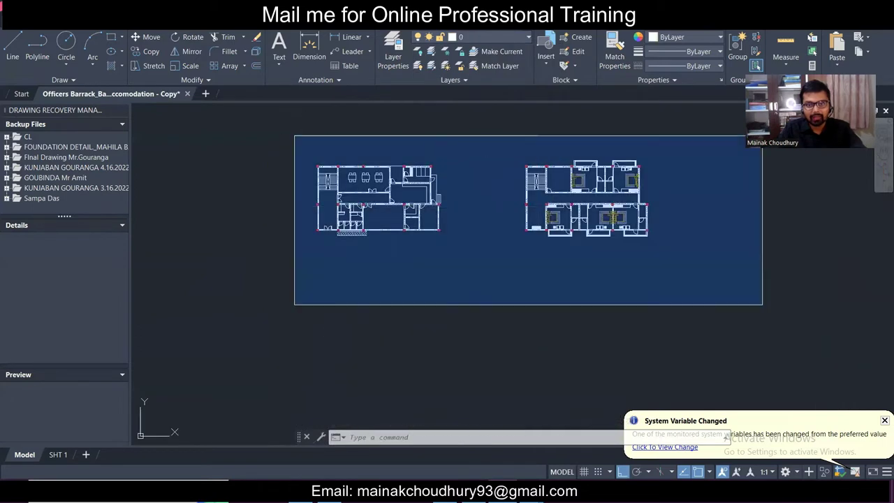
{"action": "left_click", "coordinate": [762, 303]}
{"action": "left_click", "coordinate": [472, 39]}
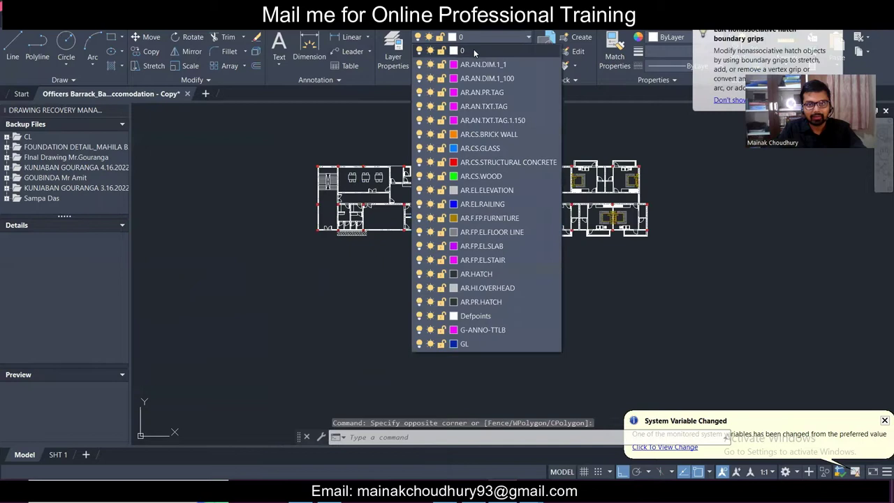
{"action": "left_click", "coordinate": [472, 43]}
{"action": "scroll", "coordinate": [354, 160], "scroll_direction": "up", "scroll_amount": 8}
{"action": "key", "text": "Escape"}
- Draw a rectangle over the outline of the left floor plan's upper-left corner column
{"action": "scroll", "coordinate": [354, 161], "scroll_direction": "up", "scroll_amount": 4}
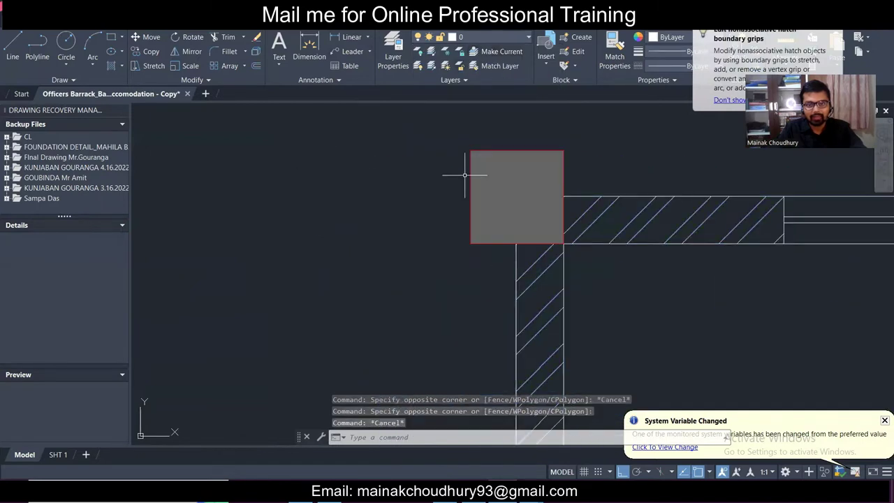
{"action": "middle_click_drag", "start_coordinate": [615, 171], "coordinate": [499, 228]}
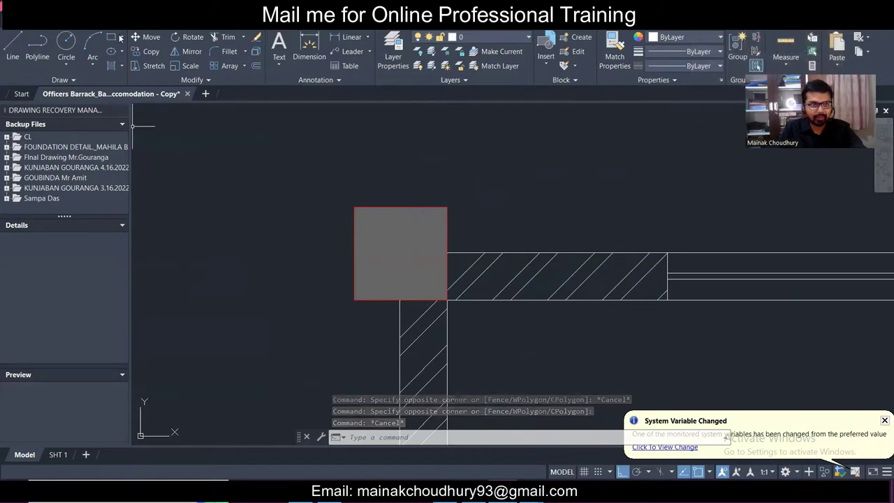
{"action": "type", "text": "rec"}
{"action": "key", "text": "Return"}
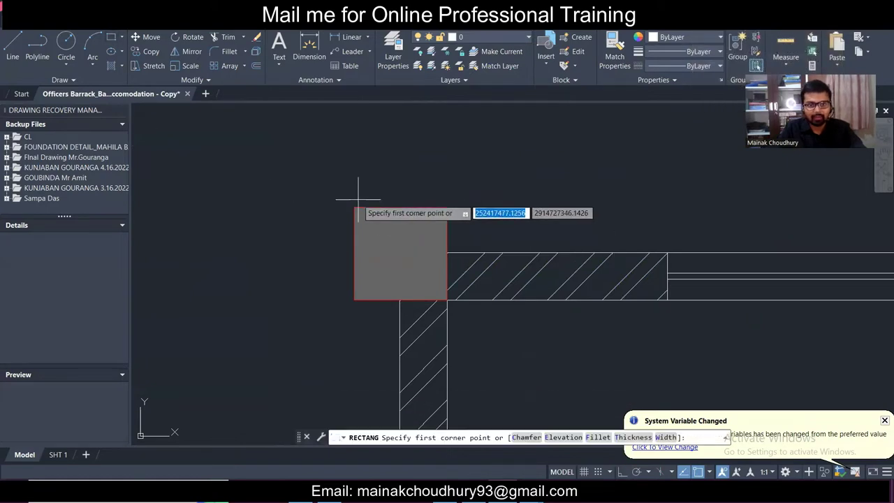
{"action": "left_click", "coordinate": [354, 207]}
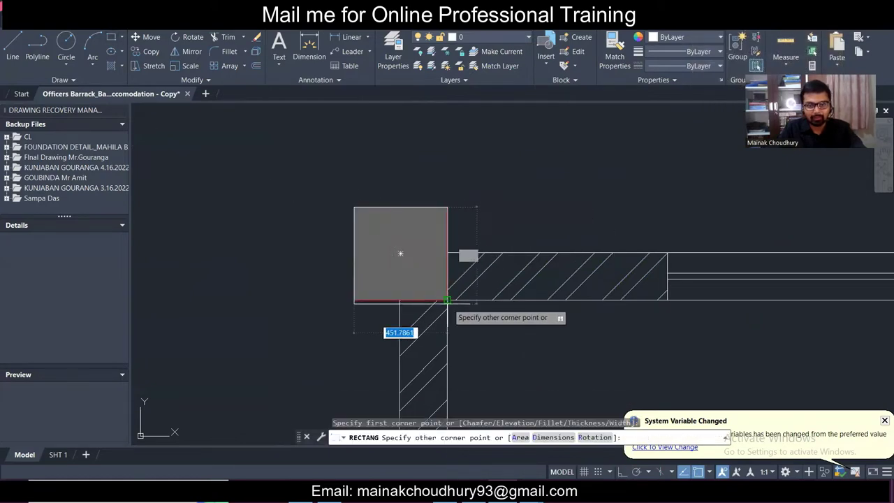
{"action": "left_click", "coordinate": [446, 300]}
- Copy the column rectangle from its upper-left corner onto the second column of the top row
{"action": "left_click", "coordinate": [447, 231]}
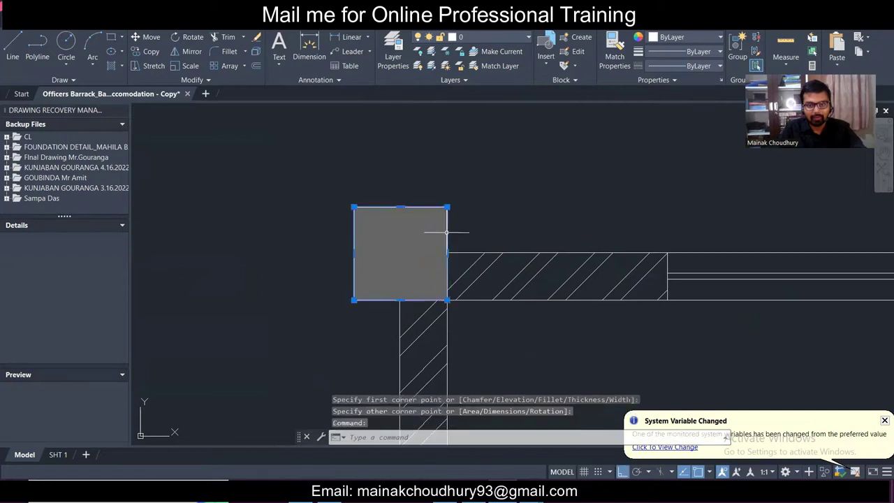
{"action": "left_click", "coordinate": [149, 52]}
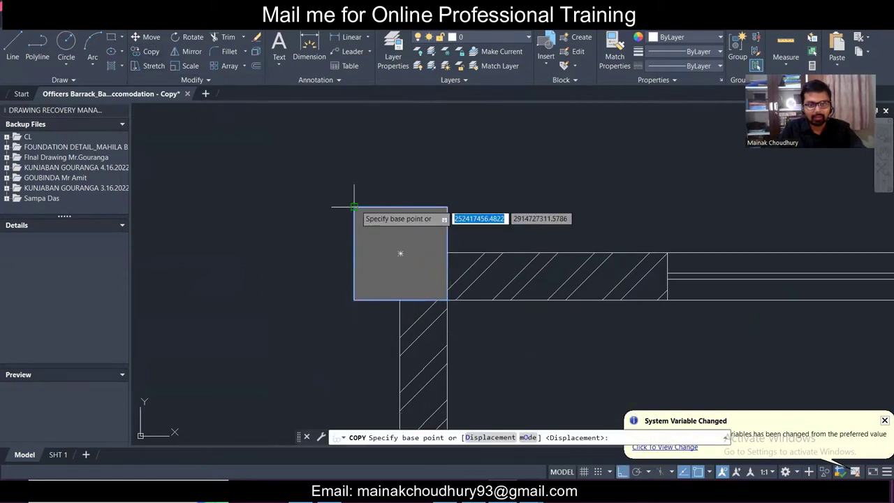
{"action": "left_click", "coordinate": [354, 208]}
{"action": "scroll", "coordinate": [402, 171], "scroll_direction": "down", "scroll_amount": 5}
{"action": "scroll", "coordinate": [401, 171], "scroll_direction": "up", "scroll_amount": 5}
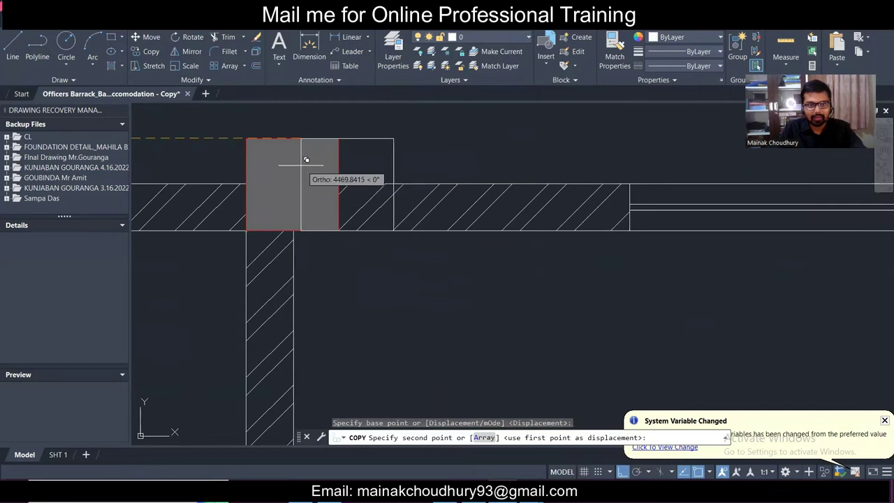
{"action": "left_click", "coordinate": [247, 137]}
- Place copies of the column rectangle on the third, fourth and fifth columns of the top row
{"action": "scroll", "coordinate": [329, 140], "scroll_direction": "down", "scroll_amount": 5}
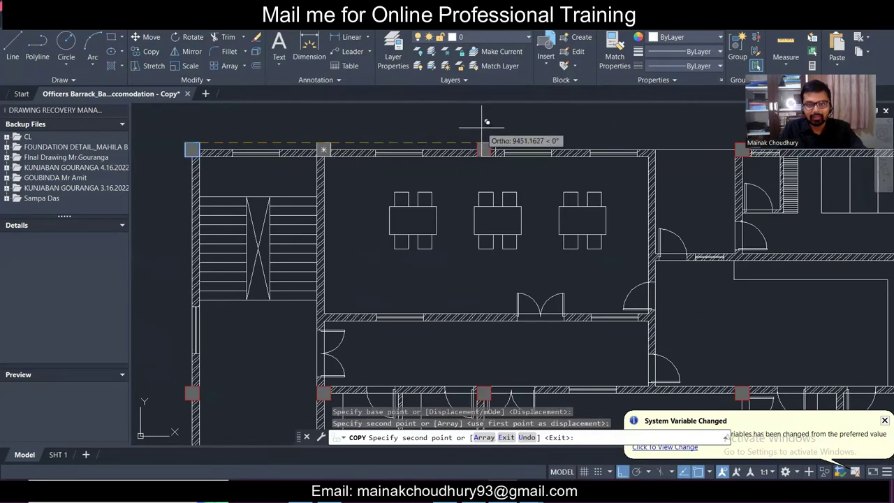
{"action": "scroll", "coordinate": [484, 124], "scroll_direction": "up", "scroll_amount": 5}
{"action": "left_click", "coordinate": [428, 216]}
{"action": "scroll", "coordinate": [428, 215], "scroll_direction": "down", "scroll_amount": 5}
{"action": "scroll", "coordinate": [649, 195], "scroll_direction": "up", "scroll_amount": 3}
{"action": "scroll", "coordinate": [658, 190], "scroll_direction": "down", "scroll_amount": 3}
{"action": "scroll", "coordinate": [693, 190], "scroll_direction": "up", "scroll_amount": 4}
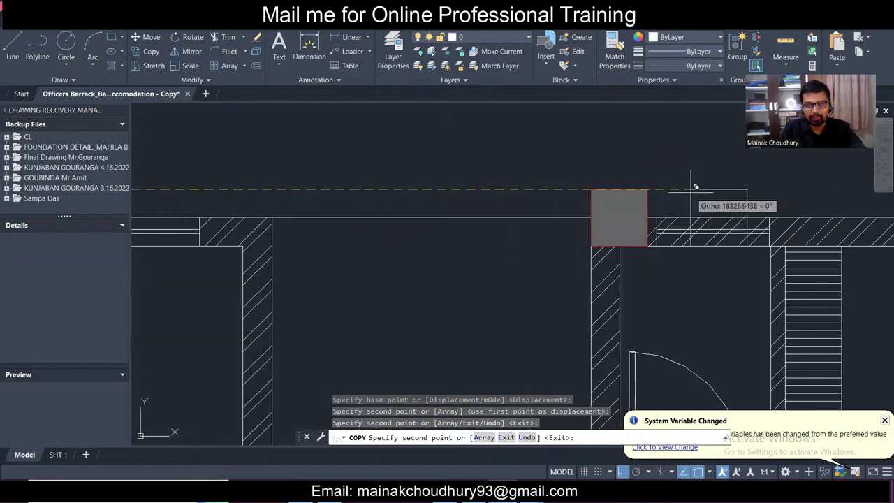
{"action": "left_click", "coordinate": [594, 187]}
{"action": "scroll", "coordinate": [594, 187], "scroll_direction": "down", "scroll_amount": 4}
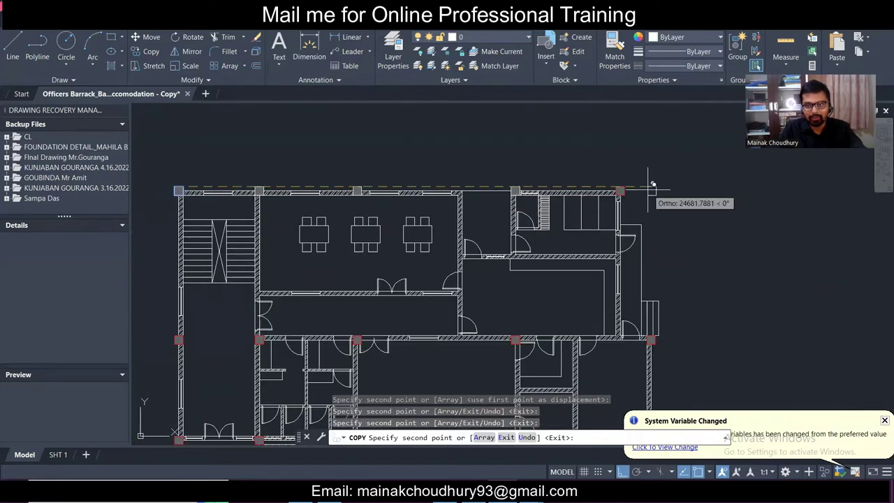
{"action": "scroll", "coordinate": [521, 189], "scroll_direction": "up", "scroll_amount": 5}
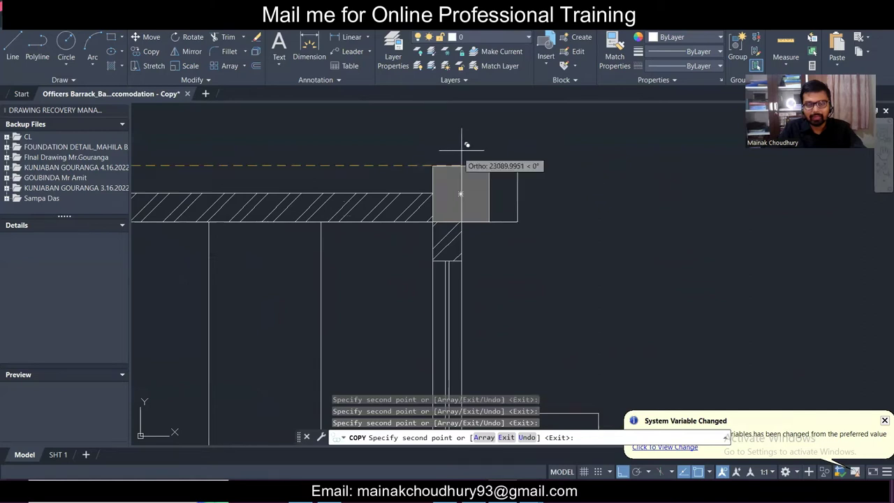
- Place copies of the column rectangle on the first three columns of the left floor plan's middle row
{"action": "scroll", "coordinate": [461, 148], "scroll_direction": "down", "scroll_amount": 6}
{"action": "scroll", "coordinate": [278, 227], "scroll_direction": "up", "scroll_amount": 7}
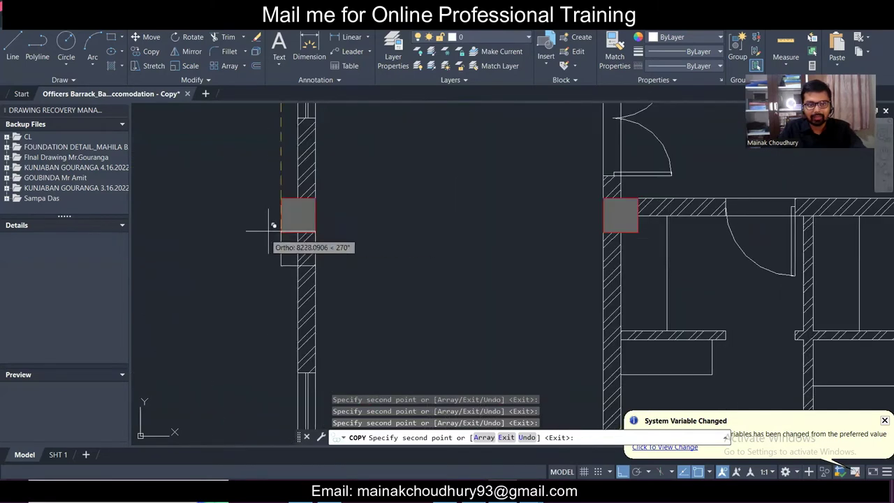
{"action": "scroll", "coordinate": [293, 211], "scroll_direction": "up", "scroll_amount": 6}
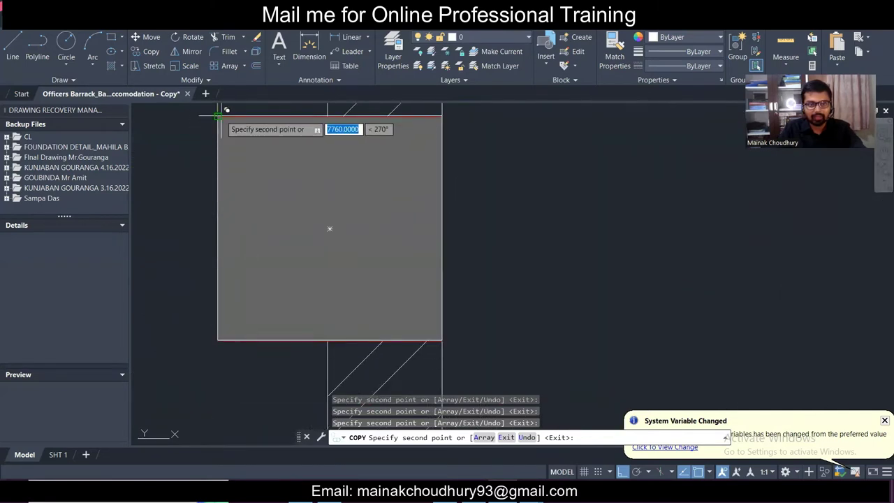
{"action": "scroll", "coordinate": [219, 122], "scroll_direction": "down", "scroll_amount": 4}
{"action": "scroll", "coordinate": [389, 130], "scroll_direction": "up", "scroll_amount": 4}
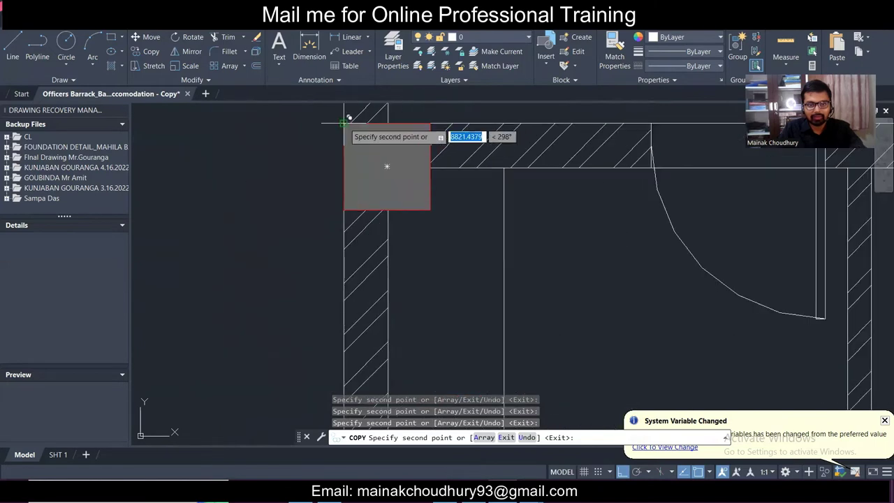
{"action": "scroll", "coordinate": [495, 143], "scroll_direction": "down", "scroll_amount": 4}
{"action": "scroll", "coordinate": [558, 192], "scroll_direction": "up", "scroll_amount": 6}
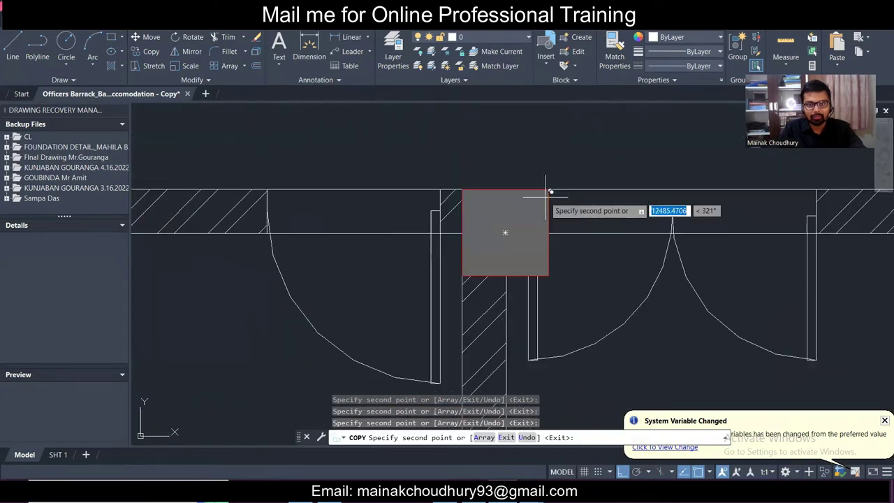
- Place copies of the column rectangle on the fourth and fifth columns of the middle row
{"action": "scroll", "coordinate": [467, 183], "scroll_direction": "down", "scroll_amount": 5}
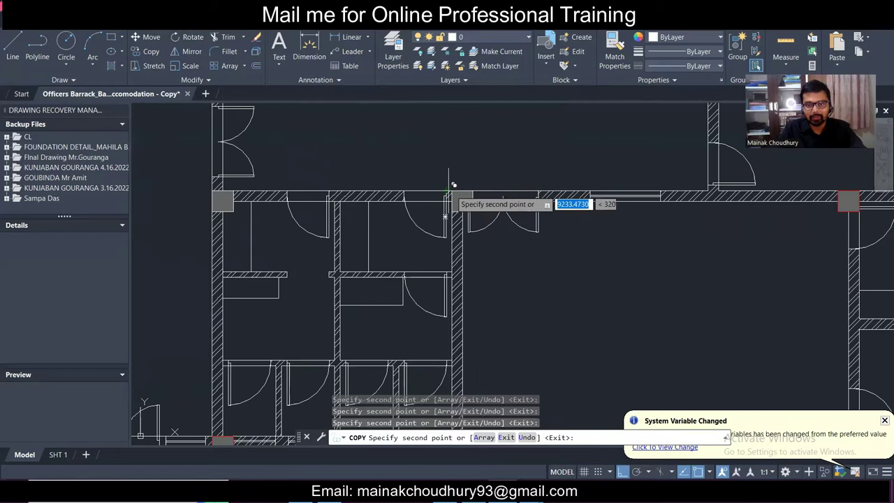
{"action": "scroll", "coordinate": [602, 211], "scroll_direction": "up", "scroll_amount": 6}
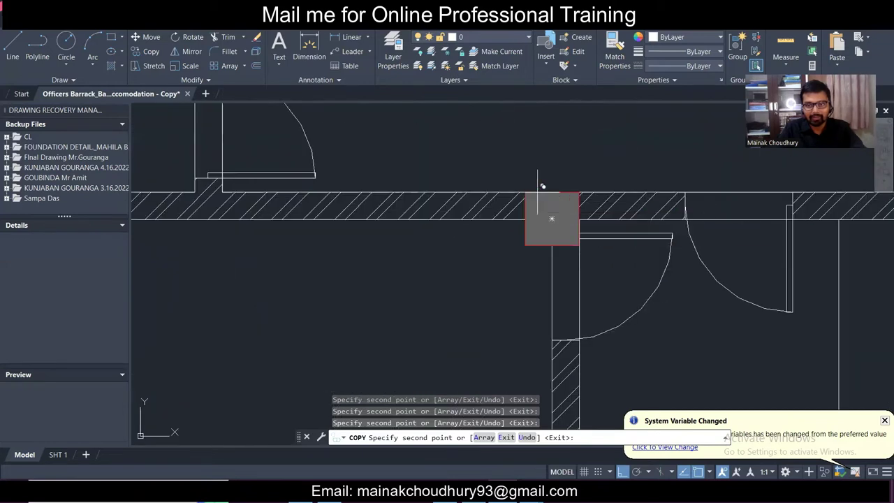
{"action": "left_click", "coordinate": [525, 192]}
{"action": "scroll", "coordinate": [524, 192], "scroll_direction": "down", "scroll_amount": 1}
{"action": "middle_click_drag", "start_coordinate": [742, 198], "coordinate": [493, 238]}
{"action": "scroll", "coordinate": [493, 230], "scroll_direction": "down", "scroll_amount": 1}
{"action": "scroll", "coordinate": [697, 223], "scroll_direction": "up", "scroll_amount": 6}
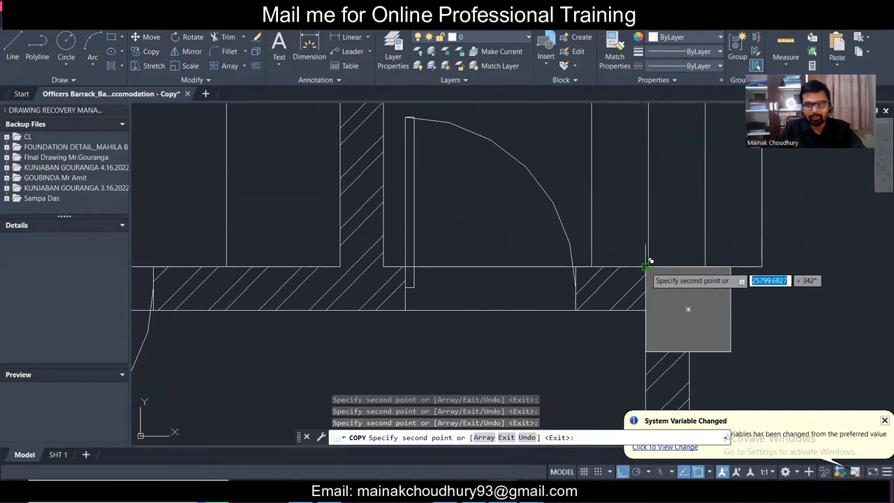
- Place copies of the column rectangle on the first three columns of the left floor plan's bottom row
{"action": "scroll", "coordinate": [656, 244], "scroll_direction": "down", "scroll_amount": 6}
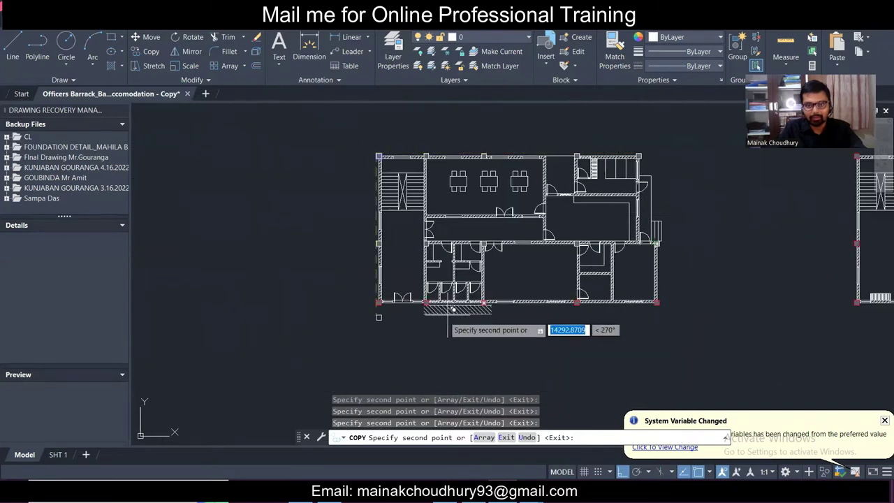
{"action": "scroll", "coordinate": [380, 307], "scroll_direction": "up", "scroll_amount": 5}
{"action": "scroll", "coordinate": [346, 190], "scroll_direction": "up", "scroll_amount": 4}
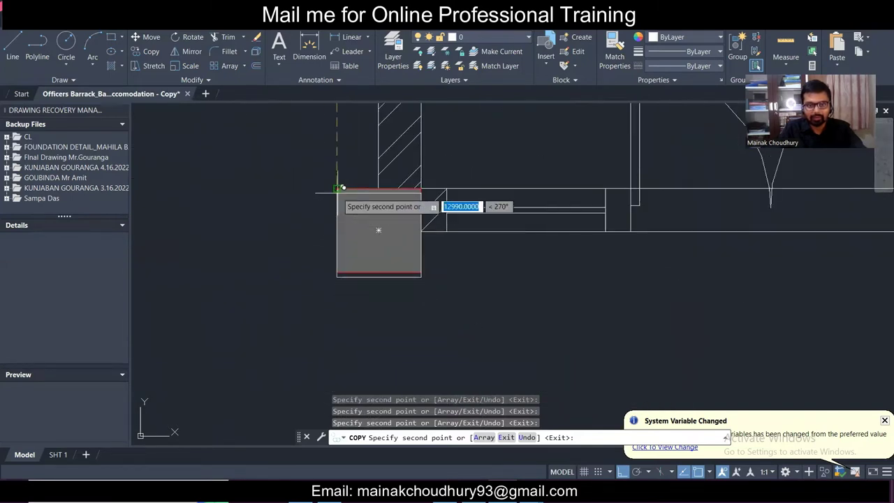
{"action": "scroll", "coordinate": [338, 198], "scroll_direction": "down", "scroll_amount": 2}
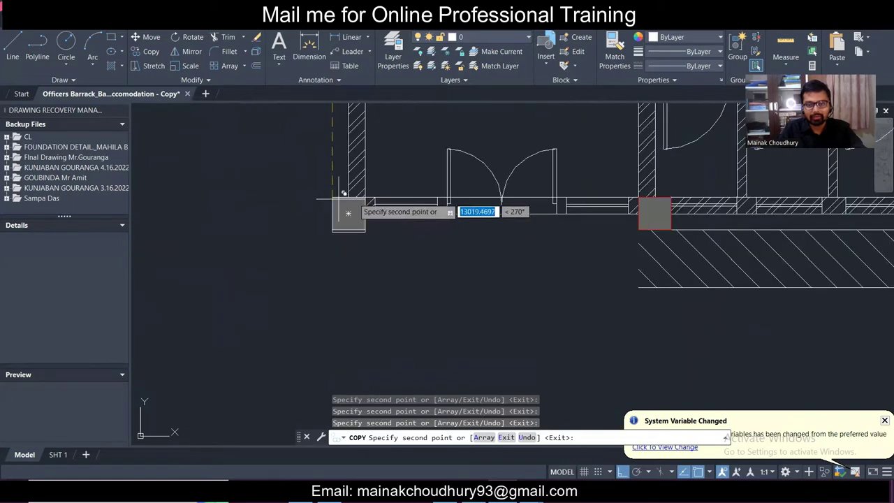
{"action": "scroll", "coordinate": [660, 200], "scroll_direction": "up", "scroll_amount": 2}
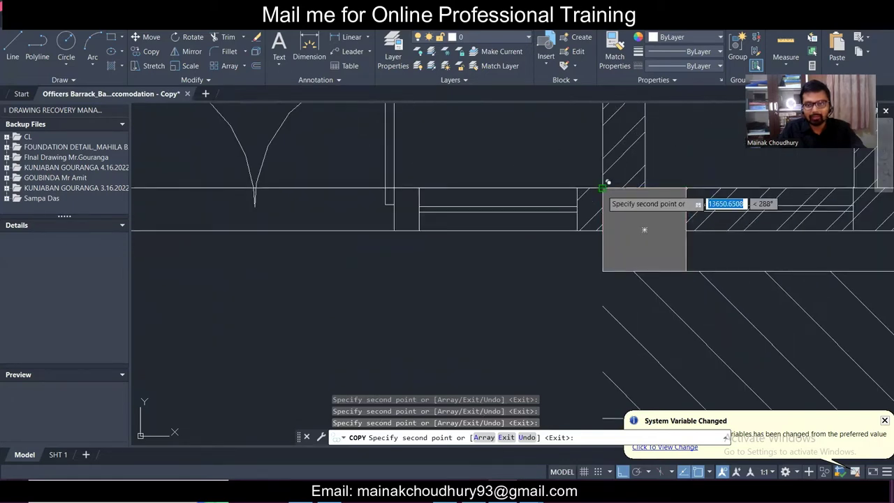
{"action": "scroll", "coordinate": [607, 183], "scroll_direction": "down", "scroll_amount": 3}
{"action": "scroll", "coordinate": [632, 206], "scroll_direction": "up", "scroll_amount": 4}
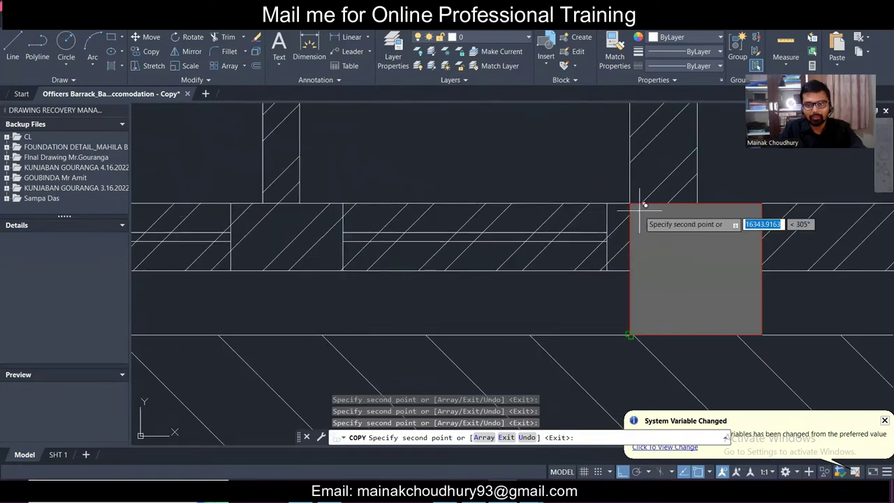
- Place copies of the column rectangle on the last two columns of the bottom row
{"action": "scroll", "coordinate": [612, 206], "scroll_direction": "down", "scroll_amount": 3}
{"action": "scroll", "coordinate": [493, 251], "scroll_direction": "up", "scroll_amount": 4}
{"action": "scroll", "coordinate": [492, 251], "scroll_direction": "up", "scroll_amount": 2}
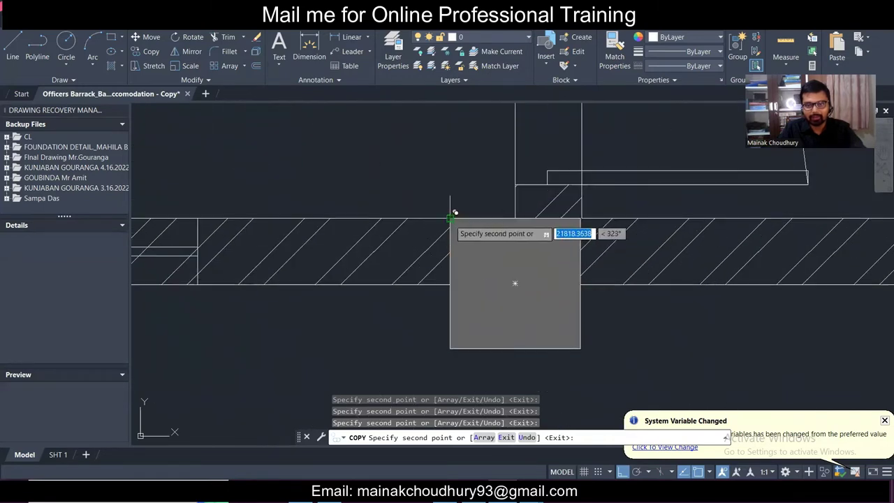
{"action": "left_click", "coordinate": [450, 219]}
{"action": "scroll", "coordinate": [450, 218], "scroll_direction": "down", "scroll_amount": 8}
{"action": "middle_click_drag", "start_coordinate": [763, 252], "coordinate": [563, 286]}
{"action": "scroll", "coordinate": [568, 268], "scroll_direction": "up", "scroll_amount": 4}
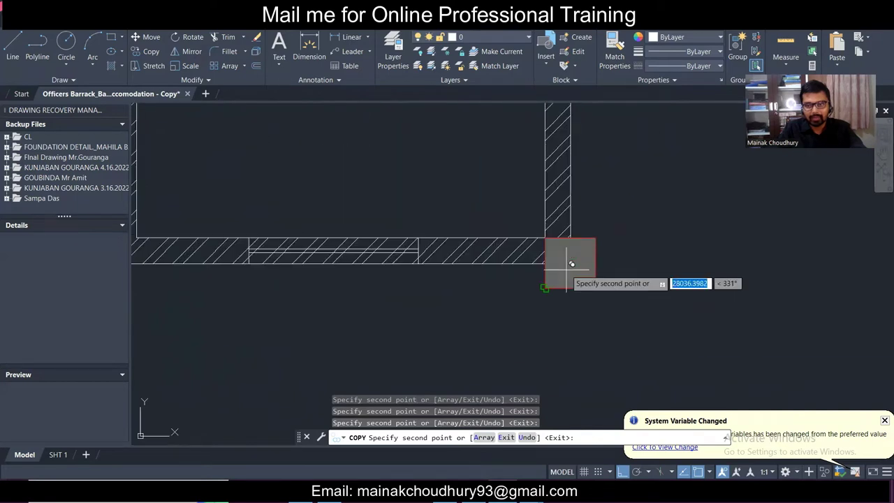
{"action": "scroll", "coordinate": [632, 299], "scroll_direction": "down", "scroll_amount": 6}
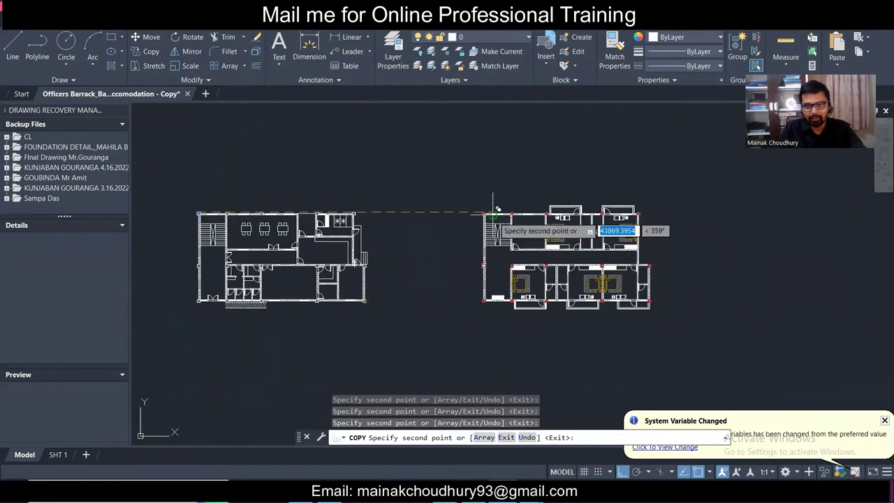
- Place copies of the column rectangle on the first three columns of the right floor plan's top row
{"action": "scroll", "coordinate": [427, 199], "scroll_direction": "up", "scroll_amount": 5}
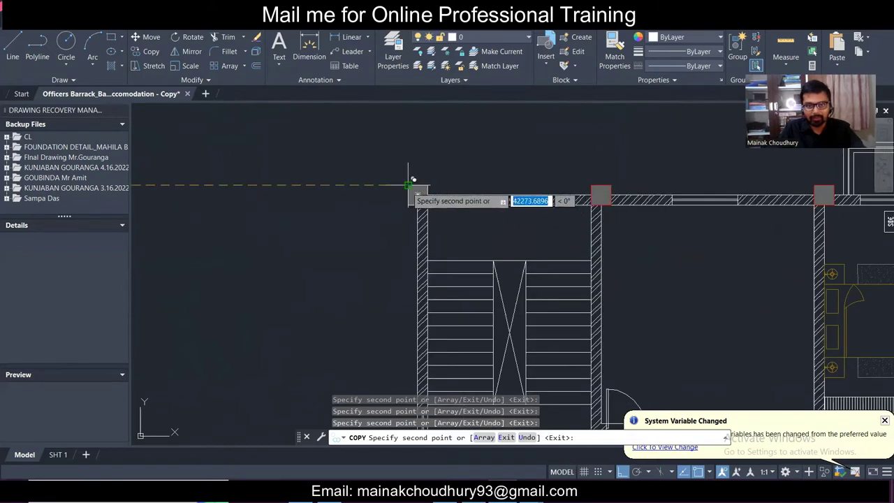
{"action": "left_click", "coordinate": [410, 183]}
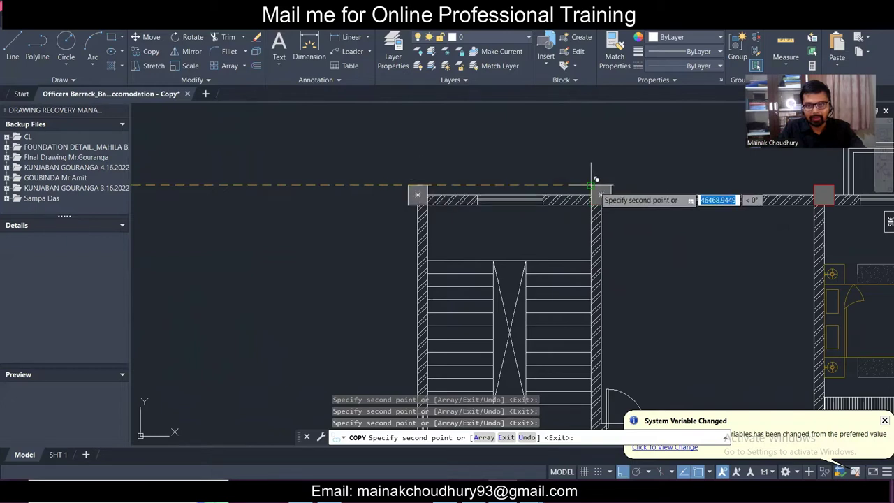
{"action": "left_click", "coordinate": [591, 185]}
{"action": "middle_click_drag", "start_coordinate": [649, 235], "coordinate": [326, 259]}
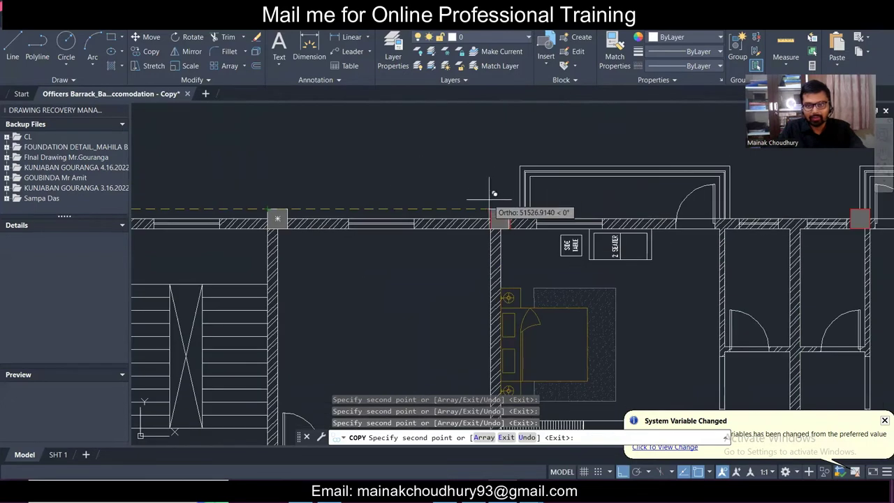
{"action": "scroll", "coordinate": [482, 200], "scroll_direction": "down", "scroll_amount": 5}
{"action": "scroll", "coordinate": [586, 210], "scroll_direction": "up", "scroll_amount": 5}
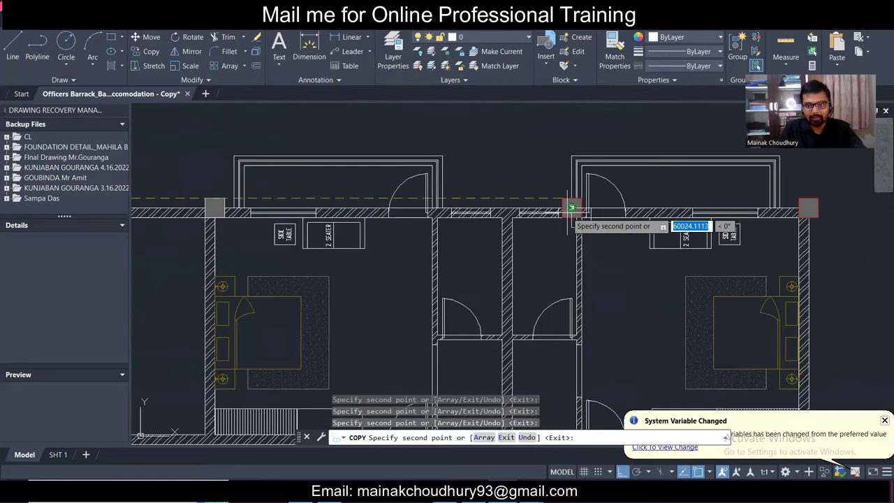
- Place copies of the column rectangle on the last two columns of the right floor plan's top row
{"action": "scroll", "coordinate": [571, 206], "scroll_direction": "up", "scroll_amount": 2}
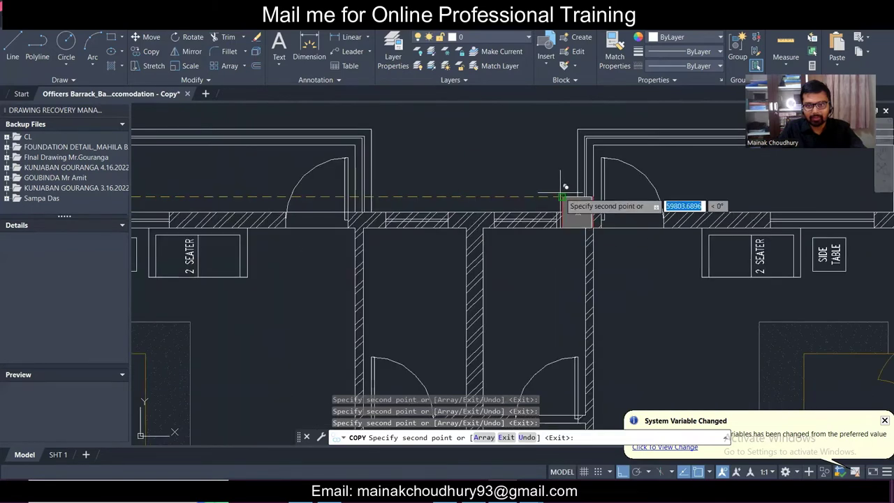
{"action": "scroll", "coordinate": [567, 194], "scroll_direction": "down", "scroll_amount": 3}
{"action": "scroll", "coordinate": [628, 195], "scroll_direction": "up", "scroll_amount": 3}
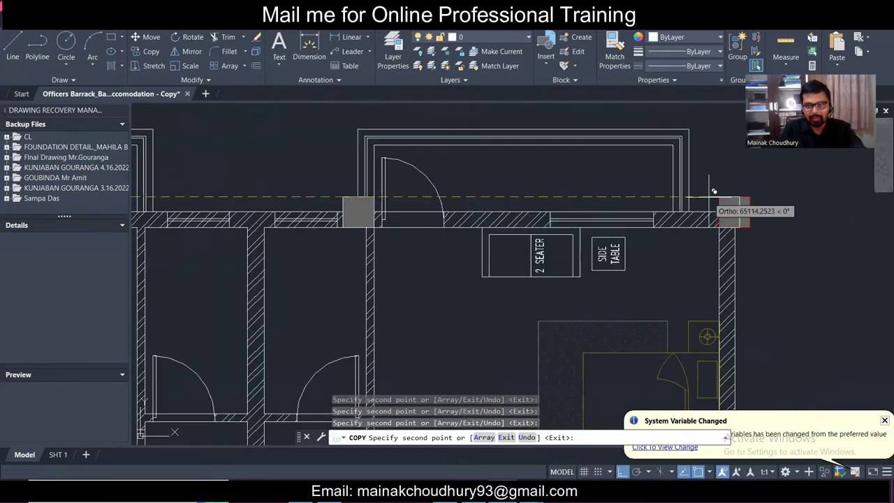
{"action": "scroll", "coordinate": [724, 190], "scroll_direction": "down", "scroll_amount": 4}
- Place copies of the column rectangle on the first three columns of the right floor plan's middle row
{"action": "scroll", "coordinate": [325, 333], "scroll_direction": "up", "scroll_amount": 5}
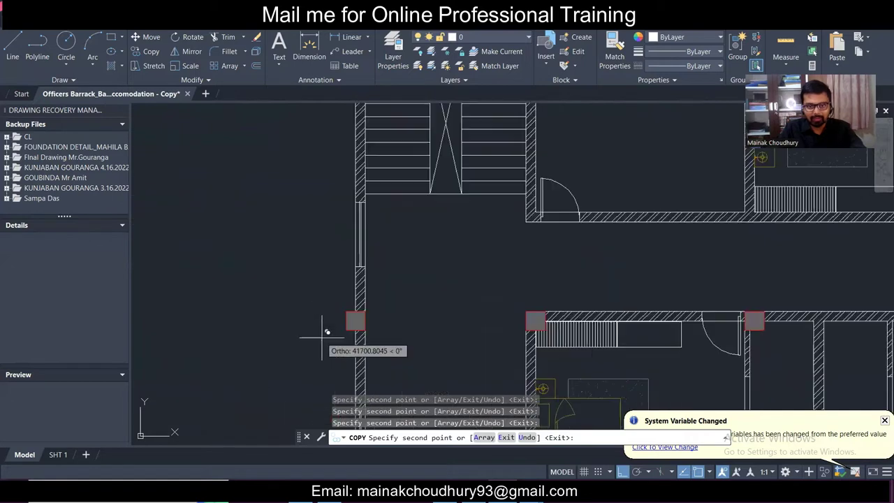
{"action": "scroll", "coordinate": [363, 291], "scroll_direction": "down", "scroll_amount": 3}
{"action": "scroll", "coordinate": [412, 272], "scroll_direction": "up", "scroll_amount": 3}
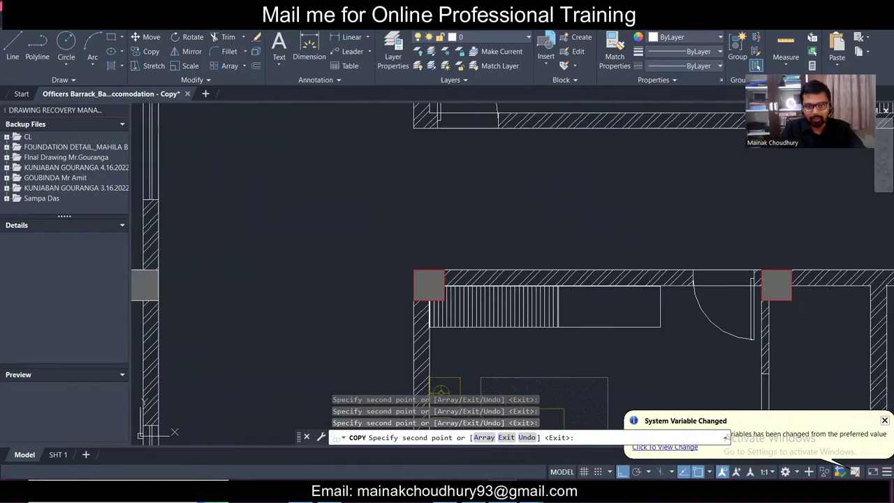
{"action": "left_click", "coordinate": [413, 269]}
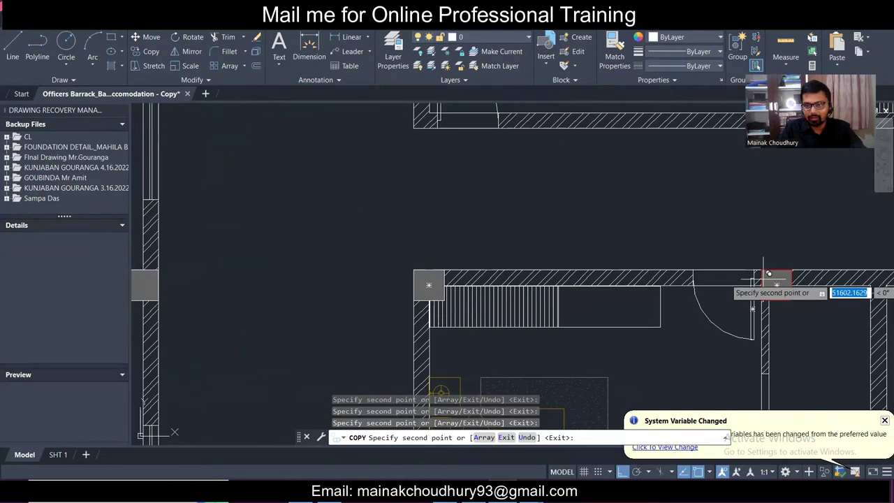
{"action": "left_click", "coordinate": [761, 269]}
- Place copies of the column rectangle on the last two columns of the right floor plan's middle row
{"action": "scroll", "coordinate": [389, 275], "scroll_direction": "down", "scroll_amount": 3}
{"action": "scroll", "coordinate": [399, 285], "scroll_direction": "up", "scroll_amount": 5}
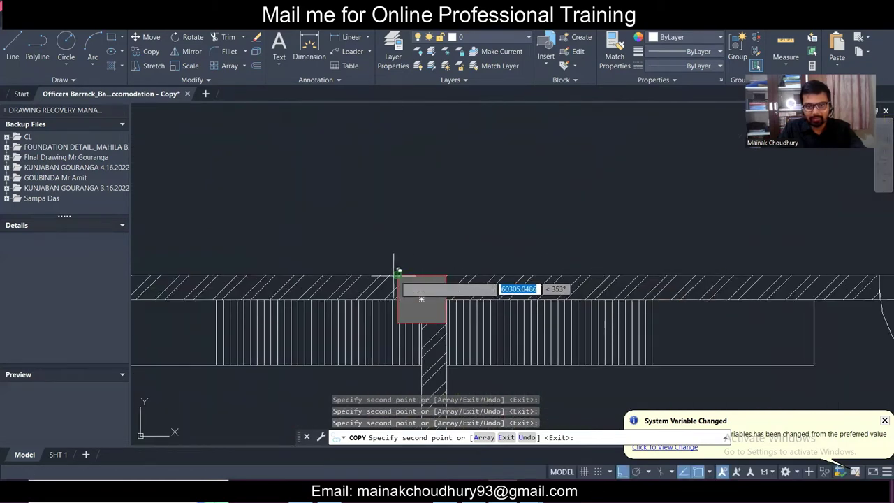
{"action": "scroll", "coordinate": [402, 268], "scroll_direction": "down", "scroll_amount": 3}
{"action": "scroll", "coordinate": [667, 262], "scroll_direction": "up", "scroll_amount": 3}
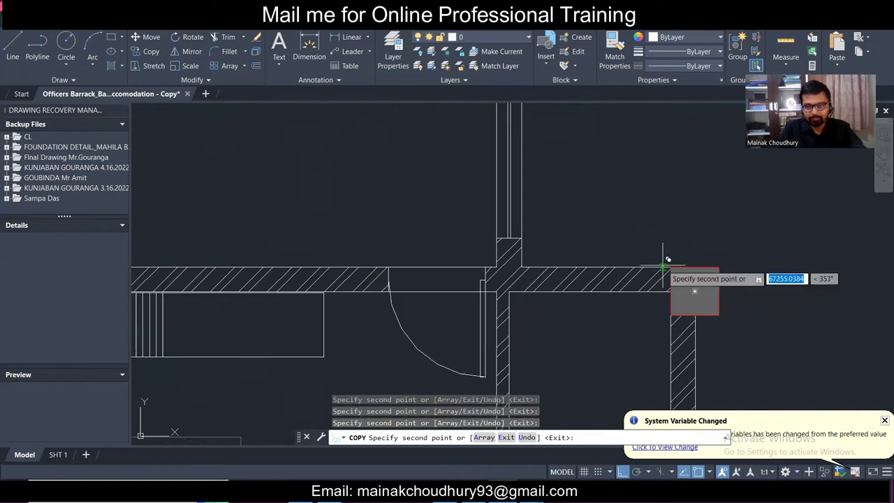
- Place copies of the column rectangle on the first three columns of the right floor plan's bottom row
{"action": "scroll", "coordinate": [520, 329], "scroll_direction": "down", "scroll_amount": 4}
{"action": "scroll", "coordinate": [332, 362], "scroll_direction": "up", "scroll_amount": 4}
{"action": "scroll", "coordinate": [337, 358], "scroll_direction": "up", "scroll_amount": 4}
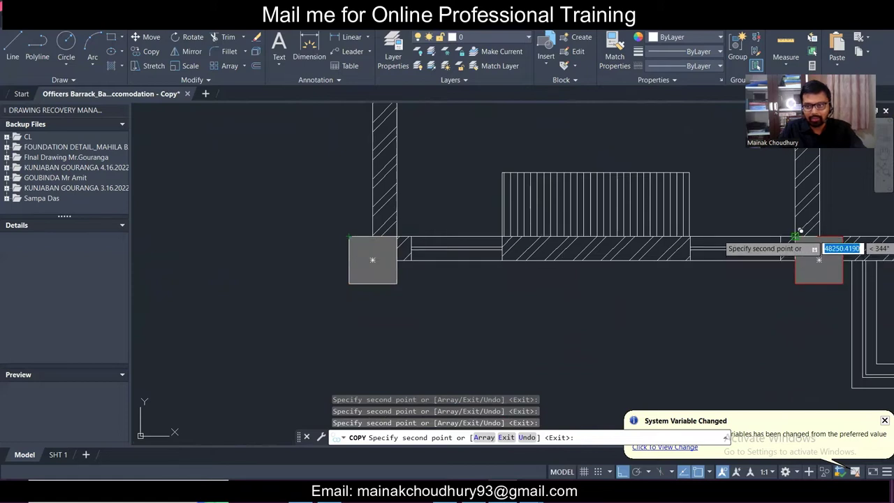
{"action": "scroll", "coordinate": [819, 259], "scroll_direction": "down", "scroll_amount": 3}
{"action": "scroll", "coordinate": [479, 259], "scroll_direction": "up", "scroll_amount": 4}
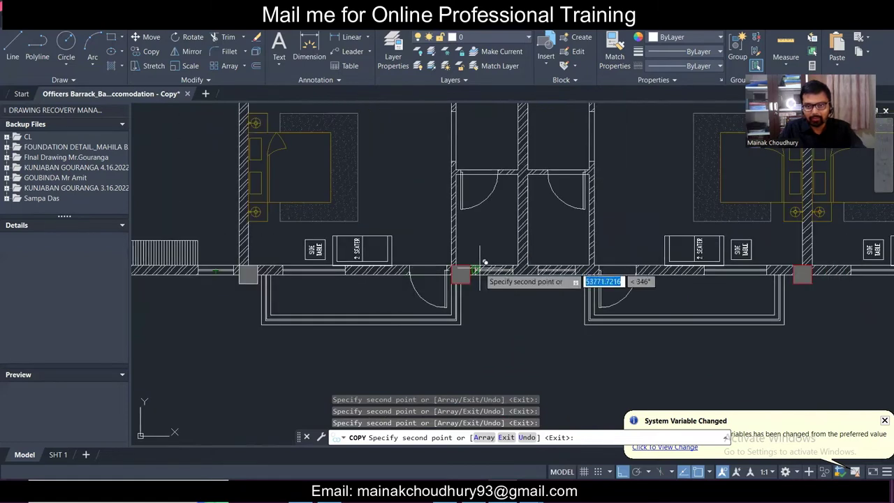
{"action": "scroll", "coordinate": [370, 248], "scroll_direction": "down", "scroll_amount": 3}
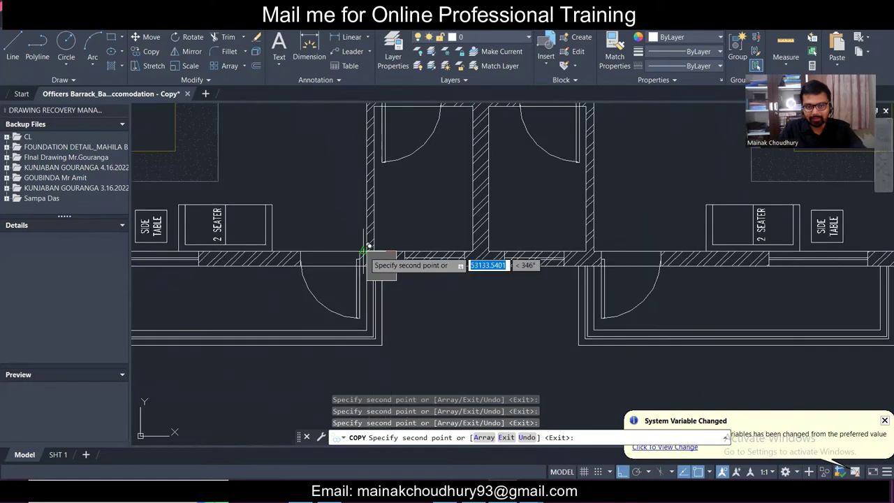
{"action": "scroll", "coordinate": [372, 259], "scroll_direction": "up", "scroll_amount": 4}
{"action": "scroll", "coordinate": [350, 227], "scroll_direction": "up", "scroll_amount": 5}
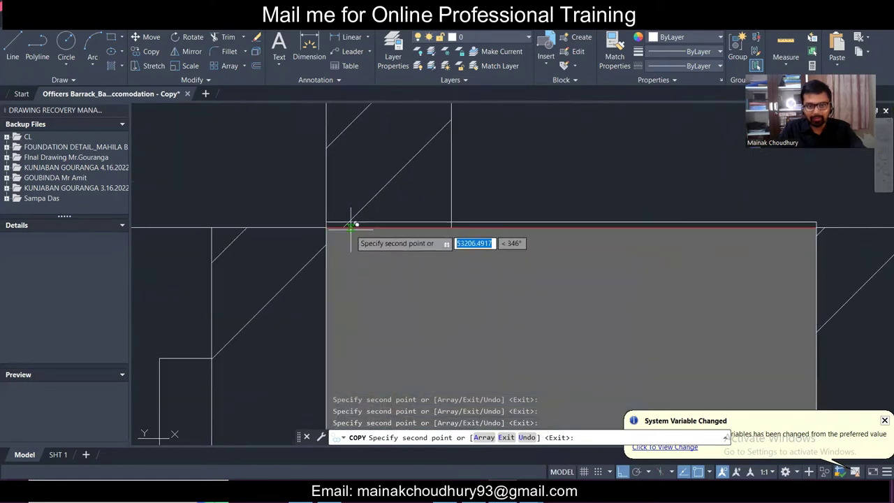
{"action": "scroll", "coordinate": [349, 227], "scroll_direction": "down", "scroll_amount": 6}
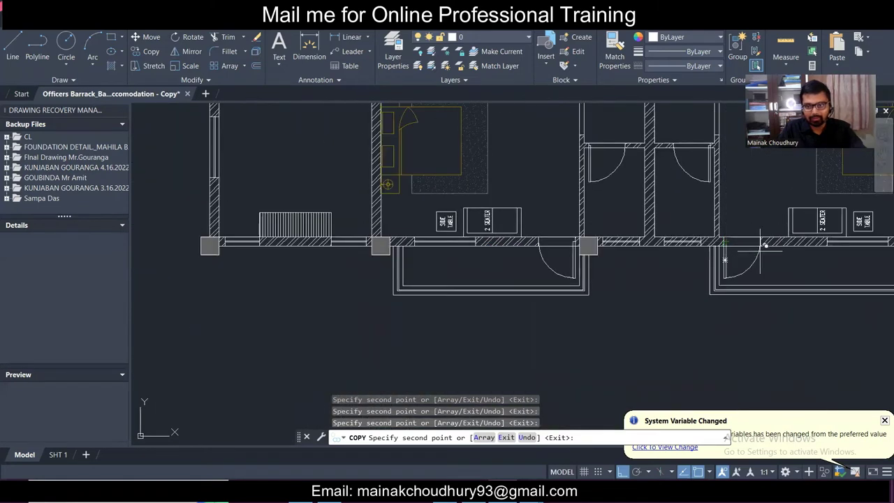
- End the copying and move the misaligned rectangle on the bottom row's third column onto that column's upper-left corner
{"action": "scroll", "coordinate": [371, 259], "scroll_direction": "up", "scroll_amount": 8}
{"action": "key", "text": "Escape"}
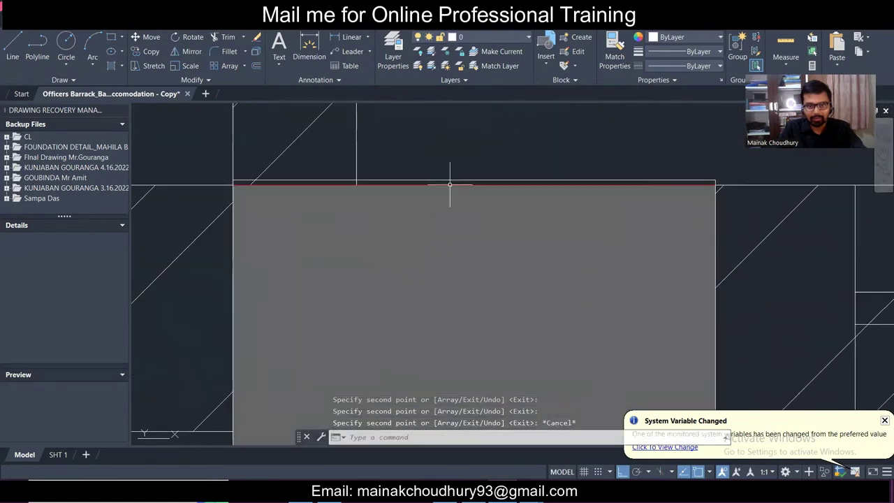
{"action": "left_click", "coordinate": [454, 181]}
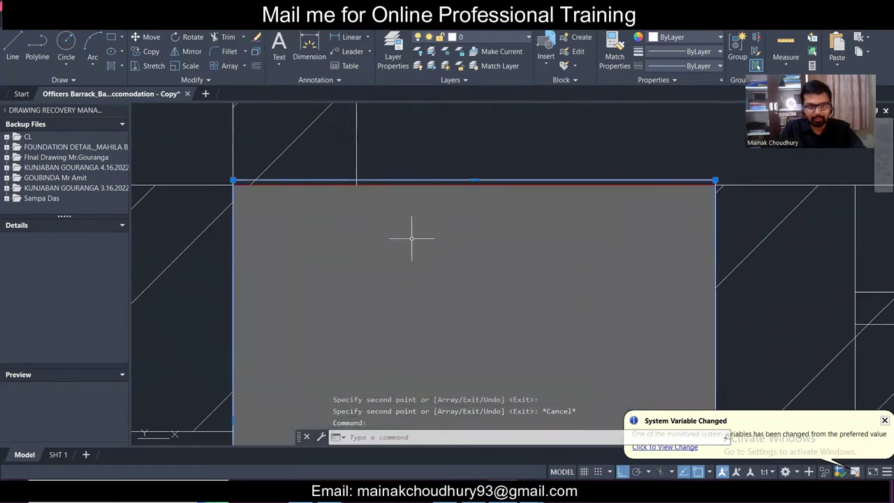
{"action": "left_click", "coordinate": [152, 37]}
{"action": "left_click", "coordinate": [234, 180]}
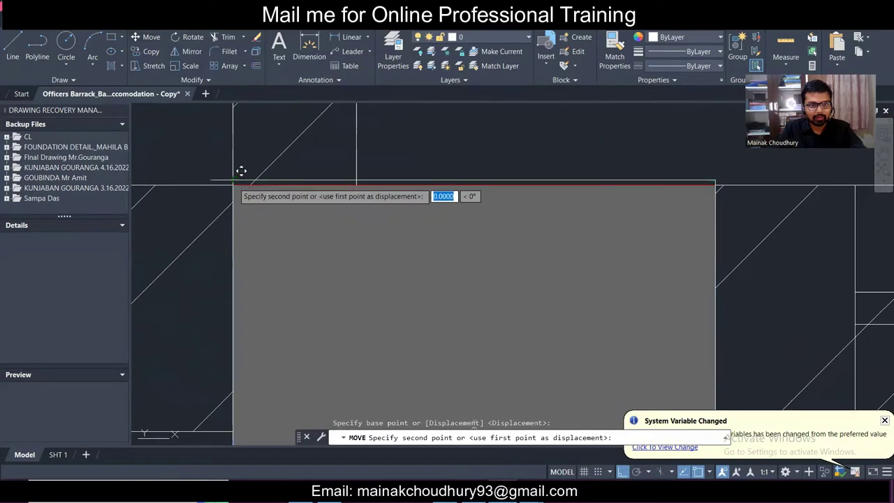
{"action": "left_click", "coordinate": [234, 185]}
- Copy the realigned rectangle from its upper-left corner onto the last two columns of the right floor plan's bottom row
{"action": "left_click", "coordinate": [392, 185]}
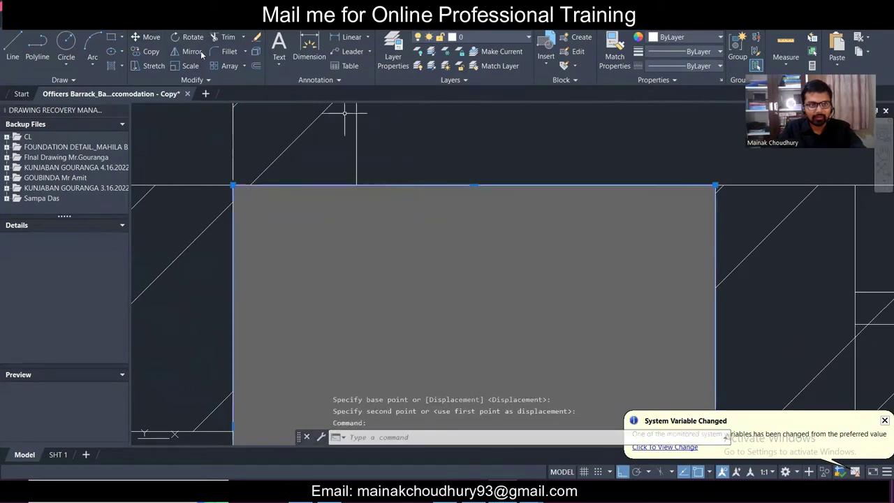
{"action": "left_click", "coordinate": [151, 52]}
{"action": "left_click", "coordinate": [234, 184]}
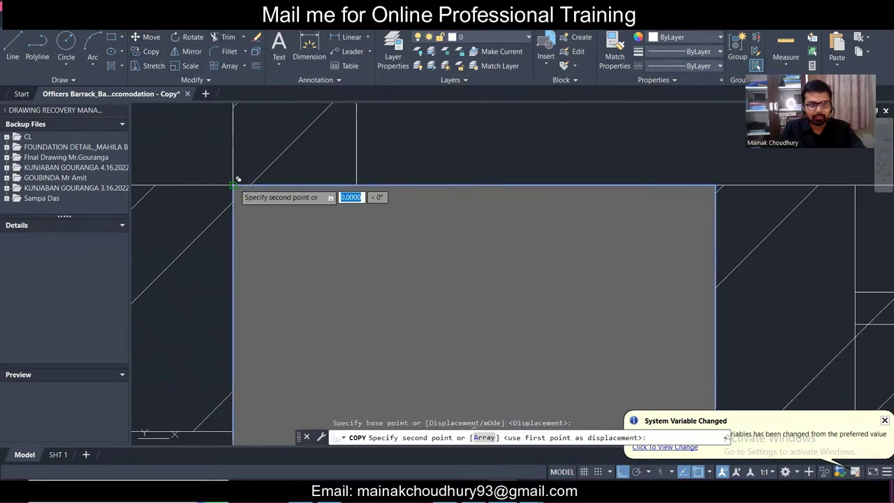
{"action": "scroll", "coordinate": [223, 174], "scroll_direction": "down", "scroll_amount": 3}
{"action": "scroll", "coordinate": [222, 171], "scroll_direction": "down", "scroll_amount": 3}
{"action": "scroll", "coordinate": [605, 190], "scroll_direction": "up", "scroll_amount": 3}
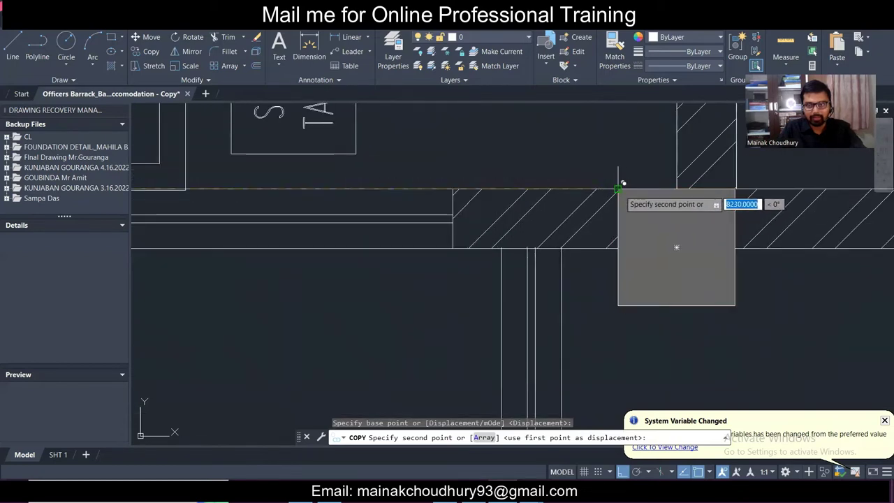
{"action": "left_click", "coordinate": [623, 186]}
{"action": "scroll", "coordinate": [624, 186], "scroll_direction": "down", "scroll_amount": 3}
{"action": "scroll", "coordinate": [667, 194], "scroll_direction": "up", "scroll_amount": 3}
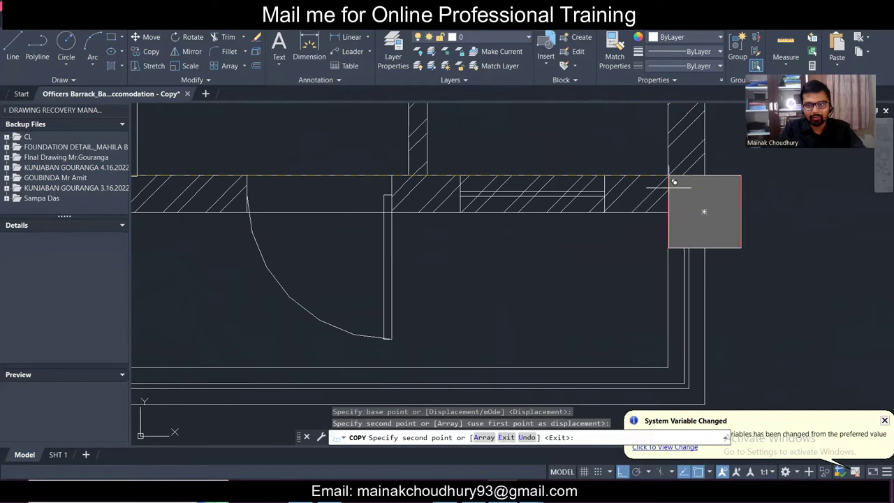
{"action": "left_click", "coordinate": [675, 170]}
{"action": "scroll", "coordinate": [523, 234], "scroll_direction": "down", "scroll_amount": 5}
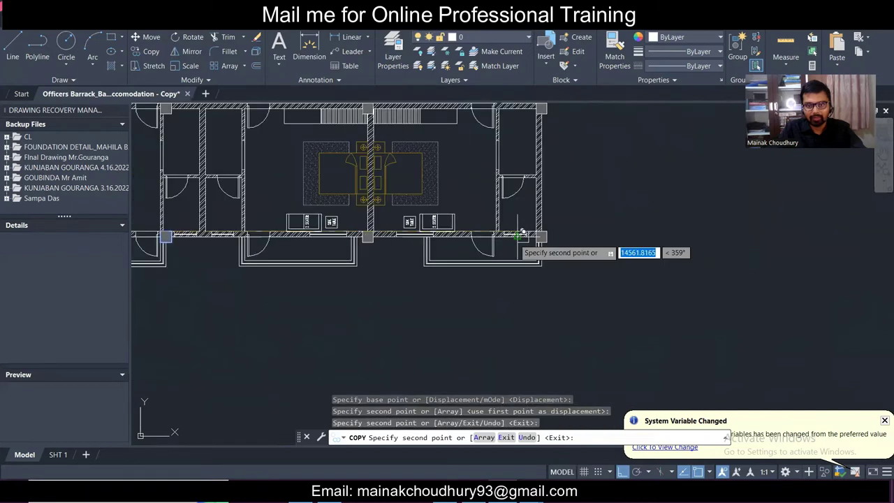
{"action": "scroll", "coordinate": [523, 200], "scroll_direction": "up", "scroll_amount": 5}
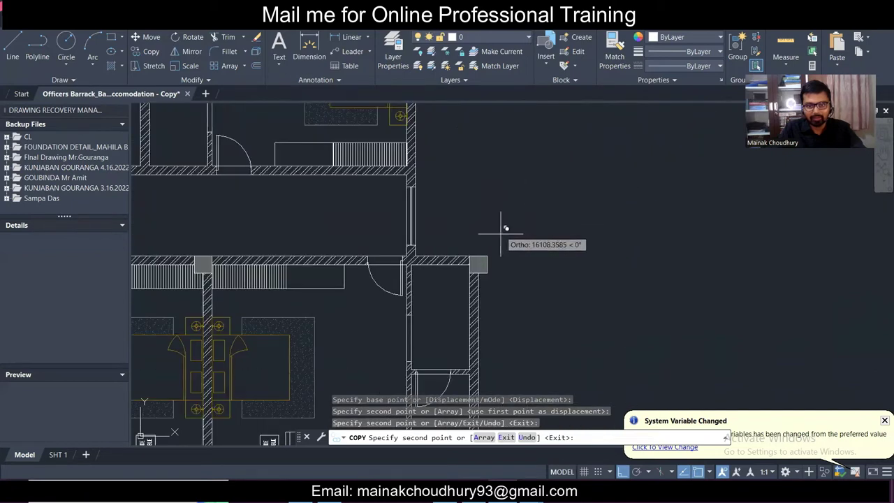
{"action": "key", "text": "Escape"}
- Dismiss the System Variable Changed notification and examine the column outlines across both floor plans
{"action": "scroll", "coordinate": [507, 254], "scroll_direction": "down", "scroll_amount": 5}
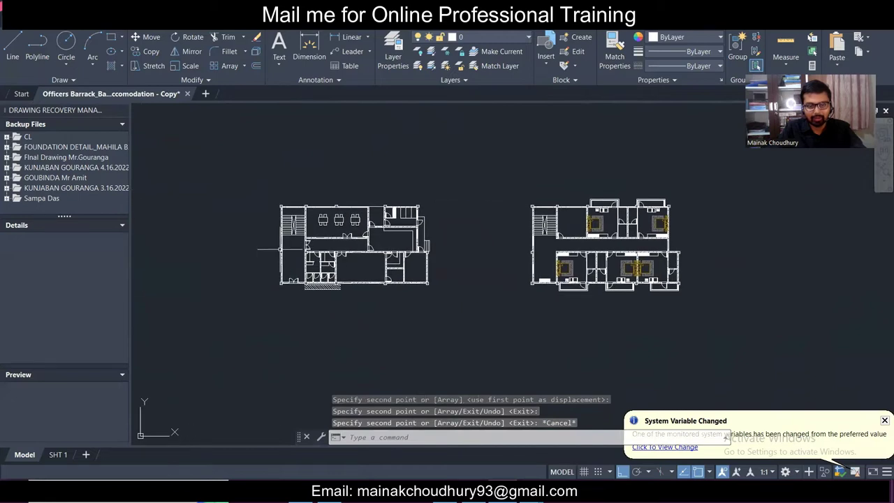
{"action": "scroll", "coordinate": [252, 273], "scroll_direction": "up", "scroll_amount": 2}
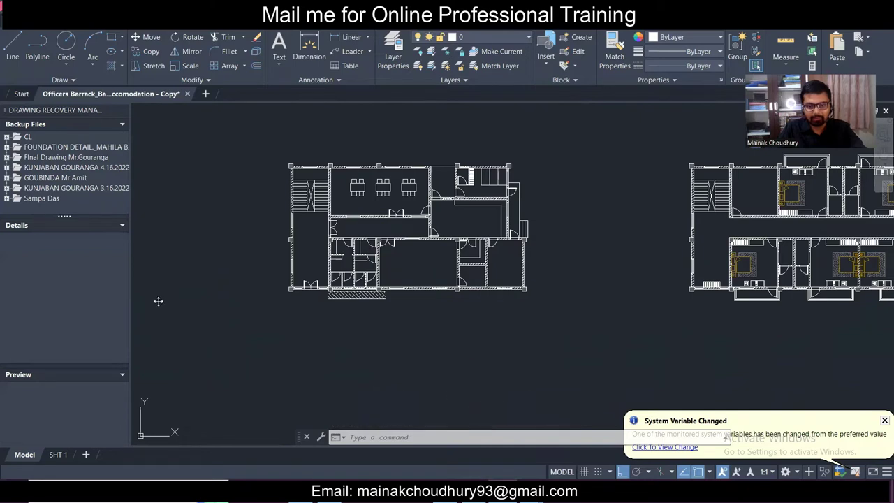
{"action": "left_click", "coordinate": [884, 420]}
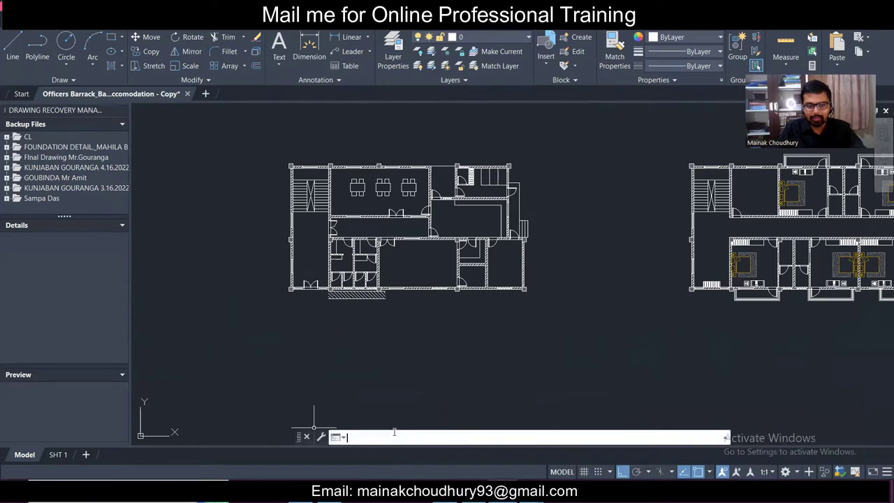
{"action": "scroll", "coordinate": [310, 182], "scroll_direction": "up", "scroll_amount": 4}
{"action": "scroll", "coordinate": [308, 180], "scroll_direction": "down", "scroll_amount": 4}
{"action": "middle_click_drag", "start_coordinate": [857, 230], "coordinate": [542, 222]}
{"action": "scroll", "coordinate": [545, 219], "scroll_direction": "down", "scroll_amount": 2}
{"action": "middle_click_drag", "start_coordinate": [344, 231], "coordinate": [434, 274]}
{"action": "scroll", "coordinate": [433, 271], "scroll_direction": "up", "scroll_amount": 2}
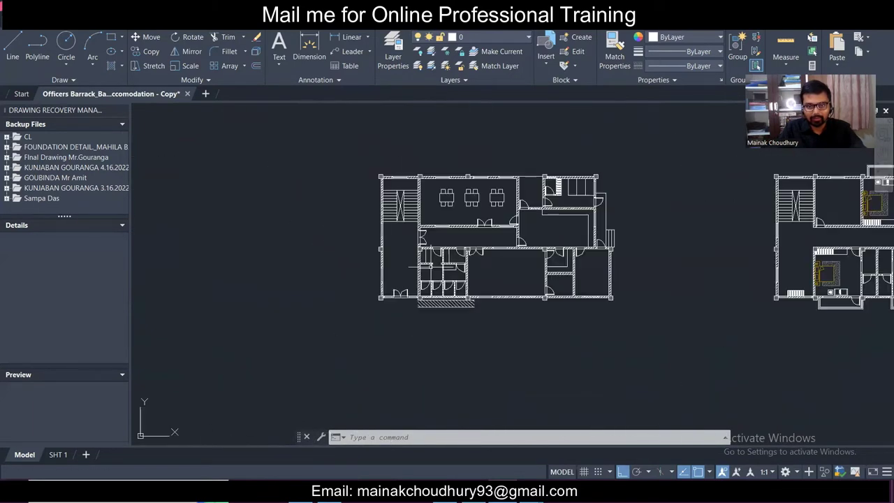
- Delete layers AR.AN.DIM.1_1 through AR.PR.HATCH plus G-ANNO-TTLB and GL by name, keeping Defpoints, and check the remaining layers
{"action": "left_click", "coordinate": [404, 438]}
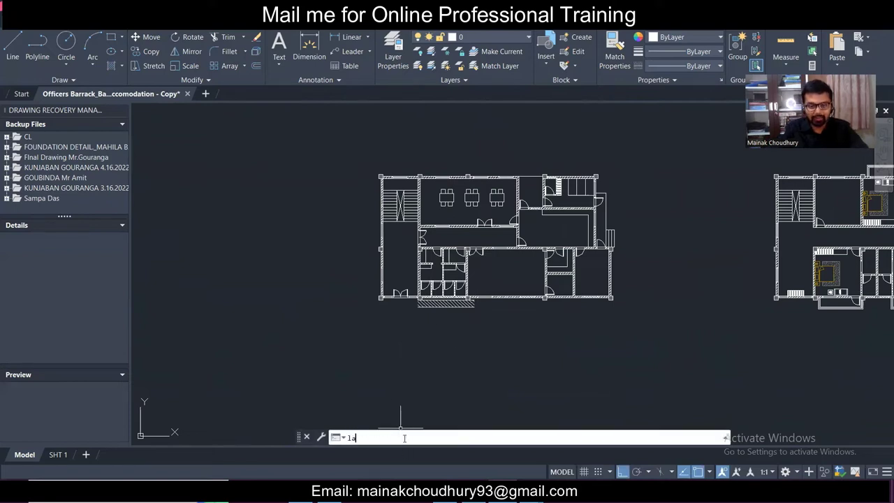
{"action": "type", "text": "laydel"}
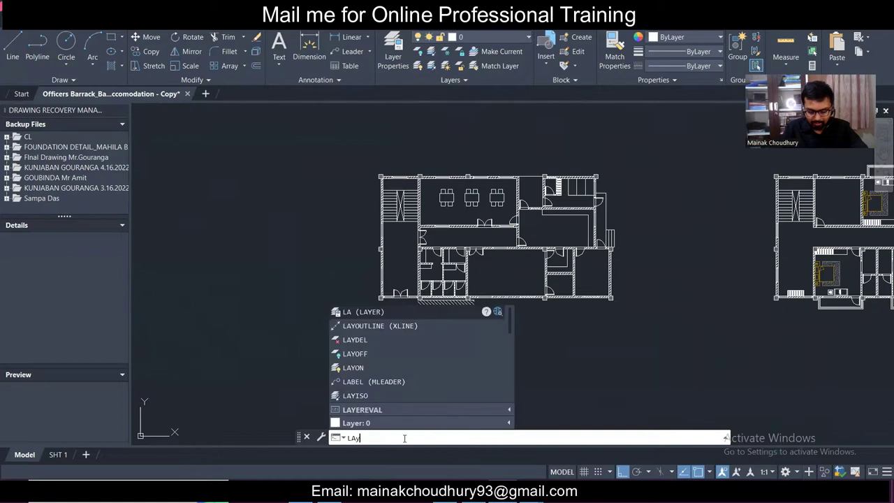
{"action": "key", "text": "Return"}
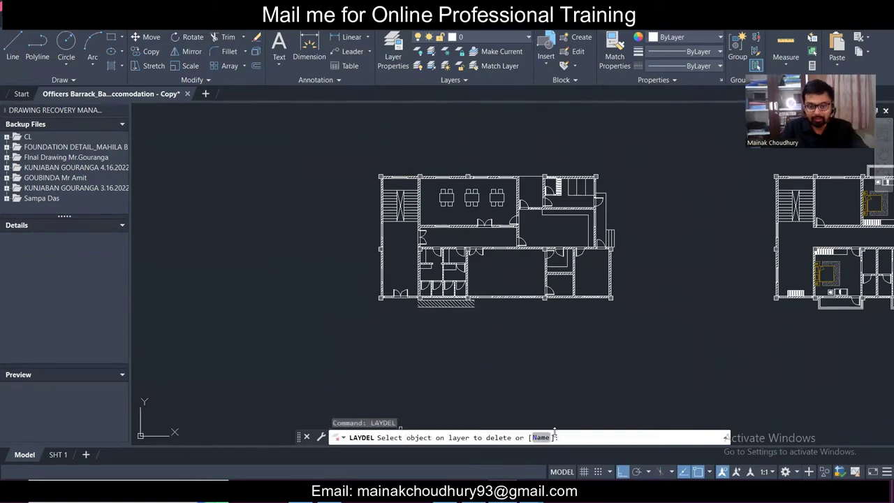
{"action": "left_click", "coordinate": [542, 438]}
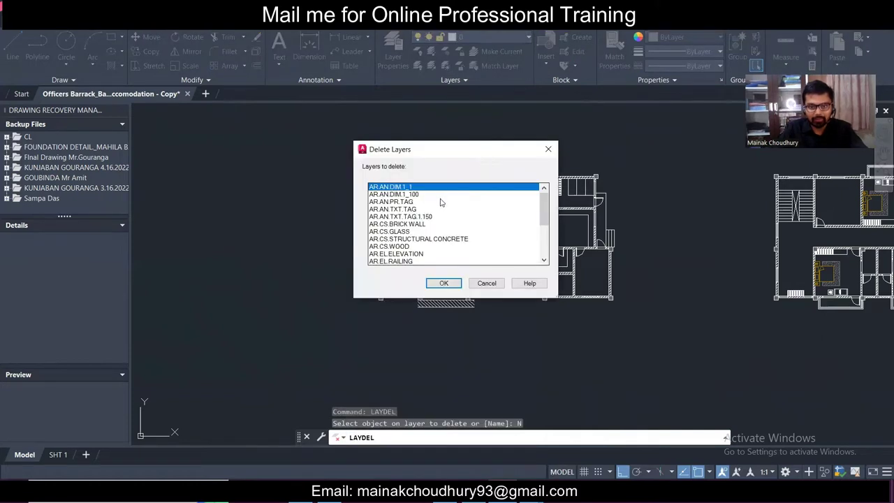
{"action": "left_click", "coordinate": [440, 196]}
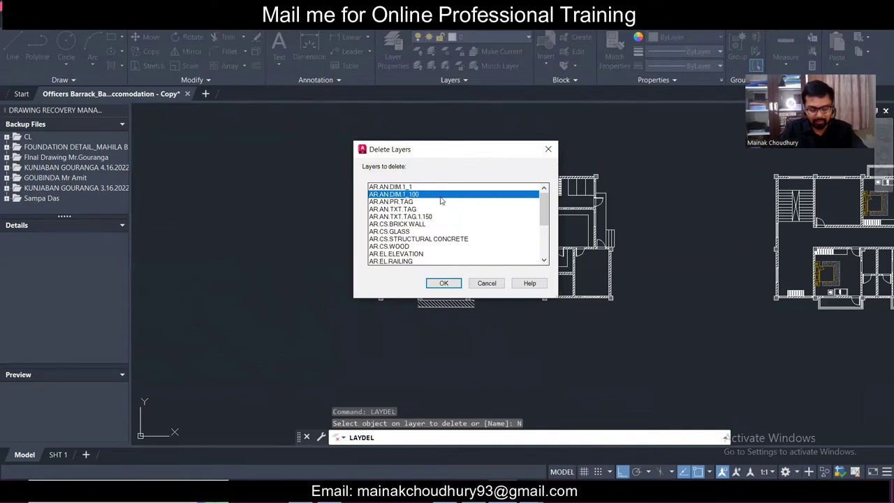
{"action": "left_click", "coordinate": [421, 187]}
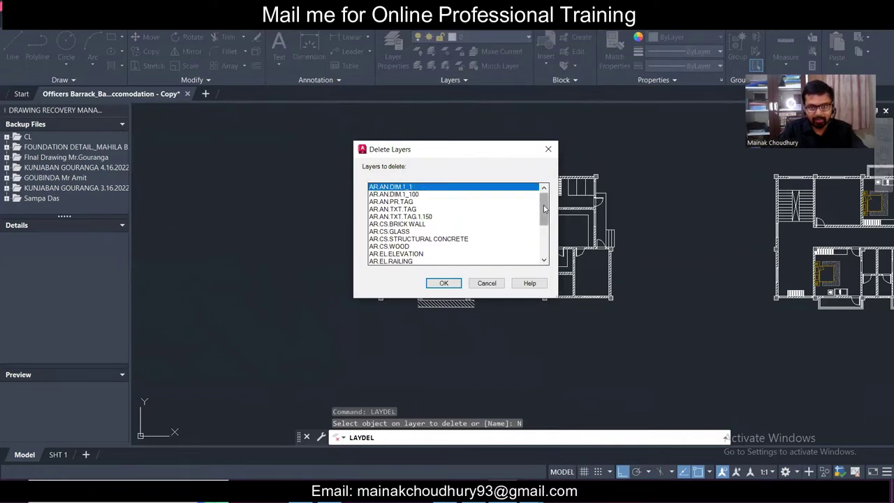
{"action": "left_click_drag", "start_coordinate": [544, 208], "coordinate": [547, 253]}
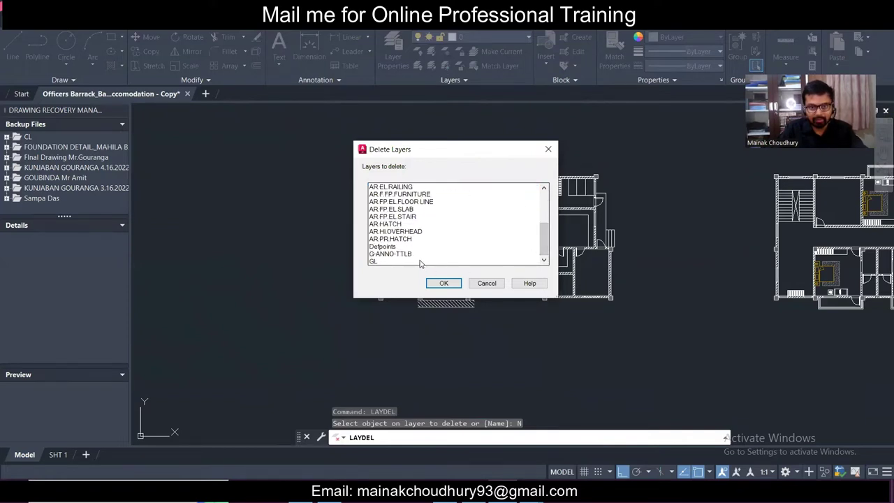
{"action": "left_click", "coordinate": [412, 240], "text": "shift"}
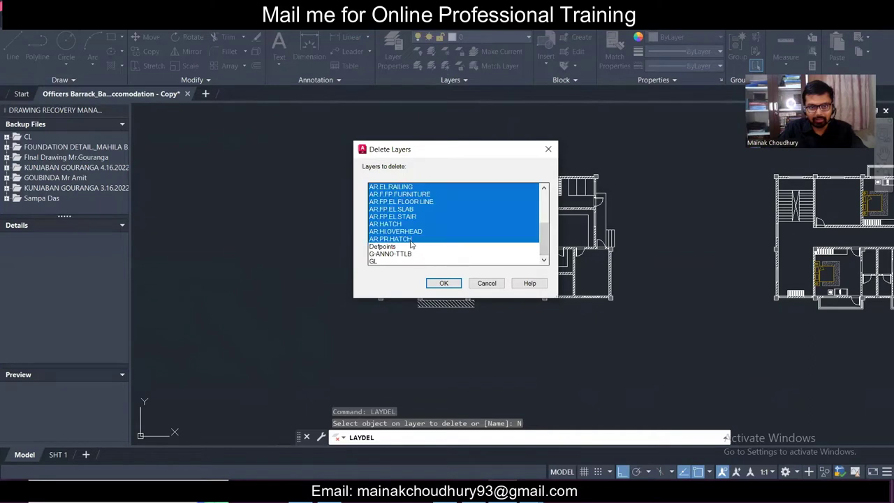
{"action": "left_click", "coordinate": [407, 254], "text": "ctrl"}
{"action": "left_click", "coordinate": [407, 262], "text": "ctrl"}
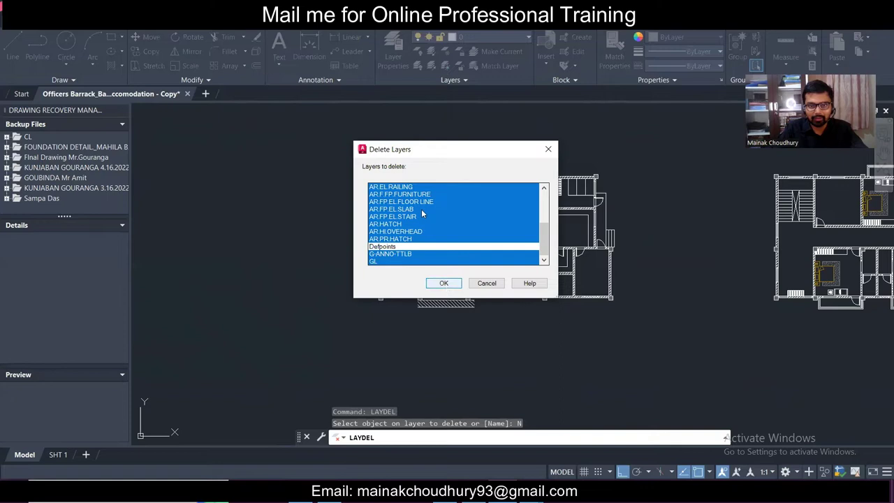
{"action": "left_click", "coordinate": [444, 283]}
{"action": "left_click", "coordinate": [488, 267]}
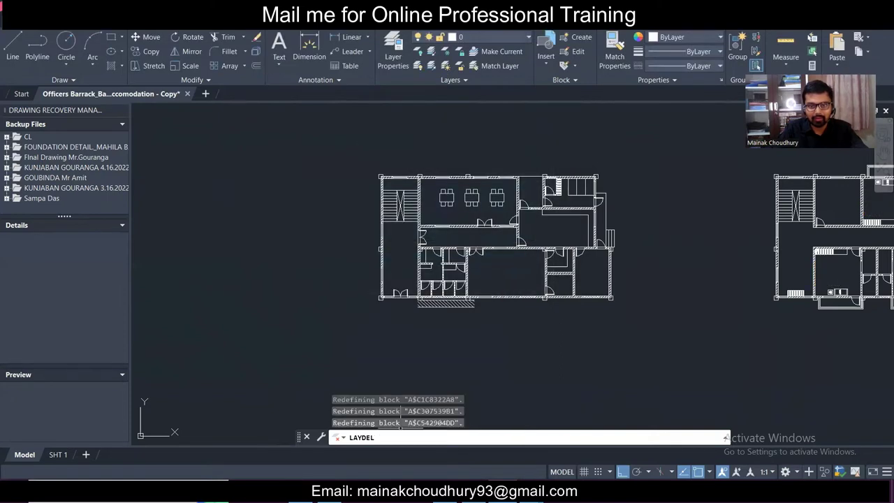
{"action": "scroll", "coordinate": [411, 251], "scroll_direction": "down", "scroll_amount": 3}
{"action": "scroll", "coordinate": [501, 250], "scroll_direction": "up", "scroll_amount": 2}
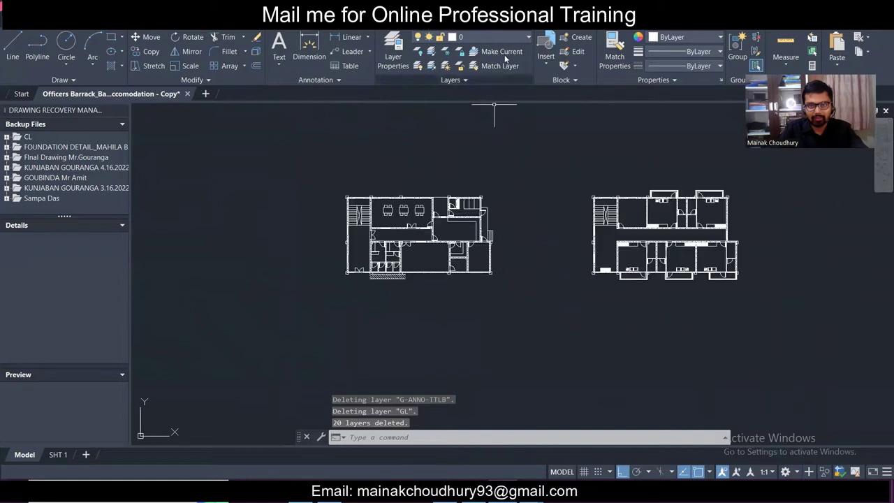
{"action": "left_click", "coordinate": [516, 36]}
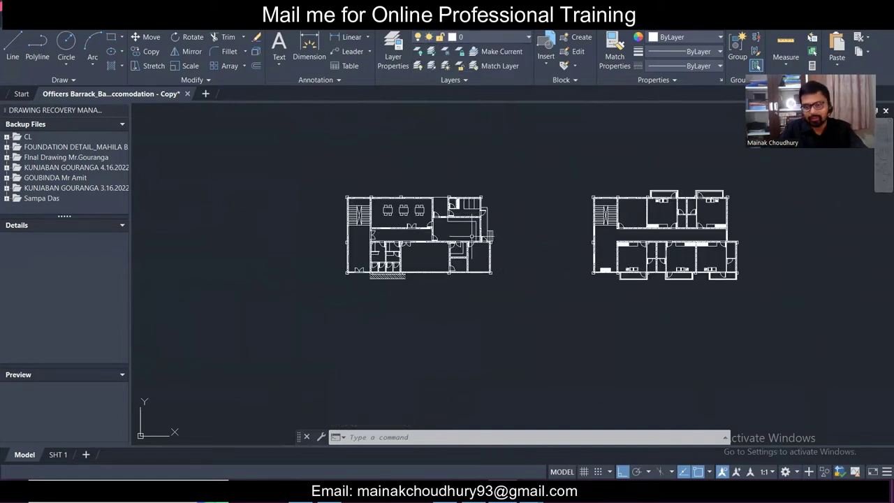
- Create a layer named CL and set its color to 252
{"action": "scroll", "coordinate": [322, 221], "scroll_direction": "up", "scroll_amount": 3}
{"action": "scroll", "coordinate": [328, 222], "scroll_direction": "down", "scroll_amount": 3}
{"action": "scroll", "coordinate": [407, 166], "scroll_direction": "up", "scroll_amount": 3}
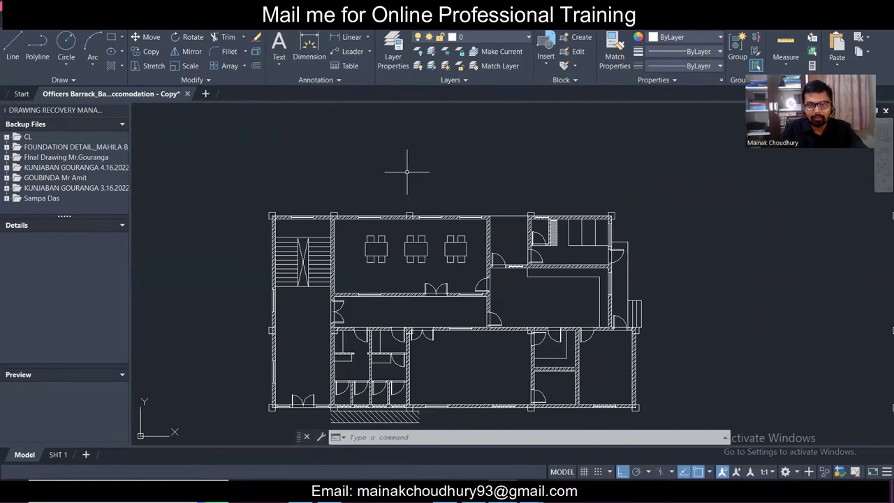
{"action": "left_click", "coordinate": [394, 43]}
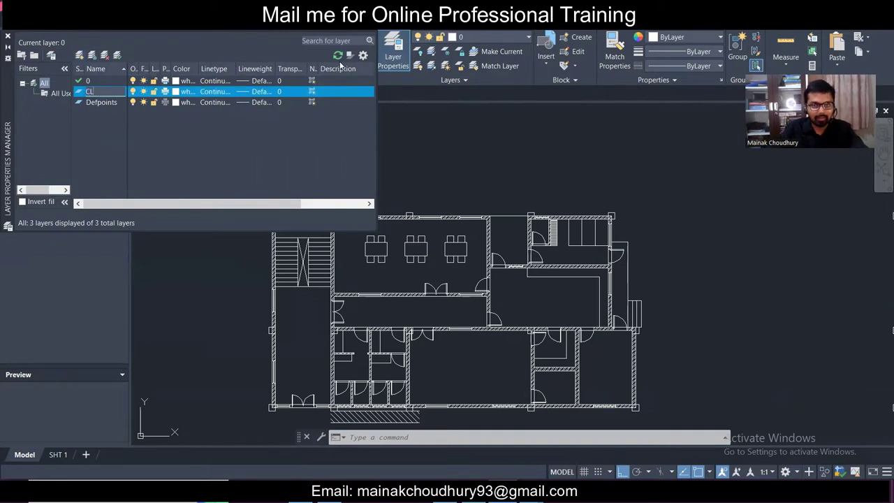
{"action": "left_click", "coordinate": [175, 92]}
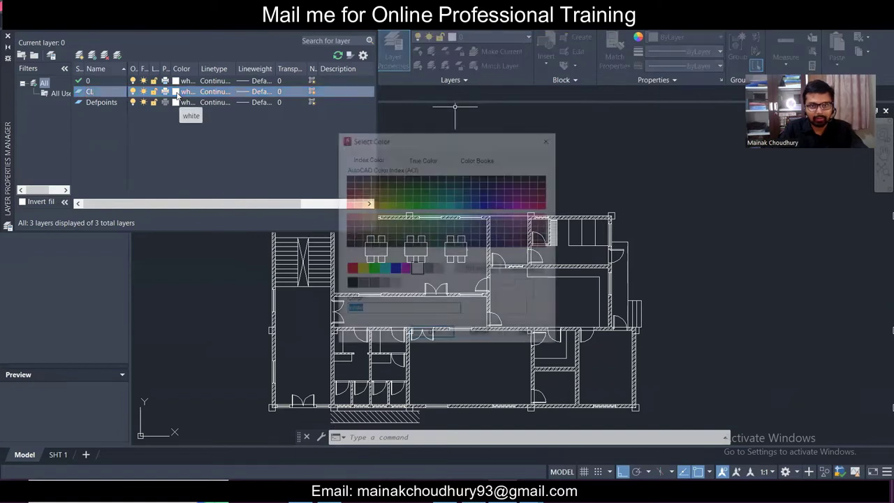
{"action": "left_click", "coordinate": [372, 285]}
{"action": "left_click", "coordinate": [431, 336]}
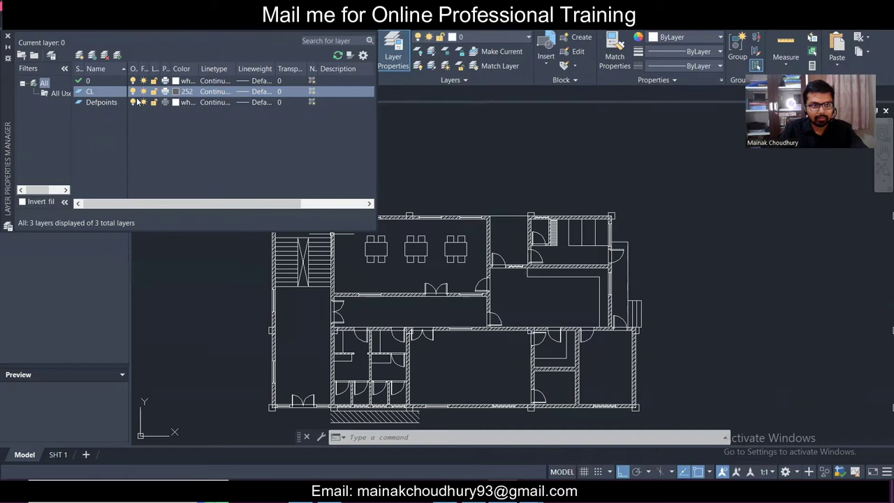
- Assign the HIDDENX2 linetype to layer CL and close the layer properties
{"action": "left_click", "coordinate": [215, 95]}
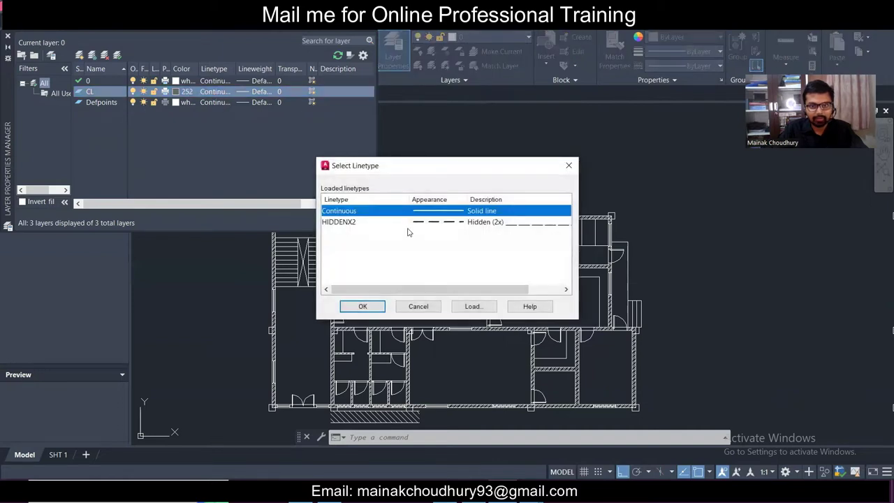
{"action": "left_click", "coordinate": [423, 223]}
{"action": "left_click", "coordinate": [362, 307]}
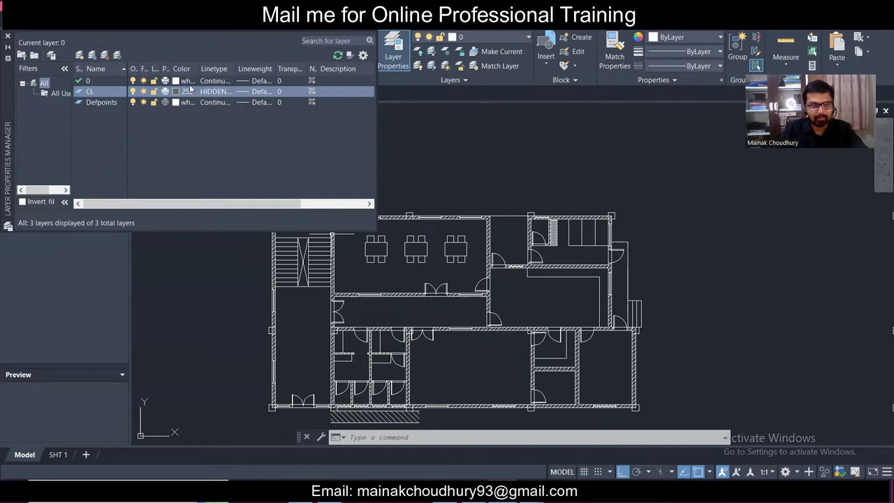
{"action": "left_click", "coordinate": [8, 37]}
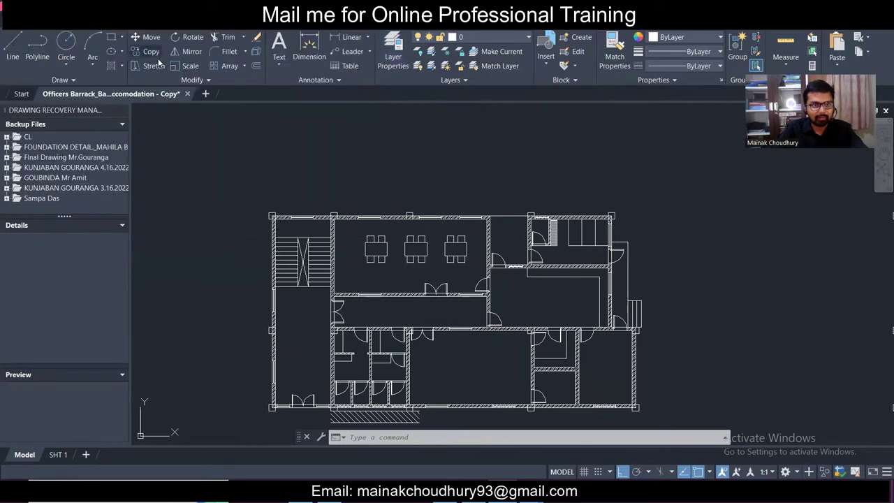
- Draw a vertical line upward from the top midpoint of the left plan's upper-left column and move it to layer CL
{"action": "scroll", "coordinate": [273, 217], "scroll_direction": "up", "scroll_amount": 9}
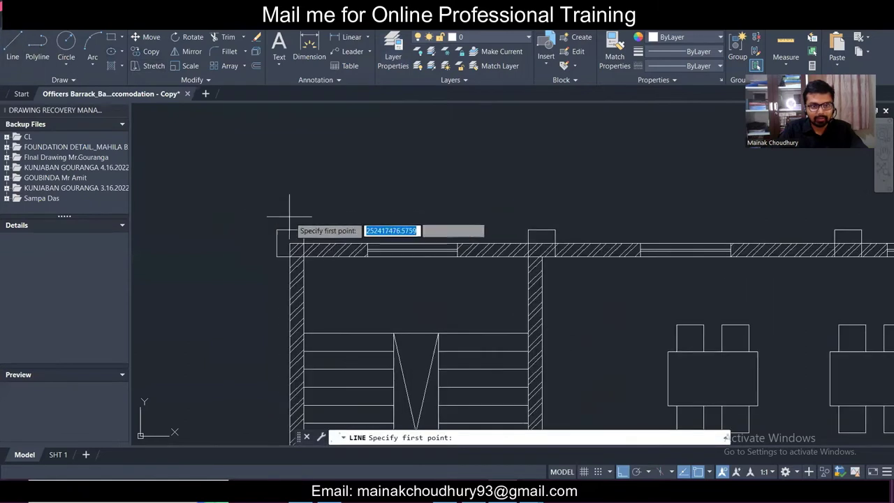
{"action": "left_click", "coordinate": [286, 282]}
{"action": "scroll", "coordinate": [289, 160], "scroll_direction": "down", "scroll_amount": 5}
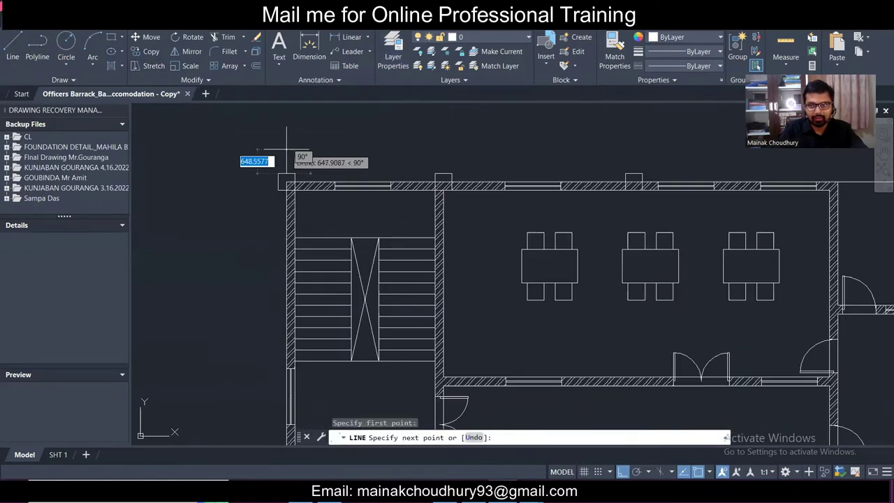
{"action": "key", "text": "Escape"}
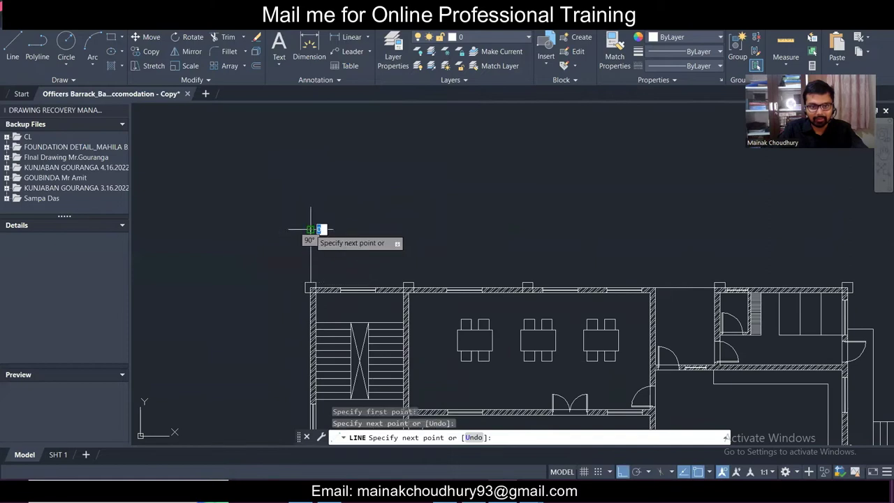
{"action": "left_click", "coordinate": [339, 260]}
{"action": "left_click", "coordinate": [286, 239]}
{"action": "left_click", "coordinate": [485, 38]}
{"action": "left_click", "coordinate": [487, 69]}
- Stretch the lower end of the CL line straight down past the left floor plan's lower-left column
{"action": "scroll", "coordinate": [323, 289], "scroll_direction": "up", "scroll_amount": 4}
{"action": "left_click", "coordinate": [286, 268]}
{"action": "scroll", "coordinate": [288, 262], "scroll_direction": "down", "scroll_amount": 6}
{"action": "scroll", "coordinate": [283, 255], "scroll_direction": "up", "scroll_amount": 4}
{"action": "key", "text": "Escape"}
- Copy the vertical CL line from the lower-left column's bottom midpoint to the second and third columns of the left plan's bottom row
{"action": "left_click", "coordinate": [295, 244]}
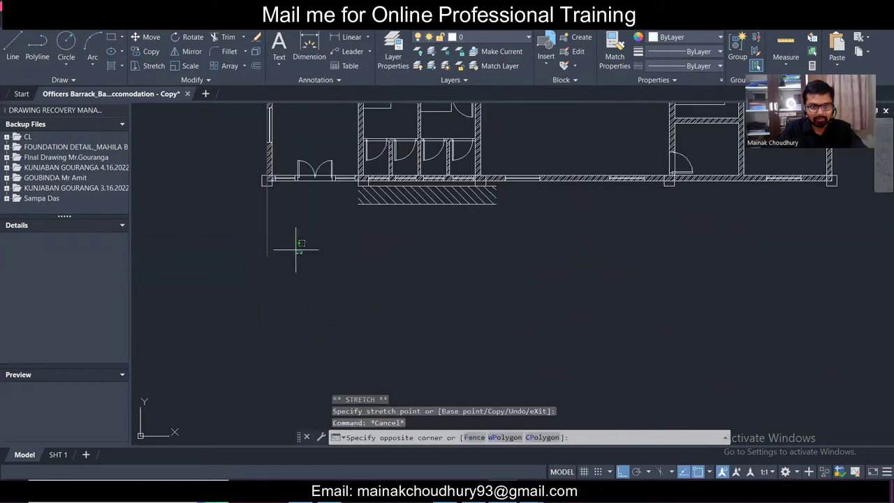
{"action": "left_click", "coordinate": [216, 189]}
{"action": "scroll", "coordinate": [246, 117], "scroll_direction": "up", "scroll_amount": 5}
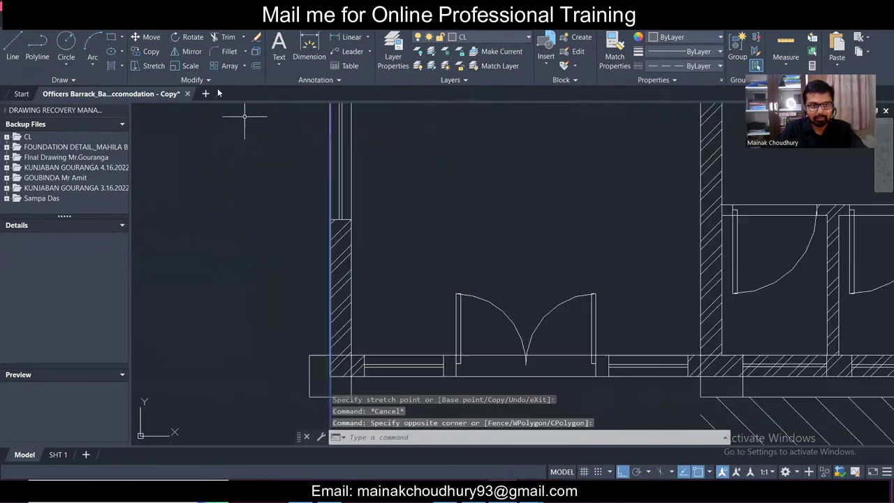
{"action": "left_click", "coordinate": [147, 51]}
{"action": "scroll", "coordinate": [375, 248], "scroll_direction": "down", "scroll_amount": 4}
{"action": "scroll", "coordinate": [359, 306], "scroll_direction": "up", "scroll_amount": 4}
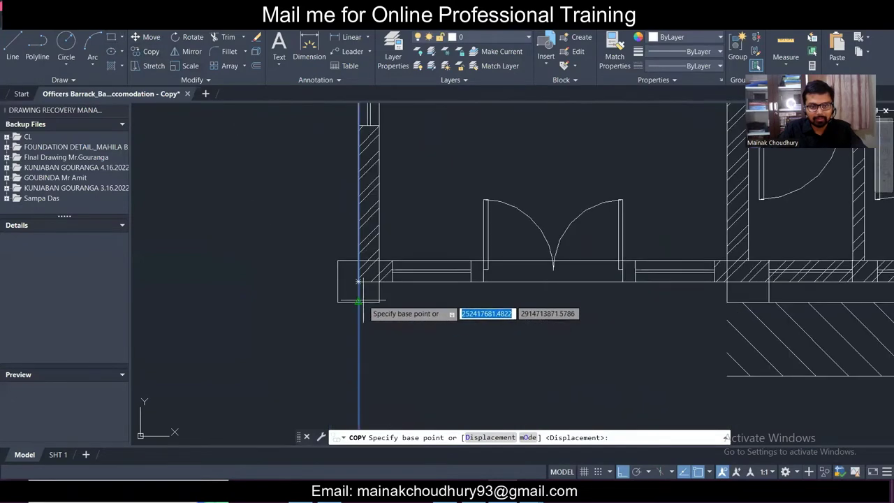
{"action": "left_click", "coordinate": [358, 301]}
{"action": "scroll", "coordinate": [359, 301], "scroll_direction": "down", "scroll_amount": 4}
{"action": "scroll", "coordinate": [579, 312], "scroll_direction": "up", "scroll_amount": 5}
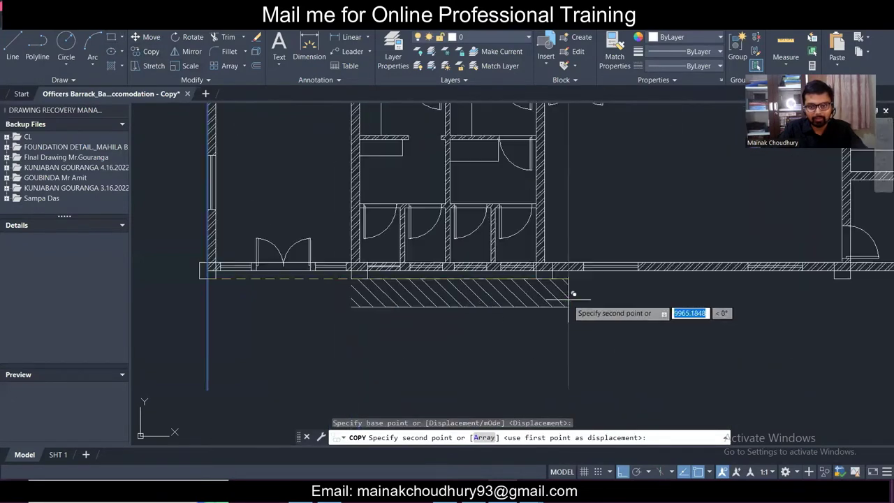
{"action": "scroll", "coordinate": [293, 259], "scroll_direction": "up", "scroll_amount": 2}
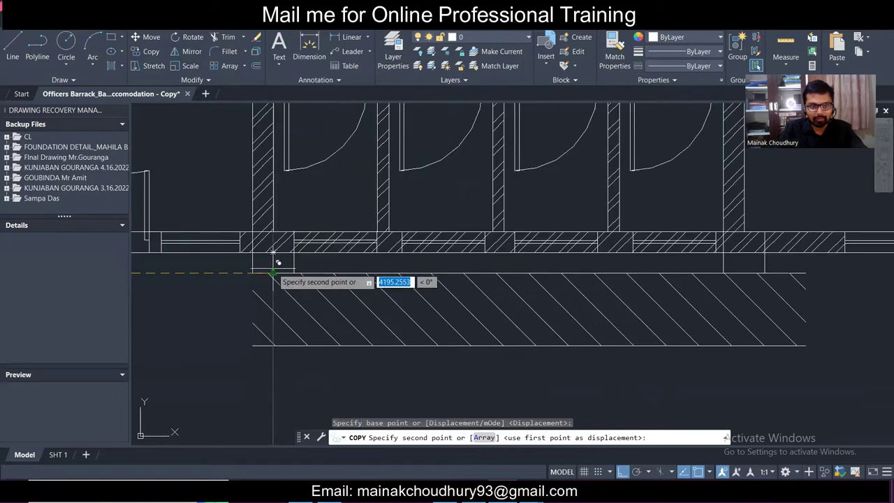
{"action": "left_click", "coordinate": [273, 273]}
{"action": "scroll", "coordinate": [649, 265], "scroll_direction": "down", "scroll_amount": 2}
{"action": "scroll", "coordinate": [681, 258], "scroll_direction": "up", "scroll_amount": 4}
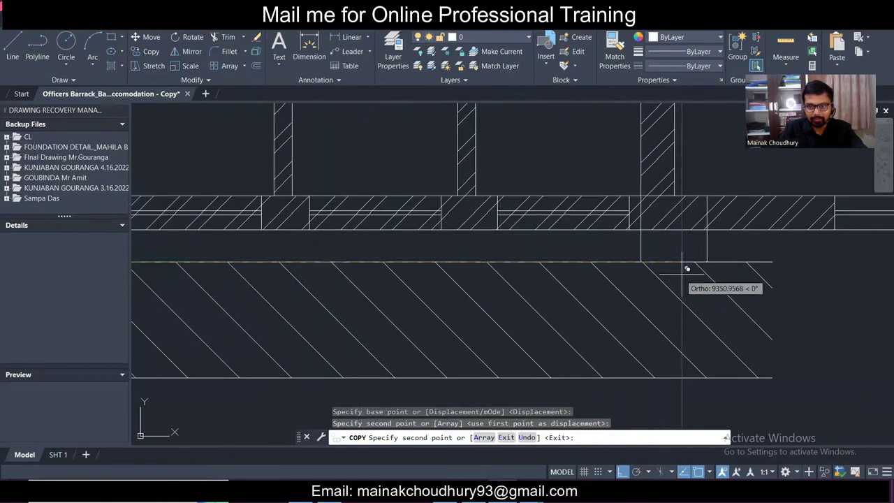
{"action": "left_click", "coordinate": [674, 261]}
- Place further copies of the vertical line on the fourth and last bottom-row columns of the left plan and end the copying
{"action": "scroll", "coordinate": [643, 259], "scroll_direction": "down", "scroll_amount": 3}
{"action": "scroll", "coordinate": [553, 266], "scroll_direction": "up", "scroll_amount": 5}
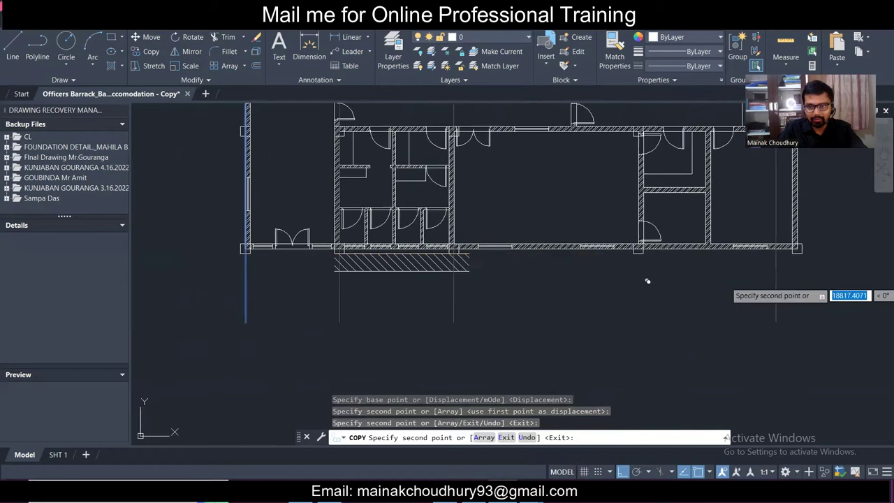
{"action": "left_click", "coordinate": [631, 253]}
{"action": "scroll", "coordinate": [628, 252], "scroll_direction": "down", "scroll_amount": 4}
{"action": "scroll", "coordinate": [548, 243], "scroll_direction": "up", "scroll_amount": 1}
{"action": "scroll", "coordinate": [545, 248], "scroll_direction": "up", "scroll_amount": 5}
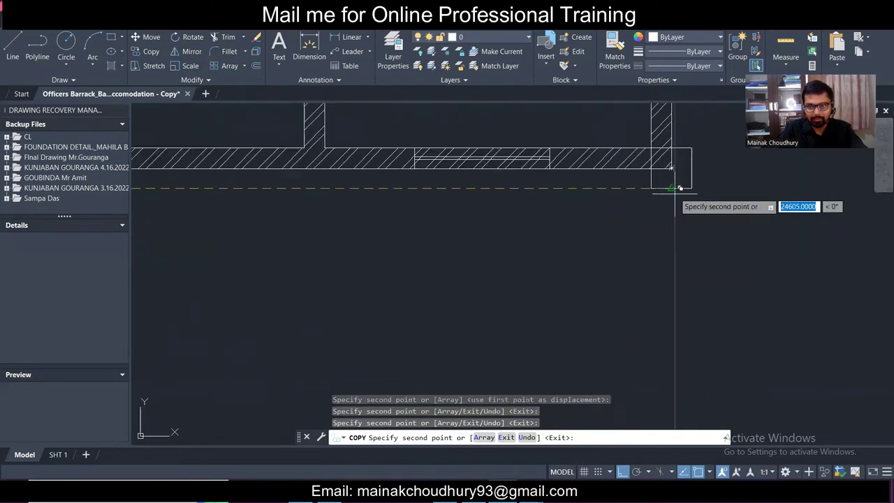
{"action": "left_click", "coordinate": [670, 188]}
{"action": "scroll", "coordinate": [670, 188], "scroll_direction": "down", "scroll_amount": 3}
{"action": "scroll", "coordinate": [489, 230], "scroll_direction": "down", "scroll_amount": 2}
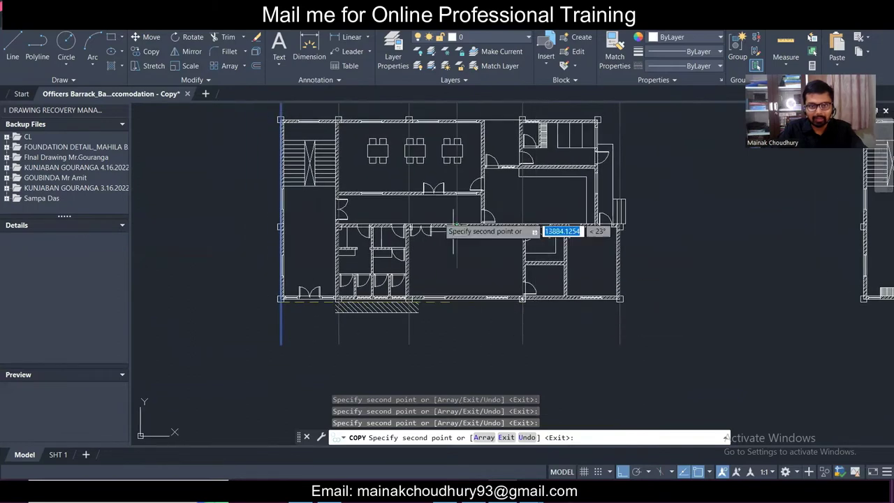
{"action": "scroll", "coordinate": [384, 203], "scroll_direction": "down", "scroll_amount": 3}
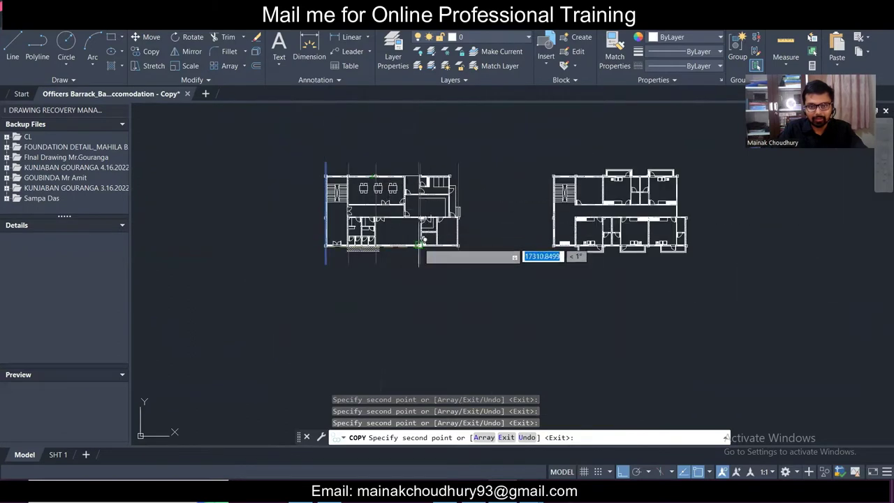
{"action": "scroll", "coordinate": [407, 228], "scroll_direction": "up", "scroll_amount": 1}
{"action": "scroll", "coordinate": [406, 228], "scroll_direction": "up", "scroll_amount": 3}
{"action": "key", "text": "Escape"}
- Draw a horizontal line leftward from the left midpoint of the left plan's upper-left column
{"action": "scroll", "coordinate": [234, 162], "scroll_direction": "down", "scroll_amount": 1}
{"action": "scroll", "coordinate": [231, 159], "scroll_direction": "up", "scroll_amount": 2}
{"action": "scroll", "coordinate": [295, 236], "scroll_direction": "up", "scroll_amount": 2}
{"action": "scroll", "coordinate": [289, 219], "scroll_direction": "down", "scroll_amount": 2}
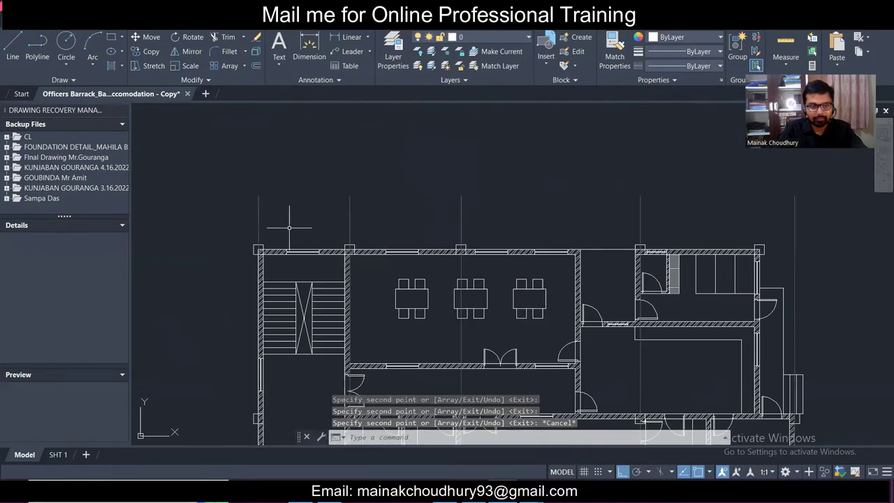
{"action": "left_click", "coordinate": [13, 45]}
{"action": "scroll", "coordinate": [209, 238], "scroll_direction": "up", "scroll_amount": 4}
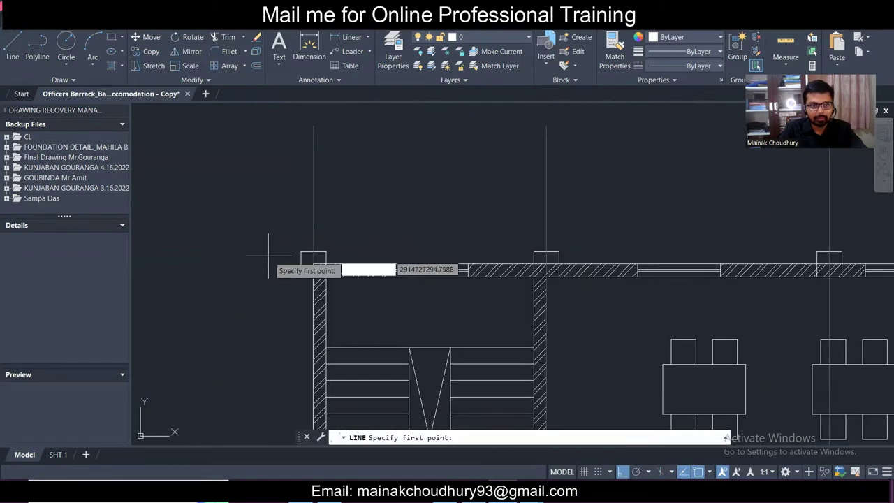
{"action": "left_click", "coordinate": [313, 266]}
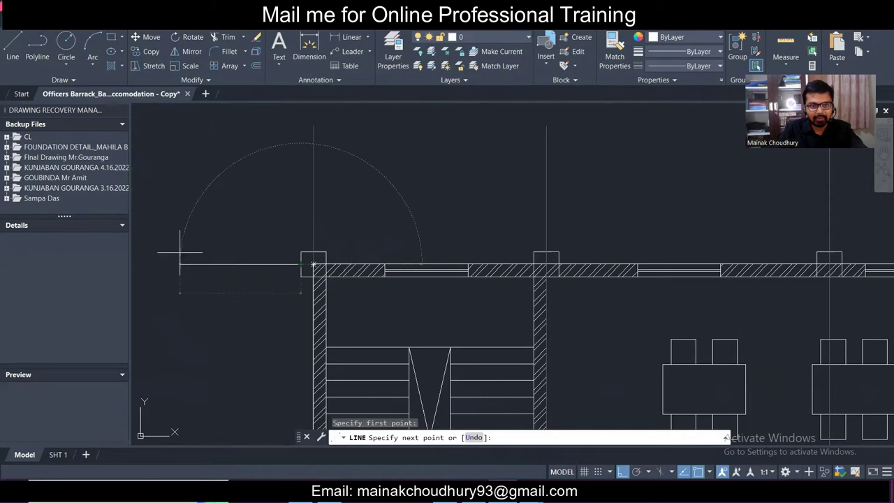
{"action": "key", "text": "Escape"}
- Stretch the horizontal line's right end straight across the left plan's top row of columns, past its right side
{"action": "left_click", "coordinate": [233, 264]}
{"action": "left_click", "coordinate": [169, 213]}
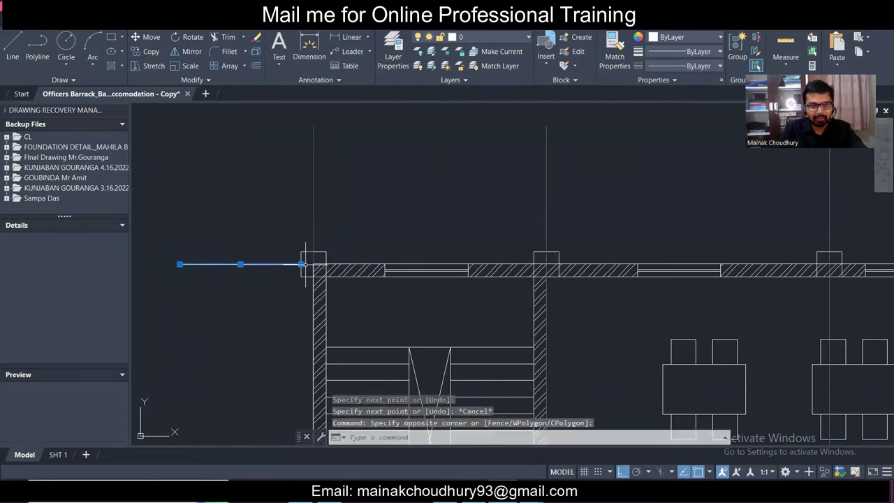
{"action": "left_click", "coordinate": [301, 264]}
{"action": "scroll", "coordinate": [291, 259], "scroll_direction": "down", "scroll_amount": 5}
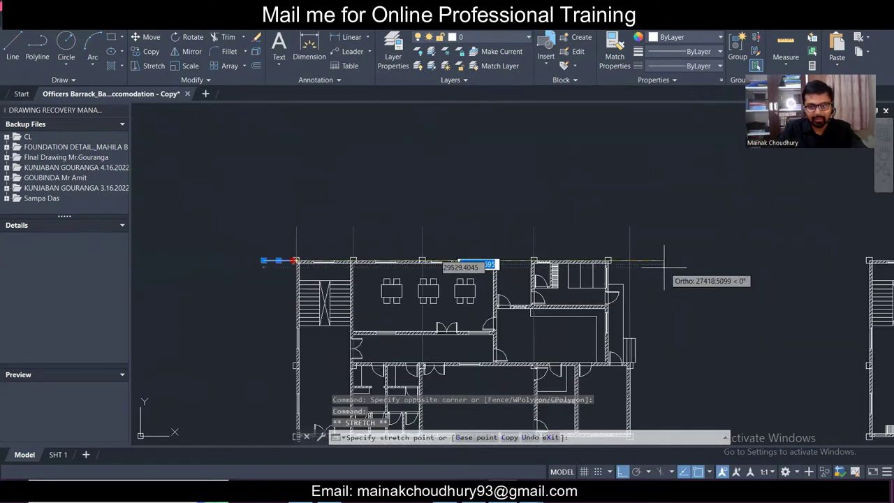
{"action": "left_click", "coordinate": [664, 268]}
{"action": "key", "text": "Escape"}
- Move the stretched horizontal line to layer CL
{"action": "left_click", "coordinate": [657, 260]}
{"action": "left_click", "coordinate": [547, 113]}
{"action": "left_click", "coordinate": [475, 39]}
{"action": "left_click", "coordinate": [483, 67]}
- Copy the horizontal CL line from the upper-left column's left midpoint to that of the middle row's leftmost column
{"action": "scroll", "coordinate": [280, 265], "scroll_direction": "up", "scroll_amount": 3}
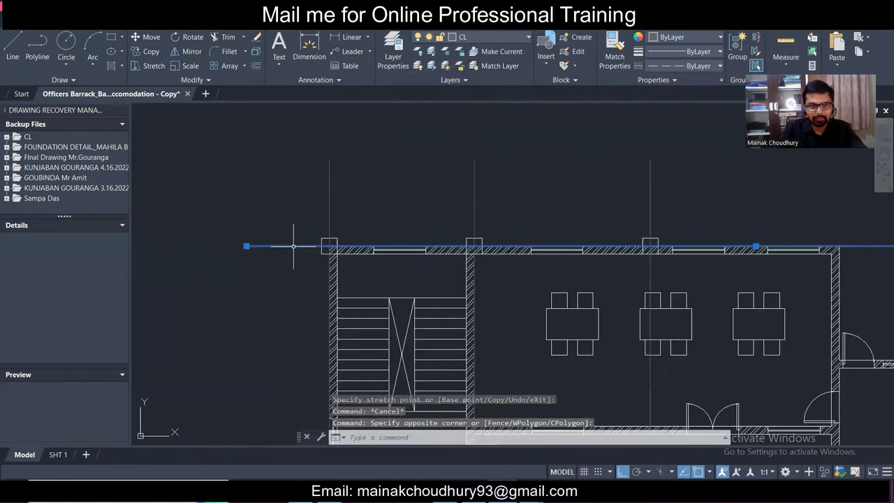
{"action": "left_click", "coordinate": [148, 52]}
{"action": "scroll", "coordinate": [316, 252], "scroll_direction": "up", "scroll_amount": 3}
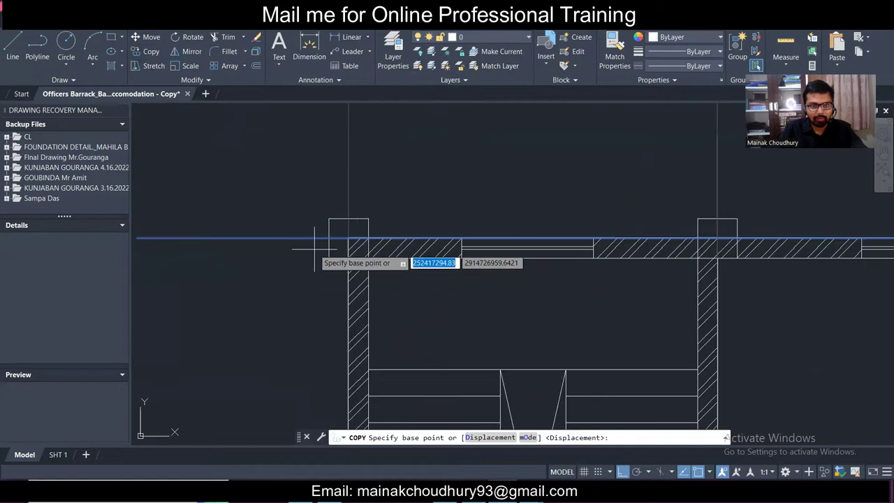
{"action": "left_click", "coordinate": [328, 238]}
{"action": "scroll", "coordinate": [343, 203], "scroll_direction": "down", "scroll_amount": 3}
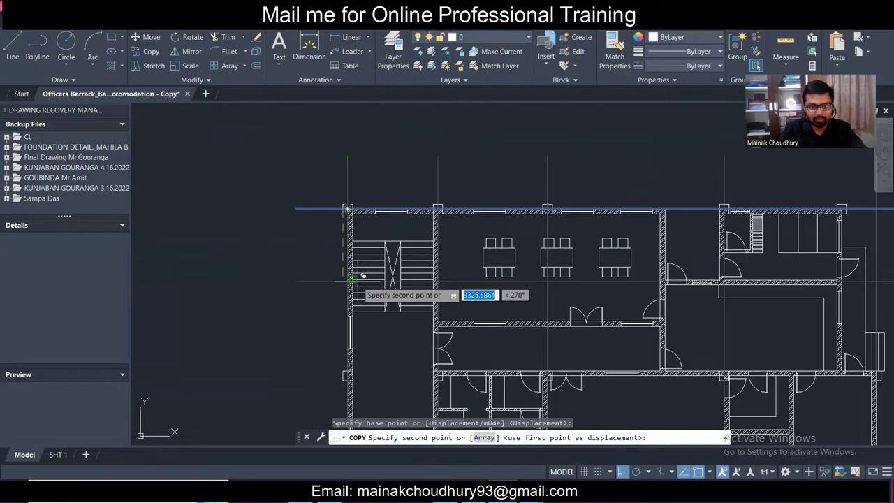
{"action": "scroll", "coordinate": [352, 276], "scroll_direction": "down", "scroll_amount": 1}
{"action": "scroll", "coordinate": [329, 239], "scroll_direction": "up", "scroll_amount": 1}
{"action": "scroll", "coordinate": [321, 276], "scroll_direction": "up", "scroll_amount": 3}
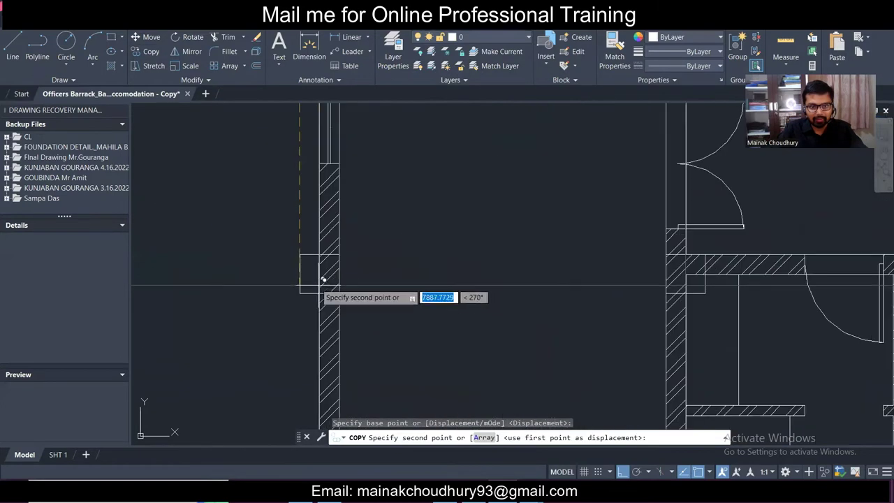
{"action": "left_click", "coordinate": [302, 264]}
- Place another copy of the horizontal line at the left plan's lower-left column and end the copying
{"action": "scroll", "coordinate": [303, 262], "scroll_direction": "down", "scroll_amount": 4}
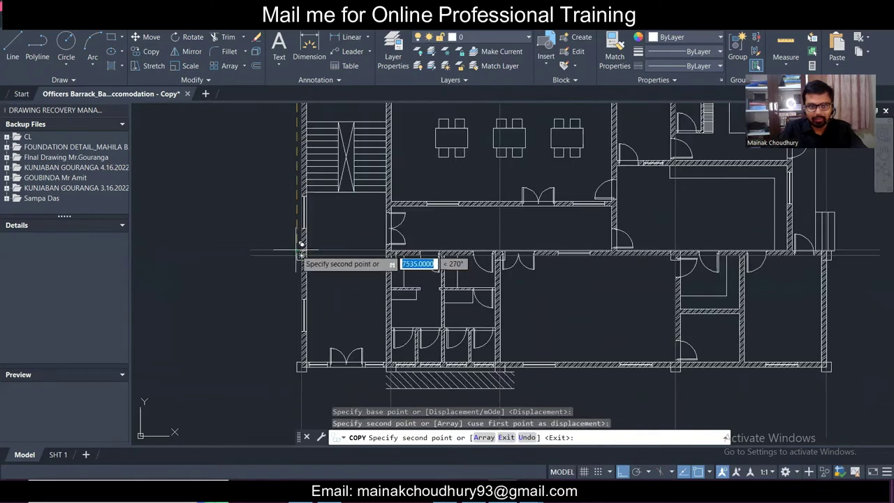
{"action": "scroll", "coordinate": [304, 269], "scroll_direction": "up", "scroll_amount": 4}
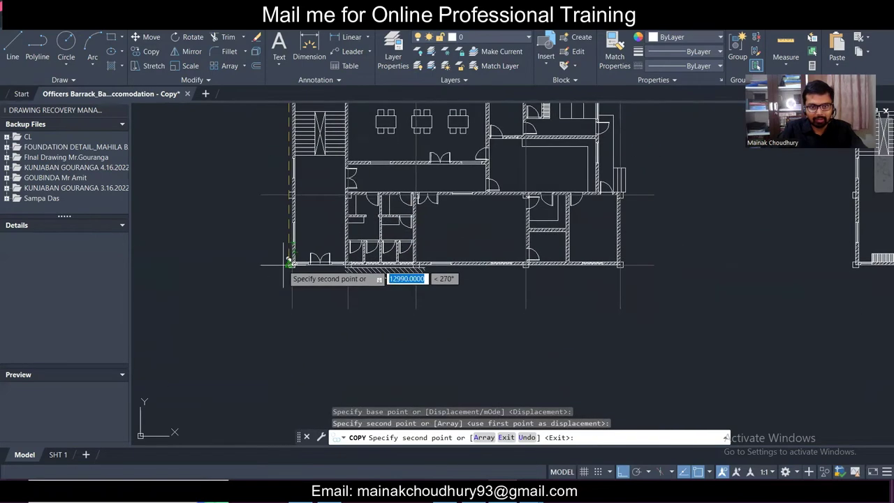
{"action": "left_click", "coordinate": [304, 262]}
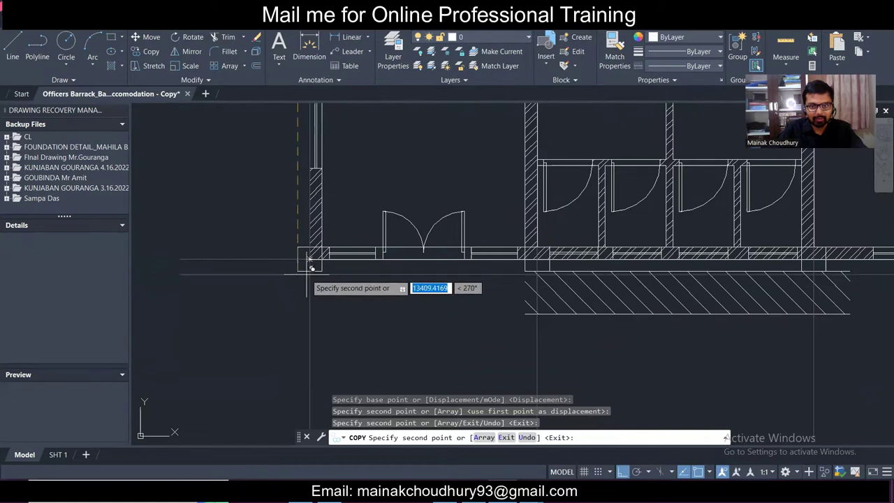
{"action": "scroll", "coordinate": [303, 259], "scroll_direction": "down", "scroll_amount": 3}
{"action": "middle_click_drag", "start_coordinate": [656, 276], "coordinate": [673, 308]}
{"action": "key", "text": "Escape"}
- Delete the hatched strip and its outline below the toilet block on the left plan's bottom edge
{"action": "middle_click_drag", "start_coordinate": [405, 191], "coordinate": [432, 235]}
{"action": "scroll", "coordinate": [660, 199], "scroll_direction": "up", "scroll_amount": 2}
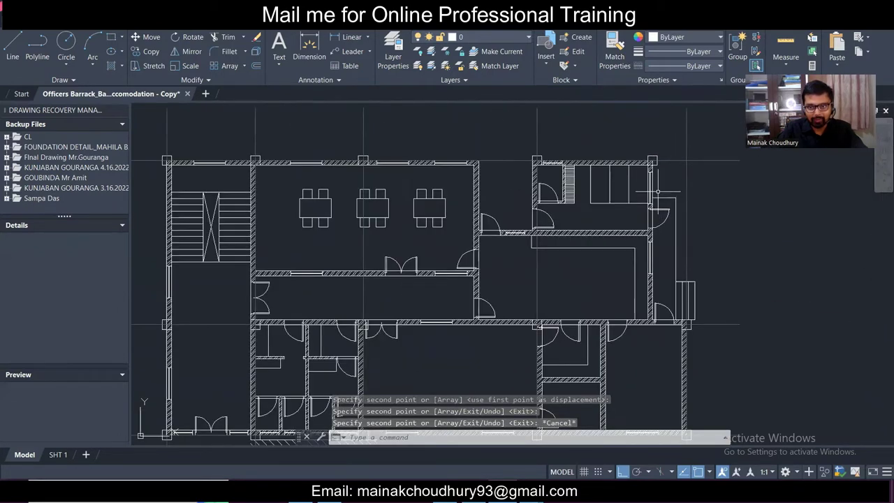
{"action": "scroll", "coordinate": [657, 187], "scroll_direction": "down", "scroll_amount": 4}
{"action": "scroll", "coordinate": [607, 256], "scroll_direction": "up", "scroll_amount": 2}
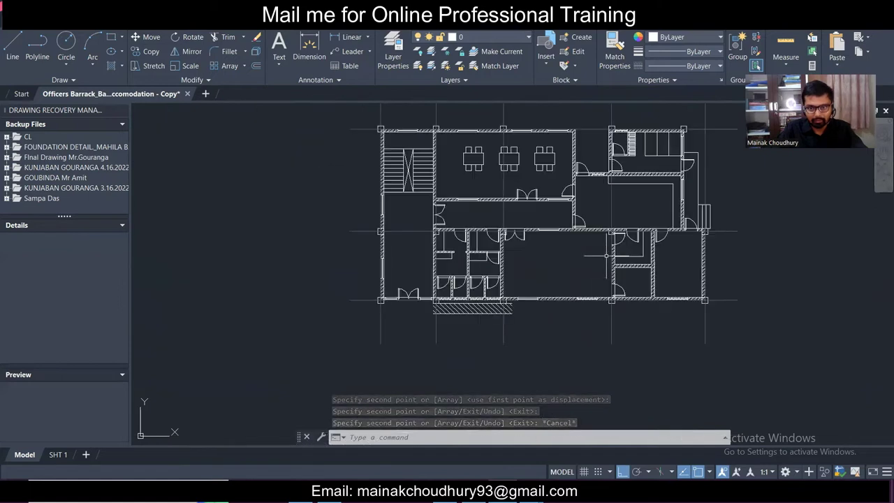
{"action": "scroll", "coordinate": [526, 300], "scroll_direction": "up", "scroll_amount": 4}
{"action": "scroll", "coordinate": [439, 200], "scroll_direction": "down", "scroll_amount": 1}
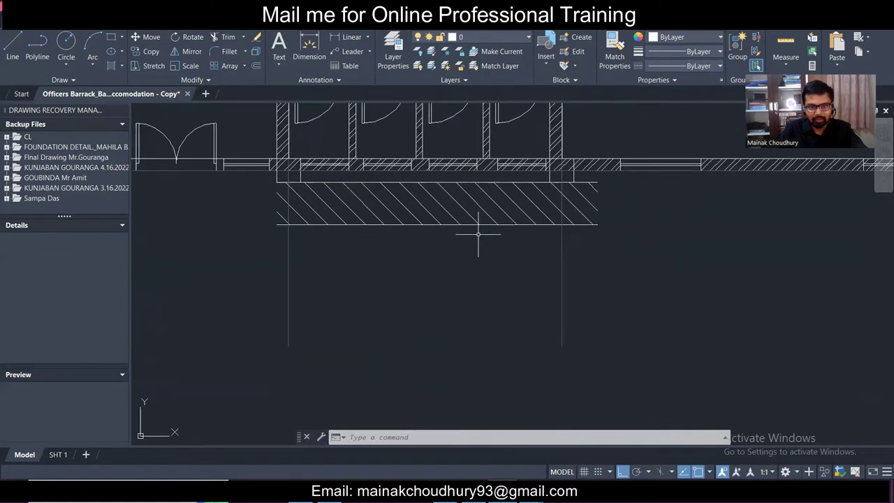
{"action": "left_click", "coordinate": [485, 241]}
{"action": "left_click", "coordinate": [438, 179]}
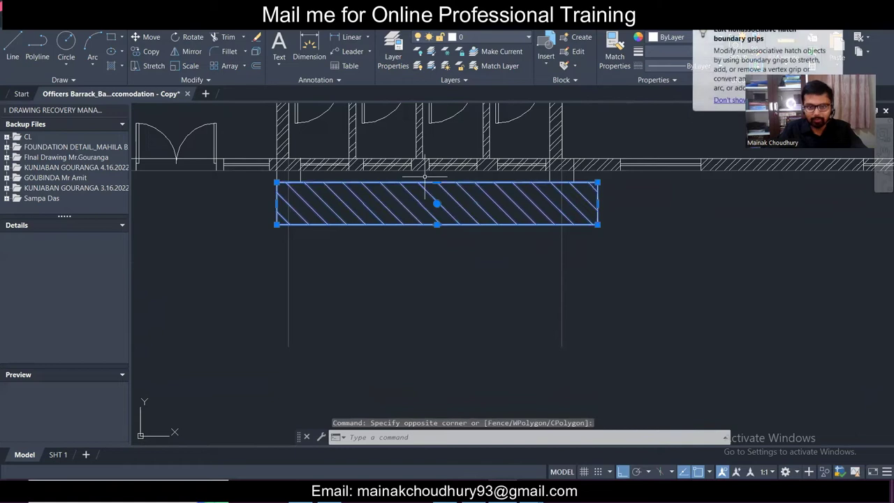
{"action": "key", "text": "Delete"}
- Delete the four door swing arcs of the toilet cubicles along the left plan's bottom wall
{"action": "scroll", "coordinate": [424, 178], "scroll_direction": "down", "scroll_amount": 4}
{"action": "scroll", "coordinate": [429, 193], "scroll_direction": "up", "scroll_amount": 1}
{"action": "scroll", "coordinate": [429, 193], "scroll_direction": "down", "scroll_amount": 1}
{"action": "middle_click_drag", "start_coordinate": [401, 196], "coordinate": [392, 229]}
{"action": "middle_click_drag", "start_coordinate": [669, 230], "coordinate": [552, 213]}
{"action": "middle_click_drag", "start_coordinate": [424, 166], "coordinate": [555, 165]}
{"action": "scroll", "coordinate": [283, 188], "scroll_direction": "up", "scroll_amount": 5}
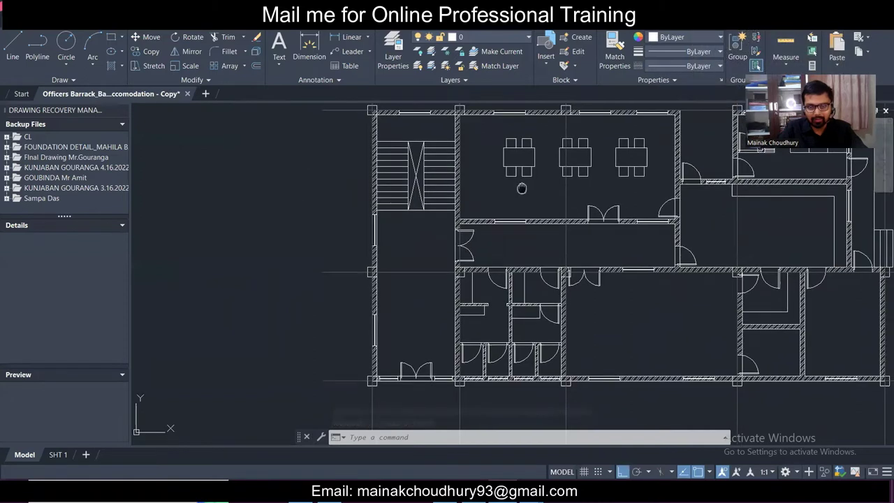
{"action": "scroll", "coordinate": [485, 155], "scroll_direction": "down", "scroll_amount": 2}
{"action": "scroll", "coordinate": [495, 266], "scroll_direction": "up", "scroll_amount": 4}
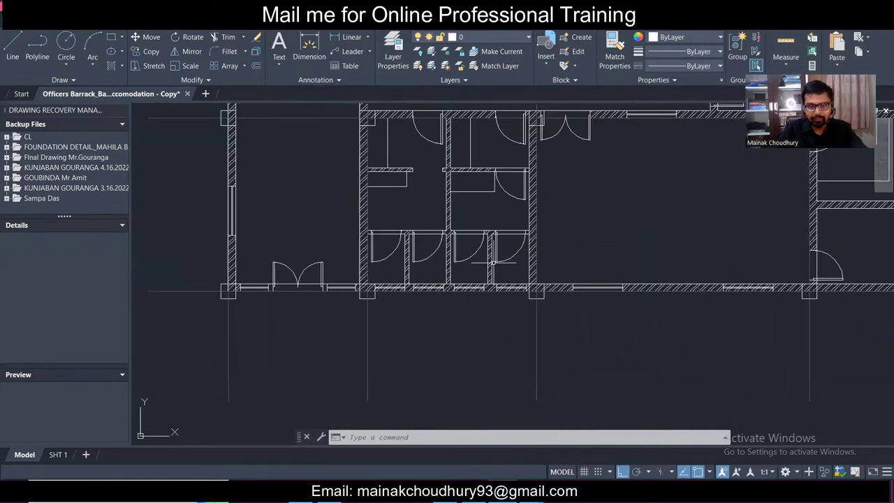
{"action": "scroll", "coordinate": [429, 270], "scroll_direction": "up", "scroll_amount": 4}
{"action": "left_click", "coordinate": [437, 258]}
{"action": "left_click", "coordinate": [397, 218]}
{"action": "left_click", "coordinate": [347, 238]}
{"action": "left_click", "coordinate": [298, 196]}
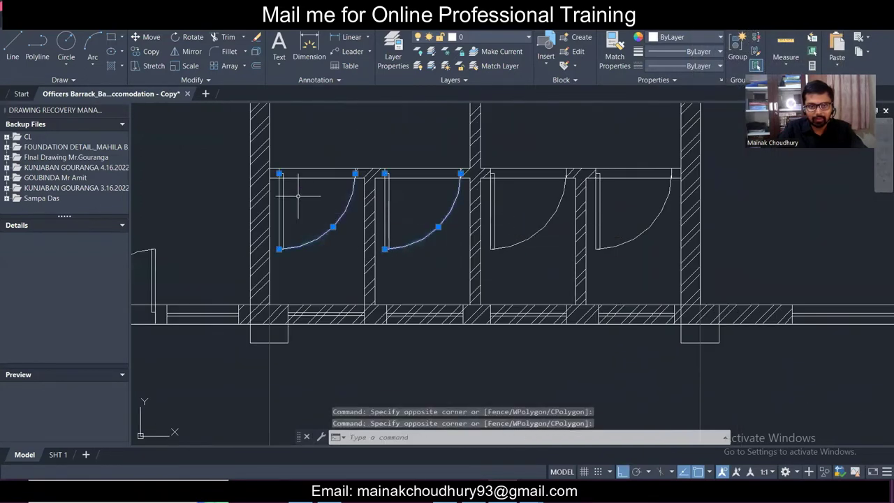
{"action": "left_click", "coordinate": [554, 263]}
{"action": "left_click", "coordinate": [504, 206]}
{"action": "left_click", "coordinate": [627, 251]}
{"action": "left_click", "coordinate": [609, 220]}
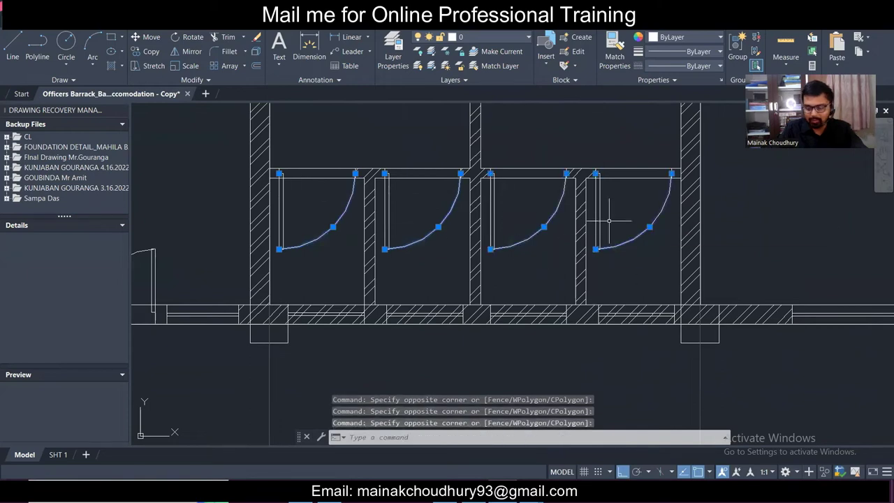
{"action": "key", "text": "Delete"}
- Delete the three dining tables and their chairs from the left plan's large upper room
{"action": "scroll", "coordinate": [531, 273], "scroll_direction": "down", "scroll_amount": 5}
{"action": "scroll", "coordinate": [614, 210], "scroll_direction": "up", "scroll_amount": 3}
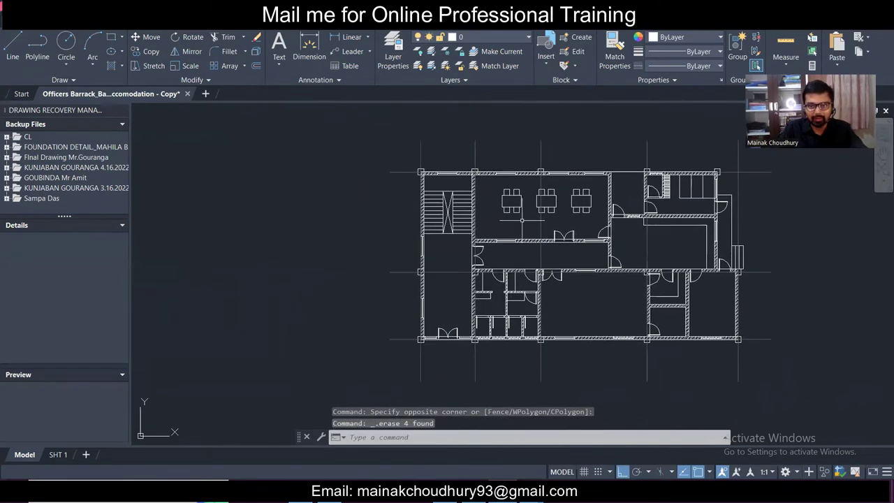
{"action": "left_click", "coordinate": [634, 222]}
{"action": "left_click", "coordinate": [606, 171]}
{"action": "left_click", "coordinate": [584, 203]}
{"action": "left_click", "coordinate": [564, 162]}
{"action": "left_click", "coordinate": [520, 214]}
{"action": "left_click", "coordinate": [489, 149]}
{"action": "key", "text": "Delete"}
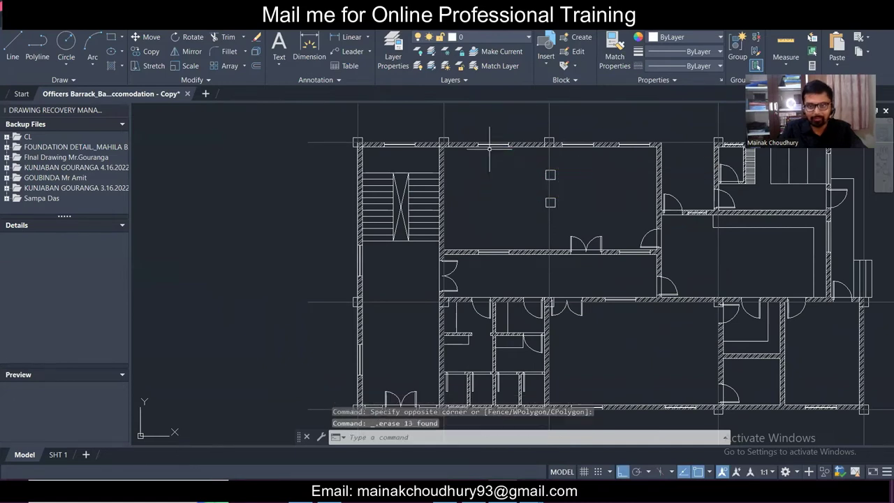
- Delete the two leftover chair squares on the centre line in the left plan's large upper room
{"action": "left_click", "coordinate": [530, 161]}
{"action": "left_click", "coordinate": [589, 227]}
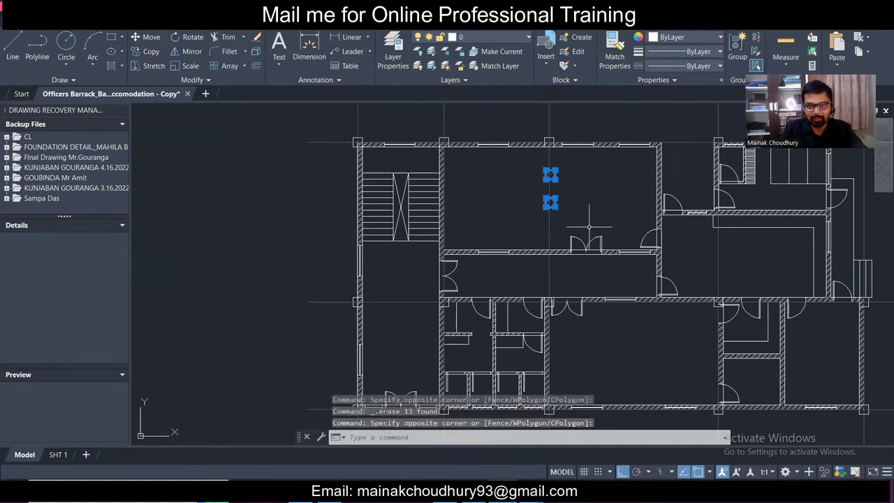
{"action": "key", "text": "Delete"}
{"action": "left_click", "coordinate": [587, 225]}
{"action": "left_click", "coordinate": [567, 175]}
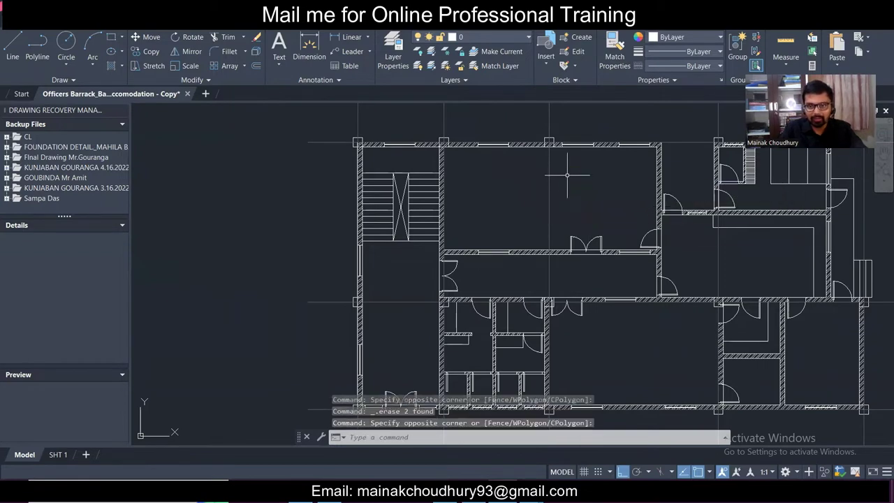
- Copy all horizontal and vertical centre lines from the left plan's upper-left column corner to the matching column corner of the right plan
{"action": "scroll", "coordinate": [572, 174], "scroll_direction": "down", "scroll_amount": 1}
{"action": "scroll", "coordinate": [720, 222], "scroll_direction": "down", "scroll_amount": 1}
{"action": "middle_click_drag", "start_coordinate": [730, 224], "coordinate": [604, 222]}
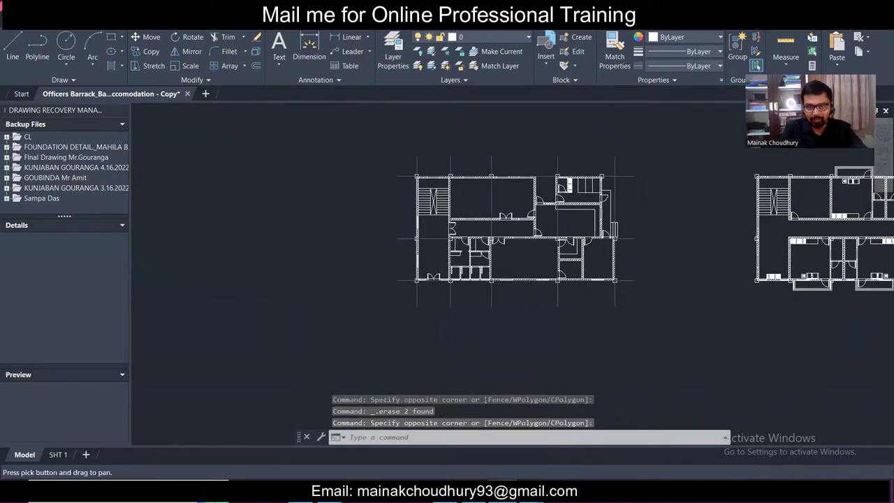
{"action": "scroll", "coordinate": [617, 232], "scroll_direction": "up", "scroll_amount": 1}
{"action": "scroll", "coordinate": [620, 208], "scroll_direction": "down", "scroll_amount": 1}
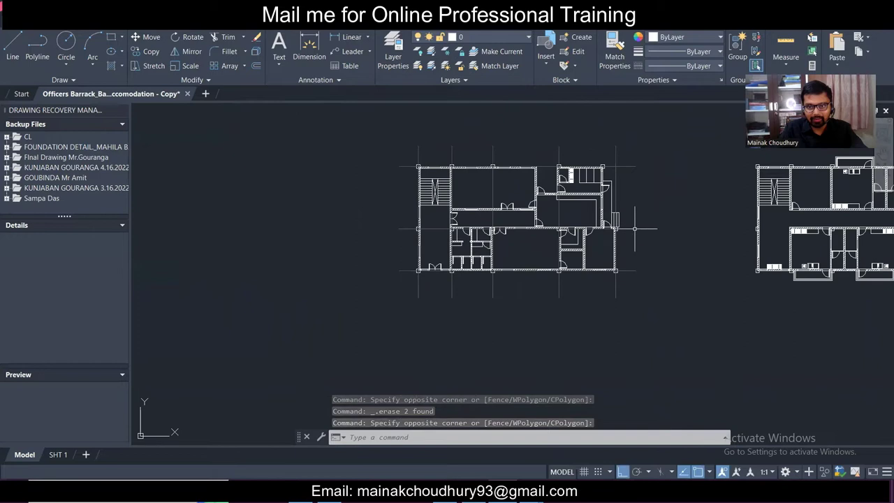
{"action": "left_click", "coordinate": [672, 302]}
{"action": "left_click", "coordinate": [635, 146]}
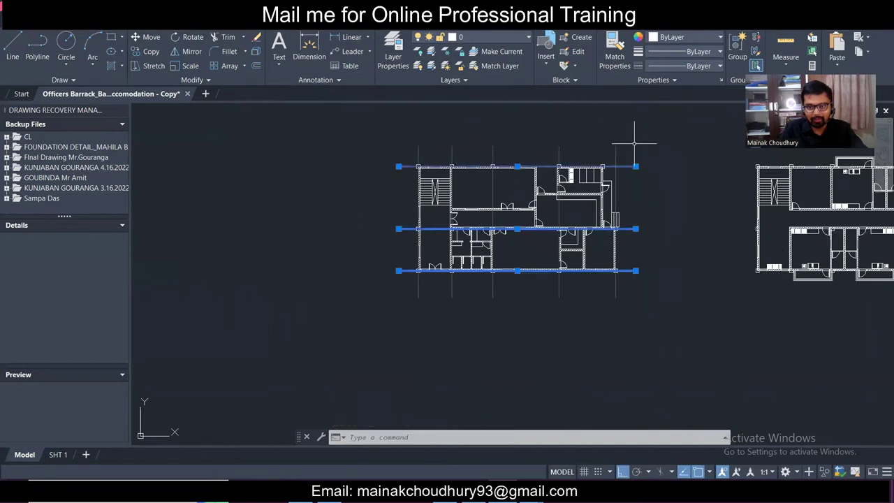
{"action": "left_click", "coordinate": [675, 305]}
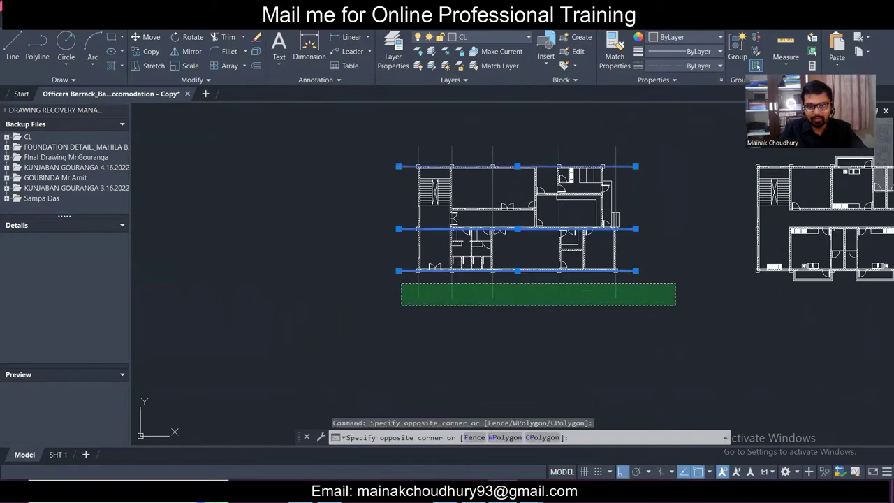
{"action": "left_click", "coordinate": [379, 260]}
{"action": "scroll", "coordinate": [494, 176], "scroll_direction": "up", "scroll_amount": 2}
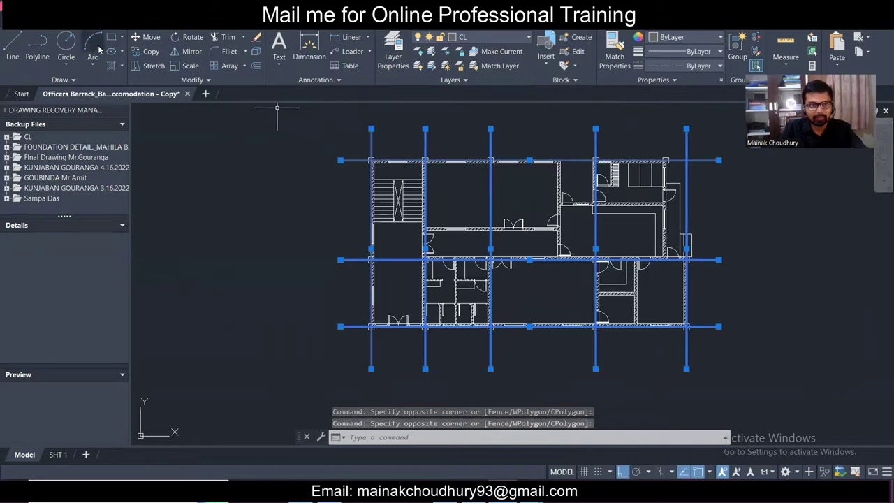
{"action": "left_click", "coordinate": [145, 51]}
{"action": "scroll", "coordinate": [368, 159], "scroll_direction": "up", "scroll_amount": 5}
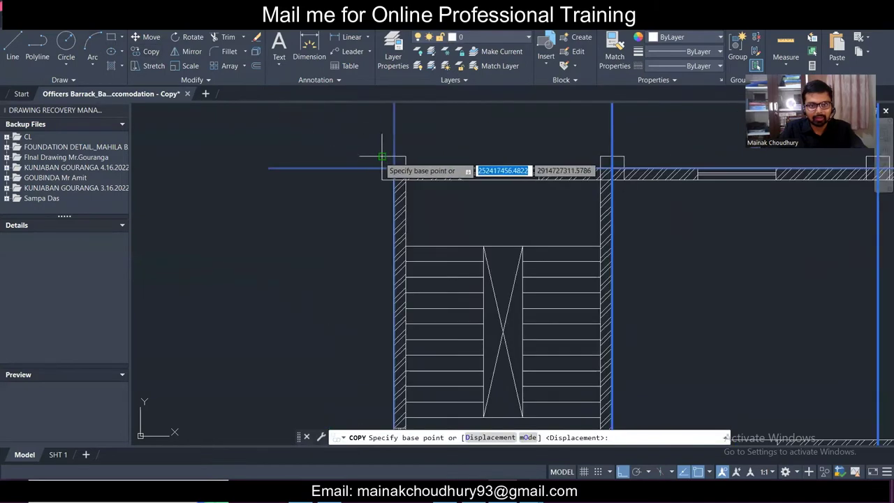
{"action": "left_click", "coordinate": [368, 149]}
{"action": "scroll", "coordinate": [364, 150], "scroll_direction": "down", "scroll_amount": 5}
{"action": "scroll", "coordinate": [419, 157], "scroll_direction": "down", "scroll_amount": 3}
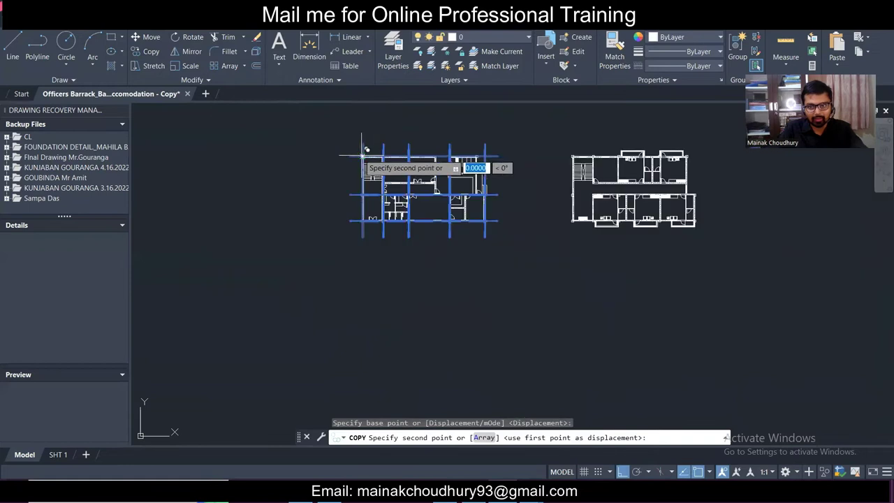
{"action": "scroll", "coordinate": [551, 140], "scroll_direction": "up", "scroll_amount": 10}
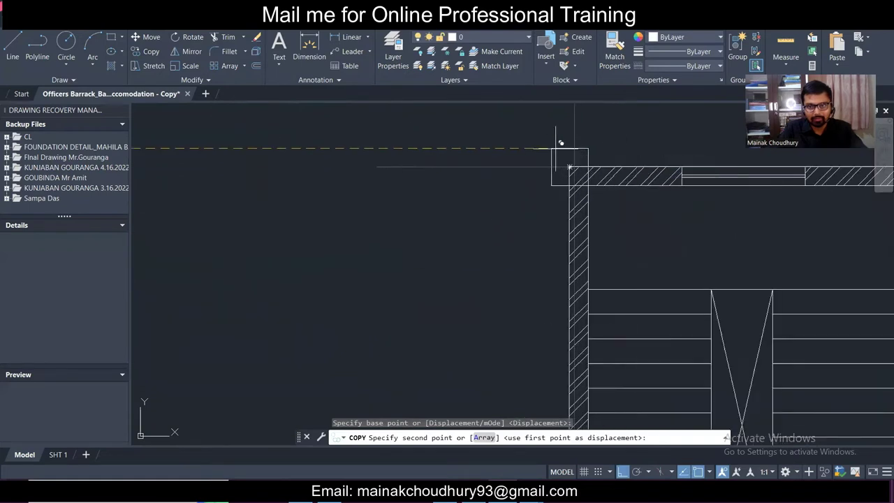
{"action": "left_click", "coordinate": [554, 139]}
{"action": "key", "text": "Escape"}
{"action": "scroll", "coordinate": [394, 180], "scroll_direction": "down", "scroll_amount": 2}
{"action": "scroll", "coordinate": [395, 180], "scroll_direction": "down", "scroll_amount": 8}
{"action": "scroll", "coordinate": [367, 182], "scroll_direction": "down", "scroll_amount": 1}
{"action": "middle_click_drag", "start_coordinate": [366, 183], "coordinate": [519, 189]}
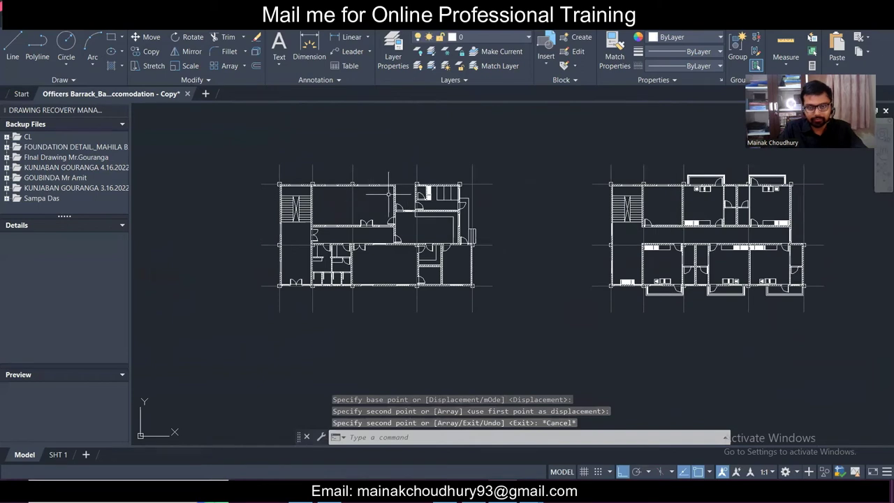
{"action": "middle_click_drag", "start_coordinate": [389, 188], "coordinate": [412, 190]}
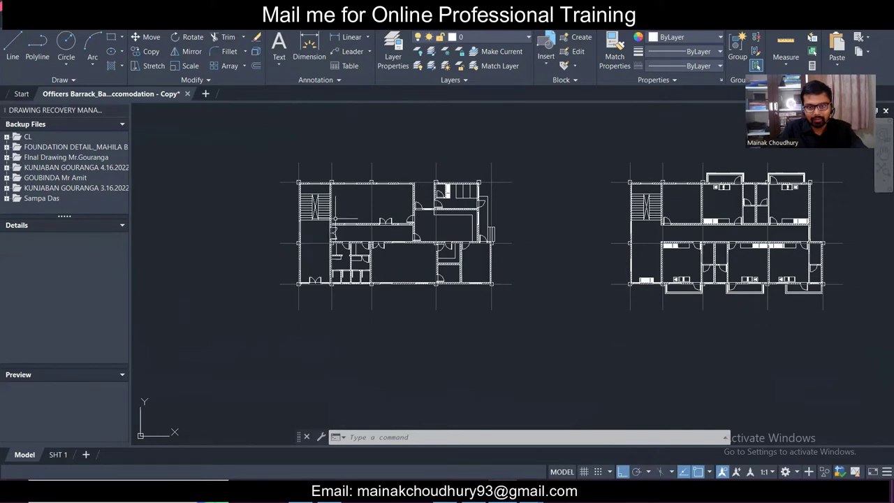
{"action": "scroll", "coordinate": [335, 220], "scroll_direction": "up", "scroll_amount": 4}
{"action": "scroll", "coordinate": [334, 220], "scroll_direction": "down", "scroll_amount": 4}
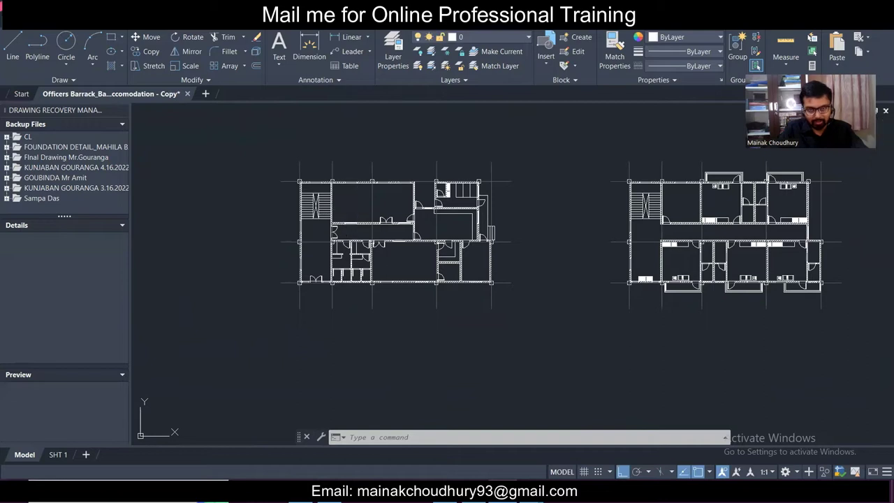
- Save the drawing and delete the FF drawing file from the Officers Barrack folder in File Explorer
{"action": "key", "text": "ctrl+s"}
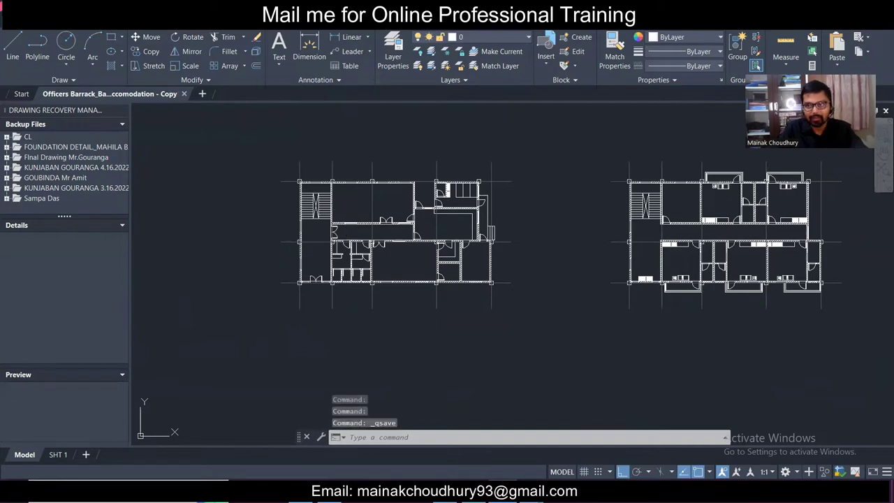
{"action": "key", "text": "super+Down"}
{"action": "left_click", "coordinate": [261, 130]}
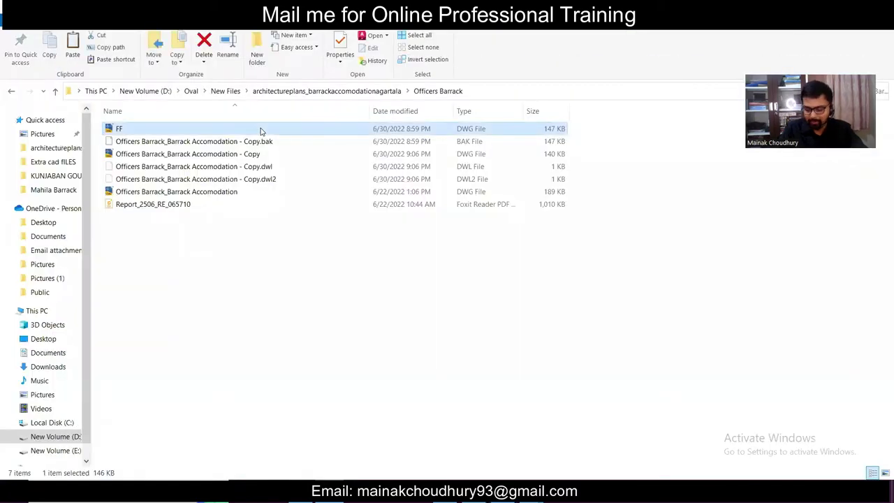
{"action": "key", "text": "Delete"}
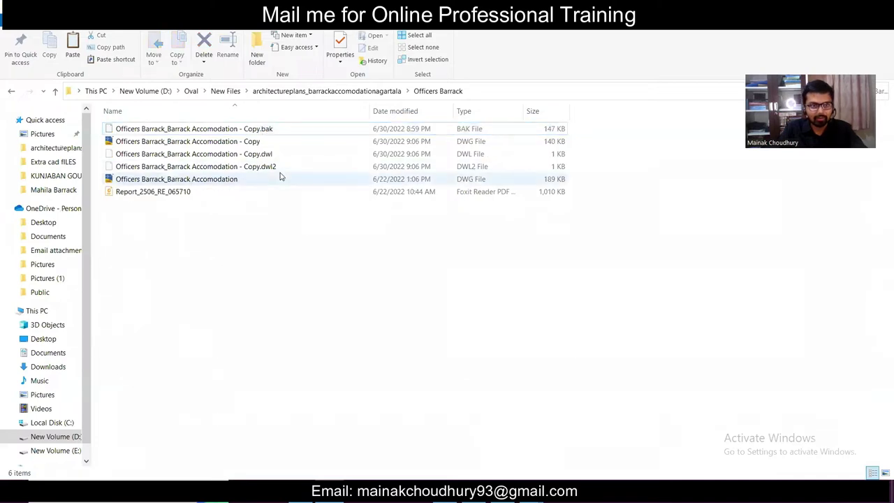
- Paste a duplicate of the "Officers Barrack_Barrack Accomodation - Copy" drawing into the same folder and delete that duplicate
{"action": "left_click", "coordinate": [290, 145]}
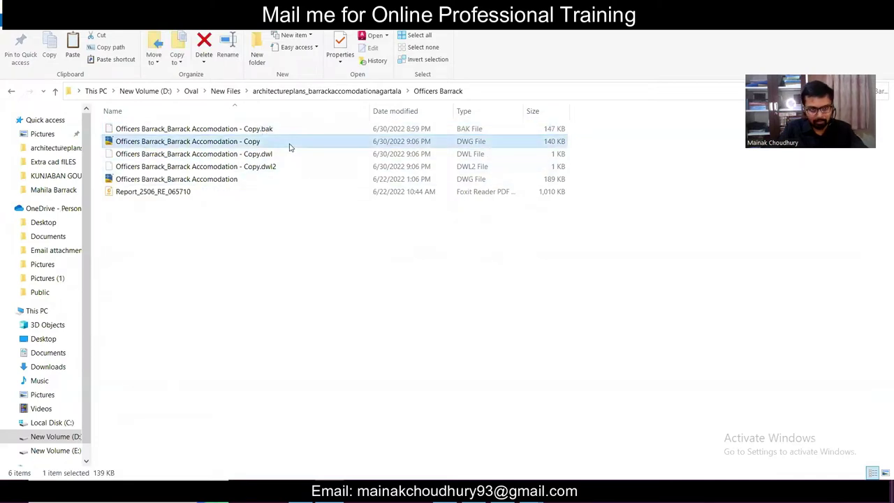
{"action": "left_click", "coordinate": [312, 239]}
{"action": "right_click", "coordinate": [312, 238]}
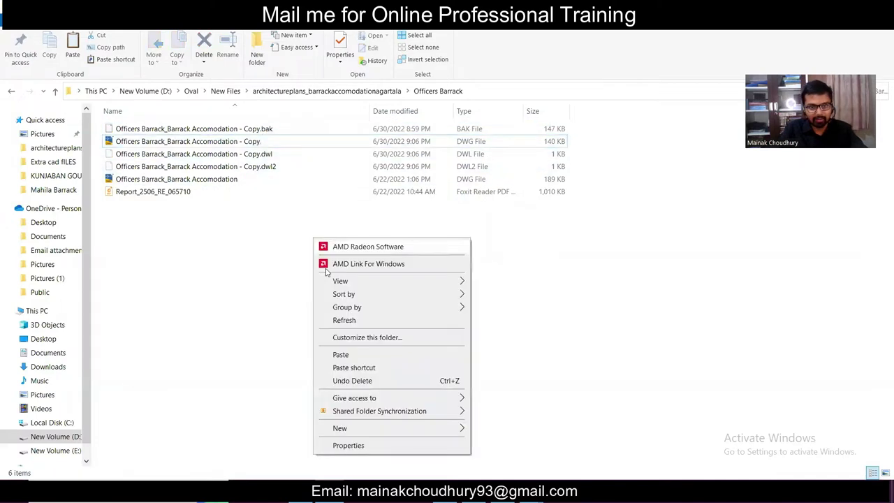
{"action": "left_click", "coordinate": [354, 359]}
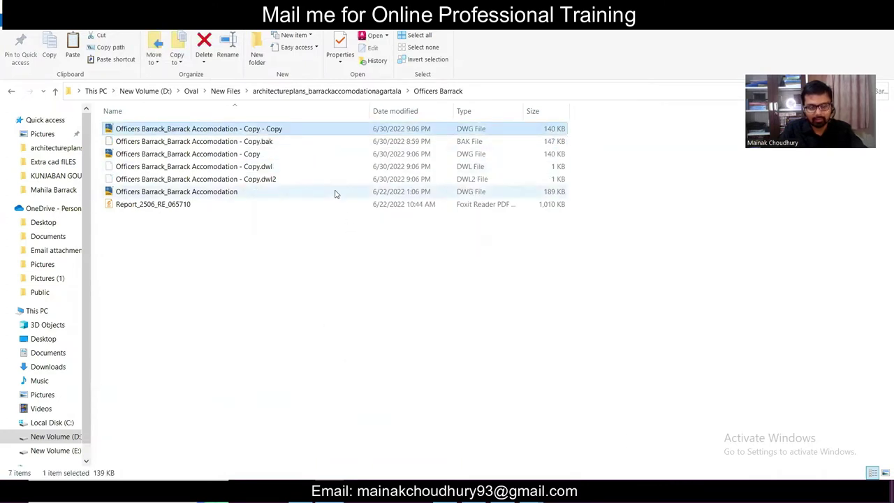
{"action": "key", "text": "Delete"}
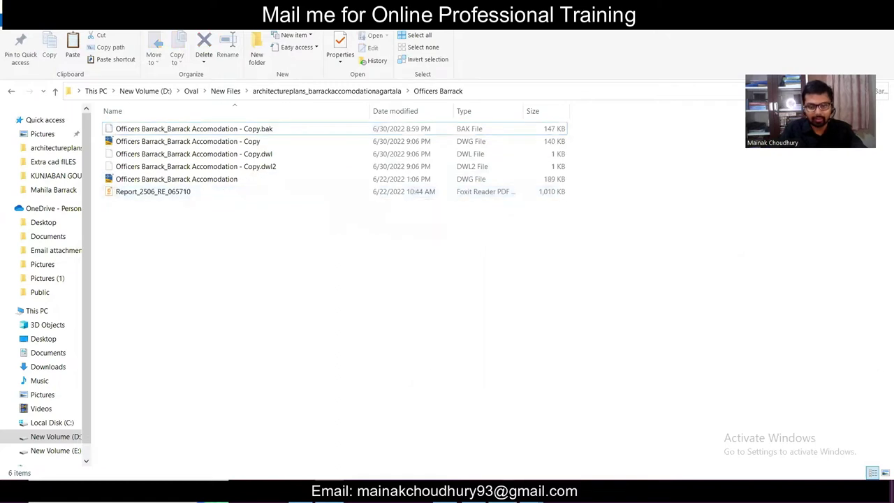
- Switch back to AutoCAD and examine the left plan's column grid, including the outermost vertical centre line beside the staircase
{"action": "scroll", "coordinate": [373, 201], "scroll_direction": "up", "scroll_amount": 2}
{"action": "scroll", "coordinate": [373, 200], "scroll_direction": "down", "scroll_amount": 1}
{"action": "scroll", "coordinate": [252, 160], "scroll_direction": "up", "scroll_amount": 1}
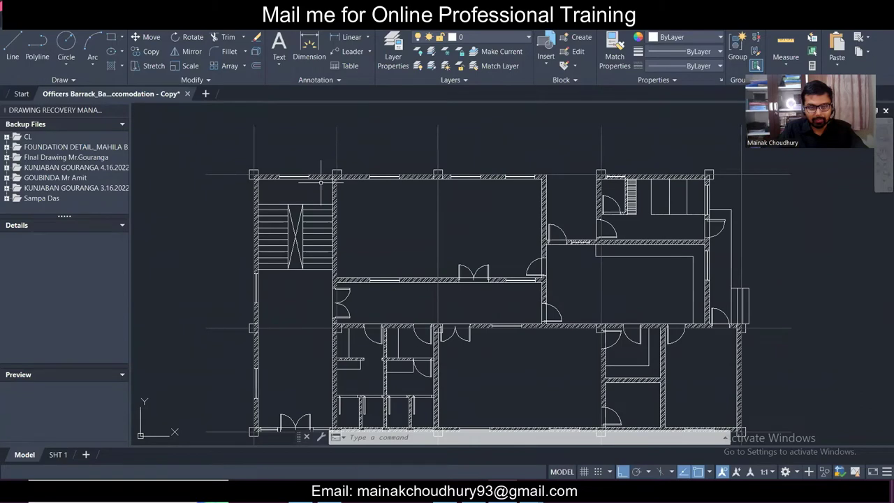
{"action": "scroll", "coordinate": [318, 203], "scroll_direction": "down", "scroll_amount": 3}
{"action": "scroll", "coordinate": [313, 217], "scroll_direction": "up", "scroll_amount": 3}
{"action": "scroll", "coordinate": [308, 239], "scroll_direction": "down", "scroll_amount": 2}
{"action": "scroll", "coordinate": [310, 233], "scroll_direction": "down", "scroll_amount": 2}
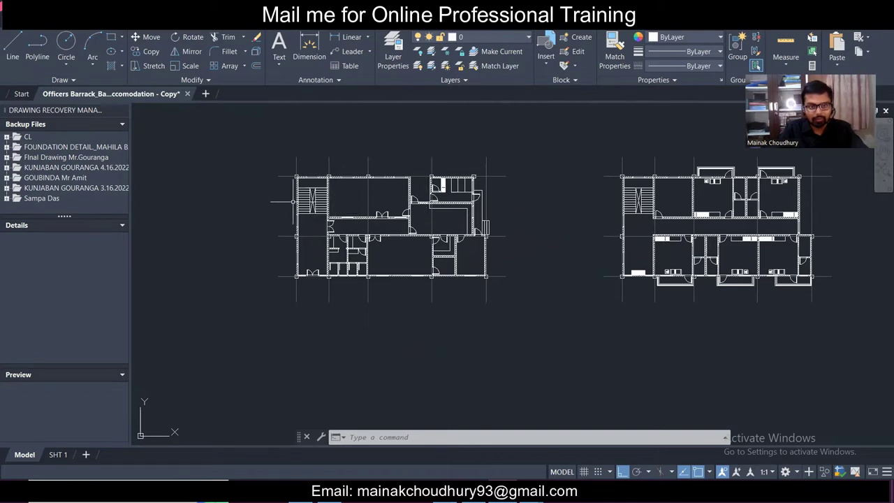
{"action": "scroll", "coordinate": [294, 165], "scroll_direction": "up", "scroll_amount": 3}
{"action": "left_click", "coordinate": [314, 183]}
{"action": "left_click", "coordinate": [276, 175]}
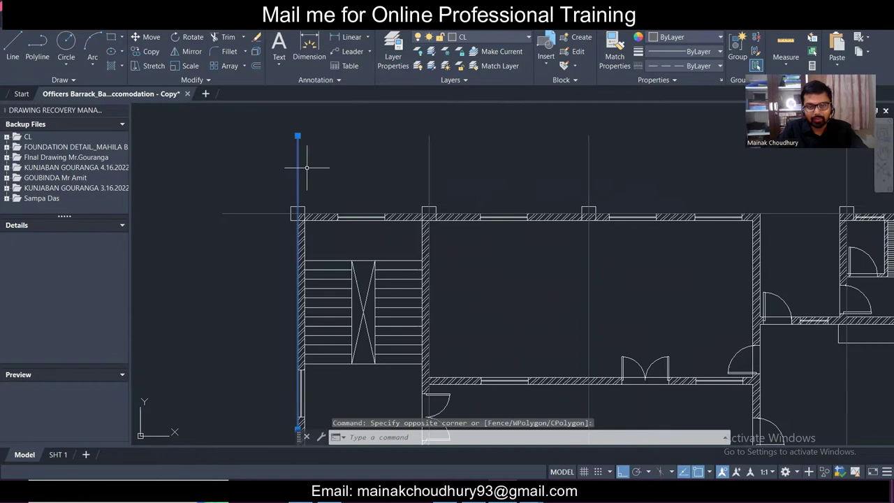
{"action": "scroll", "coordinate": [307, 171], "scroll_direction": "down", "scroll_amount": 5}
{"action": "scroll", "coordinate": [359, 205], "scroll_direction": "up", "scroll_amount": 5}
{"action": "key", "text": "Escape"}
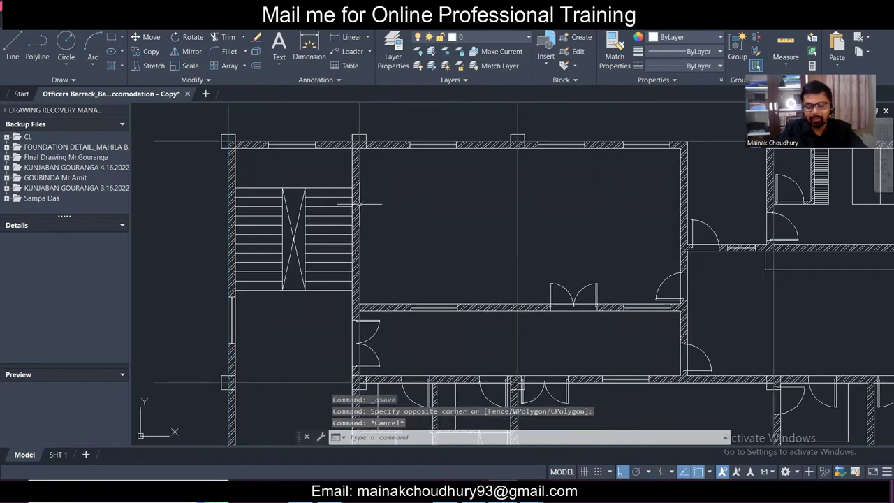
- Examine the left plan's corridor and upper-right room walls in relation to the outermost vertical centre line on the right
{"action": "scroll", "coordinate": [359, 202], "scroll_direction": "down", "scroll_amount": 4}
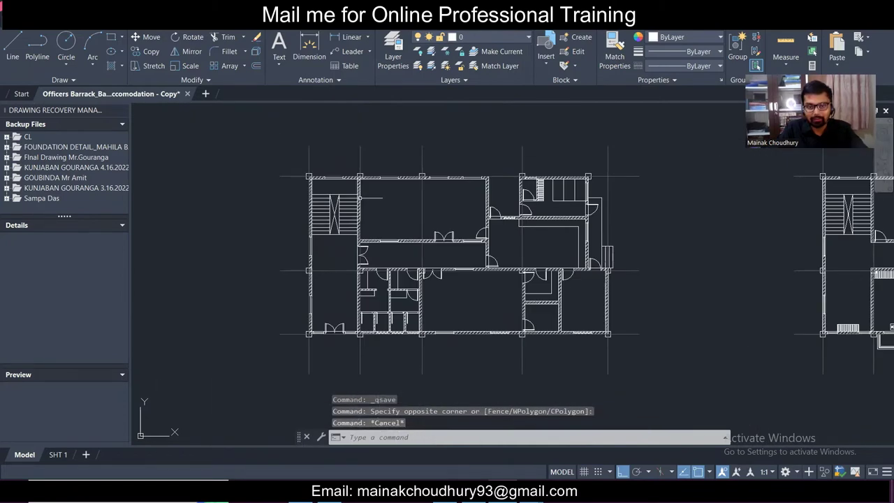
{"action": "scroll", "coordinate": [365, 240], "scroll_direction": "up", "scroll_amount": 4}
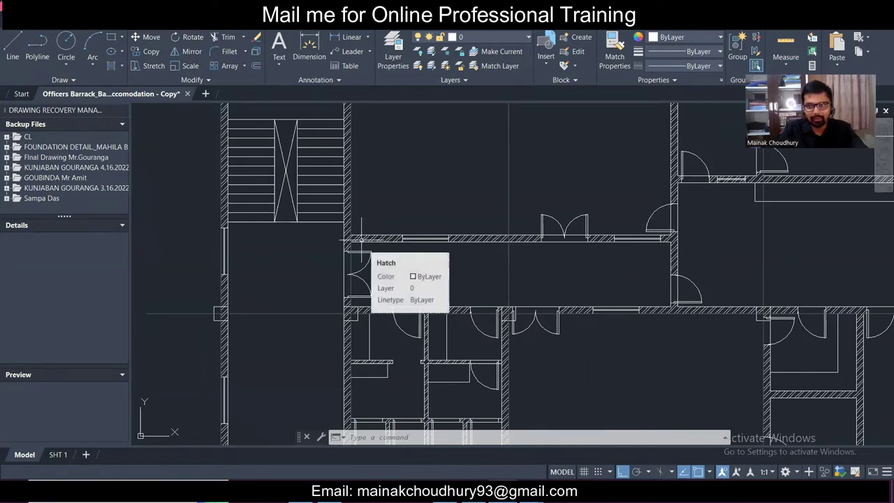
{"action": "scroll", "coordinate": [361, 240], "scroll_direction": "down", "scroll_amount": 5}
{"action": "scroll", "coordinate": [361, 239], "scroll_direction": "up", "scroll_amount": 5}
{"action": "middle_click_drag", "start_coordinate": [469, 201], "coordinate": [174, 314]}
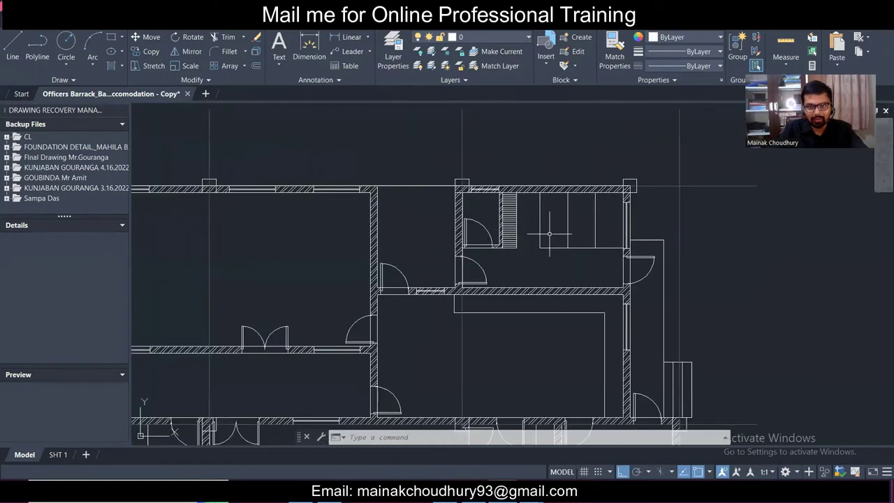
{"action": "left_click", "coordinate": [670, 199]}
{"action": "left_click", "coordinate": [668, 168]}
{"action": "scroll", "coordinate": [619, 159], "scroll_direction": "down", "scroll_amount": 2}
{"action": "scroll", "coordinate": [617, 159], "scroll_direction": "up", "scroll_amount": 2}
{"action": "scroll", "coordinate": [590, 297], "scroll_direction": "up", "scroll_amount": 3}
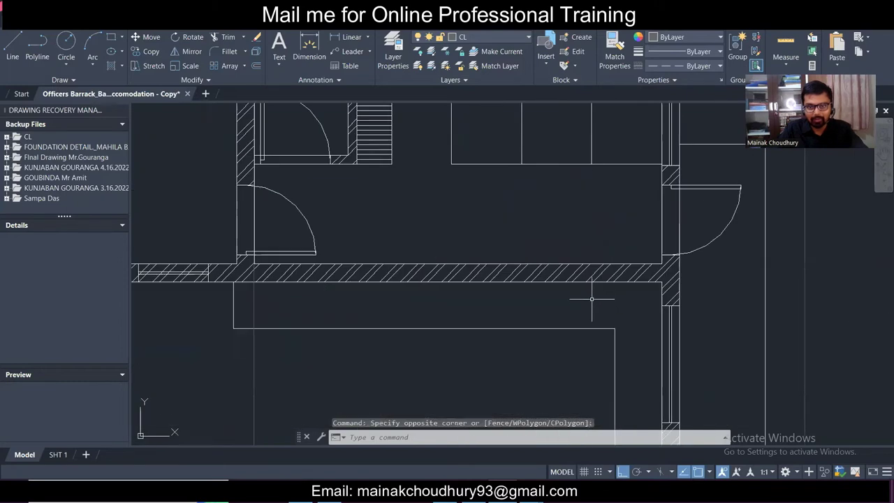
{"action": "key", "text": "Escape"}
- Draw a short vertical line across the thickness of the horizontal wall below the left plan's upper-right toilet room
{"action": "left_click", "coordinate": [11, 49]}
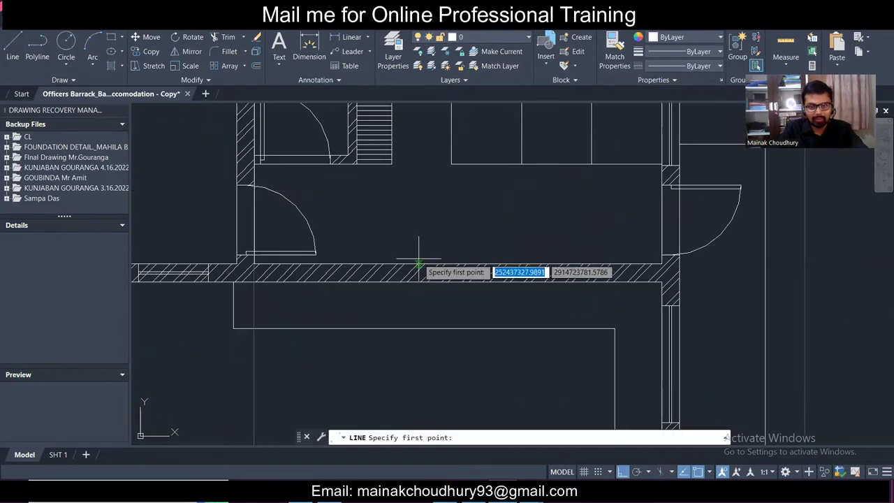
{"action": "left_click", "coordinate": [418, 261]}
{"action": "left_click", "coordinate": [422, 281]}
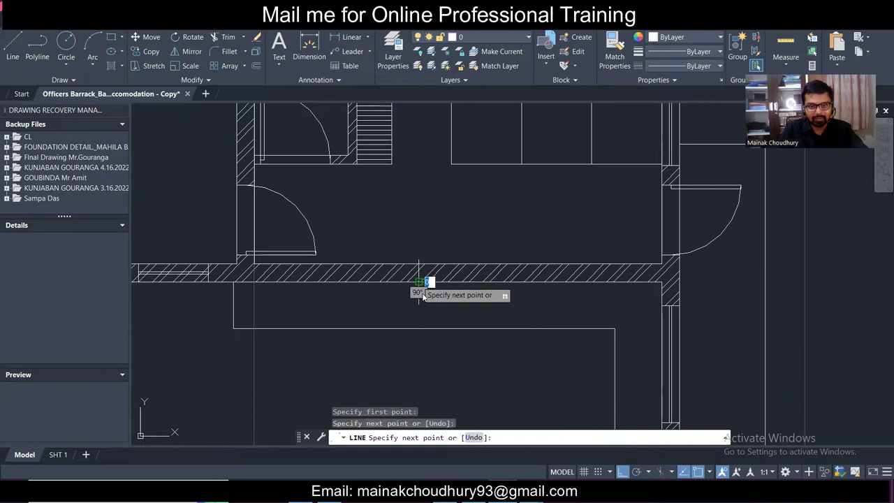
{"action": "key", "text": "Escape"}
- Select the short line across the wall and examine how that wall and the open bay beside it relate to the column grid
{"action": "scroll", "coordinate": [425, 279], "scroll_direction": "up", "scroll_amount": 2}
{"action": "scroll", "coordinate": [423, 277], "scroll_direction": "up", "scroll_amount": 2}
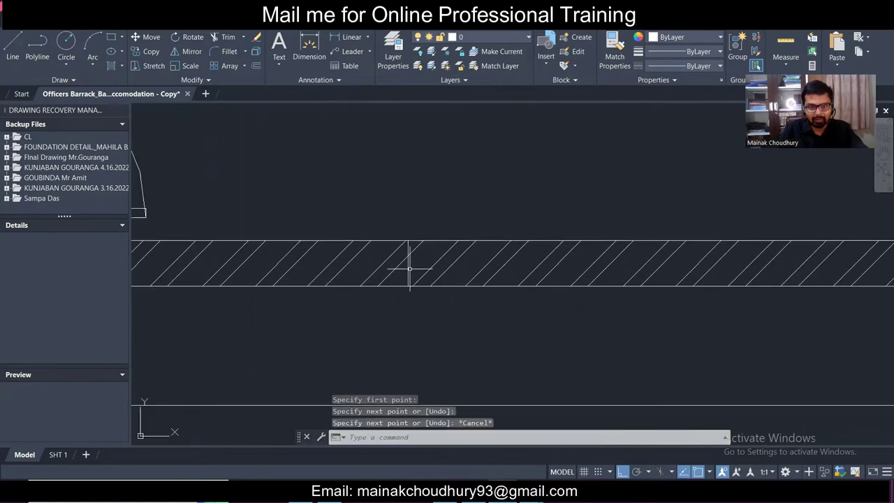
{"action": "left_click", "coordinate": [409, 268]}
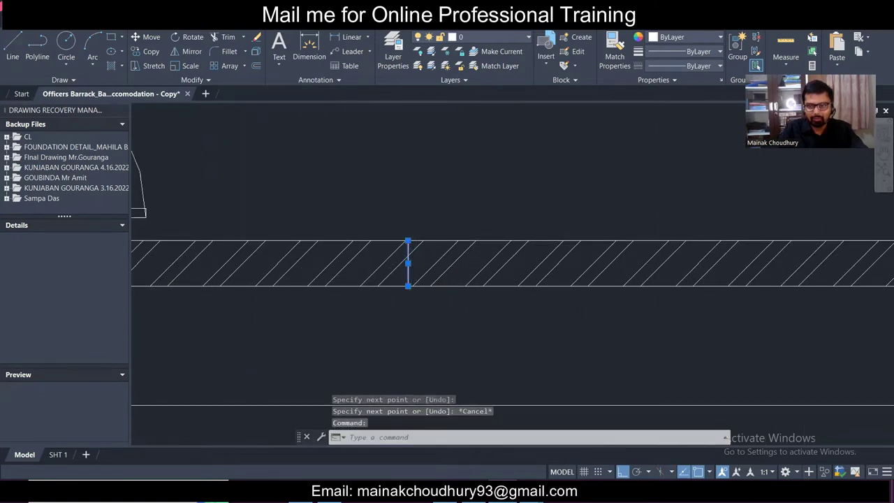
{"action": "scroll", "coordinate": [414, 260], "scroll_direction": "down", "scroll_amount": 5}
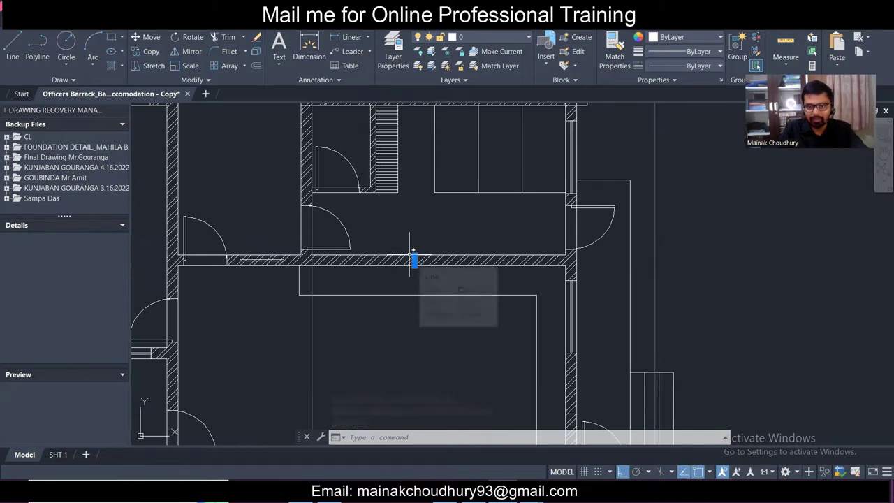
{"action": "scroll", "coordinate": [397, 260], "scroll_direction": "down", "scroll_amount": 2}
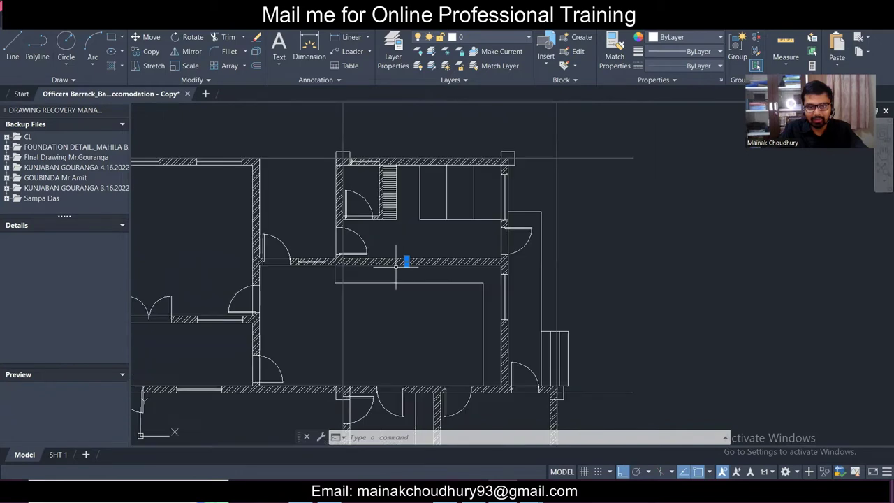
{"action": "scroll", "coordinate": [412, 257], "scroll_direction": "up", "scroll_amount": 4}
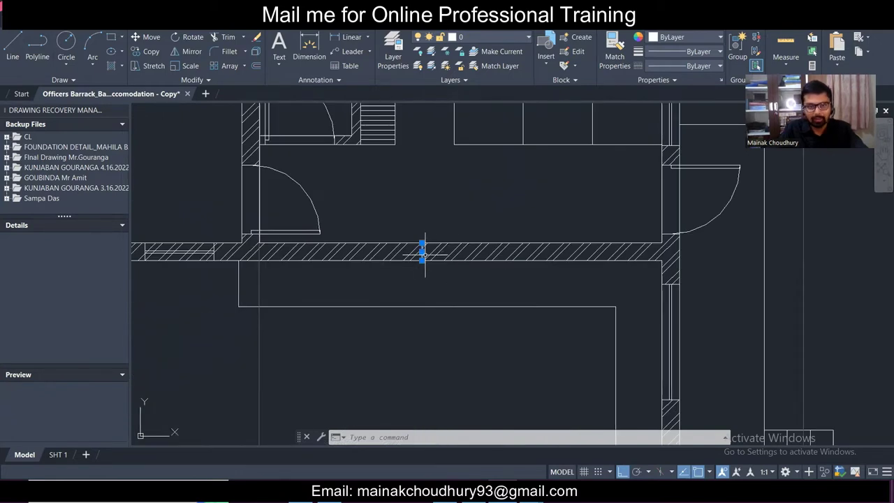
{"action": "scroll", "coordinate": [423, 255], "scroll_direction": "down", "scroll_amount": 3}
{"action": "scroll", "coordinate": [427, 258], "scroll_direction": "up", "scroll_amount": 2}
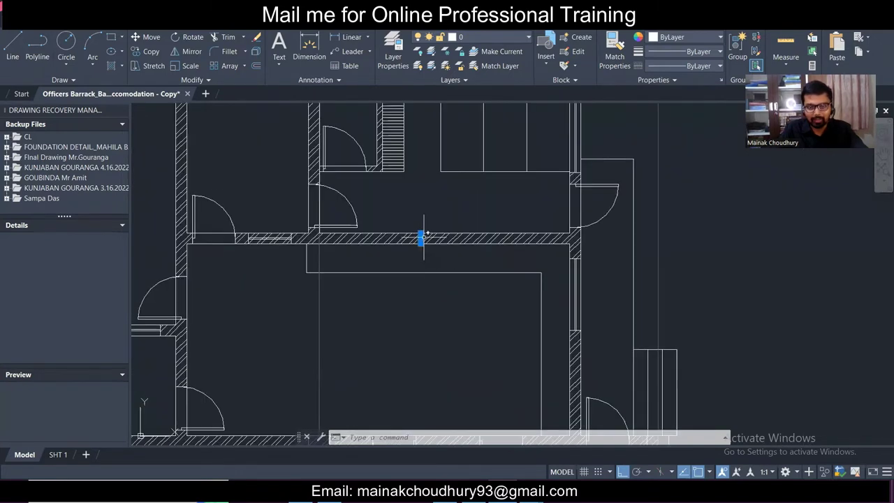
{"action": "scroll", "coordinate": [423, 236], "scroll_direction": "up", "scroll_amount": 5}
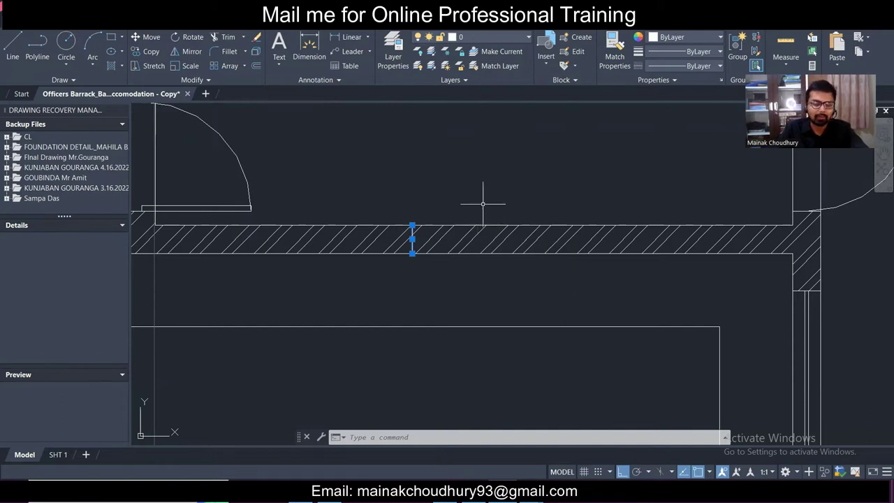
{"action": "scroll", "coordinate": [464, 238], "scroll_direction": "down", "scroll_amount": 5}
{"action": "scroll", "coordinate": [464, 239], "scroll_direction": "up", "scroll_amount": 5}
{"action": "scroll", "coordinate": [464, 239], "scroll_direction": "down", "scroll_amount": 4}
{"action": "scroll", "coordinate": [465, 241], "scroll_direction": "up", "scroll_amount": 3}
{"action": "middle_click_drag", "start_coordinate": [464, 241], "coordinate": [417, 266]}
{"action": "middle_click_drag", "start_coordinate": [351, 183], "coordinate": [353, 228]}
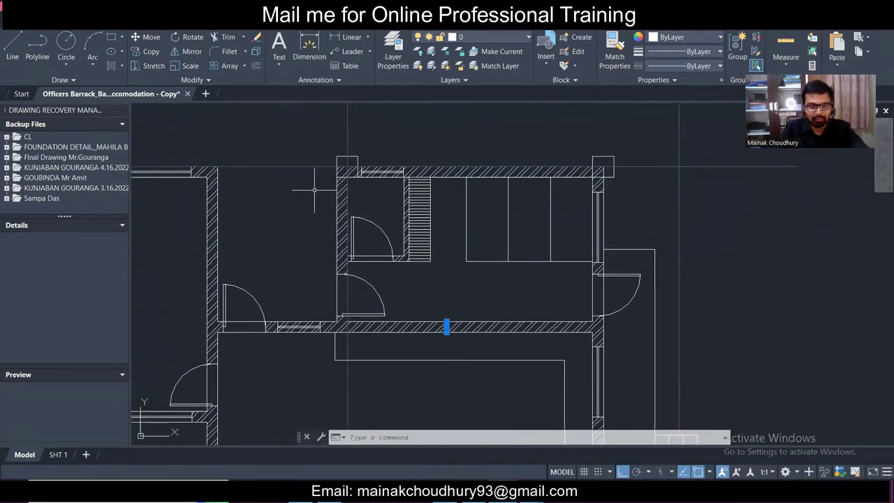
{"action": "scroll", "coordinate": [451, 242], "scroll_direction": "down", "scroll_amount": 4}
{"action": "scroll", "coordinate": [433, 269], "scroll_direction": "up", "scroll_amount": 4}
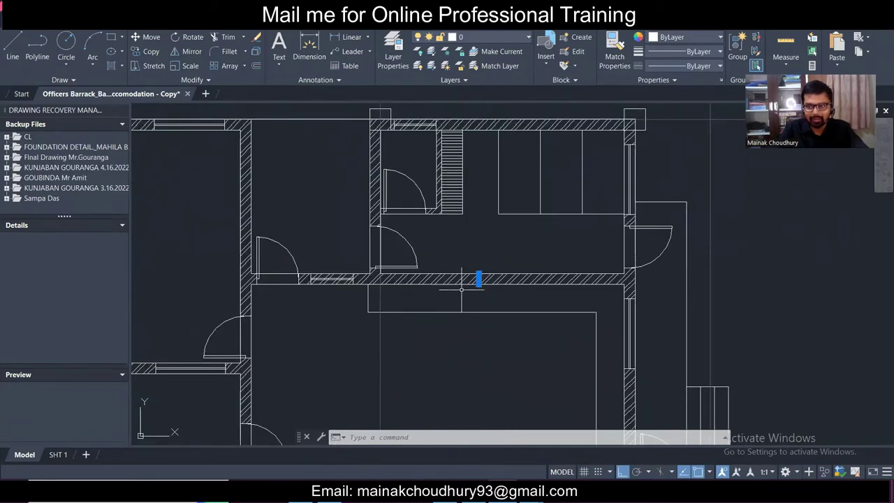
{"action": "scroll", "coordinate": [461, 279], "scroll_direction": "down", "scroll_amount": 2}
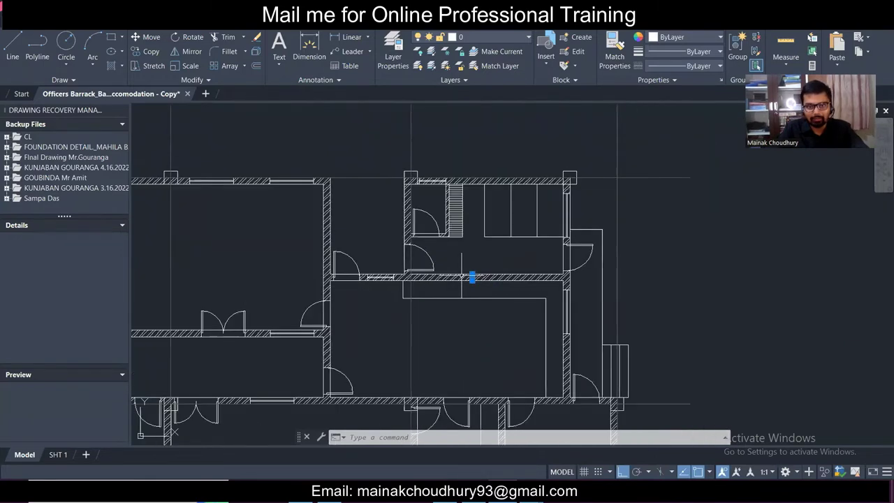
{"action": "left_click", "coordinate": [373, 196]}
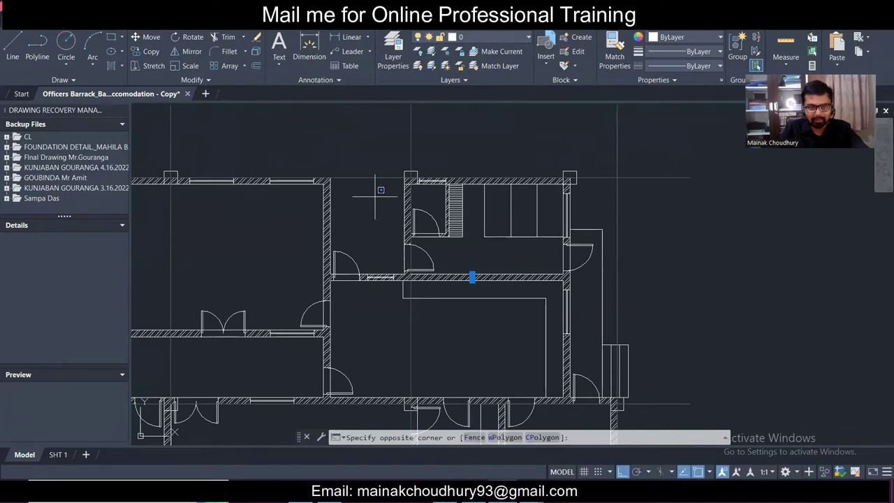
{"action": "left_click", "coordinate": [380, 211]}
- Draw a short vertical line across the thickness of the wall between the left plan's corridor and large upper room
{"action": "middle_click_drag", "start_coordinate": [422, 303], "coordinate": [421, 182]}
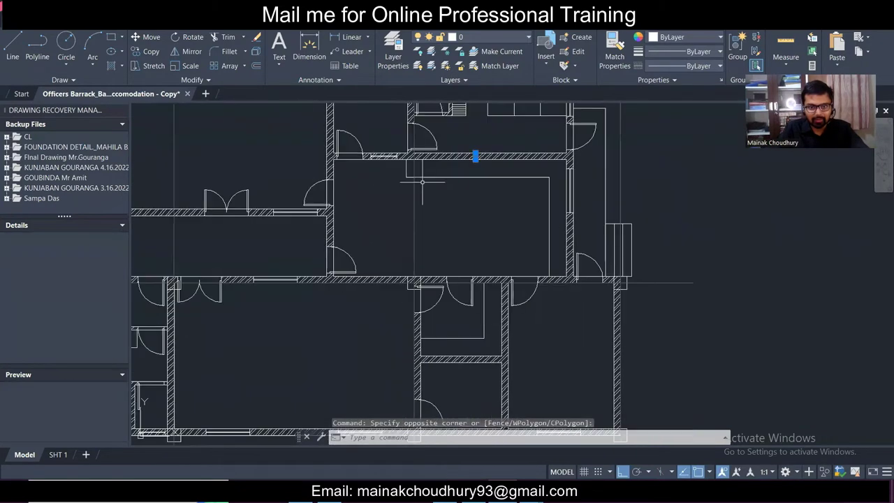
{"action": "middle_click_drag", "start_coordinate": [403, 242], "coordinate": [510, 218]}
{"action": "scroll", "coordinate": [382, 256], "scroll_direction": "up", "scroll_amount": 2}
{"action": "scroll", "coordinate": [382, 256], "scroll_direction": "down", "scroll_amount": 4}
{"action": "middle_click_drag", "start_coordinate": [359, 257], "coordinate": [435, 258]}
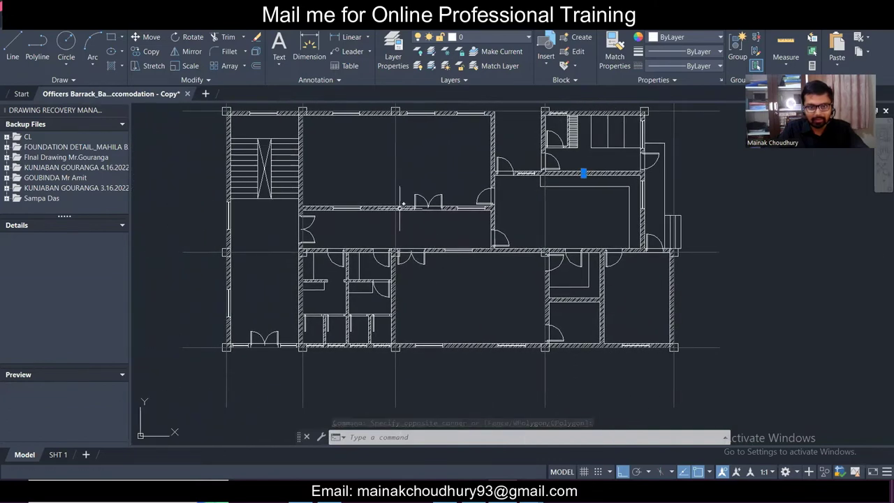
{"action": "scroll", "coordinate": [367, 208], "scroll_direction": "up", "scroll_amount": 3}
{"action": "left_click", "coordinate": [12, 46]}
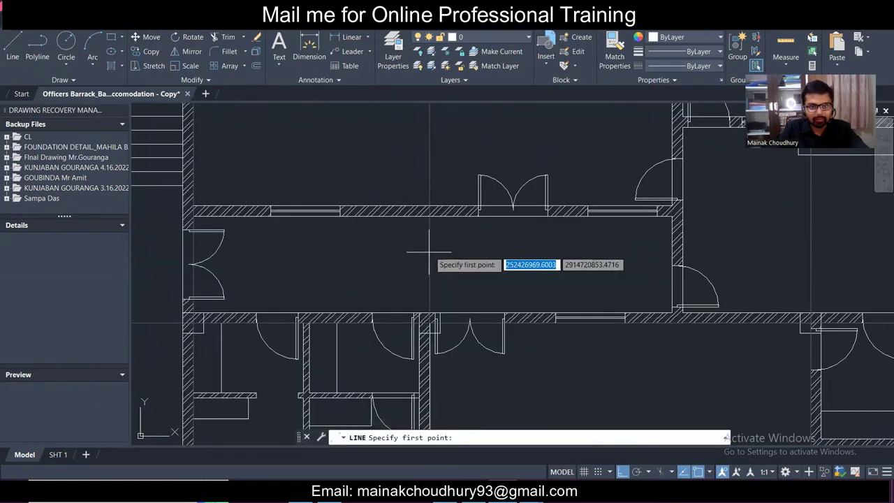
{"action": "left_click", "coordinate": [409, 209]}
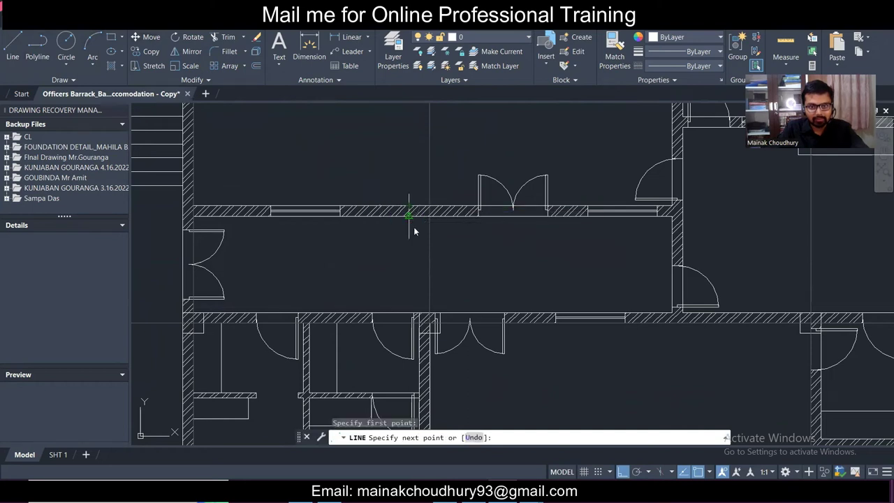
{"action": "key", "text": "Escape"}
{"action": "middle_click_drag", "start_coordinate": [582, 254], "coordinate": [416, 373]}
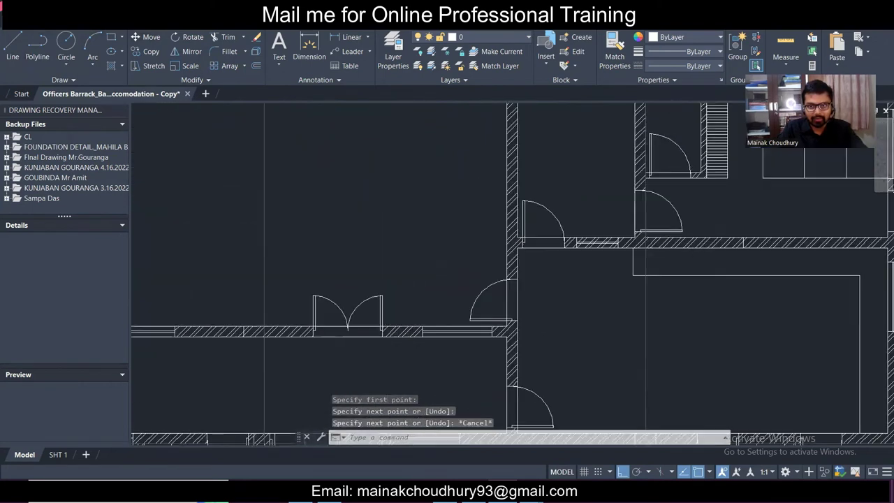
{"action": "middle_click_drag", "start_coordinate": [512, 246], "coordinate": [509, 365]}
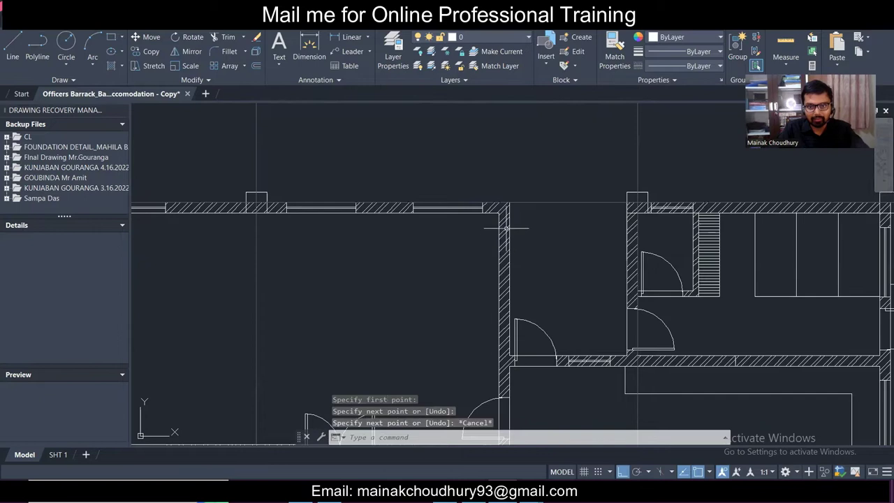
{"action": "scroll", "coordinate": [507, 227], "scroll_direction": "down", "scroll_amount": 5}
{"action": "scroll", "coordinate": [482, 312], "scroll_direction": "up", "scroll_amount": 5}
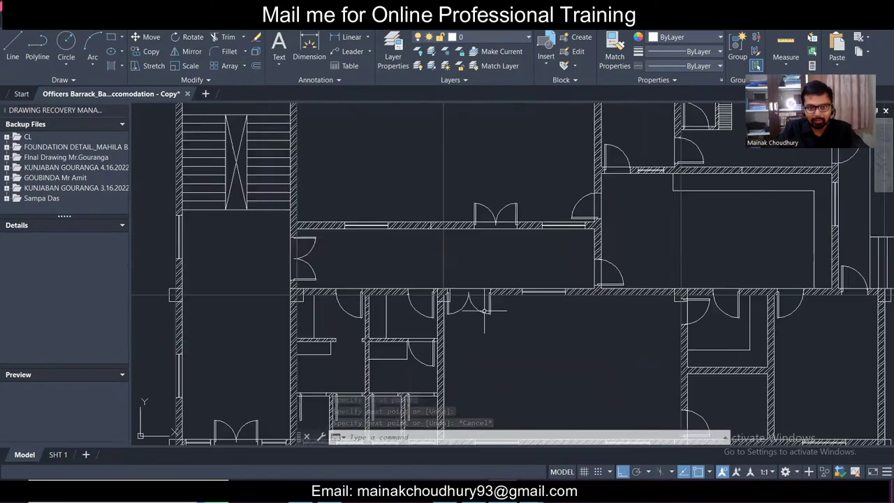
- Draw a short vertical line across the thickness of the horizontal wall between the left plan's two small lower-right rooms
{"action": "middle_click_drag", "start_coordinate": [484, 311], "coordinate": [491, 213]}
{"action": "middle_click_drag", "start_coordinate": [482, 294], "coordinate": [355, 274]}
{"action": "scroll", "coordinate": [676, 273], "scroll_direction": "up", "scroll_amount": 2}
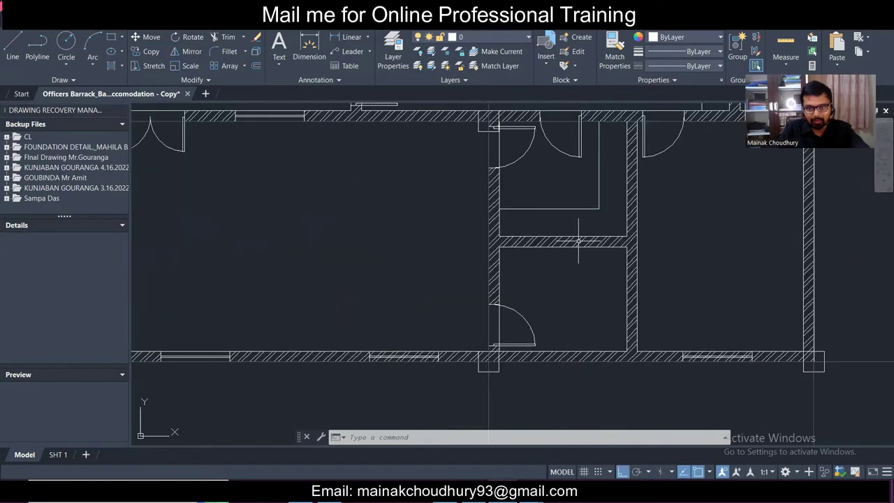
{"action": "type", "text": "l"}
{"action": "key", "text": "Return"}
{"action": "left_click", "coordinate": [581, 245]}
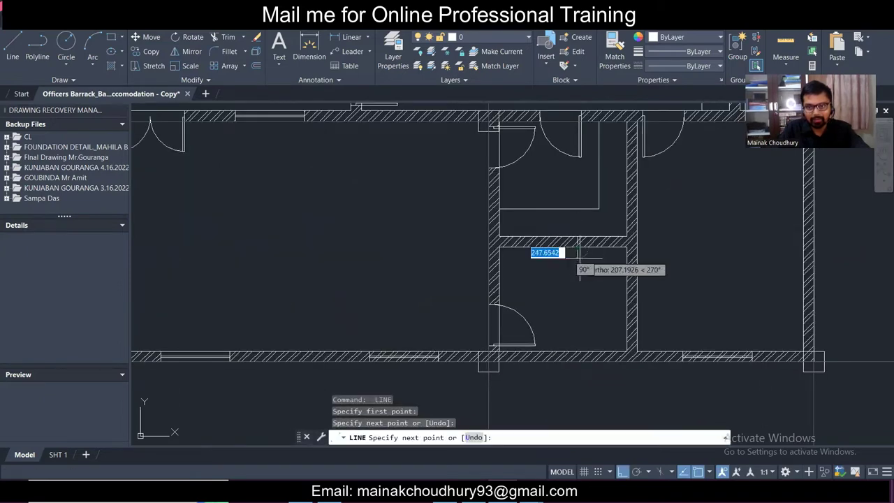
{"action": "key", "text": "Return"}
- Examine the left plan's lower rooms and toilet block walls in relation to the column centre lines
{"action": "scroll", "coordinate": [579, 289], "scroll_direction": "down", "scroll_amount": 3}
{"action": "scroll", "coordinate": [627, 295], "scroll_direction": "up", "scroll_amount": 2}
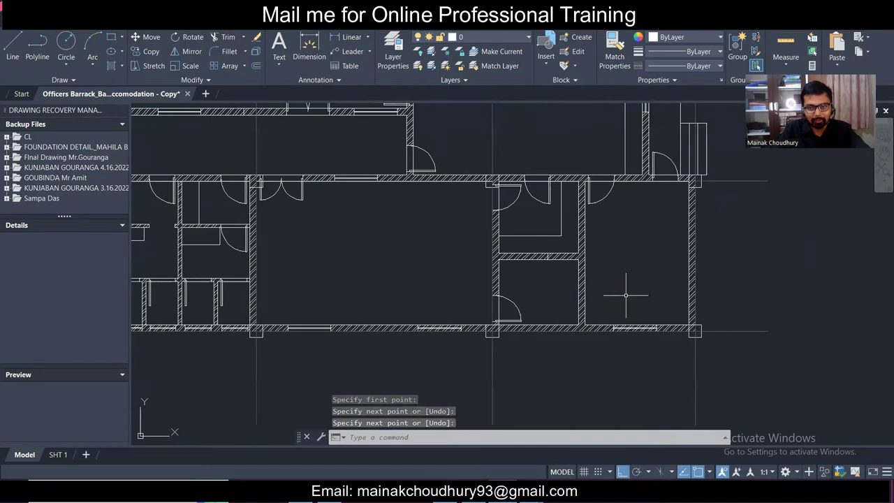
{"action": "scroll", "coordinate": [538, 283], "scroll_direction": "down", "scroll_amount": 2}
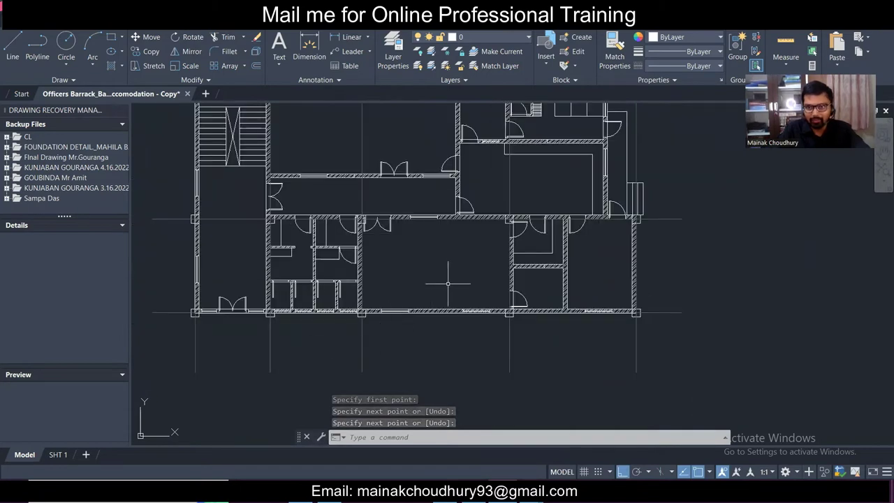
{"action": "scroll", "coordinate": [391, 283], "scroll_direction": "down", "scroll_amount": 5}
{"action": "scroll", "coordinate": [365, 303], "scroll_direction": "up", "scroll_amount": 5}
{"action": "middle_click_drag", "start_coordinate": [362, 301], "coordinate": [367, 309]}
{"action": "scroll", "coordinate": [368, 308], "scroll_direction": "up", "scroll_amount": 3}
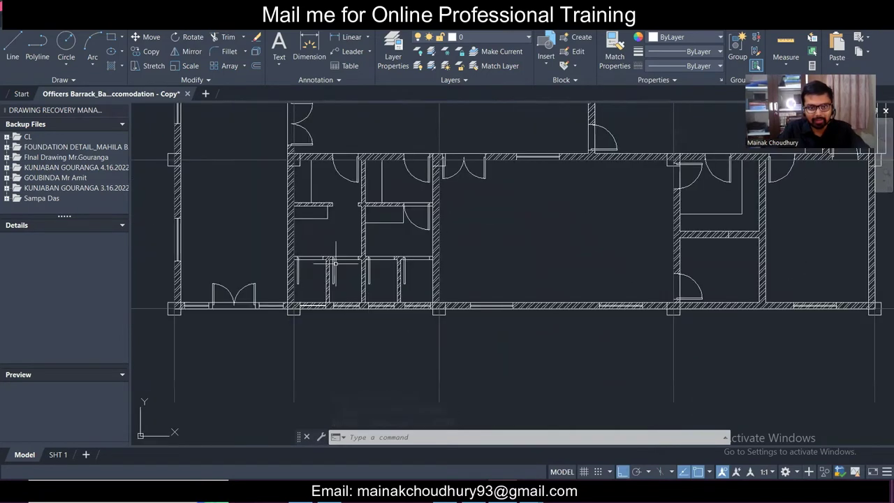
{"action": "scroll", "coordinate": [343, 267], "scroll_direction": "down", "scroll_amount": 4}
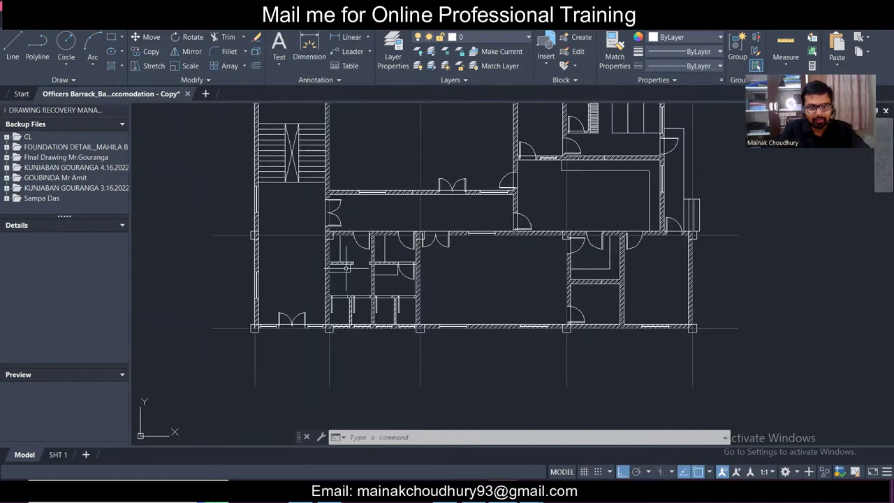
{"action": "scroll", "coordinate": [338, 206], "scroll_direction": "up", "scroll_amount": 3}
{"action": "scroll", "coordinate": [481, 246], "scroll_direction": "down", "scroll_amount": 2}
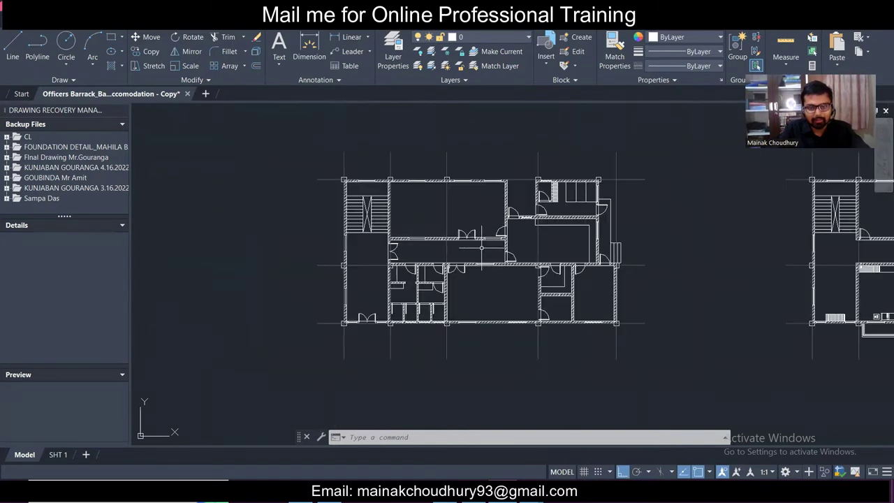
- Draw a short vertical line across the thickness of the wall between the right plan's corridor and the room beside the staircase
{"action": "middle_click_drag", "start_coordinate": [593, 244], "coordinate": [416, 246]}
{"action": "scroll", "coordinate": [329, 256], "scroll_direction": "up", "scroll_amount": 2}
{"action": "scroll", "coordinate": [459, 256], "scroll_direction": "up", "scroll_amount": 3}
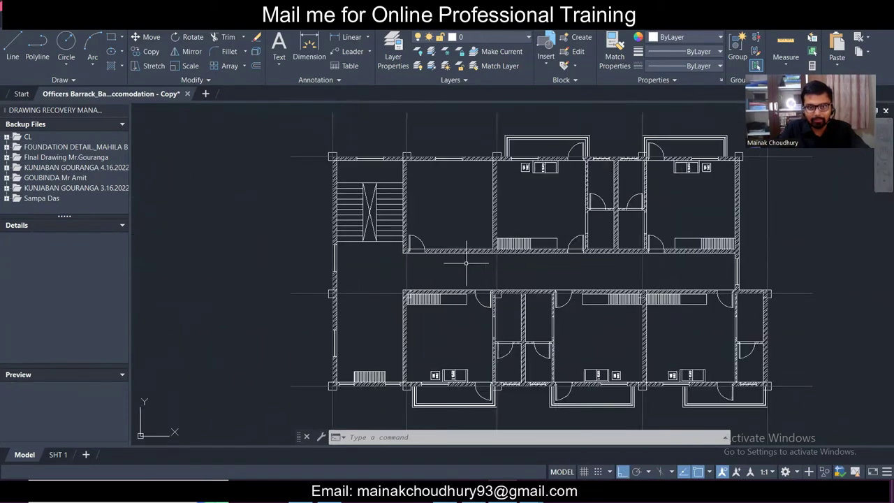
{"action": "scroll", "coordinate": [458, 256], "scroll_direction": "up", "scroll_amount": 2}
{"action": "type", "text": "l"}
{"action": "key", "text": "Return"}
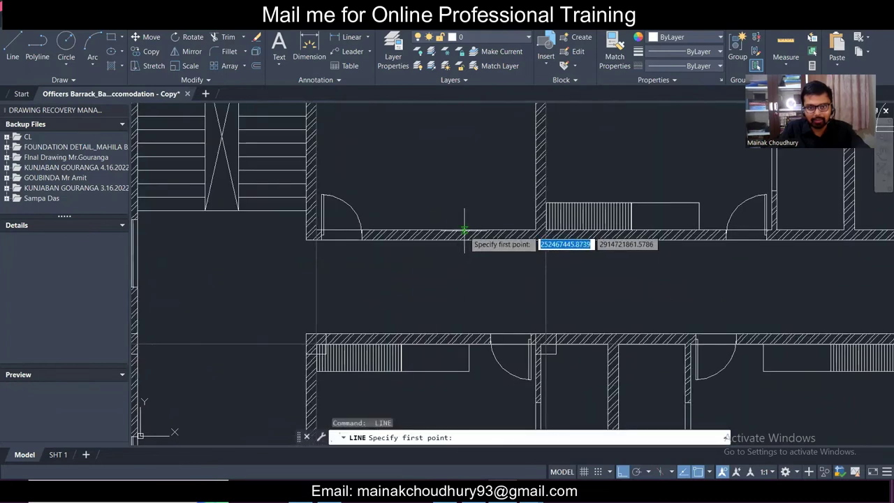
{"action": "left_click", "coordinate": [464, 241]}
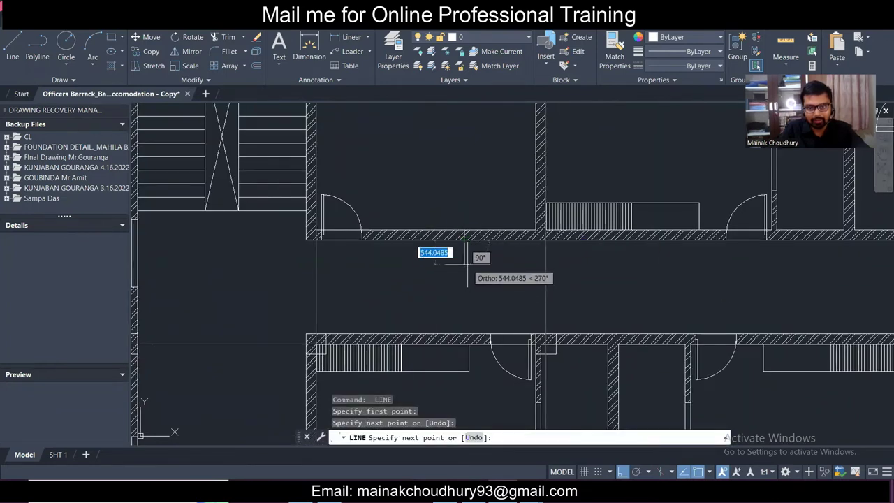
{"action": "key", "text": "Escape"}
- Draw a short horizontal line across the thickness of the wall separating the right plan's two upper toilets
{"action": "scroll", "coordinate": [489, 273], "scroll_direction": "down", "scroll_amount": 4}
{"action": "scroll", "coordinate": [461, 259], "scroll_direction": "up", "scroll_amount": 4}
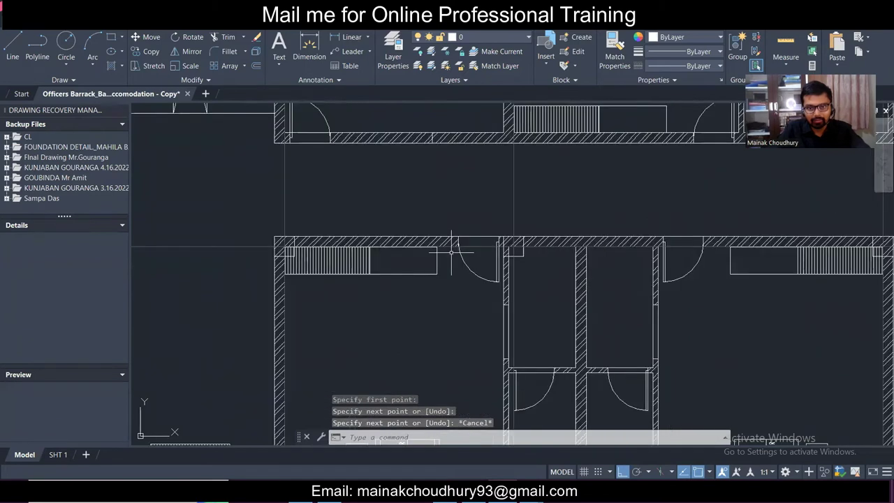
{"action": "key", "text": "space"}
{"action": "scroll", "coordinate": [433, 251], "scroll_direction": "down", "scroll_amount": 3}
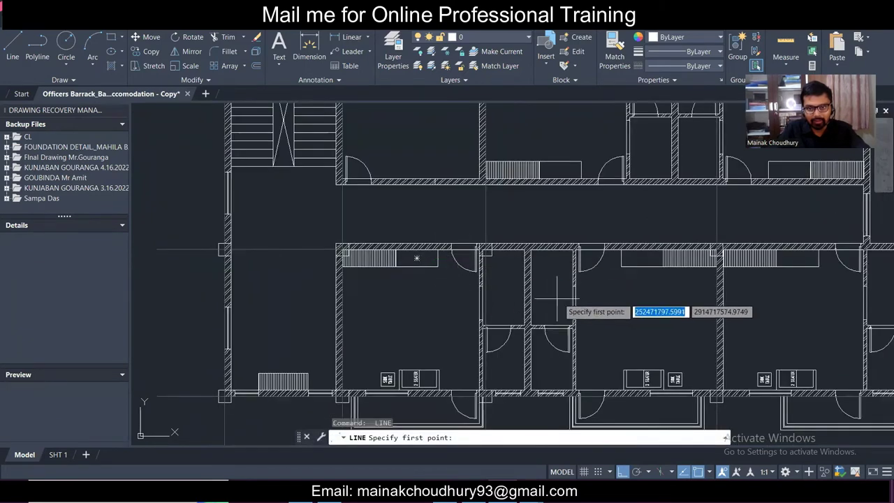
{"action": "scroll", "coordinate": [530, 301], "scroll_direction": "up", "scroll_amount": 2}
{"action": "scroll", "coordinate": [506, 297], "scroll_direction": "down", "scroll_amount": 2}
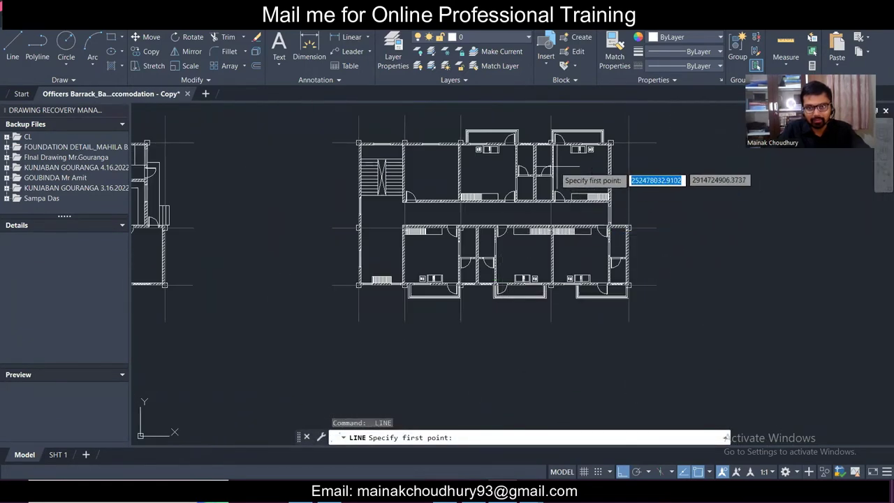
{"action": "scroll", "coordinate": [544, 168], "scroll_direction": "up", "scroll_amount": 4}
{"action": "left_click", "coordinate": [493, 246]}
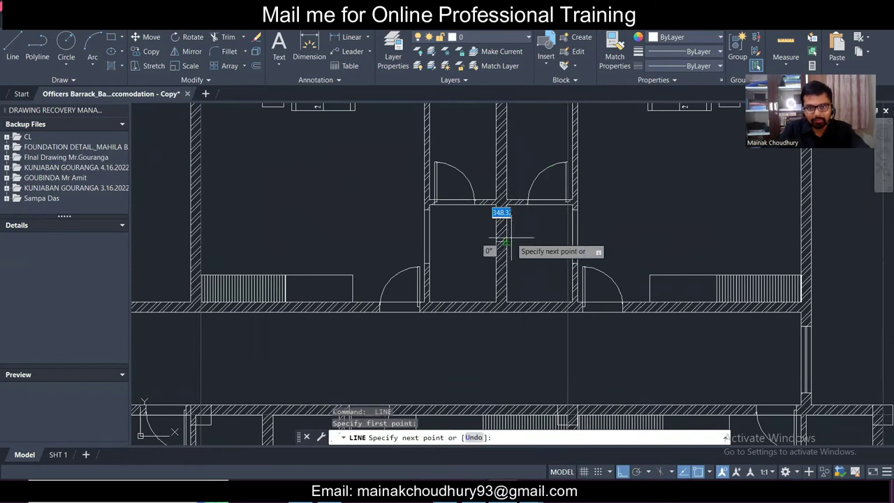
{"action": "left_click", "coordinate": [505, 242]}
{"action": "key", "text": "F1"}
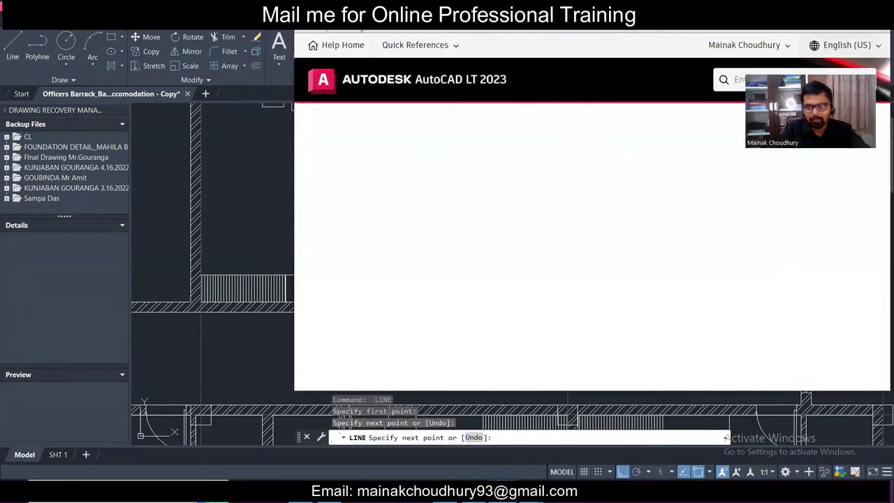
{"action": "key", "text": "alt+Tab"}
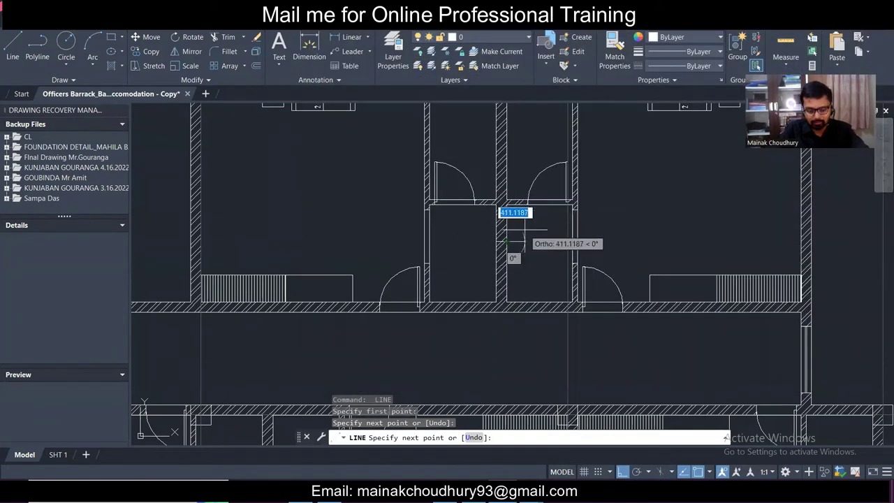
{"action": "key", "text": "Escape"}
{"action": "scroll", "coordinate": [483, 246], "scroll_direction": "down", "scroll_amount": 4}
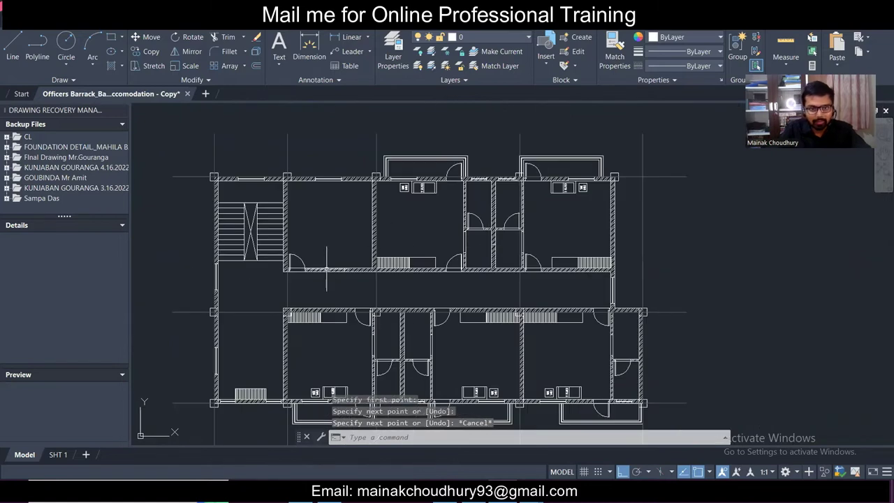
- Draw a short horizontal line across the thickness of the wall separating the right plan's two adjoining lower toilets
{"action": "scroll", "coordinate": [381, 225], "scroll_direction": "up", "scroll_amount": 5}
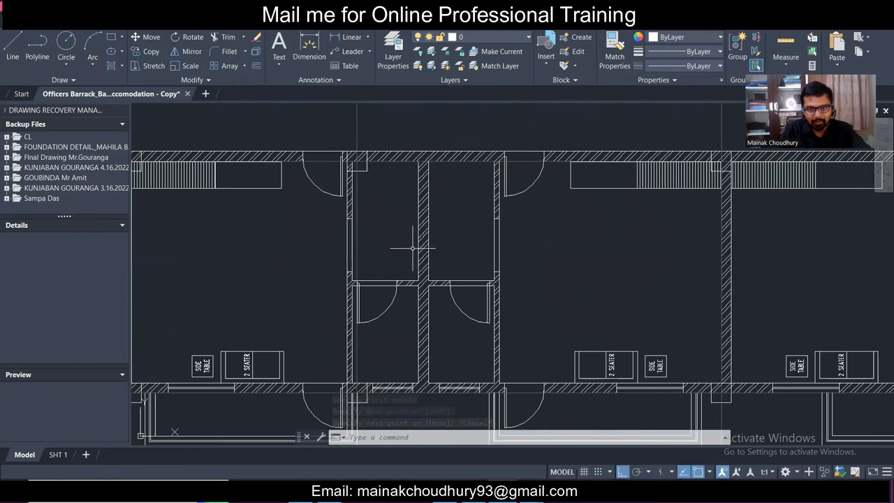
{"action": "key", "text": "space"}
{"action": "left_click", "coordinate": [419, 243]}
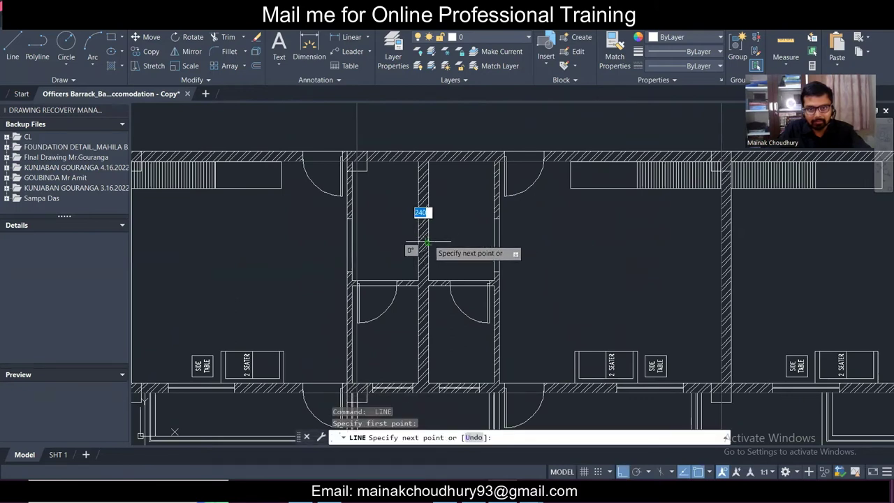
{"action": "left_click", "coordinate": [427, 242]}
{"action": "key", "text": "Escape"}
- Examine the partition walls around the right plan's lower rooms and lower-right toilet in relation to the column centre lines
{"action": "scroll", "coordinate": [507, 243], "scroll_direction": "down", "scroll_amount": 4}
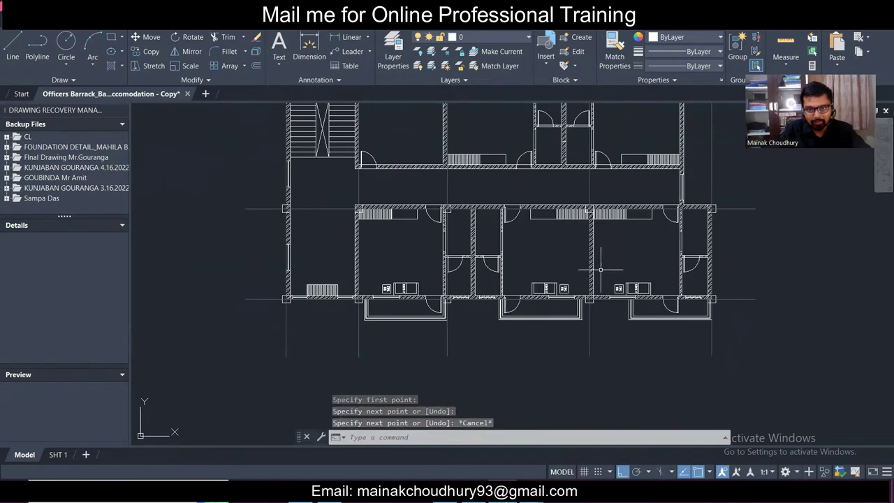
{"action": "scroll", "coordinate": [598, 269], "scroll_direction": "up", "scroll_amount": 2}
{"action": "scroll", "coordinate": [600, 266], "scroll_direction": "up", "scroll_amount": 1}
{"action": "scroll", "coordinate": [597, 260], "scroll_direction": "down", "scroll_amount": 1}
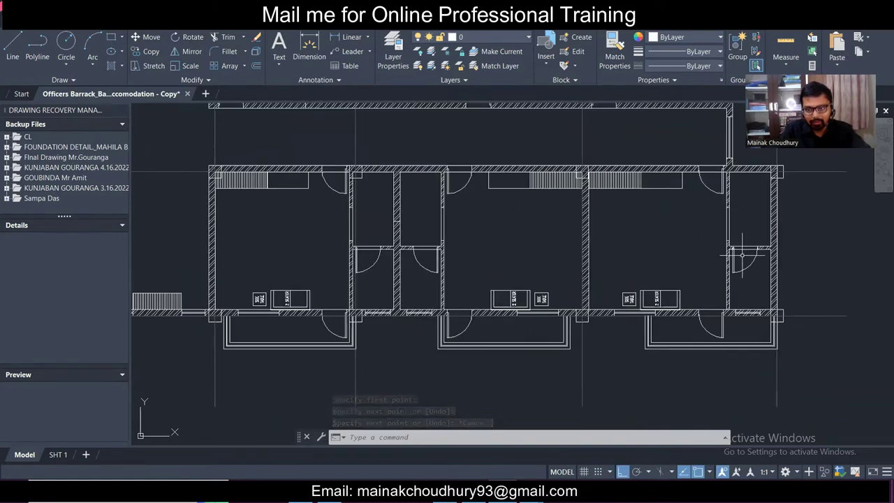
{"action": "scroll", "coordinate": [746, 256], "scroll_direction": "up", "scroll_amount": 3}
{"action": "scroll", "coordinate": [704, 273], "scroll_direction": "down", "scroll_amount": 3}
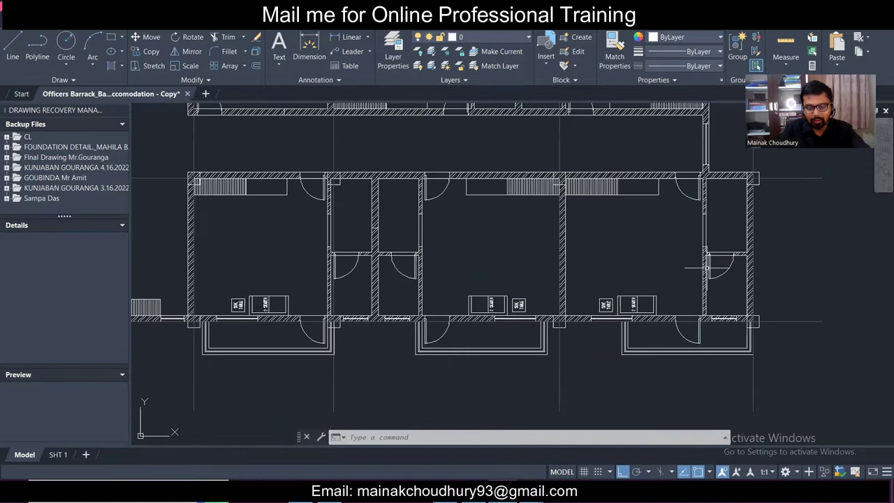
{"action": "scroll", "coordinate": [709, 262], "scroll_direction": "up", "scroll_amount": 3}
{"action": "scroll", "coordinate": [715, 299], "scroll_direction": "down", "scroll_amount": 3}
{"action": "scroll", "coordinate": [716, 297], "scroll_direction": "up", "scroll_amount": 3}
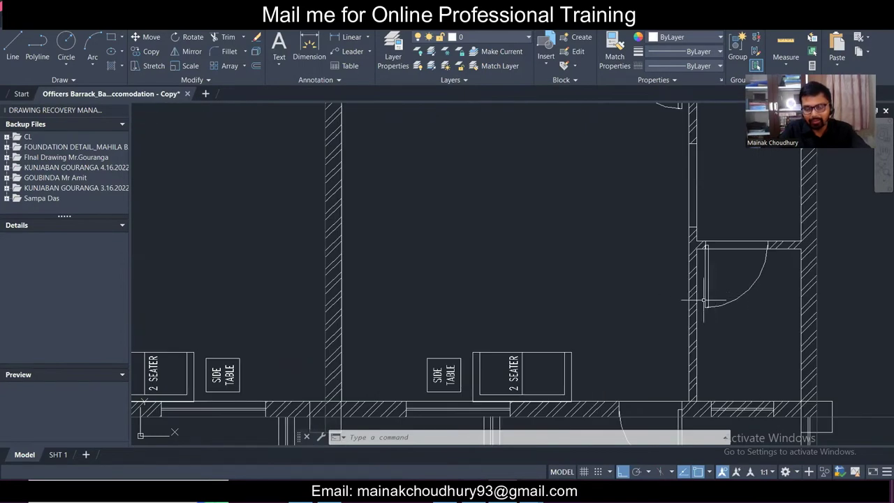
{"action": "scroll", "coordinate": [643, 328], "scroll_direction": "down", "scroll_amount": 3}
{"action": "scroll", "coordinate": [524, 247], "scroll_direction": "up", "scroll_amount": 4}
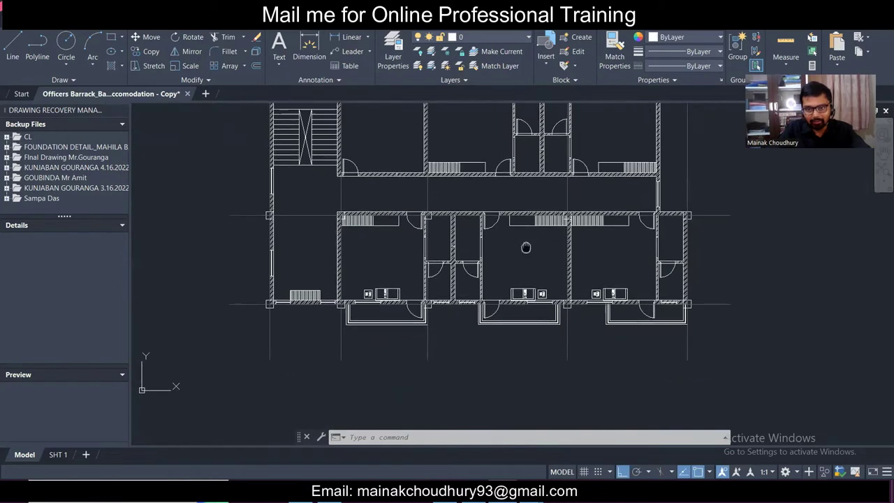
{"action": "scroll", "coordinate": [576, 259], "scroll_direction": "up", "scroll_amount": 2}
{"action": "scroll", "coordinate": [581, 240], "scroll_direction": "down", "scroll_amount": 3}
- Draw a short horizontal line across the thickness of the wall between the right plan's two lower-right bedrooms
{"action": "scroll", "coordinate": [584, 242], "scroll_direction": "up", "scroll_amount": 5}
{"action": "type", "text": "l"}
{"action": "key", "text": "Return"}
{"action": "left_click", "coordinate": [573, 245]}
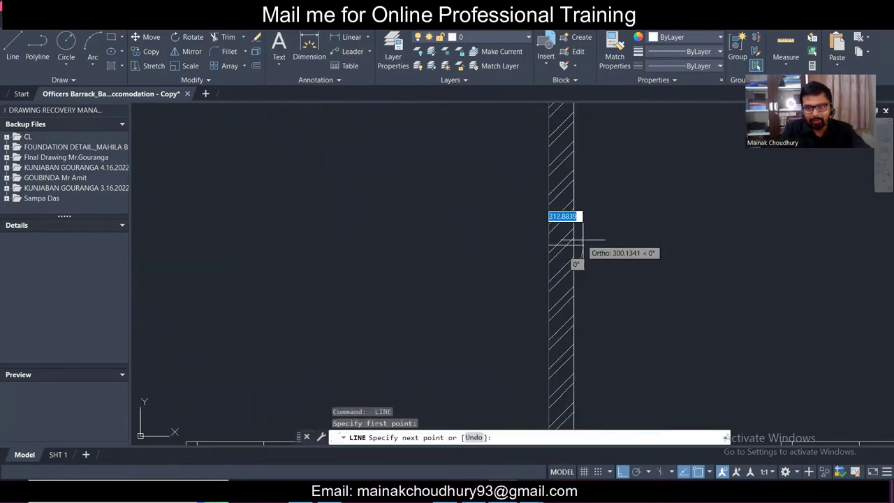
{"action": "key", "text": "Escape"}
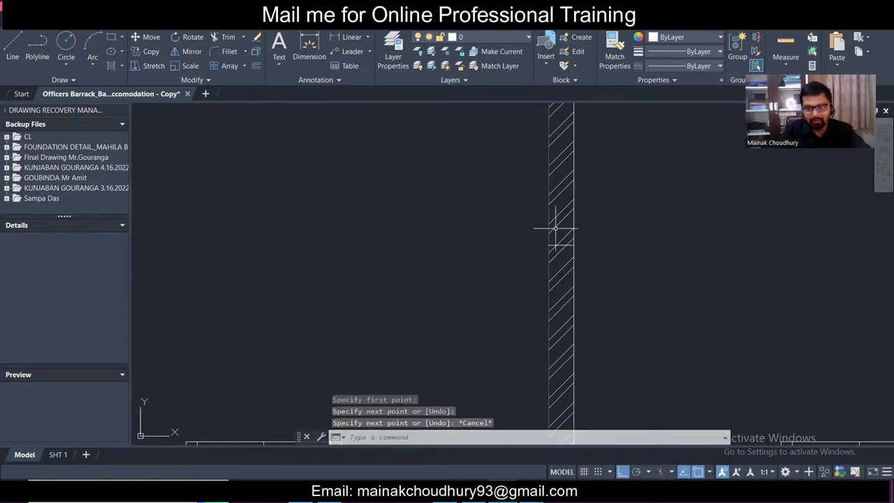
- Measure the thickness of the wall between the two lower-right bedrooms with a linear dimension, without placing it
{"action": "left_click", "coordinate": [347, 37]}
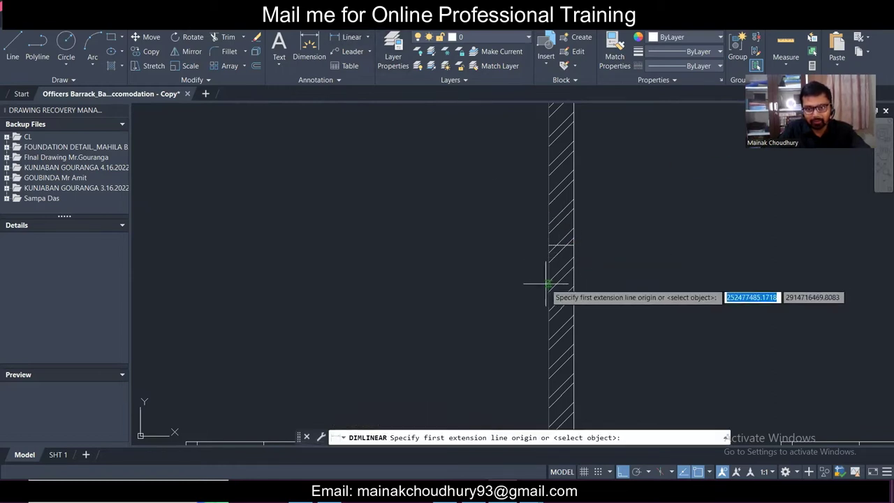
{"action": "left_click", "coordinate": [549, 280]}
{"action": "left_click", "coordinate": [573, 282]}
{"action": "key", "text": "Escape"}
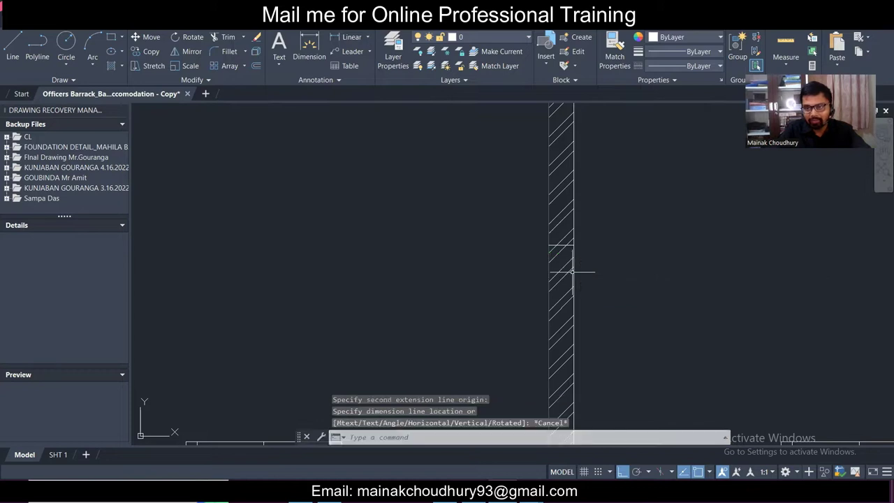
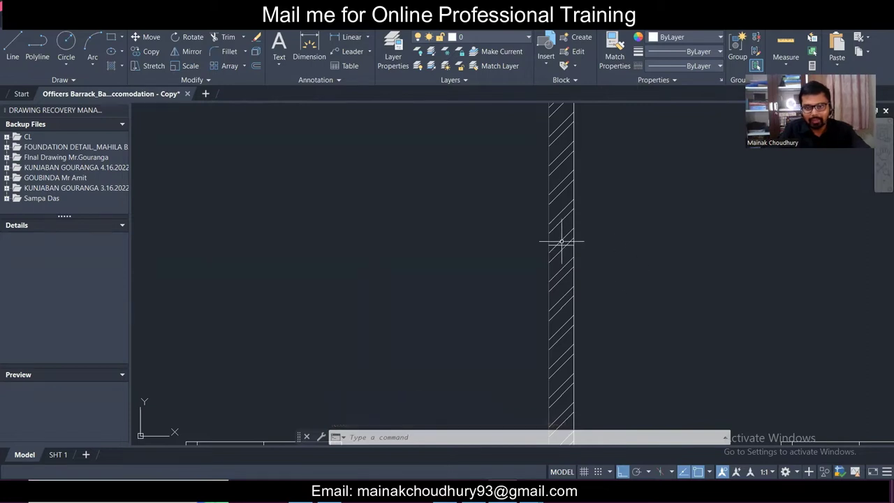
- Measure the thickness of the partition between the lower-right bedroom and its toilet with a linear dimension, without placing it
{"action": "scroll", "coordinate": [547, 260], "scroll_direction": "down", "scroll_amount": 5}
{"action": "scroll", "coordinate": [698, 261], "scroll_direction": "up", "scroll_amount": 5}
{"action": "key", "text": "space"}
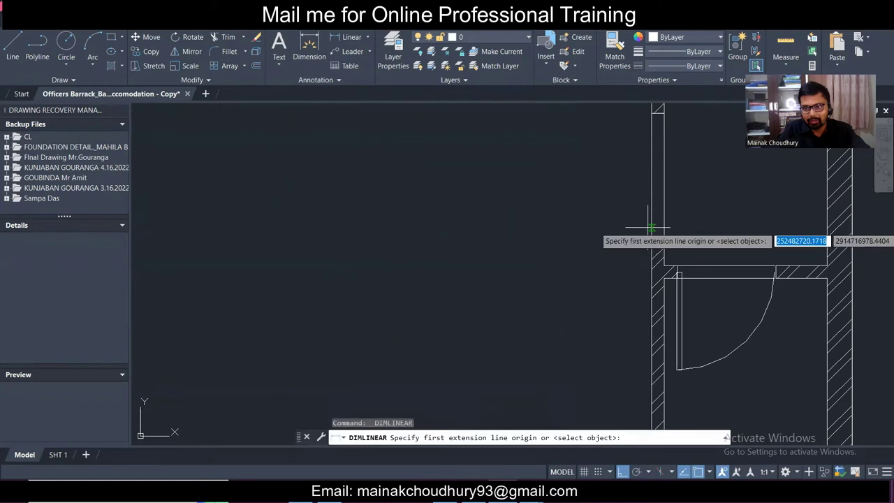
{"action": "left_click", "coordinate": [652, 227]}
{"action": "left_click", "coordinate": [663, 228]}
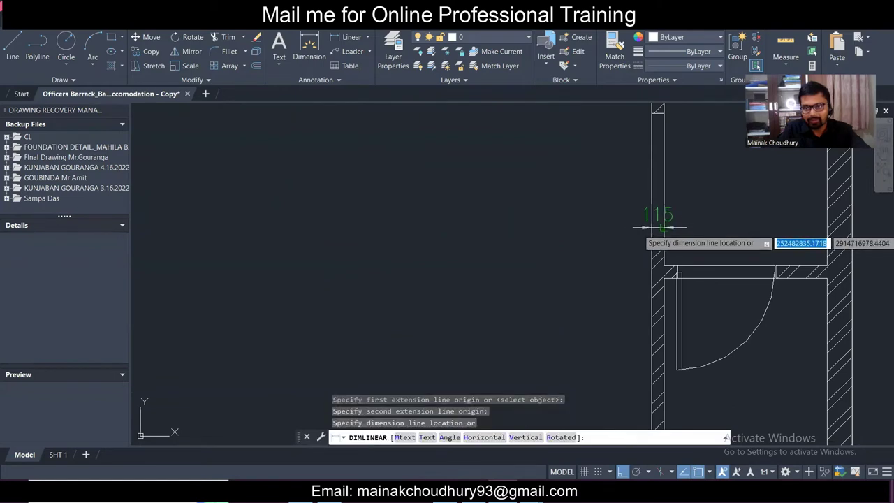
{"action": "key", "text": "Escape"}
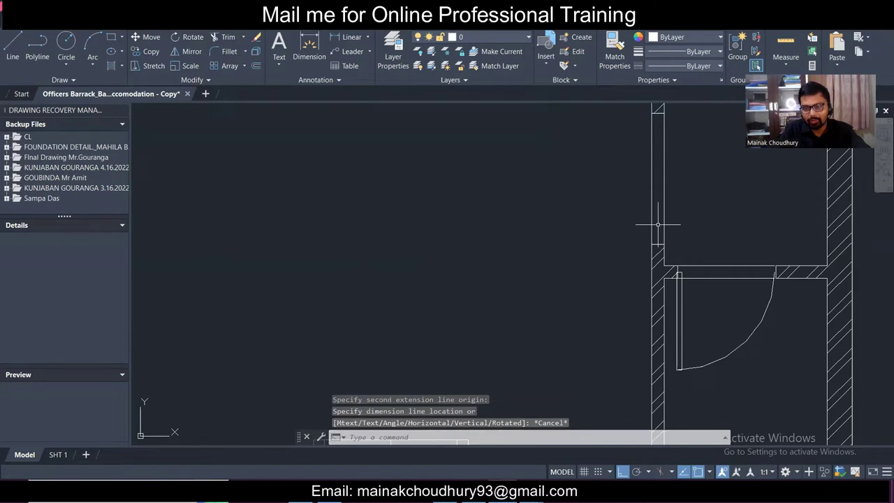
- Check the opening in the lower-right toilet's thin partition wall and compare the wall layouts of both floor plans
{"action": "scroll", "coordinate": [657, 225], "scroll_direction": "down", "scroll_amount": 3}
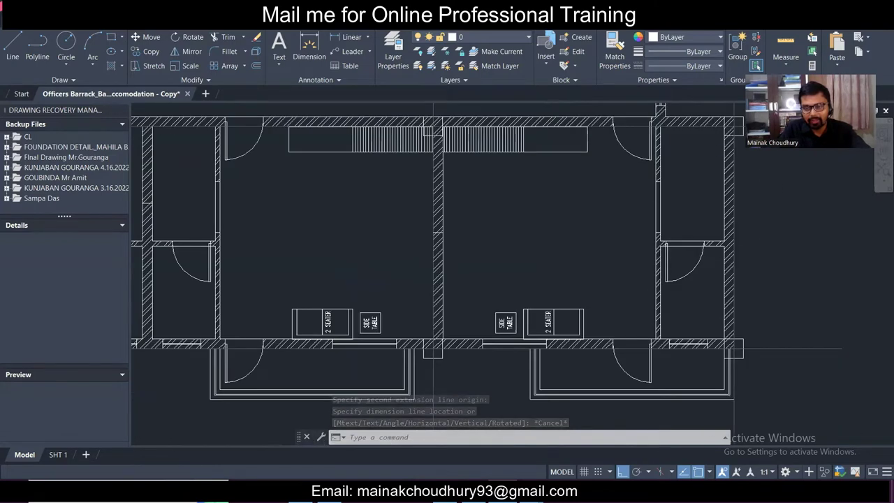
{"action": "scroll", "coordinate": [656, 225], "scroll_direction": "up", "scroll_amount": 4}
{"action": "left_click", "coordinate": [693, 201]}
{"action": "left_click", "coordinate": [638, 213]}
{"action": "key", "text": "Escape"}
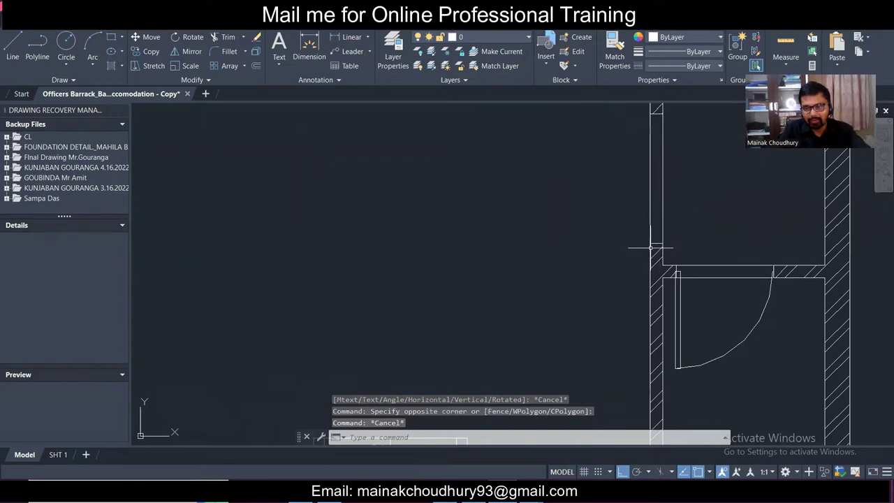
{"action": "scroll", "coordinate": [667, 246], "scroll_direction": "down", "scroll_amount": 10}
{"action": "middle_click_drag", "start_coordinate": [422, 289], "coordinate": [488, 297]}
{"action": "scroll", "coordinate": [492, 290], "scroll_direction": "up", "scroll_amount": 2}
{"action": "middle_click_drag", "start_coordinate": [695, 283], "coordinate": [579, 294]}
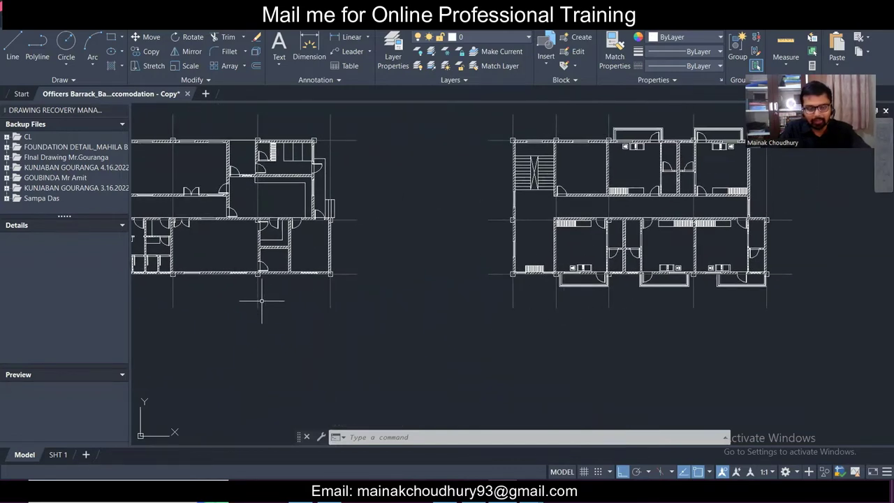
- Compare the column and wall layouts of the left and right floor plans for walls still lacking centre lines
{"action": "scroll", "coordinate": [262, 301], "scroll_direction": "down", "scroll_amount": 2}
{"action": "middle_click_drag", "start_coordinate": [262, 301], "coordinate": [387, 314]}
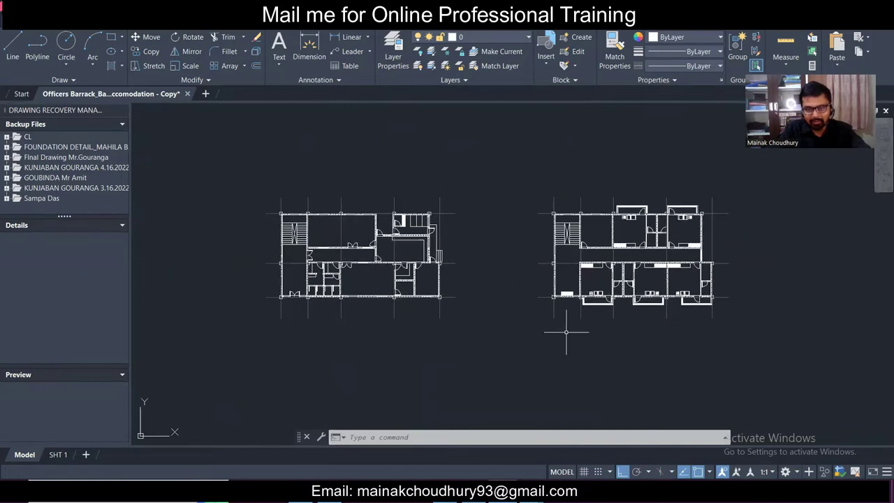
{"action": "scroll", "coordinate": [569, 328], "scroll_direction": "up", "scroll_amount": 3}
{"action": "scroll", "coordinate": [548, 304], "scroll_direction": "up", "scroll_amount": 2}
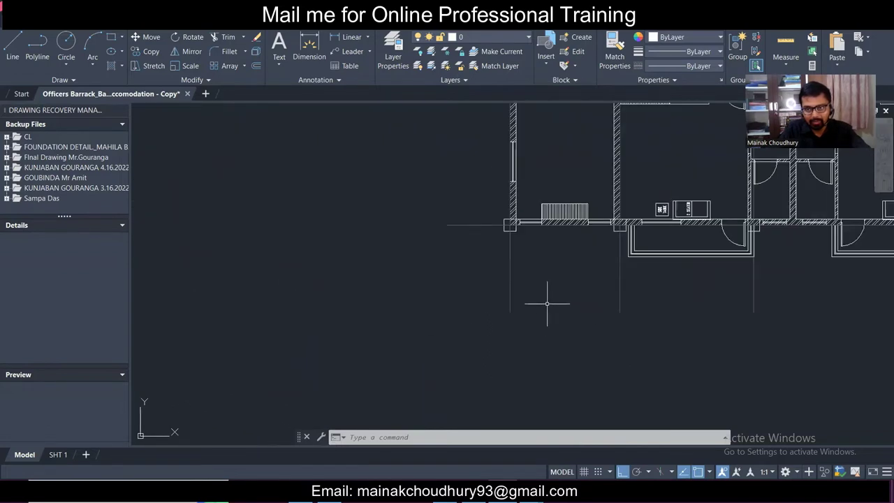
{"action": "scroll", "coordinate": [535, 275], "scroll_direction": "down", "scroll_amount": 4}
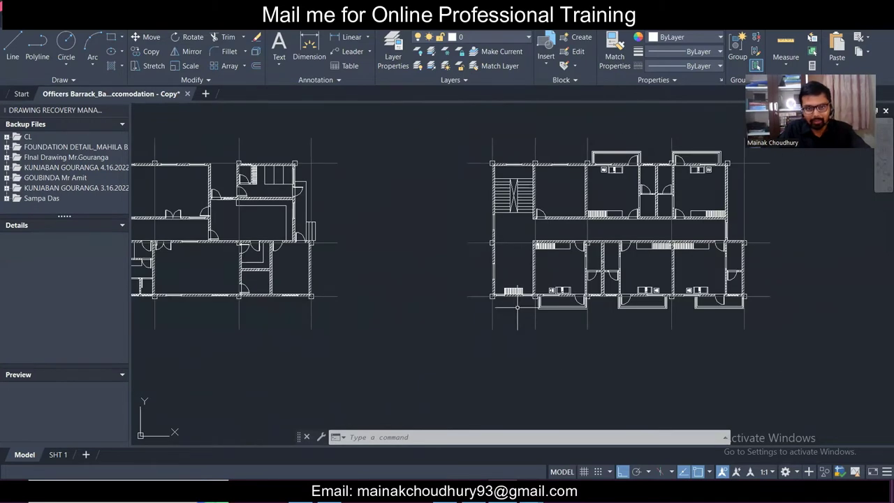
{"action": "middle_click_drag", "start_coordinate": [518, 303], "coordinate": [558, 252]}
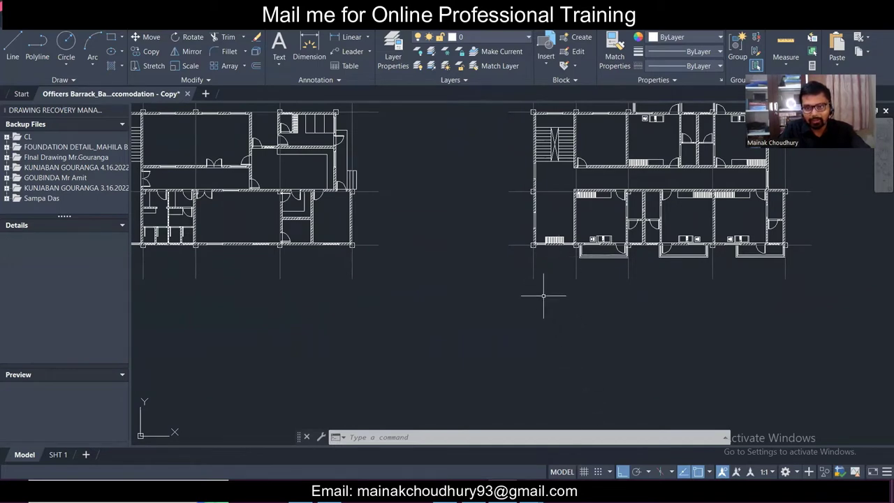
{"action": "scroll", "coordinate": [534, 279], "scroll_direction": "up", "scroll_amount": 4}
{"action": "middle_click_drag", "start_coordinate": [562, 274], "coordinate": [663, 321]}
{"action": "scroll", "coordinate": [666, 304], "scroll_direction": "down", "scroll_amount": 4}
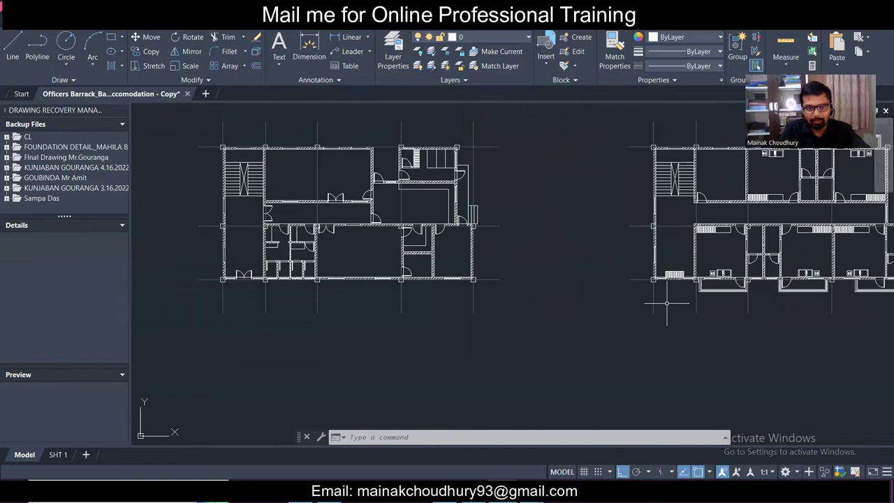
{"action": "middle_click_drag", "start_coordinate": [297, 287], "coordinate": [498, 301]}
{"action": "scroll", "coordinate": [428, 302], "scroll_direction": "up", "scroll_amount": 4}
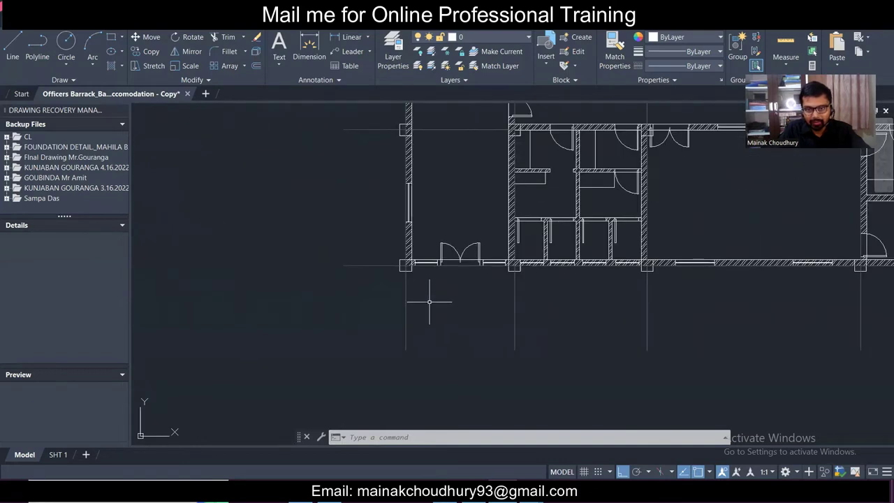
{"action": "scroll", "coordinate": [429, 302], "scroll_direction": "down", "scroll_amount": 4}
{"action": "middle_click_drag", "start_coordinate": [817, 267], "coordinate": [381, 252]}
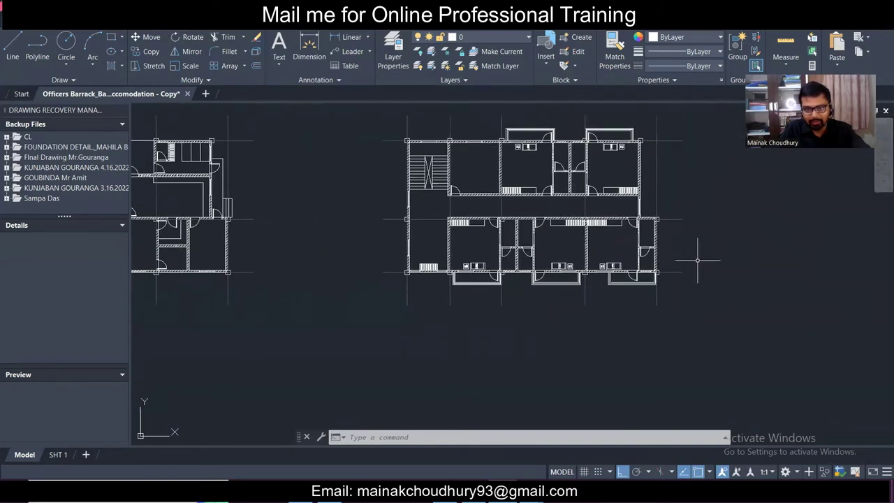
{"action": "middle_click_drag", "start_coordinate": [542, 261], "coordinate": [400, 275]}
{"action": "scroll", "coordinate": [271, 170], "scroll_direction": "up", "scroll_amount": 2}
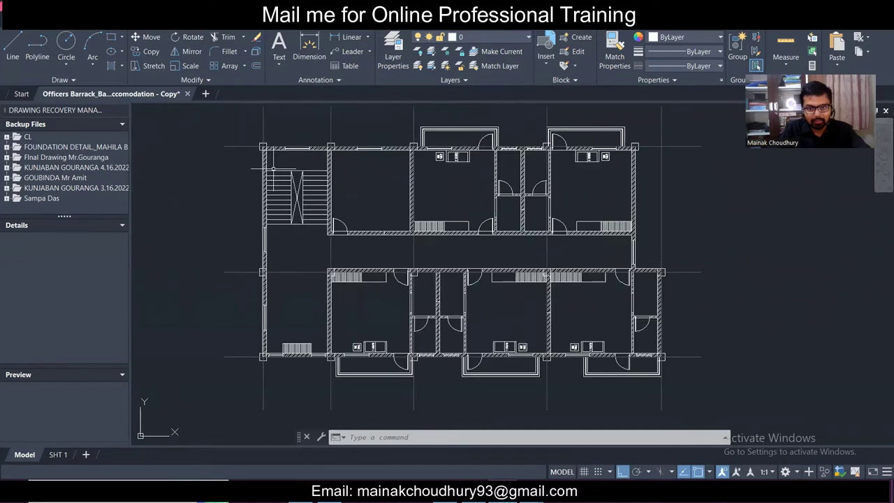
- Copy the left plan's uppermost horizontal centre line down to the middle of the wall between the large upper hall and the corridor
{"action": "scroll", "coordinate": [278, 169], "scroll_direction": "down", "scroll_amount": 4}
{"action": "middle_click_drag", "start_coordinate": [277, 170], "coordinate": [773, 208]}
{"action": "scroll", "coordinate": [772, 207], "scroll_direction": "up", "scroll_amount": 1}
{"action": "scroll", "coordinate": [529, 201], "scroll_direction": "up", "scroll_amount": 5}
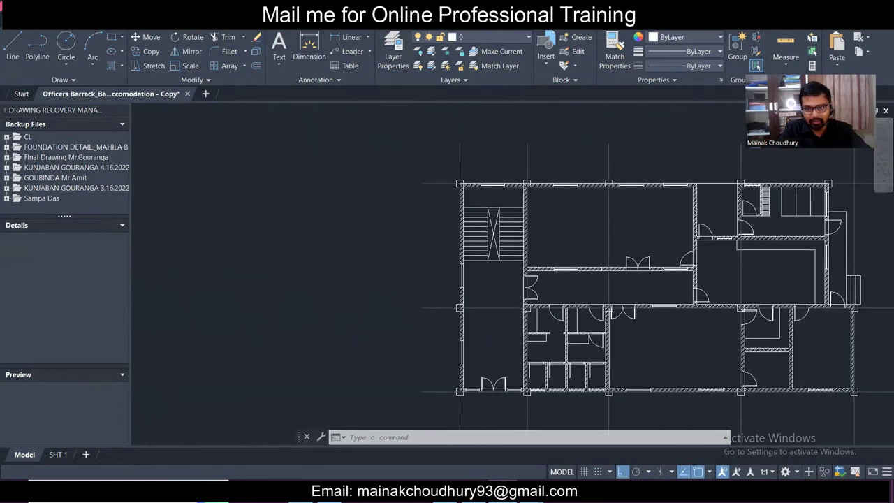
{"action": "left_click", "coordinate": [325, 159]}
{"action": "left_click", "coordinate": [317, 148]}
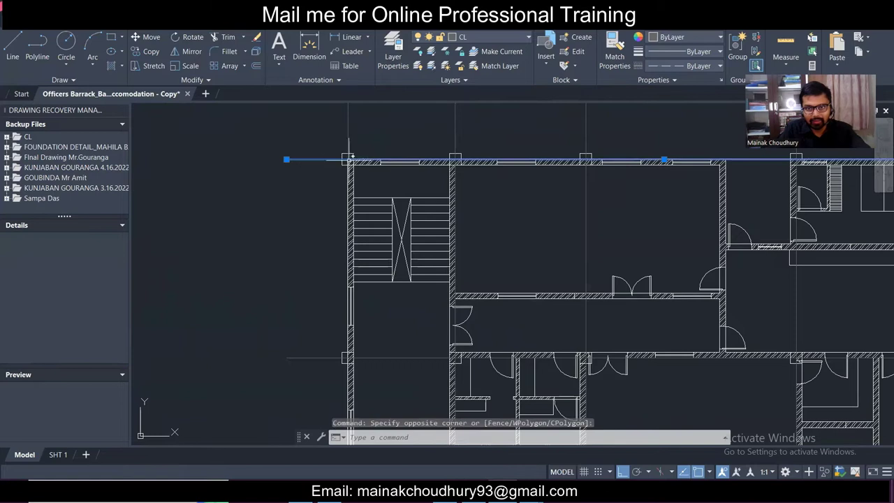
{"action": "left_click", "coordinate": [145, 52]}
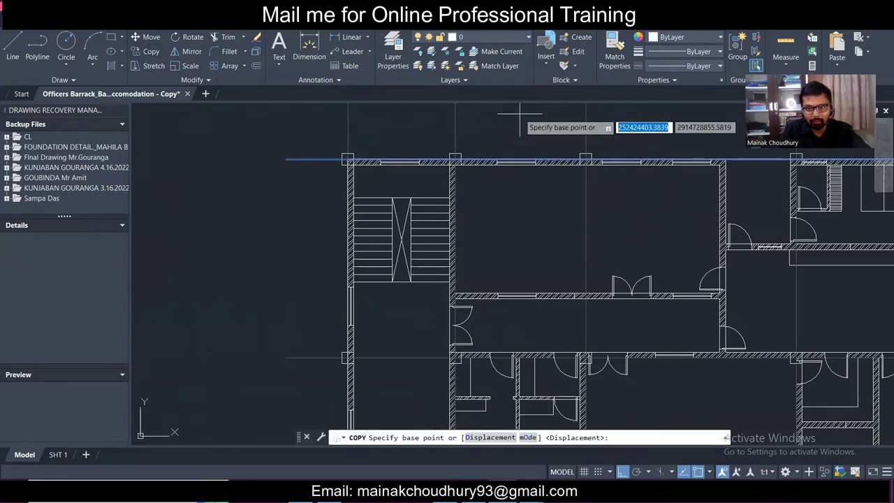
{"action": "left_click", "coordinate": [555, 160]}
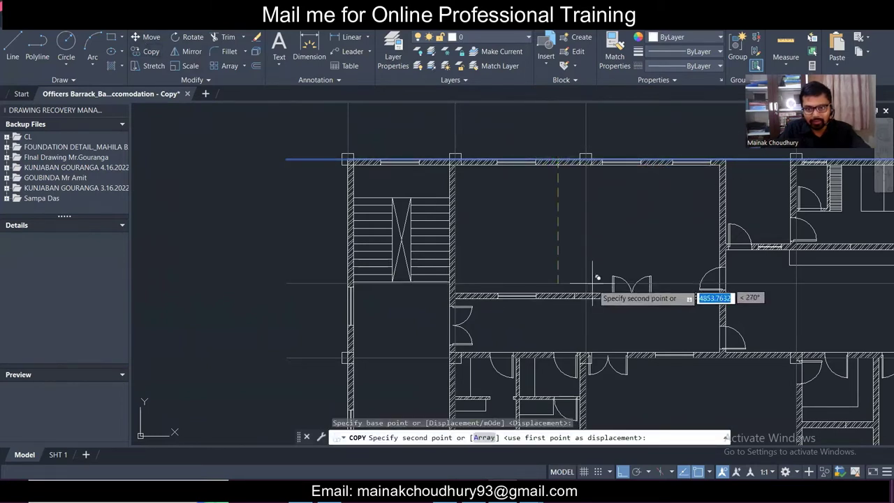
{"action": "scroll", "coordinate": [569, 293], "scroll_direction": "up", "scroll_amount": 4}
{"action": "left_click", "coordinate": [549, 299]}
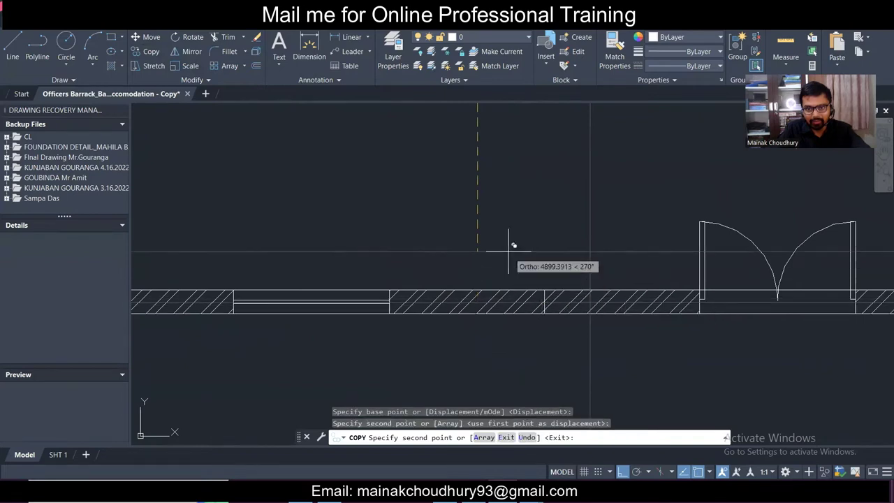
{"action": "scroll", "coordinate": [511, 244], "scroll_direction": "down", "scroll_amount": 4}
{"action": "key", "text": "Escape"}
- Copy the corridor's upper-wall centre line up to the middle of the wall below the left plan's upper-right rooms
{"action": "mouse_move", "coordinate": [808, 243]}
{"action": "middle_mouse_down"}
{"action": "mouse_move", "coordinate": [746, 273]}
{"action": "mouse_move", "coordinate": [546, 301]}
{"action": "middle_mouse_up"}
{"action": "left_click", "coordinate": [732, 321]}
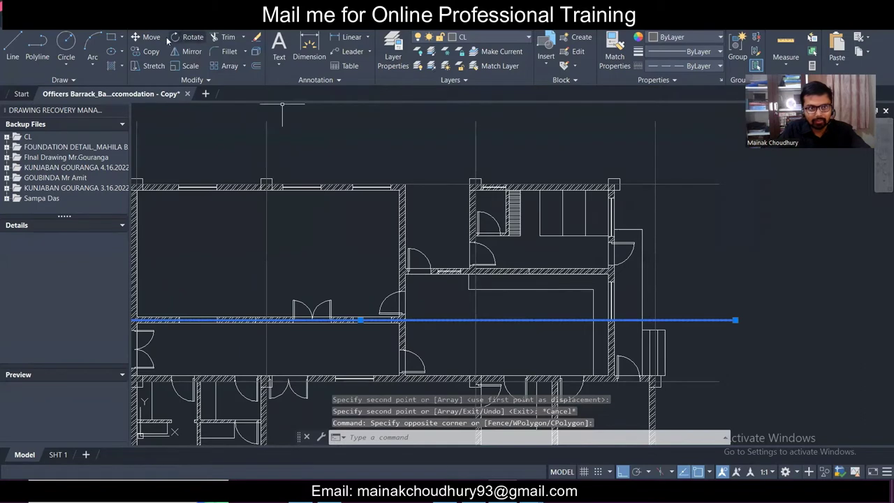
{"action": "left_click", "coordinate": [146, 51]}
{"action": "left_click", "coordinate": [529, 320]}
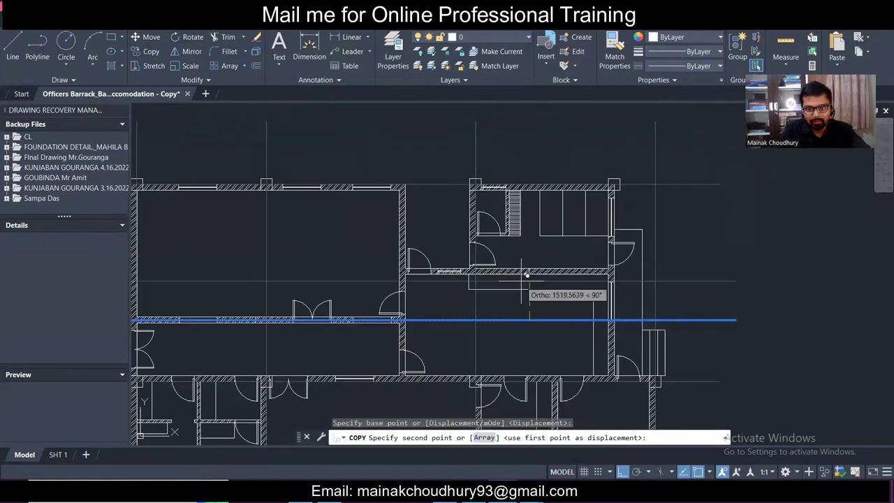
{"action": "scroll", "coordinate": [521, 279], "scroll_direction": "up", "scroll_amount": 4}
{"action": "left_click", "coordinate": [541, 248]}
{"action": "key", "text": "Escape"}
{"action": "scroll", "coordinate": [412, 283], "scroll_direction": "down", "scroll_amount": 6}
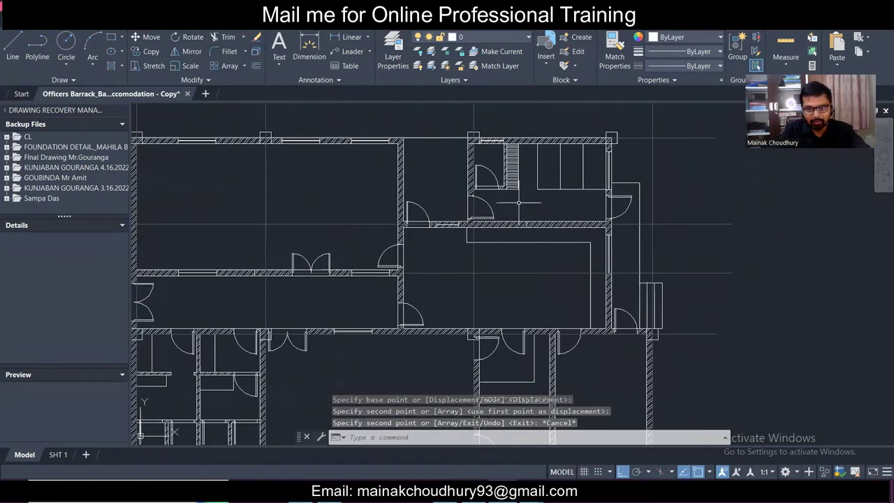
- Examine the left plan's interior walls around the corridor, large hall and upper-right rooms against the centre line grid
{"action": "scroll", "coordinate": [412, 282], "scroll_direction": "up", "scroll_amount": 5}
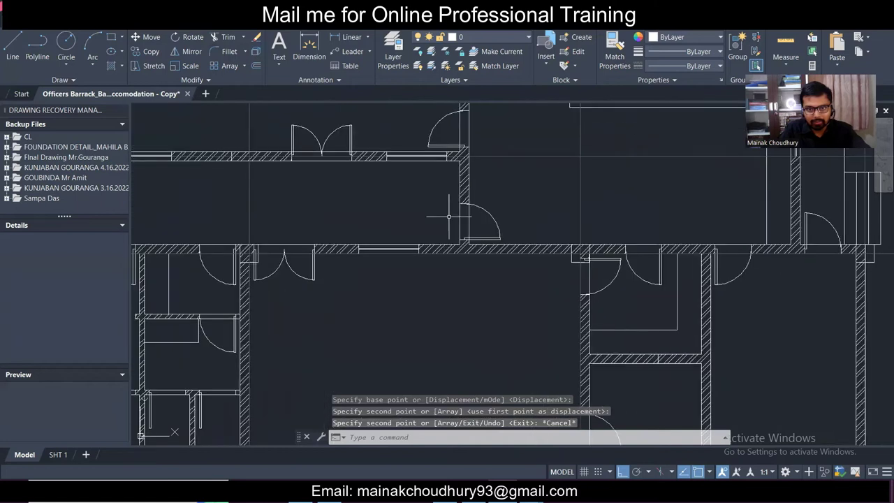
{"action": "scroll", "coordinate": [529, 222], "scroll_direction": "down", "scroll_amount": 3}
{"action": "scroll", "coordinate": [336, 218], "scroll_direction": "up", "scroll_amount": 1}
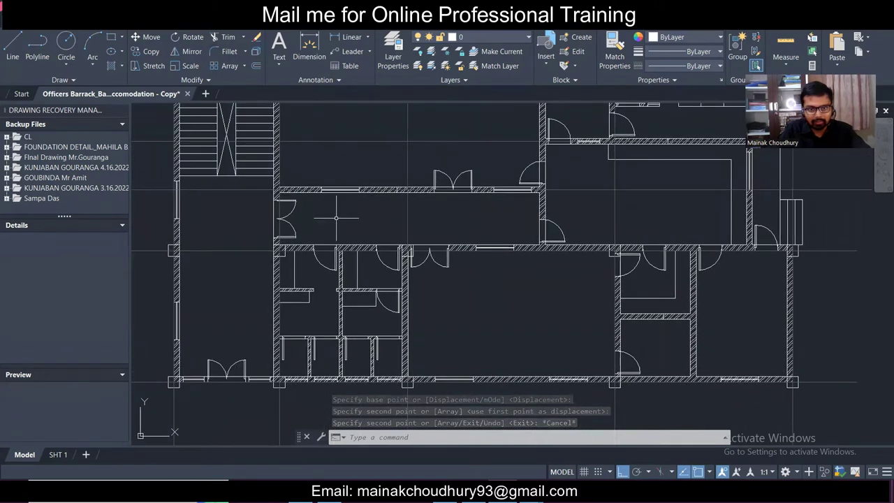
{"action": "scroll", "coordinate": [403, 265], "scroll_direction": "down", "scroll_amount": 2}
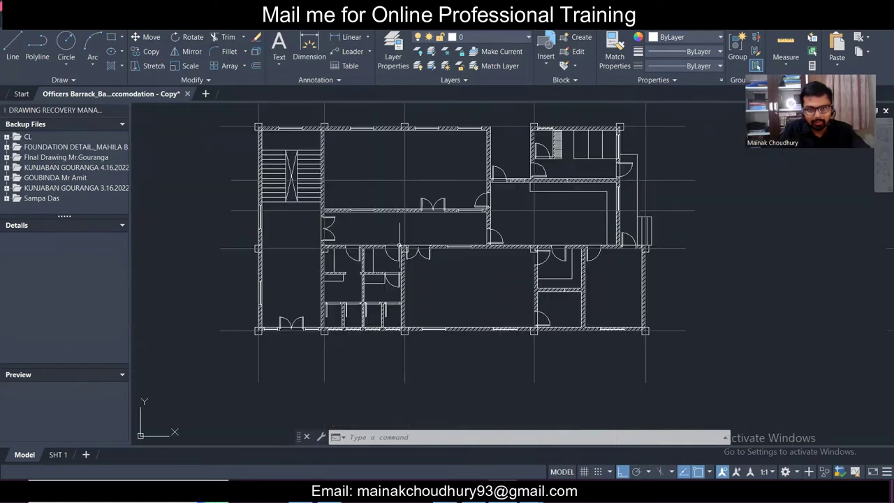
{"action": "middle_click_drag", "start_coordinate": [405, 249], "coordinate": [423, 294]}
{"action": "middle_click_drag", "start_coordinate": [387, 225], "coordinate": [399, 248]}
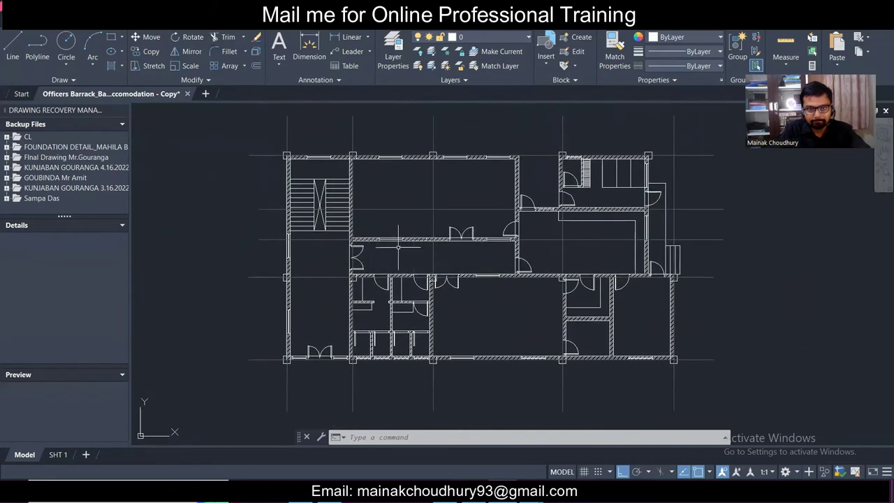
{"action": "scroll", "coordinate": [380, 208], "scroll_direction": "up", "scroll_amount": 2}
{"action": "middle_click_drag", "start_coordinate": [601, 223], "coordinate": [409, 248]}
{"action": "scroll", "coordinate": [416, 175], "scroll_direction": "up", "scroll_amount": 1}
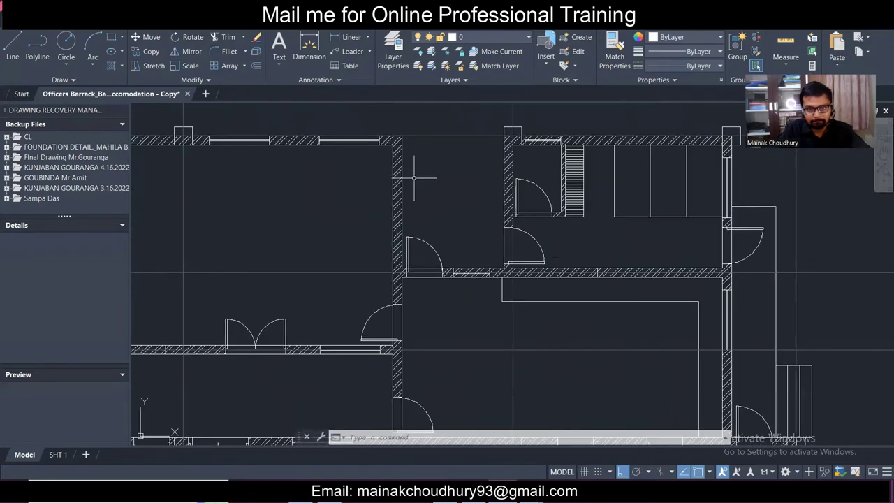
{"action": "scroll", "coordinate": [404, 200], "scroll_direction": "down", "scroll_amount": 1}
{"action": "mouse_move", "coordinate": [433, 293]}
{"action": "middle_mouse_down"}
{"action": "mouse_move", "coordinate": [458, 205]}
{"action": "mouse_move", "coordinate": [480, 266]}
{"action": "mouse_move", "coordinate": [470, 226]}
{"action": "middle_mouse_up"}
{"action": "scroll", "coordinate": [461, 190], "scroll_direction": "up", "scroll_amount": 1}
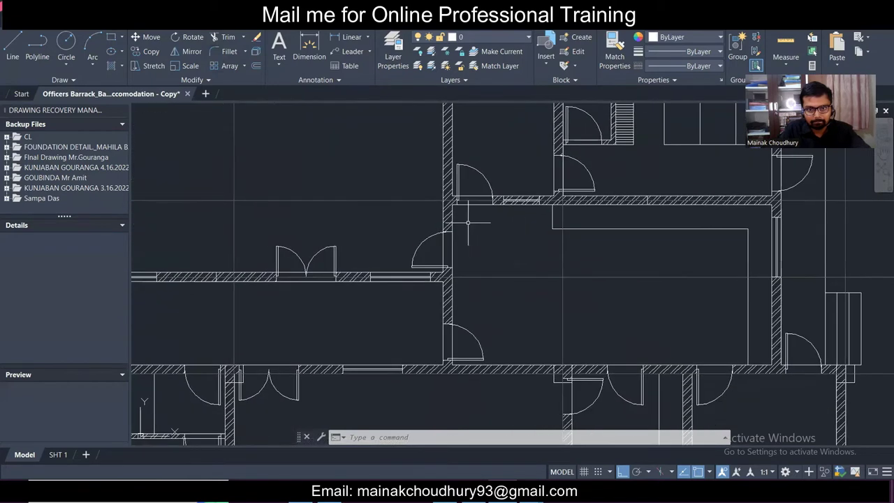
- Draw a short horizontal line across the thickness of the large upper hall's right-hand wall, just above its door
{"action": "scroll", "coordinate": [467, 224], "scroll_direction": "up", "scroll_amount": 2}
{"action": "left_click", "coordinate": [16, 47]}
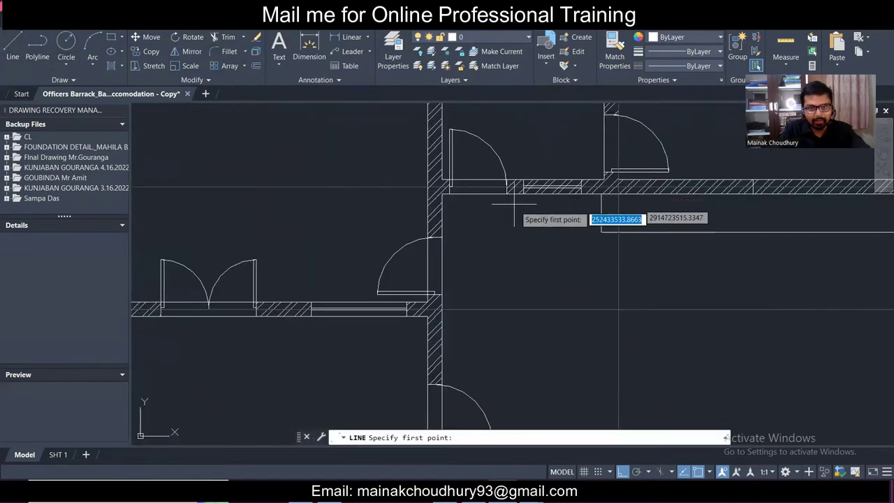
{"action": "left_click", "coordinate": [439, 204]}
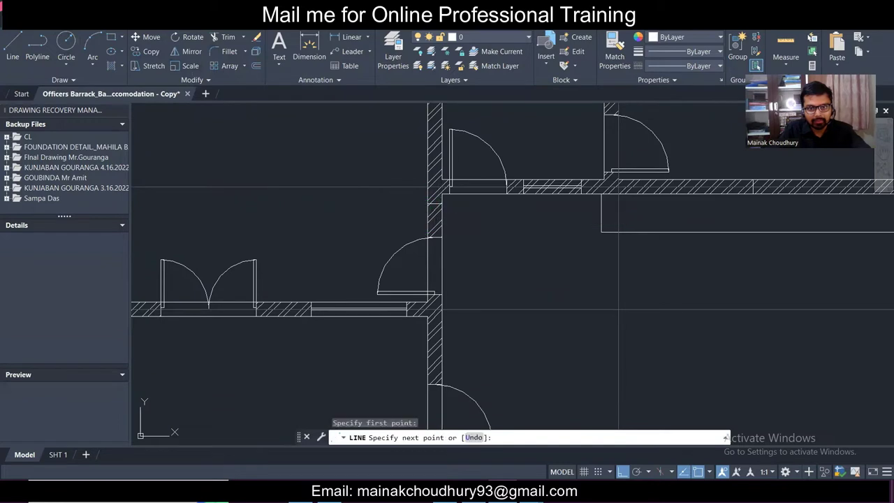
{"action": "key", "text": "Escape"}
{"action": "scroll", "coordinate": [443, 203], "scroll_direction": "down", "scroll_amount": 5}
{"action": "scroll", "coordinate": [460, 203], "scroll_direction": "up", "scroll_amount": 5}
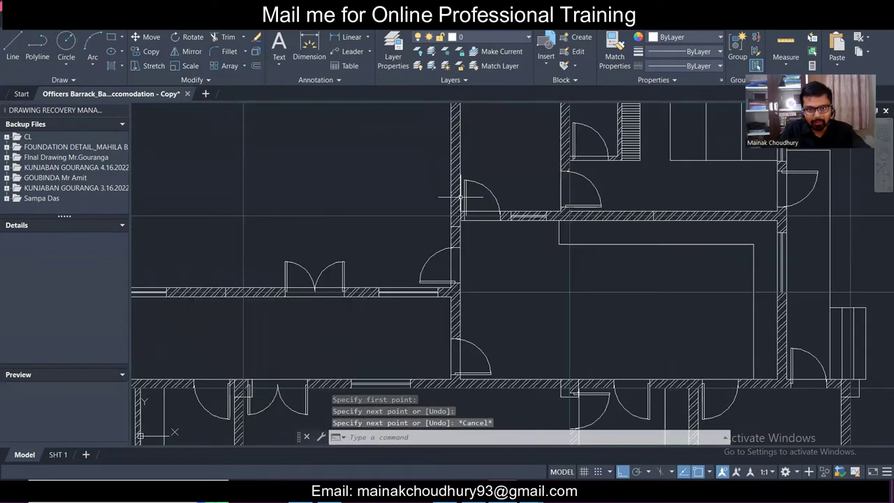
- Copy the vertical centre line crossing the large upper hall onto the midpoint of the short line in the hall's right-hand wall
{"action": "left_click", "coordinate": [261, 231]}
{"action": "left_click", "coordinate": [213, 213]}
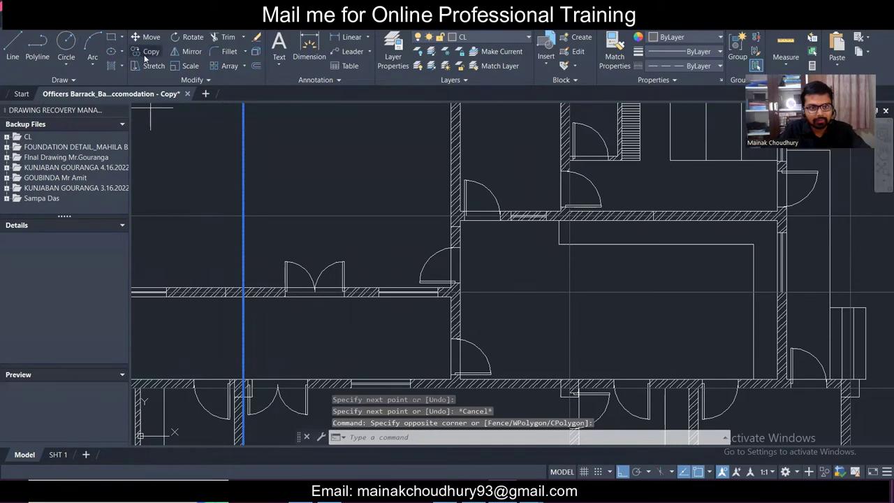
{"action": "left_click", "coordinate": [149, 52]}
{"action": "left_click", "coordinate": [244, 215]}
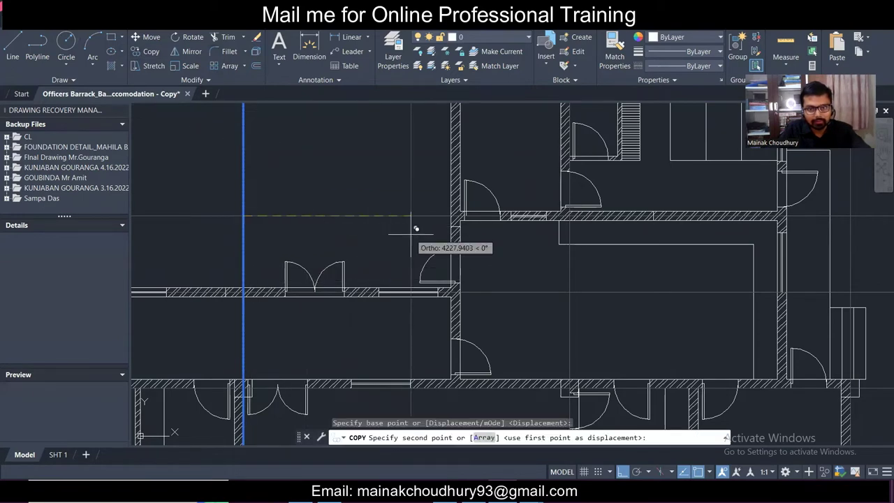
{"action": "scroll", "coordinate": [415, 228], "scroll_direction": "up", "scroll_amount": 5}
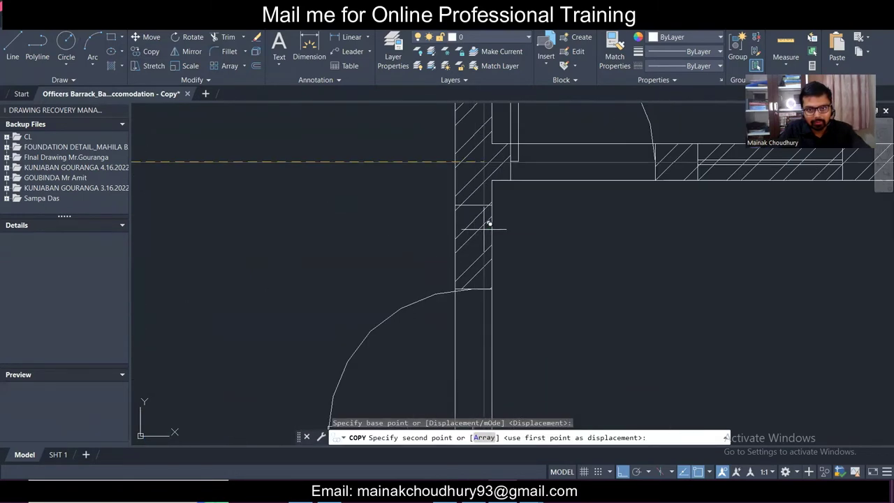
{"action": "left_click", "coordinate": [473, 205]}
{"action": "key", "text": "Escape"}
{"action": "scroll", "coordinate": [456, 233], "scroll_direction": "down", "scroll_amount": 5}
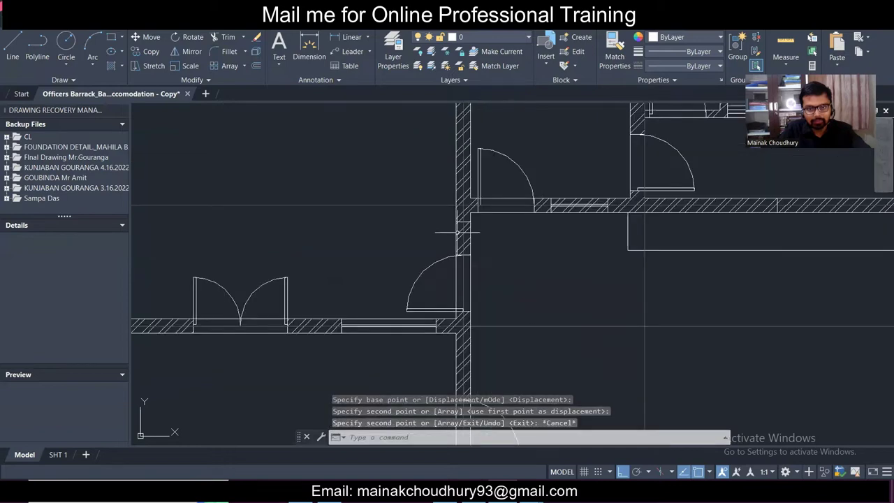
- Review the left plan's centre line grid and check the upper-right rooms and toilet block for remaining unmarked walls
{"action": "scroll", "coordinate": [457, 232], "scroll_direction": "down", "scroll_amount": 2}
{"action": "middle_click_drag", "start_coordinate": [483, 230], "coordinate": [583, 257]}
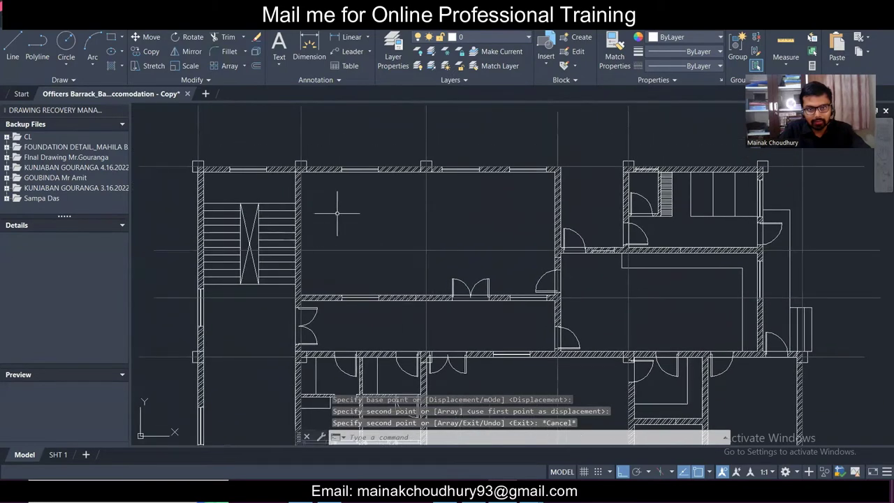
{"action": "middle_click_drag", "start_coordinate": [696, 255], "coordinate": [611, 247]}
{"action": "scroll", "coordinate": [647, 193], "scroll_direction": "up", "scroll_amount": 1}
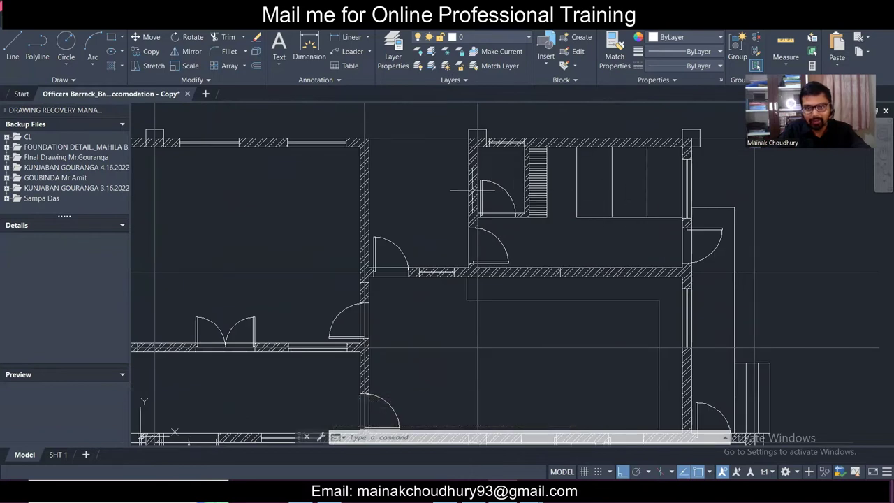
{"action": "scroll", "coordinate": [472, 189], "scroll_direction": "down", "scroll_amount": 4}
{"action": "scroll", "coordinate": [428, 277], "scroll_direction": "up", "scroll_amount": 3}
{"action": "scroll", "coordinate": [419, 279], "scroll_direction": "down", "scroll_amount": 3}
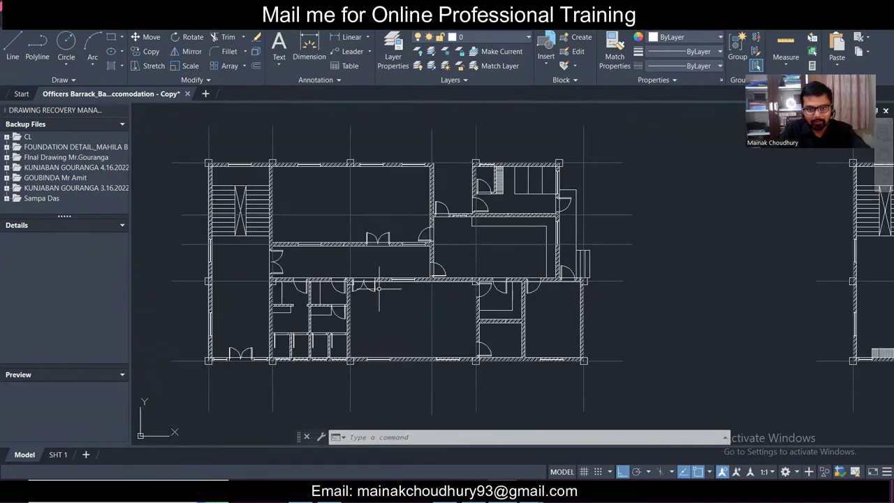
{"action": "middle_click_drag", "start_coordinate": [392, 218], "coordinate": [389, 180]}
{"action": "scroll", "coordinate": [244, 258], "scroll_direction": "up", "scroll_amount": 4}
{"action": "scroll", "coordinate": [244, 258], "scroll_direction": "down", "scroll_amount": 4}
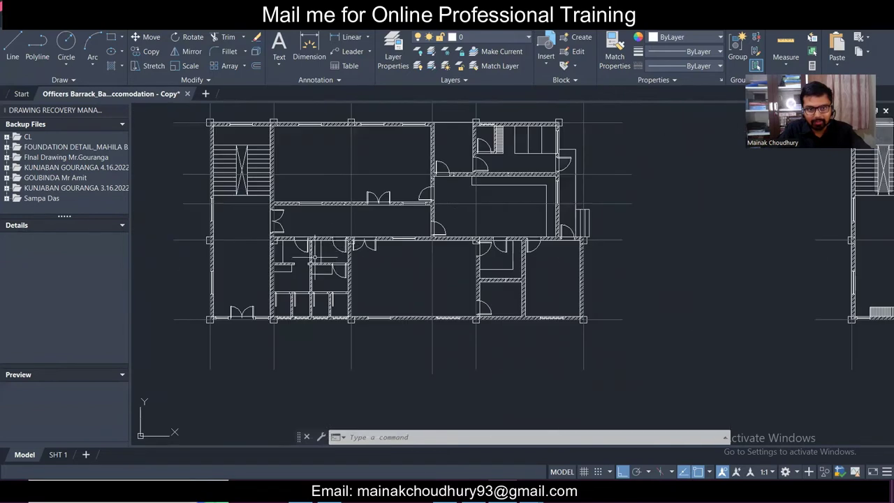
- Copy the horizontal centre line along the corridor's lower wall down onto the upper face of the toilet block's upper partition wall
{"action": "scroll", "coordinate": [244, 259], "scroll_direction": "up", "scroll_amount": 4}
{"action": "left_click", "coordinate": [225, 204]}
{"action": "left_click", "coordinate": [222, 126]}
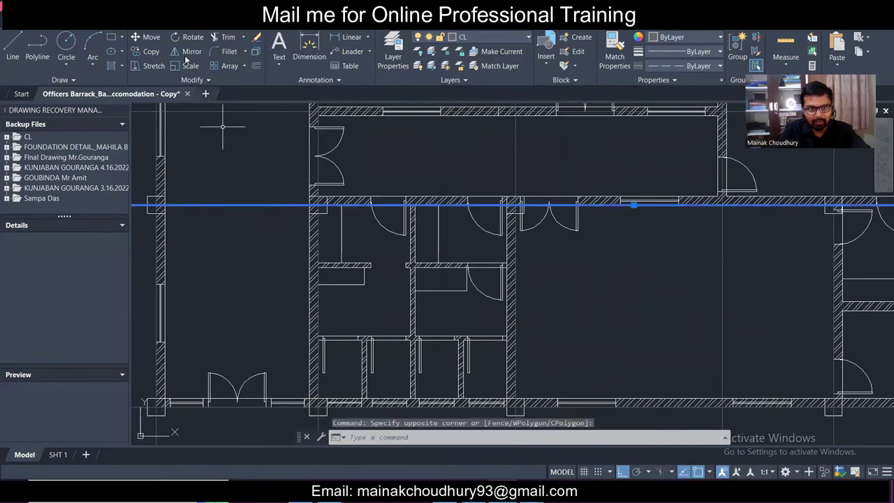
{"action": "left_click", "coordinate": [138, 51]}
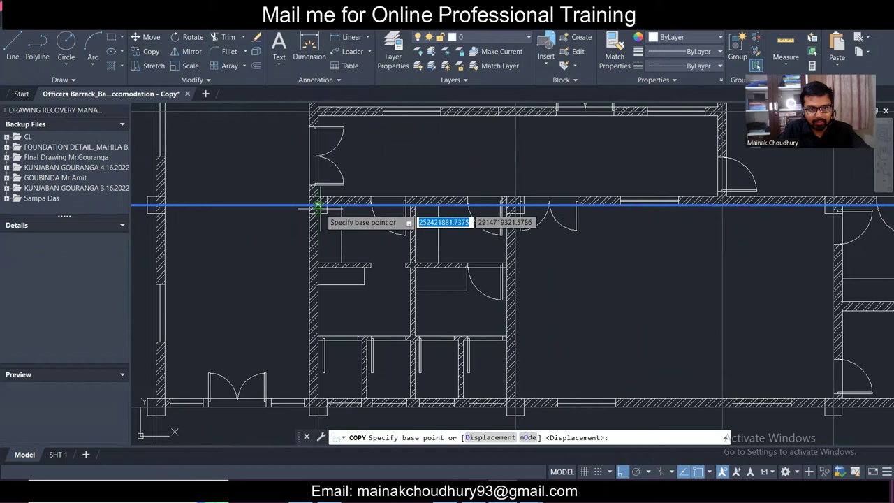
{"action": "left_click", "coordinate": [318, 204]}
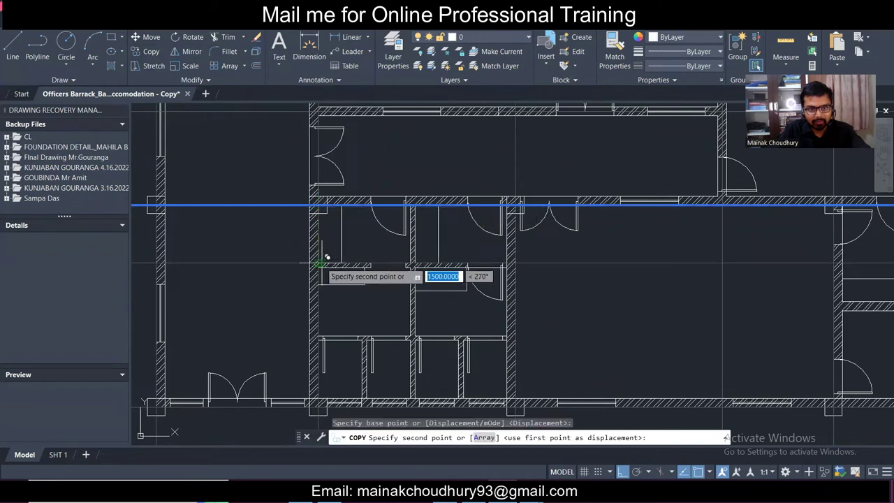
{"action": "key", "text": "Escape"}
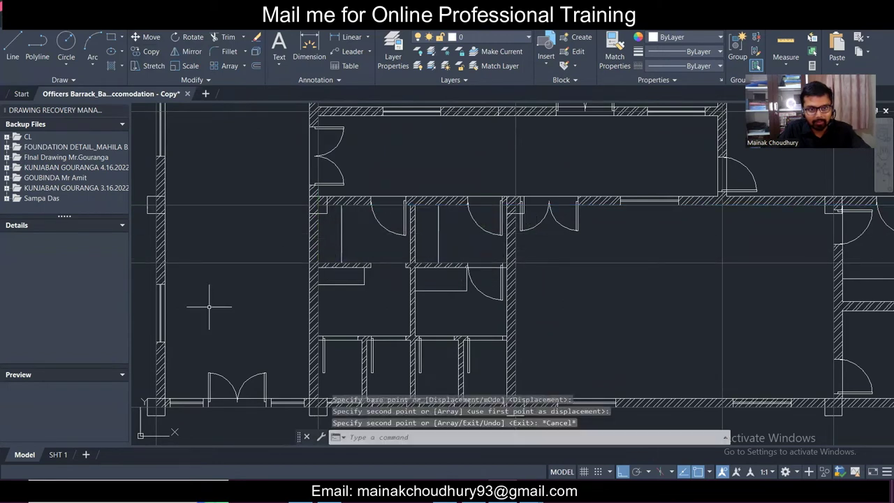
- Copy the vertical centre line on the toilet block's right-hand wall onto the right face of the block's middle partition wall
{"action": "scroll", "coordinate": [221, 271], "scroll_direction": "down", "scroll_amount": 2}
{"action": "left_click", "coordinate": [402, 209]}
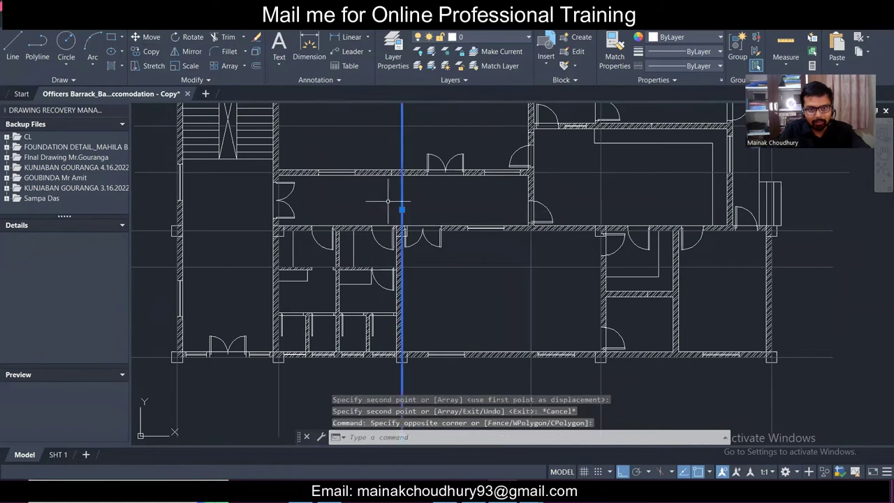
{"action": "left_click", "coordinate": [151, 52]}
{"action": "scroll", "coordinate": [363, 216], "scroll_direction": "up", "scroll_amount": 3}
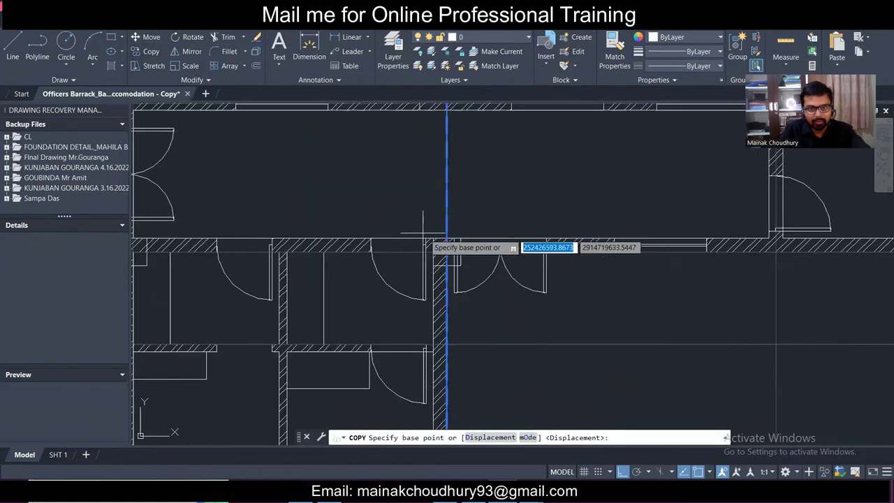
{"action": "left_click", "coordinate": [447, 248]}
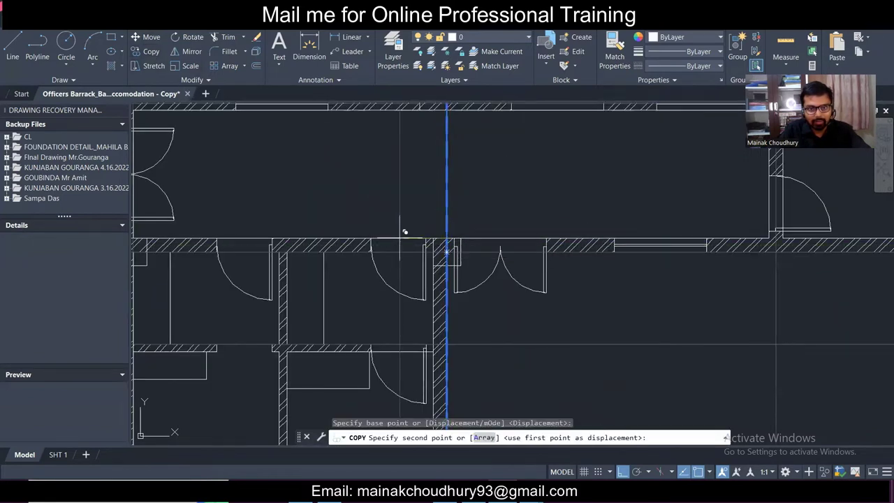
{"action": "left_click", "coordinate": [294, 245]}
{"action": "key", "text": "Escape"}
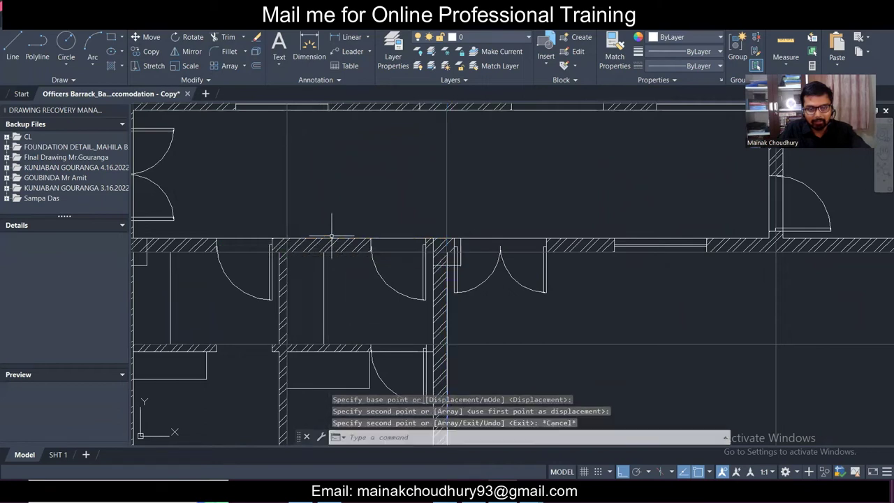
- Copy the horizontal centre line on the toilet block's upper partition down onto the front wall of the toilet cubicles
{"action": "scroll", "coordinate": [384, 231], "scroll_direction": "down", "scroll_amount": 5}
{"action": "middle_click_drag", "start_coordinate": [384, 230], "coordinate": [389, 227]}
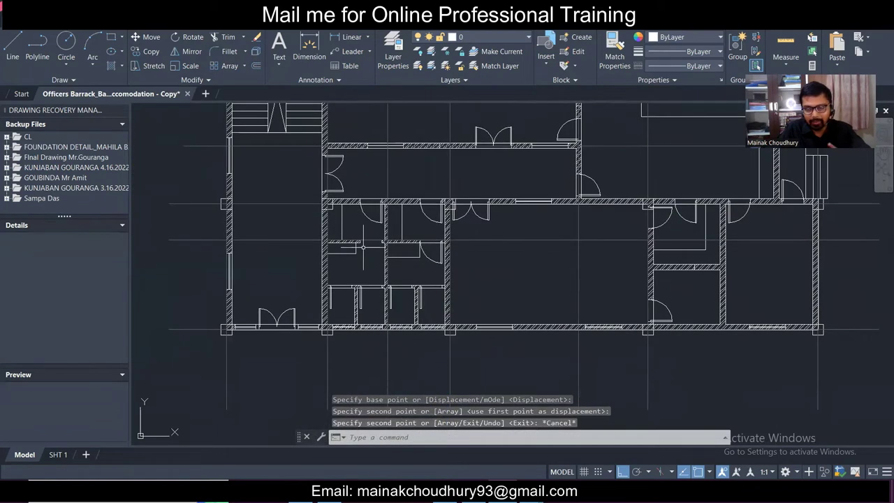
{"action": "scroll", "coordinate": [372, 238], "scroll_direction": "up", "scroll_amount": 2}
{"action": "scroll", "coordinate": [381, 279], "scroll_direction": "down", "scroll_amount": 2}
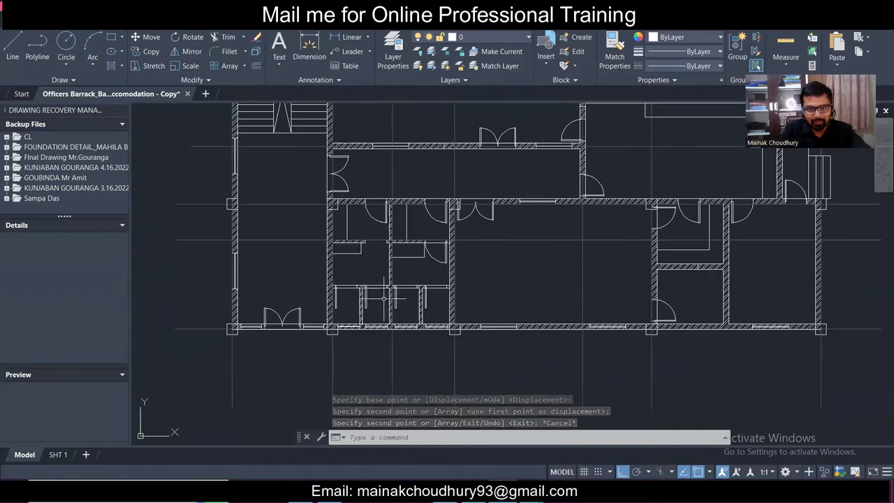
{"action": "scroll", "coordinate": [380, 303], "scroll_direction": "up", "scroll_amount": 3}
{"action": "left_click", "coordinate": [260, 201]}
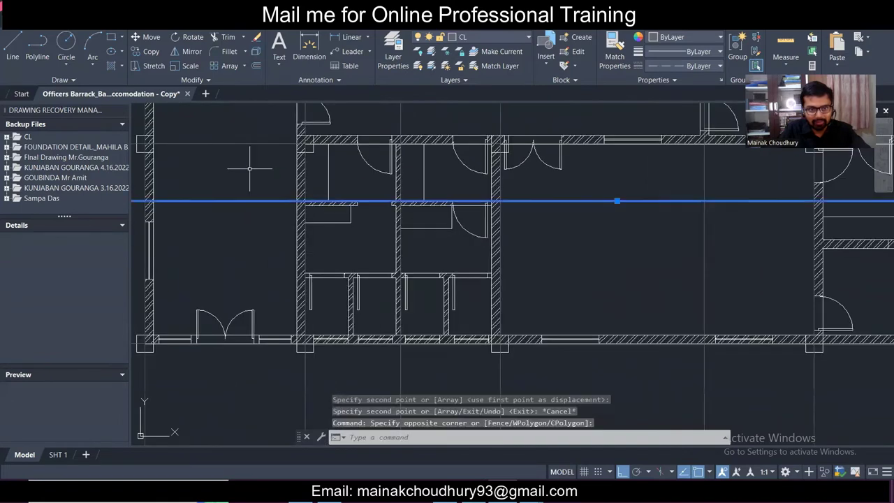
{"action": "left_click", "coordinate": [157, 52]}
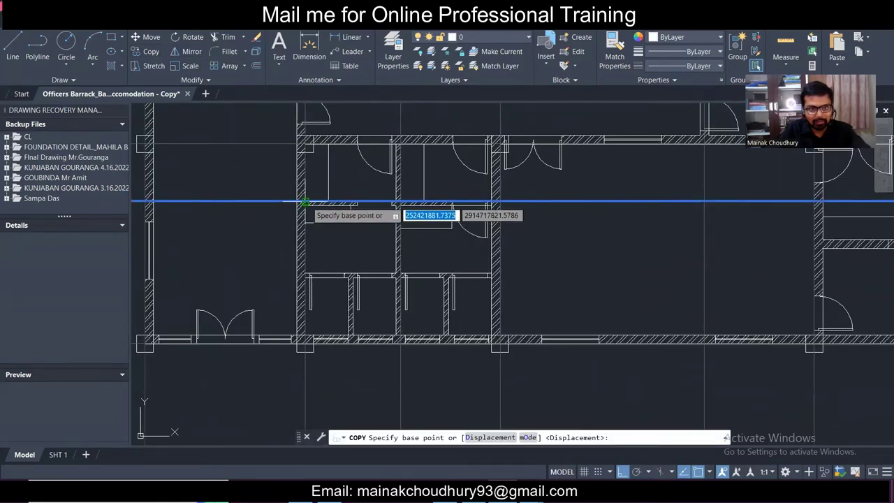
{"action": "left_click", "coordinate": [312, 203]}
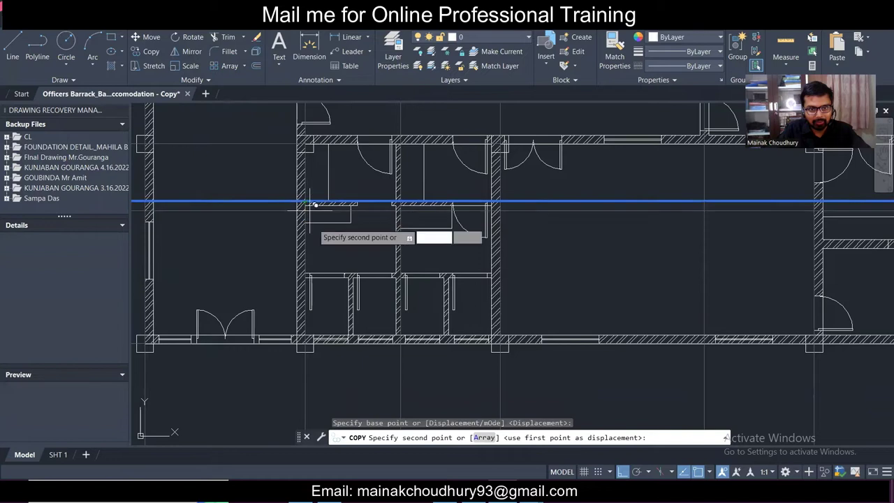
{"action": "left_click", "coordinate": [307, 271]}
{"action": "key", "text": "Escape"}
- Copy the middle partition's vertical centre line onto the left cubicle partition's right face and the right cubicle partition's left face
{"action": "scroll", "coordinate": [419, 253], "scroll_direction": "down", "scroll_amount": 4}
{"action": "scroll", "coordinate": [377, 256], "scroll_direction": "up", "scroll_amount": 4}
{"action": "scroll", "coordinate": [419, 262], "scroll_direction": "down", "scroll_amount": 4}
{"action": "scroll", "coordinate": [352, 282], "scroll_direction": "up", "scroll_amount": 4}
{"action": "middle_click_drag", "start_coordinate": [415, 212], "coordinate": [429, 301]}
{"action": "left_click", "coordinate": [487, 184]}
{"action": "left_click", "coordinate": [463, 170]}
{"action": "scroll", "coordinate": [452, 154], "scroll_direction": "down", "scroll_amount": 2}
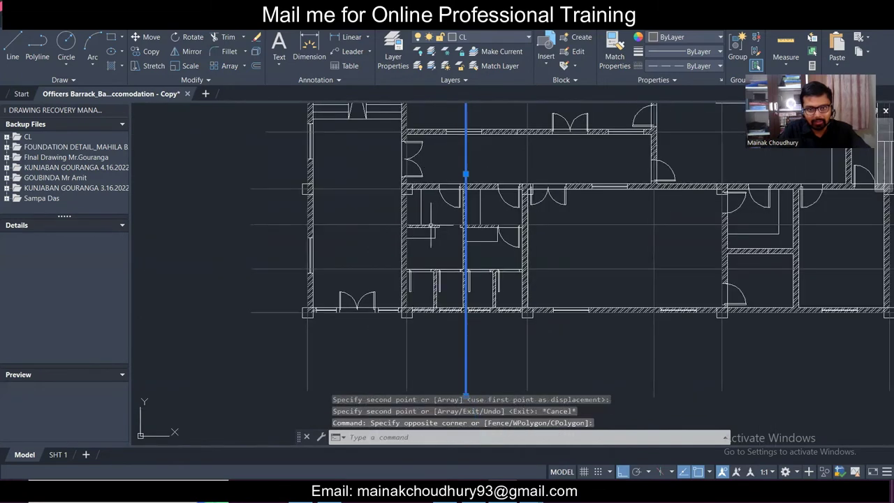
{"action": "left_click", "coordinate": [151, 51]}
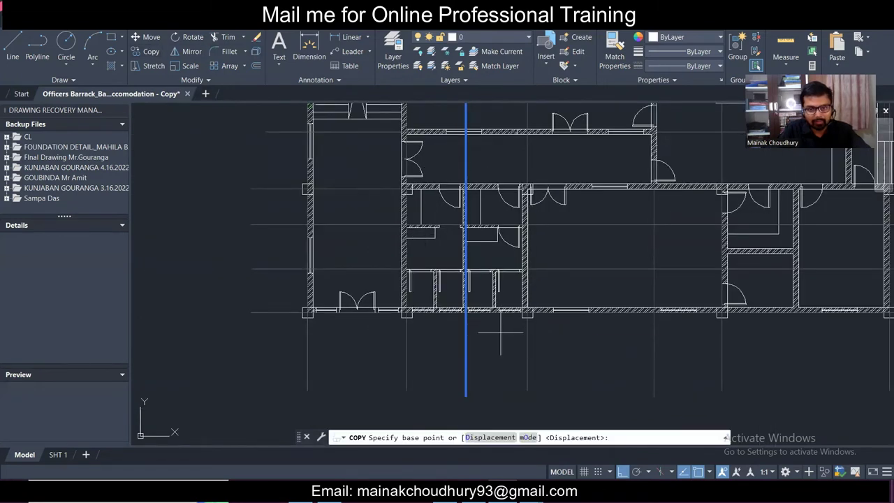
{"action": "scroll", "coordinate": [451, 203], "scroll_direction": "up", "scroll_amount": 6}
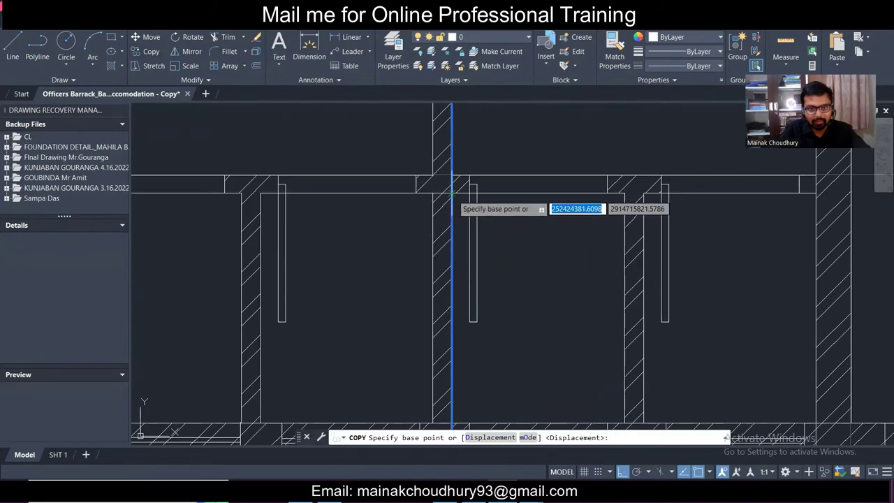
{"action": "left_click", "coordinate": [451, 202]}
{"action": "left_click", "coordinate": [265, 187]}
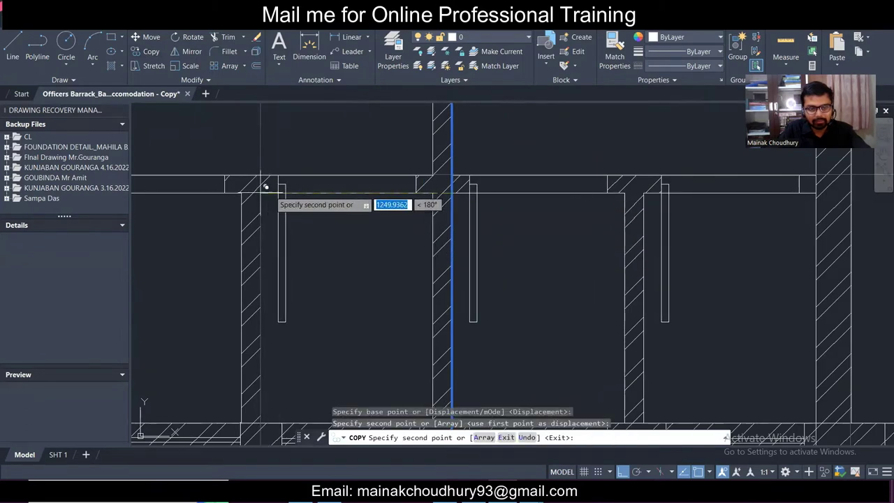
{"action": "scroll", "coordinate": [515, 214], "scroll_direction": "down", "scroll_amount": 3}
{"action": "scroll", "coordinate": [555, 214], "scroll_direction": "up", "scroll_amount": 5}
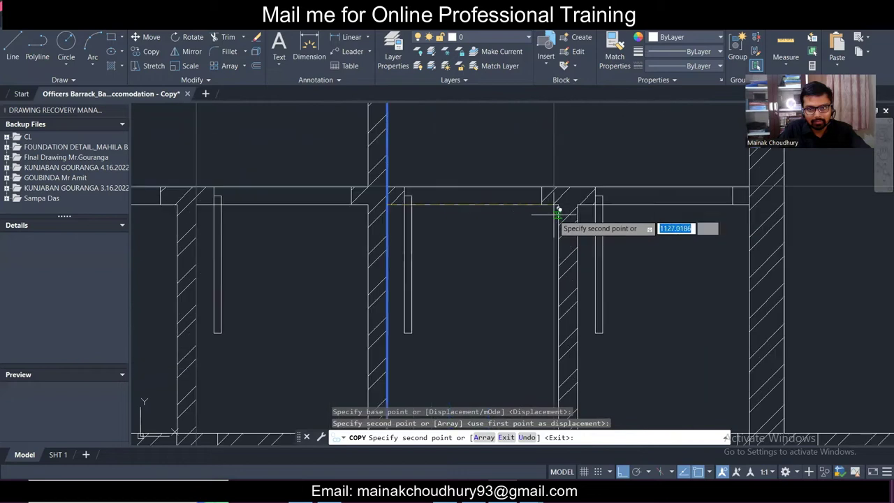
{"action": "left_click", "coordinate": [558, 205]}
{"action": "key", "text": "Escape"}
{"action": "scroll", "coordinate": [489, 212], "scroll_direction": "down", "scroll_amount": 4}
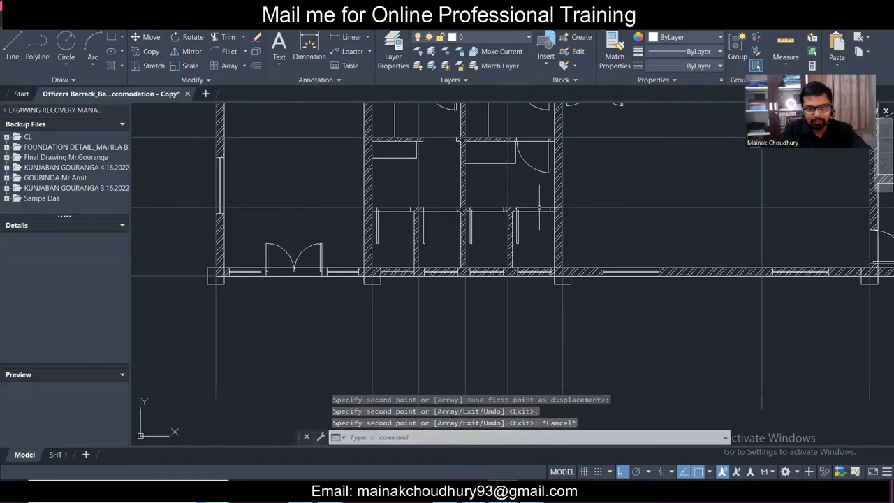
- Check the left plan's toilet block, corridor, upper-right rooms and lower rooms for walls still lacking centre lines
{"action": "scroll", "coordinate": [501, 241], "scroll_direction": "down", "scroll_amount": 4}
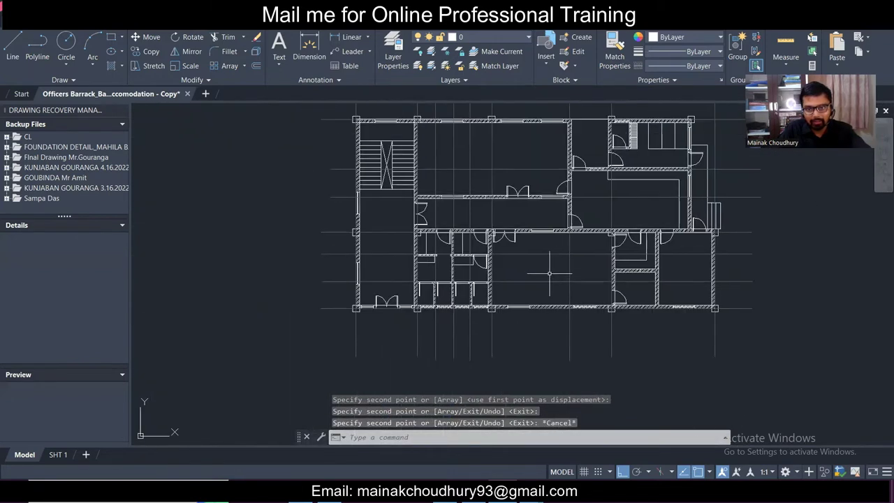
{"action": "scroll", "coordinate": [425, 264], "scroll_direction": "up", "scroll_amount": 5}
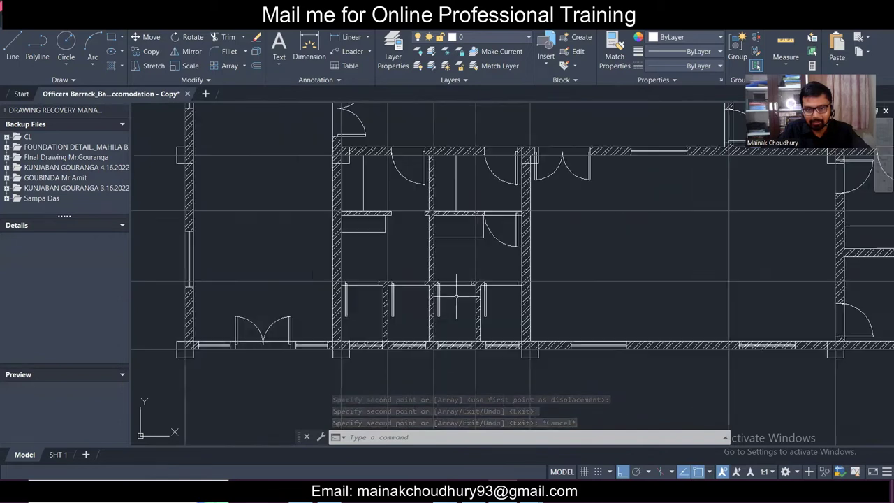
{"action": "scroll", "coordinate": [461, 240], "scroll_direction": "down", "scroll_amount": 3}
{"action": "middle_click_drag", "start_coordinate": [663, 216], "coordinate": [599, 270]}
{"action": "middle_click_drag", "start_coordinate": [526, 283], "coordinate": [486, 295]}
{"action": "scroll", "coordinate": [496, 288], "scroll_direction": "down", "scroll_amount": 2}
{"action": "scroll", "coordinate": [364, 302], "scroll_direction": "up", "scroll_amount": 3}
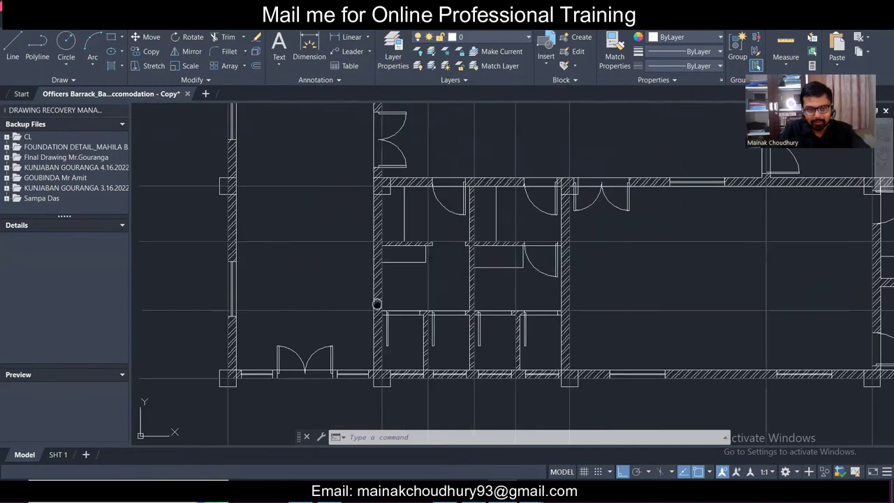
{"action": "middle_click_drag", "start_coordinate": [376, 303], "coordinate": [376, 239]}
{"action": "scroll", "coordinate": [328, 297], "scroll_direction": "down", "scroll_amount": 5}
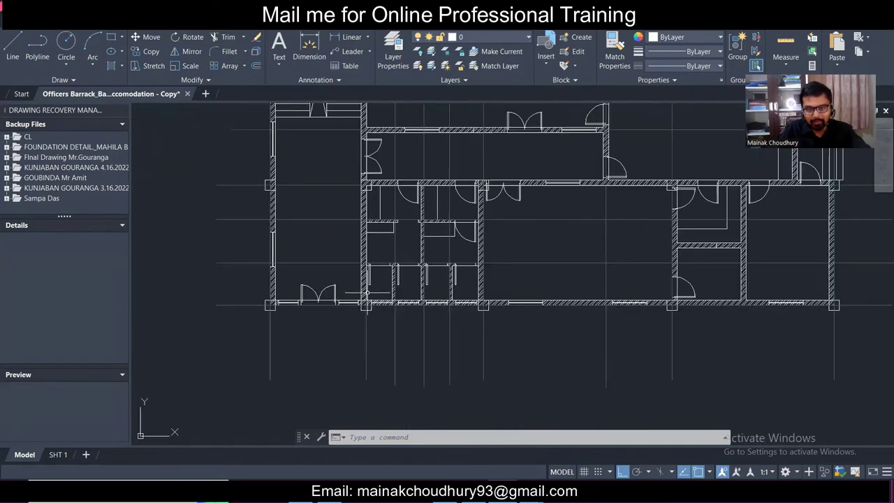
{"action": "middle_click_drag", "start_coordinate": [598, 248], "coordinate": [547, 280]}
{"action": "middle_click_drag", "start_coordinate": [405, 226], "coordinate": [424, 181]}
{"action": "middle_click_drag", "start_coordinate": [486, 150], "coordinate": [503, 189]}
{"action": "scroll", "coordinate": [503, 189], "scroll_direction": "up", "scroll_amount": 4}
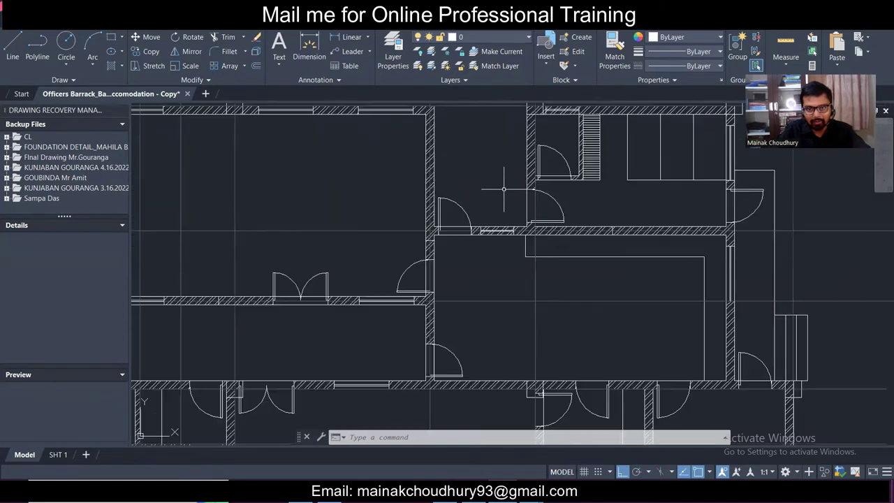
{"action": "middle_click_drag", "start_coordinate": [575, 187], "coordinate": [513, 286]}
{"action": "scroll", "coordinate": [514, 285], "scroll_direction": "up", "scroll_amount": 1}
{"action": "scroll", "coordinate": [532, 261], "scroll_direction": "down", "scroll_amount": 2}
{"action": "scroll", "coordinate": [488, 307], "scroll_direction": "up", "scroll_amount": 1}
{"action": "scroll", "coordinate": [481, 306], "scroll_direction": "down", "scroll_amount": 2}
{"action": "scroll", "coordinate": [393, 319], "scroll_direction": "up", "scroll_amount": 1}
{"action": "middle_click_drag", "start_coordinate": [393, 319], "coordinate": [436, 304]}
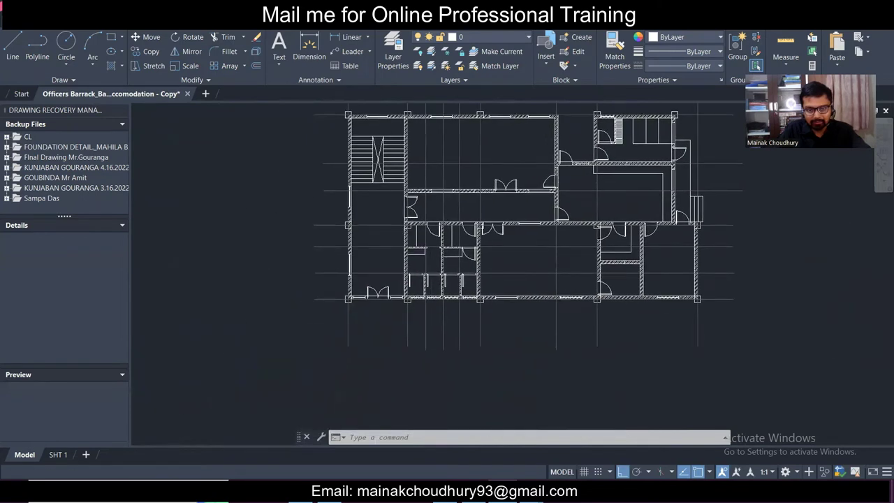
- Copy the toilet block's upper horizontal centre line onto the middle of the wall dividing the two small lower-right rooms
{"action": "scroll", "coordinate": [436, 276], "scroll_direction": "up", "scroll_amount": 4}
{"action": "middle_click_drag", "start_coordinate": [522, 303], "coordinate": [383, 292]}
{"action": "middle_click_drag", "start_coordinate": [607, 302], "coordinate": [452, 323]}
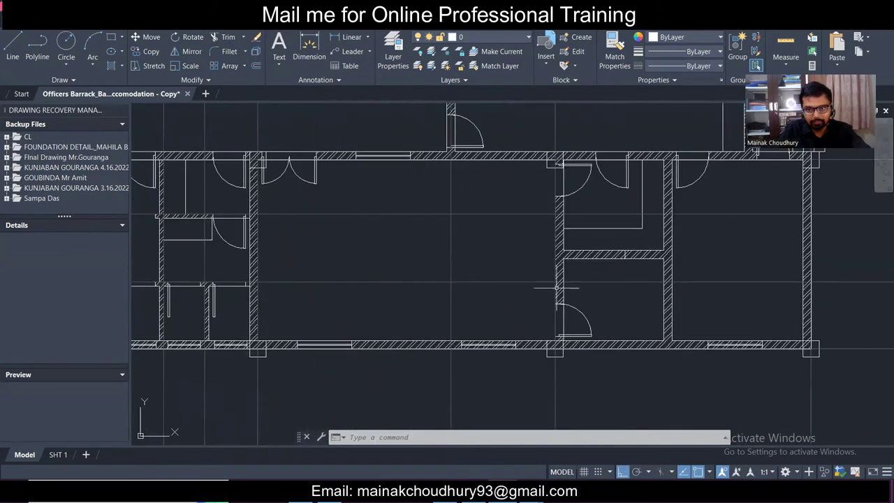
{"action": "scroll", "coordinate": [644, 253], "scroll_direction": "up", "scroll_amount": 2}
{"action": "left_click", "coordinate": [484, 209]}
{"action": "left_click", "coordinate": [429, 175]}
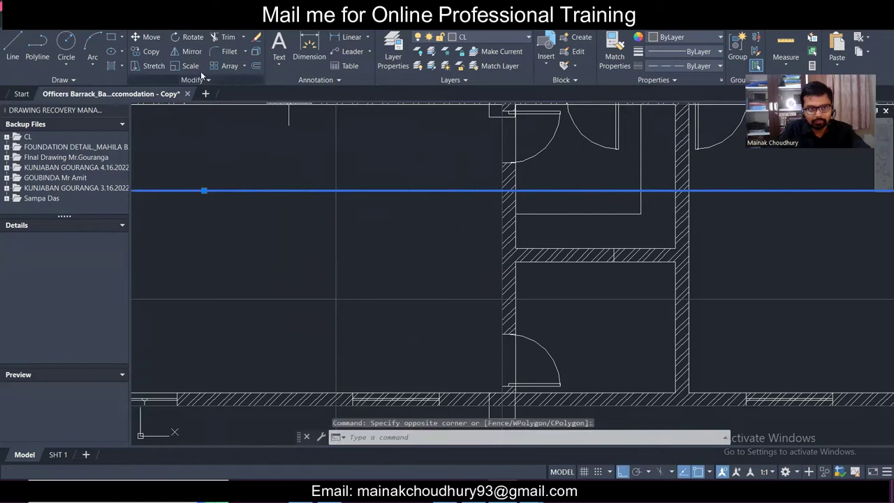
{"action": "left_click", "coordinate": [151, 52]}
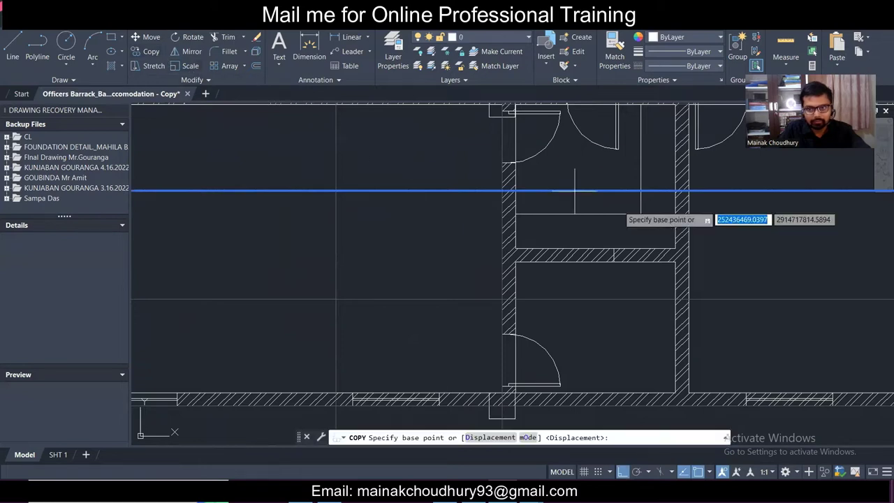
{"action": "left_click", "coordinate": [613, 190]}
{"action": "left_click", "coordinate": [614, 253]}
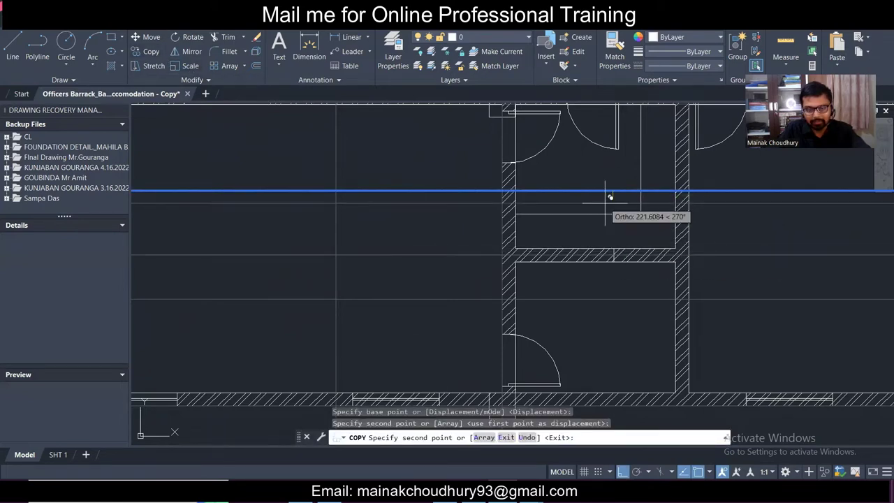
{"action": "key", "text": "Escape"}
- Review the left plan's whole centre line grid against its walls and compare it with the neighbouring right plan's grid
{"action": "scroll", "coordinate": [488, 200], "scroll_direction": "down", "scroll_amount": 5}
{"action": "middle_click_drag", "start_coordinate": [488, 201], "coordinate": [460, 276]}
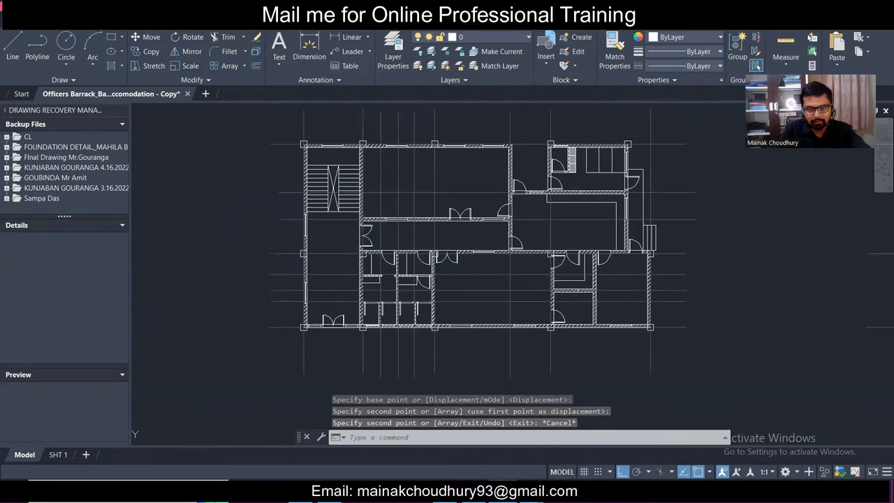
{"action": "middle_click_drag", "start_coordinate": [463, 215], "coordinate": [489, 183]}
{"action": "scroll", "coordinate": [489, 181], "scroll_direction": "up", "scroll_amount": 2}
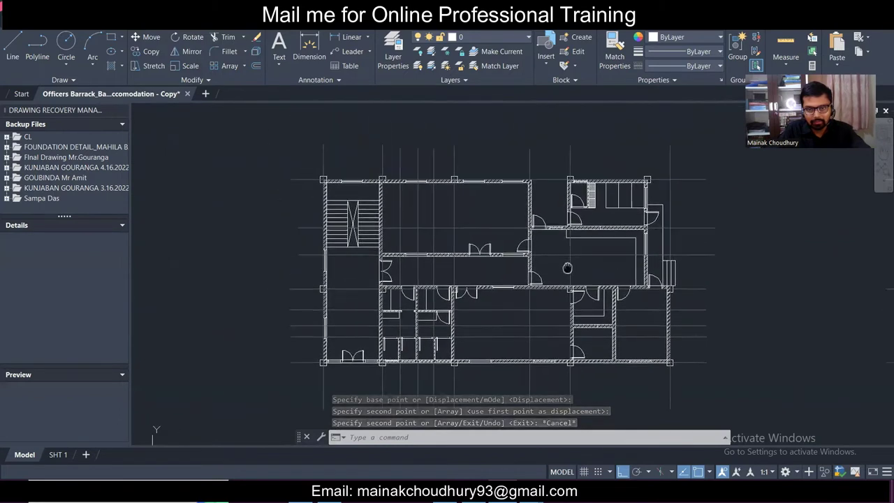
{"action": "scroll", "coordinate": [567, 220], "scroll_direction": "down", "scroll_amount": 2}
{"action": "scroll", "coordinate": [567, 220], "scroll_direction": "down", "scroll_amount": 3}
{"action": "scroll", "coordinate": [567, 222], "scroll_direction": "up", "scroll_amount": 3}
{"action": "scroll", "coordinate": [567, 222], "scroll_direction": "down", "scroll_amount": 3}
{"action": "scroll", "coordinate": [573, 231], "scroll_direction": "up", "scroll_amount": 3}
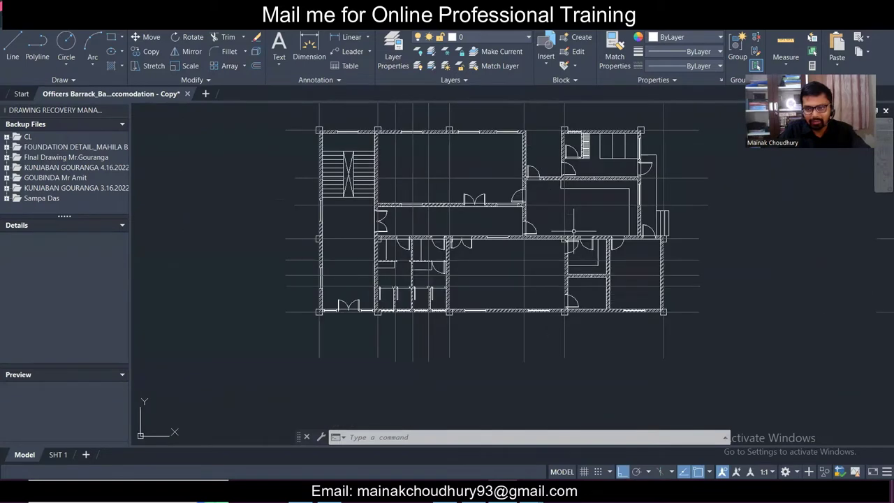
{"action": "scroll", "coordinate": [472, 223], "scroll_direction": "up", "scroll_amount": 3}
{"action": "scroll", "coordinate": [470, 221], "scroll_direction": "down", "scroll_amount": 3}
{"action": "middle_click_drag", "start_coordinate": [741, 282], "coordinate": [618, 292]}
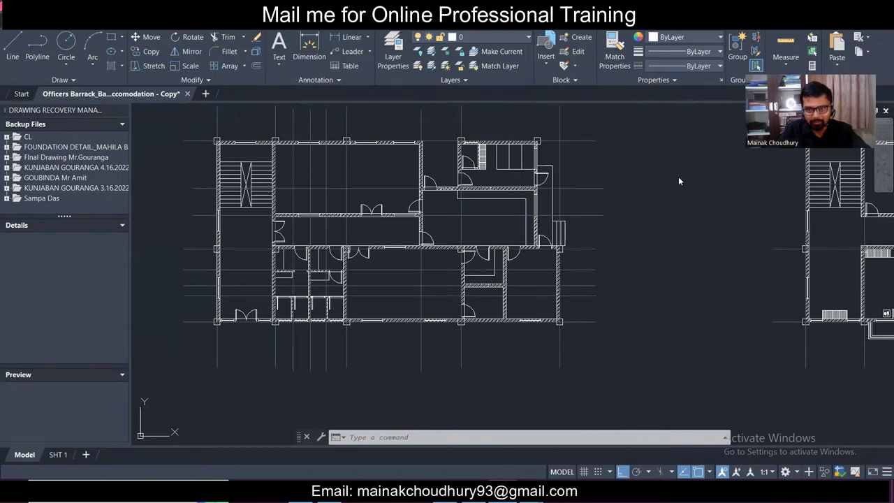
{"action": "middle_click_drag", "start_coordinate": [678, 177], "coordinate": [727, 210]}
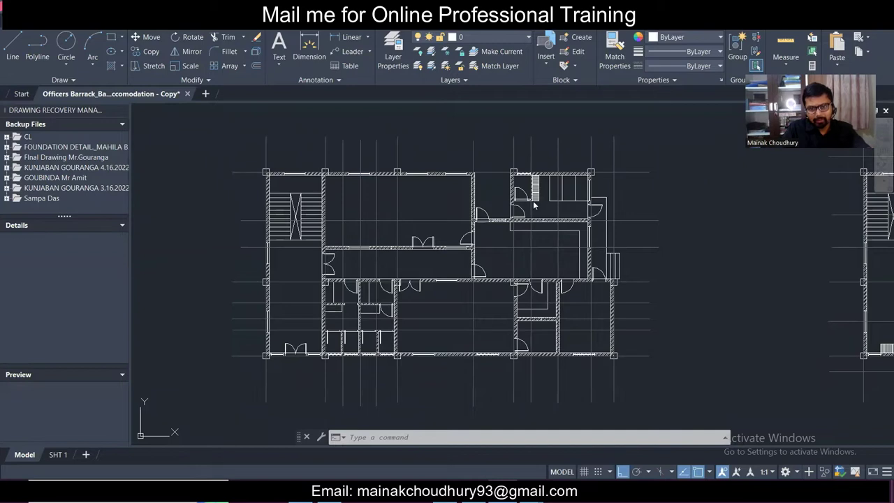
{"action": "scroll", "coordinate": [534, 205], "scroll_direction": "down", "scroll_amount": 4}
{"action": "scroll", "coordinate": [743, 226], "scroll_direction": "up", "scroll_amount": 4}
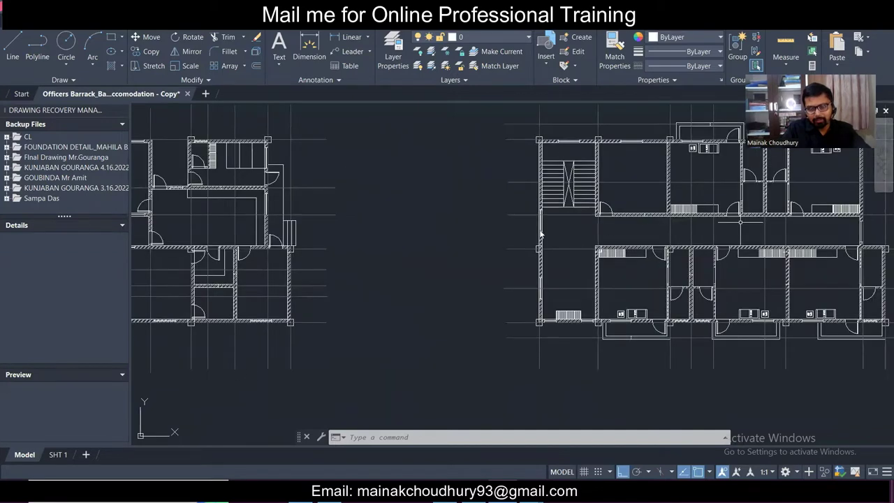
- Save the drawing containing both floor plans and their completed centre line grids
{"action": "scroll", "coordinate": [565, 224], "scroll_direction": "down", "scroll_amount": 4}
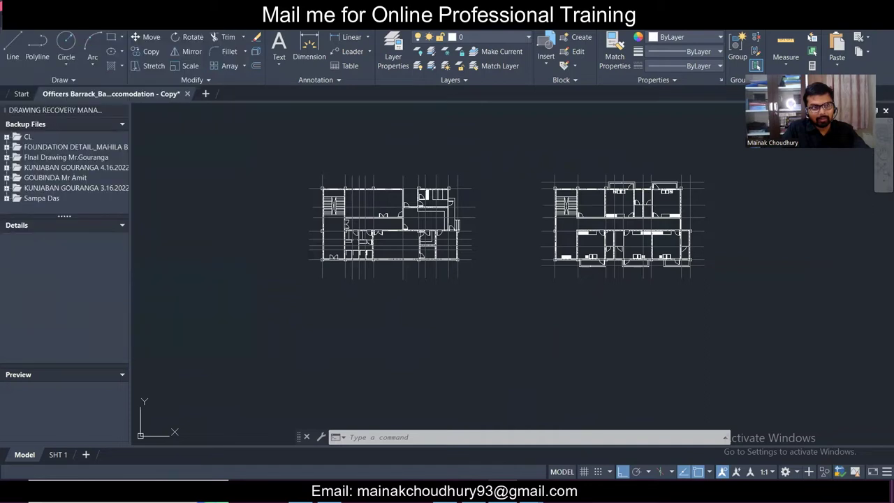
{"action": "key", "text": "alt+F4"}
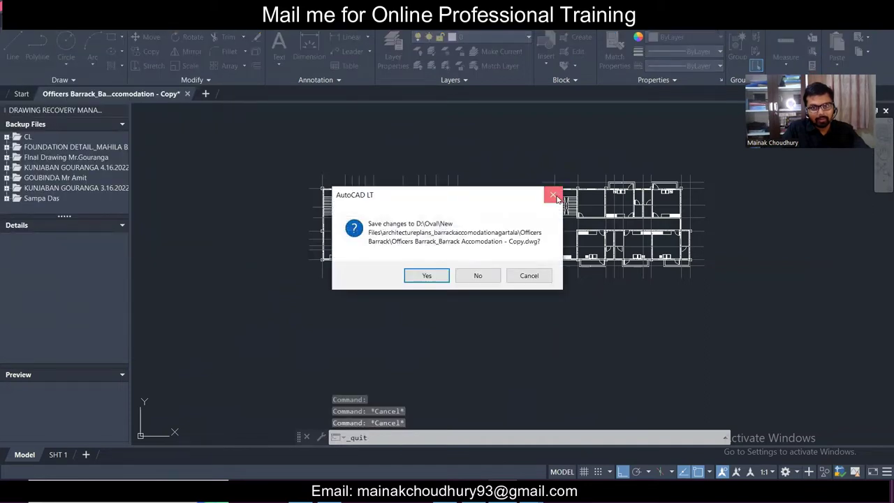
{"action": "left_click", "coordinate": [552, 195]}
{"action": "left_click", "coordinate": [11, 11]}
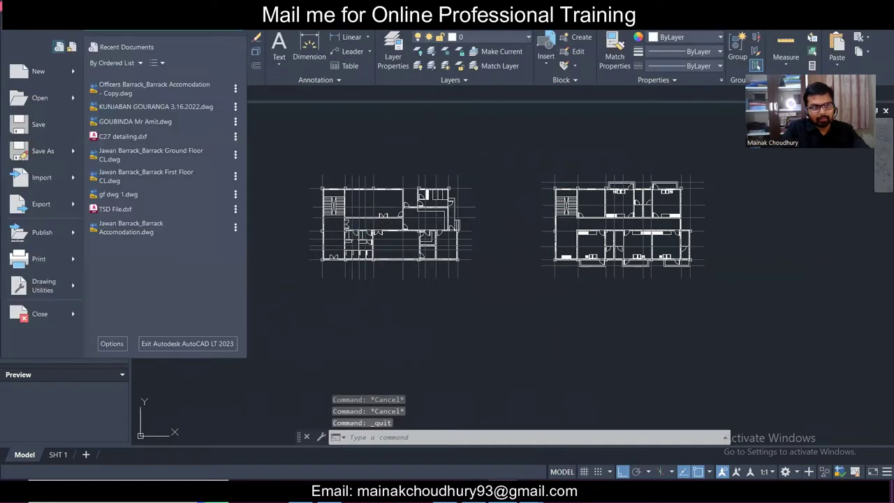
{"action": "left_click", "coordinate": [38, 124]}
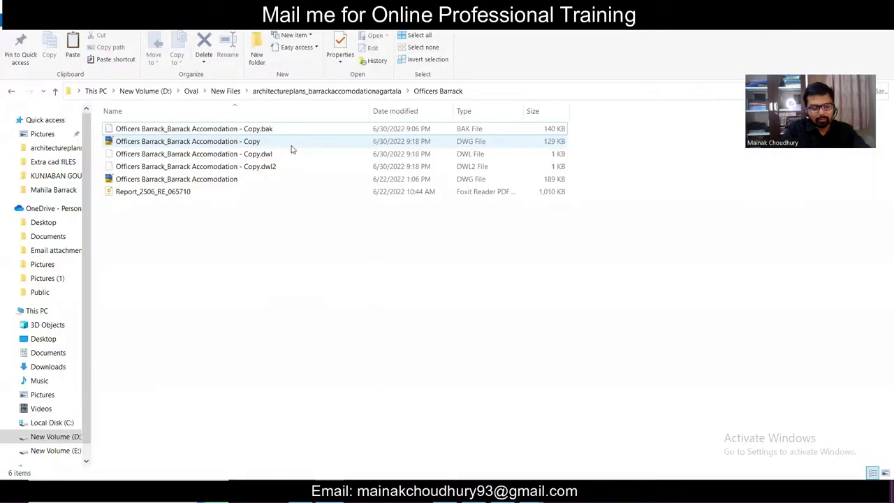
- In File Explorer, duplicate the Officers Barrack_Barrack Accomodation - Copy drawing within the Officers Barrack folder and rename the duplicate FF
{"action": "right_click", "coordinate": [299, 140]}
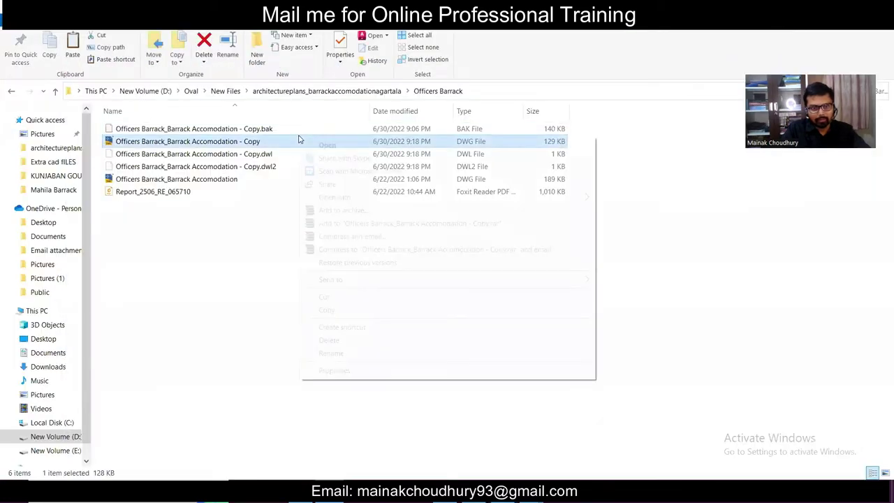
{"action": "left_click", "coordinate": [324, 309]}
{"action": "right_click", "coordinate": [319, 305]}
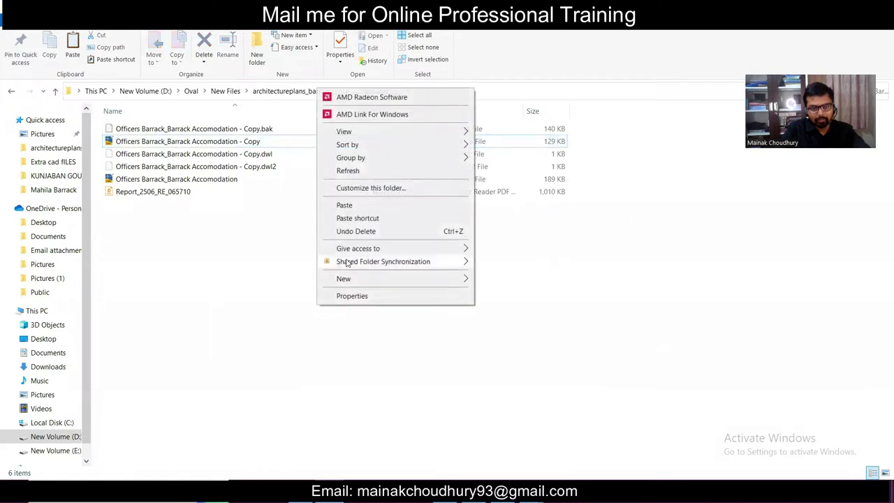
{"action": "left_click", "coordinate": [345, 204]}
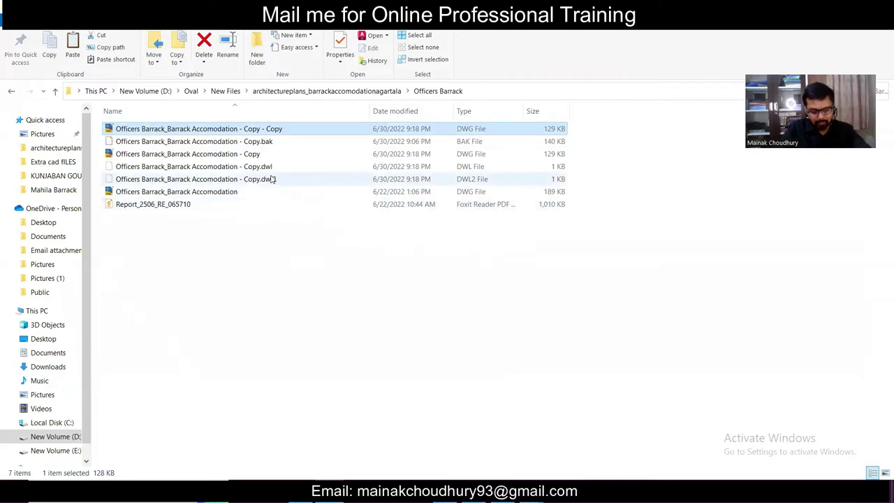
{"action": "key", "text": "F2"}
{"action": "type", "text": "FF"}
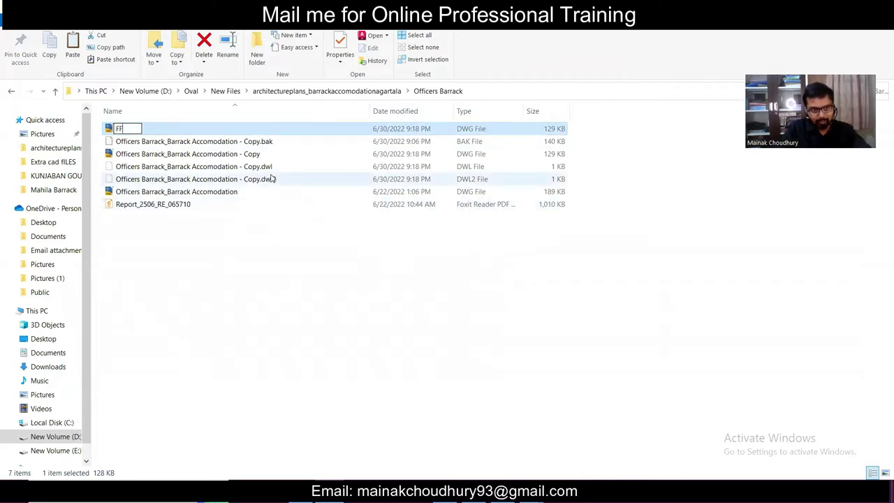
{"action": "left_click", "coordinate": [296, 256]}
{"action": "left_click", "coordinate": [297, 256]}
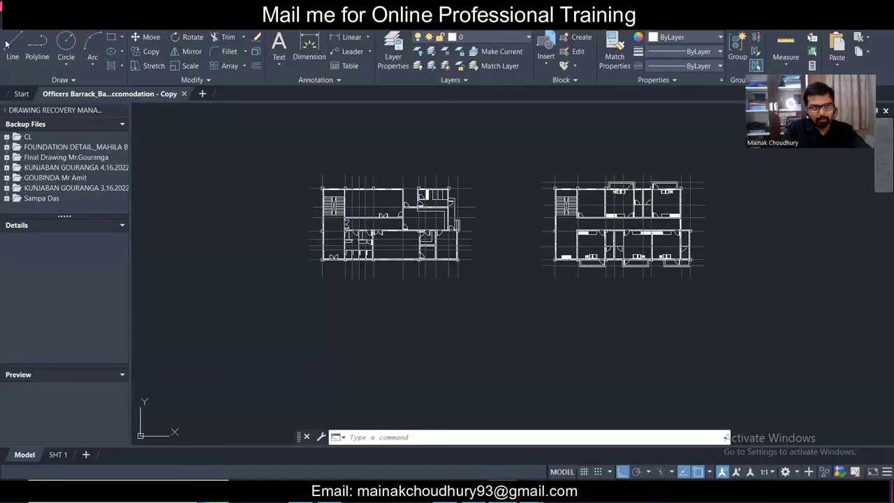
{"action": "left_click", "coordinate": [10, 15]}
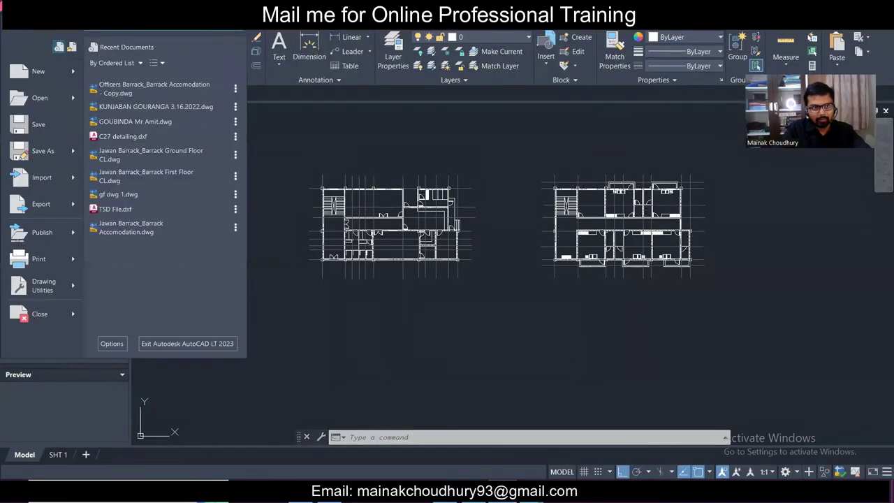
{"action": "left_click", "coordinate": [43, 151]}
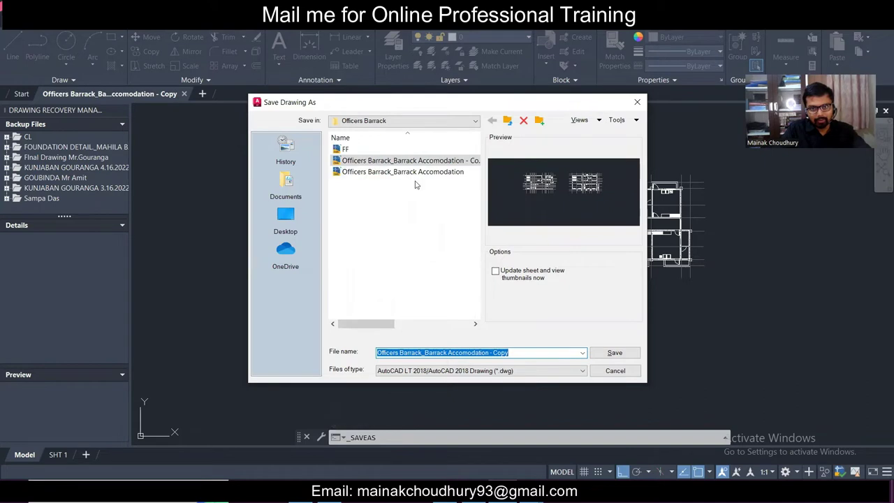
{"action": "left_click", "coordinate": [507, 122]}
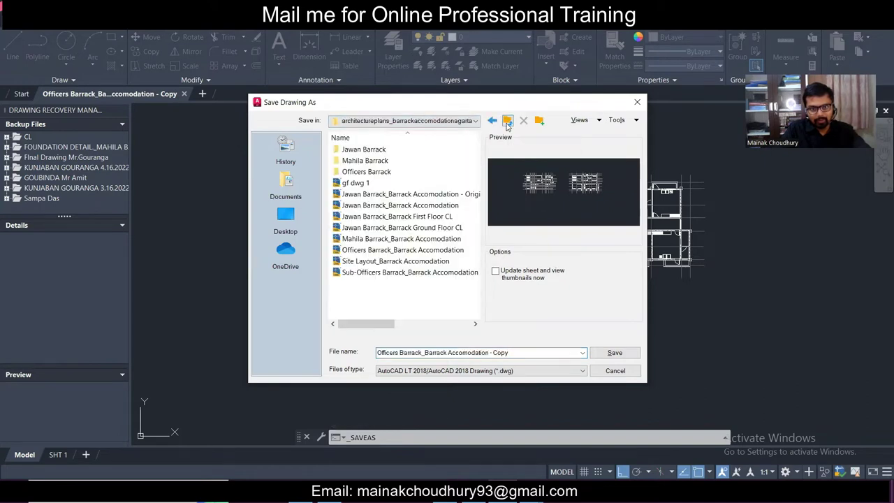
{"action": "double_click", "coordinate": [383, 171]}
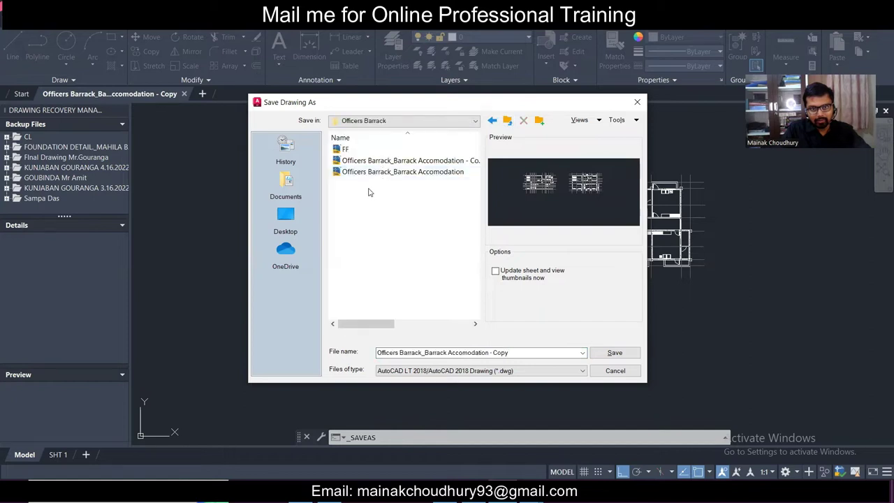
{"action": "scroll", "coordinate": [432, 247], "scroll_direction": "right", "scroll_amount": 5}
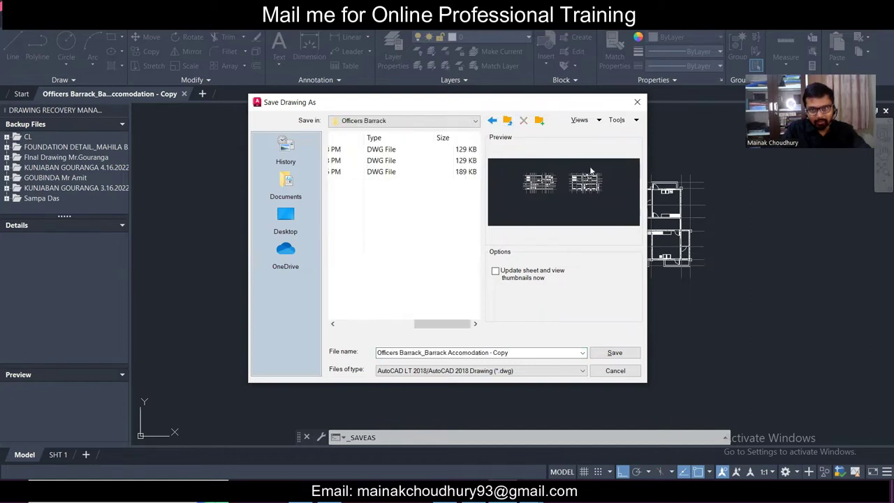
{"action": "scroll", "coordinate": [387, 251], "scroll_direction": "left", "scroll_amount": 5}
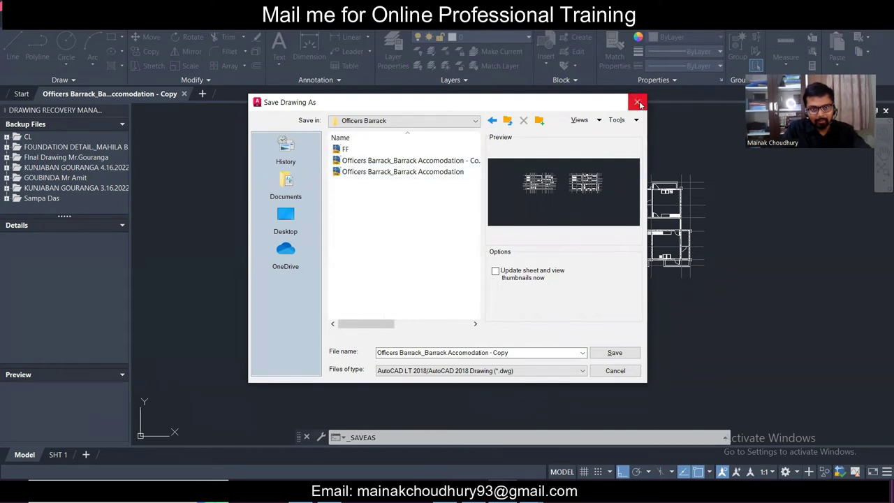
{"action": "left_click", "coordinate": [475, 323]}
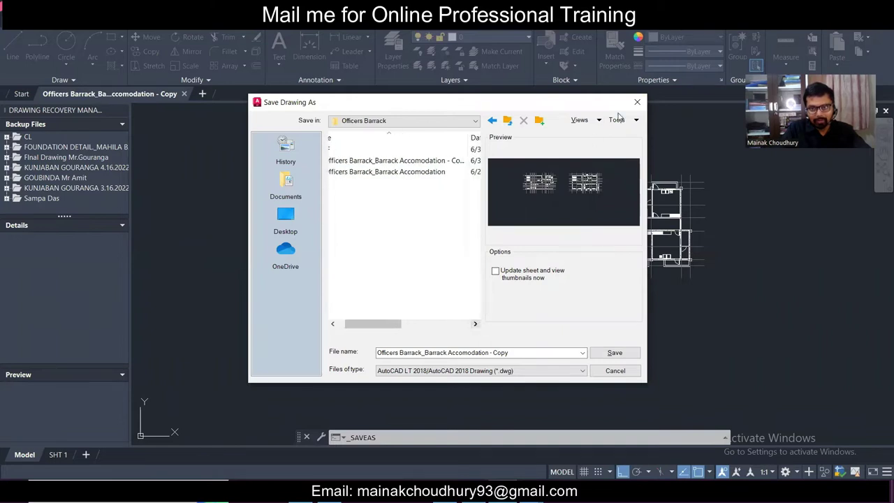
{"action": "left_click", "coordinate": [637, 102]}
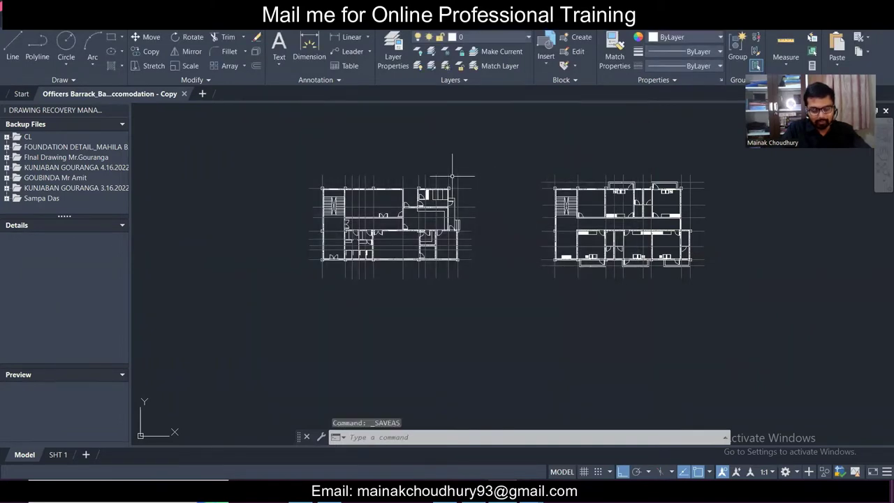
- Save and close the Officers Barrack_Barrack Accomodation - Copy drawing
{"action": "key", "text": "ctrl+s"}
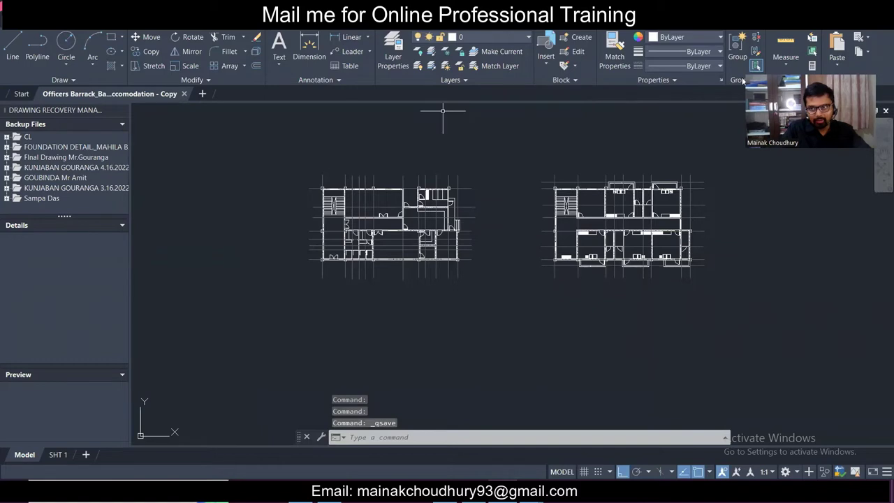
{"action": "left_click", "coordinate": [183, 94]}
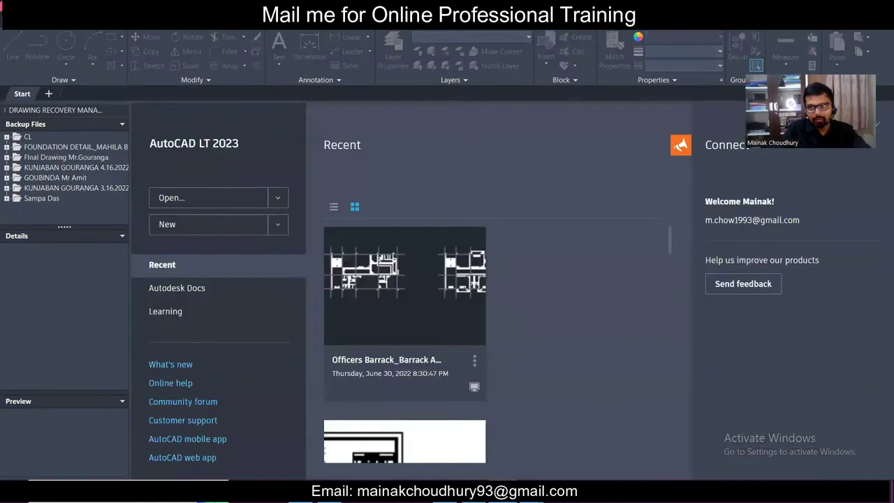
- In File Explorer, rename the Officers Barrack_Barrack Accomodation - Copy drawing file as GF
{"action": "key", "text": "super+Down"}
{"action": "left_click", "coordinate": [222, 154]}
{"action": "left_click", "coordinate": [222, 154]}
{"action": "type", "text": "GF"}
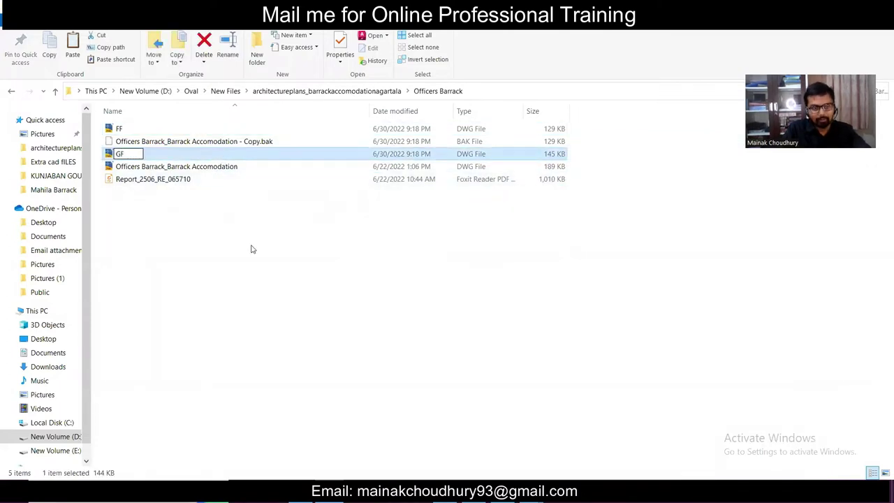
{"action": "key", "text": "Return"}
- Open the FF and GF drawings from the Officers Barrack folder in AutoCAD LT
{"action": "left_click", "coordinate": [224, 134]}
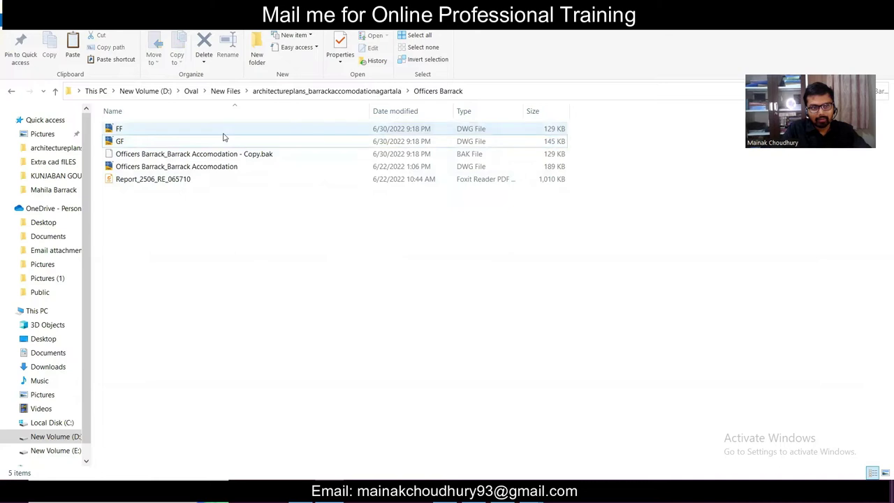
{"action": "double_click", "coordinate": [223, 136]}
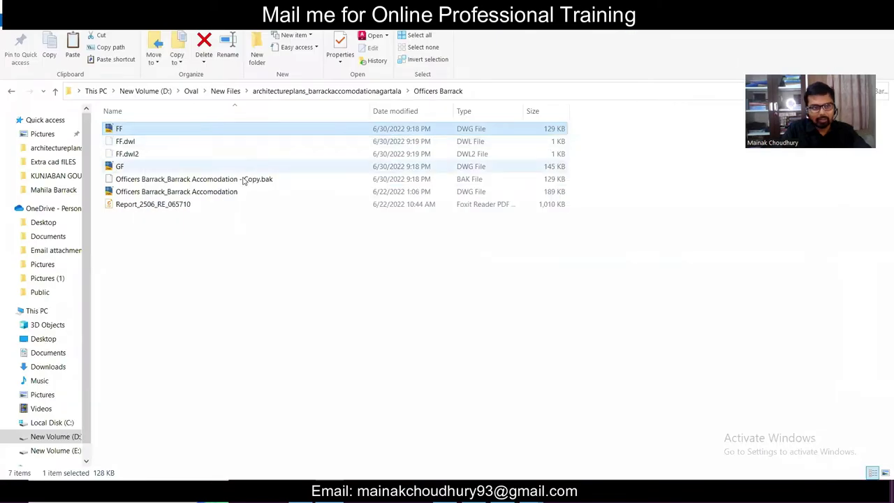
{"action": "double_click", "coordinate": [248, 168]}
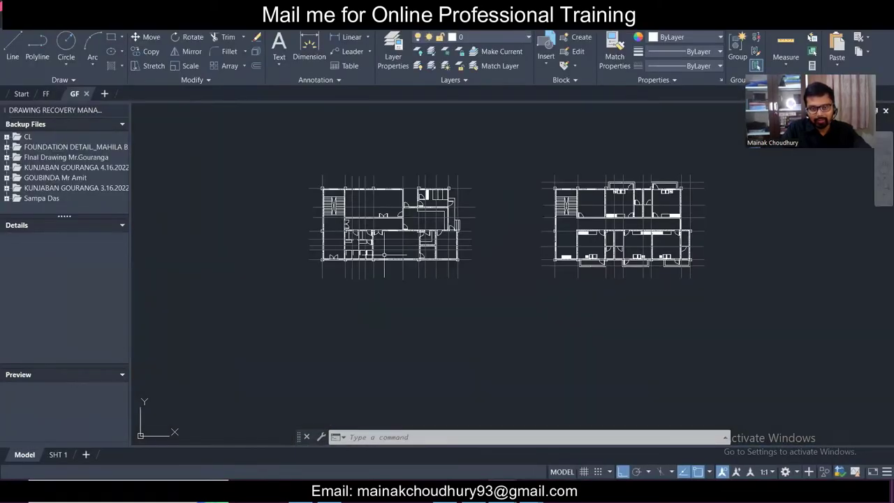
- Erase the whole right-hand floor plan with its centre lines from the GF drawing and save the drawing
{"action": "left_click", "coordinate": [522, 155]}
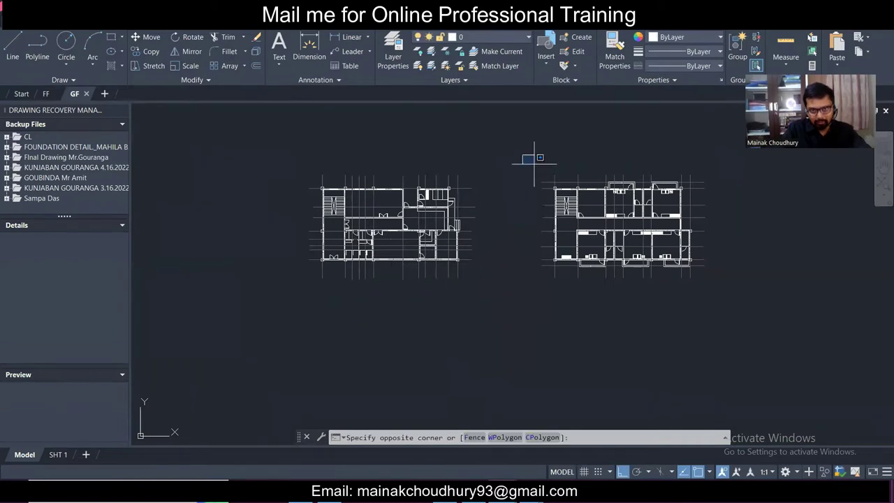
{"action": "left_click", "coordinate": [753, 297]}
{"action": "key", "text": "Delete"}
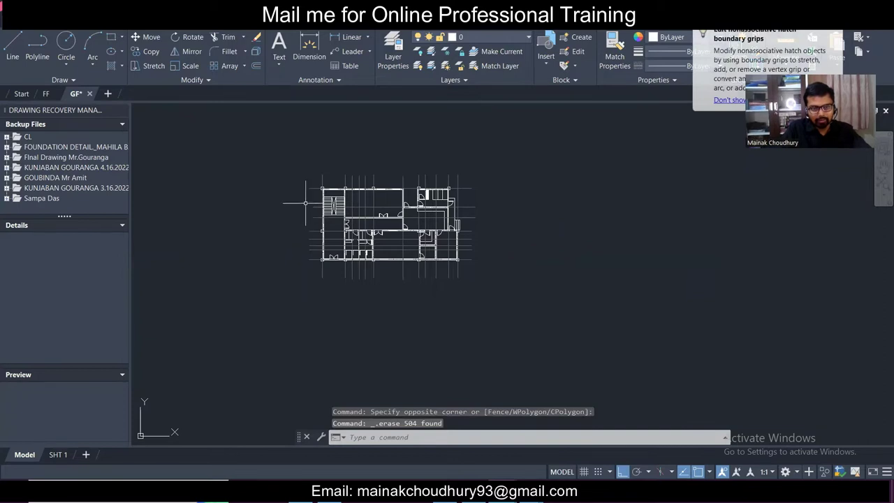
{"action": "scroll", "coordinate": [382, 213], "scroll_direction": "up", "scroll_amount": 3}
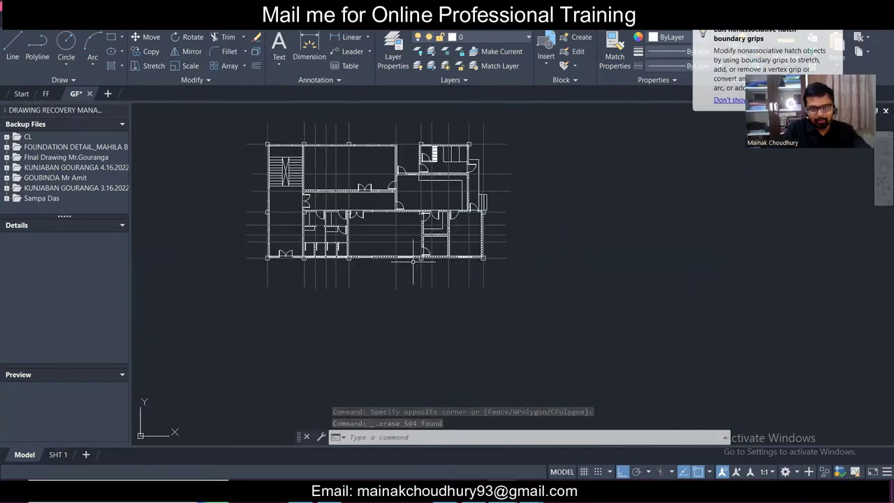
{"action": "scroll", "coordinate": [382, 213], "scroll_direction": "down", "scroll_amount": 3}
{"action": "scroll", "coordinate": [383, 224], "scroll_direction": "up", "scroll_amount": 3}
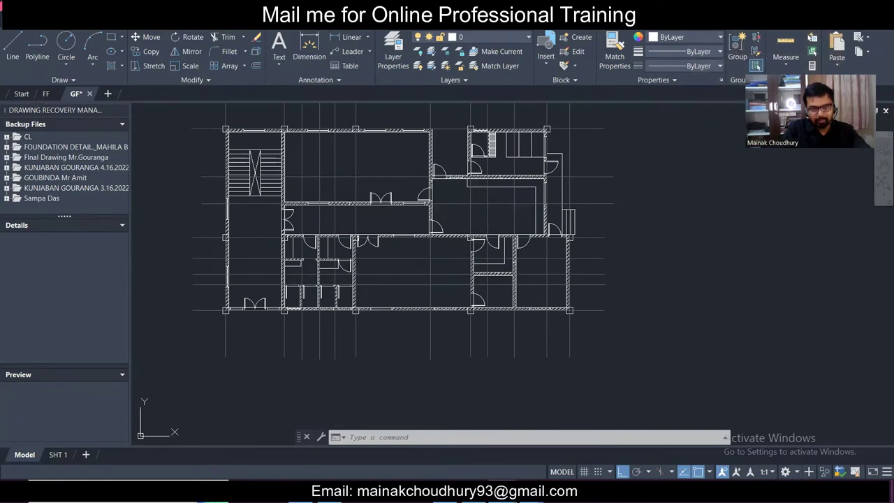
{"action": "key", "text": "ctrl+s"}
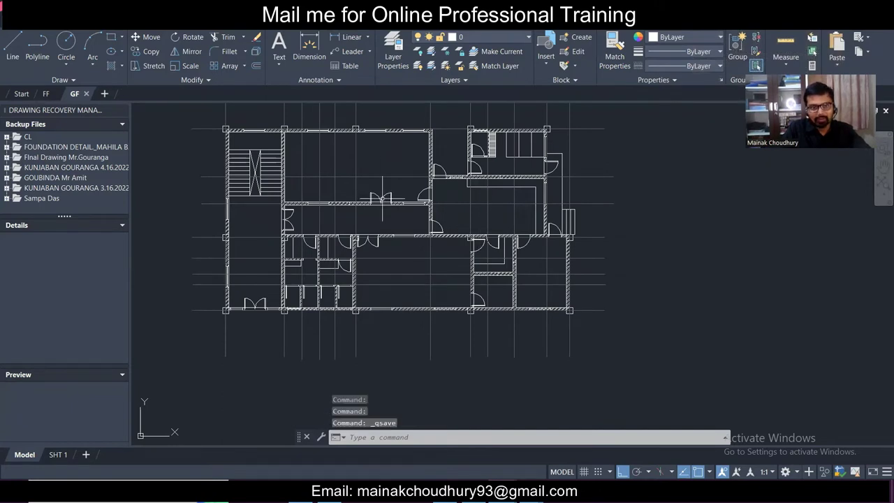
{"action": "scroll", "coordinate": [382, 199], "scroll_direction": "down", "scroll_amount": 2}
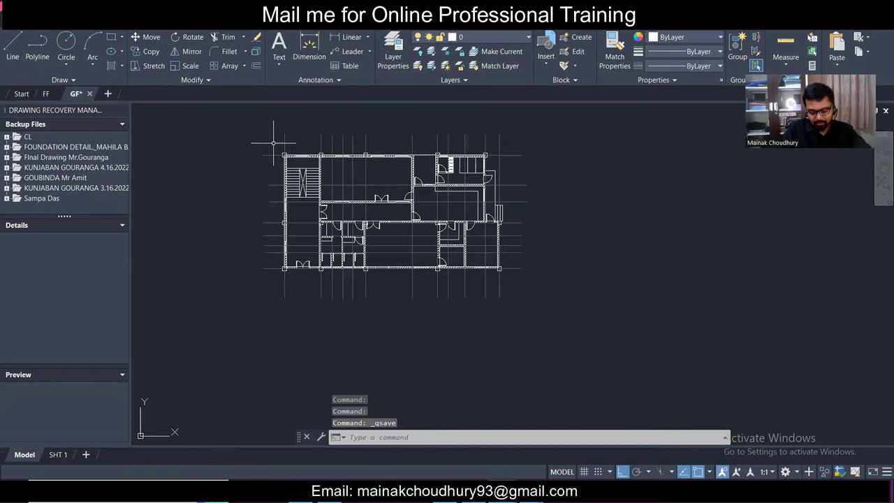
{"action": "type", "text": "dx"}
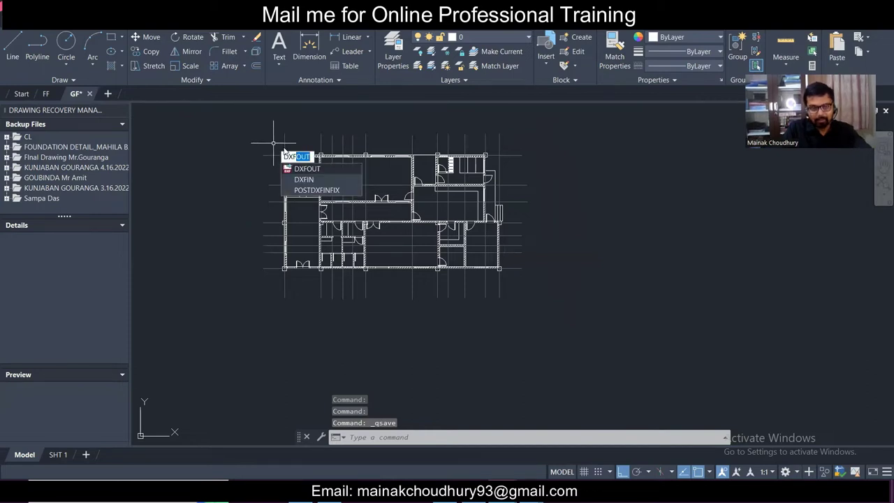
{"action": "key", "text": "Return"}
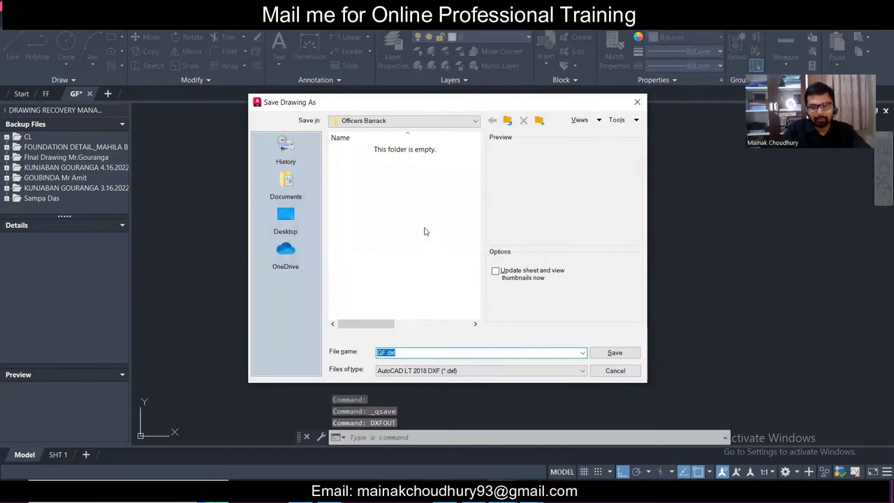
{"action": "mouse_move", "coordinate": [375, 323]}
{"action": "left_mouse_down"}
{"action": "mouse_move", "coordinate": [331, 324]}
{"action": "mouse_move", "coordinate": [377, 314]}
{"action": "left_mouse_up"}
{"action": "scroll", "coordinate": [372, 240], "scroll_direction": "right", "scroll_amount": 1}
{"action": "scroll", "coordinate": [373, 240], "scroll_direction": "left", "scroll_amount": 1}
{"action": "scroll", "coordinate": [372, 240], "scroll_direction": "right", "scroll_amount": 2}
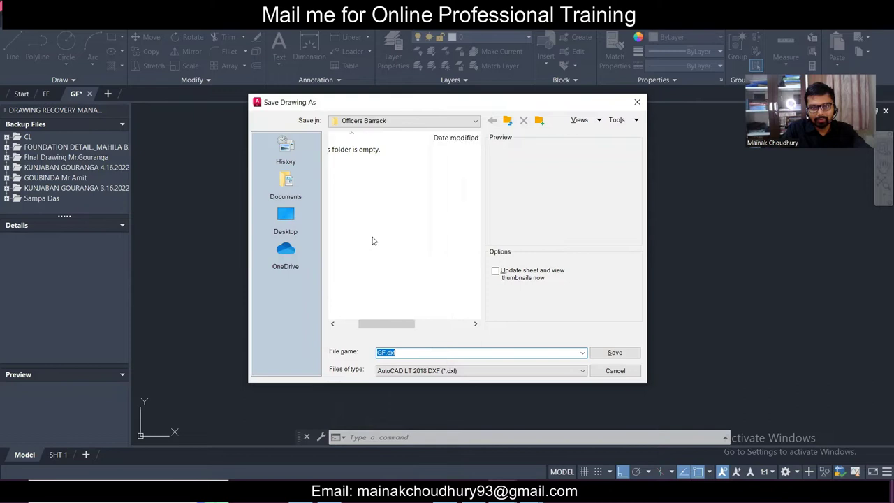
{"action": "scroll", "coordinate": [372, 240], "scroll_direction": "left", "scroll_amount": 3}
{"action": "scroll", "coordinate": [372, 241], "scroll_direction": "right", "scroll_amount": 3}
{"action": "left_click", "coordinate": [496, 274]}
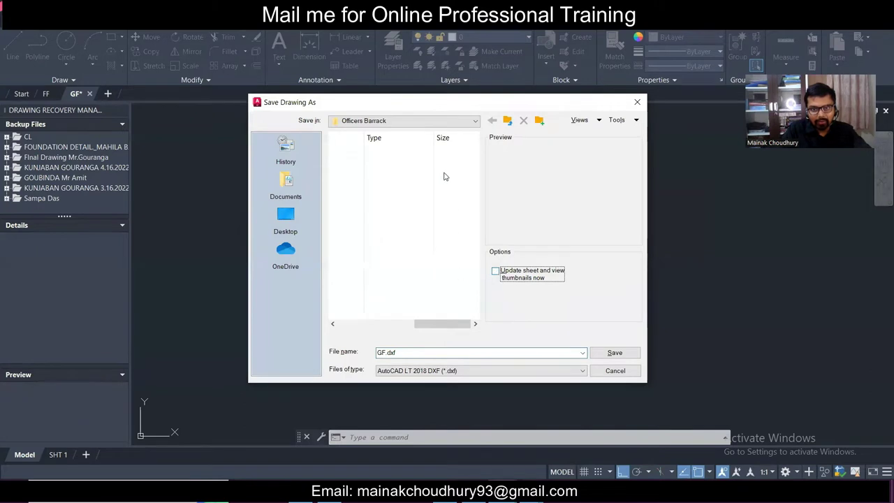
{"action": "left_click", "coordinate": [422, 122]}
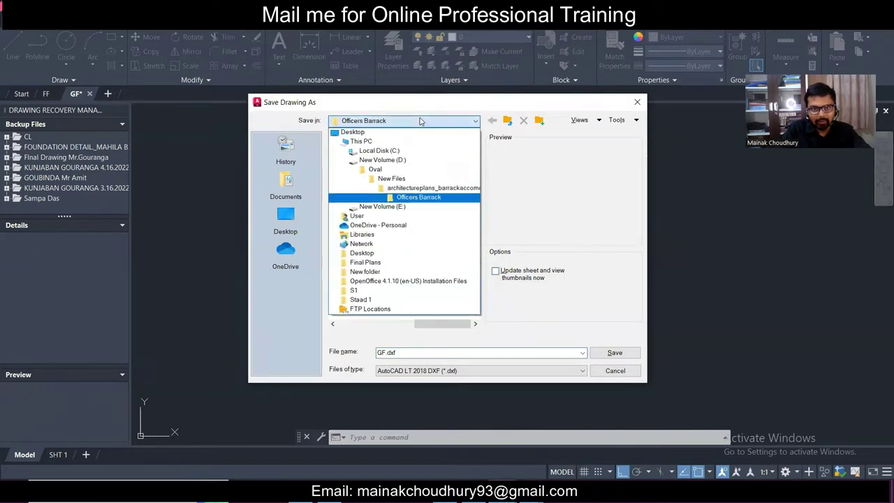
{"action": "left_click", "coordinate": [419, 196]}
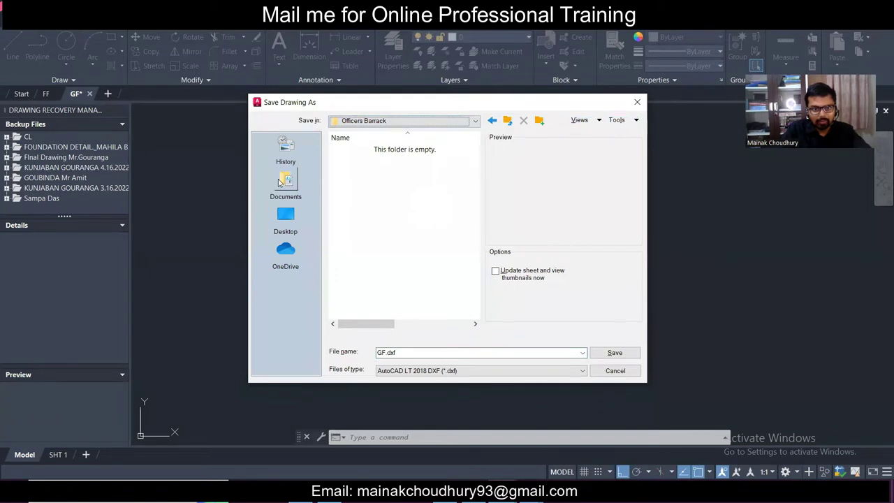
{"action": "left_click", "coordinate": [289, 217]}
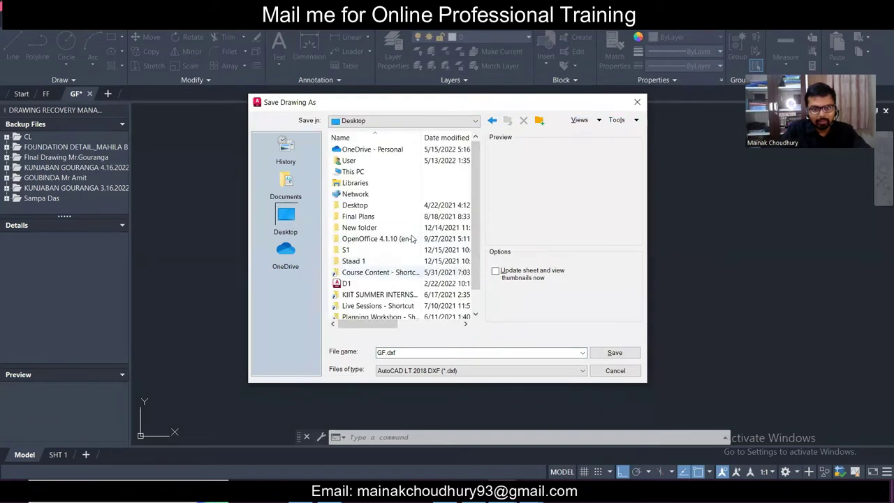
{"action": "left_click", "coordinate": [431, 218]}
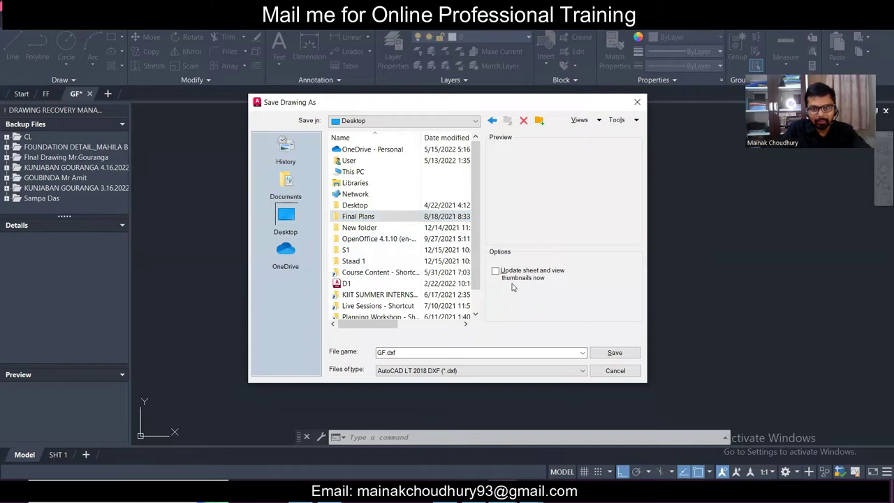
{"action": "scroll", "coordinate": [427, 234], "scroll_direction": "down", "scroll_amount": 1}
{"action": "scroll", "coordinate": [420, 209], "scroll_direction": "up", "scroll_amount": 1}
{"action": "scroll", "coordinate": [422, 209], "scroll_direction": "down", "scroll_amount": 1}
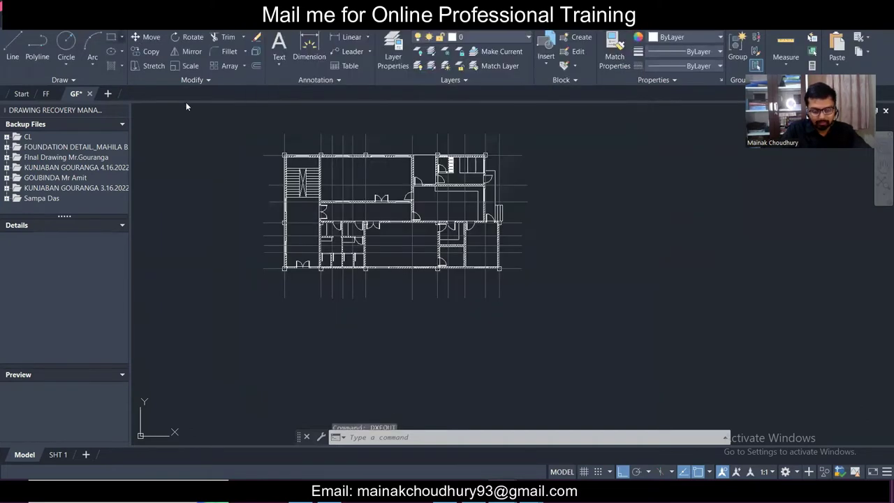
- Export the GF drawing to the Officers Barrack folder as GF.dxf in AutoCAD 2000/LT2000 DXF format and close the drawing
{"action": "type", "text": "dx"}
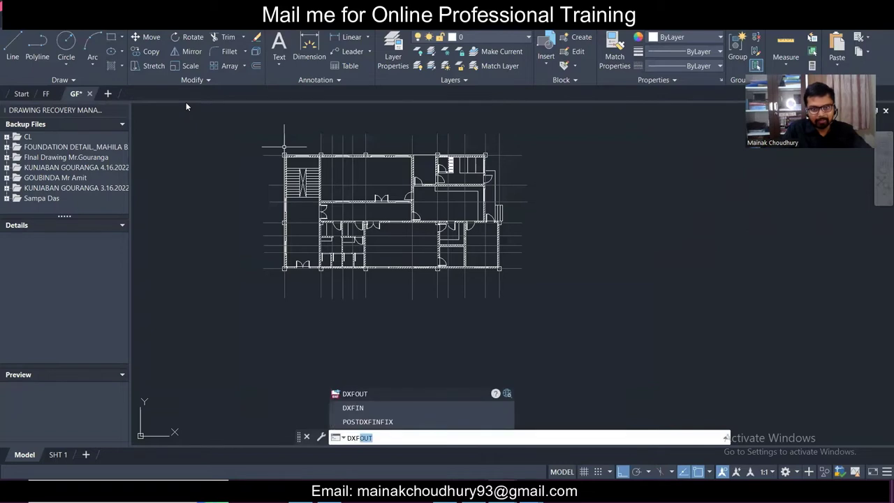
{"action": "type", "text": "fout"}
{"action": "key", "text": "Return"}
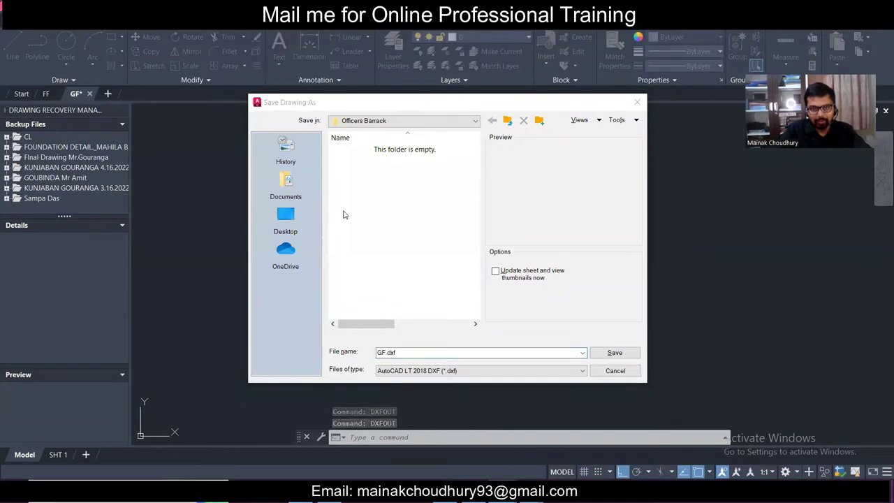
{"action": "left_click", "coordinate": [414, 347]}
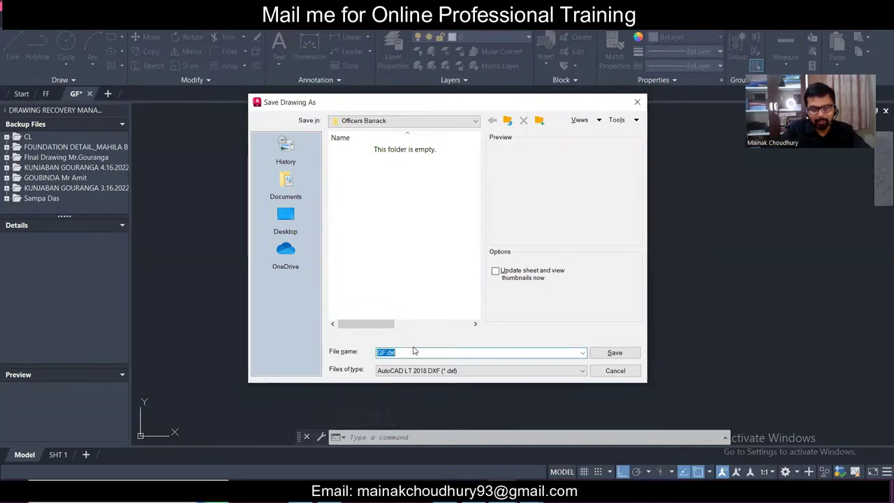
{"action": "left_click", "coordinate": [555, 371]}
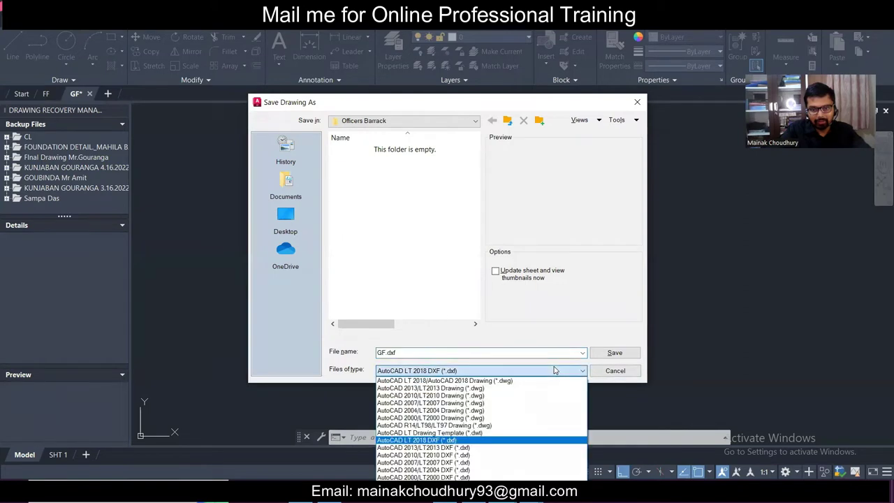
{"action": "left_click", "coordinate": [536, 474]}
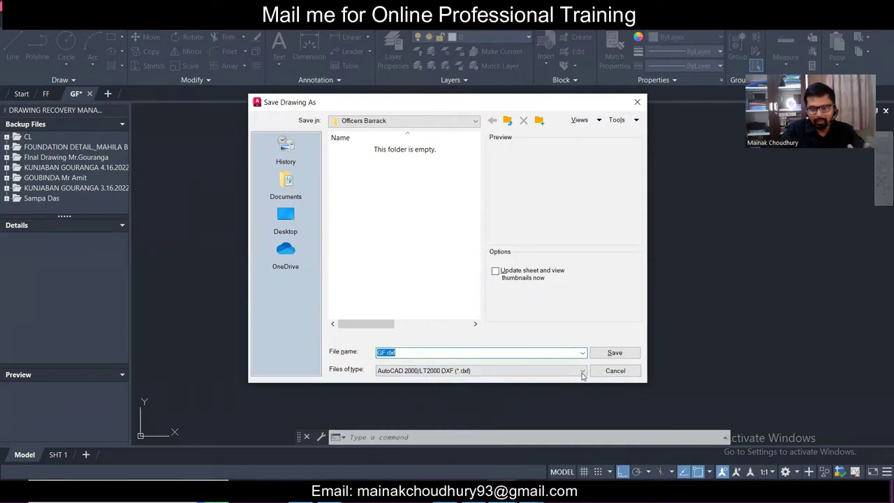
{"action": "left_click", "coordinate": [613, 352]}
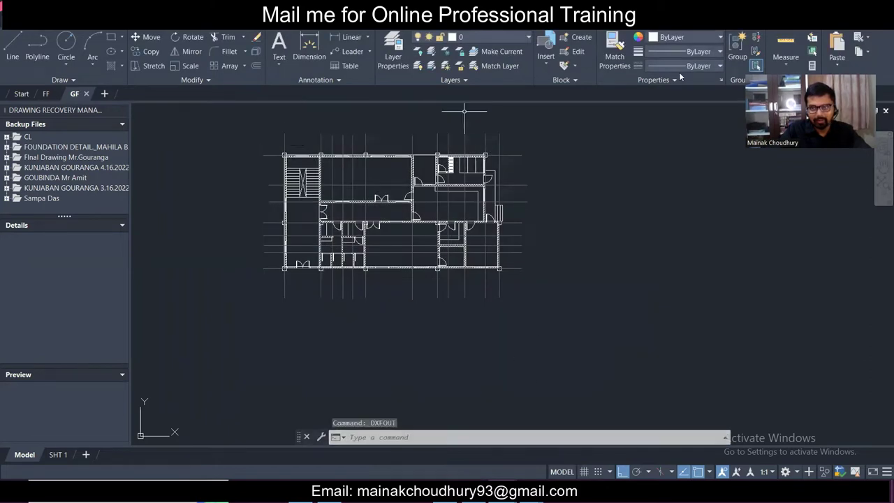
{"action": "left_click", "coordinate": [86, 93]}
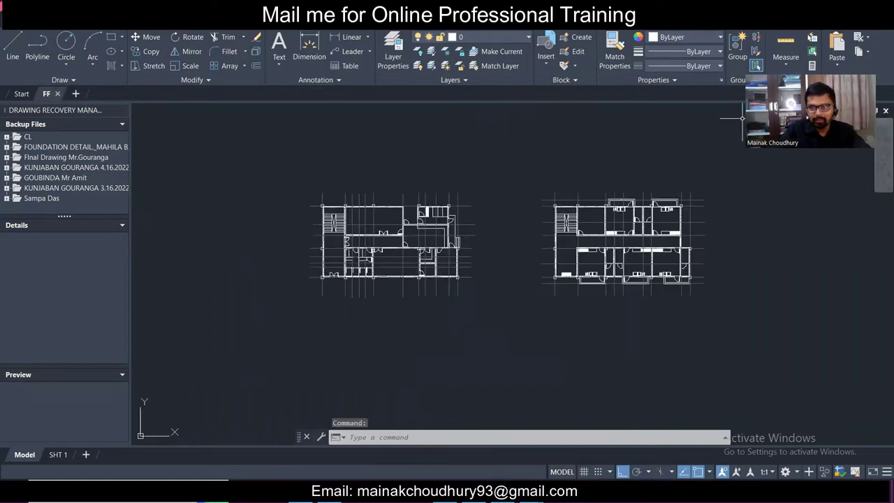
- Switch from AutoCAD LT to Tekla Structural Designer and create a new model
{"action": "left_click", "coordinate": [857, 6]}
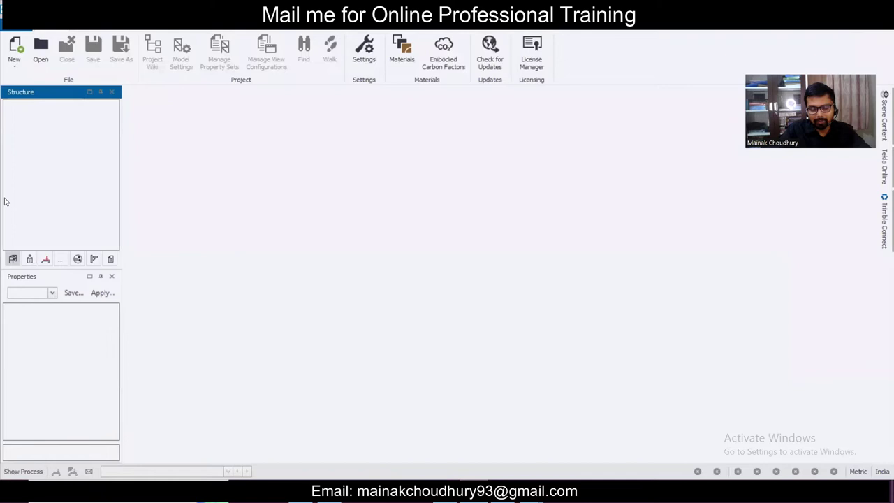
{"action": "left_click", "coordinate": [18, 48]}
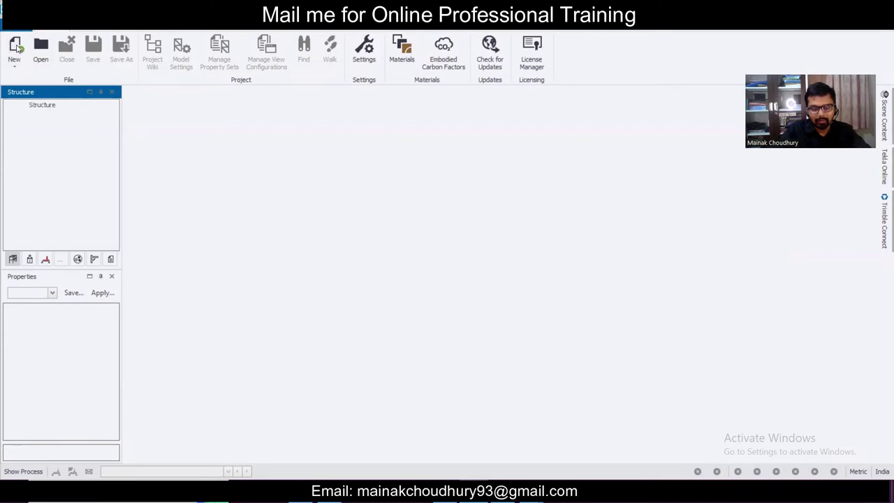
{"action": "left_click", "coordinate": [13, 56]}
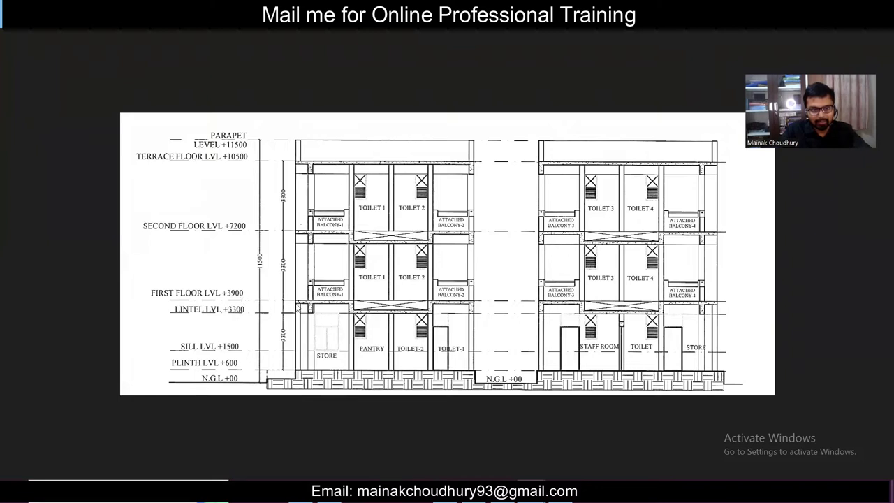
- Examine the floor, plinth and parapet levels and the storey heights in the building section image
{"action": "scroll", "coordinate": [300, 311], "scroll_direction": "up", "scroll_amount": 2}
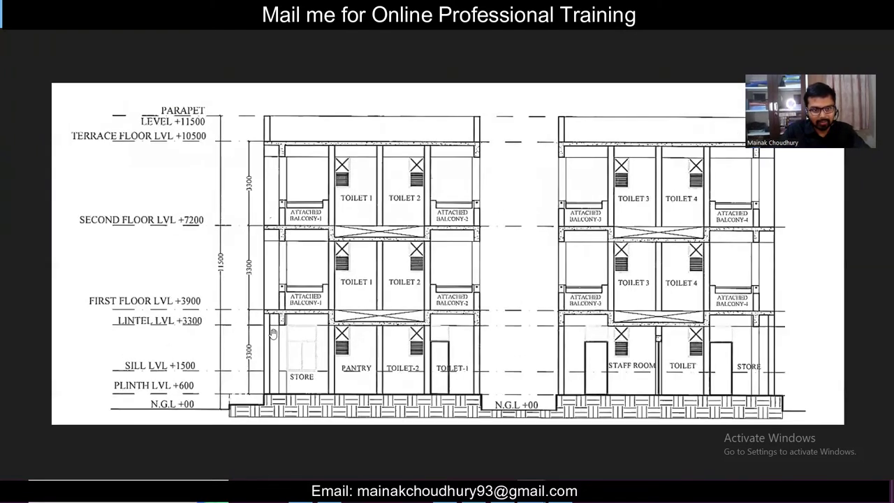
{"action": "scroll", "coordinate": [272, 333], "scroll_direction": "up", "scroll_amount": 2}
{"action": "scroll", "coordinate": [272, 333], "scroll_direction": "down", "scroll_amount": 2}
{"action": "scroll", "coordinate": [272, 333], "scroll_direction": "up", "scroll_amount": 2}
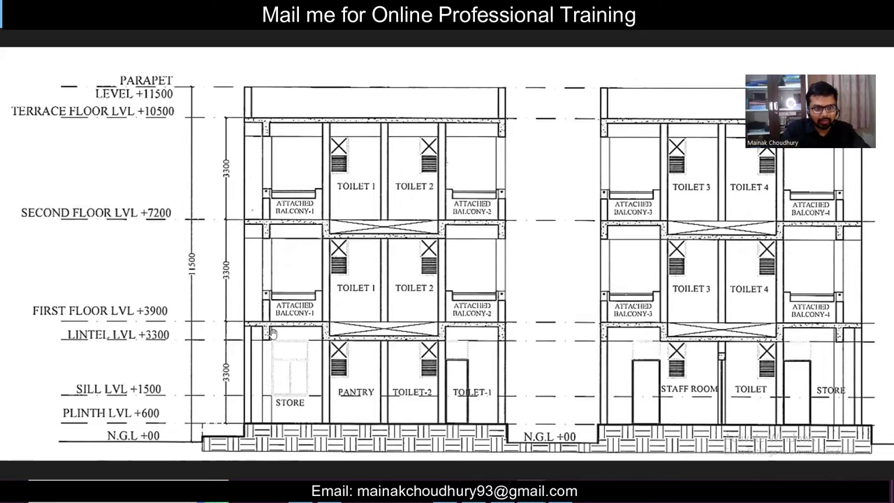
{"action": "scroll", "coordinate": [271, 332], "scroll_direction": "down", "scroll_amount": 1}
{"action": "scroll", "coordinate": [255, 381], "scroll_direction": "down", "scroll_amount": 1}
{"action": "scroll", "coordinate": [262, 387], "scroll_direction": "up", "scroll_amount": 1}
{"action": "scroll", "coordinate": [263, 387], "scroll_direction": "down", "scroll_amount": 1}
{"action": "scroll", "coordinate": [263, 387], "scroll_direction": "down", "scroll_amount": 1}
{"action": "scroll", "coordinate": [259, 384], "scroll_direction": "up", "scroll_amount": 2}
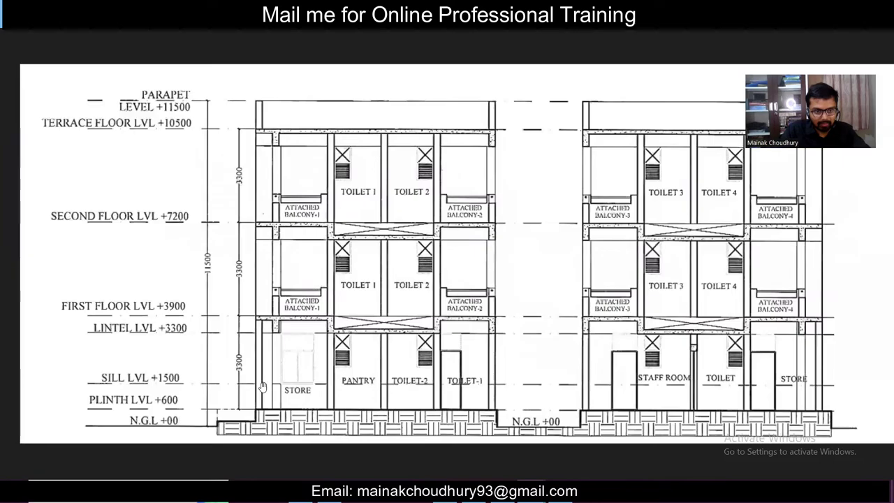
{"action": "scroll", "coordinate": [257, 383], "scroll_direction": "down", "scroll_amount": 1}
{"action": "scroll", "coordinate": [260, 368], "scroll_direction": "down", "scroll_amount": 1}
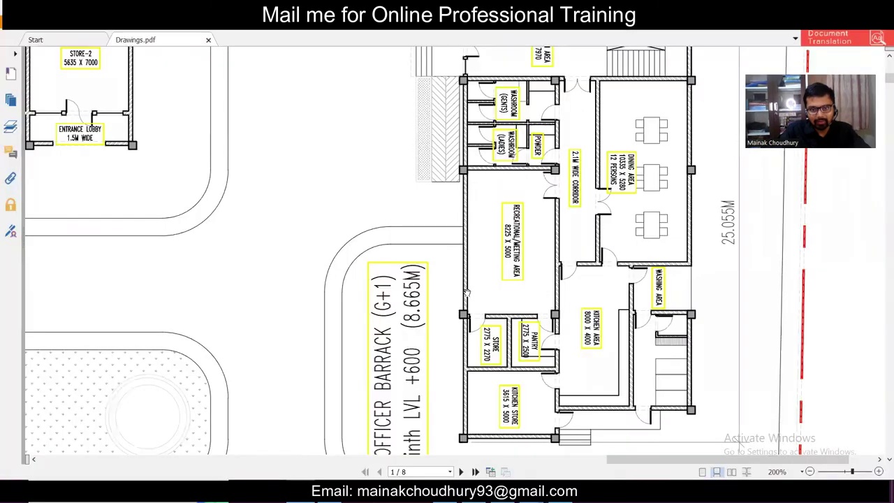
- Examine the officer barrack's plinth level and the road level on the site layout in Drawings.pdf
{"action": "scroll", "coordinate": [495, 288], "scroll_direction": "down", "scroll_amount": 3}
{"action": "scroll", "coordinate": [568, 341], "scroll_direction": "down", "scroll_amount": 3}
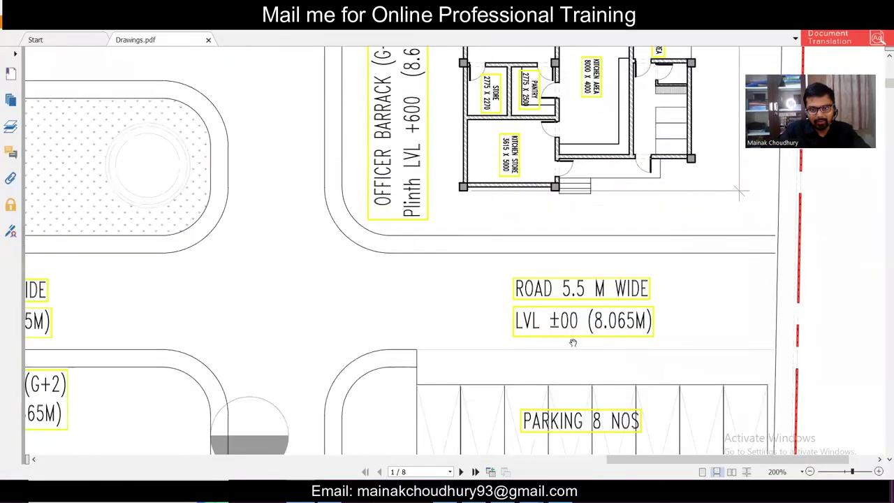
{"action": "scroll", "coordinate": [570, 342], "scroll_direction": "up", "scroll_amount": 4}
{"action": "scroll", "coordinate": [580, 291], "scroll_direction": "up", "scroll_amount": 2}
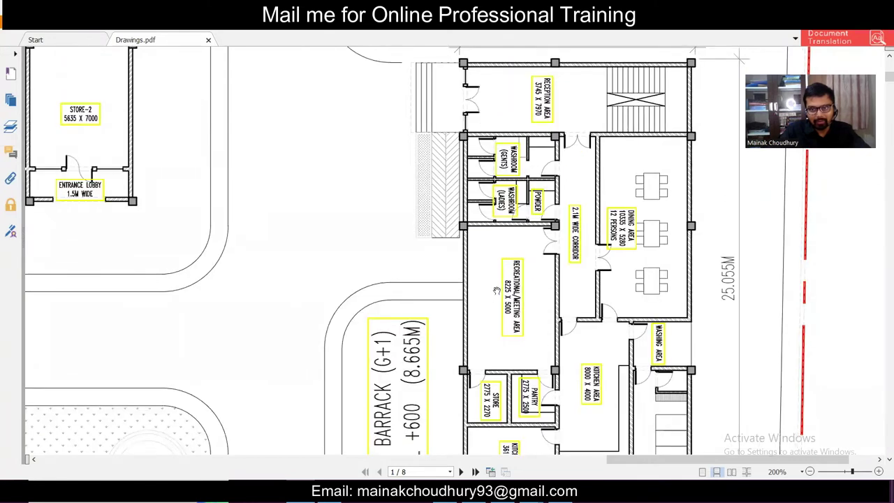
{"action": "scroll", "coordinate": [496, 290], "scroll_direction": "down", "scroll_amount": 1}
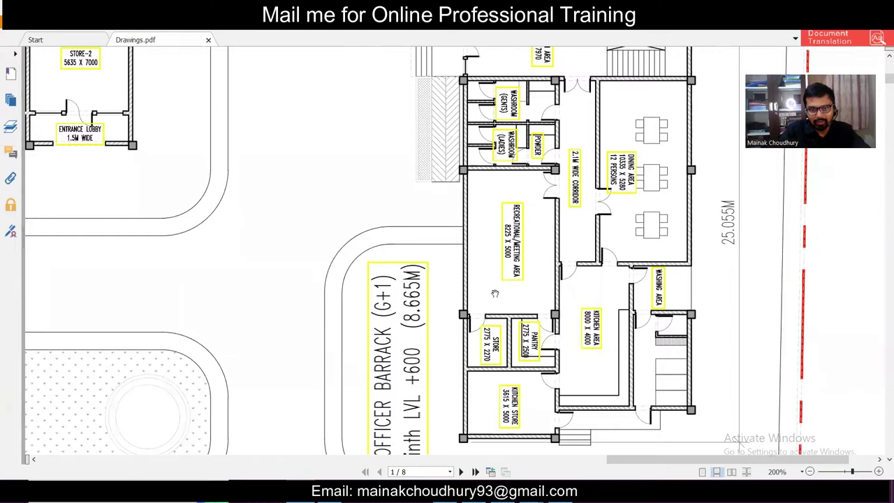
{"action": "scroll", "coordinate": [496, 290], "scroll_direction": "down", "scroll_amount": 2}
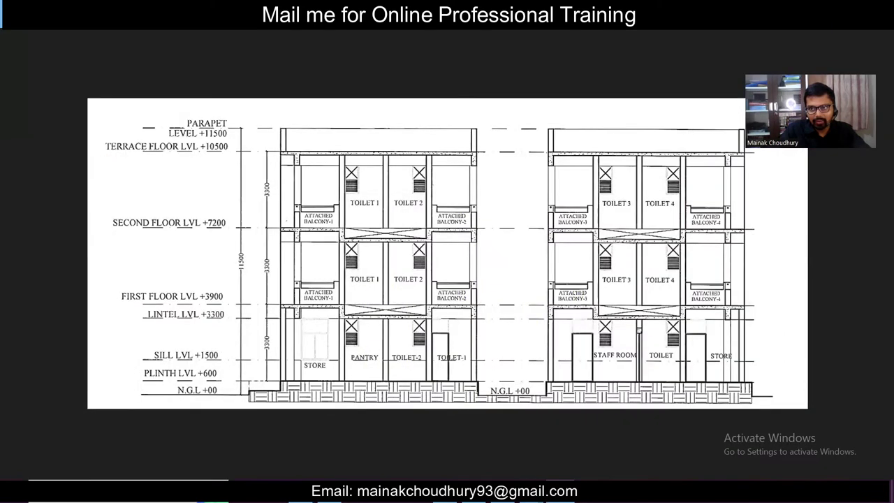
- Close the section image view, return to the new Tekla Structural Designer model and open its file commands
{"action": "key", "text": "super+Down"}
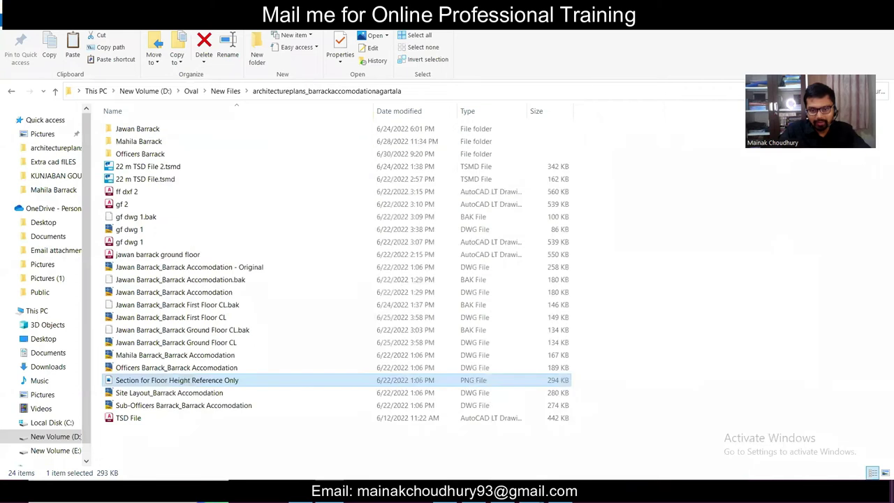
{"action": "left_click", "coordinate": [473, 489]}
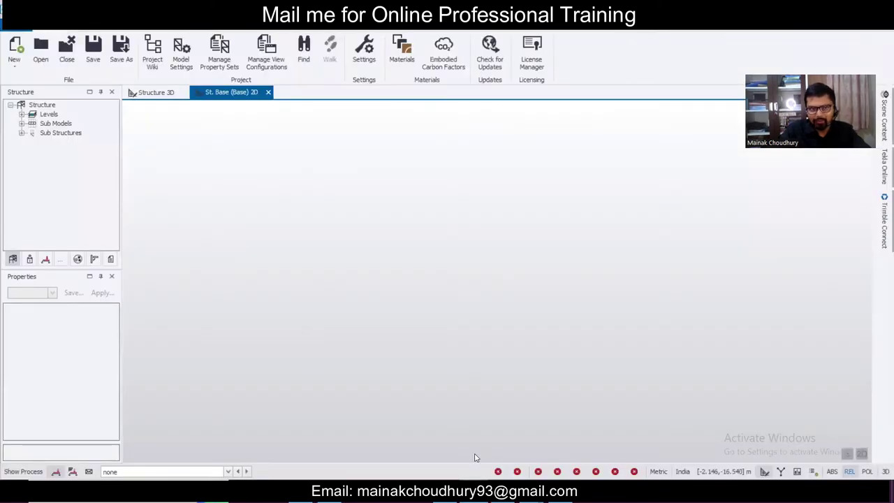
{"action": "left_click", "coordinate": [17, 26]}
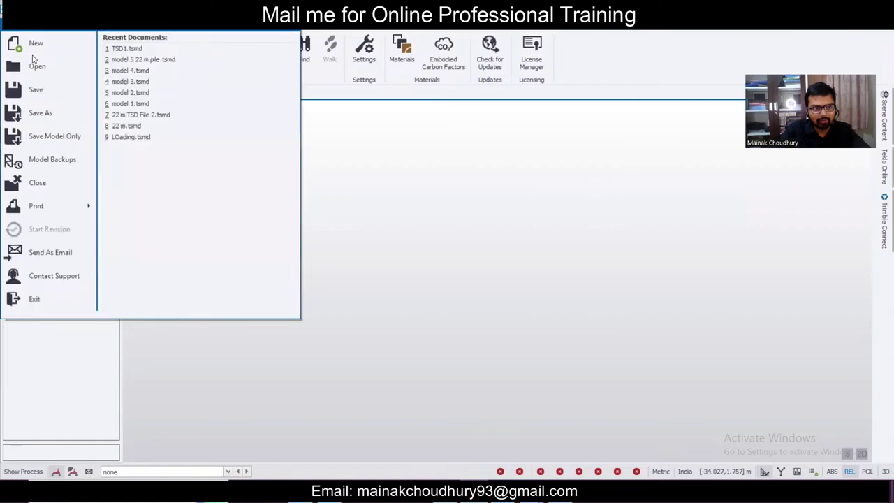
- Save a copy of the model as TSD1 in the Officers Barrack folder
{"action": "left_click", "coordinate": [60, 112]}
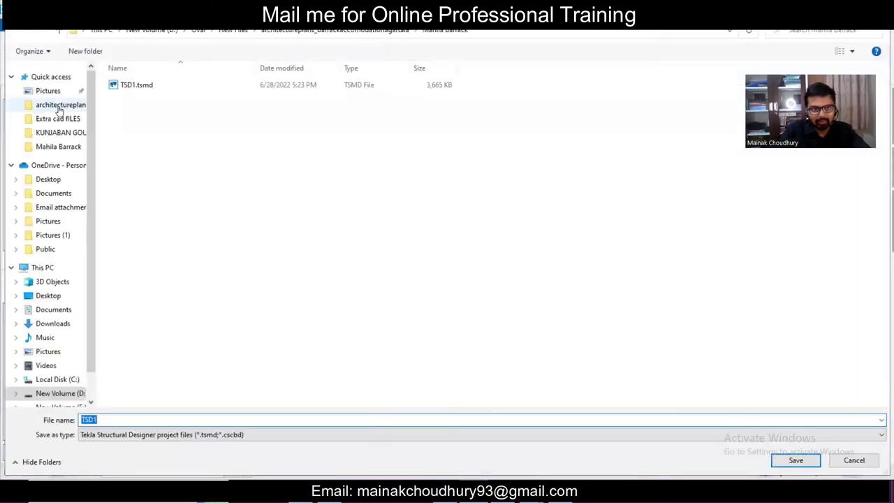
{"action": "left_click", "coordinate": [264, 33]}
{"action": "double_click", "coordinate": [206, 109]}
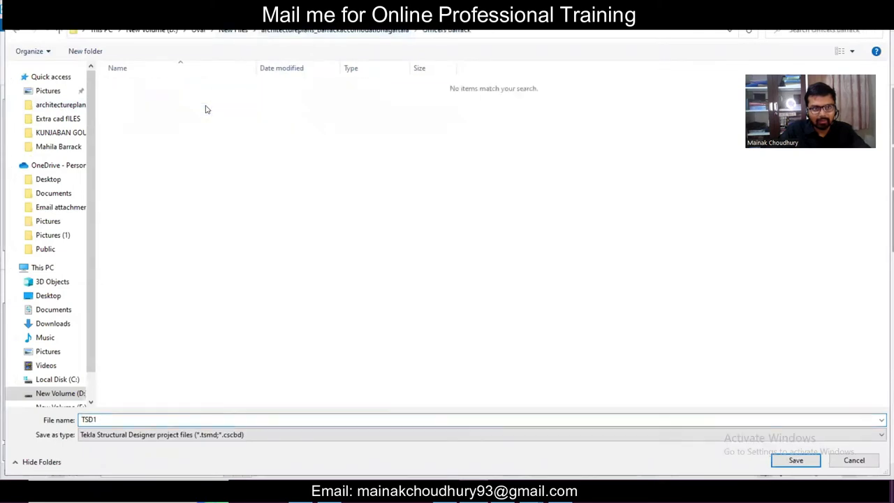
{"action": "left_click", "coordinate": [795, 461]}
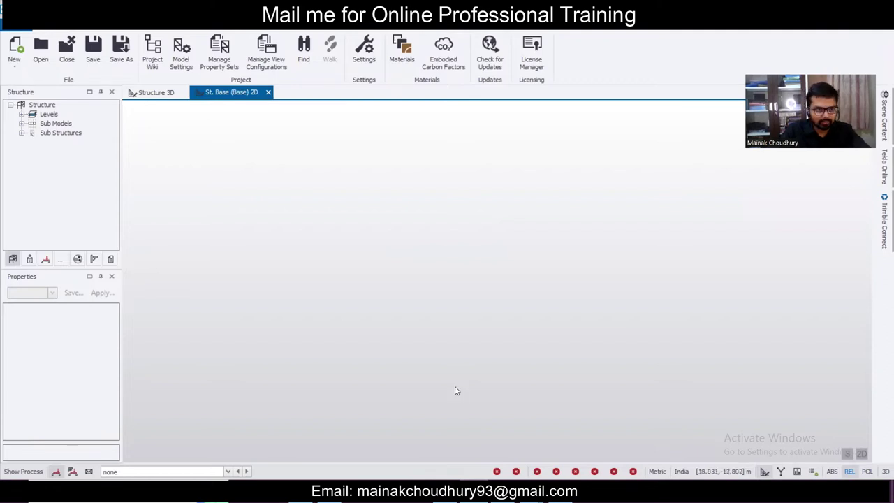
- Insert a construction level below Base and set its level to -2 m
{"action": "left_click", "coordinate": [157, 32]}
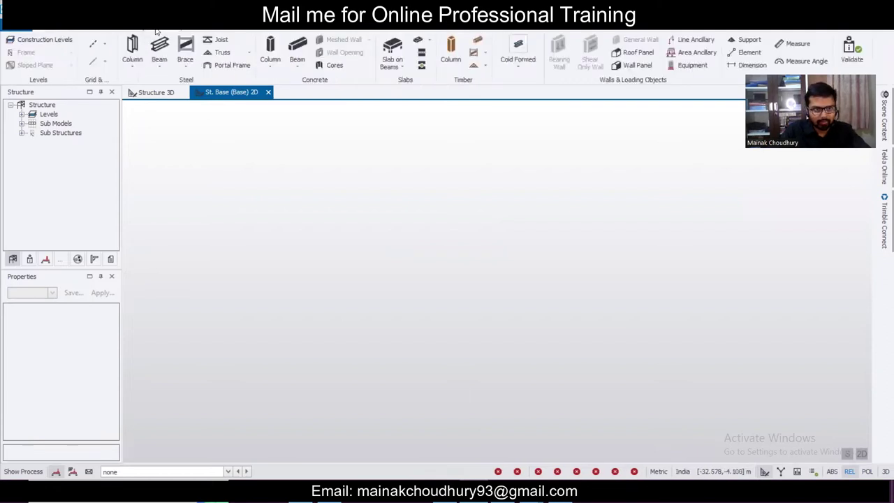
{"action": "left_click", "coordinate": [60, 42]}
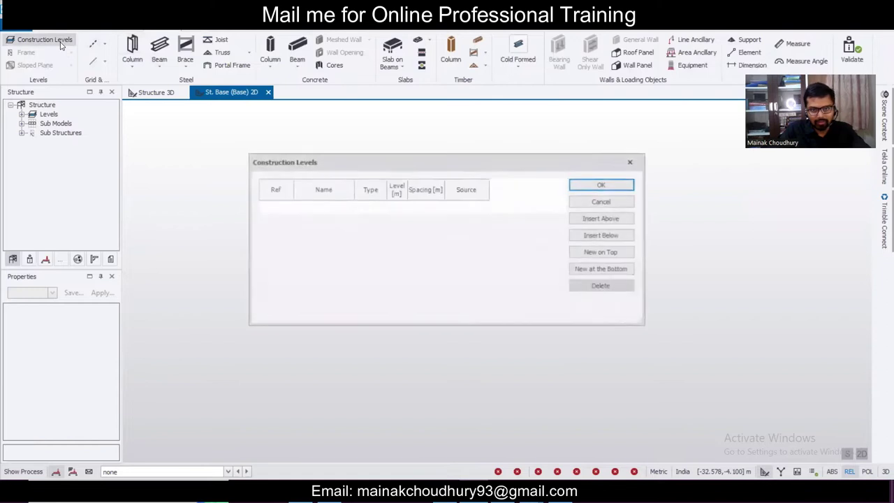
{"action": "left_click", "coordinate": [601, 235]}
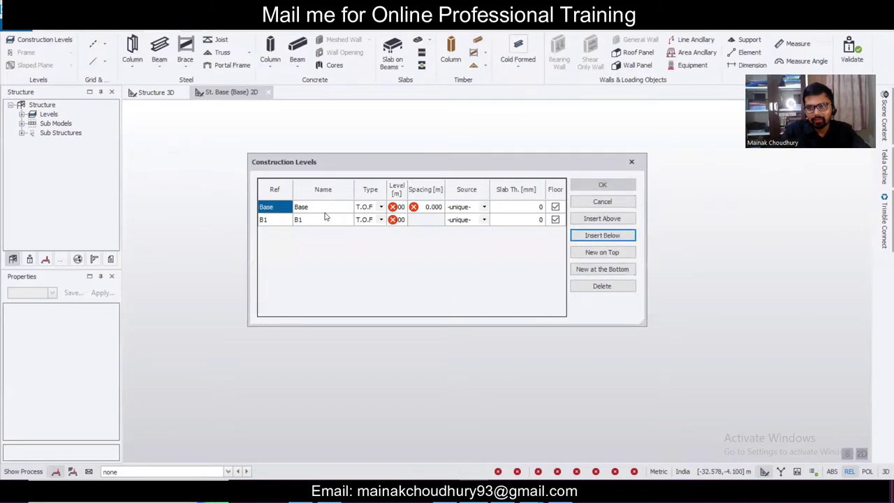
{"action": "left_click", "coordinate": [396, 220]}
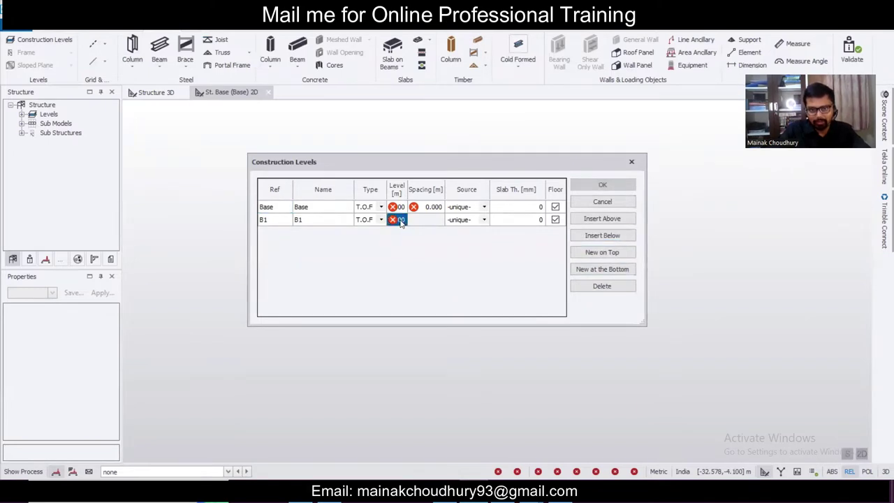
{"action": "type", "text": "-2"}
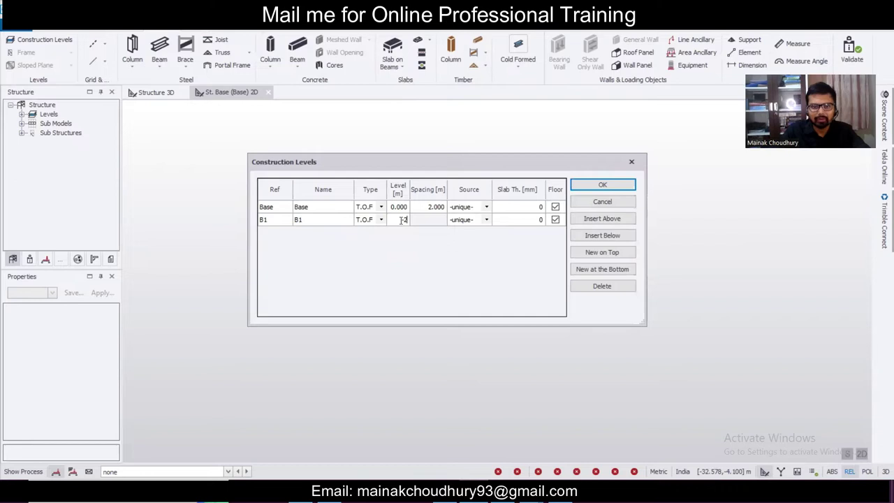
- Insert a construction level above Base with type S.S.L, 3.3 m spacing and 175 mm slab thickness
{"action": "left_click", "coordinate": [325, 212]}
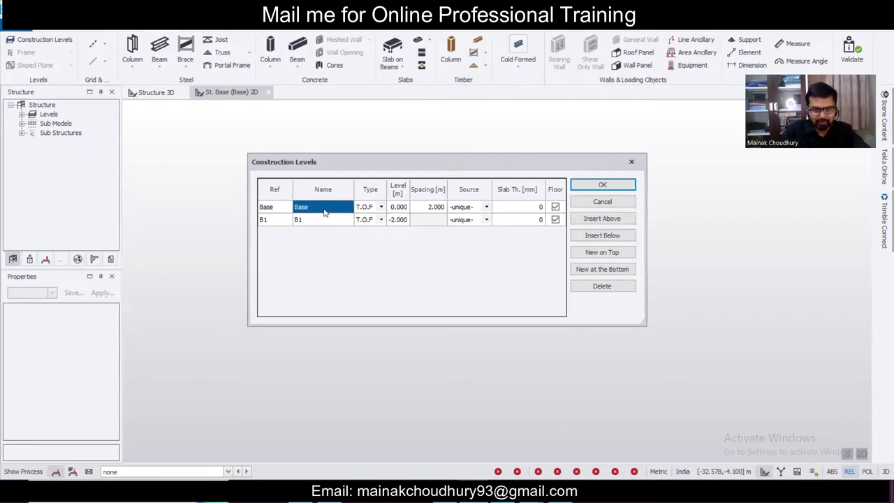
{"action": "left_click", "coordinate": [610, 220]}
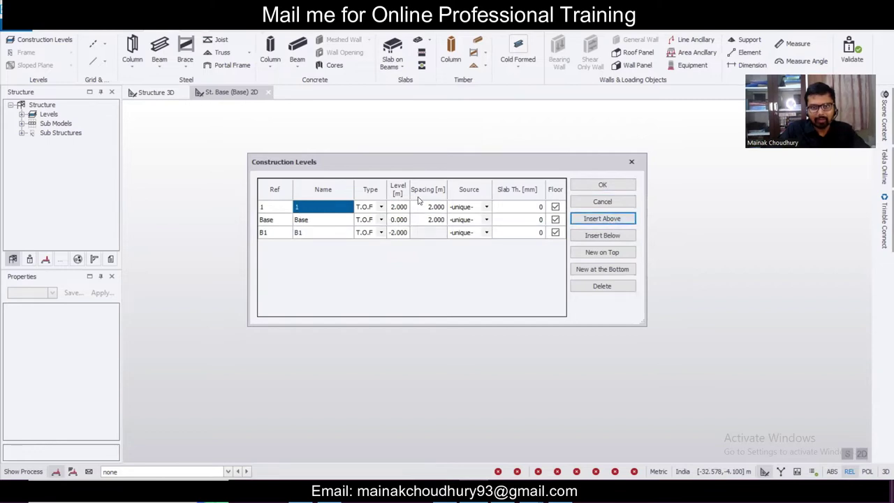
{"action": "left_click", "coordinate": [381, 208]}
{"action": "left_click", "coordinate": [368, 225]}
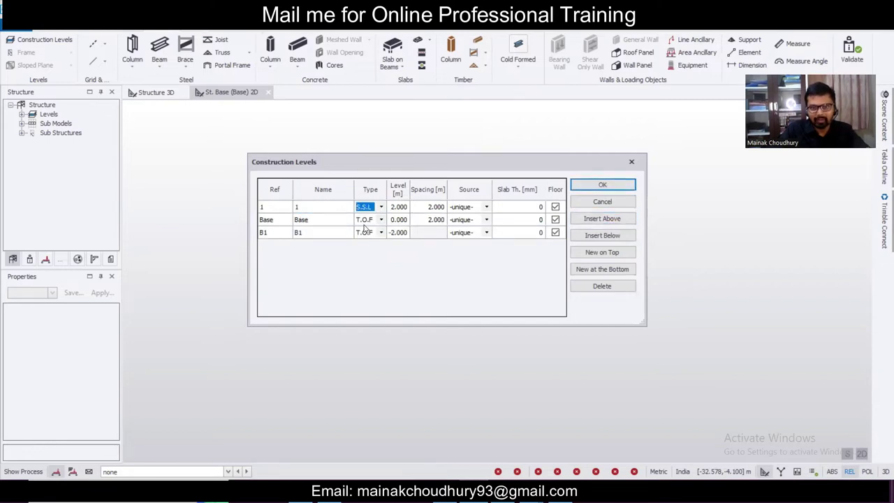
{"action": "left_click", "coordinate": [435, 207]}
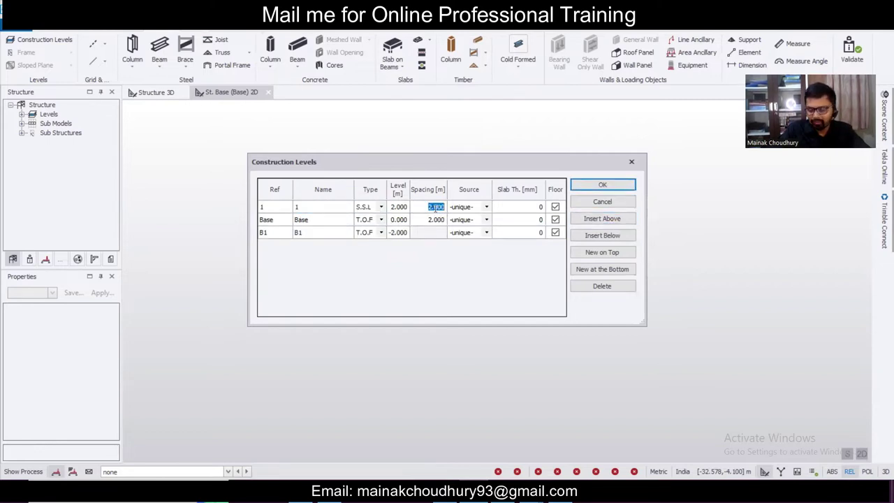
{"action": "type", "text": "3.3"}
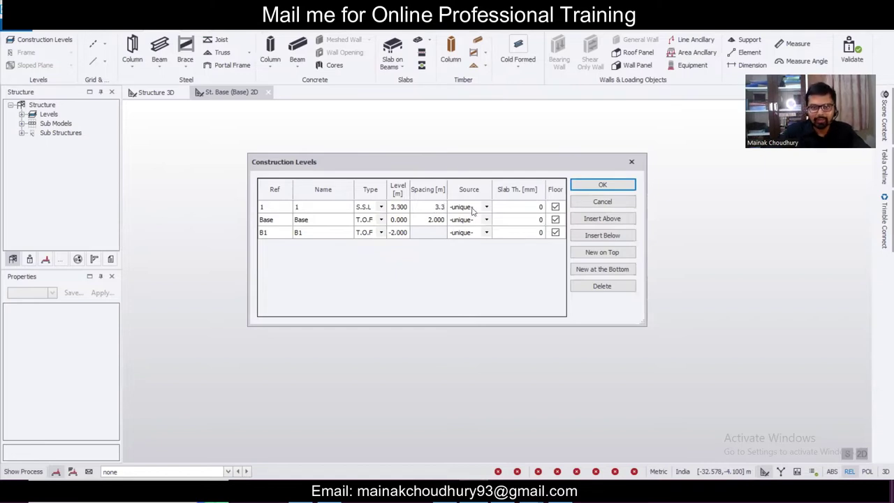
{"action": "left_click", "coordinate": [503, 206]}
{"action": "left_click", "coordinate": [507, 206]}
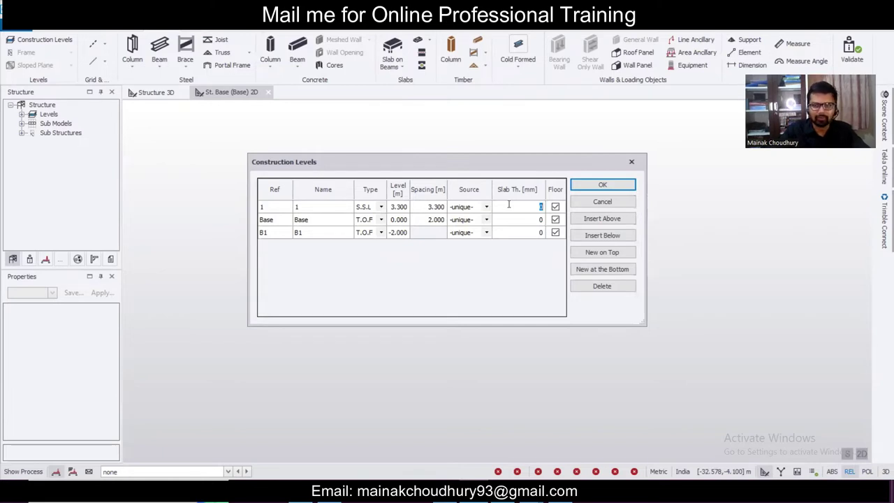
{"action": "type", "text": "175"}
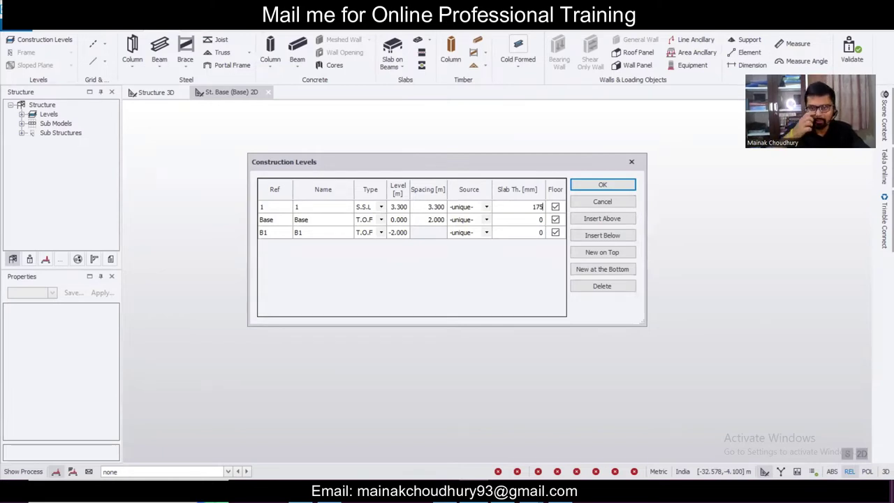
- Insert another construction level above level 1 and accept the level definitions
{"action": "left_click", "coordinate": [343, 208]}
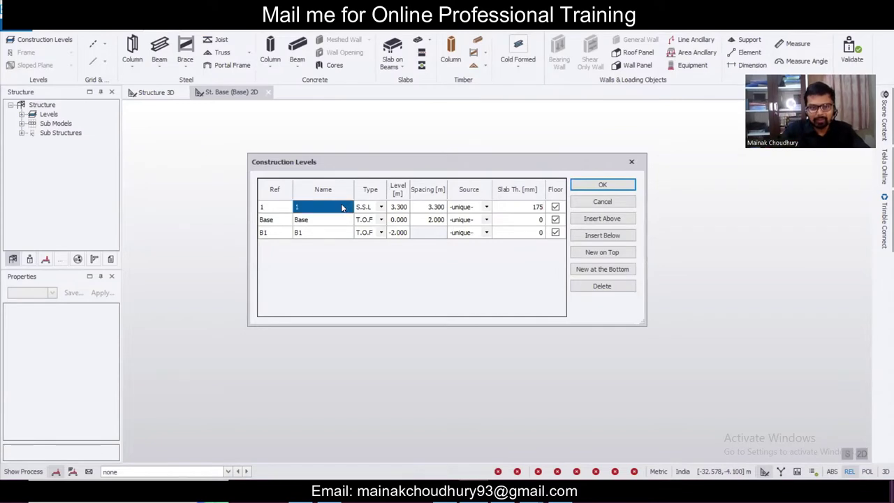
{"action": "left_click", "coordinate": [605, 220]}
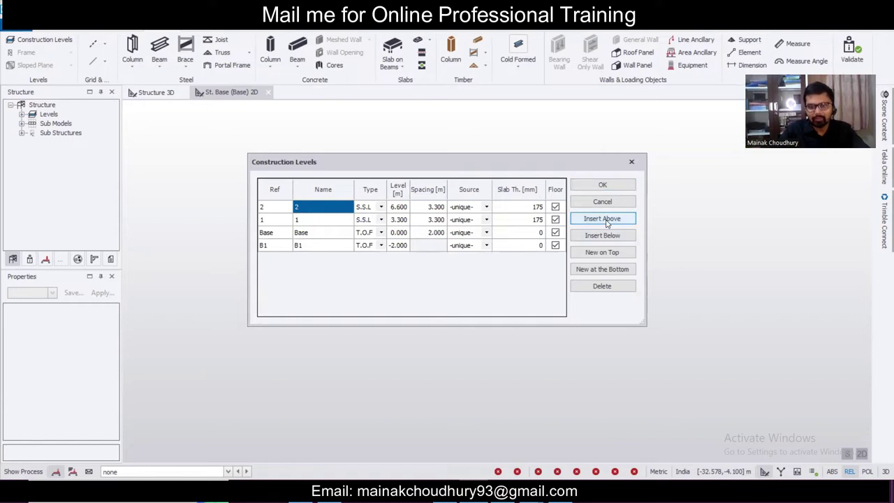
{"action": "left_click", "coordinate": [619, 184]}
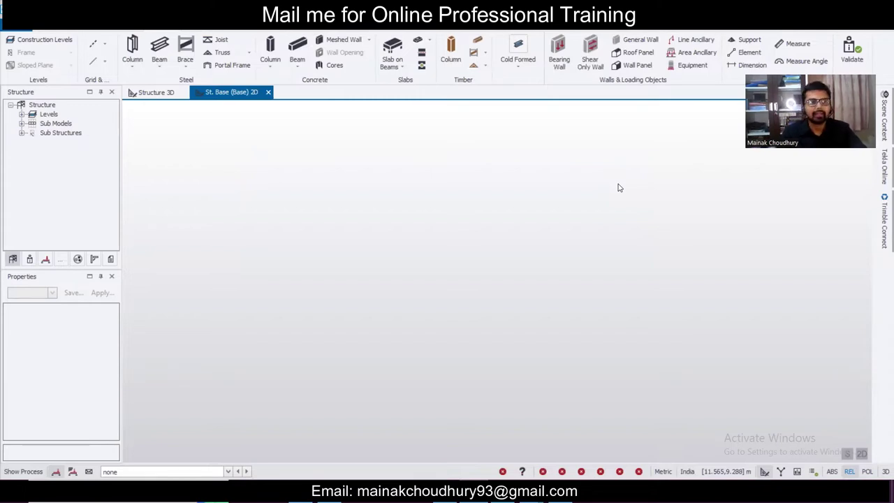
- Start a grid DXF import of the GF file, keeping only the CL layer as architectural grids with DXF units in mm
{"action": "left_click", "coordinate": [104, 46]}
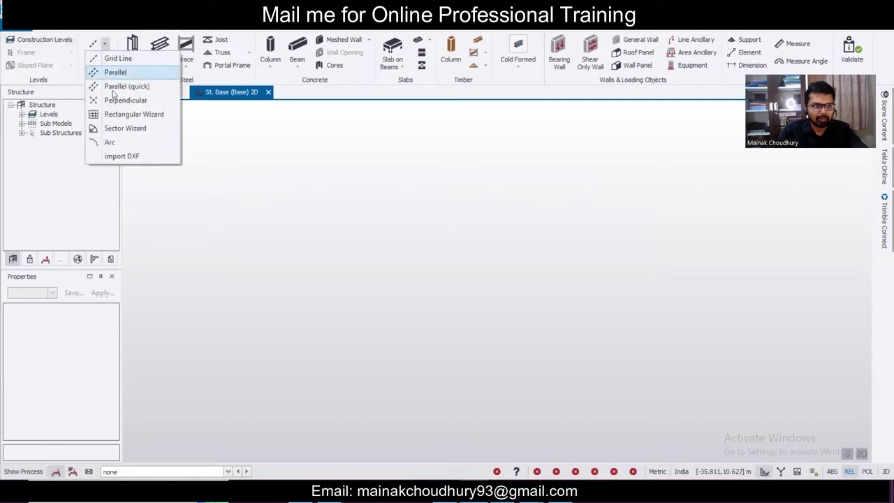
{"action": "left_click", "coordinate": [126, 156]}
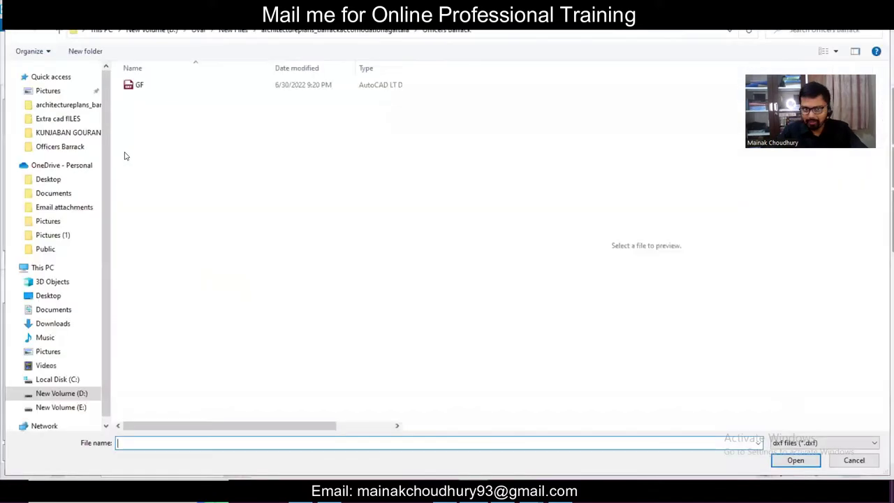
{"action": "left_click", "coordinate": [271, 84]}
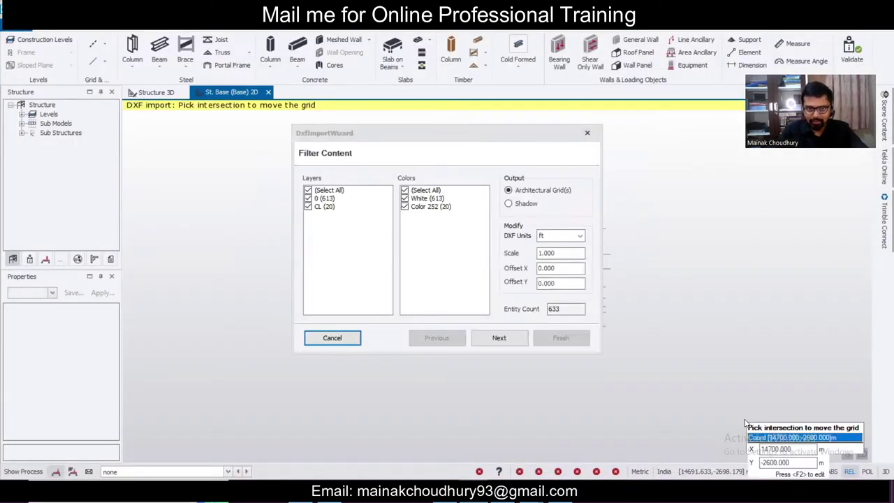
{"action": "left_click", "coordinate": [308, 190]}
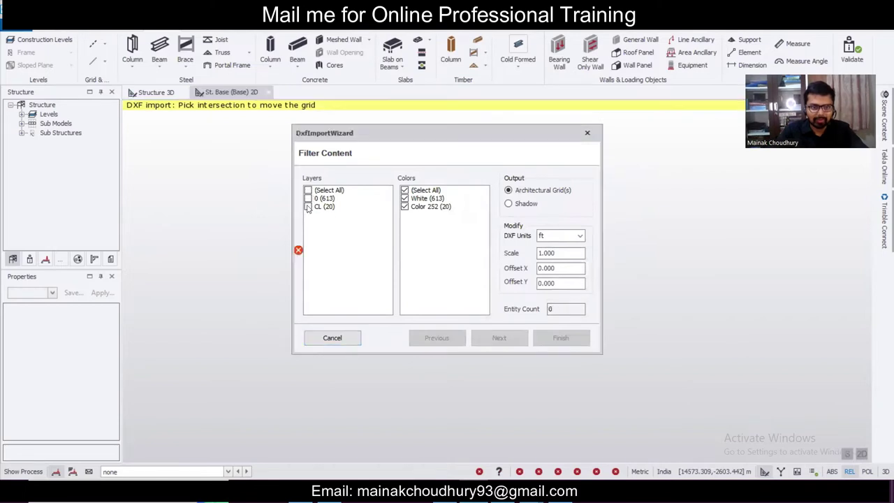
{"action": "left_click", "coordinate": [308, 206]}
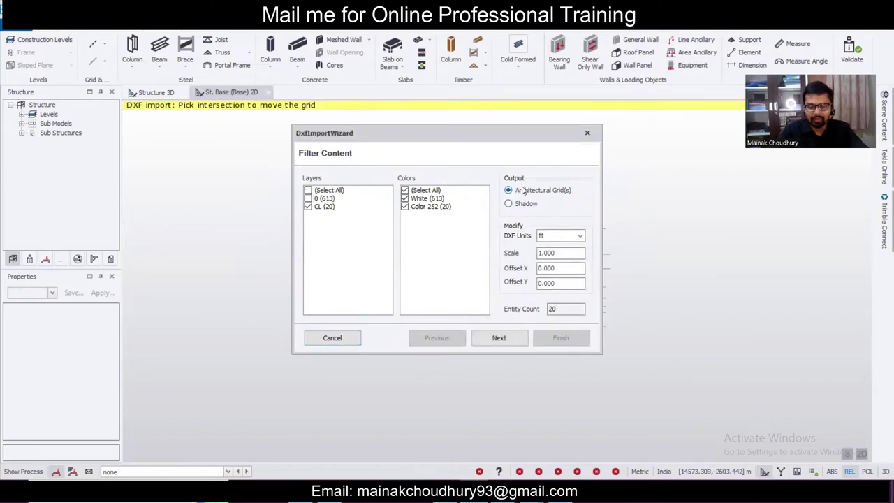
{"action": "left_click", "coordinate": [560, 236]}
{"action": "left_click", "coordinate": [558, 250]}
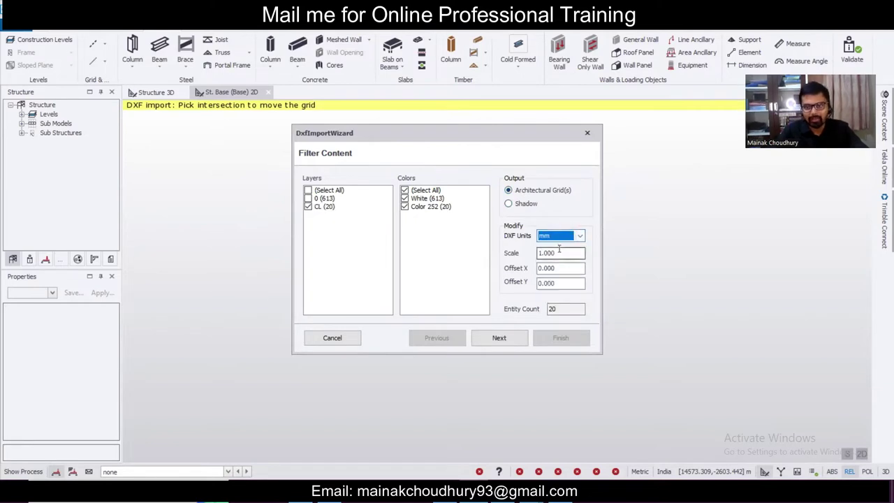
- Complete the grid import with architectural grids by layer on the Base and B1 levels
{"action": "left_click", "coordinate": [504, 338]}
{"action": "left_click", "coordinate": [333, 195]}
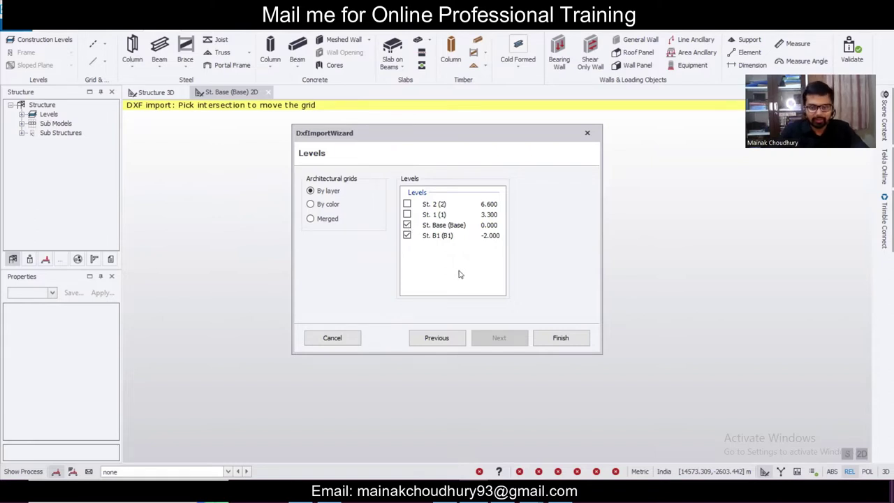
{"action": "left_click", "coordinate": [563, 338]}
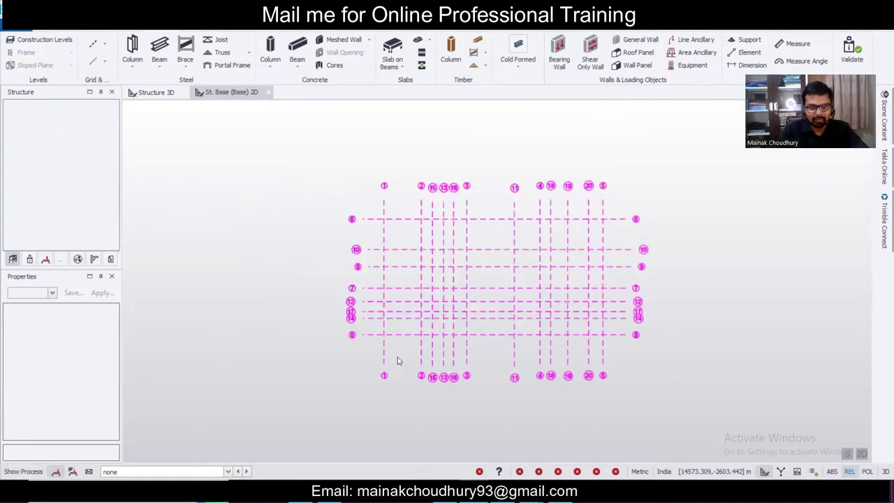
{"action": "left_click", "coordinate": [392, 354]}
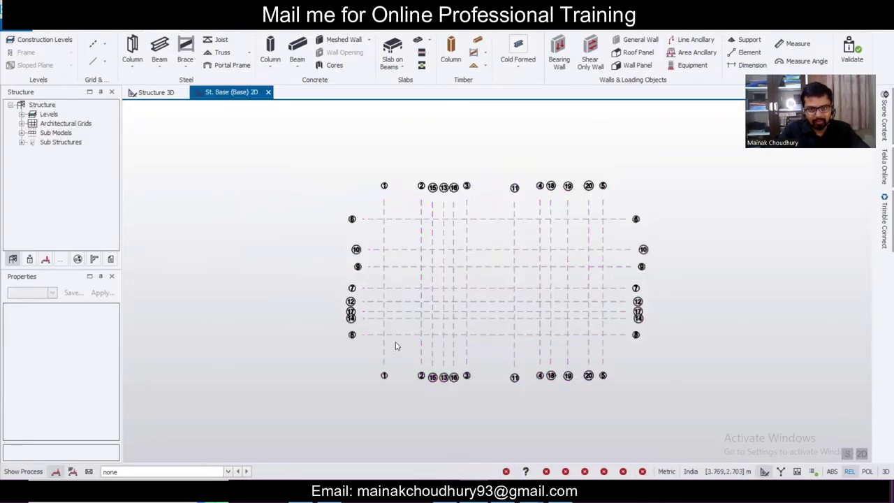
- Import the GF DXF file again as a shadow, keeping only layer 0 and setting the DXF units to mm
{"action": "left_click", "coordinate": [104, 44]}
{"action": "left_click", "coordinate": [122, 155]}
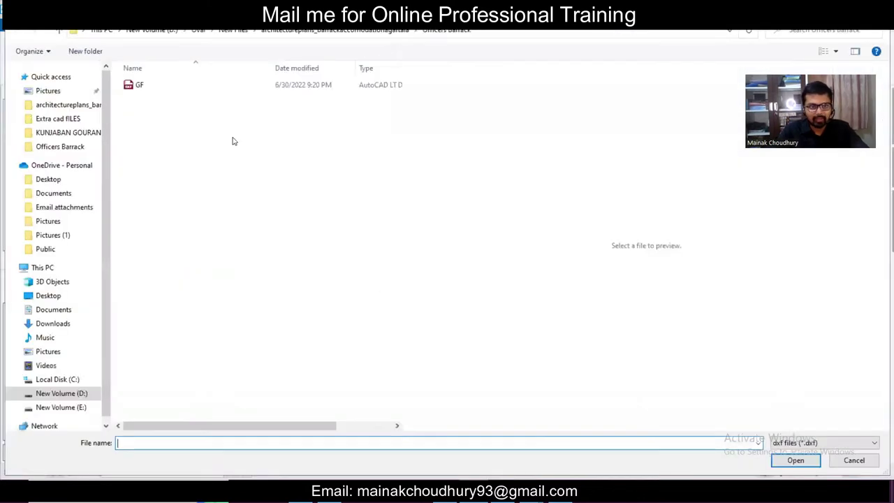
{"action": "left_click", "coordinate": [231, 86]}
{"action": "left_click", "coordinate": [786, 461]}
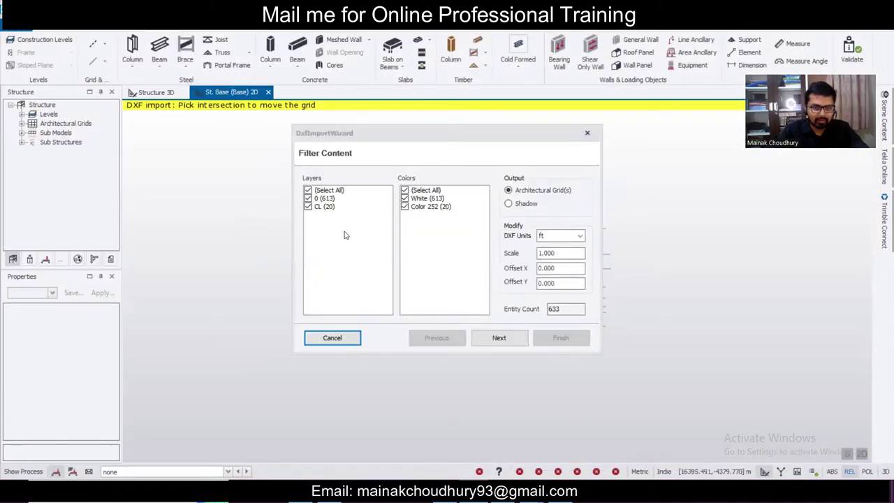
{"action": "left_click", "coordinate": [525, 206]}
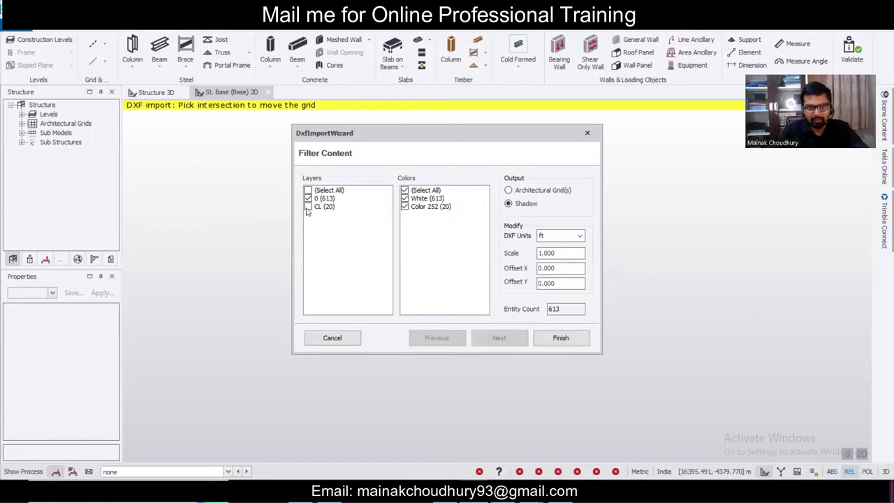
{"action": "left_click", "coordinate": [558, 235]}
{"action": "left_click", "coordinate": [553, 252]}
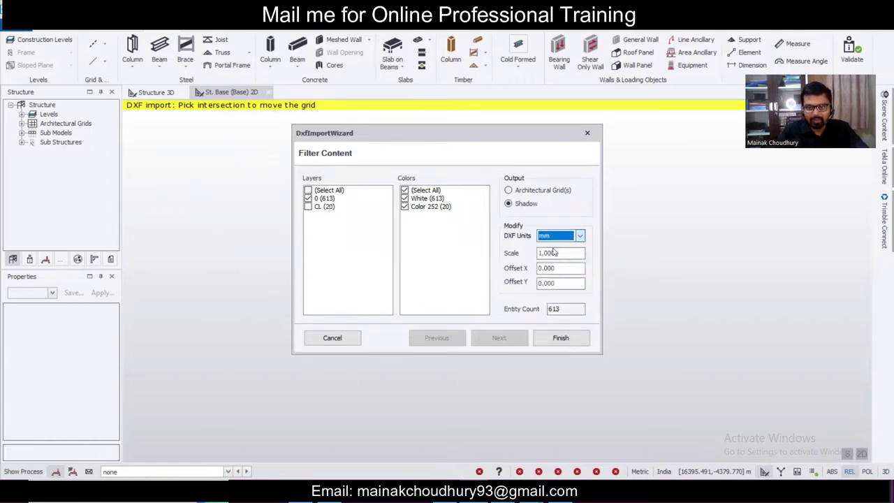
{"action": "left_click", "coordinate": [563, 338]}
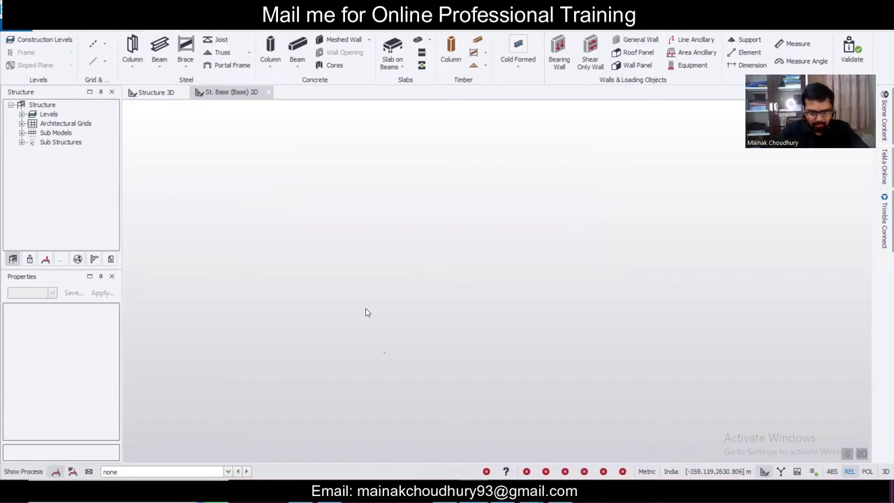
{"action": "left_click", "coordinate": [383, 357]}
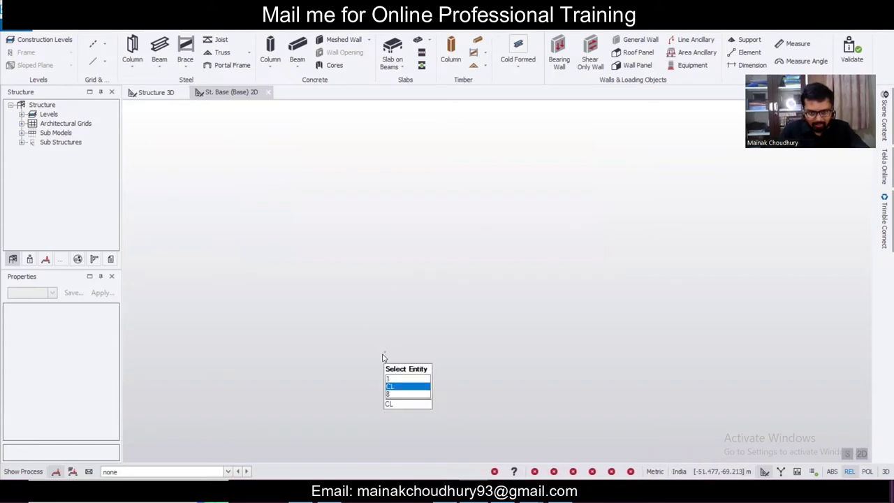
{"action": "scroll", "coordinate": [385, 352], "scroll_direction": "up", "scroll_amount": 5}
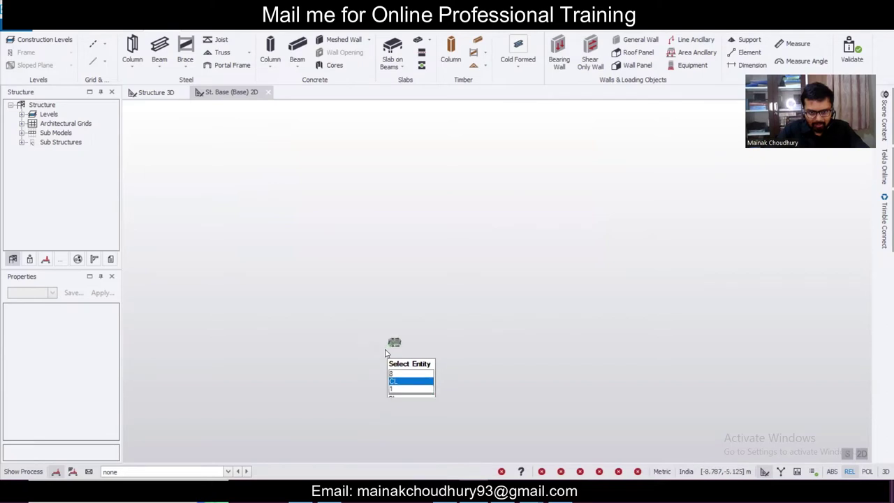
{"action": "scroll", "coordinate": [385, 353], "scroll_direction": "up", "scroll_amount": 5}
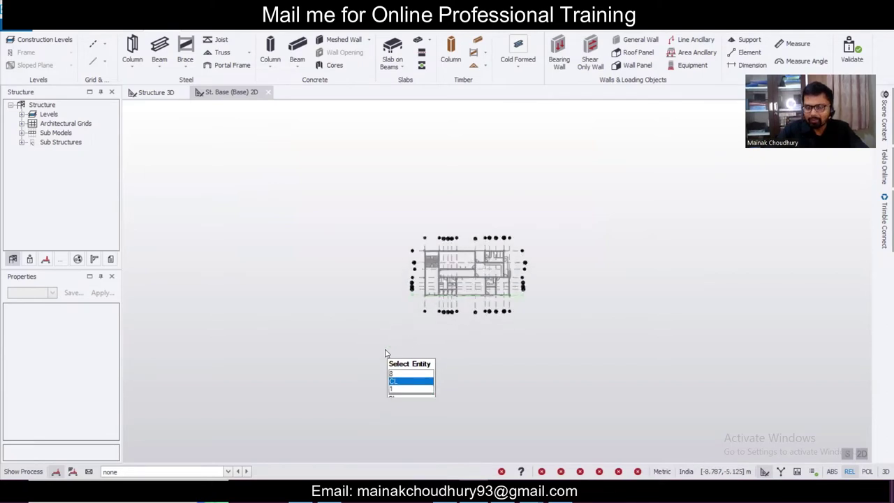
{"action": "scroll", "coordinate": [562, 276], "scroll_direction": "up", "scroll_amount": 5}
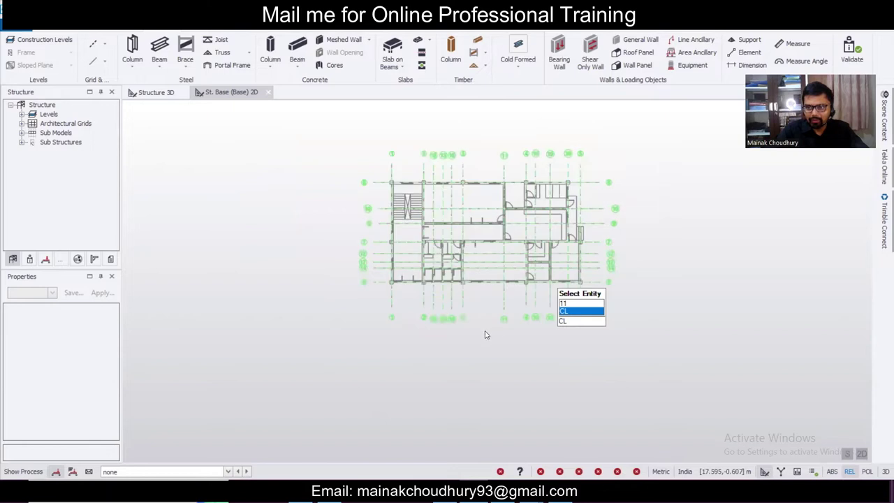
{"action": "middle_click_drag", "start_coordinate": [508, 281], "coordinate": [513, 332]}
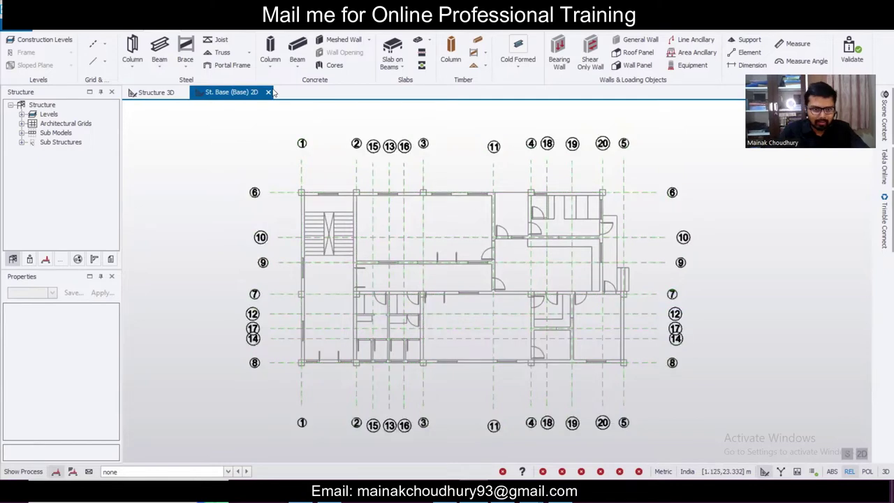
{"action": "scroll", "coordinate": [347, 213], "scroll_direction": "up", "scroll_amount": 2}
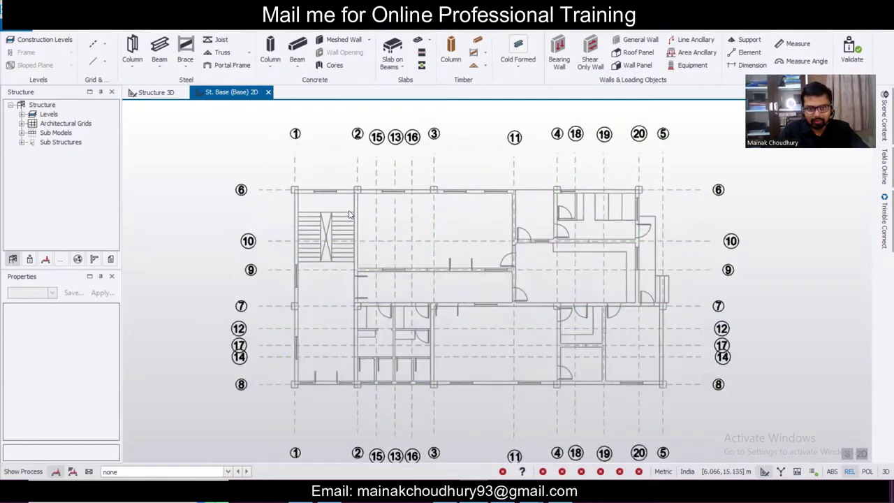
{"action": "scroll", "coordinate": [349, 215], "scroll_direction": "down", "scroll_amount": 2}
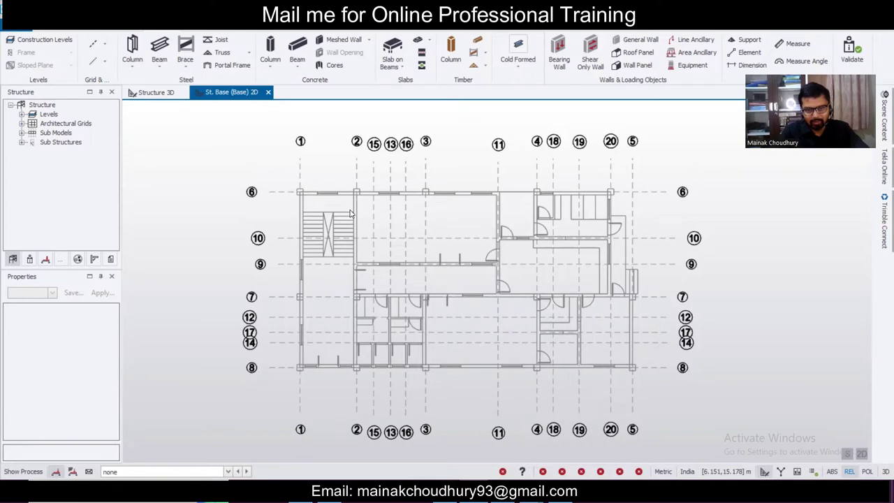
- Switch to AutoCAD and measure the width of the corner column beside the staircase in the FF drawing with a linear dimension
{"action": "left_click", "coordinate": [502, 489]}
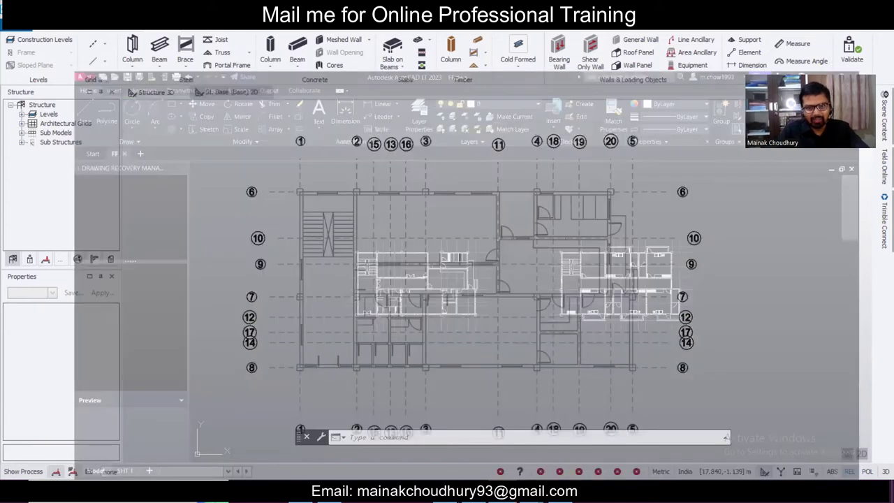
{"action": "scroll", "coordinate": [310, 188], "scroll_direction": "up", "scroll_amount": 5}
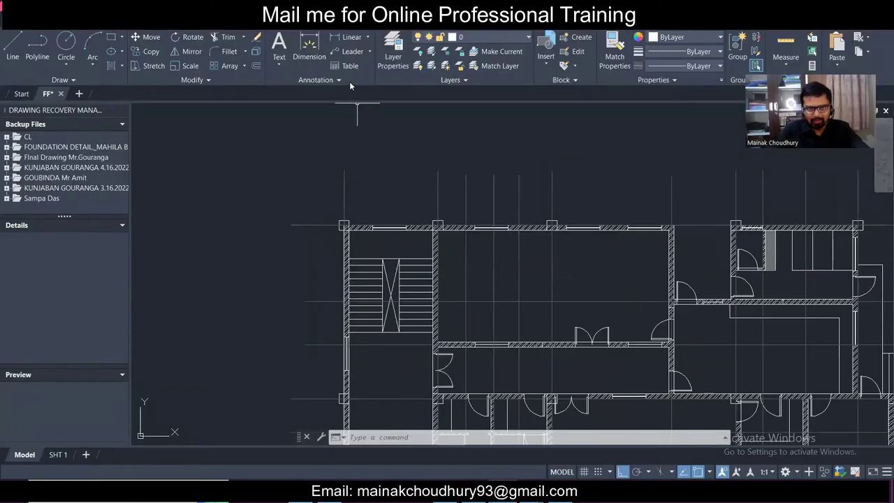
{"action": "left_click", "coordinate": [351, 37]}
{"action": "scroll", "coordinate": [331, 210], "scroll_direction": "up", "scroll_amount": 4}
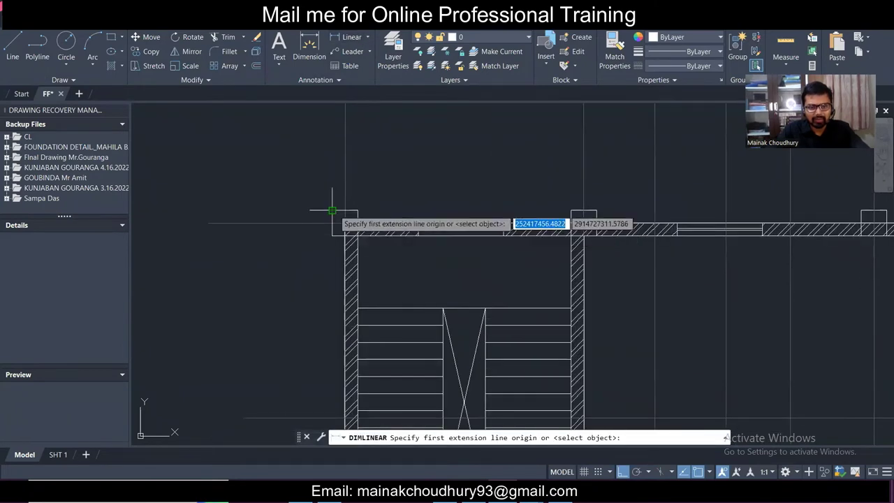
{"action": "left_click", "coordinate": [332, 210]}
{"action": "left_click", "coordinate": [357, 210]}
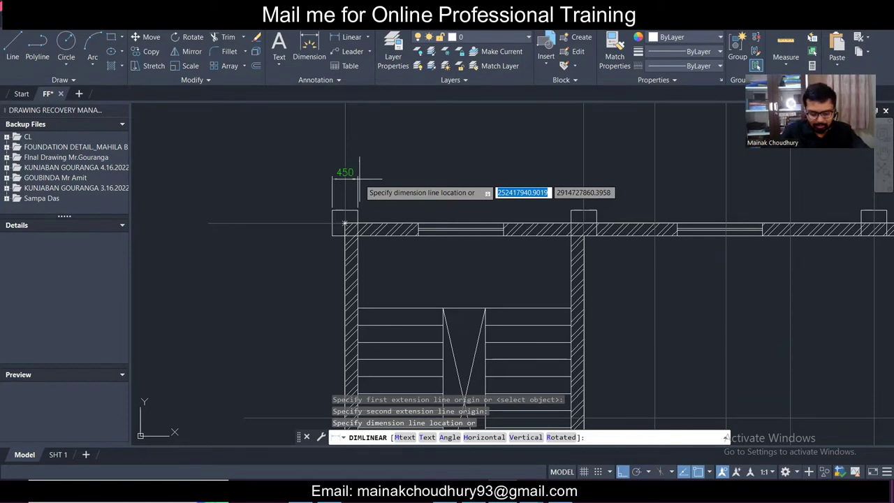
{"action": "key", "text": "Escape"}
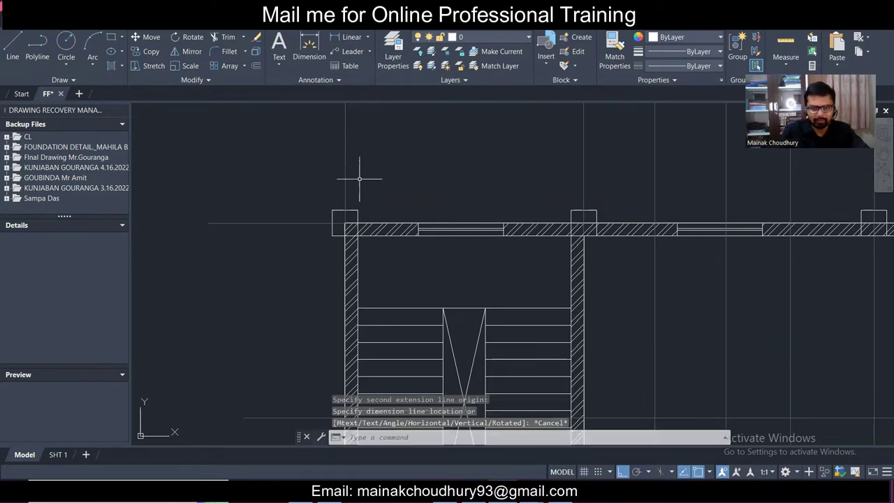
- Switch back to the St. Base (Base) 2D plan in Tekla Structural Designer
{"action": "scroll", "coordinate": [359, 176], "scroll_direction": "down", "scroll_amount": 5}
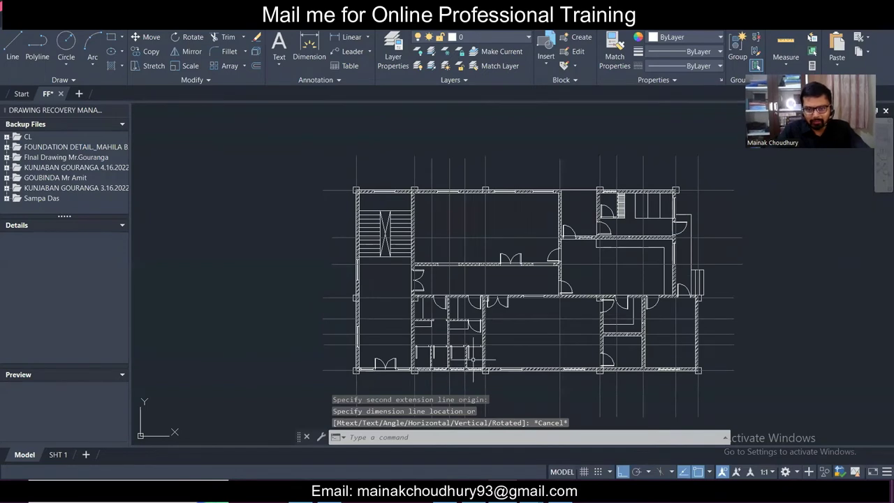
{"action": "scroll", "coordinate": [470, 362], "scroll_direction": "up", "scroll_amount": 3}
{"action": "scroll", "coordinate": [524, 335], "scroll_direction": "down", "scroll_amount": 2}
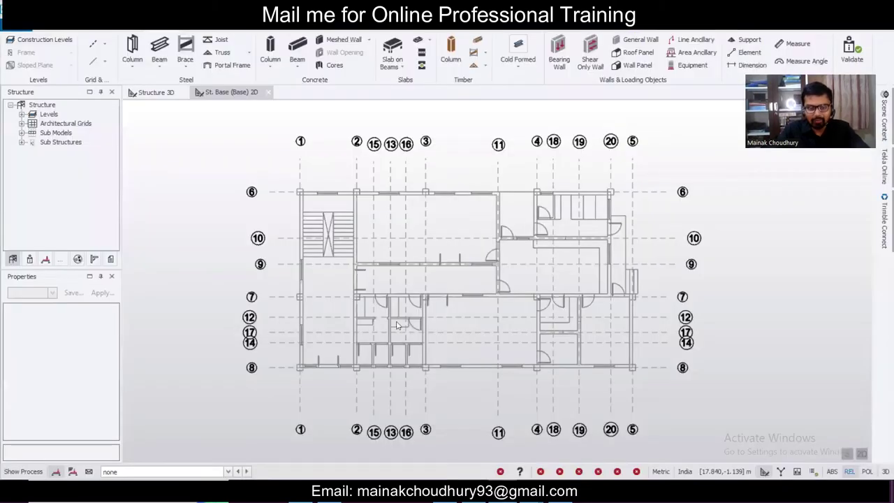
{"action": "left_click", "coordinate": [396, 325]}
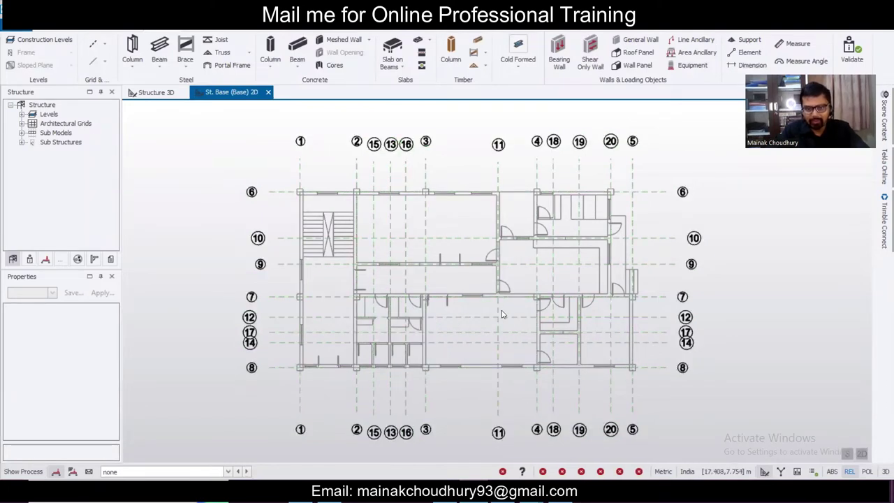
{"action": "scroll", "coordinate": [433, 374], "scroll_direction": "up", "scroll_amount": 3}
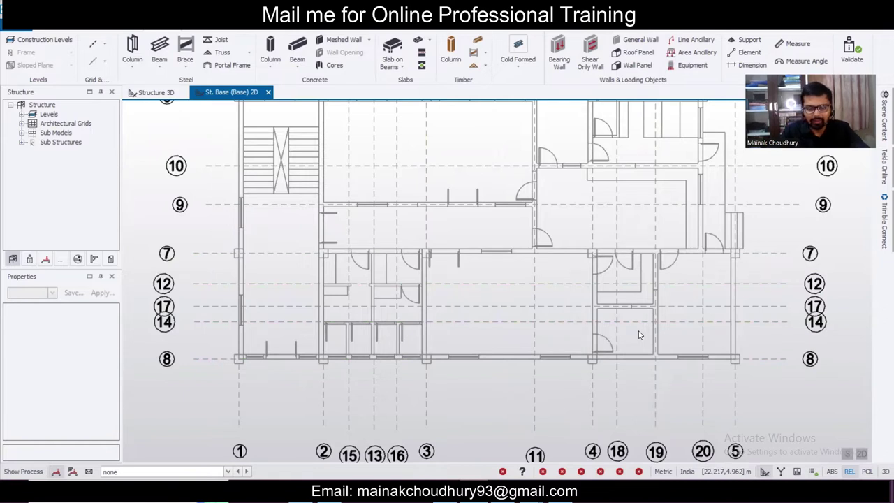
{"action": "scroll", "coordinate": [638, 335], "scroll_direction": "down", "scroll_amount": 2}
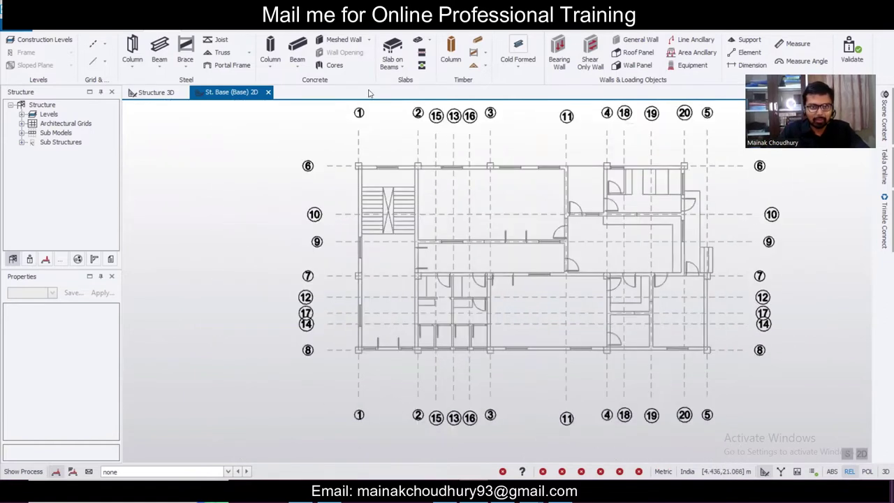
- Start a cast-in-place concrete column and set its rectangular section to 450 mm breadth and 450 mm depth
{"action": "left_click", "coordinate": [269, 46]}
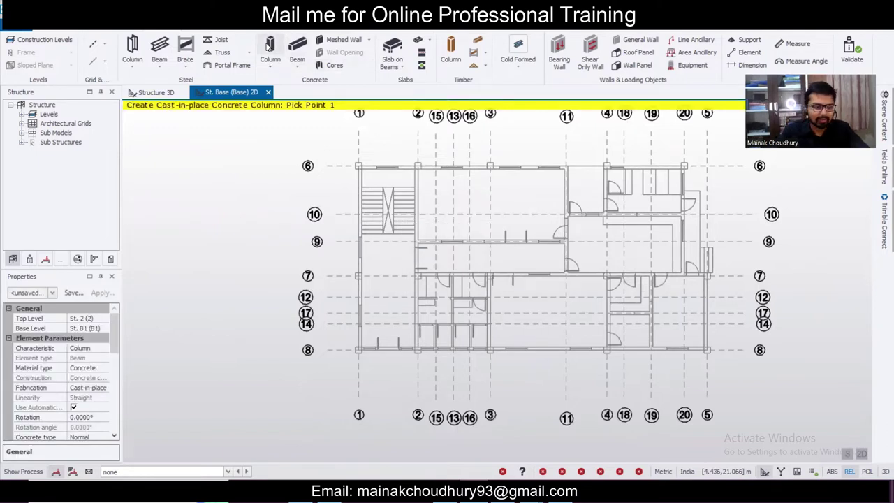
{"action": "left_click_drag", "start_coordinate": [114, 322], "coordinate": [117, 362]}
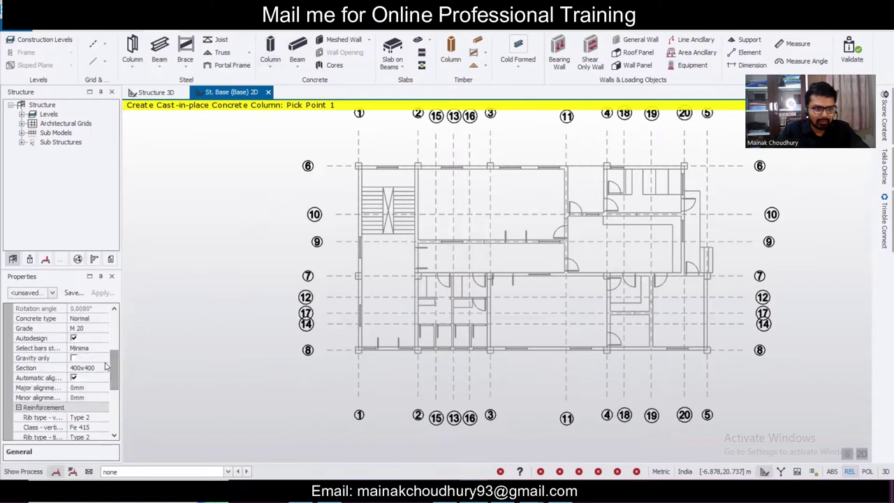
{"action": "left_click", "coordinate": [105, 367]}
{"action": "left_click", "coordinate": [103, 368]}
{"action": "left_click", "coordinate": [90, 388]}
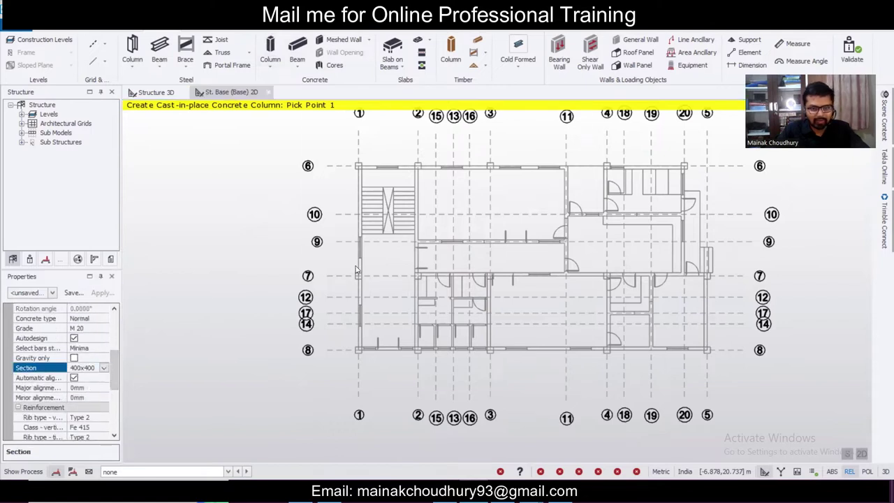
{"action": "left_click_drag", "start_coordinate": [415, 168], "coordinate": [359, 164]}
{"action": "type", "text": "450"}
{"action": "double_click", "coordinate": [419, 186]}
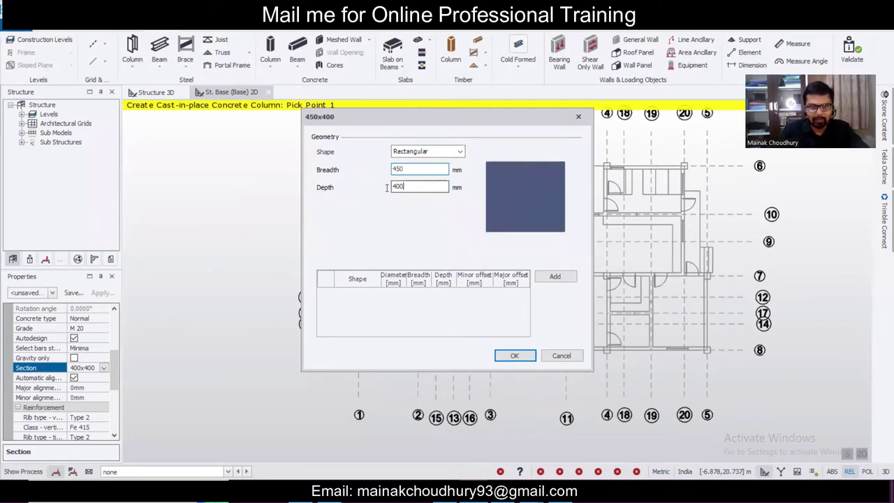
{"action": "type", "text": "450"}
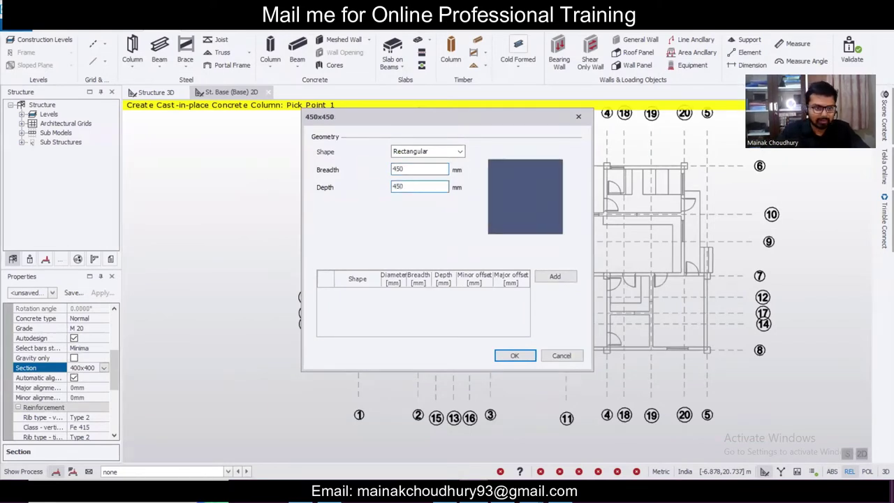
{"action": "left_click", "coordinate": [512, 356]}
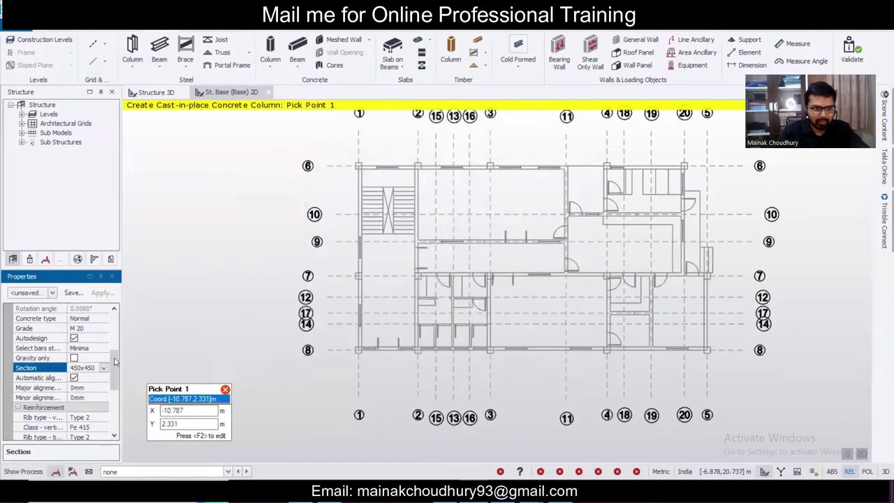
- Turn off automatic alignment for the concrete column
{"action": "scroll", "coordinate": [108, 359], "scroll_direction": "down", "scroll_amount": 2}
{"action": "left_click", "coordinate": [103, 368]}
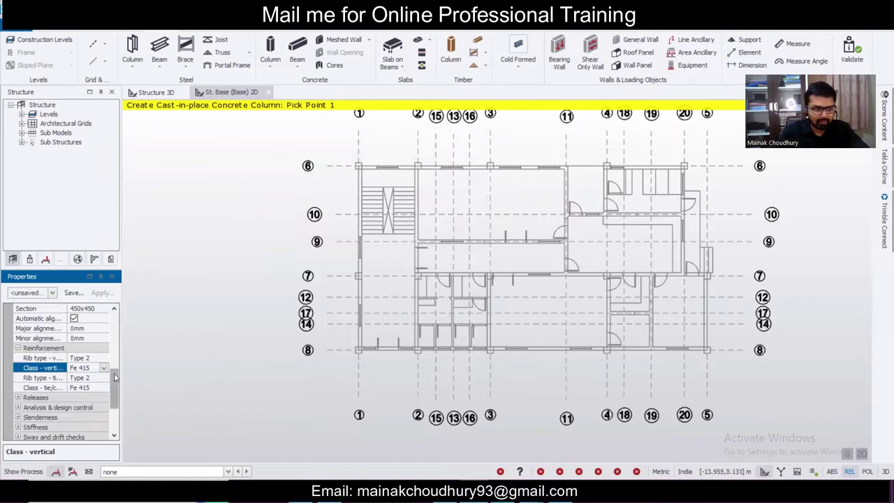
{"action": "scroll", "coordinate": [118, 402], "scroll_direction": "down", "scroll_amount": 3}
{"action": "scroll", "coordinate": [105, 377], "scroll_direction": "up", "scroll_amount": 3}
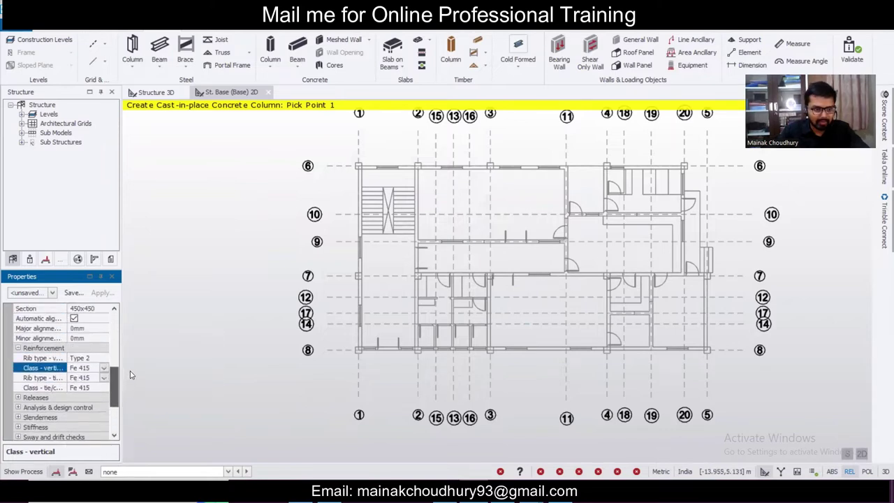
{"action": "left_click", "coordinate": [74, 337]}
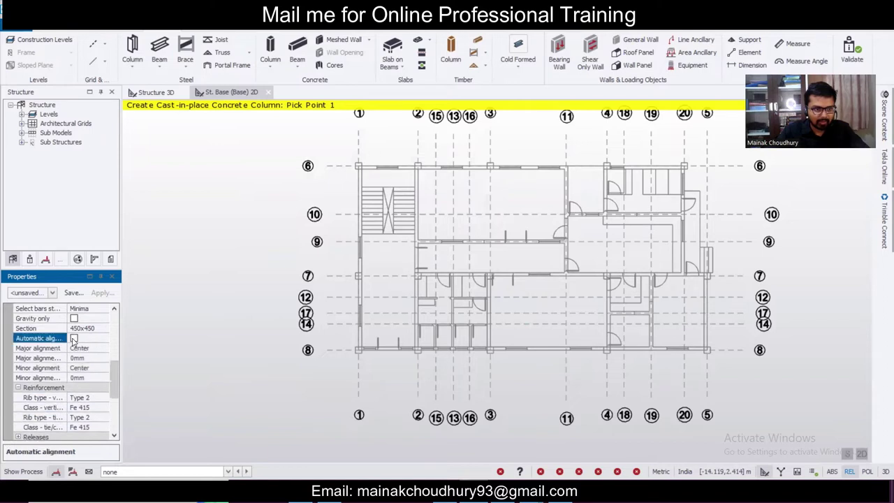
- Set the column's vertical and tie/confinement reinforcement classes to Fe 500
{"action": "scroll", "coordinate": [117, 392], "scroll_direction": "down", "scroll_amount": 2}
{"action": "left_click", "coordinate": [91, 358]}
{"action": "left_click", "coordinate": [103, 358]}
{"action": "left_click", "coordinate": [105, 379]}
{"action": "left_click", "coordinate": [106, 379]}
{"action": "left_click", "coordinate": [103, 378]}
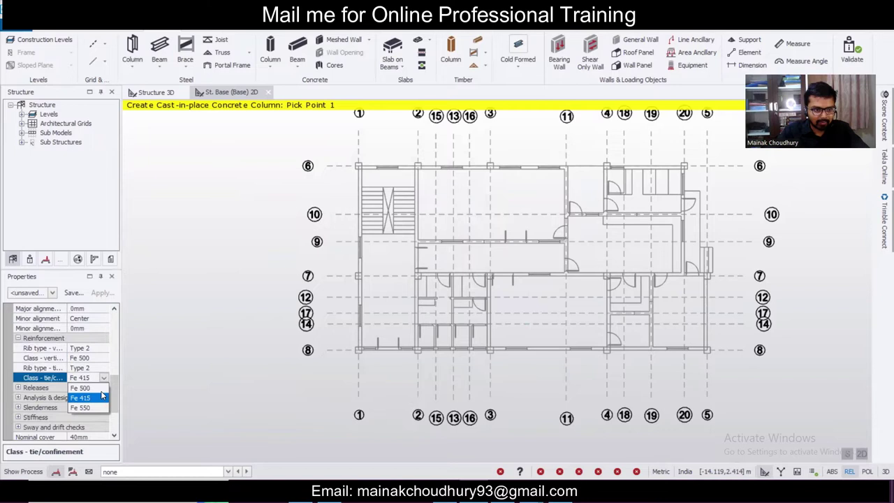
{"action": "left_click", "coordinate": [81, 387]}
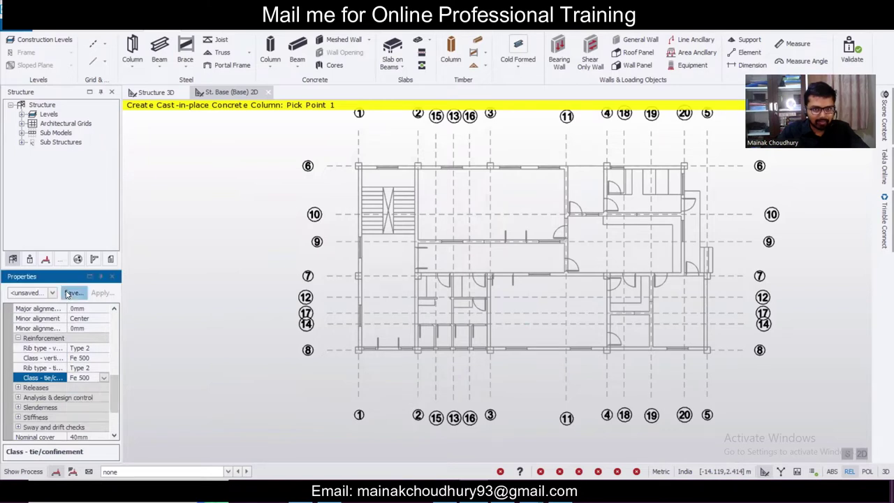
- Save the column settings as a property set named "c450 x 450"
{"action": "left_click", "coordinate": [69, 294]}
{"action": "type", "text": "c"}
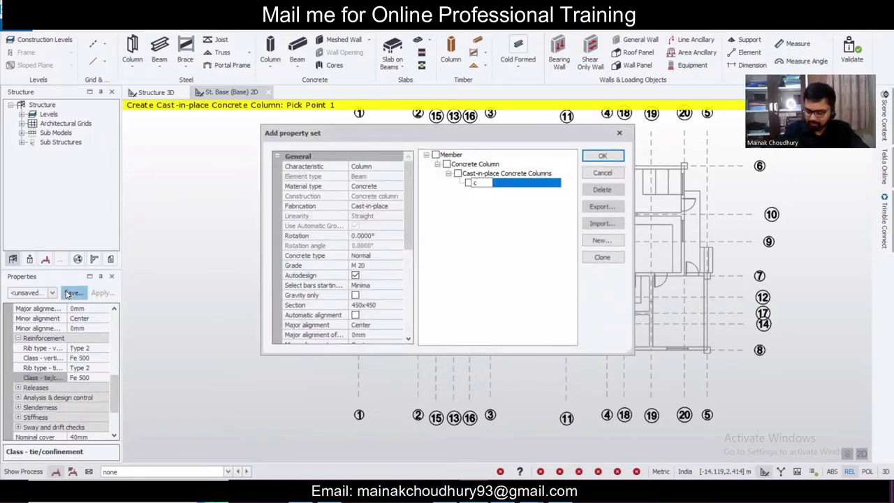
{"action": "type", "text": "450"}
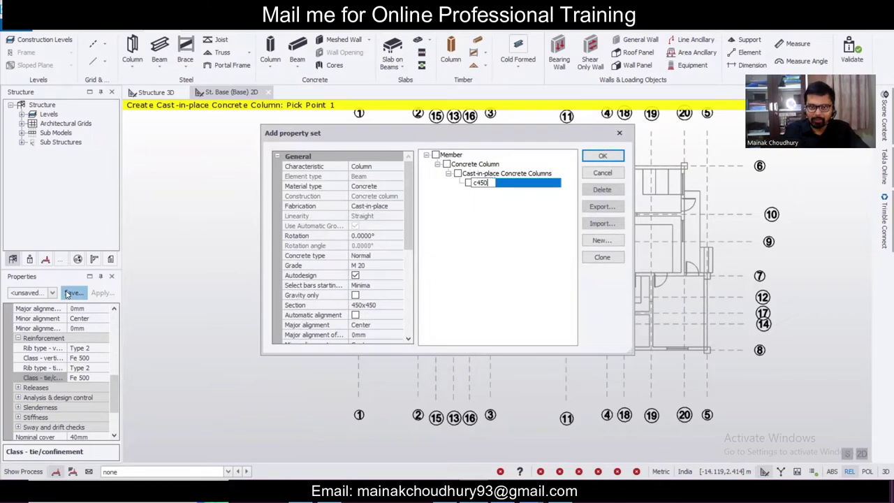
{"action": "type", "text": " x 450"}
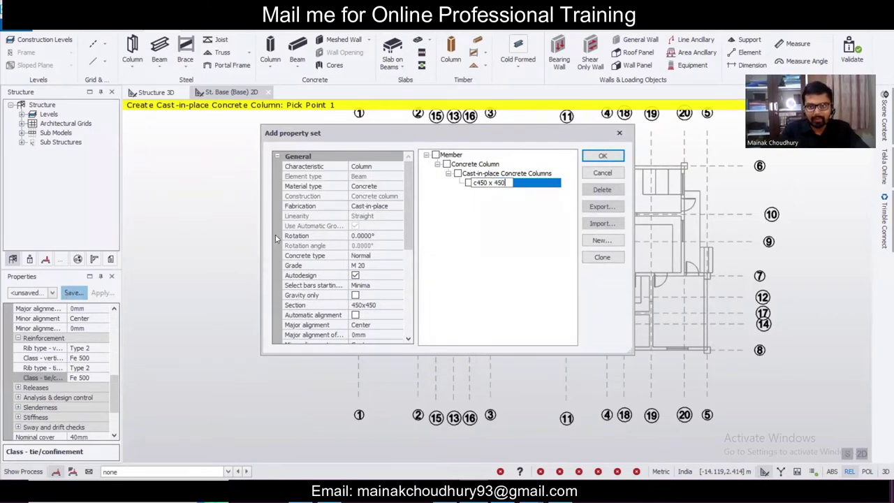
{"action": "left_click", "coordinate": [593, 158]}
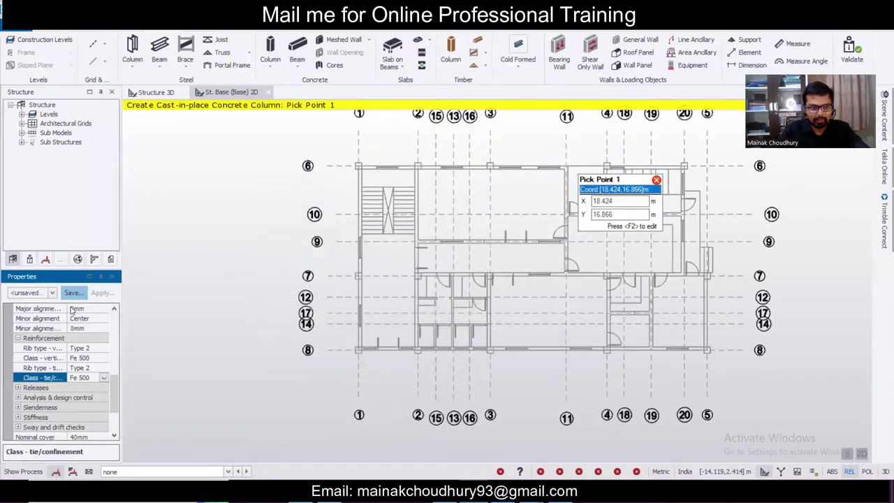
{"action": "left_click", "coordinate": [53, 293]}
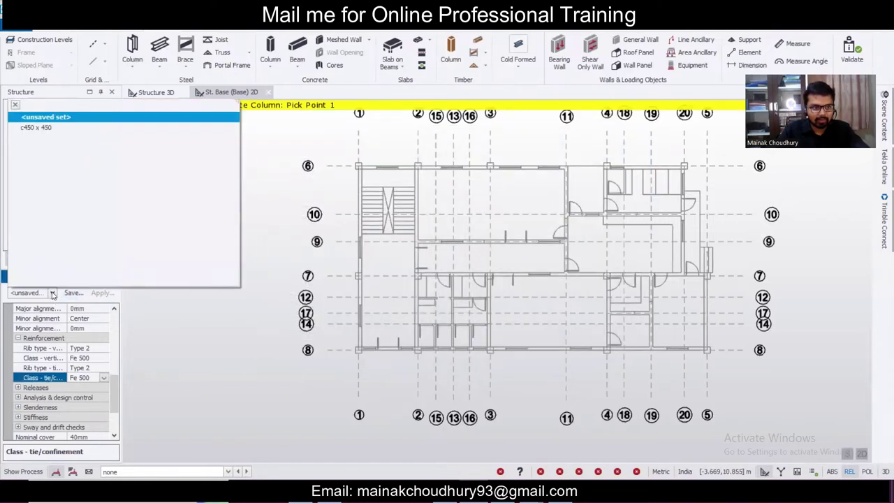
{"action": "left_click", "coordinate": [65, 133]}
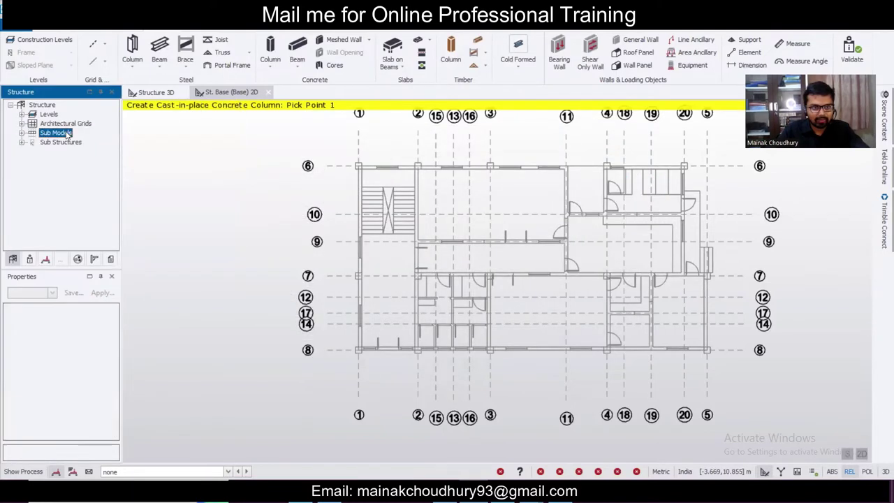
{"action": "left_click", "coordinate": [30, 259]}
{"action": "left_click", "coordinate": [13, 260]}
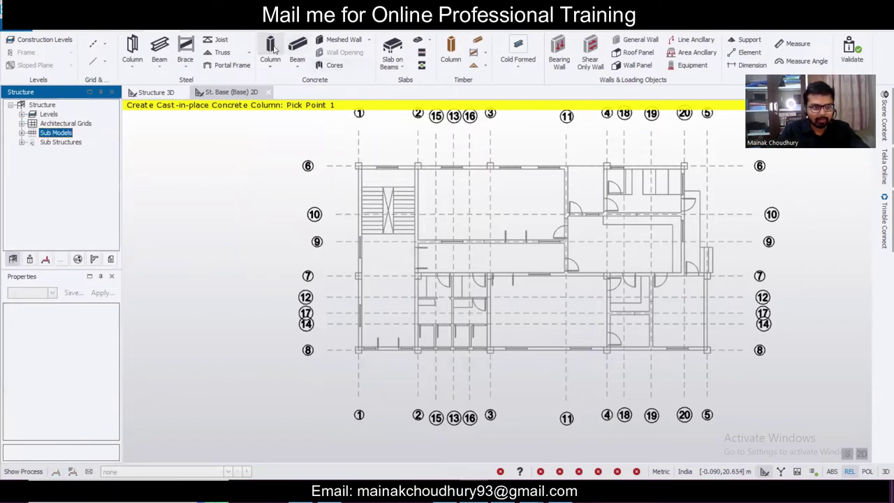
{"action": "left_click", "coordinate": [29, 259]}
{"action": "left_click", "coordinate": [12, 260]}
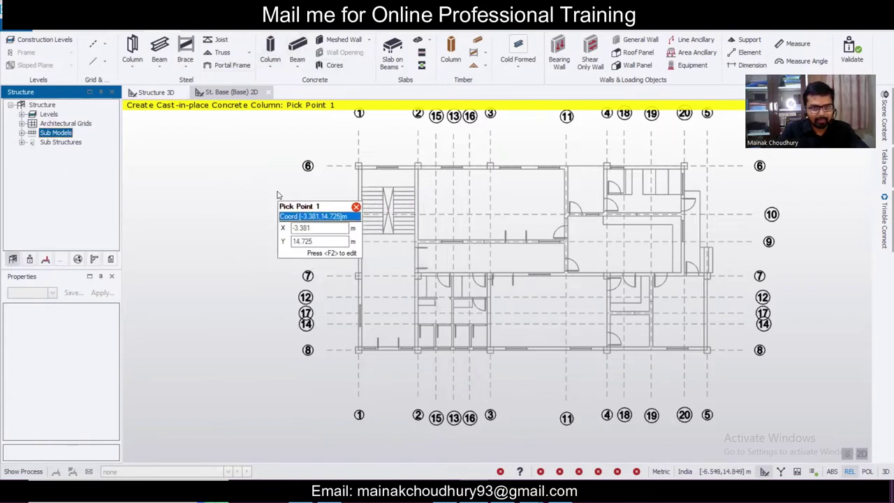
{"action": "key", "text": "Escape"}
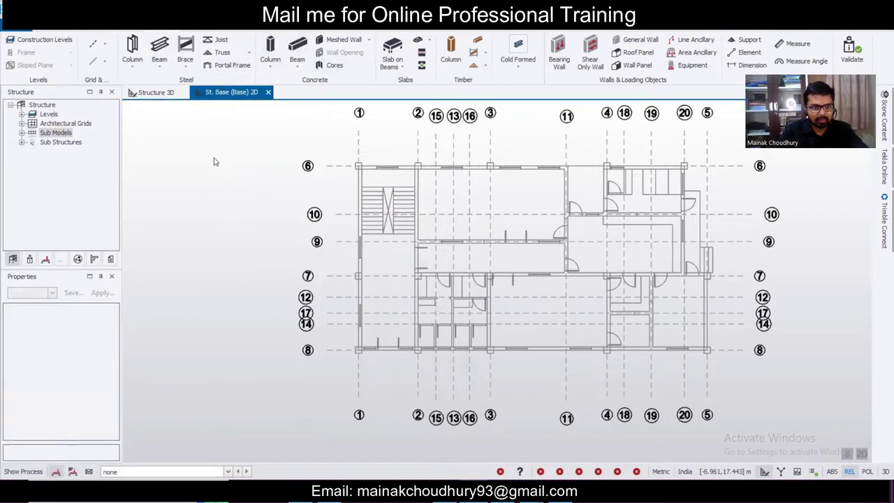
- Place concrete columns with the "c450 x 450" property set on grid line 6 at grids 1, 2 and 3
{"action": "left_click", "coordinate": [270, 49]}
{"action": "left_click", "coordinate": [52, 294]}
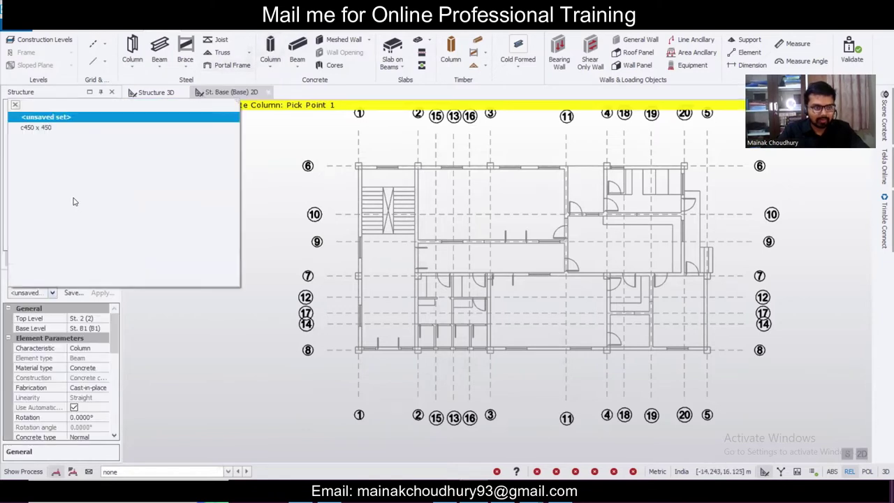
{"action": "left_click", "coordinate": [77, 132]}
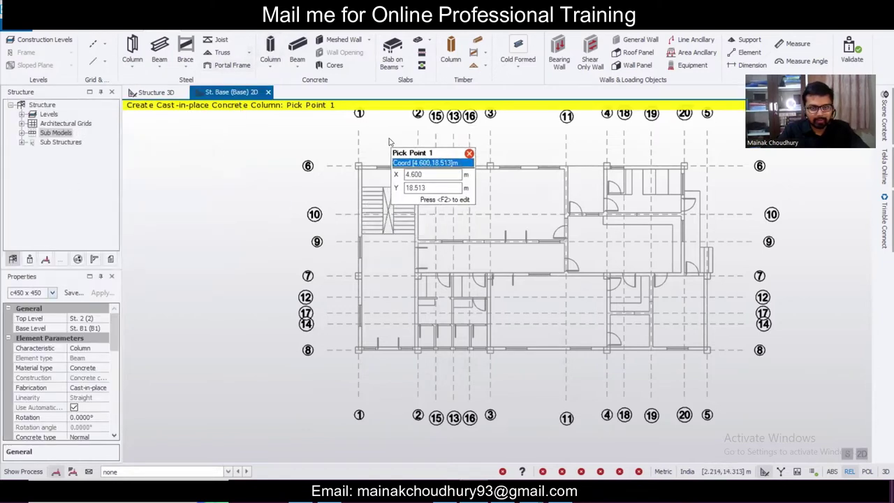
{"action": "scroll", "coordinate": [360, 166], "scroll_direction": "up", "scroll_amount": 5}
{"action": "left_click", "coordinate": [267, 247]}
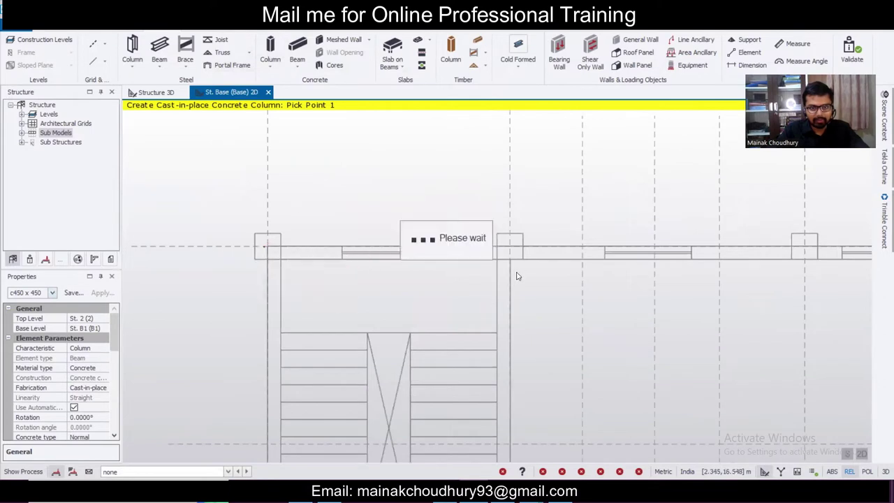
{"action": "left_click", "coordinate": [511, 247]}
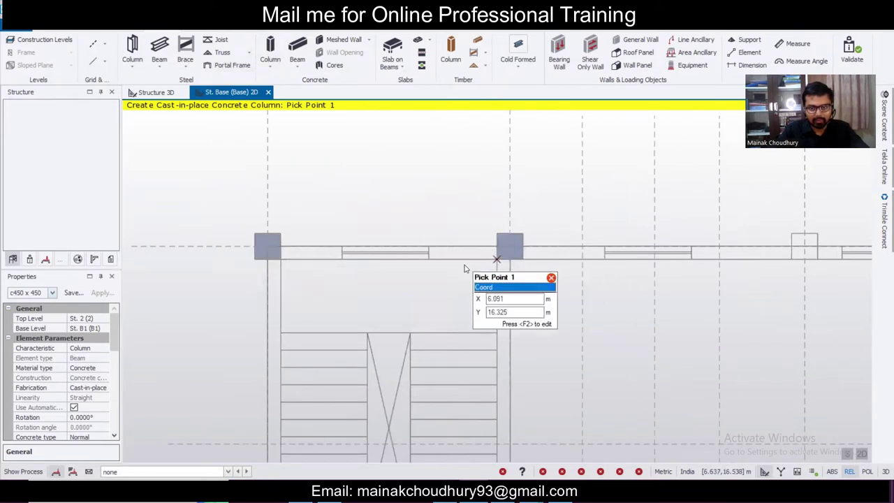
{"action": "scroll", "coordinate": [463, 267], "scroll_direction": "down", "scroll_amount": 2}
{"action": "scroll", "coordinate": [703, 257], "scroll_direction": "up", "scroll_amount": 2}
{"action": "left_click", "coordinate": [676, 275]}
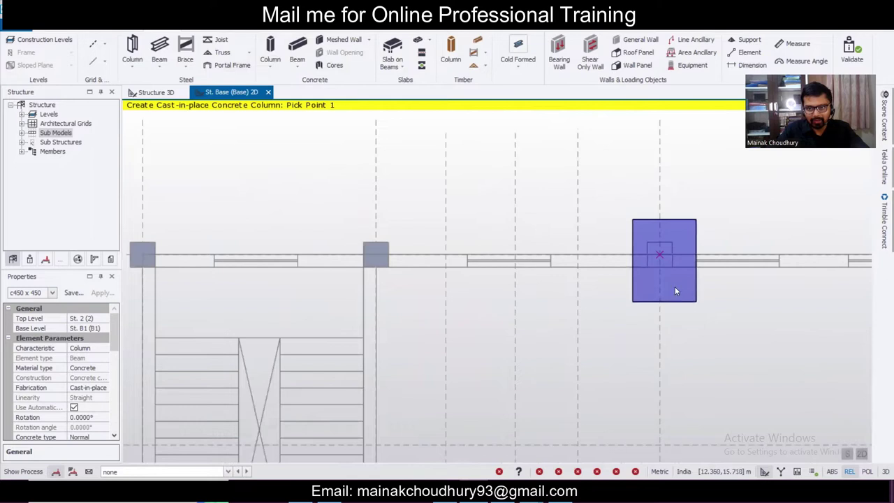
- Place concrete columns on grid line 6 at grids 4 and 20
{"action": "scroll", "coordinate": [558, 279], "scroll_direction": "down", "scroll_amount": 4}
{"action": "scroll", "coordinate": [419, 278], "scroll_direction": "up", "scroll_amount": 4}
{"action": "scroll", "coordinate": [417, 278], "scroll_direction": "up", "scroll_amount": 4}
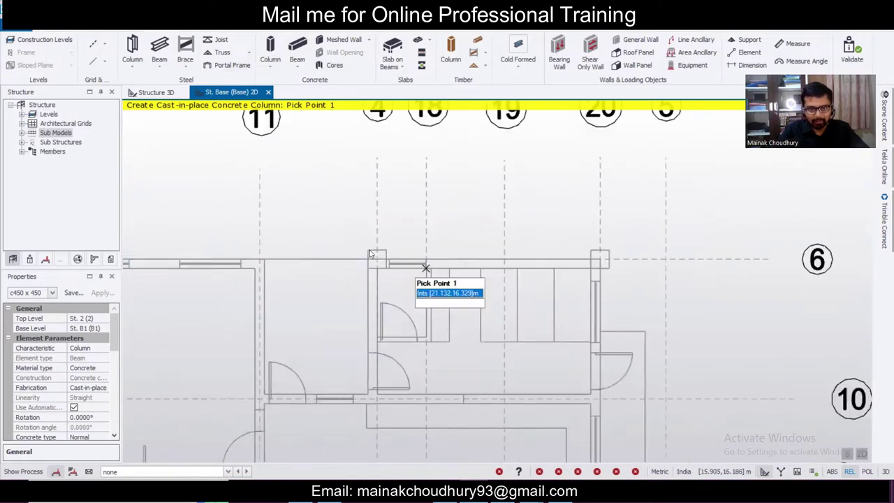
{"action": "left_click", "coordinate": [372, 257]}
{"action": "left_click", "coordinate": [654, 292]}
{"action": "scroll", "coordinate": [643, 260], "scroll_direction": "down", "scroll_amount": 4}
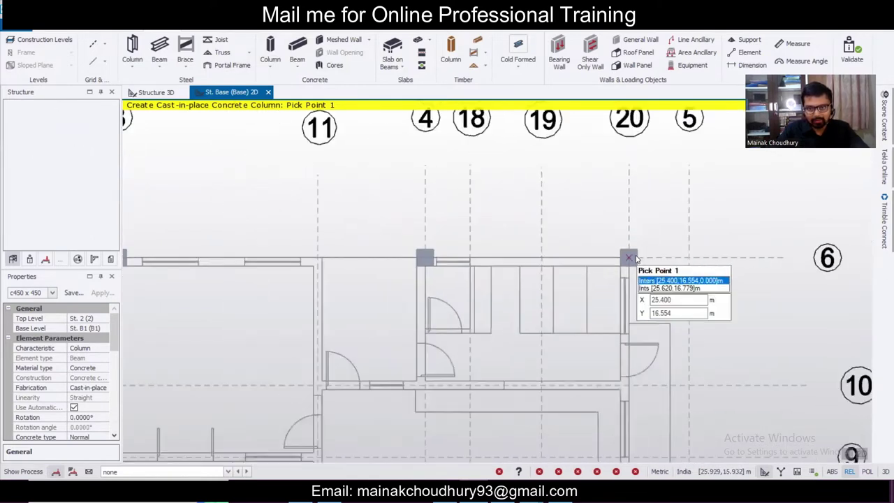
- Place concrete columns on grid line 7 at grids 1, 2, 3, 4 and 5
{"action": "scroll", "coordinate": [584, 346], "scroll_direction": "up", "scroll_amount": 3}
{"action": "scroll", "coordinate": [583, 346], "scroll_direction": "down", "scroll_amount": 2}
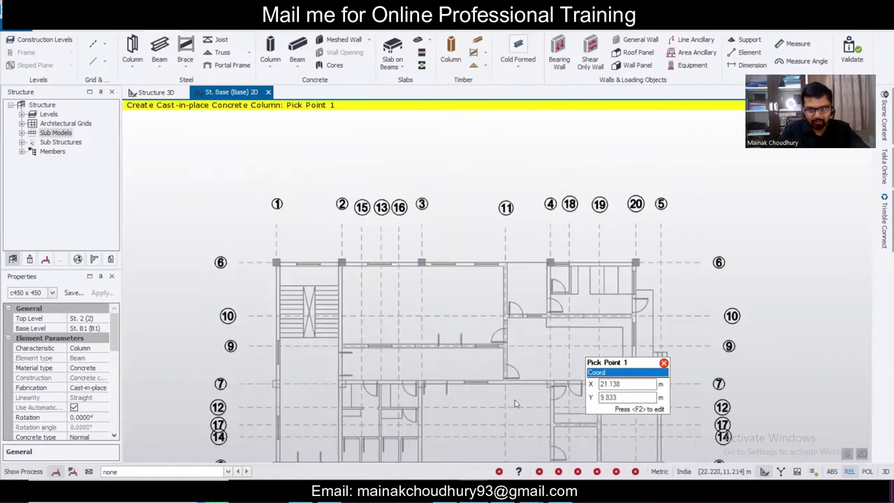
{"action": "middle_click_drag", "start_coordinate": [472, 398], "coordinate": [465, 339]}
{"action": "scroll", "coordinate": [253, 315], "scroll_direction": "up", "scroll_amount": 5}
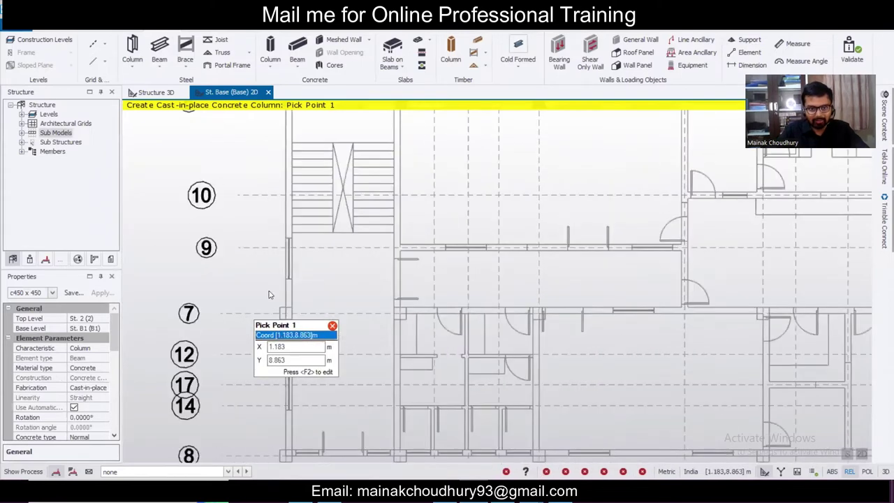
{"action": "scroll", "coordinate": [481, 328], "scroll_direction": "down", "scroll_amount": 4}
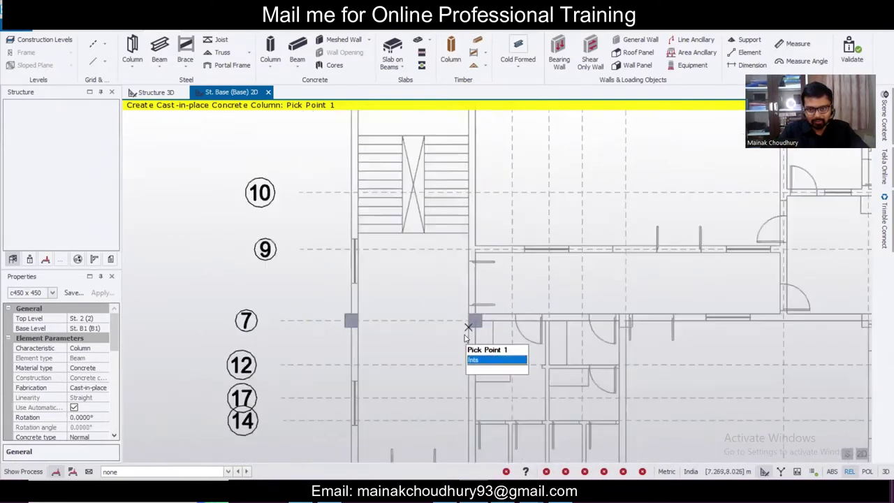
{"action": "scroll", "coordinate": [439, 300], "scroll_direction": "up", "scroll_amount": 4}
{"action": "scroll", "coordinate": [415, 314], "scroll_direction": "down", "scroll_amount": 3}
{"action": "middle_click_drag", "start_coordinate": [574, 308], "coordinate": [436, 297]}
{"action": "middle_click_drag", "start_coordinate": [563, 279], "coordinate": [409, 280]}
{"action": "scroll", "coordinate": [409, 277], "scroll_direction": "up", "scroll_amount": 2}
{"action": "left_click", "coordinate": [408, 303]}
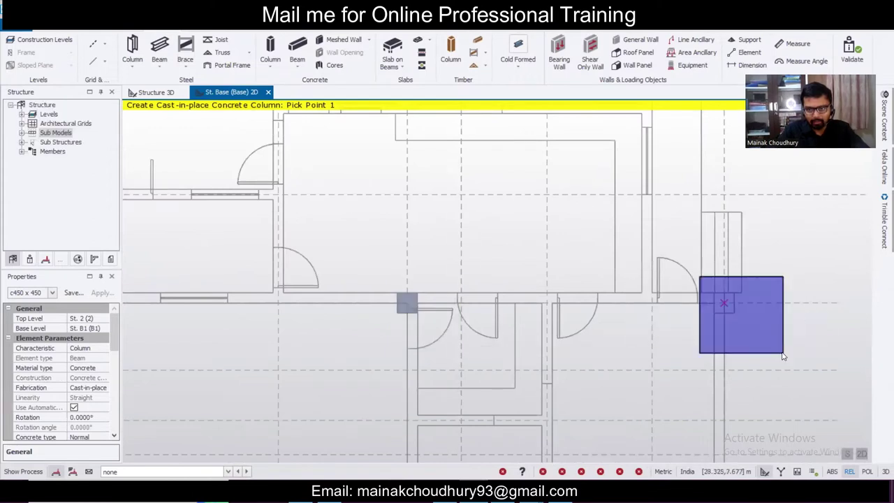
- Place concrete columns on grid line 8 at grids 1, 2, 3, 4 and 5
{"action": "scroll", "coordinate": [754, 312], "scroll_direction": "down", "scroll_amount": 4}
{"action": "scroll", "coordinate": [405, 342], "scroll_direction": "up", "scroll_amount": 3}
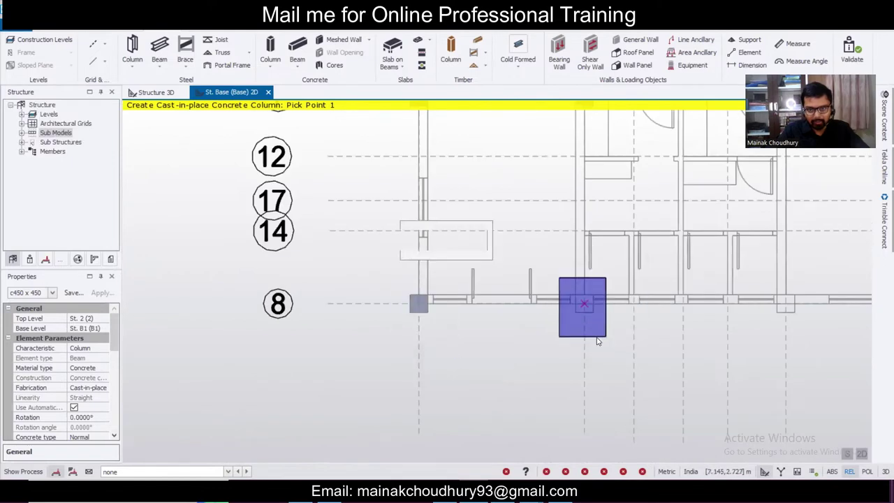
{"action": "scroll", "coordinate": [590, 340], "scroll_direction": "down", "scroll_amount": 2}
{"action": "scroll", "coordinate": [695, 304], "scroll_direction": "up", "scroll_amount": 3}
{"action": "scroll", "coordinate": [736, 354], "scroll_direction": "down", "scroll_amount": 3}
{"action": "middle_click_drag", "start_coordinate": [752, 365], "coordinate": [285, 382]}
{"action": "scroll", "coordinate": [465, 347], "scroll_direction": "up", "scroll_amount": 2}
{"action": "left_click_drag", "start_coordinate": [439, 322], "coordinate": [500, 386]}
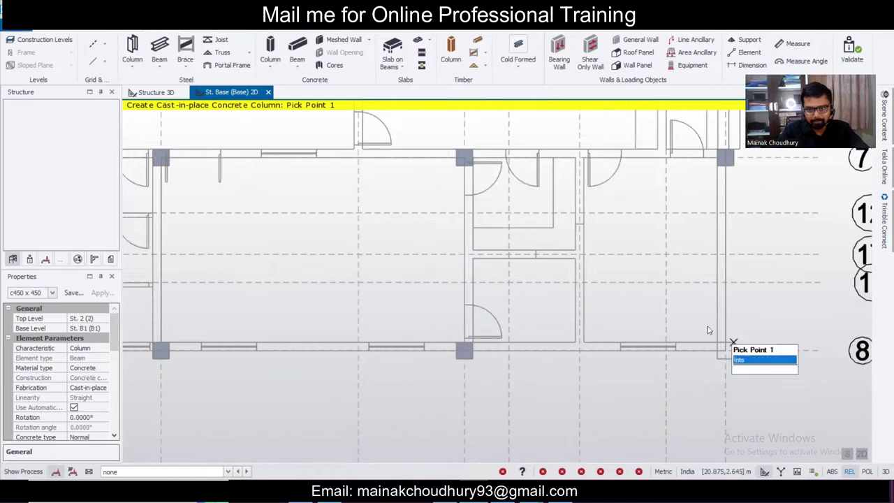
{"action": "scroll", "coordinate": [438, 385], "scroll_direction": "down", "scroll_amount": 2}
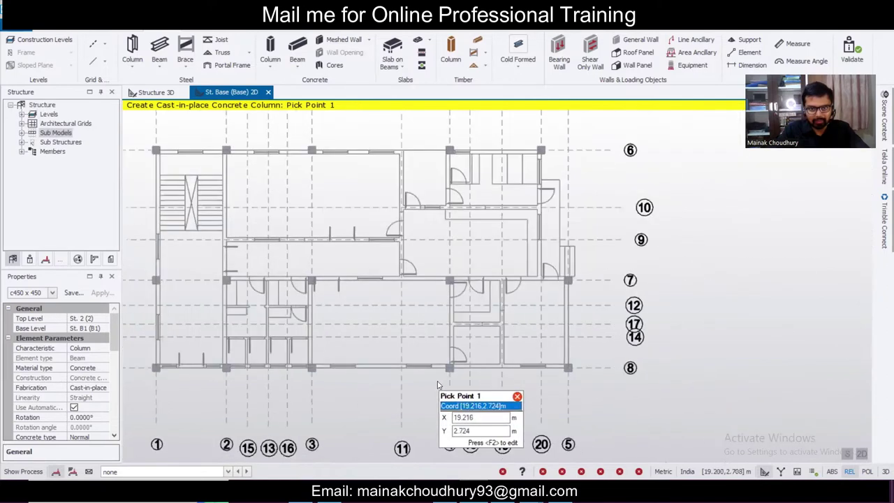
- Check the placed columns in the 3D structure view and return to the base level plan
{"action": "scroll", "coordinate": [438, 384], "scroll_direction": "down", "scroll_amount": 2}
{"action": "left_click", "coordinate": [152, 92]}
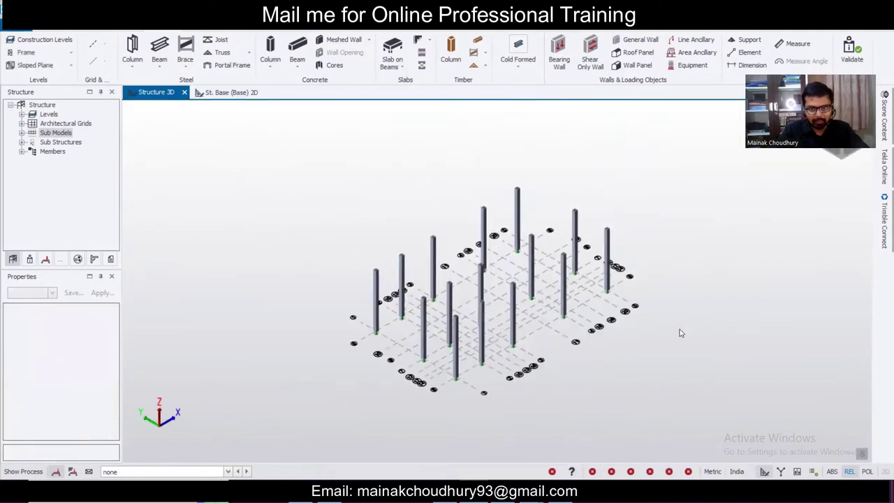
{"action": "right_click_drag", "start_coordinate": [694, 323], "coordinate": [702, 307]}
{"action": "scroll", "coordinate": [501, 285], "scroll_direction": "up", "scroll_amount": 2}
{"action": "left_click", "coordinate": [226, 92]}
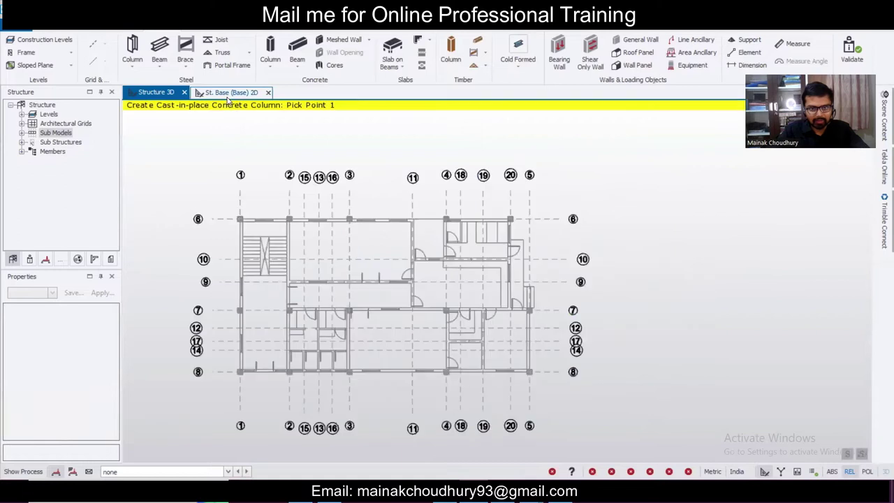
- Start a cast-in-place concrete beam and save its 250x500 section settings as a property set named "b 250 x500"
{"action": "left_click", "coordinate": [297, 46]}
{"action": "left_click", "coordinate": [52, 294]}
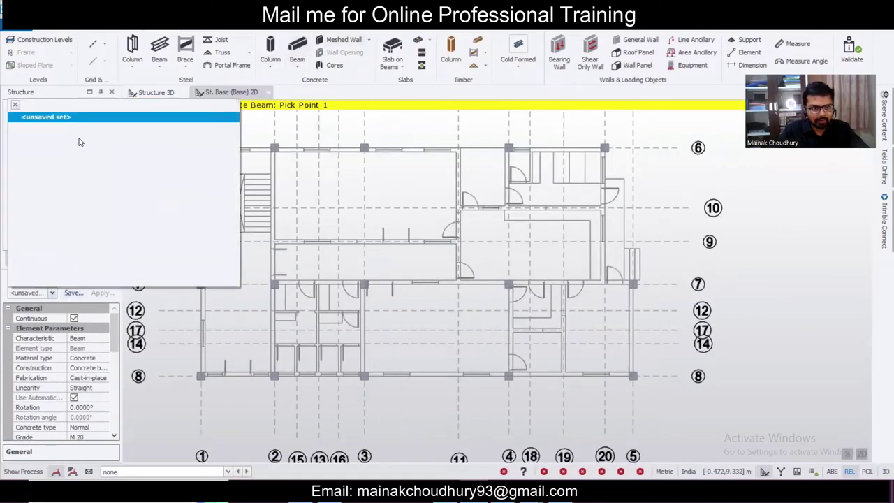
{"action": "left_click", "coordinate": [251, 399]}
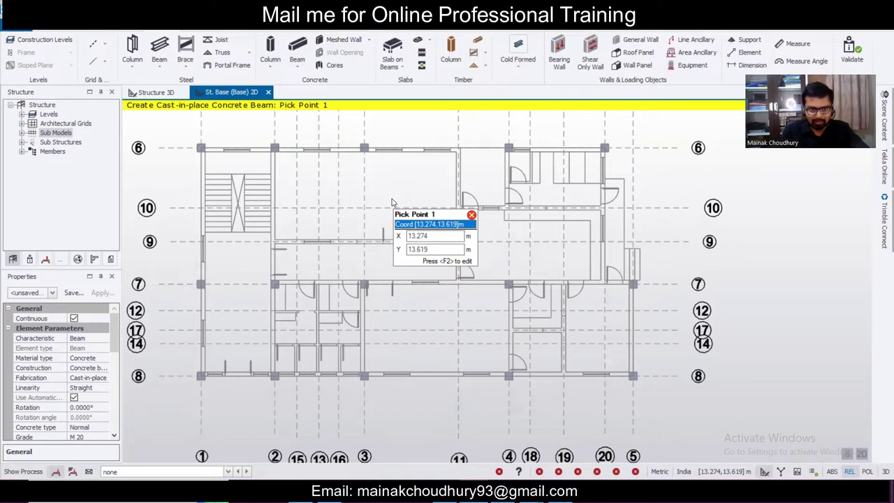
{"action": "scroll", "coordinate": [273, 250], "scroll_direction": "up", "scroll_amount": 4}
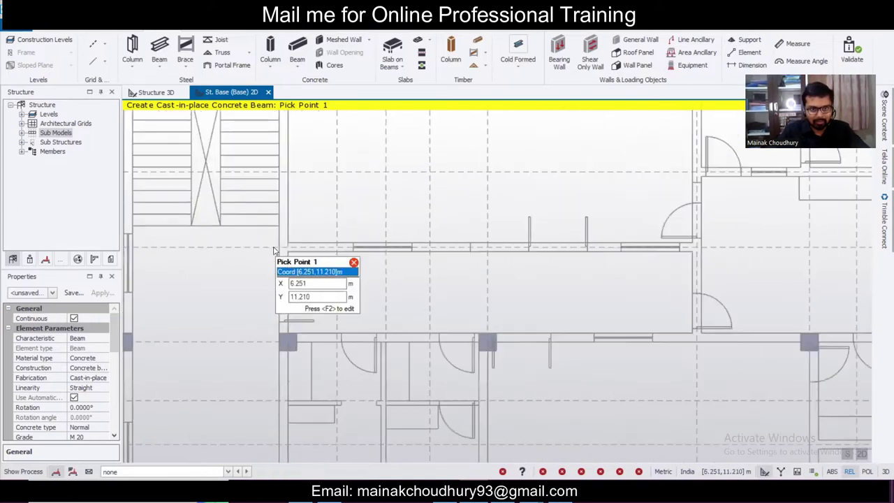
{"action": "left_click", "coordinate": [52, 293]}
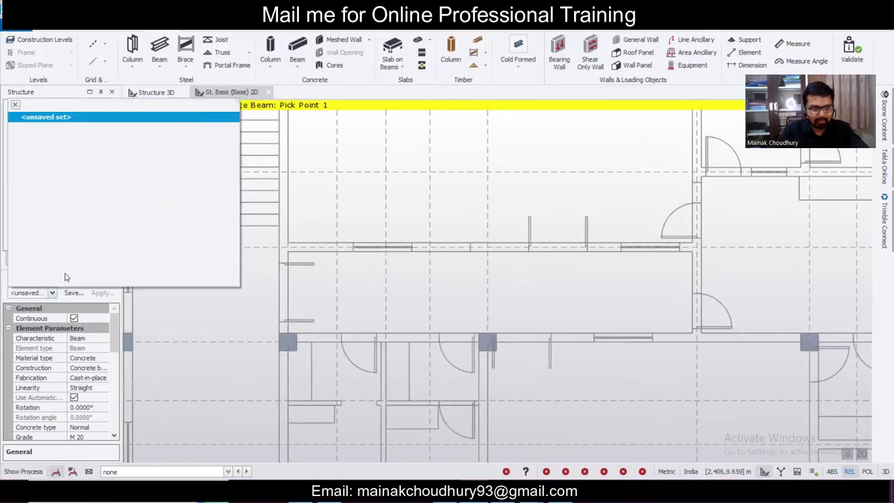
{"action": "scroll", "coordinate": [116, 330], "scroll_direction": "down", "scroll_amount": 3}
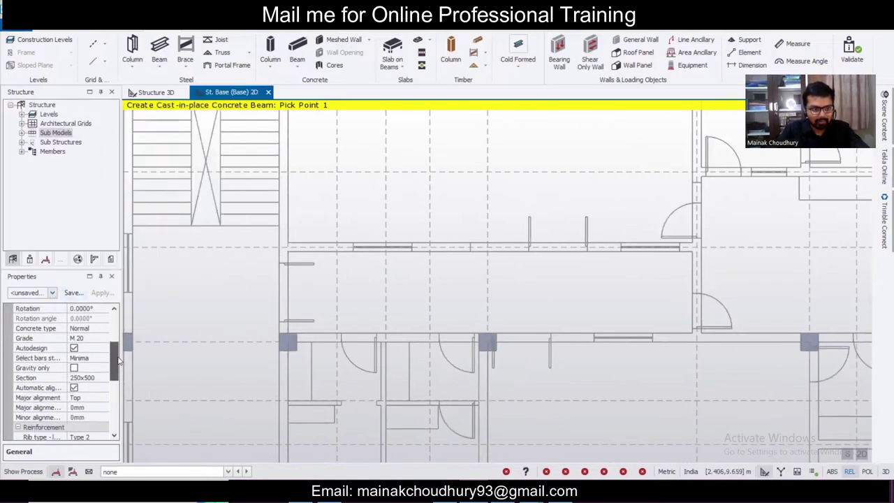
{"action": "left_click", "coordinate": [102, 378]}
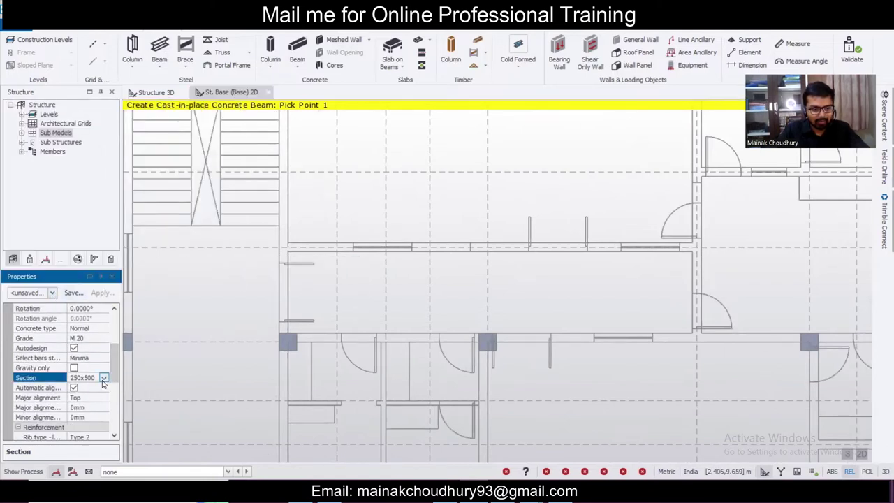
{"action": "left_click", "coordinate": [72, 294]}
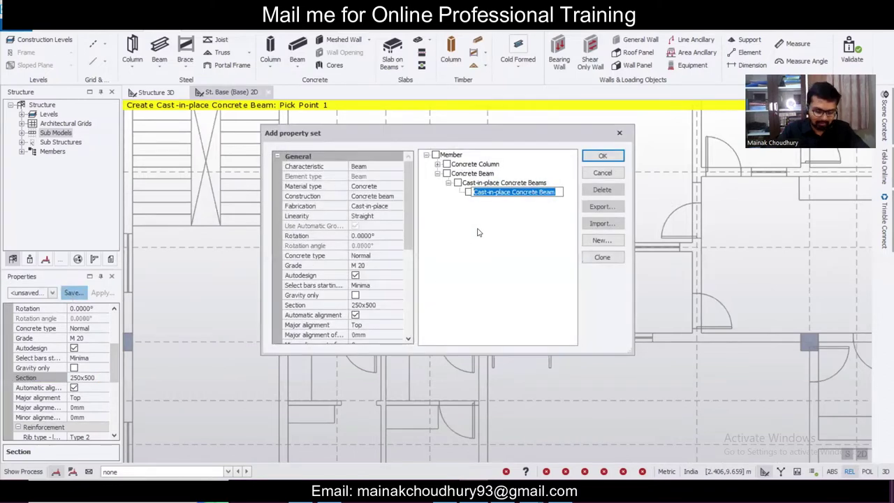
{"action": "type", "text": "b 250 x500"}
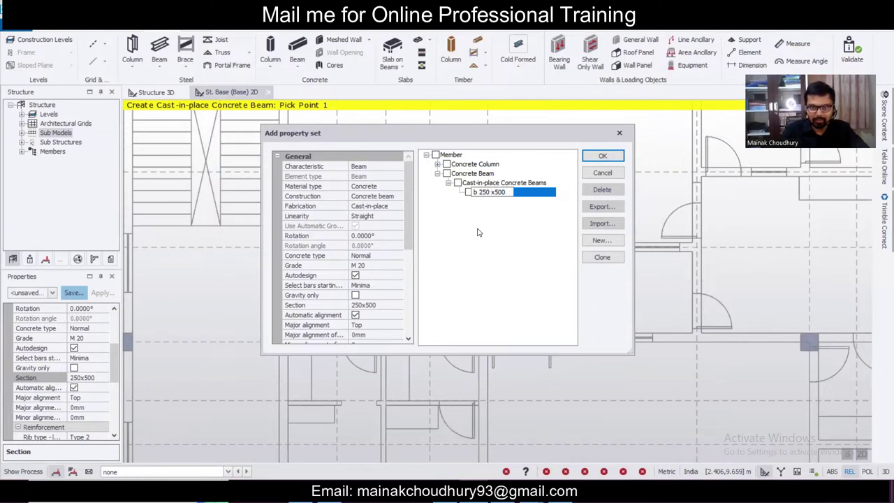
{"action": "left_click", "coordinate": [602, 155]}
{"action": "left_click", "coordinate": [603, 155]}
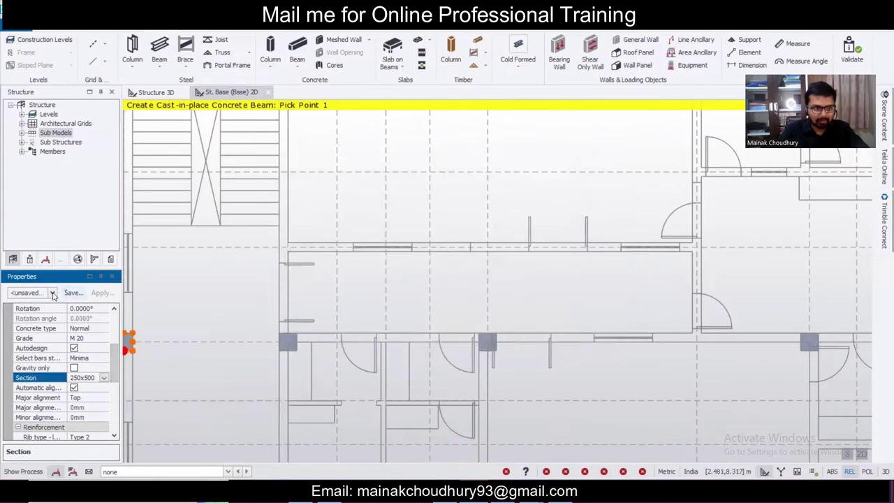
- Apply the "b 250 x500" property set and place a beam along grid line 9 from grid 2 to grid 11
{"action": "left_click", "coordinate": [52, 293]}
{"action": "left_click", "coordinate": [59, 133]}
{"action": "scroll", "coordinate": [575, 296], "scroll_direction": "down", "scroll_amount": 3}
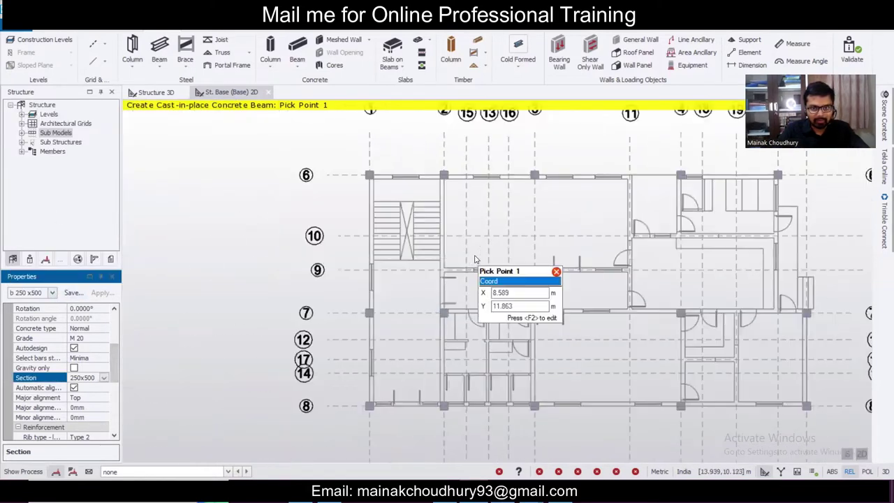
{"action": "scroll", "coordinate": [426, 279], "scroll_direction": "up", "scroll_amount": 2}
{"action": "left_click", "coordinate": [424, 280]}
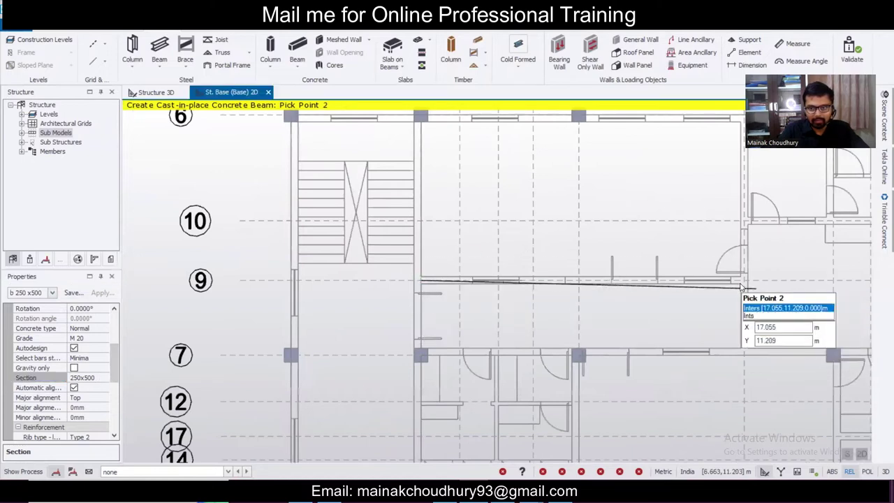
{"action": "left_click", "coordinate": [740, 283]}
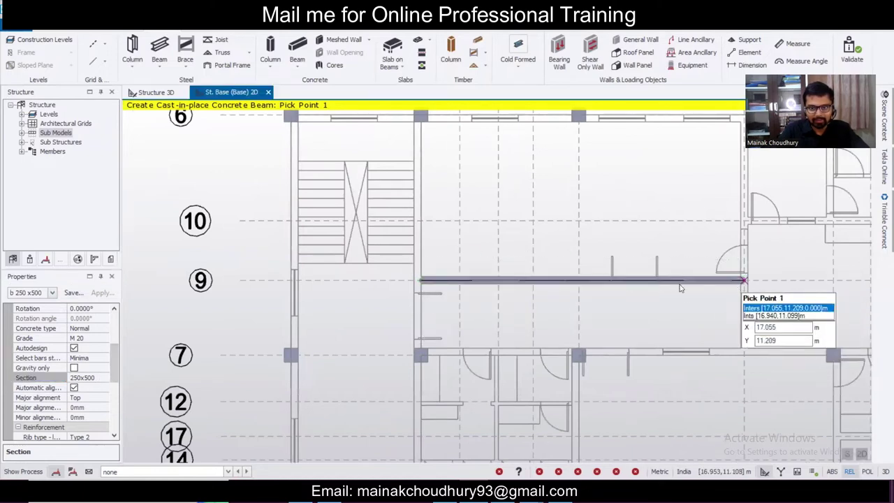
- Place a 250x500 beam along grid line 11 from grid 6 to grid 7
{"action": "scroll", "coordinate": [522, 272], "scroll_direction": "down", "scroll_amount": 2}
{"action": "scroll", "coordinate": [463, 301], "scroll_direction": "up", "scroll_amount": 1}
{"action": "scroll", "coordinate": [454, 302], "scroll_direction": "down", "scroll_amount": 1}
{"action": "scroll", "coordinate": [611, 225], "scroll_direction": "up", "scroll_amount": 2}
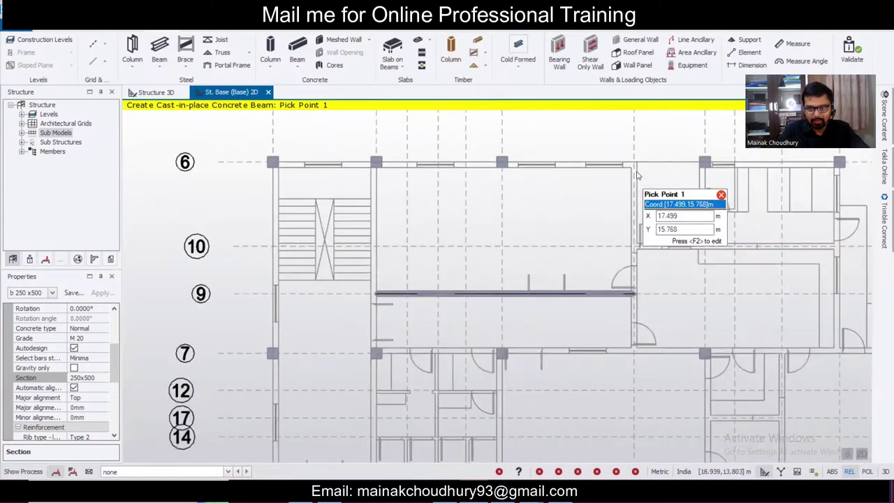
{"action": "left_click", "coordinate": [634, 165]}
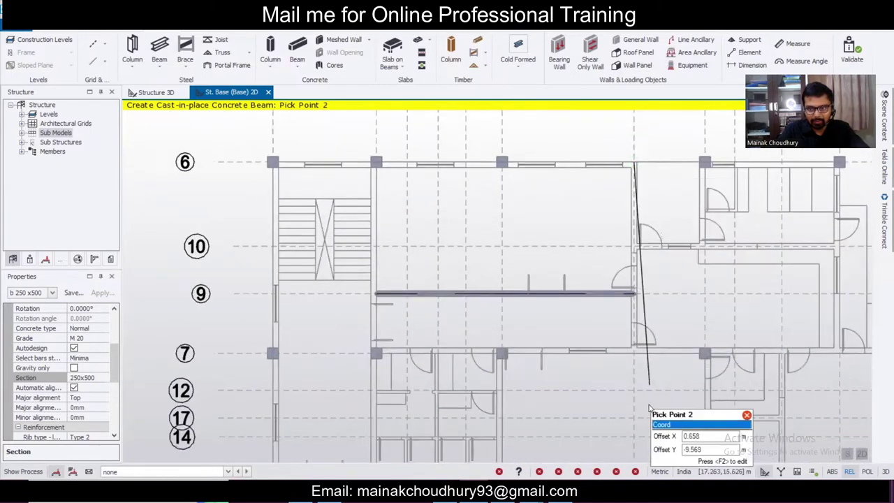
{"action": "right_click", "coordinate": [638, 356]}
- Place a 250x500 beam along grid line 10 from grid 20 to grid 11
{"action": "scroll", "coordinate": [638, 356], "scroll_direction": "down", "scroll_amount": 3}
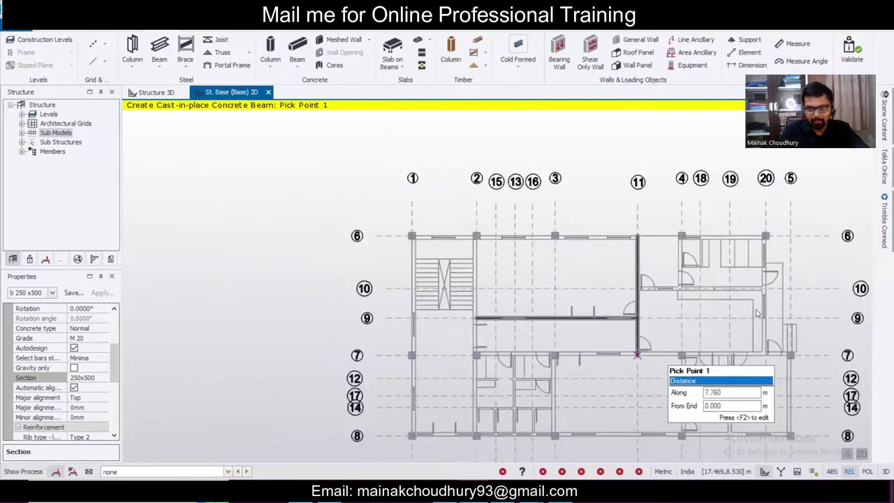
{"action": "scroll", "coordinate": [773, 280], "scroll_direction": "up", "scroll_amount": 2}
{"action": "left_click", "coordinate": [771, 274]}
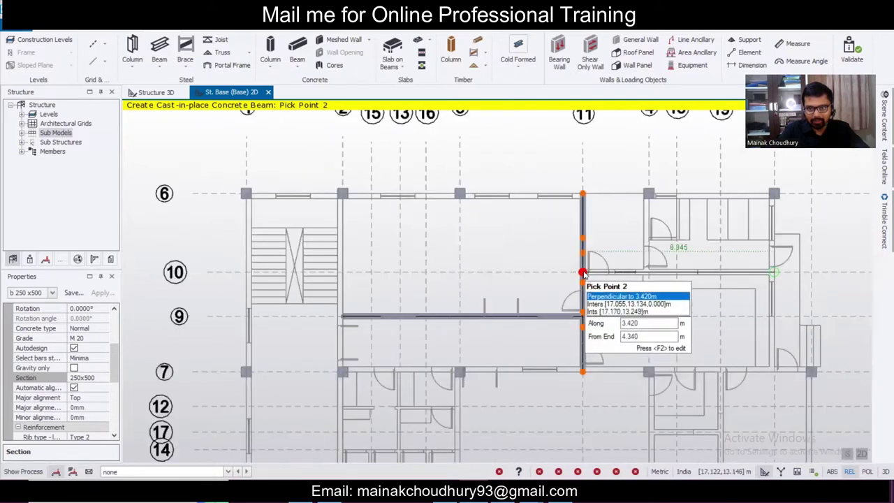
{"action": "left_click", "coordinate": [583, 273]}
{"action": "right_click", "coordinate": [586, 274]}
{"action": "scroll", "coordinate": [628, 286], "scroll_direction": "down", "scroll_amount": 3}
- Place a 250x500 beam along grid line 14 from grid 2 to grid 3
{"action": "scroll", "coordinate": [531, 335], "scroll_direction": "up", "scroll_amount": 3}
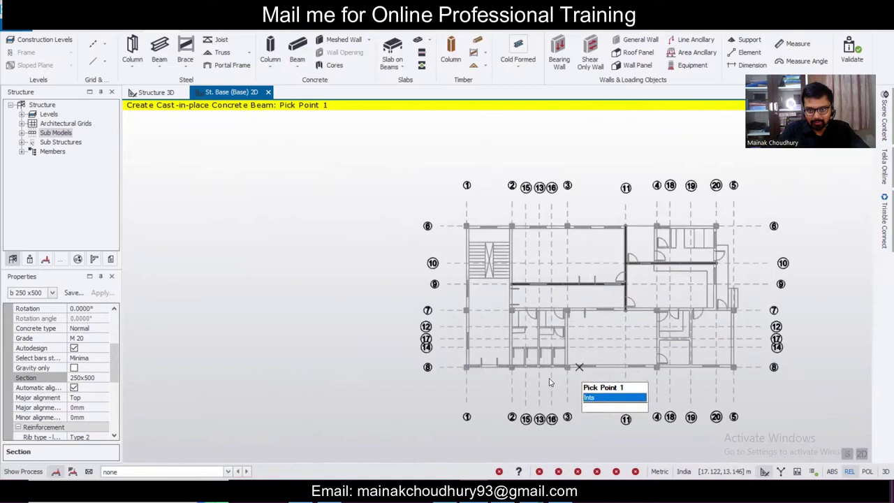
{"action": "scroll", "coordinate": [481, 343], "scroll_direction": "up", "scroll_amount": 3}
{"action": "left_click", "coordinate": [467, 314]}
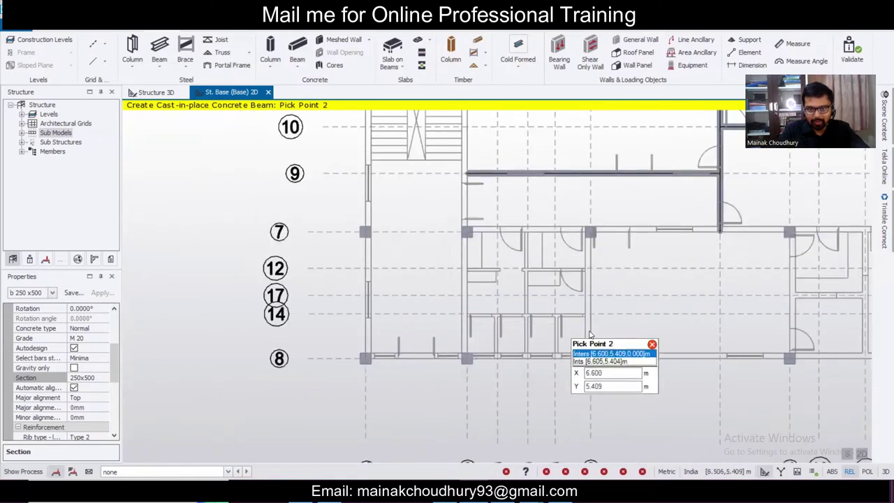
{"action": "left_click", "coordinate": [586, 314]}
{"action": "right_click", "coordinate": [586, 315]}
{"action": "scroll", "coordinate": [587, 318], "scroll_direction": "down", "scroll_amount": 3}
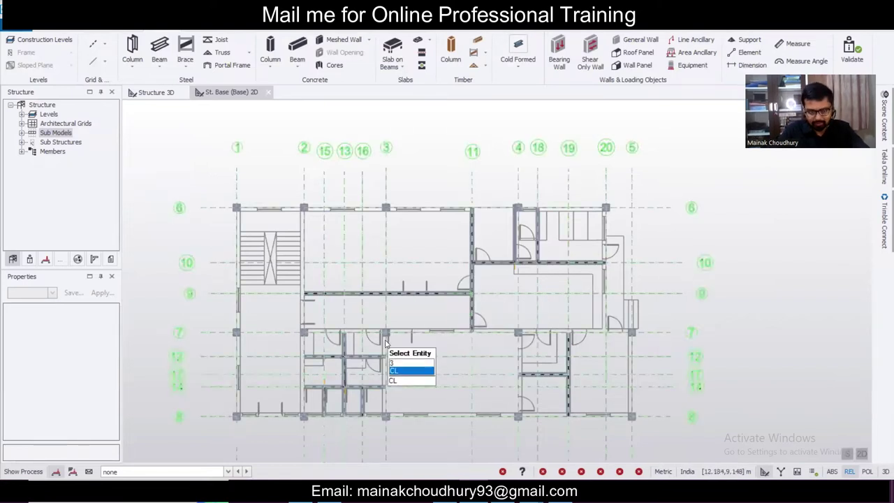
- Select the whole floor plan's members and exclude the beam beside grid 4 between grids 6 and 10 from the selection
{"action": "scroll", "coordinate": [419, 331], "scroll_direction": "down", "scroll_amount": 3}
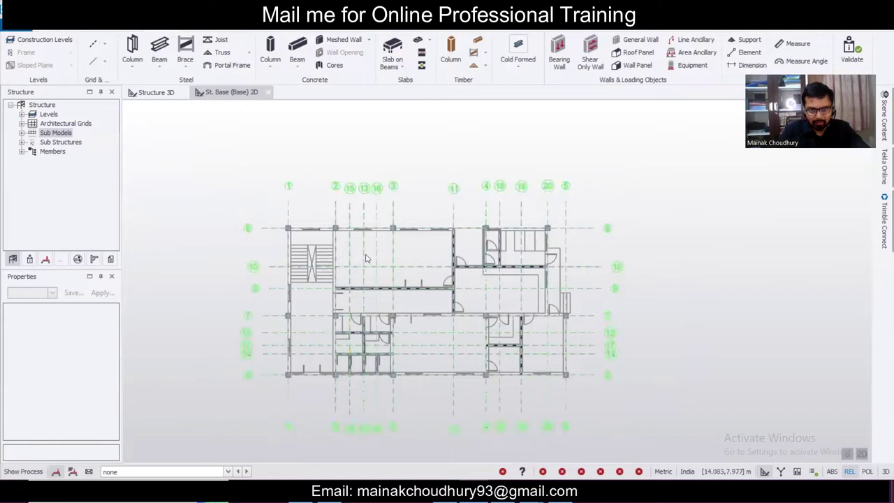
{"action": "left_click_drag", "start_coordinate": [267, 187], "coordinate": [746, 448]}
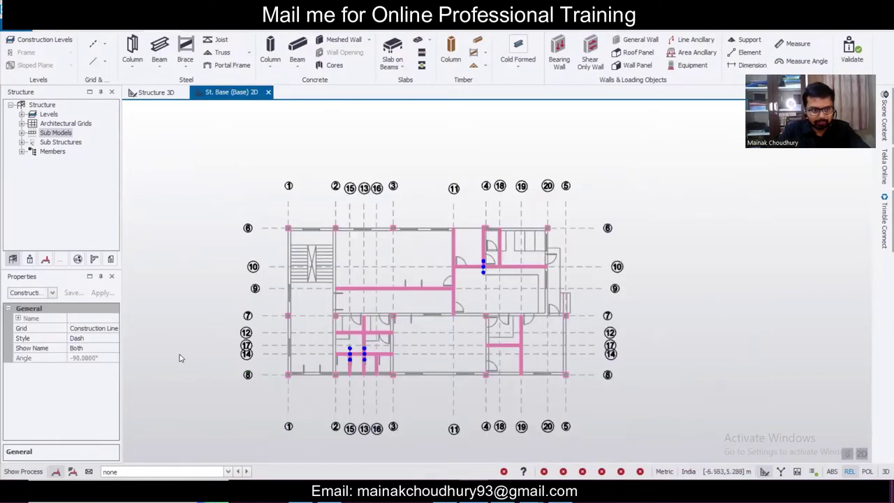
{"action": "left_click", "coordinate": [53, 294]}
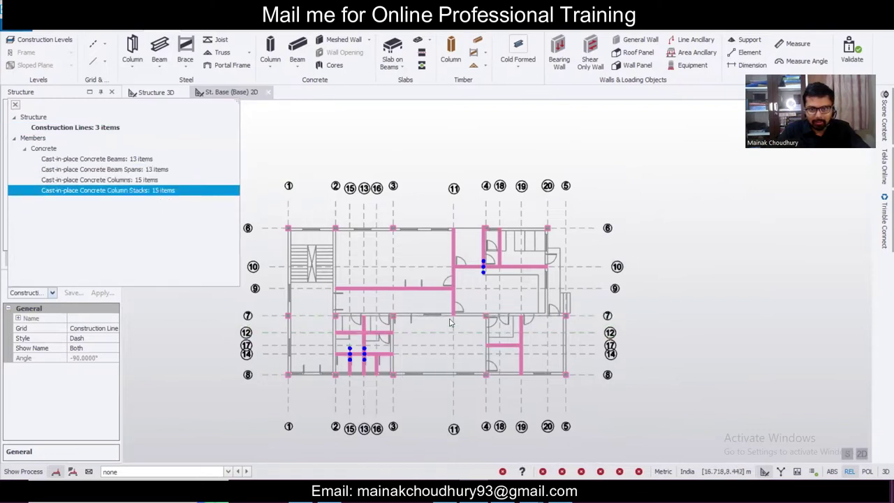
{"action": "mouse_move", "coordinate": [480, 258]}
{"action": "scroll", "coordinate": [481, 257], "scroll_direction": "up", "scroll_amount": 5}
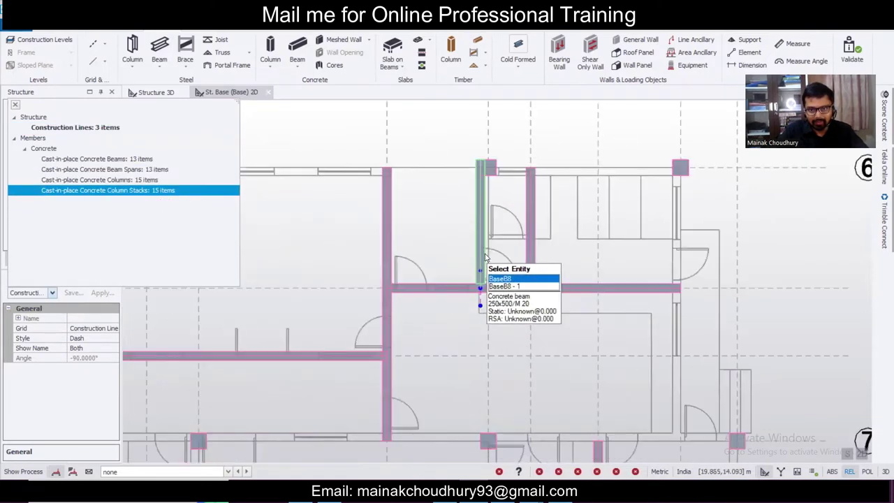
{"action": "left_click", "coordinate": [480, 256], "text": "ctrl"}
{"action": "mouse_move", "coordinate": [530, 188]}
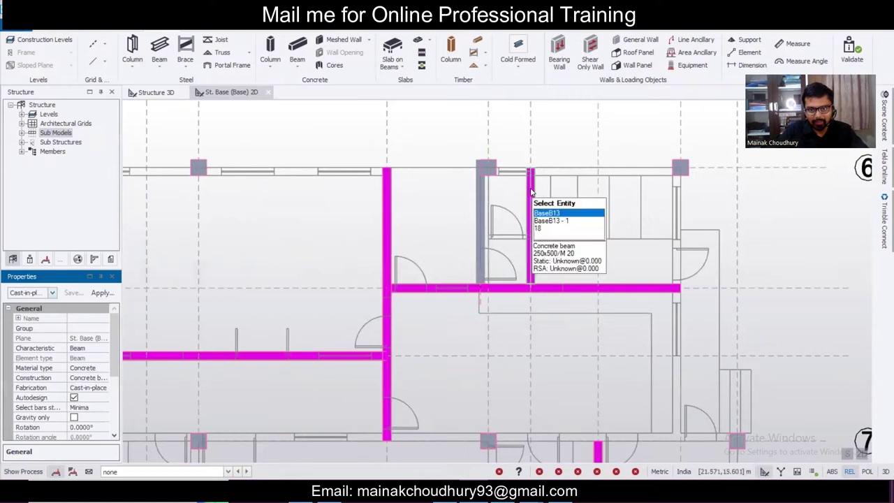
{"action": "scroll", "coordinate": [530, 188], "scroll_direction": "down", "scroll_amount": 3}
{"action": "scroll", "coordinate": [440, 341], "scroll_direction": "down", "scroll_amount": 3}
{"action": "scroll", "coordinate": [589, 345], "scroll_direction": "up", "scroll_amount": 2}
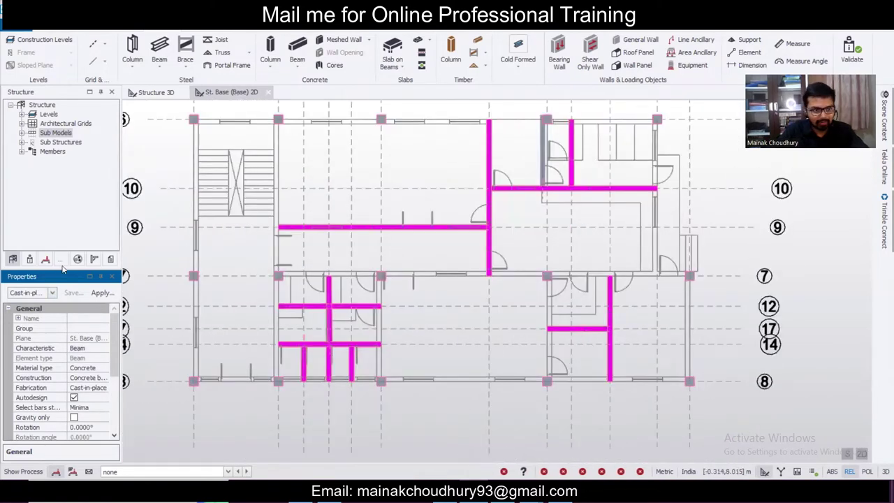
- Set both Fixity end 1 and Fixity end 2 to Pin for the selected cast-in-place concrete beam spans
{"action": "left_click", "coordinate": [50, 292]}
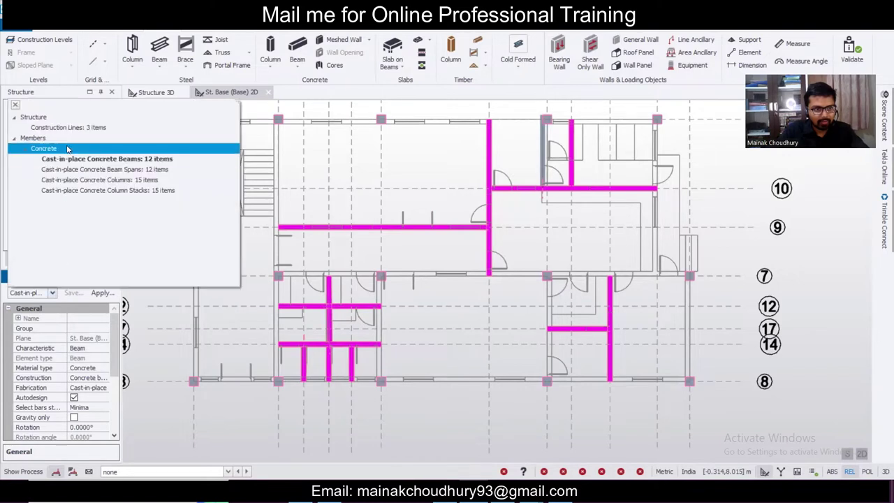
{"action": "left_click", "coordinate": [72, 170]}
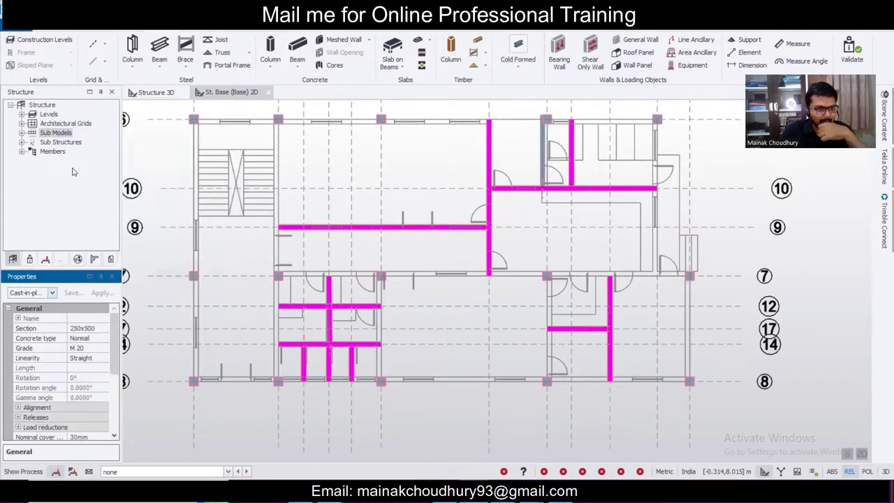
{"action": "scroll", "coordinate": [116, 343], "scroll_direction": "down", "scroll_amount": 1}
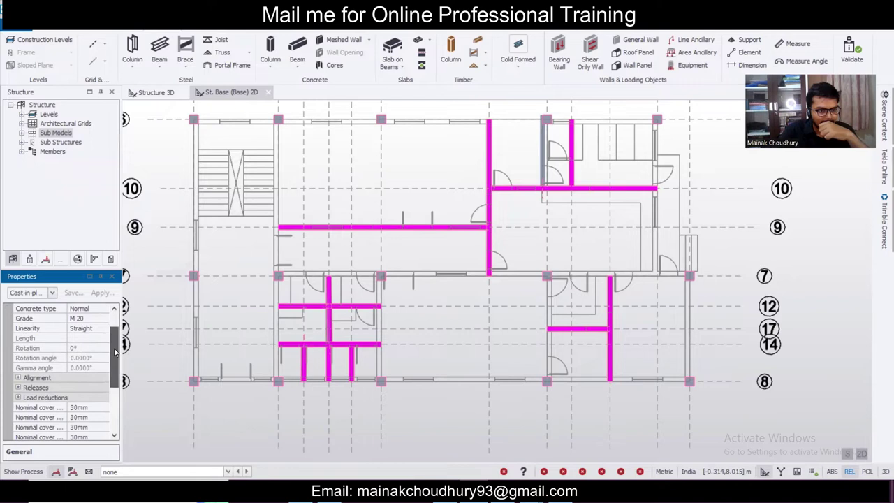
{"action": "scroll", "coordinate": [116, 343], "scroll_direction": "down", "scroll_amount": 3}
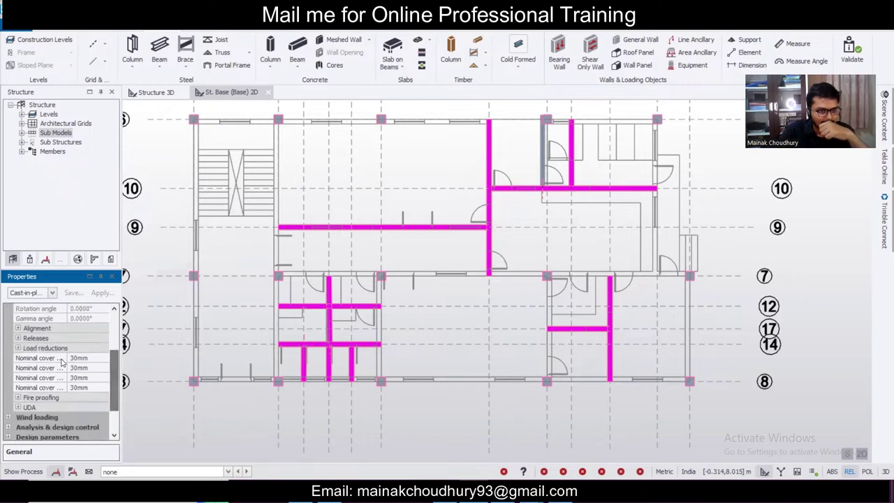
{"action": "left_click", "coordinate": [18, 338]}
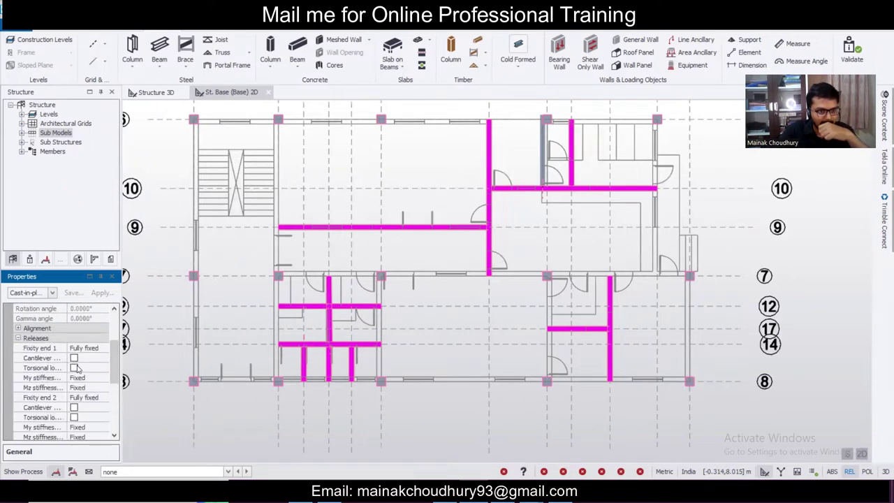
{"action": "left_click", "coordinate": [101, 349]}
{"action": "left_click", "coordinate": [102, 349]}
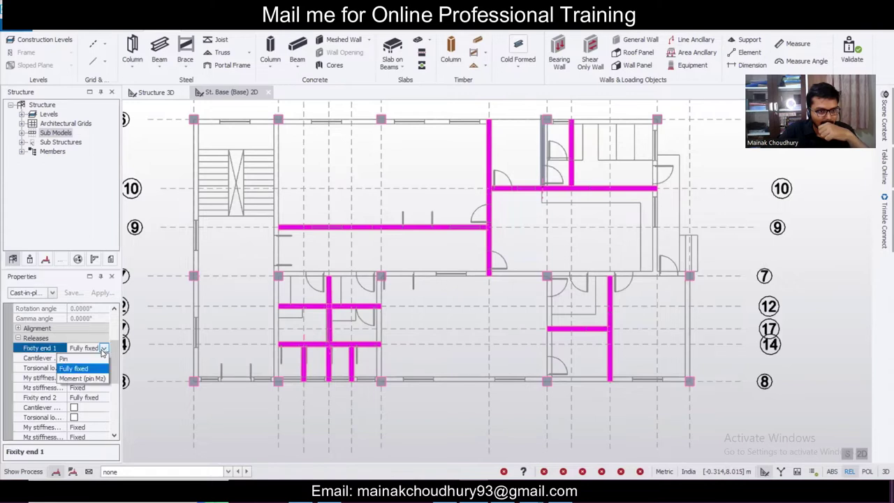
{"action": "left_click", "coordinate": [89, 358]}
{"action": "left_click", "coordinate": [101, 377]}
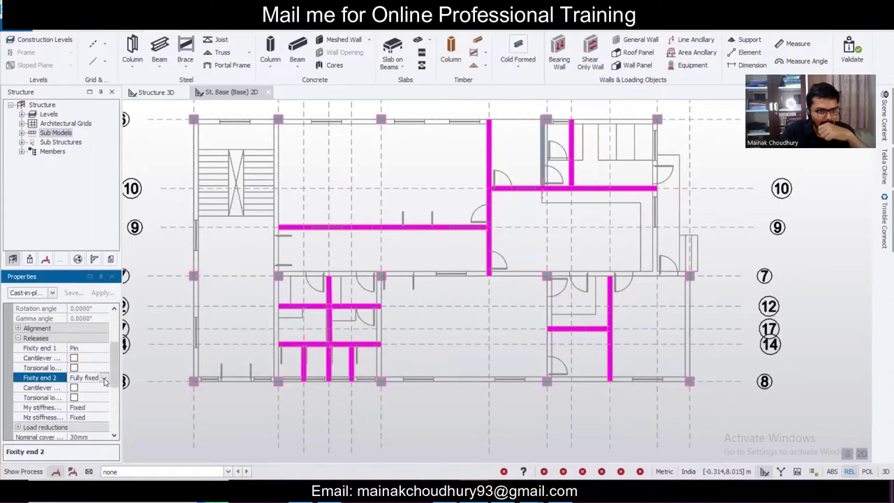
{"action": "left_click", "coordinate": [103, 378]}
{"action": "left_click", "coordinate": [95, 390]}
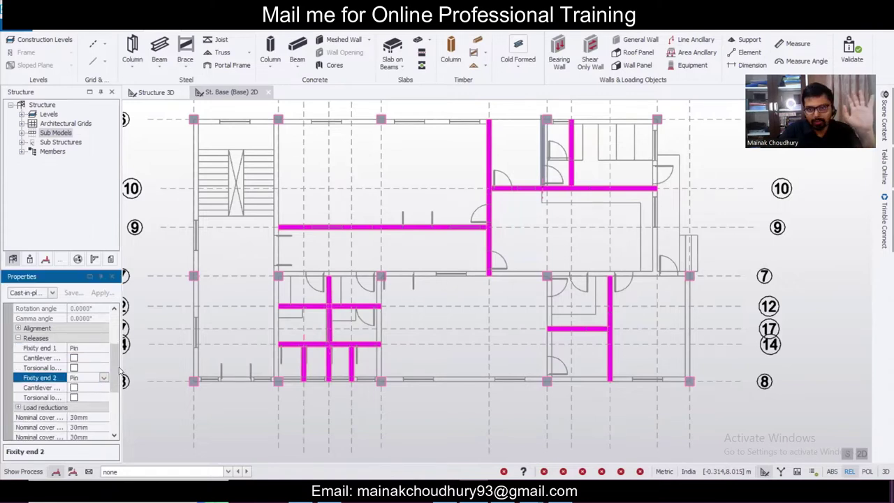
- Select only the beam span beside grid 4 between grids 6 and 10 and set its Fixity end 1 to Pin
{"action": "left_click", "coordinate": [539, 175]}
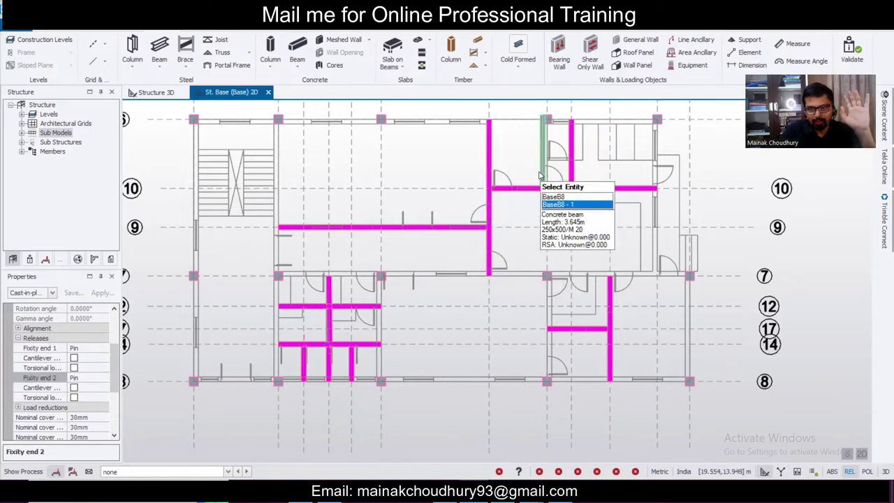
{"action": "left_click", "coordinate": [539, 173]}
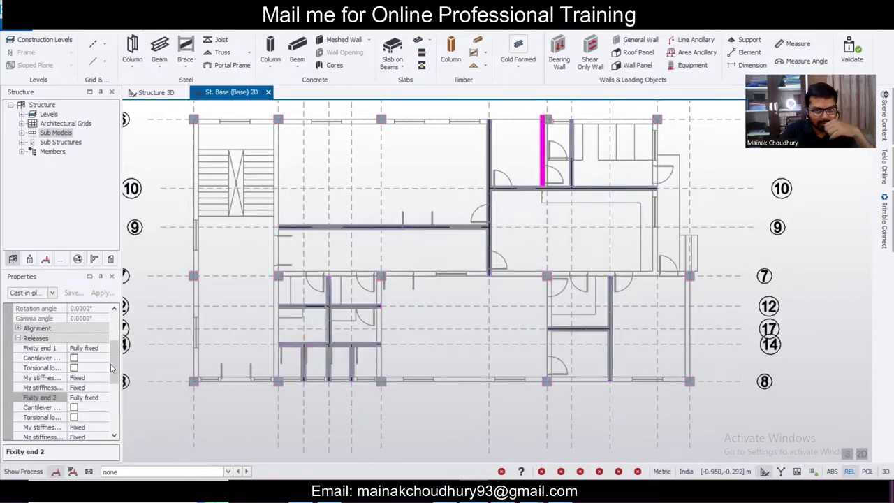
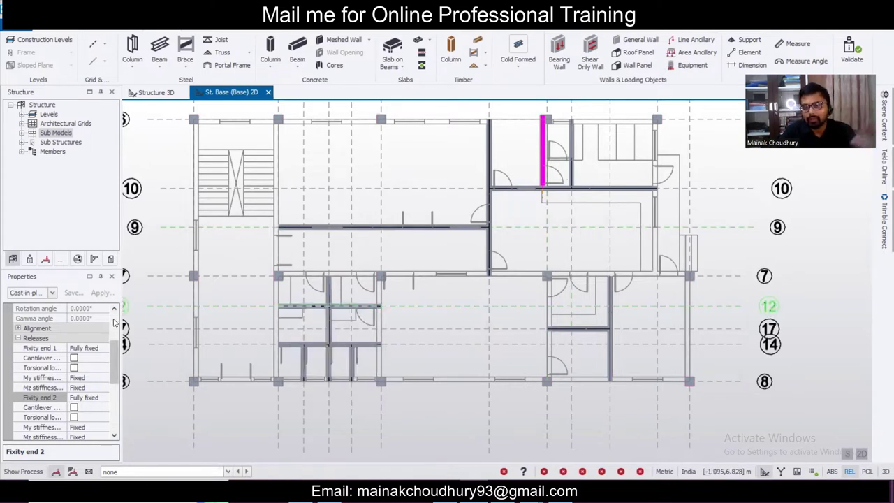
{"action": "left_click", "coordinate": [84, 347]}
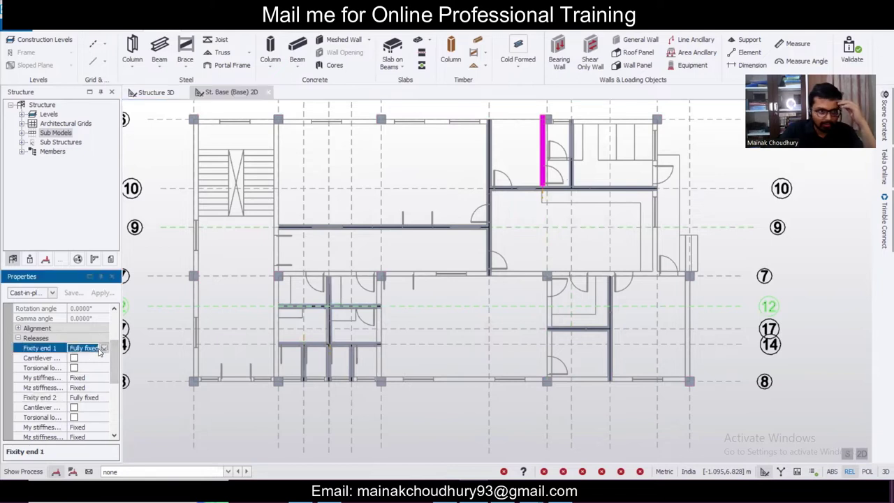
{"action": "left_click", "coordinate": [103, 348]}
{"action": "left_click", "coordinate": [88, 358]}
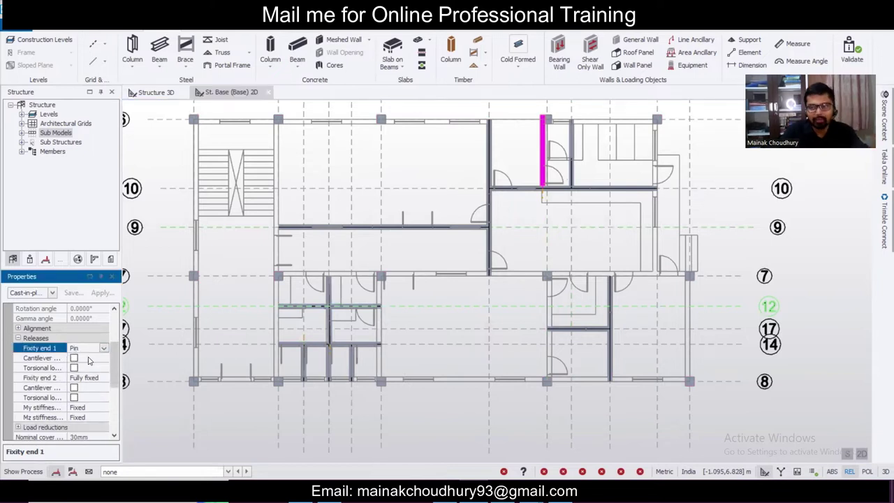
- Inspect the crossing between the beam on grid 12 and the beam on grid 13
{"action": "mouse_move", "coordinate": [400, 235]}
{"action": "left_click", "coordinate": [445, 263]}
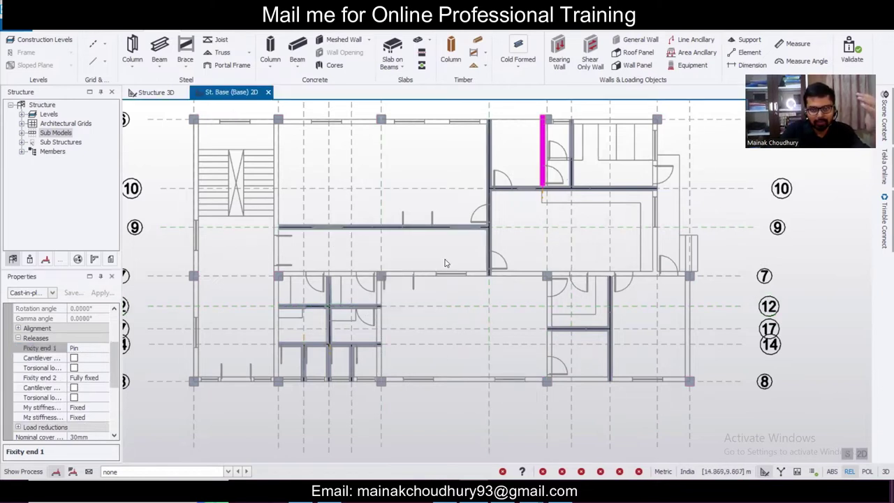
{"action": "left_click", "coordinate": [379, 313]}
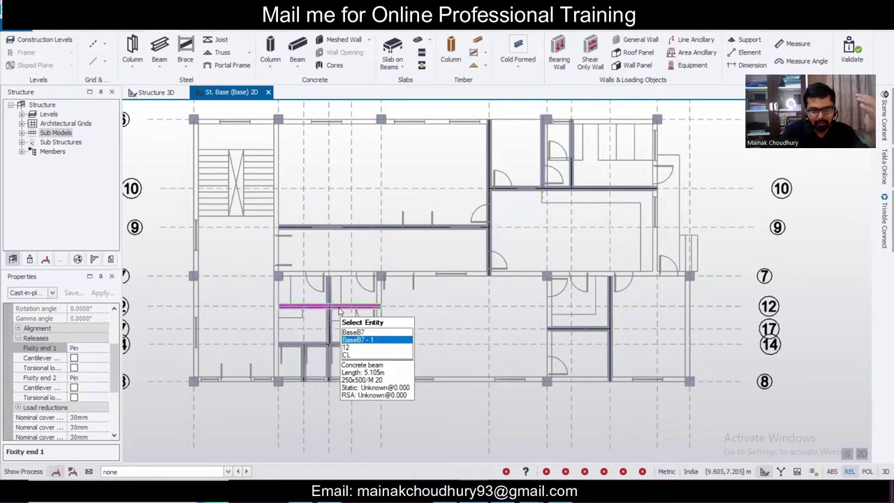
{"action": "scroll", "coordinate": [325, 320], "scroll_direction": "up", "scroll_amount": 3}
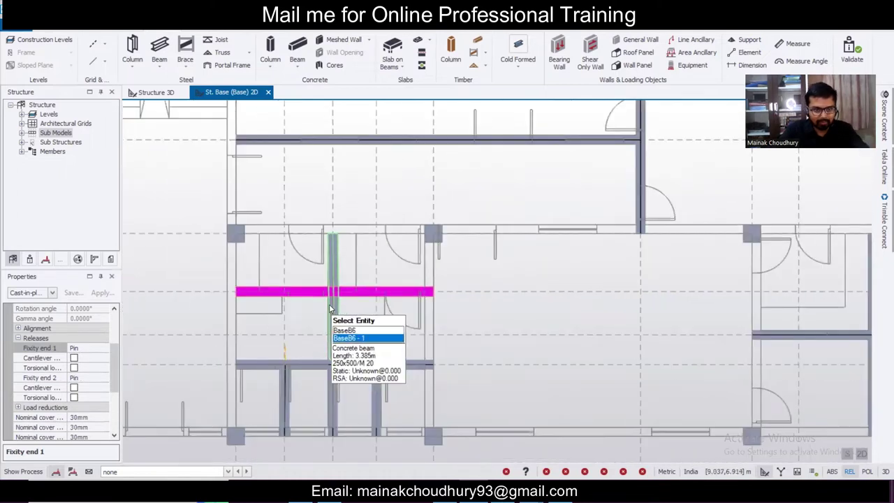
{"action": "left_click", "coordinate": [331, 309]}
{"action": "scroll", "coordinate": [313, 304], "scroll_direction": "up", "scroll_amount": 3}
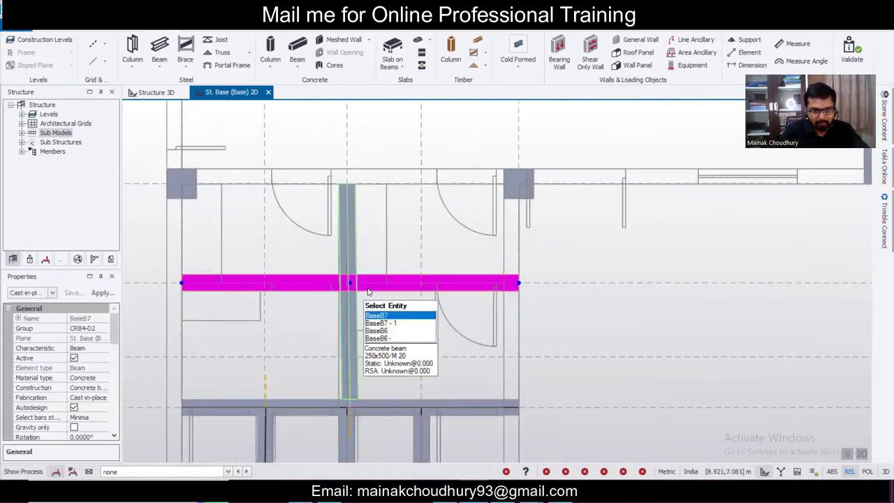
{"action": "scroll", "coordinate": [368, 292], "scroll_direction": "up", "scroll_amount": 2}
{"action": "scroll", "coordinate": [409, 293], "scroll_direction": "down", "scroll_amount": 5}
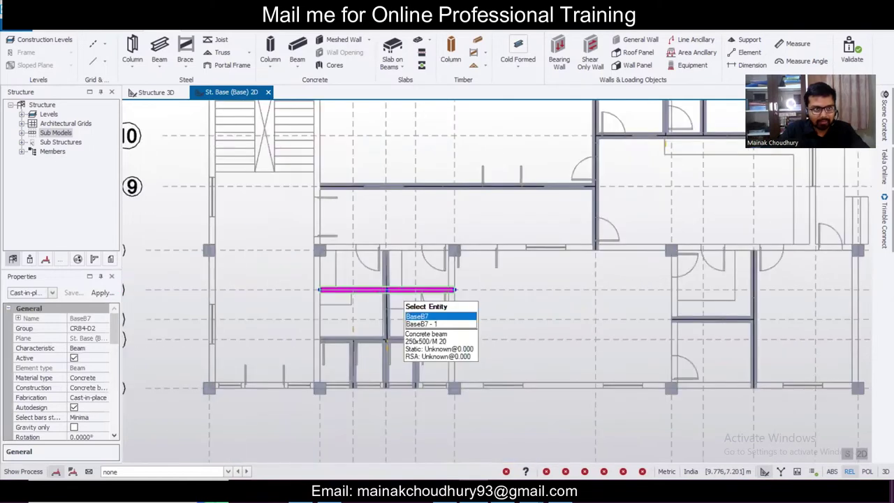
- Validate the structure and examine the model's member intersection warnings, locating each of the beams involved
{"action": "left_click", "coordinate": [121, 21]}
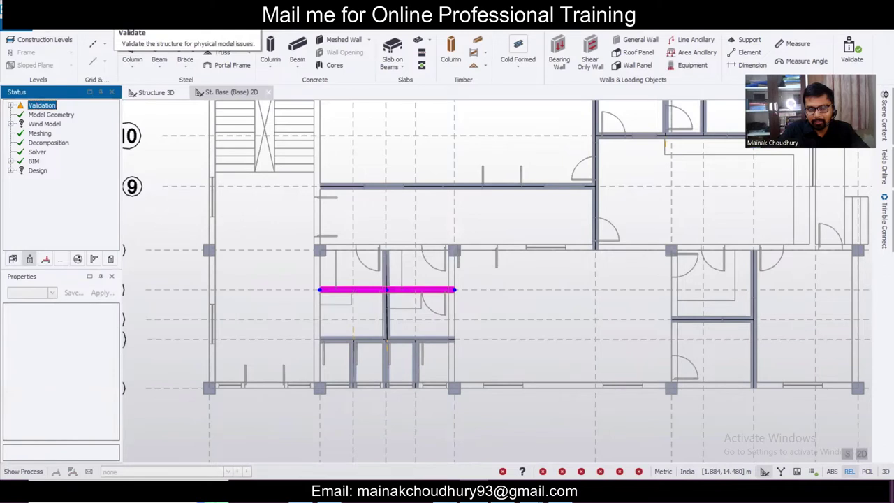
{"action": "left_click", "coordinate": [10, 106]}
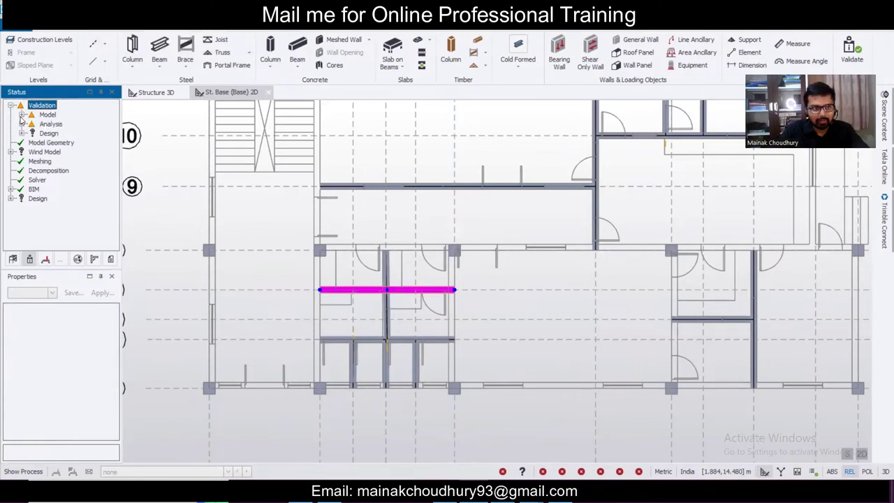
{"action": "left_click", "coordinate": [22, 116]}
{"action": "left_click", "coordinate": [33, 124]}
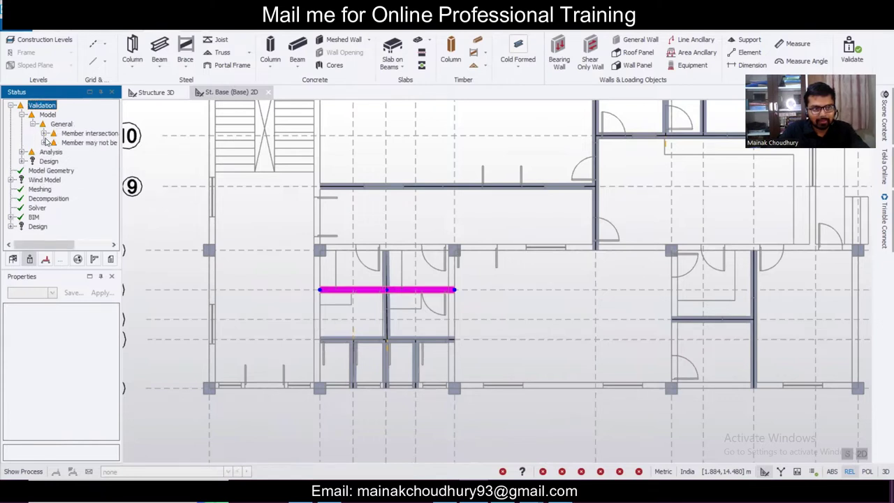
{"action": "left_click", "coordinate": [44, 134]}
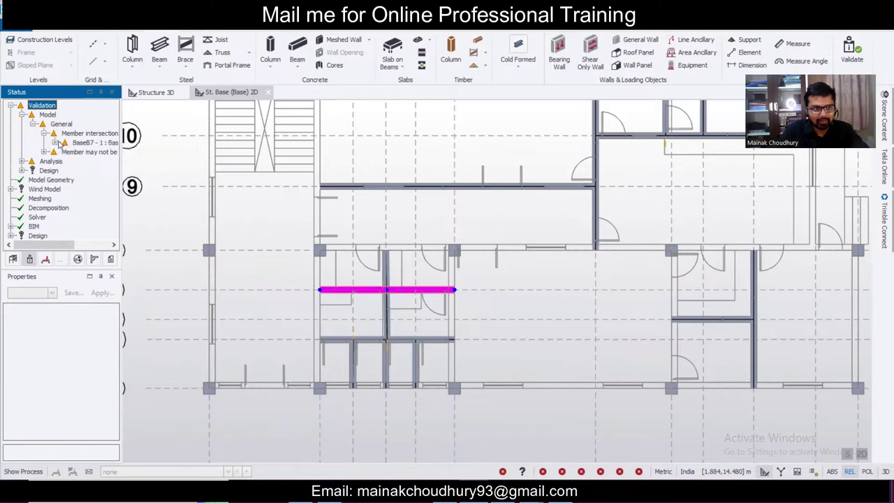
{"action": "left_click", "coordinate": [54, 142]}
{"action": "left_click", "coordinate": [89, 153]}
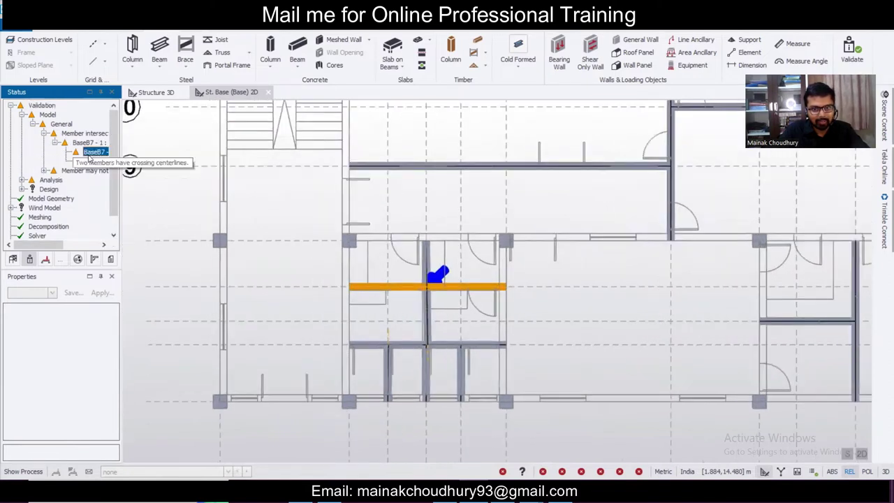
{"action": "left_click", "coordinate": [92, 161]}
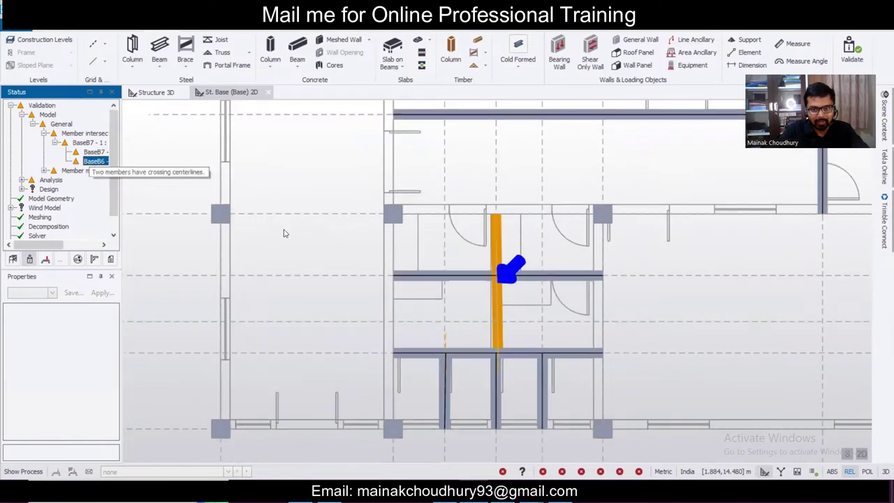
- Add a new node to the grid 13 beam at its intersection with the grid 12 beam
{"action": "left_click", "coordinate": [512, 315]}
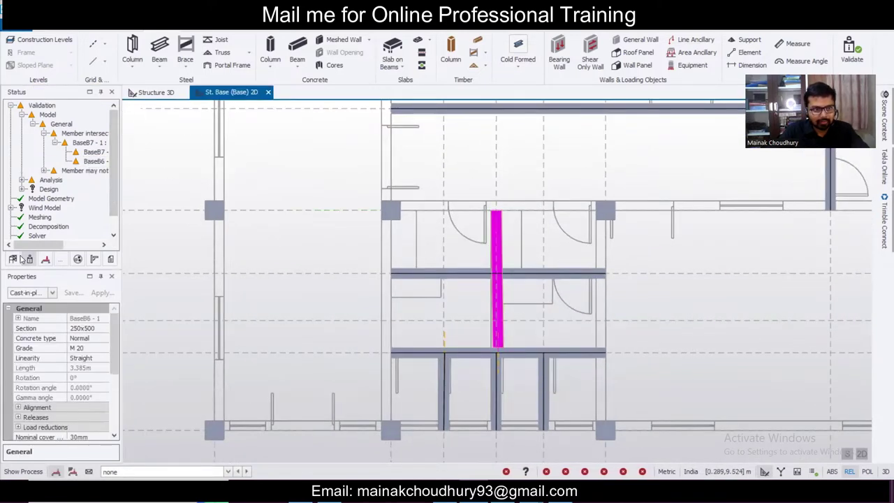
{"action": "left_click", "coordinate": [17, 258]}
{"action": "left_click", "coordinate": [508, 276]}
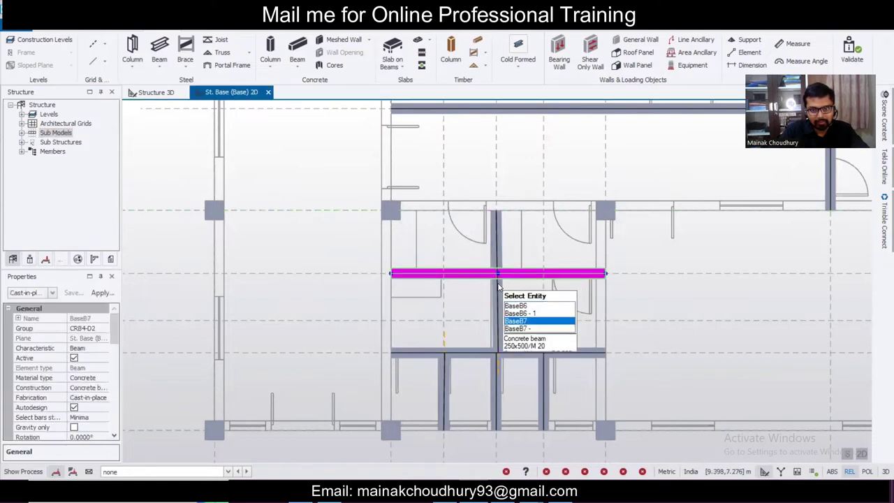
{"action": "left_click", "coordinate": [498, 285]}
{"action": "scroll", "coordinate": [499, 285], "scroll_direction": "up", "scroll_amount": 5}
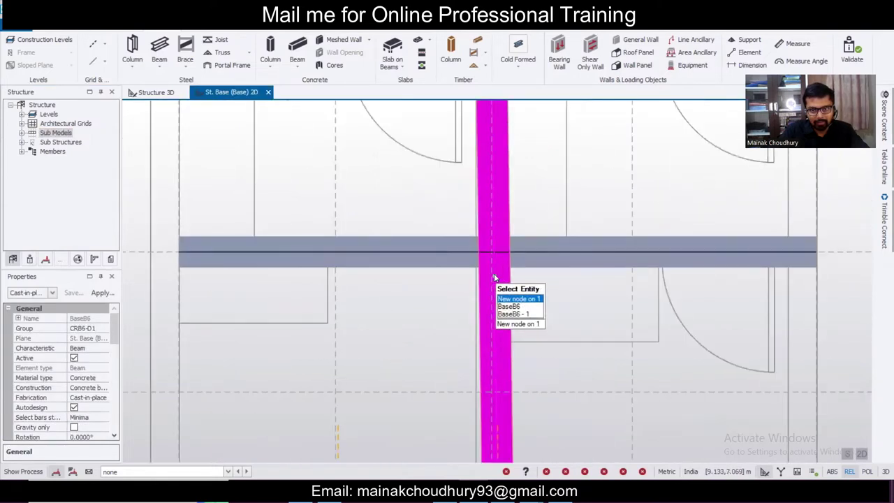
{"action": "left_click", "coordinate": [494, 273]}
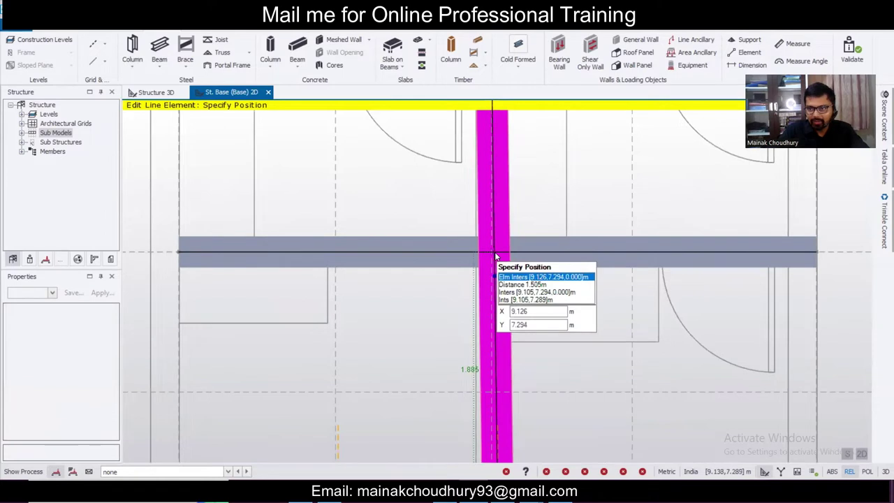
{"action": "left_click", "coordinate": [495, 257]}
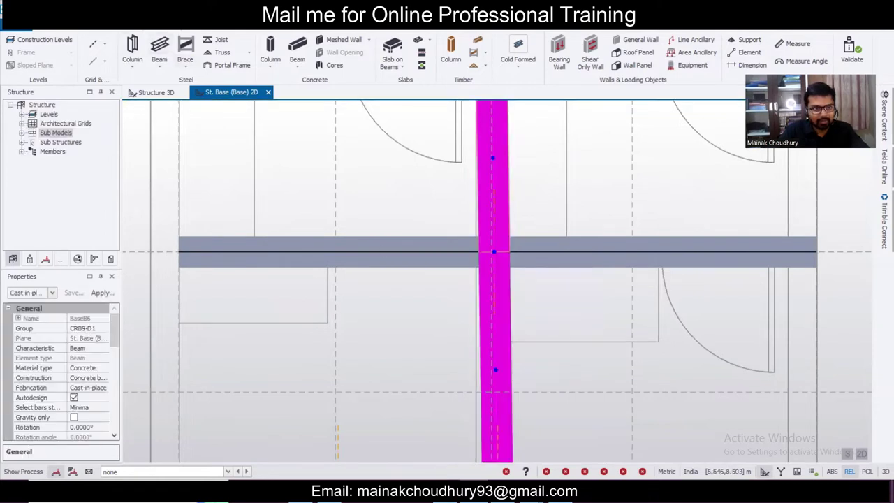
- Examine the Analysis validation warning about an element shorter than the length limit, and locate that element in the 3D solver and structural views
{"action": "left_click_drag", "start_coordinate": [73, 242], "coordinate": [48, 253]}
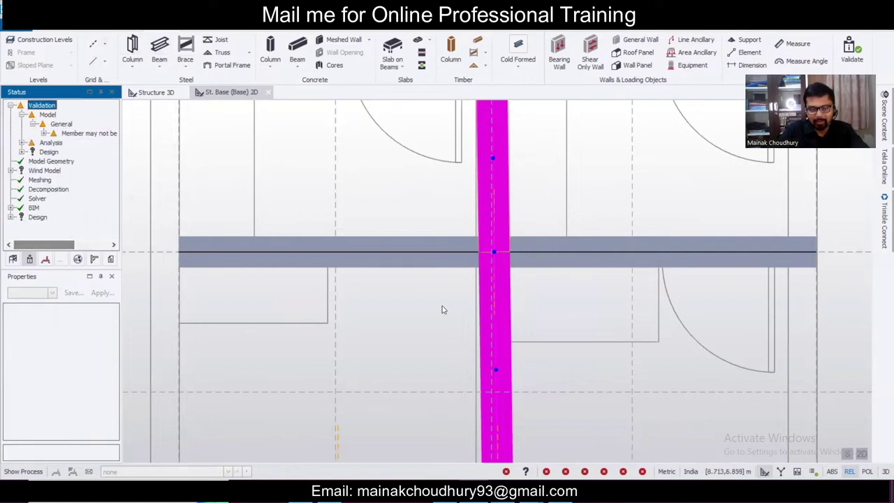
{"action": "scroll", "coordinate": [441, 309], "scroll_direction": "down", "scroll_amount": 3}
{"action": "left_click", "coordinate": [21, 143]}
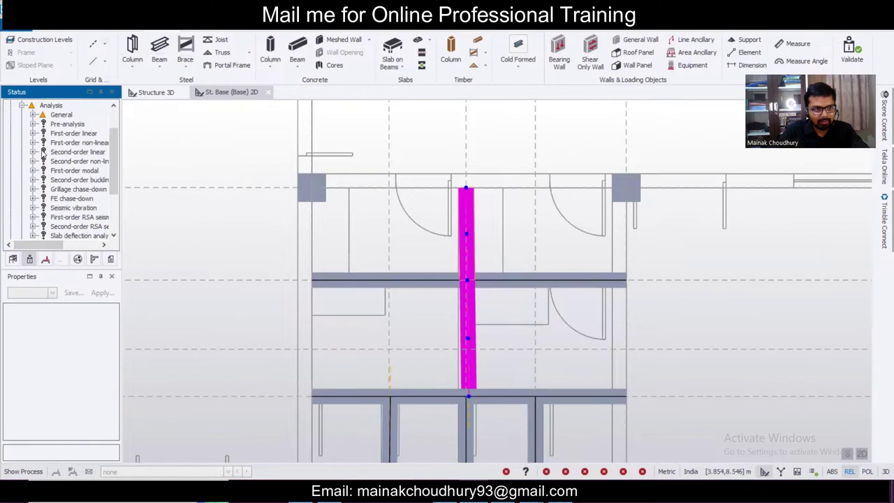
{"action": "left_click", "coordinate": [32, 115]}
{"action": "left_click", "coordinate": [43, 123]}
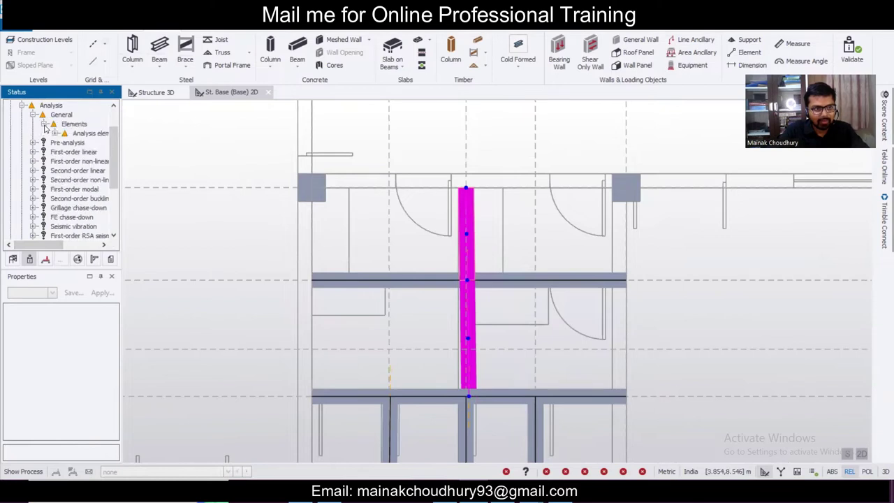
{"action": "left_click", "coordinate": [55, 133]}
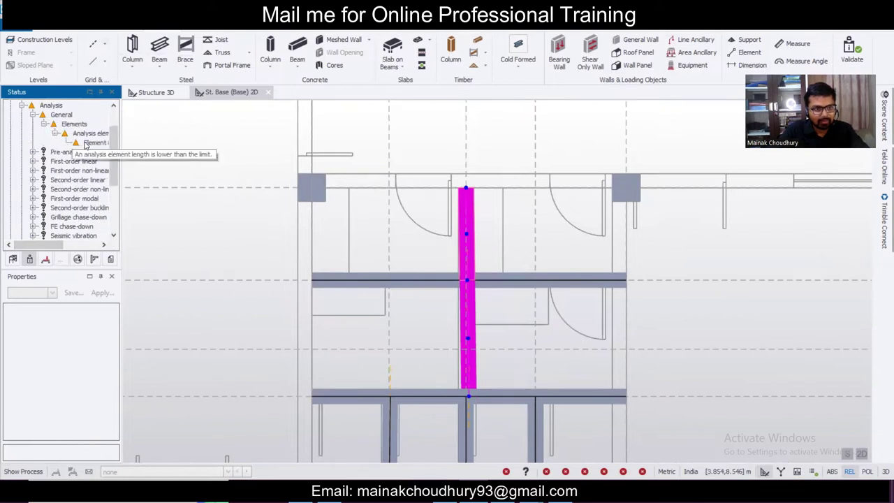
{"action": "double_click", "coordinate": [86, 143]}
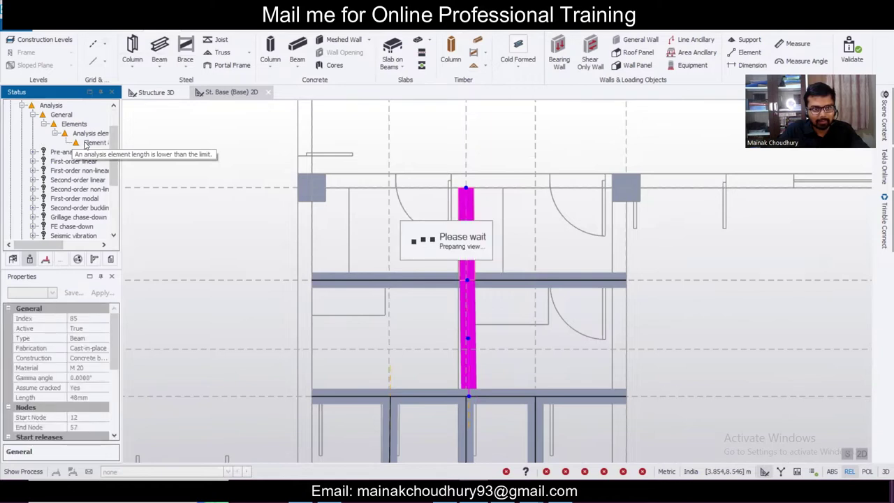
{"action": "left_click", "coordinate": [86, 147]}
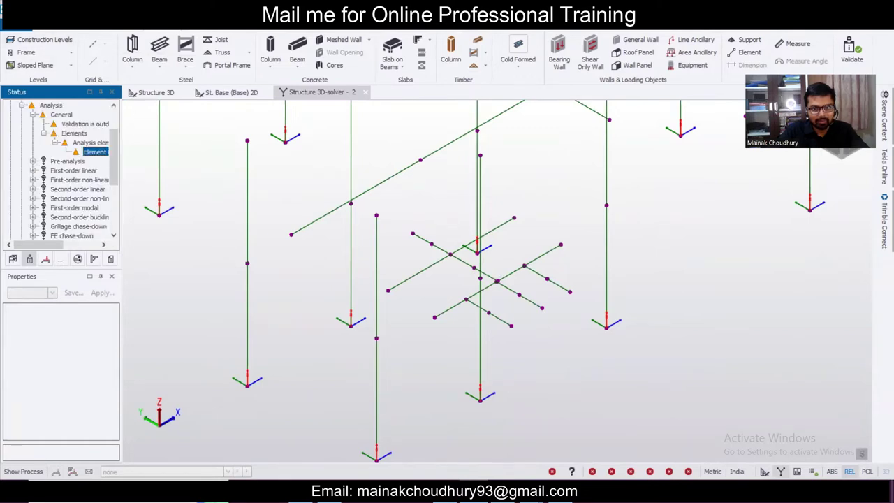
{"action": "left_click", "coordinate": [765, 472]}
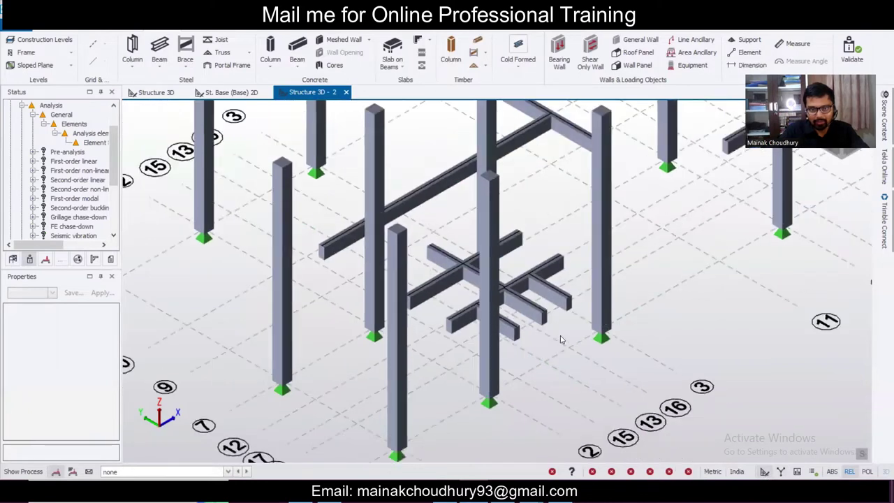
- Return to the St. Base 2D plan, look over the beam layout and clear the grid 13 beam selection
{"action": "left_click", "coordinate": [230, 92]}
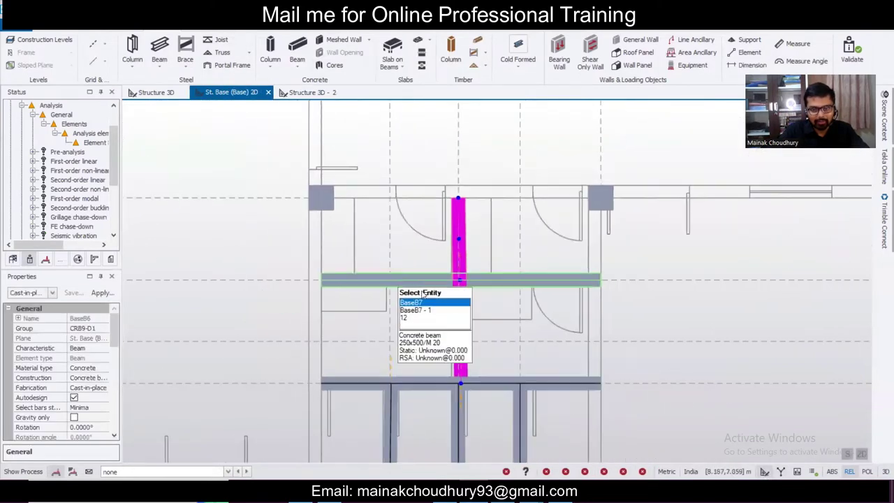
{"action": "scroll", "coordinate": [473, 318], "scroll_direction": "down", "scroll_amount": 3}
{"action": "scroll", "coordinate": [473, 318], "scroll_direction": "up", "scroll_amount": 2}
{"action": "left_click", "coordinate": [424, 307]}
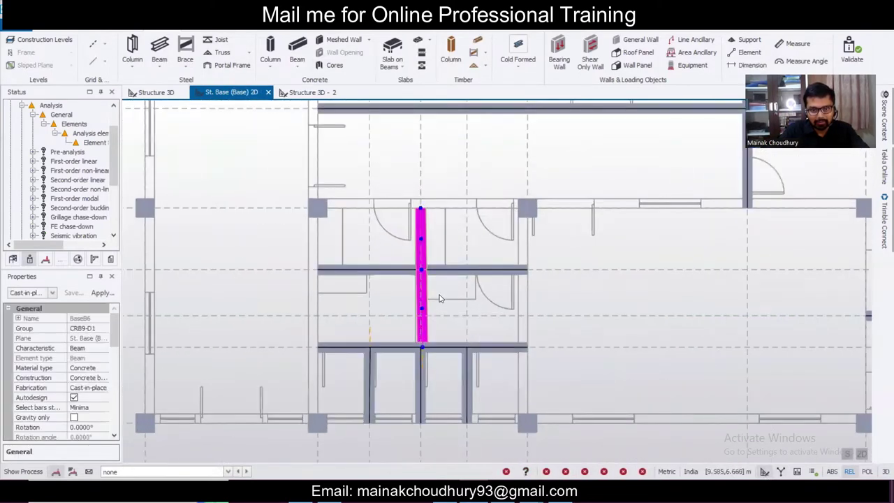
{"action": "scroll", "coordinate": [436, 293], "scroll_direction": "down", "scroll_amount": 3}
{"action": "scroll", "coordinate": [440, 289], "scroll_direction": "down", "scroll_amount": 2}
{"action": "middle_click_drag", "start_coordinate": [617, 323], "coordinate": [598, 362]}
{"action": "key", "text": "Escape"}
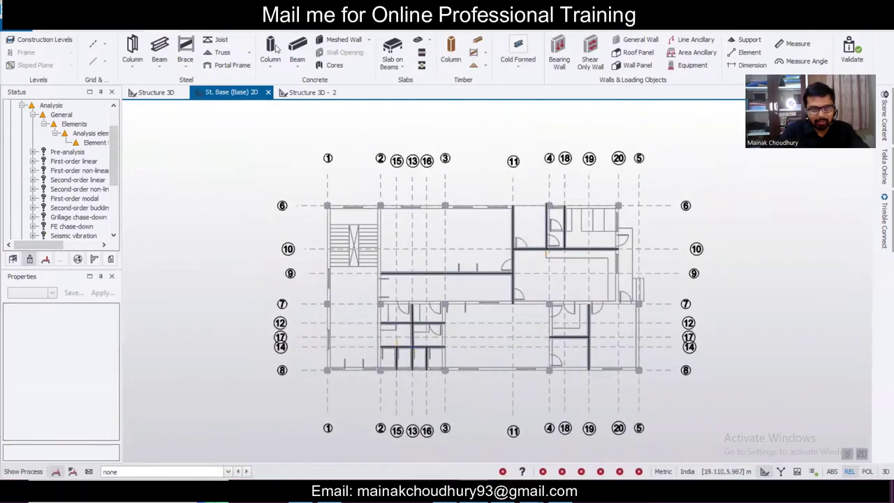
- Create b 250 x500 concrete beams along grids 1, 2, 3 and 4 from grid 6 to 8, and along grid 5 from grid 7 to 8
{"action": "left_click", "coordinate": [297, 50]}
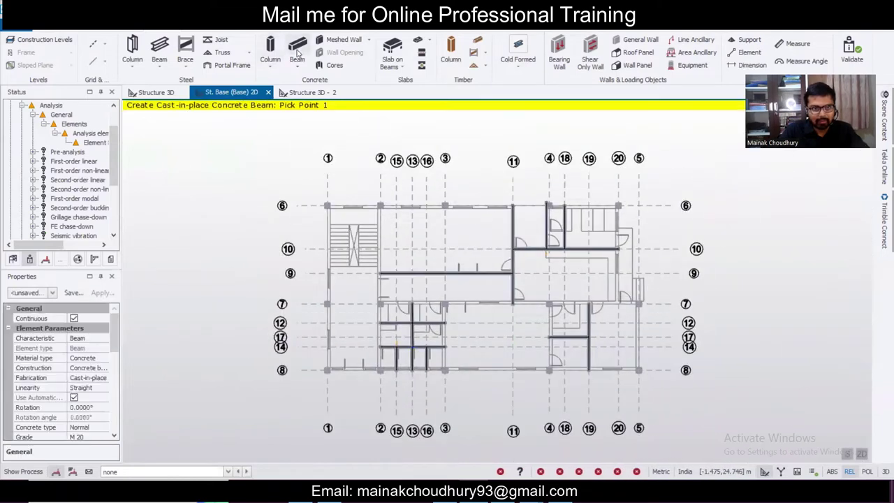
{"action": "left_click", "coordinate": [52, 294]}
{"action": "left_click", "coordinate": [44, 128]}
{"action": "scroll", "coordinate": [307, 180], "scroll_direction": "down", "scroll_amount": 1}
{"action": "scroll", "coordinate": [307, 180], "scroll_direction": "up", "scroll_amount": 1}
{"action": "scroll", "coordinate": [307, 180], "scroll_direction": "down", "scroll_amount": 1}
{"action": "left_click_drag", "start_coordinate": [308, 179], "coordinate": [347, 378]}
{"action": "scroll", "coordinate": [356, 373], "scroll_direction": "up", "scroll_amount": 2}
{"action": "scroll", "coordinate": [353, 269], "scroll_direction": "down", "scroll_amount": 1}
{"action": "left_click_drag", "start_coordinate": [351, 128], "coordinate": [412, 315]}
{"action": "left_click_drag", "start_coordinate": [427, 138], "coordinate": [462, 364]}
{"action": "left_click_drag", "start_coordinate": [524, 138], "coordinate": [564, 329]}
{"action": "left_click_drag", "start_coordinate": [584, 124], "coordinate": [656, 403]}
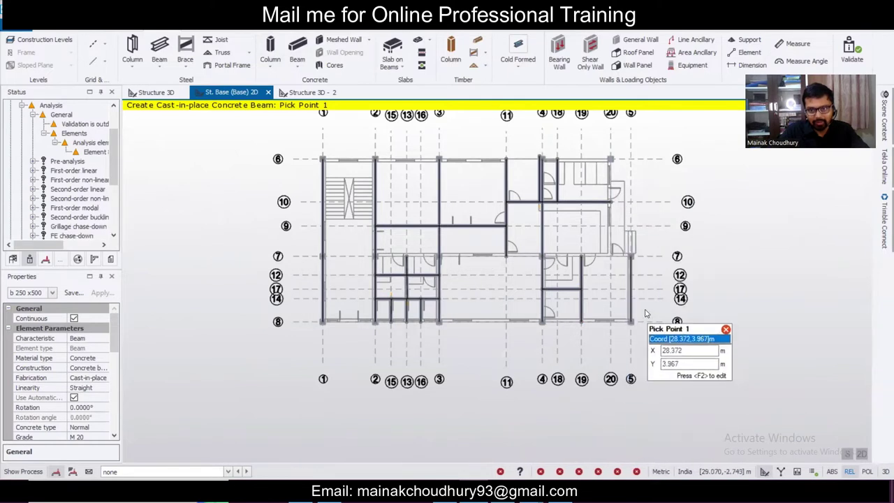
- Draw a b 250 x500 concrete beam along grid 20 from grid 6 to grid 7 and end the beam command
{"action": "scroll", "coordinate": [632, 265], "scroll_direction": "up", "scroll_amount": 5}
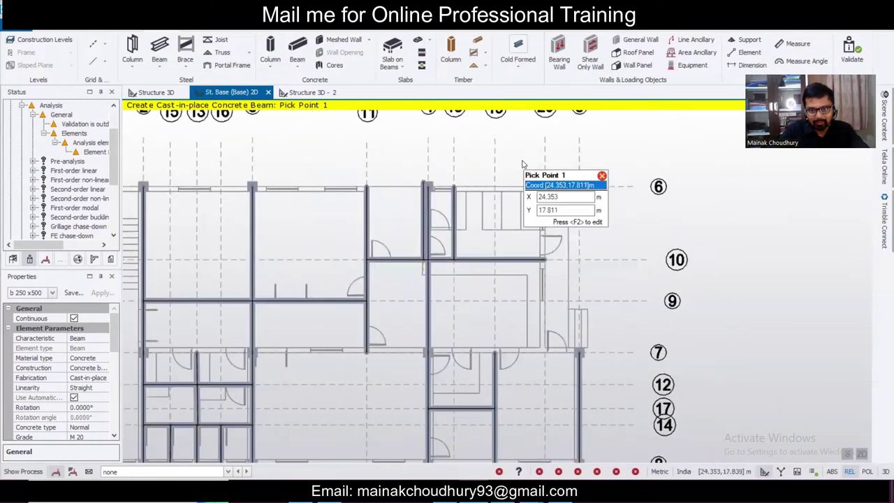
{"action": "left_click", "coordinate": [544, 187]}
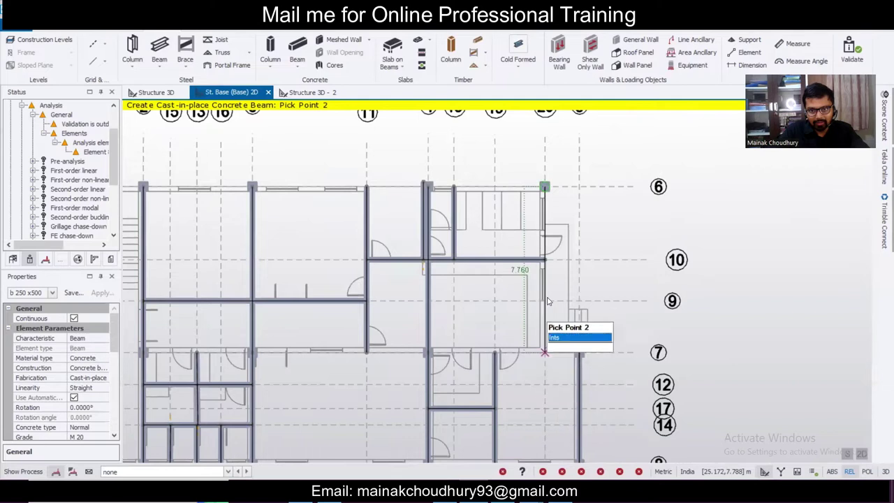
{"action": "left_click", "coordinate": [545, 265]}
{"action": "left_click", "coordinate": [545, 267]}
{"action": "middle_click", "coordinate": [544, 353]}
{"action": "key", "text": "Escape"}
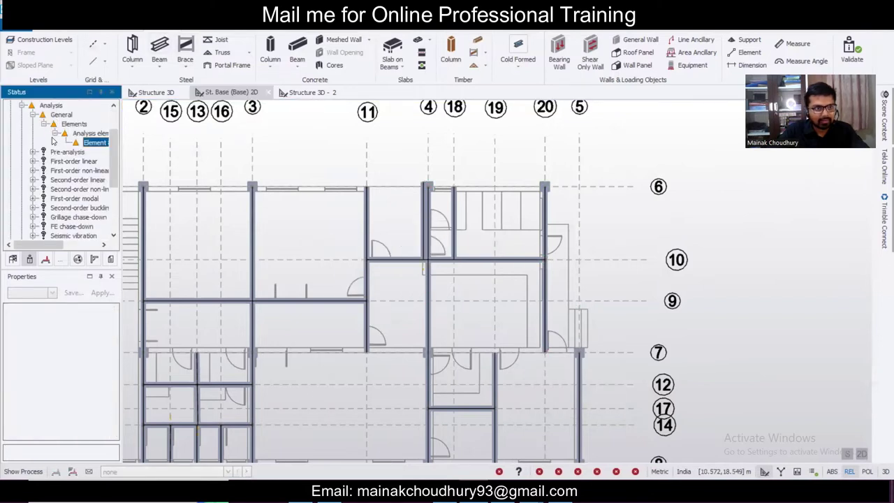
- Recheck the short analysis element warning and delete the grid 13 beam between grids 7 and 14
{"action": "mouse_move", "coordinate": [43, 248]}
{"action": "left_mouse_down"}
{"action": "mouse_move", "coordinate": [82, 258]}
{"action": "mouse_move", "coordinate": [40, 266]}
{"action": "left_mouse_up"}
{"action": "scroll", "coordinate": [487, 299], "scroll_direction": "down", "scroll_amount": 4}
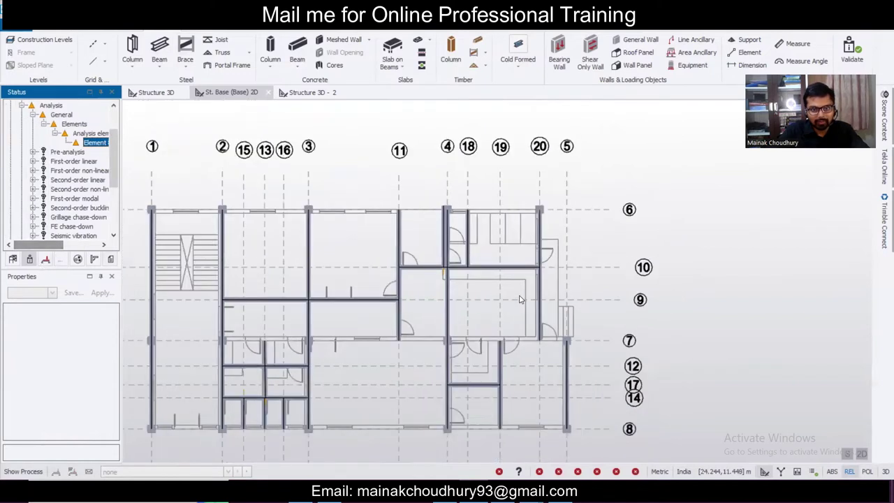
{"action": "scroll", "coordinate": [433, 314], "scroll_direction": "up", "scroll_amount": 4}
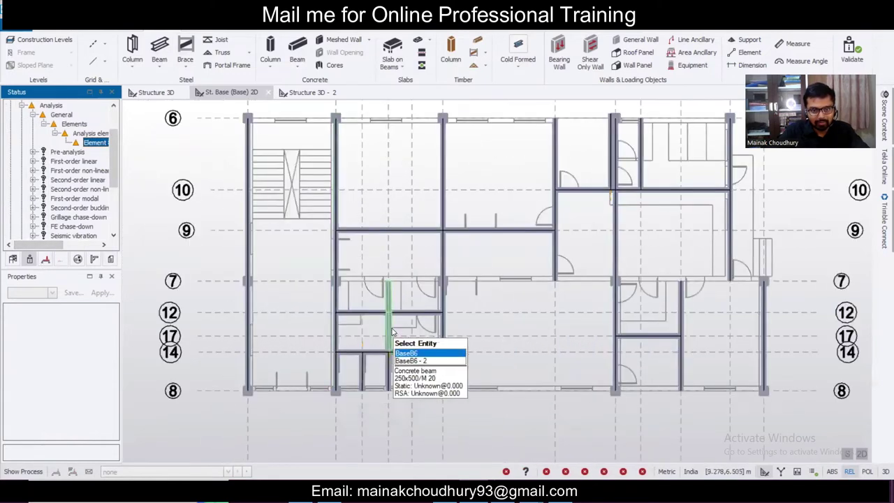
{"action": "left_click", "coordinate": [389, 329]}
{"action": "scroll", "coordinate": [391, 355], "scroll_direction": "up", "scroll_amount": 3}
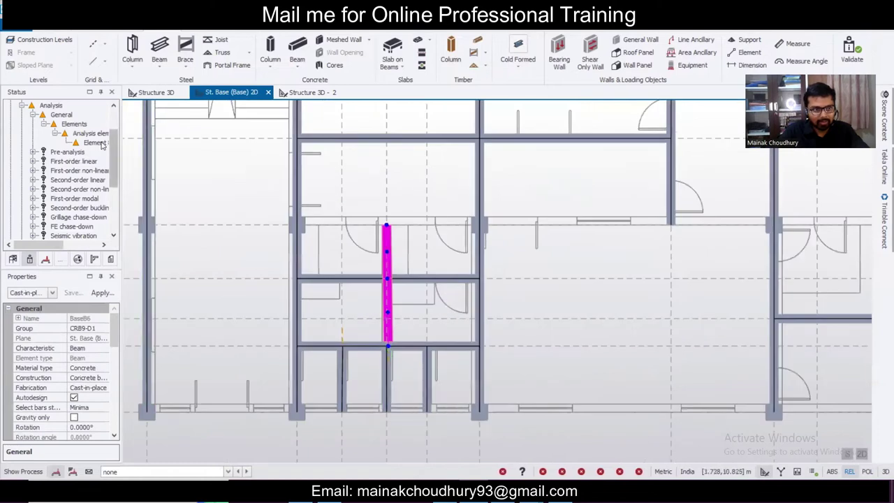
{"action": "key", "text": "Delete"}
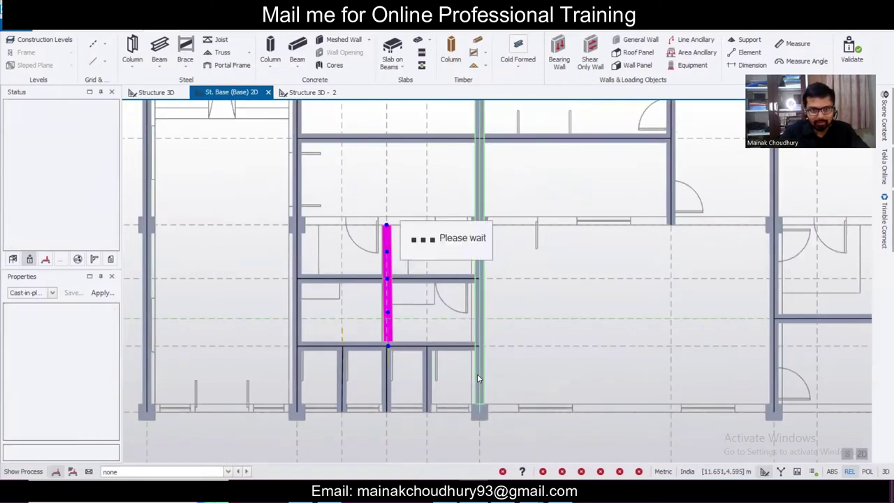
- Redraw the grid 13 beam as b 250 x500 spans from grid 14 to 12 and from grid 12 to 7, and save the model
{"action": "left_click", "coordinate": [297, 47]}
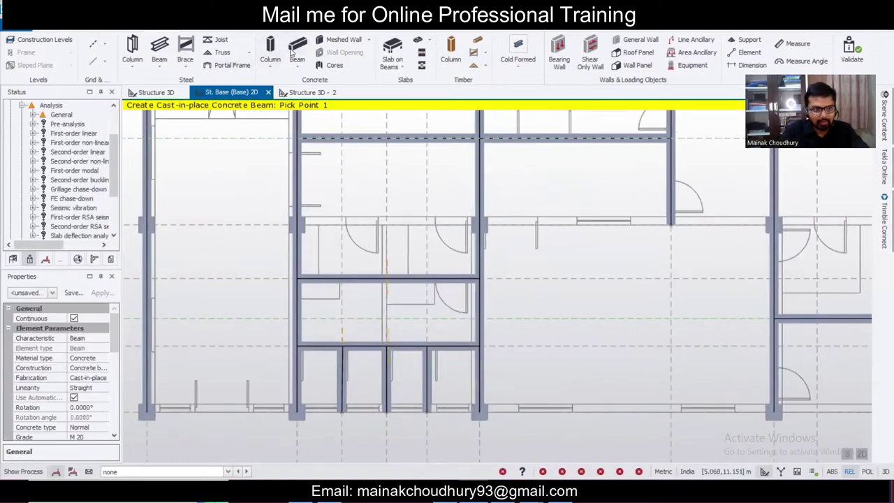
{"action": "left_click", "coordinate": [52, 295]}
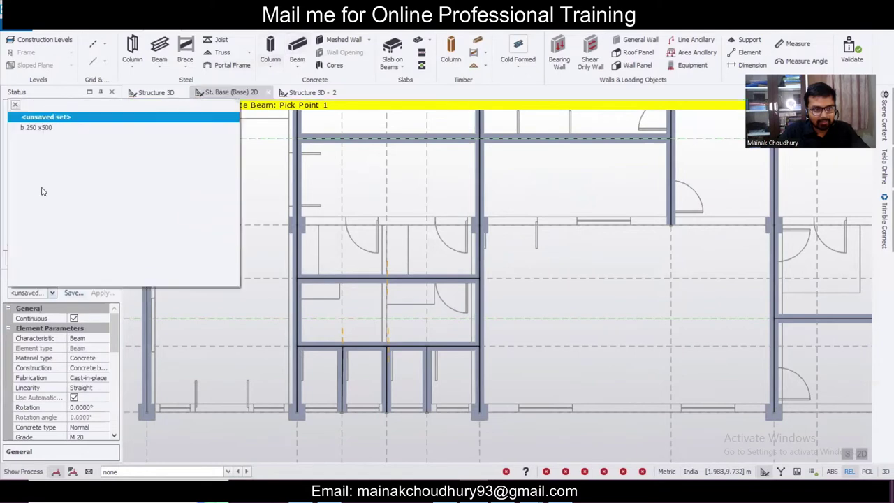
{"action": "left_click", "coordinate": [35, 128]}
{"action": "left_click", "coordinate": [386, 345]}
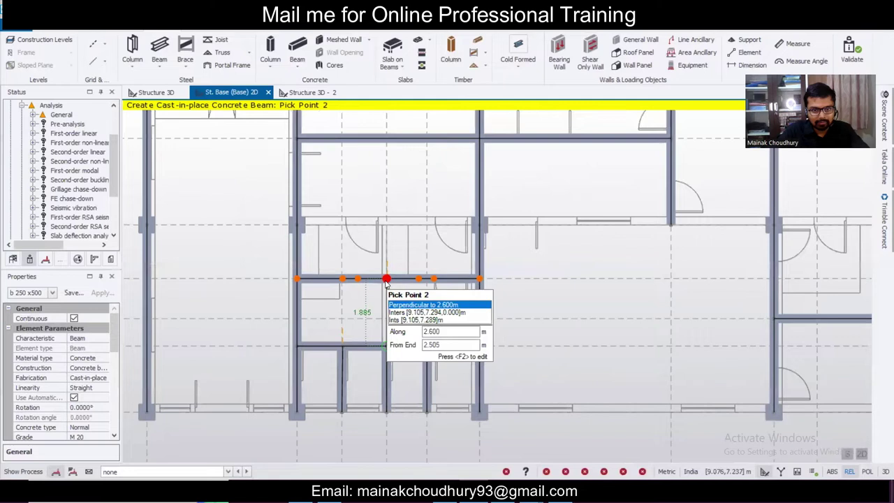
{"action": "left_click", "coordinate": [386, 279]}
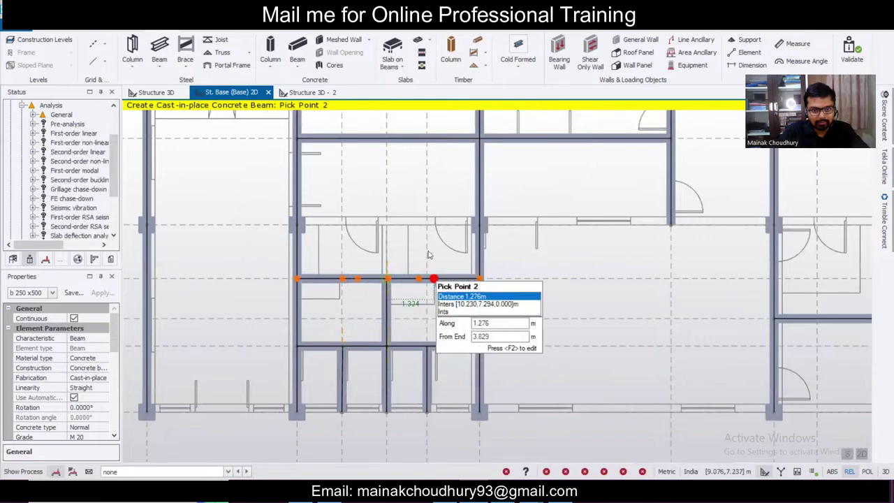
{"action": "left_click", "coordinate": [387, 226]}
{"action": "key", "text": "Escape"}
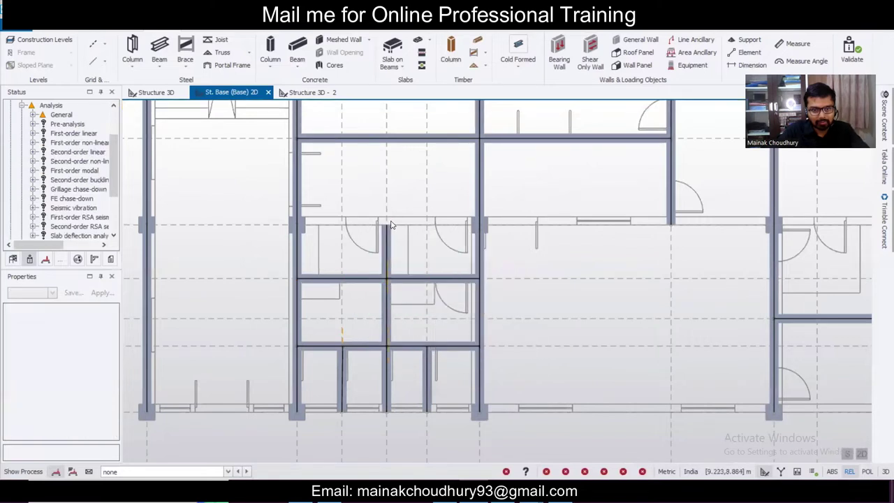
{"action": "key", "text": "ctrl+s"}
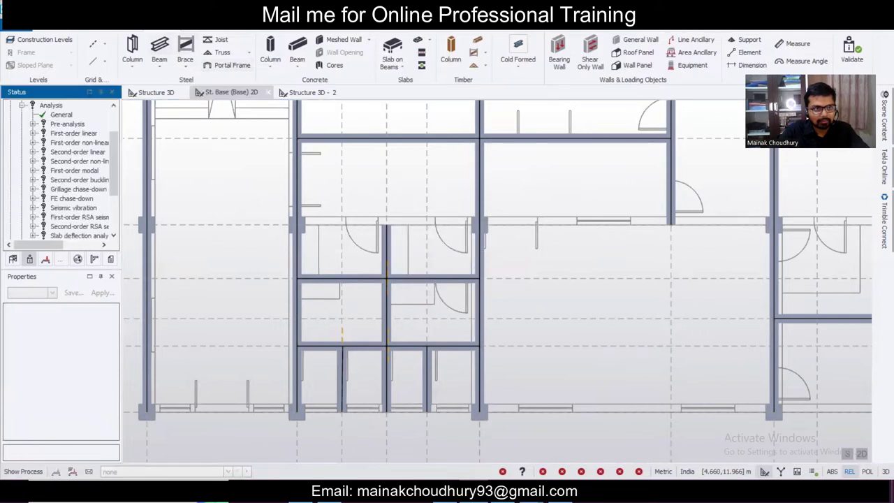
{"action": "scroll", "coordinate": [486, 366], "scroll_direction": "down", "scroll_amount": 5}
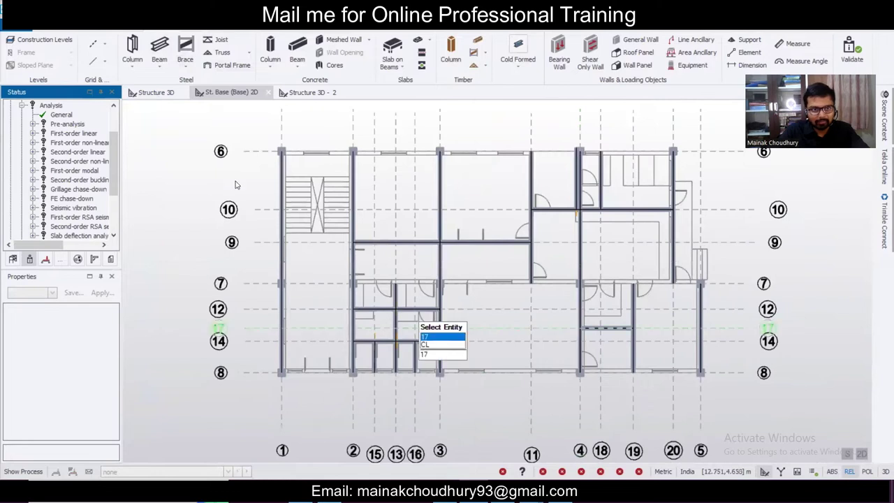
{"action": "scroll", "coordinate": [433, 304], "scroll_direction": "down", "scroll_amount": 2}
{"action": "scroll", "coordinate": [467, 321], "scroll_direction": "up", "scroll_amount": 4}
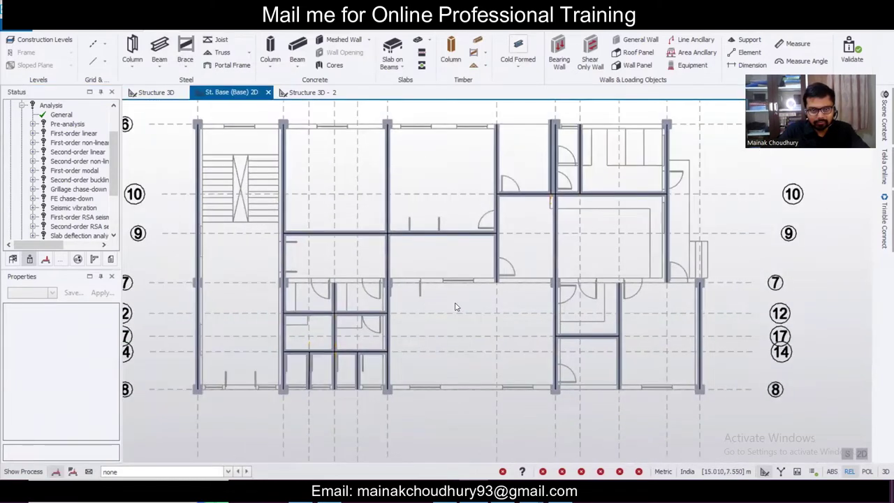
{"action": "scroll", "coordinate": [455, 306], "scroll_direction": "down", "scroll_amount": 1}
{"action": "left_click", "coordinate": [296, 49]}
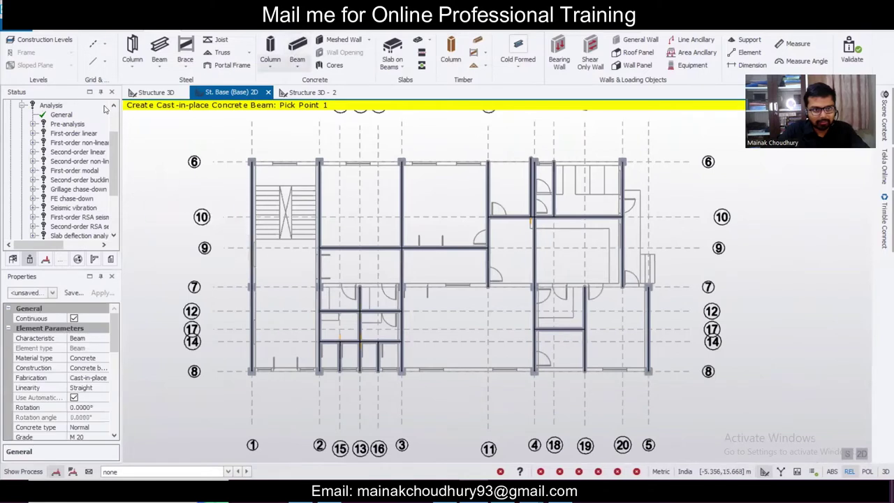
{"action": "left_click", "coordinate": [53, 291]}
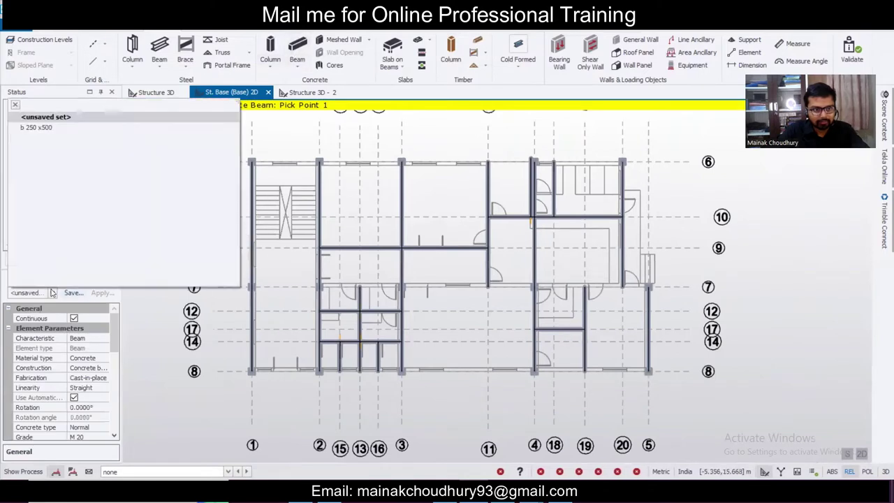
{"action": "left_click", "coordinate": [42, 129]}
{"action": "scroll", "coordinate": [568, 167], "scroll_direction": "up", "scroll_amount": 2}
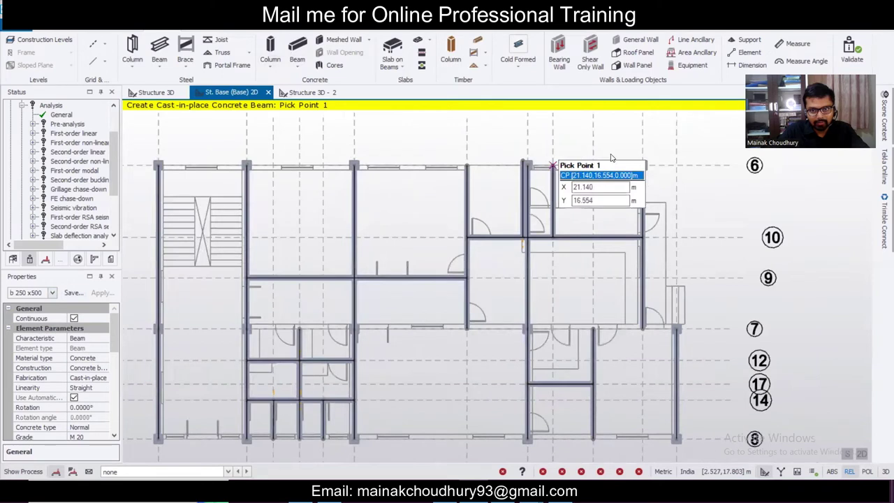
{"action": "scroll", "coordinate": [562, 237], "scroll_direction": "up", "scroll_amount": 1}
{"action": "key", "text": "Escape"}
- Delete the redundant offset beam beside grid 4 between grids 6 and 10
{"action": "mouse_move", "coordinate": [458, 282]}
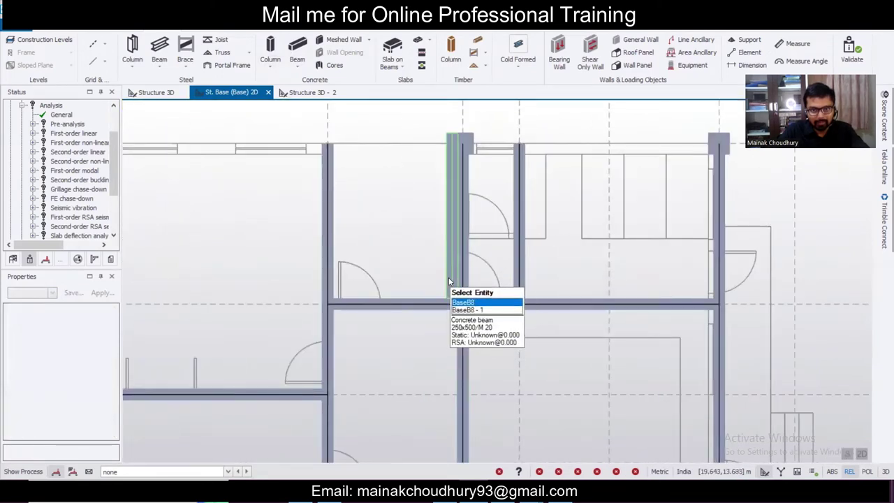
{"action": "left_click", "coordinate": [449, 281]}
{"action": "key", "text": "Delete"}
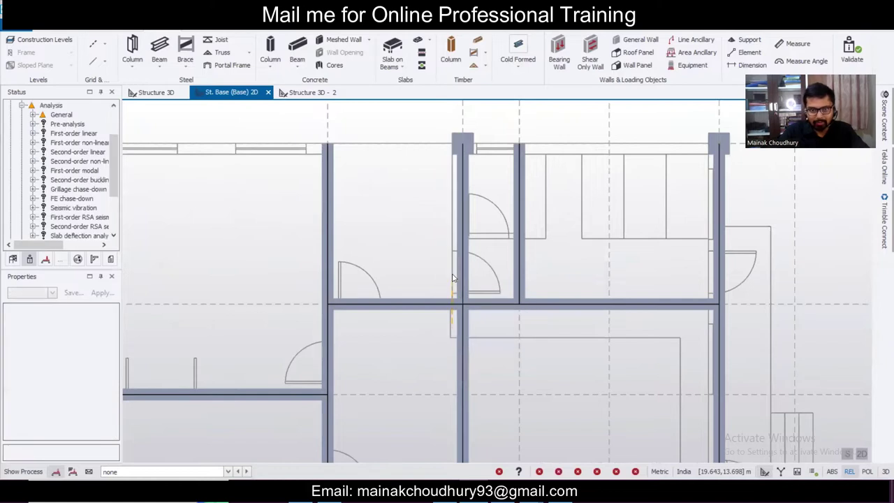
{"action": "scroll", "coordinate": [452, 278], "scroll_direction": "down", "scroll_amount": 5}
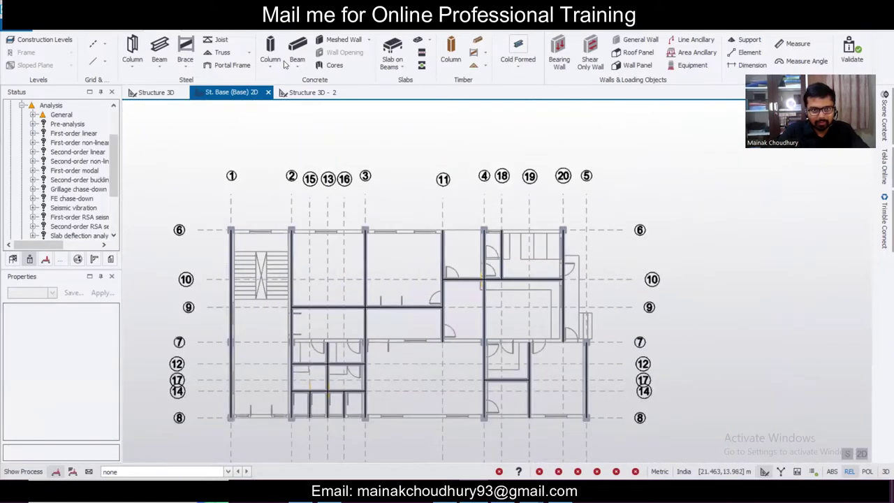
{"action": "left_click", "coordinate": [296, 46]}
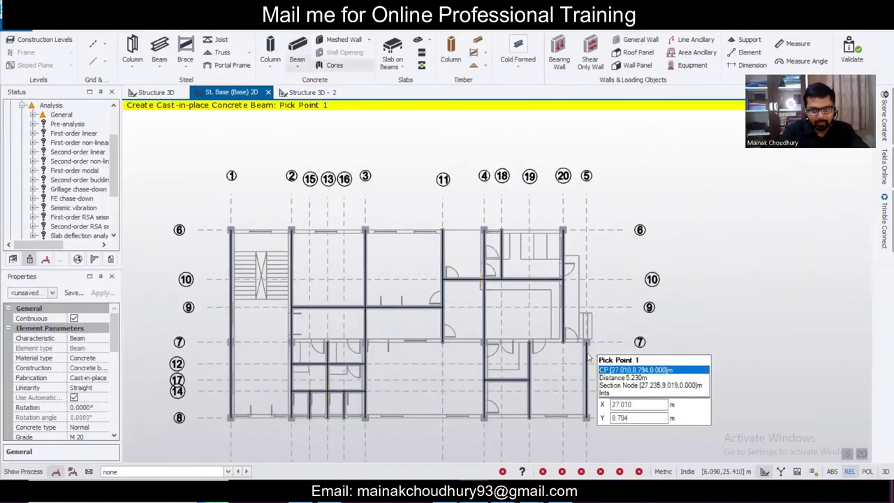
{"action": "key", "text": "Escape"}
{"action": "scroll", "coordinate": [559, 342], "scroll_direction": "up", "scroll_amount": 4}
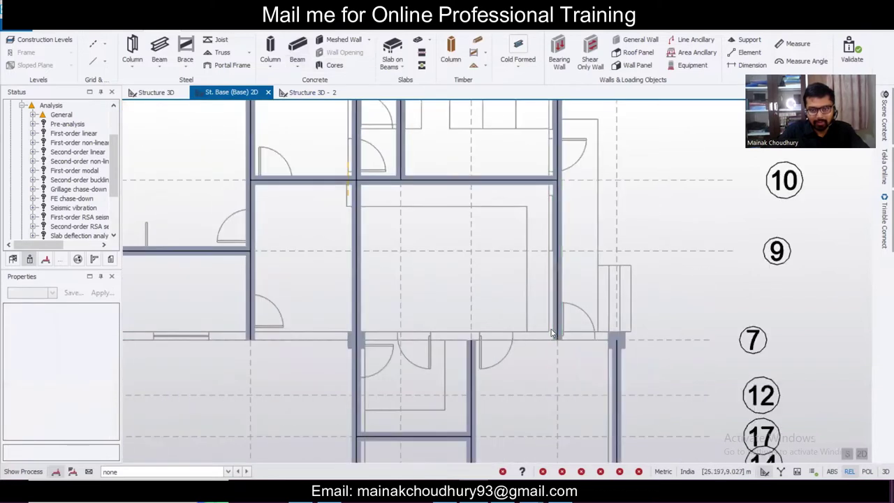
- Release the grid 20 beam between grids 10 and 7 by setting the fixity at both ends to Pin
{"action": "left_click", "coordinate": [555, 330]}
{"action": "double_click", "coordinate": [555, 330]}
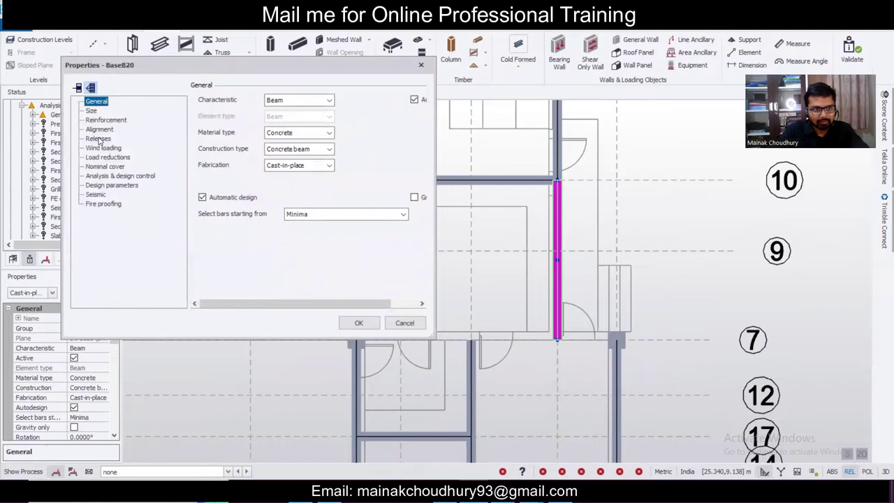
{"action": "left_click", "coordinate": [99, 139]}
{"action": "left_click", "coordinate": [305, 104]}
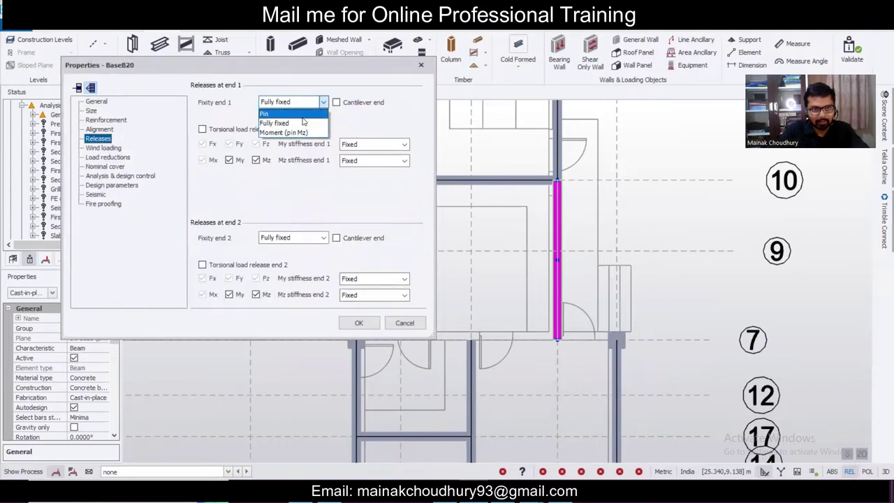
{"action": "left_click", "coordinate": [293, 113]}
{"action": "left_click", "coordinate": [314, 239]}
{"action": "left_click", "coordinate": [306, 250]}
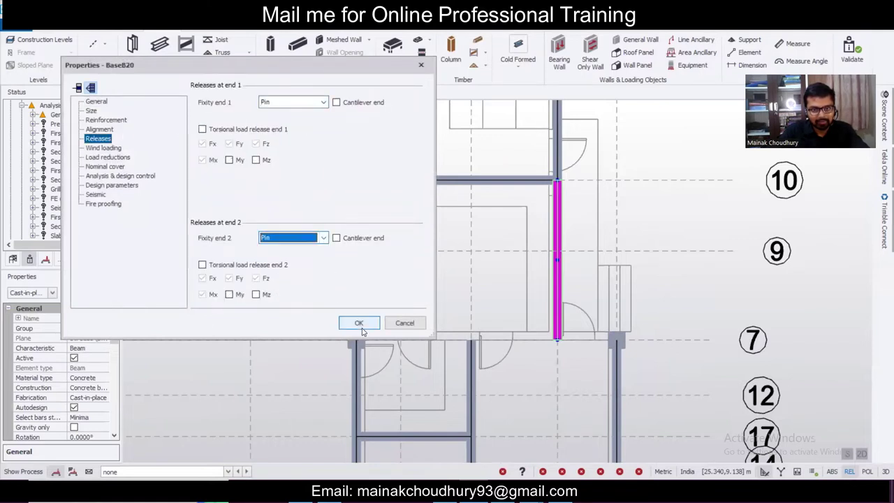
{"action": "left_click", "coordinate": [359, 323]}
- Set the end 1 fixity of the grid 20 beam between grids 6 and 10 to Pin
{"action": "middle_click_drag", "start_coordinate": [572, 188], "coordinate": [590, 322]}
{"action": "left_click", "coordinate": [574, 294]}
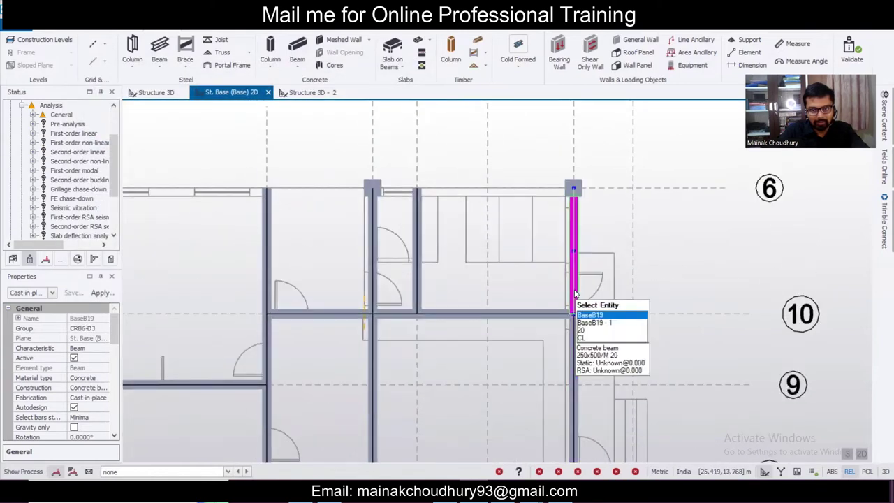
{"action": "double_click", "coordinate": [575, 294]}
{"action": "left_click", "coordinate": [97, 138]}
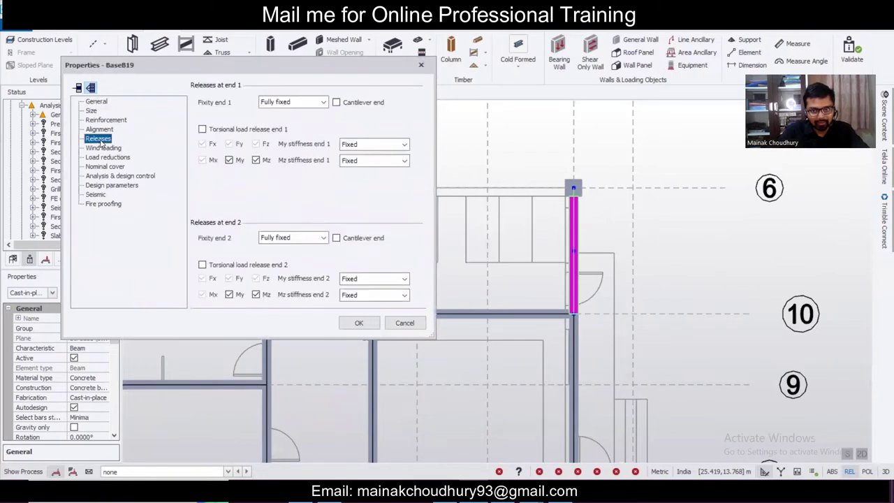
{"action": "left_click", "coordinate": [290, 103]}
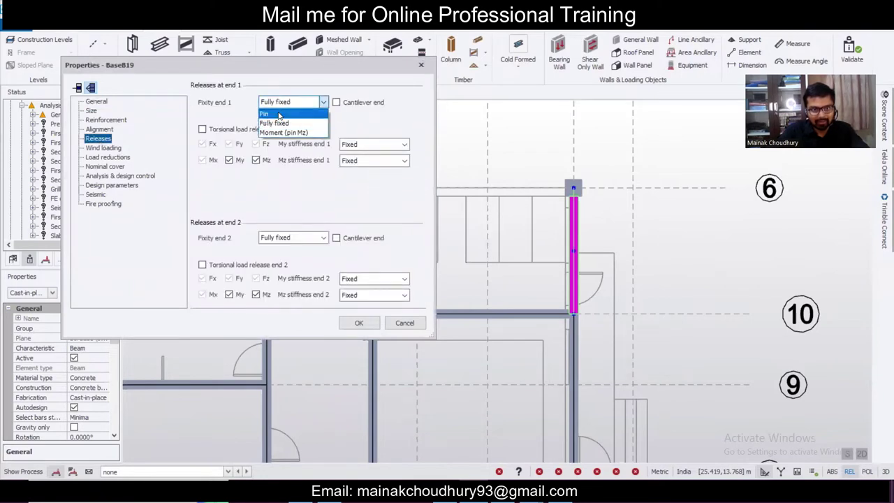
{"action": "left_click", "coordinate": [279, 114]}
{"action": "left_click", "coordinate": [355, 323]}
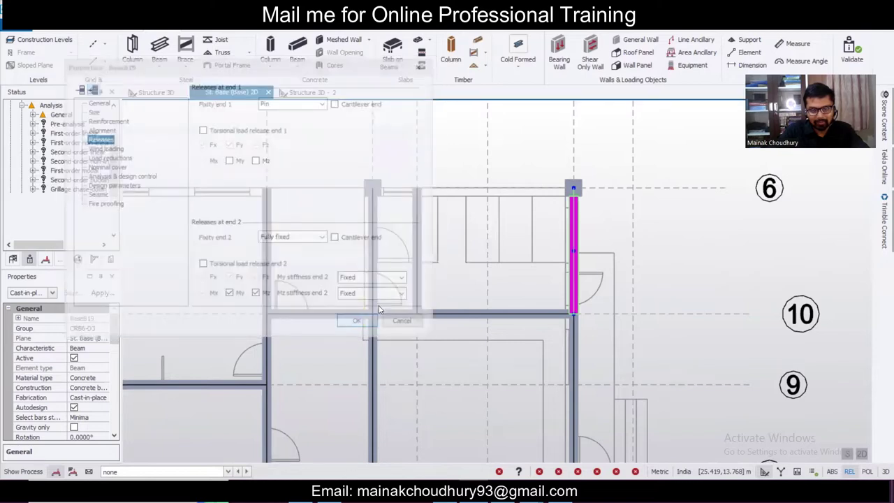
{"action": "scroll", "coordinate": [422, 279], "scroll_direction": "down", "scroll_amount": 3}
{"action": "scroll", "coordinate": [422, 279], "scroll_direction": "up", "scroll_amount": 2}
{"action": "left_click", "coordinate": [423, 280]}
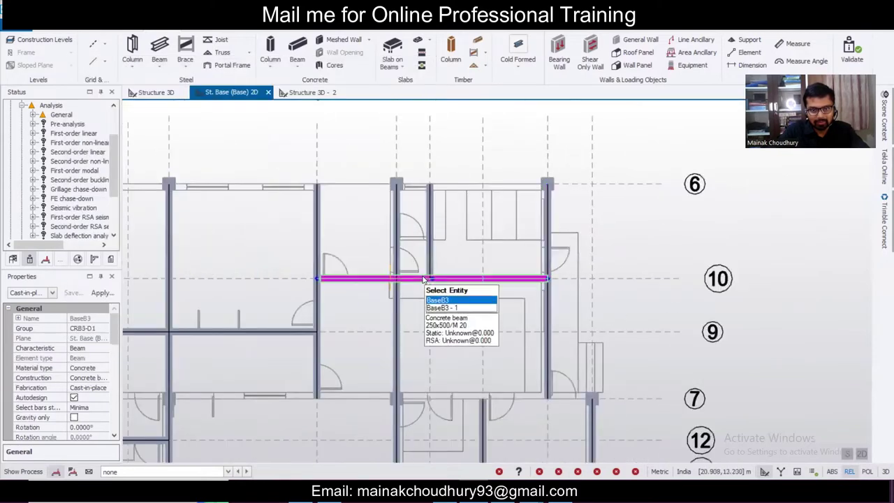
{"action": "scroll", "coordinate": [411, 309], "scroll_direction": "up", "scroll_amount": 1}
{"action": "scroll", "coordinate": [405, 309], "scroll_direction": "down", "scroll_amount": 2}
{"action": "scroll", "coordinate": [405, 307], "scroll_direction": "down", "scroll_amount": 3}
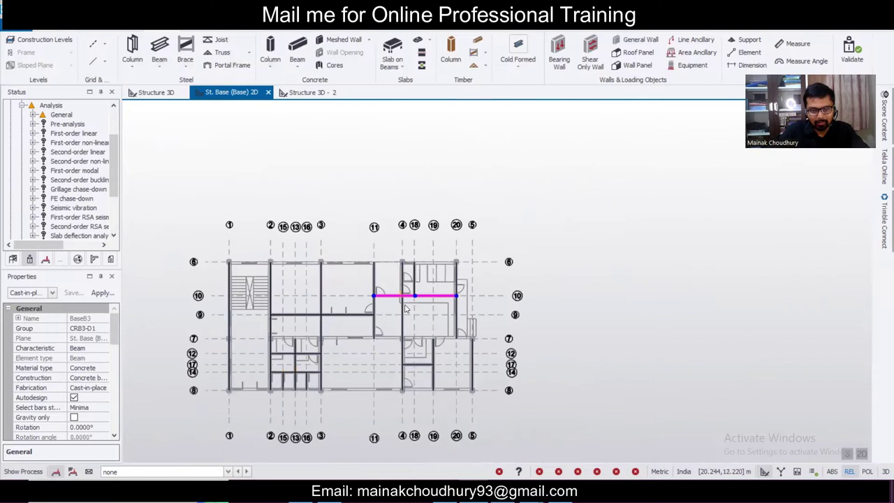
{"action": "key", "text": "Escape"}
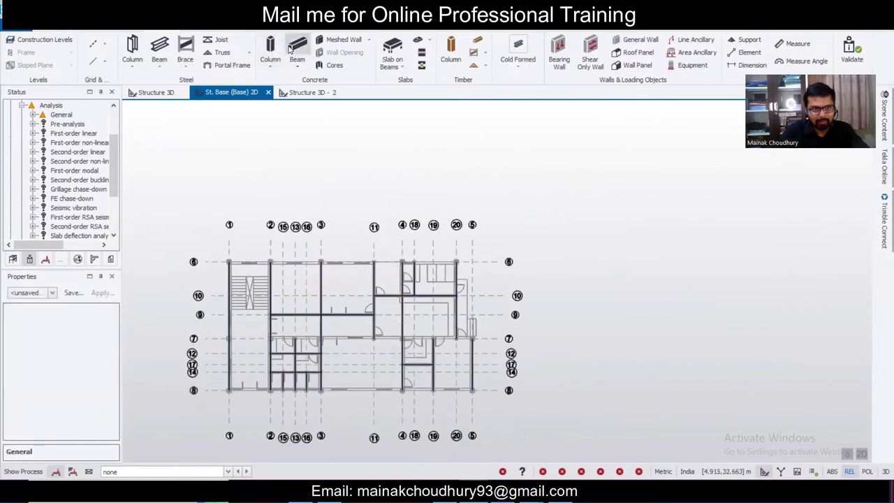
- Create b 250 x500 concrete beams along grid 6 from grid 1 to 20 and along grid 7 from grid 1 to 5
{"action": "left_click", "coordinate": [292, 47]}
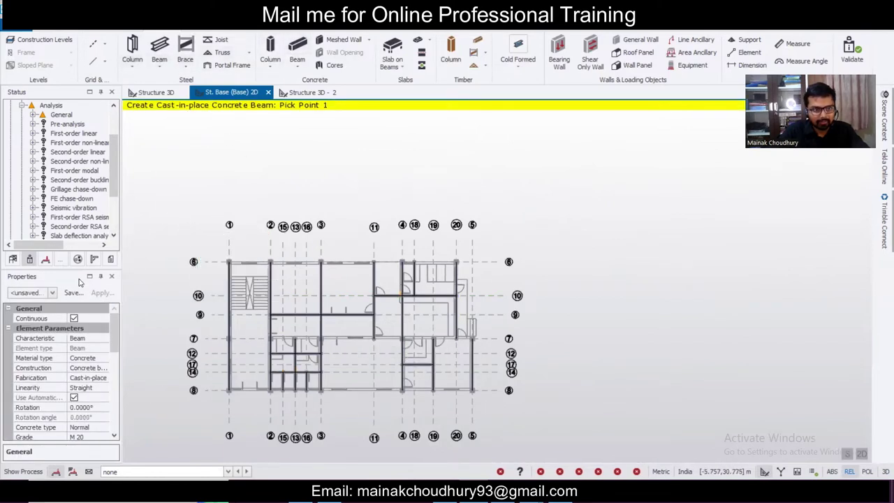
{"action": "left_click", "coordinate": [52, 293]}
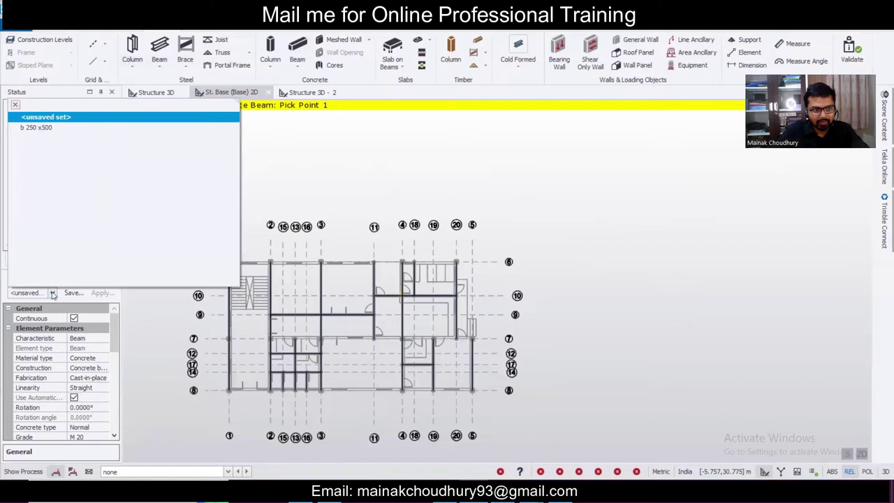
{"action": "left_click", "coordinate": [37, 127]}
{"action": "scroll", "coordinate": [321, 357], "scroll_direction": "up", "scroll_amount": 3}
{"action": "scroll", "coordinate": [150, 201], "scroll_direction": "up", "scroll_amount": 1}
{"action": "left_click_drag", "start_coordinate": [152, 194], "coordinate": [688, 227]}
{"action": "left_click_drag", "start_coordinate": [169, 323], "coordinate": [730, 390]}
- Create b 250 x500 concrete beams along grid 8 from grid 1 to grid 5
{"action": "scroll", "coordinate": [594, 299], "scroll_direction": "down", "scroll_amount": 3}
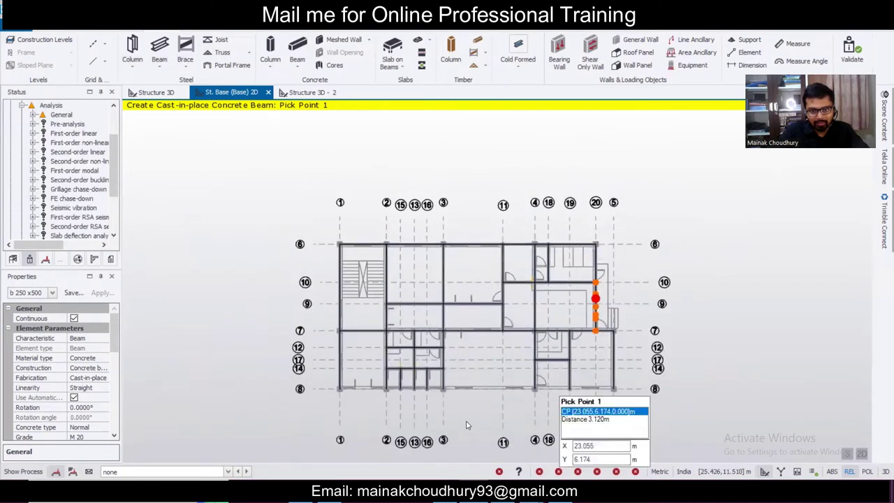
{"action": "scroll", "coordinate": [466, 422], "scroll_direction": "up", "scroll_amount": 1}
{"action": "scroll", "coordinate": [465, 423], "scroll_direction": "up", "scroll_amount": 1}
{"action": "left_click_drag", "start_coordinate": [247, 354], "coordinate": [850, 412]}
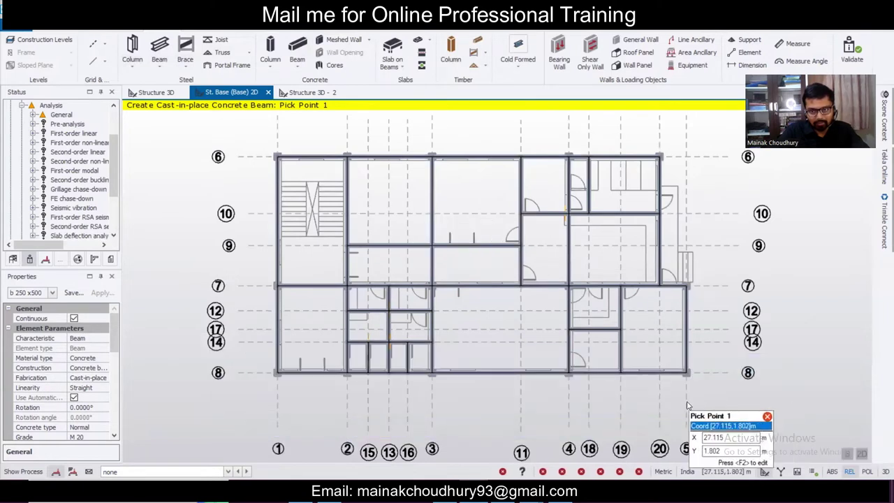
- Draw a b 250 x500 concrete beam along grid 9 from grid 2 to grid 1 and end the beam command
{"action": "scroll", "coordinate": [687, 405], "scroll_direction": "up", "scroll_amount": 1}
{"action": "scroll", "coordinate": [698, 409], "scroll_direction": "down", "scroll_amount": 1}
{"action": "scroll", "coordinate": [541, 405], "scroll_direction": "up", "scroll_amount": 2}
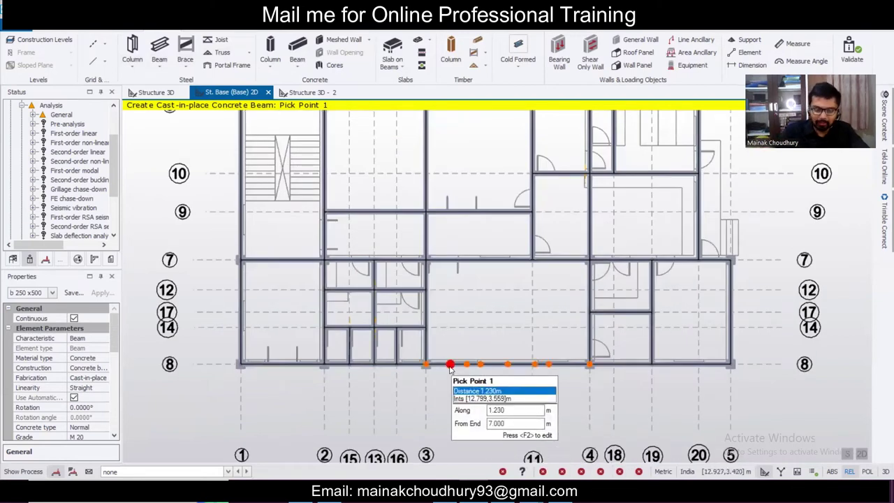
{"action": "scroll", "coordinate": [479, 330], "scroll_direction": "down", "scroll_amount": 1}
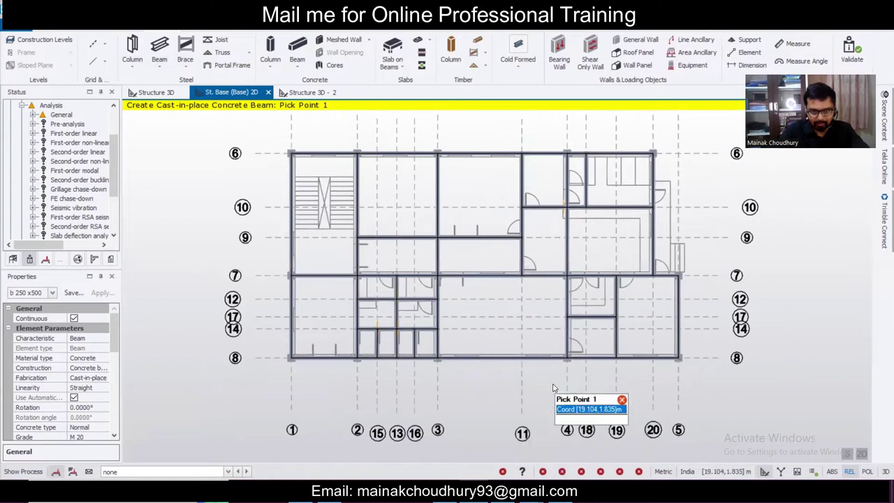
{"action": "scroll", "coordinate": [318, 234], "scroll_direction": "up", "scroll_amount": 2}
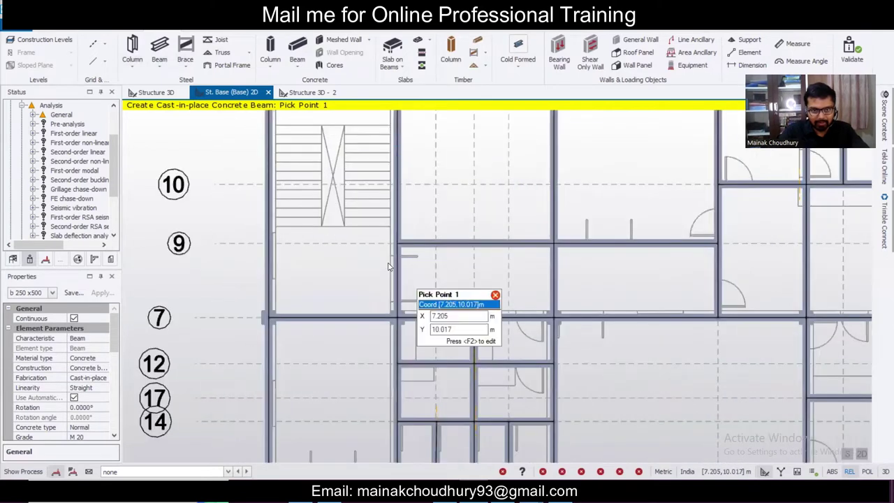
{"action": "left_click", "coordinate": [396, 246]}
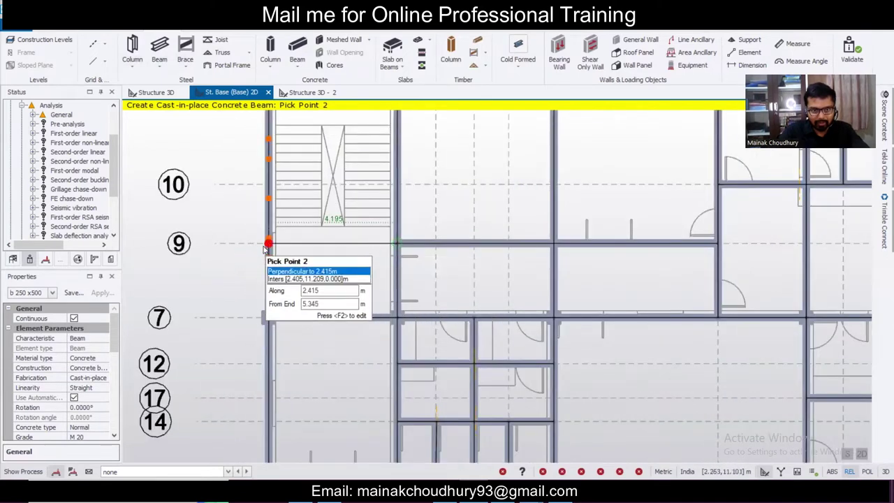
{"action": "left_click", "coordinate": [267, 244]}
{"action": "key", "text": "Escape"}
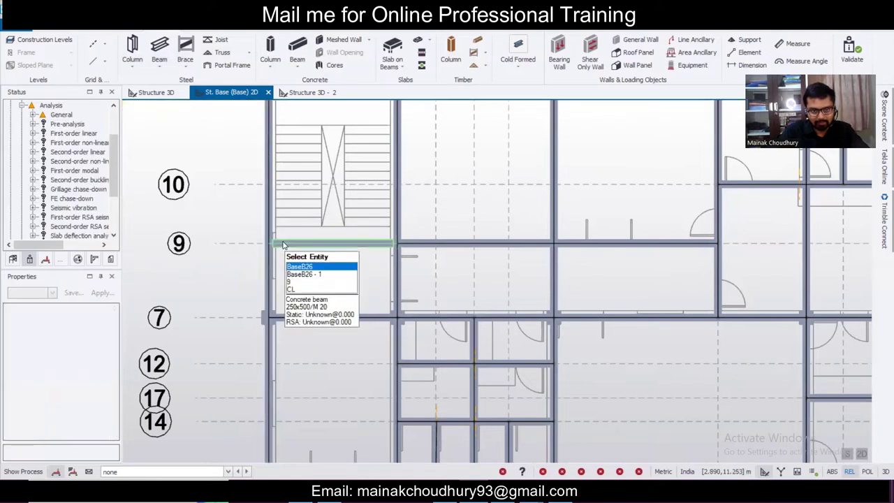
- Set the fixity at both ends of the grid 9 beam between grids 1 and 2 to Pin
{"action": "left_click", "coordinate": [283, 245]}
{"action": "scroll", "coordinate": [321, 281], "scroll_direction": "up", "scroll_amount": 2}
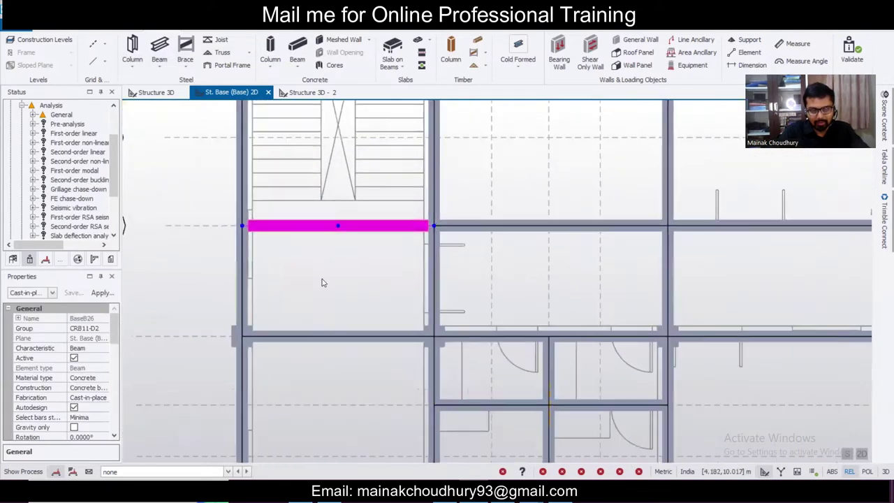
{"action": "scroll", "coordinate": [322, 282], "scroll_direction": "up", "scroll_amount": 2}
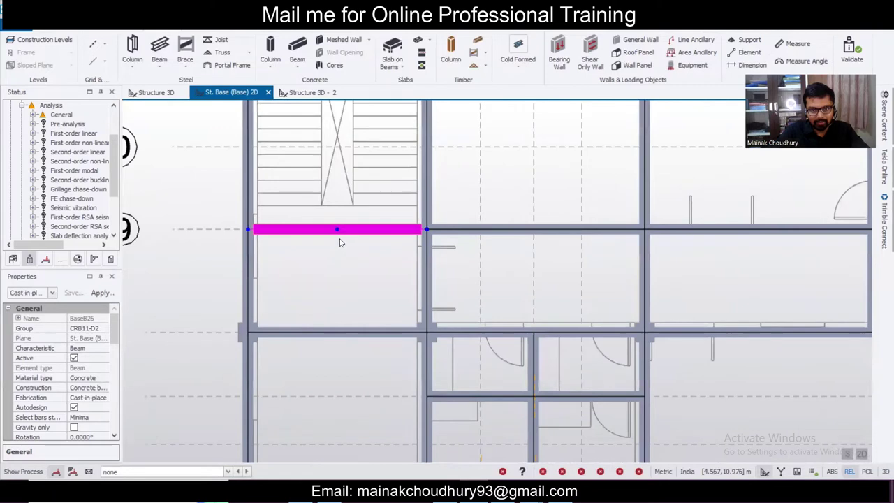
{"action": "left_click_drag", "start_coordinate": [118, 338], "coordinate": [117, 376]}
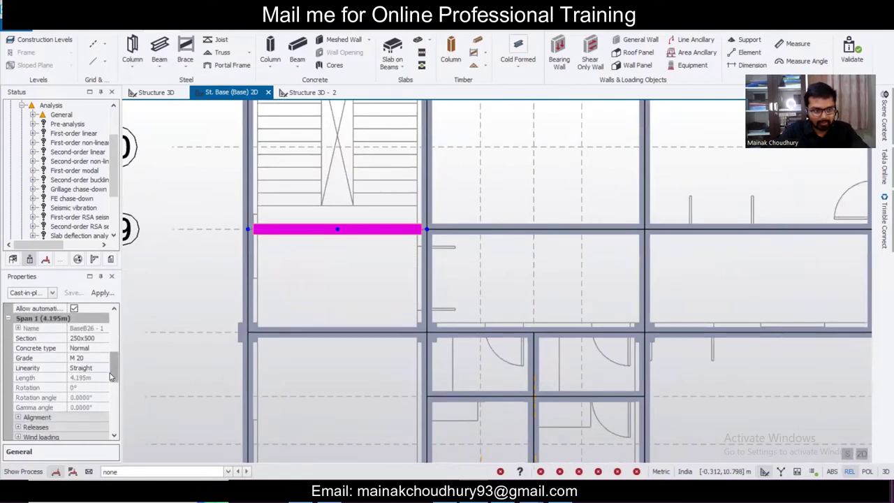
{"action": "left_click", "coordinate": [18, 427]}
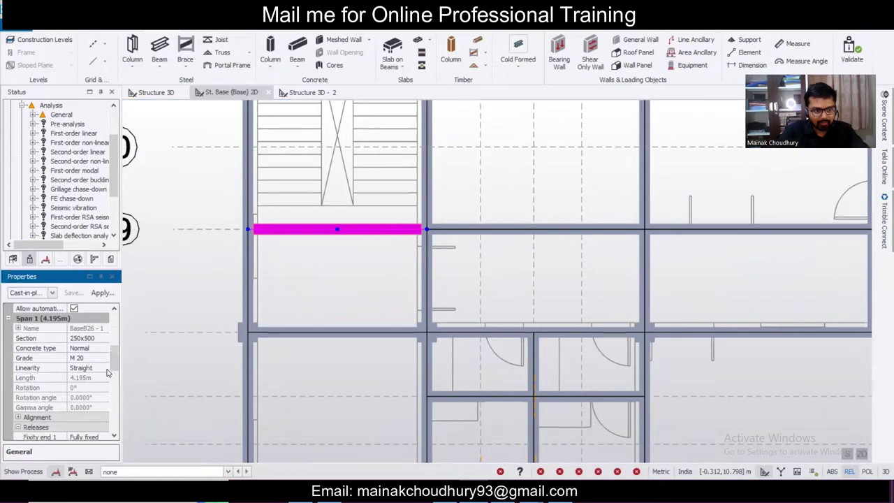
{"action": "left_click_drag", "start_coordinate": [110, 369], "coordinate": [118, 386]}
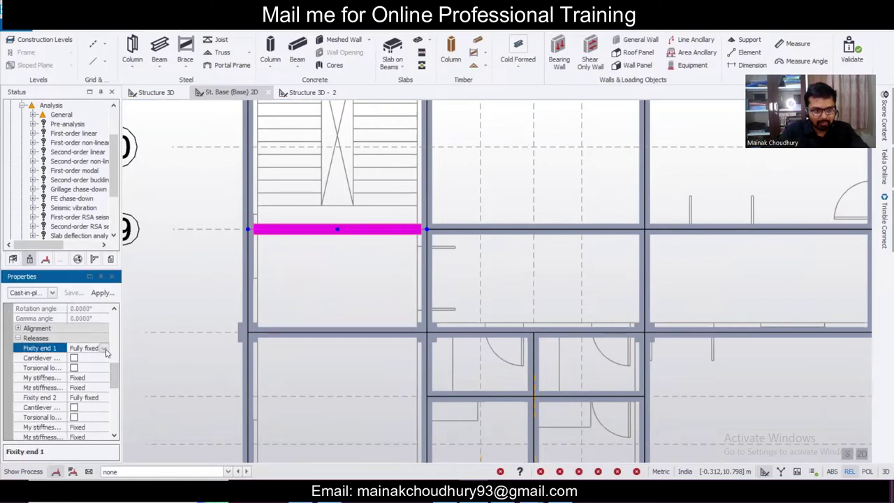
{"action": "left_click", "coordinate": [103, 349]}
{"action": "left_click", "coordinate": [84, 358]}
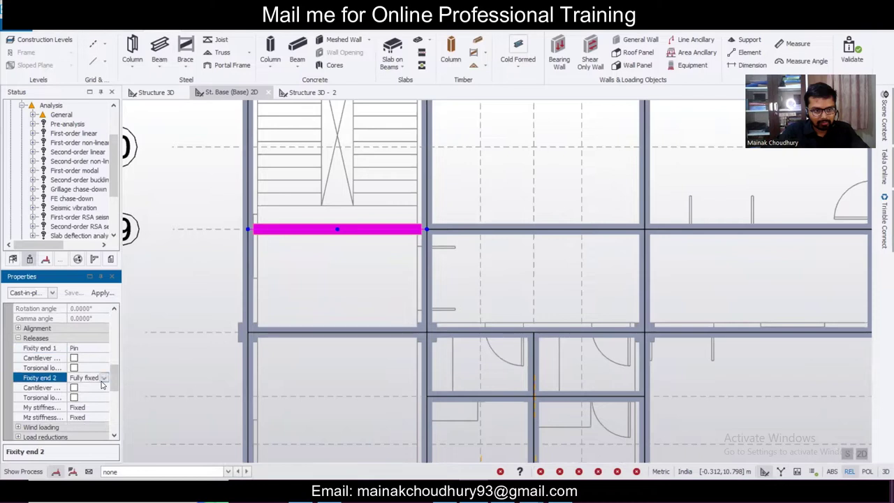
{"action": "left_click", "coordinate": [103, 377]}
{"action": "left_click", "coordinate": [370, 288]}
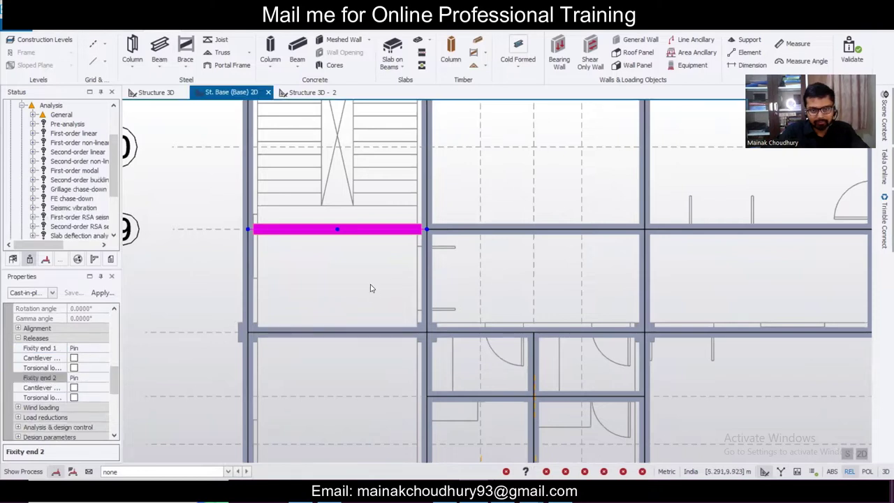
- Review the whole base plan, examining the beam layout around the staircase and along the grids
{"action": "scroll", "coordinate": [366, 290], "scroll_direction": "down", "scroll_amount": 3}
{"action": "scroll", "coordinate": [365, 290], "scroll_direction": "down", "scroll_amount": 2}
{"action": "scroll", "coordinate": [366, 290], "scroll_direction": "up", "scroll_amount": 2}
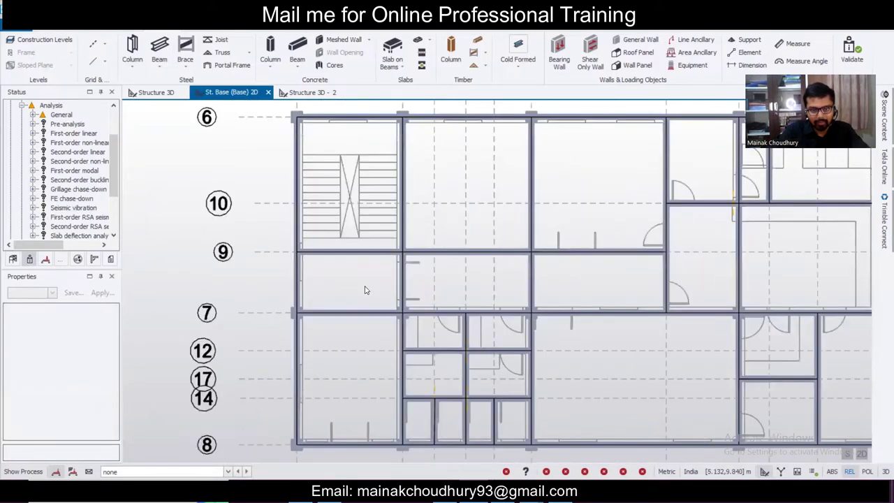
{"action": "scroll", "coordinate": [366, 290], "scroll_direction": "down", "scroll_amount": 2}
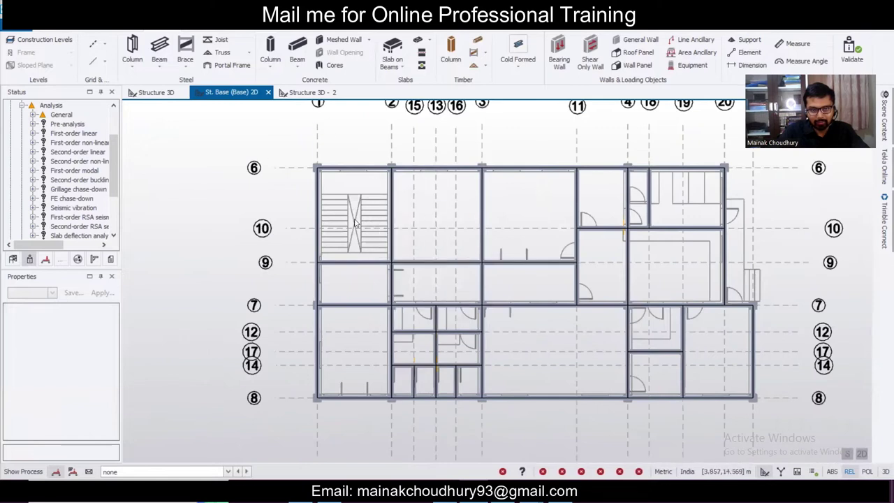
{"action": "scroll", "coordinate": [422, 253], "scroll_direction": "down", "scroll_amount": 2}
{"action": "scroll", "coordinate": [422, 253], "scroll_direction": "up", "scroll_amount": 1}
{"action": "scroll", "coordinate": [423, 252], "scroll_direction": "down", "scroll_amount": 1}
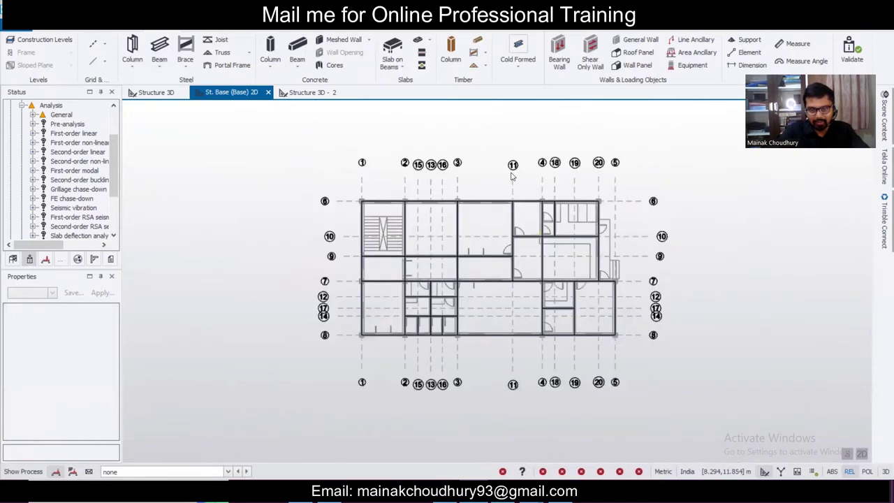
{"action": "mouse_move", "coordinate": [510, 312]}
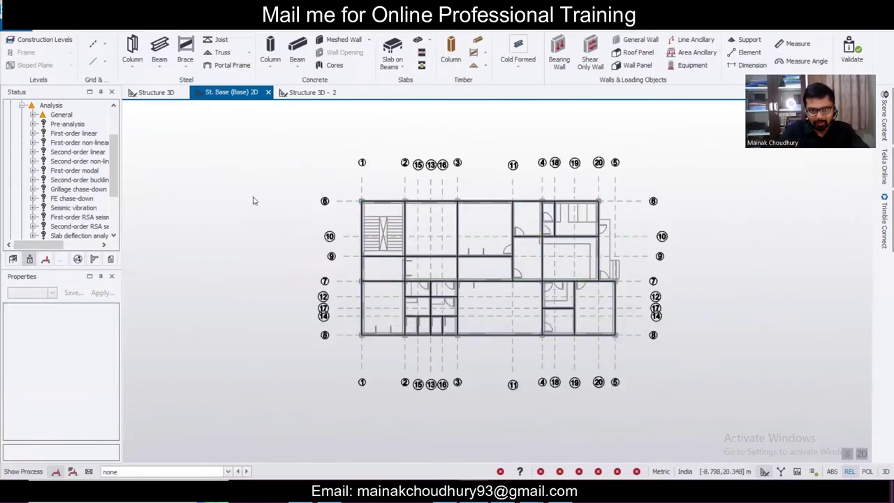
{"action": "mouse_move", "coordinate": [412, 239]}
{"action": "mouse_move", "coordinate": [365, 270]}
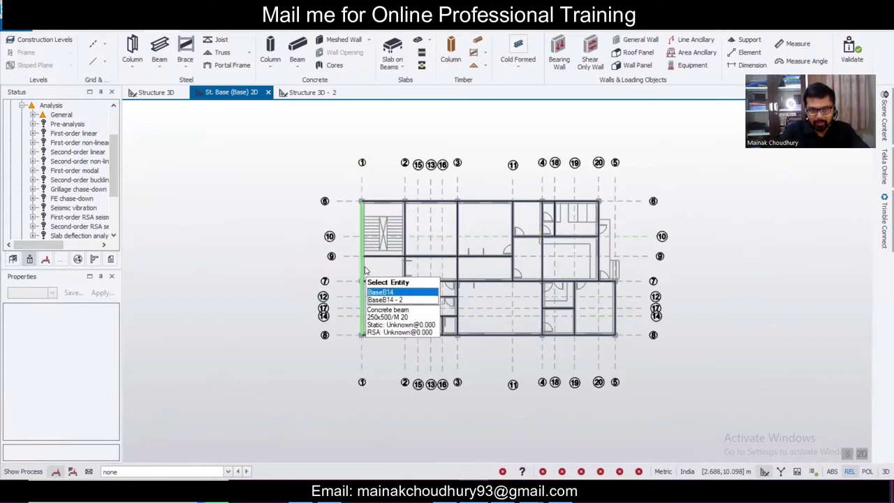
{"action": "scroll", "coordinate": [375, 279], "scroll_direction": "up", "scroll_amount": 2}
{"action": "scroll", "coordinate": [375, 278], "scroll_direction": "down", "scroll_amount": 2}
{"action": "scroll", "coordinate": [374, 278], "scroll_direction": "up", "scroll_amount": 2}
{"action": "scroll", "coordinate": [373, 277], "scroll_direction": "down", "scroll_amount": 2}
{"action": "scroll", "coordinate": [372, 277], "scroll_direction": "up", "scroll_amount": 1}
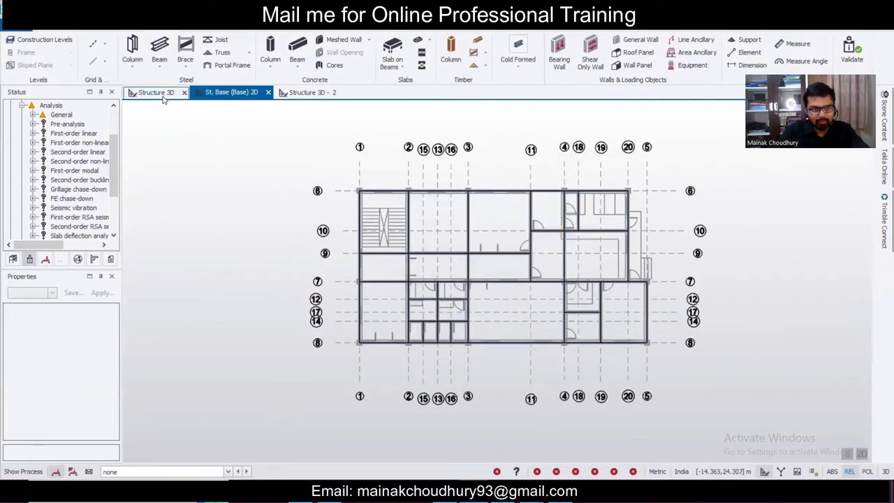
- Open the Structure 3D view and examine the columns and base beams from different angles
{"action": "left_click", "coordinate": [157, 92]}
{"action": "right_click_drag", "start_coordinate": [649, 415], "coordinate": [561, 401]}
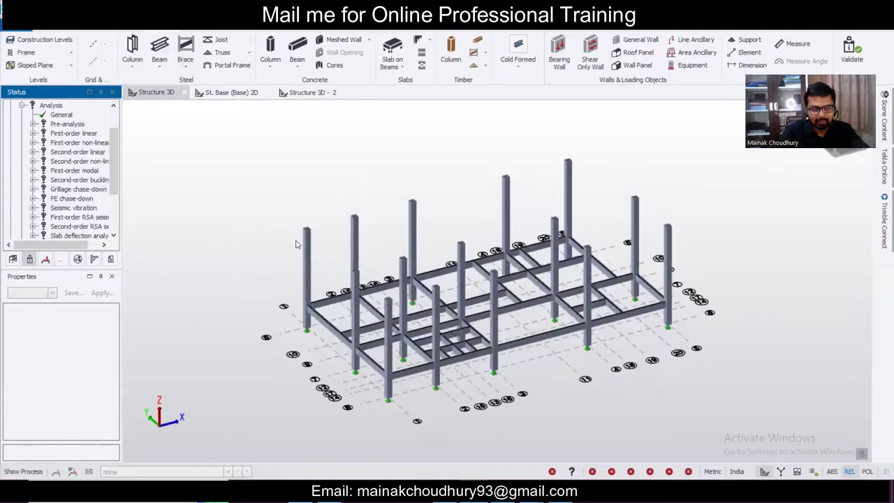
{"action": "scroll", "coordinate": [605, 355], "scroll_direction": "down", "scroll_amount": 2}
{"action": "right_click_drag", "start_coordinate": [567, 375], "coordinate": [621, 371]}
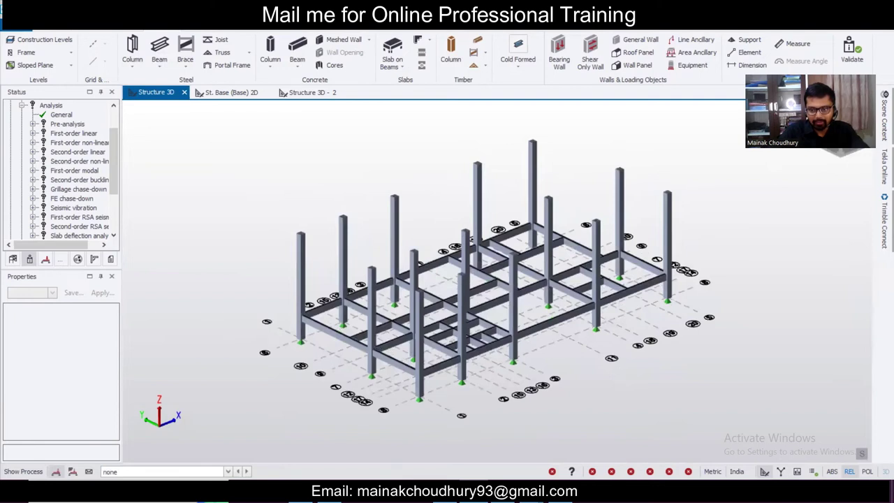
{"action": "left_click", "coordinate": [760, 287]}
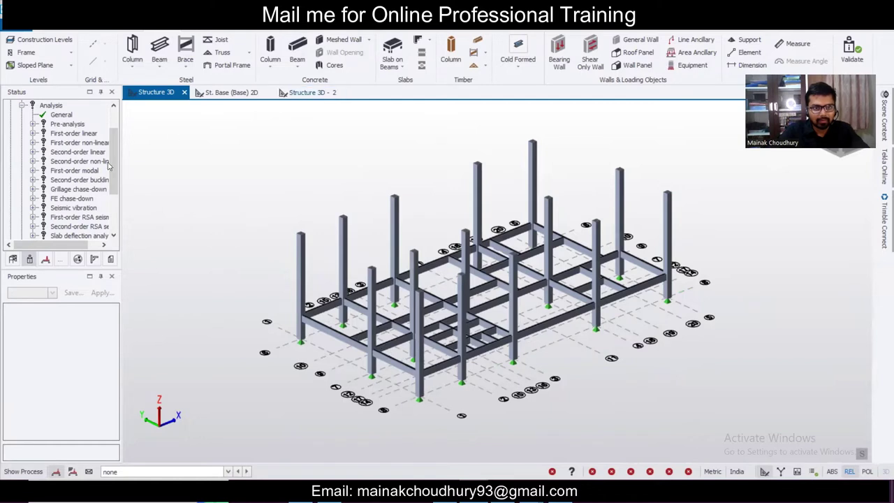
- Close the second Structure 3D view and open the 2D plan view of level St. 1 (1)
{"action": "left_click", "coordinate": [342, 92]}
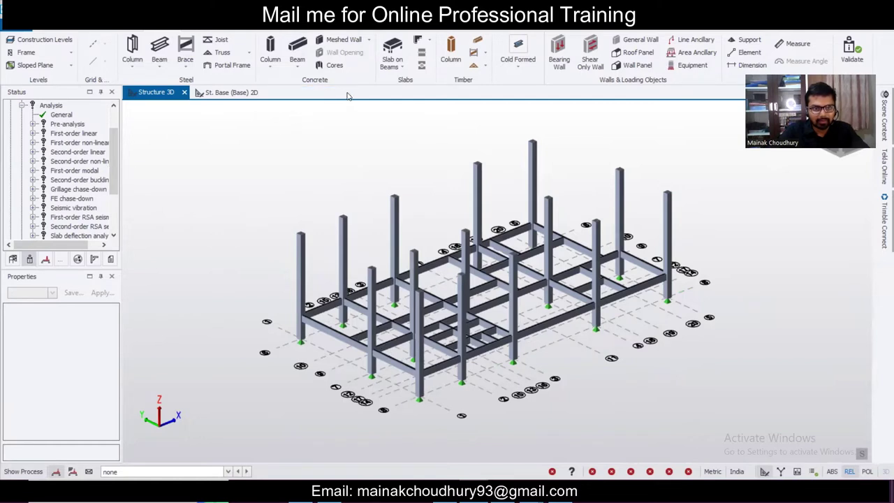
{"action": "left_click", "coordinate": [13, 261]}
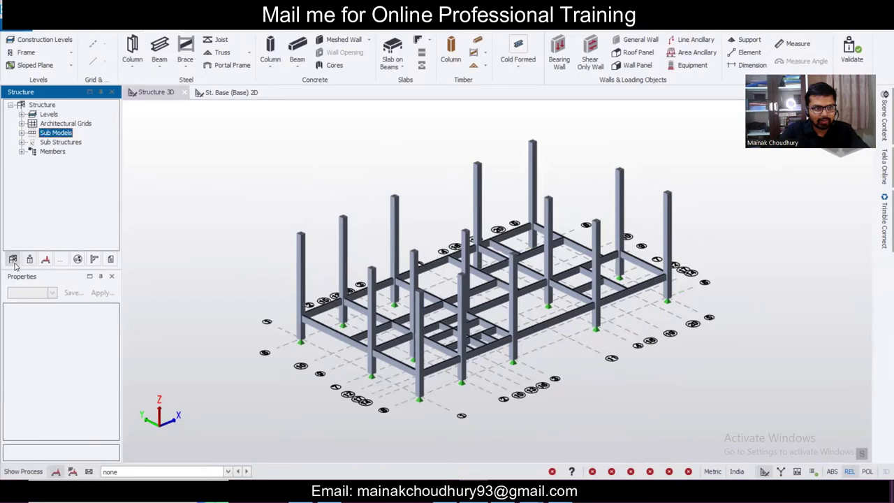
{"action": "left_click", "coordinate": [22, 114]}
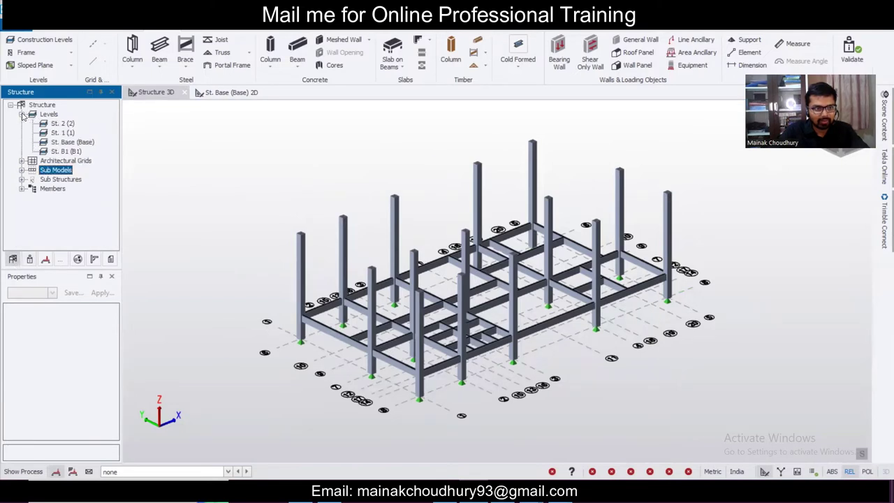
{"action": "double_click", "coordinate": [54, 133]}
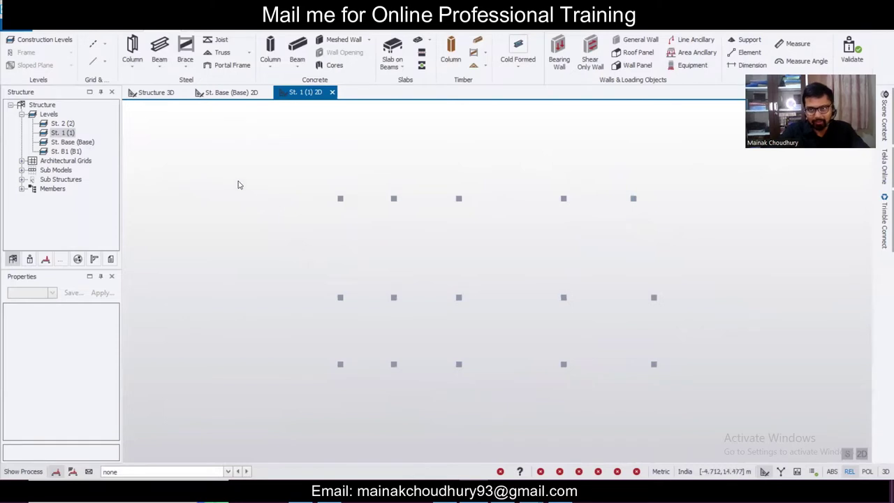
- Open the Officers Barrack folder in File Explorer, switch to AutoCAD LT and close the open FF drawing
{"action": "left_click", "coordinate": [850, 10]}
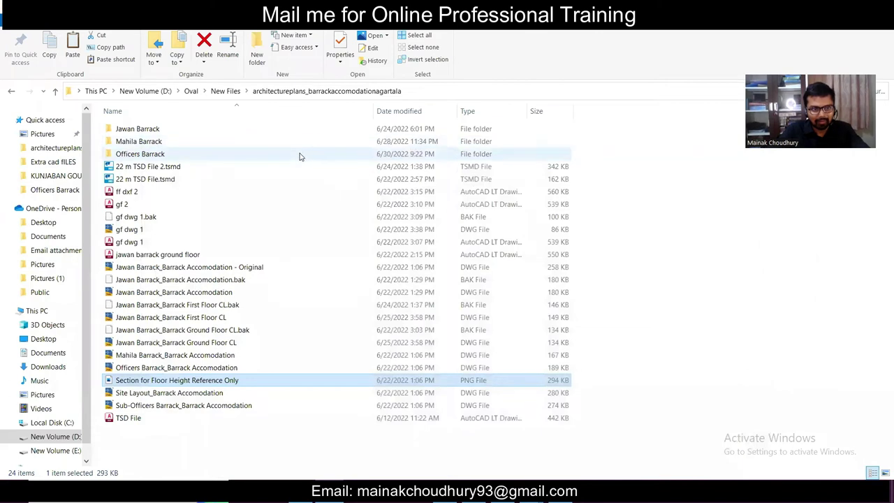
{"action": "double_click", "coordinate": [298, 154]}
{"action": "left_click", "coordinate": [292, 133]}
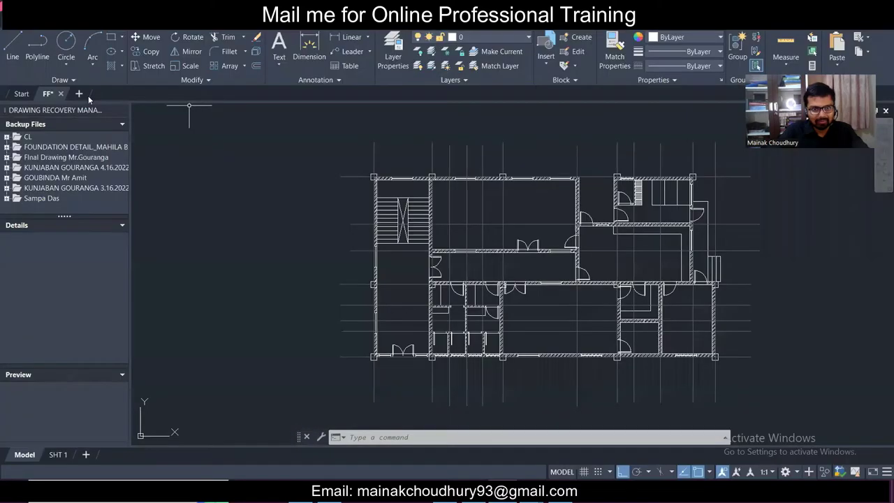
{"action": "scroll", "coordinate": [302, 242], "scroll_direction": "down", "scroll_amount": 4}
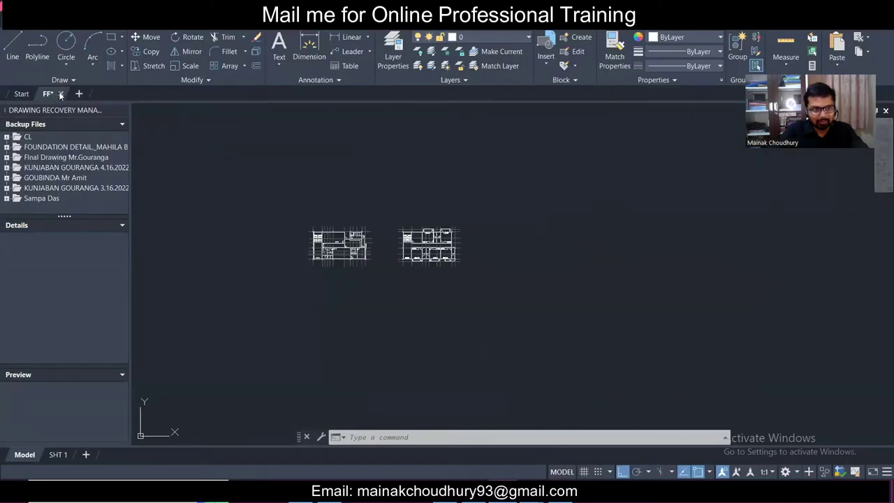
{"action": "left_click", "coordinate": [60, 94]}
{"action": "left_click", "coordinate": [437, 277]}
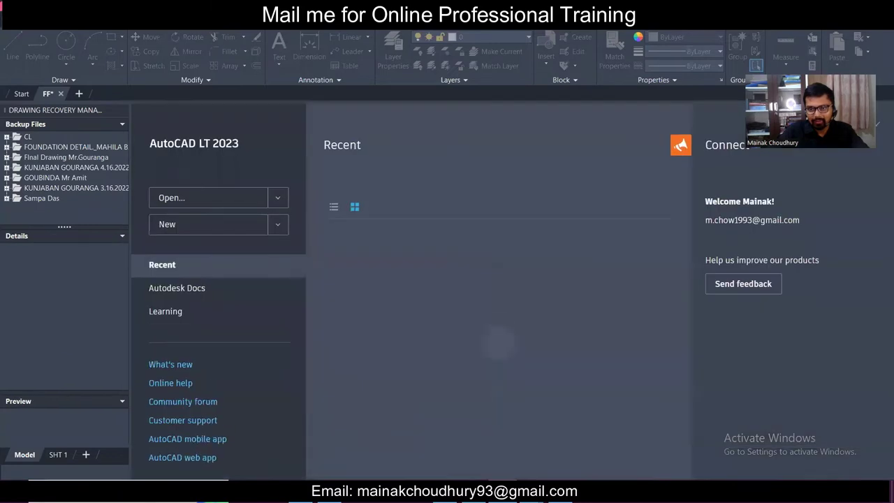
- Duplicate the FF drawing file in the Officers Barrack folder and rename the copy as FF 2
{"action": "left_click", "coordinate": [202, 143]}
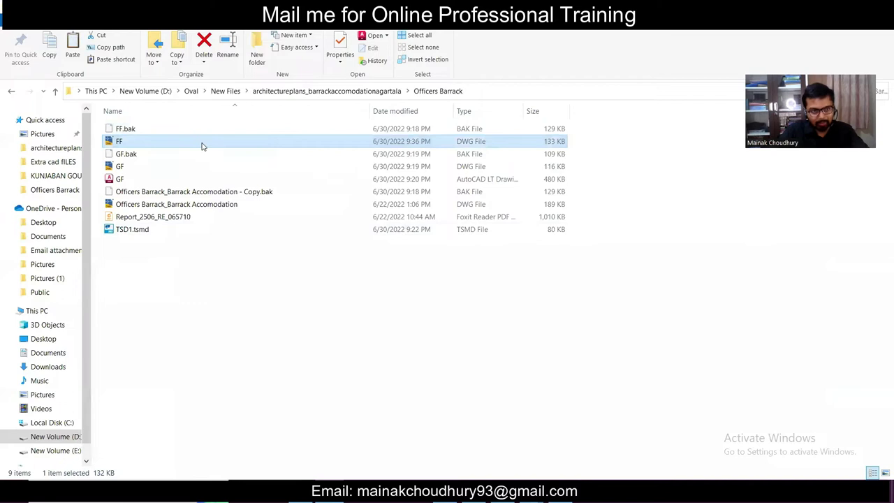
{"action": "right_click", "coordinate": [212, 303]}
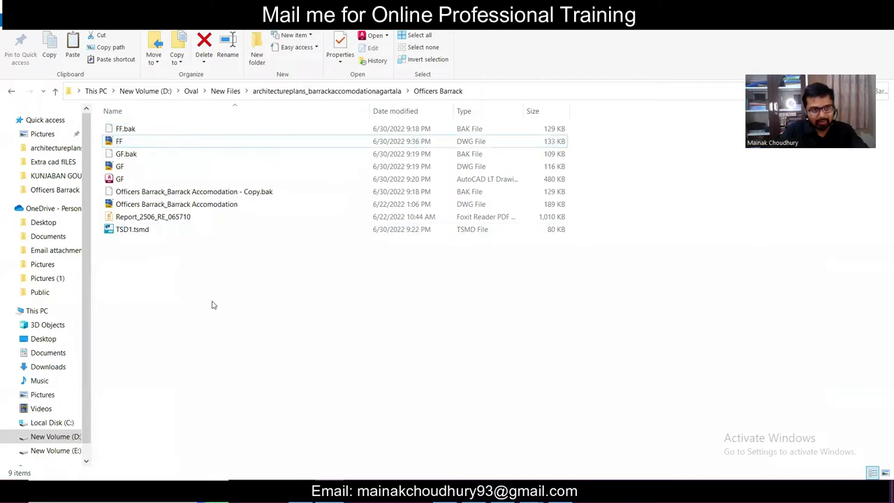
{"action": "left_click", "coordinate": [271, 202]}
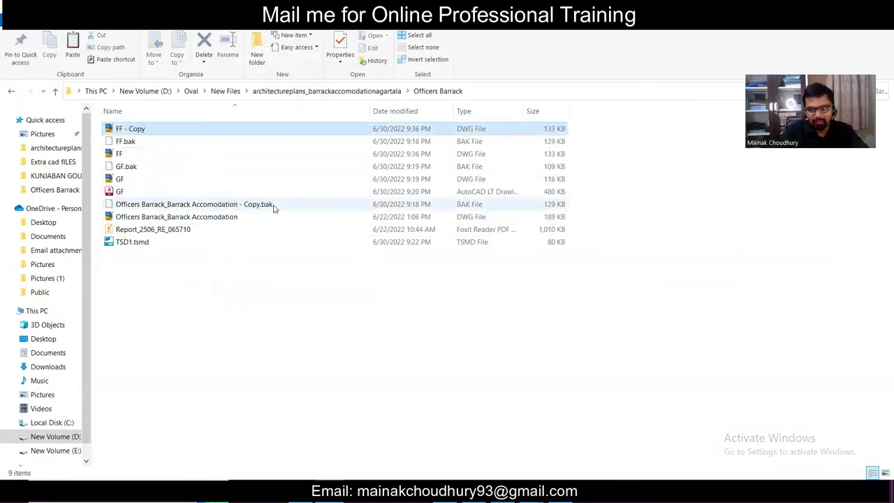
{"action": "key", "text": "F2"}
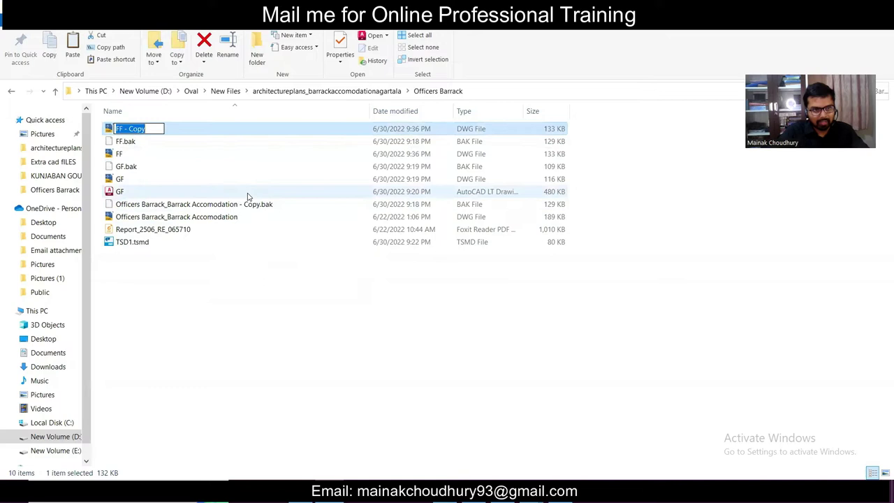
{"action": "type", "text": "FF 2"}
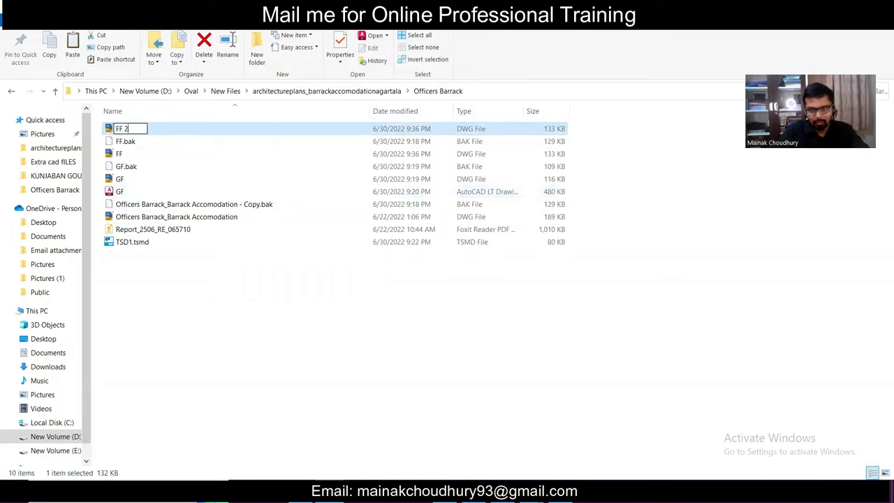
{"action": "key", "text": "Return"}
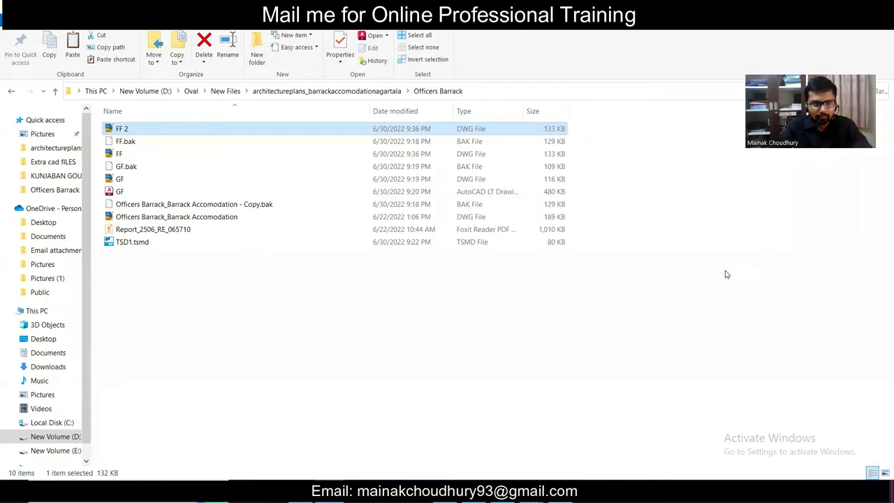
- Open the FF 2 drawing in AutoCAD LT and bring its left-hand floor plan into view
{"action": "double_click", "coordinate": [391, 130]}
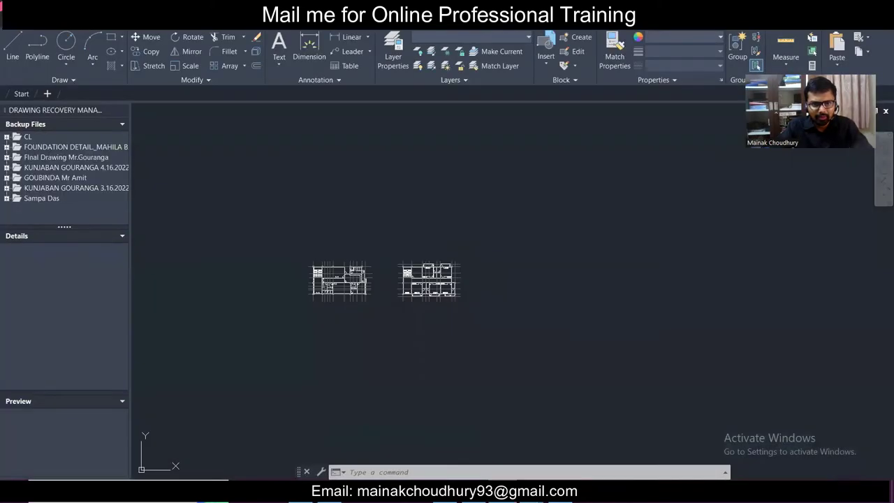
{"action": "scroll", "coordinate": [384, 276], "scroll_direction": "up", "scroll_amount": 1}
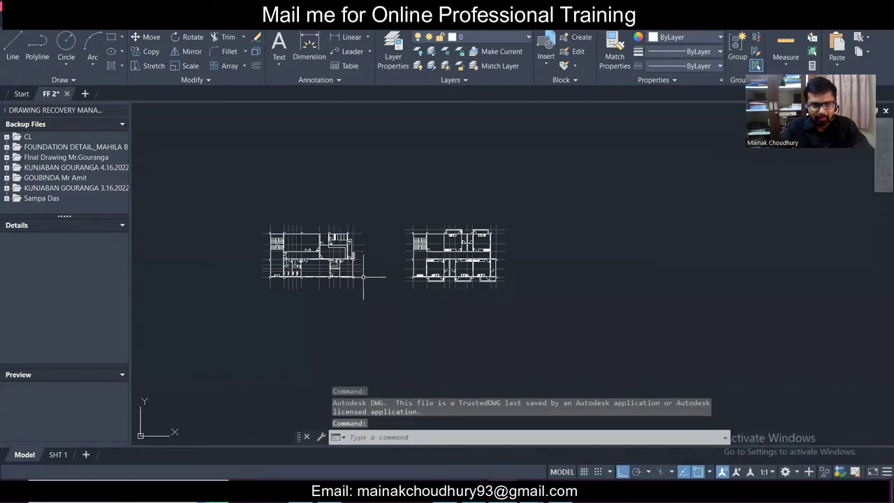
{"action": "scroll", "coordinate": [270, 289], "scroll_direction": "up", "scroll_amount": 4}
{"action": "scroll", "coordinate": [269, 278], "scroll_direction": "up", "scroll_amount": 1}
{"action": "middle_click_drag", "start_coordinate": [306, 257], "coordinate": [301, 304]}
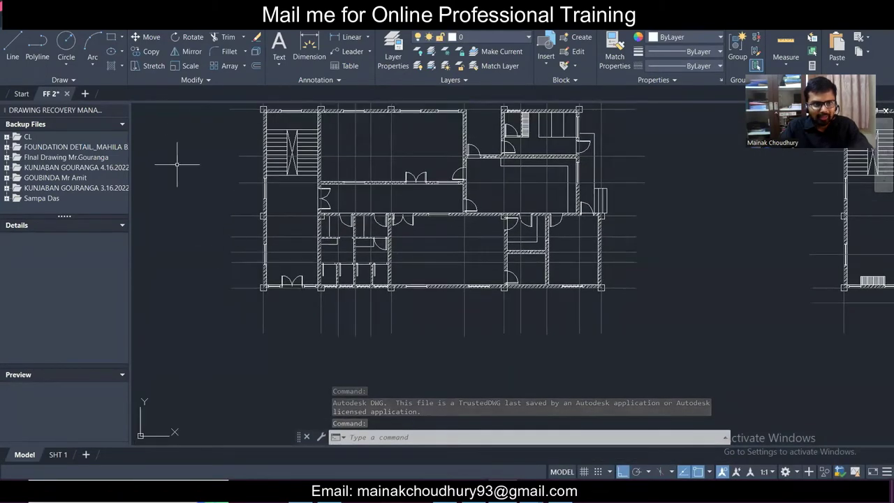
- Draw a vertical reference line upward from the outer corner of the left-hand plan's lower-left column, past the top of the plan
{"action": "left_click", "coordinate": [12, 45]}
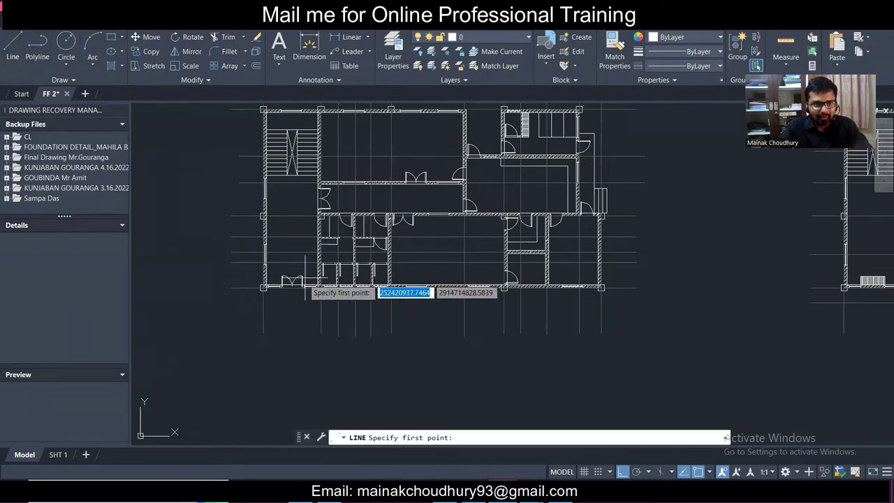
{"action": "scroll", "coordinate": [305, 286], "scroll_direction": "up", "scroll_amount": 3}
{"action": "left_click", "coordinate": [224, 281]}
{"action": "scroll", "coordinate": [224, 281], "scroll_direction": "down", "scroll_amount": 3}
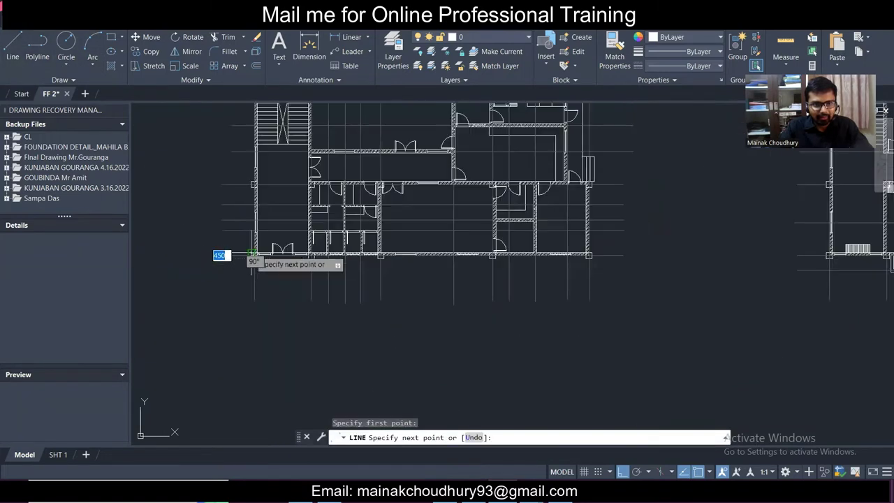
{"action": "scroll", "coordinate": [252, 255], "scroll_direction": "down", "scroll_amount": 5}
{"action": "left_click", "coordinate": [253, 184]}
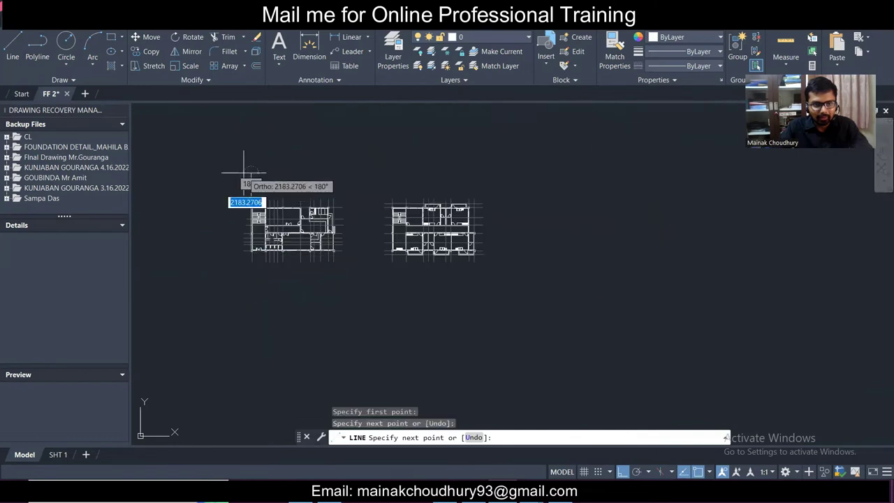
{"action": "scroll", "coordinate": [263, 184], "scroll_direction": "up", "scroll_amount": 3}
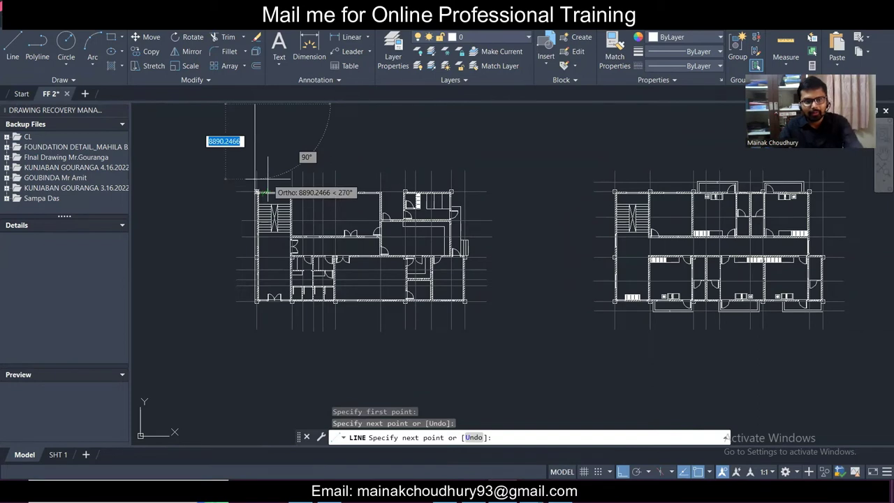
{"action": "key", "text": "Escape"}
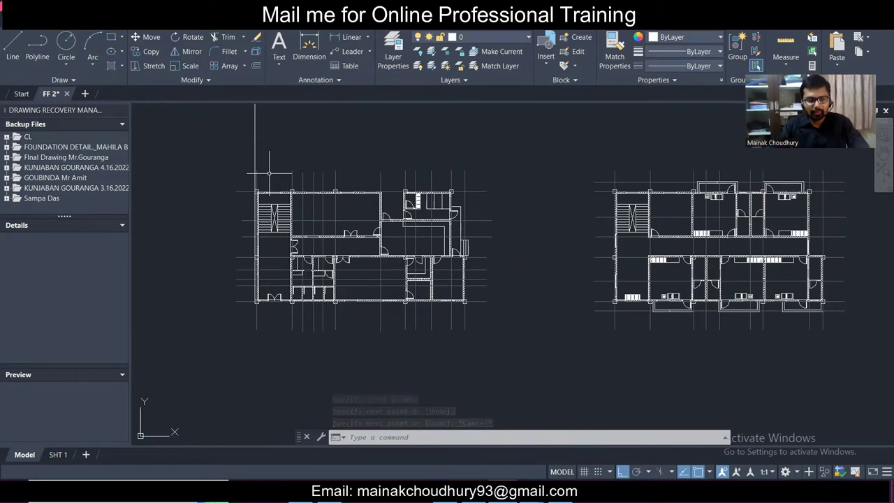
- Delete the whole left-hand floor plan with its grid lines, keeping the vertical reference line
{"action": "left_click", "coordinate": [195, 154]}
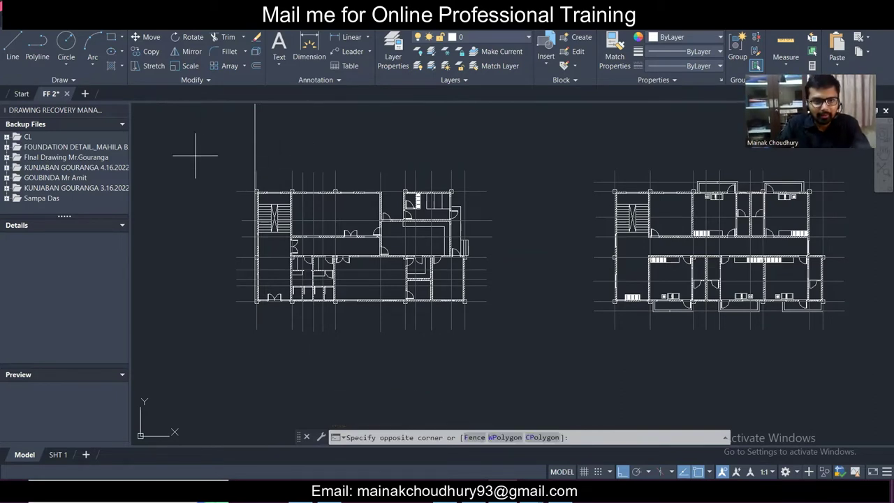
{"action": "left_click", "coordinate": [533, 356]}
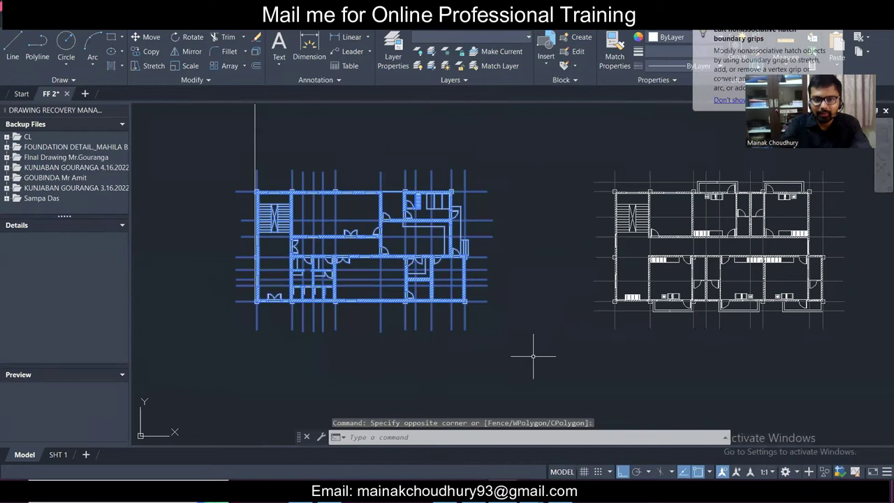
{"action": "key", "text": "Delete"}
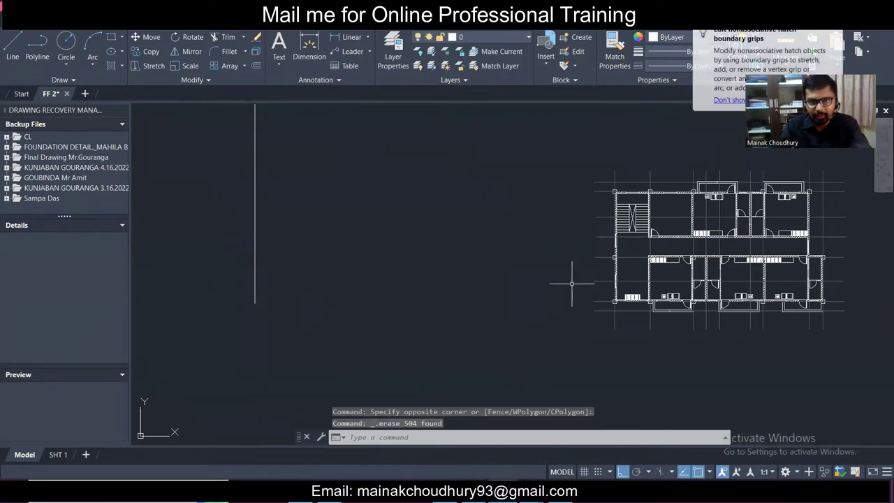
{"action": "left_click", "coordinate": [584, 192]}
{"action": "left_click", "coordinate": [567, 174]}
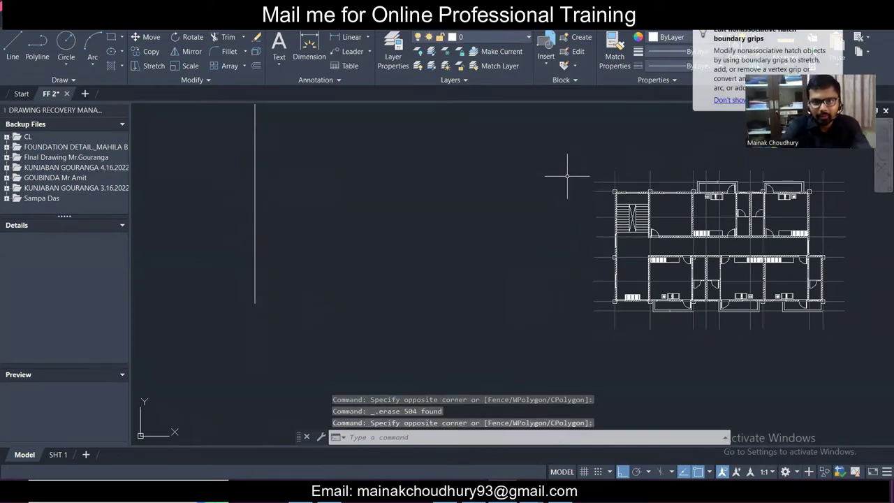
- Copy the remaining floor plan from its lower-left column corner to the lower end of the vertical reference line
{"action": "scroll", "coordinate": [569, 174], "scroll_direction": "down", "scroll_amount": 2}
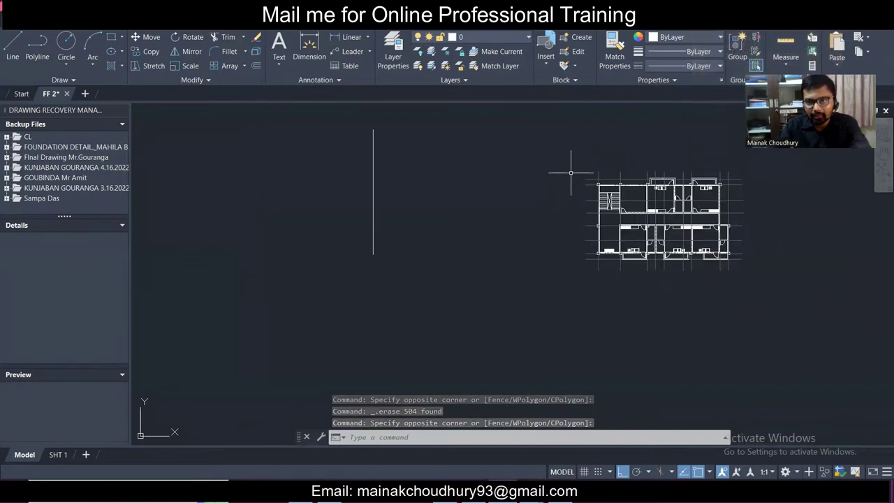
{"action": "left_click", "coordinate": [562, 148]}
{"action": "left_click", "coordinate": [791, 339]}
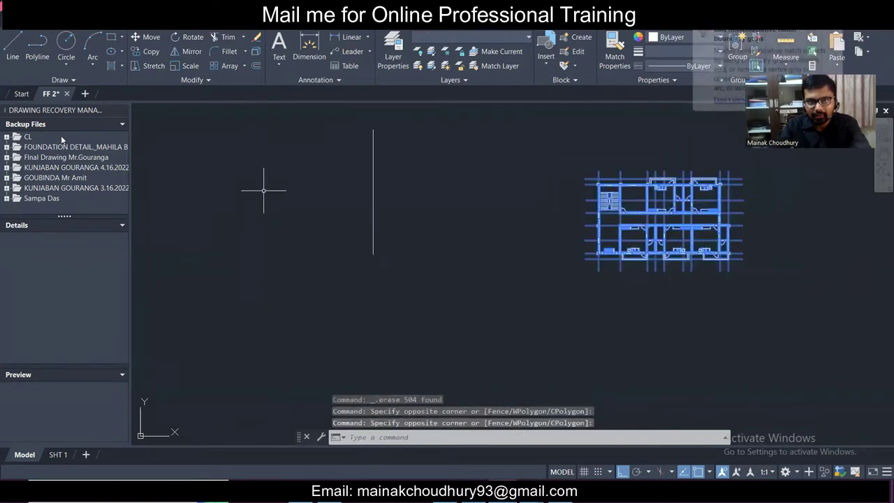
{"action": "left_click", "coordinate": [143, 51]}
{"action": "scroll", "coordinate": [595, 257], "scroll_direction": "up", "scroll_amount": 5}
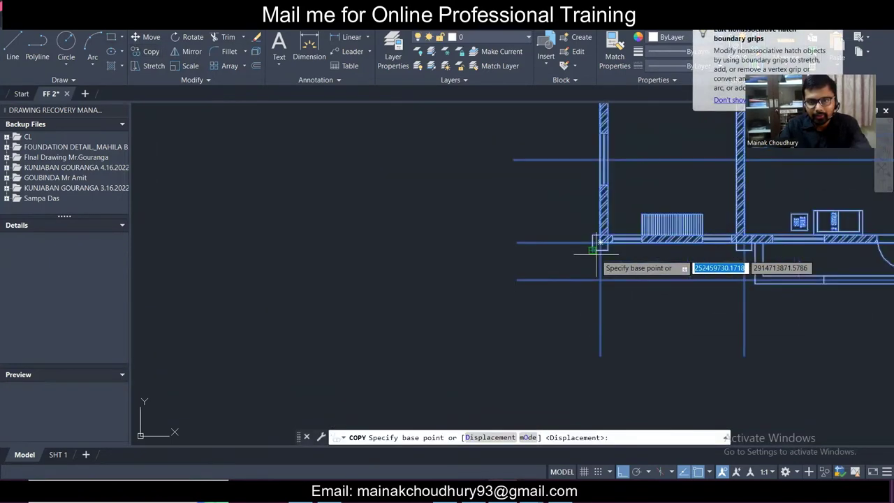
{"action": "left_click", "coordinate": [593, 255]}
{"action": "scroll", "coordinate": [593, 254], "scroll_direction": "down", "scroll_amount": 5}
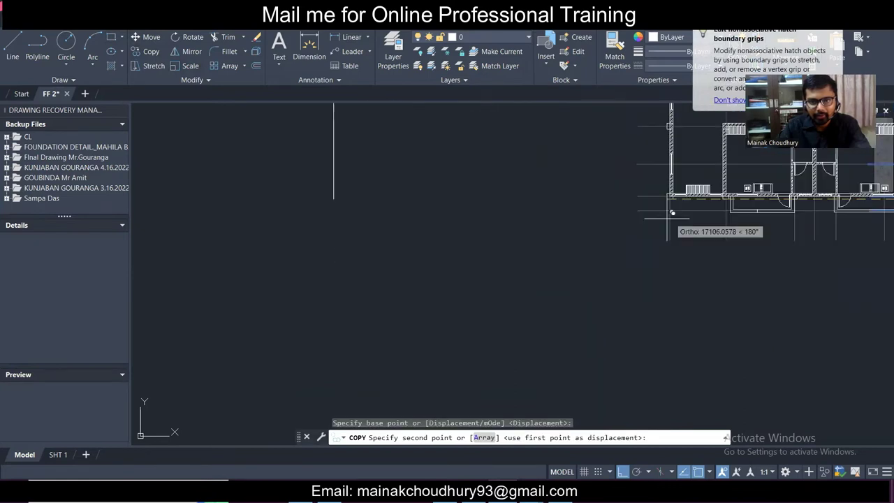
{"action": "left_click", "coordinate": [340, 212]}
{"action": "scroll", "coordinate": [398, 215], "scroll_direction": "down", "scroll_amount": 5}
{"action": "scroll", "coordinate": [408, 201], "scroll_direction": "up", "scroll_amount": 2}
{"action": "key", "text": "Escape"}
- Delete the vertical reference line and the original right-hand floor plan, keeping only the copied plan
{"action": "left_click", "coordinate": [378, 148]}
{"action": "left_click", "coordinate": [351, 149]}
{"action": "left_click", "coordinate": [492, 150]}
{"action": "left_click", "coordinate": [660, 280]}
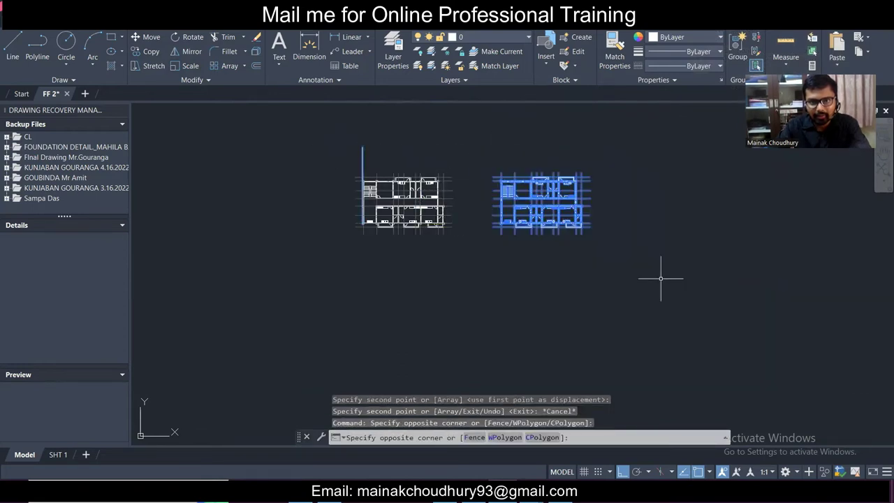
{"action": "key", "text": "Delete"}
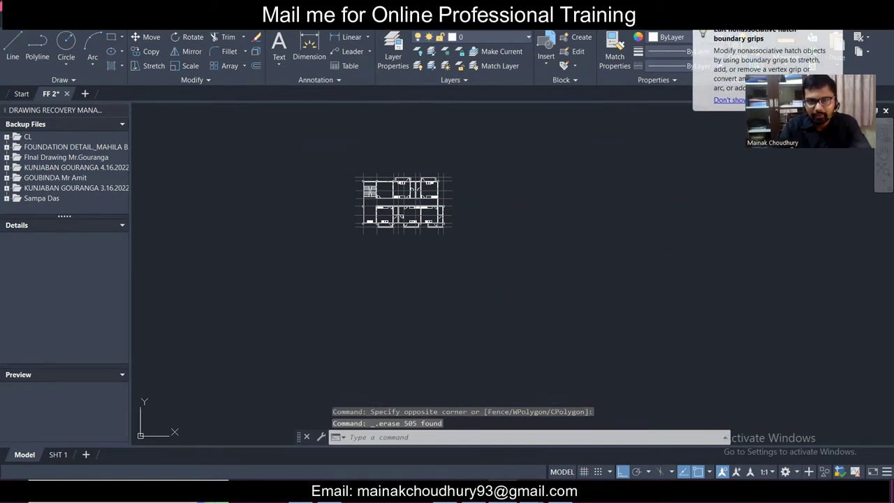
- Save the FF 2 drawing and export it with DXFOUT as a DXF file named FF
{"action": "key", "text": "ctrl+s"}
{"action": "scroll", "coordinate": [479, 216], "scroll_direction": "up", "scroll_amount": 2}
{"action": "middle_click_drag", "start_coordinate": [360, 195], "coordinate": [462, 269]}
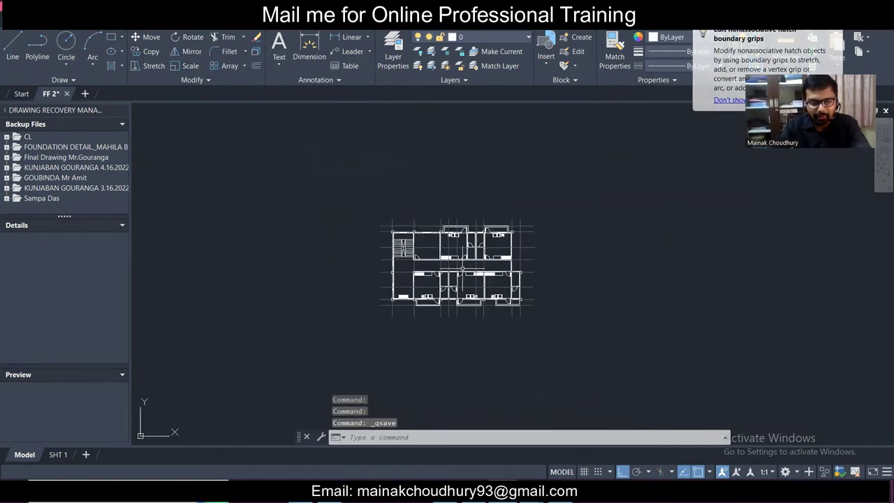
{"action": "scroll", "coordinate": [462, 269], "scroll_direction": "up", "scroll_amount": 4}
{"action": "type", "text": "dxfout"}
{"action": "key", "text": "Return"}
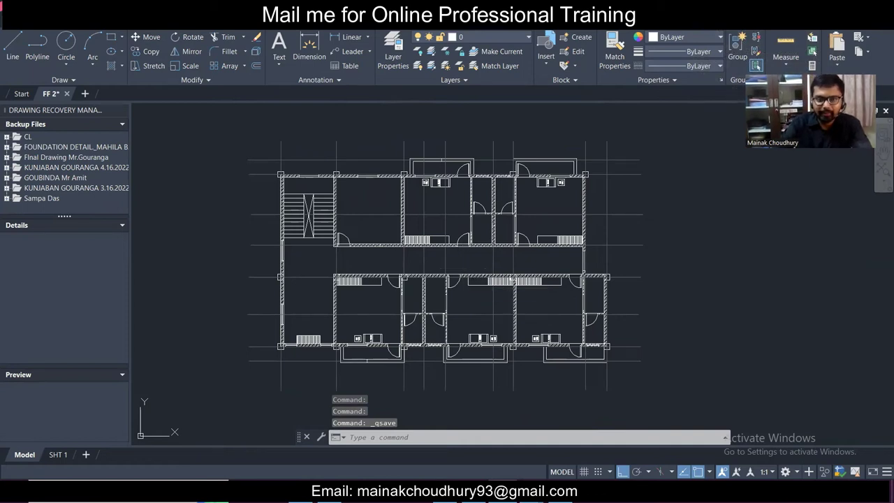
{"action": "type", "text": "FF"}
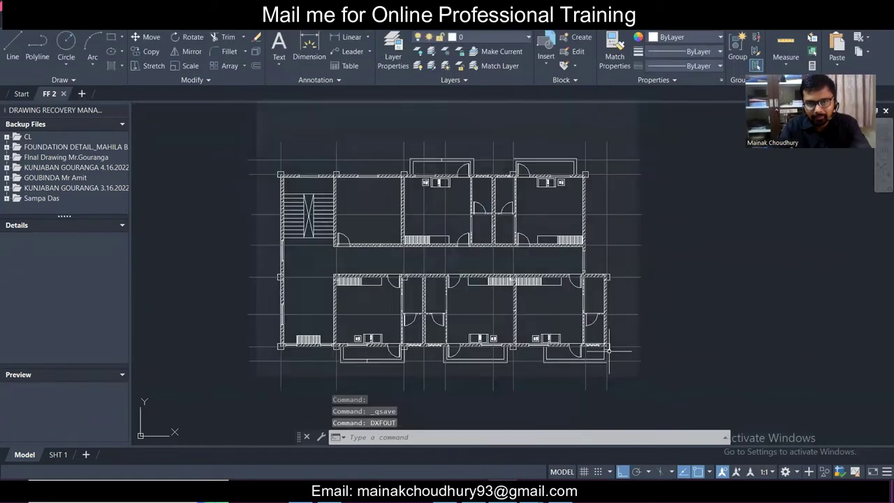
- Switch to Tekla Structural Designer and open the FF DXF file for grid import on the St. 1 level
{"action": "left_click", "coordinate": [609, 352]}
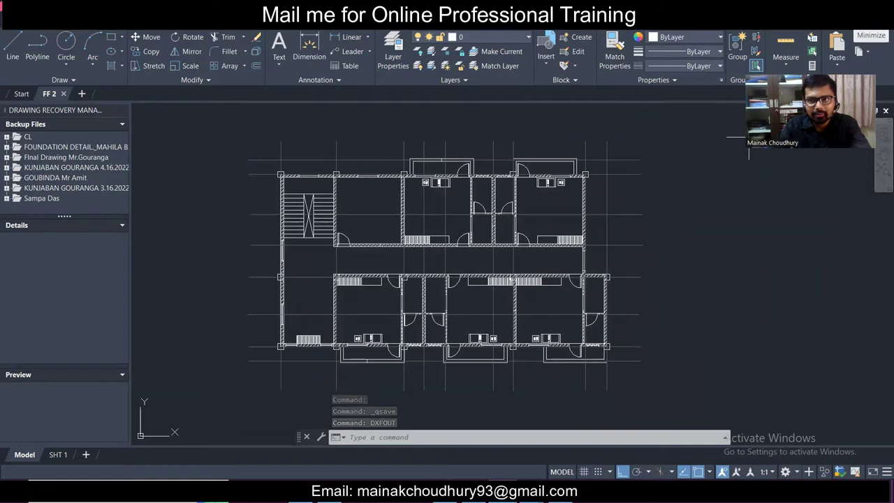
{"action": "left_click", "coordinate": [841, 18]}
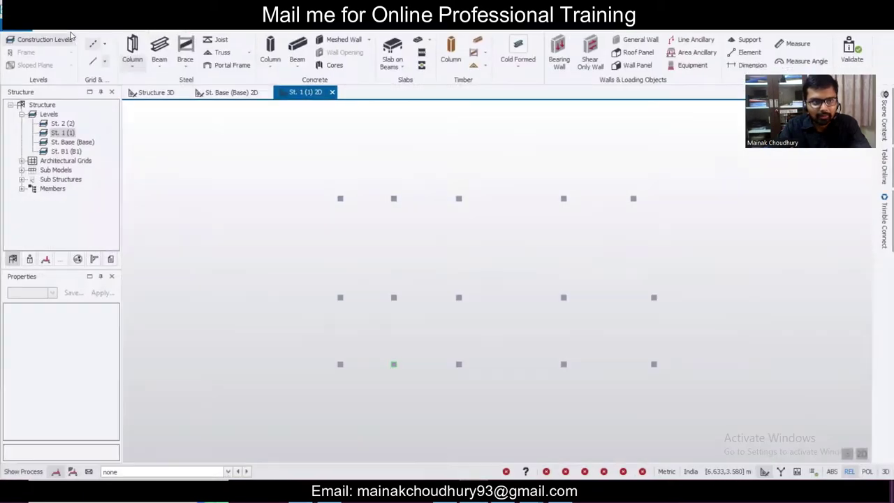
{"action": "left_click", "coordinate": [102, 46]}
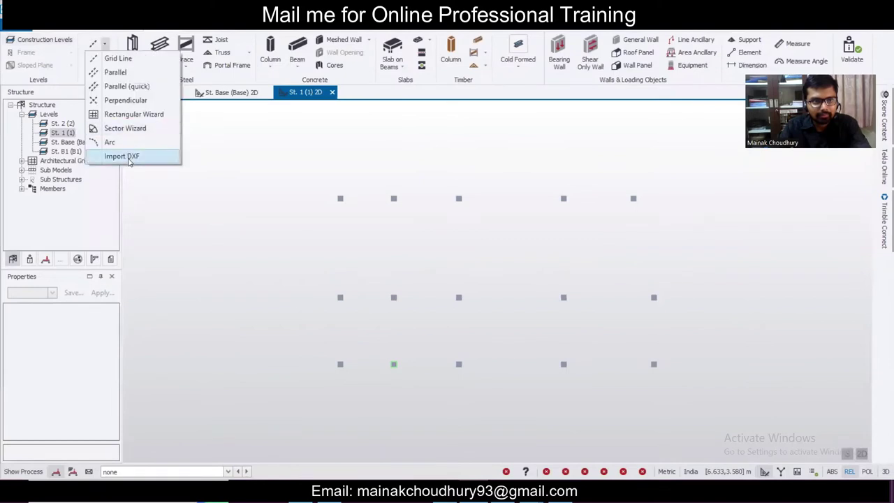
{"action": "left_click", "coordinate": [128, 159]}
{"action": "left_click", "coordinate": [149, 86]}
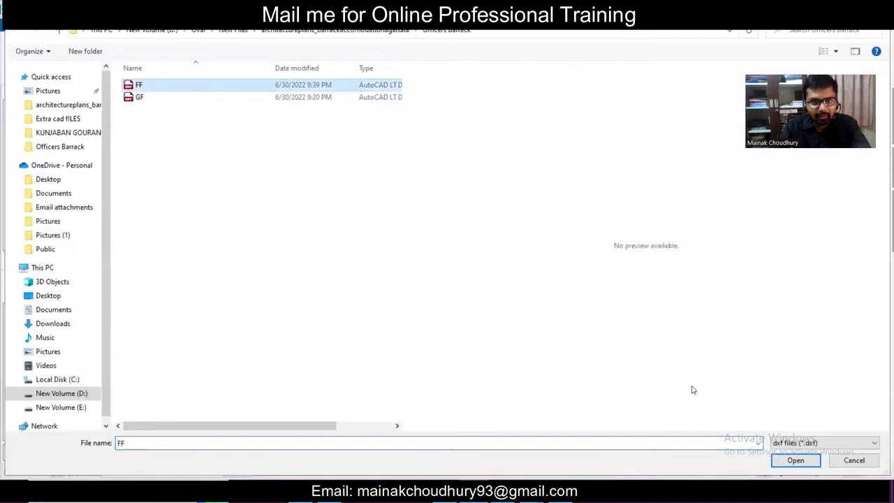
{"action": "left_click", "coordinate": [797, 459]}
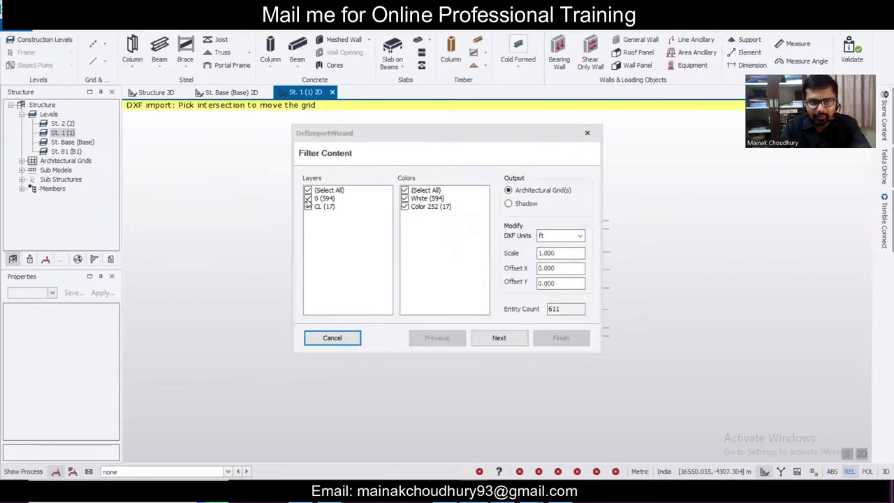
- Import only the CL layer as architectural grids, with DXF units in mm, onto levels St. 1 and St. 2
{"action": "left_click", "coordinate": [308, 198]}
{"action": "left_click", "coordinate": [560, 235]}
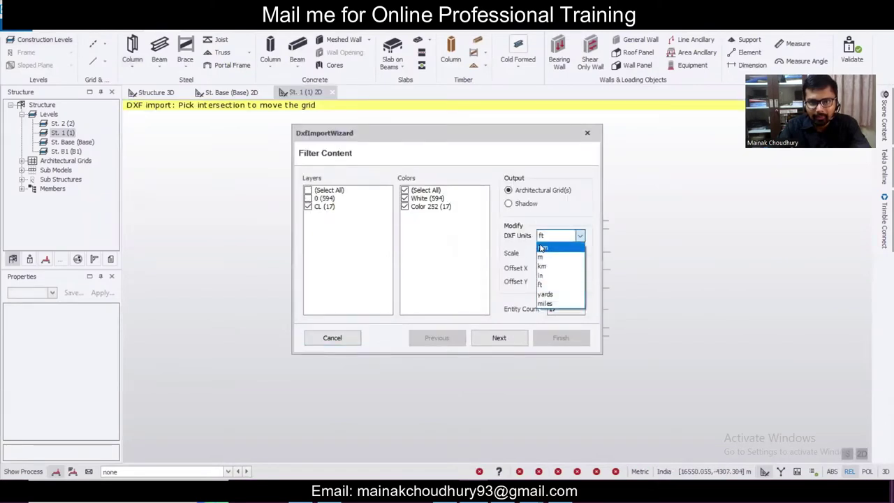
{"action": "left_click", "coordinate": [555, 293]}
{"action": "left_click", "coordinate": [510, 338]}
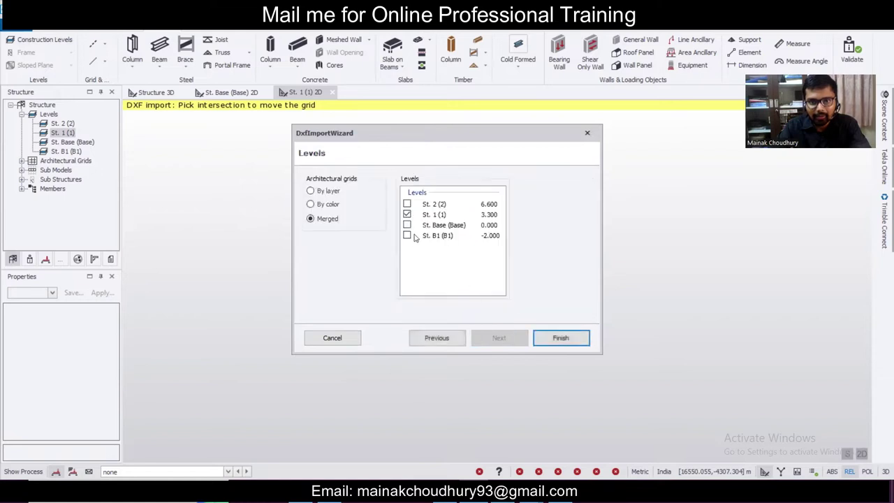
{"action": "left_click", "coordinate": [407, 204]}
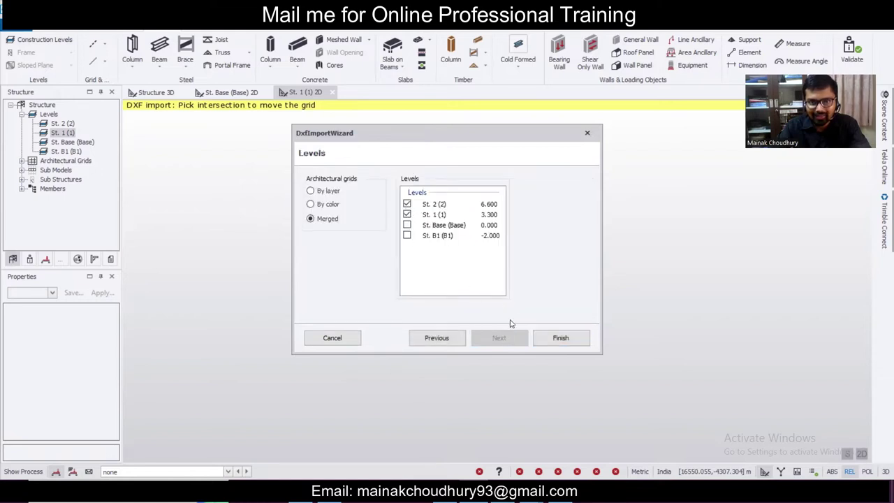
{"action": "left_click", "coordinate": [565, 342]}
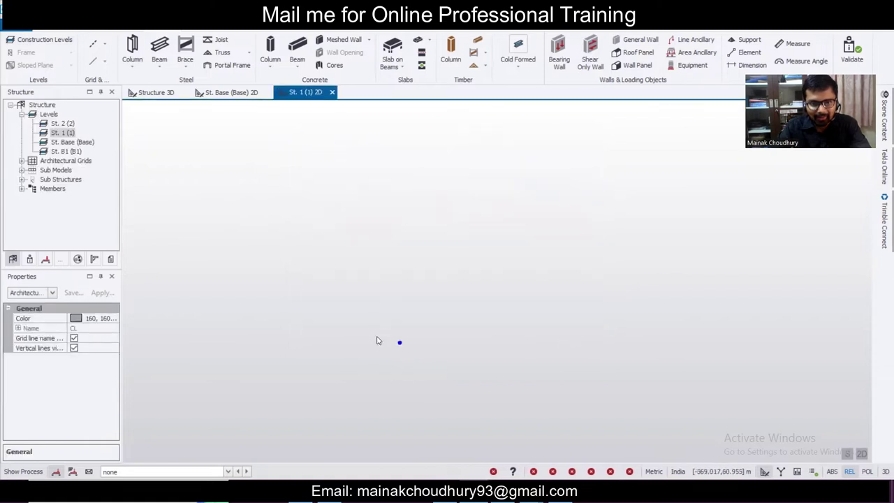
- Examine how the imported gridlines align with the columns, from gridlines 28 and 33 up to 26 and 32
{"action": "mouse_move", "coordinate": [421, 351]}
{"action": "scroll", "coordinate": [421, 351], "scroll_direction": "up", "scroll_amount": 10}
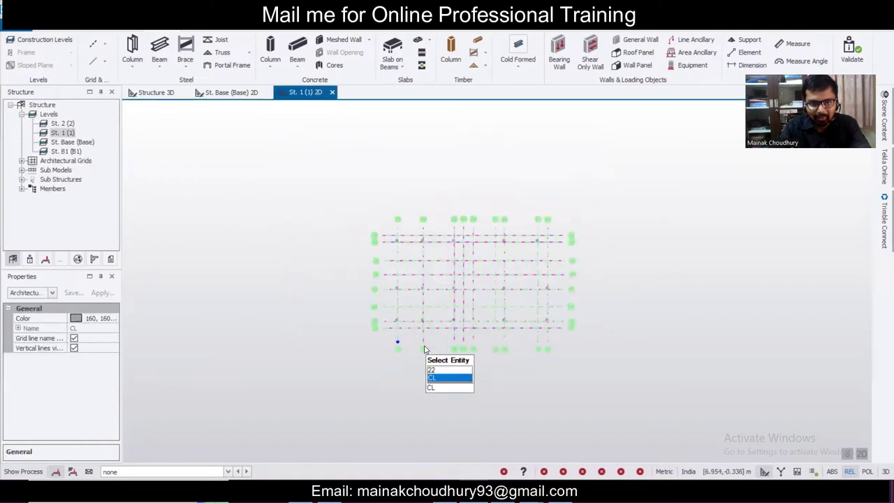
{"action": "scroll", "coordinate": [391, 338], "scroll_direction": "up", "scroll_amount": 5}
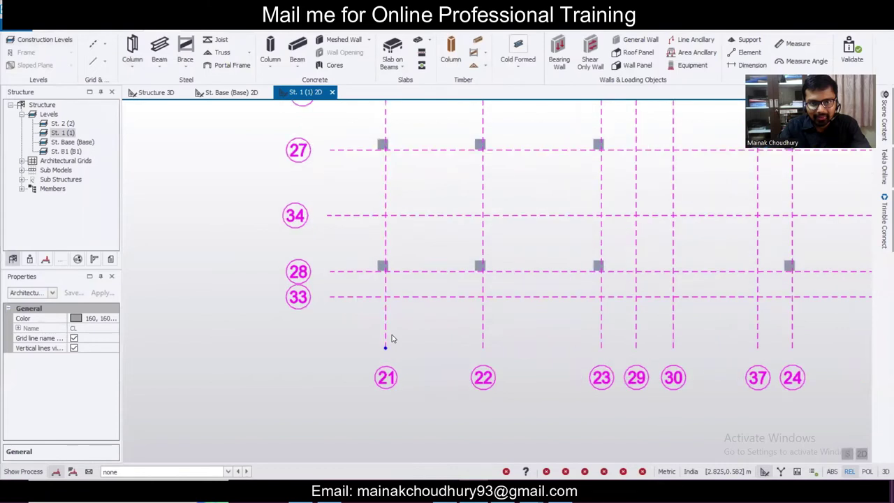
{"action": "scroll", "coordinate": [392, 338], "scroll_direction": "down", "scroll_amount": 8}
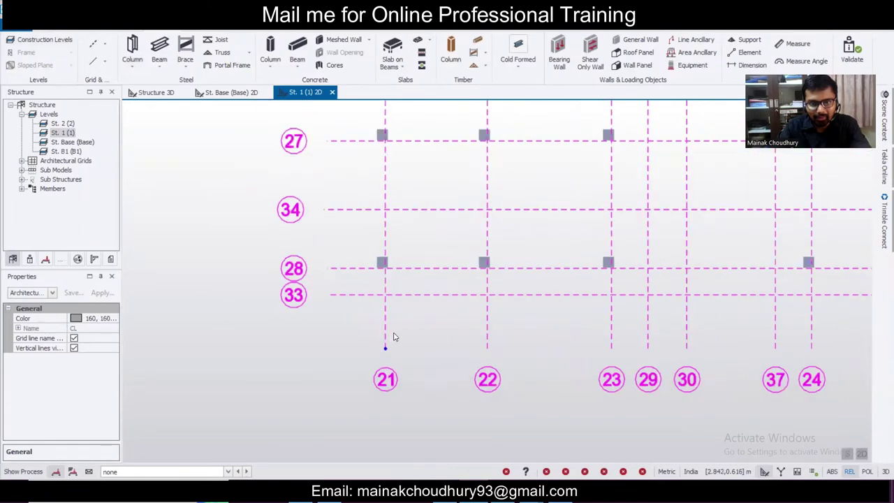
{"action": "scroll", "coordinate": [389, 168], "scroll_direction": "up", "scroll_amount": 4}
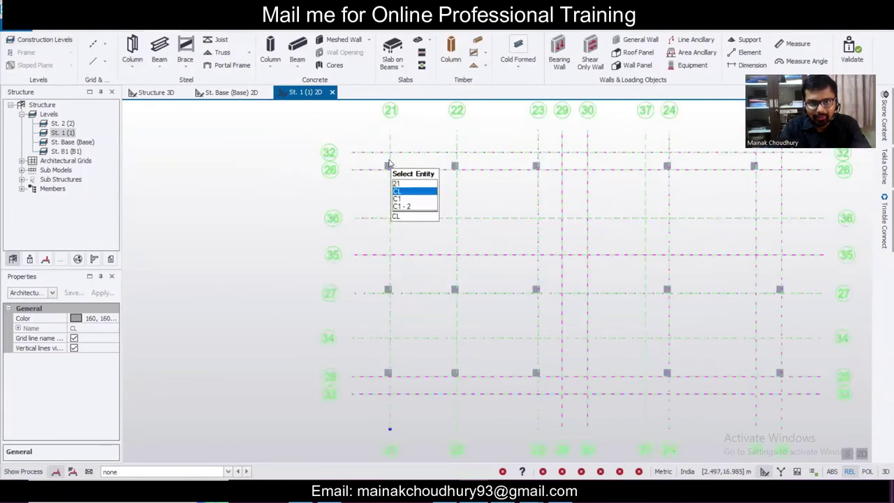
{"action": "scroll", "coordinate": [392, 163], "scroll_direction": "up", "scroll_amount": 5}
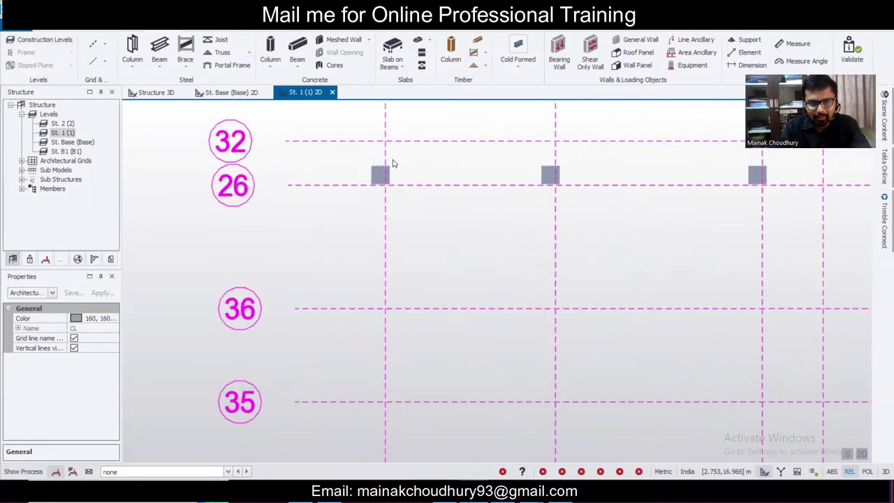
{"action": "scroll", "coordinate": [392, 163], "scroll_direction": "up", "scroll_amount": 3}
{"action": "scroll", "coordinate": [393, 163], "scroll_direction": "down", "scroll_amount": 5}
{"action": "scroll", "coordinate": [398, 175], "scroll_direction": "down", "scroll_amount": 5}
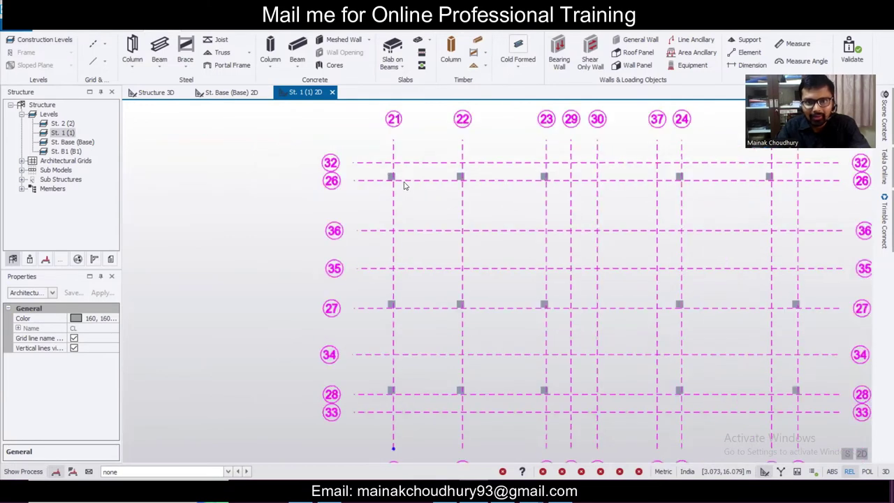
{"action": "scroll", "coordinate": [409, 172], "scroll_direction": "down", "scroll_amount": 1}
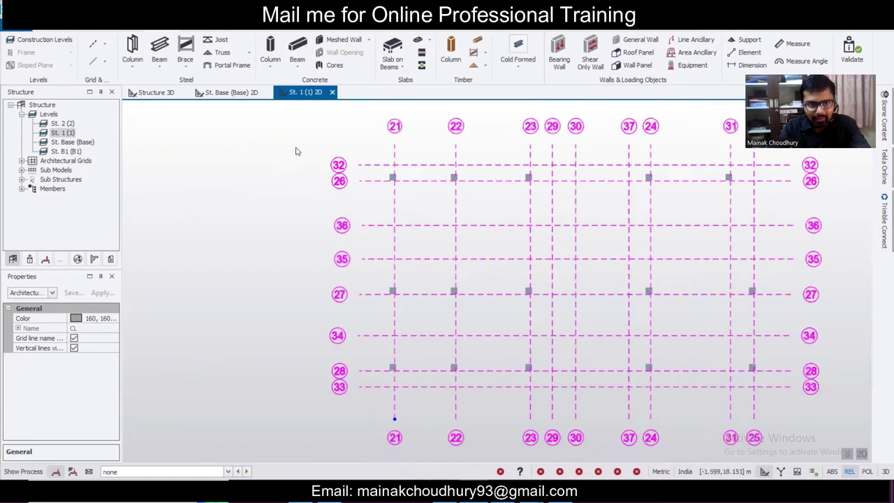
{"action": "left_click", "coordinate": [204, 30]}
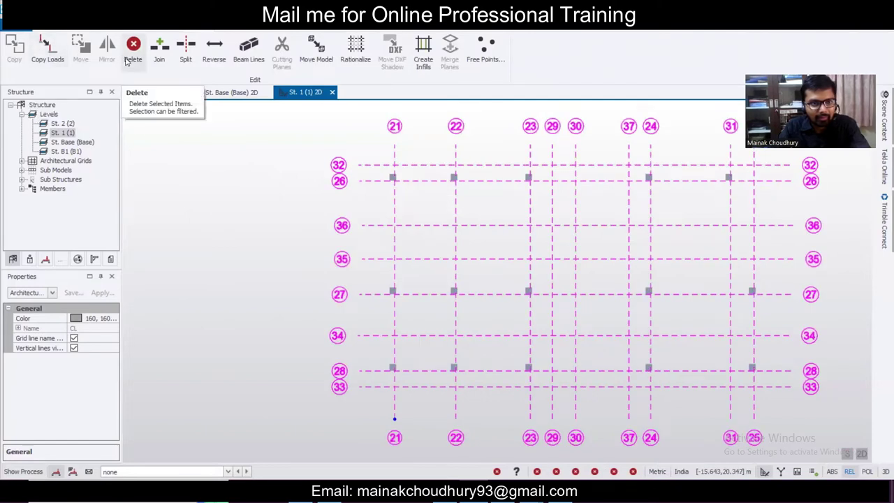
{"action": "left_click", "coordinate": [51, 293]}
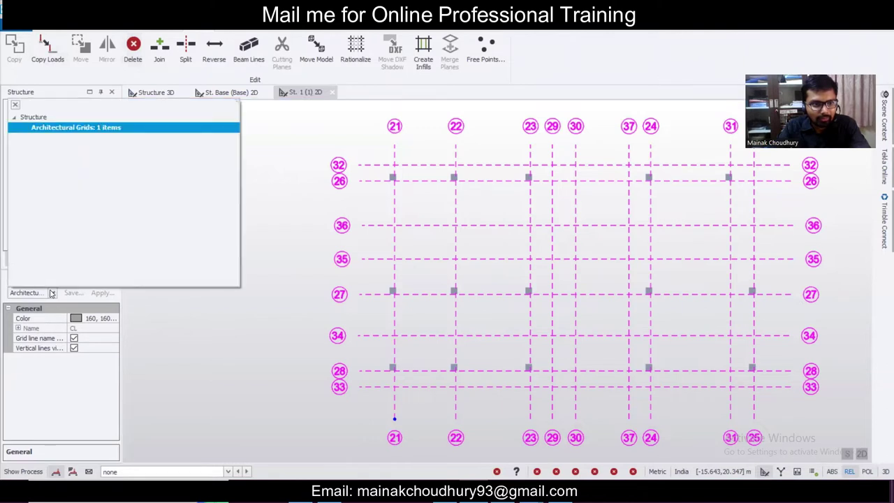
{"action": "left_click", "coordinate": [51, 293]}
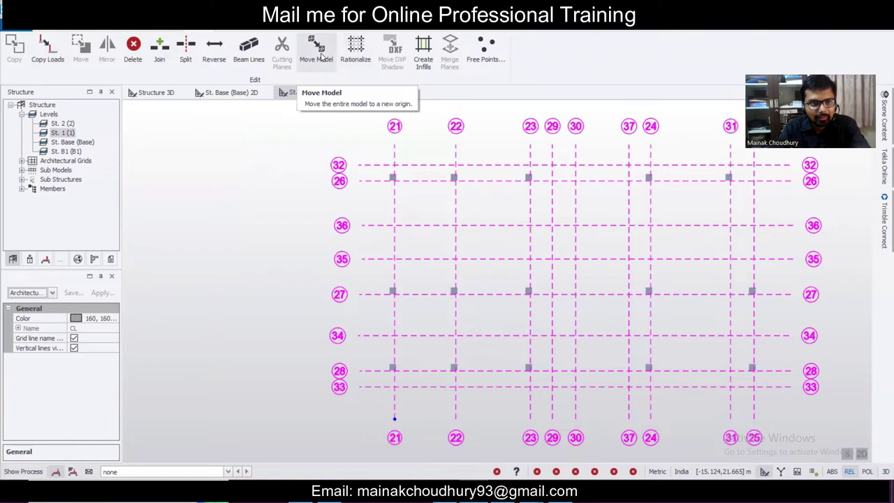
- Inspect how gridlines 21 and 28 sit relative to the column at their intersection
{"action": "scroll", "coordinate": [382, 174], "scroll_direction": "up", "scroll_amount": 5}
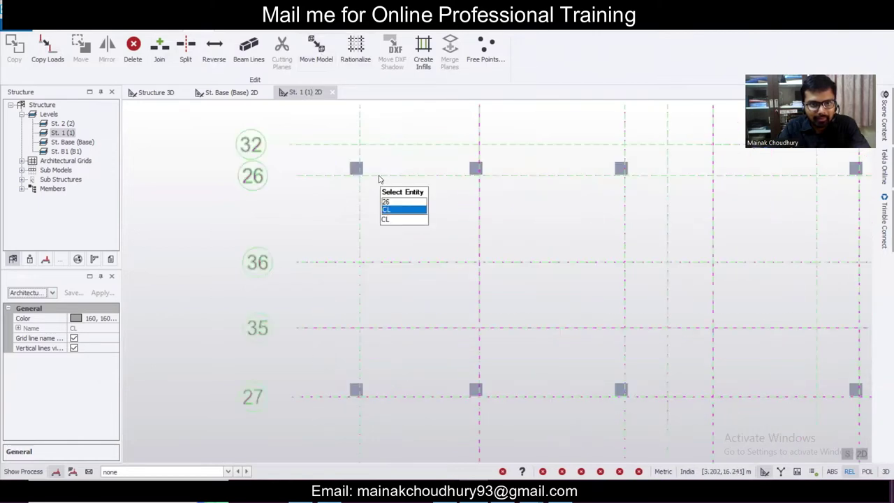
{"action": "scroll", "coordinate": [382, 175], "scroll_direction": "down", "scroll_amount": 10}
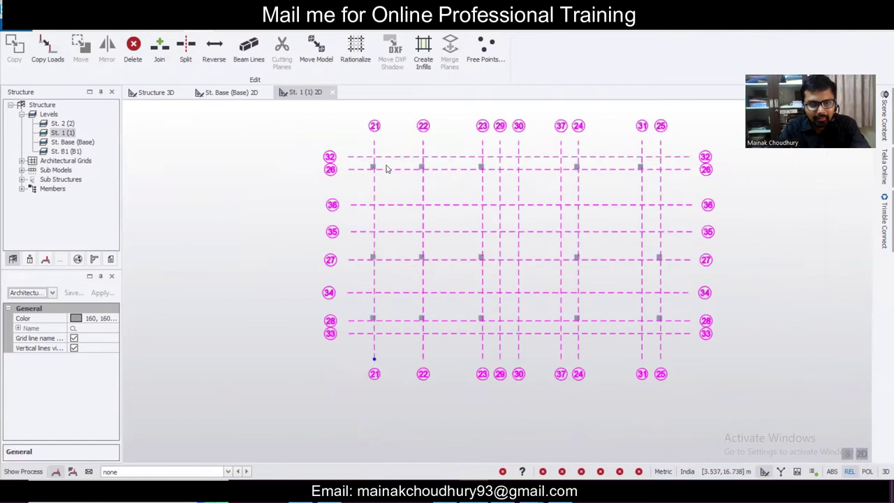
{"action": "scroll", "coordinate": [348, 304], "scroll_direction": "up", "scroll_amount": 6}
{"action": "left_click", "coordinate": [419, 280]}
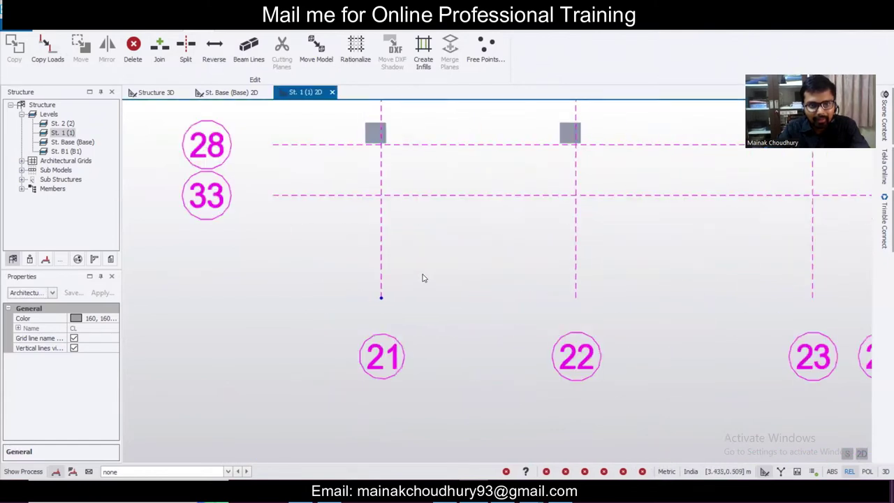
{"action": "left_click", "coordinate": [379, 283]}
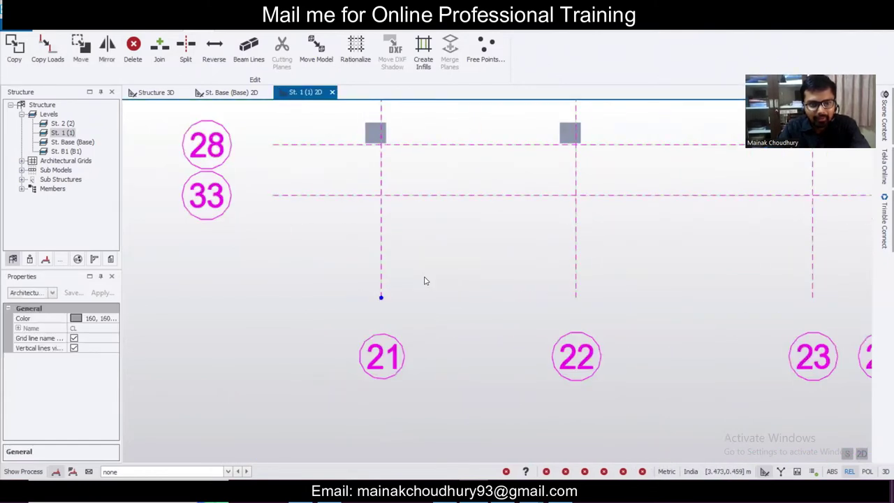
{"action": "scroll", "coordinate": [424, 280], "scroll_direction": "down", "scroll_amount": 2}
{"action": "mouse_move", "coordinate": [391, 183]}
{"action": "scroll", "coordinate": [394, 181], "scroll_direction": "up", "scroll_amount": 5}
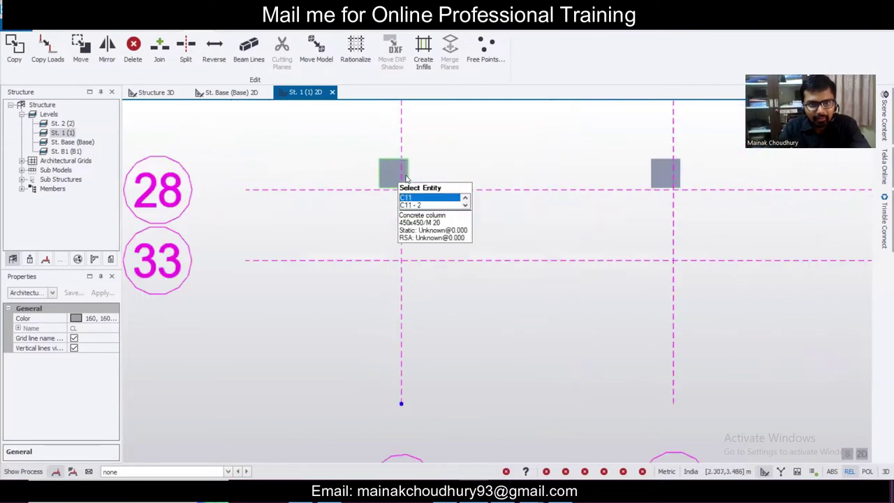
{"action": "scroll", "coordinate": [426, 188], "scroll_direction": "up", "scroll_amount": 2}
{"action": "left_click", "coordinate": [370, 171]}
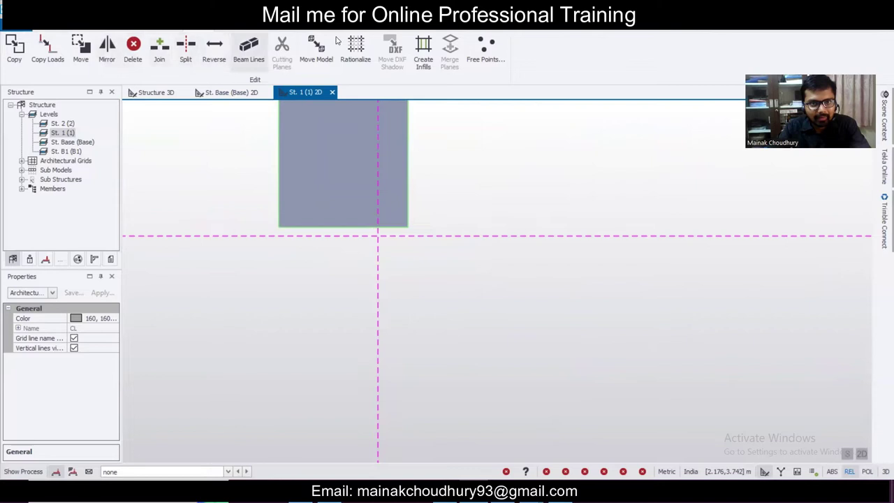
- Measure the offset from the intersection of gridlines 21 and 28 to the adjacent column's lower-right corner
{"action": "left_click", "coordinate": [164, 32]}
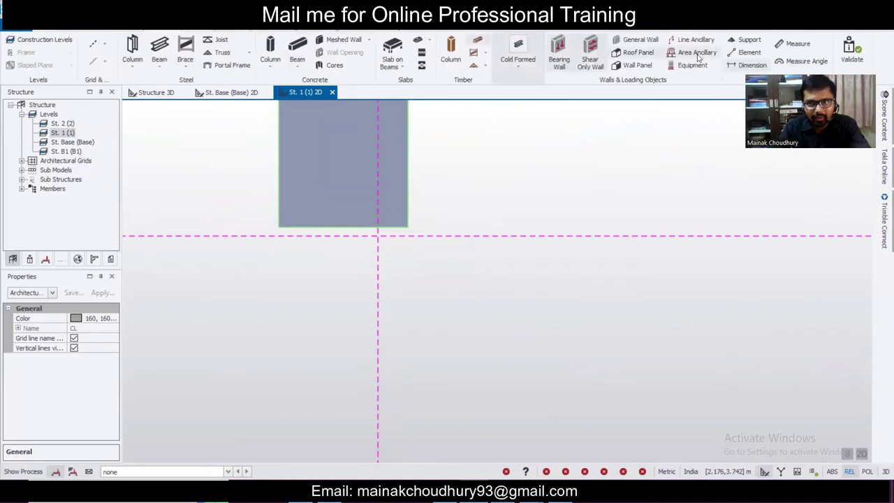
{"action": "left_click", "coordinate": [796, 43]}
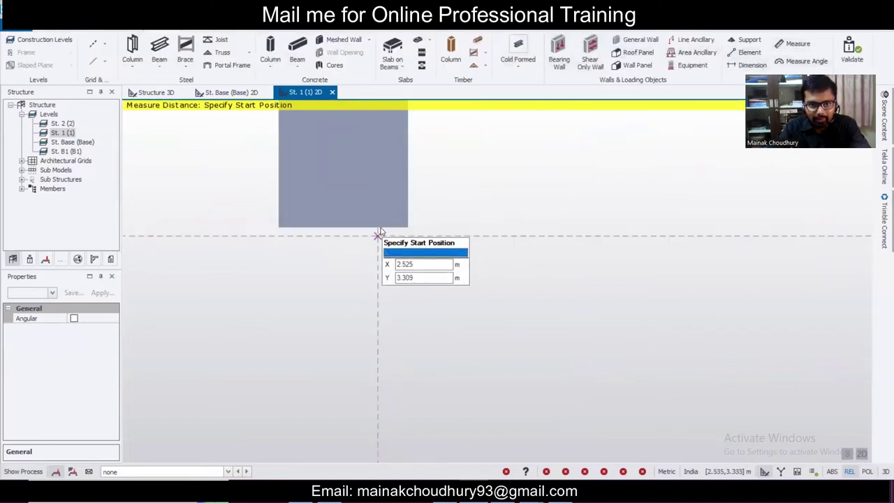
{"action": "left_click", "coordinate": [379, 236]}
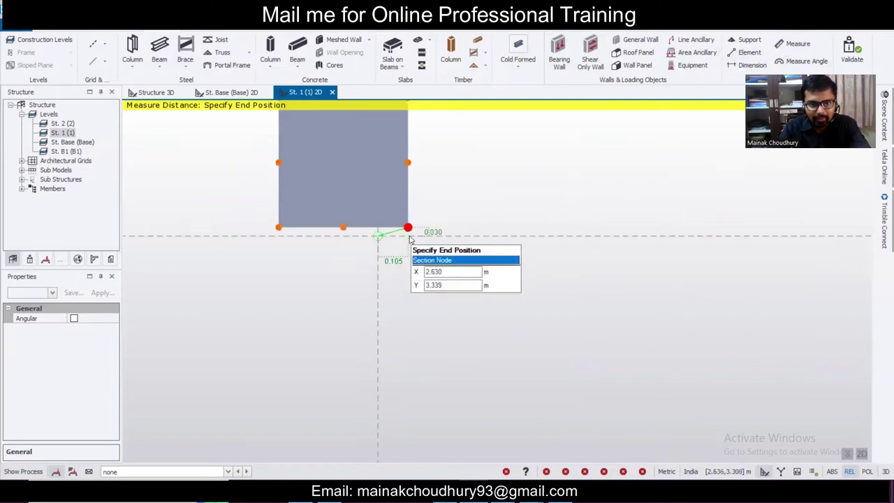
{"action": "key", "text": "Escape"}
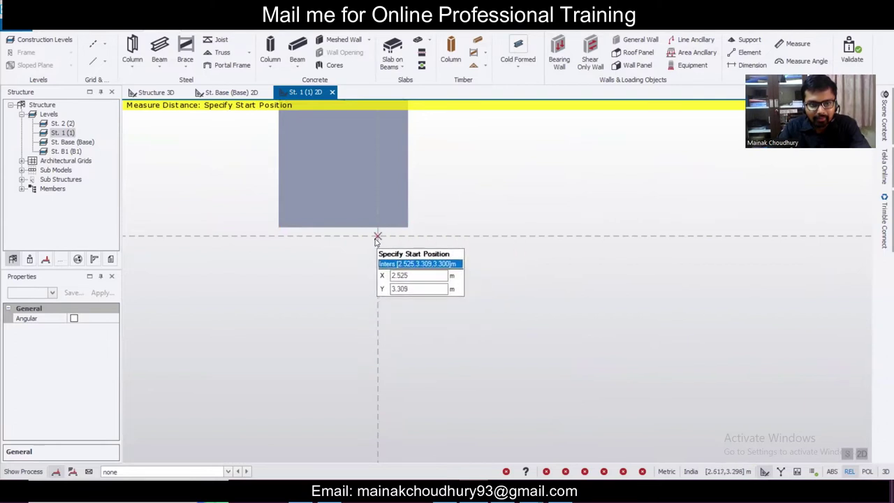
{"action": "left_click", "coordinate": [377, 236]}
{"action": "key", "text": "Escape"}
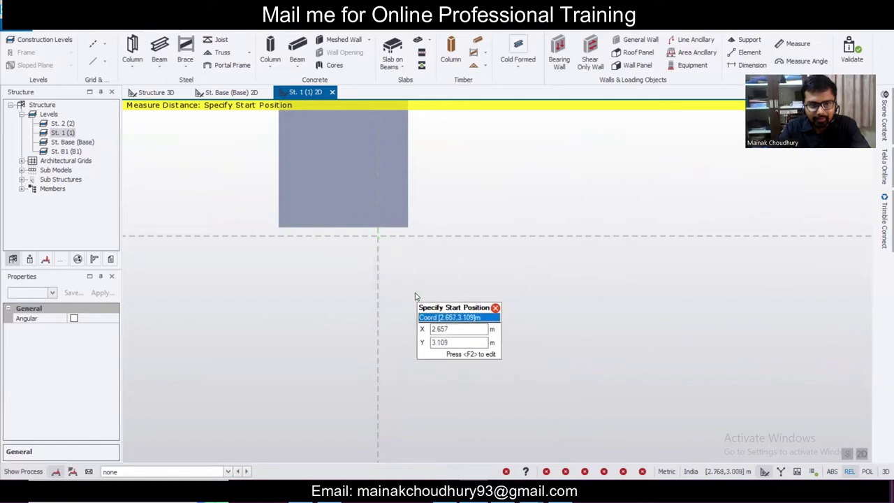
{"action": "scroll", "coordinate": [412, 291], "scroll_direction": "down", "scroll_amount": 4}
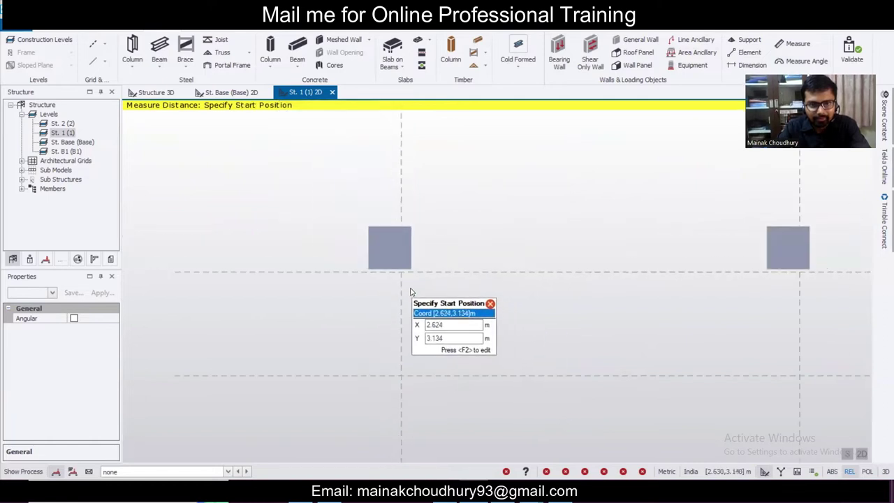
{"action": "left_click", "coordinate": [390, 228]}
{"action": "left_click", "coordinate": [386, 330]}
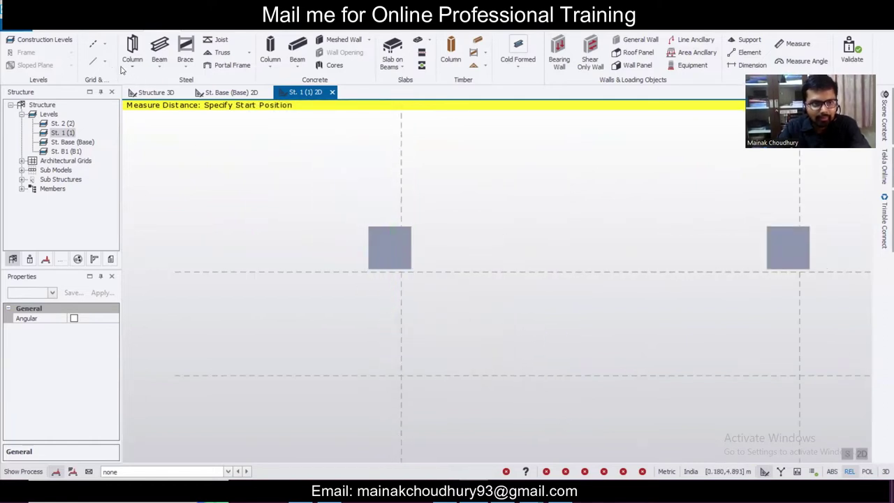
{"action": "left_click", "coordinate": [103, 45]}
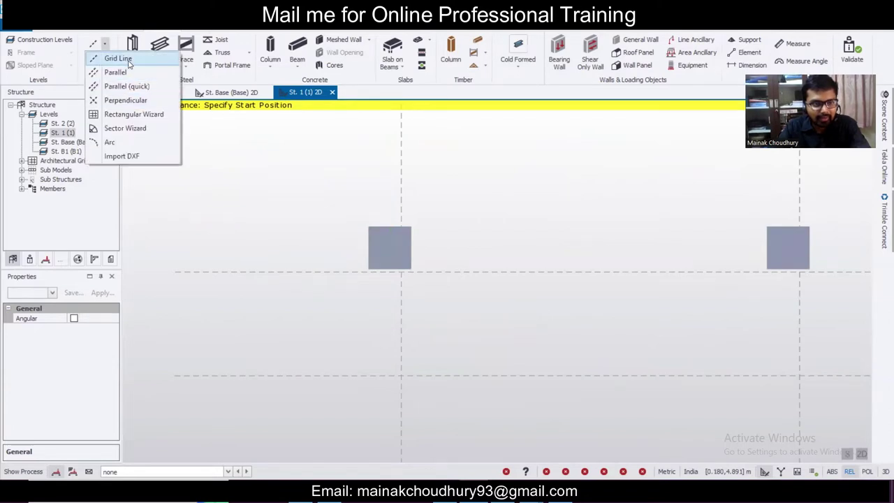
{"action": "left_click", "coordinate": [129, 64]}
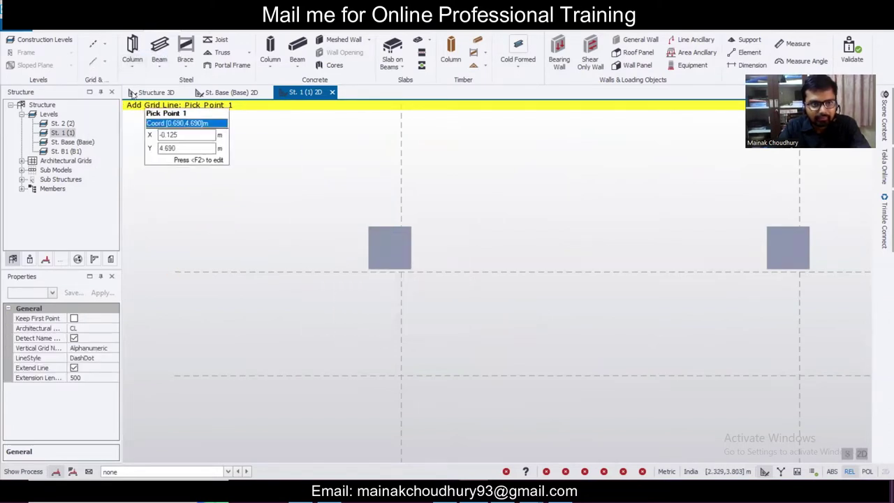
{"action": "left_click", "coordinate": [105, 62]}
{"action": "left_click", "coordinate": [127, 68]}
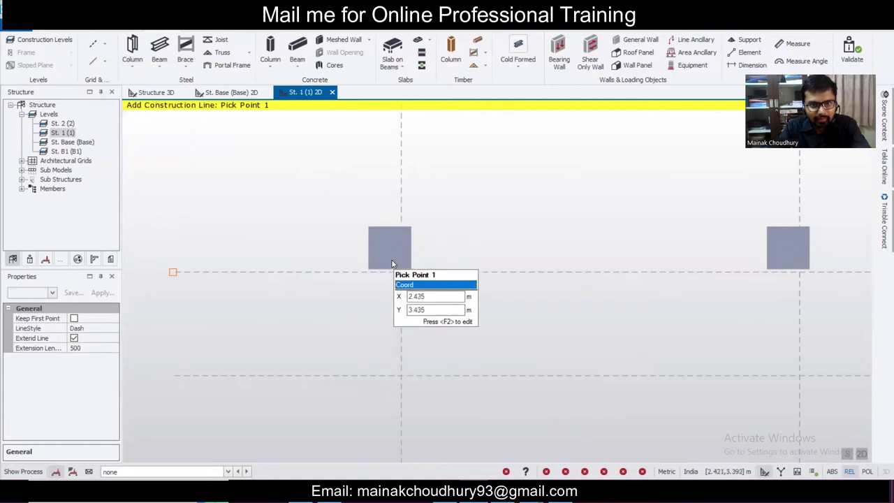
{"action": "scroll", "coordinate": [392, 268], "scroll_direction": "up", "scroll_amount": 3}
{"action": "key", "text": "Escape"}
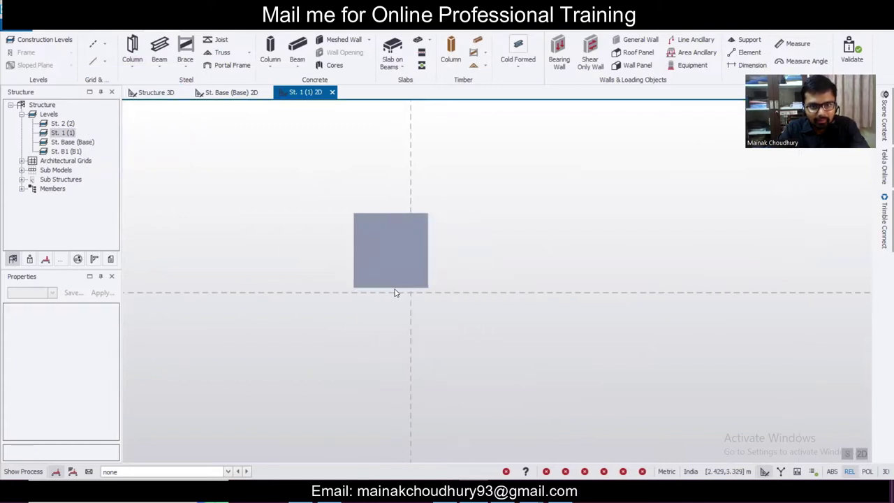
{"action": "left_click", "coordinate": [394, 291]}
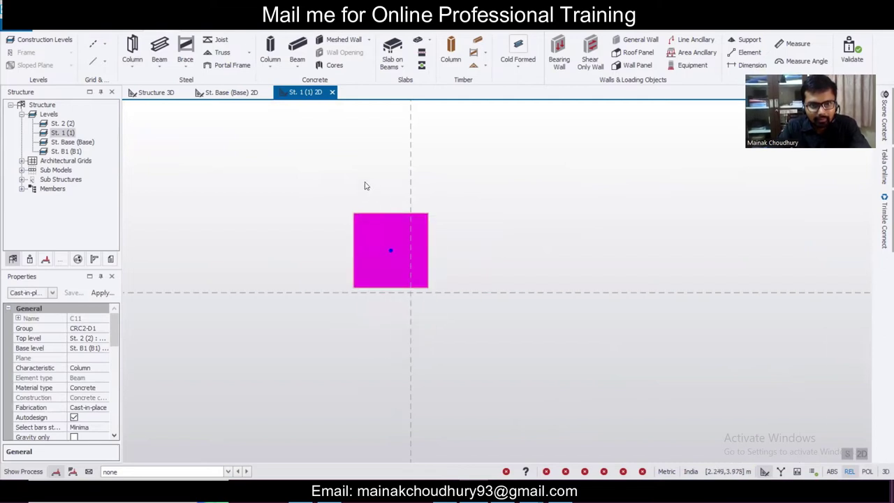
{"action": "key", "text": "Escape"}
{"action": "left_click", "coordinate": [411, 196]}
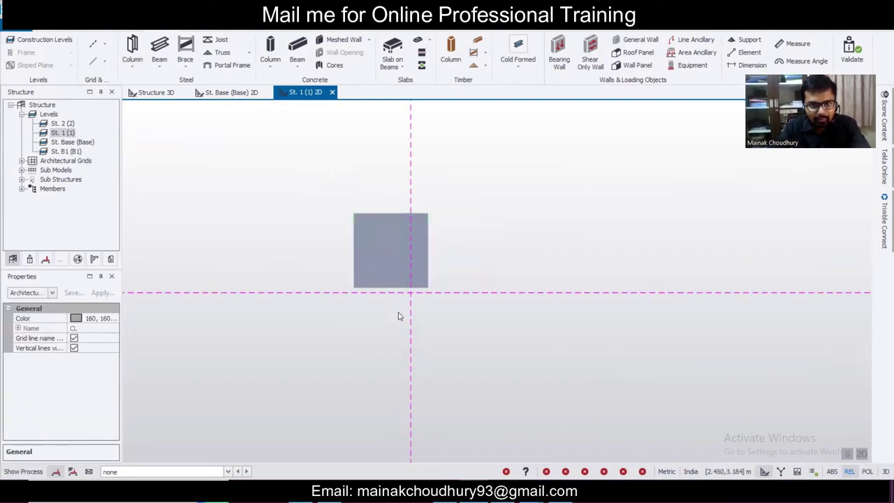
{"action": "scroll", "coordinate": [399, 313], "scroll_direction": "up", "scroll_amount": 2}
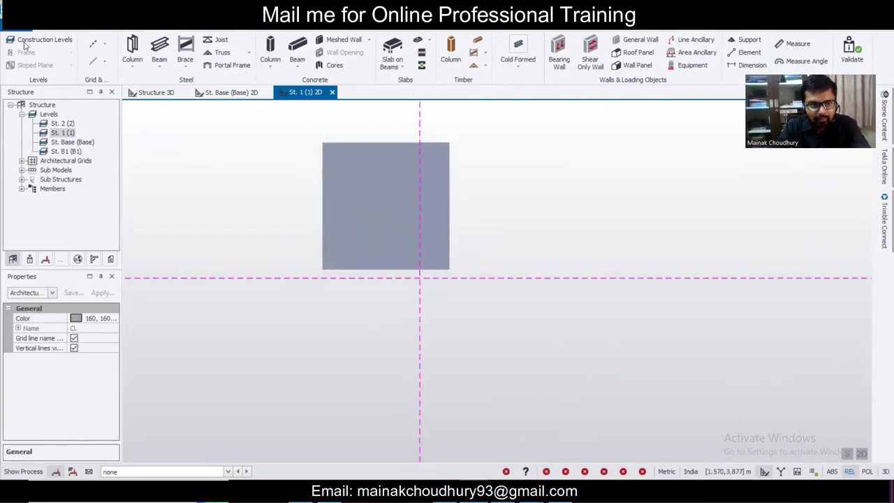
{"action": "left_click", "coordinate": [106, 46]}
{"action": "left_click", "coordinate": [115, 58]}
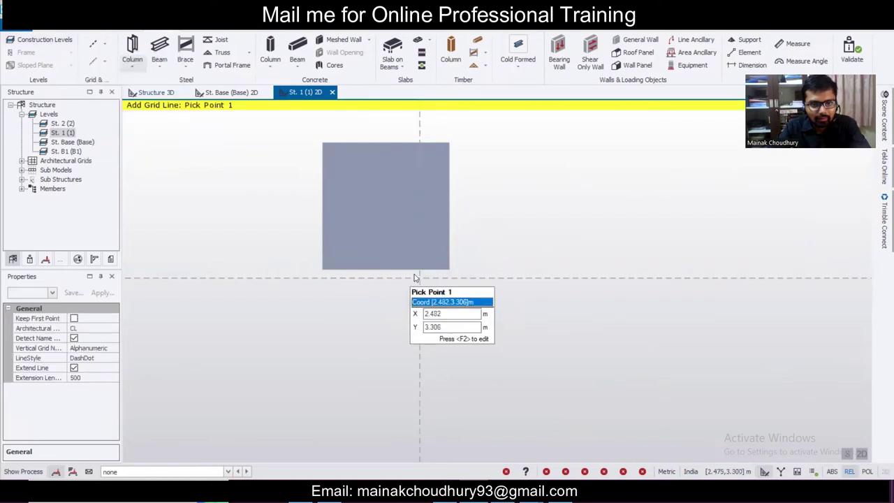
{"action": "left_click", "coordinate": [416, 276]}
{"action": "key", "text": "Escape"}
{"action": "scroll", "coordinate": [450, 297], "scroll_direction": "down", "scroll_amount": 5}
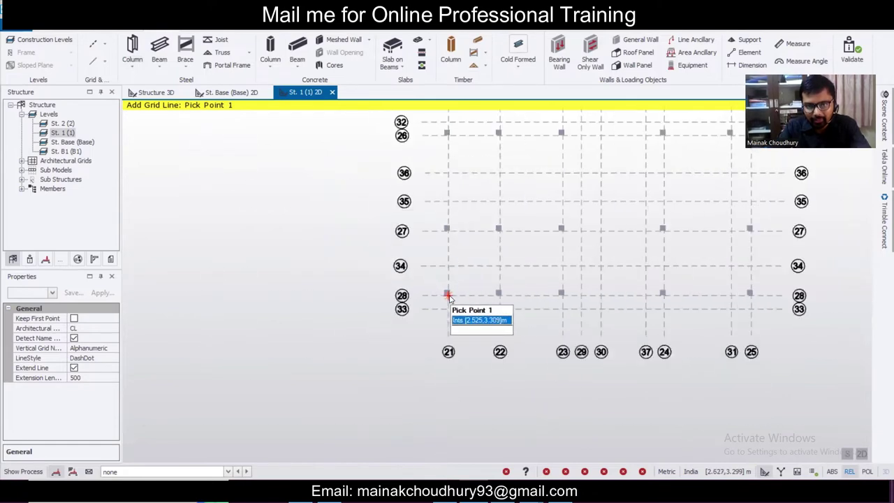
{"action": "scroll", "coordinate": [677, 323], "scroll_direction": "down", "scroll_amount": 4}
{"action": "key", "text": "Escape"}
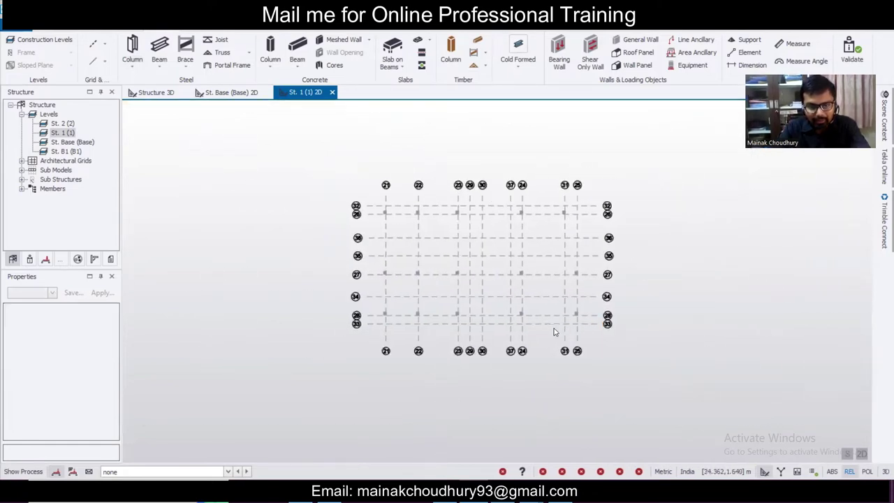
- Select the whole imported CL architectural grid in the St. 1 view and delete it
{"action": "left_click", "coordinate": [573, 325]}
{"action": "left_click", "coordinate": [586, 356]}
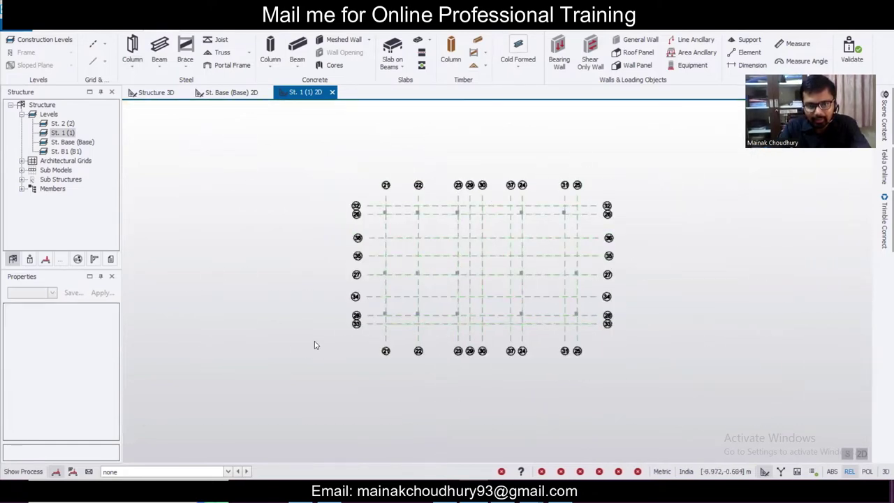
{"action": "left_click", "coordinate": [402, 329]}
{"action": "key", "text": "Delete"}
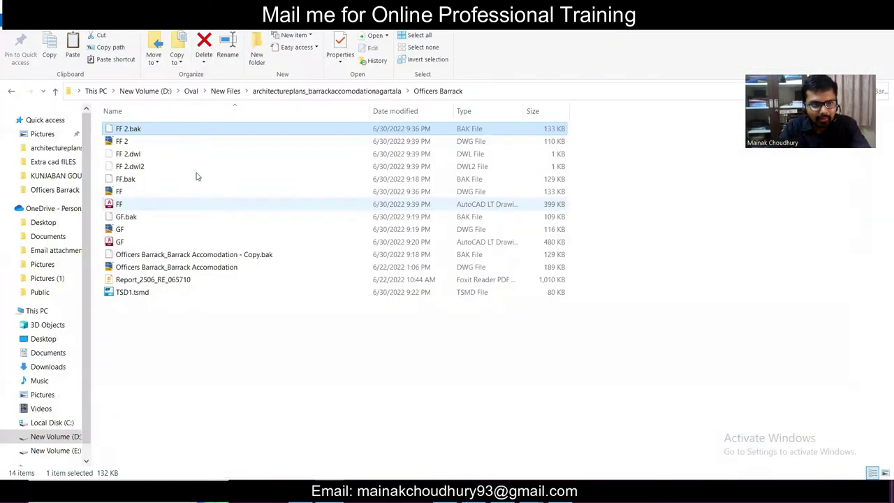
- Switch to AutoCAD by opening the FF 2 drawing from the Officers Barrack folder and examine the plan's leftmost vertical gridline
{"action": "left_click", "coordinate": [194, 142]}
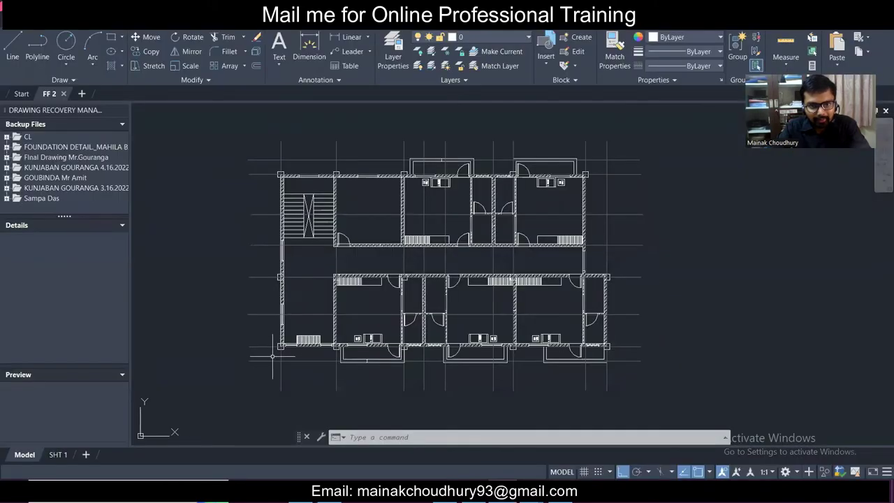
{"action": "scroll", "coordinate": [274, 357], "scroll_direction": "up", "scroll_amount": 8}
{"action": "left_click", "coordinate": [336, 355]}
{"action": "scroll", "coordinate": [323, 327], "scroll_direction": "down", "scroll_amount": 10}
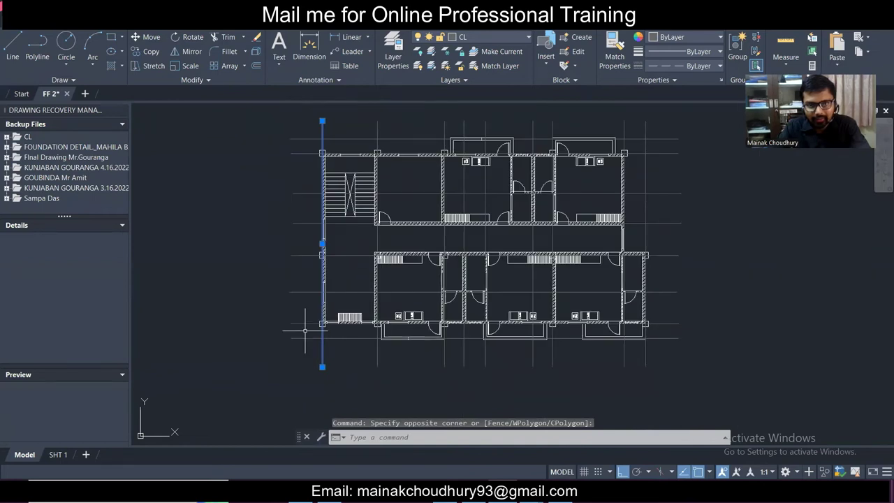
{"action": "scroll", "coordinate": [305, 329], "scroll_direction": "down", "scroll_amount": 2}
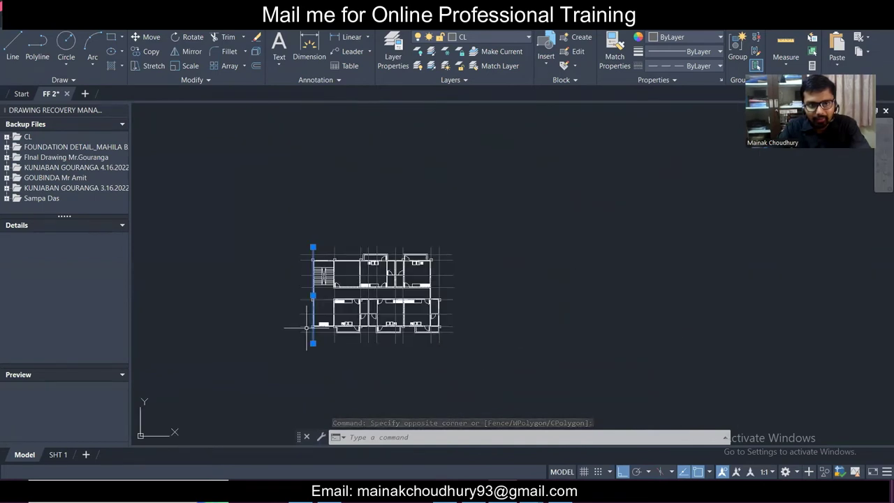
{"action": "key", "text": "Escape"}
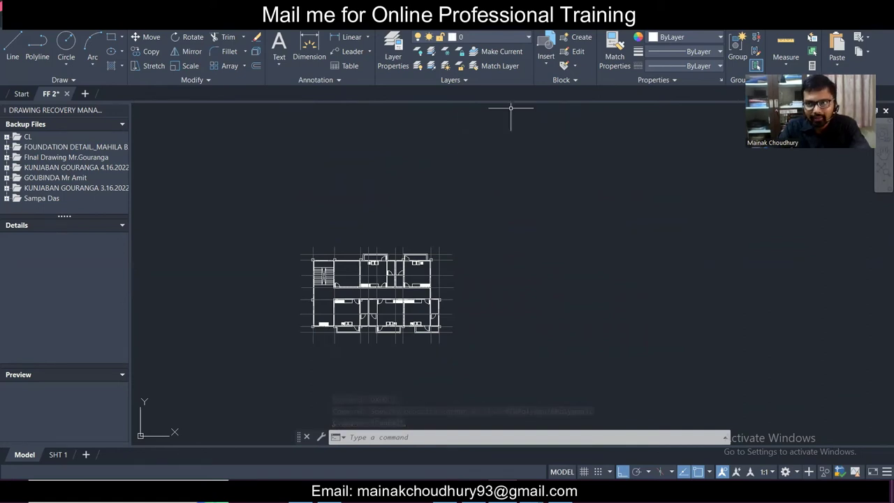
- Leave the FF 2 drawing, switch to the FF2 drawing holding both floor plans, and examine the ground-floor plan's leftmost vertical gridline
{"action": "key", "text": "super+Down"}
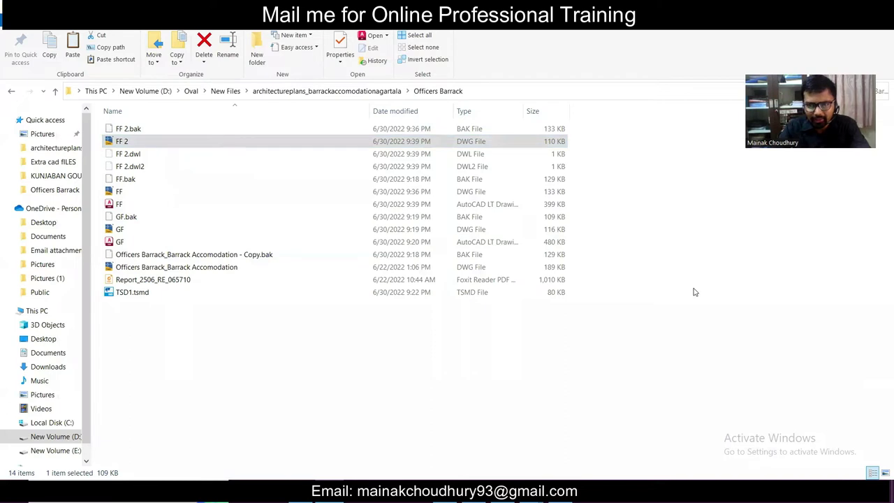
{"action": "key", "text": "alt+Tab"}
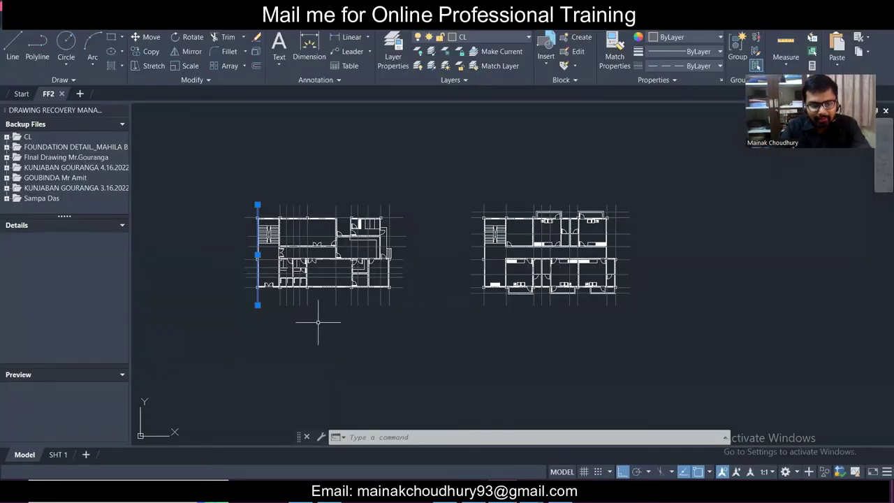
{"action": "key", "text": "Escape"}
{"action": "scroll", "coordinate": [252, 303], "scroll_direction": "up", "scroll_amount": 2}
{"action": "scroll", "coordinate": [571, 309], "scroll_direction": "down", "scroll_amount": 2}
{"action": "middle_click_drag", "start_coordinate": [642, 296], "coordinate": [549, 339]}
{"action": "scroll", "coordinate": [553, 335], "scroll_direction": "up", "scroll_amount": 1}
{"action": "middle_click_drag", "start_coordinate": [272, 314], "coordinate": [316, 287]}
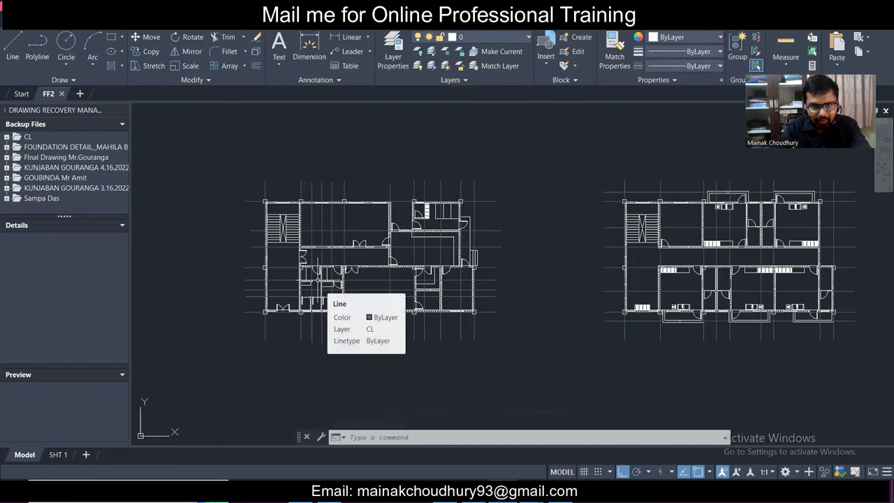
{"action": "scroll", "coordinate": [232, 308], "scroll_direction": "up", "scroll_amount": 2}
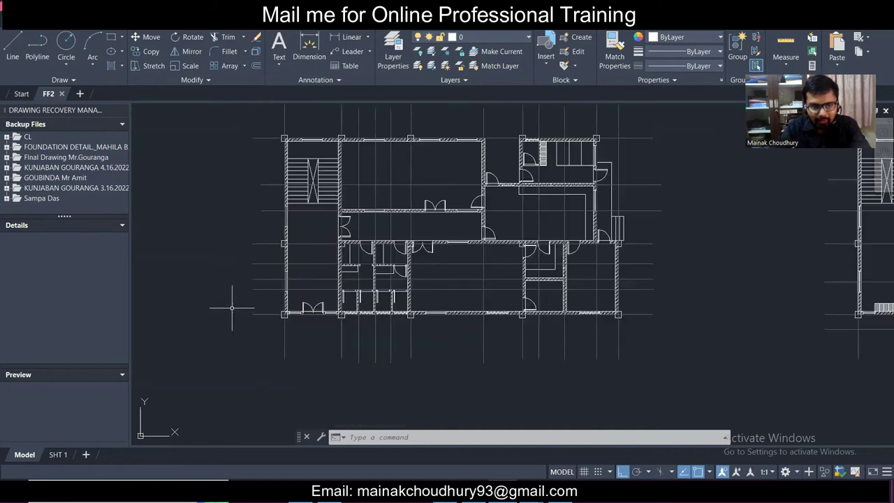
{"action": "left_click", "coordinate": [297, 336]}
{"action": "key", "text": "Escape"}
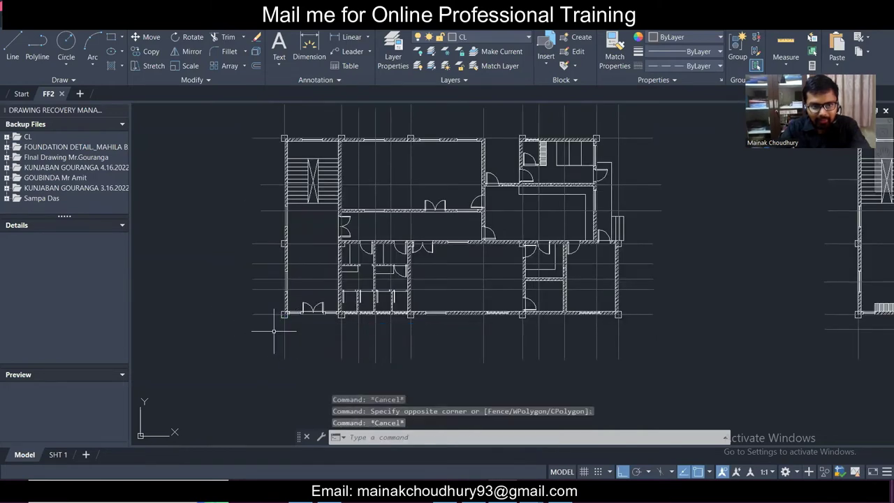
- Erase the ground-floor plan and its gridlines, keeping only the leftmost vertical and lowest horizontal gridlines as the reference
{"action": "scroll", "coordinate": [277, 185], "scroll_direction": "down", "scroll_amount": 3}
{"action": "left_click", "coordinate": [270, 165]}
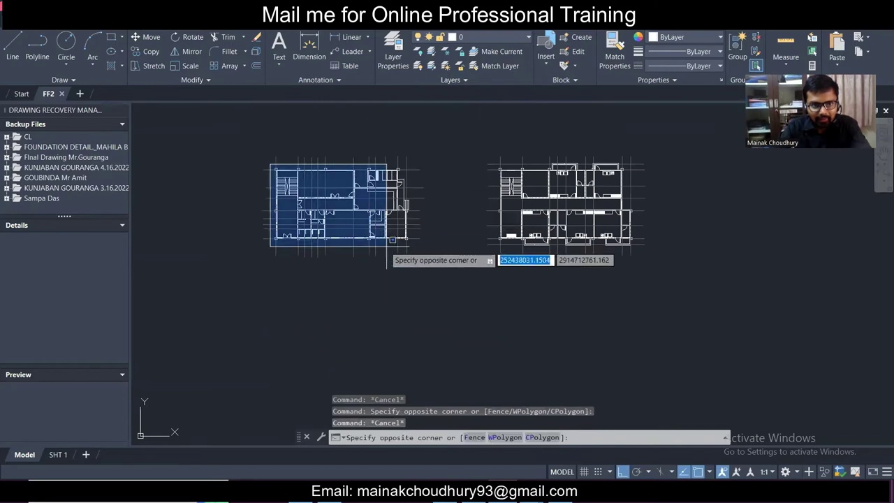
{"action": "left_click", "coordinate": [416, 254]}
{"action": "scroll", "coordinate": [402, 247], "scroll_direction": "up", "scroll_amount": 2}
{"action": "scroll", "coordinate": [402, 248], "scroll_direction": "up", "scroll_amount": 2}
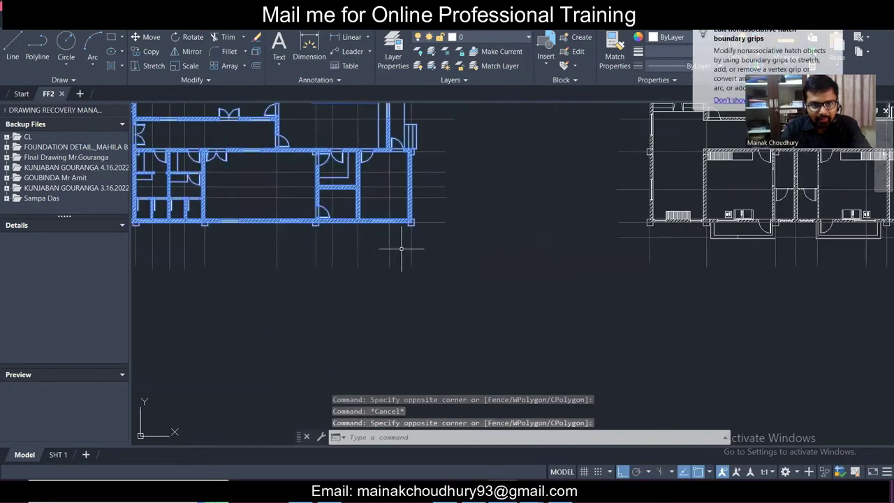
{"action": "scroll", "coordinate": [441, 245], "scroll_direction": "down", "scroll_amount": 3}
{"action": "left_click", "coordinate": [447, 255]}
{"action": "scroll", "coordinate": [341, 248], "scroll_direction": "up", "scroll_amount": 2}
{"action": "left_click", "coordinate": [273, 240]}
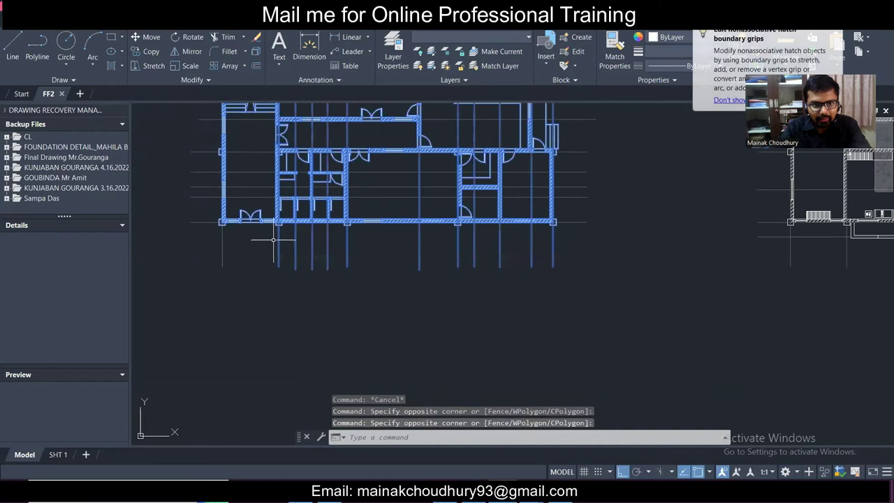
{"action": "left_click", "coordinate": [582, 210]}
{"action": "scroll", "coordinate": [577, 200], "scroll_direction": "down", "scroll_amount": 2}
{"action": "middle_click_drag", "start_coordinate": [581, 201], "coordinate": [576, 277]}
{"action": "left_click", "coordinate": [570, 144]}
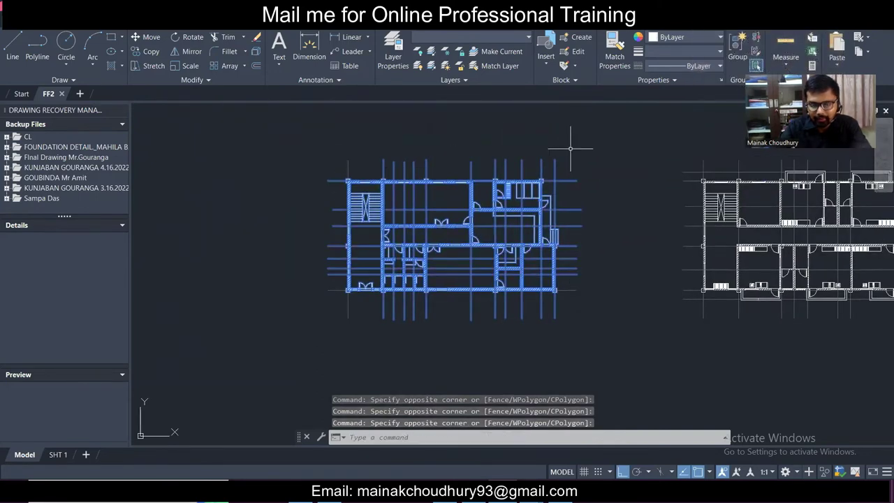
{"action": "key", "text": "Delete"}
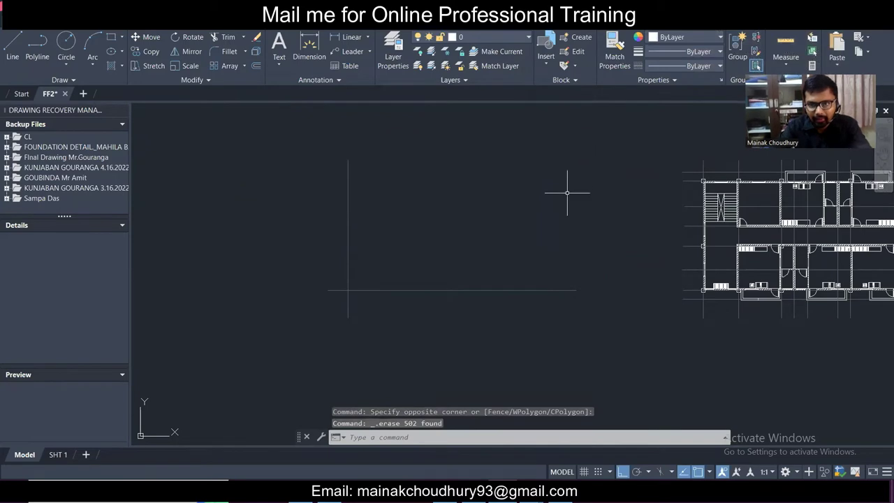
- Erase the first-floor plan's two gridlines crossing at its lower-left column, the leftmost vertical and the horizontal along the lower column row
{"action": "mouse_move", "coordinate": [565, 282]}
{"action": "middle_mouse_down"}
{"action": "mouse_move", "coordinate": [580, 305]}
{"action": "mouse_move", "coordinate": [516, 313]}
{"action": "middle_mouse_up"}
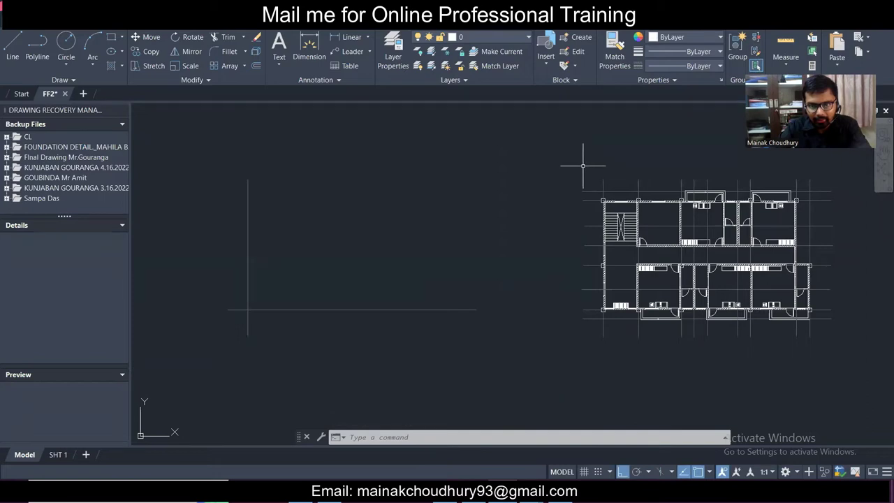
{"action": "scroll", "coordinate": [591, 332], "scroll_direction": "up", "scroll_amount": 4}
{"action": "left_click", "coordinate": [651, 330]}
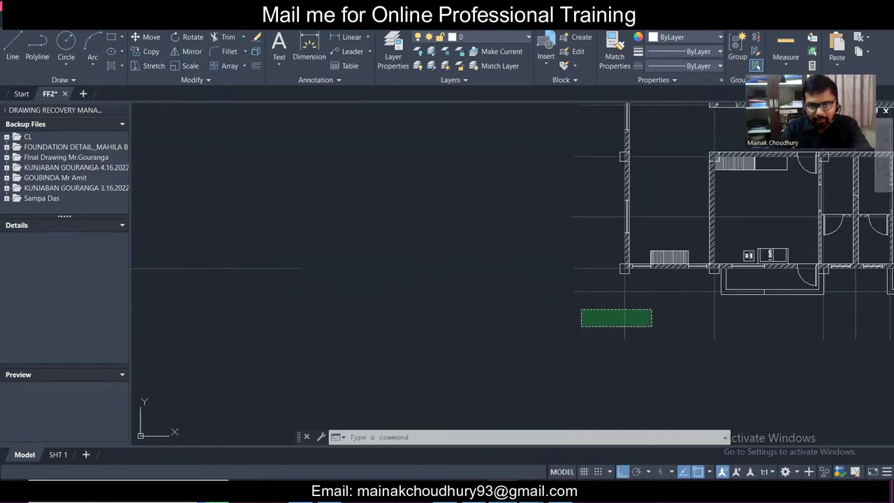
{"action": "left_click", "coordinate": [582, 317]}
{"action": "scroll", "coordinate": [619, 270], "scroll_direction": "up", "scroll_amount": 2}
{"action": "left_click", "coordinate": [609, 284]}
{"action": "left_click", "coordinate": [587, 249]}
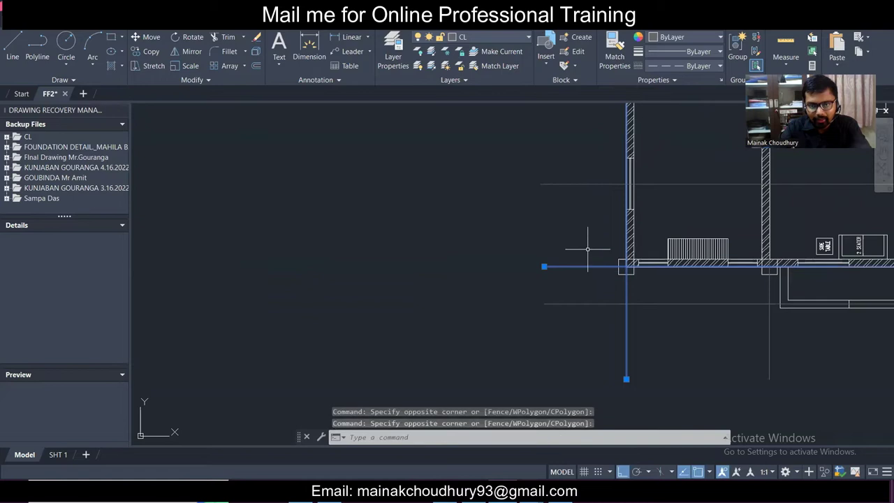
{"action": "scroll", "coordinate": [587, 248], "scroll_direction": "down", "scroll_amount": 5}
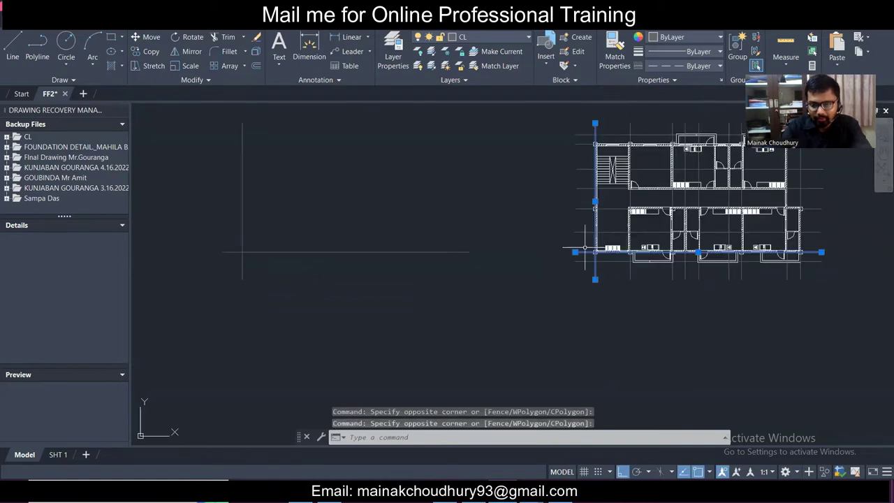
{"action": "key", "text": "Delete"}
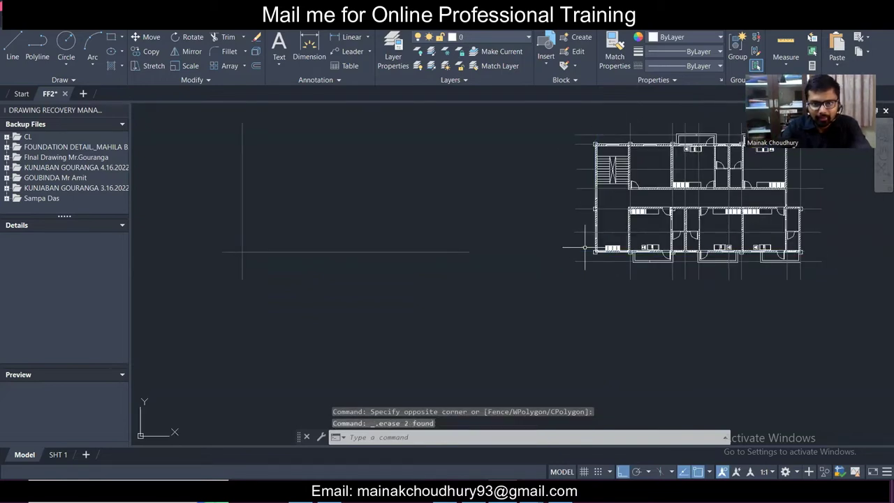
- Copy the first-floor plan from the midpoint of its lower-left column's lower edge to the crossing of the two reference gridlines
{"action": "middle_click_drag", "start_coordinate": [603, 249], "coordinate": [533, 301]}
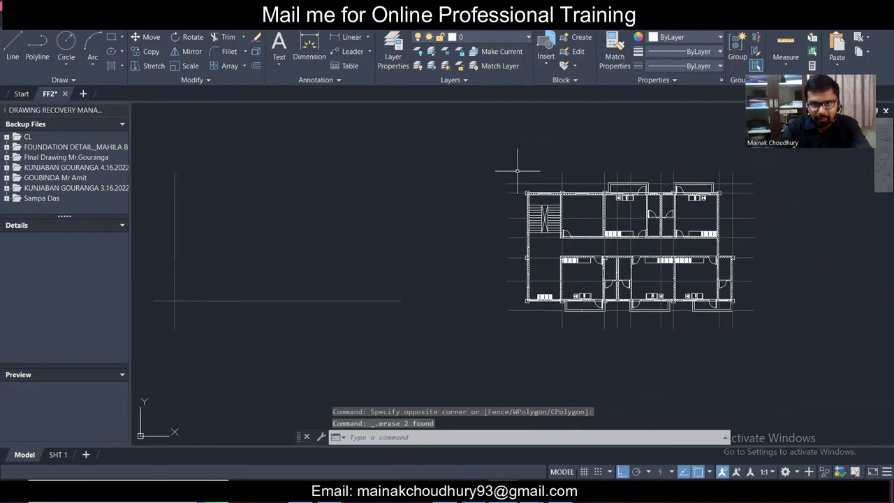
{"action": "left_click", "coordinate": [483, 137]}
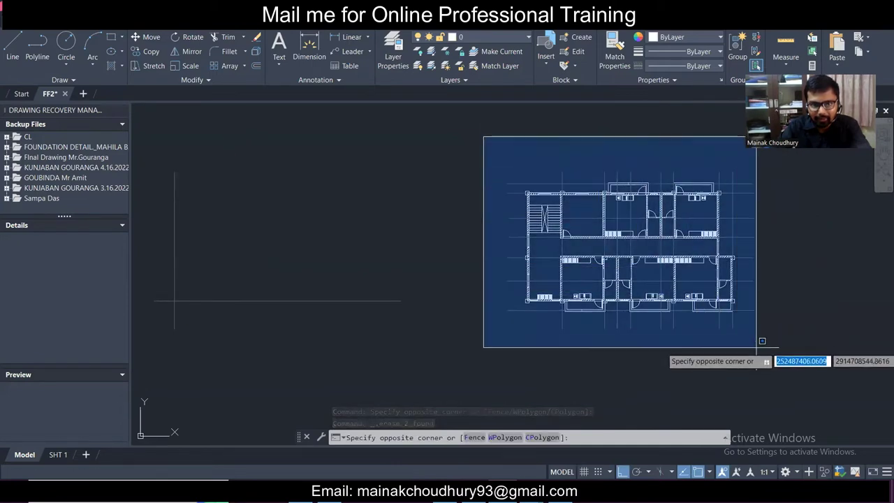
{"action": "left_click", "coordinate": [781, 347]}
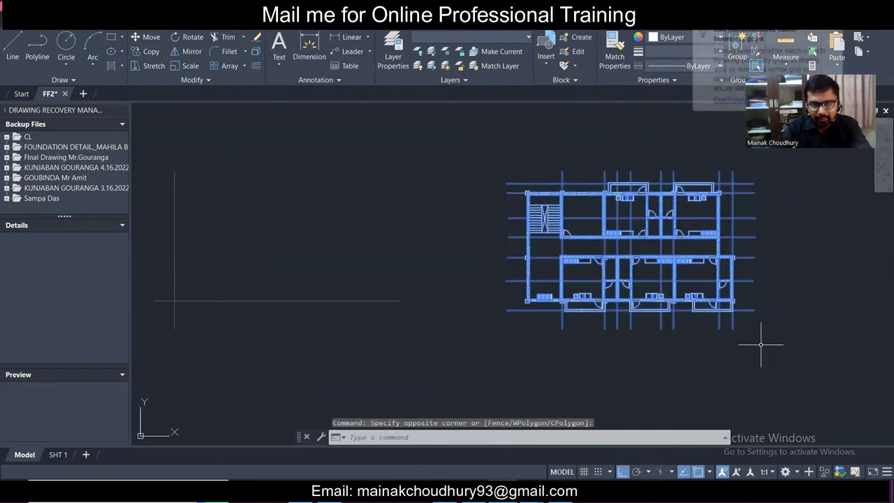
{"action": "left_click", "coordinate": [148, 51]}
{"action": "scroll", "coordinate": [522, 307], "scroll_direction": "up", "scroll_amount": 8}
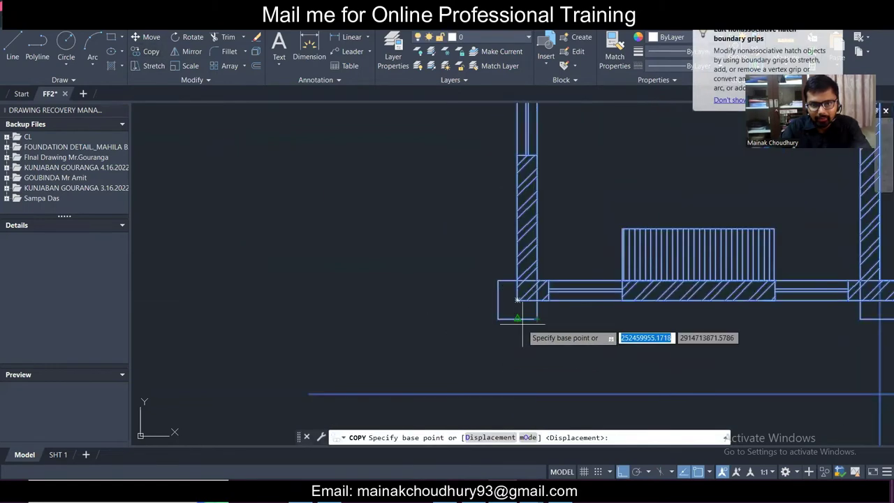
{"action": "left_click", "coordinate": [523, 316]}
{"action": "scroll", "coordinate": [521, 313], "scroll_direction": "down", "scroll_amount": 8}
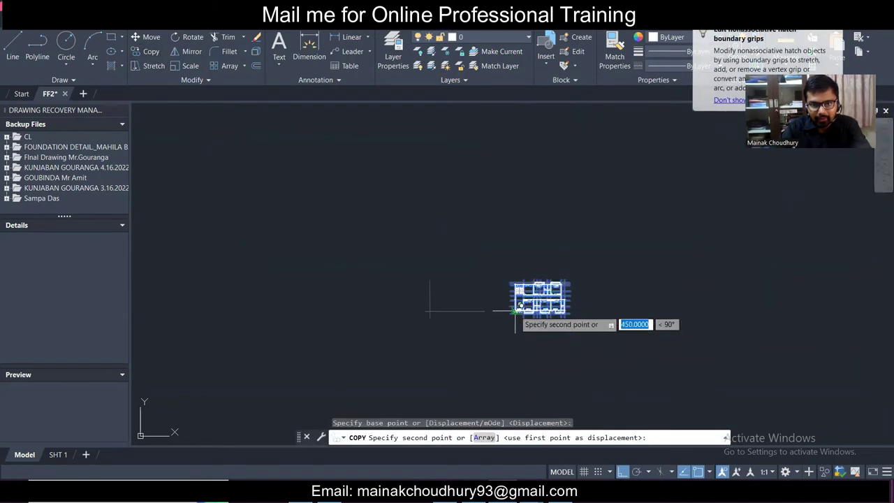
{"action": "scroll", "coordinate": [429, 311], "scroll_direction": "up", "scroll_amount": 8}
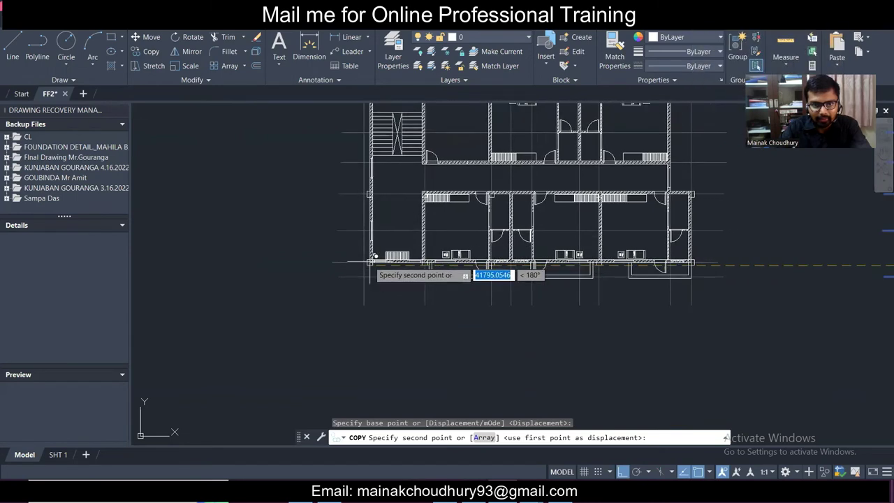
{"action": "scroll", "coordinate": [375, 257], "scroll_direction": "up", "scroll_amount": 8}
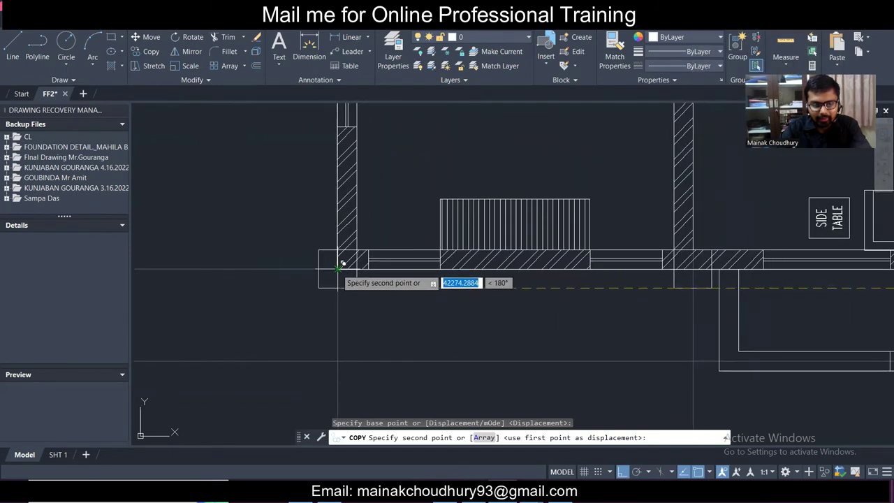
{"action": "left_click", "coordinate": [341, 263]}
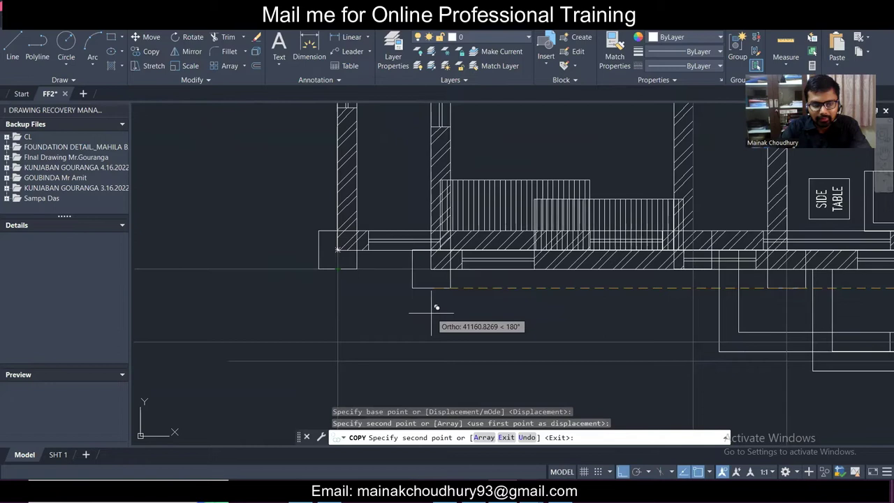
{"action": "key", "text": "Escape"}
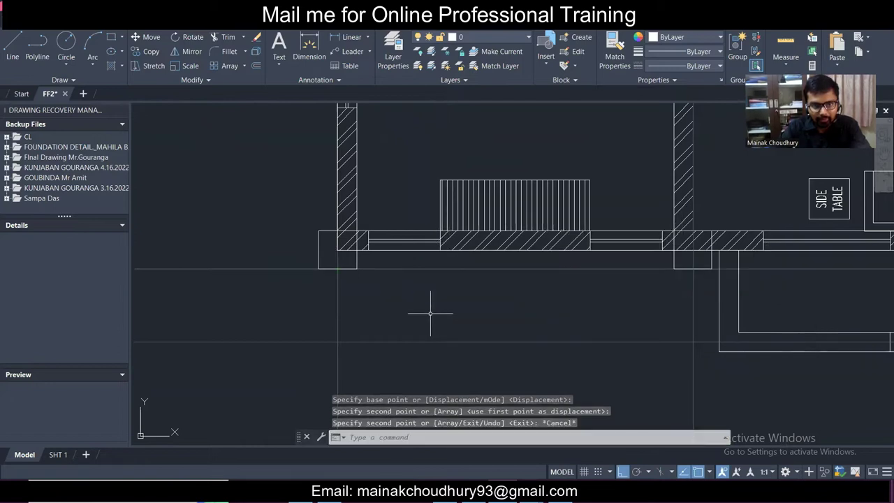
- Undo the plan copy and the earlier erasures, restoring the first-floor gridlines and the complete ground-floor plan
{"action": "key", "text": "ctrl+z"}
{"action": "key", "text": "ctrl+z"}
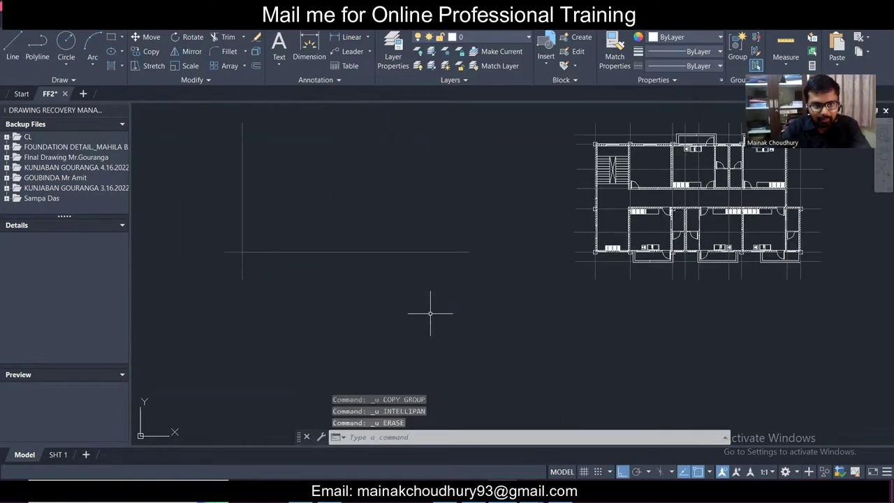
{"action": "key", "text": "ctrl+z"}
{"action": "key", "text": "ctrl+z"}
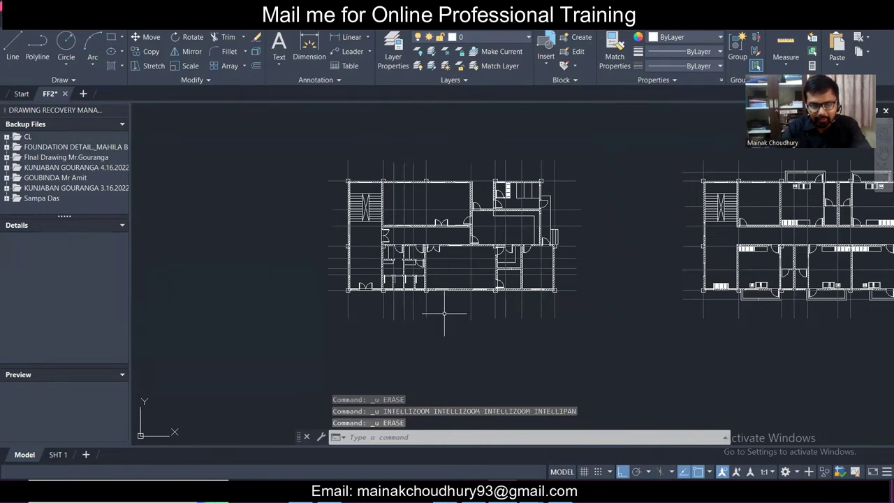
{"action": "scroll", "coordinate": [377, 298], "scroll_direction": "up", "scroll_amount": 2}
{"action": "scroll", "coordinate": [370, 296], "scroll_direction": "down", "scroll_amount": 3}
{"action": "scroll", "coordinate": [556, 305], "scroll_direction": "up", "scroll_amount": 2}
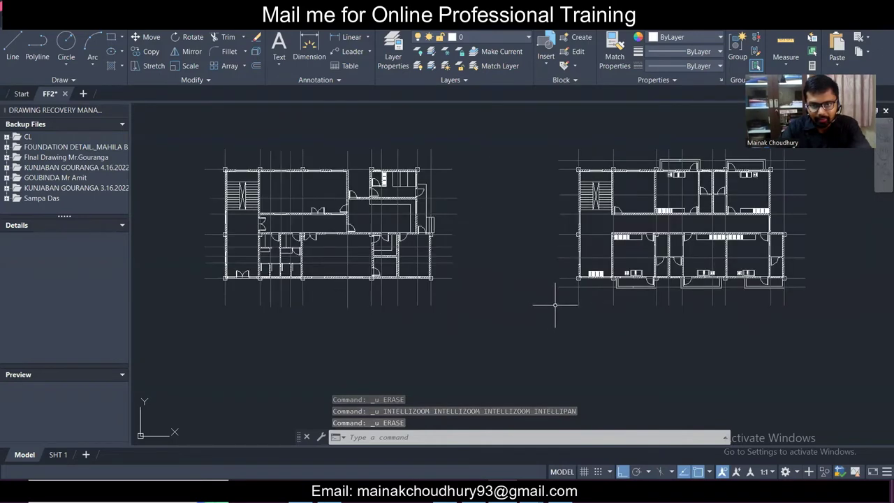
{"action": "scroll", "coordinate": [405, 288], "scroll_direction": "down", "scroll_amount": 2}
{"action": "scroll", "coordinate": [373, 293], "scroll_direction": "up", "scroll_amount": 2}
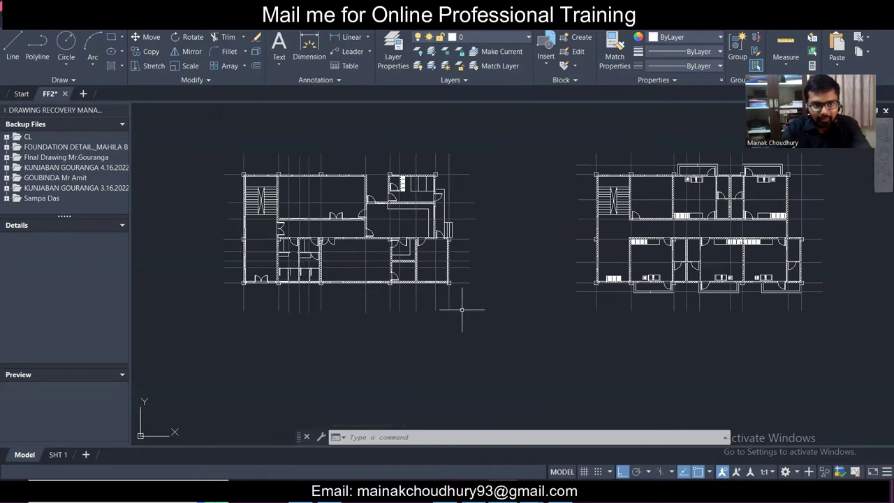
- Erase the ground-floor plan and its gridlines, except the leftmost vertical and lowest horizontal gridlines
{"action": "left_click", "coordinate": [513, 350]}
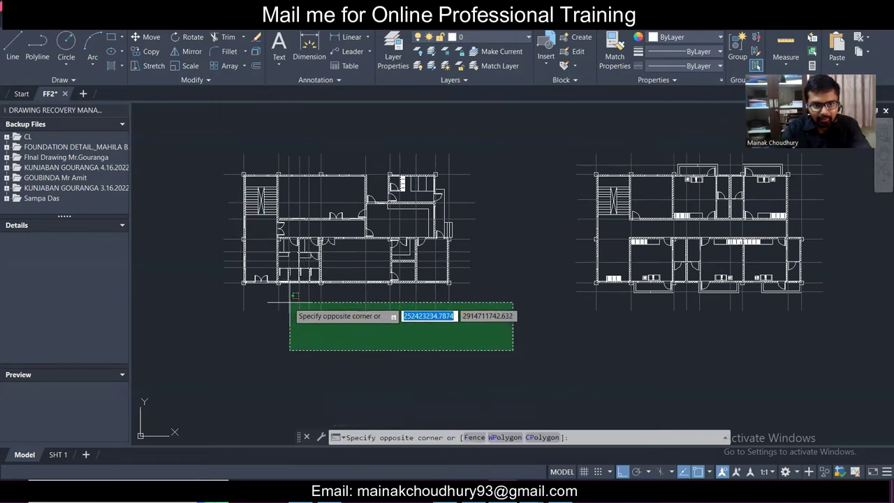
{"action": "left_click", "coordinate": [282, 293]}
{"action": "left_click", "coordinate": [465, 271]}
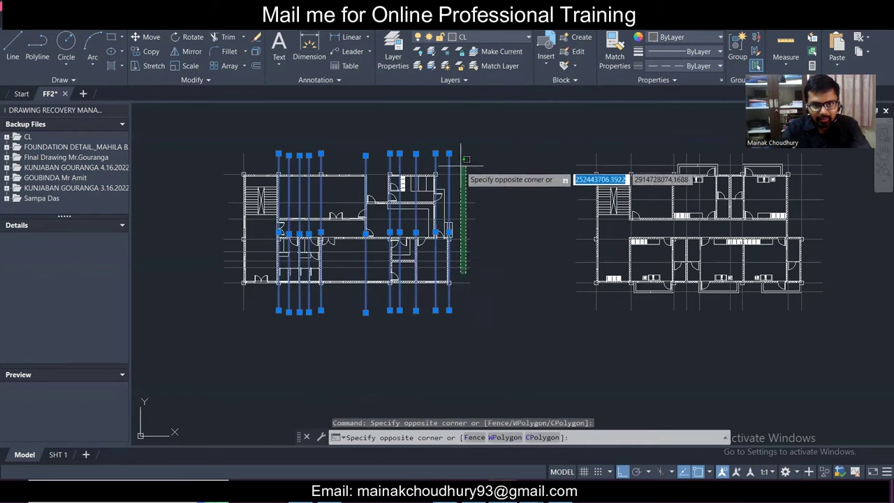
{"action": "left_click", "coordinate": [457, 171]}
{"action": "left_click", "coordinate": [233, 168]}
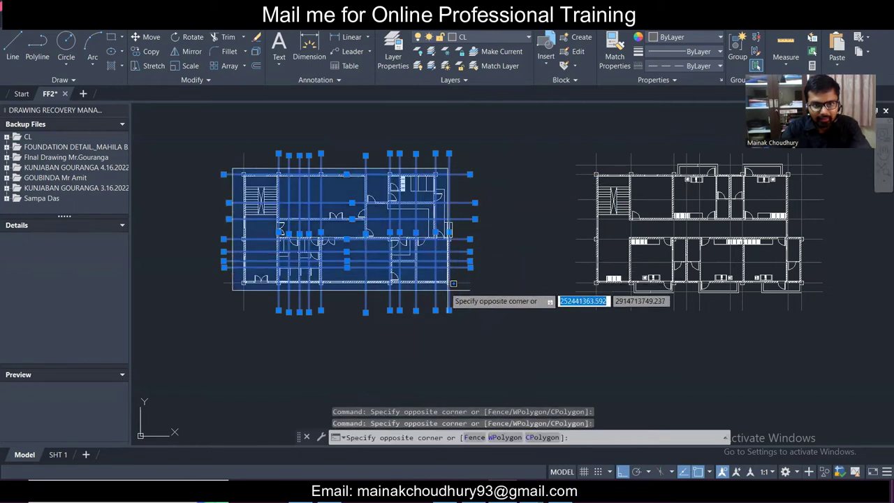
{"action": "left_click", "coordinate": [459, 295]}
{"action": "key", "text": "Delete"}
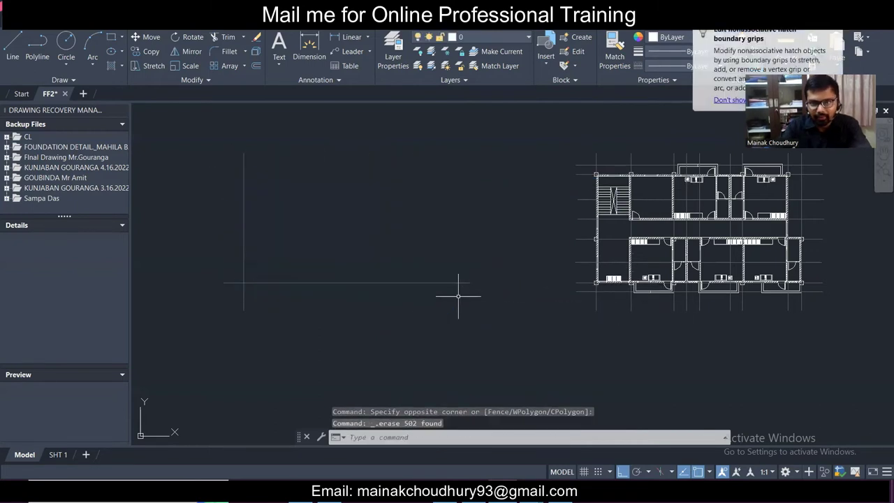
- Move the first-floor plan from the gridline crossing at its lower-left column towards the crossing of the two reference gridlines
{"action": "middle_click_drag", "start_coordinate": [530, 299], "coordinate": [355, 365]}
{"action": "scroll", "coordinate": [354, 366], "scroll_direction": "down", "scroll_amount": 3}
{"action": "left_click", "coordinate": [413, 242]}
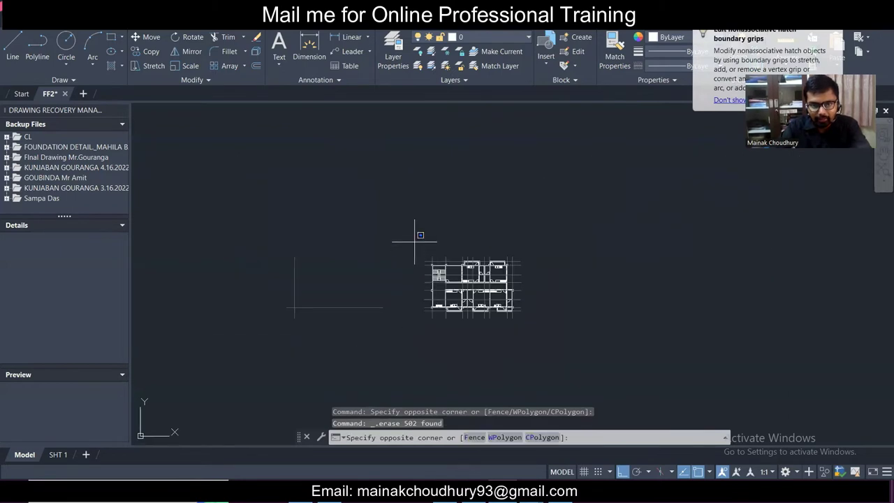
{"action": "left_click", "coordinate": [579, 342]}
{"action": "left_click", "coordinate": [148, 37]}
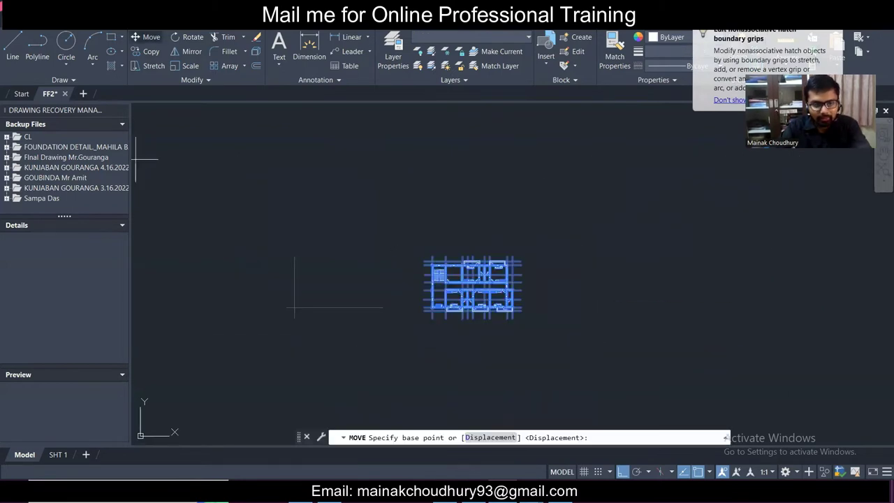
{"action": "scroll", "coordinate": [419, 315], "scroll_direction": "up", "scroll_amount": 8}
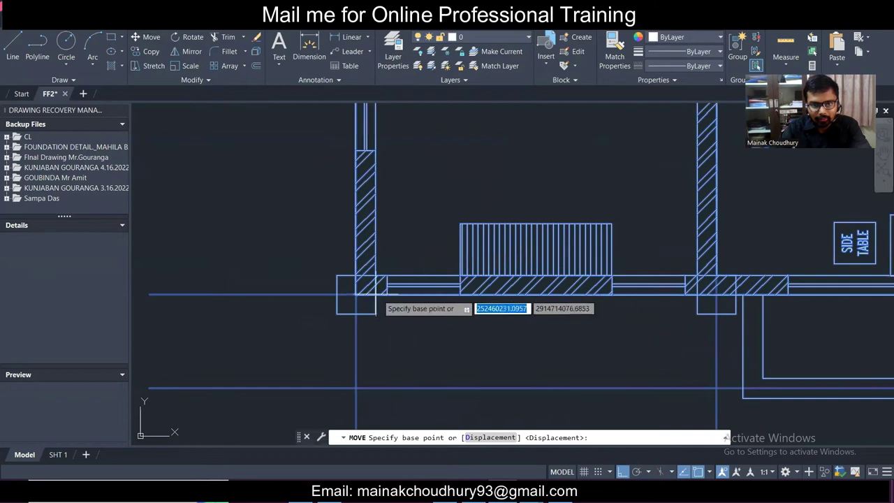
{"action": "left_click", "coordinate": [356, 294]}
{"action": "scroll", "coordinate": [442, 251], "scroll_direction": "down", "scroll_amount": 6}
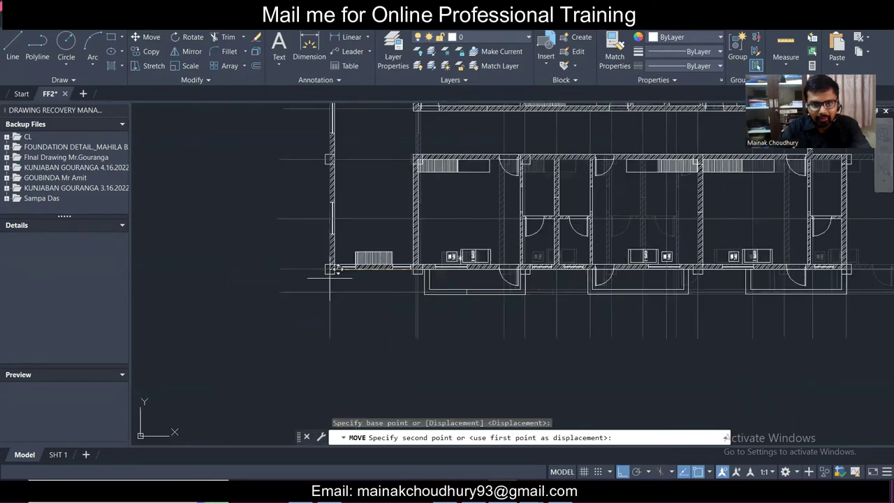
{"action": "scroll", "coordinate": [324, 251], "scroll_direction": "up", "scroll_amount": 5}
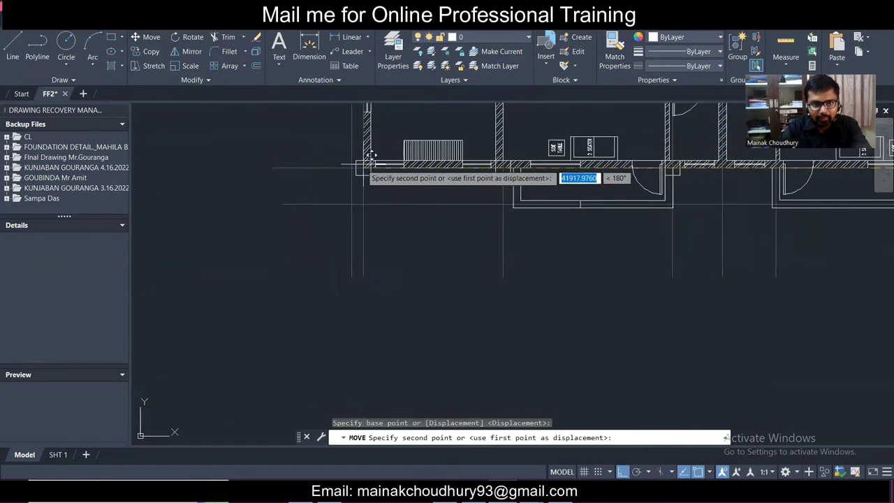
{"action": "left_click", "coordinate": [356, 165]}
- Examine how closely the first-floor gridlines coincide with the reference gridlines at the lower-left column, highlighting the vertical and horizontal lines
{"action": "scroll", "coordinate": [370, 303], "scroll_direction": "down", "scroll_amount": 4}
{"action": "scroll", "coordinate": [367, 279], "scroll_direction": "up", "scroll_amount": 6}
{"action": "left_click", "coordinate": [370, 303]}
{"action": "left_click", "coordinate": [305, 277]}
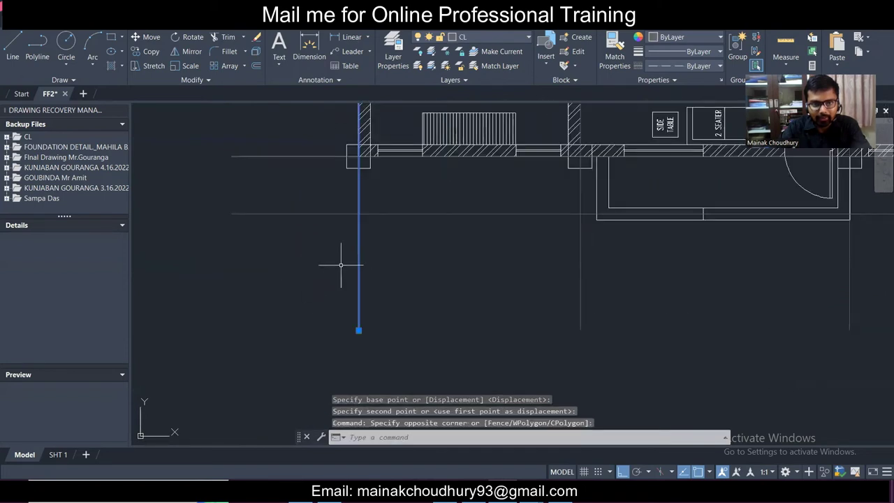
{"action": "middle_click_drag", "start_coordinate": [316, 195], "coordinate": [329, 268]}
{"action": "left_click", "coordinate": [323, 254]}
{"action": "left_click", "coordinate": [300, 203]}
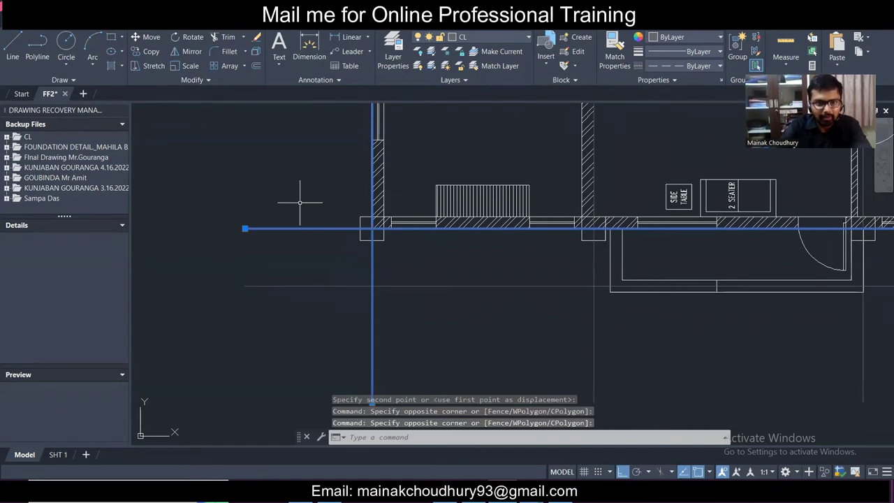
{"action": "scroll", "coordinate": [331, 223], "scroll_direction": "up", "scroll_amount": 8}
{"action": "scroll", "coordinate": [424, 217], "scroll_direction": "up", "scroll_amount": 3}
{"action": "scroll", "coordinate": [426, 219], "scroll_direction": "down", "scroll_amount": 6}
{"action": "scroll", "coordinate": [460, 209], "scroll_direction": "up", "scroll_amount": 3}
{"action": "scroll", "coordinate": [417, 259], "scroll_direction": "up", "scroll_amount": 4}
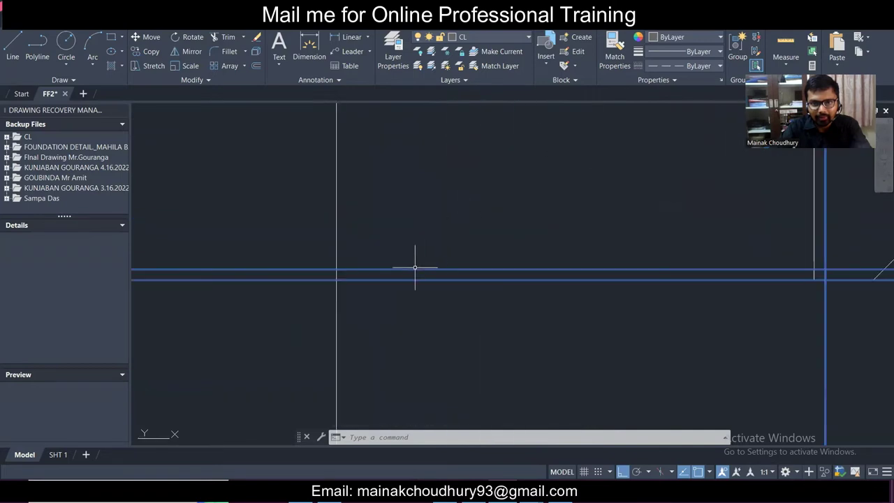
{"action": "scroll", "coordinate": [407, 270], "scroll_direction": "down", "scroll_amount": 3}
{"action": "scroll", "coordinate": [406, 271], "scroll_direction": "up", "scroll_amount": 4}
{"action": "scroll", "coordinate": [405, 271], "scroll_direction": "down", "scroll_amount": 7}
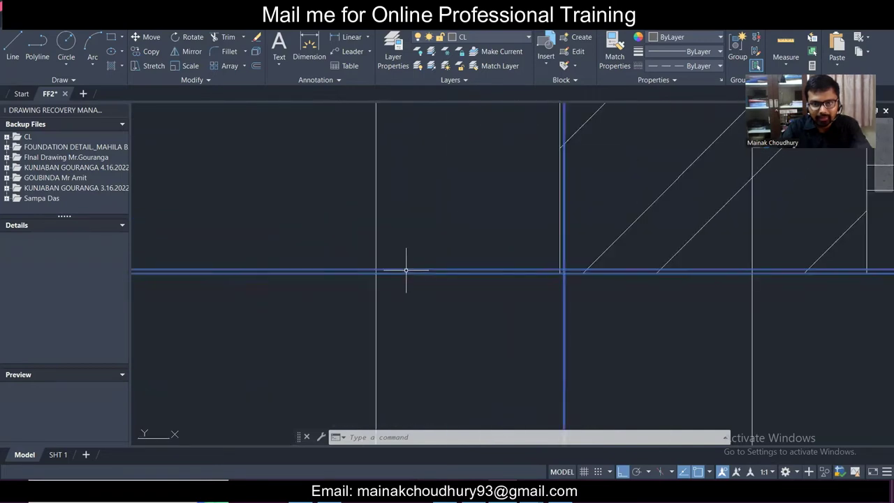
{"action": "scroll", "coordinate": [412, 276], "scroll_direction": "down", "scroll_amount": 3}
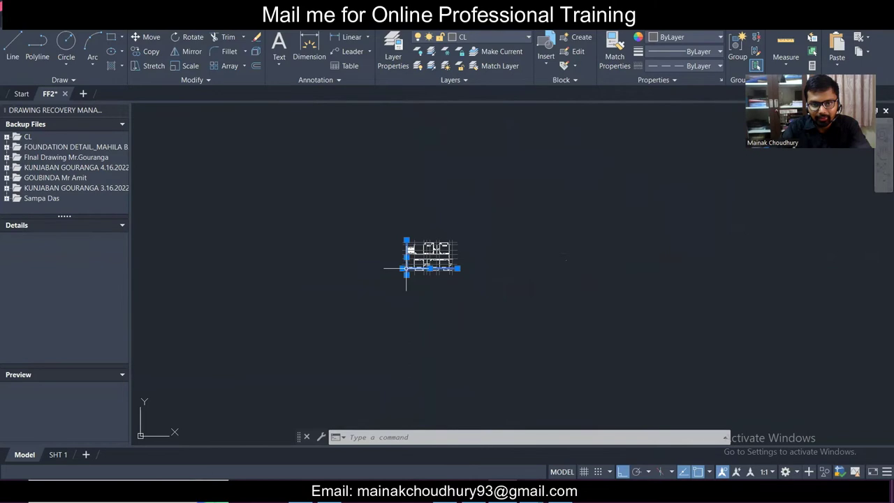
{"action": "scroll", "coordinate": [431, 293], "scroll_direction": "up", "scroll_amount": 5}
- Undo the move of the first-floor plan
{"action": "key", "text": "ctrl+z"}
{"action": "key", "text": "ctrl+z"}
{"action": "key", "text": "ctrl+z"}
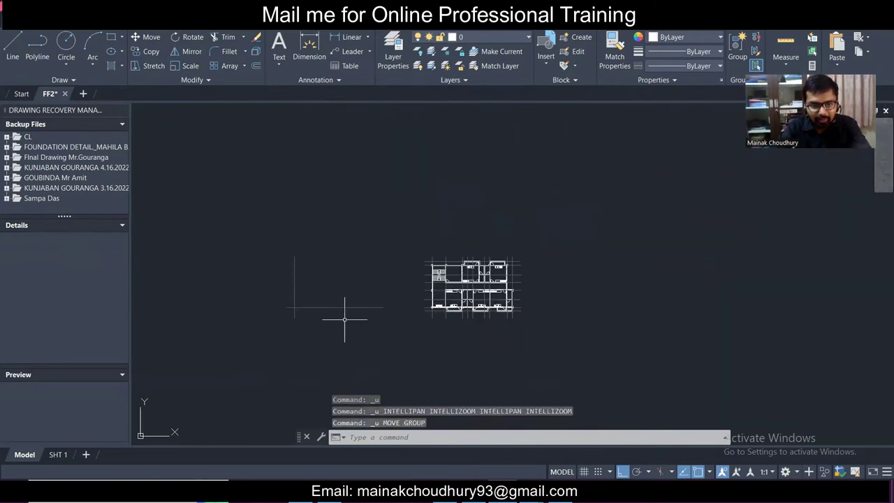
- Copy the first-floor plan with its gridlines from the gridline crossing at its lower-left column to the crossing of the reference gridlines
{"action": "scroll", "coordinate": [342, 319], "scroll_direction": "up", "scroll_amount": 2}
{"action": "scroll", "coordinate": [510, 312], "scroll_direction": "up", "scroll_amount": 3}
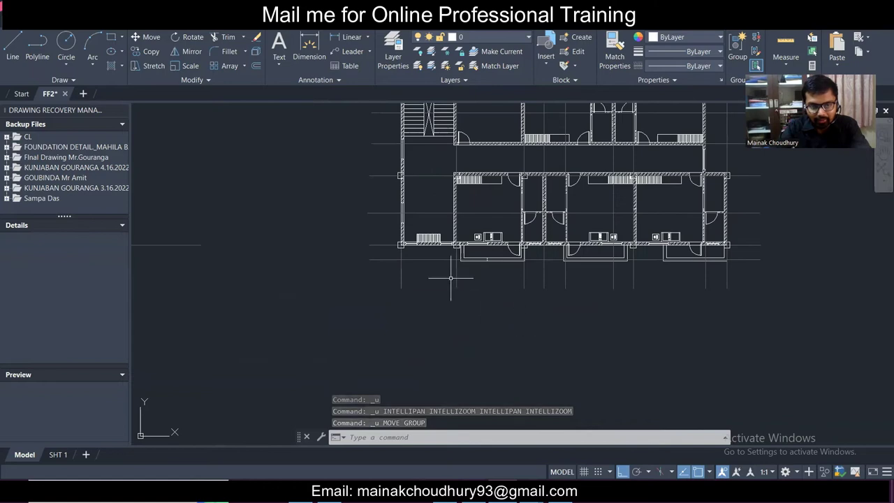
{"action": "scroll", "coordinate": [447, 272], "scroll_direction": "down", "scroll_amount": 3}
{"action": "left_click", "coordinate": [389, 144]}
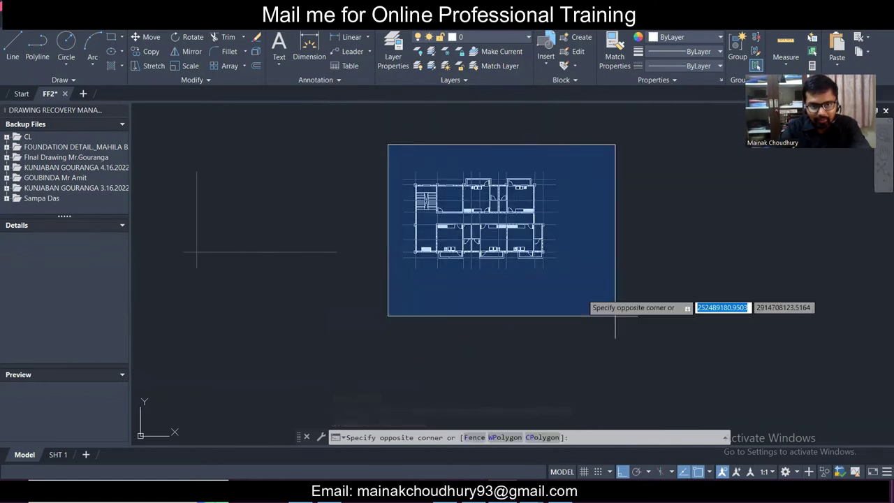
{"action": "left_click", "coordinate": [642, 342]}
{"action": "left_click", "coordinate": [152, 53]}
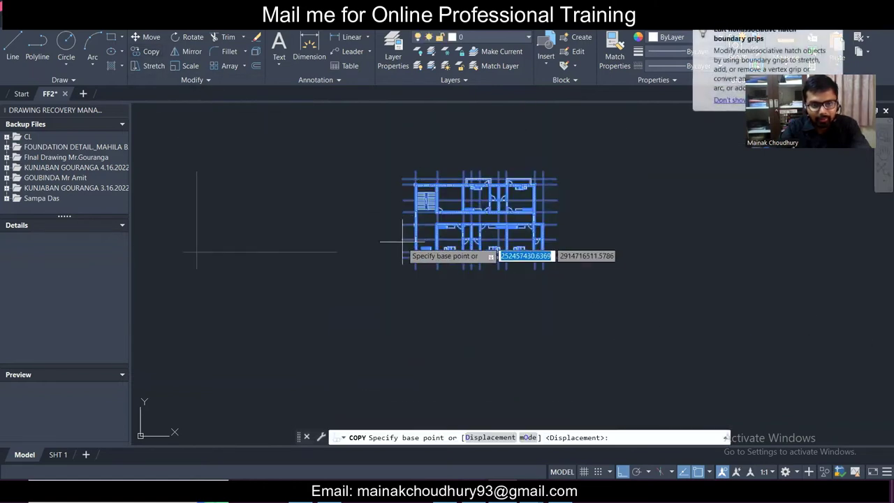
{"action": "scroll", "coordinate": [421, 264], "scroll_direction": "up", "scroll_amount": 5}
{"action": "scroll", "coordinate": [421, 264], "scroll_direction": "down", "scroll_amount": 5}
{"action": "mouse_move", "coordinate": [424, 256]}
{"action": "middle_mouse_down"}
{"action": "mouse_move", "coordinate": [481, 281]}
{"action": "mouse_move", "coordinate": [656, 306]}
{"action": "middle_mouse_up"}
{"action": "scroll", "coordinate": [624, 300], "scroll_direction": "down", "scroll_amount": 5}
{"action": "scroll", "coordinate": [623, 299], "scroll_direction": "up", "scroll_amount": 3}
{"action": "scroll", "coordinate": [622, 299], "scroll_direction": "down", "scroll_amount": 3}
{"action": "scroll", "coordinate": [676, 285], "scroll_direction": "up", "scroll_amount": 4}
{"action": "scroll", "coordinate": [676, 285], "scroll_direction": "up", "scroll_amount": 5}
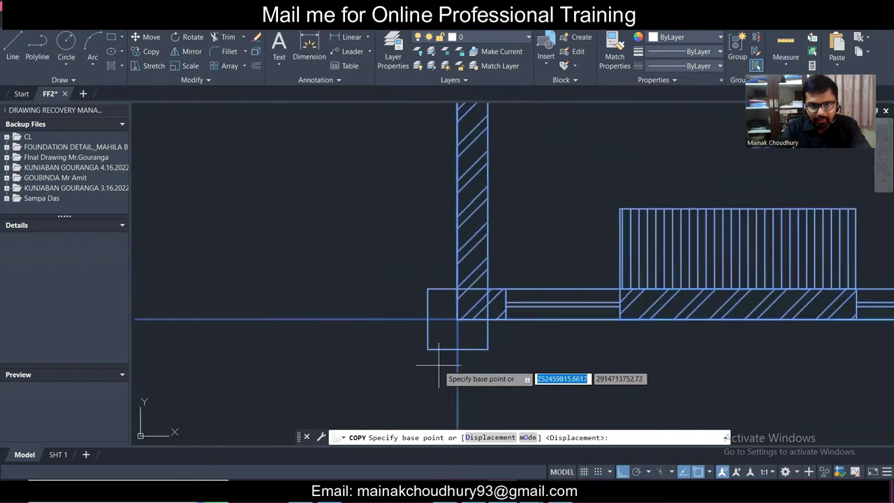
{"action": "left_click", "coordinate": [461, 318]}
{"action": "scroll", "coordinate": [466, 309], "scroll_direction": "down", "scroll_amount": 7}
{"action": "scroll", "coordinate": [412, 299], "scroll_direction": "up", "scroll_amount": 6}
{"action": "scroll", "coordinate": [468, 259], "scroll_direction": "up", "scroll_amount": 6}
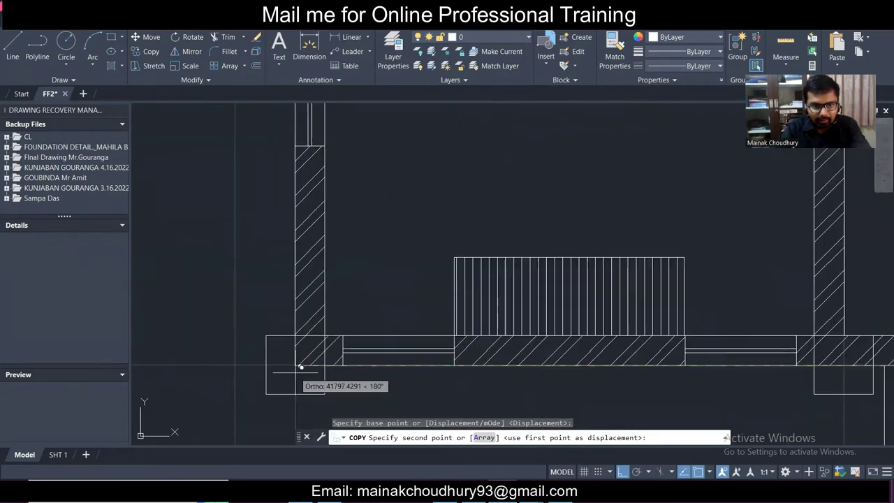
{"action": "middle_click_drag", "start_coordinate": [501, 331], "coordinate": [446, 329]}
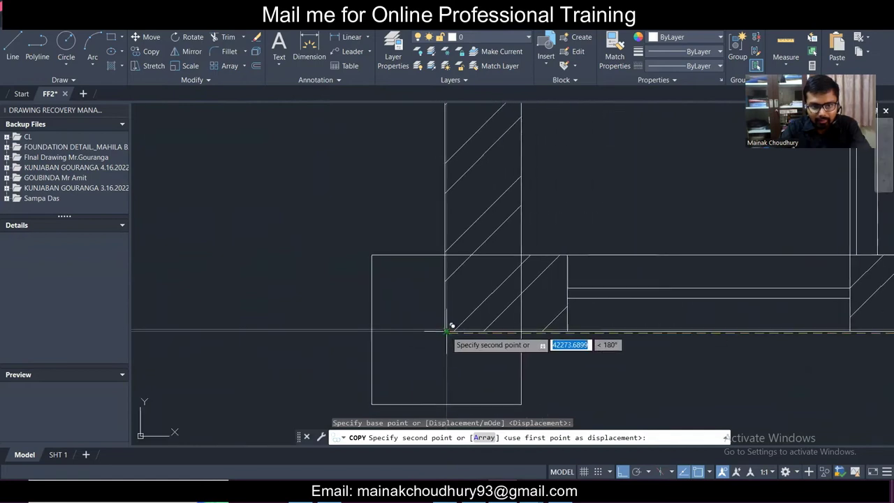
{"action": "left_click", "coordinate": [447, 329]}
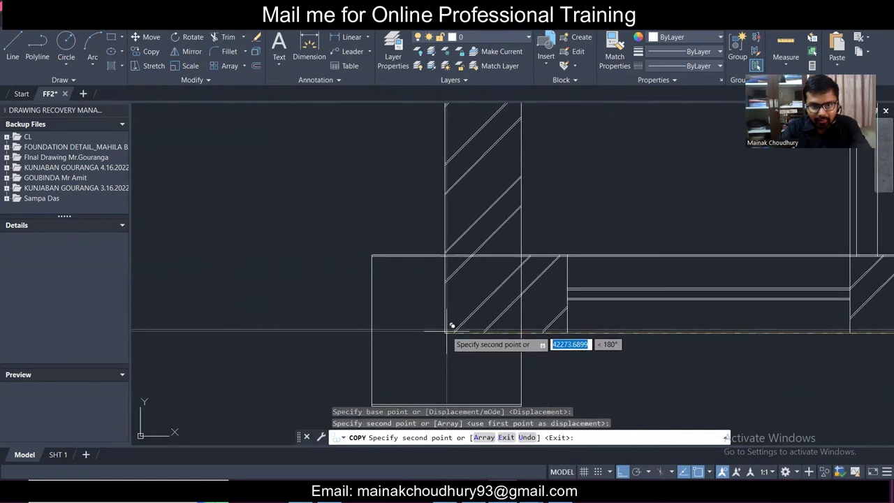
- Check the copied plan's lower-left column against the reference gridlines and undo the copy
{"action": "key", "text": "Escape"}
{"action": "scroll", "coordinate": [442, 339], "scroll_direction": "up", "scroll_amount": 3}
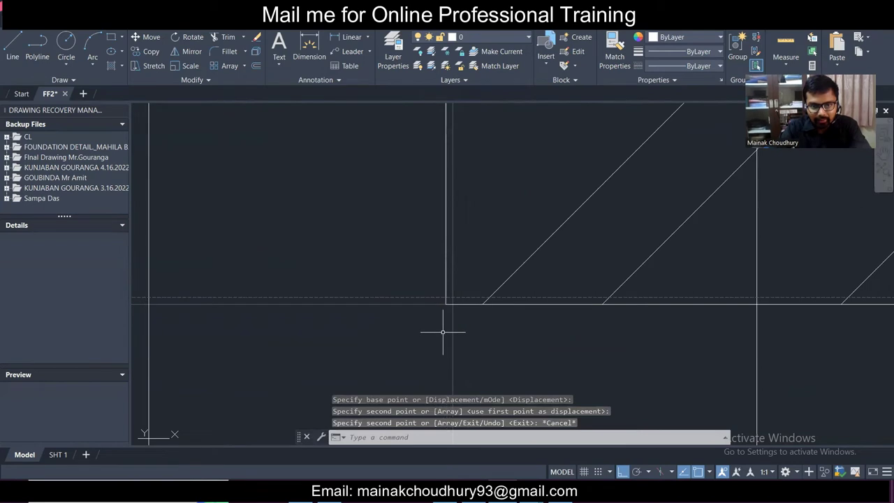
{"action": "scroll", "coordinate": [442, 329], "scroll_direction": "down", "scroll_amount": 5}
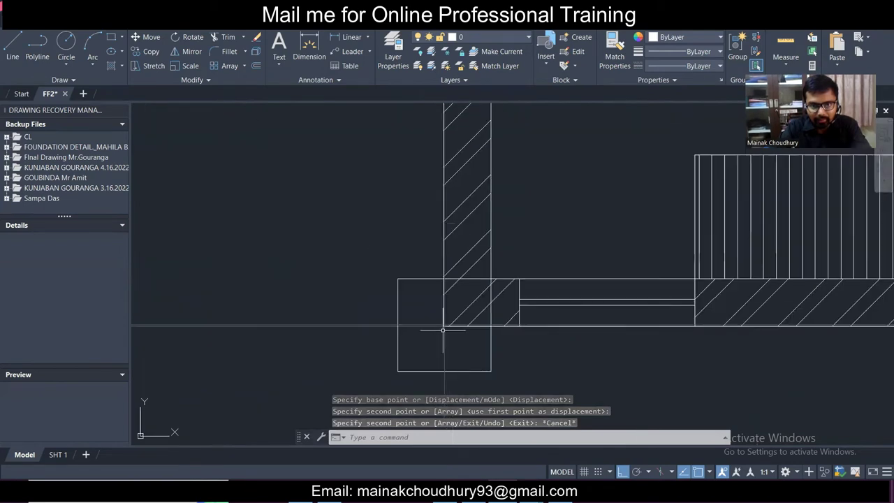
{"action": "scroll", "coordinate": [441, 327], "scroll_direction": "up", "scroll_amount": 2}
{"action": "scroll", "coordinate": [441, 327], "scroll_direction": "down", "scroll_amount": 7}
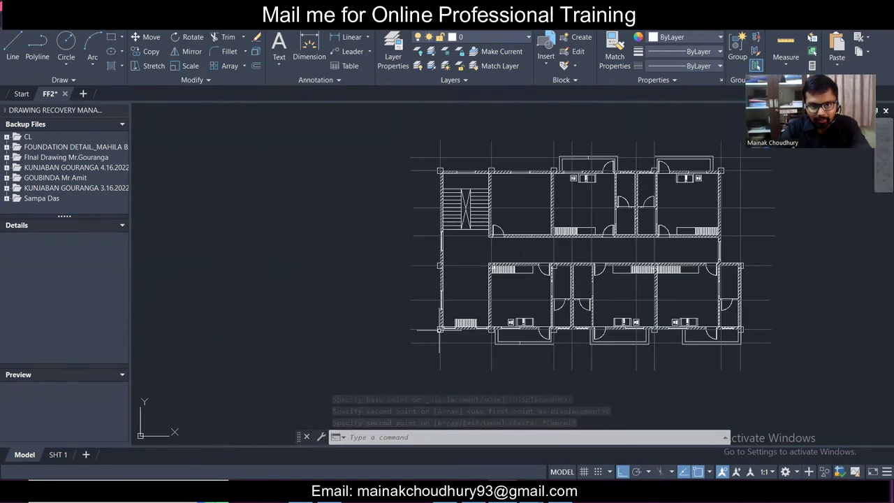
{"action": "key", "text": "ctrl+z"}
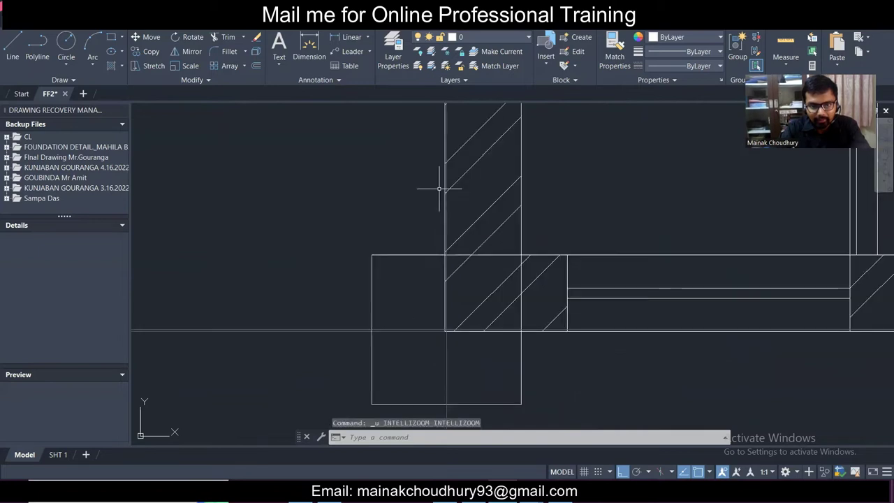
{"action": "key", "text": "ctrl+z"}
- Copy the first-floor plan and its grid again, from the gridline crossing at its lower-left column onto the vertical reference gridline
{"action": "middle_click_drag", "start_coordinate": [208, 251], "coordinate": [286, 276]}
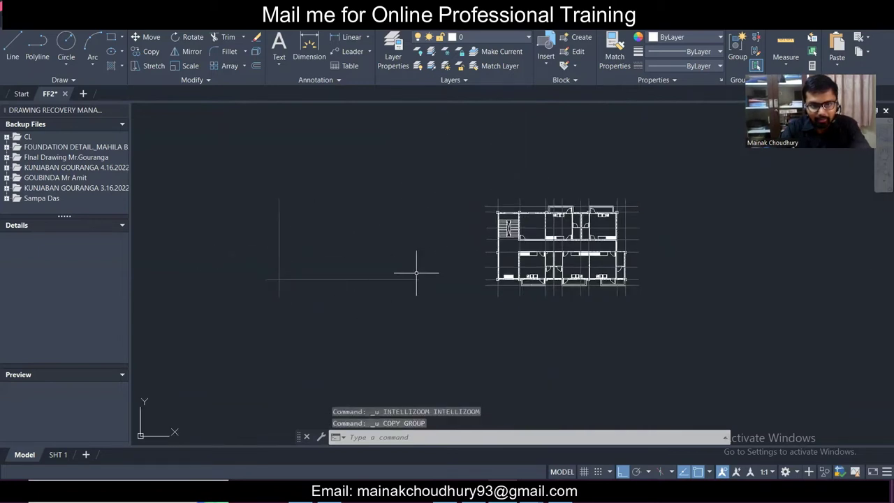
{"action": "scroll", "coordinate": [211, 287], "scroll_direction": "up", "scroll_amount": 1}
{"action": "middle_click_drag", "start_coordinate": [500, 298], "coordinate": [419, 315]}
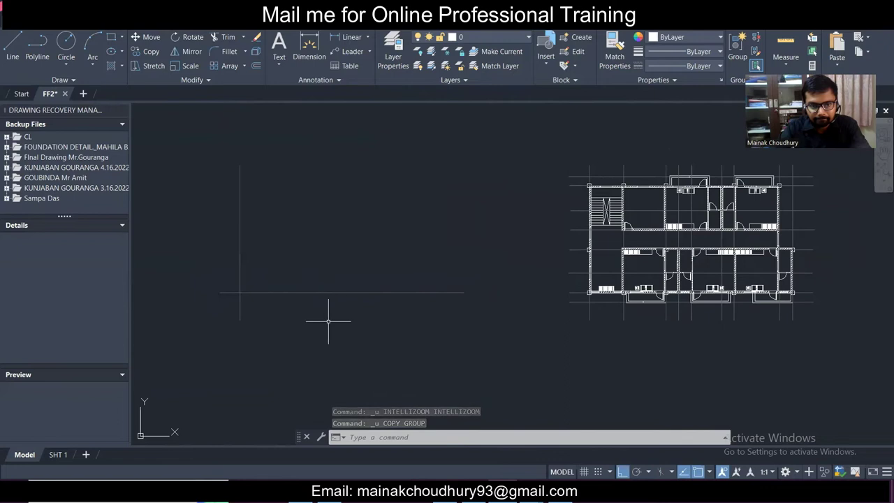
{"action": "middle_click_drag", "start_coordinate": [663, 278], "coordinate": [544, 292]}
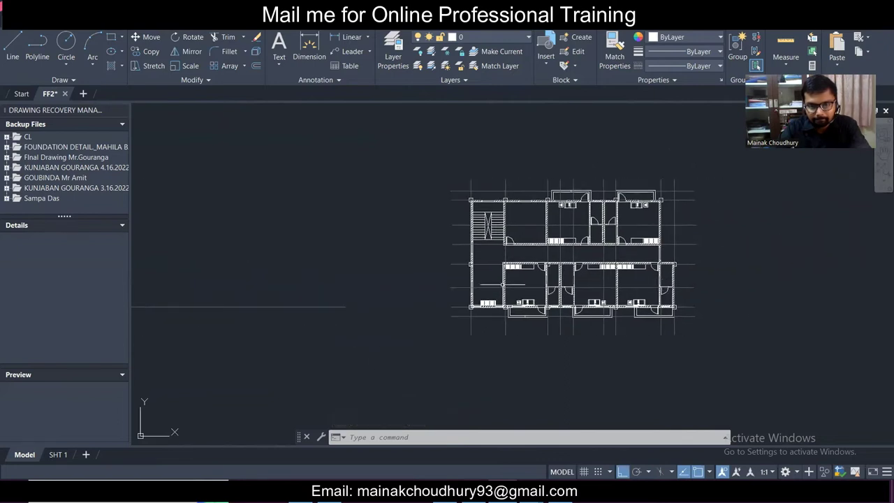
{"action": "left_click", "coordinate": [420, 156]}
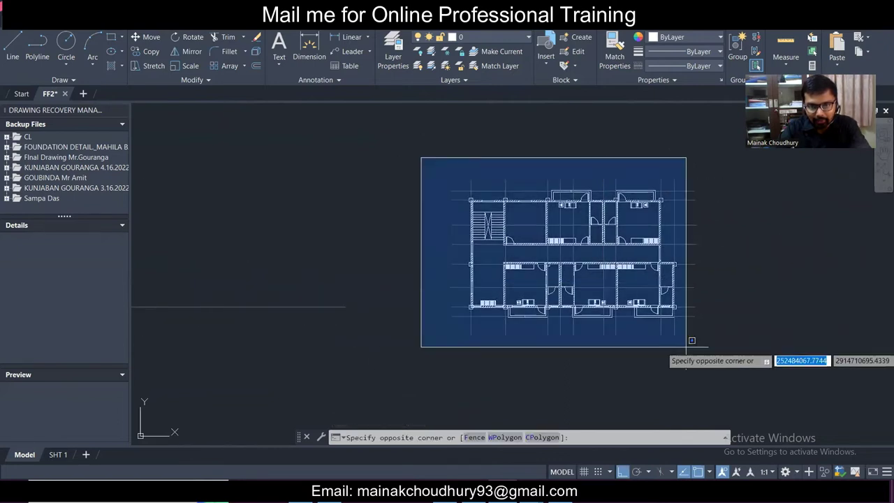
{"action": "left_click", "coordinate": [749, 373]}
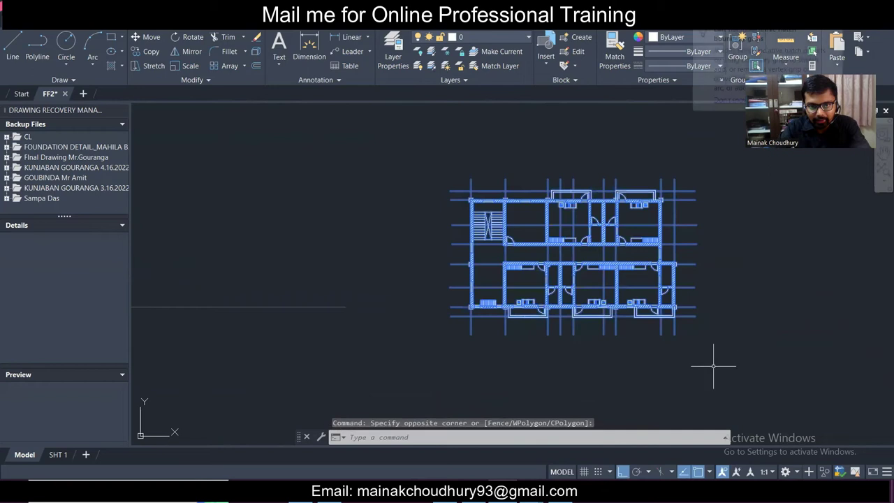
{"action": "left_click", "coordinate": [151, 51]}
{"action": "scroll", "coordinate": [451, 306], "scroll_direction": "up", "scroll_amount": 6}
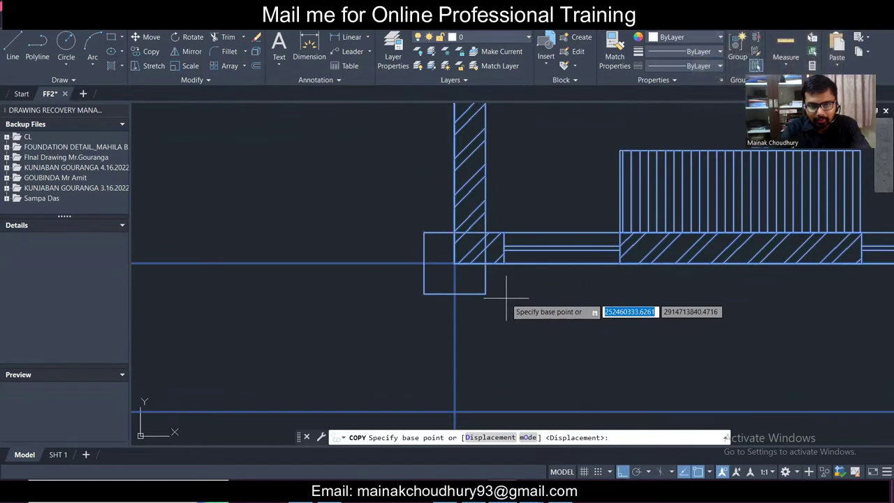
{"action": "left_click", "coordinate": [454, 264]}
{"action": "scroll", "coordinate": [419, 268], "scroll_direction": "down", "scroll_amount": 5}
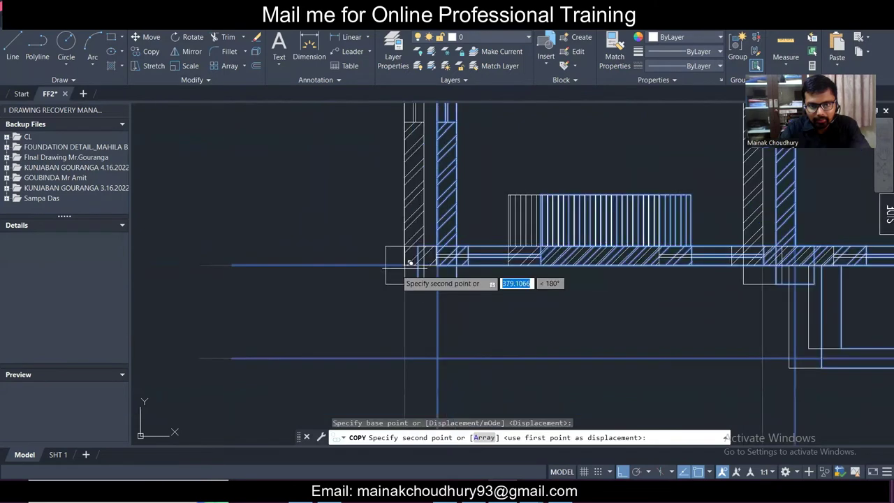
{"action": "middle_click_drag", "start_coordinate": [267, 259], "coordinate": [454, 272]}
{"action": "scroll", "coordinate": [353, 273], "scroll_direction": "up", "scroll_amount": 10}
{"action": "scroll", "coordinate": [530, 269], "scroll_direction": "down", "scroll_amount": 8}
{"action": "scroll", "coordinate": [563, 248], "scroll_direction": "up", "scroll_amount": 8}
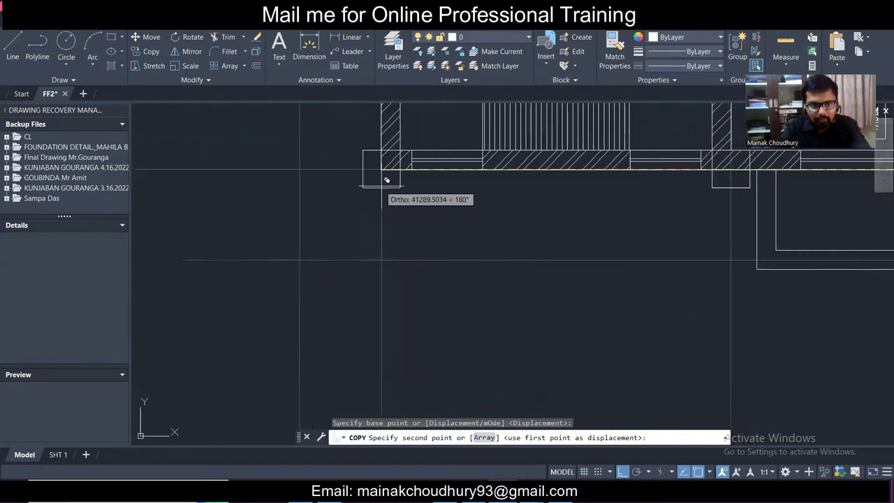
{"action": "middle_click_drag", "start_coordinate": [322, 167], "coordinate": [311, 164]}
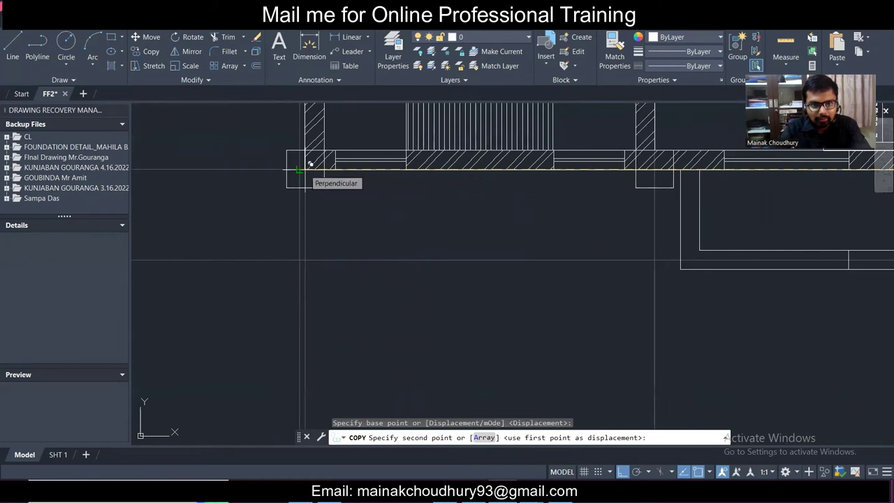
{"action": "left_click", "coordinate": [309, 167]}
{"action": "key", "text": "Escape"}
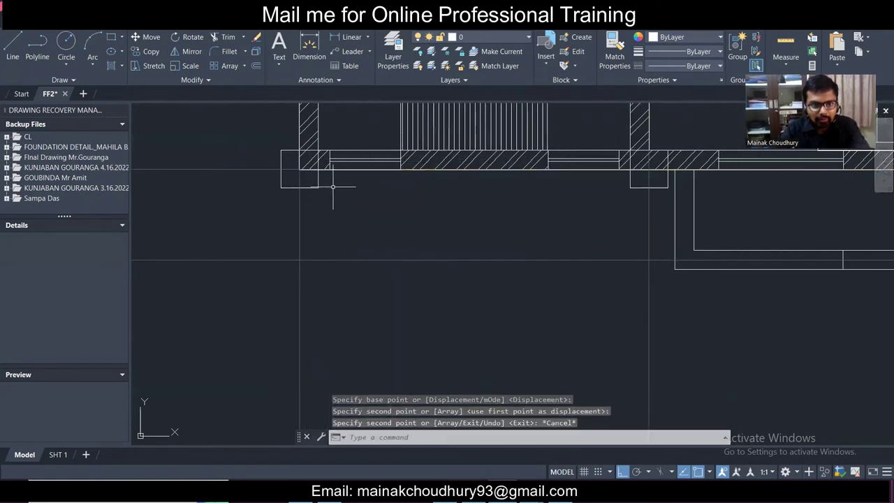
- Examine how the gridlines meet the wall corner at the lower-left column in both the copied and the original first-floor plan
{"action": "scroll", "coordinate": [274, 195], "scroll_direction": "down", "scroll_amount": 5}
{"action": "scroll", "coordinate": [268, 189], "scroll_direction": "up", "scroll_amount": 10}
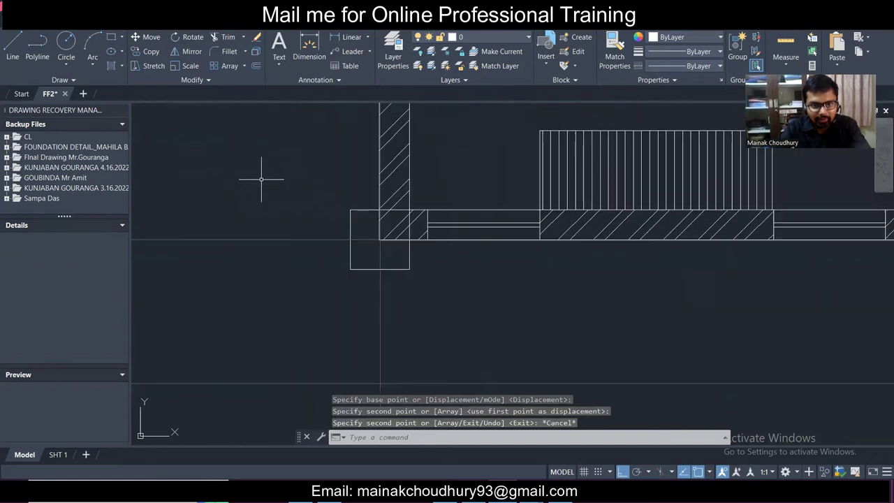
{"action": "scroll", "coordinate": [426, 249], "scroll_direction": "down", "scroll_amount": 8}
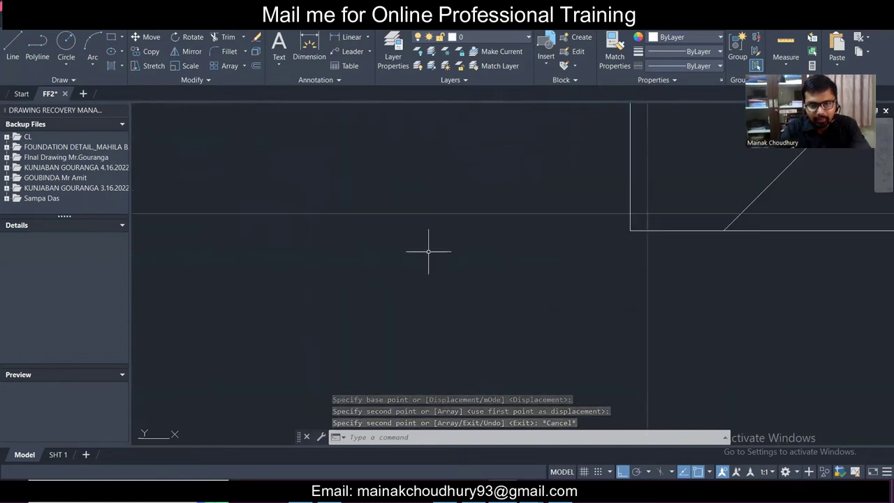
{"action": "scroll", "coordinate": [425, 254], "scroll_direction": "down", "scroll_amount": 2}
{"action": "scroll", "coordinate": [740, 249], "scroll_direction": "up", "scroll_amount": 8}
{"action": "middle_click_drag", "start_coordinate": [810, 276], "coordinate": [413, 319]}
{"action": "scroll", "coordinate": [444, 316], "scroll_direction": "up", "scroll_amount": 4}
{"action": "scroll", "coordinate": [442, 307], "scroll_direction": "up", "scroll_amount": 5}
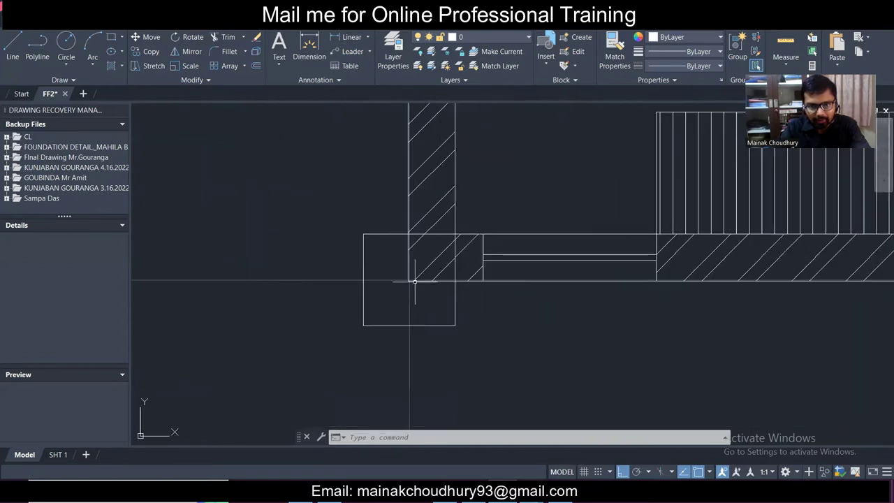
{"action": "scroll", "coordinate": [370, 276], "scroll_direction": "down", "scroll_amount": 8}
{"action": "scroll", "coordinate": [370, 276], "scroll_direction": "up", "scroll_amount": 6}
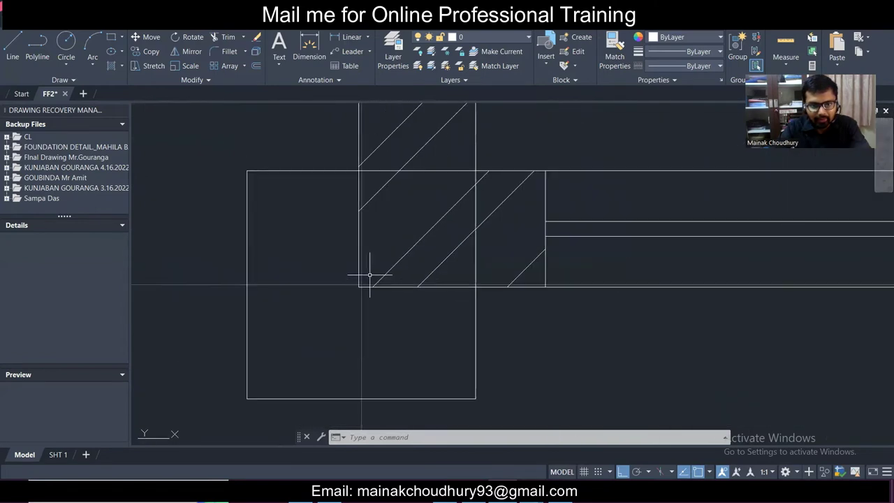
{"action": "scroll", "coordinate": [321, 343], "scroll_direction": "down", "scroll_amount": 10}
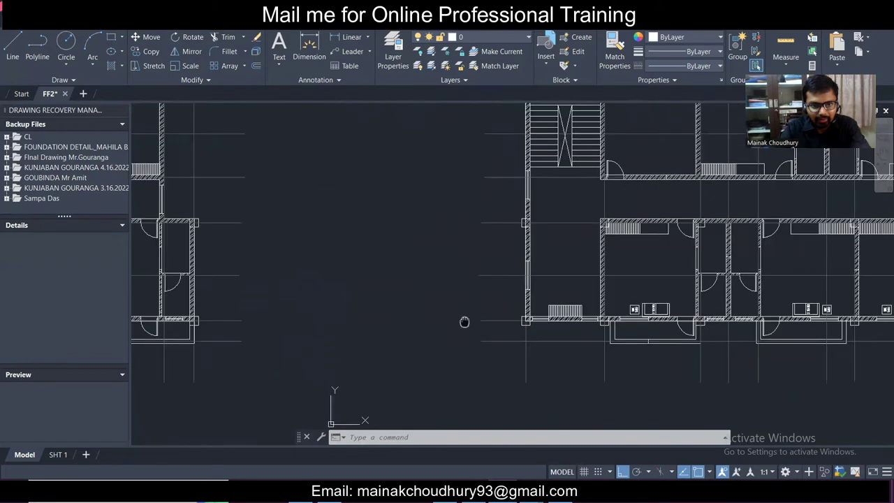
{"action": "scroll", "coordinate": [255, 308], "scroll_direction": "up", "scroll_amount": 10}
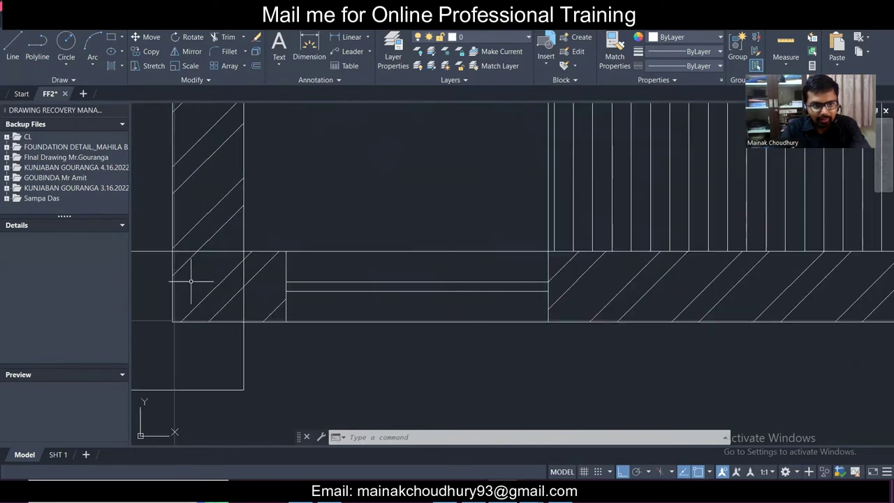
{"action": "scroll", "coordinate": [176, 304], "scroll_direction": "down", "scroll_amount": 12}
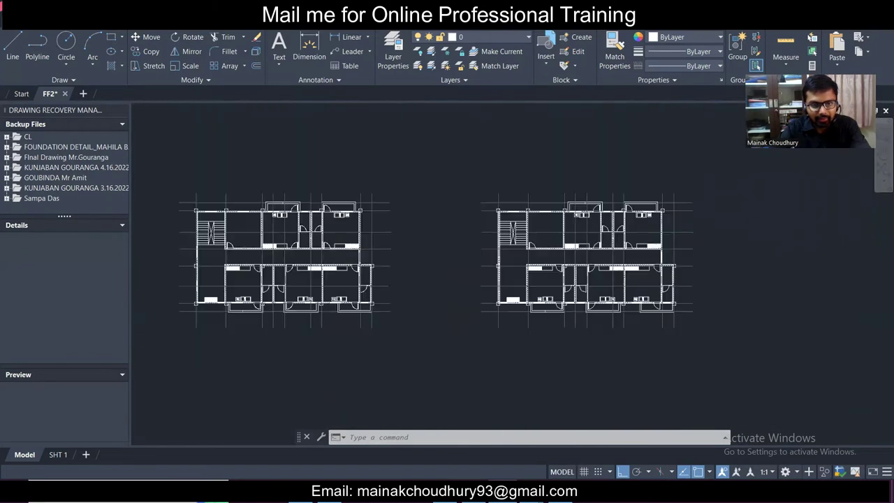
- Delete the duplicate floor plan beside the original, including its grid lines
{"action": "left_click", "coordinate": [319, 207]}
{"action": "left_click", "coordinate": [620, 418]}
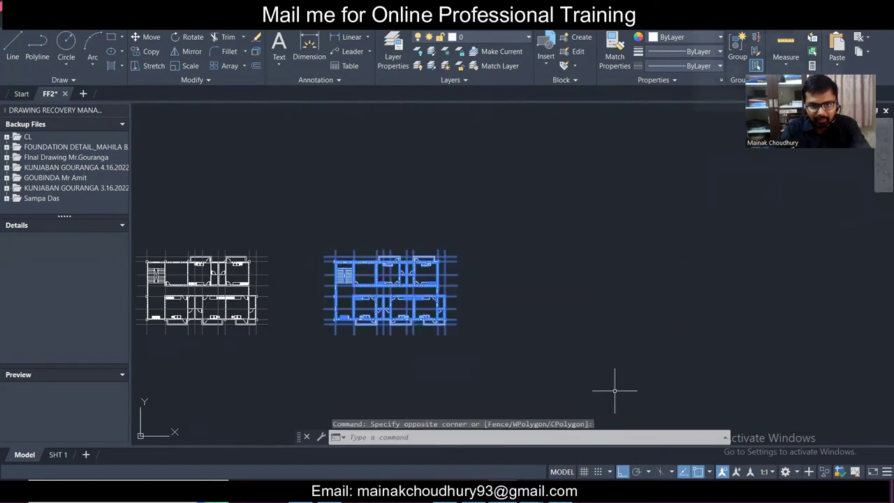
{"action": "key", "text": "Delete"}
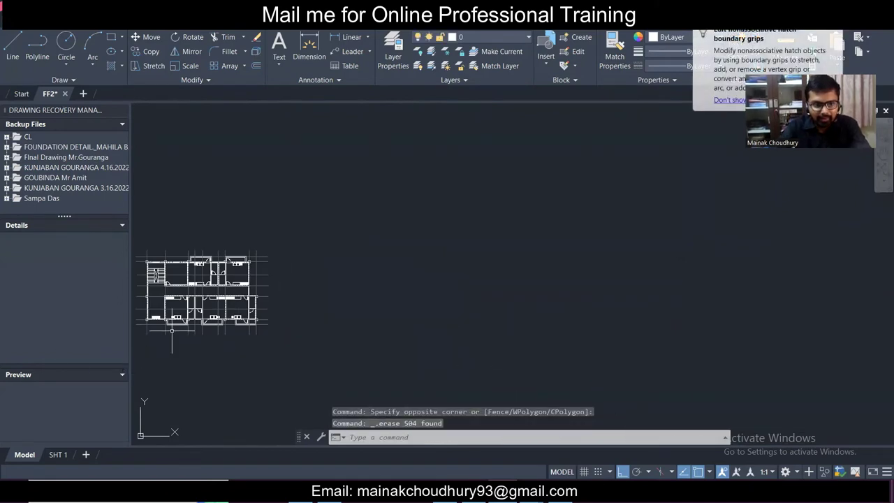
- Try erasing the centre lines that cross at the plan's lower-left corner column, and undo the erasure
{"action": "middle_click_drag", "start_coordinate": [172, 330], "coordinate": [281, 350]}
{"action": "scroll", "coordinate": [264, 348], "scroll_direction": "up", "scroll_amount": 3}
{"action": "scroll", "coordinate": [207, 288], "scroll_direction": "up", "scroll_amount": 3}
{"action": "scroll", "coordinate": [233, 341], "scroll_direction": "up", "scroll_amount": 1}
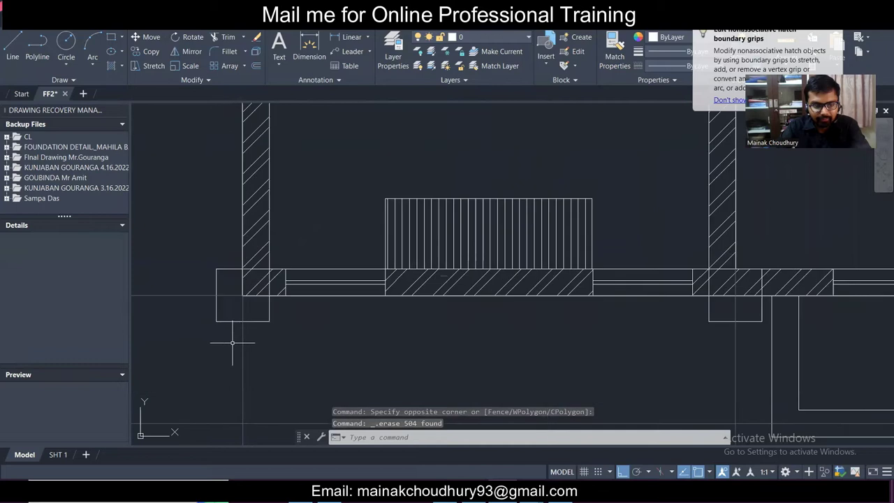
{"action": "scroll", "coordinate": [252, 345], "scroll_direction": "up", "scroll_amount": 1}
{"action": "left_click", "coordinate": [268, 359]}
{"action": "left_click", "coordinate": [231, 343]}
{"action": "scroll", "coordinate": [282, 363], "scroll_direction": "down", "scroll_amount": 2}
{"action": "left_click", "coordinate": [201, 310]}
{"action": "scroll", "coordinate": [207, 308], "scroll_direction": "down", "scroll_amount": 4}
{"action": "key", "text": "Delete"}
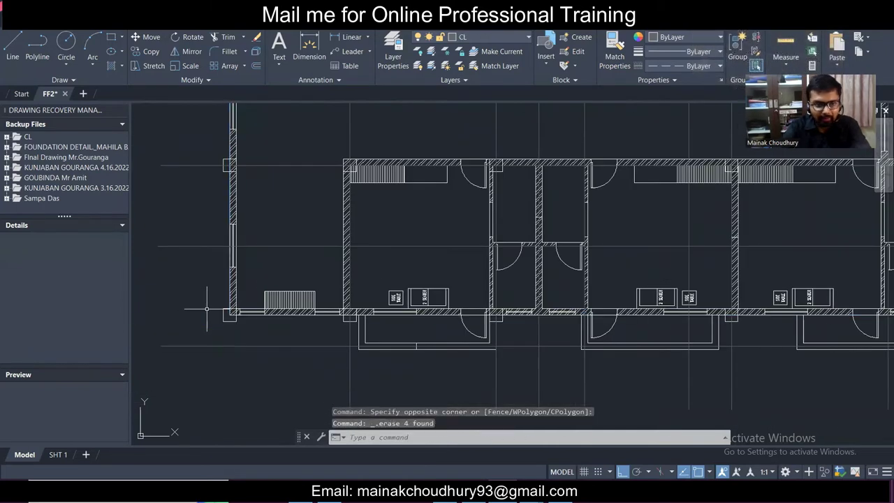
{"action": "key", "text": "ctrl+z"}
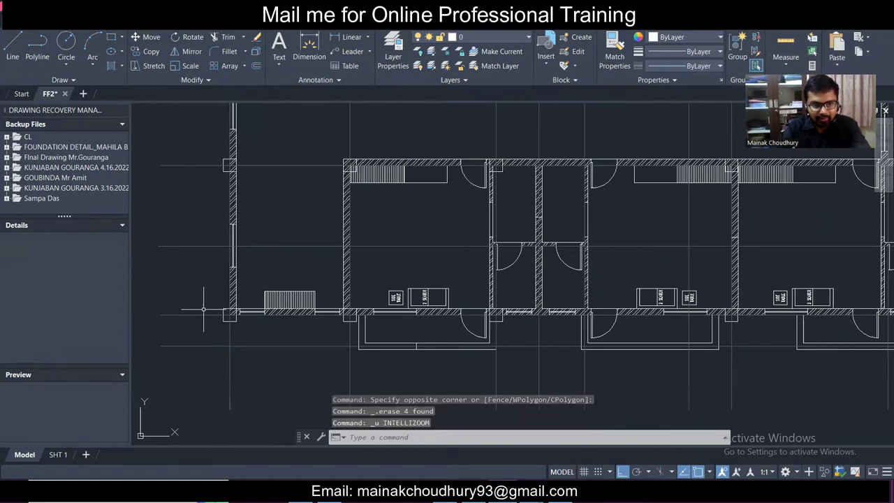
- Save the drawing and export it with DXFOUT as the DXF file FF2 in the Officers Barrack folder
{"action": "scroll", "coordinate": [263, 302], "scroll_direction": "down", "scroll_amount": 5}
{"action": "scroll", "coordinate": [248, 316], "scroll_direction": "up", "scroll_amount": 5}
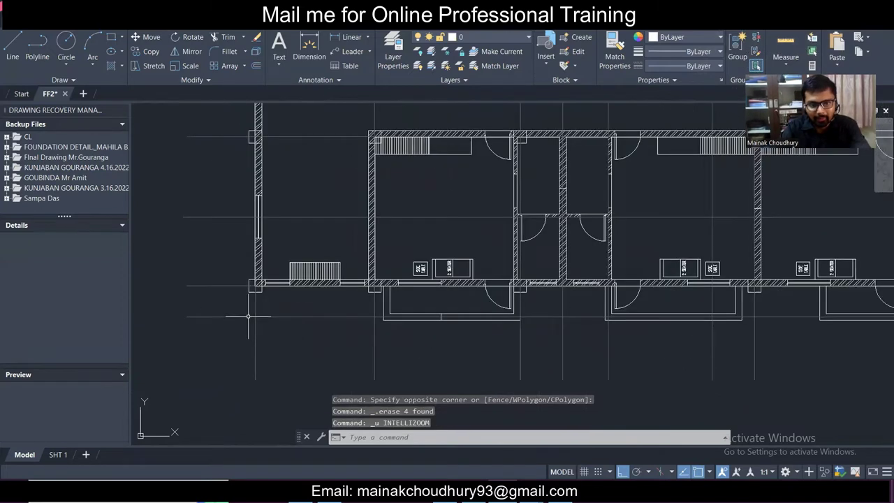
{"action": "scroll", "coordinate": [255, 322], "scroll_direction": "down", "scroll_amount": 5}
{"action": "scroll", "coordinate": [261, 327], "scroll_direction": "up", "scroll_amount": 4}
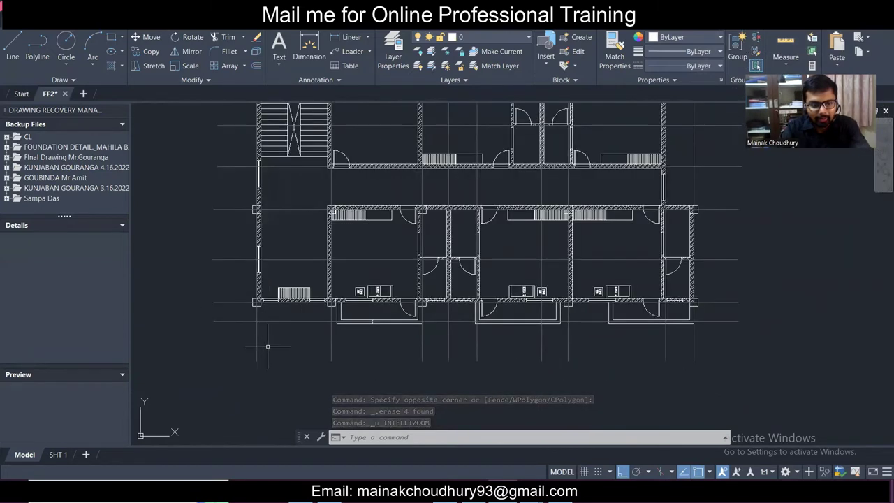
{"action": "scroll", "coordinate": [265, 347], "scroll_direction": "down", "scroll_amount": 2}
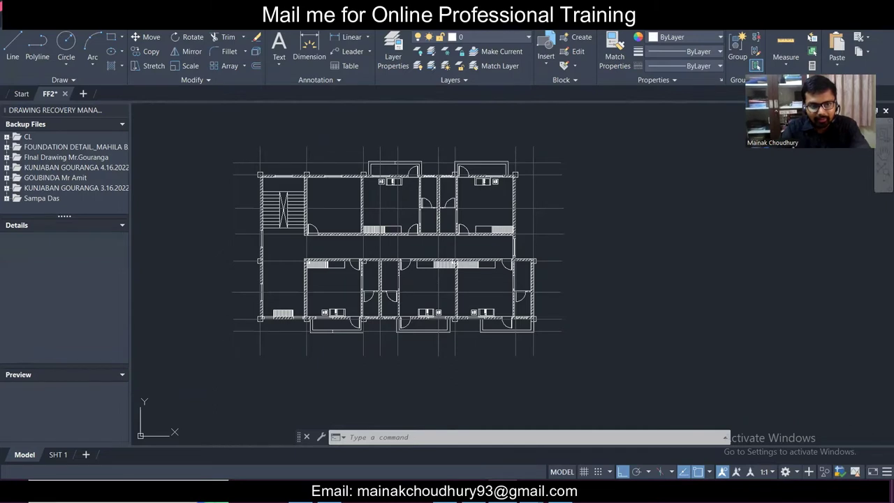
{"action": "key", "text": "ctrl+s"}
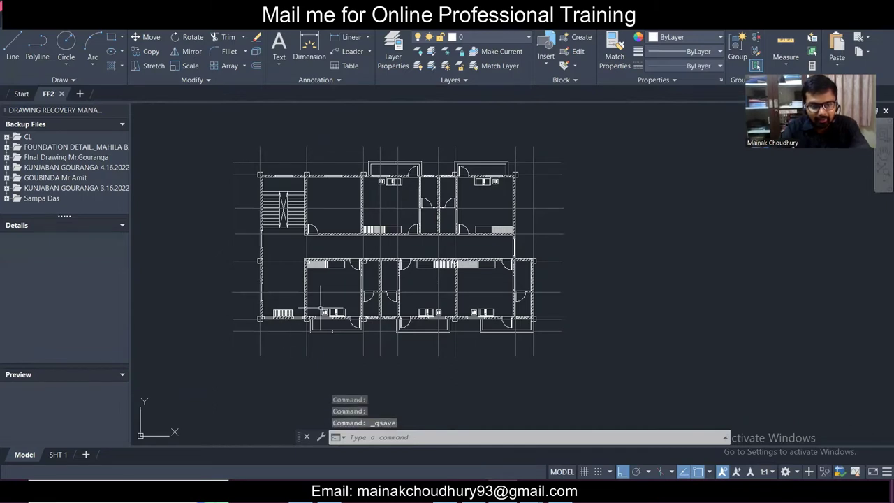
{"action": "type", "text": "DXFOUT"}
{"action": "key", "text": "Return"}
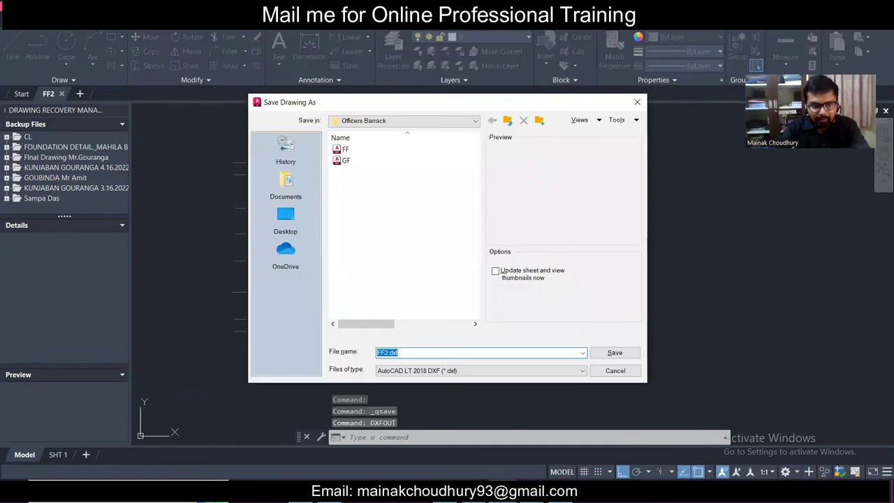
{"action": "type", "text": "FF2"}
{"action": "left_click", "coordinate": [614, 352]}
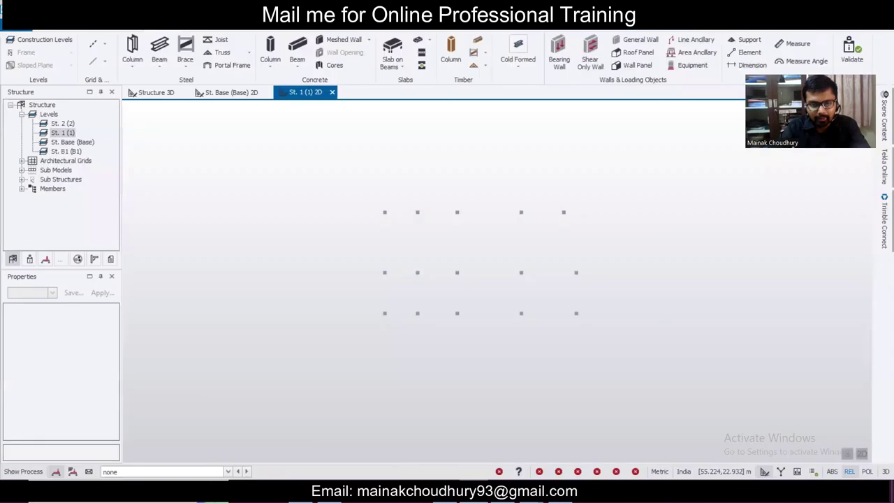
- In Tekla Structural Designer, start a DXF grid import on level St. 1 (1) using the file FF2
{"action": "left_click", "coordinate": [105, 44]}
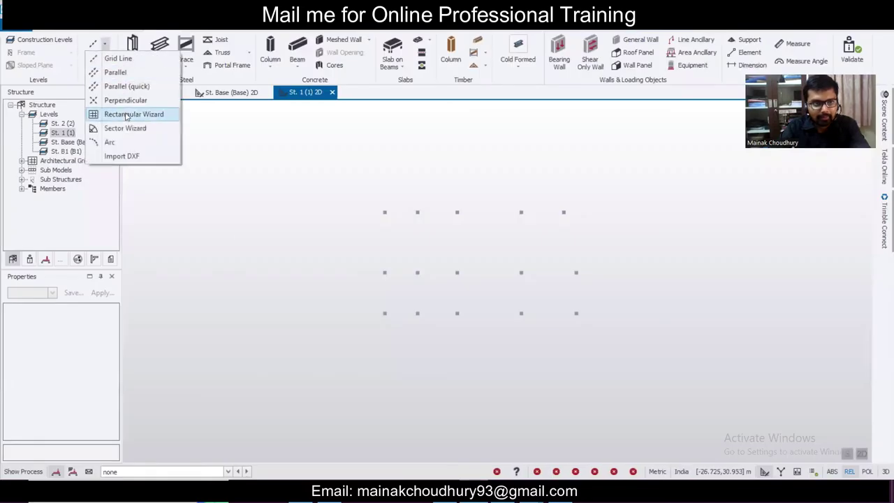
{"action": "left_click", "coordinate": [146, 158]}
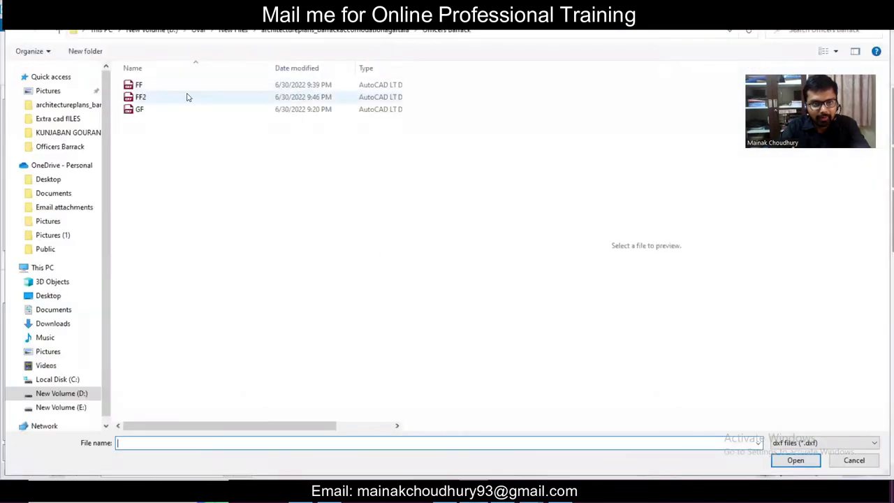
{"action": "left_click", "coordinate": [187, 96]}
{"action": "left_click", "coordinate": [787, 462]}
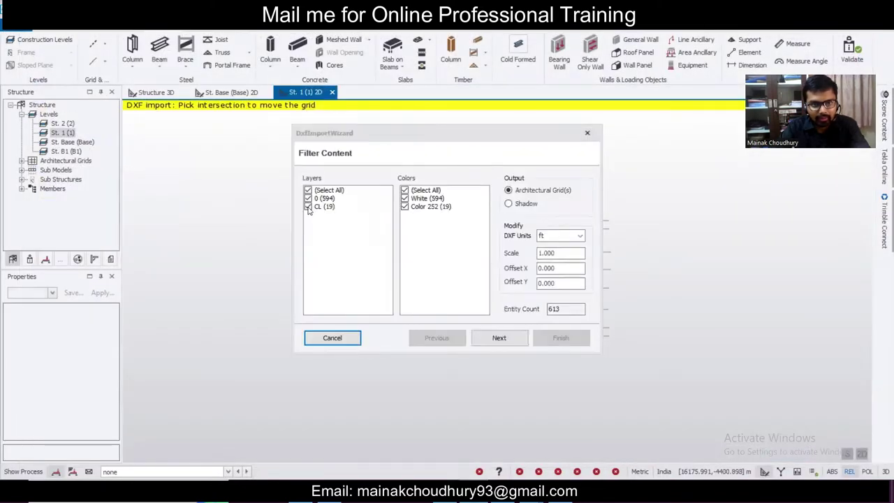
- Import only the CL layer of the FF2 drawing as architectural grids, with DXF units in mm
{"action": "left_click", "coordinate": [308, 198]}
{"action": "left_click", "coordinate": [578, 236]}
{"action": "left_click", "coordinate": [553, 250]}
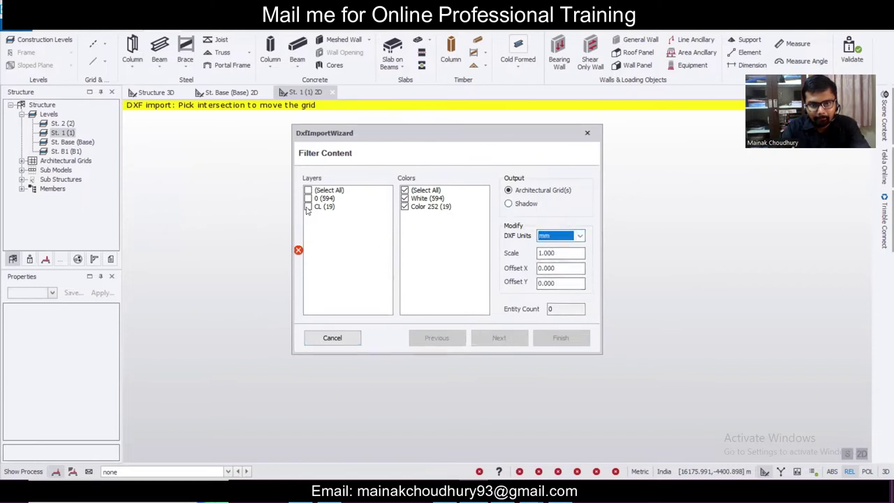
{"action": "left_click", "coordinate": [479, 340]}
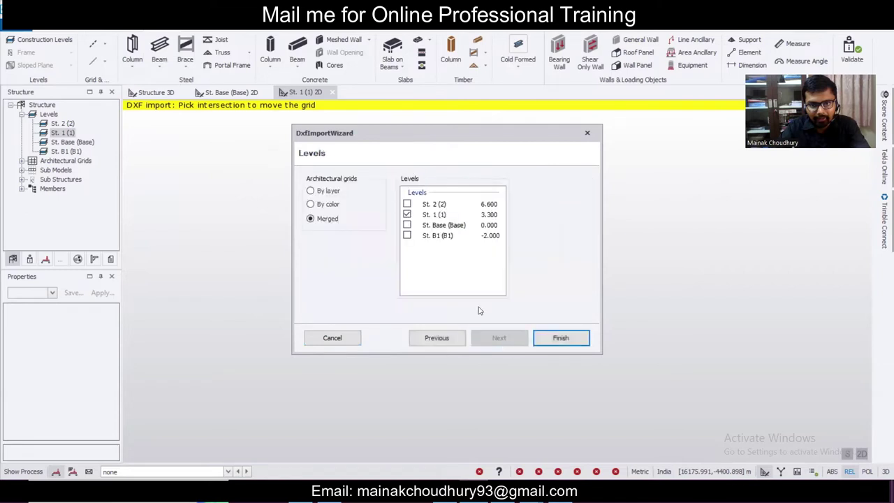
{"action": "left_click", "coordinate": [561, 338]}
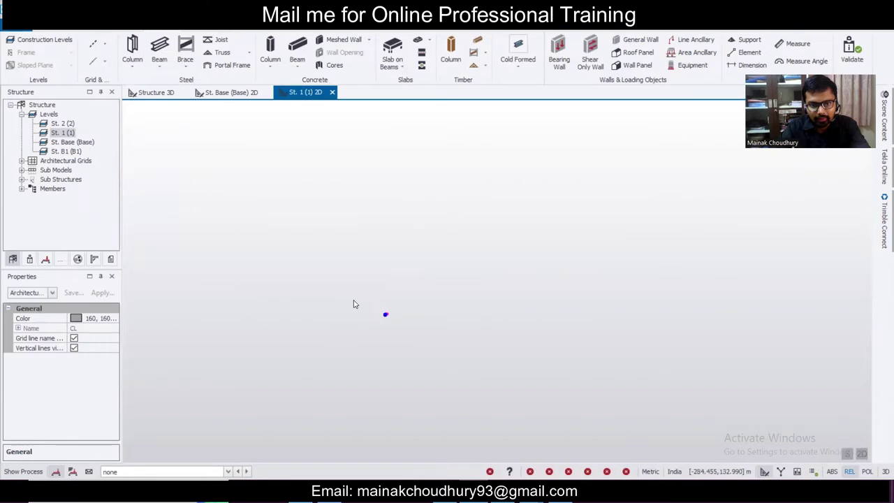
- Check the imported FF2 grid against the existing column positions and delete that grid
{"action": "scroll", "coordinate": [413, 324], "scroll_direction": "up", "scroll_amount": 10}
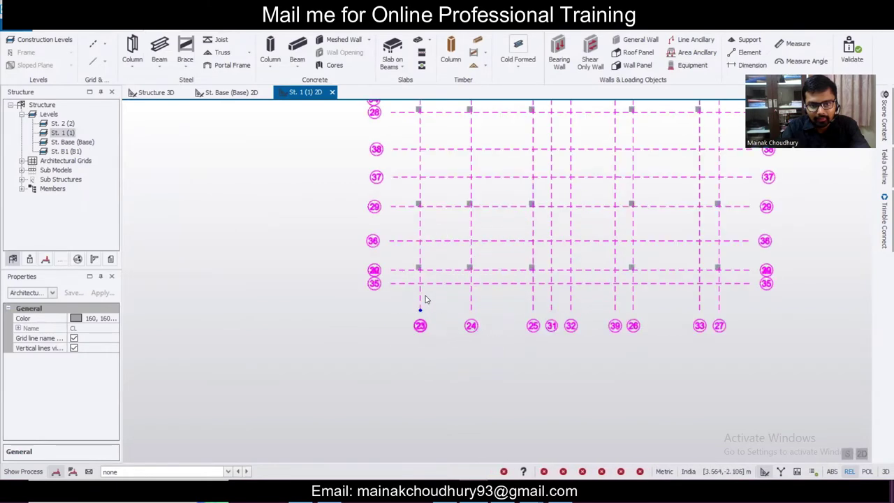
{"action": "scroll", "coordinate": [426, 297], "scroll_direction": "up", "scroll_amount": 3}
{"action": "scroll", "coordinate": [426, 297], "scroll_direction": "down", "scroll_amount": 6}
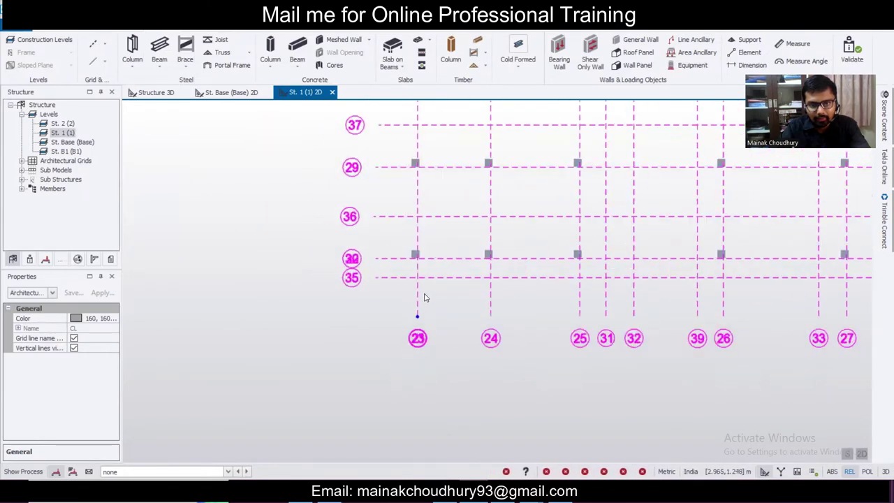
{"action": "middle_click_drag", "start_coordinate": [618, 241], "coordinate": [500, 279]}
{"action": "scroll", "coordinate": [510, 251], "scroll_direction": "up", "scroll_amount": 8}
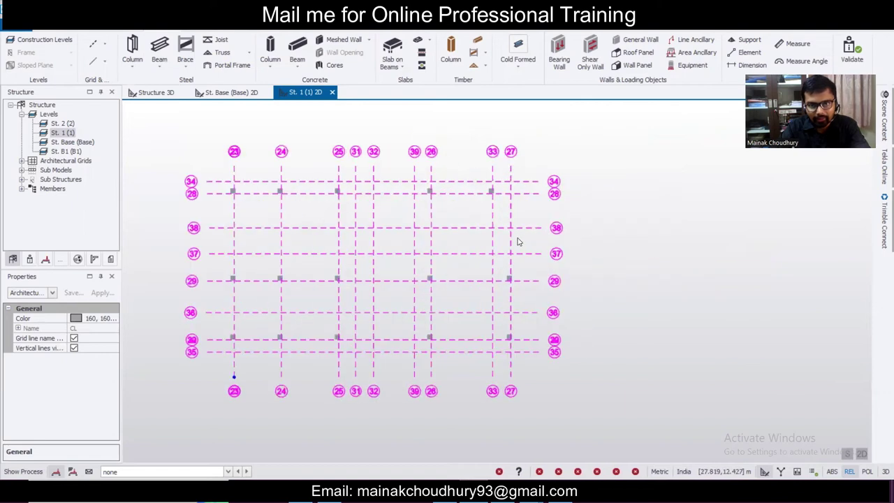
{"action": "left_click", "coordinate": [490, 173]}
{"action": "scroll", "coordinate": [491, 171], "scroll_direction": "down", "scroll_amount": 4}
{"action": "scroll", "coordinate": [489, 171], "scroll_direction": "down", "scroll_amount": 2}
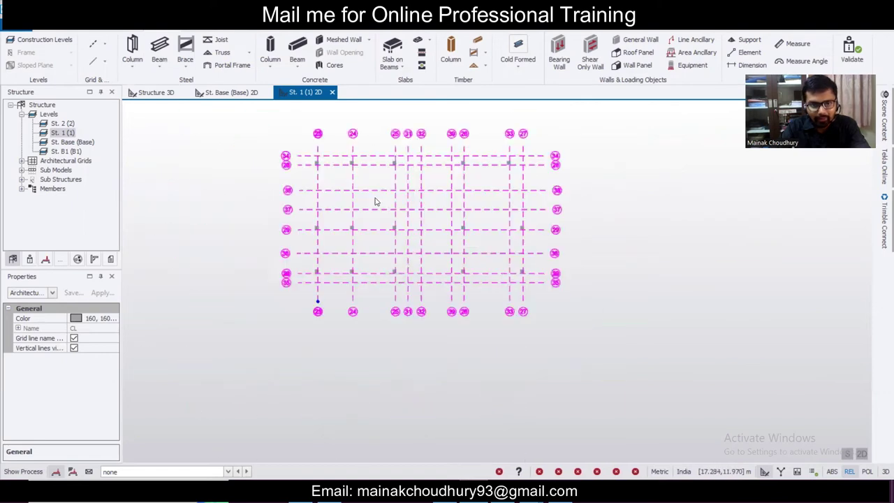
{"action": "key", "text": "Delete"}
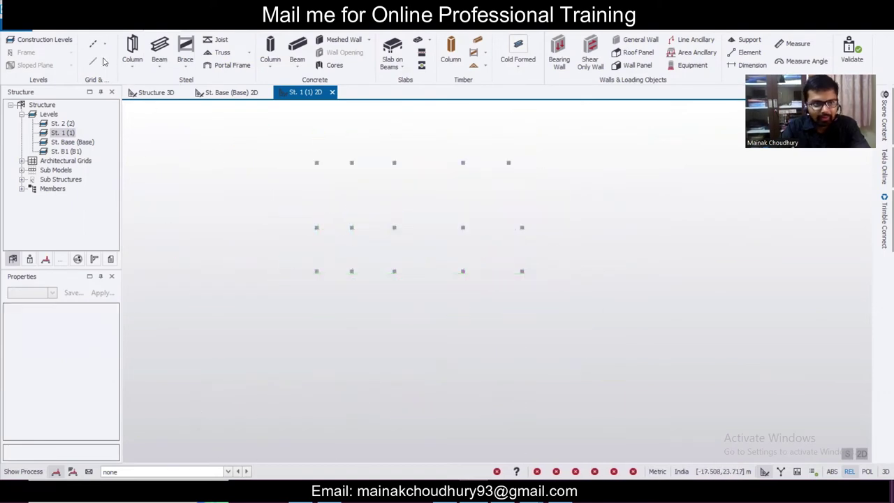
- Start a new DXF grid import using the file GF
{"action": "left_click", "coordinate": [107, 45]}
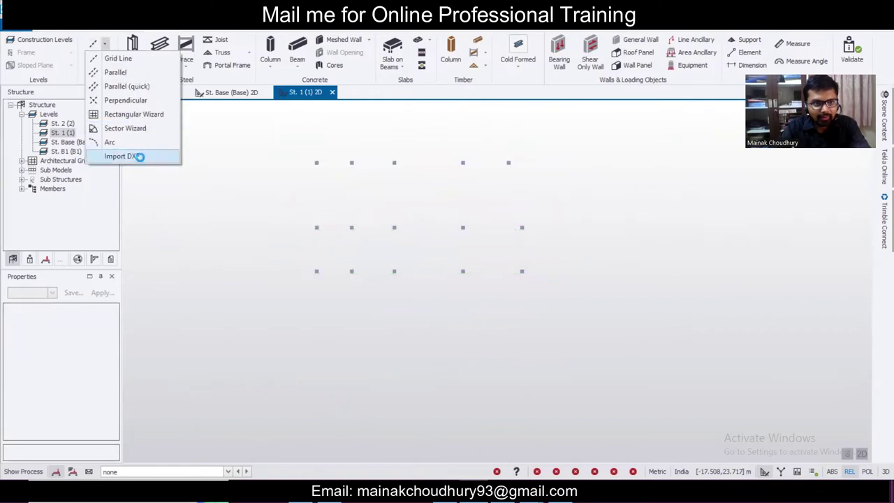
{"action": "left_click", "coordinate": [140, 155]}
{"action": "left_click", "coordinate": [174, 111]}
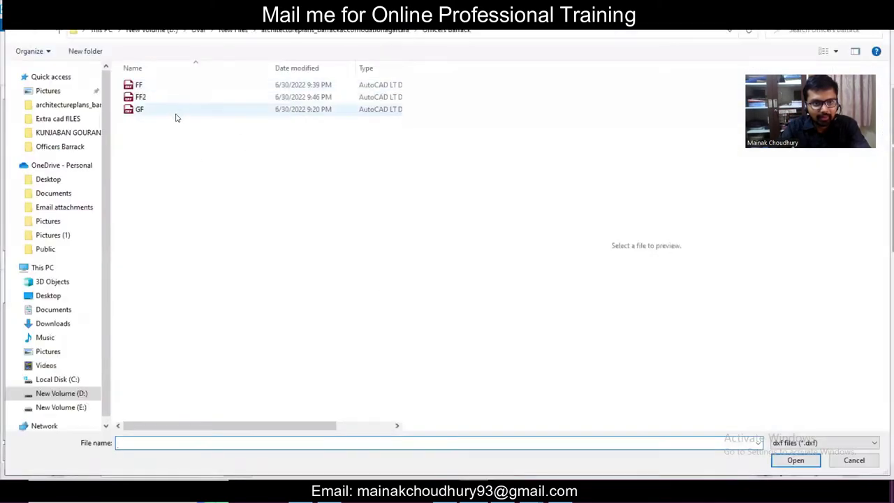
{"action": "left_click", "coordinate": [808, 464]}
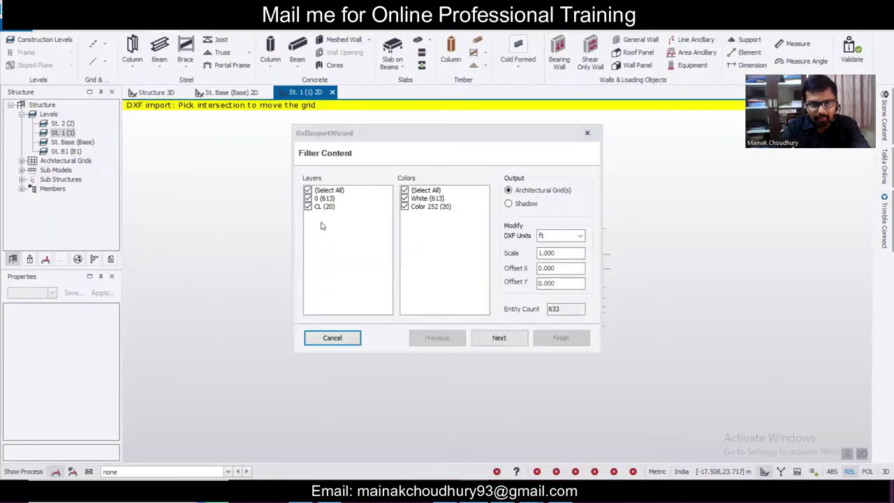
- Import only the CL layer in mm as architectural grids by layer, on levels St. 2 (2) and St. 1 (1)
{"action": "left_click", "coordinate": [307, 200]}
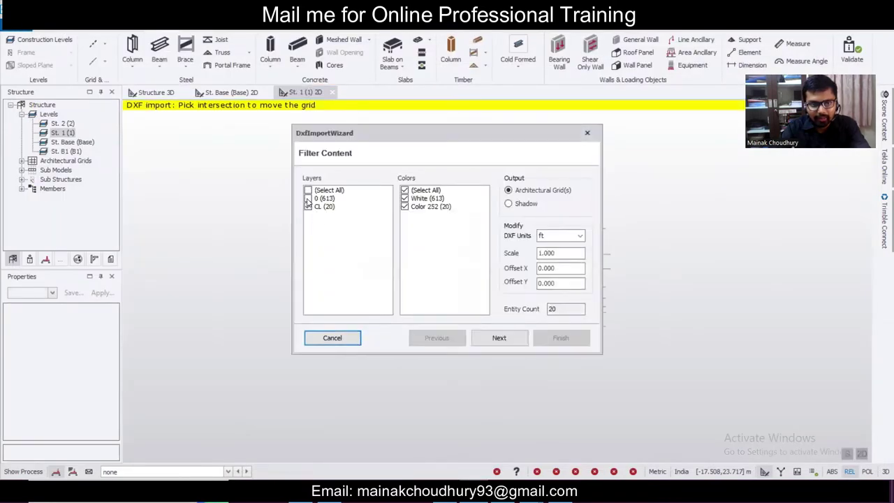
{"action": "left_click", "coordinate": [562, 237]}
{"action": "left_click", "coordinate": [555, 246]}
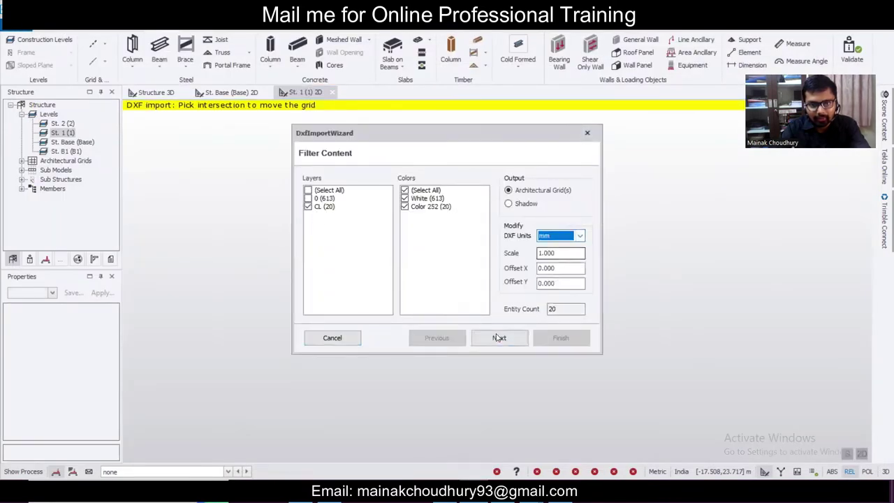
{"action": "left_click", "coordinate": [496, 335]}
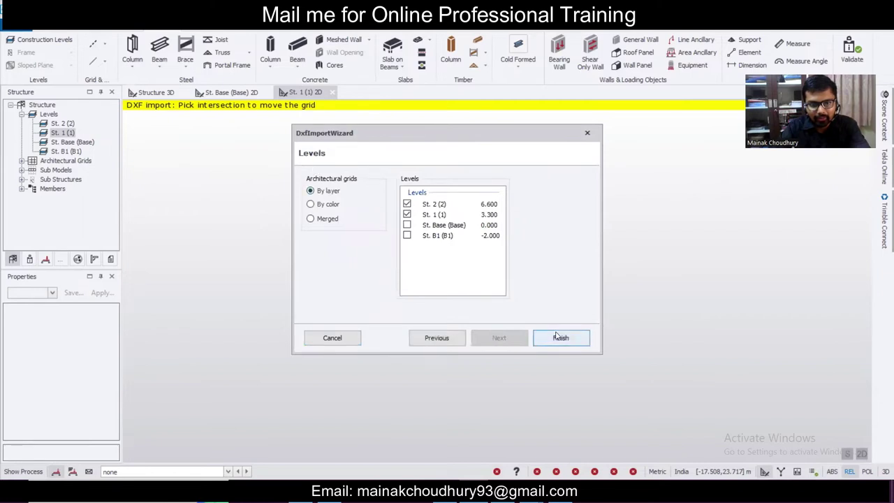
{"action": "left_click", "coordinate": [558, 337]}
{"action": "scroll", "coordinate": [417, 362], "scroll_direction": "up", "scroll_amount": 10}
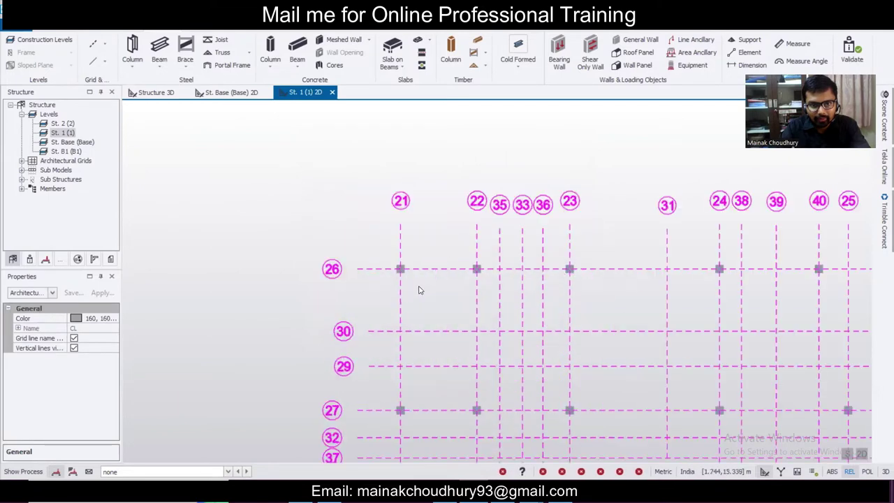
{"action": "scroll", "coordinate": [419, 287], "scroll_direction": "down", "scroll_amount": 5}
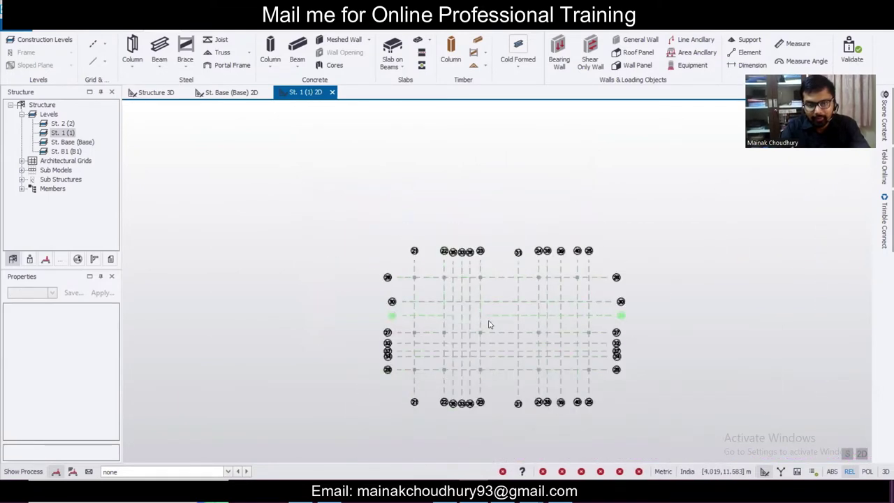
{"action": "left_click", "coordinate": [518, 375]}
{"action": "scroll", "coordinate": [513, 365], "scroll_direction": "up", "scroll_amount": 3}
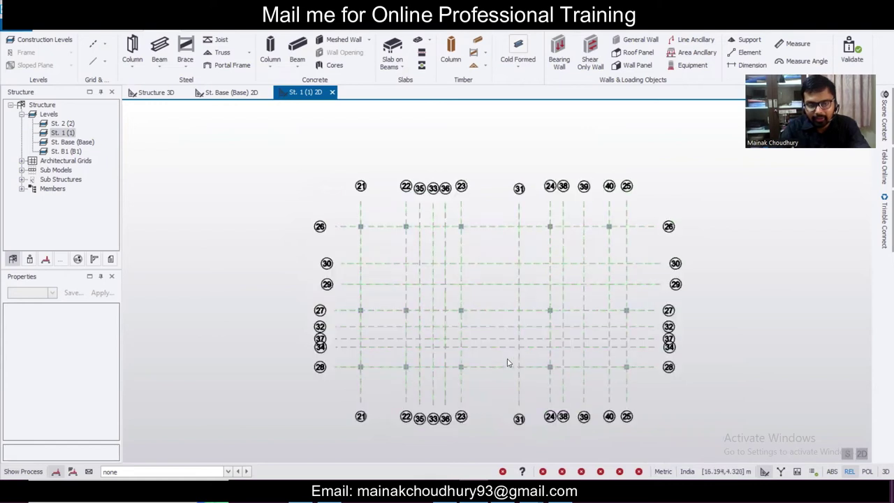
- Switch to AutoCAD and add a linear dimension between the upper wall centre line and the toilet partition centre line on FF2
{"action": "key", "text": "alt+Tab"}
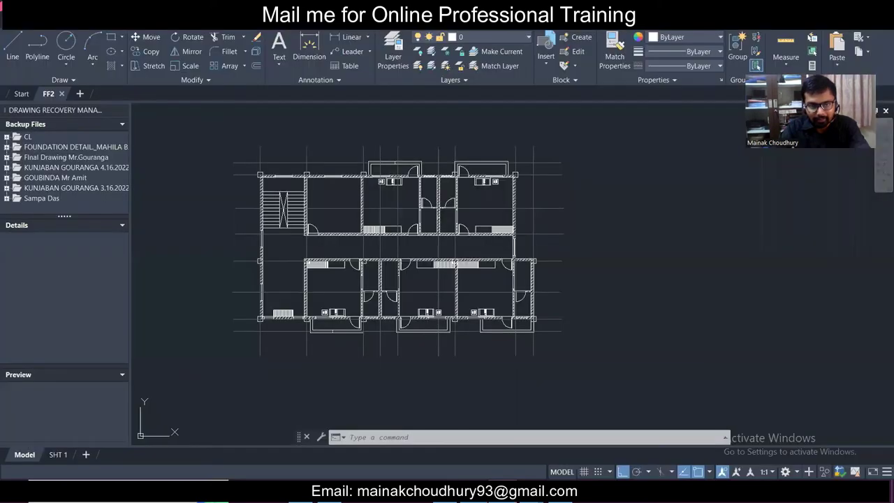
{"action": "scroll", "coordinate": [287, 192], "scroll_direction": "up", "scroll_amount": 2}
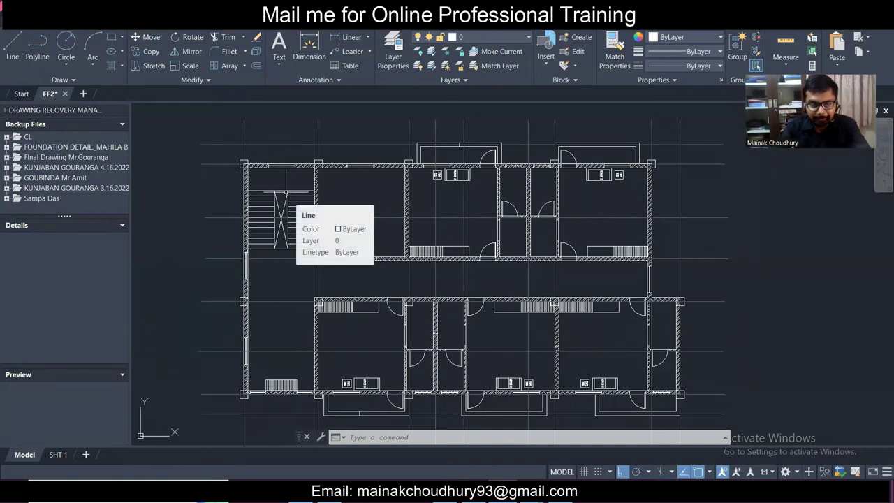
{"action": "left_click", "coordinate": [336, 37]}
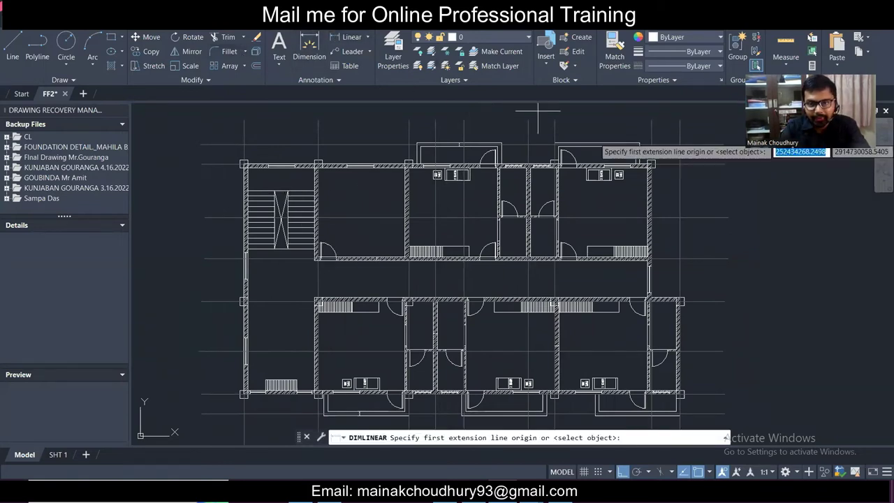
{"action": "left_click", "coordinate": [683, 164]}
{"action": "left_click", "coordinate": [679, 216]}
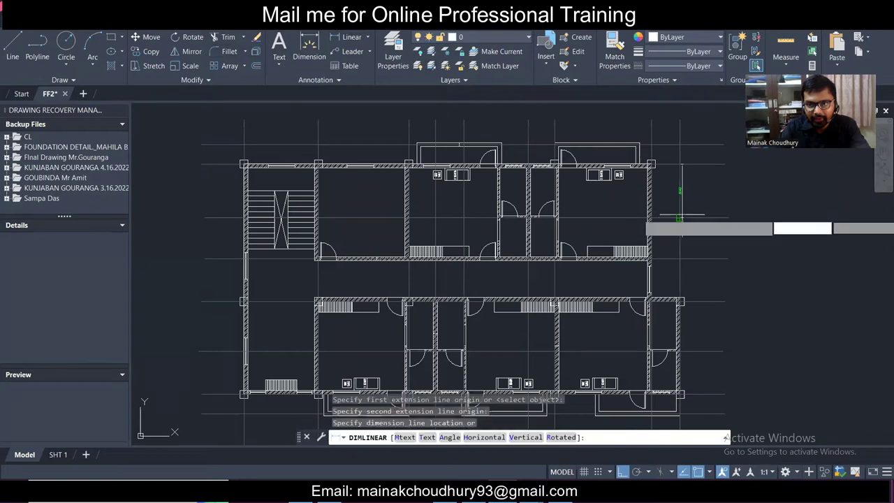
- Examine the new vertical dimension and the surrounding centre lines at the upper-right room
{"action": "scroll", "coordinate": [674, 209], "scroll_direction": "up", "scroll_amount": 3}
{"action": "scroll", "coordinate": [701, 209], "scroll_direction": "down", "scroll_amount": 3}
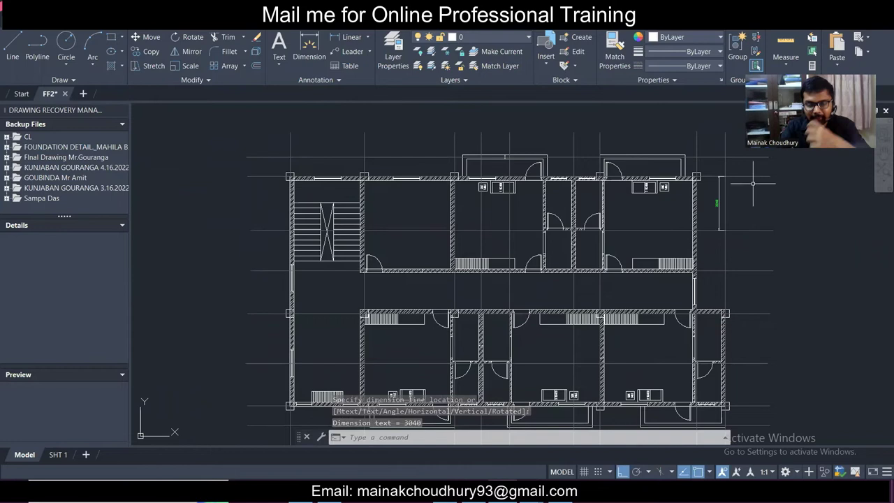
{"action": "middle_click_drag", "start_coordinate": [740, 171], "coordinate": [689, 206]}
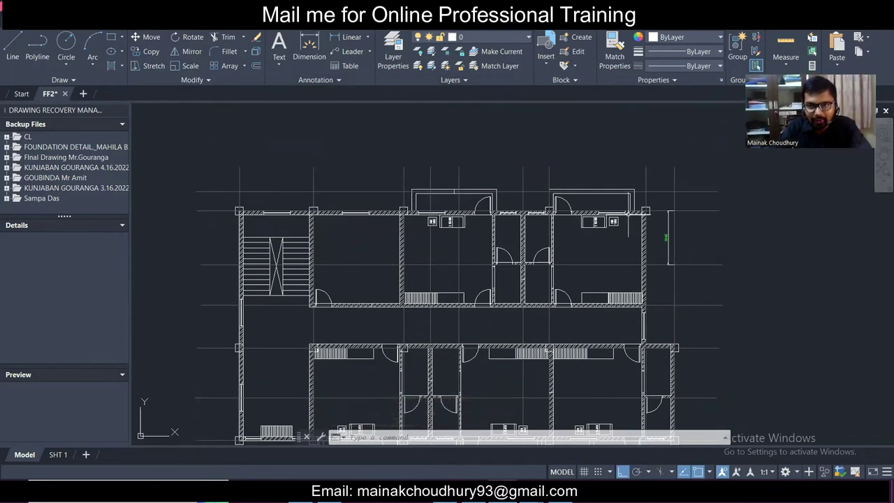
{"action": "scroll", "coordinate": [648, 263], "scroll_direction": "up", "scroll_amount": 2}
{"action": "scroll", "coordinate": [381, 262], "scroll_direction": "up", "scroll_amount": 2}
{"action": "scroll", "coordinate": [515, 239], "scroll_direction": "down", "scroll_amount": 2}
{"action": "scroll", "coordinate": [667, 217], "scroll_direction": "up", "scroll_amount": 3}
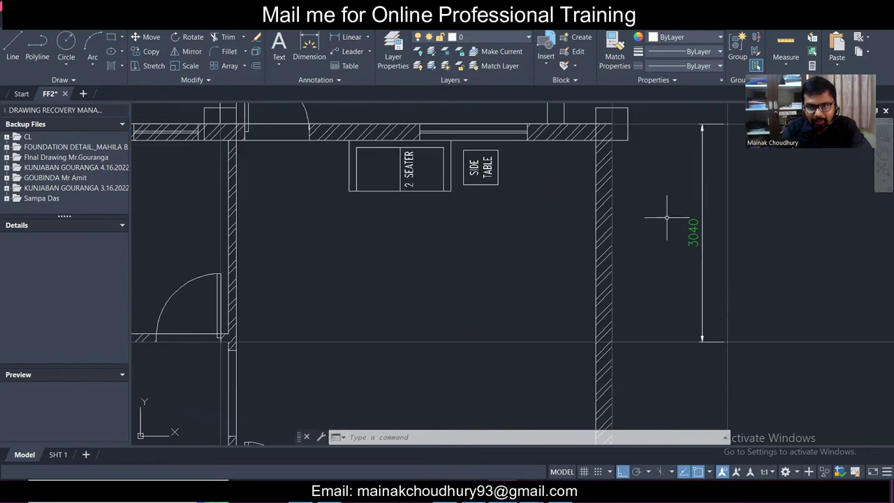
{"action": "scroll", "coordinate": [666, 217], "scroll_direction": "down", "scroll_amount": 3}
{"action": "scroll", "coordinate": [474, 247], "scroll_direction": "down", "scroll_amount": 2}
- Switch to Tekla Structural Designer and measure the distance between grid lines 26 and 30 along grid line 31
{"action": "scroll", "coordinate": [515, 309], "scroll_direction": "up", "scroll_amount": 2}
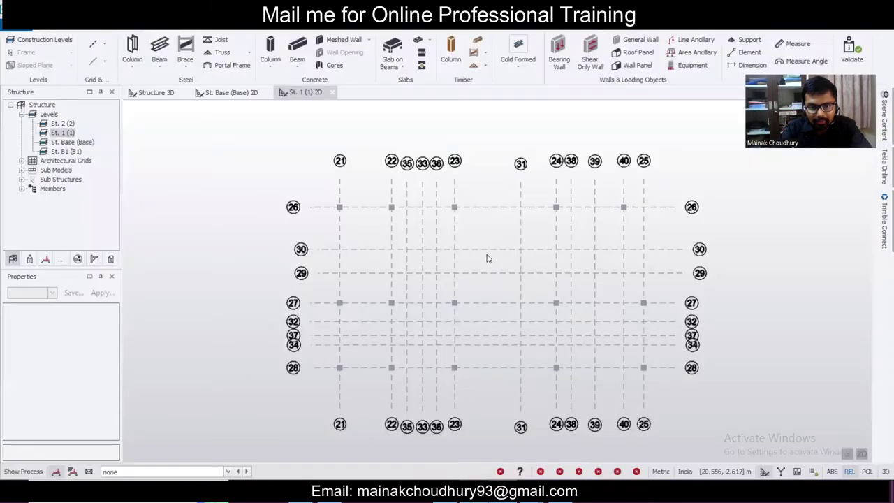
{"action": "scroll", "coordinate": [487, 258], "scroll_direction": "up", "scroll_amount": 1}
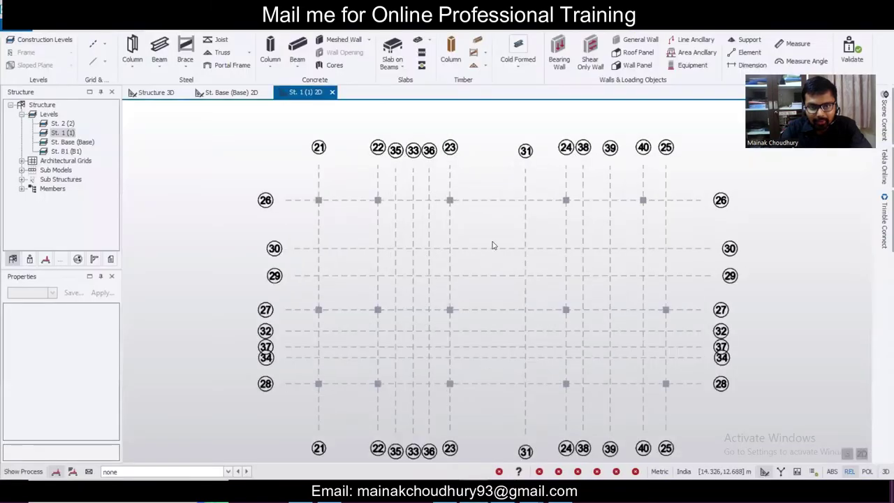
{"action": "left_click", "coordinate": [800, 46]}
{"action": "left_click", "coordinate": [525, 200]}
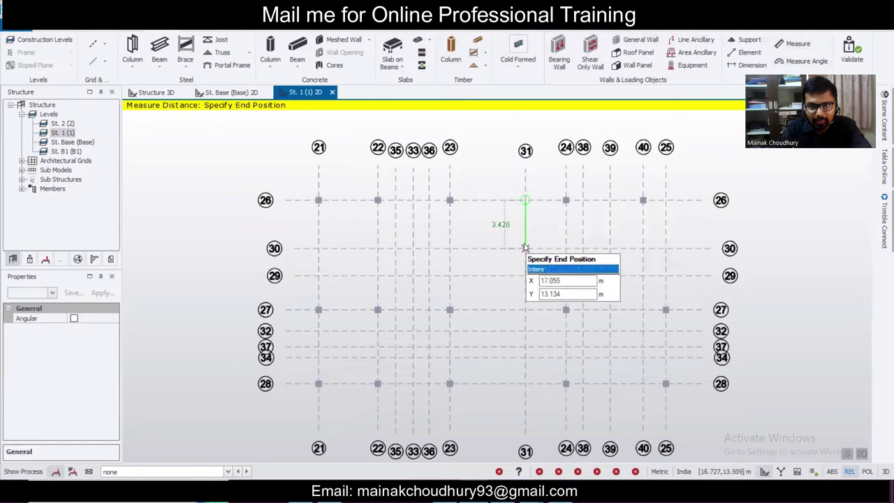
{"action": "left_click", "coordinate": [525, 247]}
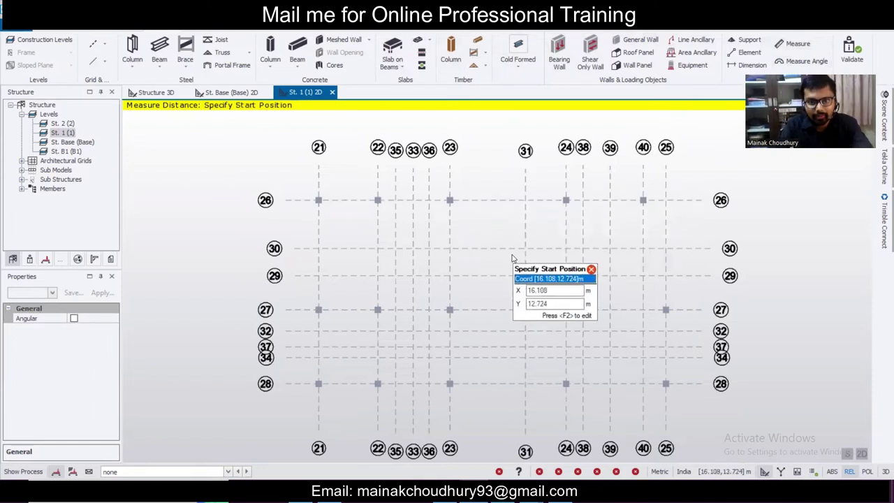
{"action": "key", "text": "Escape"}
- Delete grid line 30 from the CL architectural grid on level St. 1 (1)
{"action": "left_click", "coordinate": [505, 245]}
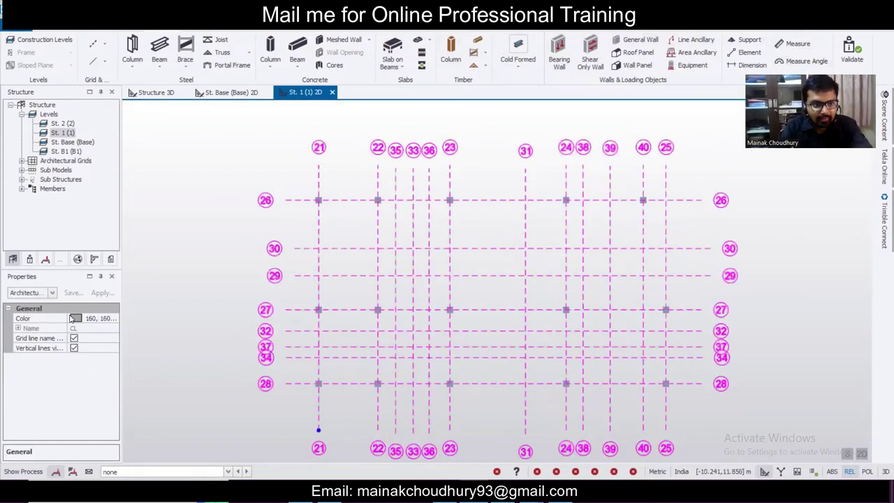
{"action": "left_click", "coordinate": [52, 293]}
{"action": "left_click", "coordinate": [56, 138]}
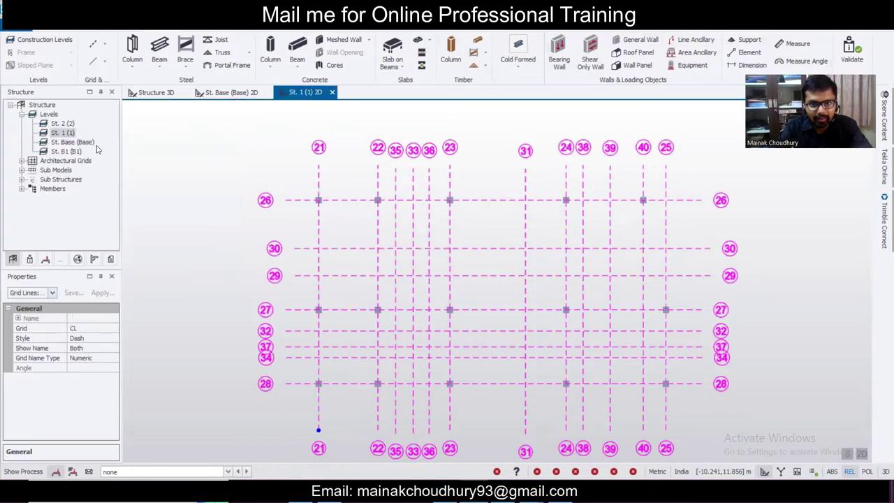
{"action": "left_click", "coordinate": [452, 247]}
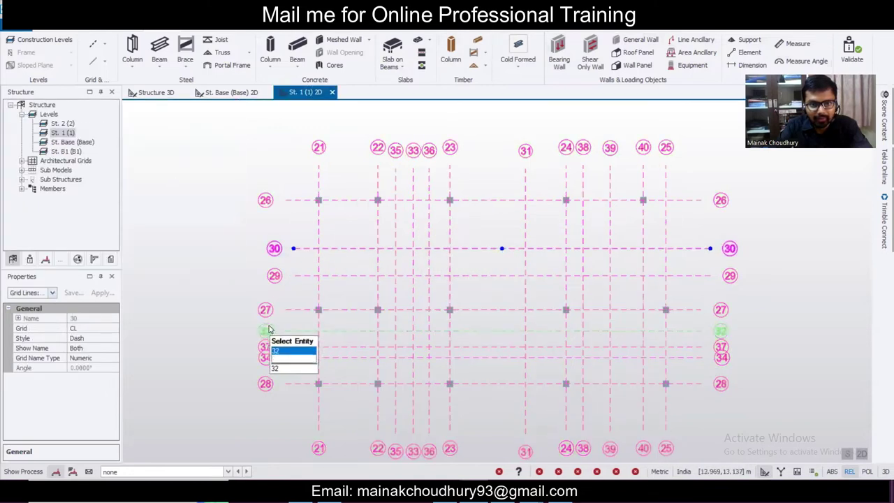
{"action": "key", "text": "Delete"}
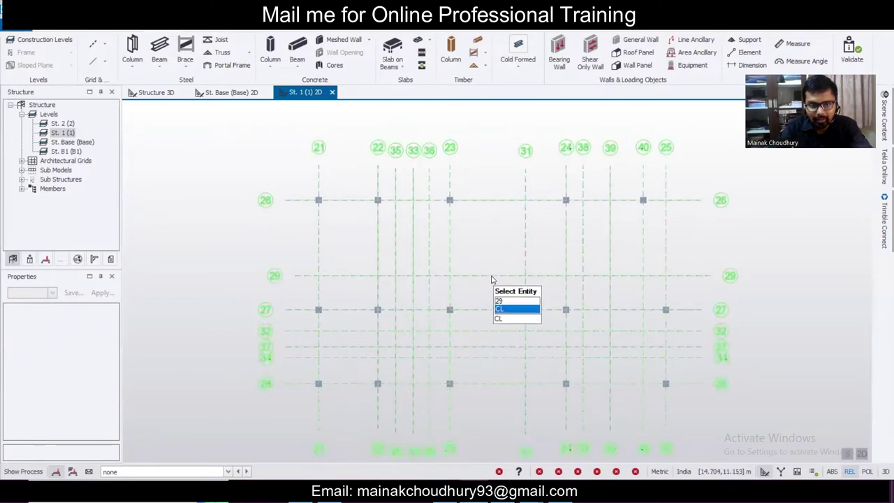
- Create a quick parallel copy of grid line 26 at 3.04 m, towards grid line 29
{"action": "scroll", "coordinate": [514, 251], "scroll_direction": "up", "scroll_amount": 1}
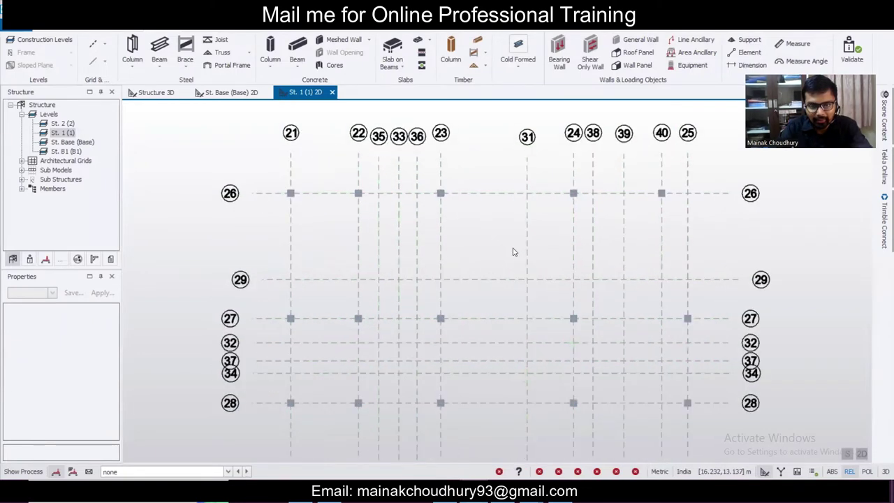
{"action": "left_click", "coordinate": [104, 43]}
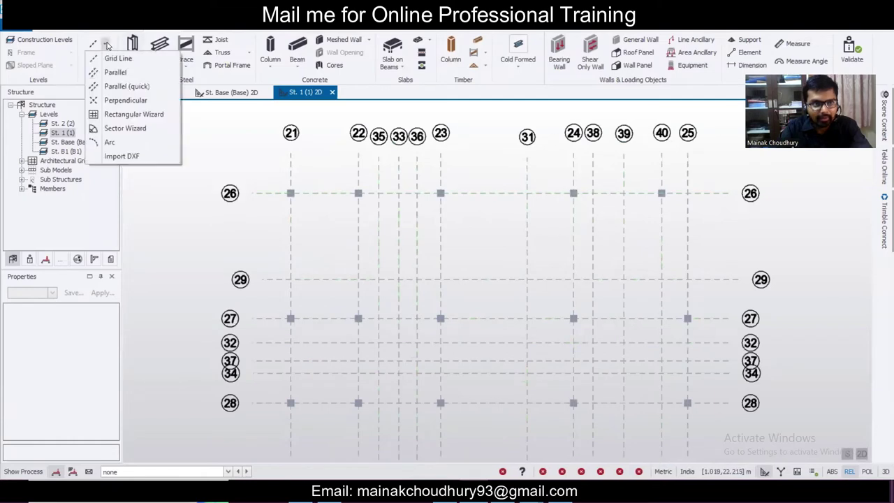
{"action": "left_click", "coordinate": [116, 85]}
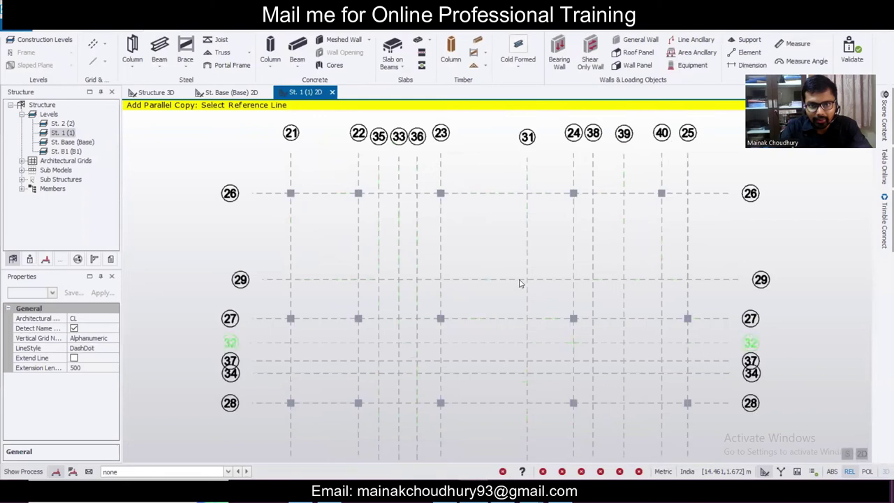
{"action": "left_click", "coordinate": [507, 194]}
{"action": "left_click", "coordinate": [513, 218]}
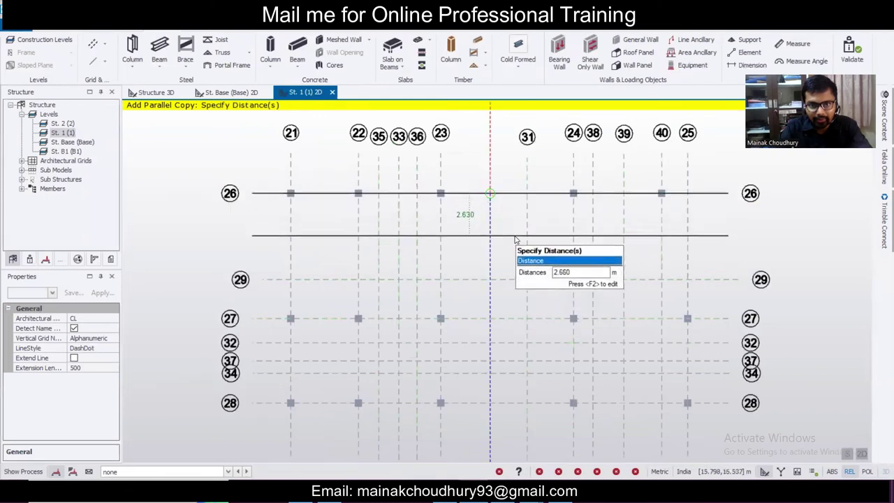
{"action": "key", "text": "XF86AudioRaiseVolume"}
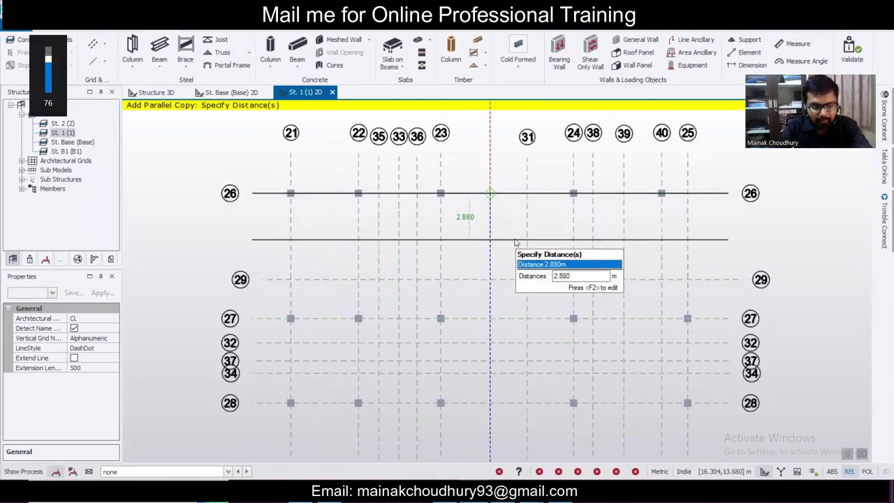
{"action": "key", "text": "F2"}
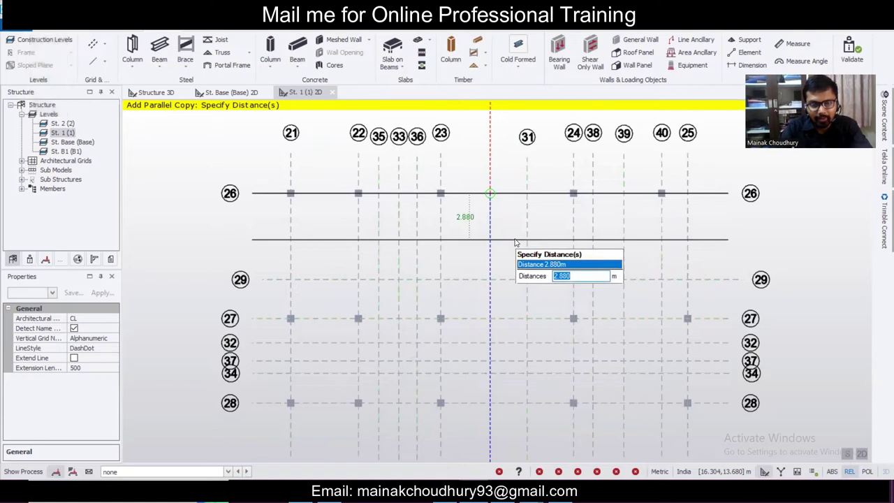
{"action": "type", "text": "3.04"}
{"action": "key", "text": "Return"}
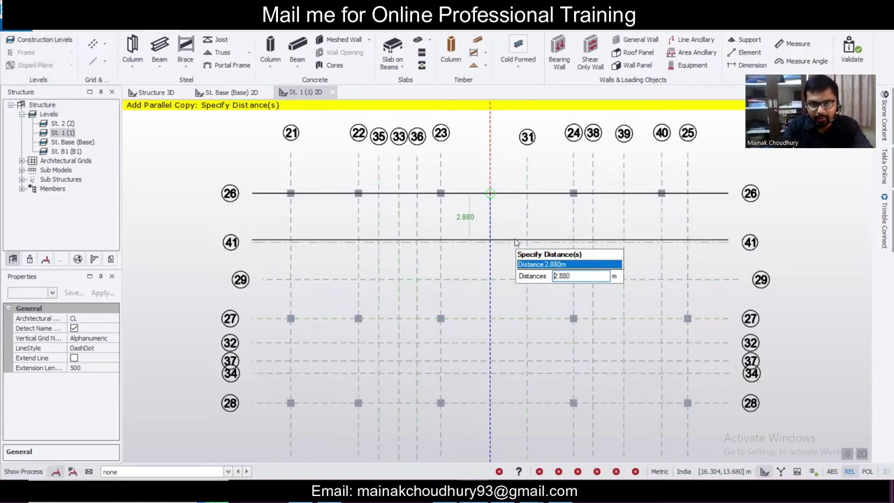
{"action": "key", "text": "Escape"}
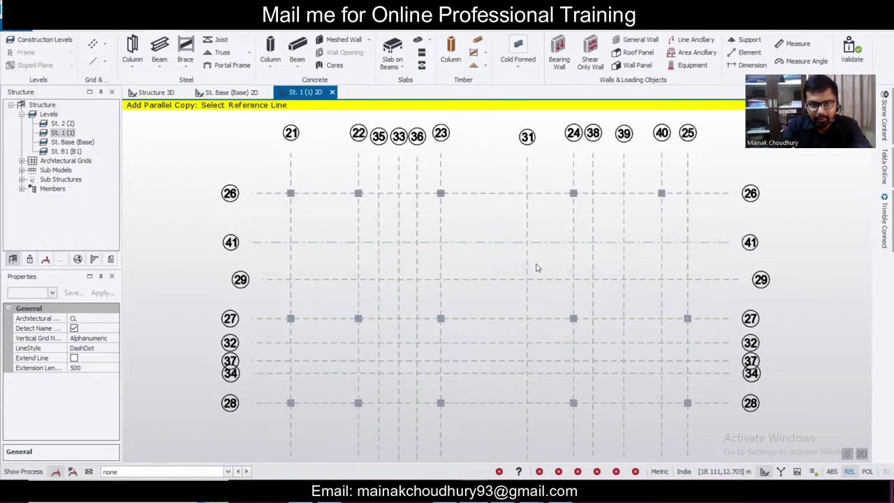
- Switch to AutoCAD and examine the FF2 centre lines around the upper rooms and balconies
{"action": "key", "text": "alt+Tab"}
{"action": "key", "text": "alt+Tab"}
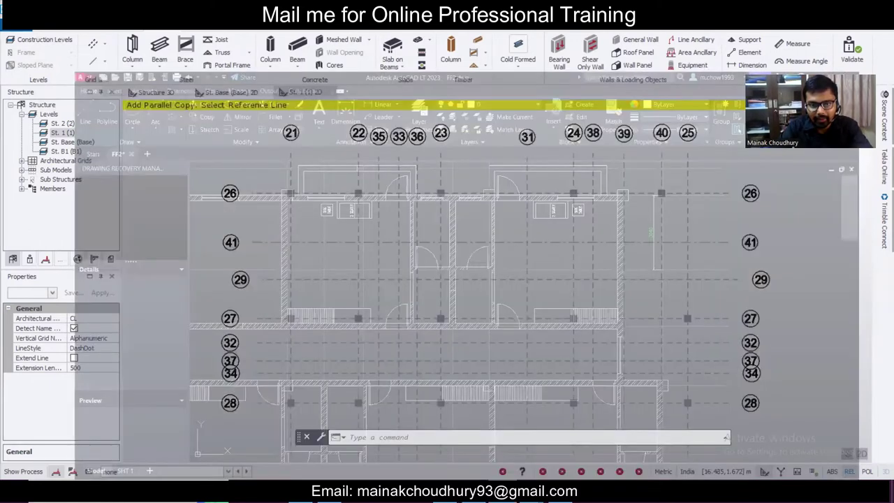
{"action": "key", "text": "alt+Tab"}
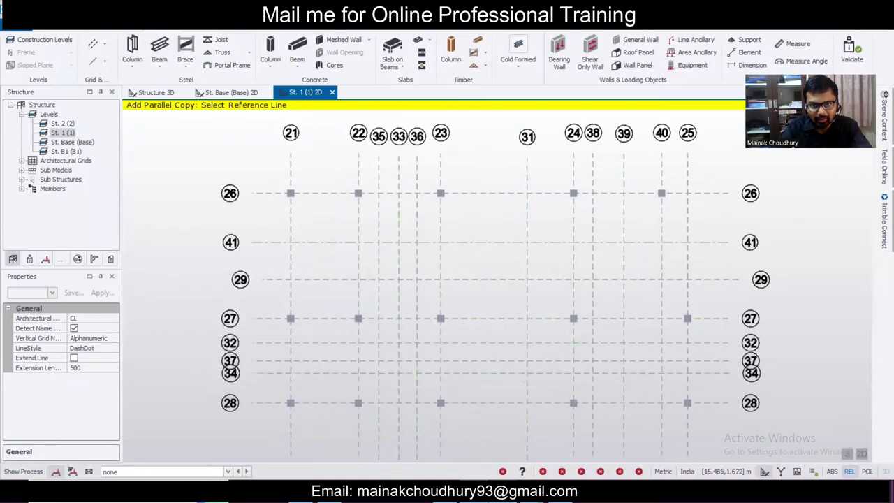
{"action": "key", "text": "alt+Tab"}
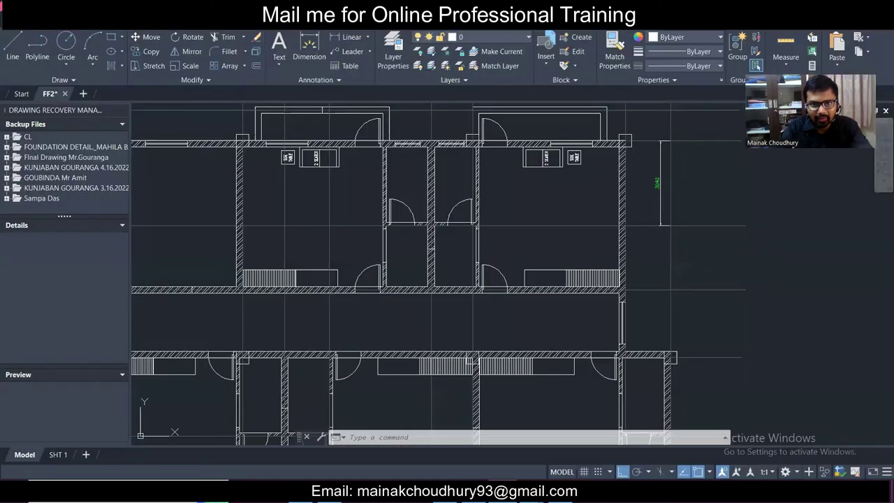
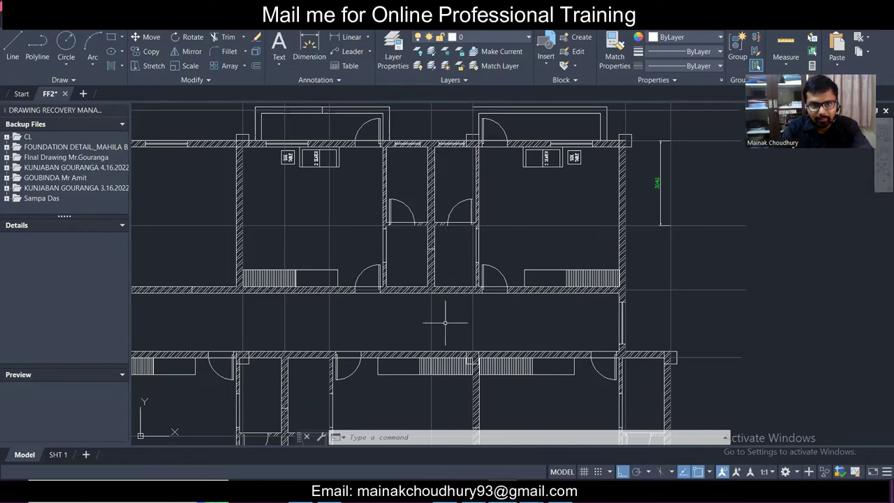
{"action": "scroll", "coordinate": [452, 306], "scroll_direction": "down", "scroll_amount": 2}
{"action": "scroll", "coordinate": [426, 216], "scroll_direction": "up", "scroll_amount": 2}
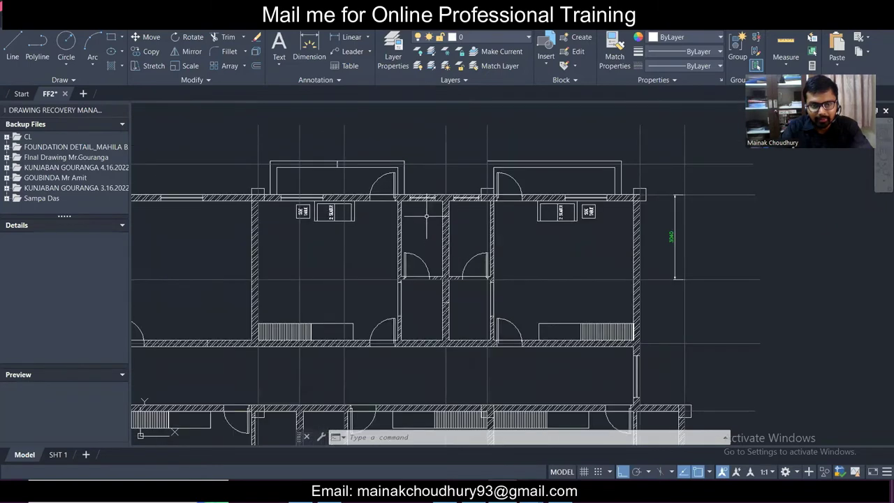
{"action": "middle_click_drag", "start_coordinate": [426, 216], "coordinate": [465, 242]}
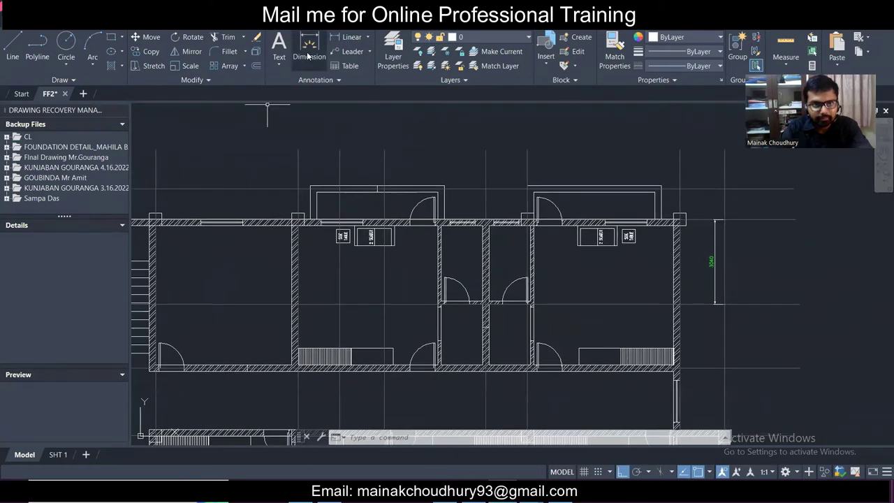
{"action": "left_click", "coordinate": [361, 38]}
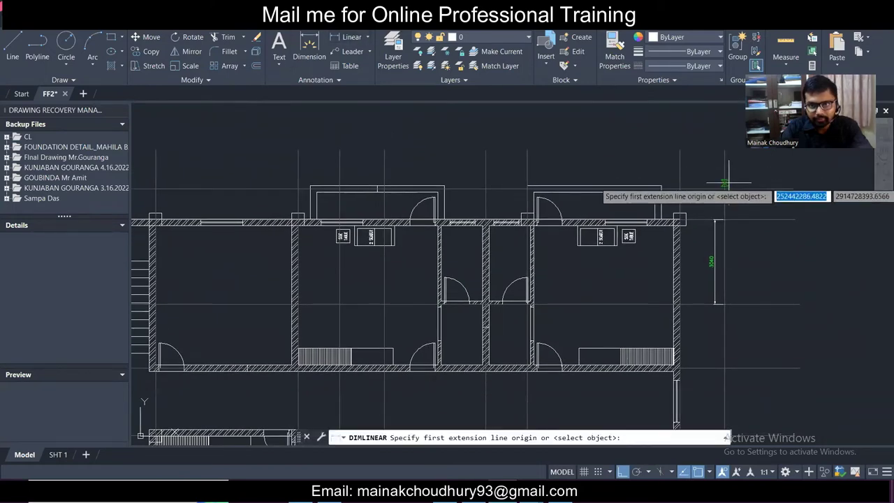
{"action": "left_click", "coordinate": [724, 188]}
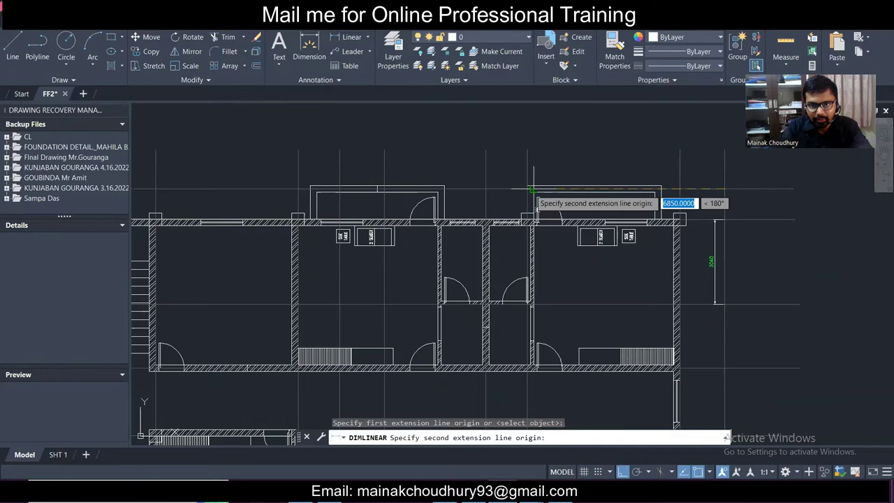
{"action": "key", "text": "Escape"}
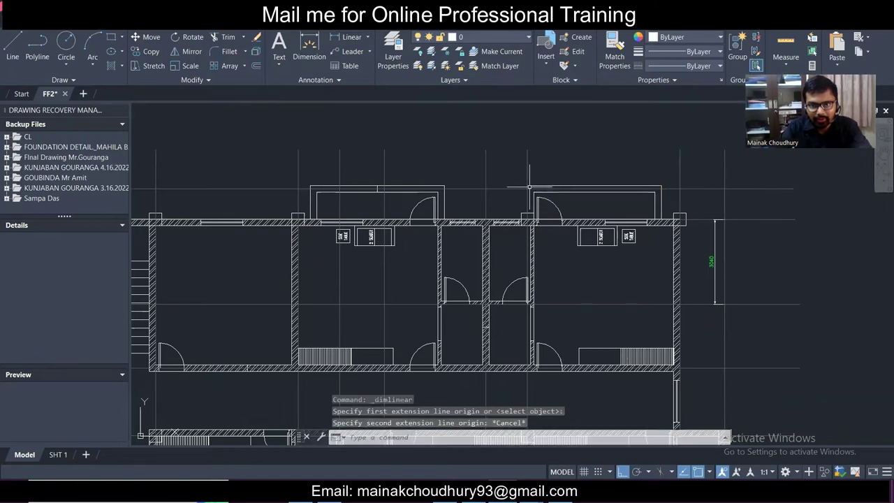
{"action": "left_click", "coordinate": [353, 37]}
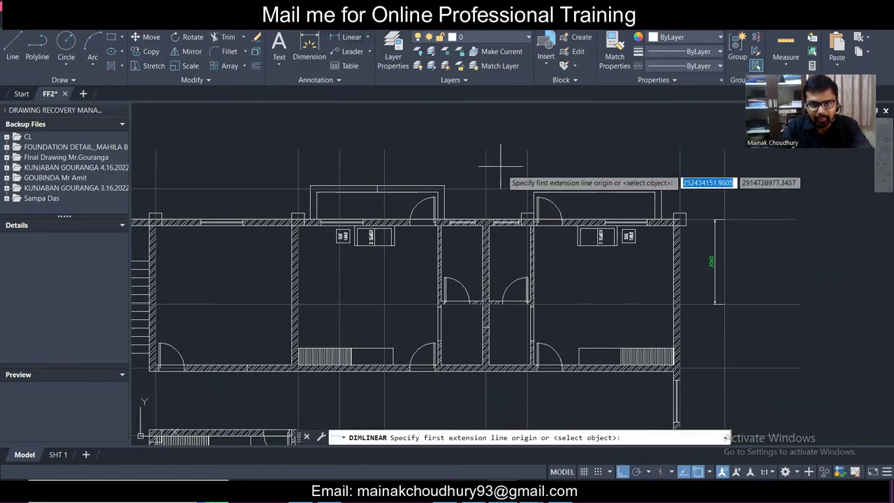
{"action": "scroll", "coordinate": [527, 210], "scroll_direction": "up", "scroll_amount": 2}
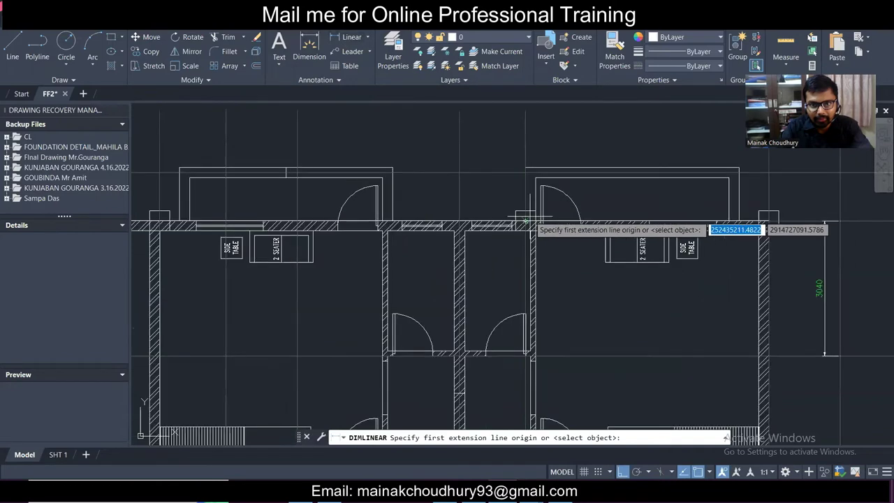
{"action": "left_click", "coordinate": [525, 171]}
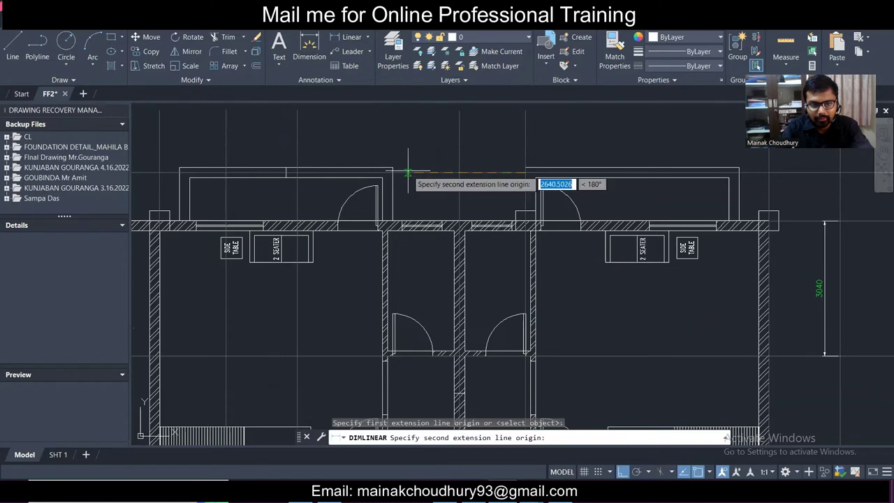
{"action": "scroll", "coordinate": [418, 169], "scroll_direction": "down", "scroll_amount": 2}
{"action": "key", "text": "Escape"}
- Copy the vertical centre line in the wall between the two toilets 1610 mm left, onto the left toilet's wall face
{"action": "scroll", "coordinate": [423, 167], "scroll_direction": "up", "scroll_amount": 2}
{"action": "left_click", "coordinate": [430, 158]}
{"action": "scroll", "coordinate": [430, 157], "scroll_direction": "down", "scroll_amount": 3}
{"action": "scroll", "coordinate": [422, 249], "scroll_direction": "up", "scroll_amount": 4}
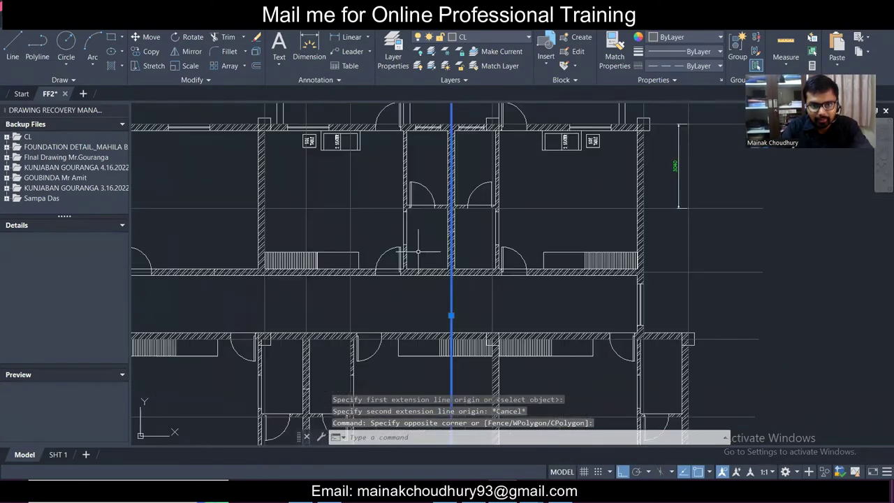
{"action": "left_click", "coordinate": [151, 52]}
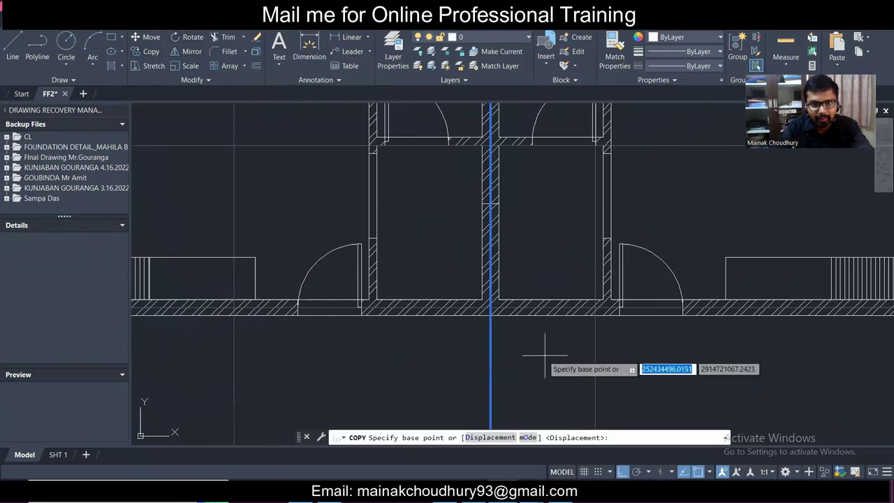
{"action": "left_click", "coordinate": [492, 303]}
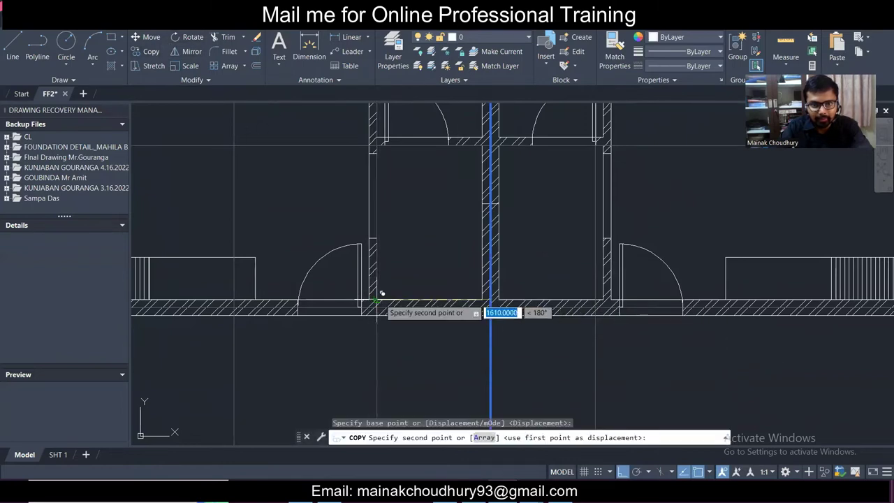
{"action": "left_click", "coordinate": [376, 300]}
{"action": "key", "text": "Escape"}
- Add a linear dimension above the balconies between the copied centre line and the centre line at the right balcony's edge
{"action": "scroll", "coordinate": [429, 282], "scroll_direction": "down", "scroll_amount": 3}
{"action": "scroll", "coordinate": [442, 187], "scroll_direction": "up", "scroll_amount": 2}
{"action": "middle_click_drag", "start_coordinate": [443, 177], "coordinate": [436, 253]}
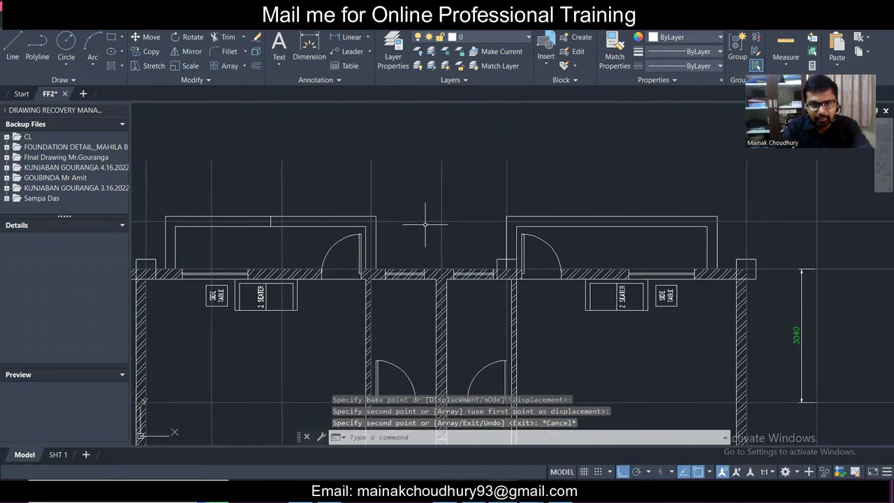
{"action": "left_click", "coordinate": [347, 37]}
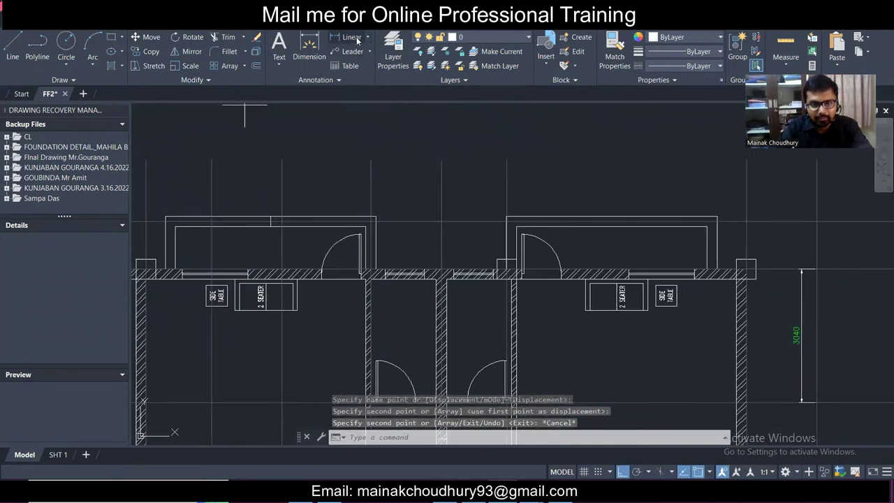
{"action": "left_click", "coordinate": [507, 175]}
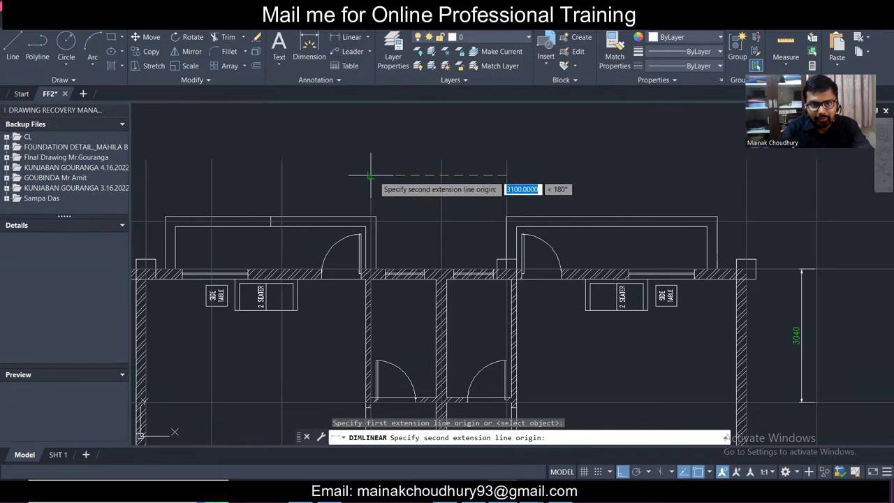
{"action": "left_click", "coordinate": [370, 174]}
{"action": "left_click", "coordinate": [423, 142]}
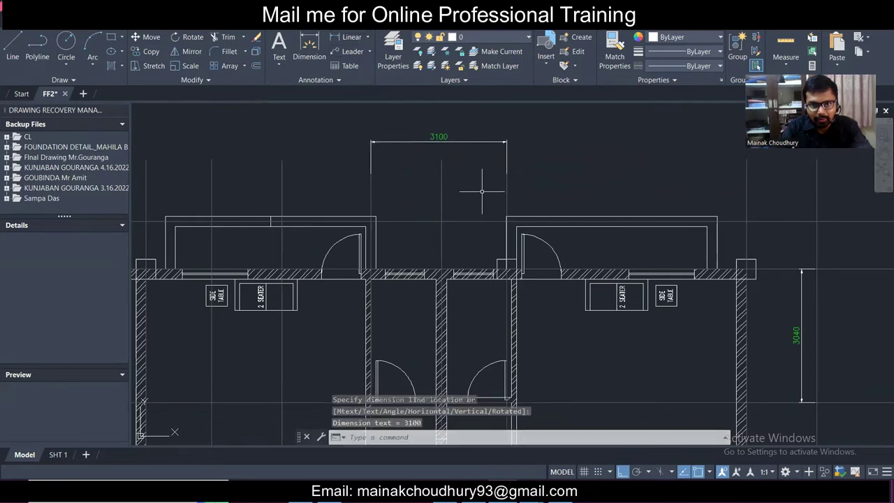
- Add a second linear dimension from the centre line between the toilets to the one at the right balcony's edge
{"action": "key", "text": "Return"}
{"action": "left_click", "coordinate": [440, 201]}
{"action": "left_click", "coordinate": [506, 202]}
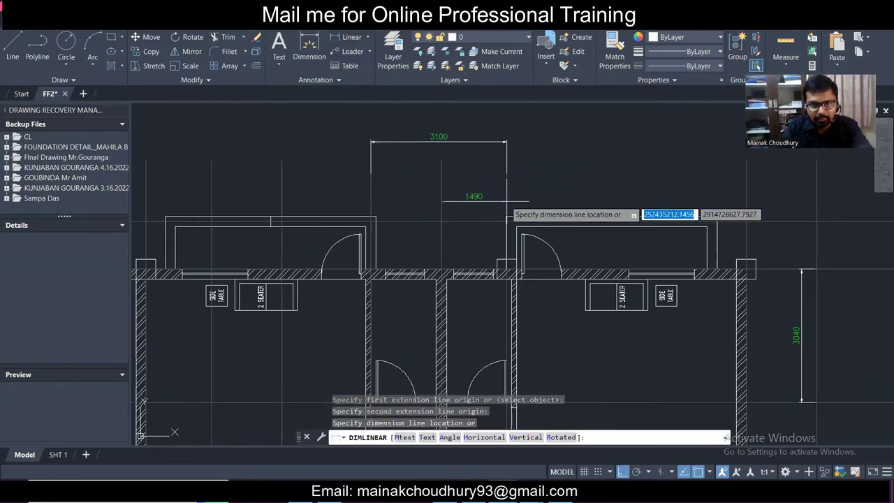
{"action": "left_click", "coordinate": [492, 194]}
{"action": "scroll", "coordinate": [456, 199], "scroll_direction": "down", "scroll_amount": 2}
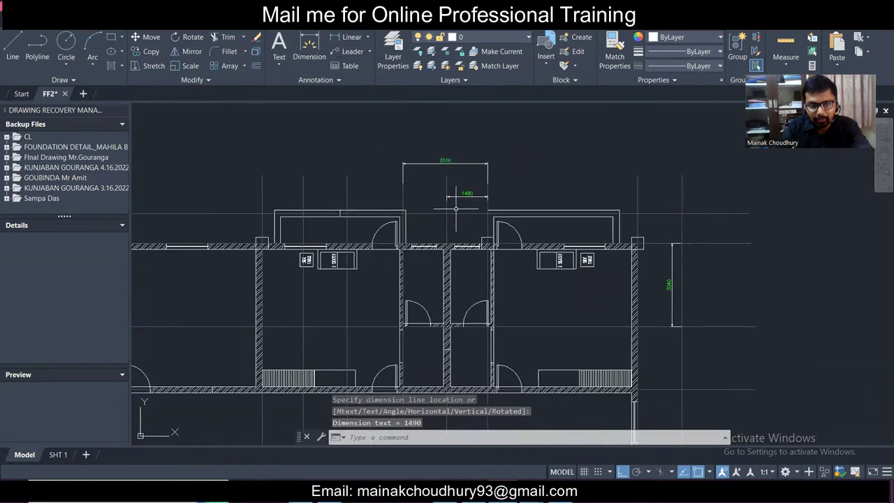
- Add a vertical linear dimension right of the plan between the top wall's centre line and the corridor's upper wall centre line
{"action": "scroll", "coordinate": [456, 208], "scroll_direction": "down", "scroll_amount": 3}
{"action": "scroll", "coordinate": [455, 211], "scroll_direction": "up", "scroll_amount": 2}
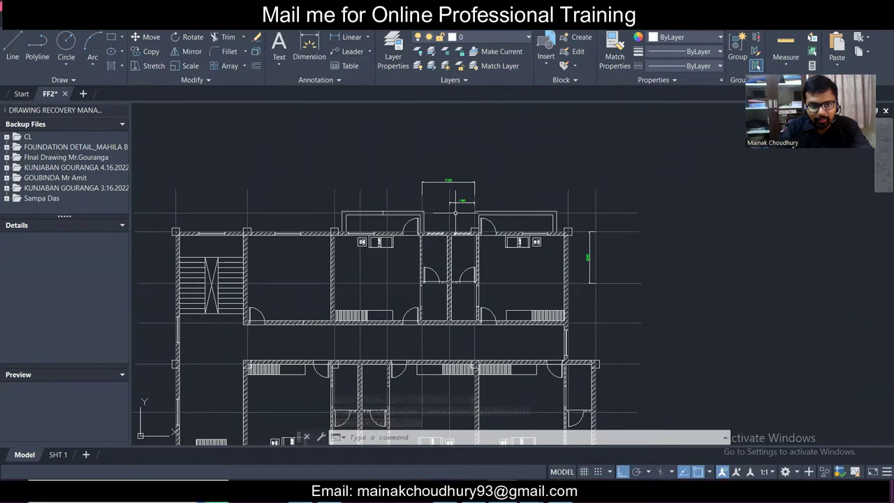
{"action": "scroll", "coordinate": [455, 213], "scroll_direction": "up", "scroll_amount": 2}
{"action": "scroll", "coordinate": [455, 212], "scroll_direction": "up", "scroll_amount": 2}
{"action": "scroll", "coordinate": [455, 212], "scroll_direction": "down", "scroll_amount": 2}
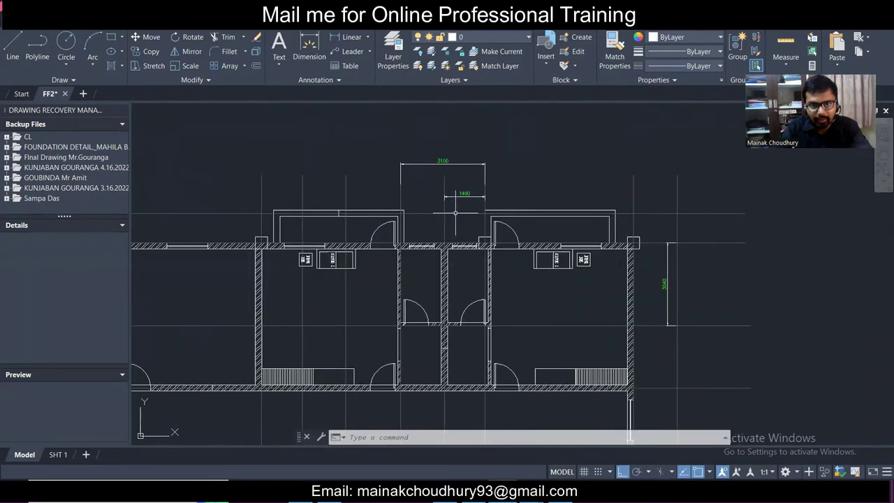
{"action": "left_click", "coordinate": [349, 43]}
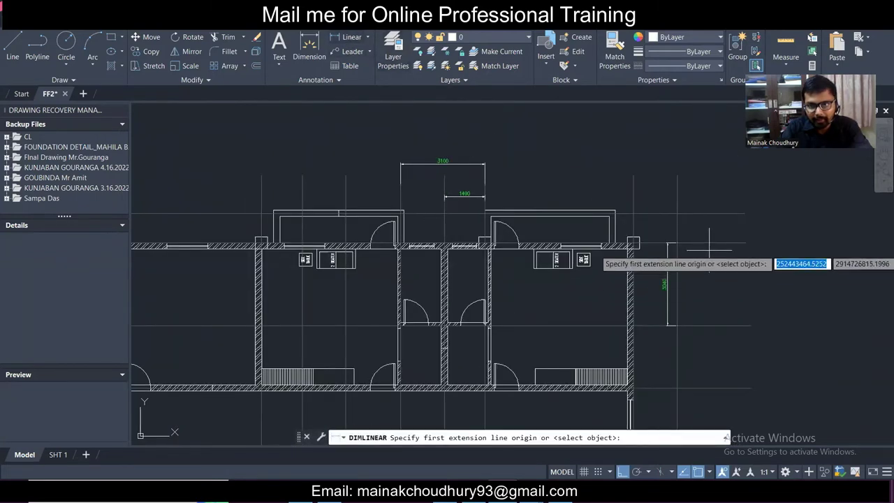
{"action": "left_click", "coordinate": [710, 245]}
{"action": "left_click", "coordinate": [705, 388]}
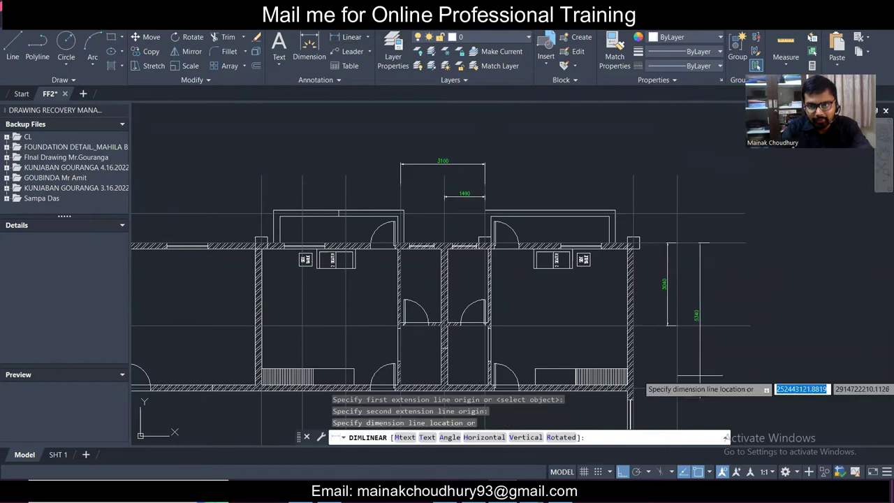
{"action": "left_click", "coordinate": [694, 314]}
{"action": "scroll", "coordinate": [695, 315], "scroll_direction": "up", "scroll_amount": 4}
{"action": "scroll", "coordinate": [681, 362], "scroll_direction": "down", "scroll_amount": 6}
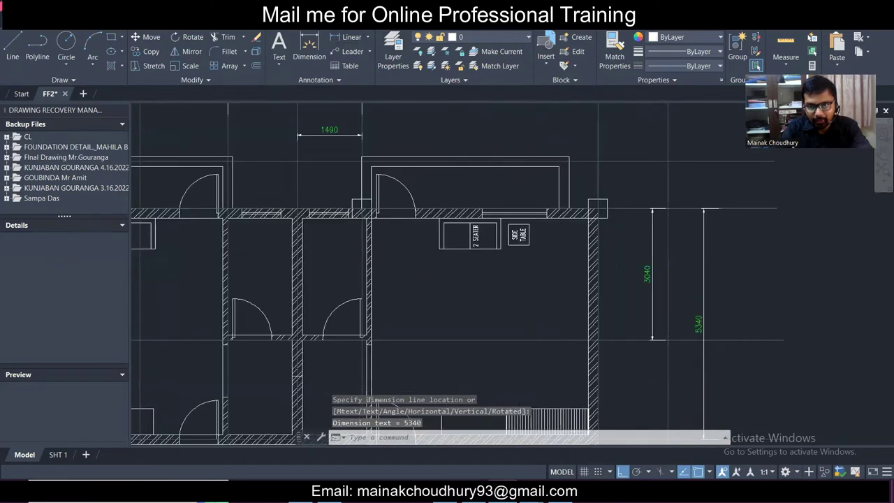
{"action": "middle_click_drag", "start_coordinate": [407, 381], "coordinate": [414, 346]}
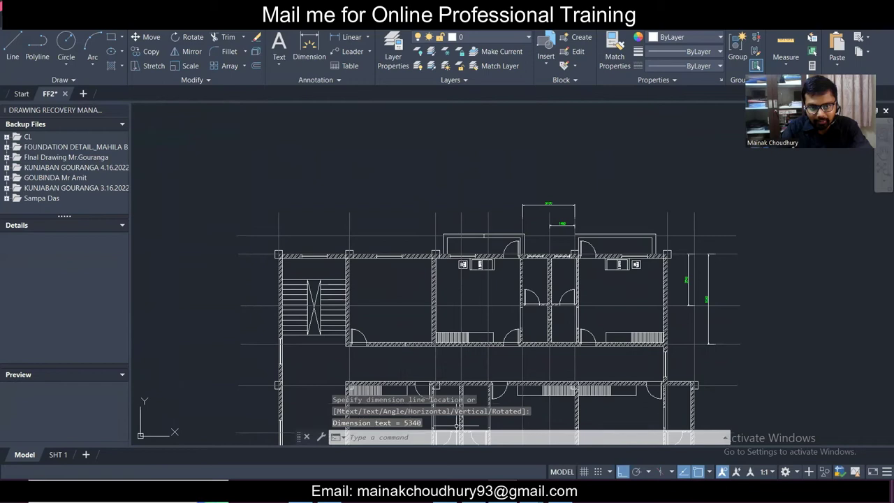
- Switch to Tekla Structural Designer and measure the distance between grid lines 26 and 29 along grid line 31
{"action": "left_click", "coordinate": [502, 489]}
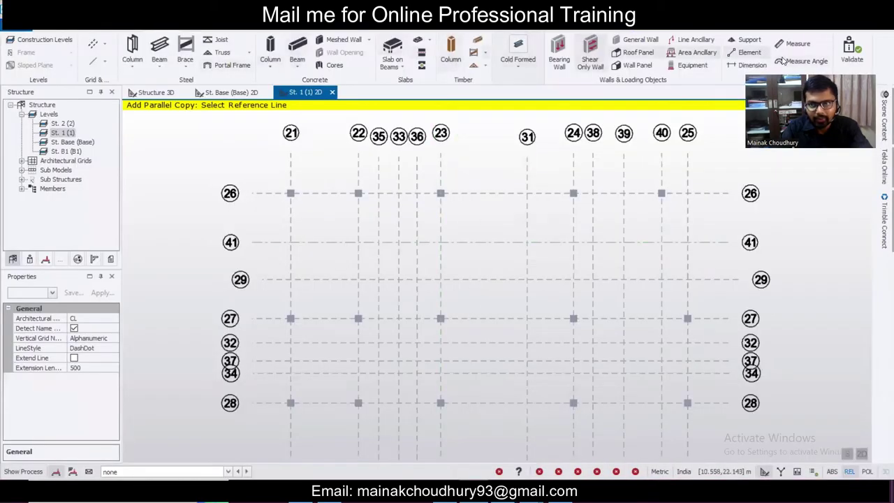
{"action": "left_click", "coordinate": [797, 43]}
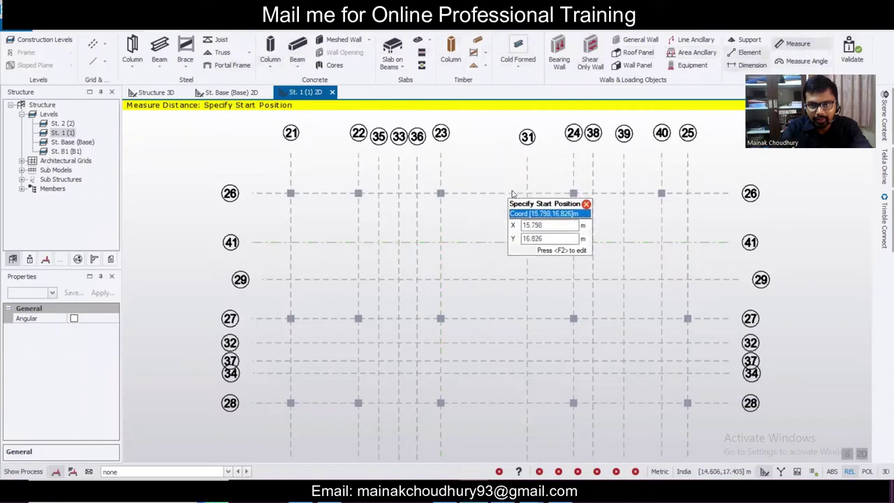
{"action": "left_click", "coordinate": [527, 201]}
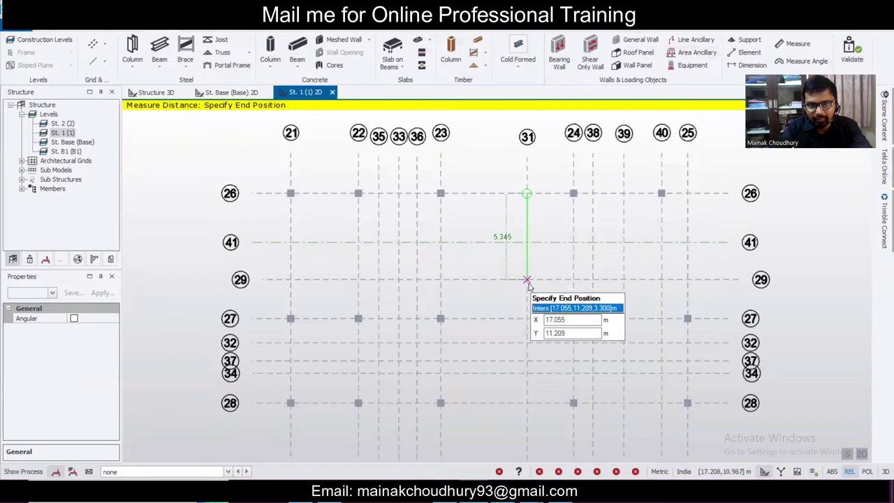
{"action": "left_click", "coordinate": [528, 283]}
- Switch to AutoCAD and examine the dimensioned centre lines around the upper rooms and the corridor
{"action": "key", "text": "alt+Tab"}
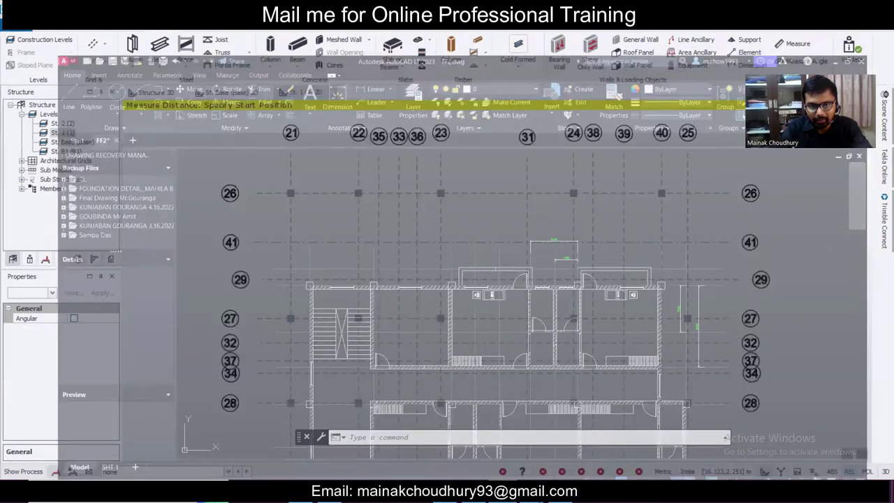
{"action": "scroll", "coordinate": [708, 301], "scroll_direction": "up", "scroll_amount": 3}
{"action": "scroll", "coordinate": [708, 314], "scroll_direction": "down", "scroll_amount": 4}
{"action": "scroll", "coordinate": [706, 335], "scroll_direction": "up", "scroll_amount": 3}
{"action": "scroll", "coordinate": [695, 372], "scroll_direction": "down", "scroll_amount": 2}
{"action": "scroll", "coordinate": [607, 397], "scroll_direction": "up", "scroll_amount": 4}
{"action": "scroll", "coordinate": [599, 399], "scroll_direction": "down", "scroll_amount": 2}
{"action": "scroll", "coordinate": [776, 216], "scroll_direction": "up", "scroll_amount": 2}
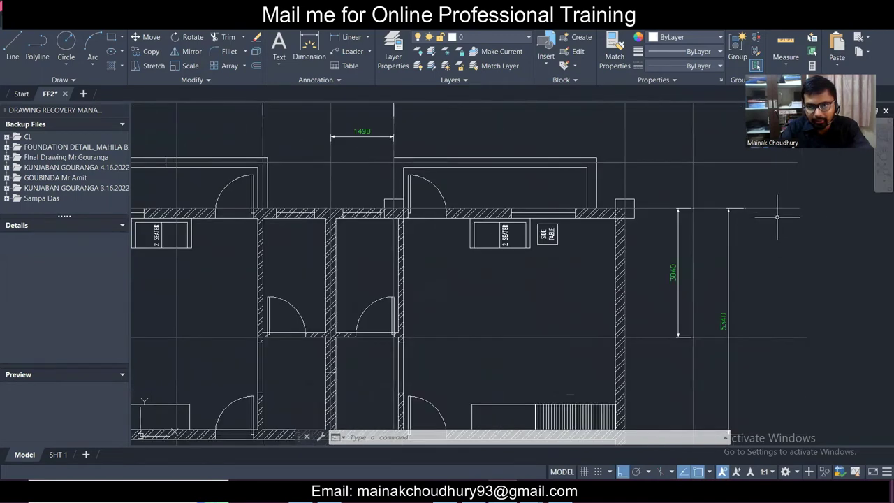
{"action": "scroll", "coordinate": [772, 230], "scroll_direction": "up", "scroll_amount": 2}
{"action": "scroll", "coordinate": [768, 328], "scroll_direction": "down", "scroll_amount": 5}
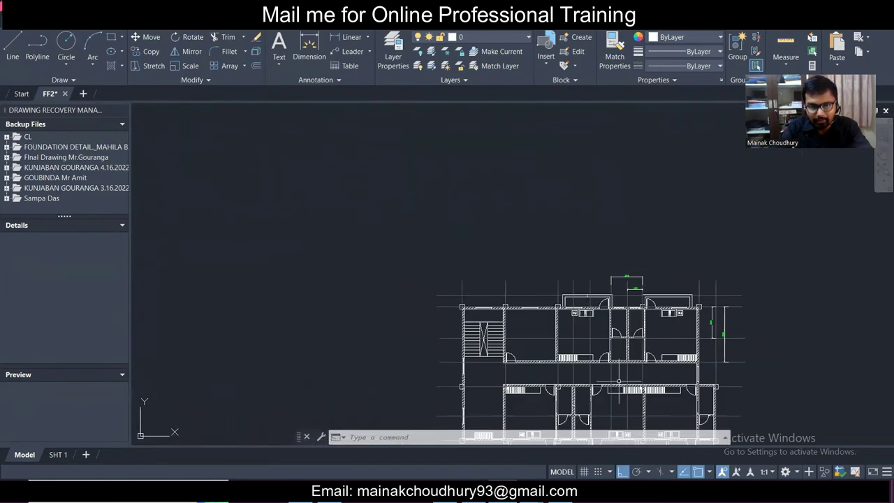
{"action": "scroll", "coordinate": [519, 362], "scroll_direction": "up", "scroll_amount": 3}
{"action": "middle_click_drag", "start_coordinate": [519, 362], "coordinate": [518, 322]}
{"action": "scroll", "coordinate": [479, 312], "scroll_direction": "down", "scroll_amount": 4}
{"action": "scroll", "coordinate": [491, 310], "scroll_direction": "up", "scroll_amount": 4}
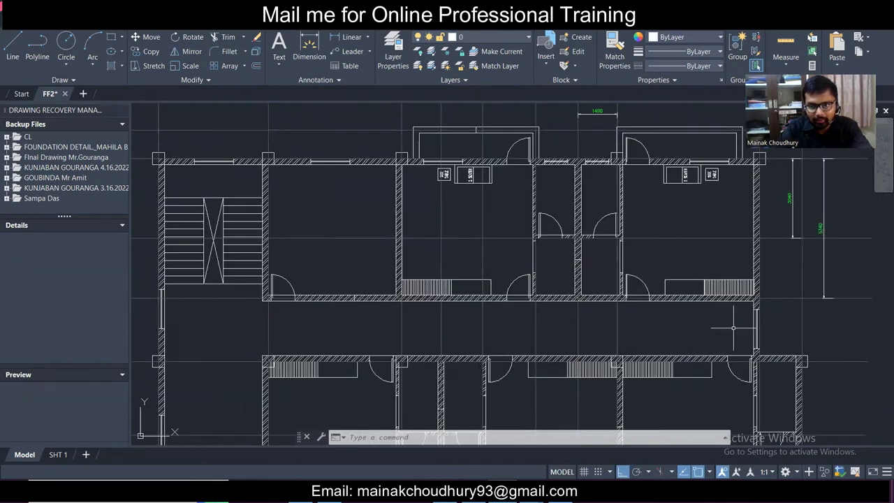
- Select the horizontal centre line in the corridor's upper wall and examine its position within the wall thickness
{"action": "scroll", "coordinate": [782, 311], "scroll_direction": "up", "scroll_amount": 4}
{"action": "scroll", "coordinate": [736, 313], "scroll_direction": "down", "scroll_amount": 2}
{"action": "scroll", "coordinate": [286, 290], "scroll_direction": "down", "scroll_amount": 5}
{"action": "scroll", "coordinate": [195, 302], "scroll_direction": "up", "scroll_amount": 5}
{"action": "scroll", "coordinate": [530, 292], "scroll_direction": "up", "scroll_amount": 6}
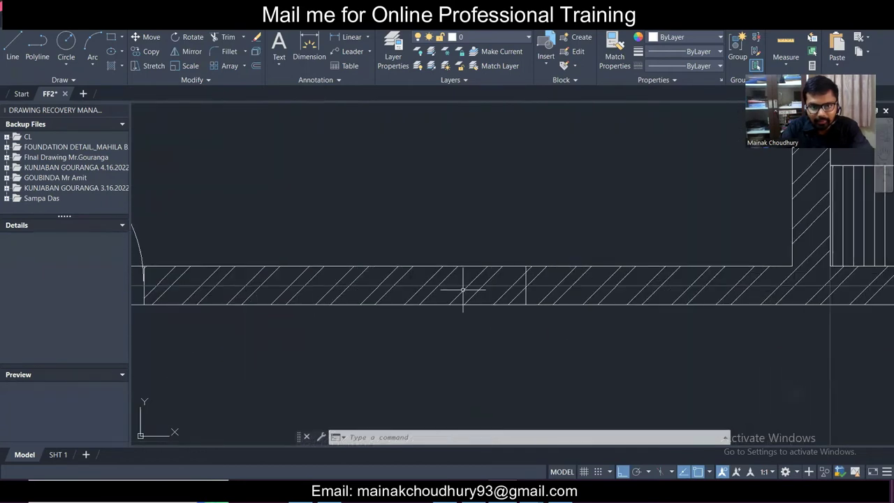
{"action": "left_click", "coordinate": [492, 287]}
{"action": "scroll", "coordinate": [533, 296], "scroll_direction": "up", "scroll_amount": 5}
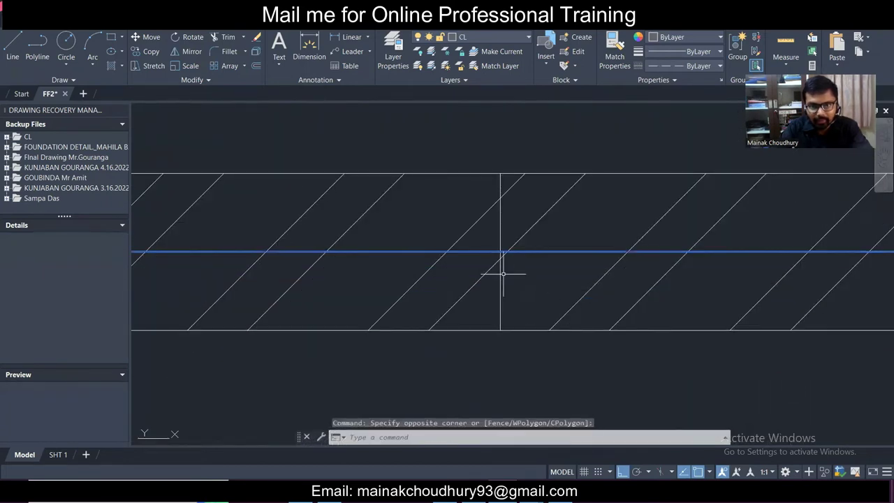
{"action": "left_click", "coordinate": [502, 211]}
{"action": "scroll", "coordinate": [510, 256], "scroll_direction": "up", "scroll_amount": 2}
{"action": "scroll", "coordinate": [488, 254], "scroll_direction": "down", "scroll_amount": 6}
{"action": "scroll", "coordinate": [488, 255], "scroll_direction": "down", "scroll_amount": 3}
{"action": "scroll", "coordinate": [738, 120], "scroll_direction": "up", "scroll_amount": 2}
- Switch to Tekla Structural Designer and delete grid line 29 from the CL architectural grid
{"action": "key", "text": "alt+Tab"}
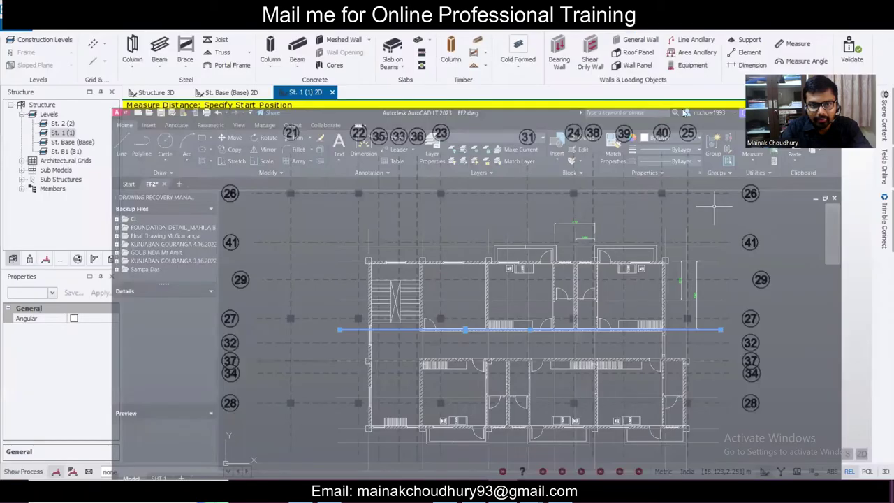
{"action": "key", "text": "Escape"}
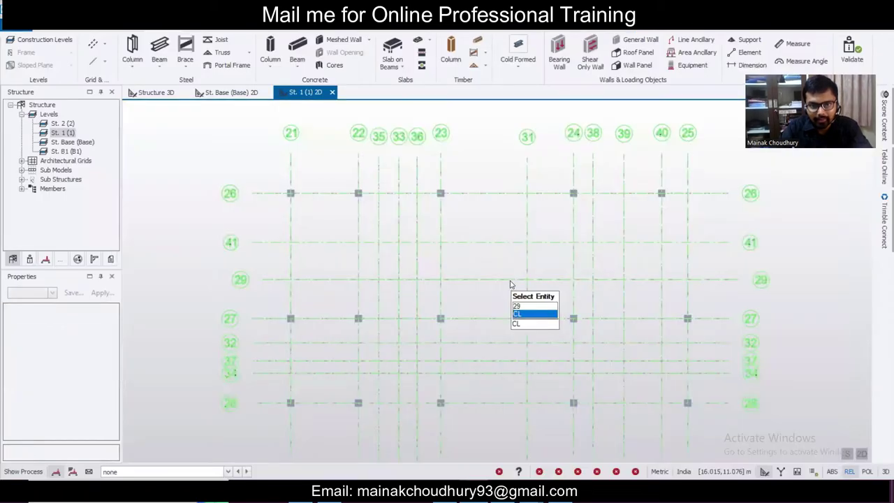
{"action": "left_click", "coordinate": [270, 318]}
{"action": "left_click", "coordinate": [53, 293]}
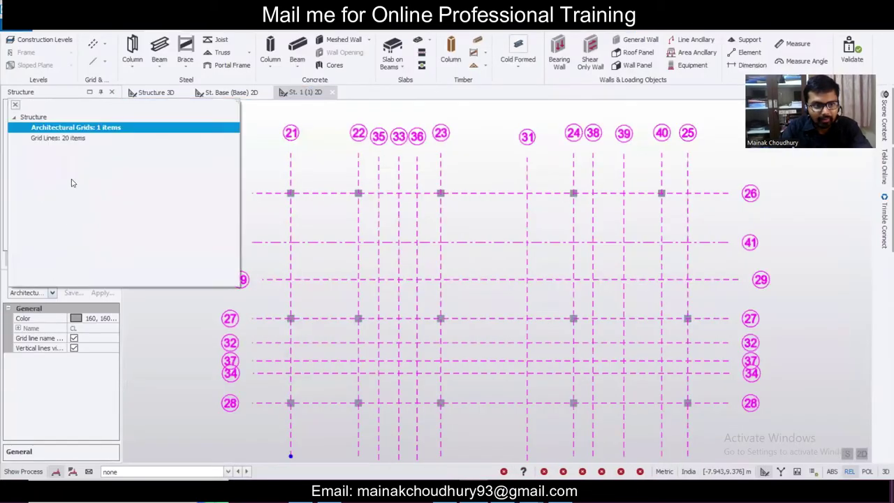
{"action": "left_click", "coordinate": [89, 139]}
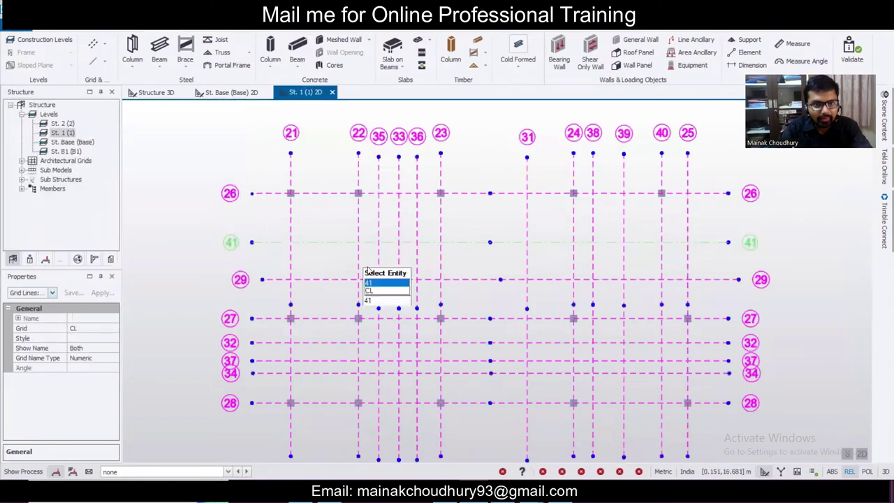
{"action": "left_click", "coordinate": [479, 281]}
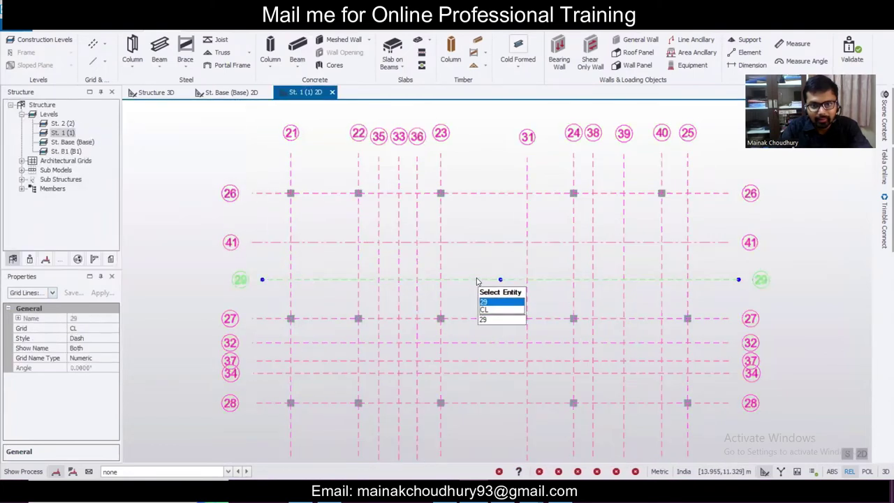
{"action": "left_click", "coordinate": [508, 304]}
{"action": "key", "text": "Delete"}
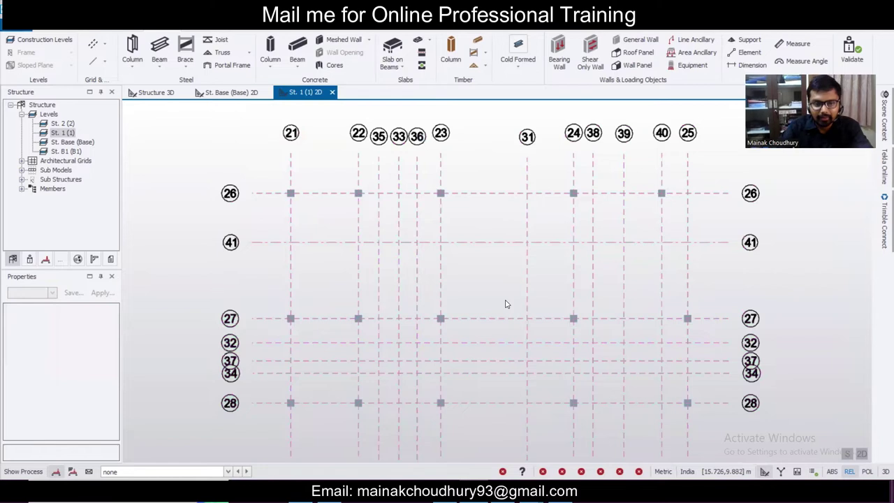
- Delete grid lines 32, 33, 34, 35, 36 and 37 from the CL architectural grid
{"action": "mouse_move", "coordinate": [508, 404]}
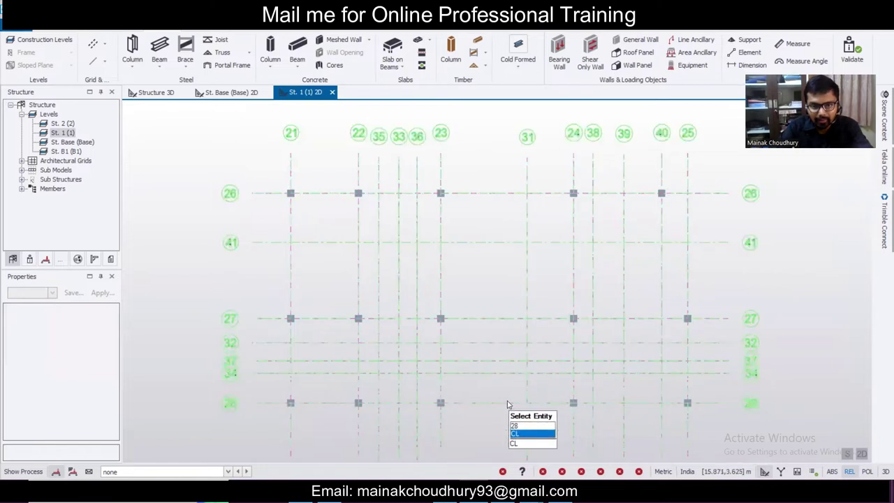
{"action": "left_click", "coordinate": [493, 361]}
{"action": "left_click", "coordinate": [52, 292]}
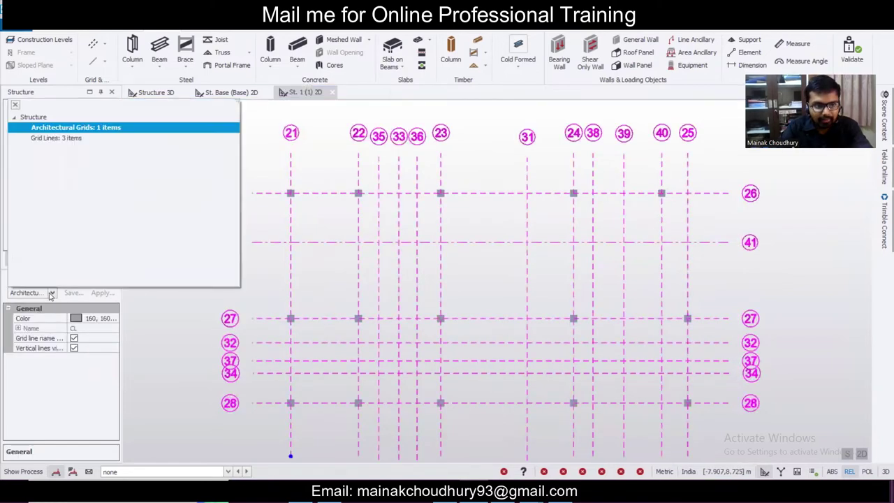
{"action": "left_click", "coordinate": [77, 139]}
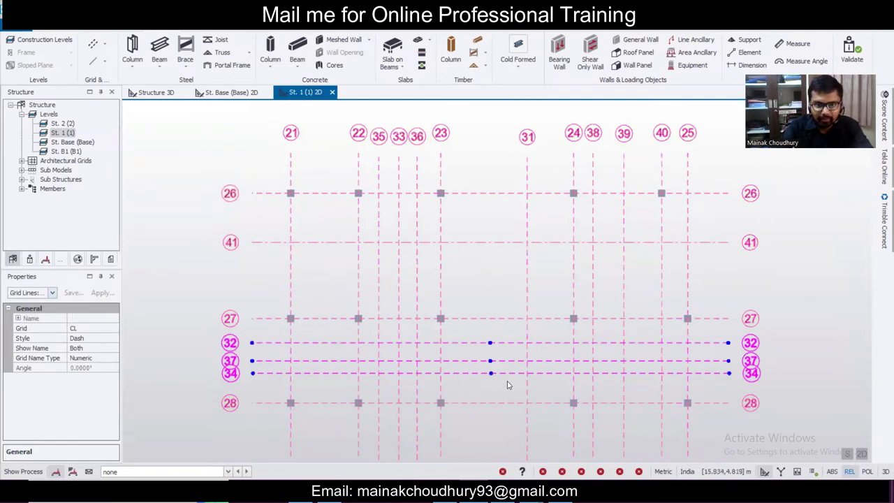
{"action": "left_click_drag", "start_coordinate": [424, 392], "coordinate": [375, 372]}
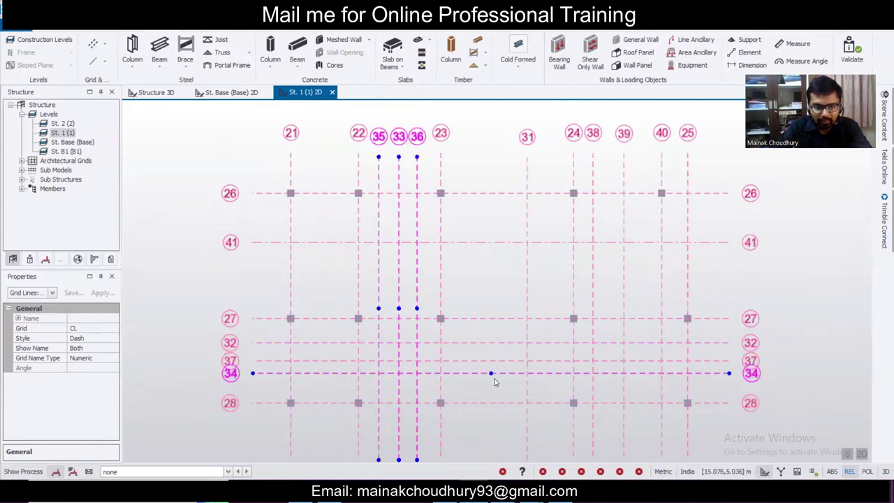
{"action": "left_click_drag", "start_coordinate": [493, 381], "coordinate": [475, 338]}
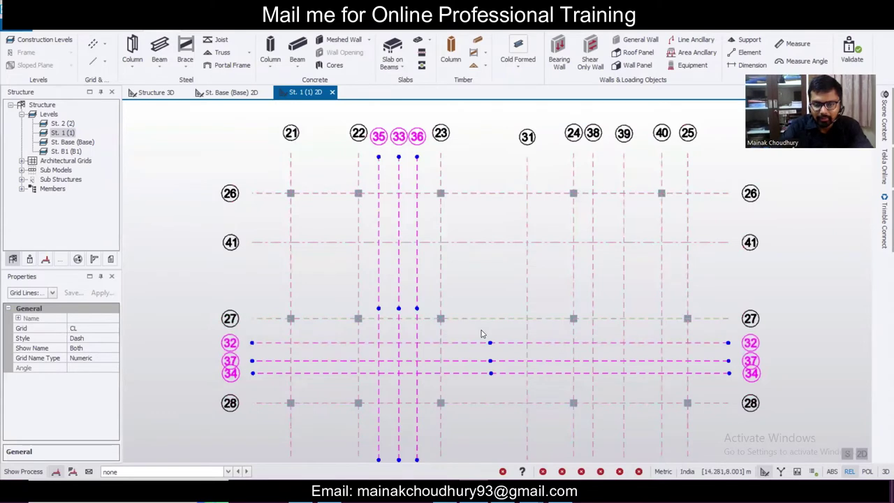
{"action": "key", "text": "Delete"}
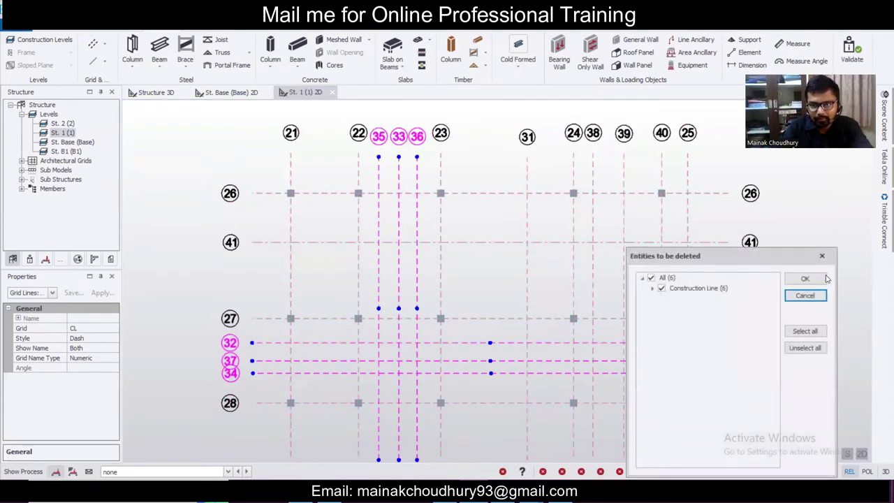
{"action": "left_click", "coordinate": [824, 279]}
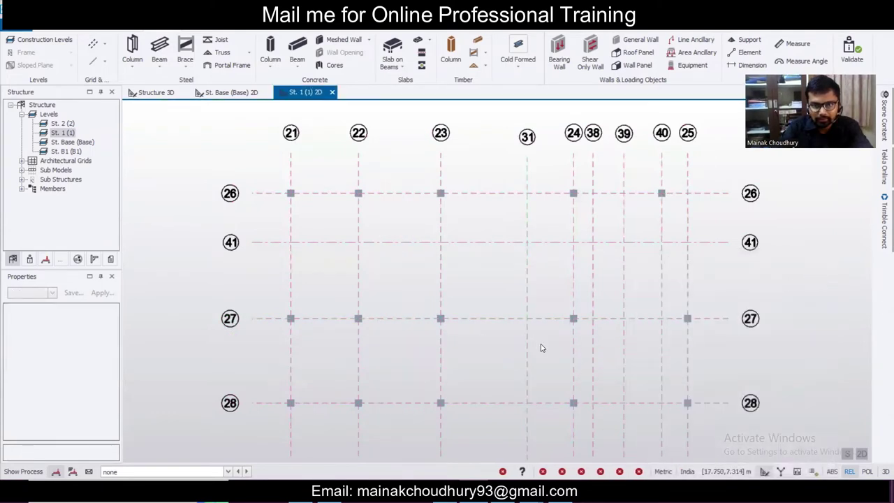
- Switch to AutoCAD and examine the dimensioned distance from the upper rooms' outer centre line to the corridor centre line
{"action": "scroll", "coordinate": [574, 301], "scroll_direction": "down", "scroll_amount": 2}
{"action": "scroll", "coordinate": [579, 296], "scroll_direction": "up", "scroll_amount": 3}
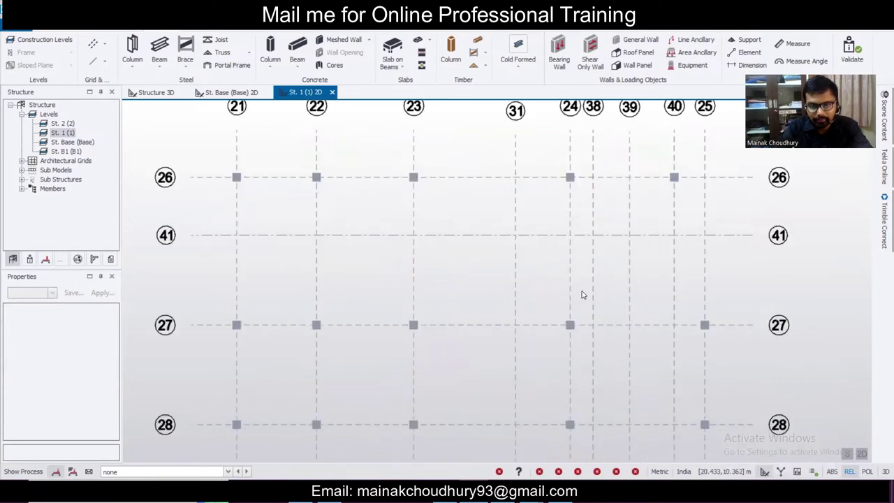
{"action": "scroll", "coordinate": [581, 294], "scroll_direction": "down", "scroll_amount": 2}
{"action": "mouse_move", "coordinate": [655, 243]}
{"action": "scroll", "coordinate": [650, 243], "scroll_direction": "up", "scroll_amount": 1}
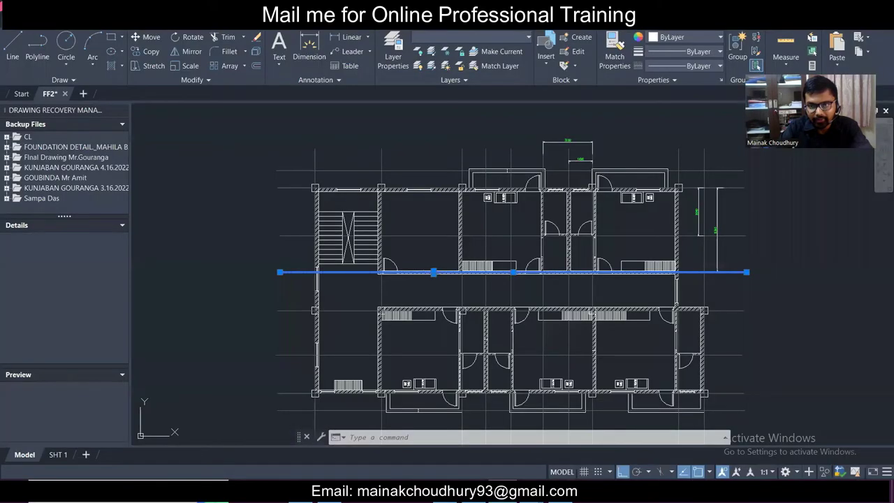
{"action": "scroll", "coordinate": [714, 228], "scroll_direction": "up", "scroll_amount": 4}
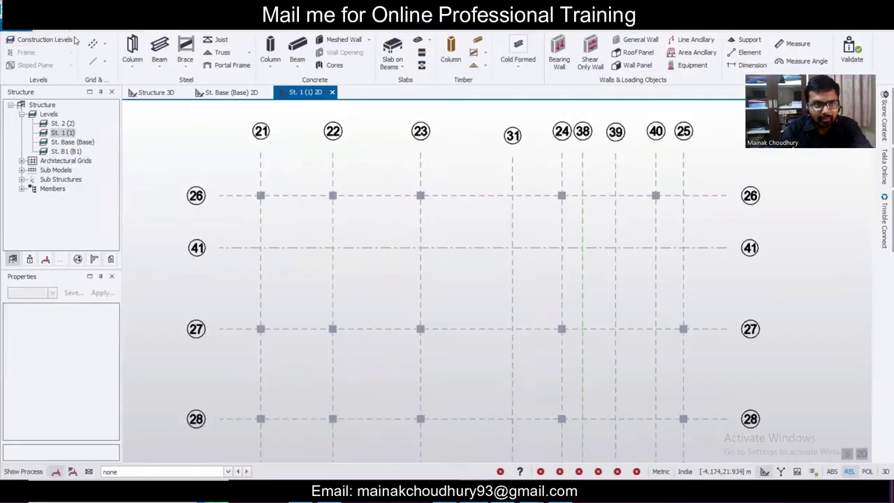
- Switch to Tekla Structural Designer and add a parallel copy of grid line 26 at 5.34 m, between grid lines 41 and 27
{"action": "left_click", "coordinate": [93, 44]}
{"action": "left_click", "coordinate": [694, 196]}
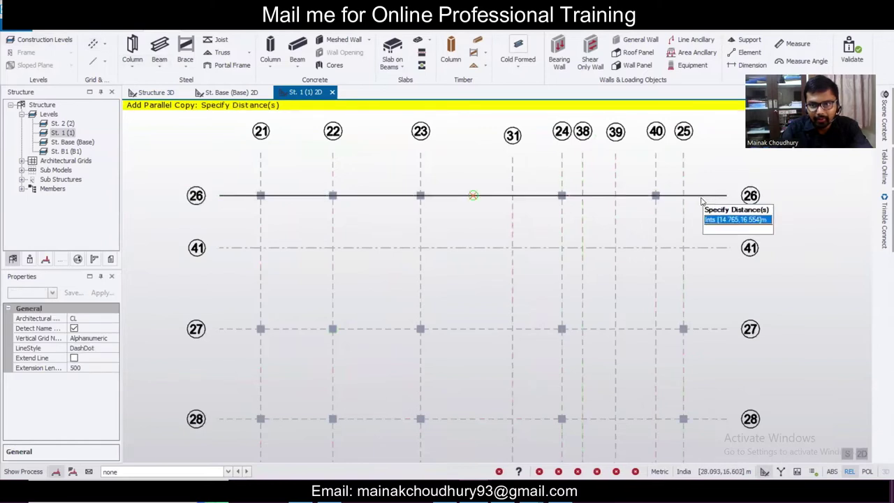
{"action": "key", "text": "XF86AudioLowerVolume"}
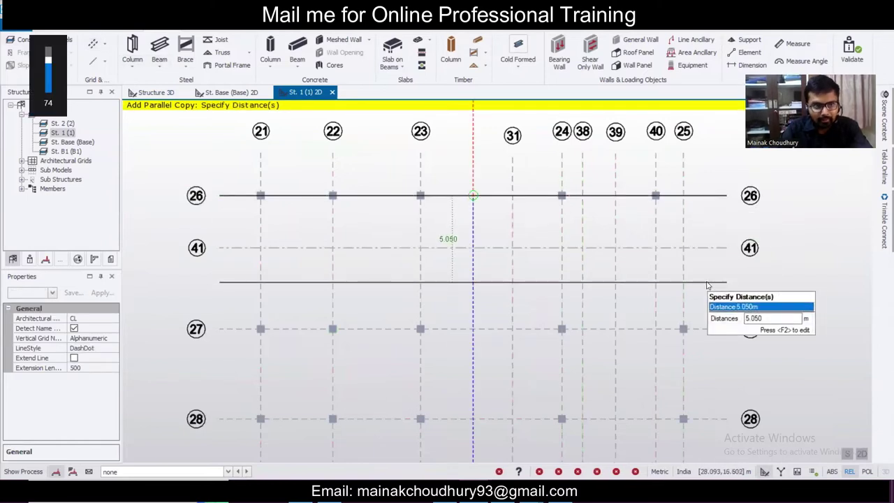
{"action": "key", "text": "F2"}
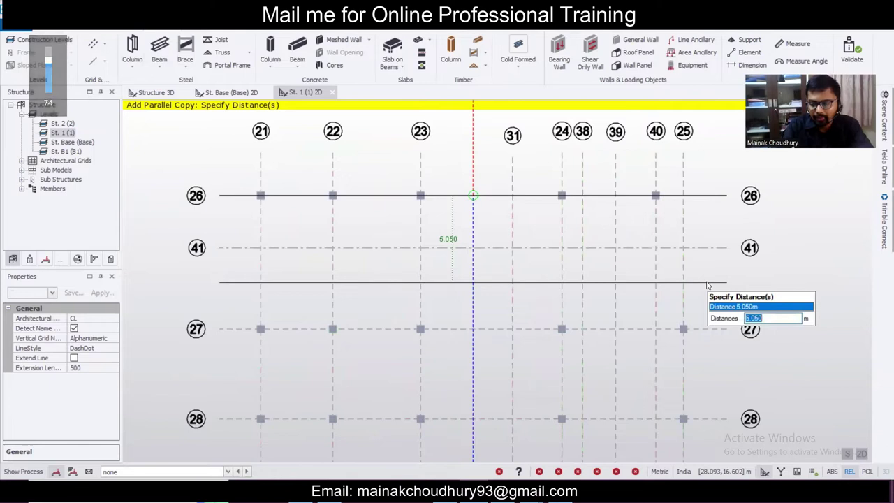
{"action": "key", "text": "Escape"}
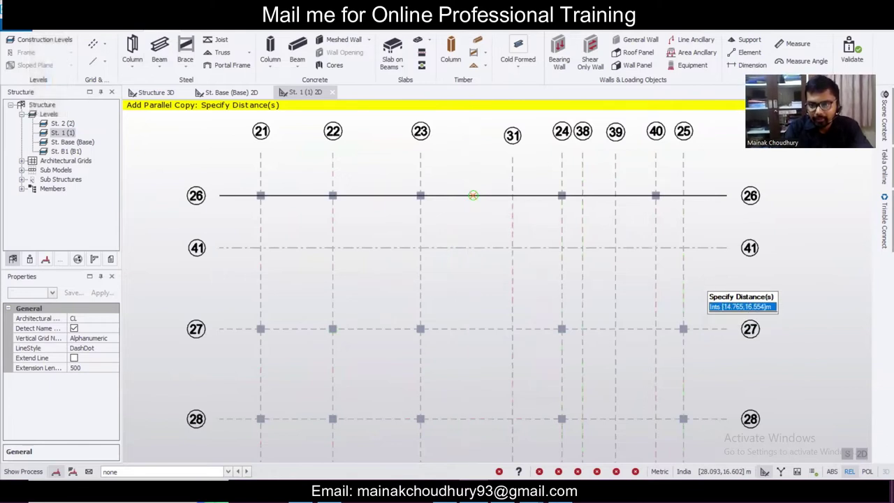
{"action": "key", "text": "Up"}
{"action": "type", "text": "5."}
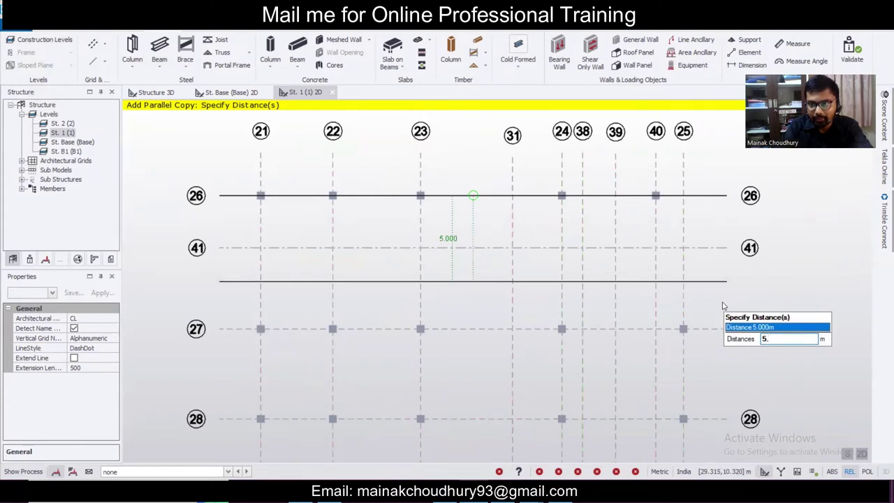
{"action": "type", "text": "34"}
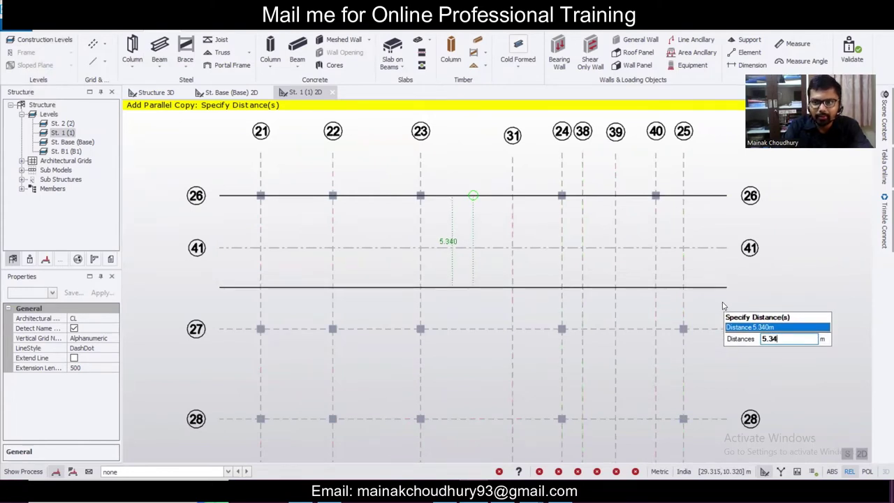
{"action": "key", "text": "Return"}
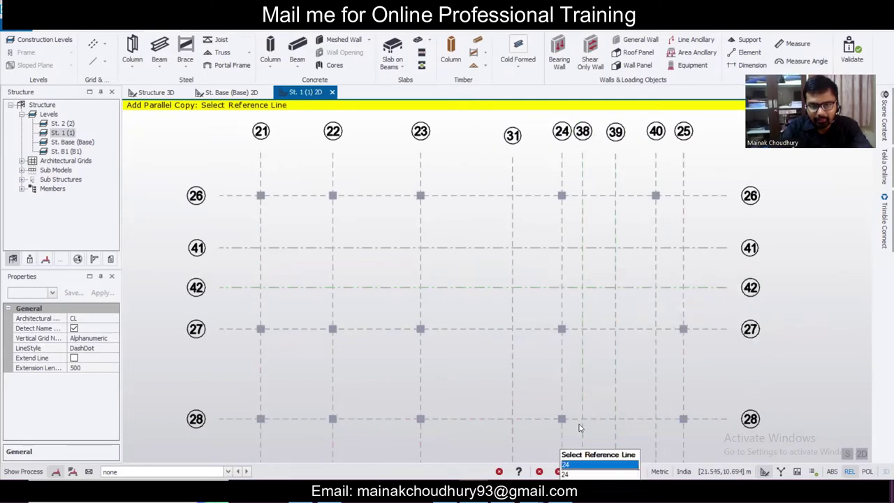
- Start a cast-in-place concrete beam and set its section to rectangular, 300 mm breadth and 750 mm depth
{"action": "left_click", "coordinate": [297, 48]}
{"action": "left_click", "coordinate": [52, 294]}
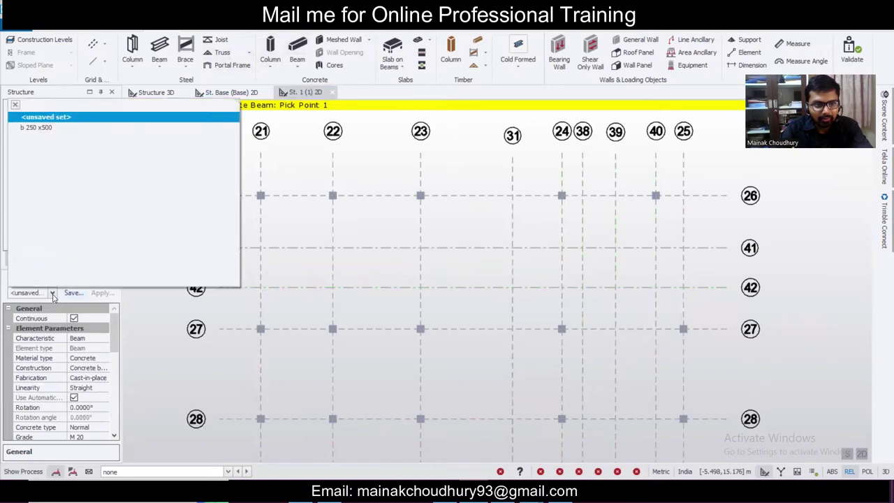
{"action": "left_click", "coordinate": [114, 319]}
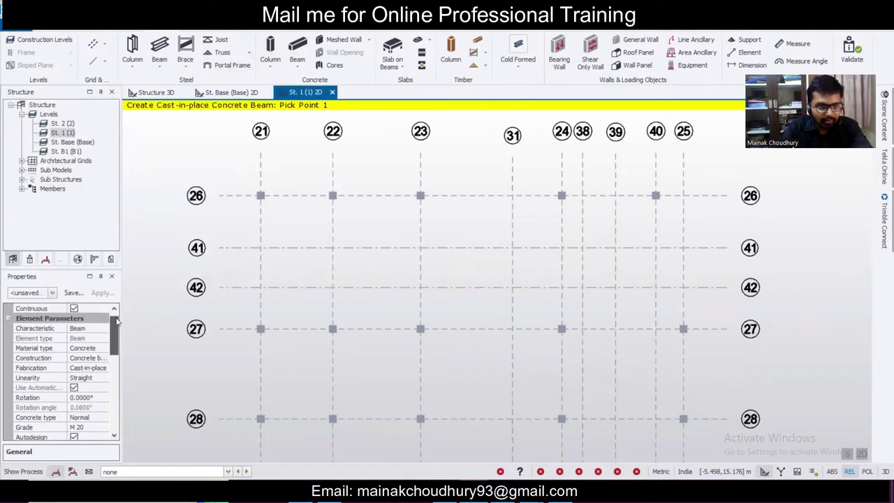
{"action": "scroll", "coordinate": [103, 338], "scroll_direction": "down", "scroll_amount": 3}
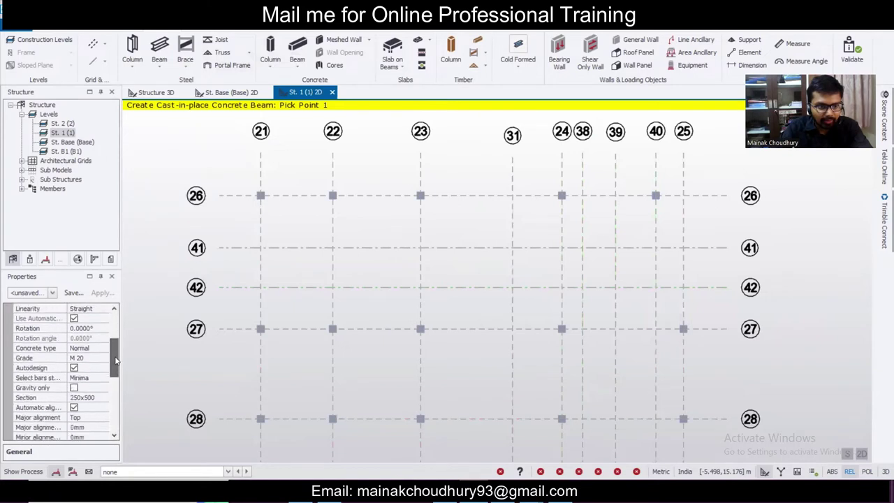
{"action": "left_click", "coordinate": [105, 401]}
{"action": "left_click", "coordinate": [105, 400]}
{"action": "left_click", "coordinate": [102, 418]}
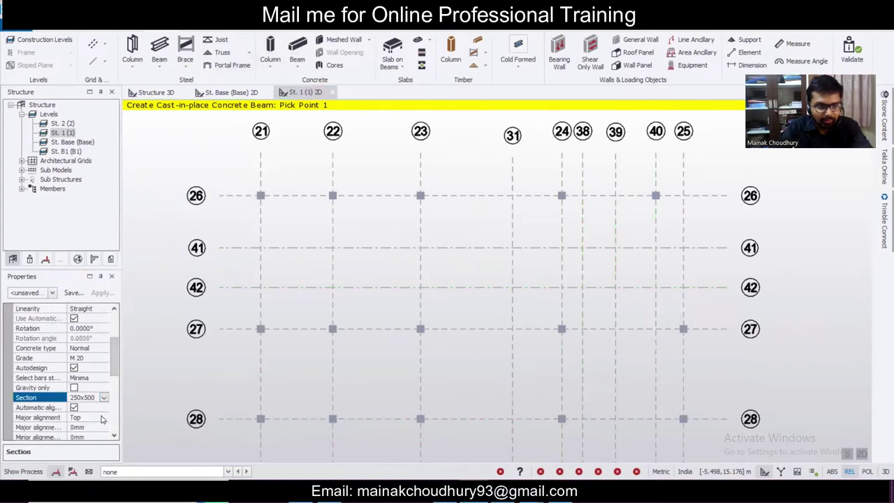
{"action": "type", "text": "300x"}
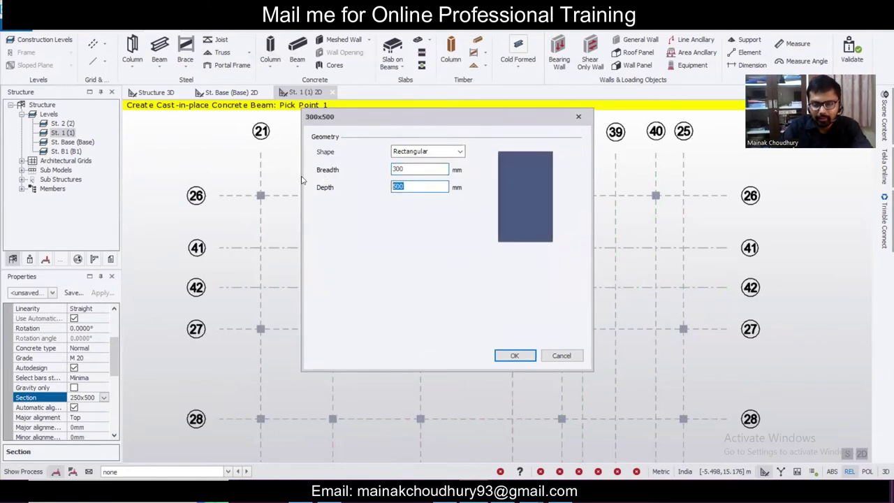
{"action": "type", "text": "750"}
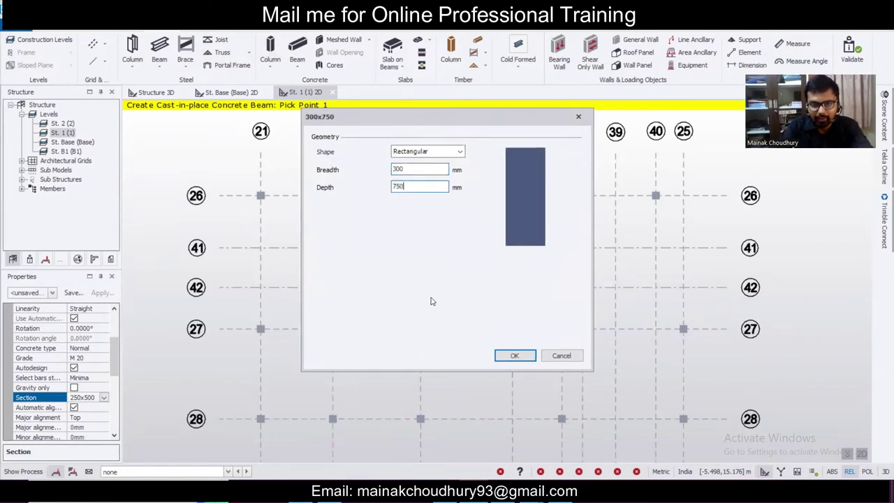
{"action": "left_click", "coordinate": [512, 356]}
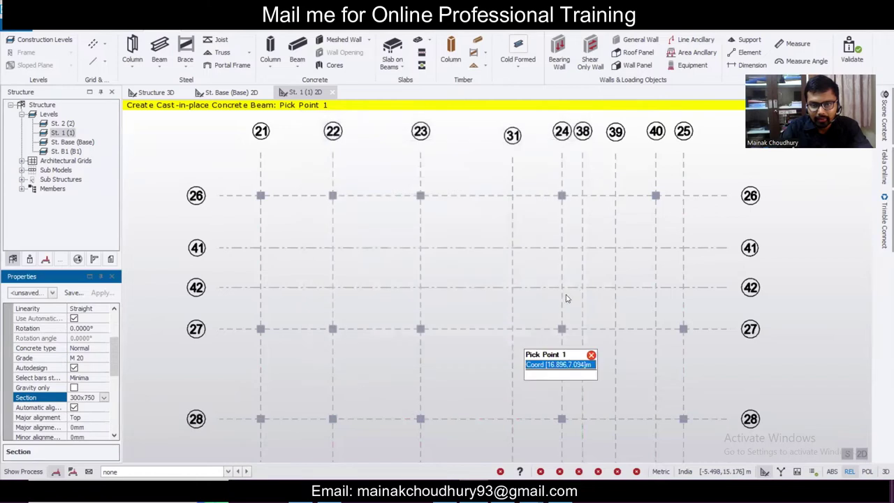
- Save the beam properties as a property set named b300x750 and make it the active set
{"action": "left_click", "coordinate": [58, 294]}
{"action": "left_click", "coordinate": [53, 293]}
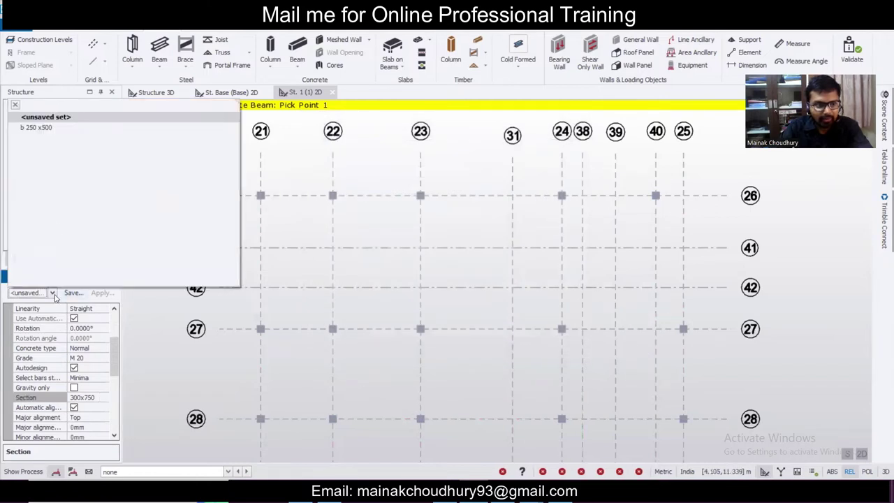
{"action": "left_click", "coordinate": [112, 357]}
{"action": "left_click", "coordinate": [73, 294]}
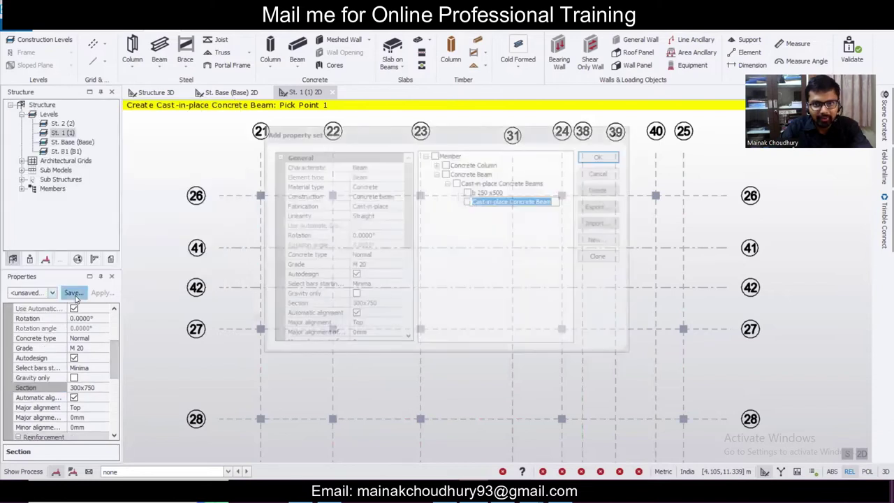
{"action": "type", "text": "b300"}
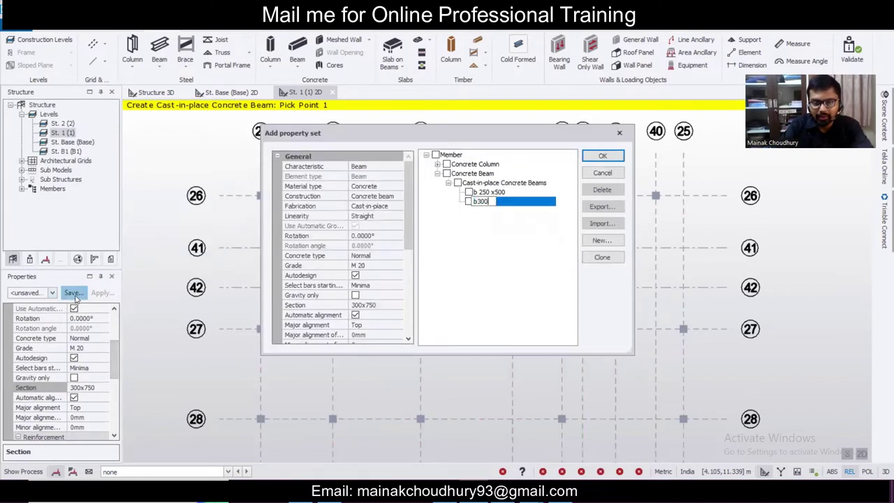
{"action": "type", "text": "x750"}
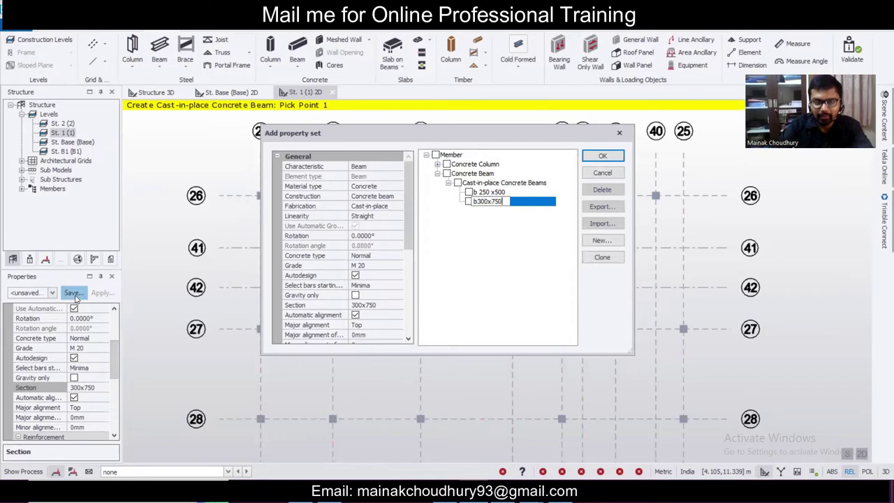
{"action": "left_click", "coordinate": [602, 155]}
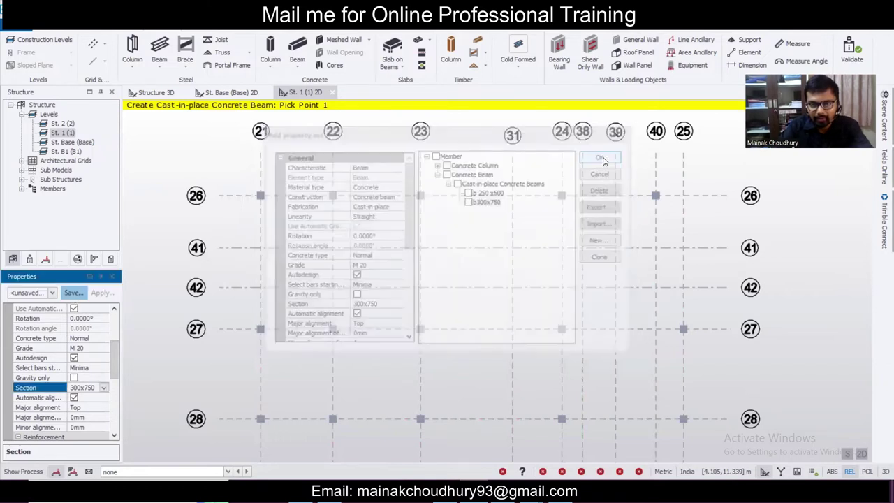
{"action": "left_click", "coordinate": [52, 292]}
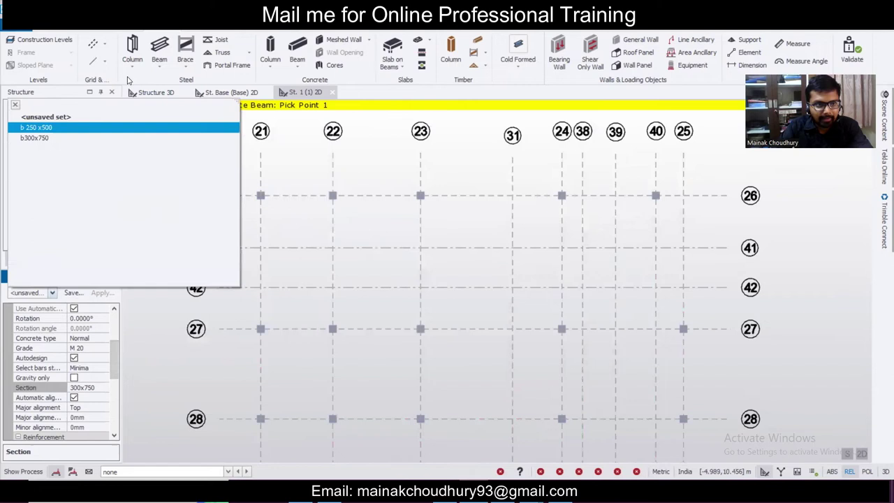
{"action": "left_click", "coordinate": [117, 140]}
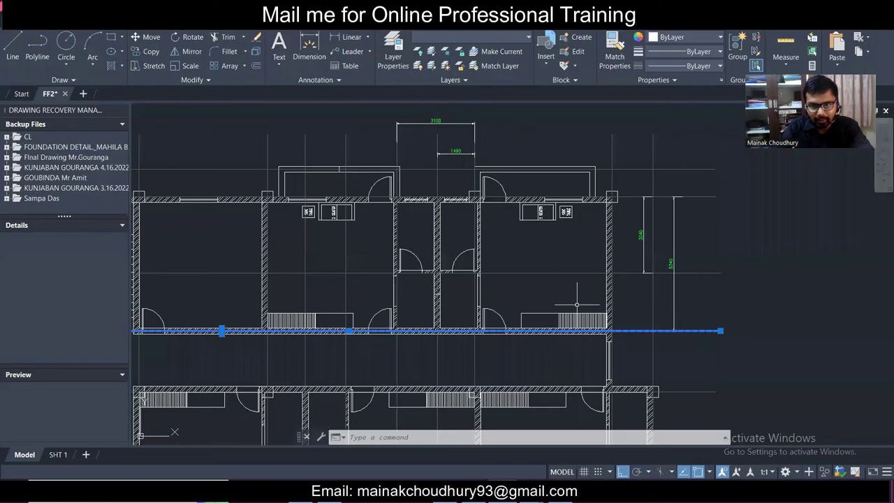
- Check the upper rooms in the AutoCAD plan and create a concrete beam along grid line 42 from grid line 25 to 21
{"action": "scroll", "coordinate": [576, 304], "scroll_direction": "up", "scroll_amount": 2}
{"action": "scroll", "coordinate": [692, 266], "scroll_direction": "down", "scroll_amount": 3}
{"action": "scroll", "coordinate": [531, 323], "scroll_direction": "down", "scroll_amount": 3}
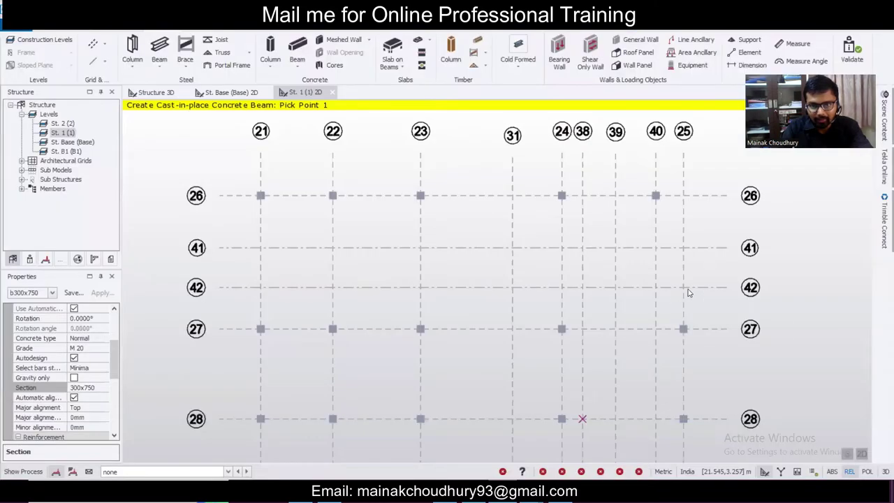
{"action": "left_click", "coordinate": [683, 288]}
{"action": "left_click", "coordinate": [261, 287]}
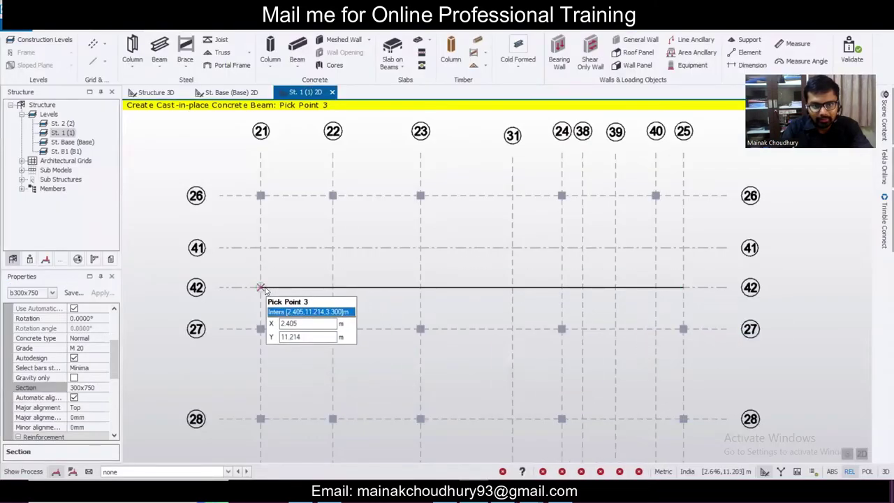
{"action": "key", "text": "Escape"}
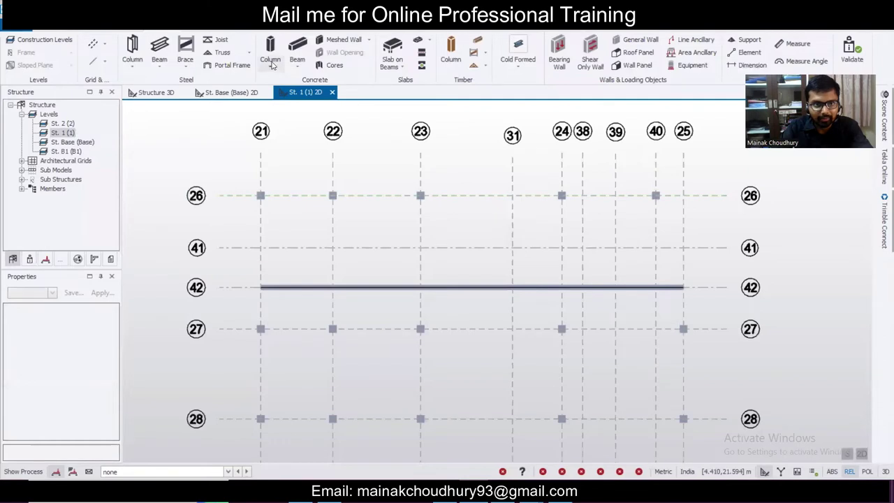
- Create a concrete beam with the b300x750 property set along grid line 31 between grid lines 26 and 42
{"action": "left_click", "coordinate": [297, 48]}
{"action": "left_click", "coordinate": [51, 292]}
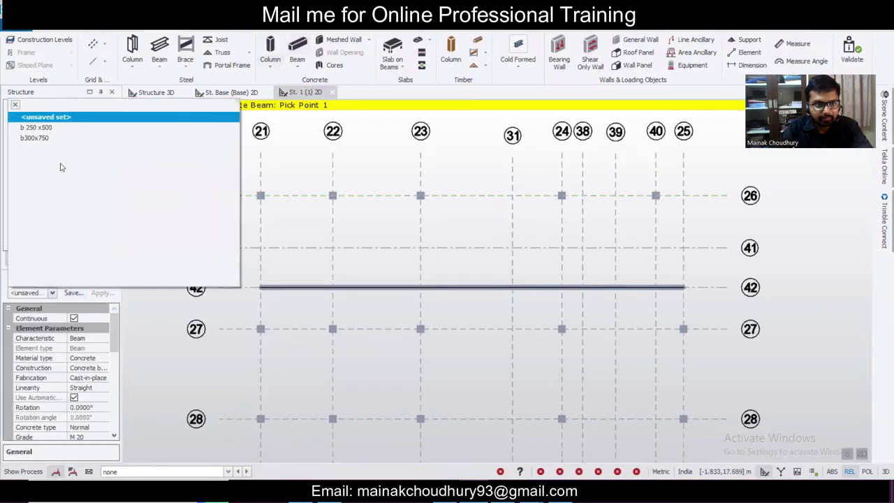
{"action": "left_click", "coordinate": [65, 141]}
{"action": "left_click", "coordinate": [511, 196]}
{"action": "key", "text": "Escape"}
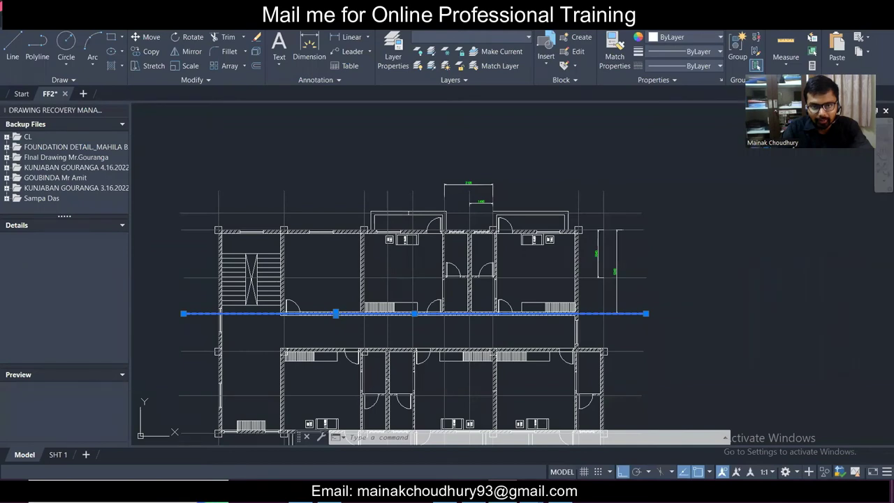
- Switch to AutoCAD and examine the horizontal dimensions above the two small rooms in the upper part of the plan
{"action": "scroll", "coordinate": [550, 312], "scroll_direction": "up", "scroll_amount": 5}
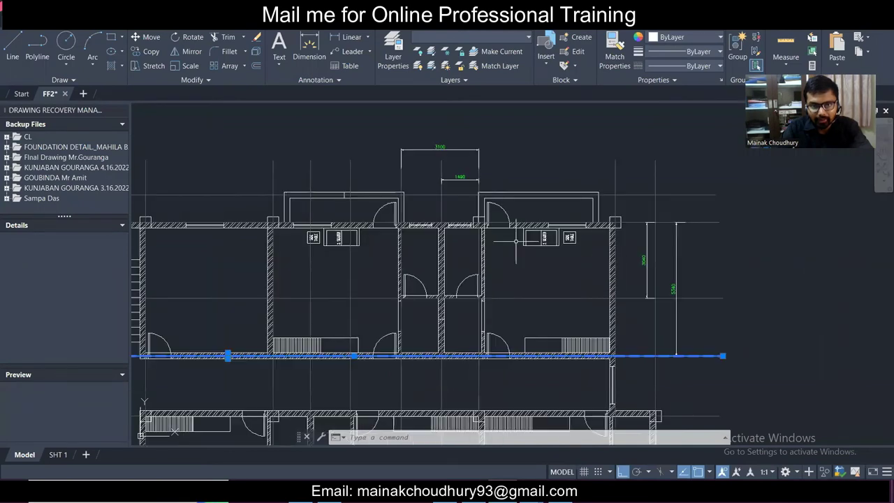
{"action": "middle_click_drag", "start_coordinate": [414, 144], "coordinate": [430, 204]}
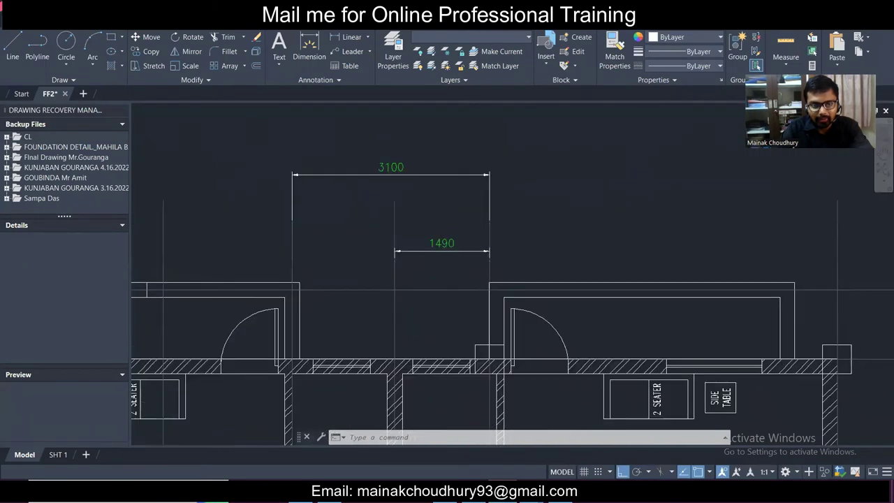
{"action": "scroll", "coordinate": [430, 204], "scroll_direction": "down", "scroll_amount": 2}
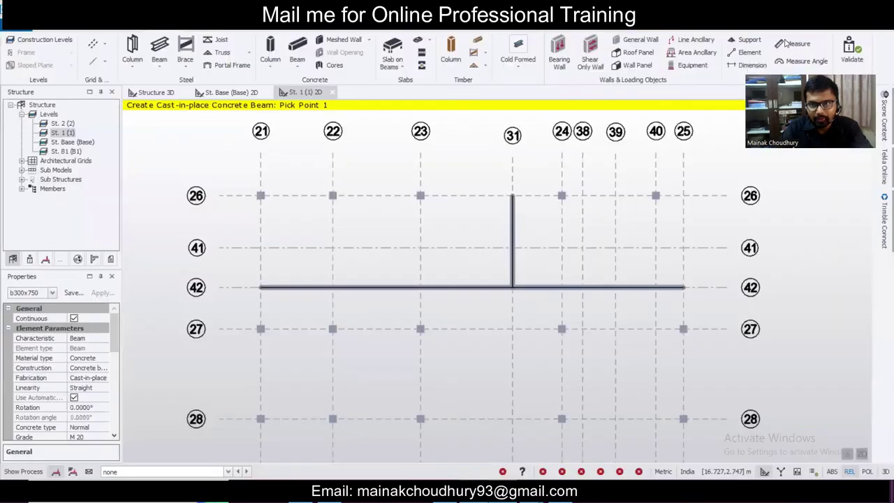
- Measure the distance from grid line 24 to 31 along grid line 26 in Tekla Structural Designer and compare it with the AutoCAD plan
{"action": "left_click", "coordinate": [786, 43]}
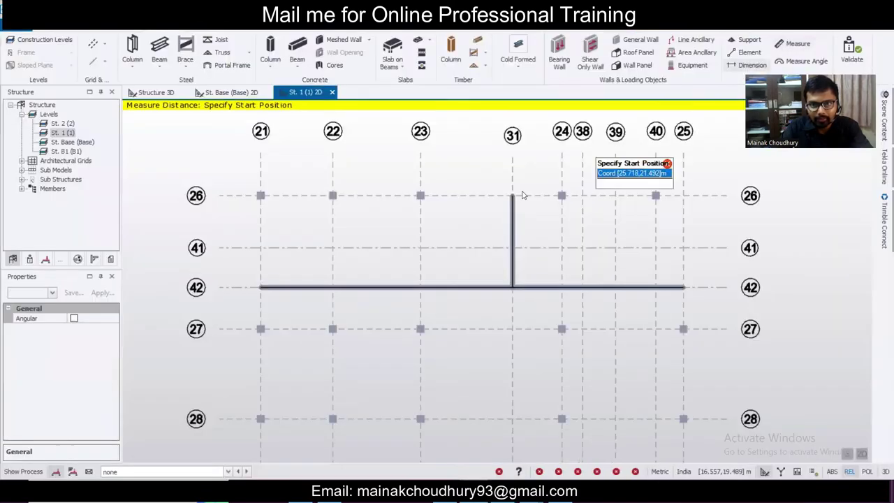
{"action": "left_click", "coordinate": [561, 195]}
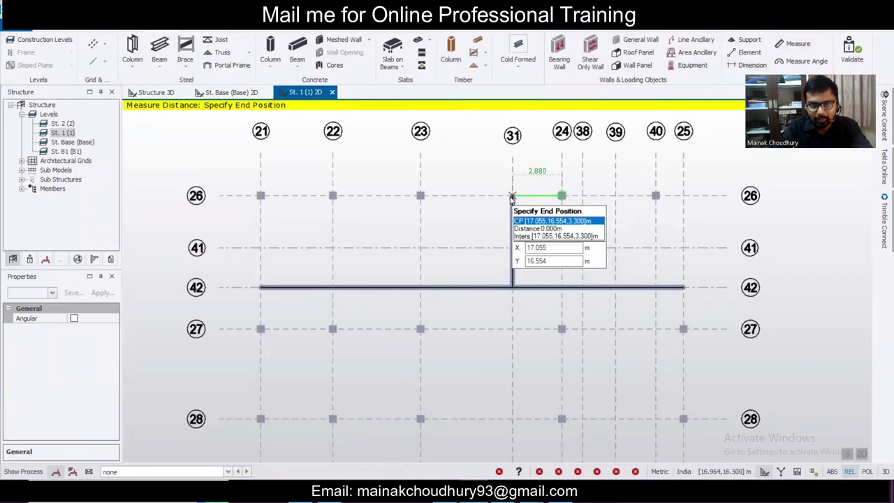
{"action": "left_click", "coordinate": [512, 195]}
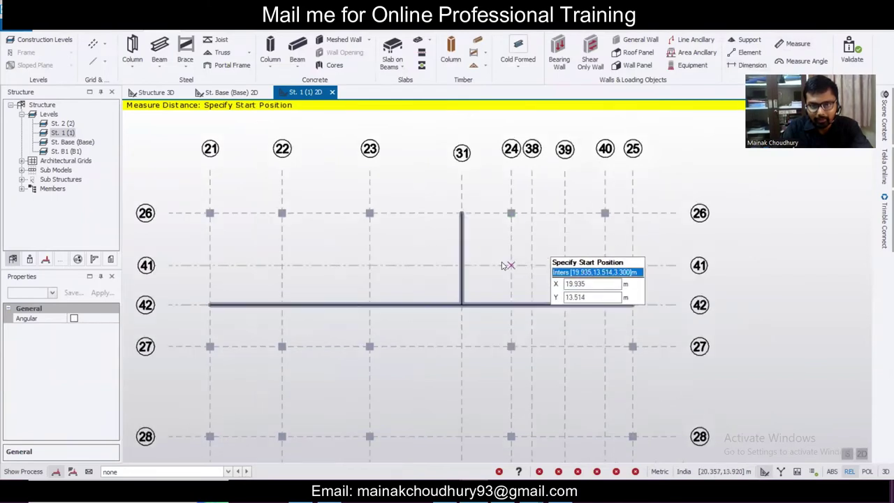
{"action": "key", "text": "Escape"}
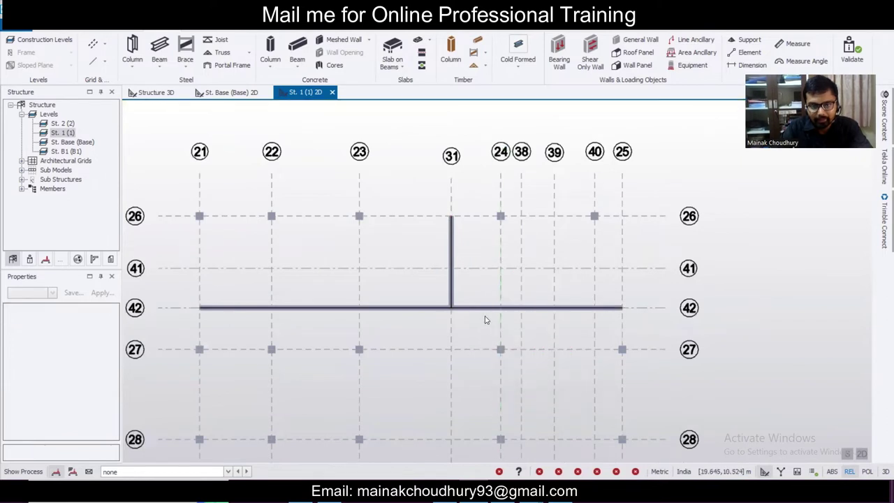
{"action": "scroll", "coordinate": [486, 318], "scroll_direction": "up", "scroll_amount": 1}
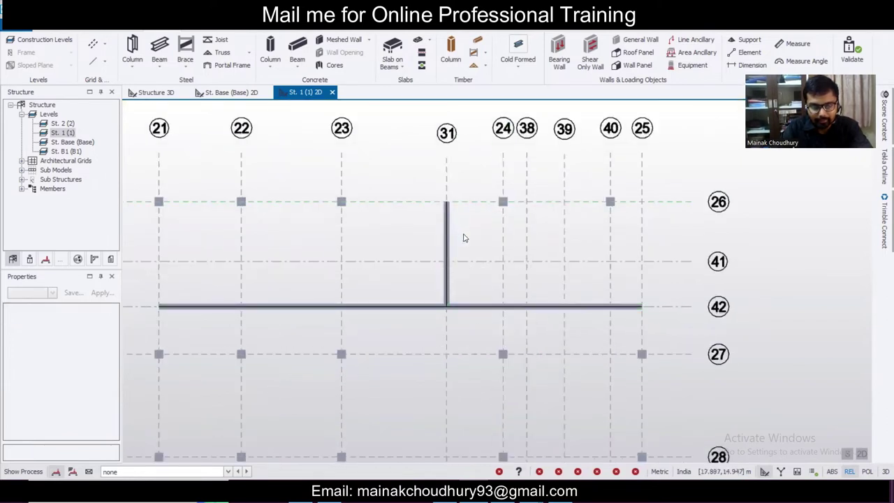
{"action": "key", "text": "alt+Tab"}
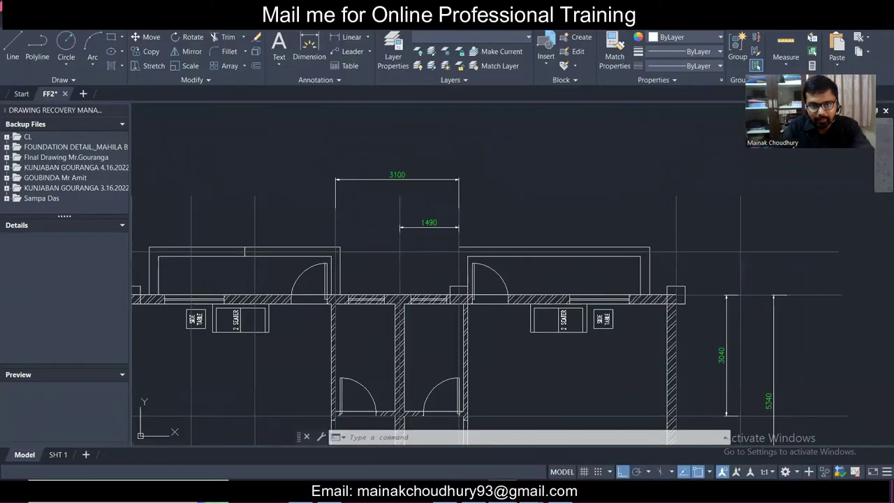
{"action": "key", "text": "alt+Tab"}
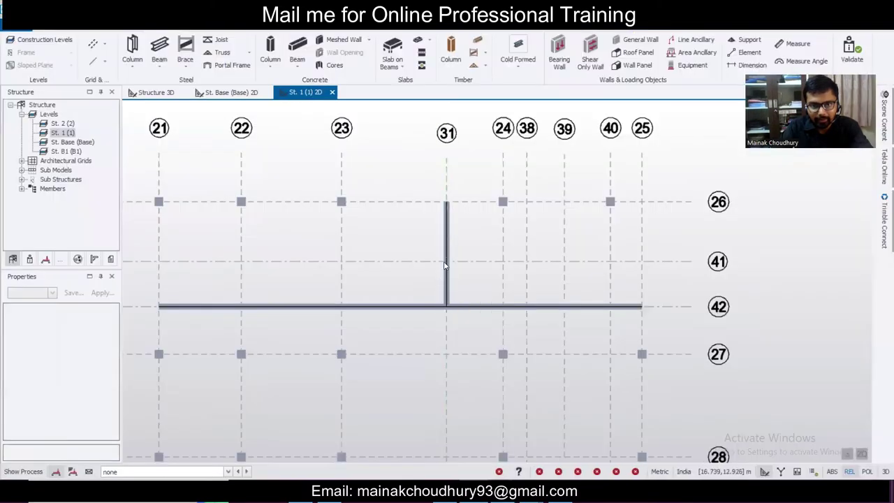
- Delete the beam on grid line 31 between grid lines 26 and 42, together with grid line 31 itself
{"action": "left_click", "coordinate": [479, 257]}
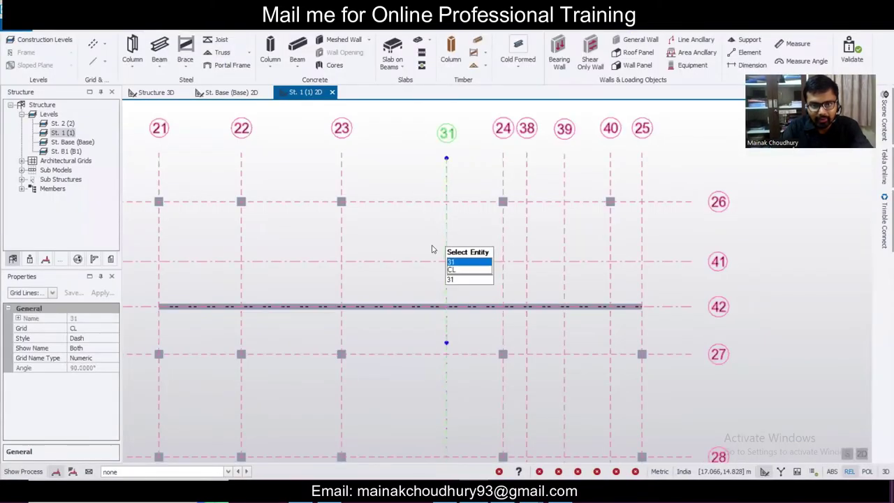
{"action": "left_click", "coordinate": [53, 294]}
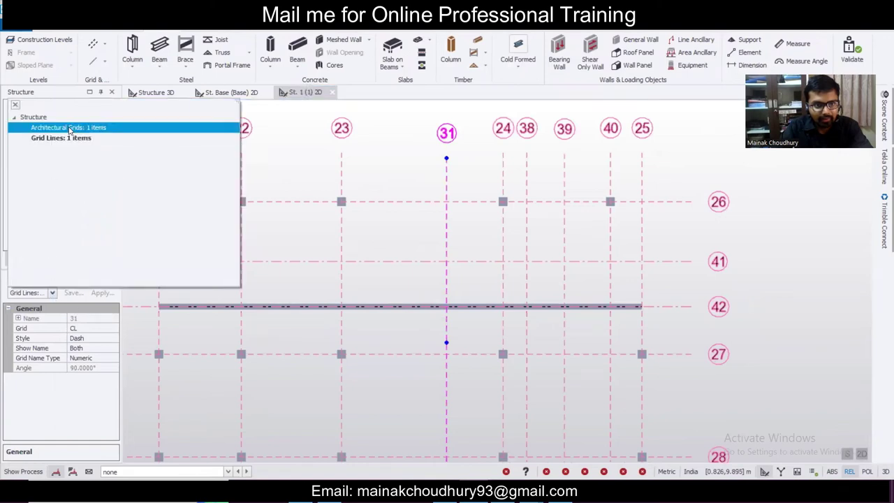
{"action": "left_click", "coordinate": [70, 129]}
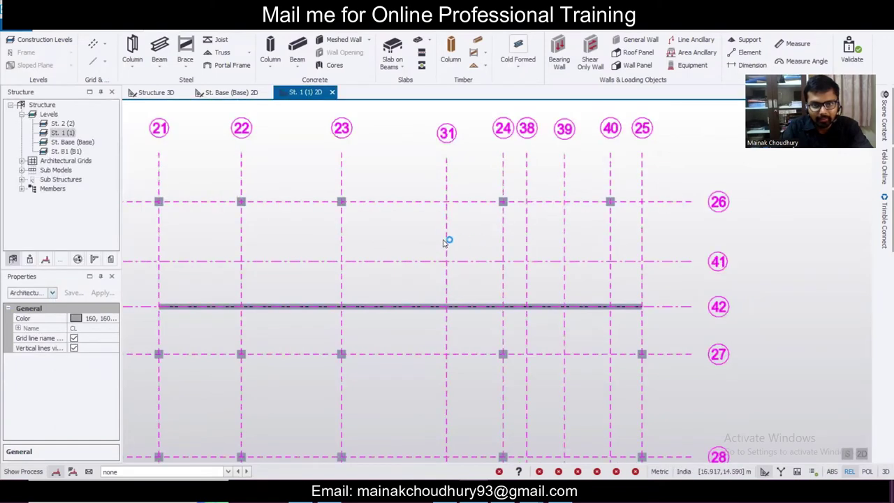
{"action": "left_click", "coordinate": [447, 241]}
{"action": "key", "text": "Delete"}
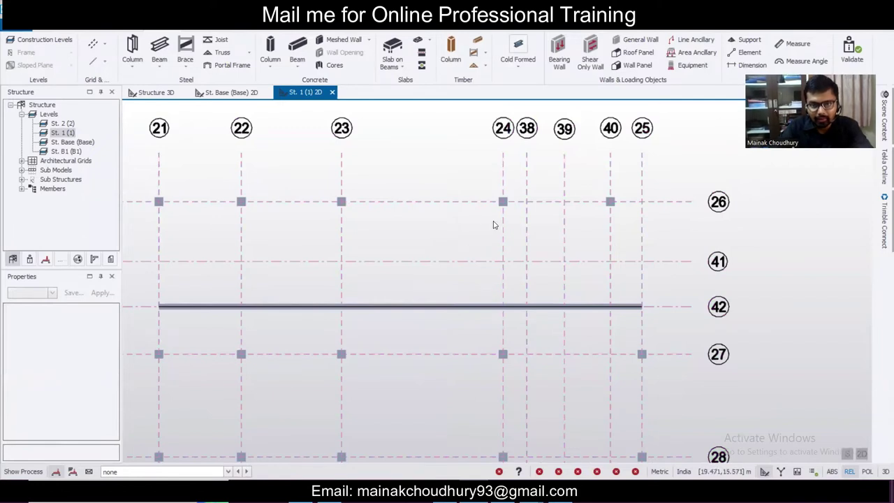
- Add a parallel copy of grid line 24 at 1.49 m on the side towards grid line 23
{"action": "left_click", "coordinate": [93, 43]}
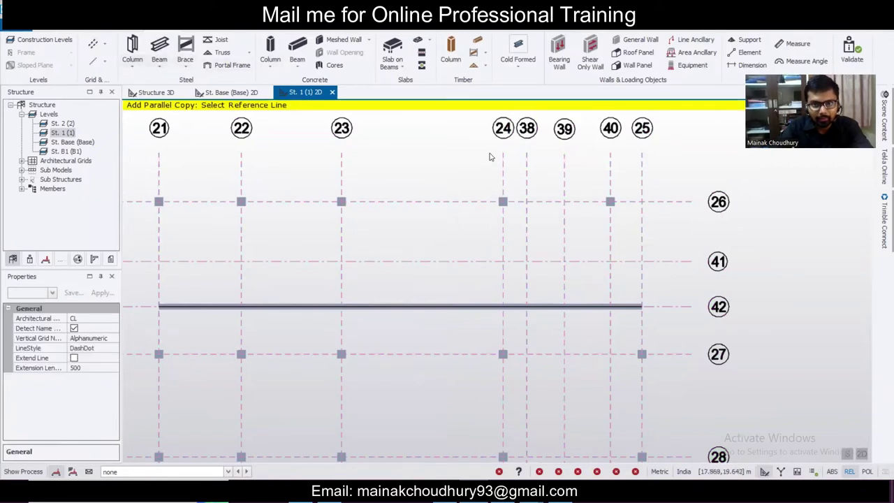
{"action": "left_click", "coordinate": [505, 171]}
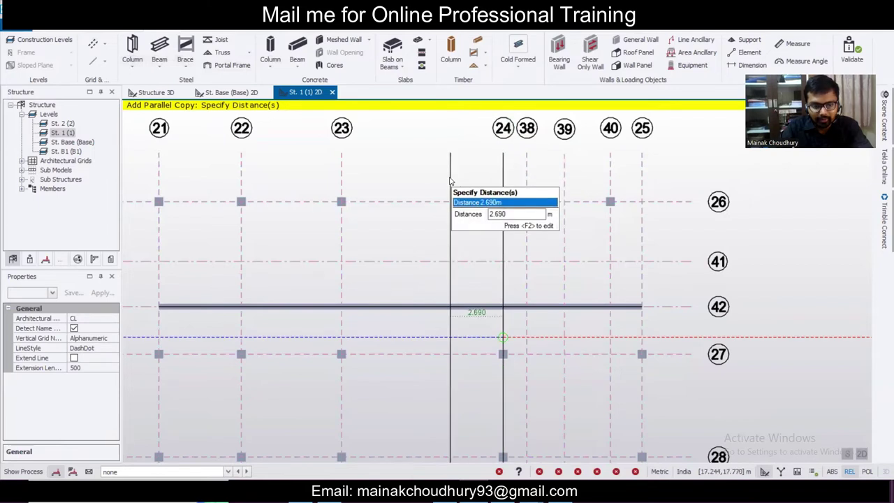
{"action": "key", "text": "F2"}
{"action": "key", "text": "Return"}
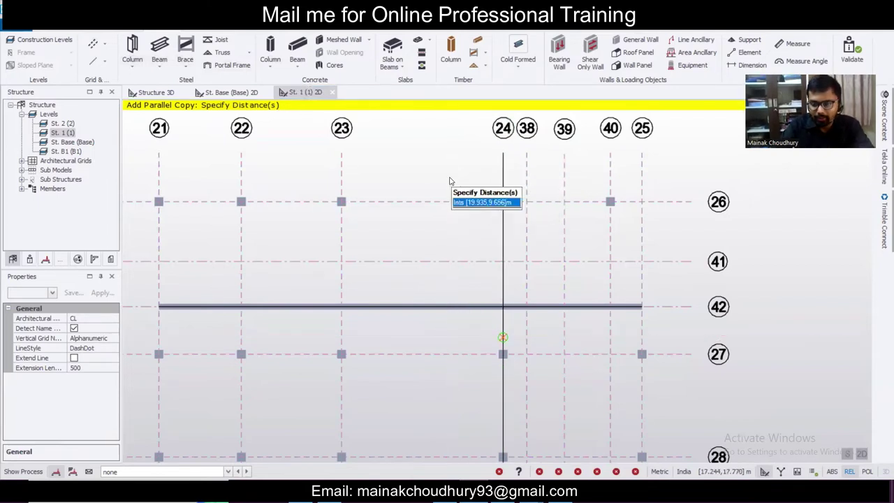
{"action": "type", "text": "1.49"}
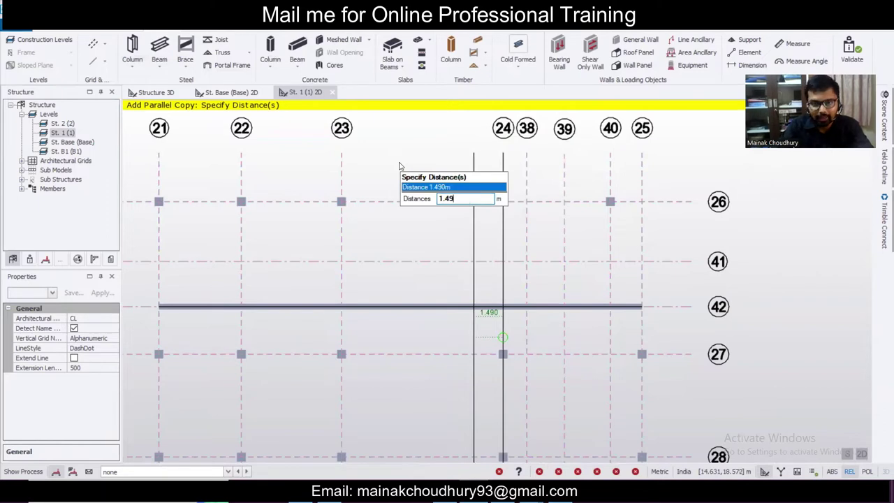
{"action": "key", "text": "Return"}
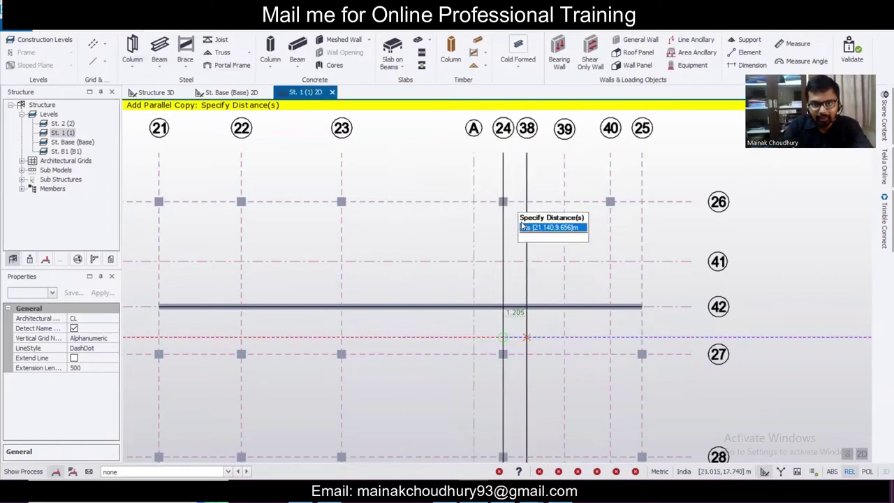
{"action": "key", "text": "Escape"}
- Check the AutoCAD dimensions and add a parallel copy of grid line 24 at about 3.9 m towards grid line 23
{"action": "key", "text": "alt+Tab"}
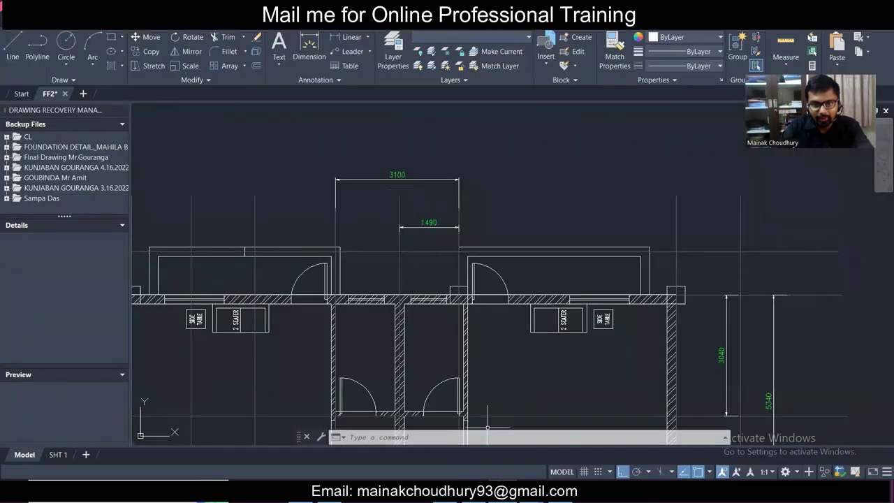
{"action": "key", "text": "alt+Tab"}
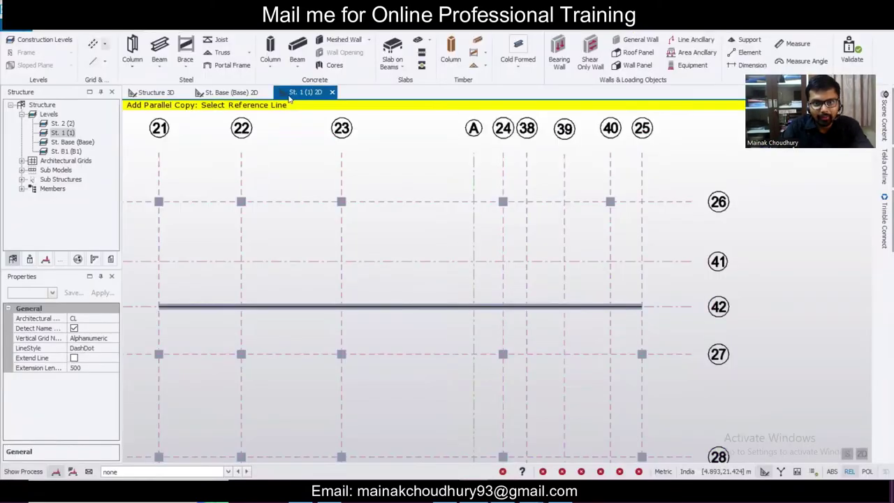
{"action": "left_click", "coordinate": [502, 183]}
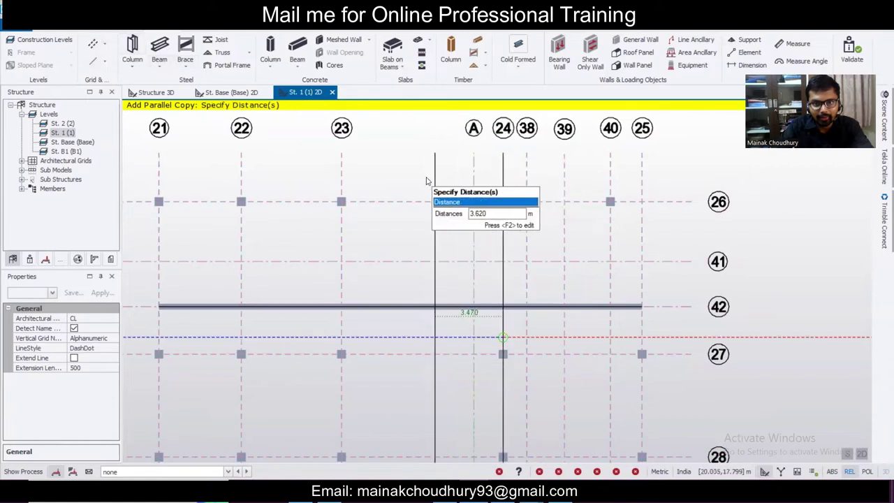
{"action": "key", "text": "F2"}
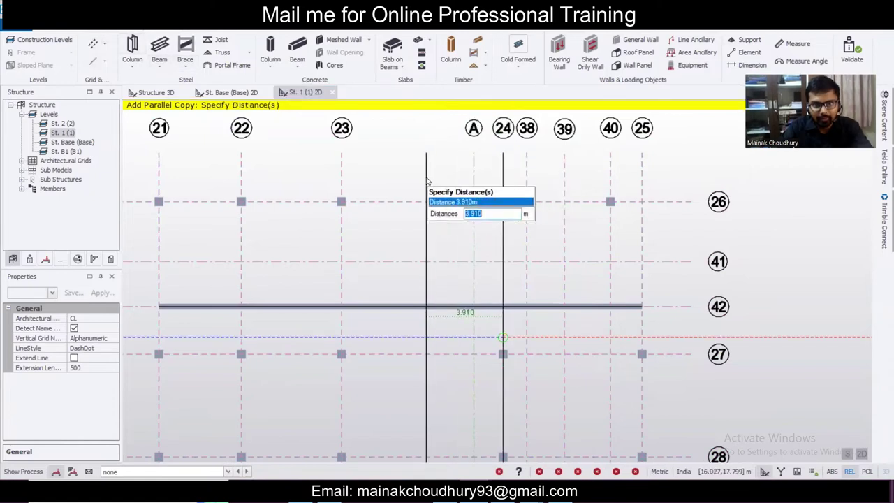
{"action": "type", "text": "3.9"}
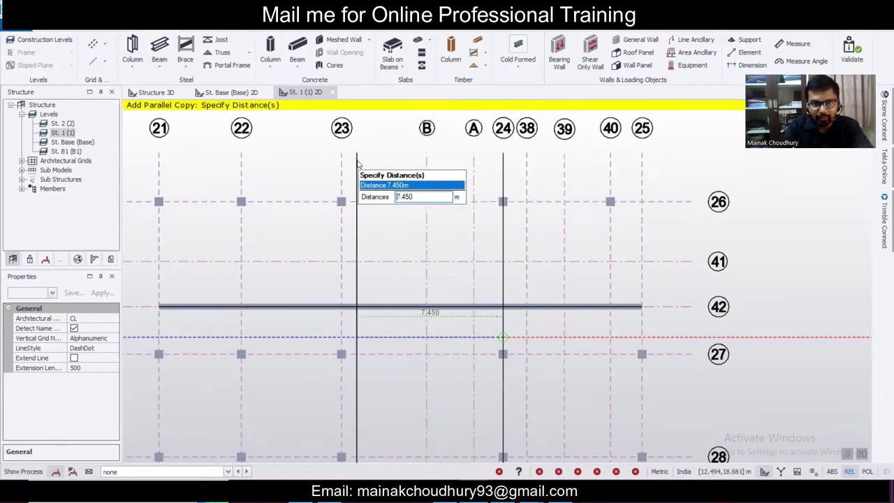
{"action": "key", "text": "Return"}
{"action": "key", "text": "Escape"}
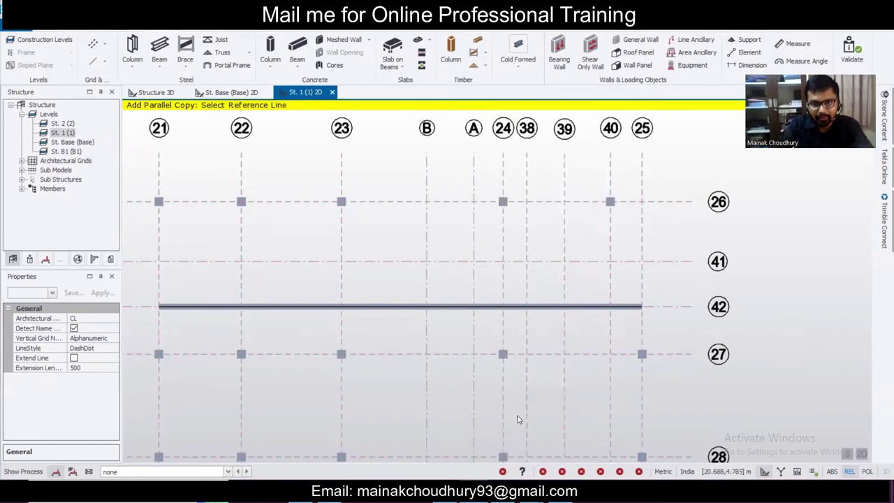
- Recheck the AutoCAD dimensions and delete grid line B in Tekla Structural Designer
{"action": "key", "text": "alt+Tab"}
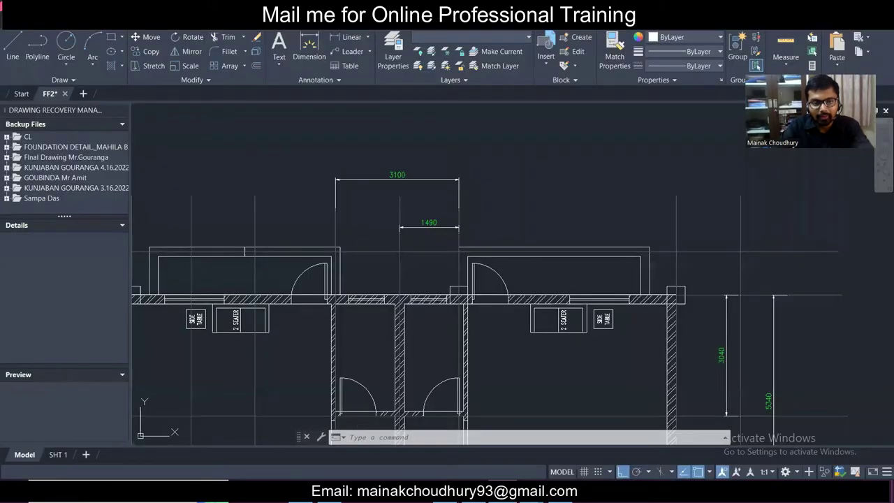
{"action": "key", "text": "alt+Tab"}
{"action": "key", "text": "Escape"}
{"action": "left_click", "coordinate": [426, 188]}
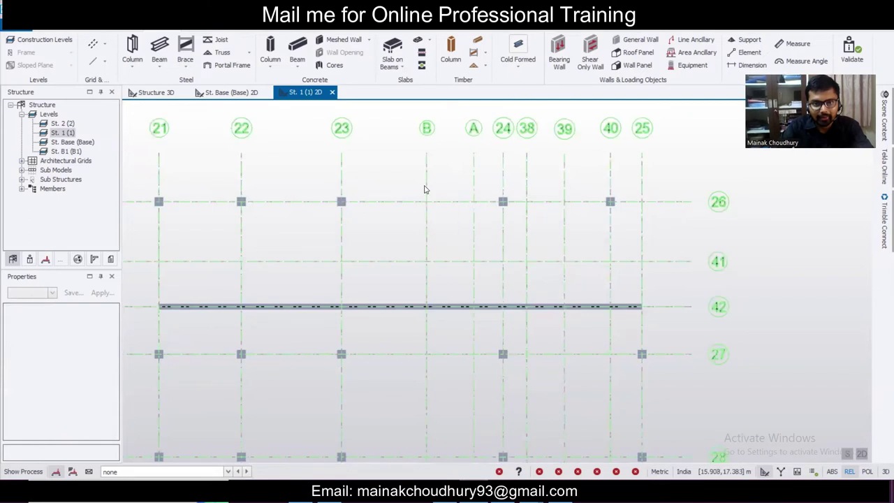
{"action": "left_click", "coordinate": [49, 293]}
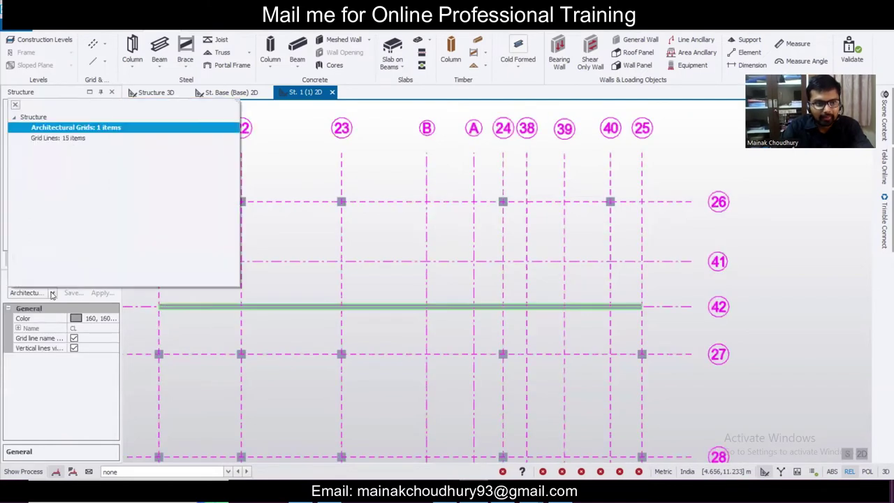
{"action": "left_click", "coordinate": [66, 138]}
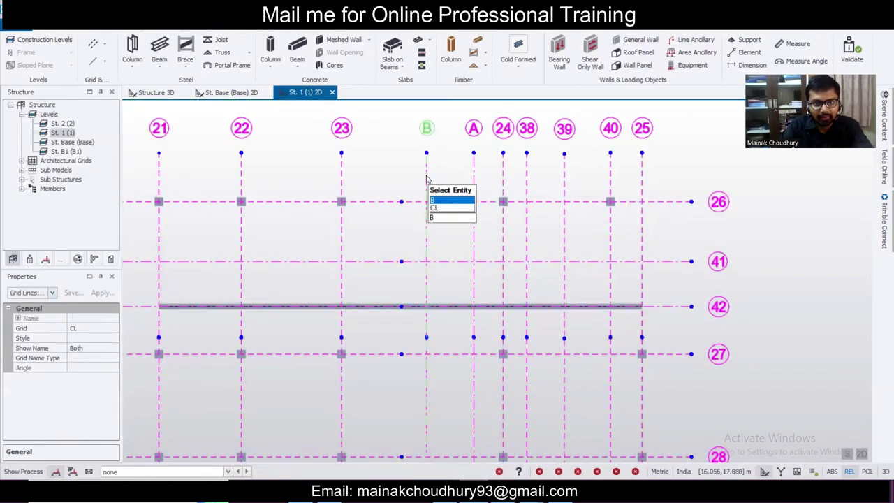
{"action": "left_click", "coordinate": [433, 196]}
{"action": "key", "text": "Delete"}
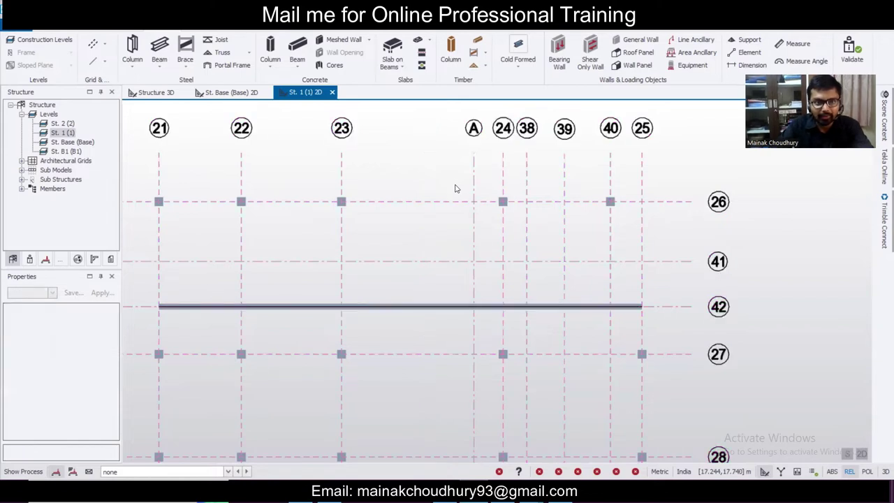
- Add a parallel copy of grid line 24 at 3.1 m on the side towards grid line 23
{"action": "left_click", "coordinate": [92, 43]}
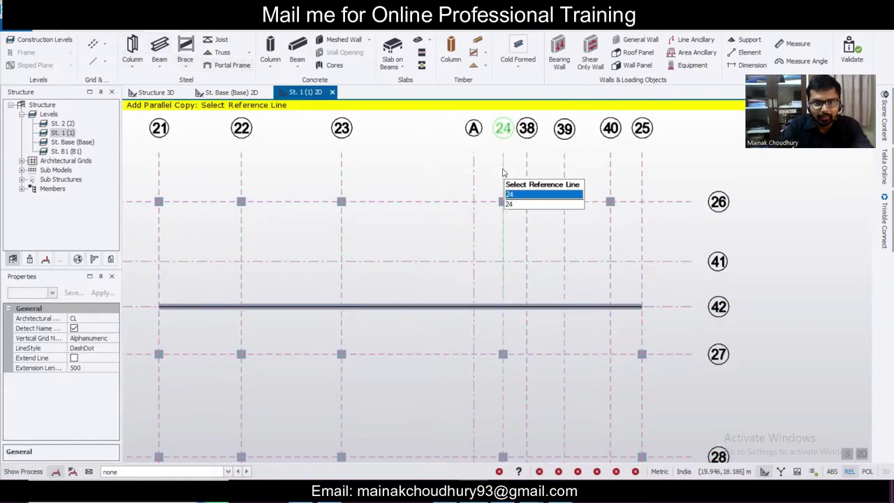
{"action": "left_click", "coordinate": [503, 172]}
{"action": "key", "text": "F2"}
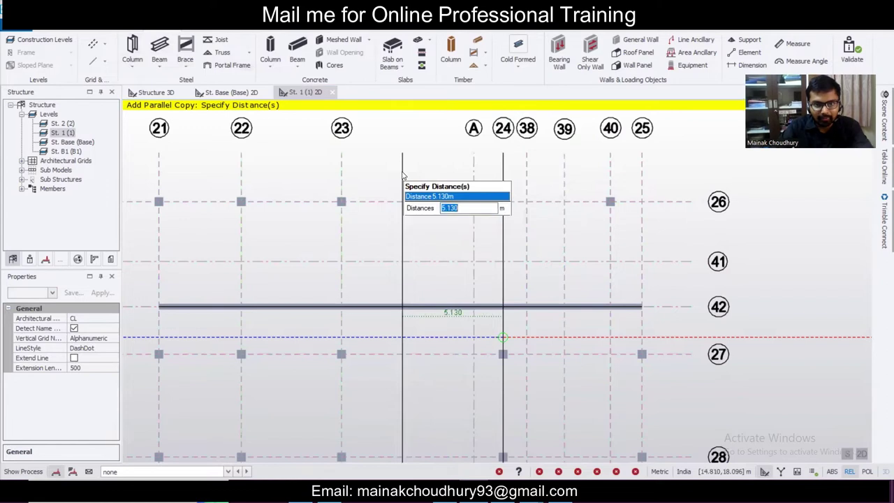
{"action": "type", "text": "3.1"}
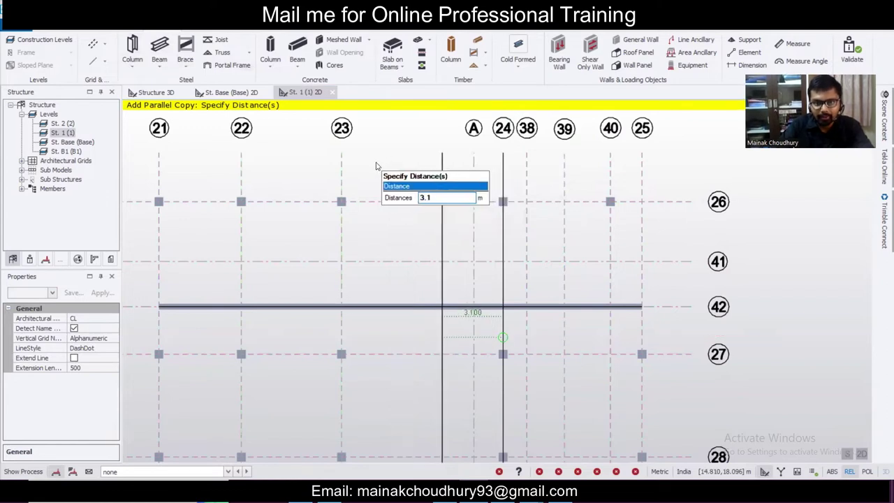
{"action": "key", "text": "Return"}
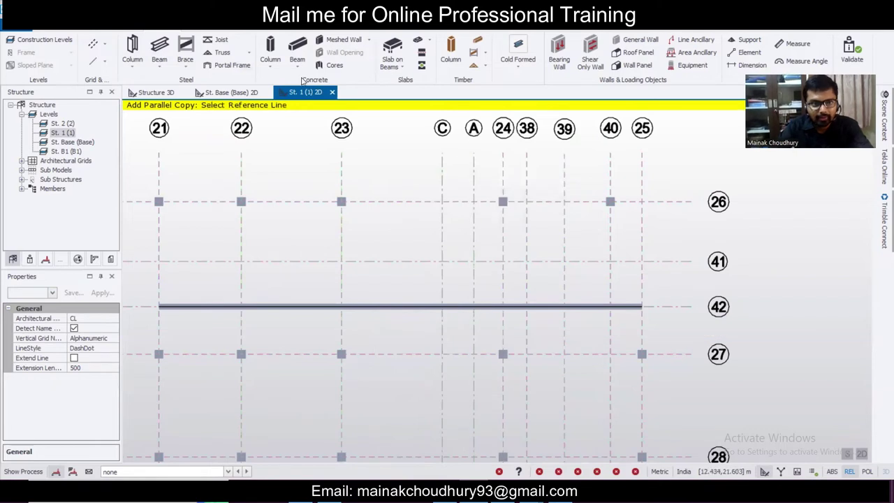
- Place a cast-in-place concrete beam with the b300x750 property set along grid line A from grid line 26 to 42
{"action": "left_click", "coordinate": [297, 51]}
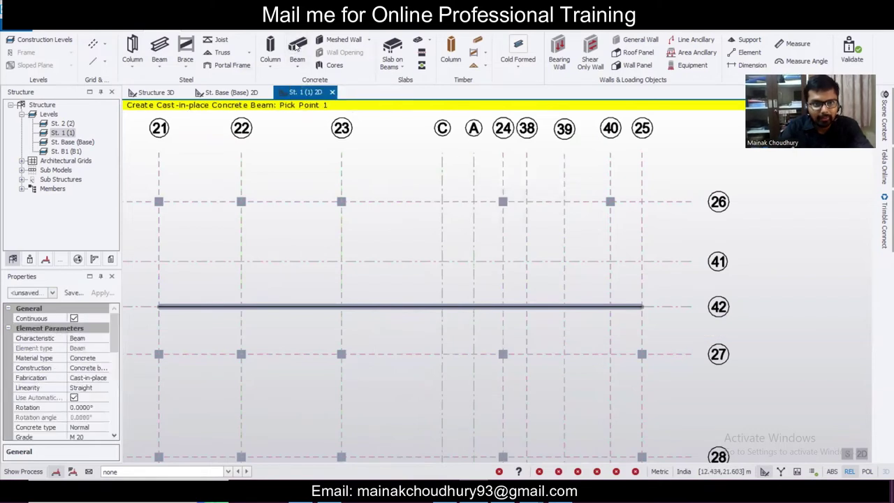
{"action": "left_click", "coordinate": [52, 293]}
{"action": "left_click", "coordinate": [70, 142]}
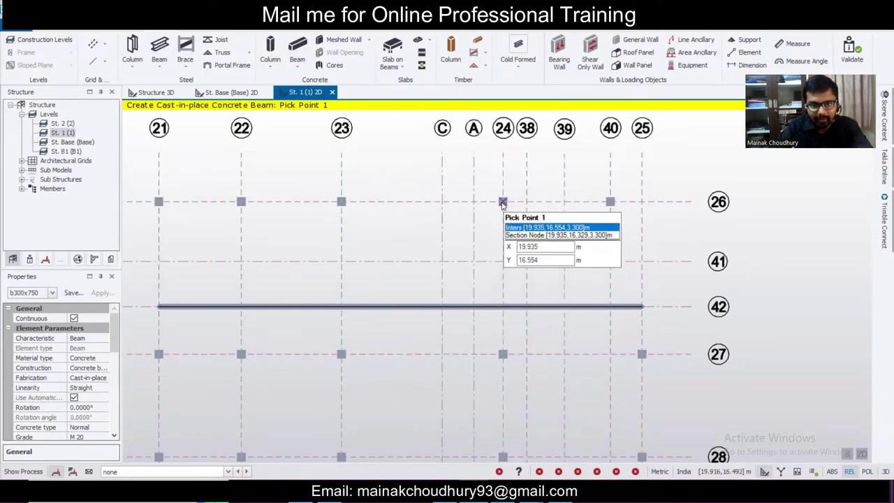
{"action": "left_click", "coordinate": [473, 201]}
{"action": "left_click", "coordinate": [472, 299]}
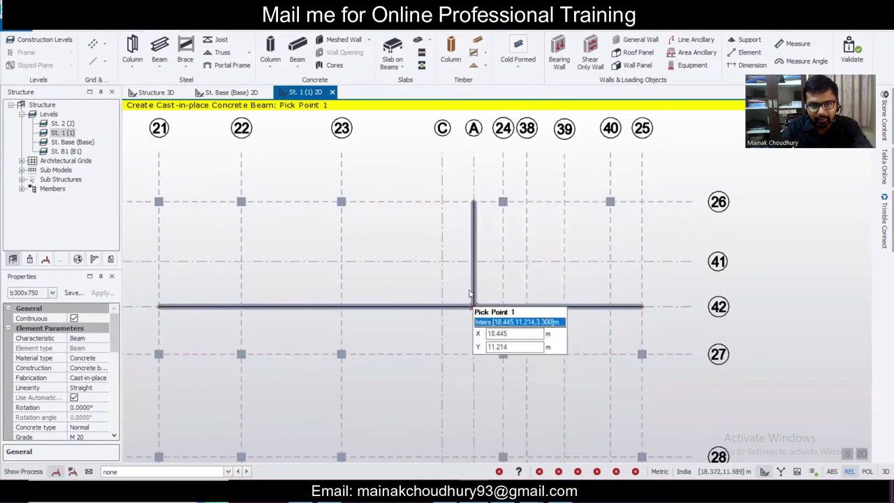
- Check the wall layout in AutoCAD and place a b300x750 concrete beam along grid line C from grid line 26 to 42
{"action": "key", "text": "alt+Tab"}
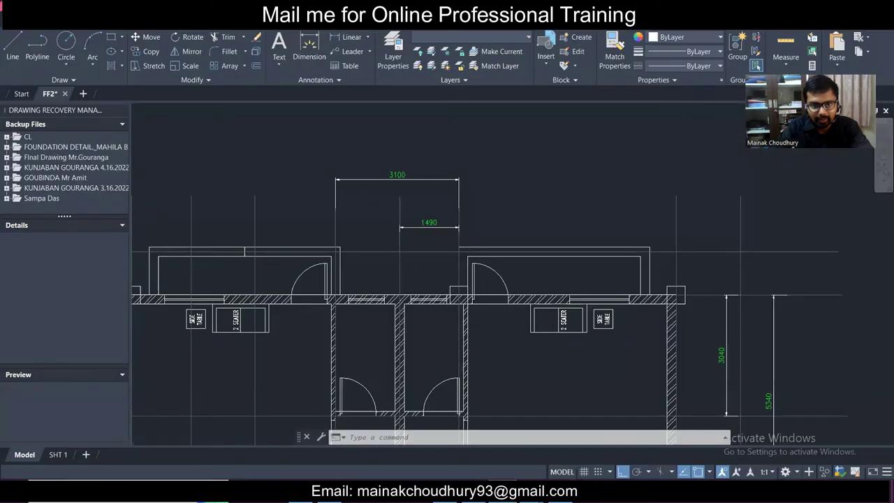
{"action": "scroll", "coordinate": [459, 313], "scroll_direction": "down", "scroll_amount": 1}
{"action": "scroll", "coordinate": [425, 283], "scroll_direction": "down", "scroll_amount": 1}
{"action": "middle_click_drag", "start_coordinate": [426, 283], "coordinate": [438, 232]}
{"action": "scroll", "coordinate": [437, 255], "scroll_direction": "up", "scroll_amount": 1}
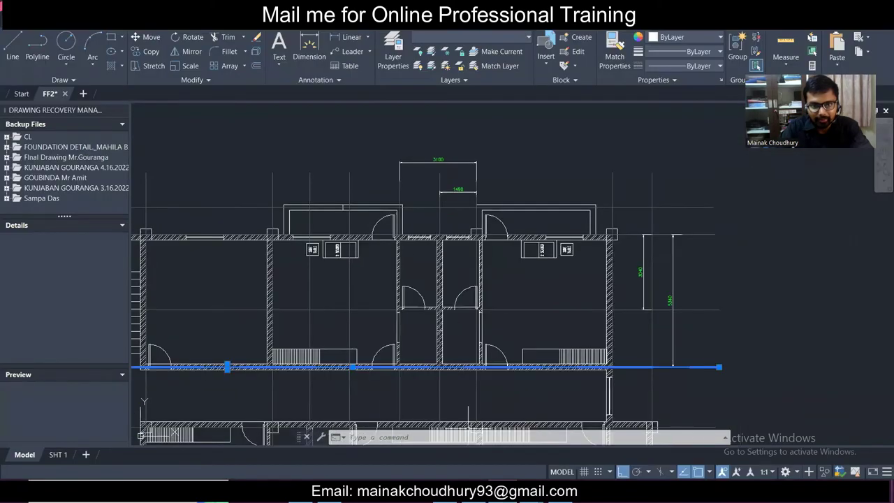
{"action": "left_click", "coordinate": [473, 487]}
{"action": "left_click", "coordinate": [473, 487]}
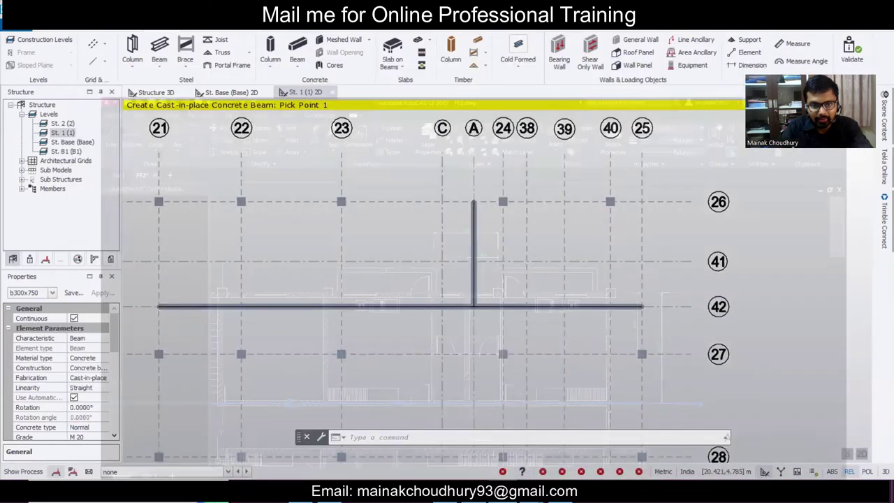
{"action": "key", "text": "alt+Tab"}
{"action": "key", "text": "alt+Tab"}
{"action": "left_click", "coordinate": [442, 201]}
{"action": "left_click", "coordinate": [442, 306]}
{"action": "left_click", "coordinate": [440, 306]}
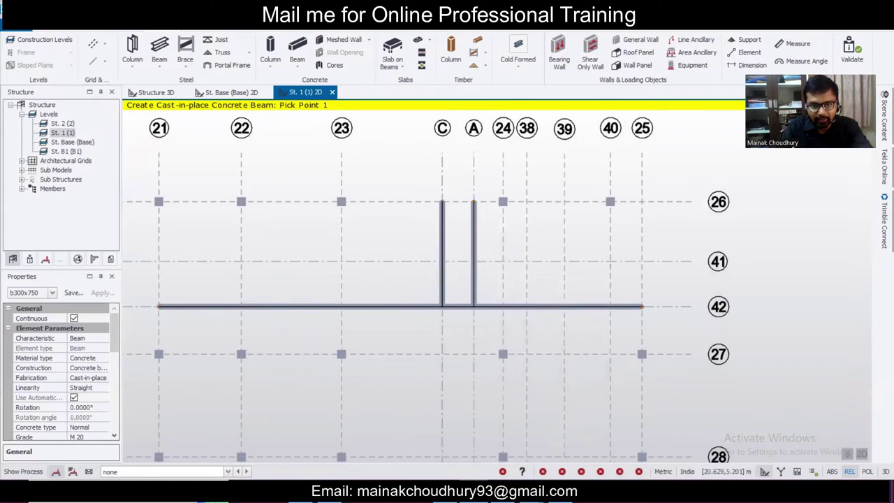
- Check the vertical dimensions in AutoCAD and measure the spacing between grid lines 26 and 41 along grid line 25 in Tekla Structural Designer
{"action": "key", "text": "alt+Tab"}
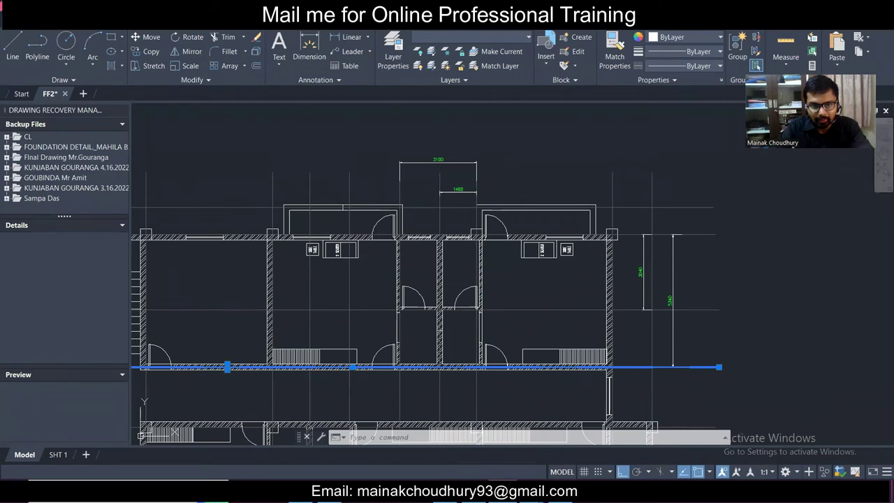
{"action": "scroll", "coordinate": [628, 339], "scroll_direction": "up", "scroll_amount": 4}
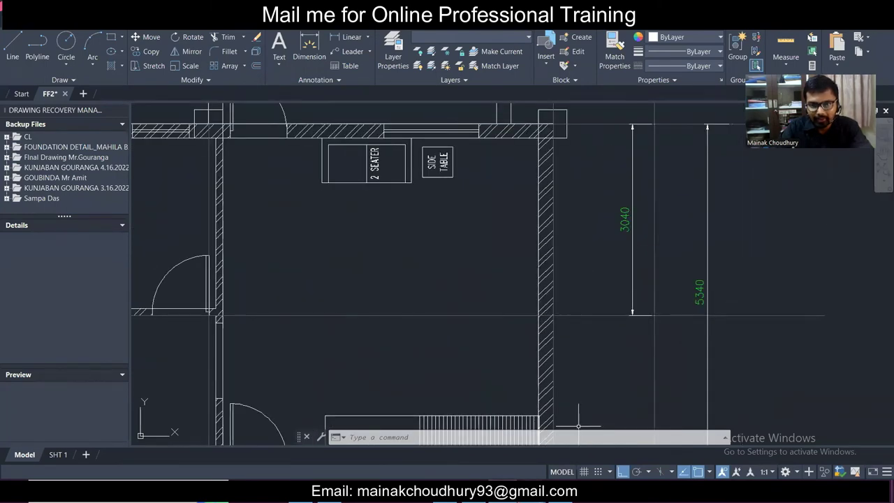
{"action": "key", "text": "alt+Tab"}
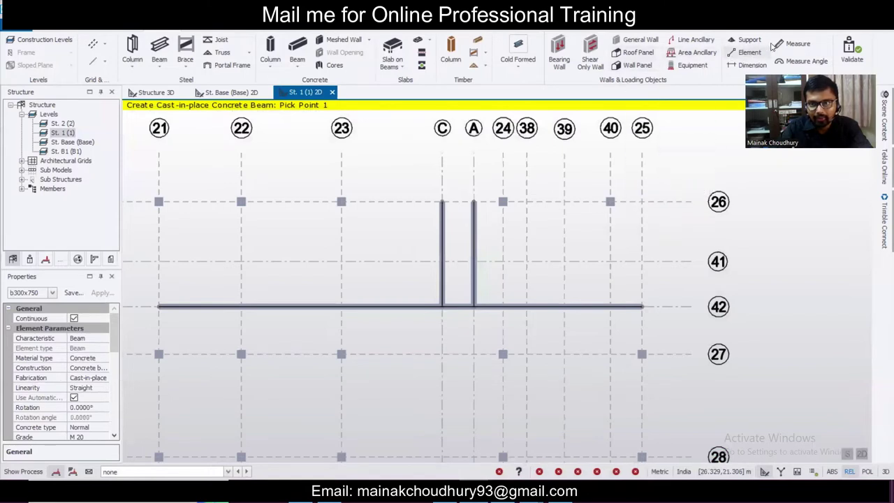
{"action": "left_click", "coordinate": [794, 43]}
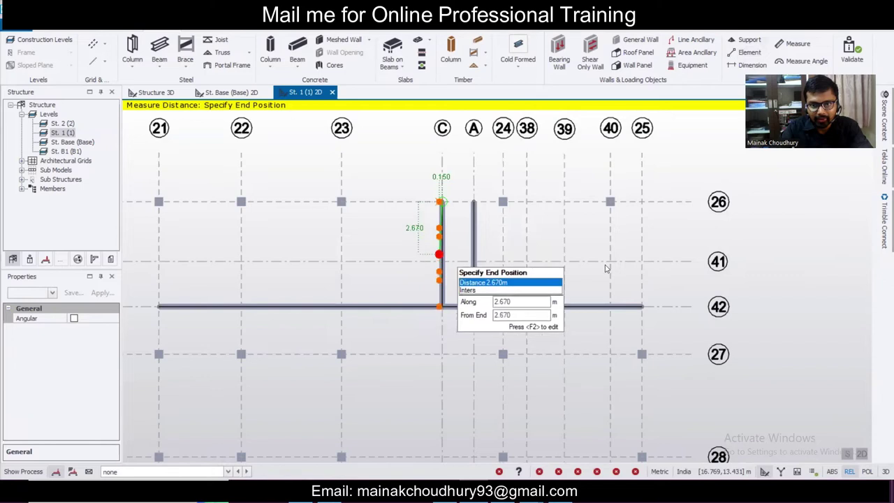
{"action": "left_click", "coordinate": [439, 270]}
{"action": "left_click", "coordinate": [641, 202]}
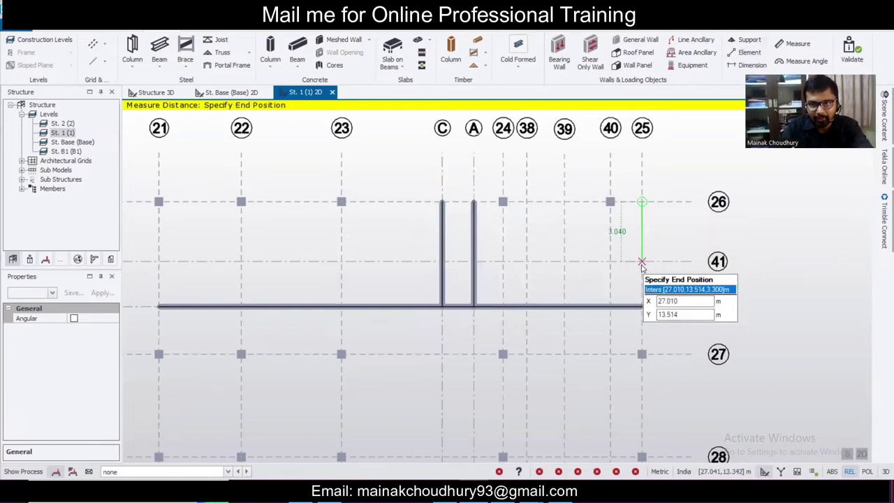
{"action": "left_click", "coordinate": [641, 263]}
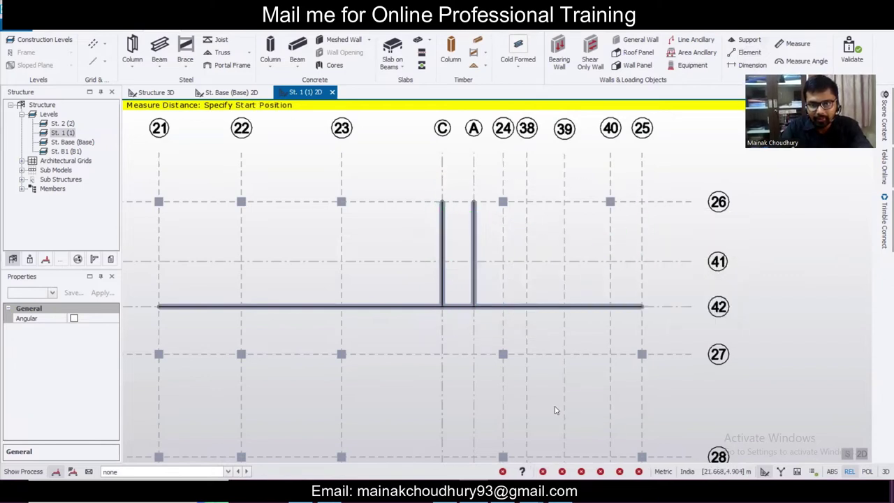
{"action": "key", "text": "alt+Tab"}
{"action": "key", "text": "alt+Tab"}
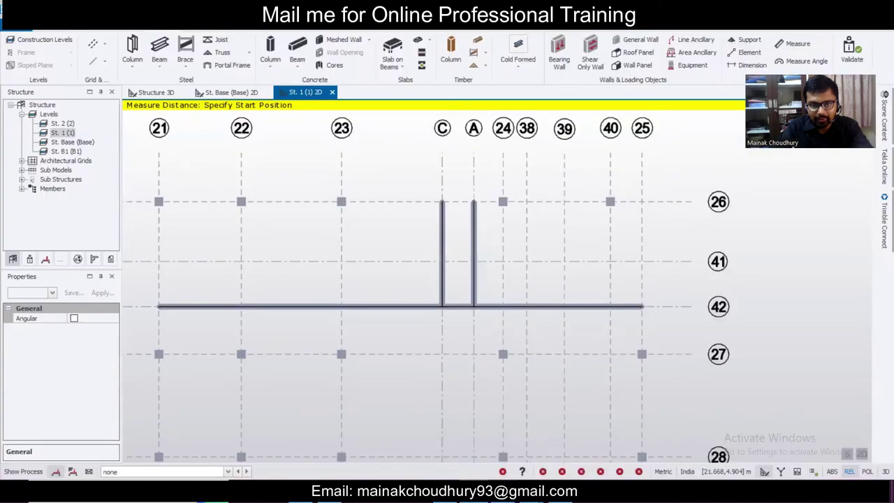
- Place a b300x750 concrete beam along grid line 41 from grid line 24 to grid line C
{"action": "left_click", "coordinate": [294, 46]}
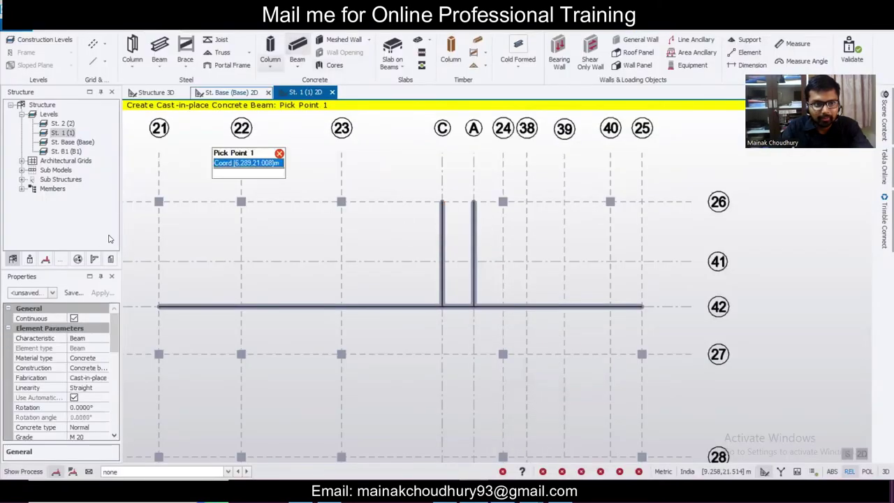
{"action": "left_click", "coordinate": [51, 293]}
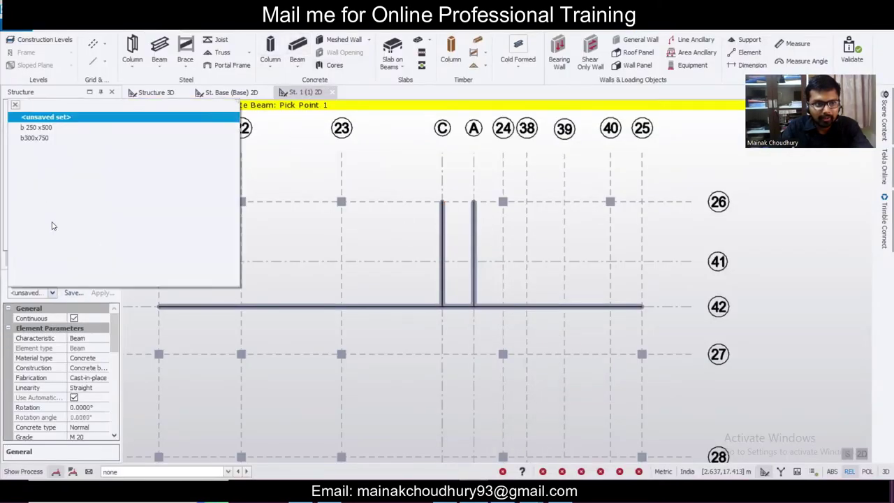
{"action": "left_click", "coordinate": [55, 139]}
{"action": "left_click", "coordinate": [503, 261]}
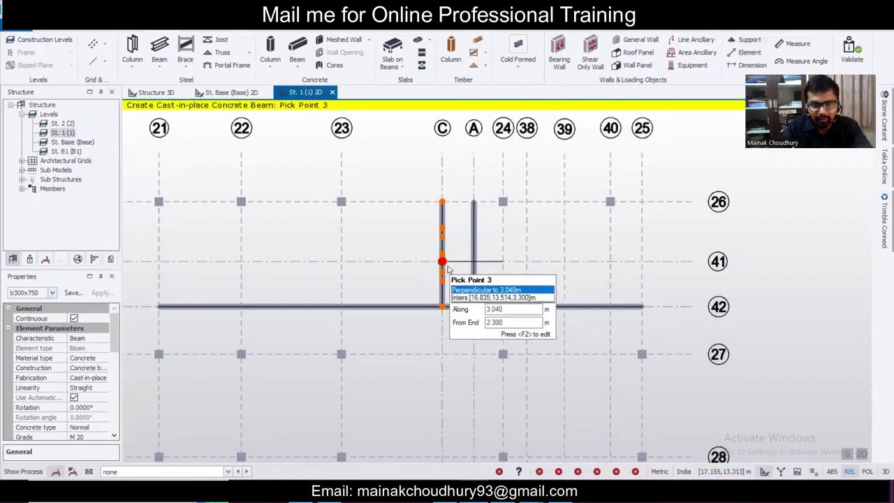
{"action": "scroll", "coordinate": [448, 269], "scroll_direction": "up", "scroll_amount": 3}
{"action": "key", "text": "Escape"}
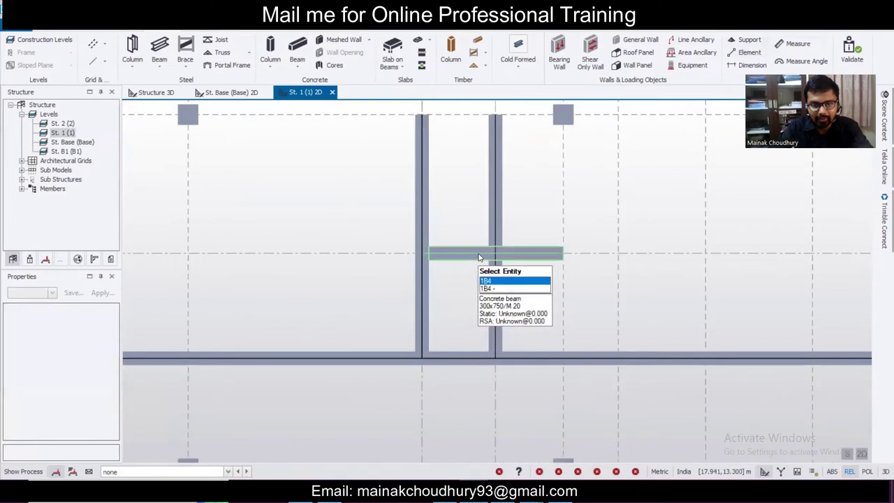
- Add a node to the beam on grid line 41 where it crosses the beam on grid line A
{"action": "left_click", "coordinate": [482, 259]}
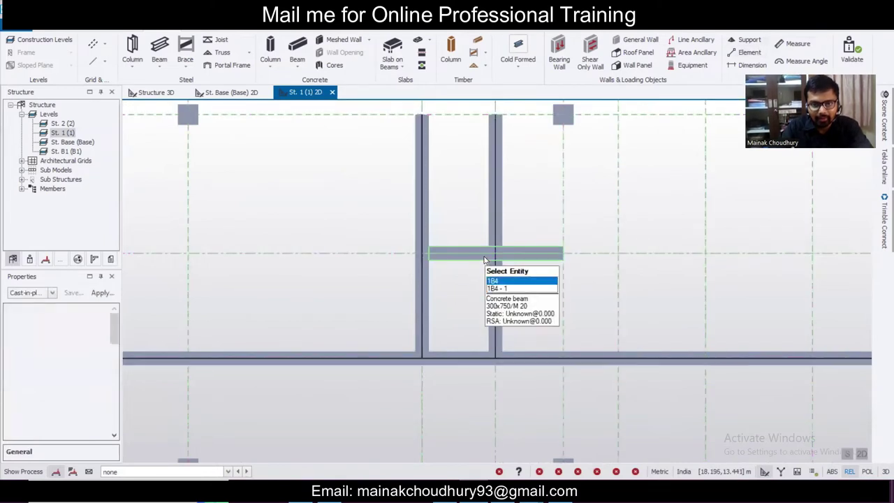
{"action": "scroll", "coordinate": [489, 259], "scroll_direction": "up", "scroll_amount": 4}
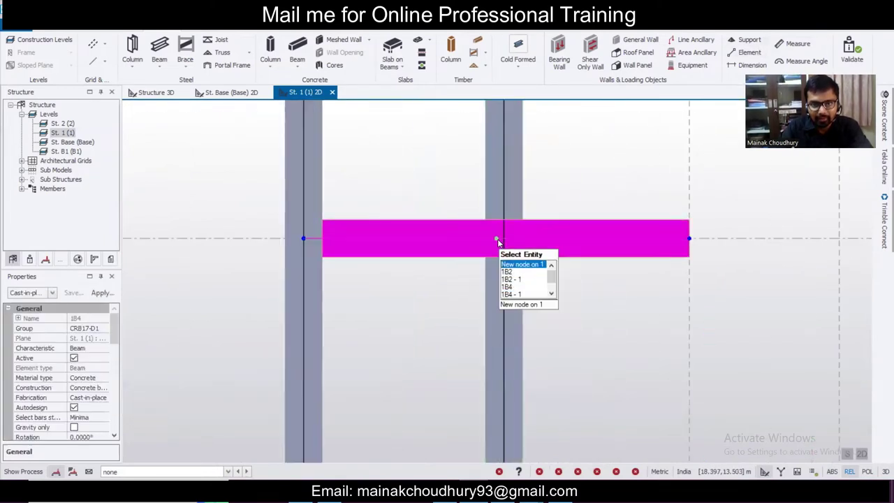
{"action": "left_click", "coordinate": [497, 239]}
{"action": "left_click", "coordinate": [503, 240]}
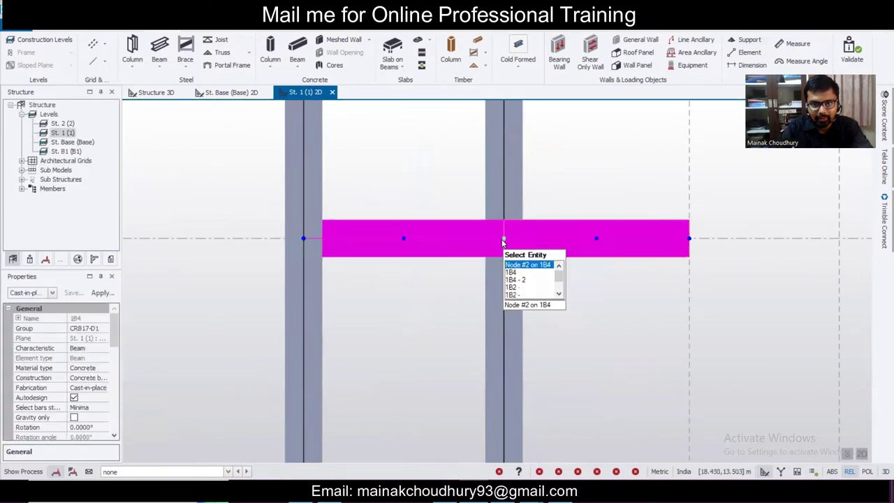
- Add a node to the beam on grid line A at its crossing with the beam on grid line 41
{"action": "scroll", "coordinate": [428, 279], "scroll_direction": "down", "scroll_amount": 2}
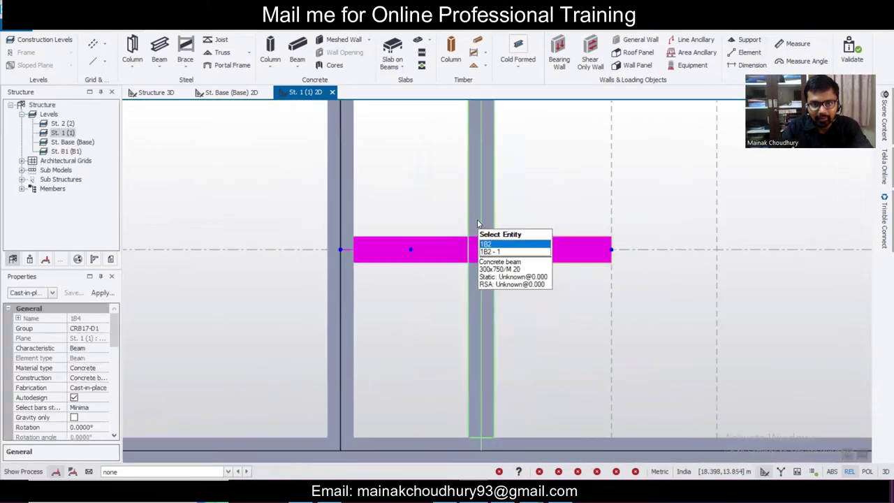
{"action": "left_click", "coordinate": [481, 224]}
{"action": "left_click", "coordinate": [480, 224]}
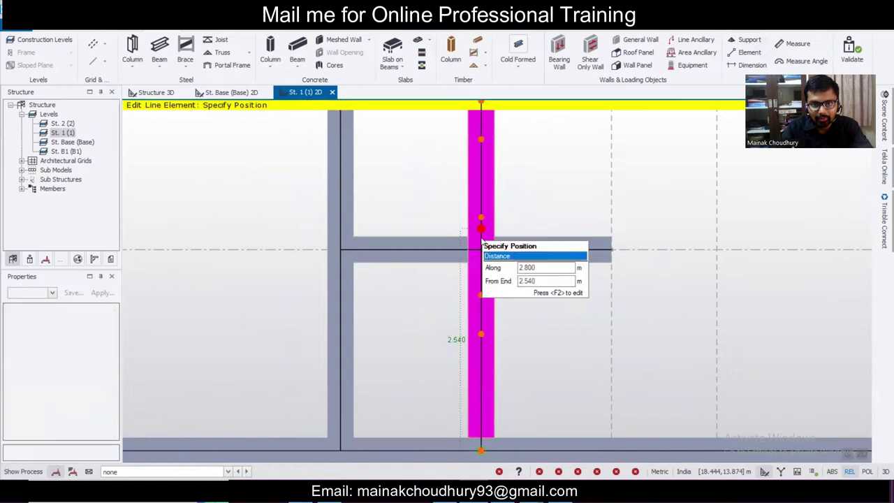
{"action": "left_click", "coordinate": [491, 252]}
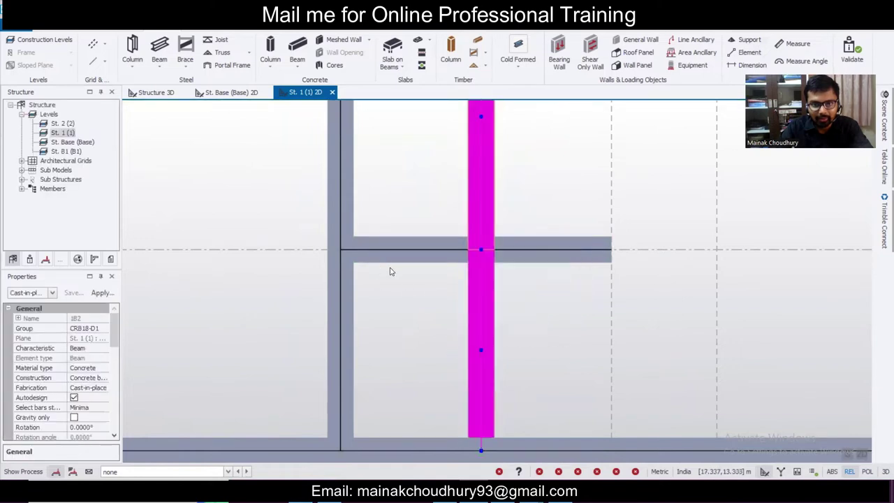
{"action": "key", "text": "Escape"}
- Examine the FF2 plan in AutoCAD, comparing the walls and grid lines of the upper and lower room rows
{"action": "scroll", "coordinate": [426, 291], "scroll_direction": "down", "scroll_amount": 5}
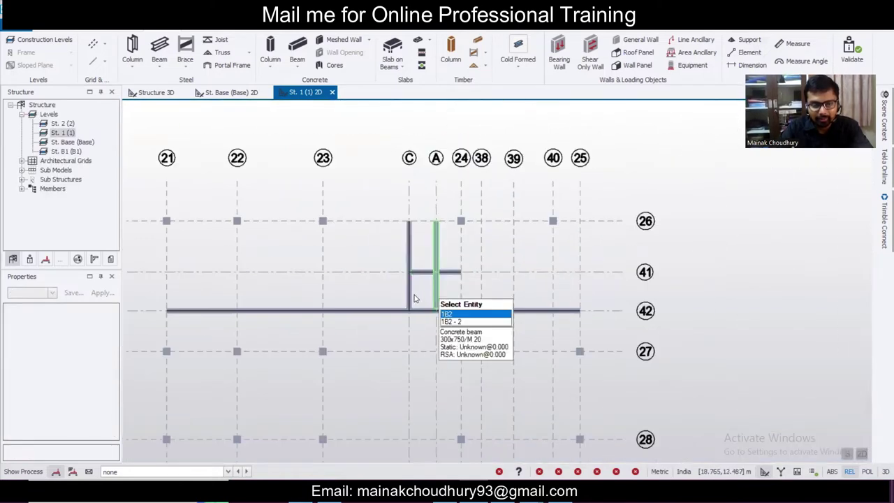
{"action": "scroll", "coordinate": [413, 298], "scroll_direction": "up", "scroll_amount": 2}
{"action": "scroll", "coordinate": [446, 341], "scroll_direction": "down", "scroll_amount": 2}
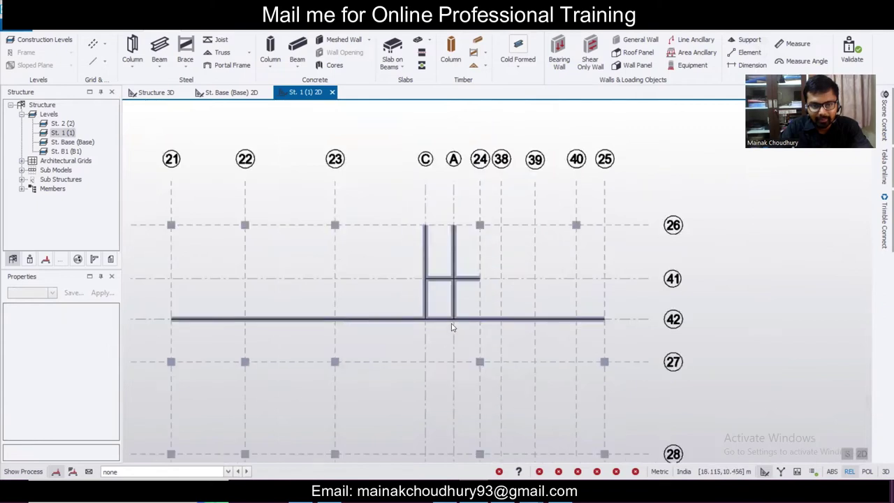
{"action": "scroll", "coordinate": [433, 349], "scroll_direction": "down", "scroll_amount": 2}
{"action": "scroll", "coordinate": [445, 326], "scroll_direction": "up", "scroll_amount": 1}
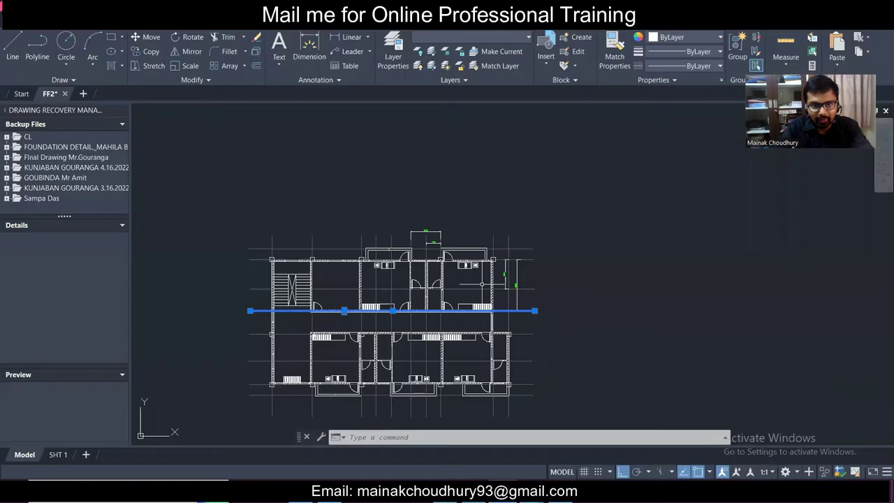
{"action": "scroll", "coordinate": [482, 284], "scroll_direction": "up", "scroll_amount": 5}
{"action": "scroll", "coordinate": [461, 244], "scroll_direction": "down", "scroll_amount": 3}
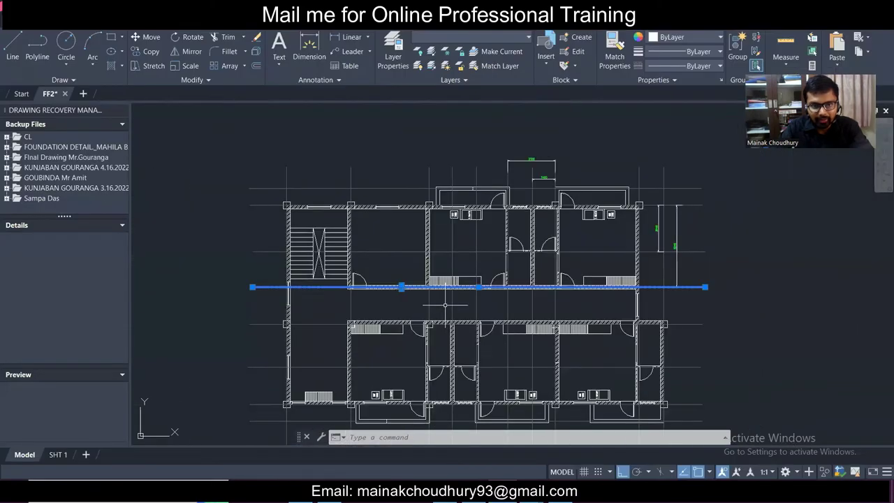
{"action": "scroll", "coordinate": [448, 221], "scroll_direction": "up", "scroll_amount": 1}
{"action": "middle_click_drag", "start_coordinate": [417, 304], "coordinate": [406, 245]}
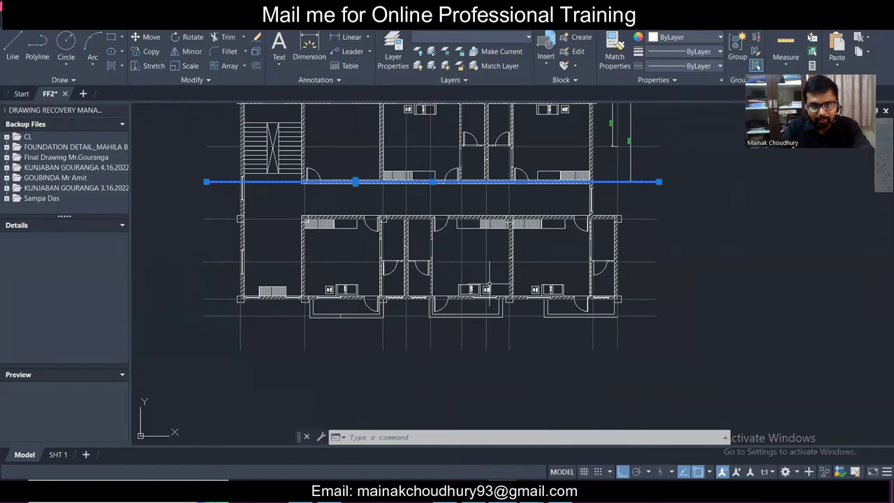
{"action": "middle_click_drag", "start_coordinate": [488, 283], "coordinate": [491, 302]}
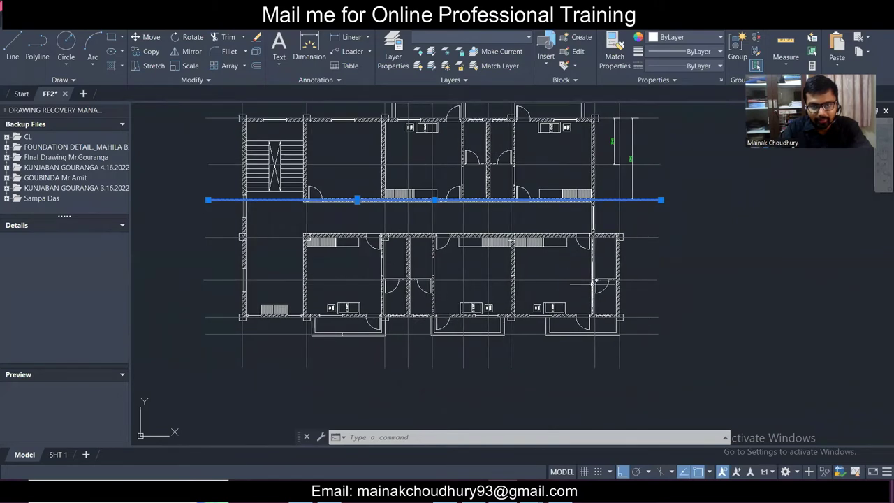
{"action": "scroll", "coordinate": [253, 289], "scroll_direction": "up", "scroll_amount": 2}
{"action": "scroll", "coordinate": [354, 352], "scroll_direction": "up", "scroll_amount": 2}
{"action": "scroll", "coordinate": [340, 358], "scroll_direction": "down", "scroll_amount": 2}
{"action": "scroll", "coordinate": [501, 315], "scroll_direction": "up", "scroll_amount": 2}
{"action": "scroll", "coordinate": [500, 309], "scroll_direction": "down", "scroll_amount": 2}
{"action": "middle_click_drag", "start_coordinate": [483, 271], "coordinate": [482, 301]}
{"action": "scroll", "coordinate": [499, 308], "scroll_direction": "up", "scroll_amount": 2}
{"action": "scroll", "coordinate": [493, 276], "scroll_direction": "down", "scroll_amount": 2}
{"action": "scroll", "coordinate": [490, 206], "scroll_direction": "down", "scroll_amount": 2}
{"action": "scroll", "coordinate": [490, 205], "scroll_direction": "up", "scroll_amount": 1}
{"action": "middle_click_drag", "start_coordinate": [492, 204], "coordinate": [484, 255]}
{"action": "scroll", "coordinate": [483, 308], "scroll_direction": "up", "scroll_amount": 2}
{"action": "middle_click_drag", "start_coordinate": [484, 318], "coordinate": [465, 245]}
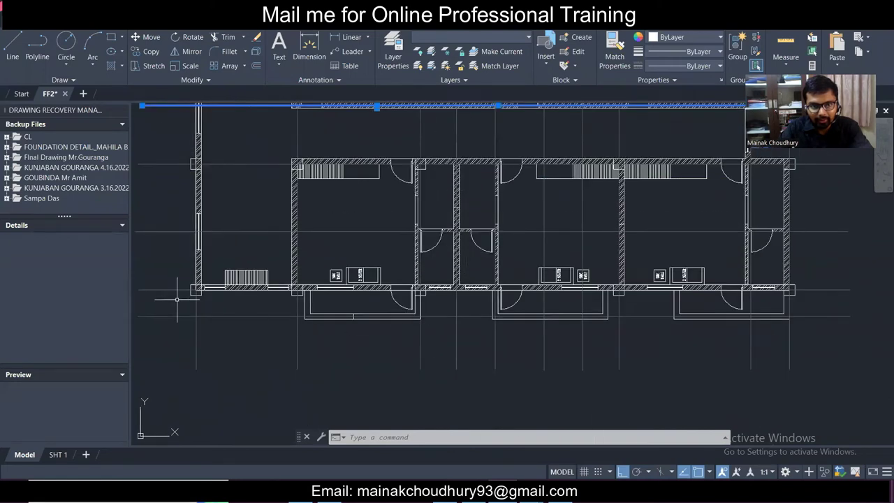
- Dimension the horizontal distance from the column grid line to the partition between the lower row's two middle small rooms
{"action": "scroll", "coordinate": [451, 309], "scroll_direction": "up", "scroll_amount": 2}
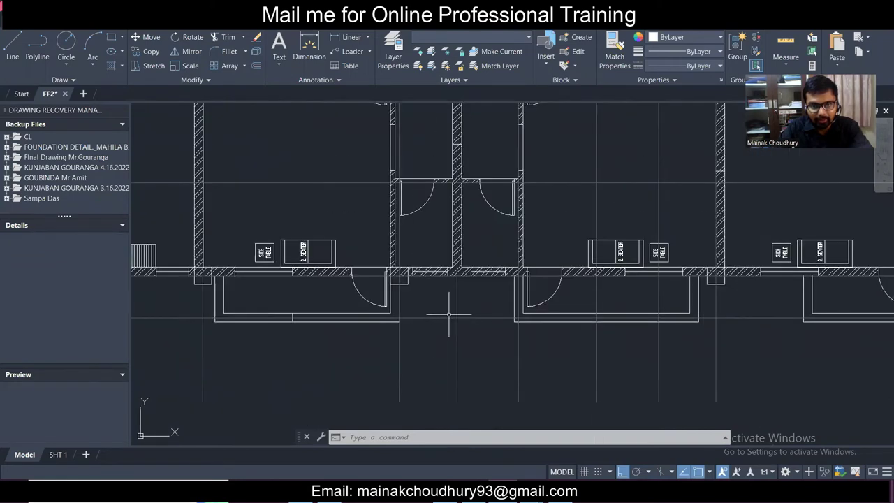
{"action": "left_click", "coordinate": [351, 37]}
{"action": "left_click", "coordinate": [405, 370]}
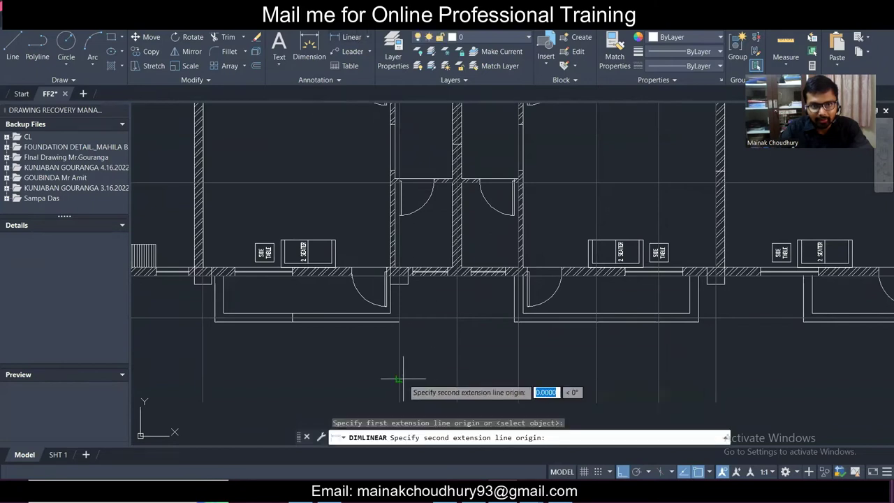
{"action": "left_click", "coordinate": [458, 372]}
{"action": "left_click", "coordinate": [456, 379]}
- Dimension from the same column grid line to the grid line at the far wall of the second small room
{"action": "middle_click_drag", "start_coordinate": [447, 378], "coordinate": [429, 326]}
{"action": "key", "text": "space"}
{"action": "left_click", "coordinate": [383, 342]}
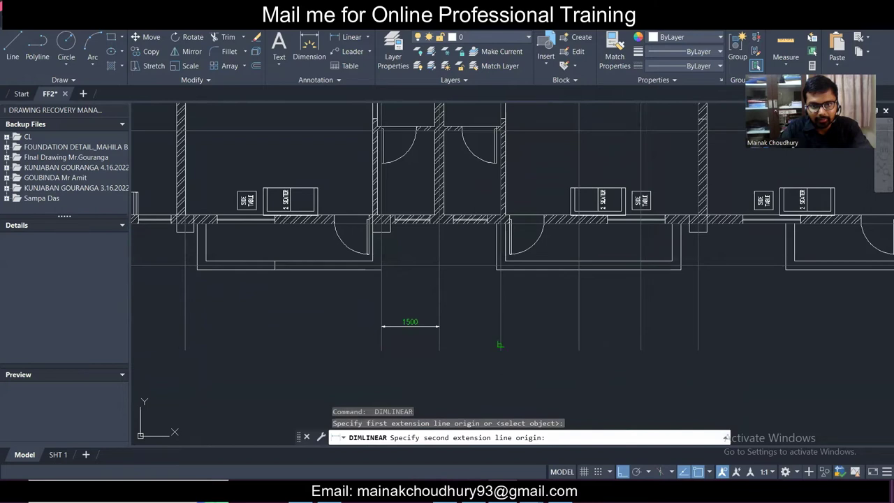
{"action": "left_click", "coordinate": [500, 343]}
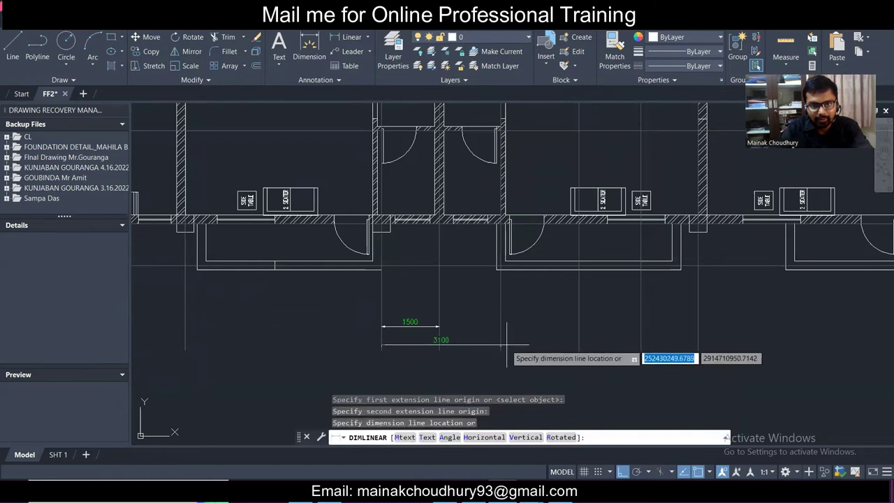
{"action": "left_click", "coordinate": [500, 345]}
- Add a vertical dimension at the plan's left edge between the bottom column grid line and the small rooms' cross-wall grid line
{"action": "scroll", "coordinate": [483, 301], "scroll_direction": "down", "scroll_amount": 4}
{"action": "scroll", "coordinate": [486, 298], "scroll_direction": "up", "scroll_amount": 3}
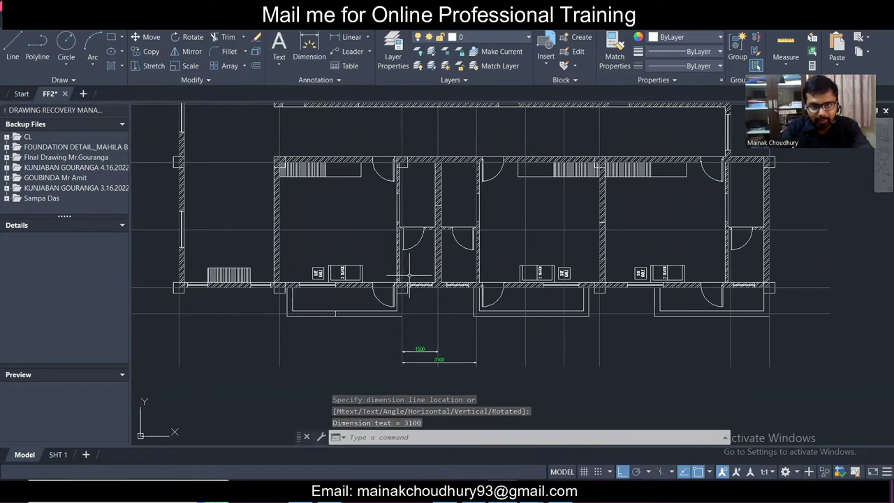
{"action": "middle_click_drag", "start_coordinate": [212, 313], "coordinate": [241, 303]}
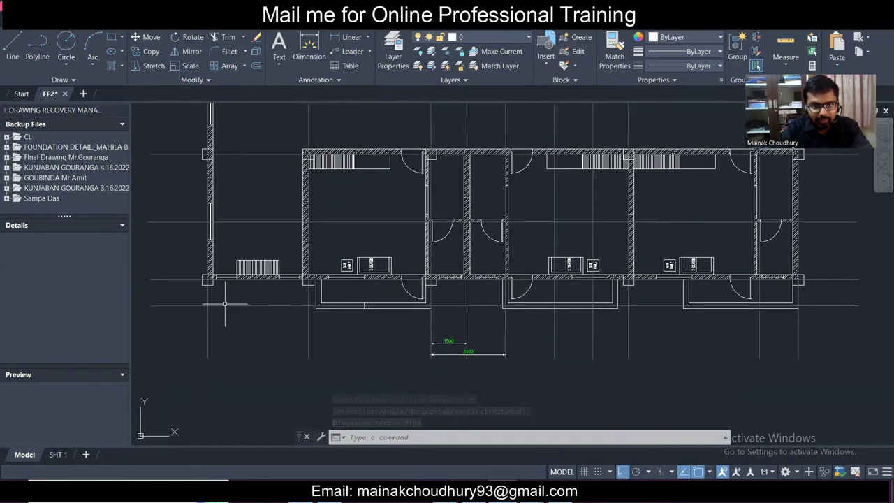
{"action": "key", "text": "space"}
{"action": "left_click", "coordinate": [190, 280]}
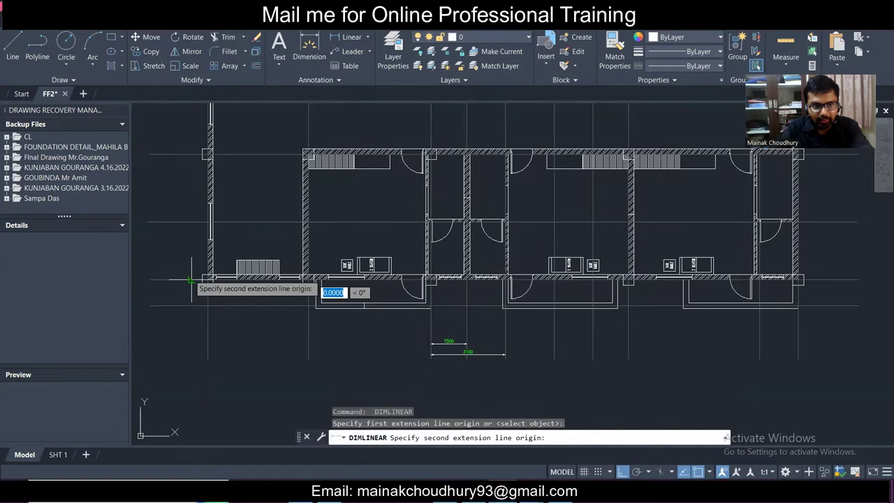
{"action": "left_click", "coordinate": [190, 223]}
{"action": "left_click", "coordinate": [192, 223]}
- Examine the new vertical and horizontal dimensions and the surrounding walls of the lower room row
{"action": "scroll", "coordinate": [177, 248], "scroll_direction": "up", "scroll_amount": 4}
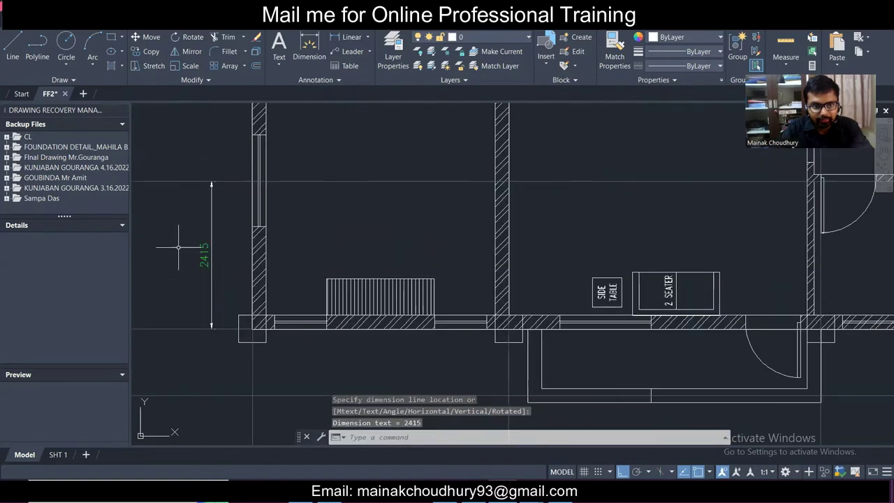
{"action": "scroll", "coordinate": [178, 247], "scroll_direction": "down", "scroll_amount": 4}
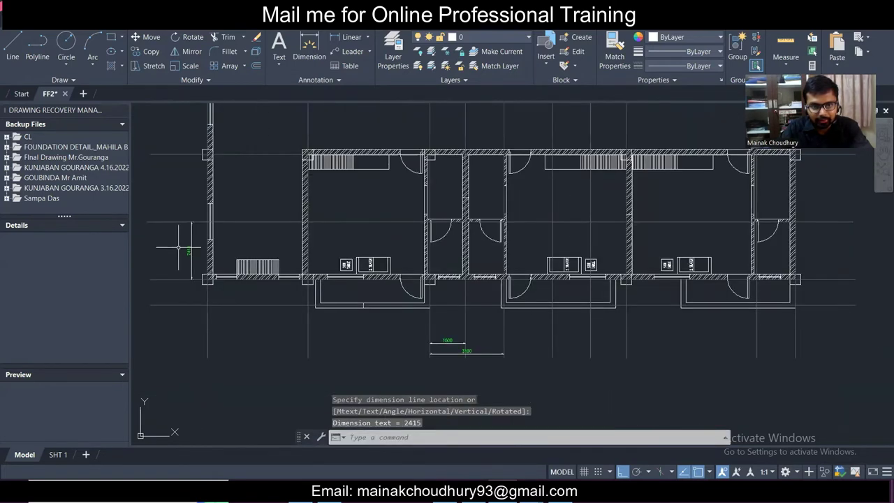
{"action": "scroll", "coordinate": [178, 246], "scroll_direction": "up", "scroll_amount": 4}
{"action": "scroll", "coordinate": [180, 245], "scroll_direction": "down", "scroll_amount": 4}
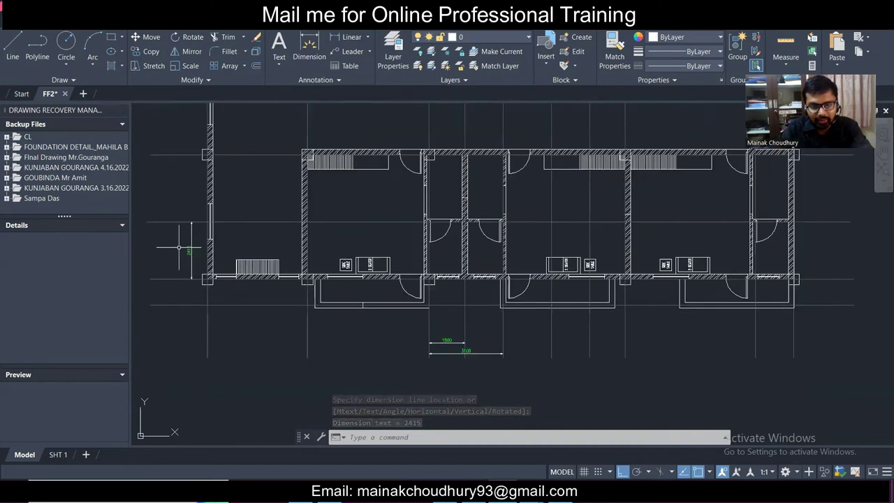
{"action": "middle_click_drag", "start_coordinate": [530, 299], "coordinate": [441, 307]}
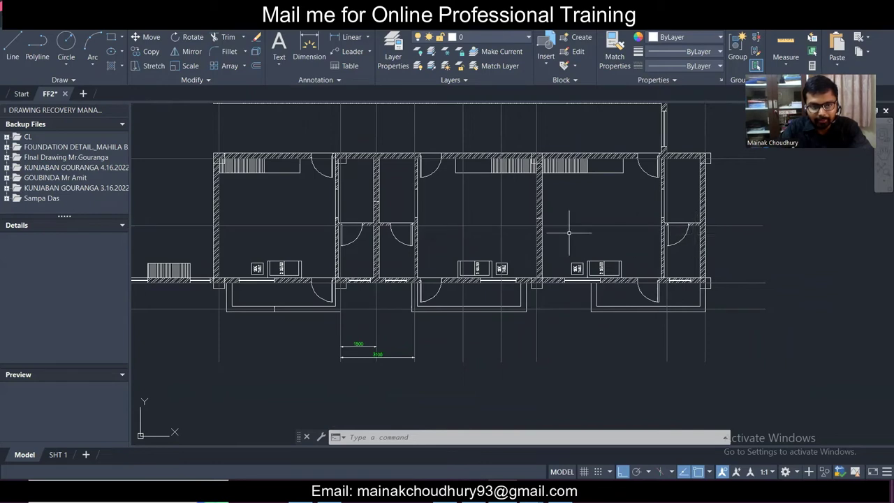
{"action": "scroll", "coordinate": [465, 256], "scroll_direction": "down", "scroll_amount": 2}
{"action": "middle_click_drag", "start_coordinate": [365, 248], "coordinate": [412, 264]}
{"action": "scroll", "coordinate": [414, 284], "scroll_direction": "up", "scroll_amount": 2}
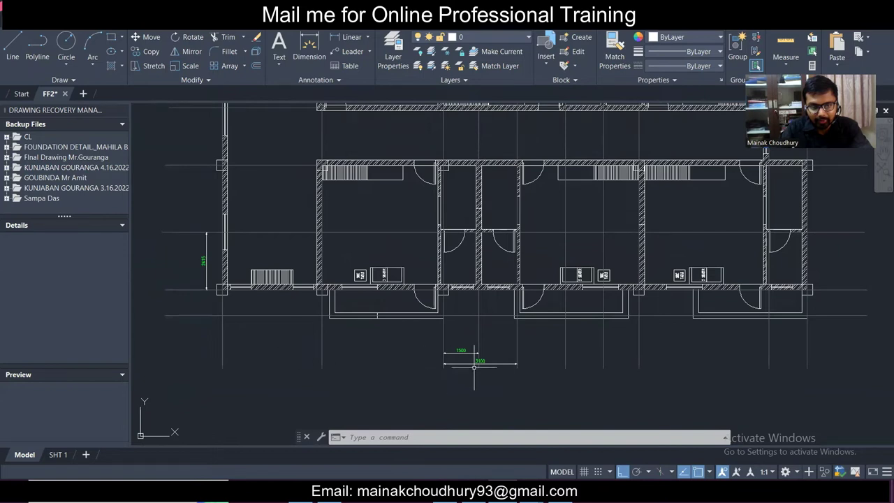
{"action": "scroll", "coordinate": [474, 365], "scroll_direction": "up", "scroll_amount": 4}
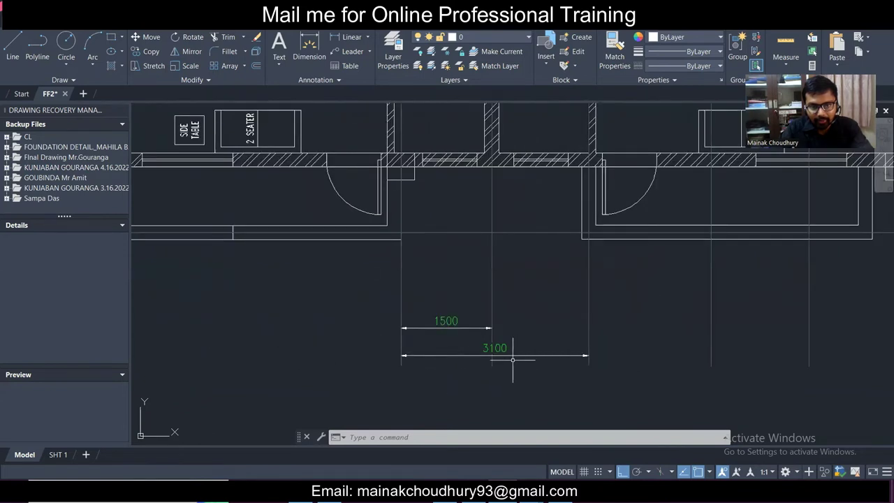
{"action": "scroll", "coordinate": [540, 363], "scroll_direction": "down", "scroll_amount": 4}
{"action": "middle_click_drag", "start_coordinate": [541, 355], "coordinate": [518, 391]}
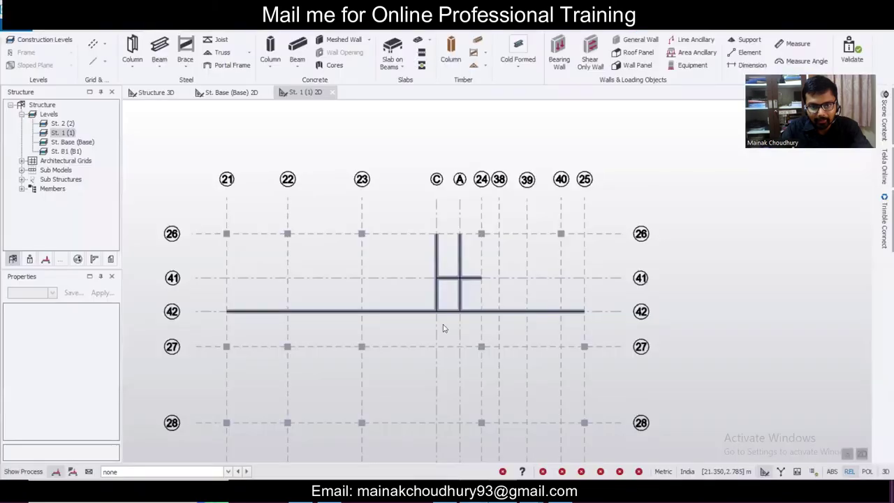
- Switch to Tekla Structural Designer and add a parallel copy of grid line 23 at 1.5 m toward grid line C
{"action": "scroll", "coordinate": [443, 328], "scroll_direction": "down", "scroll_amount": 1}
{"action": "middle_click_drag", "start_coordinate": [399, 385], "coordinate": [477, 294]}
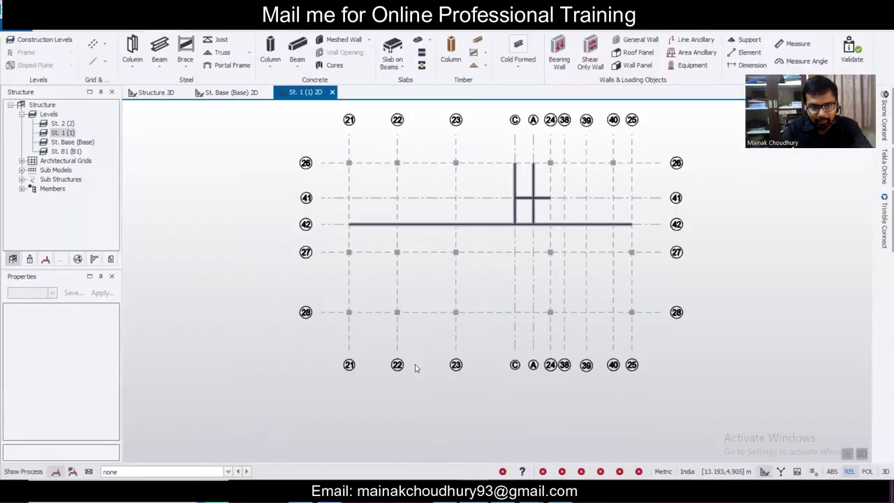
{"action": "scroll", "coordinate": [413, 337], "scroll_direction": "up", "scroll_amount": 2}
{"action": "scroll", "coordinate": [497, 304], "scroll_direction": "up", "scroll_amount": 3}
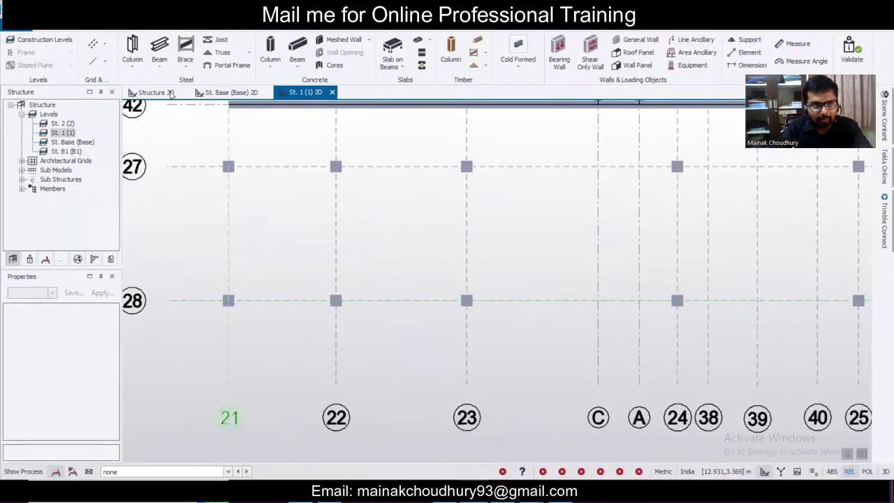
{"action": "left_click", "coordinate": [91, 45]}
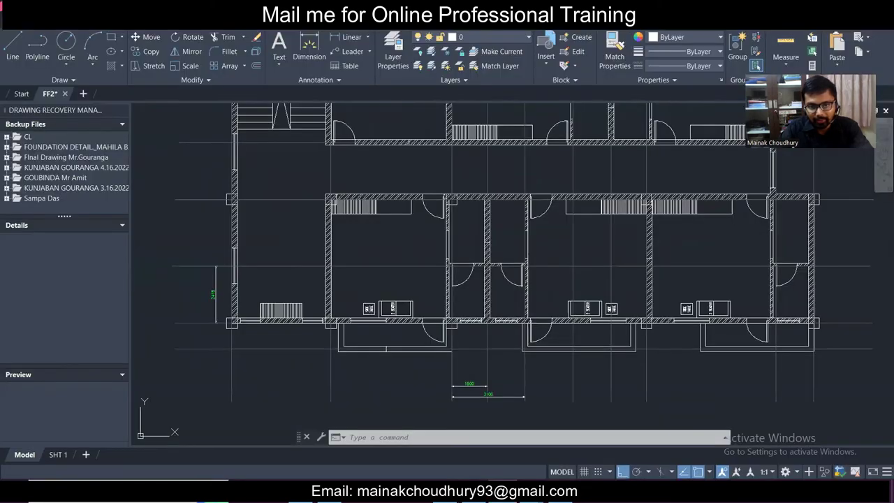
{"action": "scroll", "coordinate": [498, 425], "scroll_direction": "up", "scroll_amount": 4}
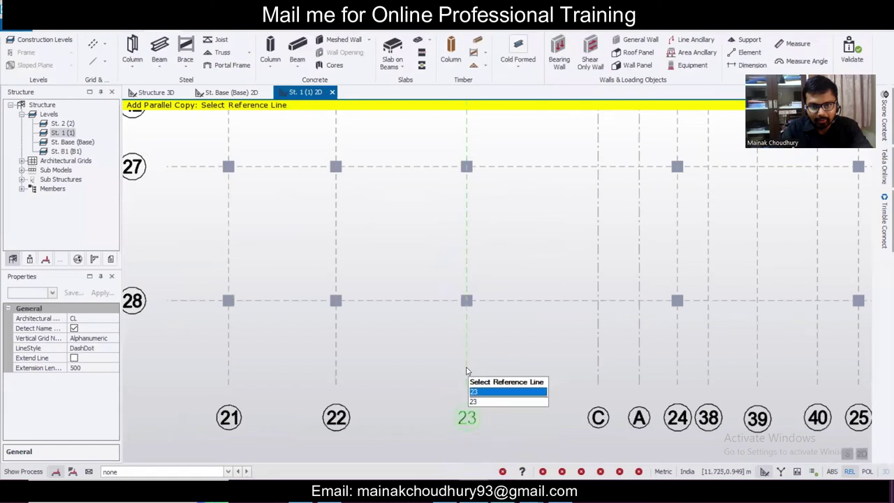
{"action": "left_click", "coordinate": [466, 381]}
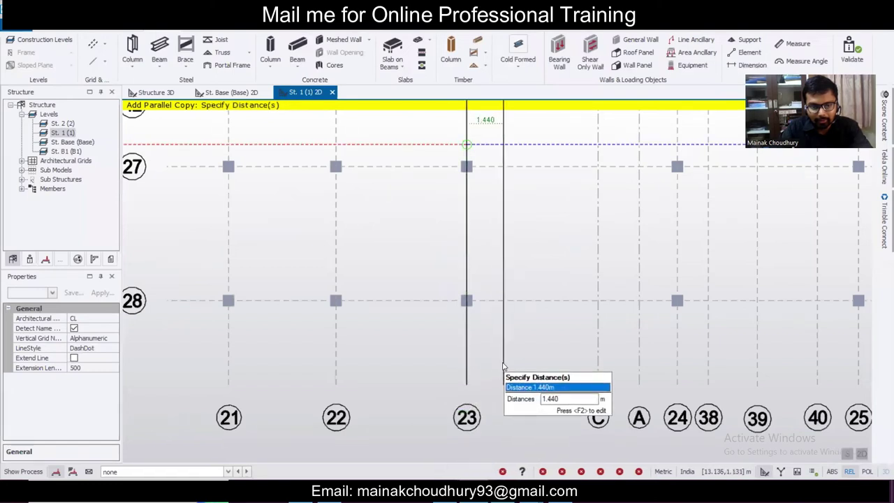
{"action": "key", "text": "F2"}
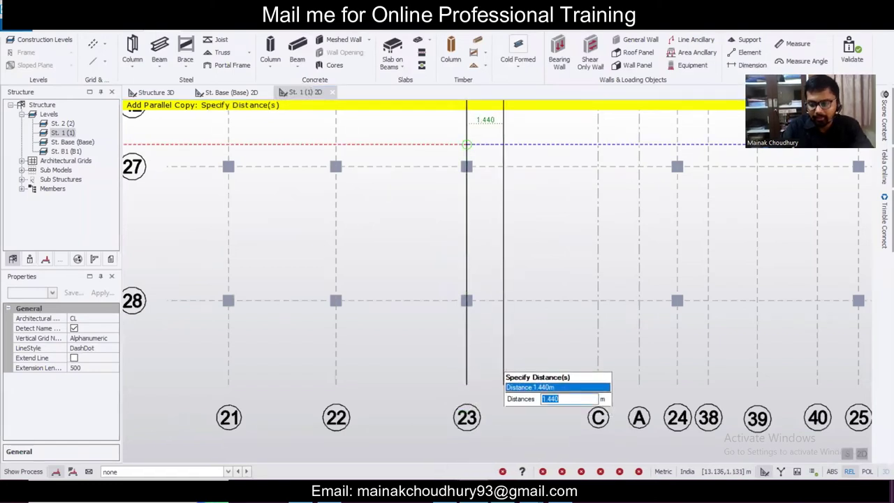
{"action": "key", "text": "Escape"}
{"action": "type", "text": "1.5"}
{"action": "key", "text": "Return"}
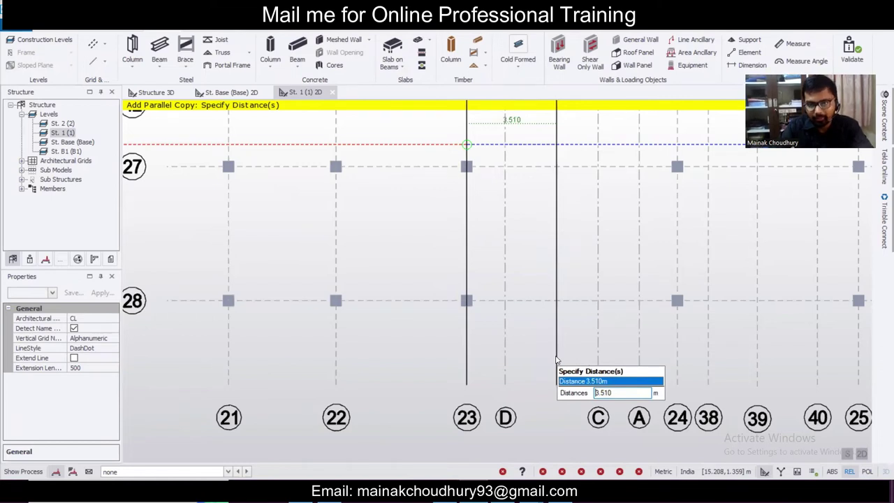
- Add a second parallel copy of grid line 23 at 3.1 m toward grid line C
{"action": "key", "text": "BackSpace"}
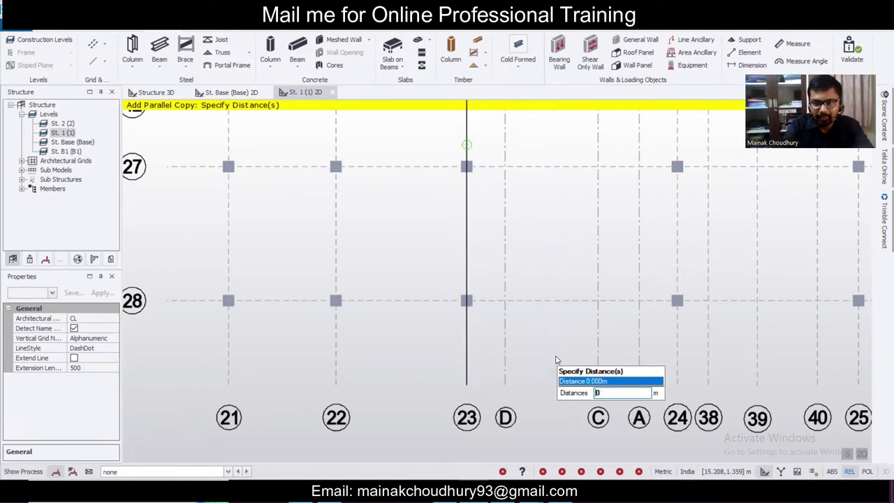
{"action": "type", "text": "3.1"}
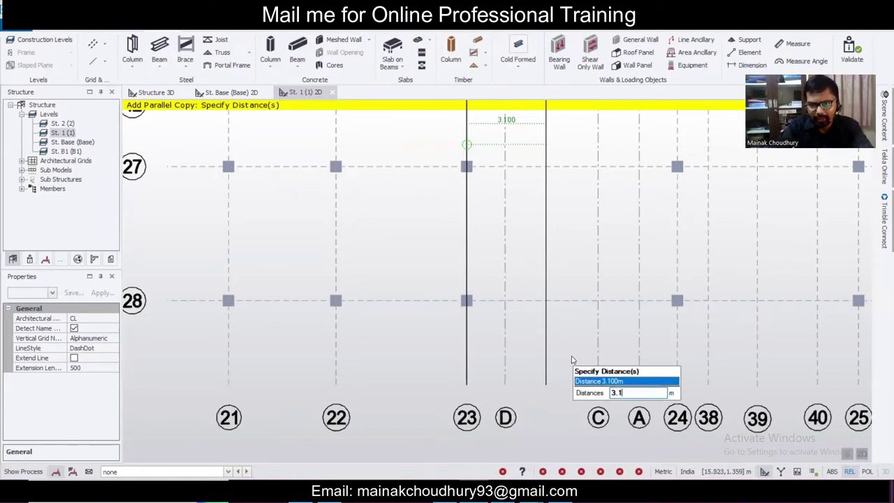
{"action": "key", "text": "Return"}
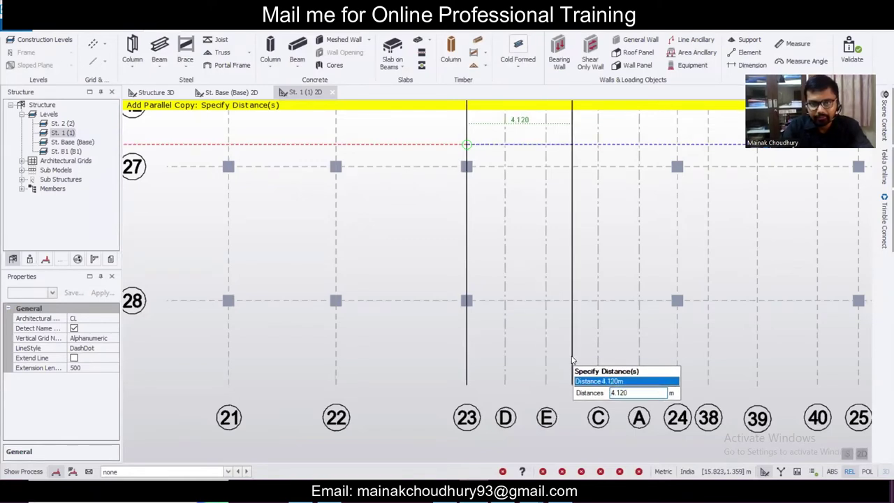
{"action": "key", "text": "Escape"}
- Measure the distance along grid line 28 from grid line 23 to grid line E
{"action": "scroll", "coordinate": [538, 345], "scroll_direction": "down", "scroll_amount": 3}
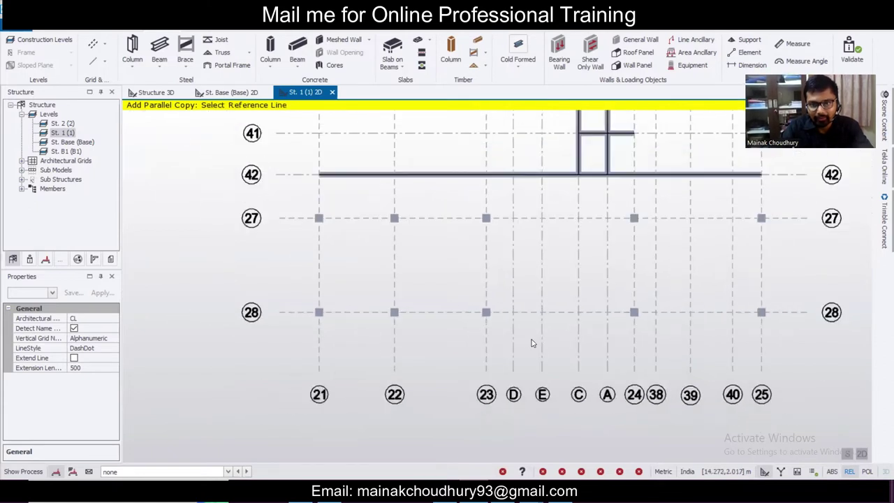
{"action": "scroll", "coordinate": [563, 332], "scroll_direction": "up", "scroll_amount": 2}
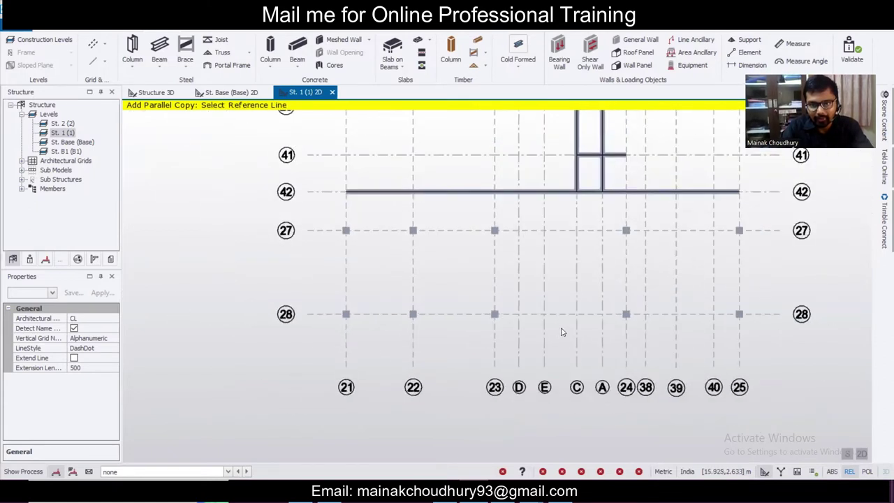
{"action": "left_click", "coordinate": [796, 44]}
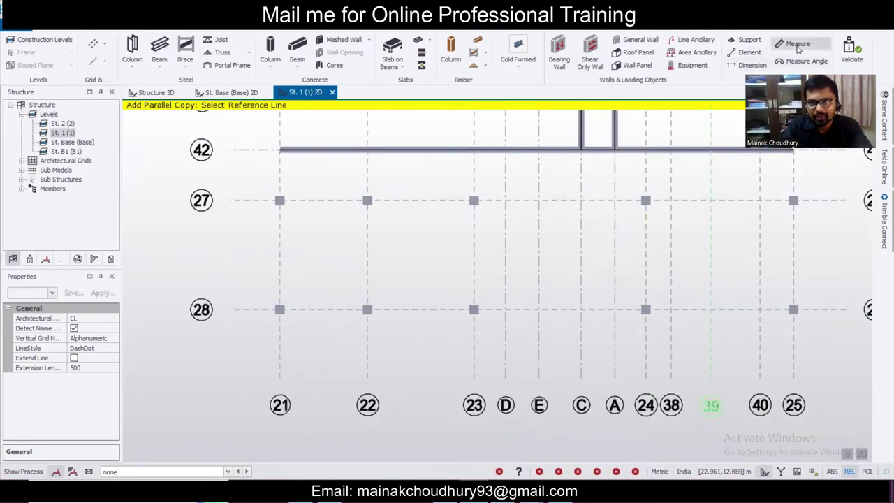
{"action": "left_click", "coordinate": [478, 311]}
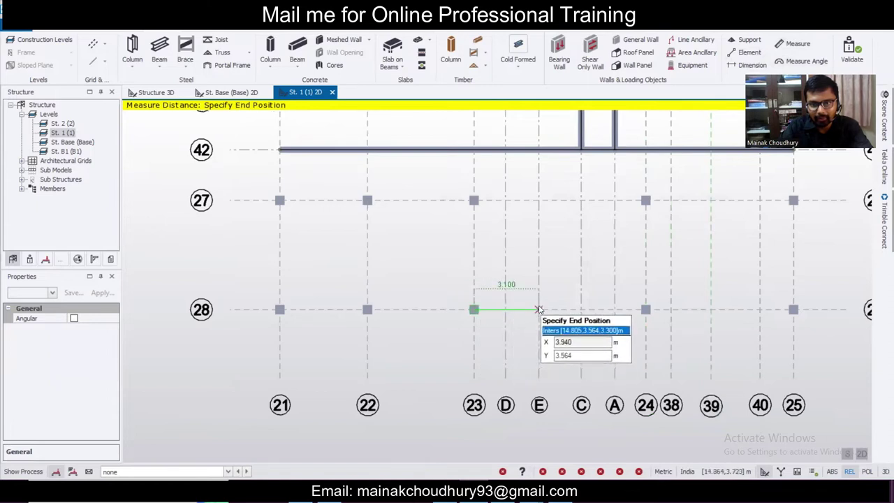
{"action": "left_click", "coordinate": [538, 309]}
{"action": "key", "text": "Escape"}
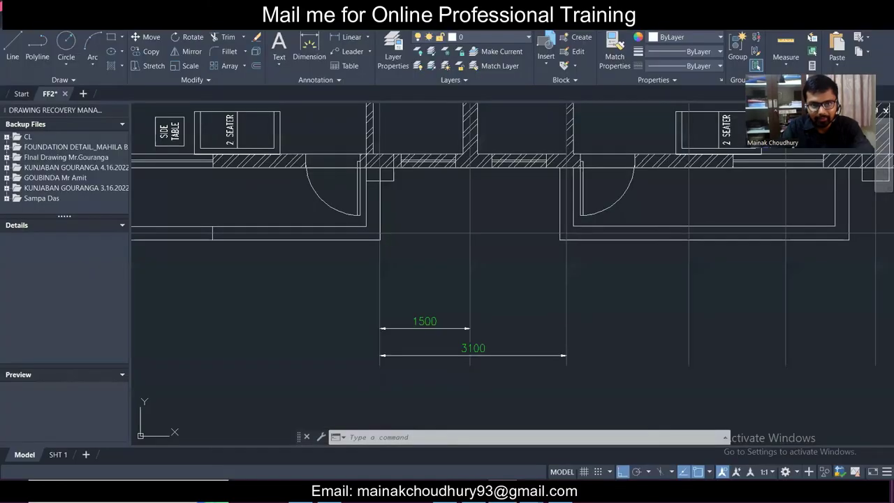
- Recheck the FF2 plan in AutoCAD, and in Tekla Structural Designer add a parallel copy of grid line 28 at 2.415 m toward grid line 27
{"action": "scroll", "coordinate": [472, 294], "scroll_direction": "down", "scroll_amount": 2}
{"action": "middle_click_drag", "start_coordinate": [482, 267], "coordinate": [486, 332]}
{"action": "scroll", "coordinate": [211, 287], "scroll_direction": "up", "scroll_amount": 2}
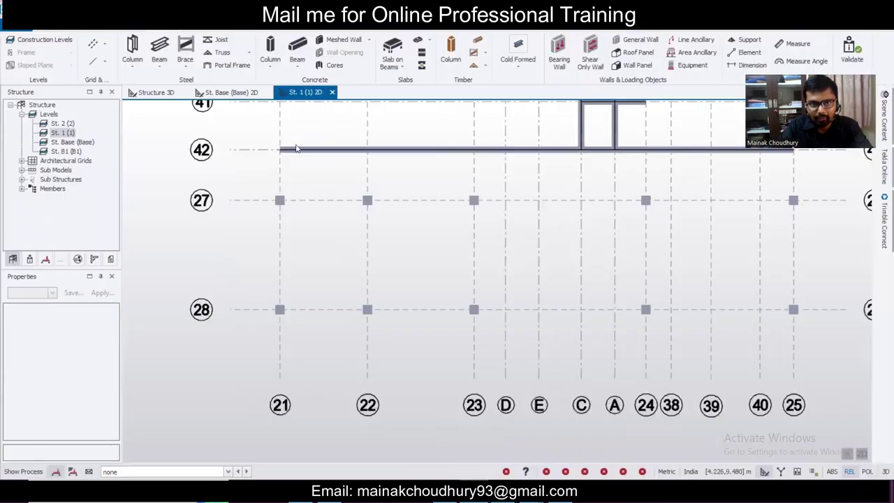
{"action": "left_click", "coordinate": [97, 48]}
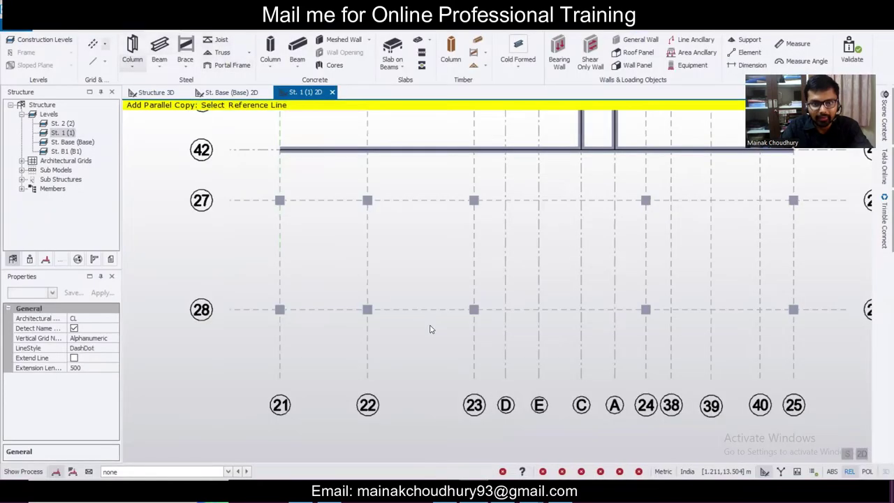
{"action": "left_click", "coordinate": [437, 312]}
{"action": "left_click", "coordinate": [461, 333]}
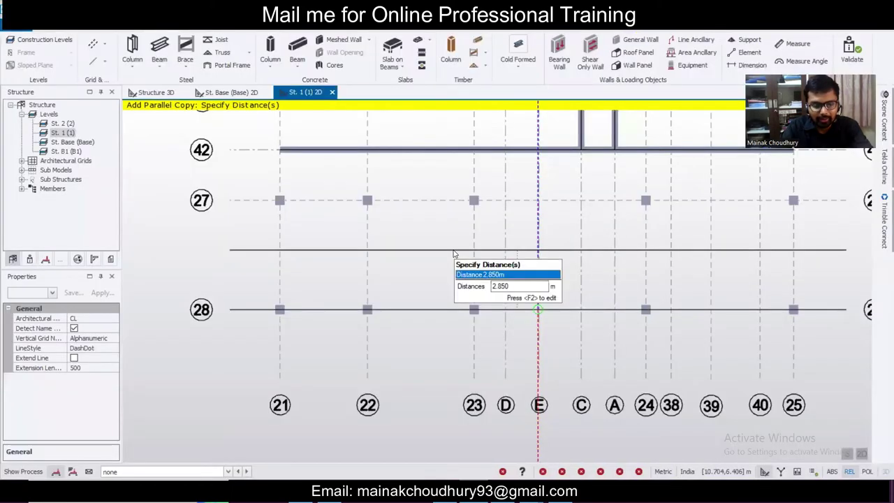
{"action": "key", "text": "F2"}
{"action": "type", "text": "2."}
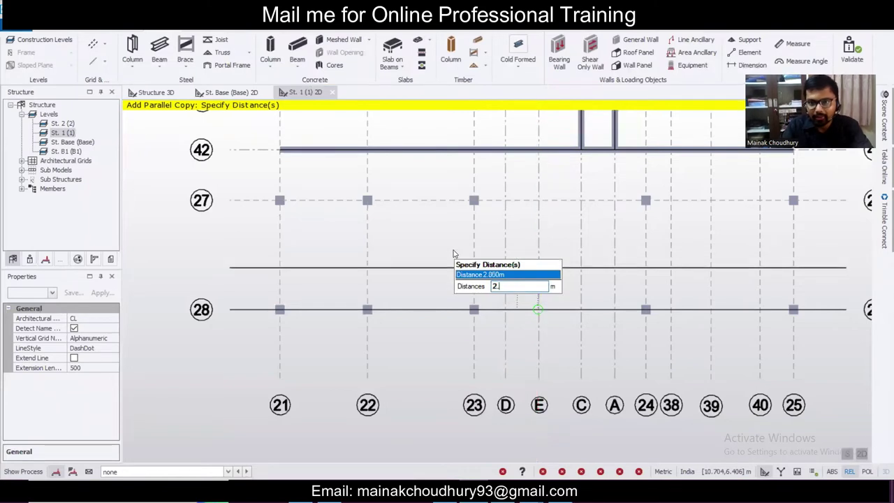
{"action": "type", "text": "415"}
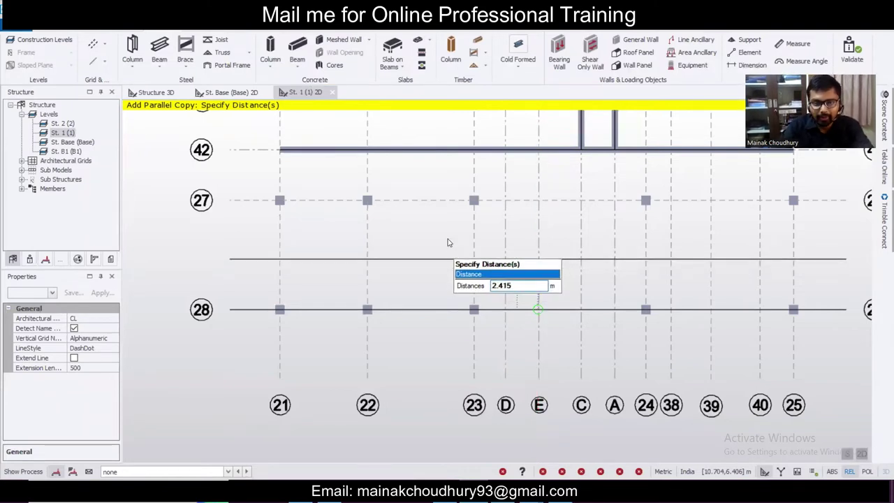
{"action": "key", "text": "Return"}
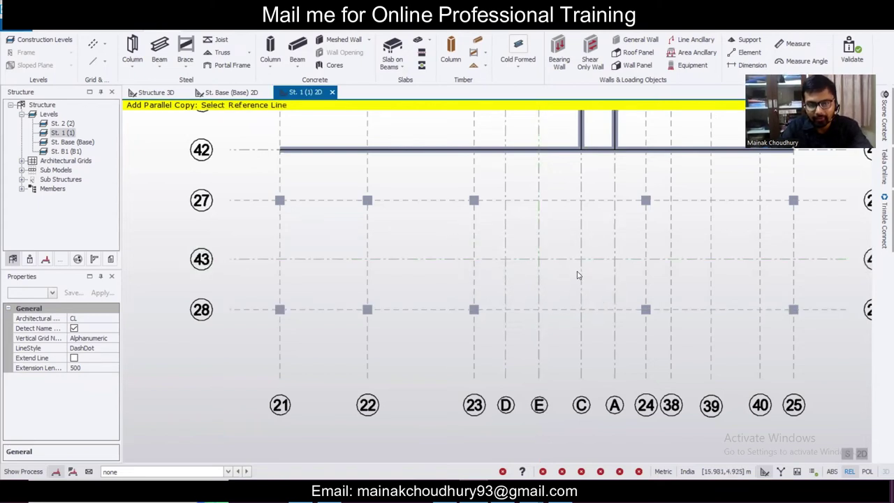
- Compare the grid lines around 27, 43 and 28 with the lower rooms of the FF2 plan in AutoCAD
{"action": "scroll", "coordinate": [579, 273], "scroll_direction": "down", "scroll_amount": 2}
{"action": "middle_click_drag", "start_coordinate": [606, 273], "coordinate": [531, 335]}
{"action": "scroll", "coordinate": [528, 341], "scroll_direction": "up", "scroll_amount": 3}
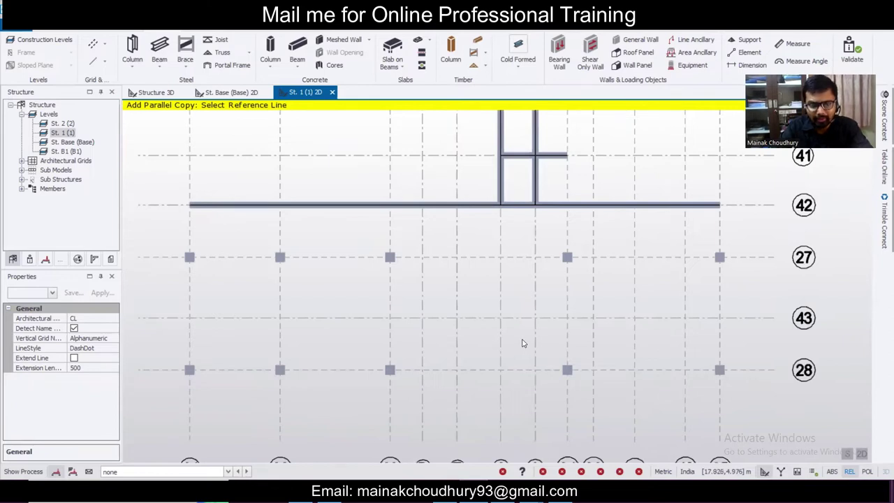
{"action": "scroll", "coordinate": [522, 343], "scroll_direction": "down", "scroll_amount": 2}
{"action": "scroll", "coordinate": [523, 343], "scroll_direction": "up", "scroll_amount": 2}
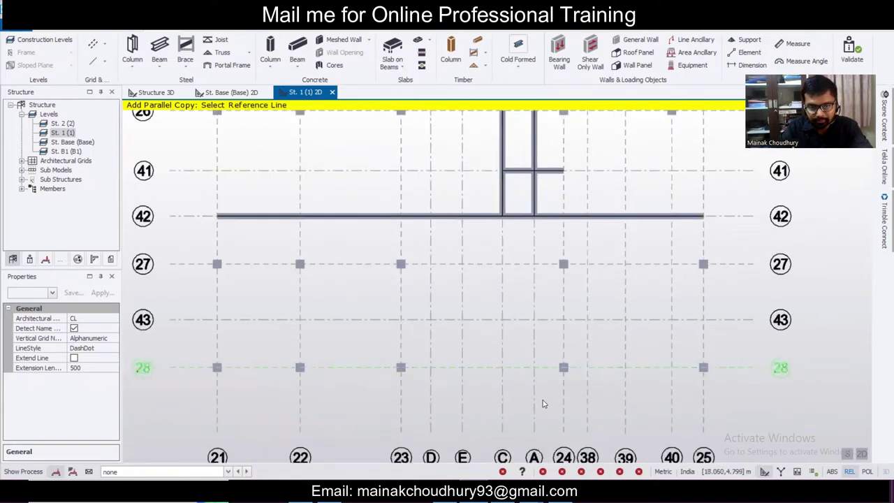
{"action": "left_click", "coordinate": [605, 492]}
{"action": "scroll", "coordinate": [510, 304], "scroll_direction": "down", "scroll_amount": 3}
{"action": "scroll", "coordinate": [671, 310], "scroll_direction": "up", "scroll_amount": 5}
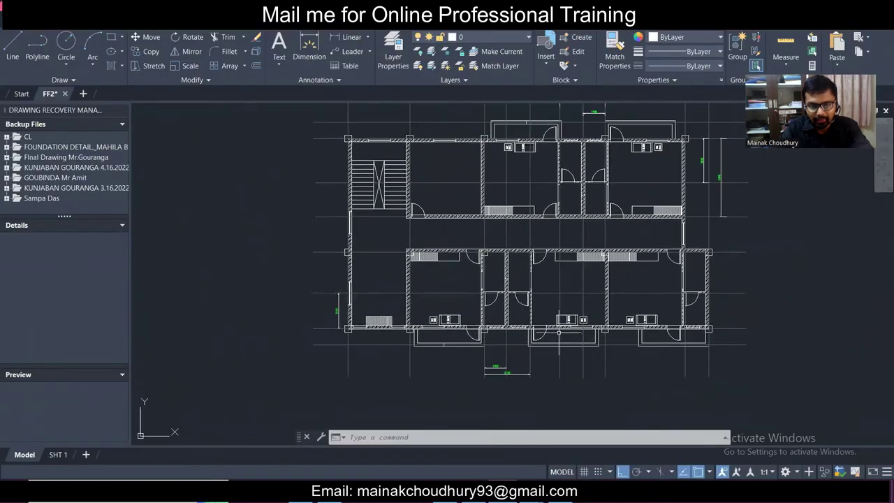
{"action": "scroll", "coordinate": [505, 329], "scroll_direction": "down", "scroll_amount": 1}
{"action": "middle_click_drag", "start_coordinate": [457, 324], "coordinate": [479, 359]}
{"action": "scroll", "coordinate": [479, 360], "scroll_direction": "up", "scroll_amount": 1}
{"action": "scroll", "coordinate": [483, 360], "scroll_direction": "down", "scroll_amount": 1}
{"action": "left_click", "coordinate": [474, 489]}
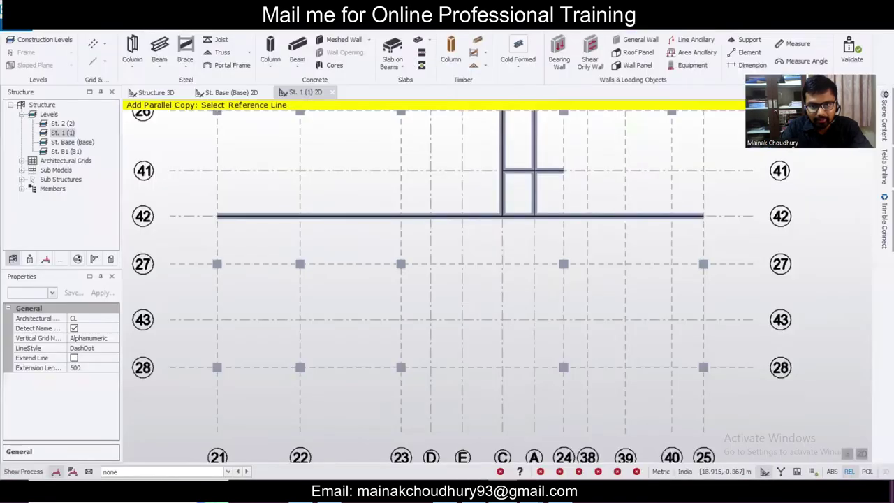
{"action": "left_click", "coordinate": [474, 489]}
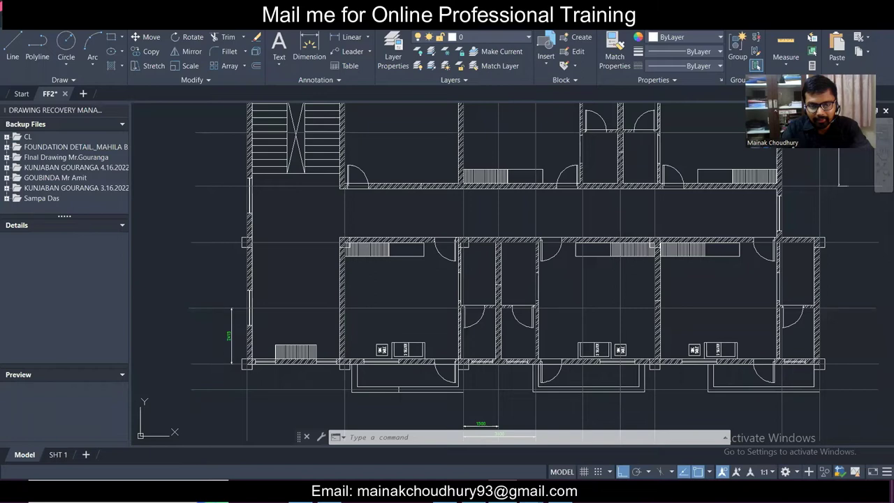
- In Tekla Structural Designer, create a cast-in-place concrete beam with the b300x750 property set along grid line D from 28 to 27
{"action": "key", "text": "alt+Tab"}
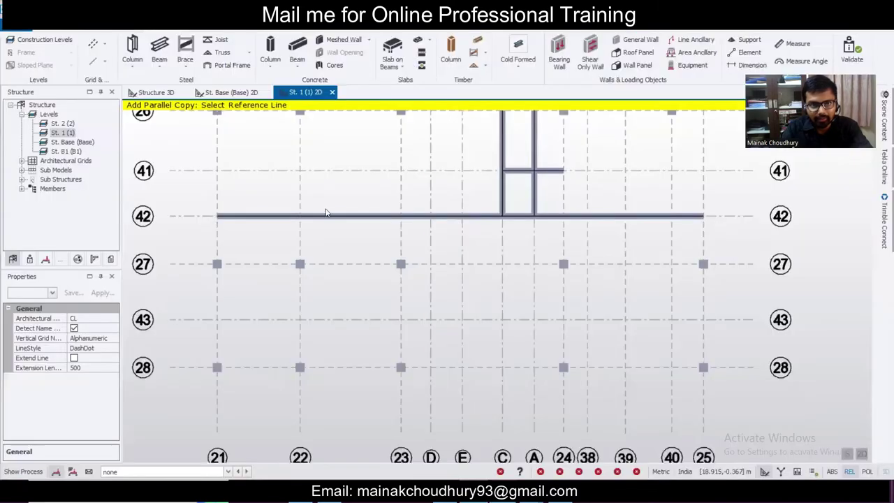
{"action": "left_click", "coordinate": [297, 49]}
{"action": "left_click", "coordinate": [52, 293]}
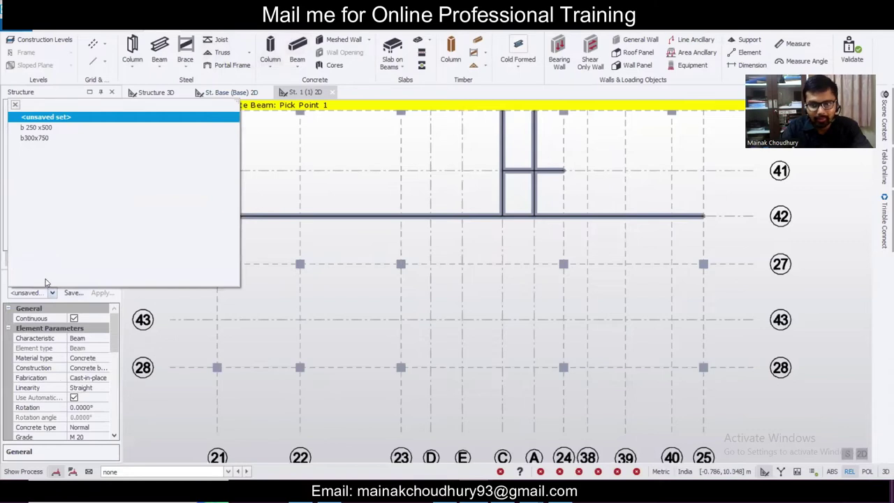
{"action": "left_click", "coordinate": [49, 139]}
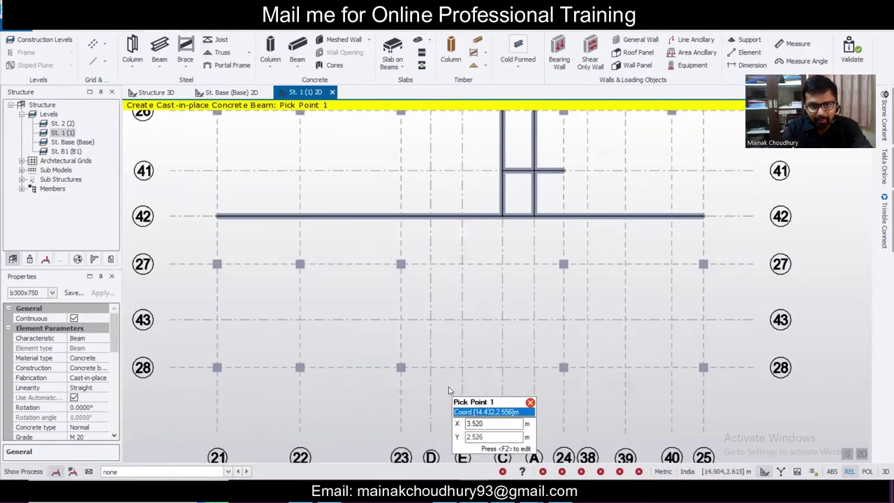
{"action": "scroll", "coordinate": [447, 391], "scroll_direction": "up", "scroll_amount": 1}
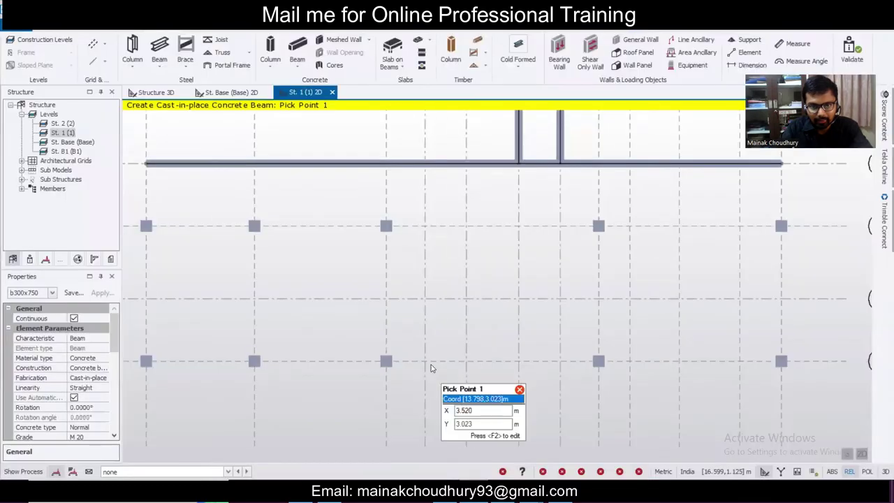
{"action": "left_click", "coordinate": [501, 488]}
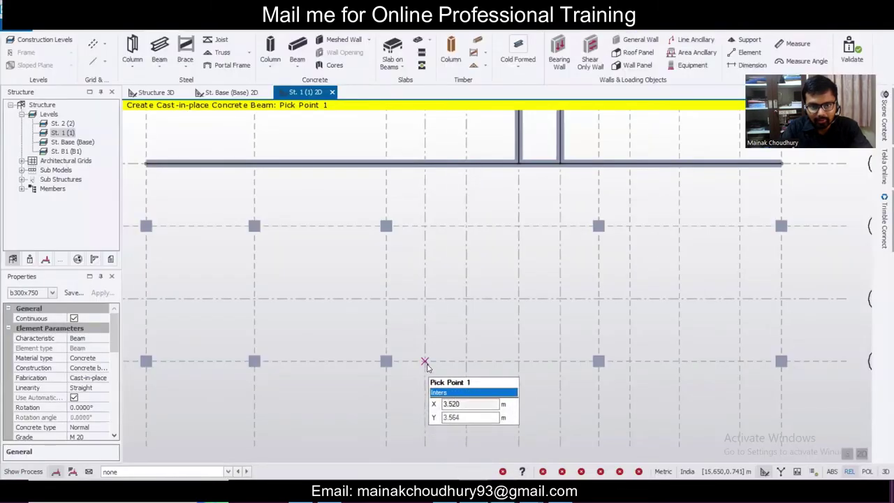
{"action": "left_click", "coordinate": [424, 361]}
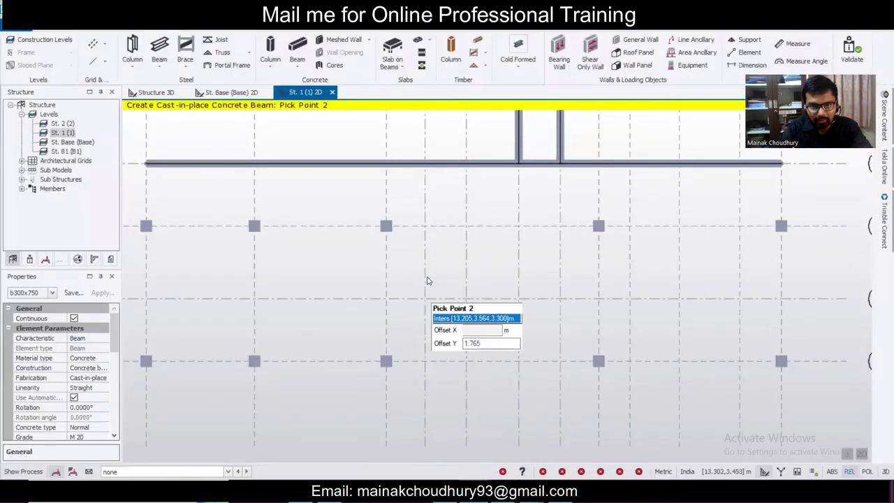
{"action": "left_click", "coordinate": [424, 225]}
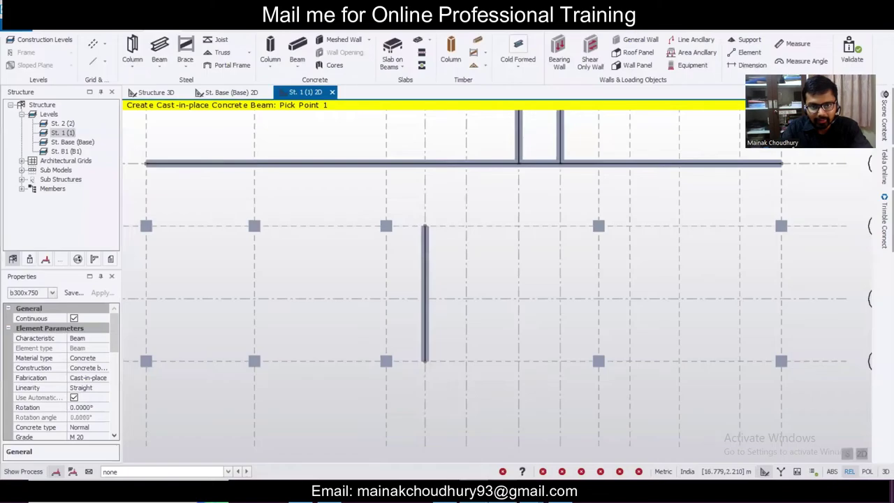
- Add concrete beams along grid line 43 from 23 to E and along grid line E from 28 to 27
{"action": "left_click", "coordinate": [386, 299]}
{"action": "left_click", "coordinate": [467, 299]}
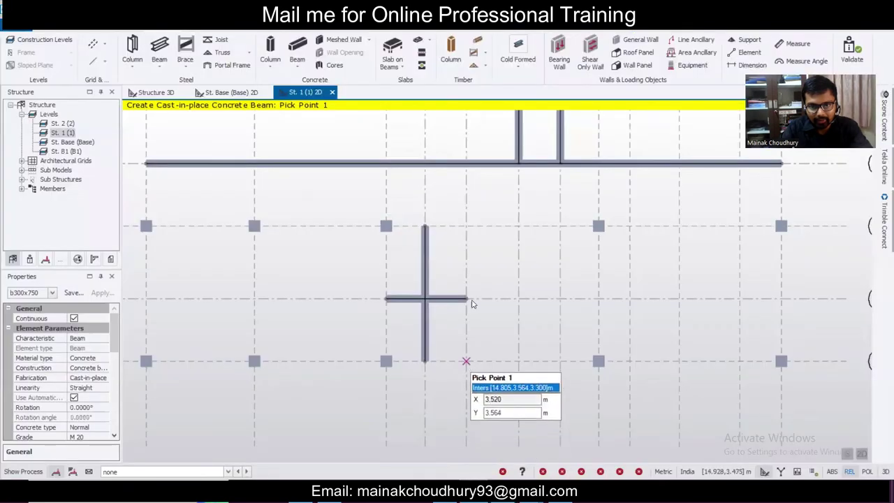
{"action": "left_click", "coordinate": [467, 361]}
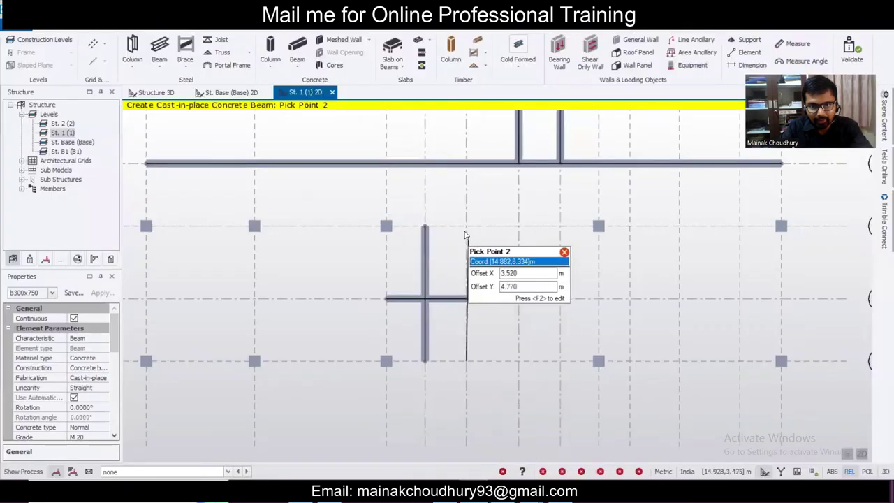
{"action": "left_click", "coordinate": [466, 226]}
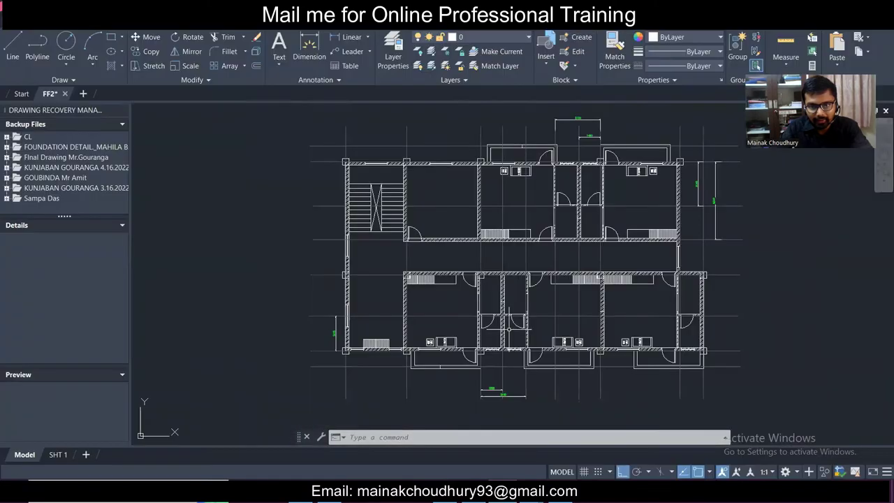
- Check the FF2 plan's right end in AutoCAD, and in Tekla Structural Designer add beams along grid line 40 from 26 to 42 and on to 28
{"action": "scroll", "coordinate": [560, 363], "scroll_direction": "up", "scroll_amount": 5}
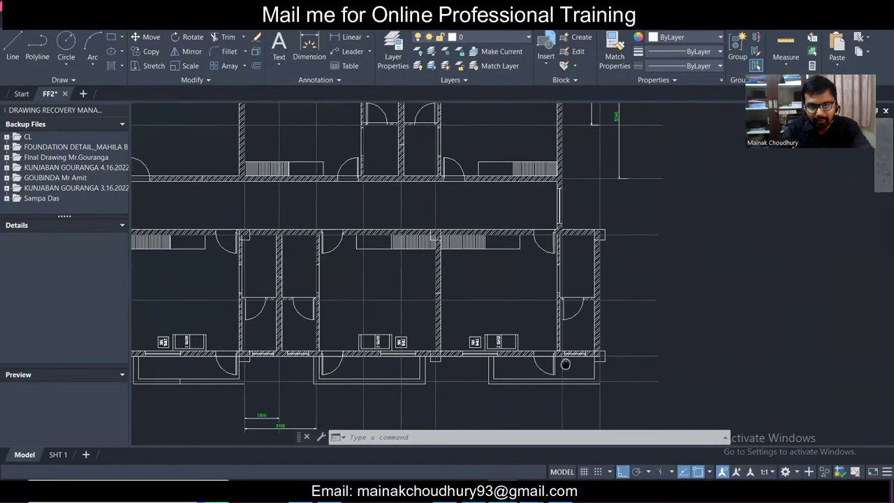
{"action": "scroll", "coordinate": [588, 369], "scroll_direction": "down", "scroll_amount": 5}
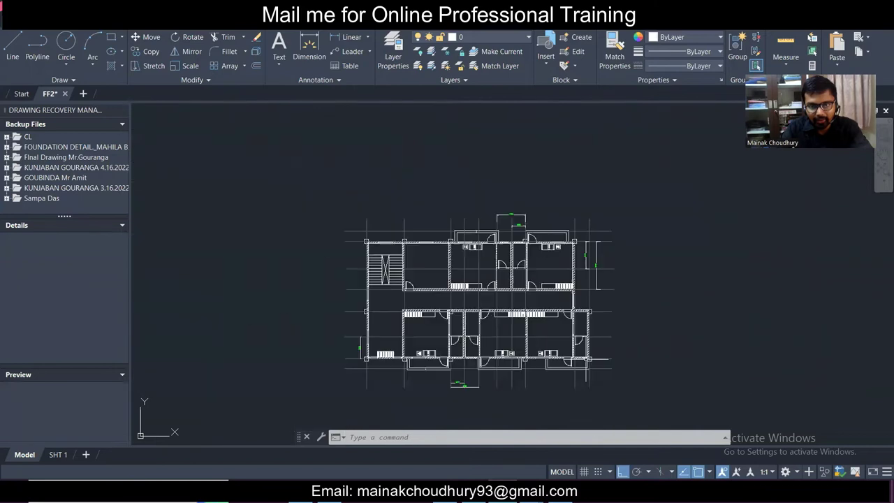
{"action": "scroll", "coordinate": [588, 359], "scroll_direction": "up", "scroll_amount": 5}
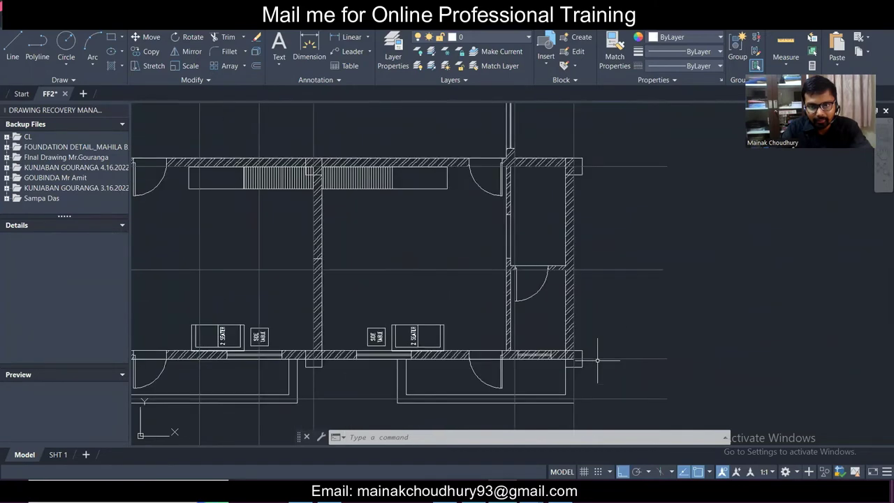
{"action": "scroll", "coordinate": [597, 360], "scroll_direction": "down", "scroll_amount": 2}
{"action": "scroll", "coordinate": [670, 339], "scroll_direction": "up", "scroll_amount": 3}
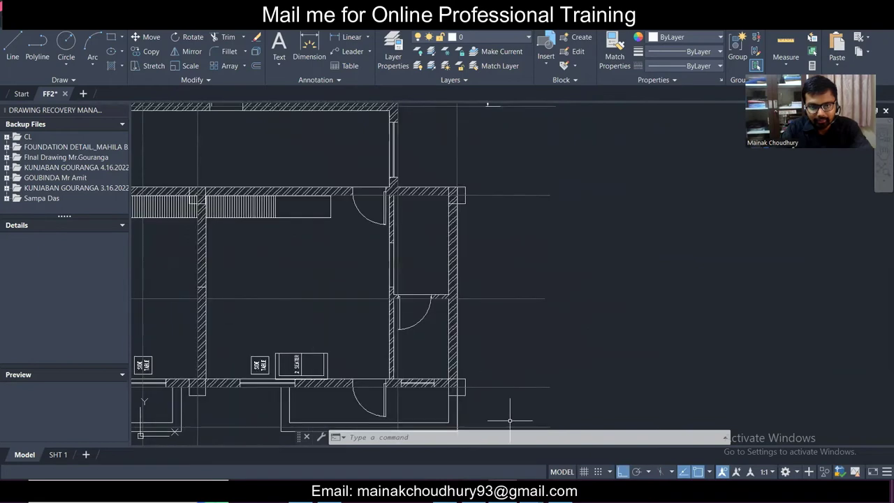
{"action": "left_click", "coordinate": [475, 491]}
{"action": "scroll", "coordinate": [484, 415], "scroll_direction": "down", "scroll_amount": 2}
{"action": "middle_click_drag", "start_coordinate": [595, 377], "coordinate": [550, 397]}
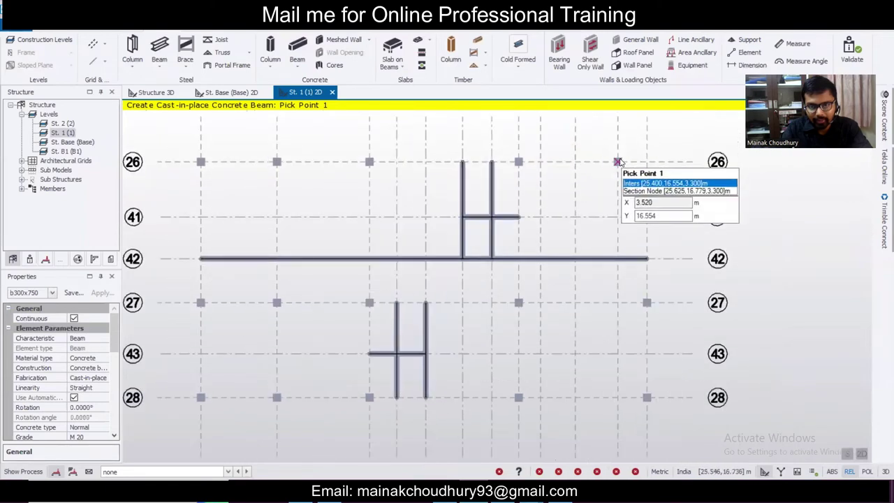
{"action": "left_click", "coordinate": [617, 161]}
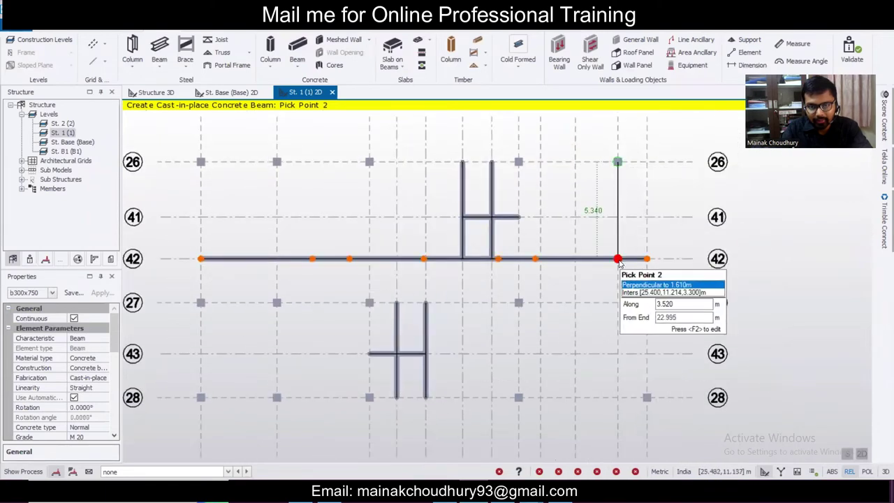
{"action": "left_click", "coordinate": [617, 259]}
{"action": "left_click", "coordinate": [618, 259]}
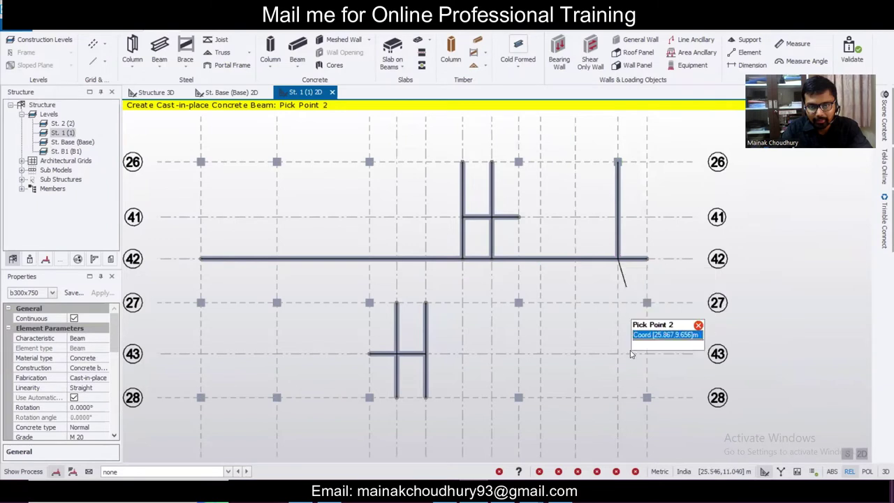
{"action": "left_click", "coordinate": [617, 398]}
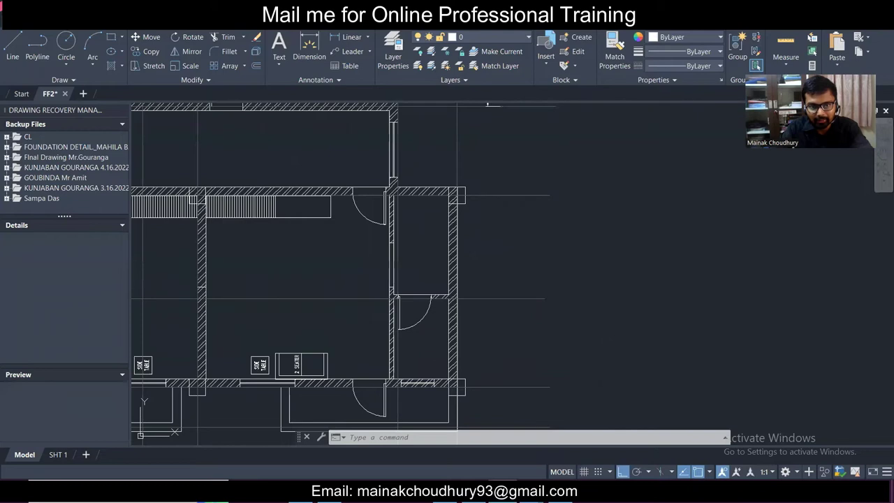
- Recheck the FF2 plan in AutoCAD, and in Tekla Structural Designer add a beam along grid line 43 between grid lines 40 and 25
{"action": "scroll", "coordinate": [471, 268], "scroll_direction": "down", "scroll_amount": 4}
{"action": "scroll", "coordinate": [453, 284], "scroll_direction": "up", "scroll_amount": 1}
{"action": "middle_click_drag", "start_coordinate": [460, 273], "coordinate": [465, 314]}
{"action": "scroll", "coordinate": [465, 314], "scroll_direction": "down", "scroll_amount": 1}
{"action": "scroll", "coordinate": [465, 333], "scroll_direction": "up", "scroll_amount": 1}
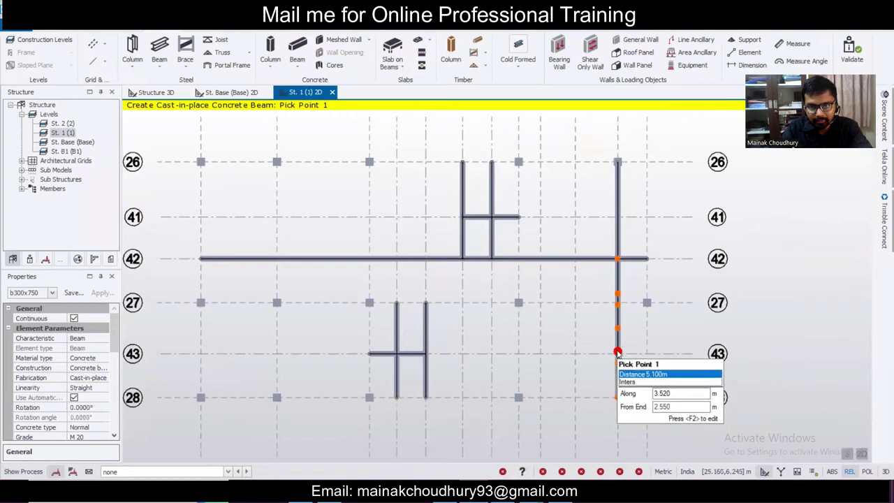
{"action": "left_click", "coordinate": [623, 361]}
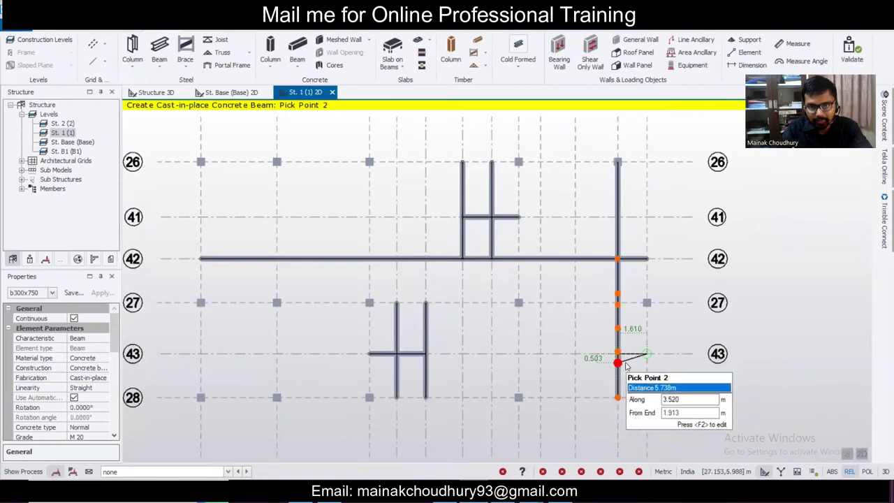
{"action": "left_click", "coordinate": [647, 354]}
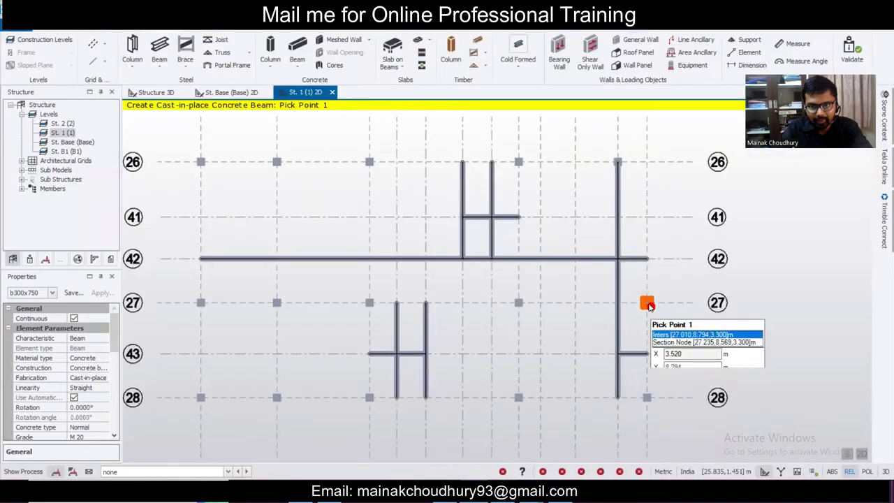
- Add two connected beams along grid line 27, from 25 to 40 and from 40 to 24
{"action": "left_click", "coordinate": [645, 301]}
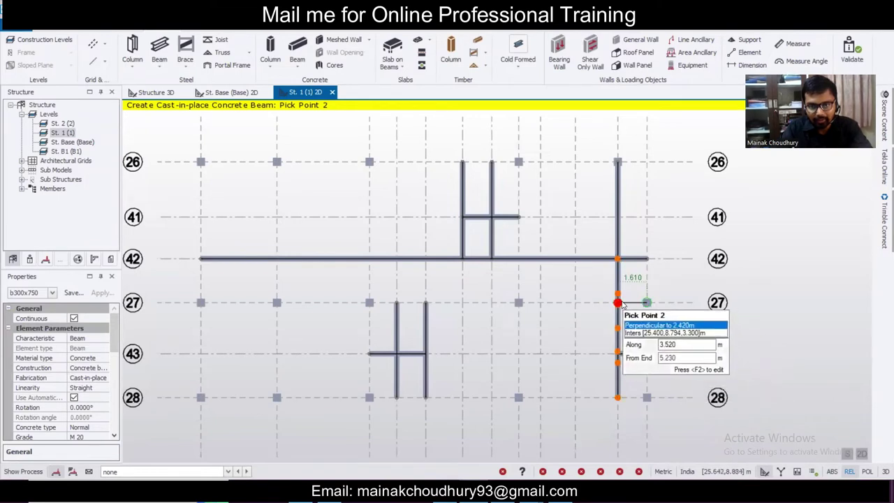
{"action": "left_click", "coordinate": [620, 303]}
{"action": "left_click", "coordinate": [619, 303]}
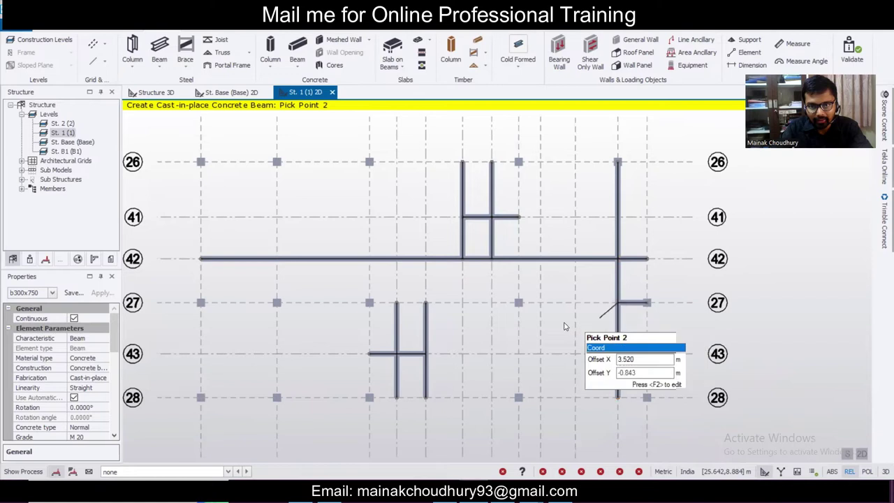
{"action": "left_click", "coordinate": [517, 302]}
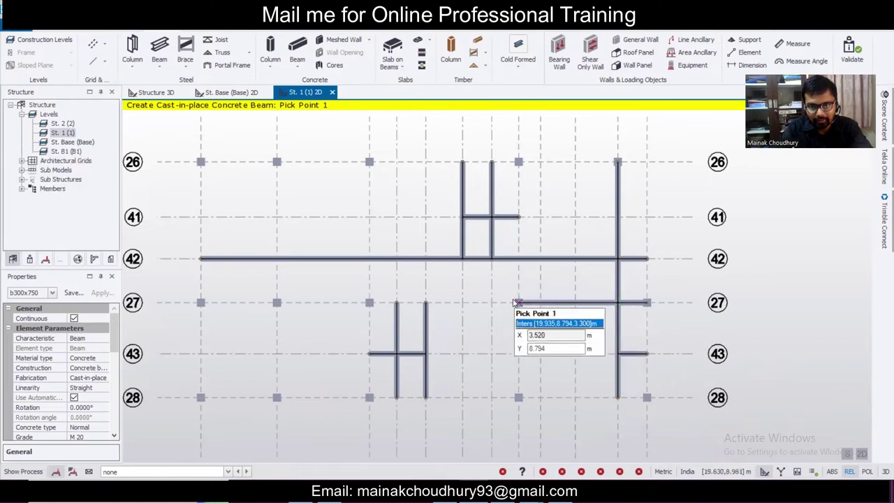
- Add two connected beams along grid line 28, from 25 to 40 and from 40 to 24, and end beam creation
{"action": "left_click", "coordinate": [646, 397]}
{"action": "left_click", "coordinate": [616, 398]}
{"action": "left_click", "coordinate": [615, 398]}
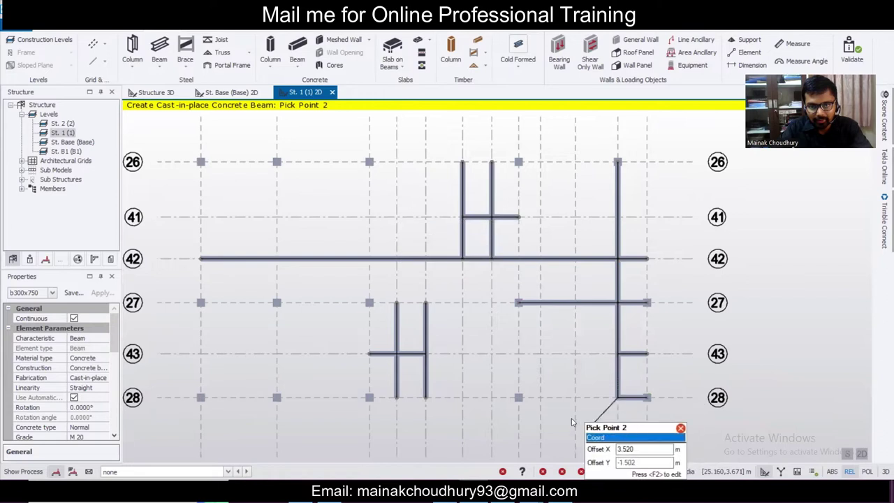
{"action": "left_click", "coordinate": [517, 397]}
{"action": "key", "text": "Escape"}
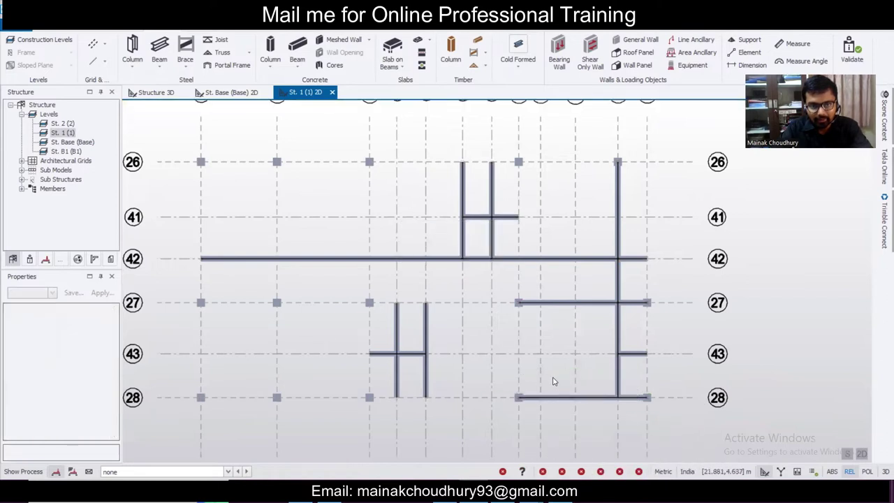
- Compare the beam layout modelled on level St. 1 with the walls of the FF2 plan in AutoCAD
{"action": "scroll", "coordinate": [571, 353], "scroll_direction": "down", "scroll_amount": 1}
{"action": "scroll", "coordinate": [572, 351], "scroll_direction": "down", "scroll_amount": 2}
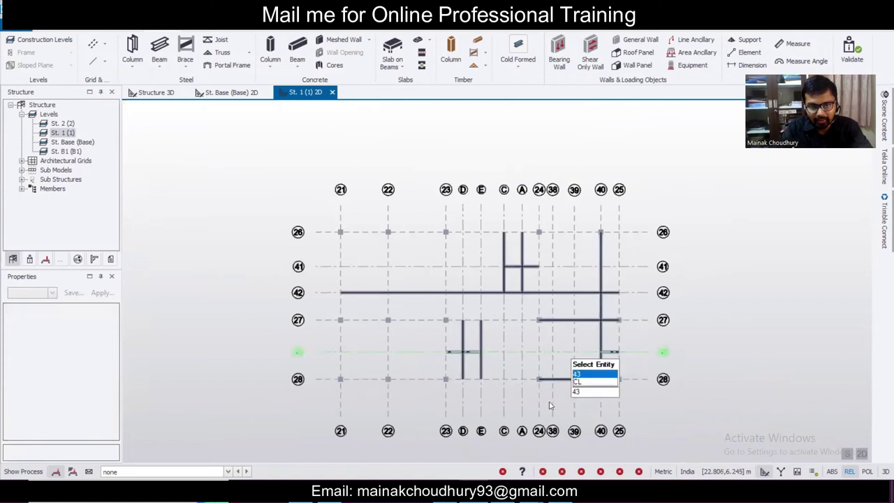
{"action": "key", "text": "alt+Tab"}
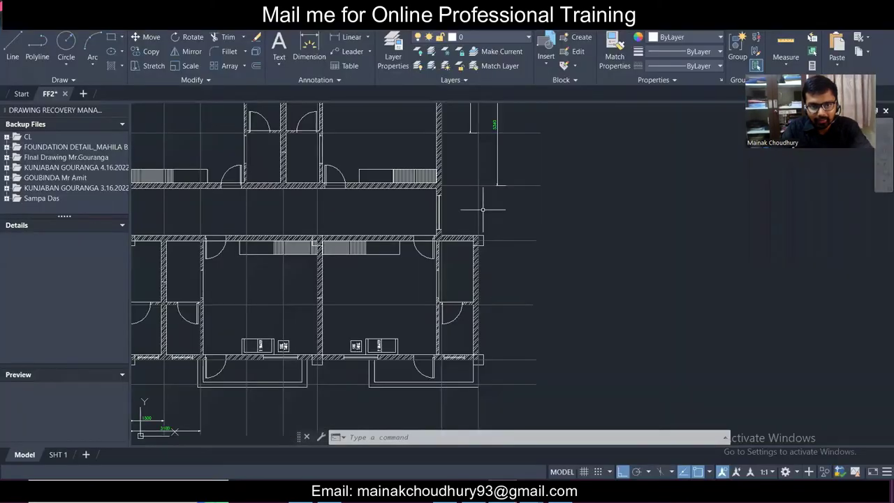
{"action": "scroll", "coordinate": [485, 213], "scroll_direction": "down", "scroll_amount": 2}
{"action": "middle_click_drag", "start_coordinate": [382, 220], "coordinate": [425, 308]}
{"action": "scroll", "coordinate": [371, 303], "scroll_direction": "up", "scroll_amount": 2}
{"action": "scroll", "coordinate": [401, 281], "scroll_direction": "down", "scroll_amount": 1}
{"action": "scroll", "coordinate": [424, 318], "scroll_direction": "up", "scroll_amount": 1}
{"action": "scroll", "coordinate": [414, 278], "scroll_direction": "down", "scroll_amount": 2}
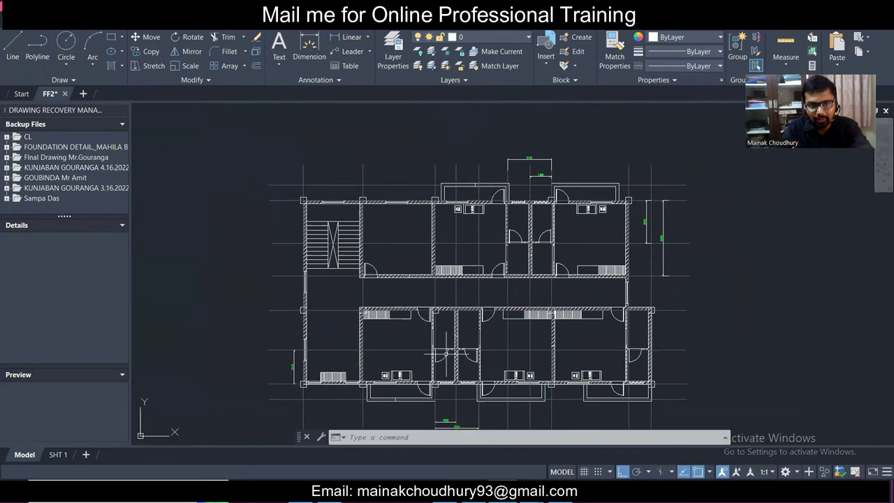
{"action": "left_click", "coordinate": [533, 492]}
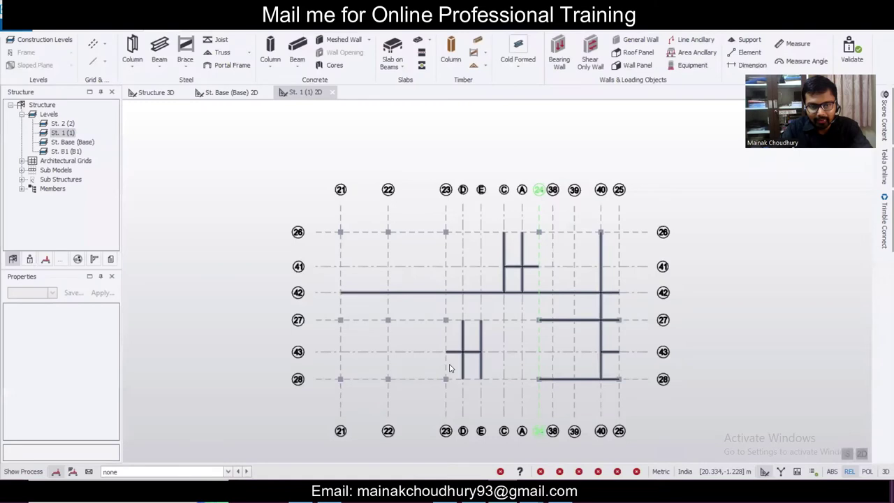
- Set both end fixities to Pin for all spans of the beams along grid lines 42, 41, 43, C, A, D, E and along 40 between 42 and 28
{"action": "scroll", "coordinate": [450, 368], "scroll_direction": "up", "scroll_amount": 1}
{"action": "left_click", "coordinate": [434, 271]}
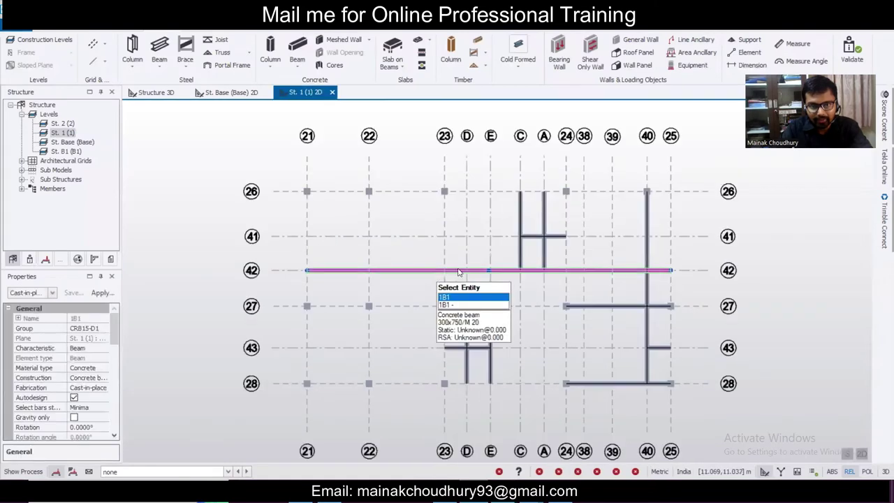
{"action": "left_click", "coordinate": [522, 258]}
{"action": "left_click", "coordinate": [532, 236]}
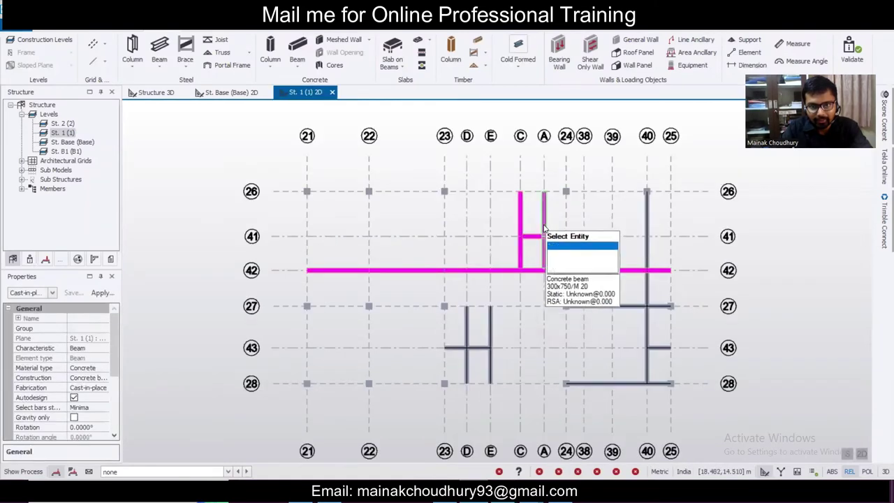
{"action": "left_click", "coordinate": [544, 227]}
{"action": "left_click", "coordinate": [489, 341]}
{"action": "left_click", "coordinate": [473, 347]}
{"action": "left_click", "coordinate": [466, 328]}
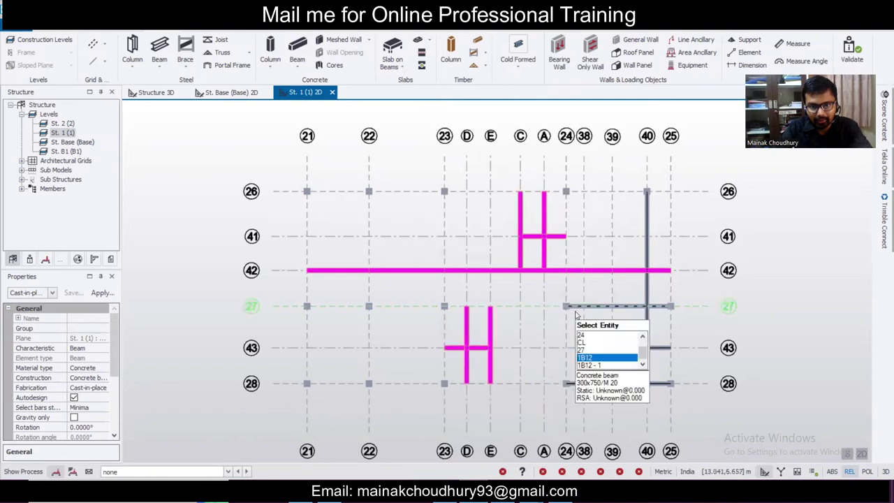
{"action": "left_click", "coordinate": [662, 356]}
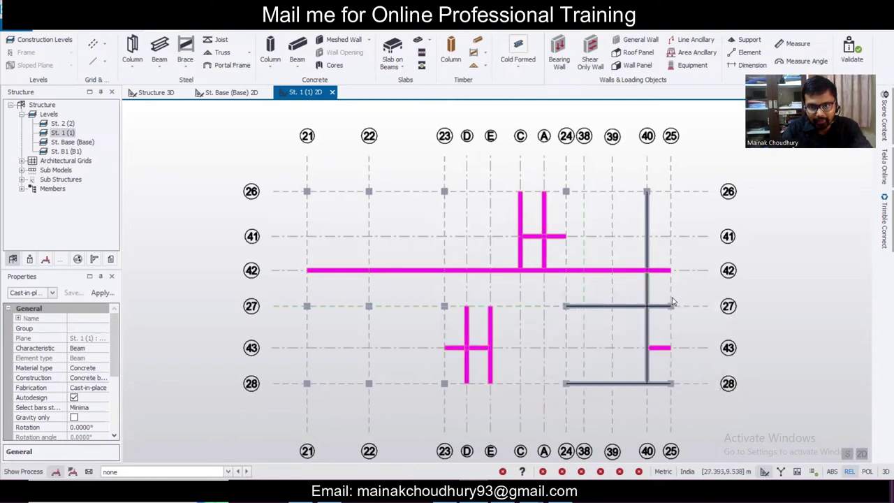
{"action": "left_click", "coordinate": [646, 304]}
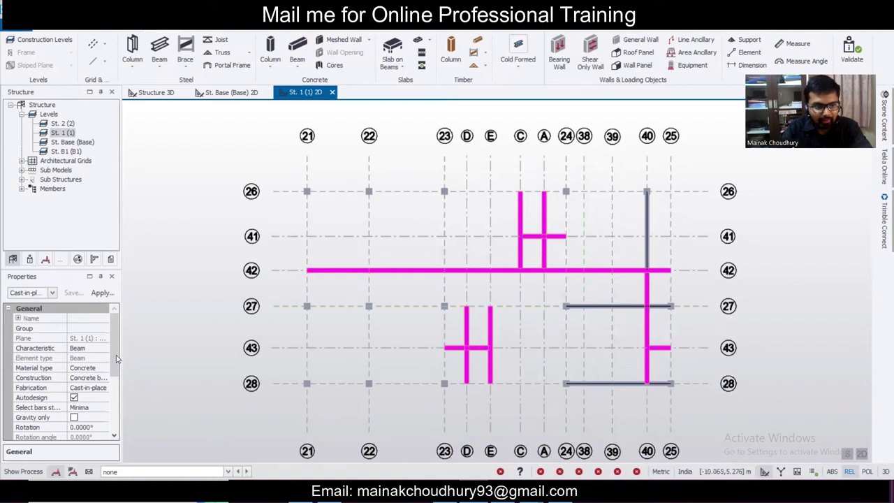
{"action": "scroll", "coordinate": [116, 377], "scroll_direction": "down", "scroll_amount": 1}
{"action": "scroll", "coordinate": [116, 378], "scroll_direction": "down", "scroll_amount": 2}
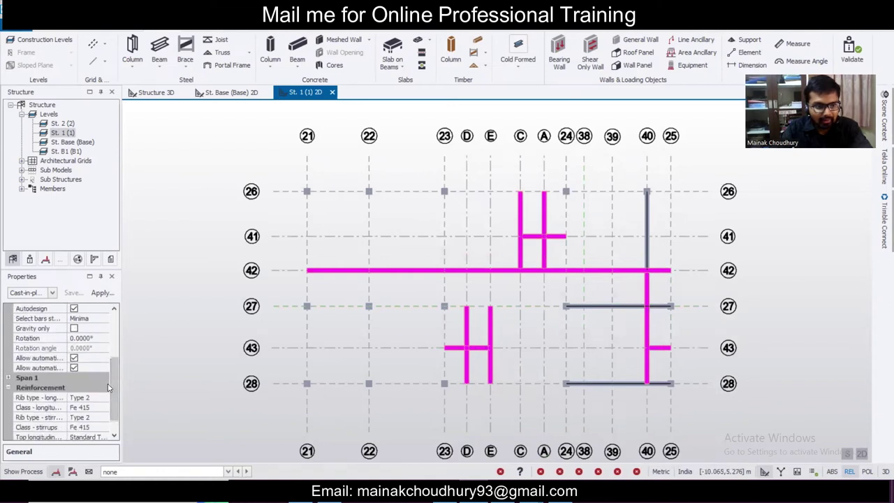
{"action": "scroll", "coordinate": [116, 384], "scroll_direction": "down", "scroll_amount": 1}
{"action": "scroll", "coordinate": [112, 349], "scroll_direction": "up", "scroll_amount": 4}
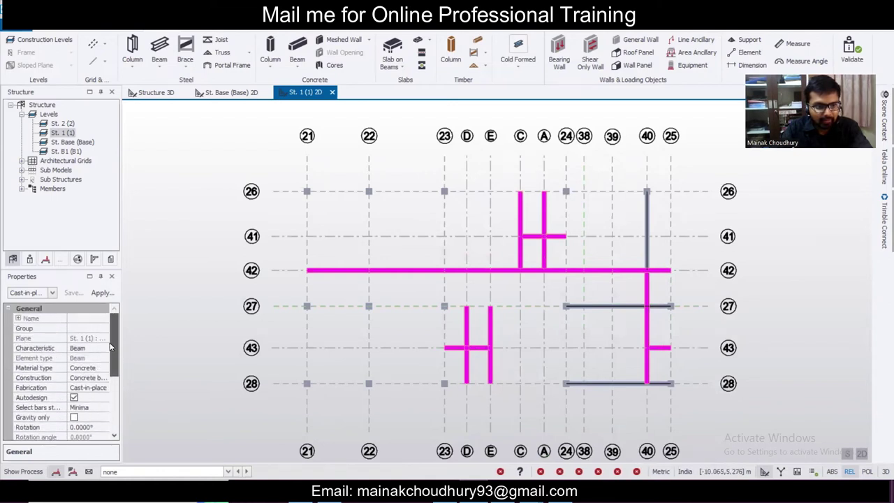
{"action": "scroll", "coordinate": [109, 347], "scroll_direction": "down", "scroll_amount": 2}
{"action": "left_click", "coordinate": [52, 292]}
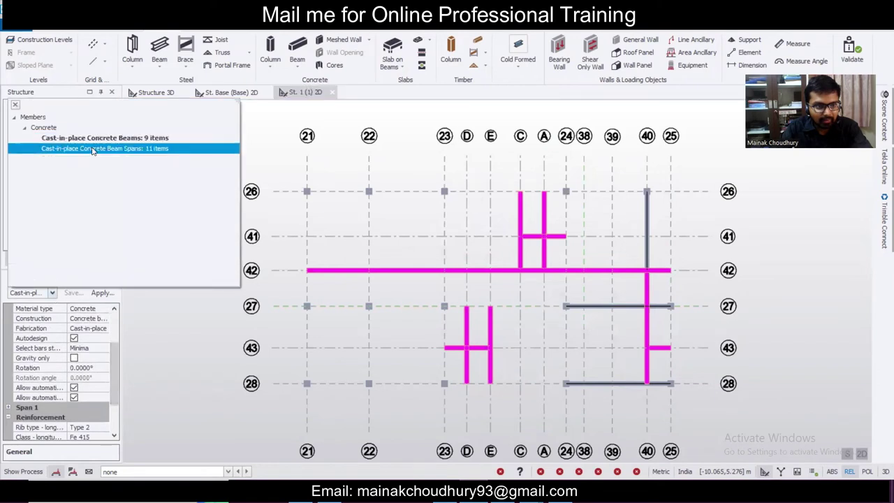
{"action": "left_click", "coordinate": [93, 149]}
{"action": "left_click", "coordinate": [19, 408]}
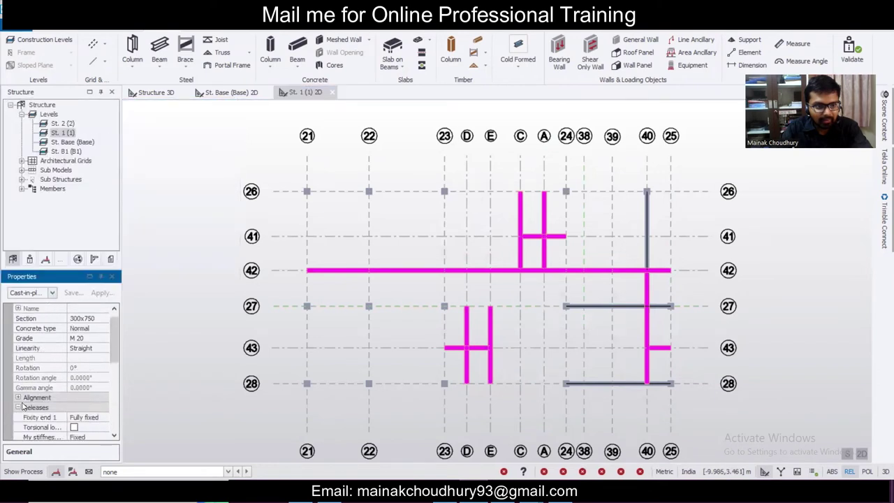
{"action": "scroll", "coordinate": [106, 363], "scroll_direction": "down", "scroll_amount": 3}
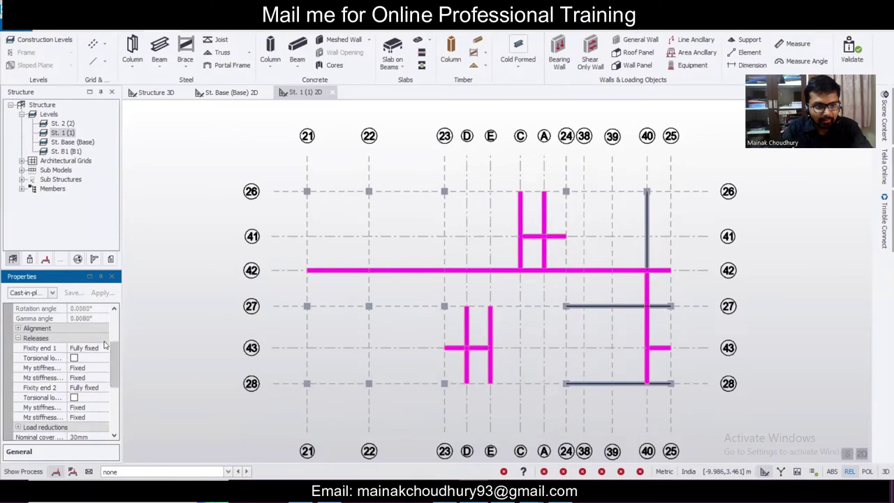
{"action": "left_click", "coordinate": [105, 345]}
{"action": "left_click", "coordinate": [103, 347]}
{"action": "left_click", "coordinate": [93, 365]}
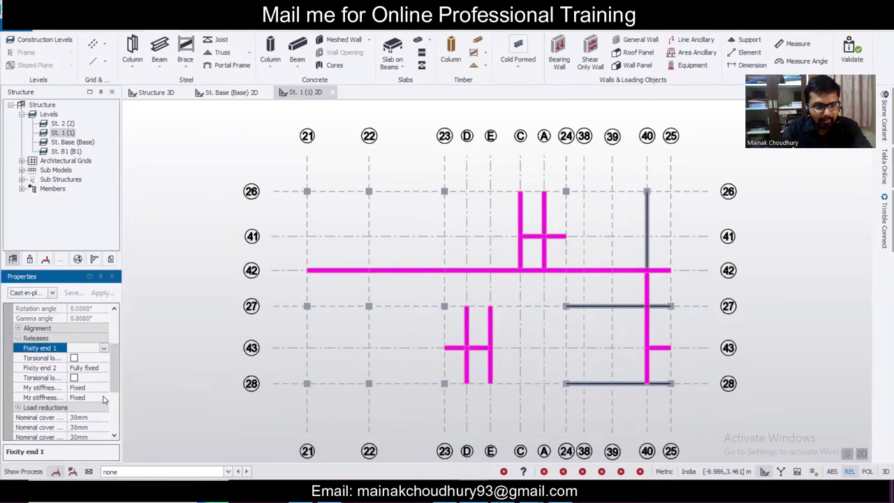
{"action": "left_click", "coordinate": [105, 368]}
{"action": "left_click", "coordinate": [103, 367]}
{"action": "left_click", "coordinate": [88, 386]}
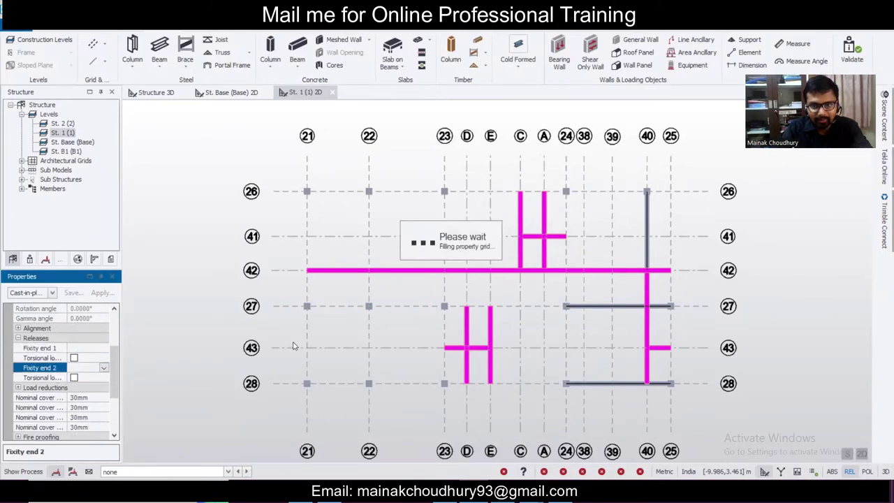
- Set Fixity end 1 to Pin for the grid line 40 span between 26 and 42 and the spans between 40 and 25 on grid lines 27 and 28
{"action": "left_click", "coordinate": [648, 270]}
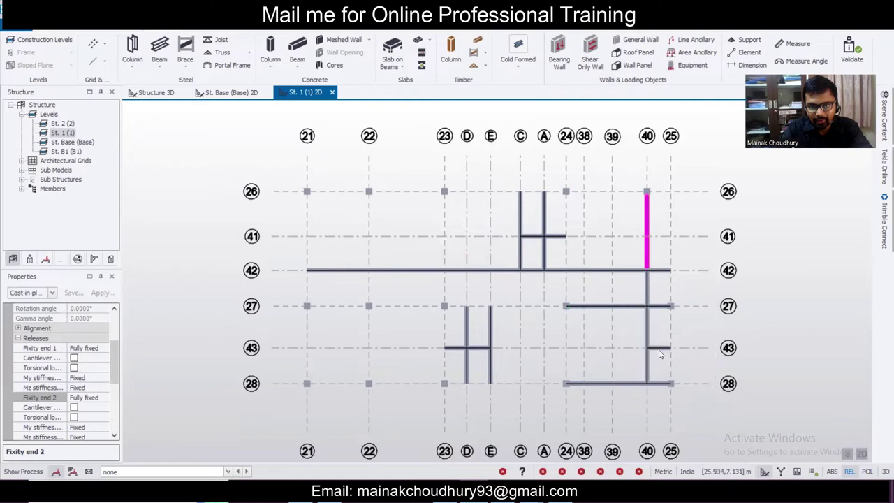
{"action": "left_click", "coordinate": [658, 388]}
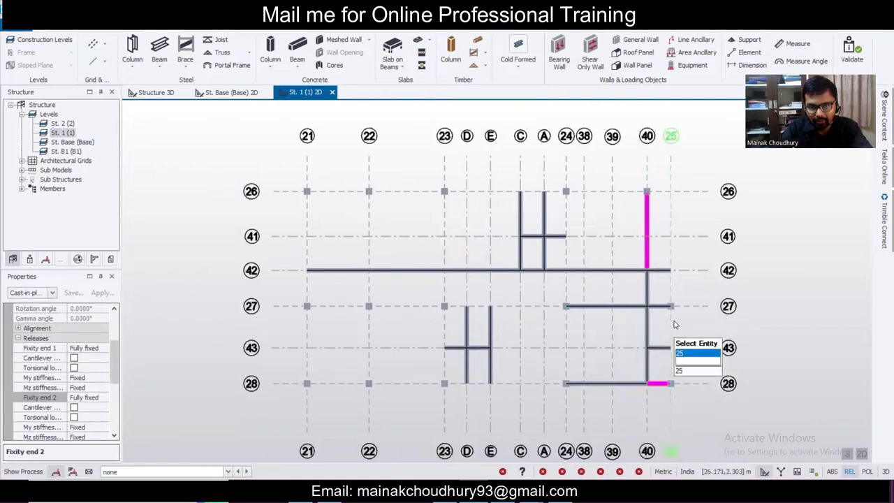
{"action": "left_click", "coordinate": [660, 309]}
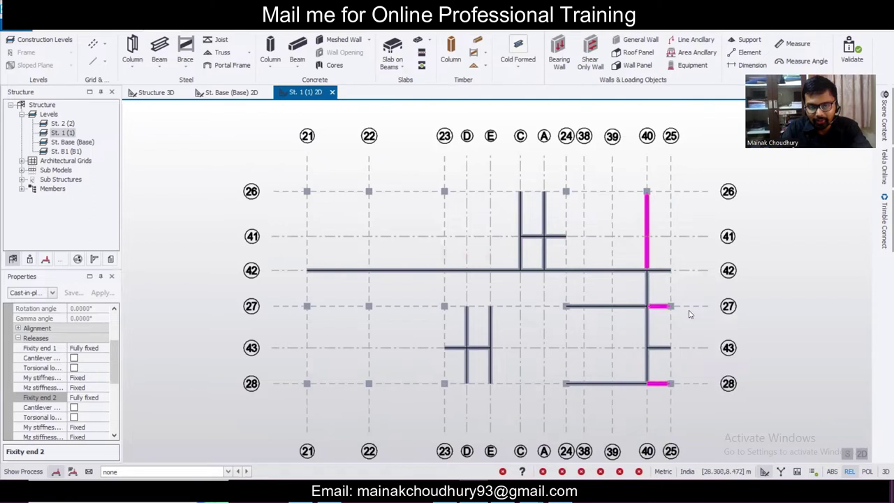
{"action": "left_click", "coordinate": [88, 353]}
{"action": "left_click", "coordinate": [104, 347]}
{"action": "left_click", "coordinate": [98, 363]}
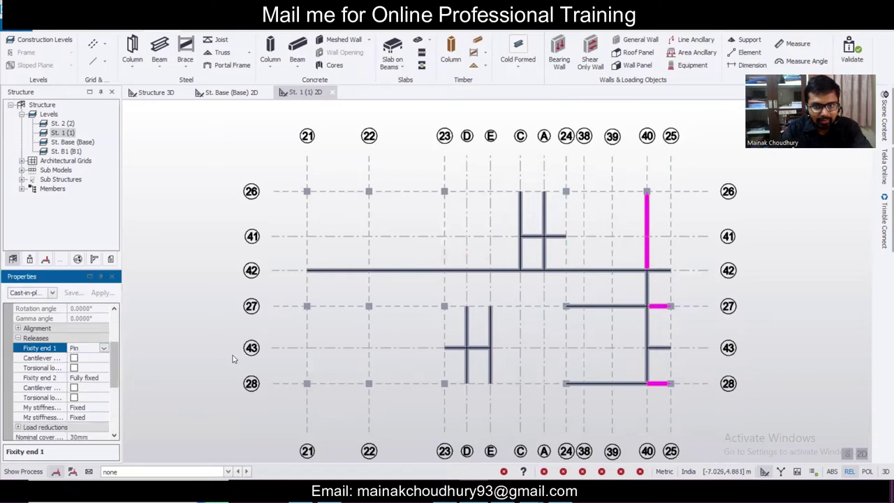
- Set Fixity end 2 to Pin for the spans between grid lines 24 and 40 on grid lines 27 and 28, and clear the selection
{"action": "left_click", "coordinate": [620, 312]}
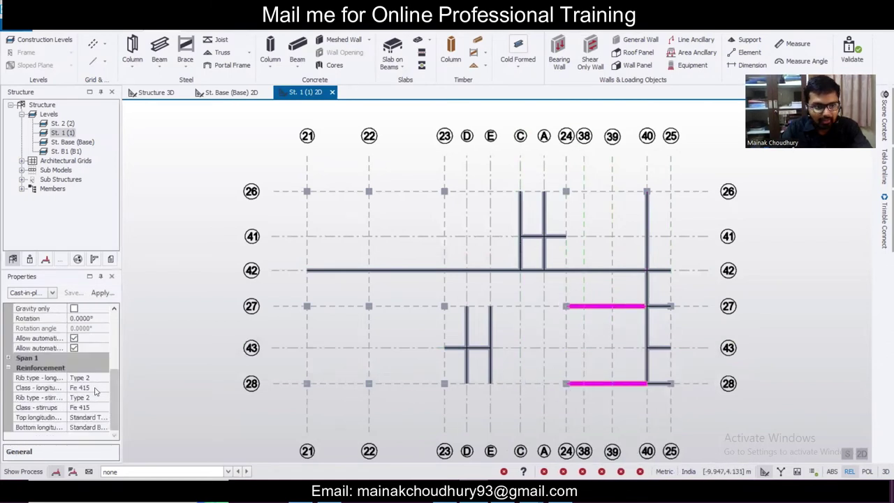
{"action": "left_click", "coordinate": [52, 293]}
{"action": "left_click", "coordinate": [85, 152]}
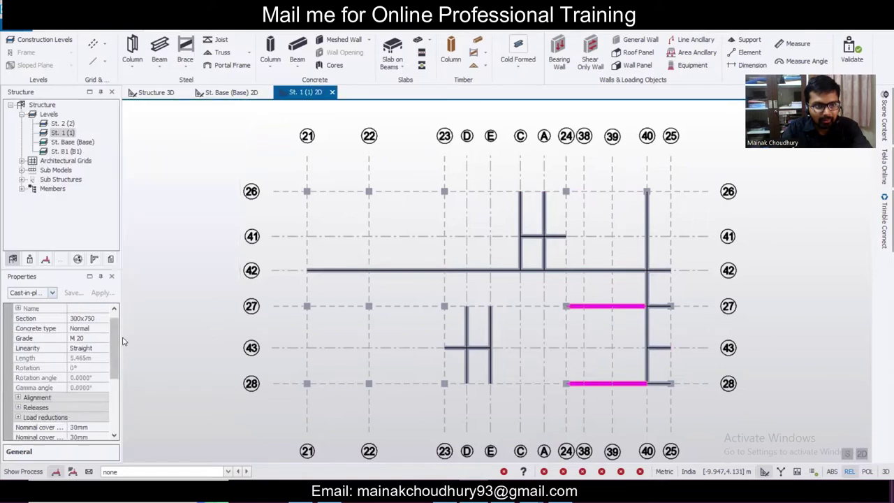
{"action": "left_click_drag", "start_coordinate": [116, 355], "coordinate": [119, 374]}
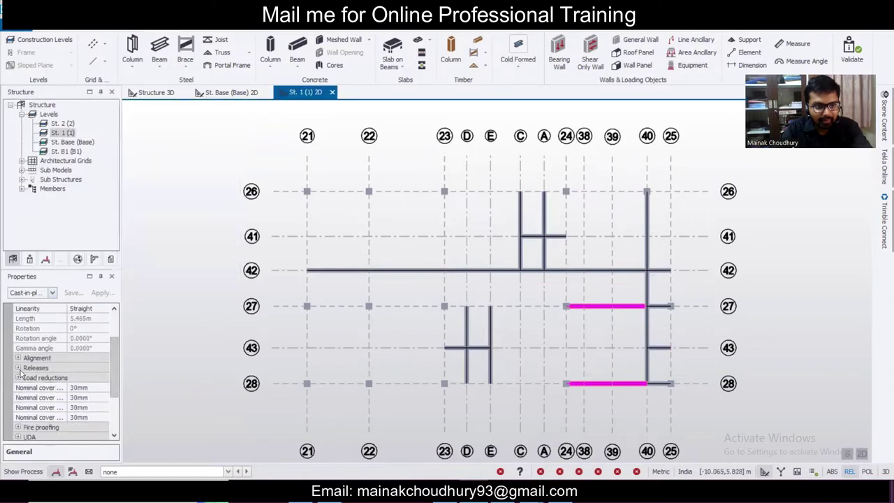
{"action": "left_click", "coordinate": [19, 368]}
{"action": "left_click", "coordinate": [101, 379]}
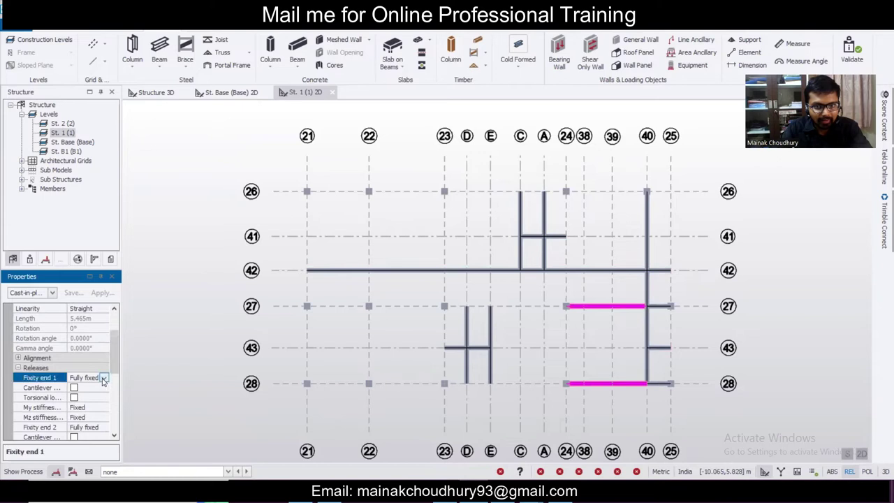
{"action": "left_click", "coordinate": [104, 378]}
{"action": "left_click", "coordinate": [104, 379]}
{"action": "left_click_drag", "start_coordinate": [112, 363], "coordinate": [120, 388]}
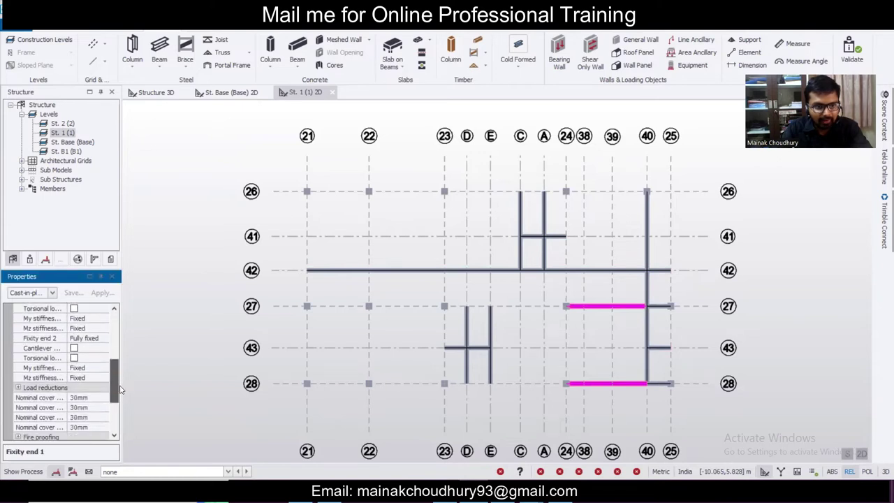
{"action": "left_click", "coordinate": [102, 338]}
{"action": "left_click", "coordinate": [103, 338]}
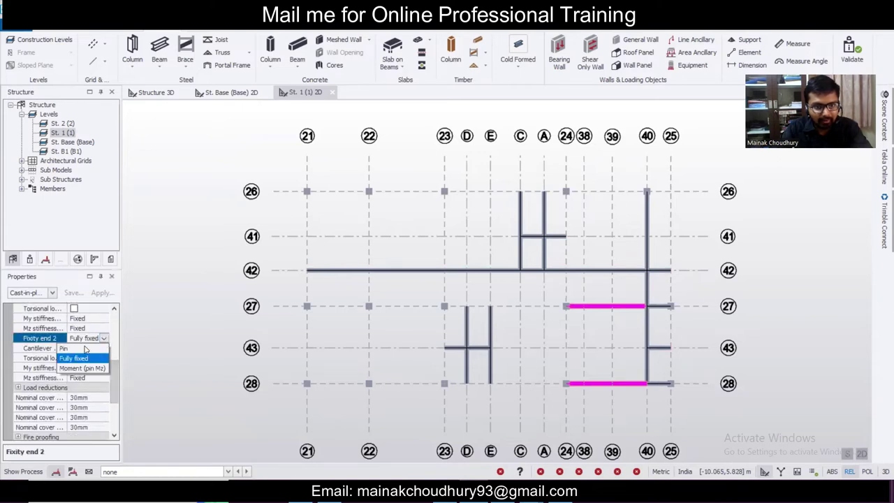
{"action": "left_click", "coordinate": [85, 349]}
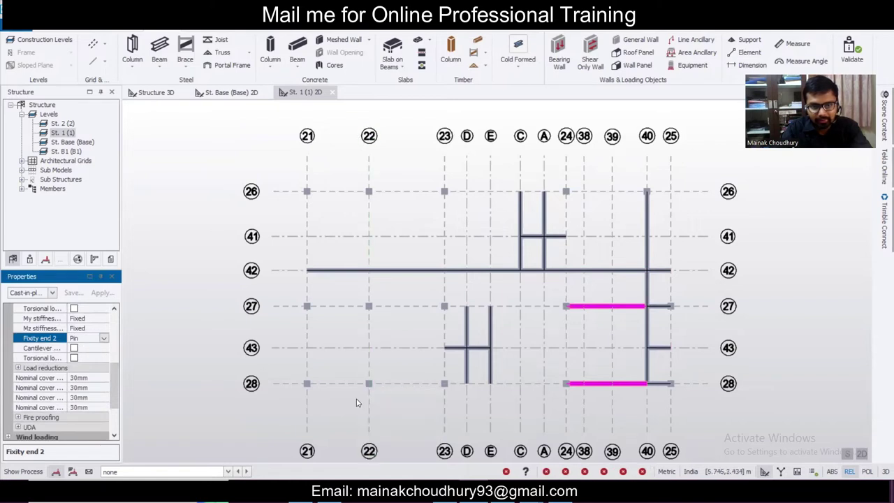
{"action": "left_click", "coordinate": [356, 402]}
- Add b300x750 concrete beams along grid line 26 from 21 to 40 and along grid lines 27 and 28 from 21 to 24
{"action": "left_click", "coordinate": [306, 55]}
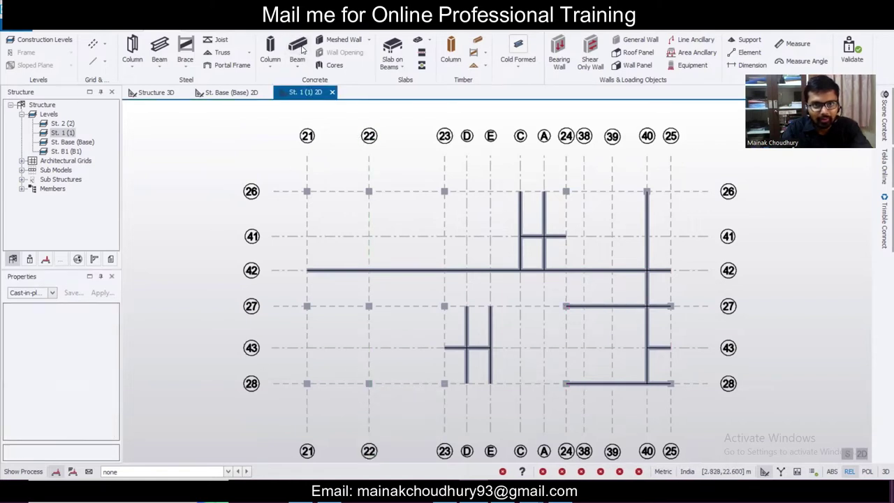
{"action": "left_click", "coordinate": [52, 293]}
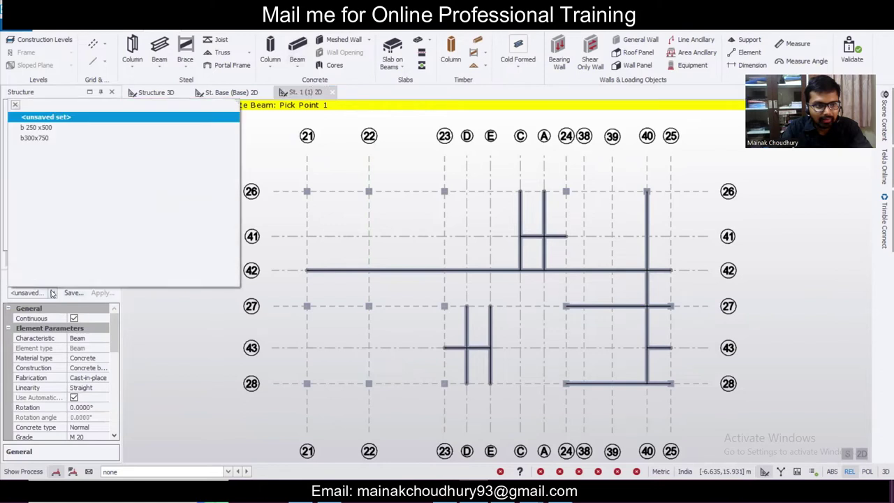
{"action": "left_click", "coordinate": [42, 137]}
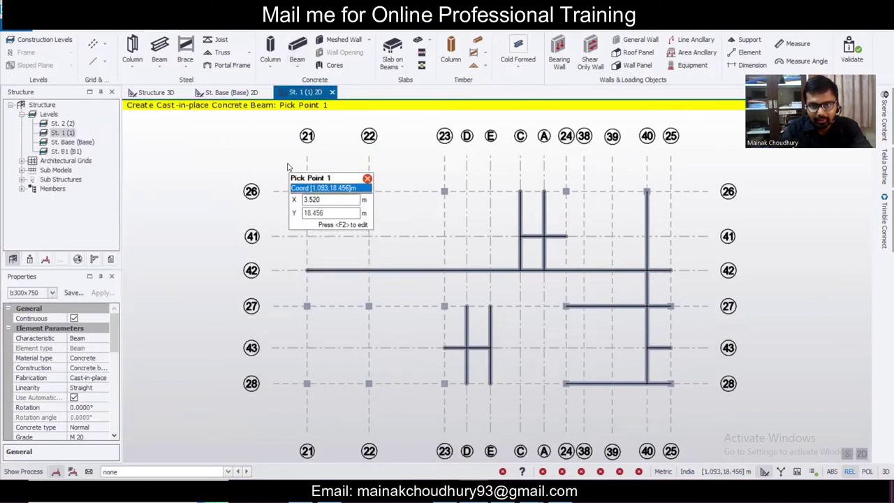
{"action": "left_click_drag", "start_coordinate": [287, 165], "coordinate": [784, 229]}
{"action": "left_click_drag", "start_coordinate": [277, 289], "coordinate": [612, 322]}
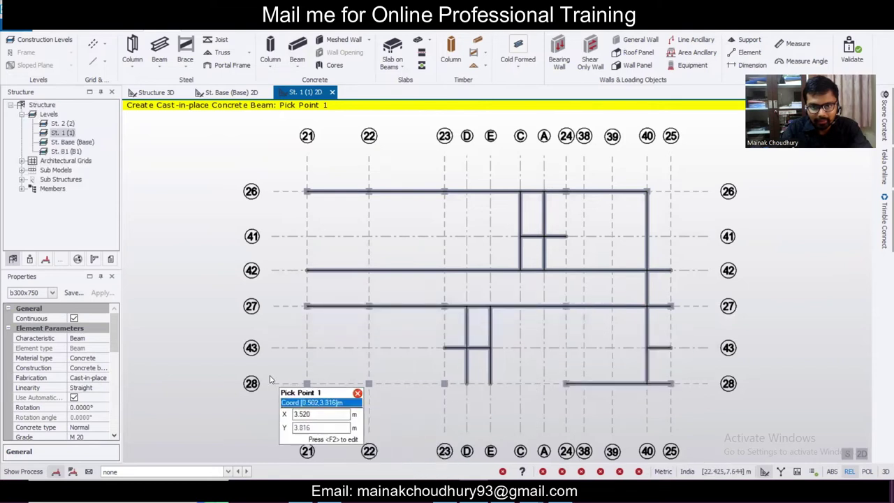
{"action": "left_click_drag", "start_coordinate": [275, 375], "coordinate": [606, 408]}
- Add b300x750 beams along grid lines 21, 22, 23 and 24 between grid lines 26 and 28
{"action": "scroll", "coordinate": [504, 291], "scroll_direction": "down", "scroll_amount": 2}
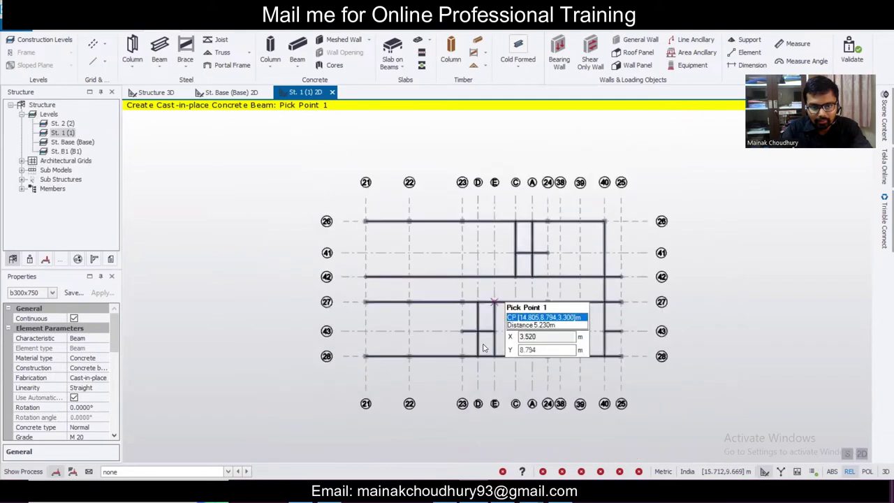
{"action": "scroll", "coordinate": [482, 347], "scroll_direction": "up", "scroll_amount": 2}
{"action": "left_click_drag", "start_coordinate": [286, 127], "coordinate": [333, 386]}
{"action": "left_click_drag", "start_coordinate": [351, 129], "coordinate": [424, 433]}
{"action": "left_click_drag", "start_coordinate": [434, 157], "coordinate": [476, 395]}
{"action": "left_click_drag", "start_coordinate": [569, 129], "coordinate": [612, 391]}
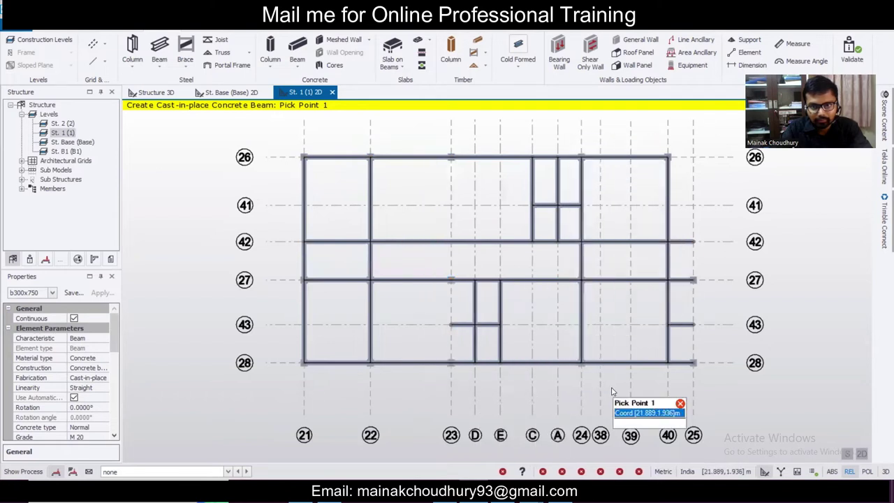
{"action": "left_click_drag", "start_coordinate": [434, 131], "coordinate": [466, 396]}
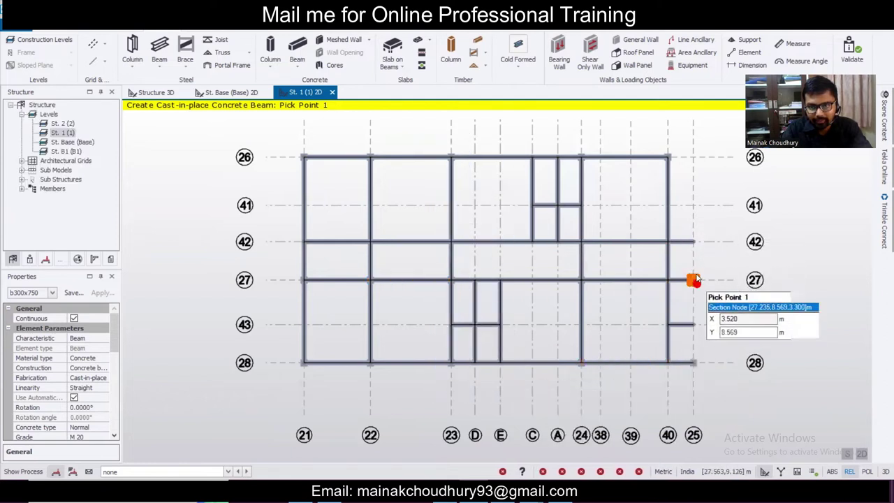
- Add beams along grid line 25 from 27 to 28 and from 27 to 42, and end beam creation
{"action": "left_click_drag", "start_coordinate": [687, 264], "coordinate": [711, 385]}
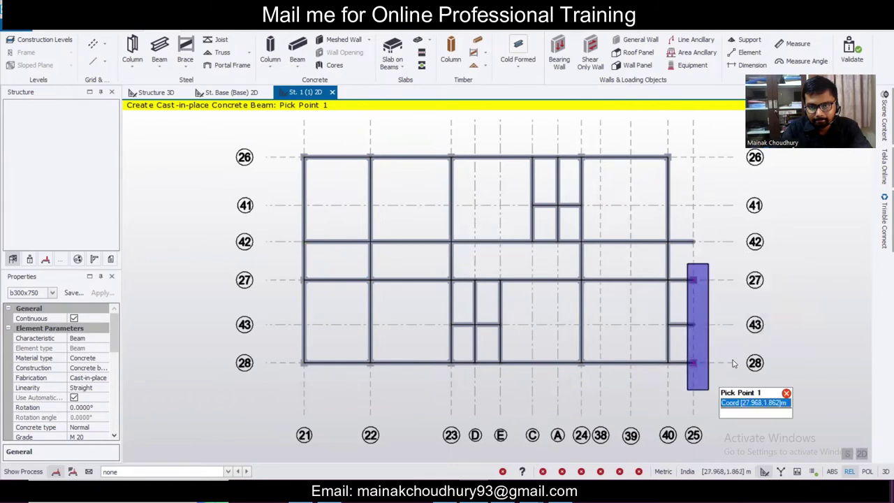
{"action": "scroll", "coordinate": [733, 269], "scroll_direction": "up", "scroll_amount": 5}
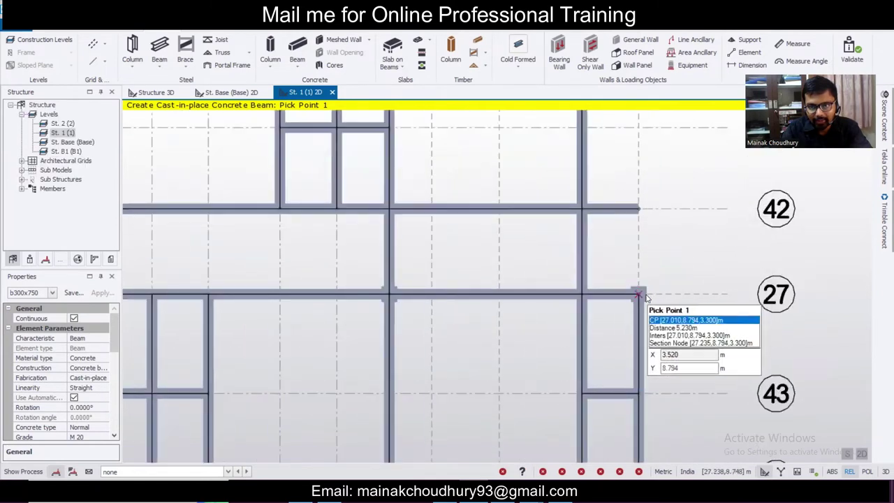
{"action": "left_click", "coordinate": [638, 294]}
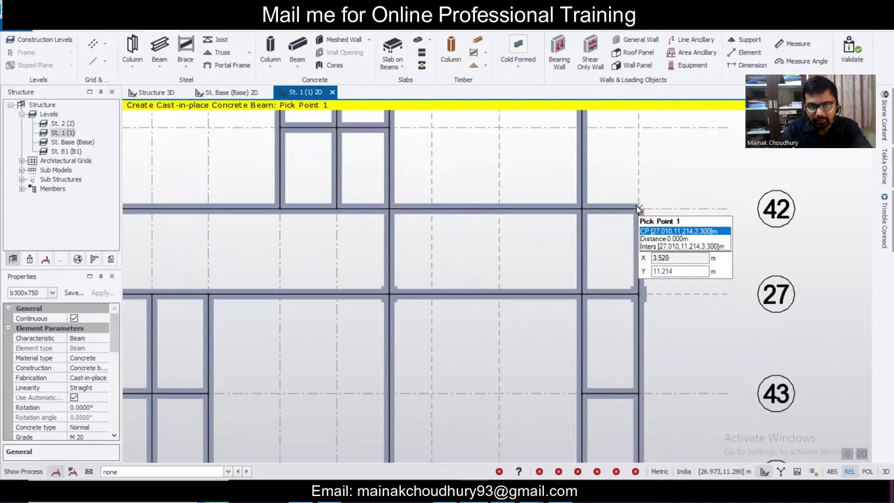
{"action": "key", "text": "Escape"}
- Set Fixity end 2 to Pin for the beam on grid line 25 between grid lines 27 and 42
{"action": "left_click", "coordinate": [643, 232]}
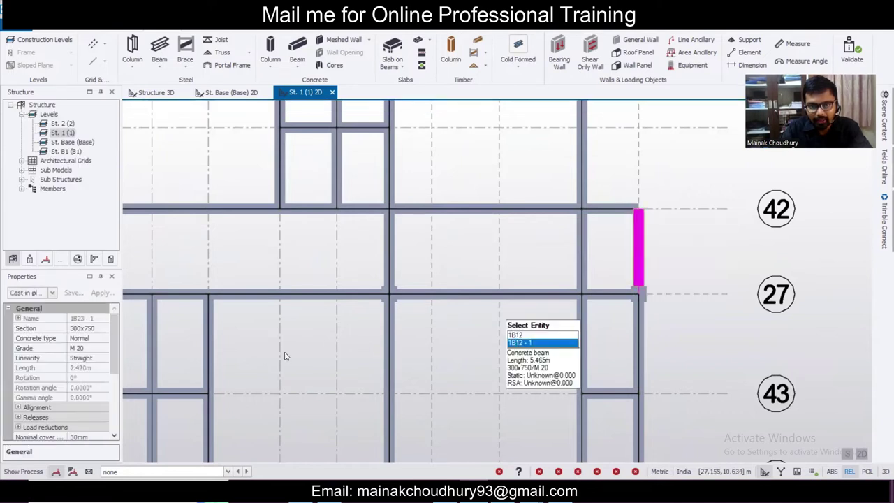
{"action": "scroll", "coordinate": [108, 357], "scroll_direction": "down", "scroll_amount": 4}
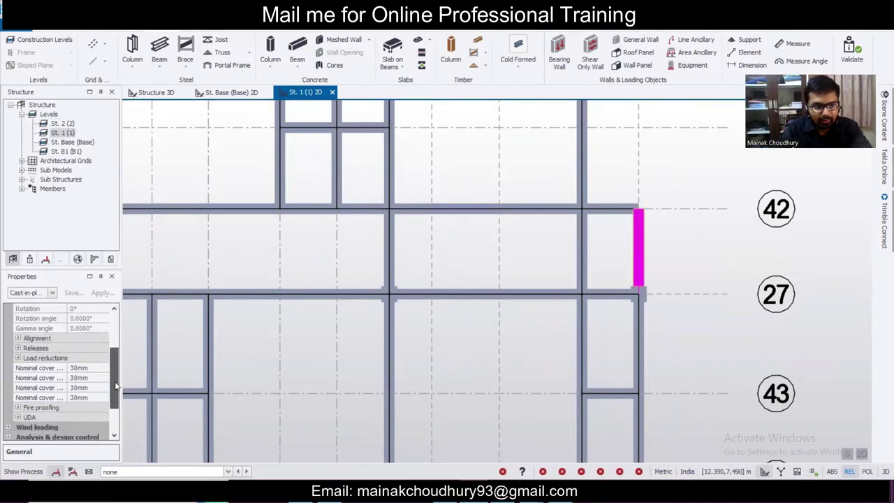
{"action": "scroll", "coordinate": [100, 386], "scroll_direction": "up", "scroll_amount": 1}
{"action": "scroll", "coordinate": [100, 386], "scroll_direction": "up", "scroll_amount": 4}
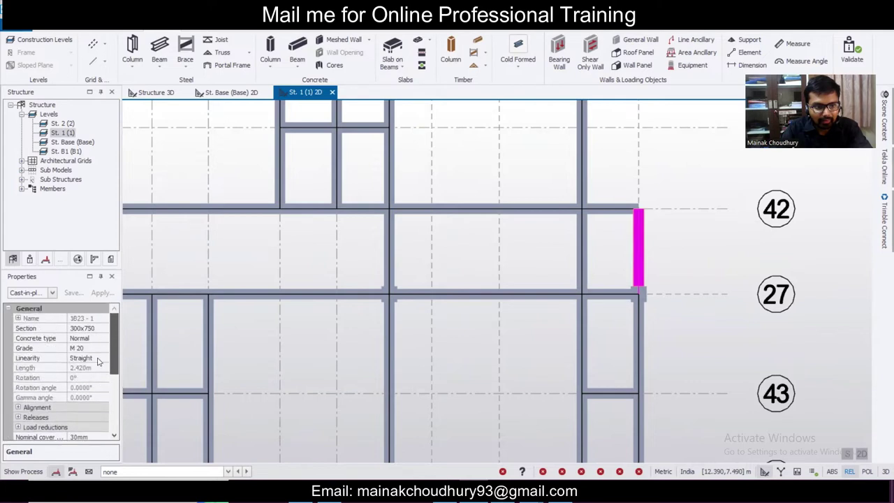
{"action": "scroll", "coordinate": [96, 332], "scroll_direction": "down", "scroll_amount": 6}
{"action": "left_click", "coordinate": [51, 292]}
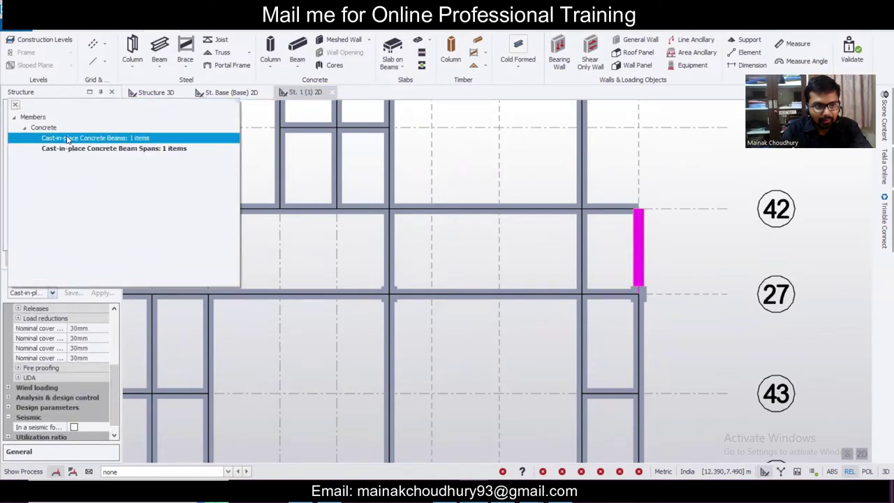
{"action": "left_click", "coordinate": [84, 135]}
{"action": "left_click_drag", "start_coordinate": [114, 328], "coordinate": [97, 377]}
{"action": "left_click", "coordinate": [18, 378]}
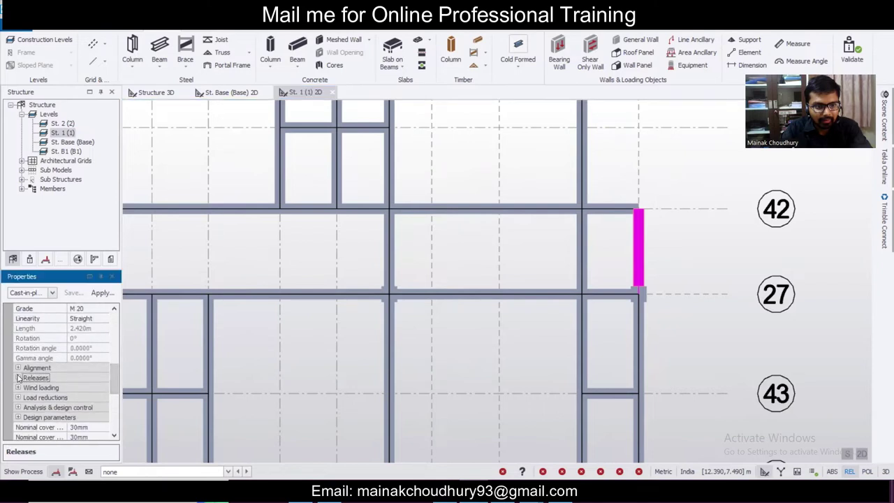
{"action": "left_click", "coordinate": [18, 377]}
{"action": "scroll", "coordinate": [116, 363], "scroll_direction": "down", "scroll_amount": 2}
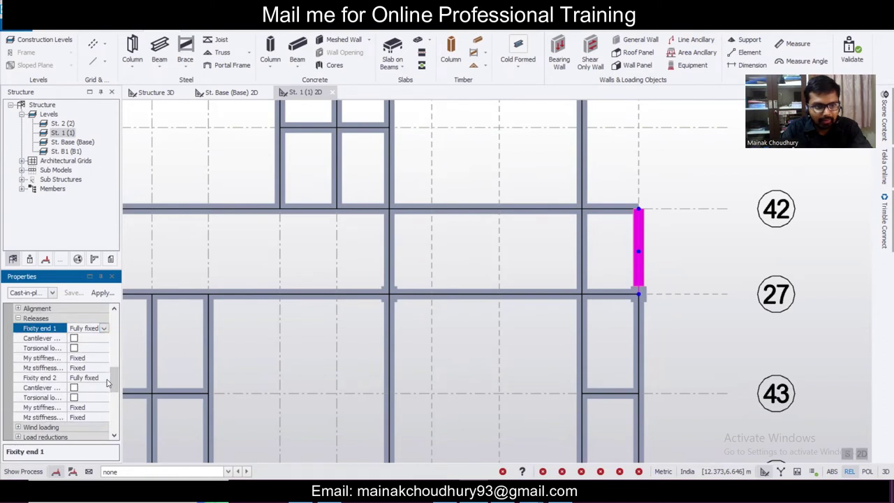
{"action": "left_click", "coordinate": [107, 379]}
{"action": "left_click", "coordinate": [104, 377]}
{"action": "left_click", "coordinate": [89, 395]}
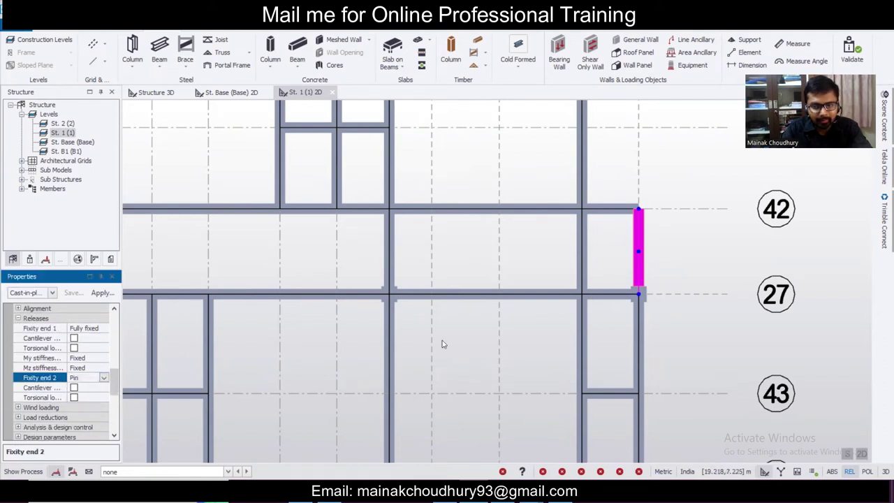
- Add a node to the beam on grid line 43 between 23 and E where it crosses grid line D
{"action": "scroll", "coordinate": [580, 314], "scroll_direction": "down", "scroll_amount": 5}
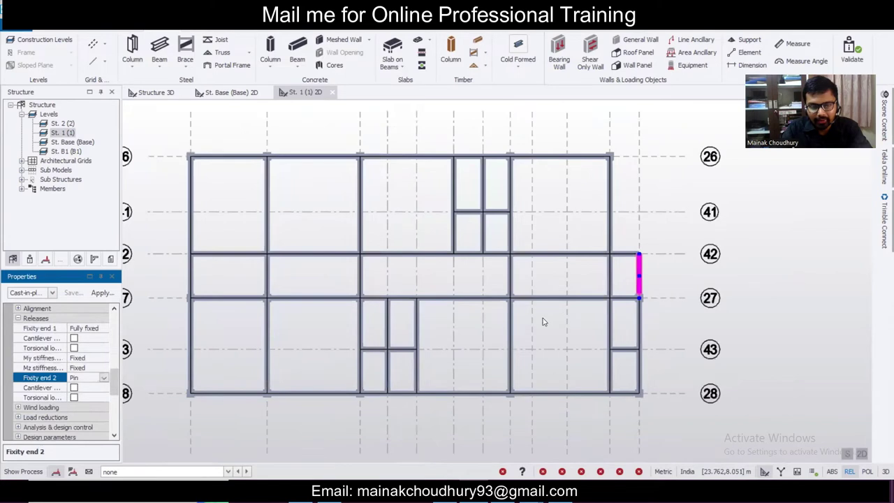
{"action": "left_click", "coordinate": [387, 349]}
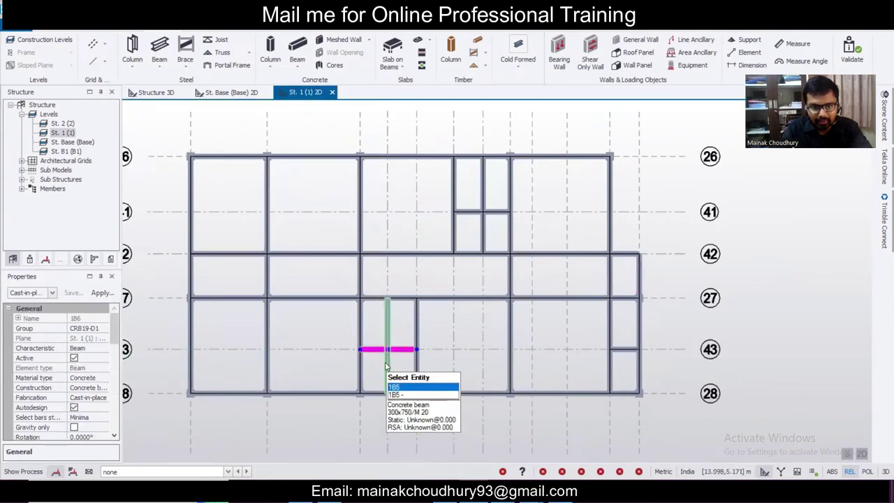
{"action": "scroll", "coordinate": [388, 359], "scroll_direction": "up", "scroll_amount": 2}
{"action": "scroll", "coordinate": [388, 359], "scroll_direction": "up", "scroll_amount": 3}
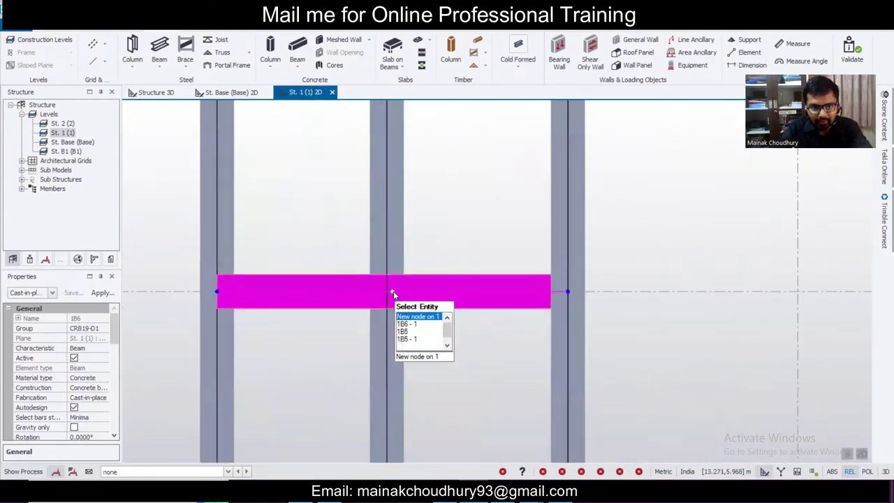
{"action": "left_click", "coordinate": [389, 291]}
{"action": "left_click", "coordinate": [389, 292]}
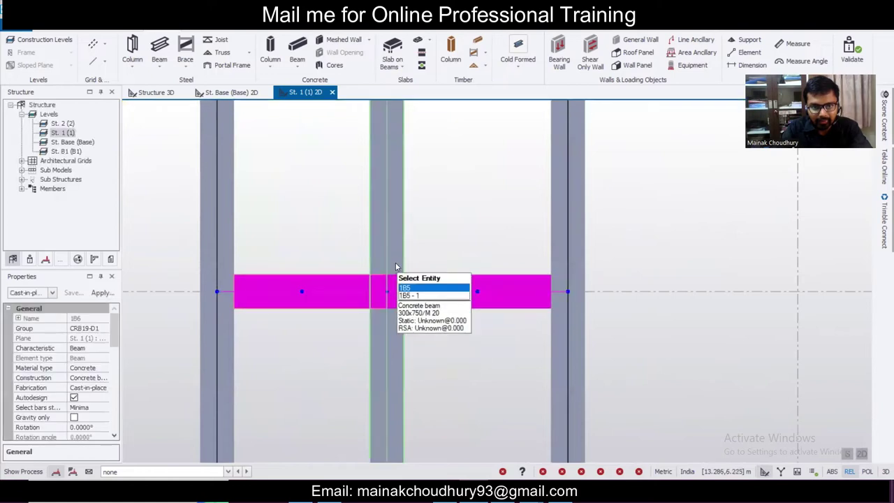
- Add a node to the beam along grid line D between 27 and 28 where it crosses grid line 43
{"action": "left_click", "coordinate": [388, 268]}
{"action": "left_click", "coordinate": [388, 292]}
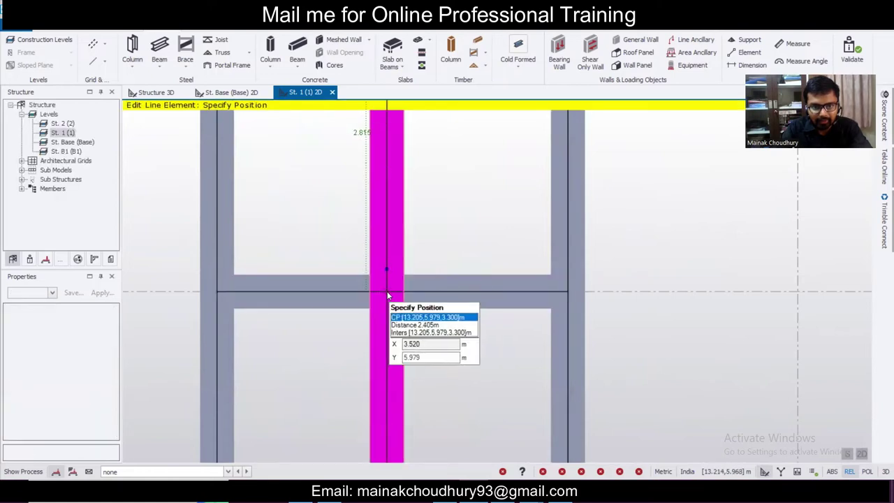
{"action": "left_click", "coordinate": [388, 292]}
- Check the nodes on the beam along grid line A between 26 and 42, and clear the selection
{"action": "scroll", "coordinate": [403, 336], "scroll_direction": "down", "scroll_amount": 5}
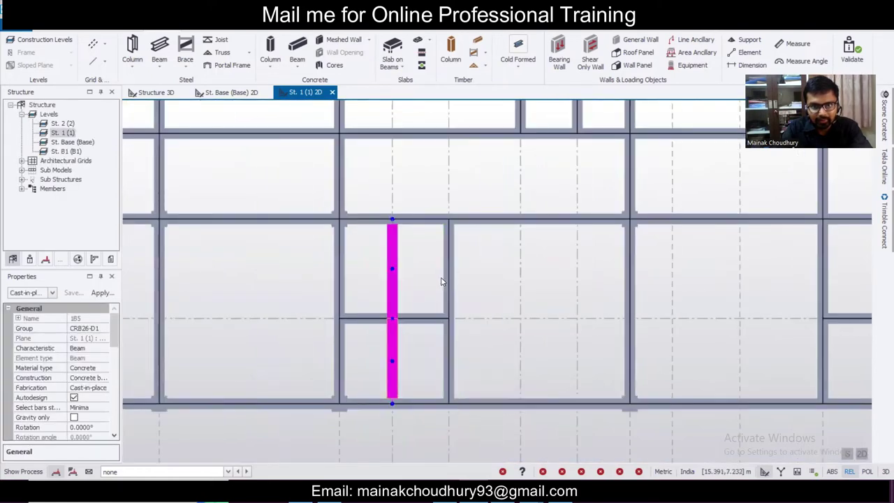
{"action": "scroll", "coordinate": [444, 288], "scroll_direction": "down", "scroll_amount": 2}
{"action": "middle_click_drag", "start_coordinate": [548, 172], "coordinate": [523, 237]}
{"action": "scroll", "coordinate": [628, 388], "scroll_direction": "up", "scroll_amount": 2}
{"action": "scroll", "coordinate": [551, 315], "scroll_direction": "down", "scroll_amount": 3}
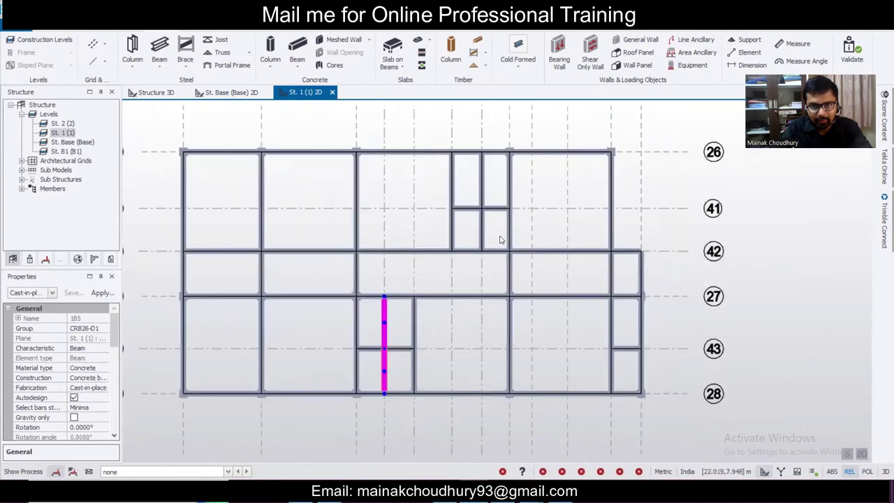
{"action": "scroll", "coordinate": [493, 217], "scroll_direction": "up", "scroll_amount": 3}
{"action": "scroll", "coordinate": [495, 216], "scroll_direction": "up", "scroll_amount": 1}
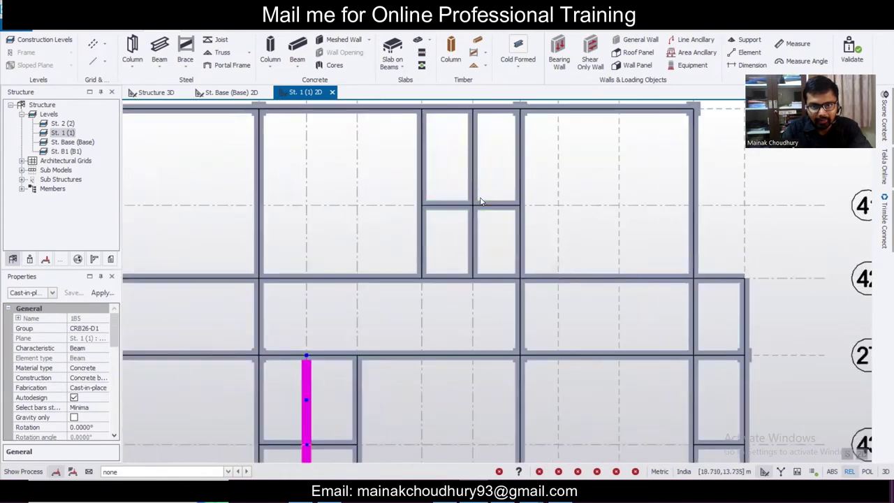
{"action": "left_click", "coordinate": [496, 190]}
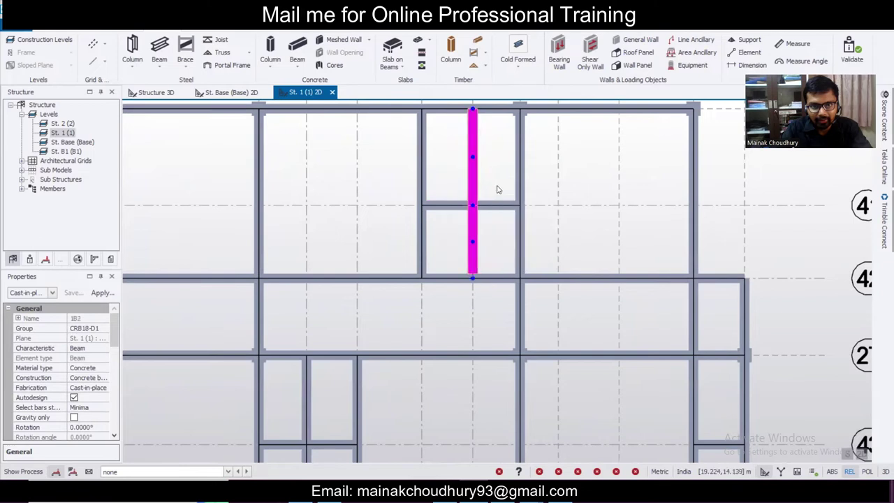
{"action": "scroll", "coordinate": [495, 190], "scroll_direction": "down", "scroll_amount": 4}
{"action": "scroll", "coordinate": [493, 192], "scroll_direction": "up", "scroll_amount": 2}
{"action": "key", "text": "Escape"}
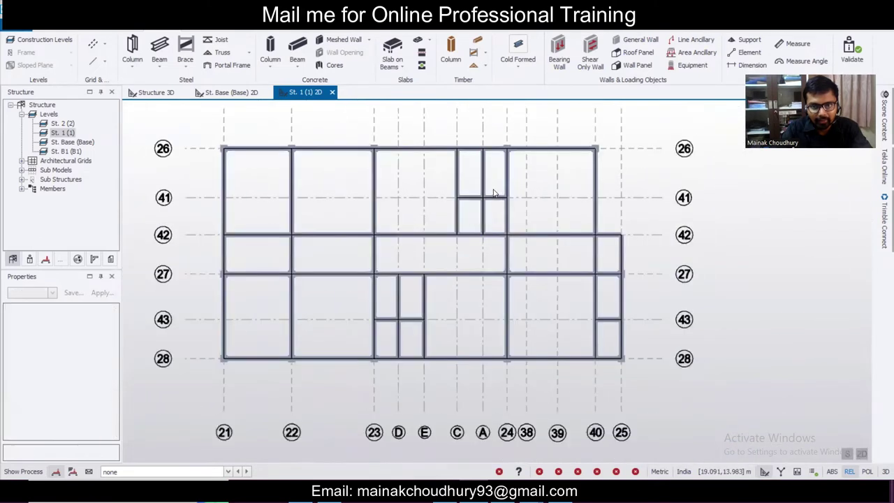
- Examine which bays on St. 1 are offered for slab creation, inspect the frame in 3D, and cancel the slab command
{"action": "left_click", "coordinate": [30, 258]}
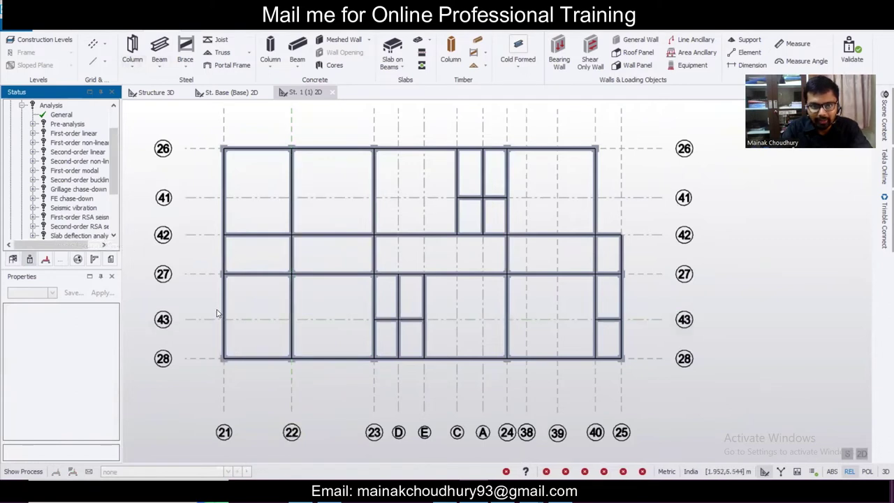
{"action": "left_click", "coordinate": [391, 49]}
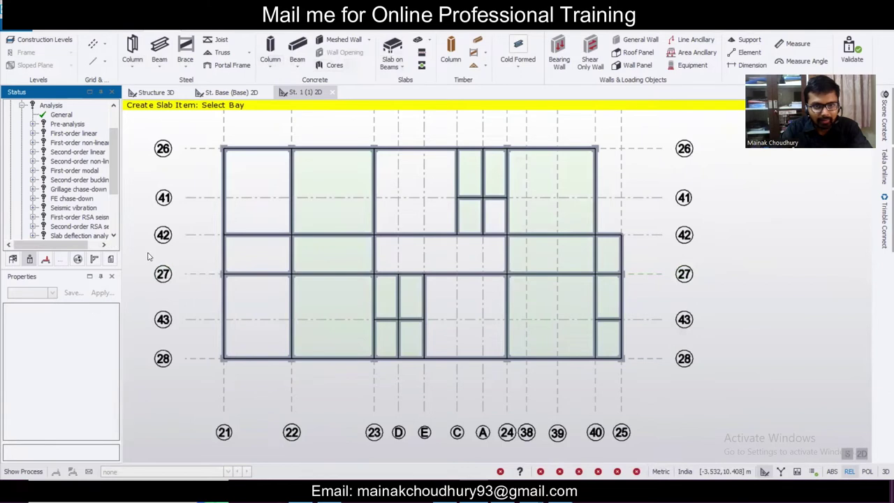
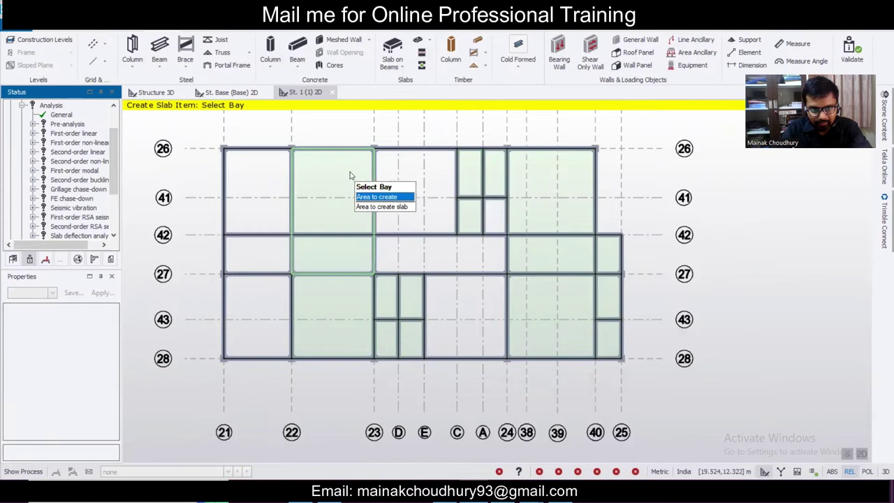
{"action": "left_click", "coordinate": [152, 93]}
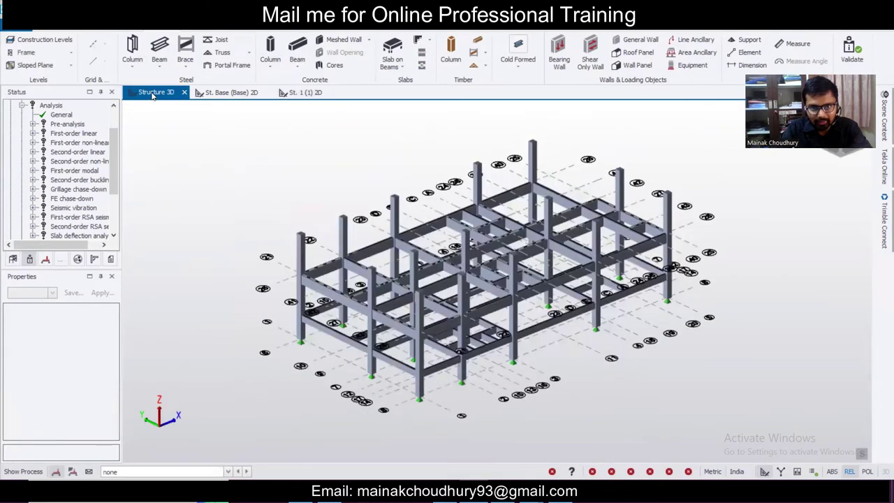
{"action": "right_click_drag", "start_coordinate": [578, 341], "coordinate": [666, 338]}
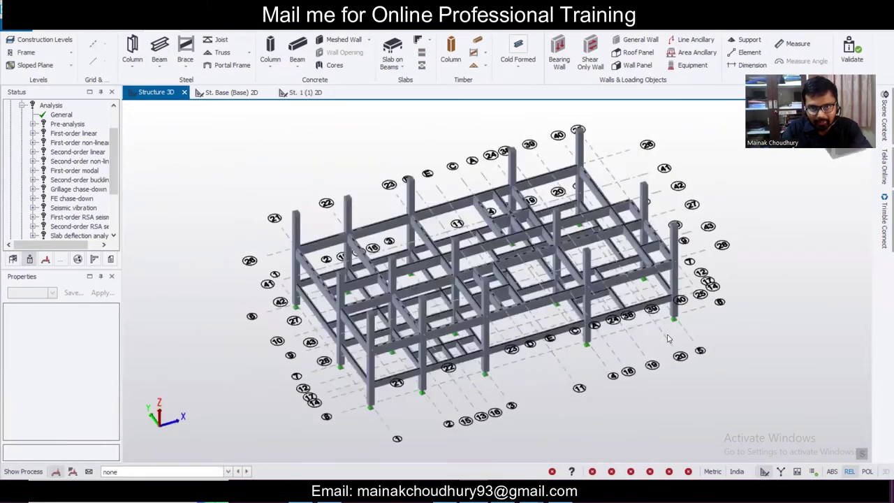
{"action": "middle_click_drag", "start_coordinate": [709, 352], "coordinate": [668, 348]}
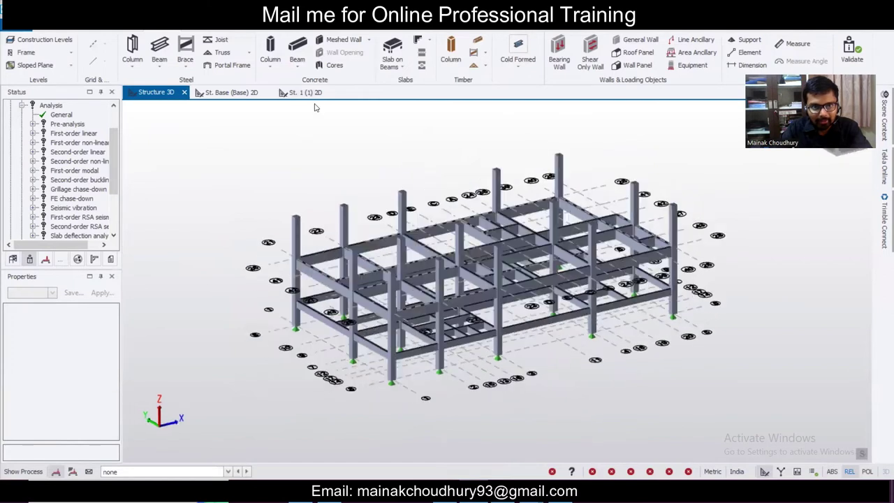
{"action": "left_click", "coordinate": [308, 96]}
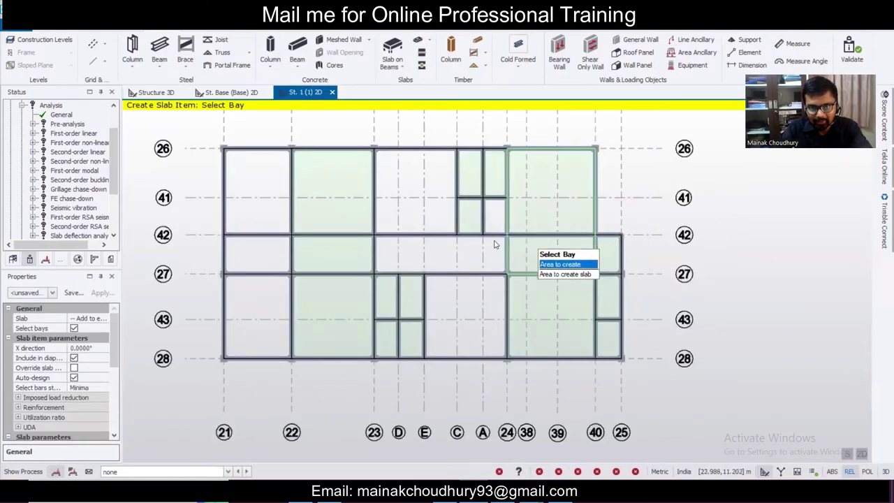
{"action": "key", "text": "Escape"}
- Inspect the nodes of the beams along grid lines 42 and 27, and recheck the bays offered for slab creation
{"action": "left_click", "coordinate": [421, 235]}
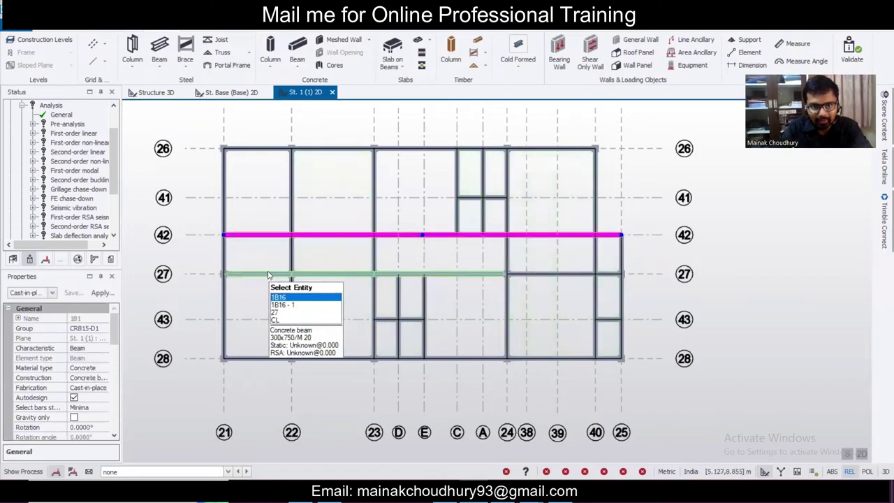
{"action": "scroll", "coordinate": [268, 275], "scroll_direction": "up", "scroll_amount": 2}
{"action": "left_click", "coordinate": [276, 280]}
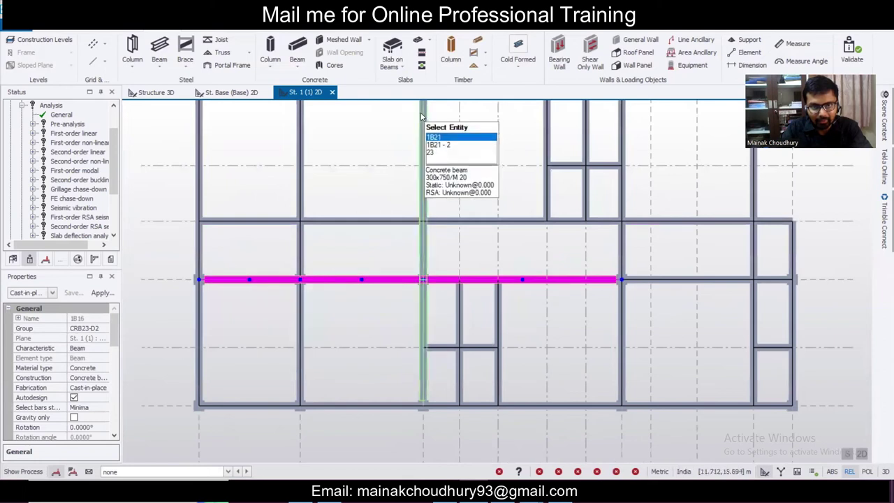
{"action": "left_click", "coordinate": [392, 49]}
{"action": "scroll", "coordinate": [418, 401], "scroll_direction": "down", "scroll_amount": 2}
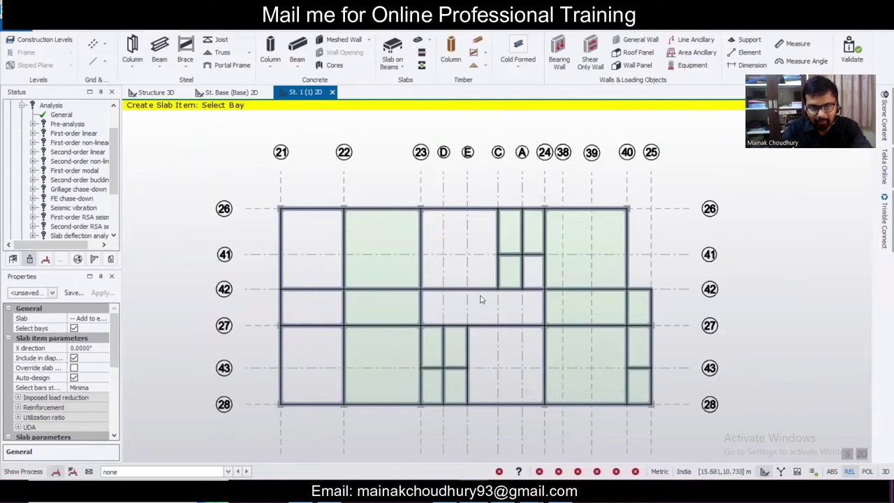
{"action": "key", "text": "Escape"}
- Add a node to the beam along grid line 42 at its crossing with grid line 23
{"action": "scroll", "coordinate": [457, 301], "scroll_direction": "up", "scroll_amount": 2}
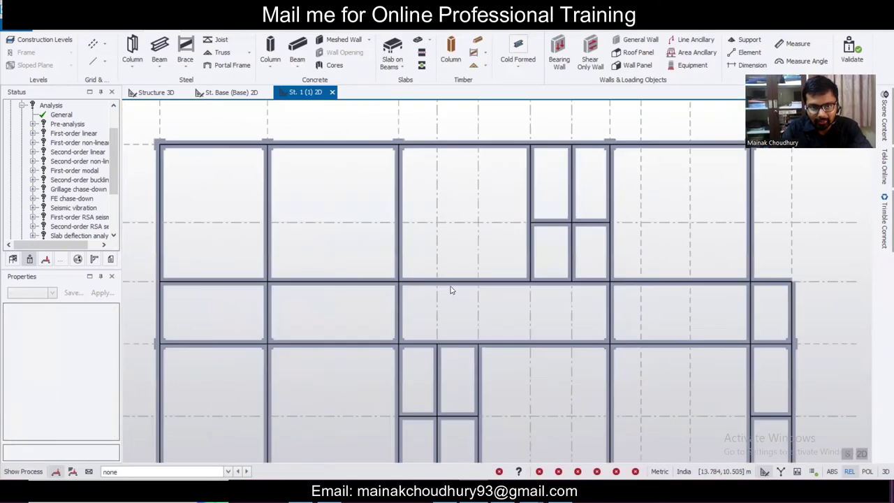
{"action": "left_click", "coordinate": [451, 286]}
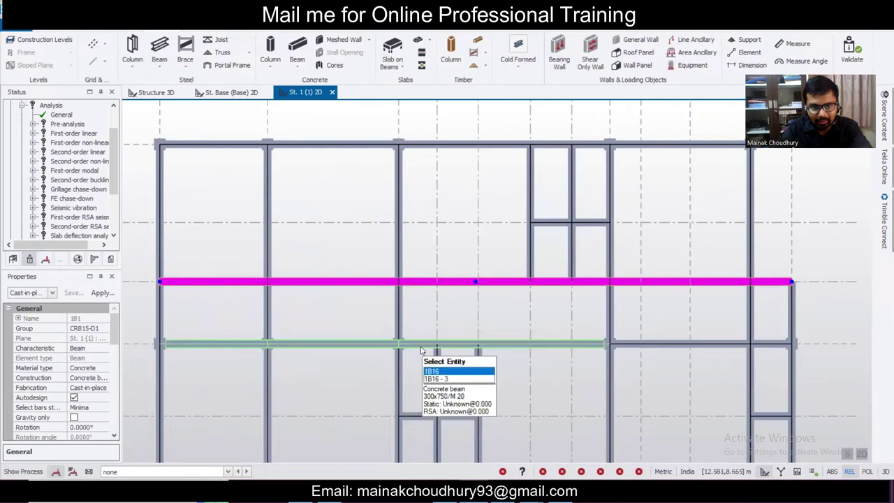
{"action": "left_click", "coordinate": [422, 349]}
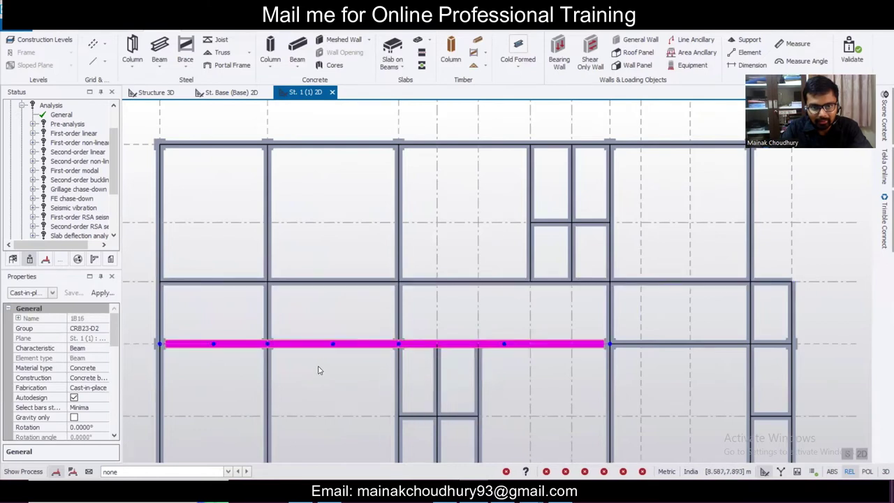
{"action": "left_click", "coordinate": [345, 283]}
{"action": "scroll", "coordinate": [476, 284], "scroll_direction": "up", "scroll_amount": 2}
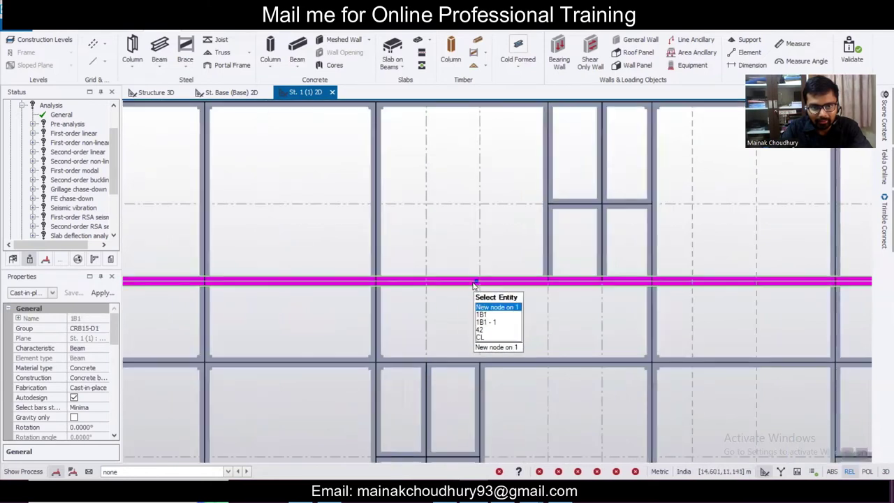
{"action": "left_click", "coordinate": [476, 282]}
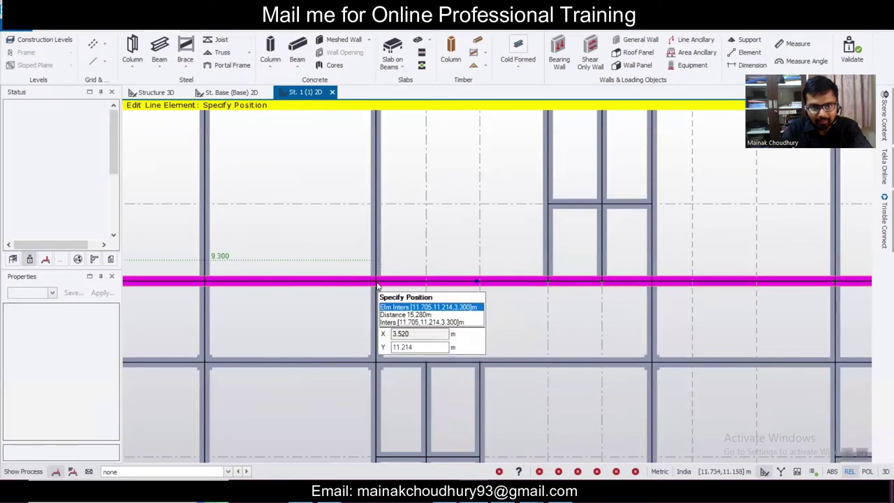
{"action": "left_click", "coordinate": [376, 282]}
- Add a node to the beam along grid line 42 at its crossing with grid line 22
{"action": "middle_click_drag", "start_coordinate": [266, 308], "coordinate": [393, 333]}
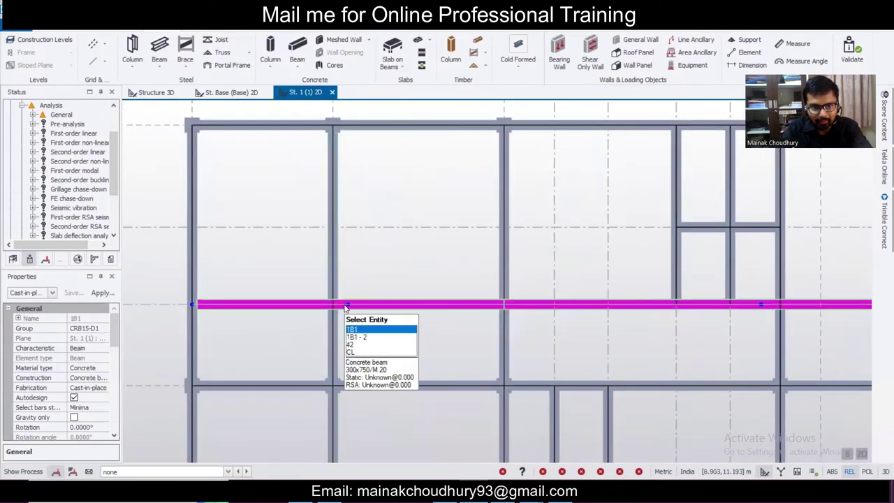
{"action": "left_click", "coordinate": [348, 304]}
{"action": "left_click", "coordinate": [333, 305]}
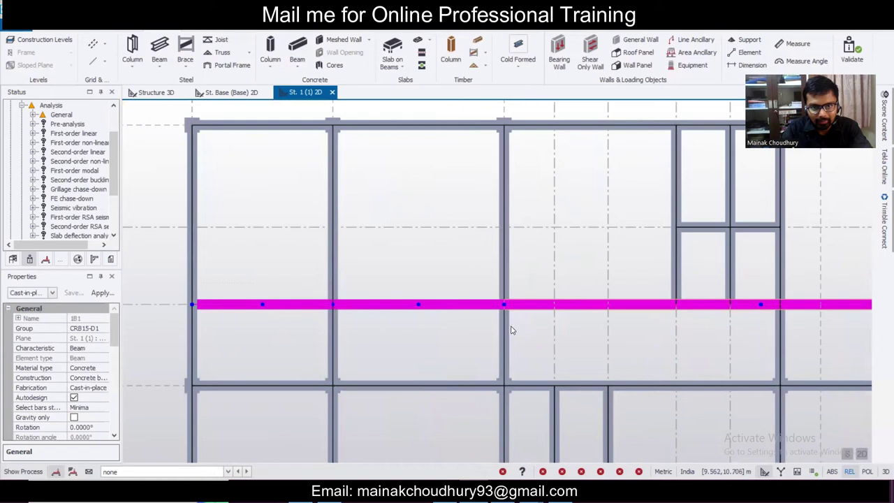
{"action": "scroll", "coordinate": [443, 314], "scroll_direction": "down", "scroll_amount": 1}
{"action": "scroll", "coordinate": [668, 323], "scroll_direction": "up", "scroll_amount": 1}
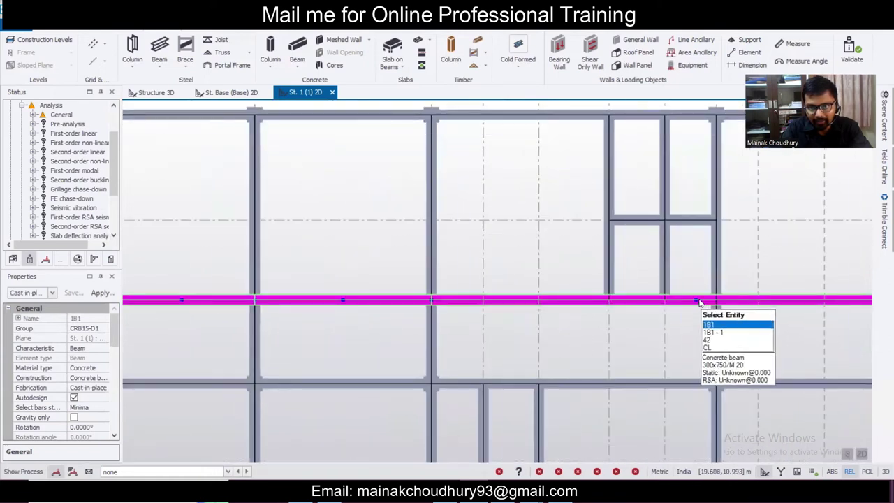
- Add a node to the beam along grid line 42 at its crossing with grid line 24
{"action": "left_click", "coordinate": [708, 305]}
{"action": "left_click", "coordinate": [710, 304]}
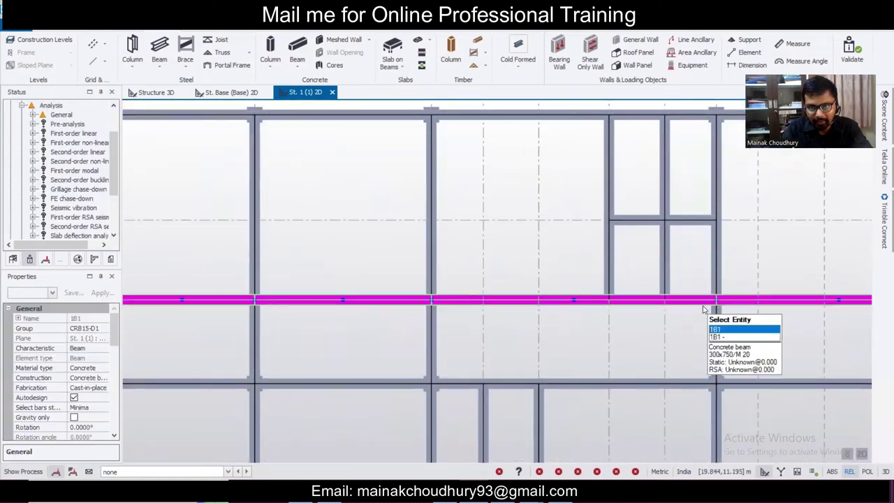
{"action": "left_click", "coordinate": [715, 302]}
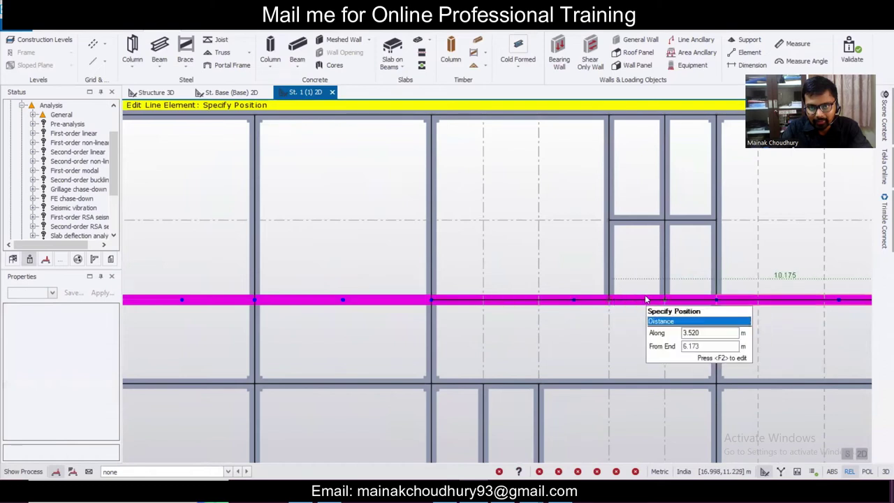
- Add a node to the beam along grid line 42 where the beam on grid line C meets it
{"action": "left_click", "coordinate": [576, 302]}
{"action": "left_click", "coordinate": [575, 301]}
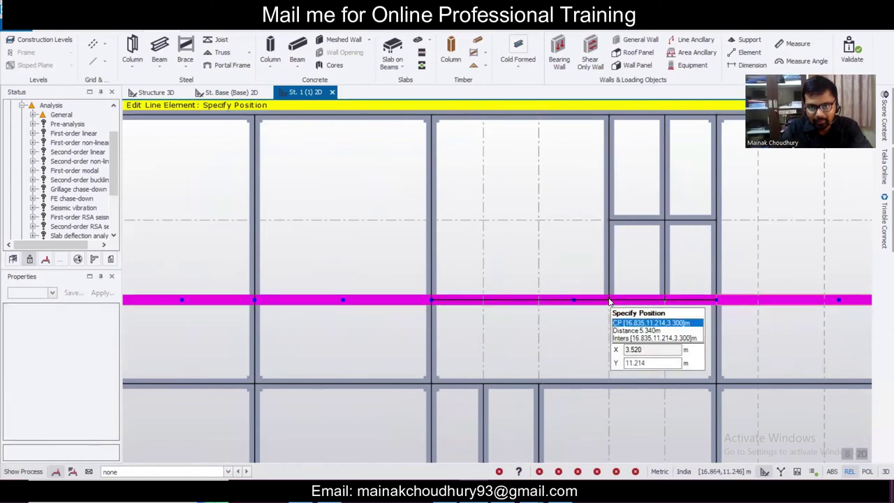
{"action": "left_click", "coordinate": [610, 300]}
{"action": "scroll", "coordinate": [538, 341], "scroll_direction": "down", "scroll_amount": 1}
{"action": "scroll", "coordinate": [537, 342], "scroll_direction": "down", "scroll_amount": 1}
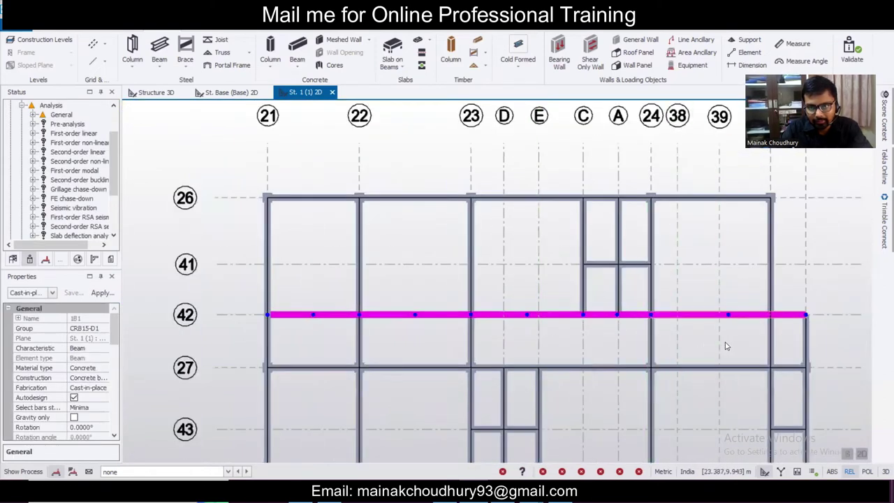
- Add a node to the beam along grid line 42 at its crossing with grid line 40
{"action": "scroll", "coordinate": [739, 327], "scroll_direction": "up", "scroll_amount": 2}
{"action": "left_click", "coordinate": [716, 310]}
{"action": "left_click", "coordinate": [726, 333]}
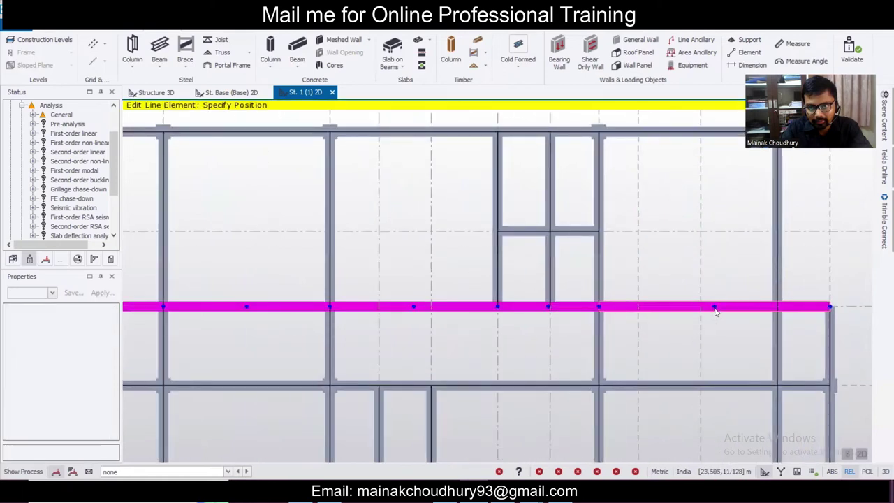
{"action": "left_click", "coordinate": [778, 312]}
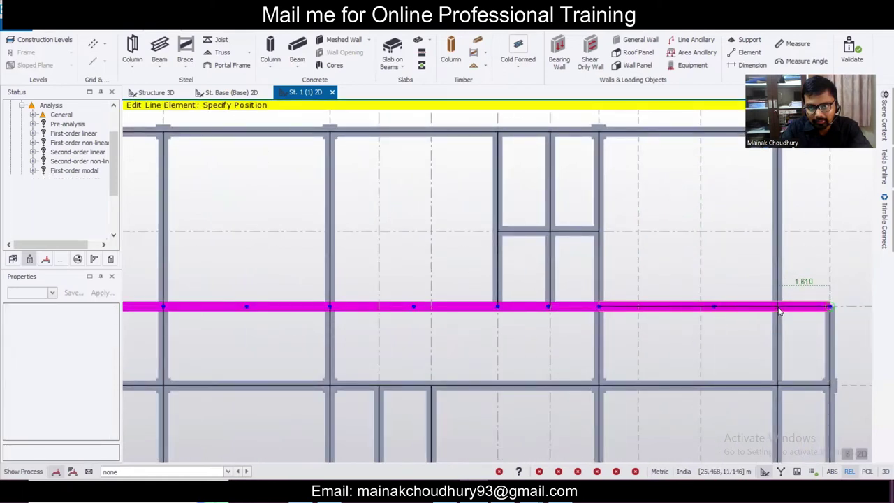
{"action": "scroll", "coordinate": [659, 354], "scroll_direction": "down", "scroll_amount": 1}
{"action": "scroll", "coordinate": [659, 354], "scroll_direction": "down", "scroll_amount": 2}
{"action": "scroll", "coordinate": [559, 370], "scroll_direction": "up", "scroll_amount": 1}
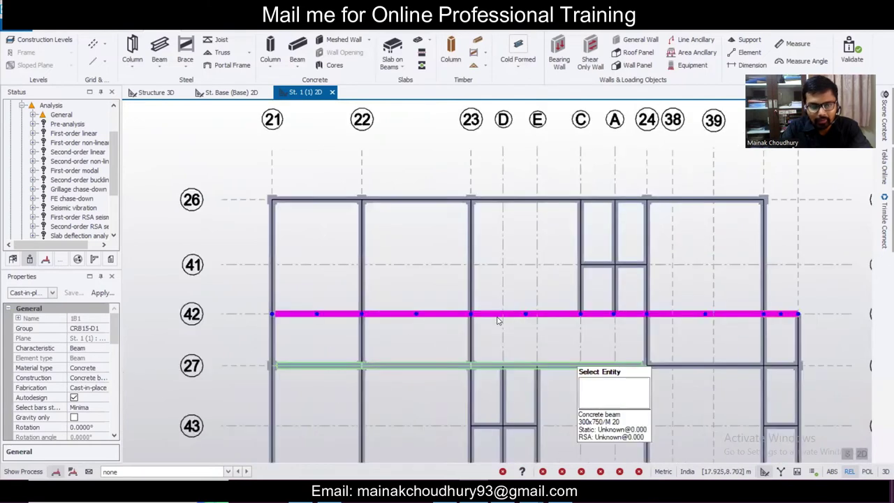
- Check which bays on St. 1 are offered for slab-on-beams creation, and cancel the slab command
{"action": "key", "text": "Escape"}
{"action": "left_click", "coordinate": [391, 49]}
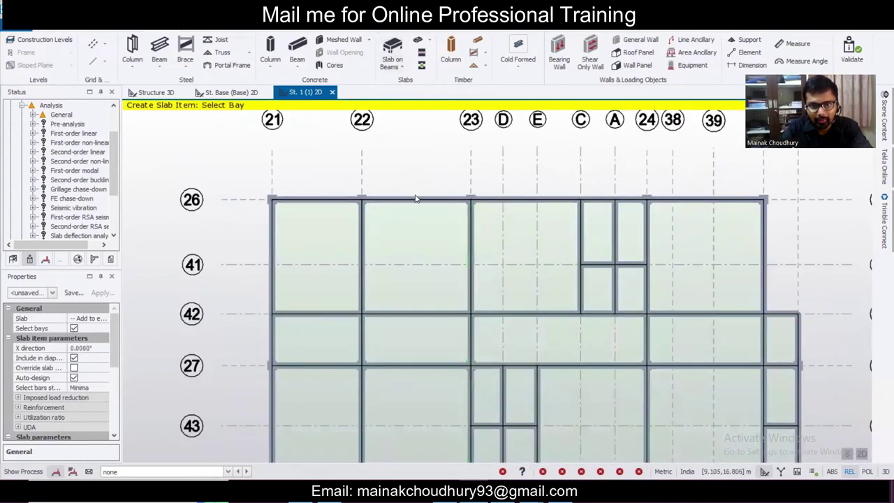
{"action": "scroll", "coordinate": [614, 272], "scroll_direction": "down", "scroll_amount": 1}
{"action": "mouse_move", "coordinate": [613, 270]}
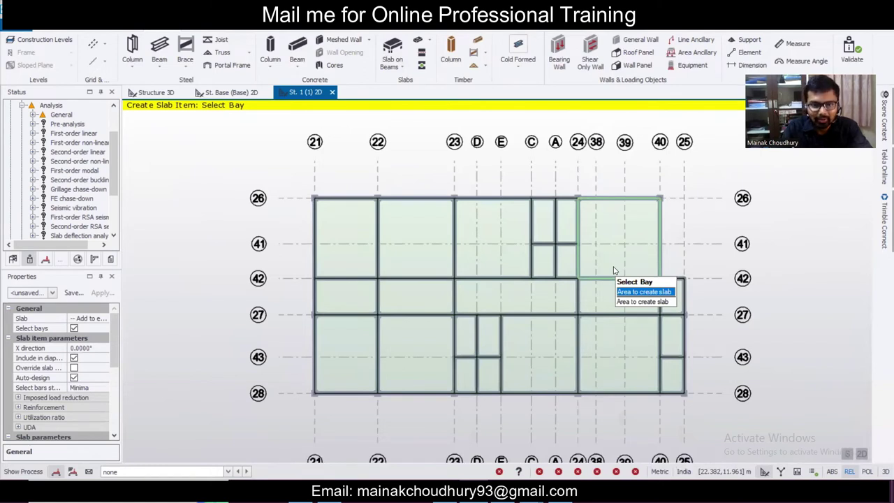
{"action": "key", "text": "Escape"}
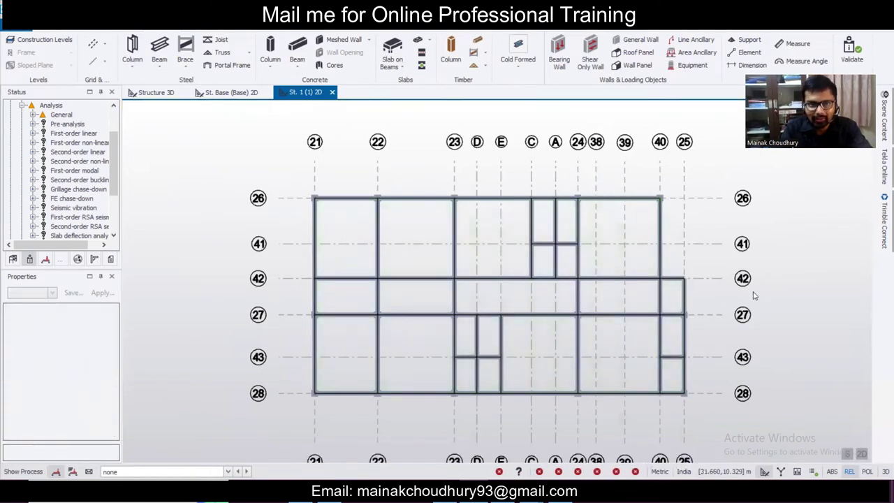
{"action": "left_click", "coordinate": [115, 10]}
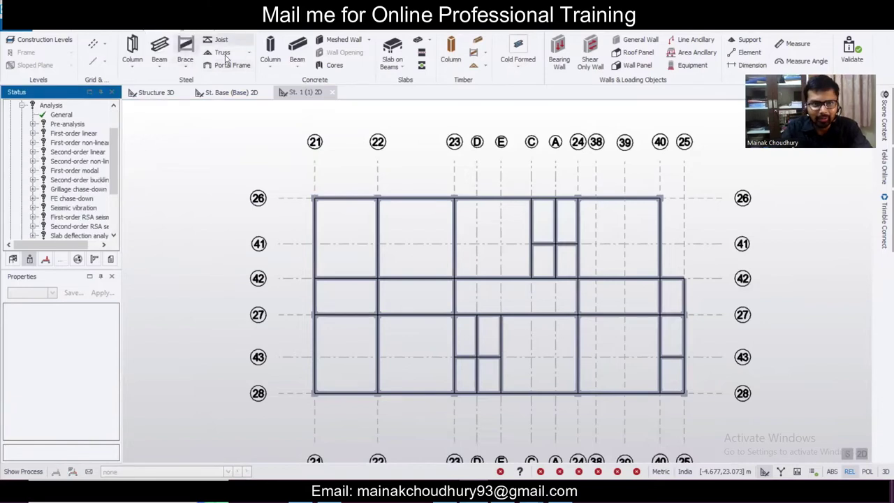
- Create slabs on beams in all bays between grid lines 21 and 23, leaving out the bay 21–22 / 26–42
{"action": "left_click", "coordinate": [399, 55]}
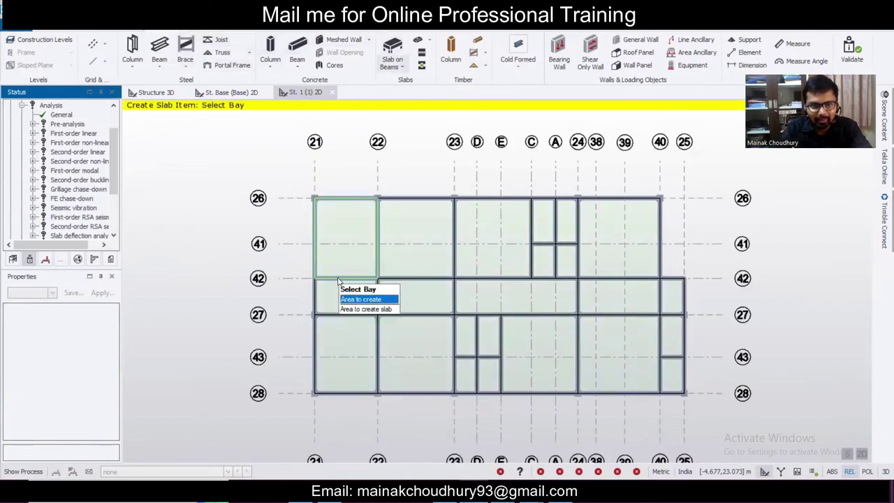
{"action": "left_click", "coordinate": [344, 299]}
{"action": "left_click", "coordinate": [341, 331]}
{"action": "left_click", "coordinate": [392, 349]}
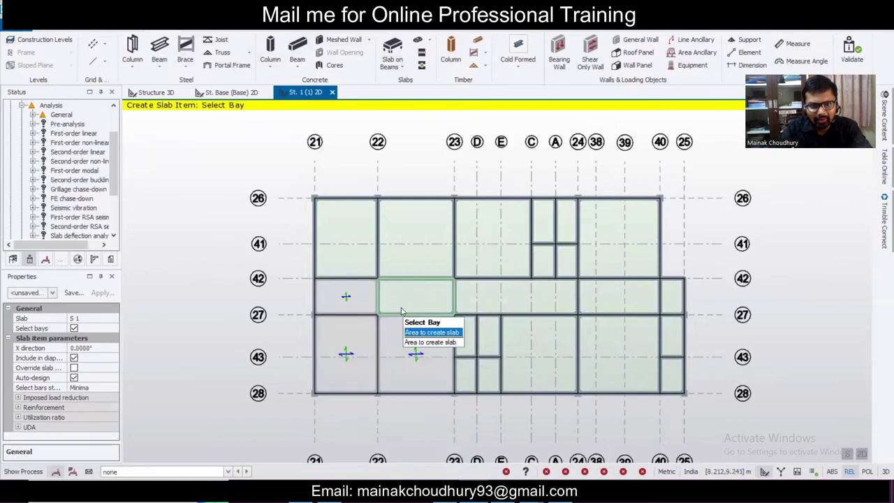
{"action": "left_click", "coordinate": [405, 293]}
{"action": "left_click", "coordinate": [416, 241]}
- Create slabs in bay 23–C above grid line 42 and in all bays between grid lines 23 and 24 below it
{"action": "left_click", "coordinate": [483, 262]}
{"action": "left_click", "coordinate": [472, 299]}
{"action": "left_click", "coordinate": [470, 330]}
{"action": "left_click", "coordinate": [488, 335]}
{"action": "left_click", "coordinate": [469, 366]}
{"action": "left_click", "coordinate": [488, 375]}
{"action": "left_click", "coordinate": [538, 354]}
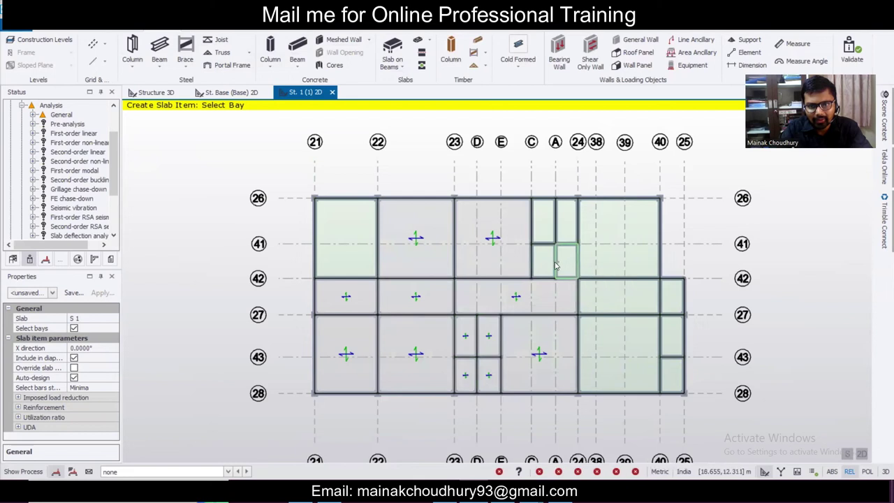
- Create slabs in the four small bays between grid lines C and 24, from grid line 26 to 42
{"action": "left_click", "coordinate": [547, 257]}
{"action": "left_click", "coordinate": [546, 236]}
{"action": "left_click", "coordinate": [566, 225]}
{"action": "left_click", "coordinate": [566, 262]}
- Create slabs in all bays between grid lines 24 and 25, including the narrow ones beyond grid line 40
{"action": "left_click", "coordinate": [599, 269]}
{"action": "left_click", "coordinate": [614, 299]}
{"action": "left_click", "coordinate": [628, 349]}
{"action": "left_click", "coordinate": [674, 319]}
{"action": "left_click", "coordinate": [673, 306]}
{"action": "left_click", "coordinate": [672, 373]}
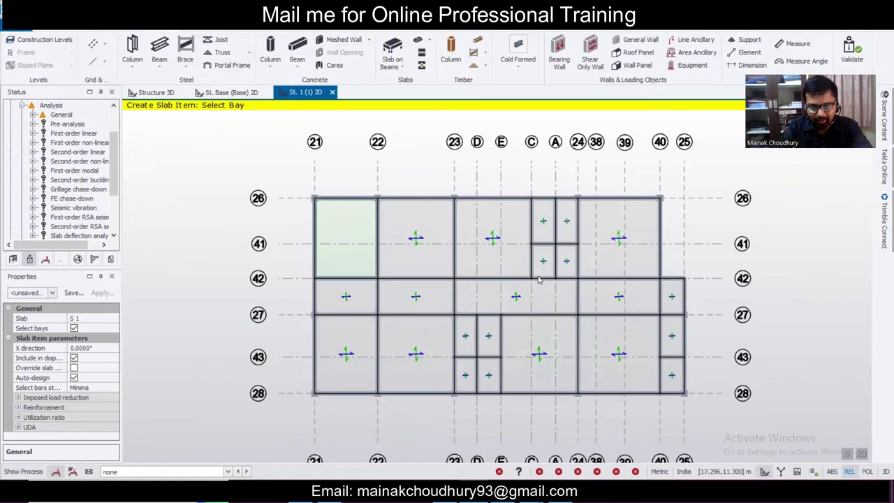
- Show the 3D structure and set level 1 as the source of construction level 2
{"action": "left_click", "coordinate": [153, 92]}
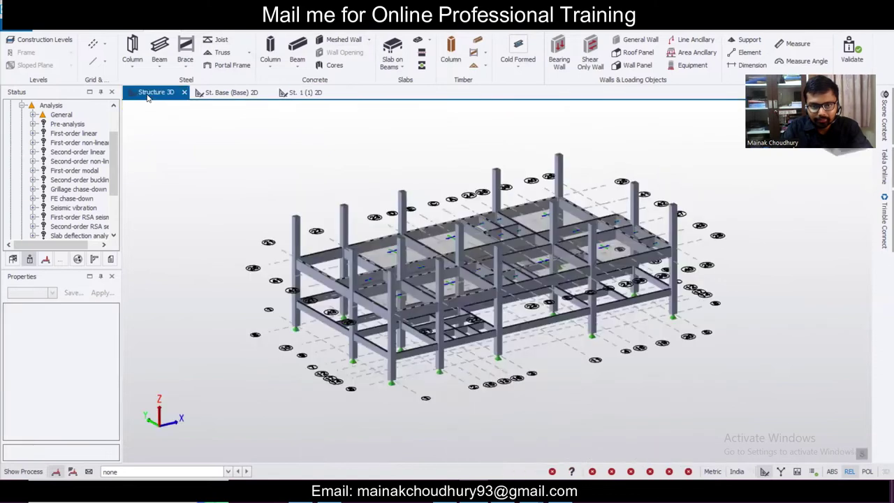
{"action": "right_click_drag", "start_coordinate": [631, 364], "coordinate": [706, 359]}
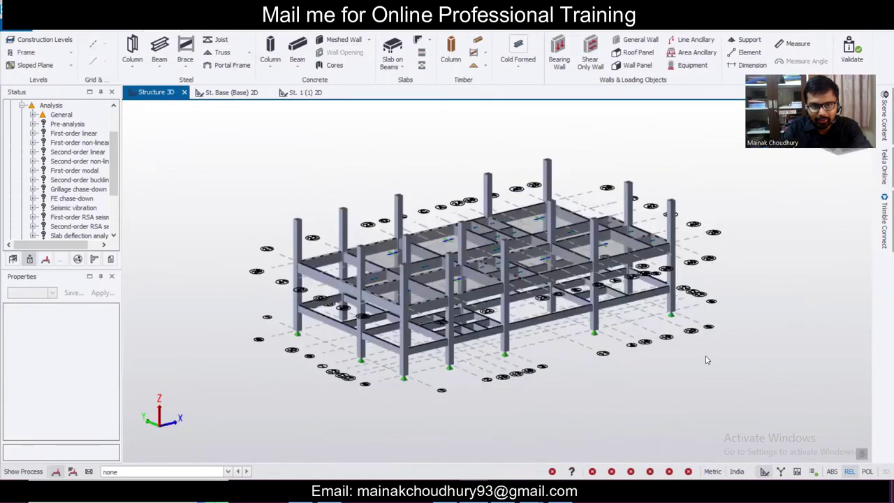
{"action": "left_click", "coordinate": [43, 39]}
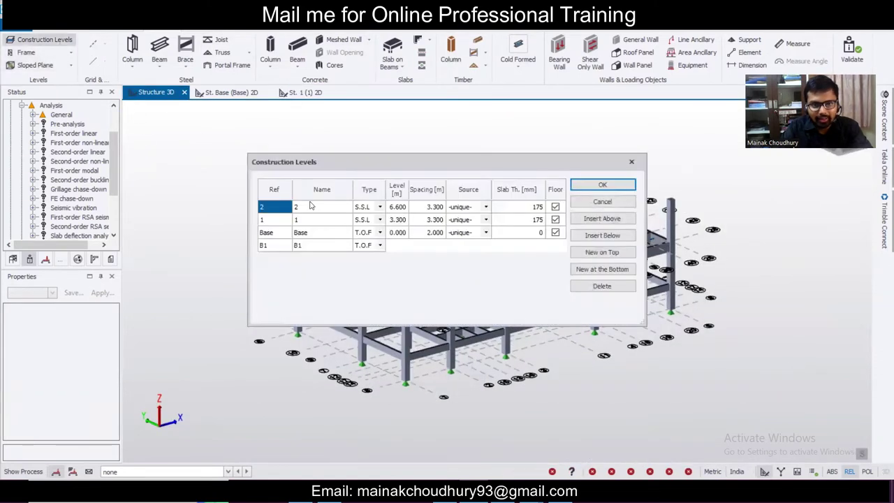
{"action": "left_click", "coordinate": [486, 207]}
{"action": "left_click", "coordinate": [473, 225]}
{"action": "left_click", "coordinate": [601, 185]}
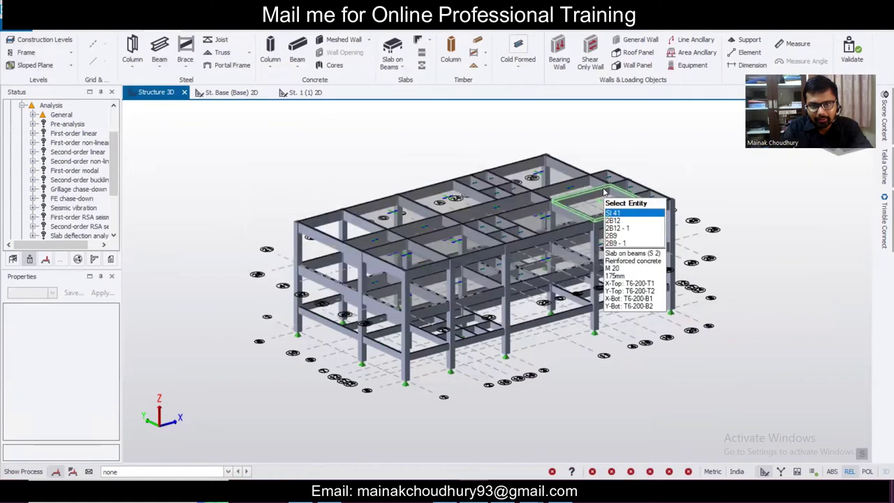
- Set the source of construction level 2 to -unique-
{"action": "left_click", "coordinate": [44, 40]}
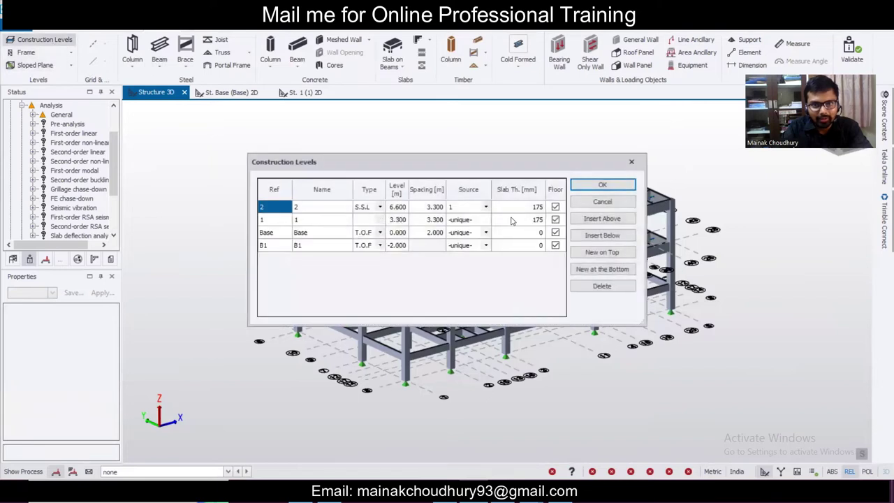
{"action": "left_click", "coordinate": [472, 208]}
{"action": "left_click", "coordinate": [469, 219]}
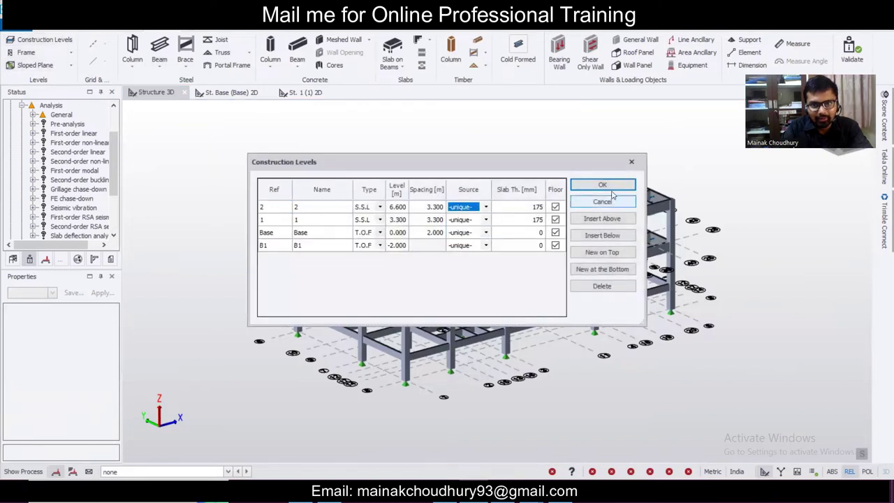
{"action": "left_click", "coordinate": [602, 185]}
- Select all column base supports in a front view of the model and set their Mx and My to Fixed
{"action": "right_click_drag", "start_coordinate": [632, 354], "coordinate": [514, 331]}
{"action": "middle_click_drag", "start_coordinate": [514, 334], "coordinate": [518, 334]}
{"action": "left_click_drag", "start_coordinate": [713, 358], "coordinate": [273, 315]}
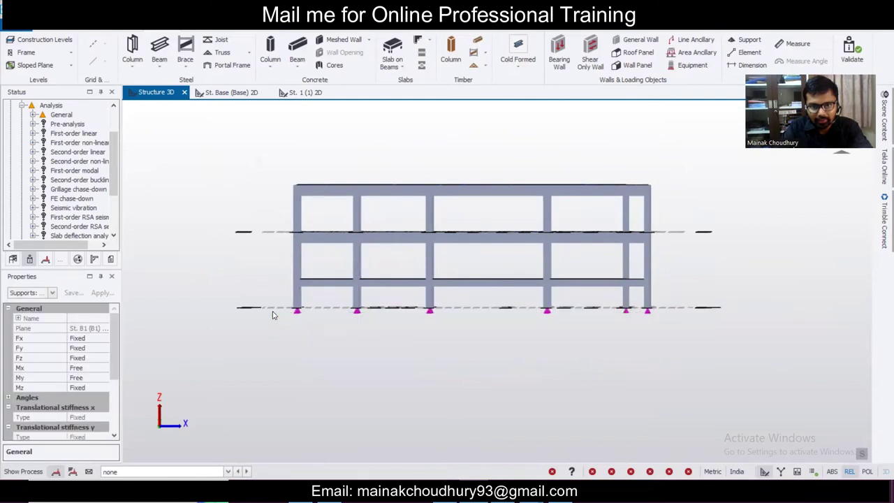
{"action": "left_click", "coordinate": [102, 369]}
{"action": "left_click", "coordinate": [104, 368]}
{"action": "left_click", "coordinate": [95, 377]}
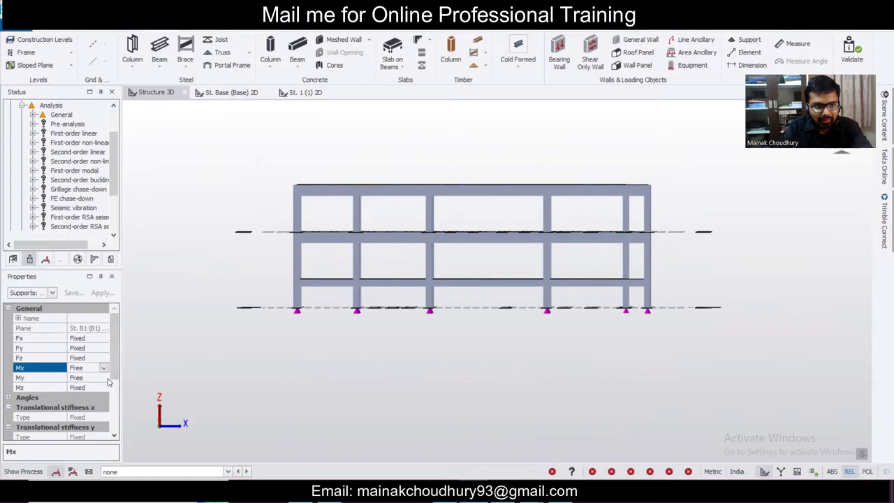
{"action": "left_click", "coordinate": [105, 379]}
{"action": "left_click", "coordinate": [104, 378]}
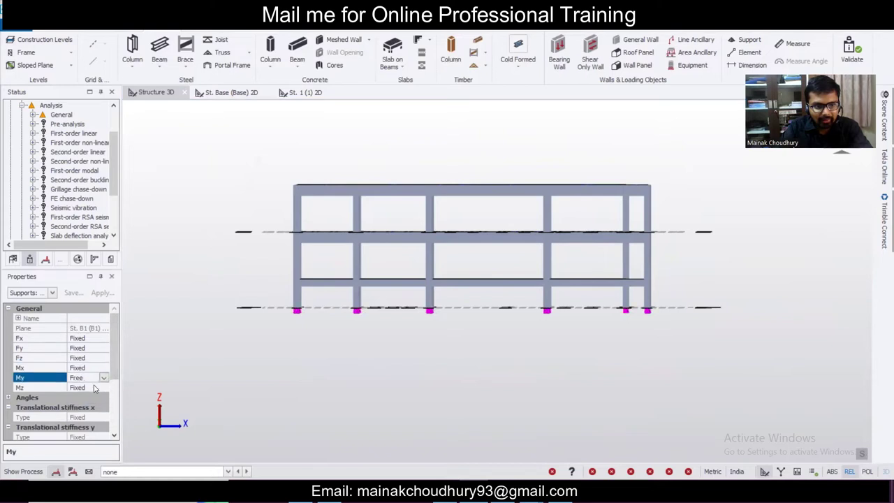
{"action": "left_click", "coordinate": [97, 389]}
- Deselect the supports and inspect the whole frame with its slabs and supports in 3D
{"action": "right_click_drag", "start_coordinate": [400, 354], "coordinate": [625, 430]}
{"action": "key", "text": "Escape"}
{"action": "scroll", "coordinate": [561, 389], "scroll_direction": "down", "scroll_amount": 1}
{"action": "scroll", "coordinate": [561, 389], "scroll_direction": "up", "scroll_amount": 2}
{"action": "middle_click_drag", "start_coordinate": [626, 429], "coordinate": [531, 396]}
{"action": "right_click_drag", "start_coordinate": [632, 379], "coordinate": [683, 391]}
{"action": "scroll", "coordinate": [657, 373], "scroll_direction": "down", "scroll_amount": 2}
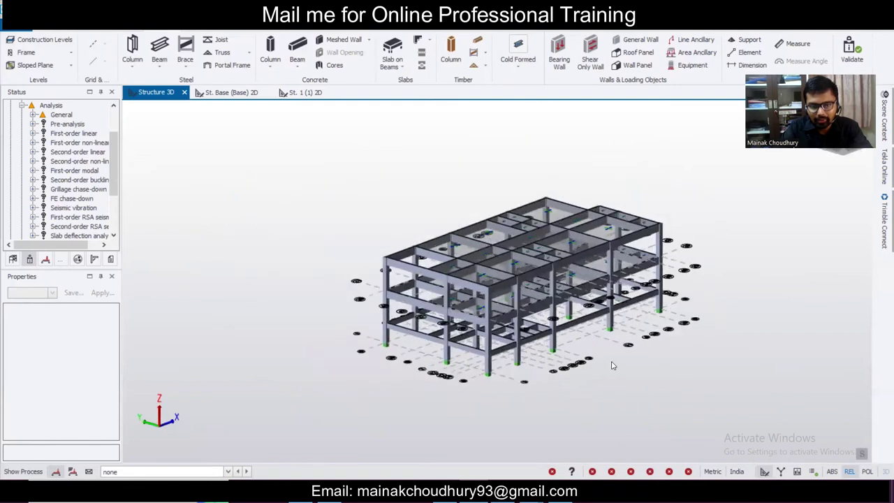
{"action": "scroll", "coordinate": [613, 363], "scroll_direction": "up", "scroll_amount": 2}
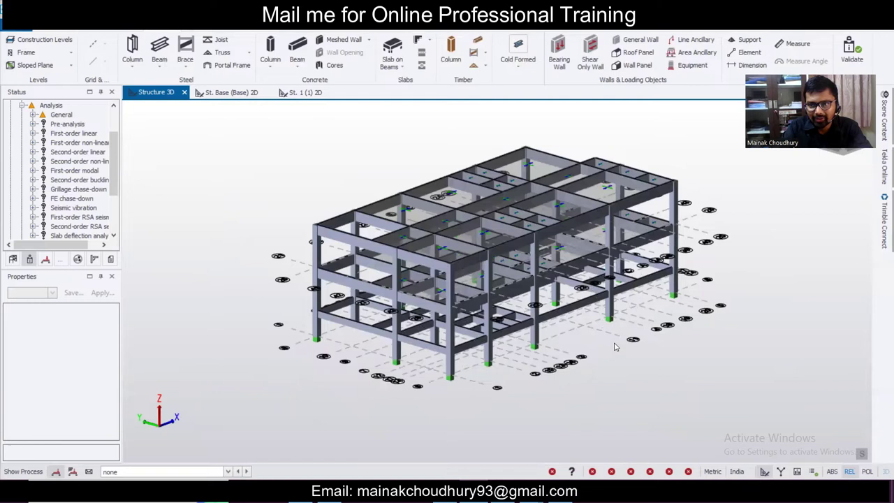
{"action": "middle_click_drag", "start_coordinate": [616, 346], "coordinate": [618, 379]}
{"action": "mouse_move", "coordinate": [617, 379]}
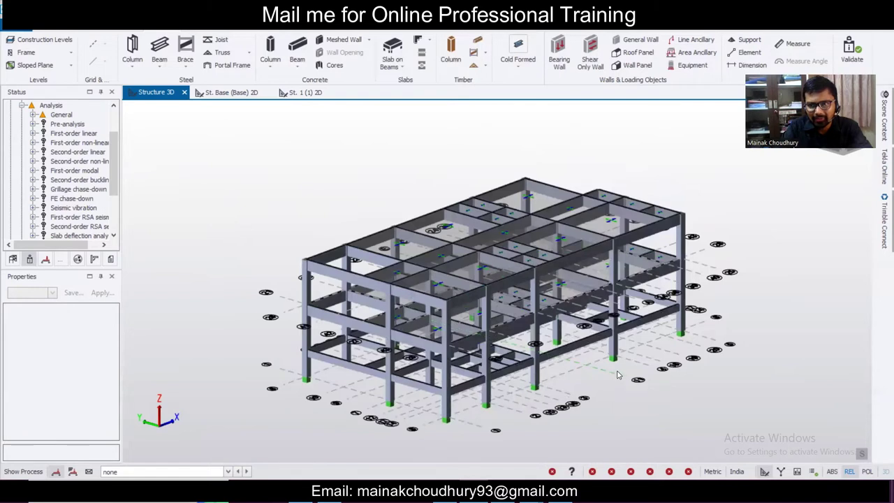
{"action": "scroll", "coordinate": [618, 370], "scroll_direction": "down", "scroll_amount": 2}
{"action": "scroll", "coordinate": [609, 407], "scroll_direction": "up", "scroll_amount": 2}
{"action": "scroll", "coordinate": [607, 394], "scroll_direction": "down", "scroll_amount": 1}
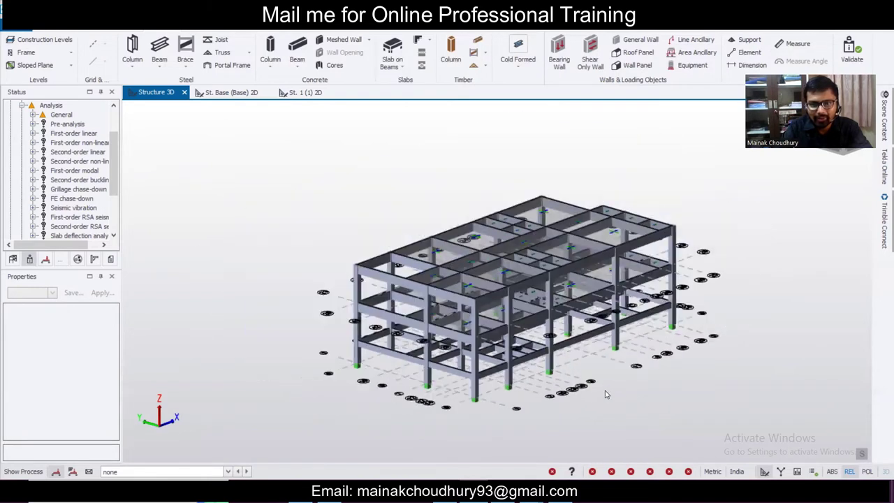
- Examine the concrete frame from several sides in the 3D structure view
{"action": "scroll", "coordinate": [605, 393], "scroll_direction": "up", "scroll_amount": 2}
{"action": "scroll", "coordinate": [603, 393], "scroll_direction": "down", "scroll_amount": 3}
{"action": "scroll", "coordinate": [603, 393], "scroll_direction": "up", "scroll_amount": 3}
{"action": "scroll", "coordinate": [562, 403], "scroll_direction": "down", "scroll_amount": 3}
{"action": "right_click_drag", "start_coordinate": [786, 415], "coordinate": [881, 411]}
{"action": "right_click_drag", "start_coordinate": [735, 395], "coordinate": [873, 383]}
{"action": "middle_click_drag", "start_coordinate": [866, 393], "coordinate": [731, 407]}
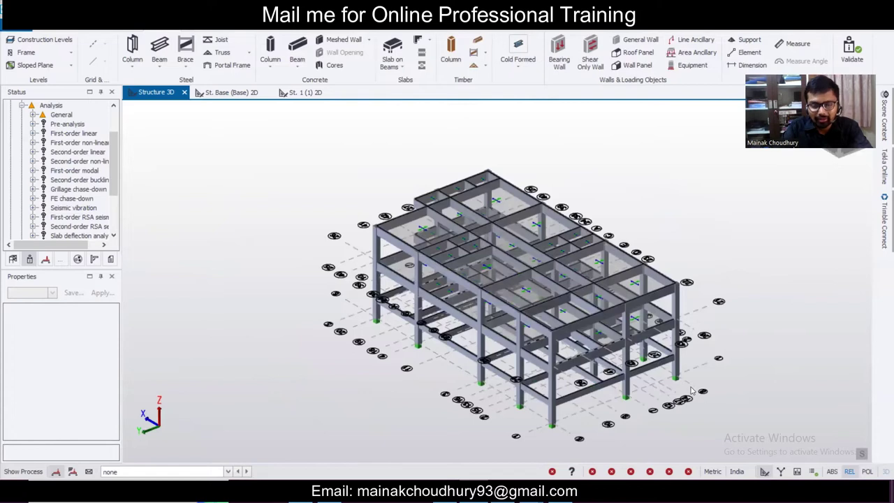
{"action": "scroll", "coordinate": [691, 391], "scroll_direction": "up", "scroll_amount": 3}
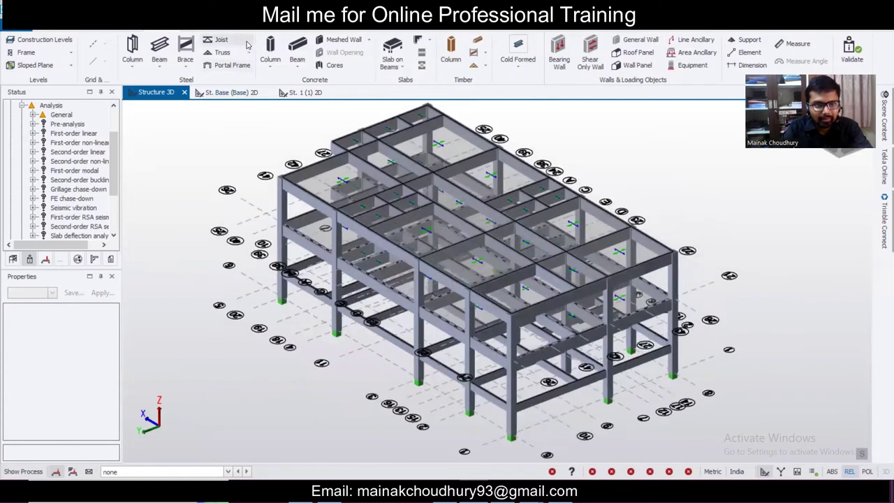
- Make 2 Dead the active loadcase in the St. Base (Base) 2D plan, with the load commands available
{"action": "left_click", "coordinate": [222, 93]}
{"action": "mouse_move", "coordinate": [577, 282]}
{"action": "scroll", "coordinate": [577, 282], "scroll_direction": "up", "scroll_amount": 4}
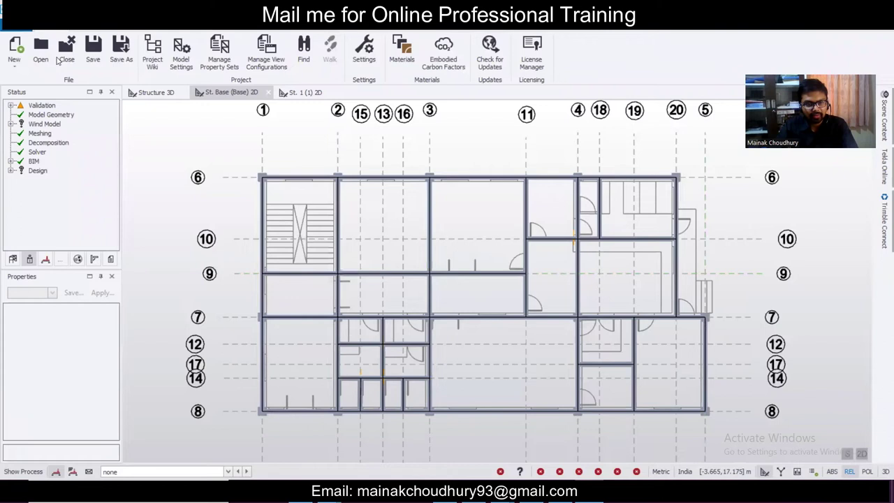
{"action": "left_click", "coordinate": [235, 31]}
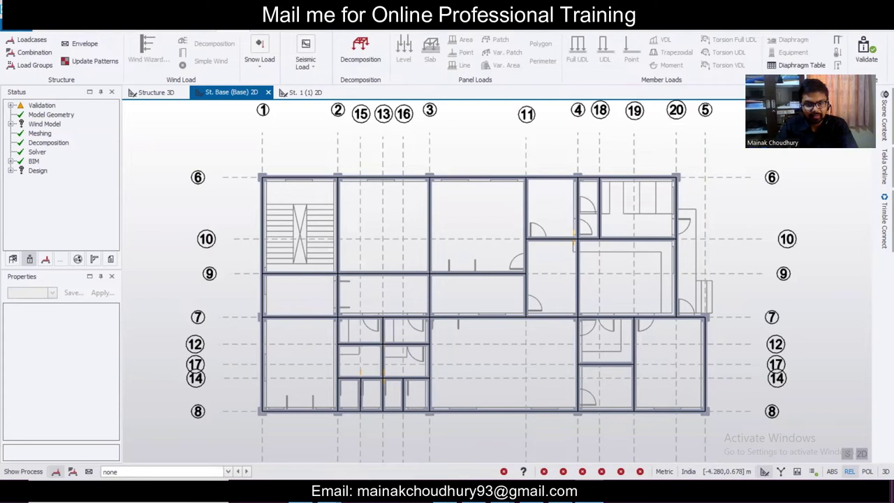
{"action": "left_click", "coordinate": [208, 477]}
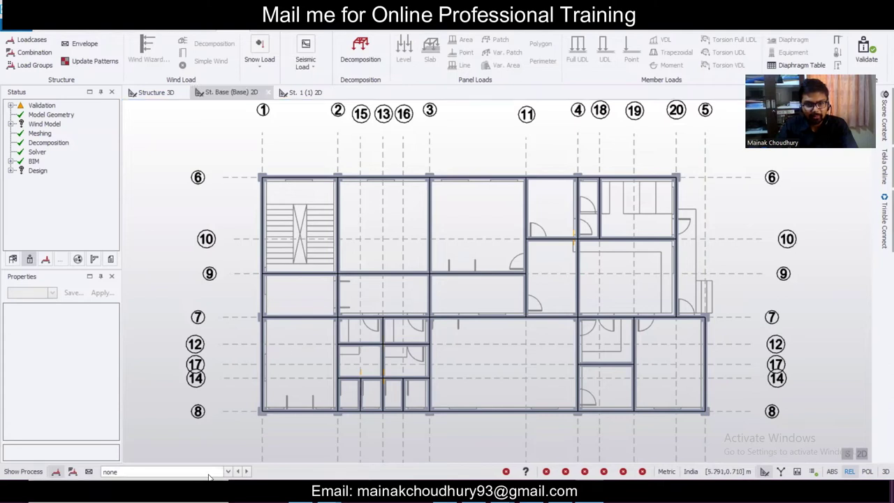
{"action": "left_click", "coordinate": [209, 472]}
{"action": "left_click", "coordinate": [209, 473]}
{"action": "left_click", "coordinate": [210, 472]}
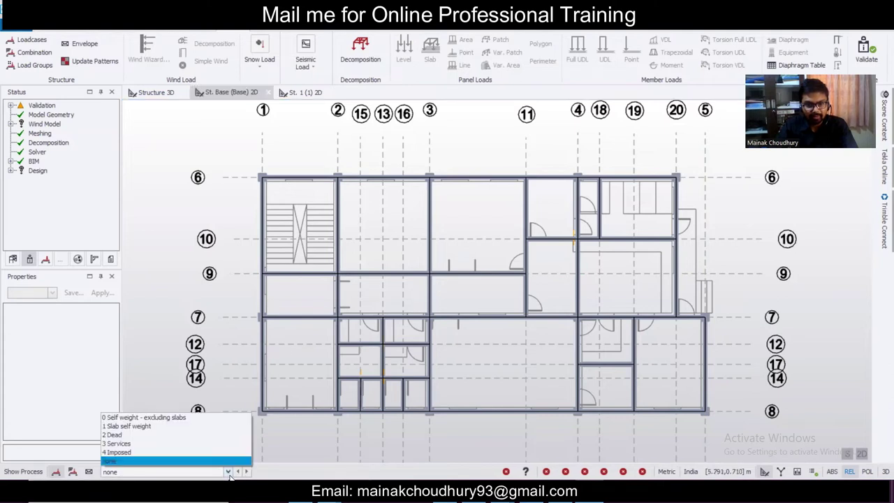
{"action": "left_click", "coordinate": [178, 435]}
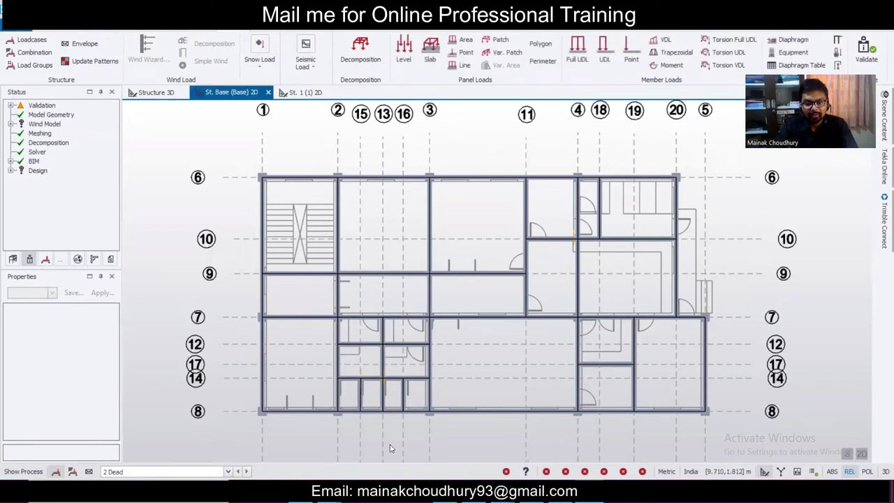
- Examine the beams in the base plan, especially the small partition bays between grids 2 and 3
{"action": "mouse_move", "coordinate": [340, 325]}
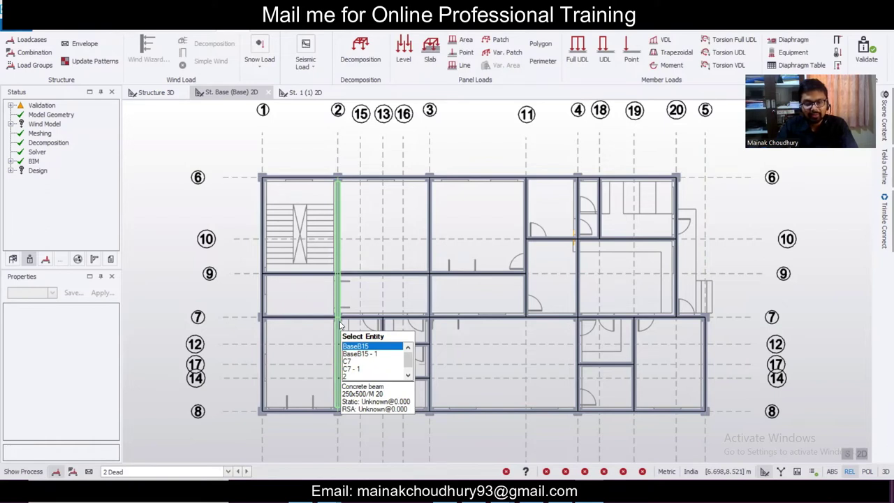
{"action": "scroll", "coordinate": [386, 230], "scroll_direction": "down", "scroll_amount": 1}
{"action": "mouse_move", "coordinate": [418, 321]}
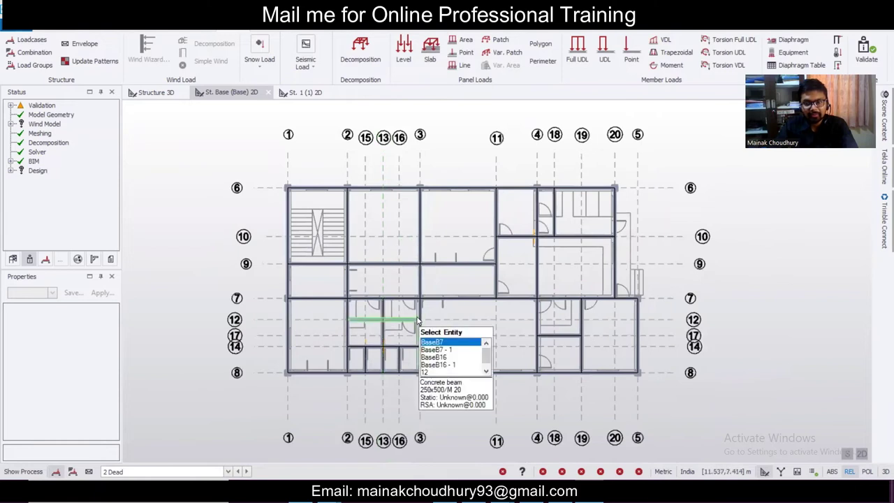
{"action": "scroll", "coordinate": [403, 364], "scroll_direction": "up", "scroll_amount": 1}
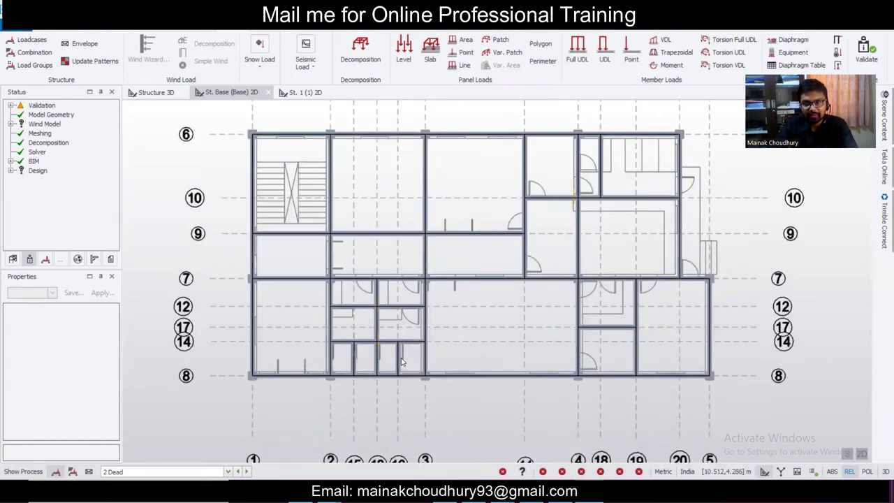
{"action": "mouse_move", "coordinate": [402, 361]}
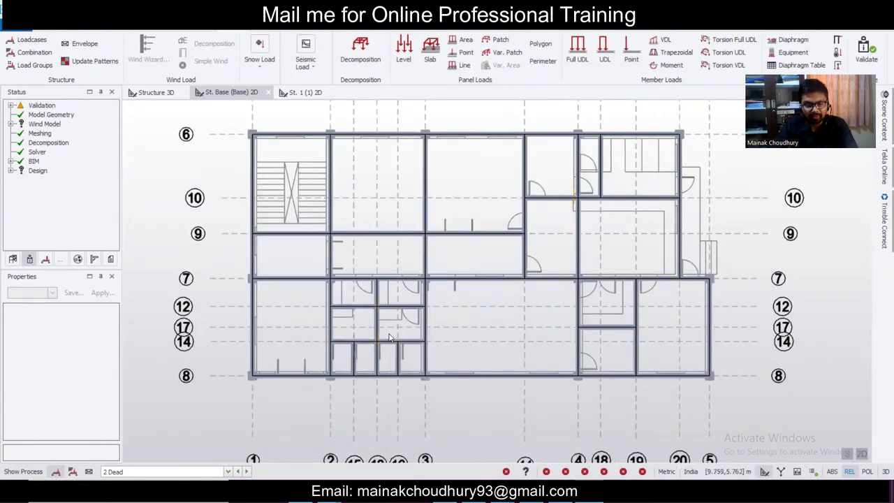
{"action": "mouse_move", "coordinate": [388, 331]}
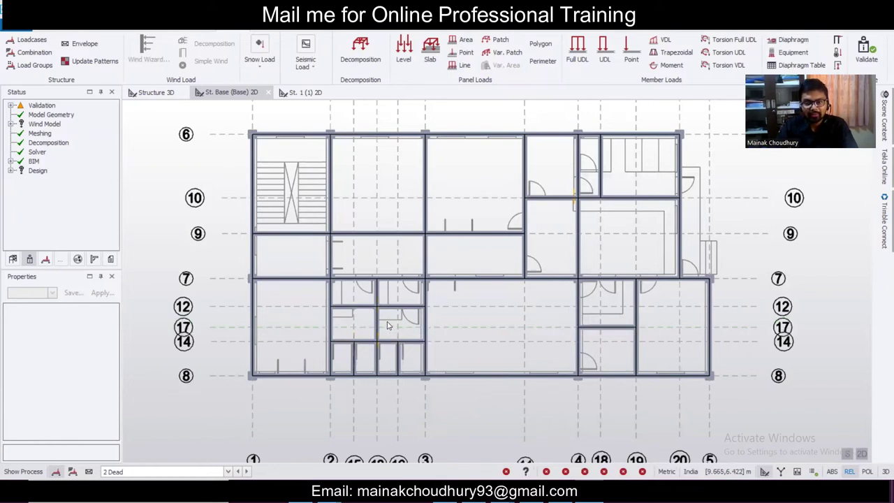
{"action": "mouse_move", "coordinate": [286, 140]}
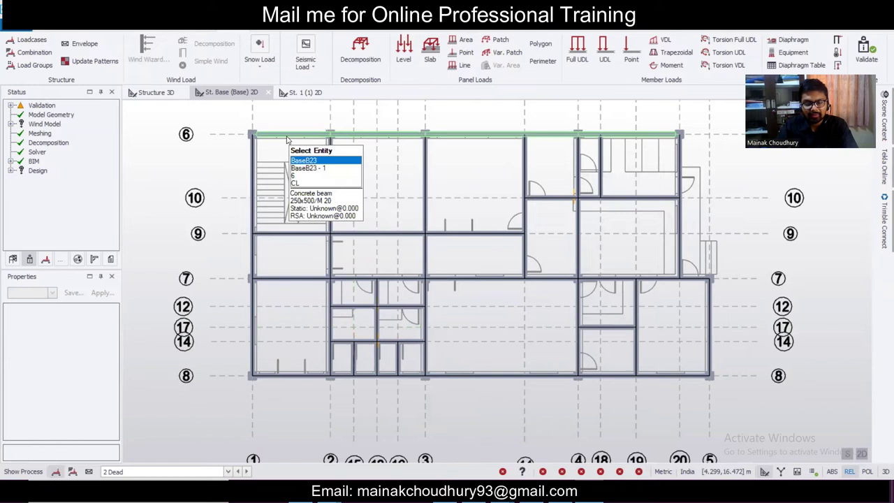
- Examine the base-level beams and the floors above them in the 3D structure view
{"action": "left_click", "coordinate": [155, 92]}
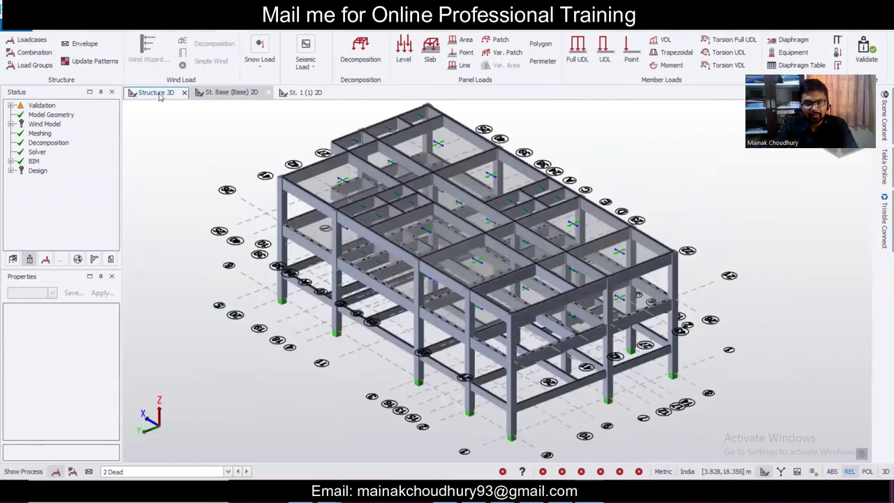
{"action": "mouse_move", "coordinate": [382, 342]}
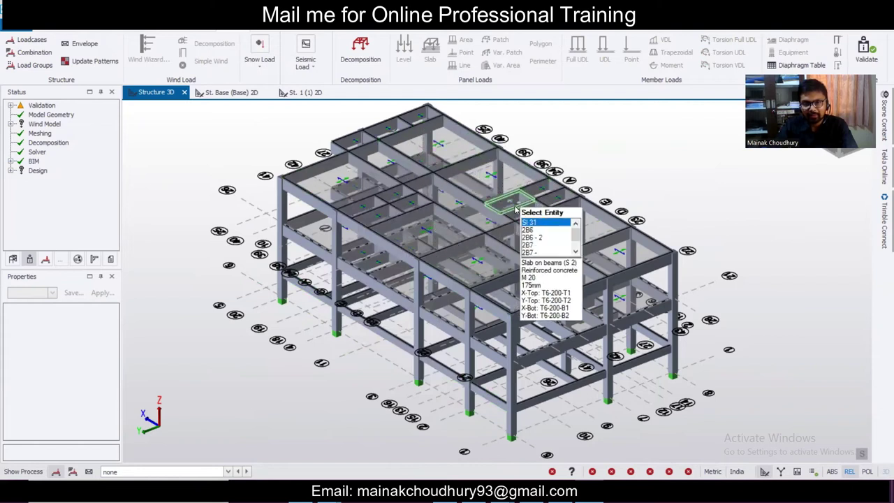
{"action": "right_click_drag", "start_coordinate": [307, 291], "coordinate": [639, 274]}
{"action": "middle_click_drag", "start_coordinate": [640, 274], "coordinate": [257, 271]}
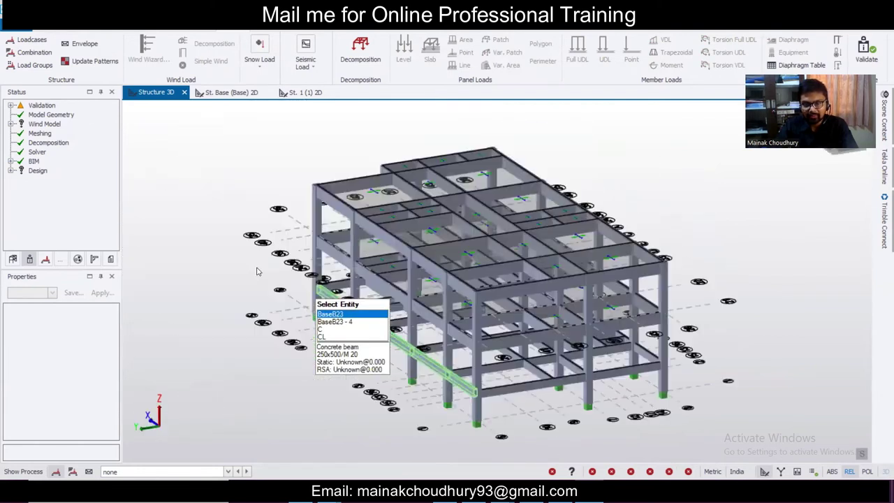
{"action": "middle_click_drag", "start_coordinate": [311, 280], "coordinate": [283, 322]}
{"action": "scroll", "coordinate": [271, 333], "scroll_direction": "up", "scroll_amount": 1}
{"action": "scroll", "coordinate": [278, 319], "scroll_direction": "down", "scroll_amount": 2}
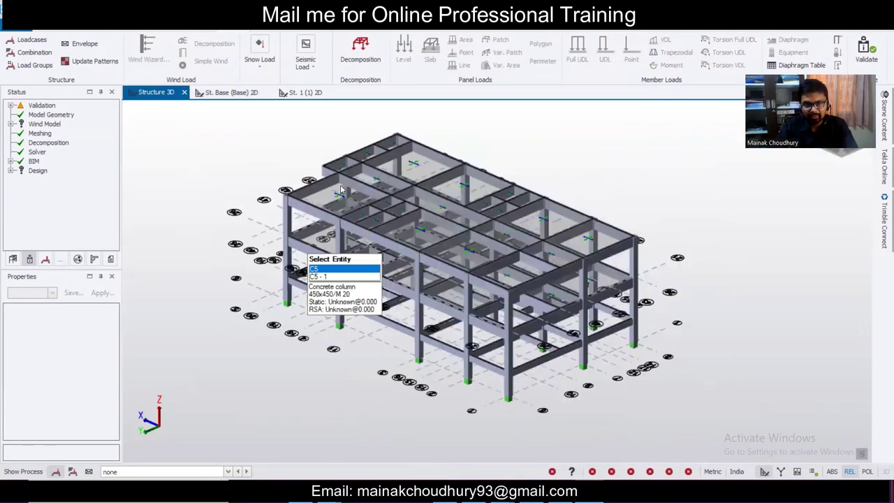
{"action": "right_click_drag", "start_coordinate": [275, 296], "coordinate": [339, 326]}
{"action": "middle_click_drag", "start_coordinate": [340, 327], "coordinate": [319, 136]}
- Start a Full UDL member load in the St. Base (Base) 2D plan and open its load value for editing
{"action": "left_click", "coordinate": [236, 96]}
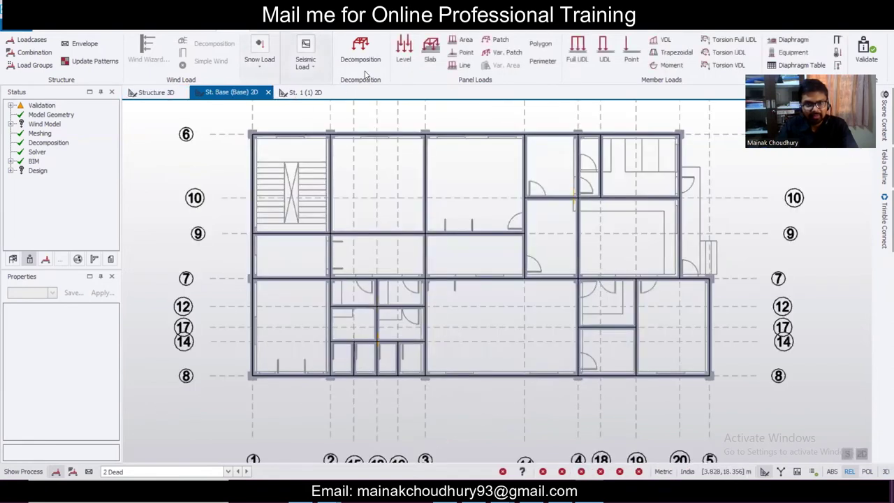
{"action": "left_click", "coordinate": [577, 49]}
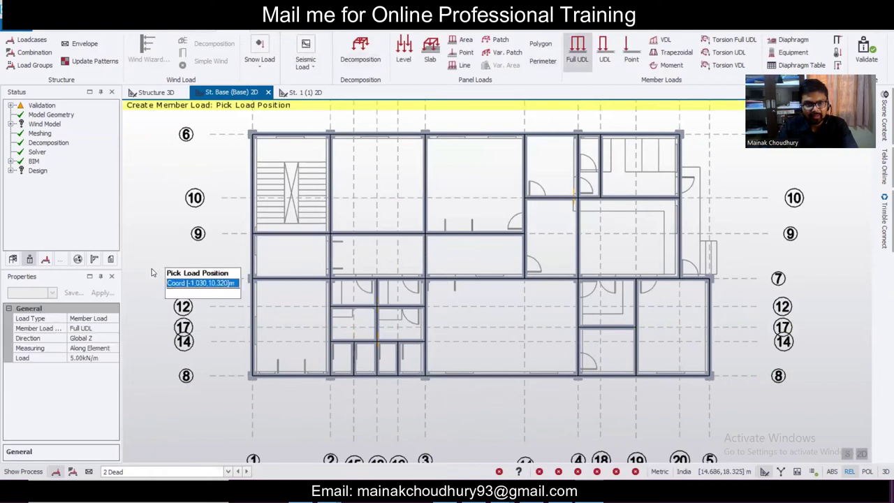
{"action": "left_click", "coordinate": [101, 357]}
- Open the GF drawing in AutoCAD and examine the thickness and layout of the ground-floor walls
{"action": "left_click", "coordinate": [280, 374]}
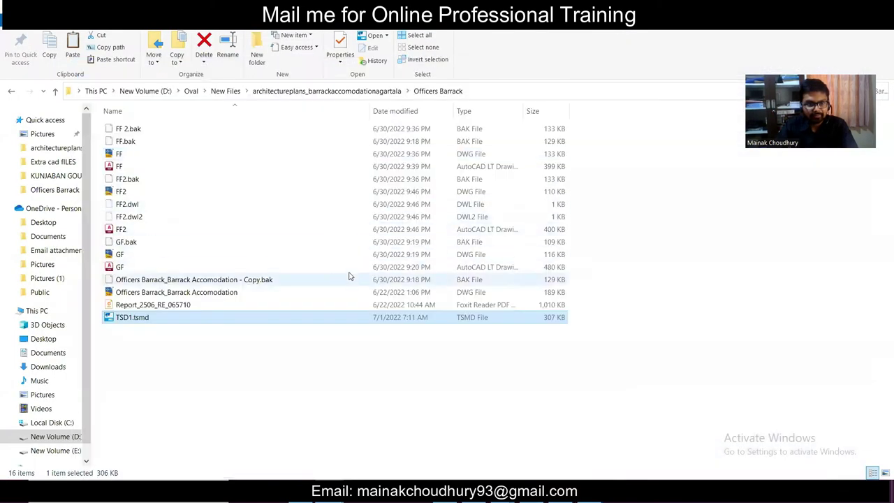
{"action": "double_click", "coordinate": [350, 255]}
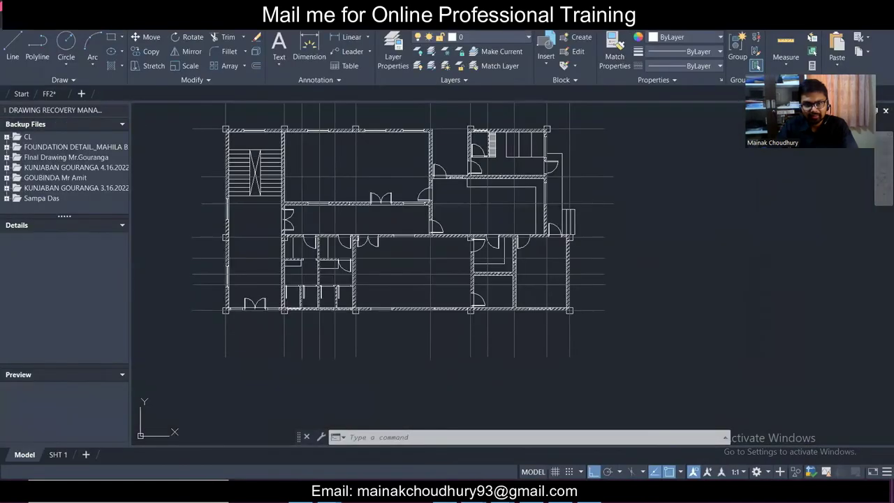
{"action": "scroll", "coordinate": [298, 253], "scroll_direction": "up", "scroll_amount": 2}
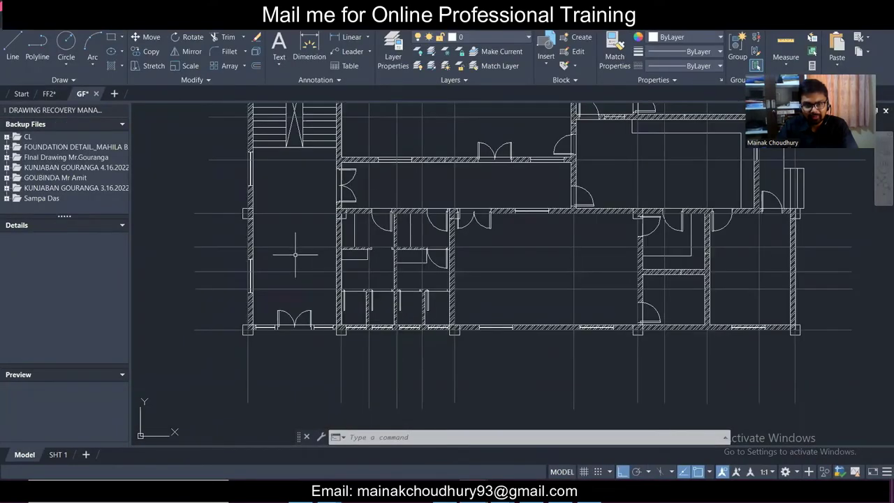
{"action": "middle_click_drag", "start_coordinate": [438, 275], "coordinate": [398, 347]}
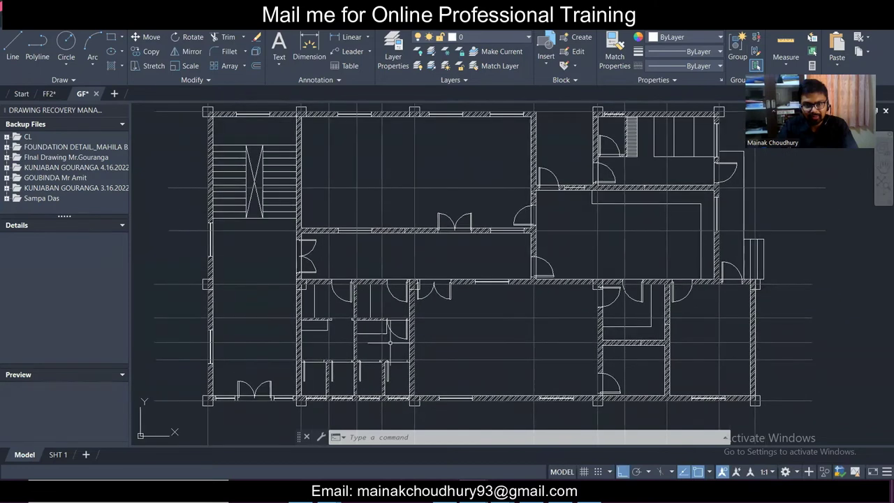
{"action": "scroll", "coordinate": [322, 362], "scroll_direction": "up", "scroll_amount": 3}
{"action": "scroll", "coordinate": [322, 362], "scroll_direction": "down", "scroll_amount": 1}
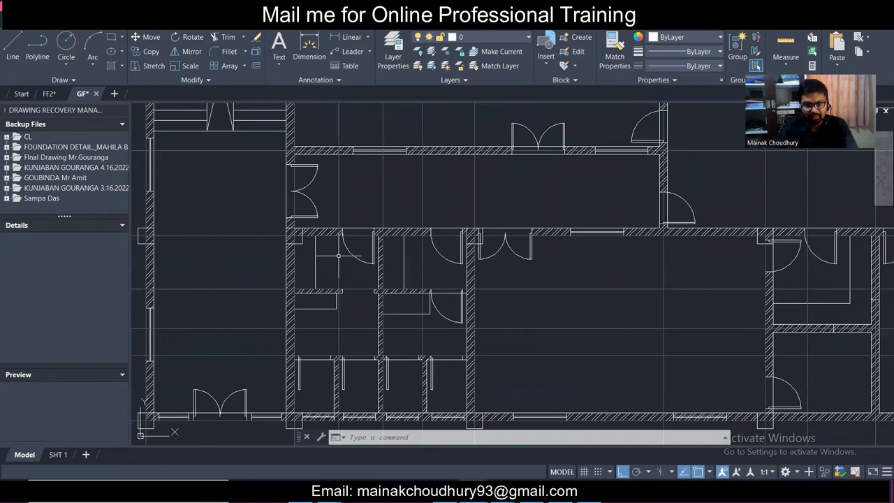
{"action": "scroll", "coordinate": [355, 332], "scroll_direction": "down", "scroll_amount": 2}
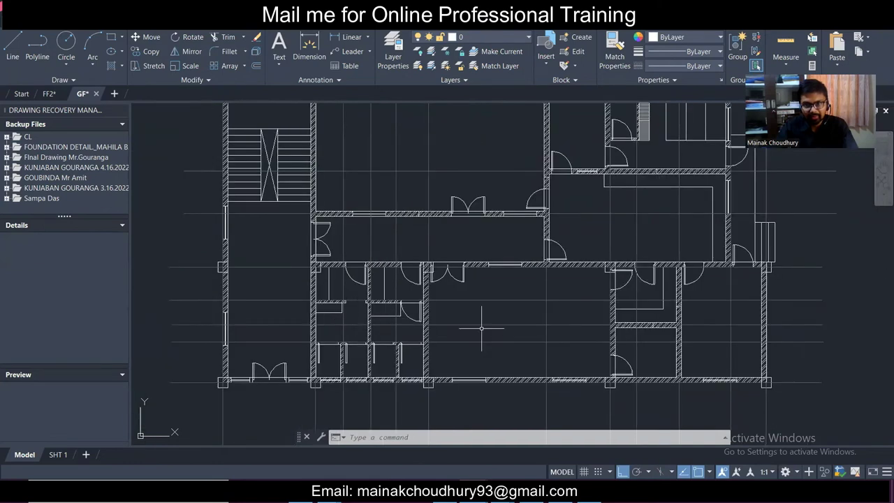
{"action": "scroll", "coordinate": [481, 329], "scroll_direction": "up", "scroll_amount": 2}
{"action": "middle_click_drag", "start_coordinate": [442, 354], "coordinate": [462, 293]}
{"action": "middle_click_drag", "start_coordinate": [664, 237], "coordinate": [692, 241]}
{"action": "scroll", "coordinate": [304, 323], "scroll_direction": "up", "scroll_amount": 2}
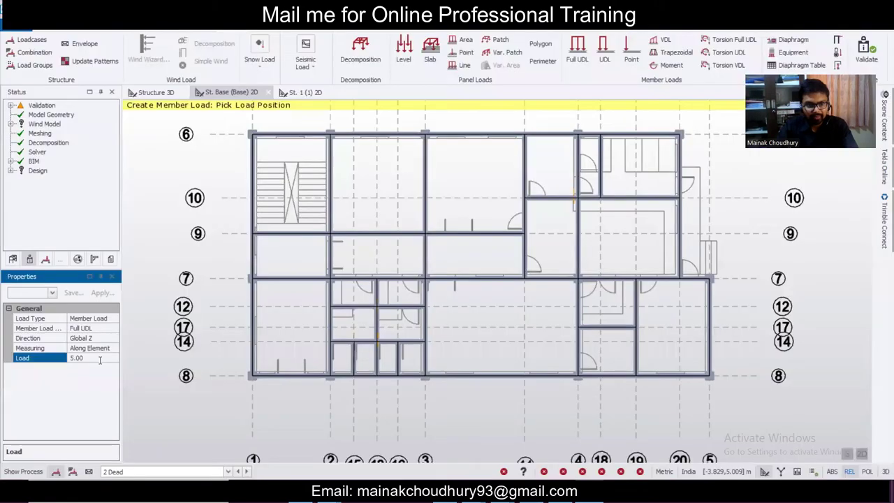
- In Tekla Structural Designer, apply a 7 kN/m Full UDL to the internal partition beams between grids 2–3 and 7–8
{"action": "type", "text": "7"}
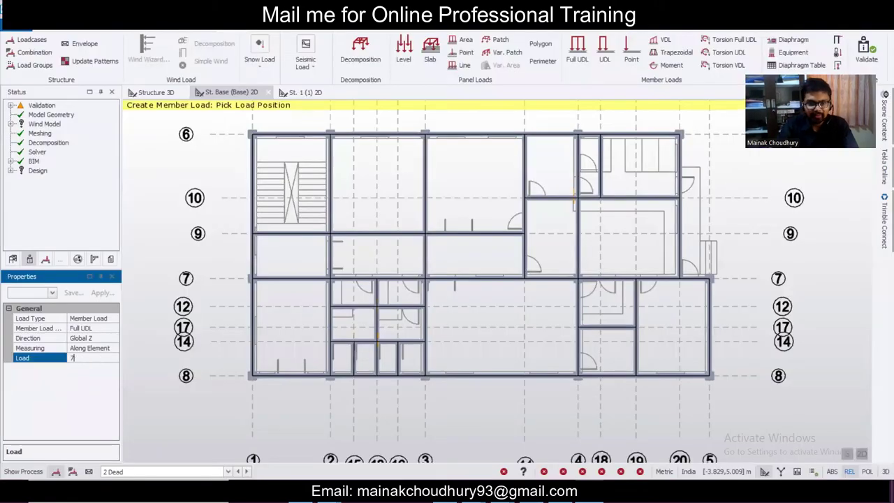
{"action": "left_click", "coordinate": [363, 305]}
{"action": "left_click", "coordinate": [376, 330]}
{"action": "left_click", "coordinate": [398, 346]}
{"action": "left_click", "coordinate": [397, 360]}
{"action": "left_click", "coordinate": [354, 357]}
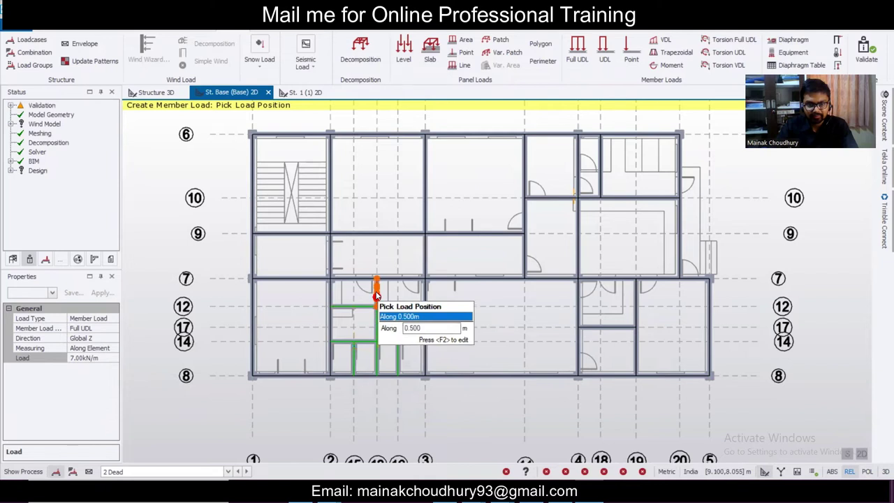
{"action": "left_click", "coordinate": [373, 292]}
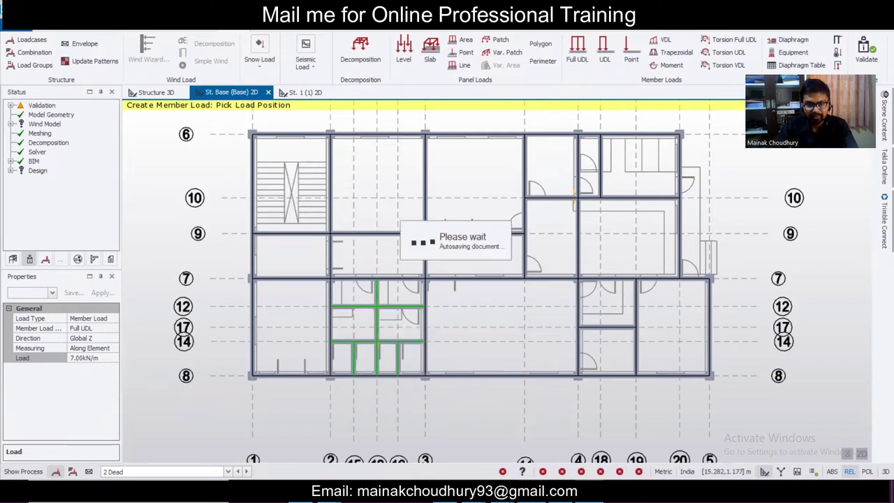
- Check the remaining ground-floor walls in the GF drawing in AutoCAD
{"action": "key", "text": "alt+Tab"}
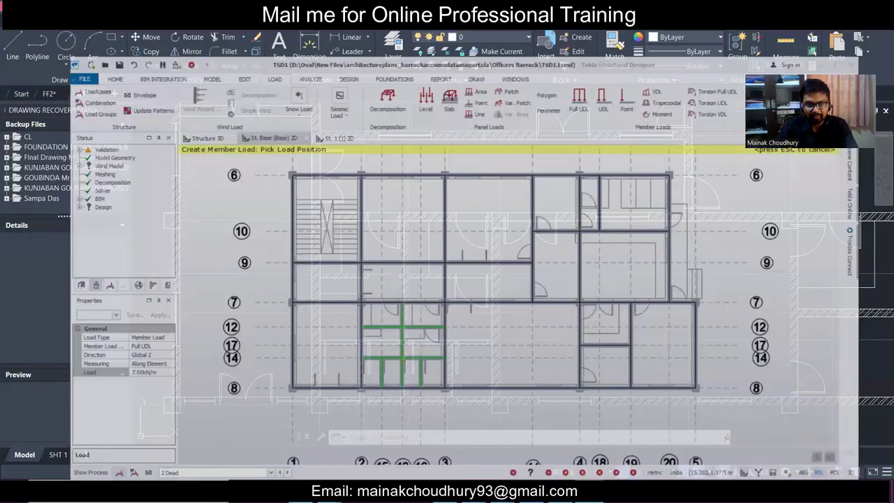
{"action": "key", "text": "alt+Tab"}
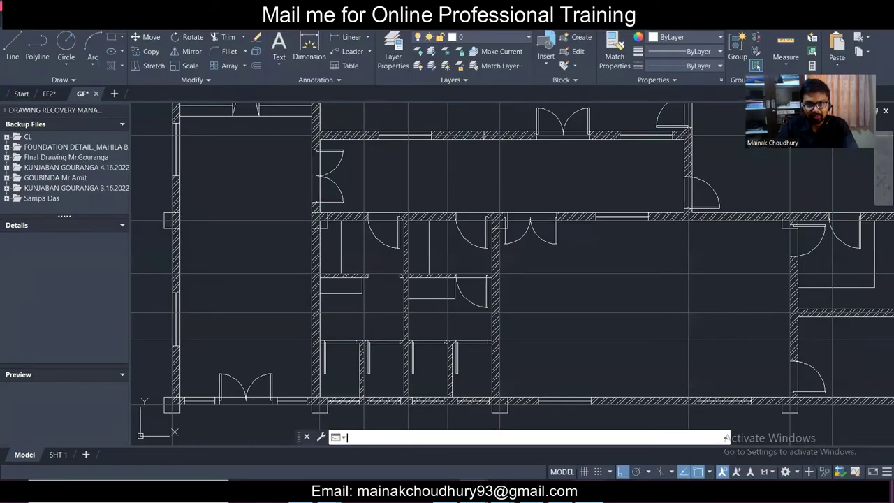
{"action": "scroll", "coordinate": [322, 280], "scroll_direction": "down", "scroll_amount": 5}
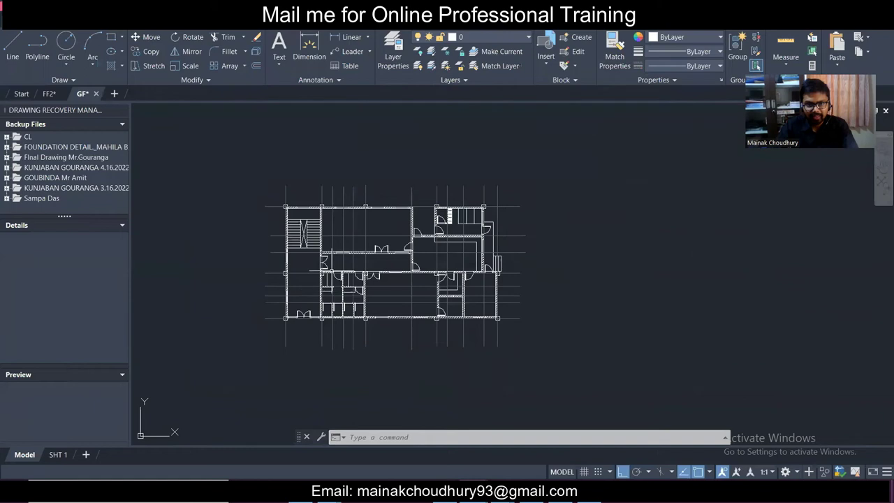
{"action": "scroll", "coordinate": [309, 263], "scroll_direction": "up", "scroll_amount": 3}
{"action": "mouse_move", "coordinate": [315, 251]}
{"action": "middle_mouse_down"}
{"action": "mouse_move", "coordinate": [334, 299]}
{"action": "mouse_move", "coordinate": [317, 259]}
{"action": "middle_mouse_up"}
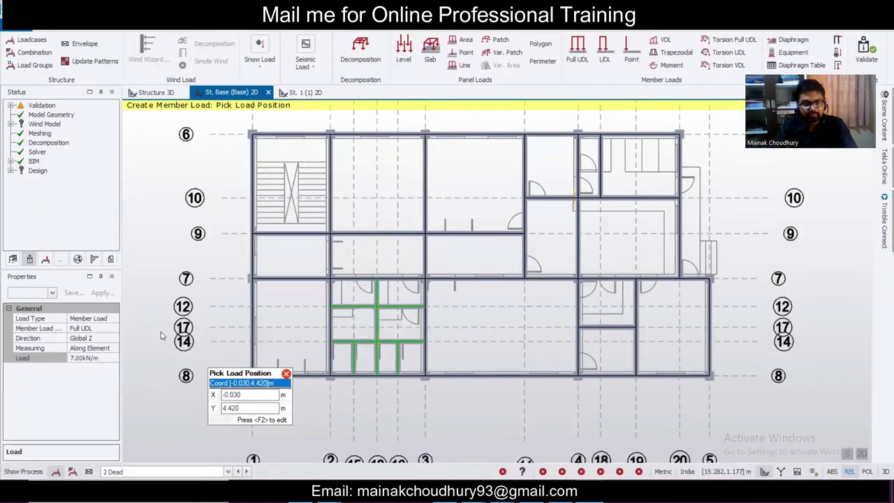
- Back in Tekla Structural Designer, set the Full UDL member load to 14 kN/m
{"action": "left_click", "coordinate": [98, 357]}
{"action": "left_click", "coordinate": [100, 356]}
{"action": "type", "text": "14"}
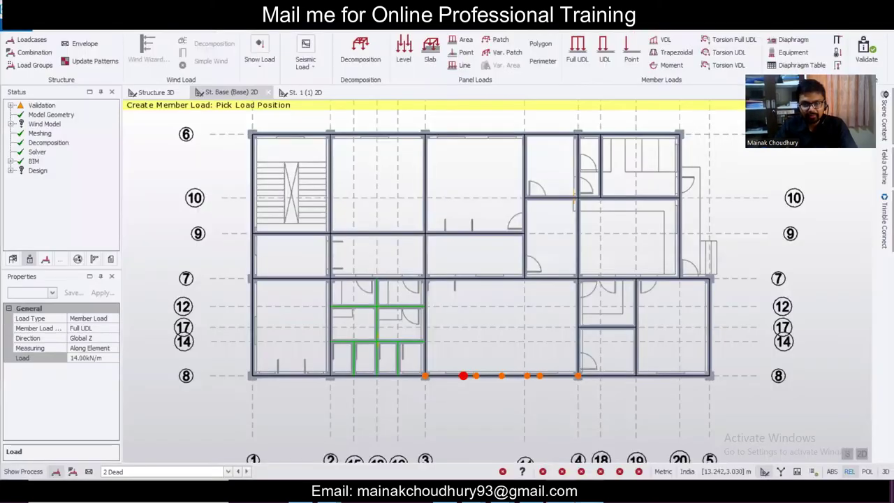
{"action": "key", "text": "Return"}
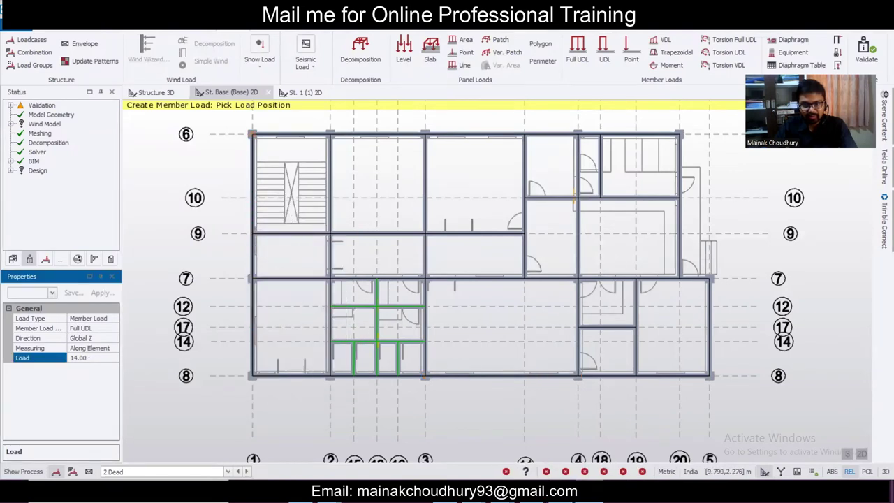
- Check the floor plan in AutoCAD and, in Tekla Structural Designer, apply the 14 kN/m Full UDL to the beams along grids 1 and 8
{"action": "left_click", "coordinate": [473, 492]}
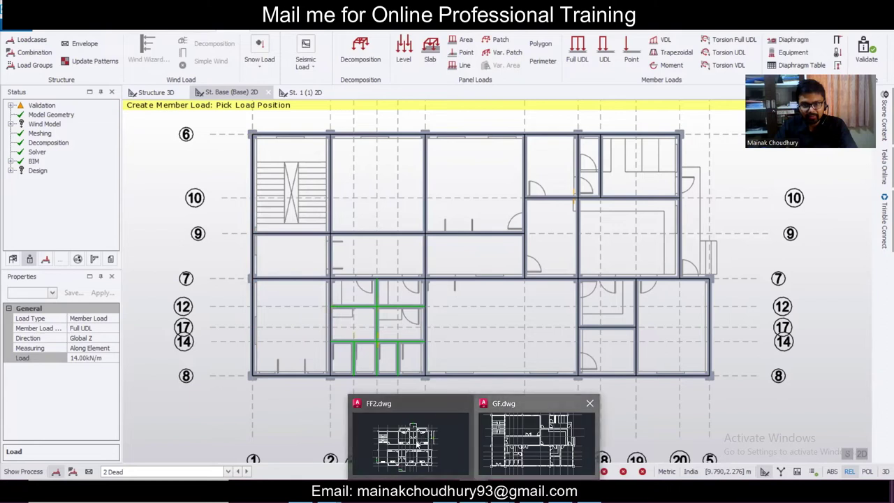
{"action": "left_click", "coordinate": [418, 444]}
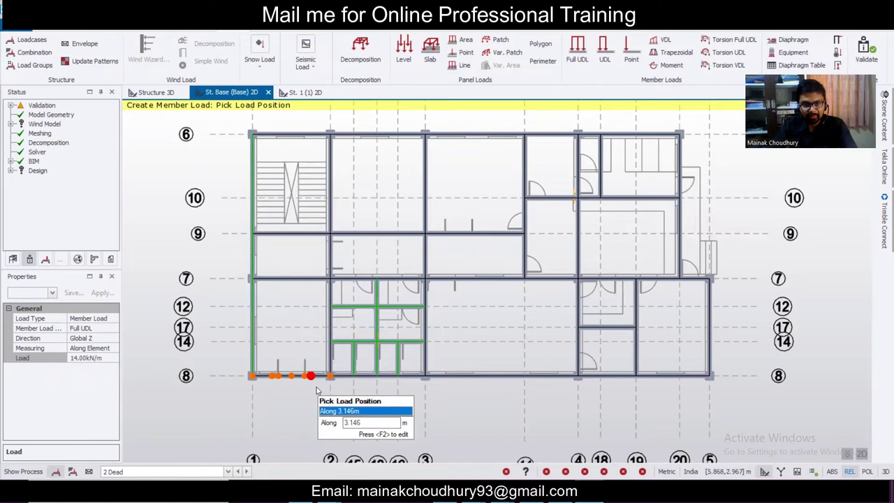
{"action": "left_click", "coordinate": [354, 380]}
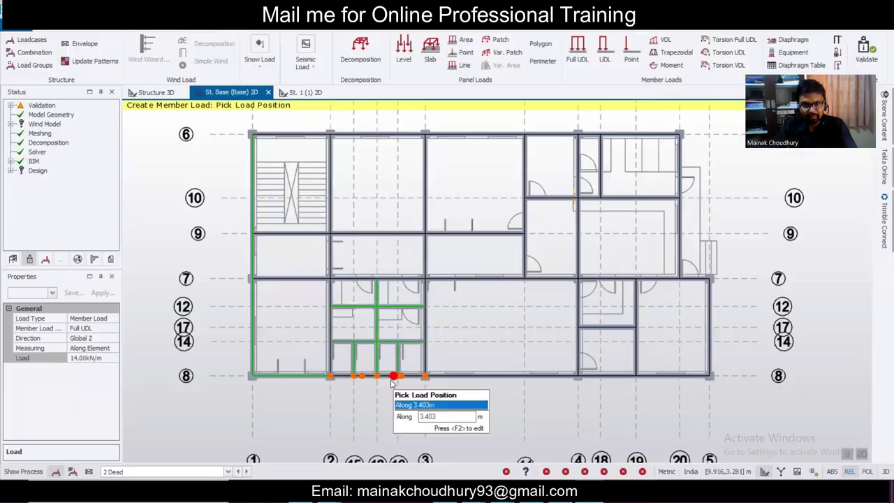
{"action": "left_click", "coordinate": [380, 380]}
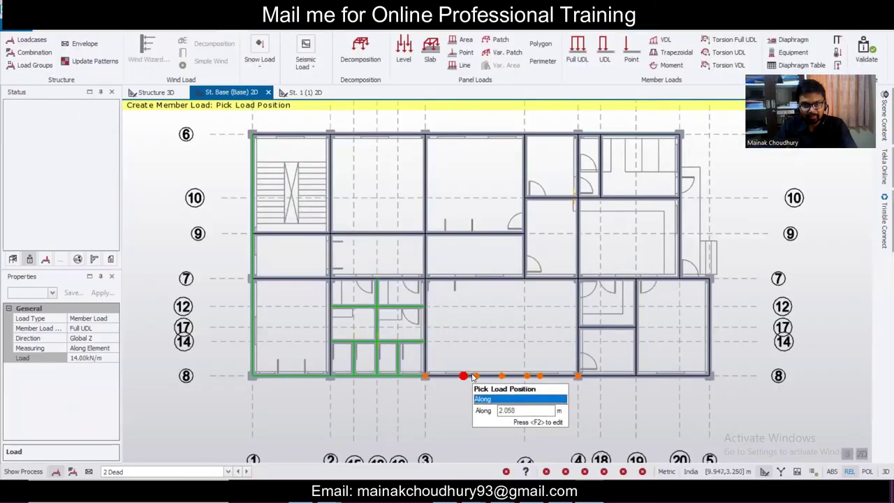
{"action": "left_click", "coordinate": [562, 383]}
{"action": "left_click", "coordinate": [627, 384]}
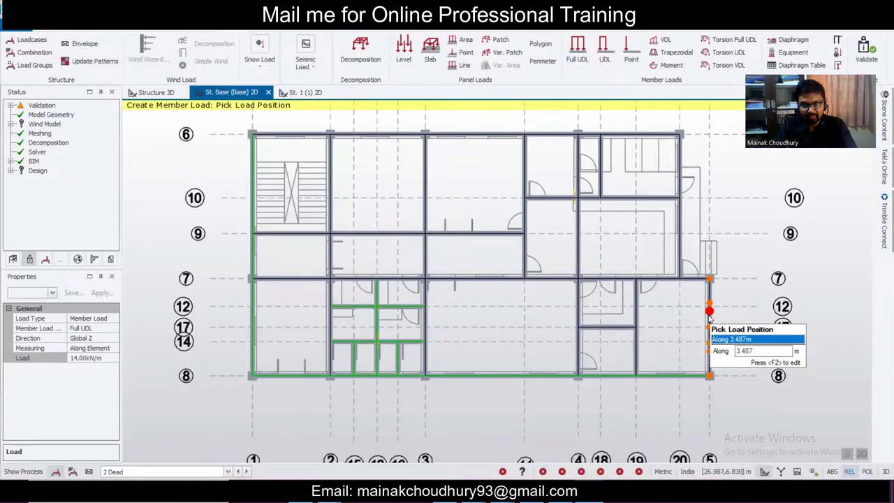
- Apply the 14 kN/m Full UDL to the perimeter beams on grid 5, grid 7 between 4 and 5, grid 20, and grid 6 except between 3 and 4
{"action": "left_click", "coordinate": [709, 312]}
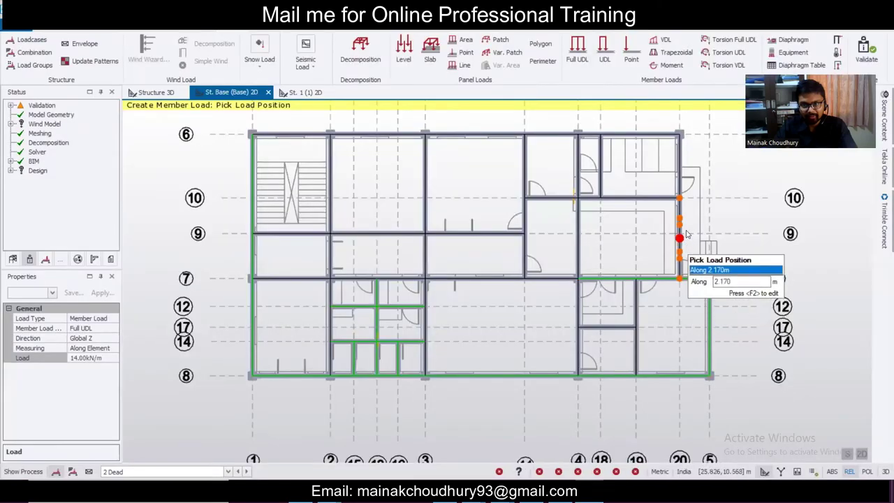
{"action": "left_click", "coordinate": [679, 157]}
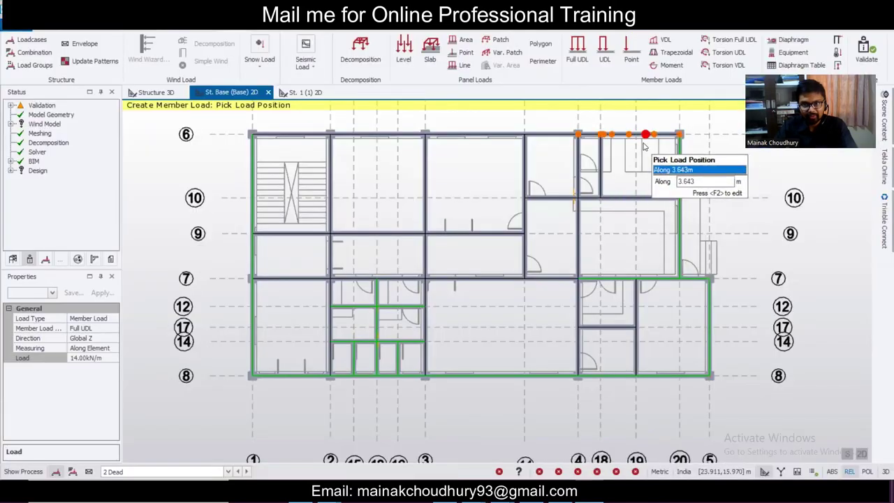
{"action": "left_click", "coordinate": [643, 143]}
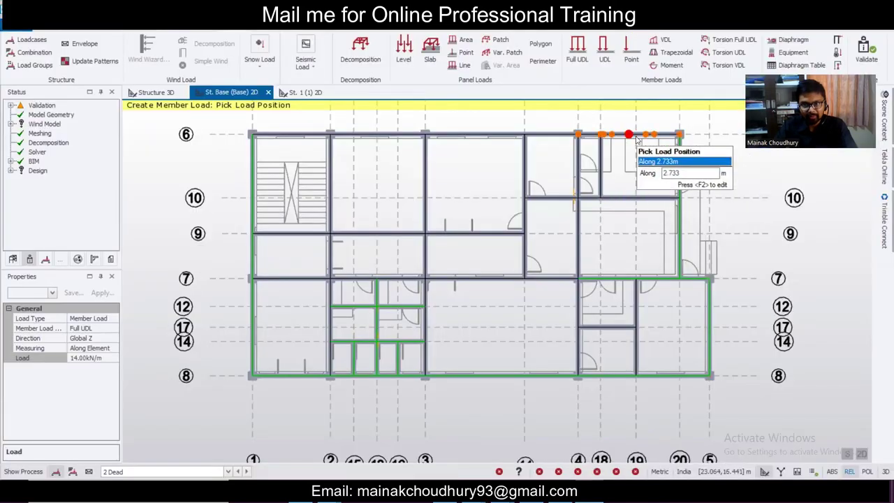
- Apply a 14 kN/m partial-length UDL to the grid 6 beam from grid 3 to grid 11
{"action": "left_click", "coordinate": [535, 134]}
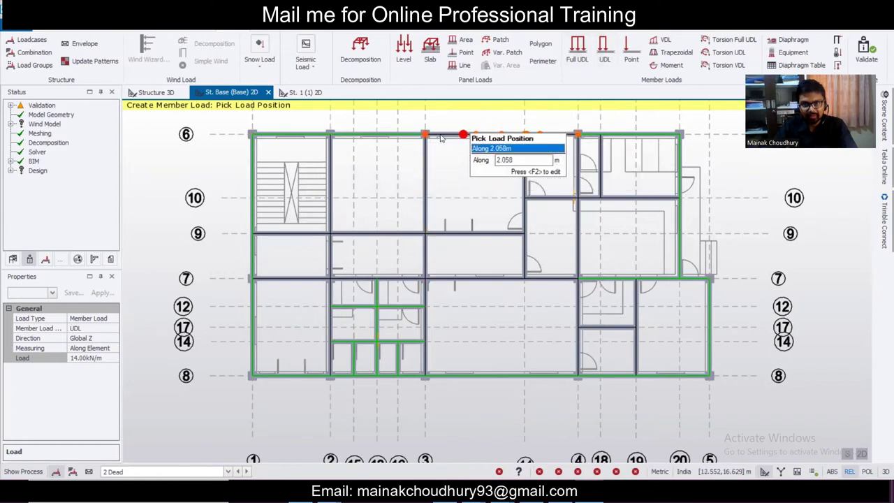
{"action": "left_click", "coordinate": [425, 134]}
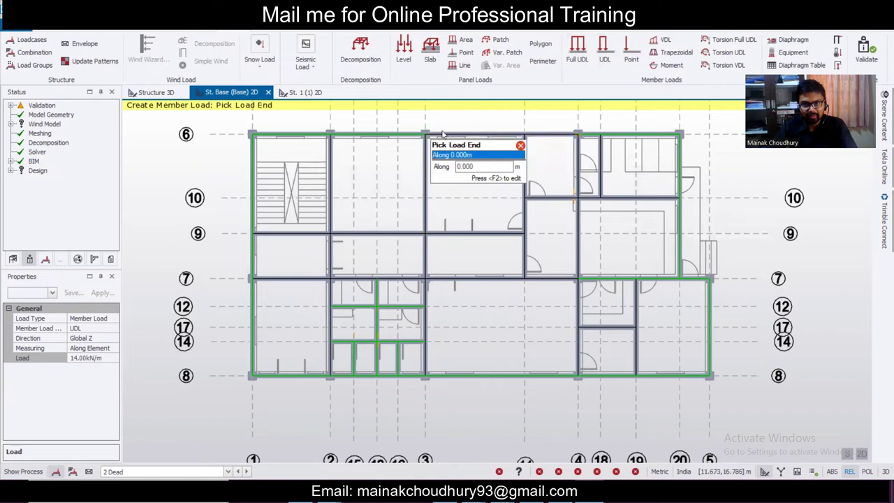
{"action": "left_click", "coordinate": [526, 134]}
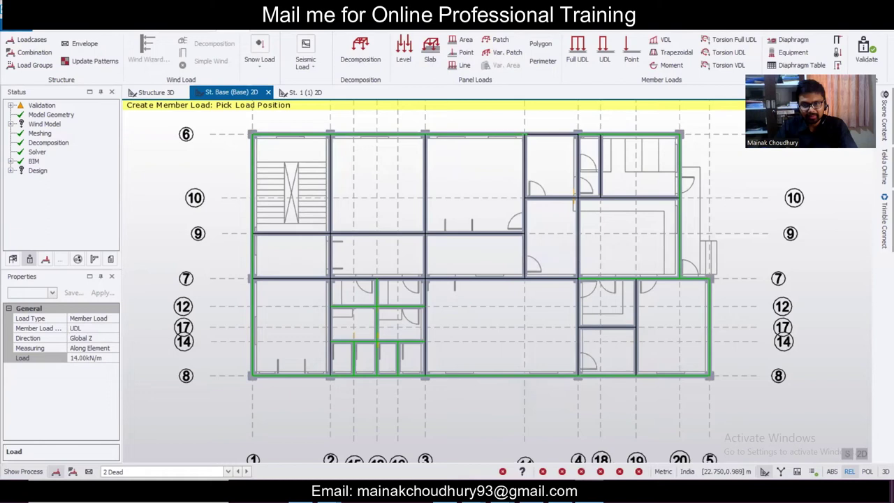
- Check the internal walls in the GF drawing in AutoCAD and apply a 14 kN/m Full UDL in Tekla to the grid 10 beam between grids 11 and 20
{"action": "key", "text": "alt+Tab"}
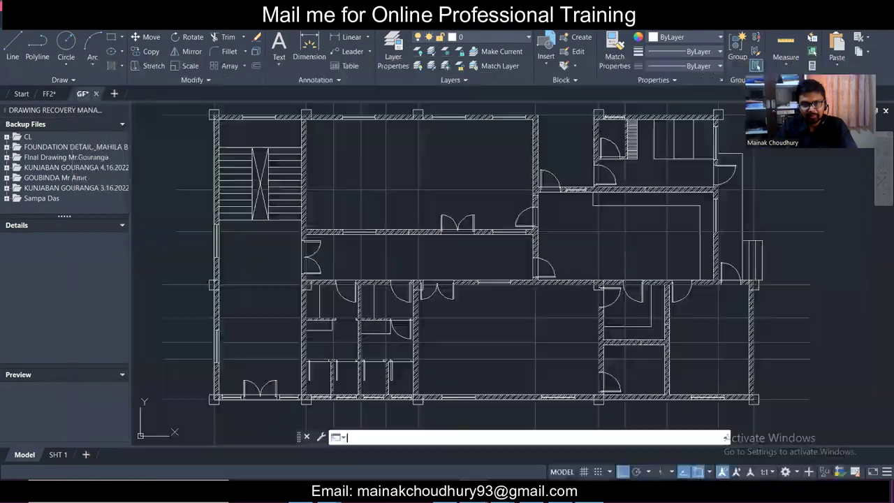
{"action": "key", "text": "alt+Tab"}
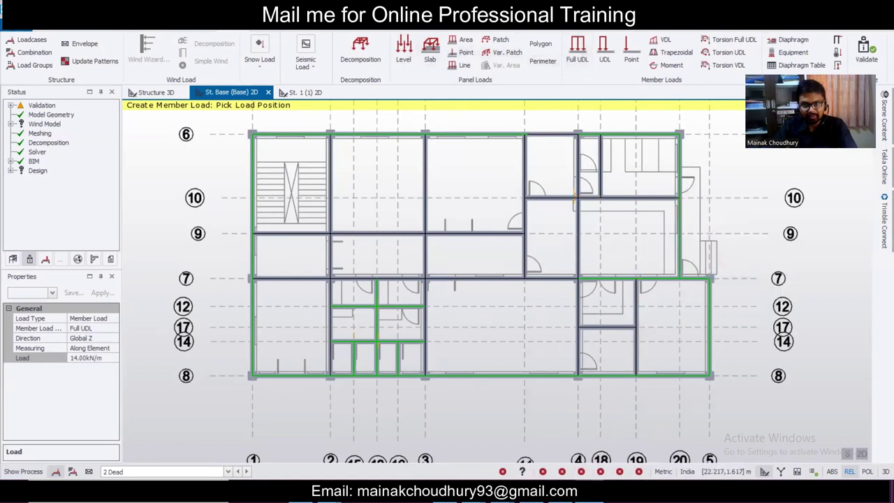
{"action": "key", "text": "alt+Tab"}
{"action": "key", "text": "alt+Tab"}
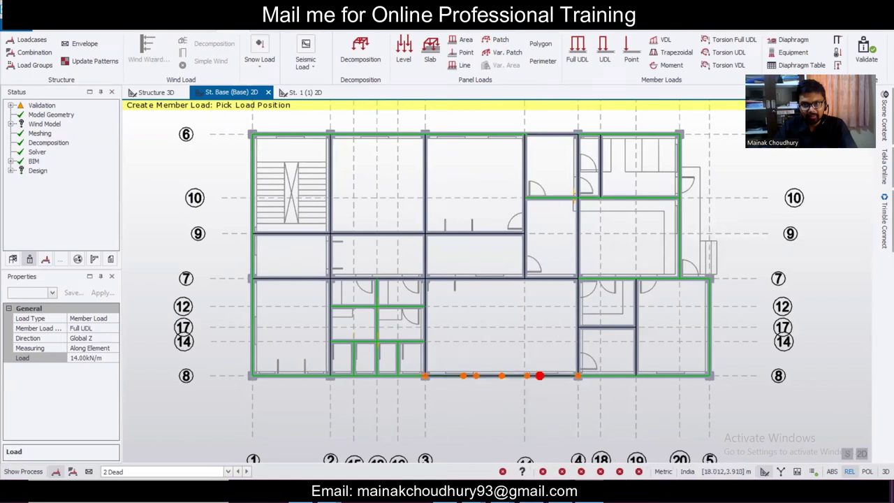
{"action": "key", "text": "alt+Tab"}
{"action": "key", "text": "alt+Tab"}
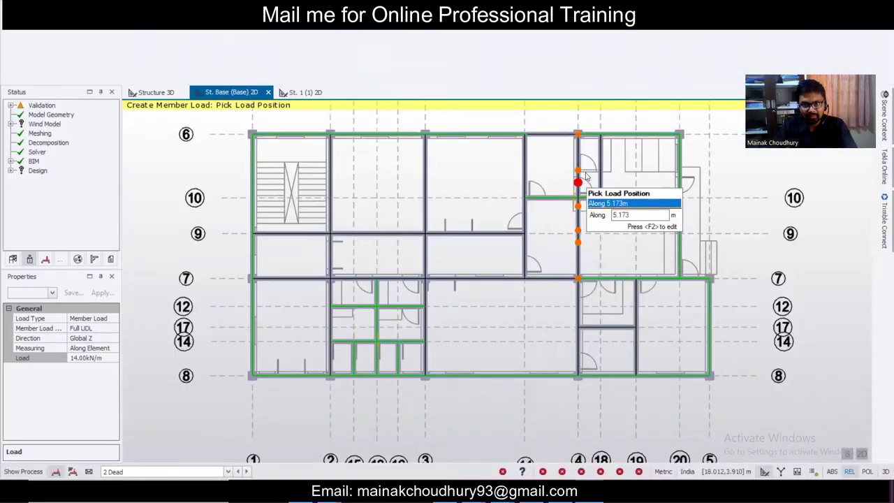
- Apply a 14 kN/m partial-length UDL to the grid 4 beam from grid 6 to grid 10
{"action": "left_click", "coordinate": [605, 53]}
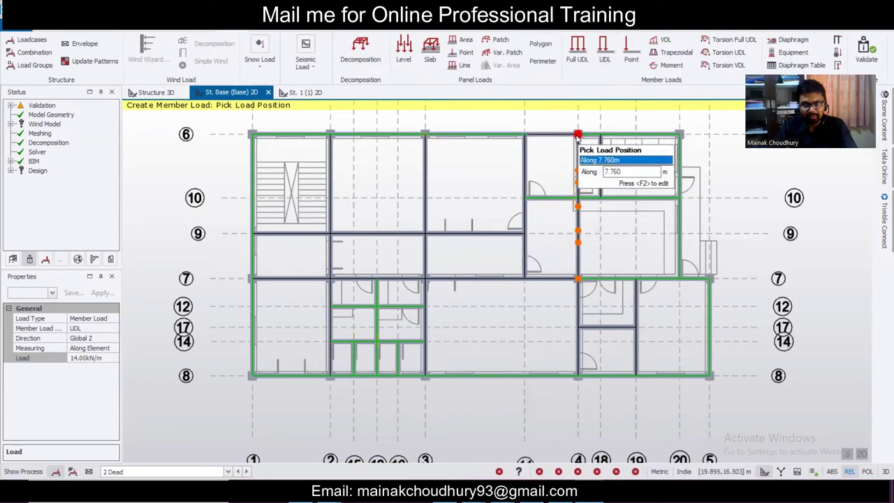
{"action": "left_click", "coordinate": [577, 135]}
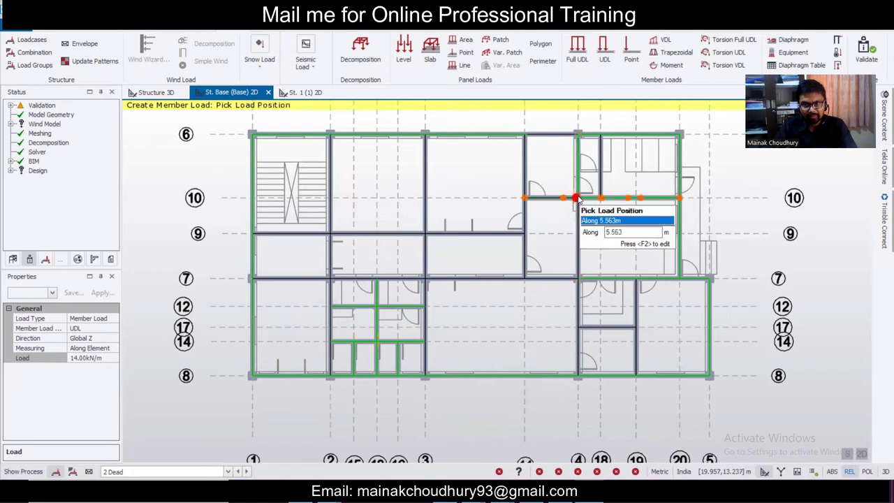
{"action": "left_click", "coordinate": [577, 198]}
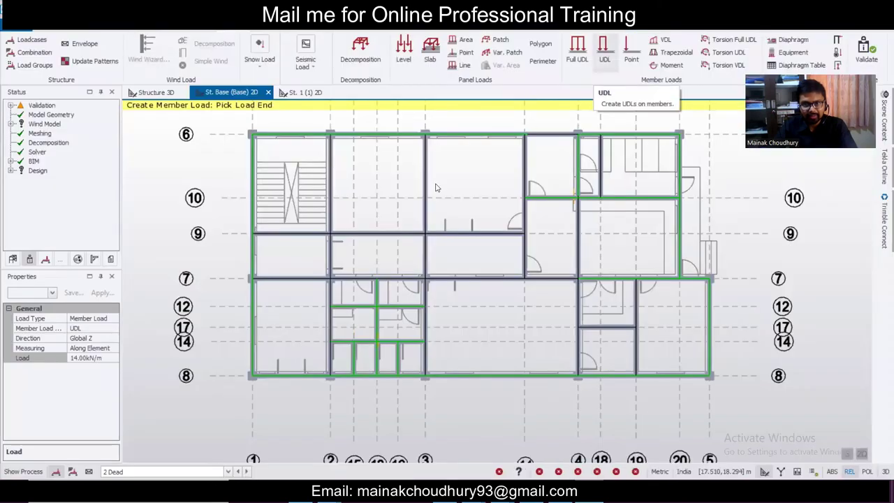
- Apply the 14 kN/m Full UDL to the beams on grid 9 between 2 and 11, grid 3 between 7 and 8, and grid 7 between 3 and 4
{"action": "left_click", "coordinate": [380, 235]}
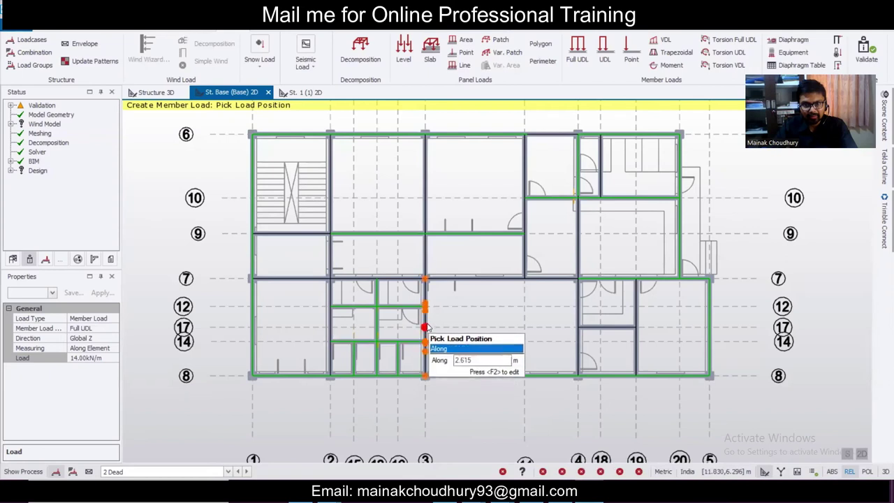
{"action": "left_click", "coordinate": [426, 327]}
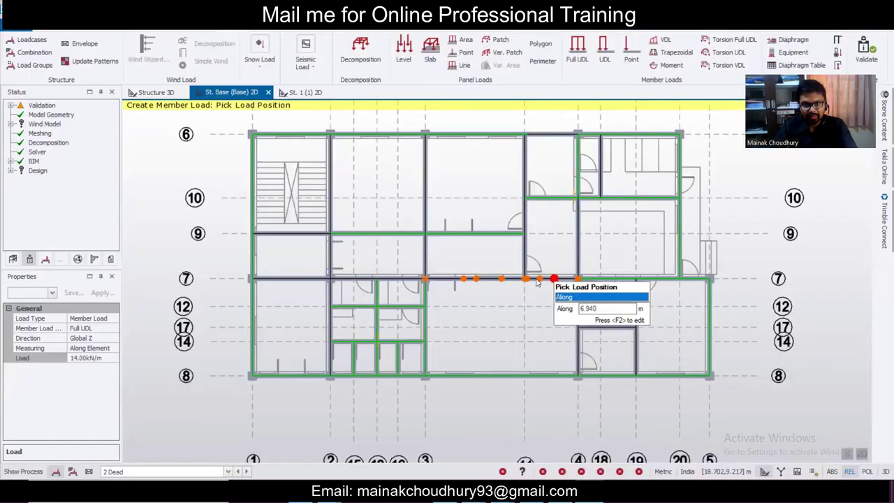
{"action": "left_click", "coordinate": [540, 279]}
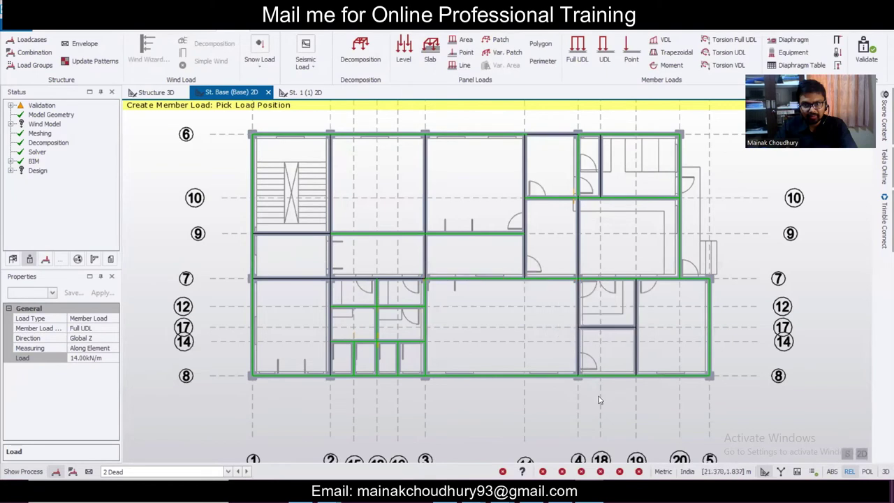
- Apply the 14 kN/m Full UDL to the grid 2, 4 and 19 beams between grids 7 and 8, and the grid 17 beam between 4 and 19
{"action": "left_click", "coordinate": [578, 351]}
{"action": "left_click", "coordinate": [597, 326]}
{"action": "left_click", "coordinate": [634, 303]}
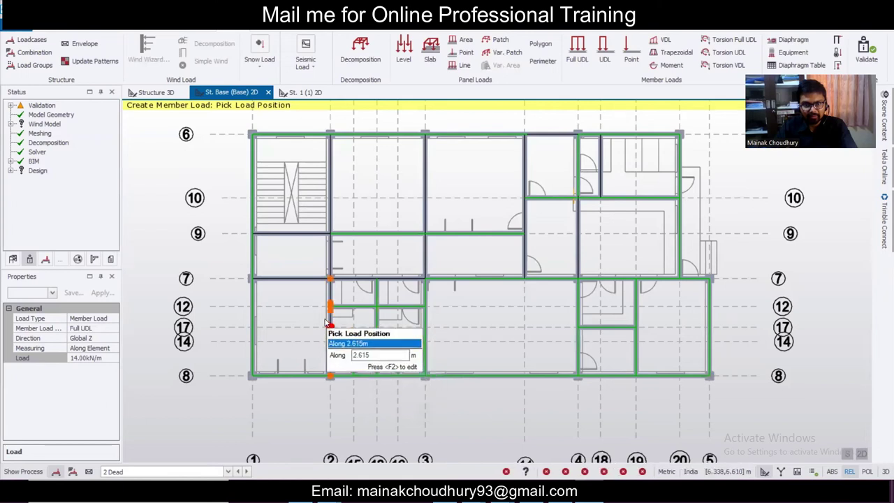
{"action": "left_click", "coordinate": [327, 322]}
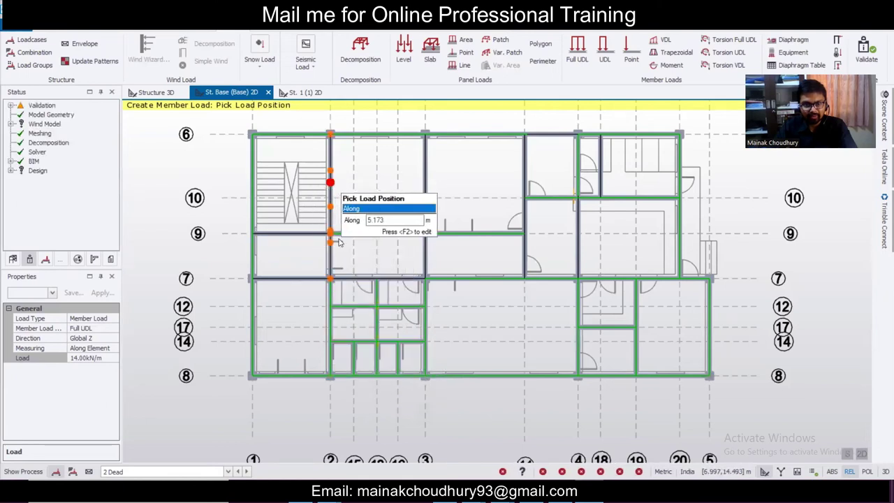
- Apply a 14 kN/m UDL along grid 2 starting at grid 6 and, following the GF drawing in AutoCAD, a Full UDL to the grid 11 beam
{"action": "left_click", "coordinate": [604, 48]}
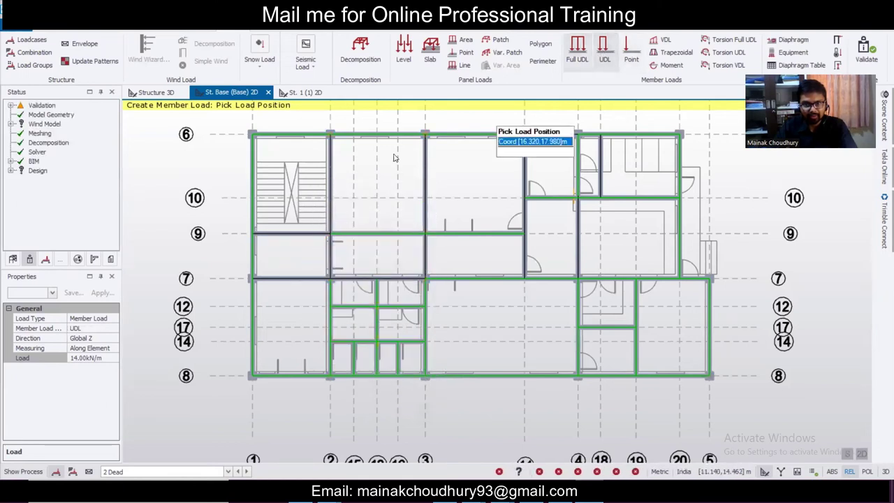
{"action": "left_click", "coordinate": [332, 136]}
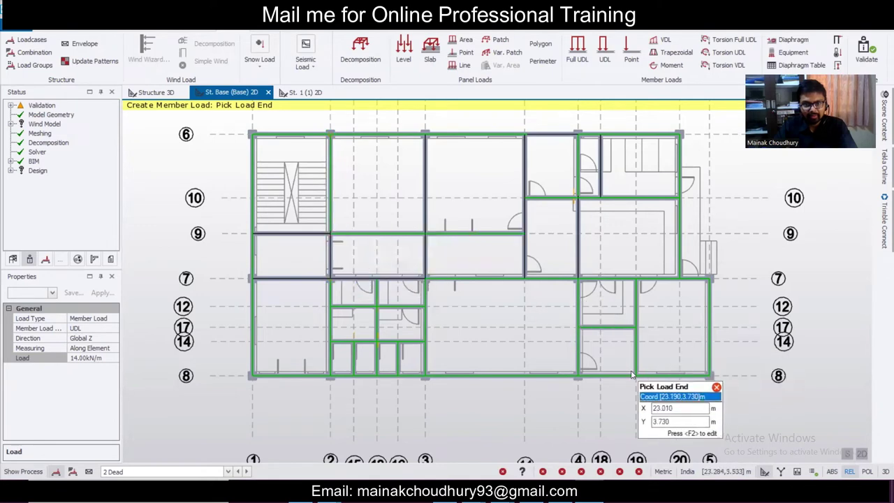
{"action": "key", "text": "alt+Tab"}
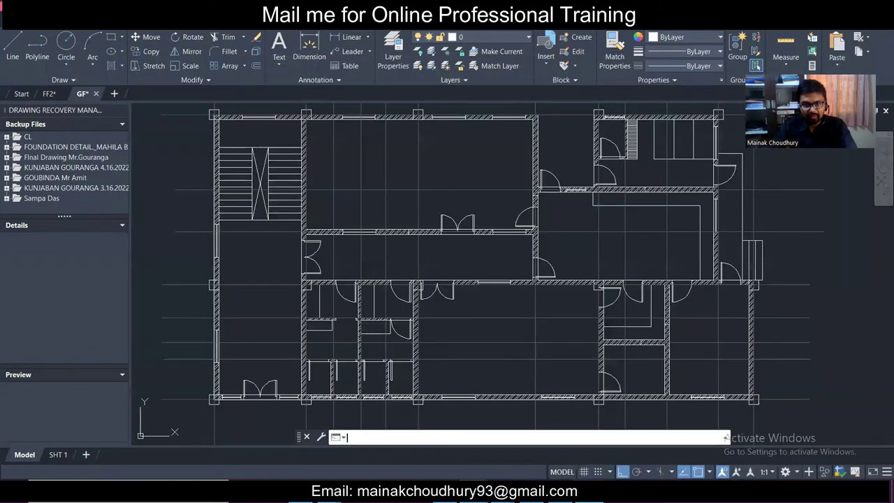
{"action": "key", "text": "alt+Tab"}
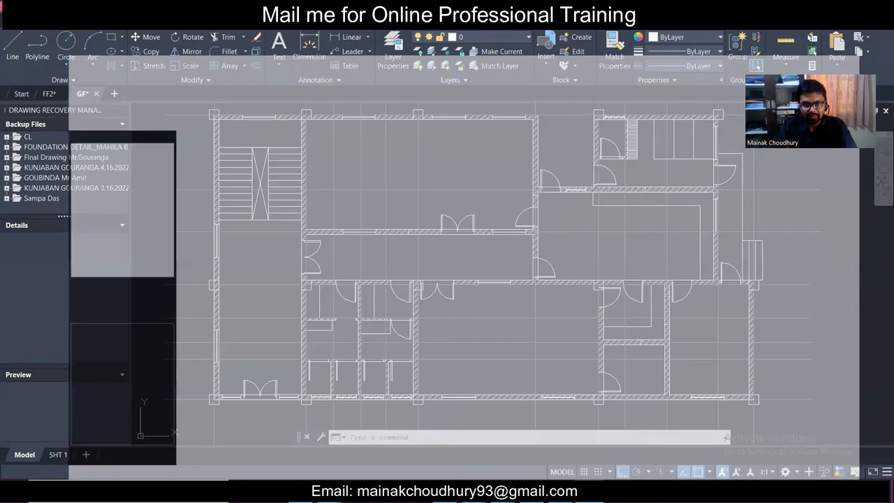
{"action": "key", "text": "alt+Tab"}
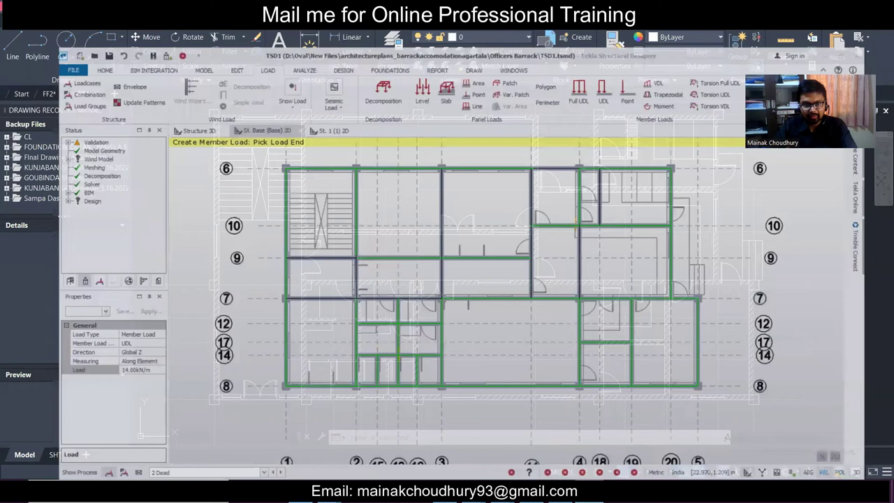
{"action": "key", "text": "alt+Tab"}
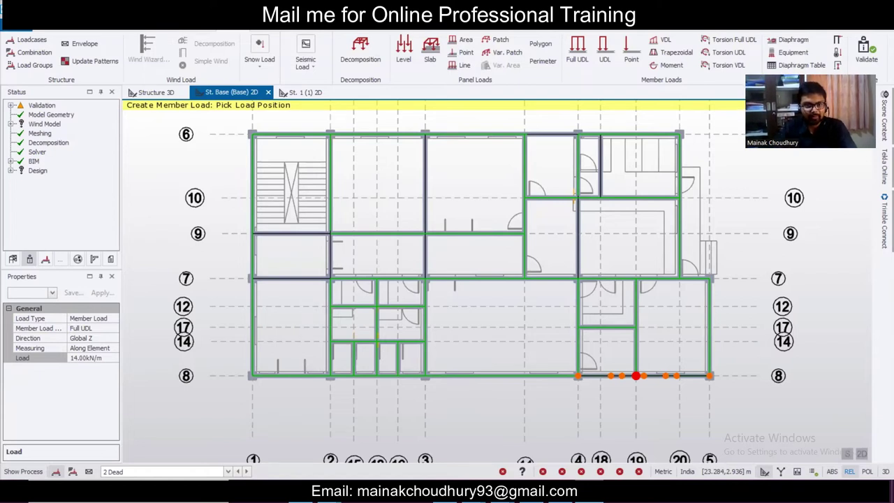
- Display the 2 Dead loadcase in the Structure 3D view and examine the wall loads on the base-level beams from several sides
{"action": "left_click", "coordinate": [149, 93]}
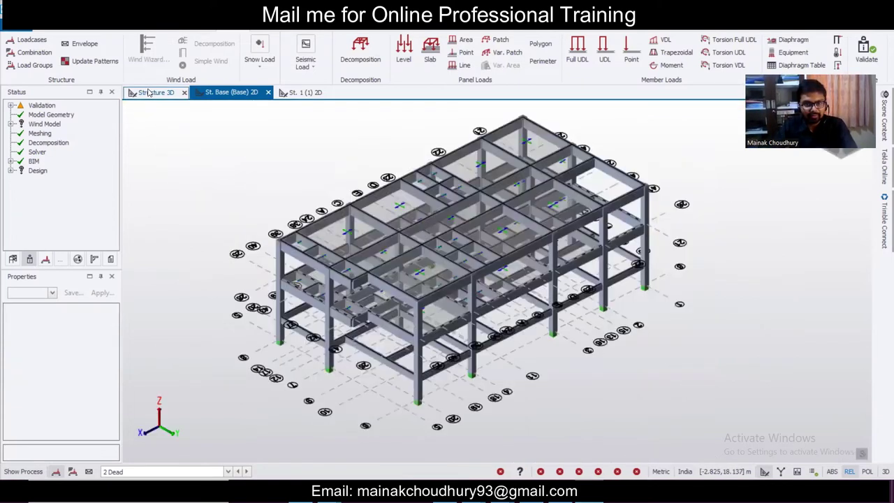
{"action": "left_click", "coordinate": [178, 472]}
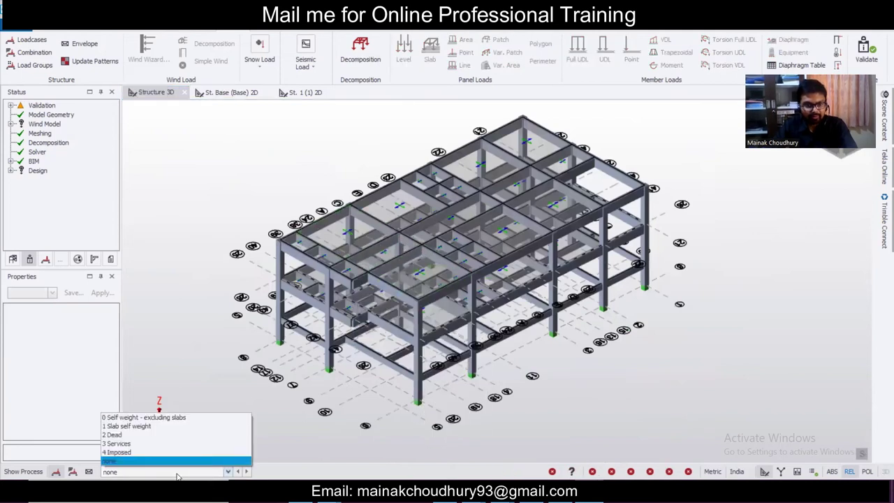
{"action": "left_click", "coordinate": [140, 431]}
{"action": "middle_click_drag", "start_coordinate": [507, 375], "coordinate": [449, 332]}
{"action": "scroll", "coordinate": [449, 333], "scroll_direction": "up", "scroll_amount": 3}
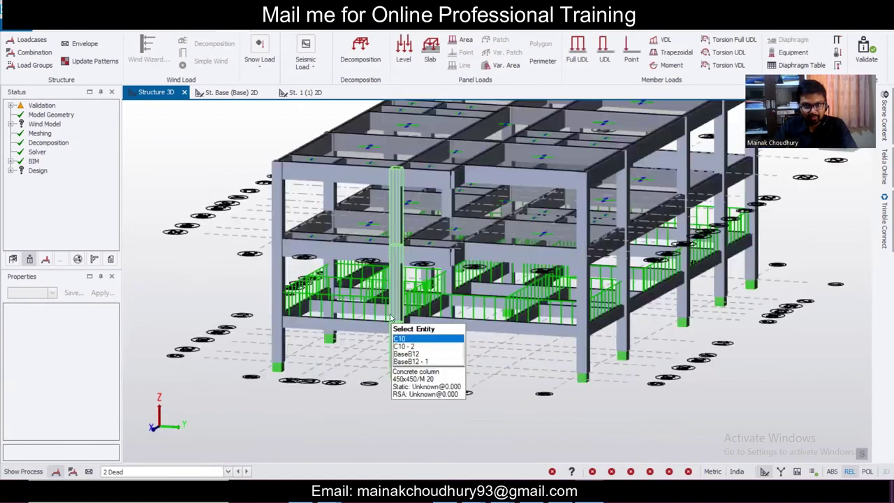
{"action": "middle_click_drag", "start_coordinate": [634, 357], "coordinate": [618, 361]}
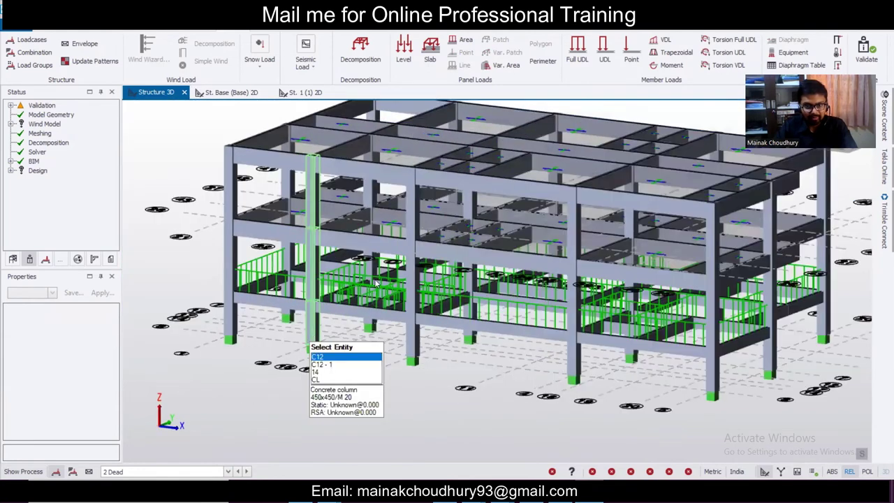
{"action": "scroll", "coordinate": [376, 283], "scroll_direction": "up", "scroll_amount": 5}
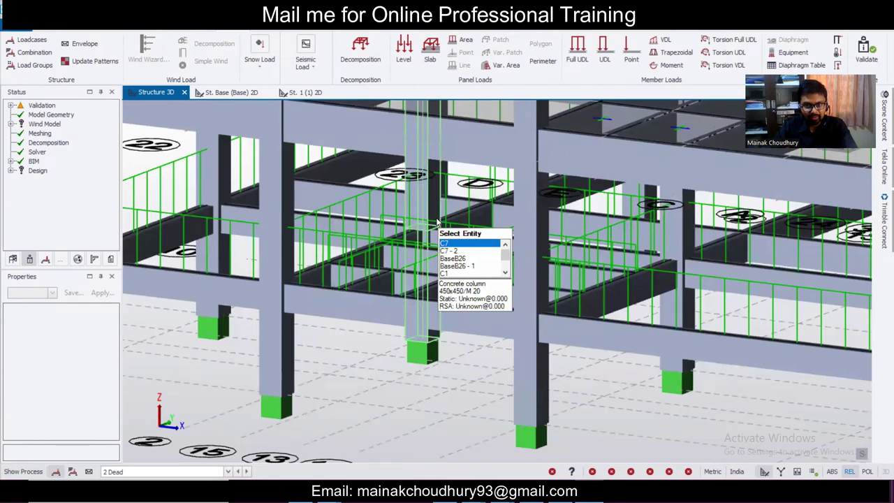
{"action": "scroll", "coordinate": [353, 204], "scroll_direction": "down", "scroll_amount": 2}
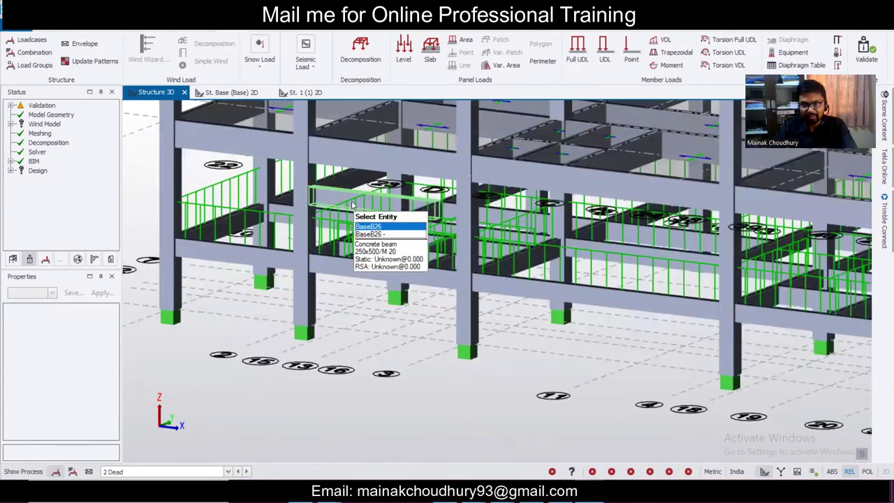
- Examine the dead wall loads on the base-level beams from the other end of the building in 3D
{"action": "scroll", "coordinate": [542, 278], "scroll_direction": "down", "scroll_amount": 3}
{"action": "scroll", "coordinate": [644, 326], "scroll_direction": "down", "scroll_amount": 2}
{"action": "right_click_drag", "start_coordinate": [644, 326], "coordinate": [272, 336]}
{"action": "middle_click_drag", "start_coordinate": [273, 338], "coordinate": [294, 353], "text": "shift"}
{"action": "scroll", "coordinate": [503, 336], "scroll_direction": "up", "scroll_amount": 4}
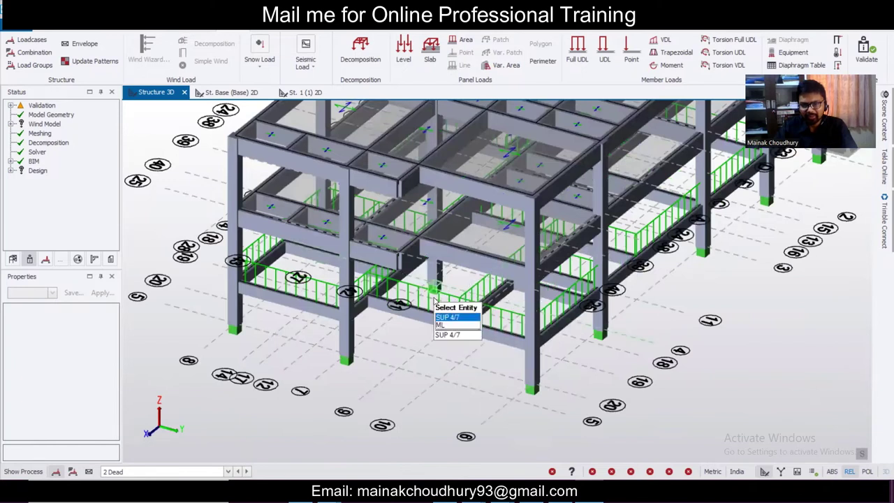
{"action": "right_click_drag", "start_coordinate": [462, 282], "coordinate": [456, 271]}
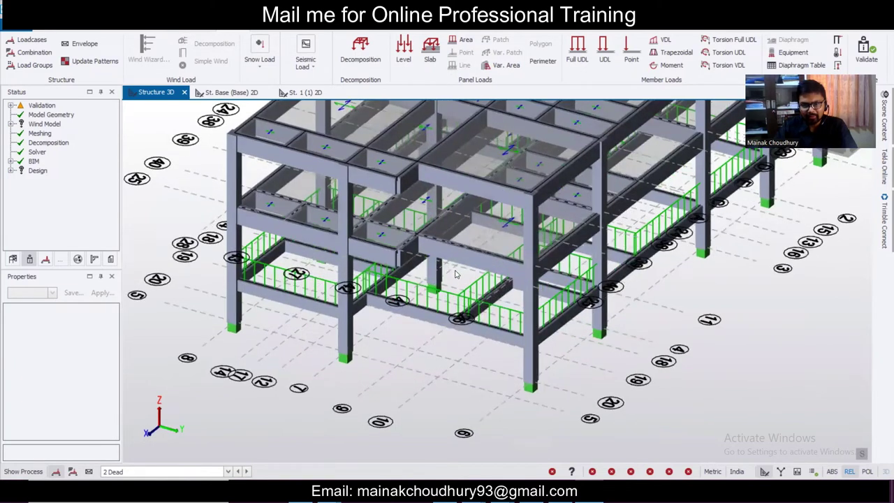
{"action": "right_click_drag", "start_coordinate": [336, 258], "coordinate": [479, 238]}
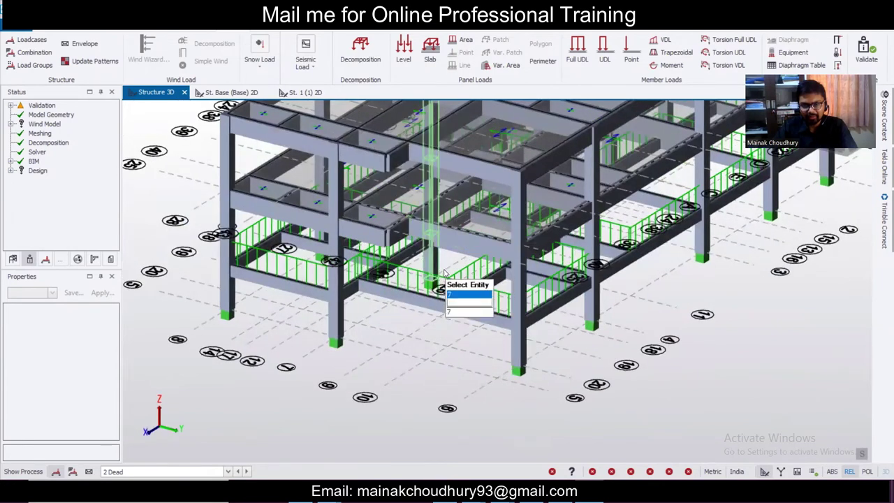
{"action": "scroll", "coordinate": [443, 273], "scroll_direction": "up", "scroll_amount": 2}
{"action": "scroll", "coordinate": [441, 273], "scroll_direction": "down", "scroll_amount": 2}
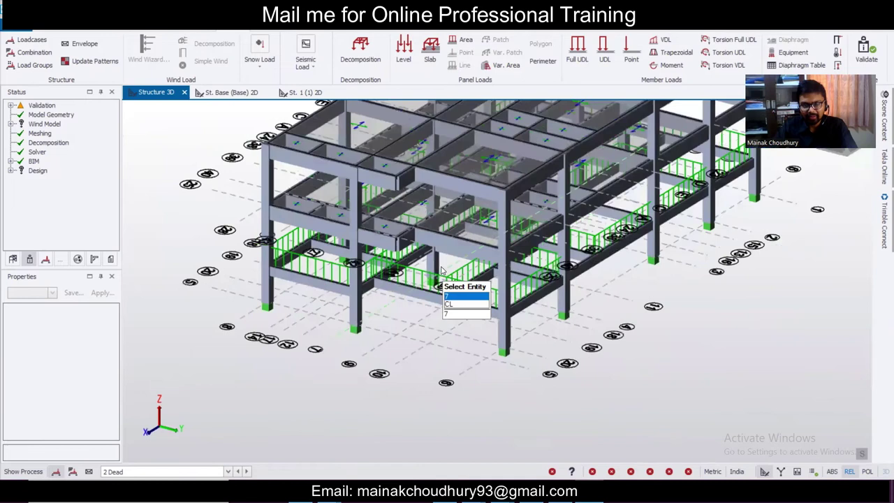
{"action": "scroll", "coordinate": [441, 271], "scroll_direction": "up", "scroll_amount": 2}
{"action": "scroll", "coordinate": [384, 285], "scroll_direction": "up", "scroll_amount": 1}
{"action": "scroll", "coordinate": [415, 261], "scroll_direction": "down", "scroll_amount": 1}
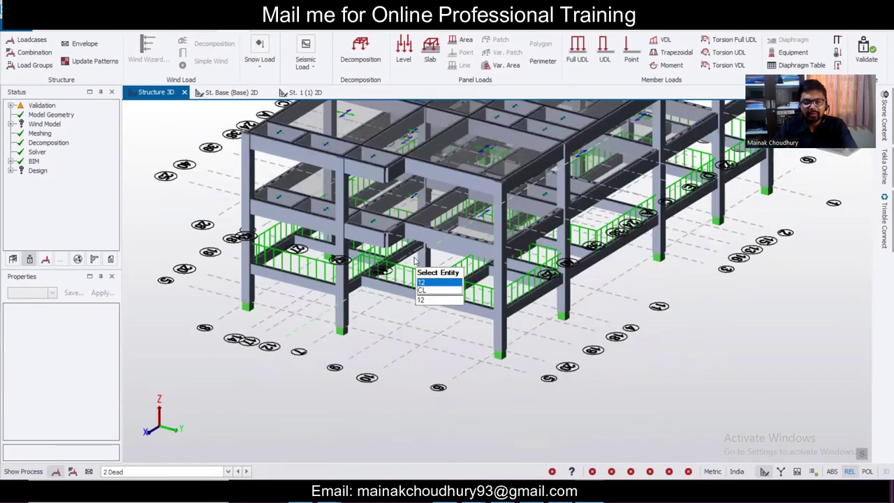
{"action": "scroll", "coordinate": [415, 261], "scroll_direction": "down", "scroll_amount": 1}
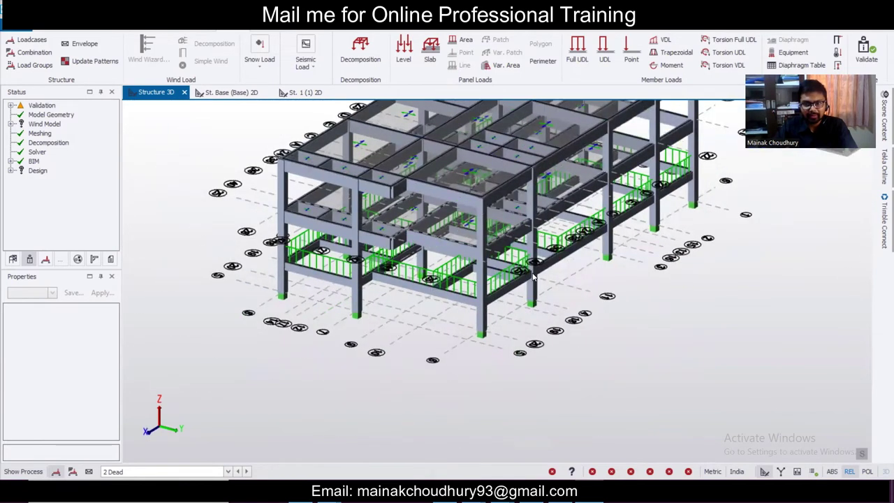
{"action": "right_click_drag", "start_coordinate": [585, 287], "coordinate": [526, 282]}
{"action": "middle_click_drag", "start_coordinate": [525, 281], "coordinate": [602, 285]}
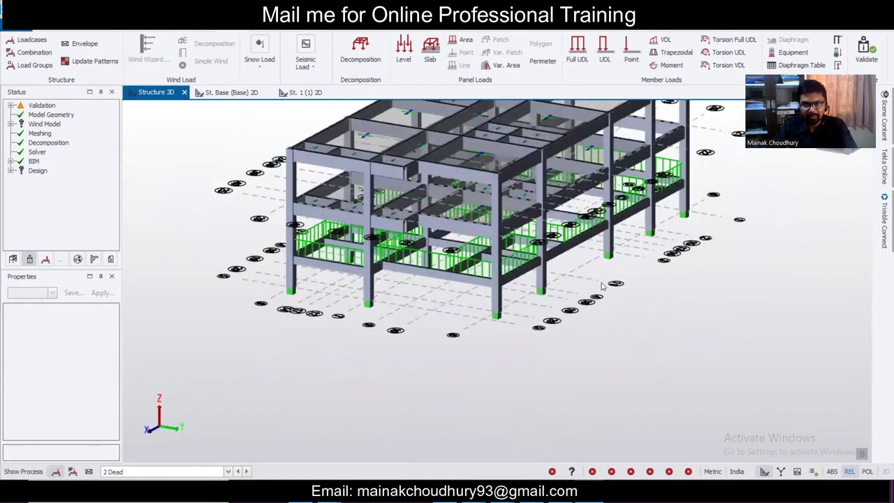
{"action": "middle_click_drag", "start_coordinate": [538, 319], "coordinate": [525, 366]}
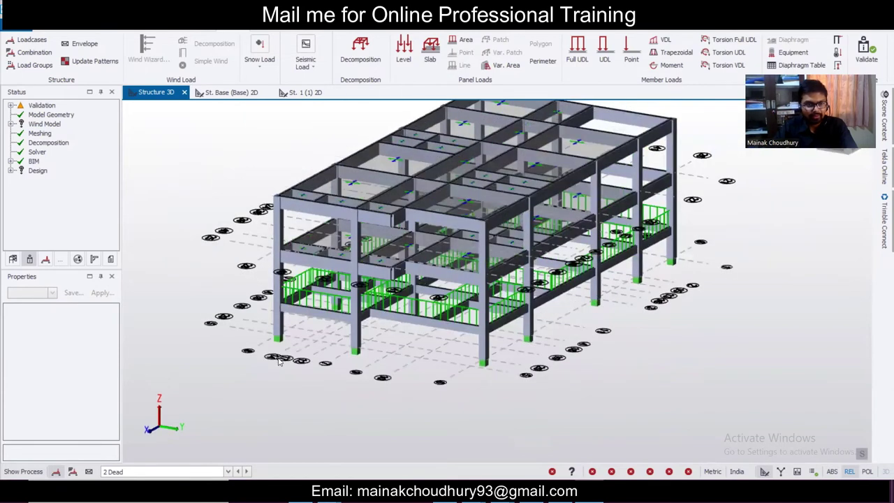
- Open the St. 1 (1) 2D view, expand the structure's levels, and hide the slab items in the view
{"action": "left_click", "coordinate": [307, 93]}
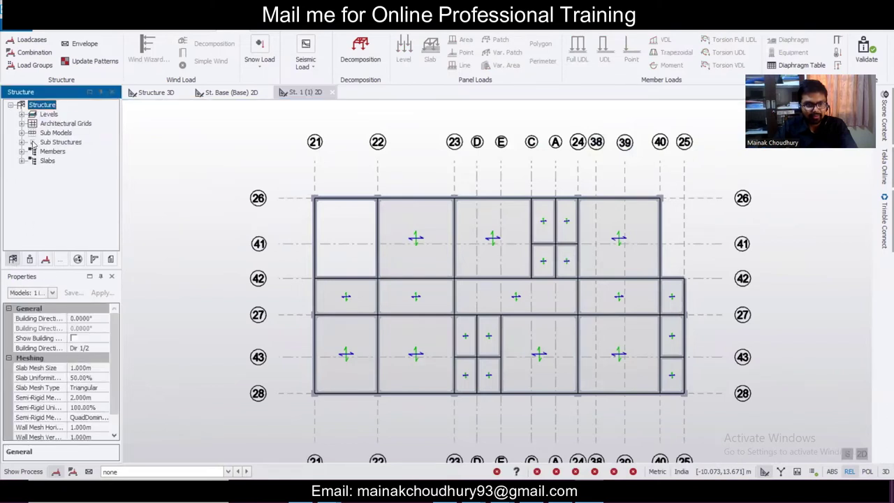
{"action": "left_click", "coordinate": [23, 116]}
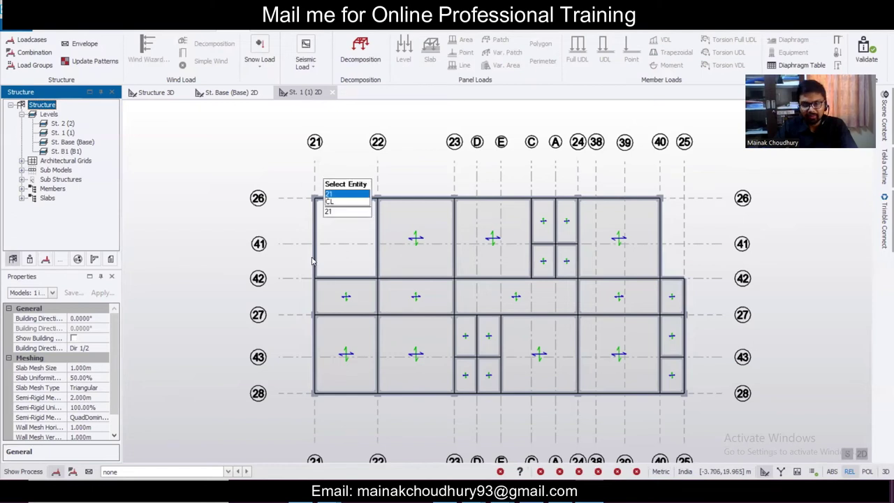
{"action": "left_click", "coordinate": [489, 340]}
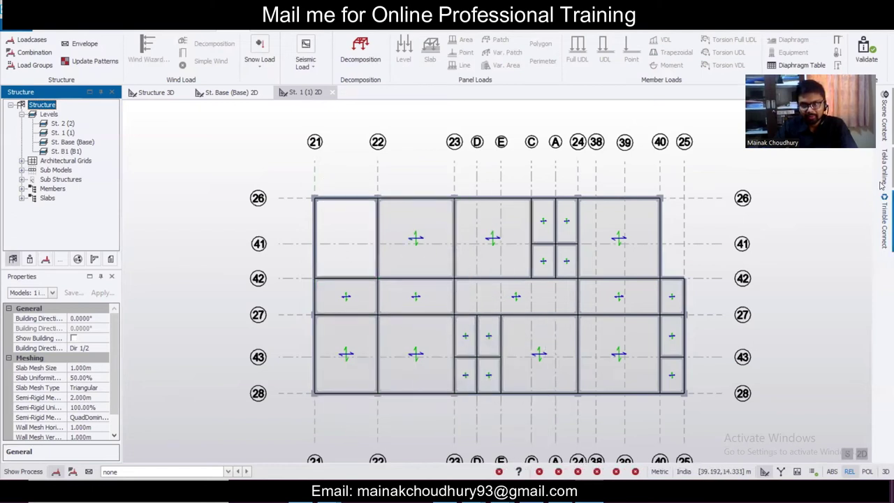
{"action": "left_click", "coordinate": [881, 118]}
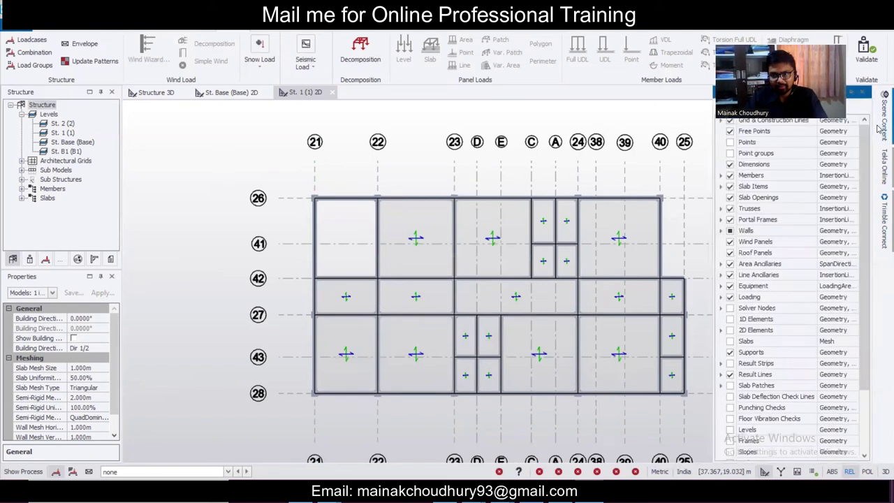
{"action": "left_click", "coordinate": [730, 187]}
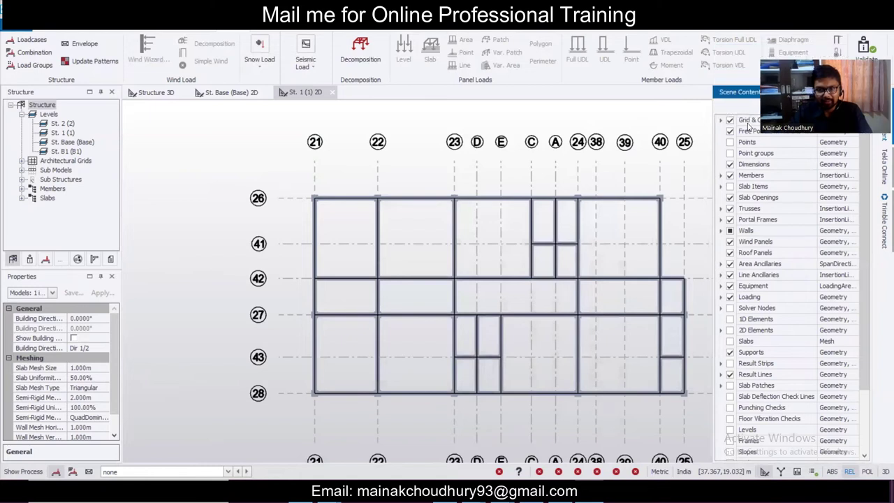
{"action": "left_click", "coordinate": [379, 235]}
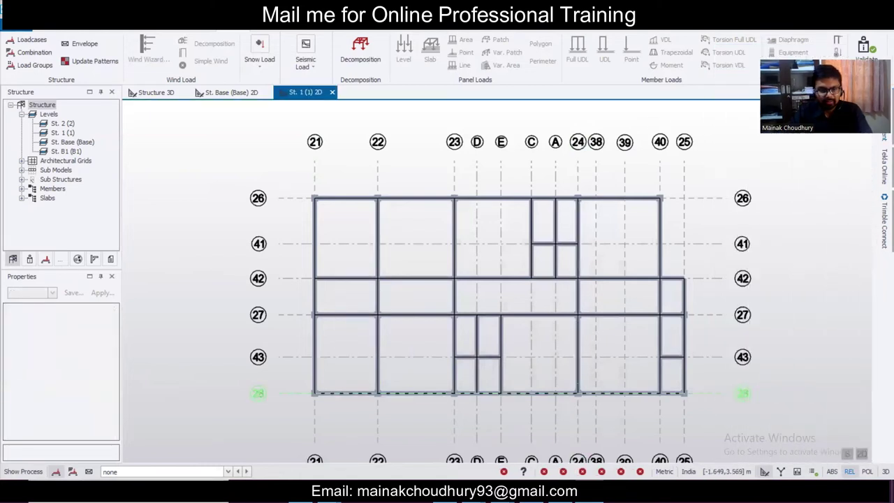
- Make 2 Dead the active loadcase and start a Full UDL member load of 7 kN/m
{"action": "left_click", "coordinate": [137, 471]}
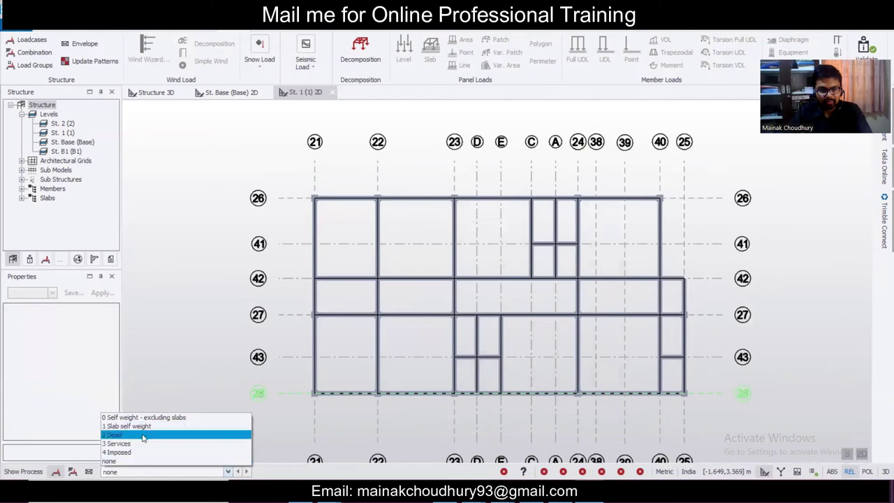
{"action": "left_click", "coordinate": [143, 435]}
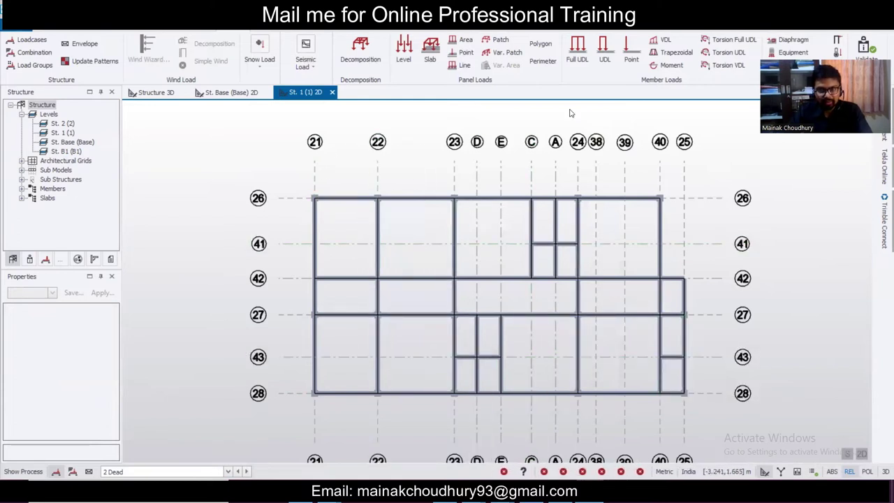
{"action": "left_click", "coordinate": [578, 55]}
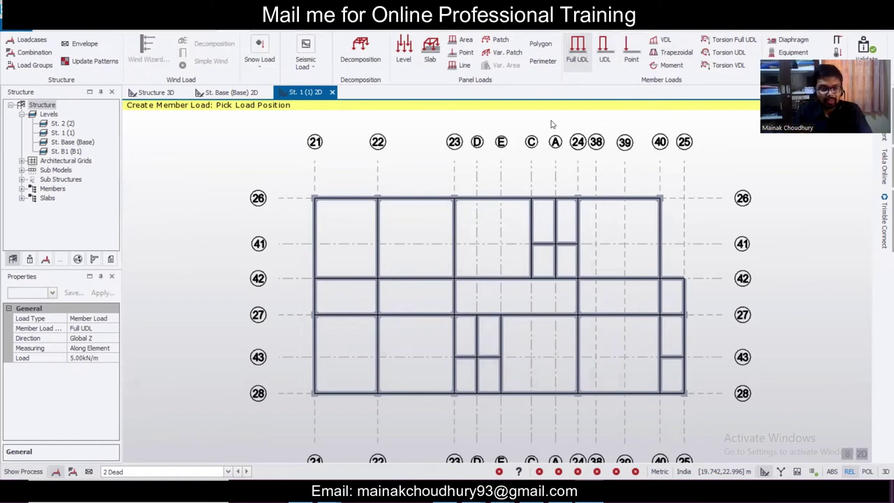
{"action": "left_click", "coordinate": [87, 358]}
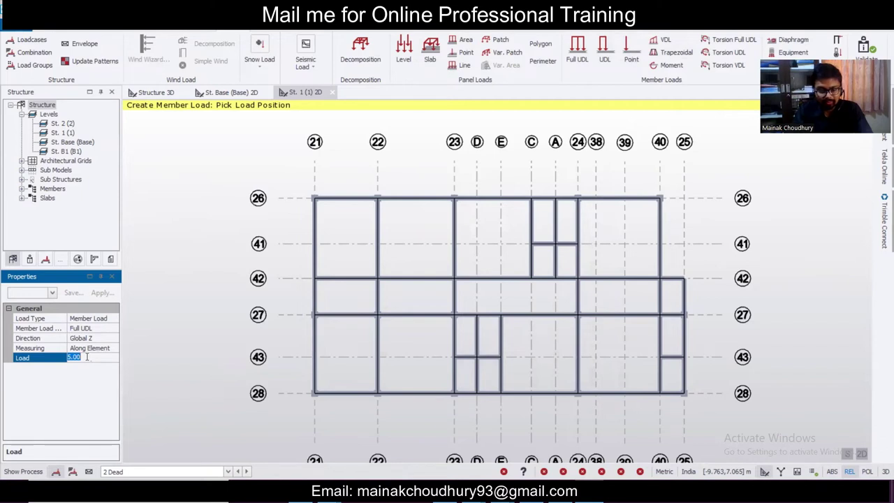
{"action": "type", "text": "7"}
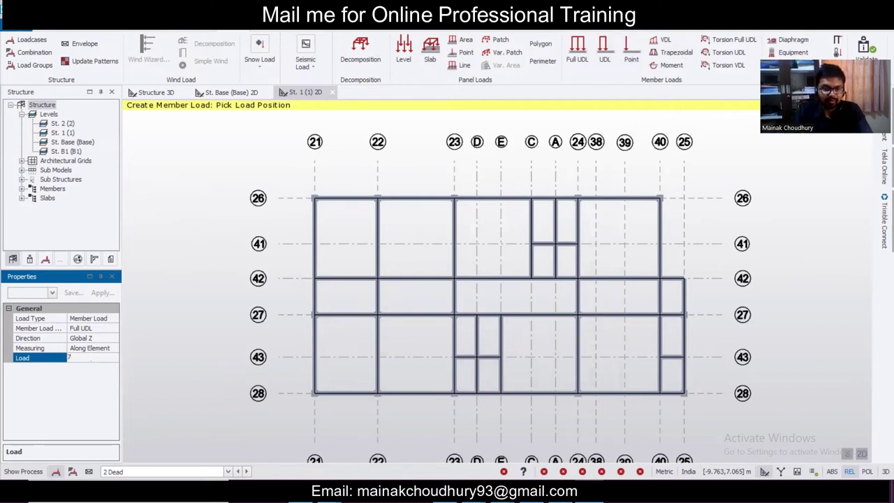
- Following the FF2 plan in AutoCAD, apply the Full UDL to the grid 43 beams and the grid 23 and E beams between 27 and 28
{"action": "scroll", "coordinate": [475, 397], "scroll_direction": "up", "scroll_amount": 2}
{"action": "scroll", "coordinate": [479, 419], "scroll_direction": "down", "scroll_amount": 3}
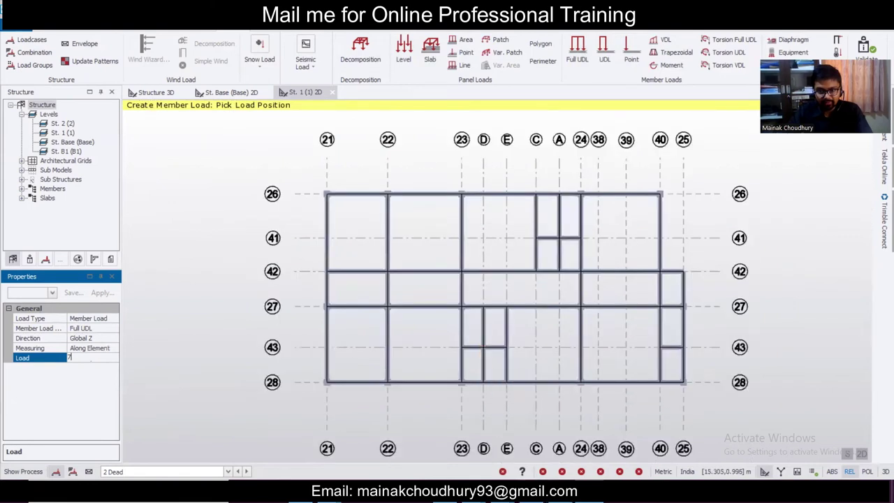
{"action": "left_click", "coordinate": [473, 492]}
{"action": "left_click", "coordinate": [431, 447]}
{"action": "key", "text": "alt+Tab"}
{"action": "scroll", "coordinate": [489, 335], "scroll_direction": "down", "scroll_amount": 2}
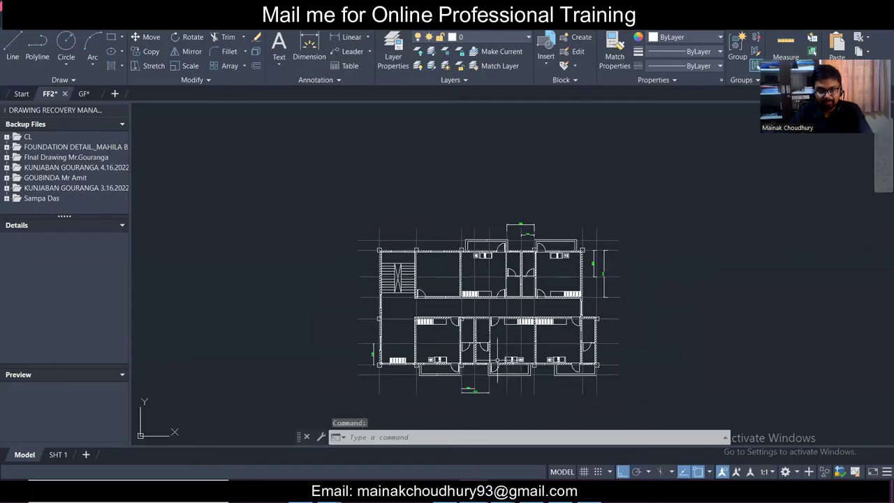
{"action": "scroll", "coordinate": [476, 363], "scroll_direction": "up", "scroll_amount": 3}
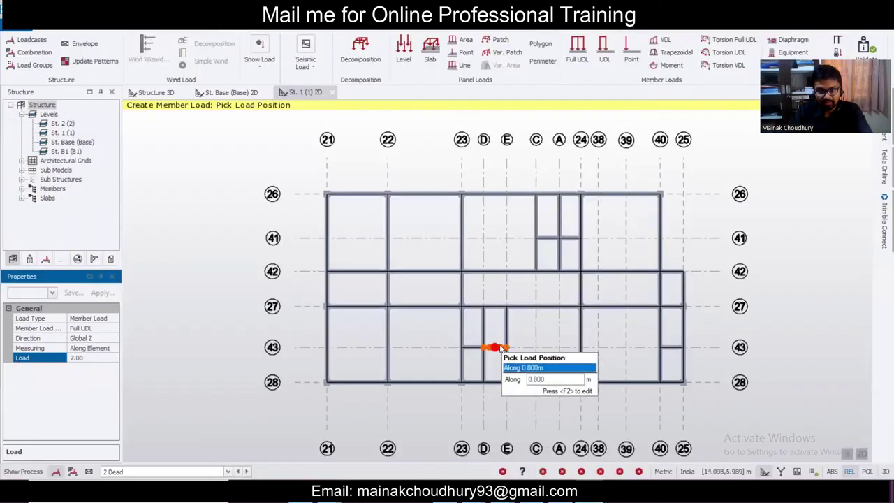
{"action": "scroll", "coordinate": [489, 344], "scroll_direction": "up", "scroll_amount": 2}
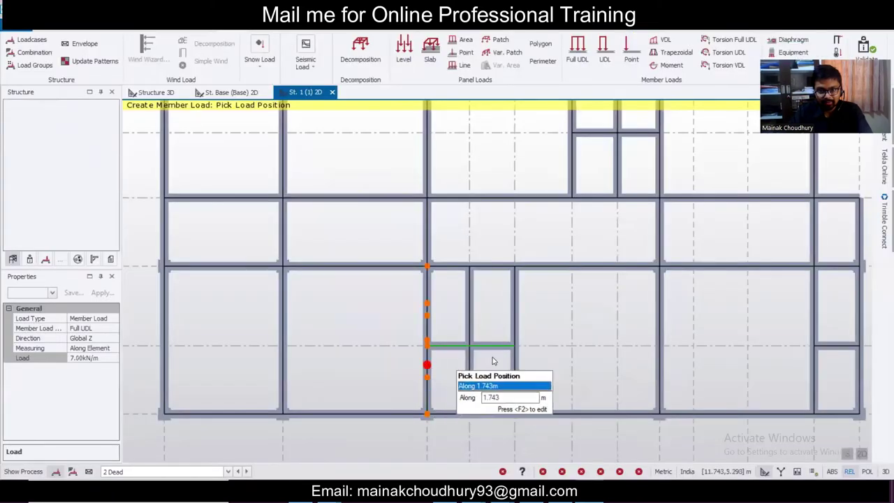
{"action": "left_click", "coordinate": [492, 360]}
{"action": "left_click", "coordinate": [517, 313]}
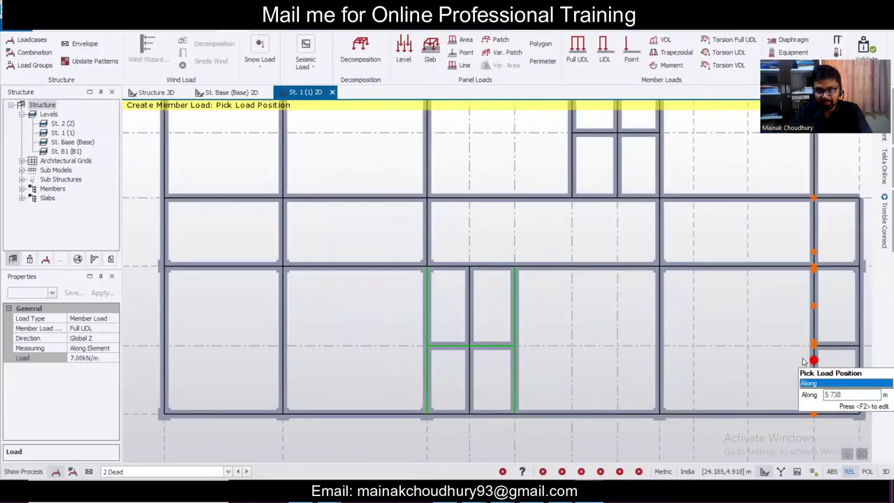
{"action": "scroll", "coordinate": [454, 265], "scroll_direction": "down", "scroll_amount": 5}
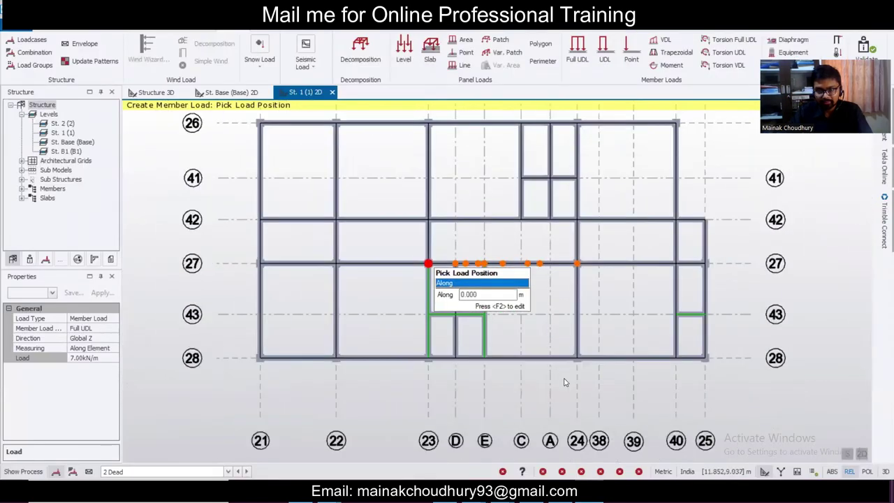
- Check the FF2 plan in AutoCAD and apply the 7 kN/m Full UDL to the grid 41 beams between C and 24
{"action": "scroll", "coordinate": [609, 318], "scroll_direction": "up", "scroll_amount": 1}
{"action": "scroll", "coordinate": [615, 303], "scroll_direction": "down", "scroll_amount": 3}
{"action": "middle_click_drag", "start_coordinate": [626, 286], "coordinate": [587, 338]}
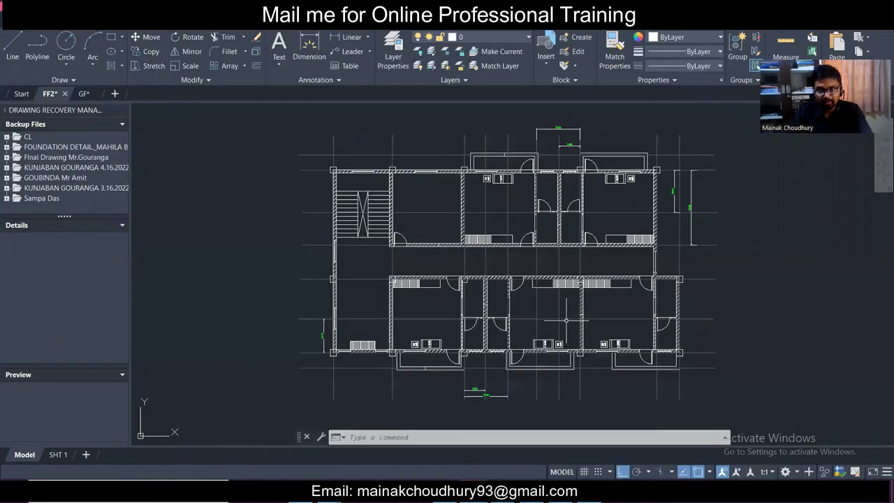
{"action": "scroll", "coordinate": [545, 301], "scroll_direction": "down", "scroll_amount": 3}
{"action": "scroll", "coordinate": [573, 300], "scroll_direction": "up", "scroll_amount": 5}
{"action": "middle_click_drag", "start_coordinate": [594, 289], "coordinate": [567, 329]}
{"action": "scroll", "coordinate": [585, 249], "scroll_direction": "up", "scroll_amount": 2}
{"action": "middle_click_drag", "start_coordinate": [613, 226], "coordinate": [583, 263]}
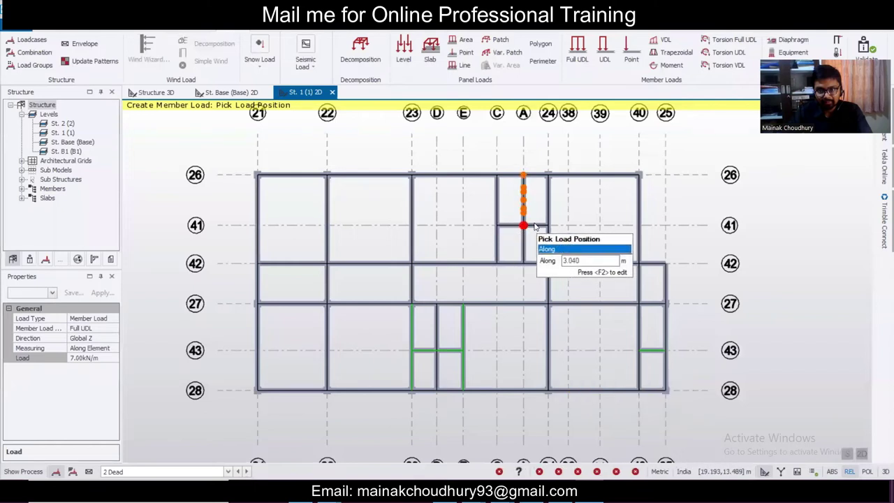
{"action": "scroll", "coordinate": [539, 224], "scroll_direction": "up", "scroll_amount": 1}
{"action": "left_click", "coordinate": [540, 225]}
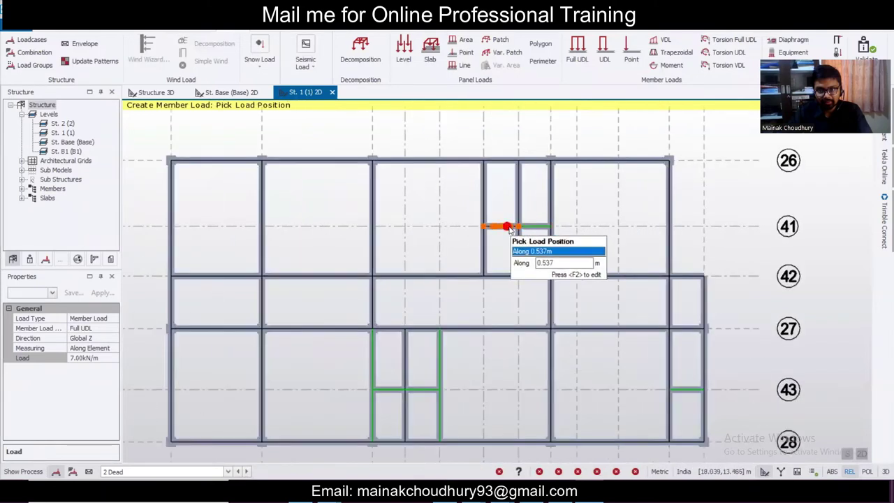
- Set the Full UDL load to 14 kN/m and examine the wall layout of the FF2 plan in AutoCAD
{"action": "left_click", "coordinate": [98, 357]}
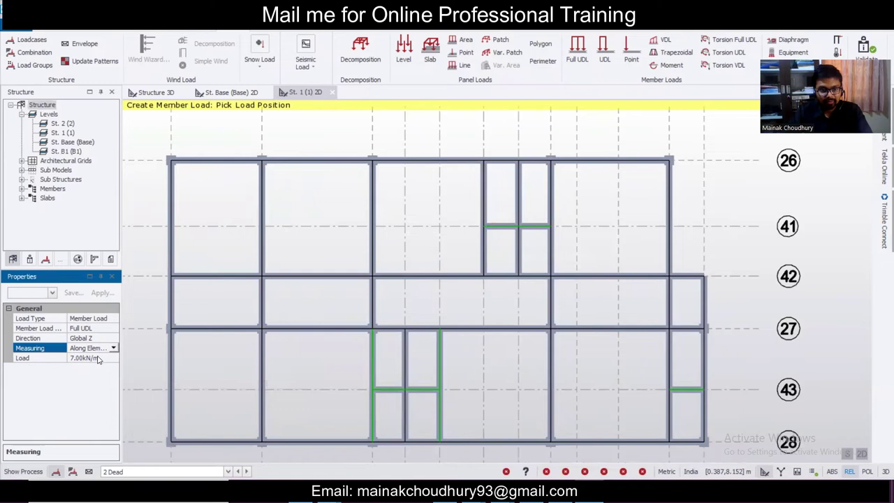
{"action": "type", "text": "14"}
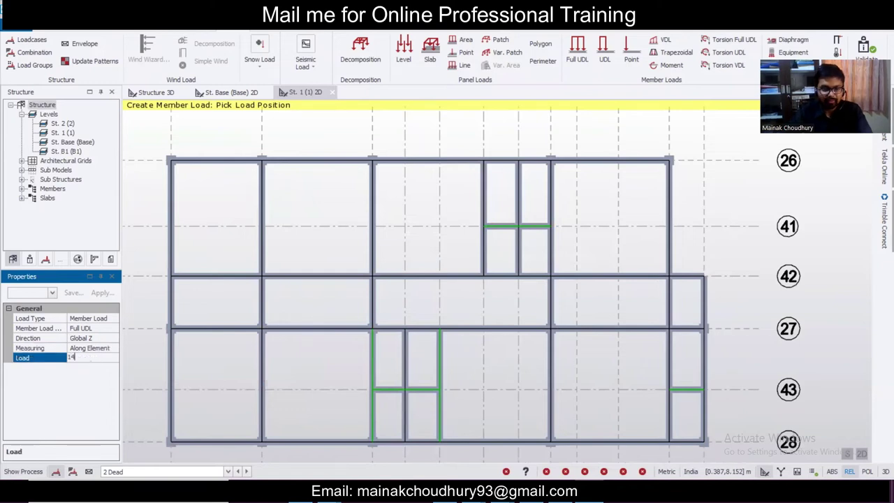
{"action": "scroll", "coordinate": [386, 301], "scroll_direction": "down", "scroll_amount": 1}
{"action": "scroll", "coordinate": [386, 301], "scroll_direction": "down", "scroll_amount": 1}
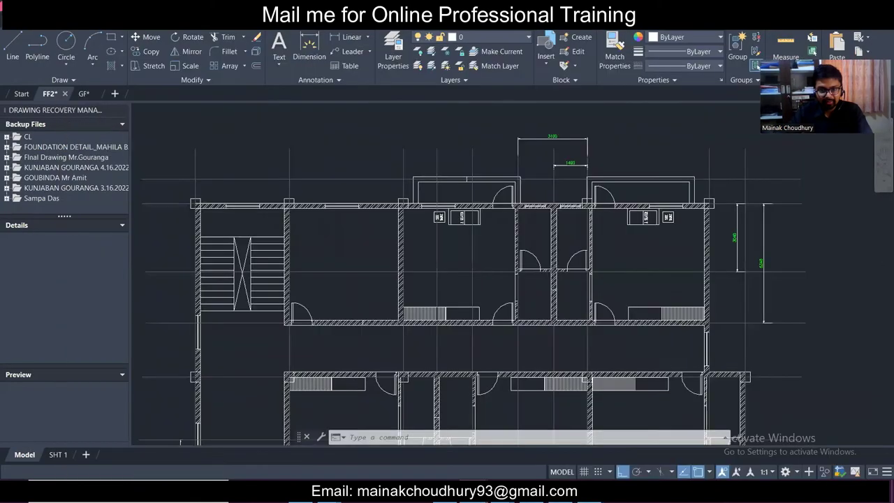
{"action": "scroll", "coordinate": [502, 280], "scroll_direction": "down", "scroll_amount": 3}
{"action": "scroll", "coordinate": [503, 280], "scroll_direction": "up", "scroll_amount": 5}
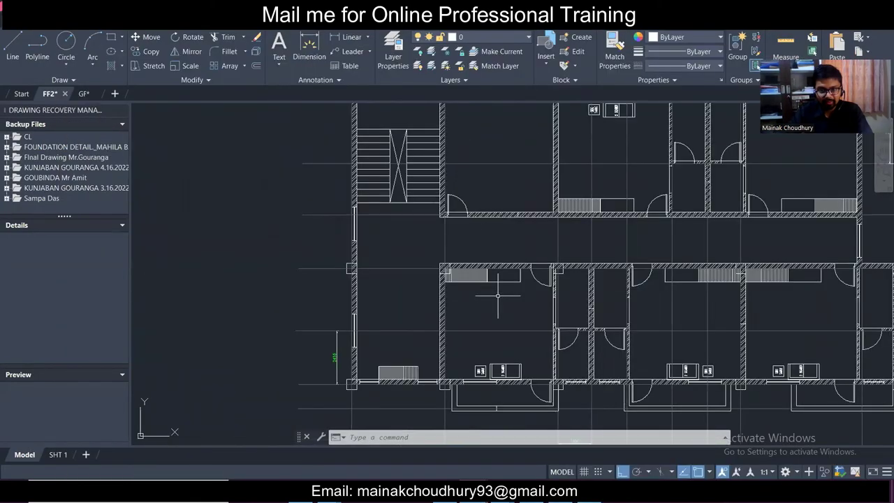
{"action": "middle_click_drag", "start_coordinate": [502, 280], "coordinate": [469, 298]}
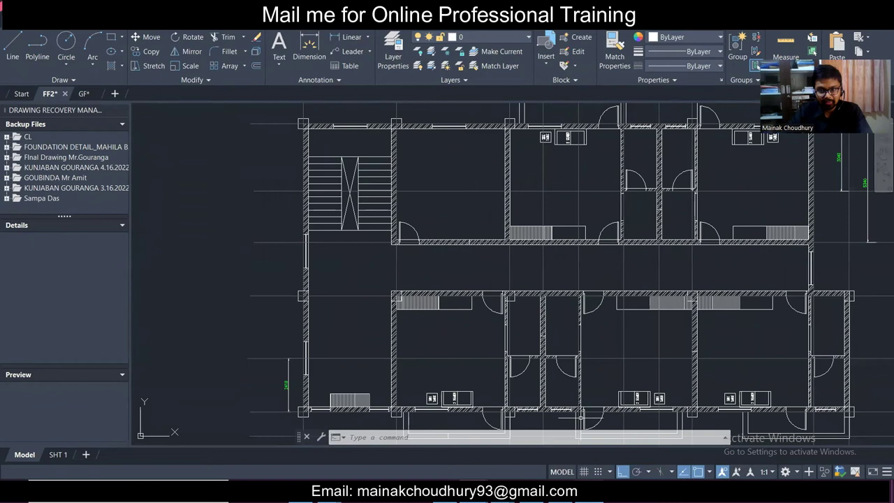
{"action": "mouse_move", "coordinate": [589, 497]}
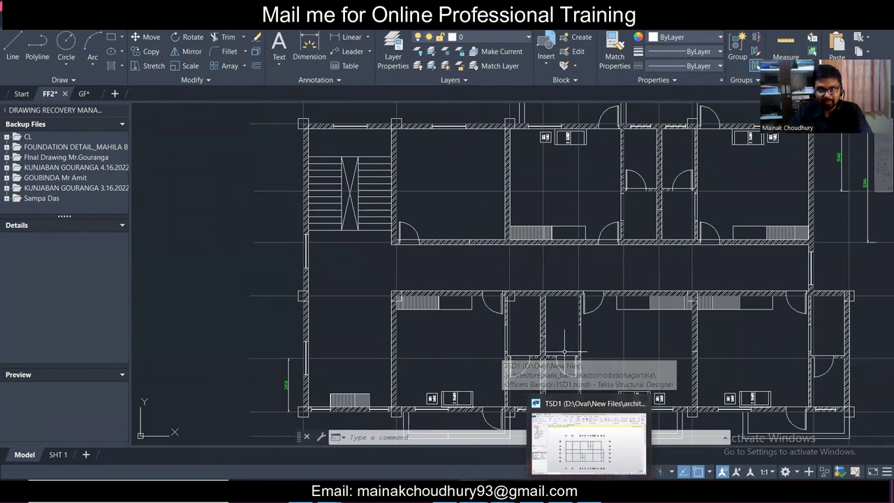
{"action": "scroll", "coordinate": [560, 345], "scroll_direction": "down", "scroll_amount": 1}
{"action": "middle_click_drag", "start_coordinate": [587, 356], "coordinate": [579, 343]}
{"action": "scroll", "coordinate": [578, 343], "scroll_direction": "up", "scroll_amount": 1}
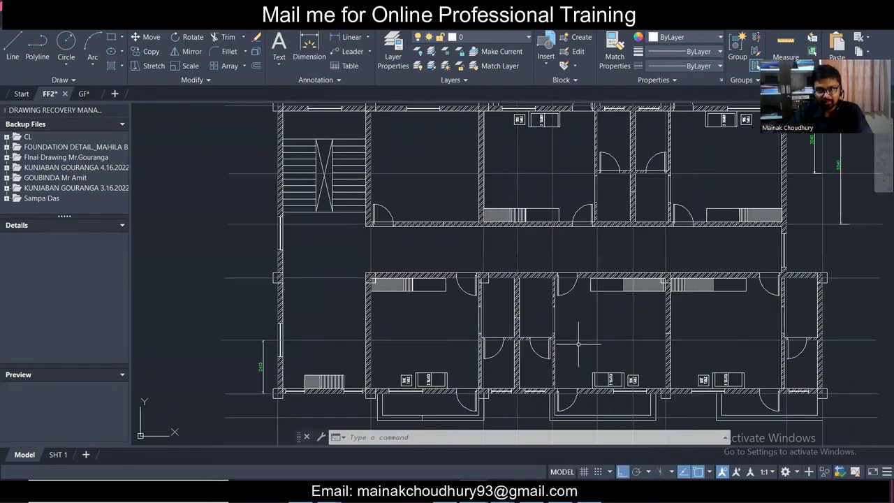
{"action": "scroll", "coordinate": [578, 343], "scroll_direction": "down", "scroll_amount": 2}
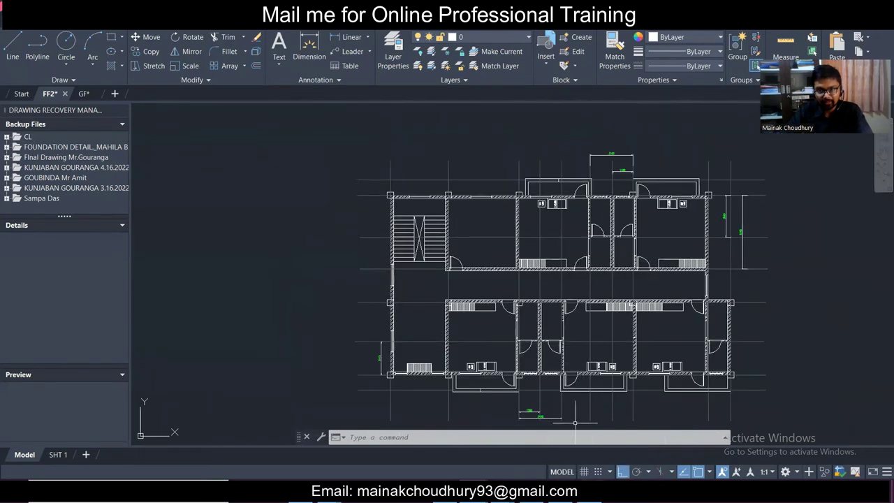
{"action": "key", "text": "alt+Tab"}
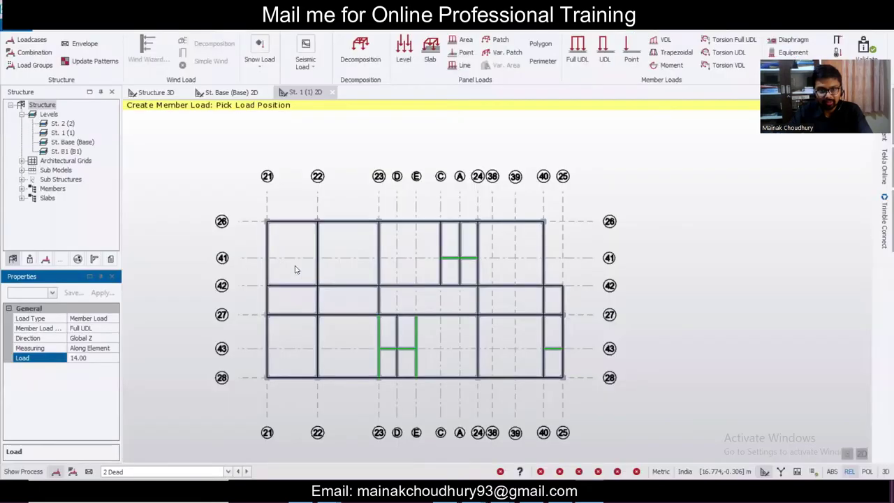
- Apply the 14 kN/m Full UDL to the grid 21 beams between 26 and 28 and the grid 28 beams between 21 and 25
{"action": "left_click", "coordinate": [268, 307]}
{"action": "left_click", "coordinate": [267, 347]}
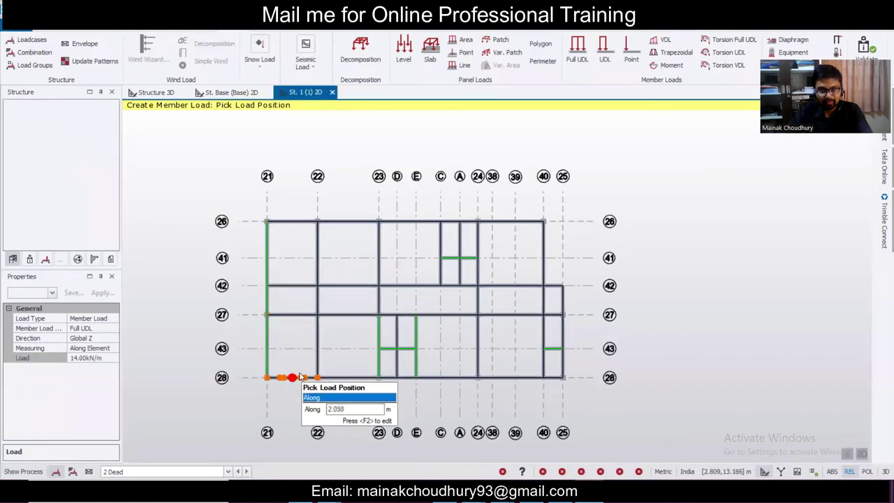
{"action": "left_click", "coordinate": [292, 377]}
{"action": "left_click", "coordinate": [359, 377]}
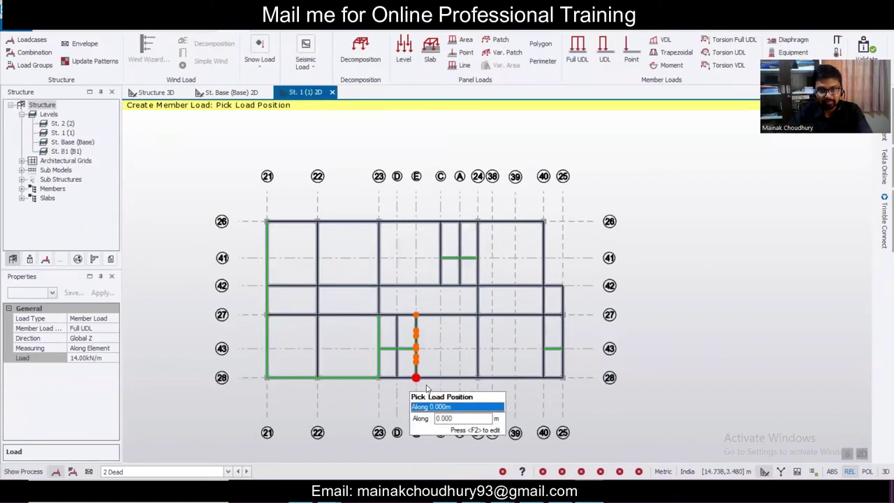
{"action": "left_click", "coordinate": [445, 378]}
{"action": "left_click", "coordinate": [525, 377]}
{"action": "left_click", "coordinate": [556, 379]}
- Apply the 14 kN/m Full UDL to the grid 25 beams, the short grid 42 beam between 40 and 25, and the grid 40 beam above it
{"action": "left_click", "coordinate": [562, 338]}
{"action": "left_click", "coordinate": [562, 294]}
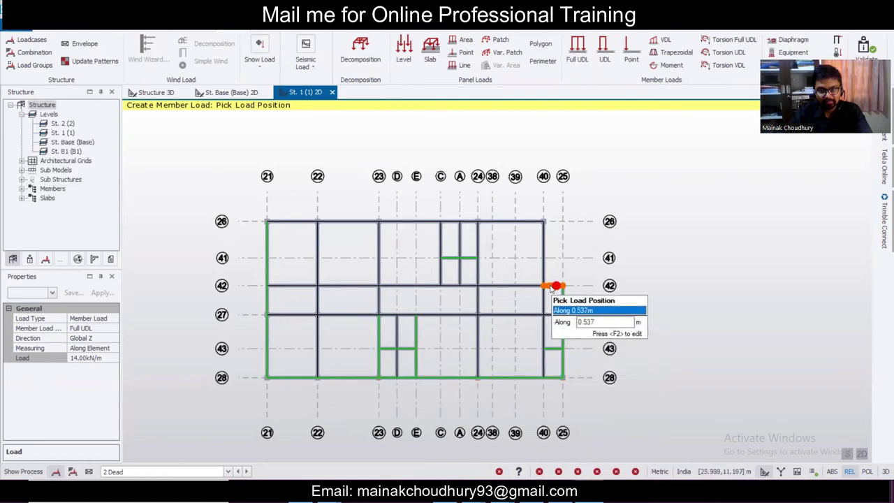
{"action": "left_click", "coordinate": [554, 285]}
{"action": "left_click", "coordinate": [543, 237]}
- Apply the 14 kN/m Full UDL to the grid 26 beams between 40 and 21
{"action": "left_click", "coordinate": [523, 222]}
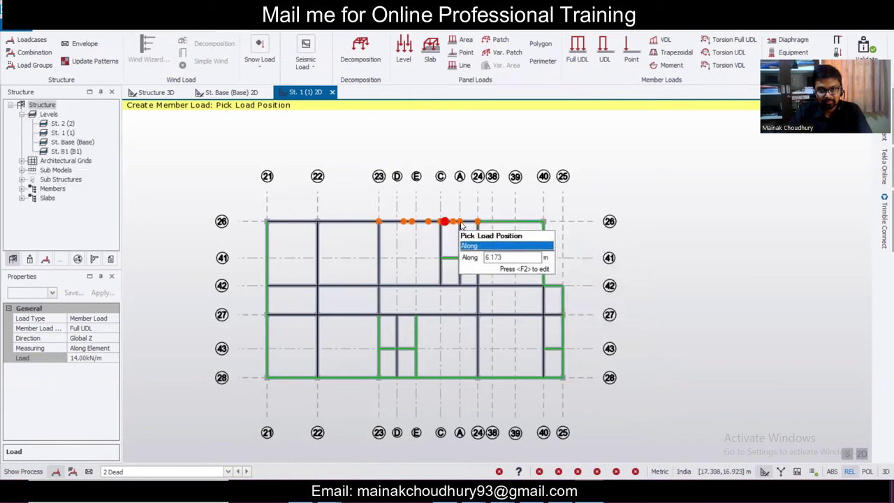
{"action": "scroll", "coordinate": [458, 221], "scroll_direction": "up", "scroll_amount": 2}
{"action": "left_click", "coordinate": [474, 222]}
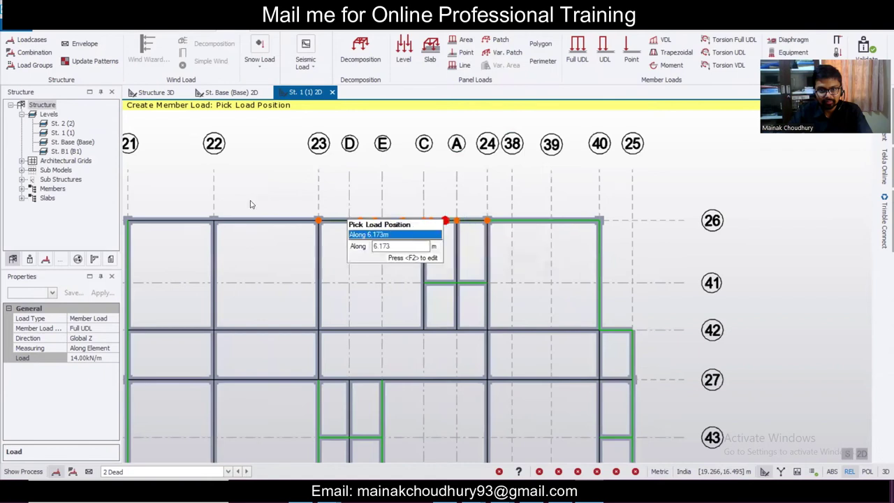
{"action": "left_click", "coordinate": [184, 221]}
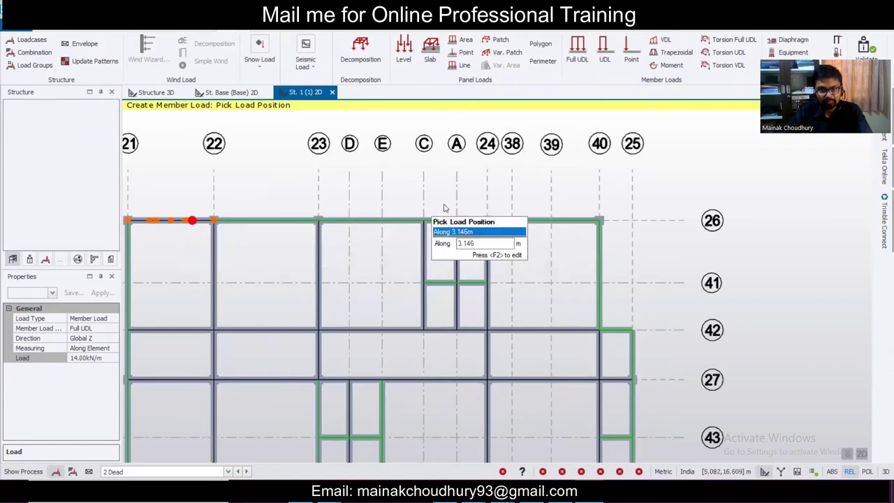
{"action": "scroll", "coordinate": [454, 220], "scroll_direction": "down", "scroll_amount": 2}
{"action": "scroll", "coordinate": [342, 363], "scroll_direction": "up", "scroll_amount": 1}
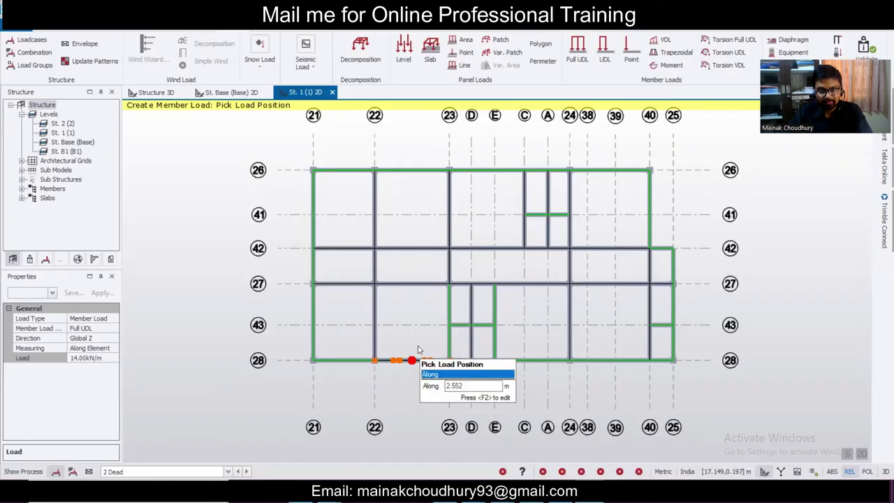
- Load grid 22 with 14 kN/m, using a Full UDL between 27 and 28 and a UDL from 26 to 42
{"action": "left_click", "coordinate": [441, 347]}
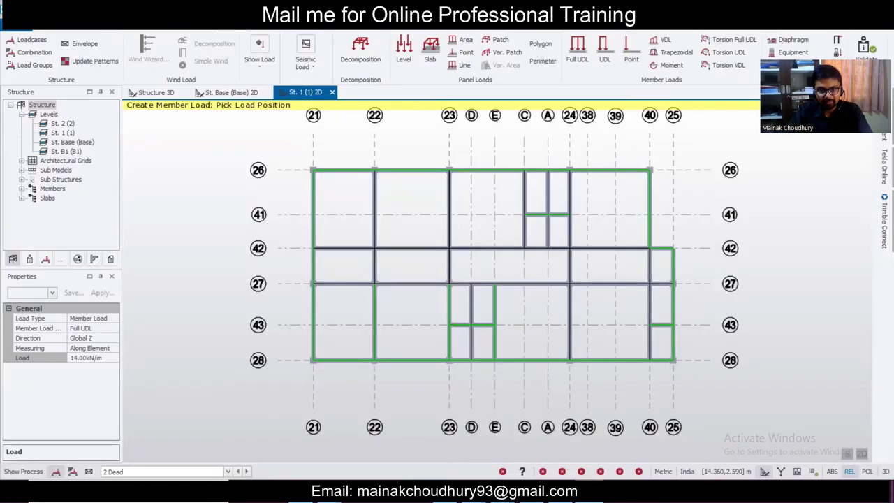
{"action": "left_click", "coordinate": [604, 51]}
{"action": "scroll", "coordinate": [374, 205], "scroll_direction": "up", "scroll_amount": 3}
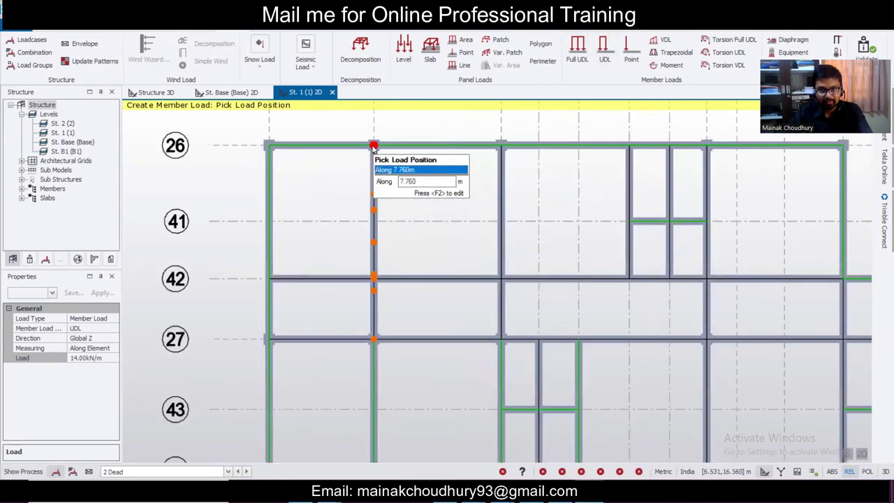
{"action": "left_click", "coordinate": [374, 146]}
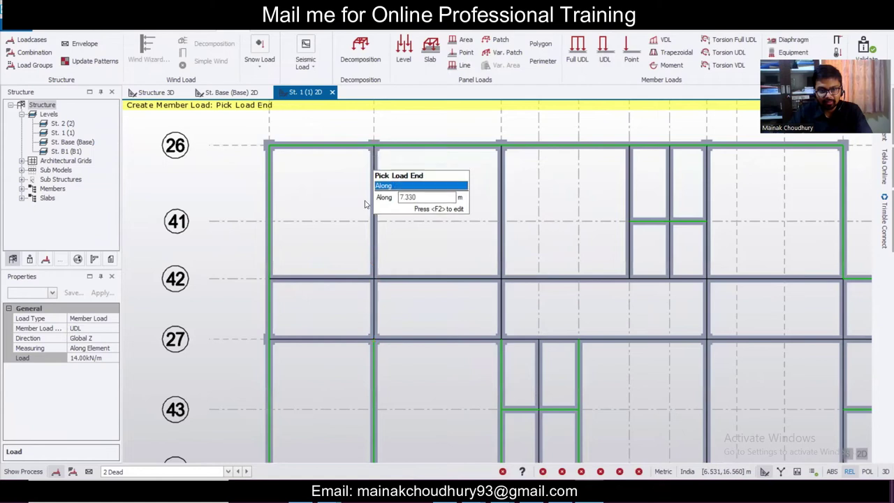
{"action": "left_click", "coordinate": [374, 278]}
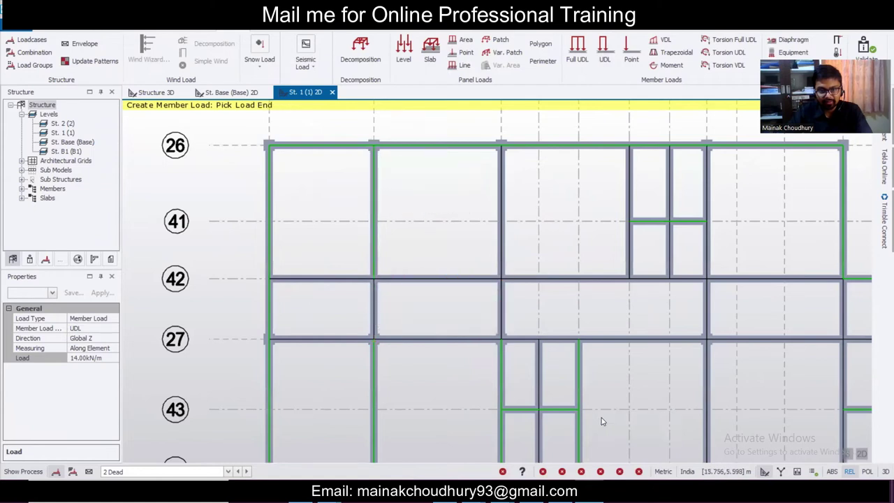
- Check the FF2 plan in AutoCAD and apply the 14 kN/m Full UDL to the grid 42 beams between 22 and 40
{"action": "key", "text": "alt+Tab"}
{"action": "key", "text": "alt+Tab"}
{"action": "left_click", "coordinate": [578, 58]}
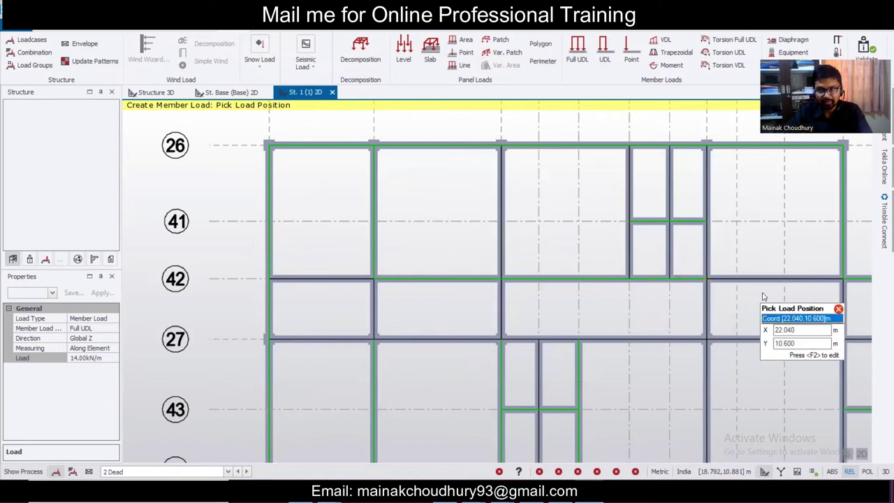
{"action": "key", "text": "alt+Tab"}
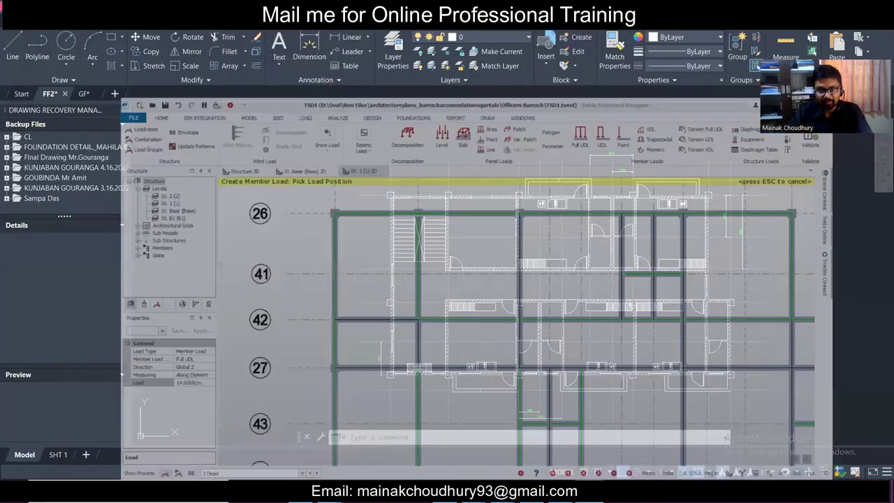
{"action": "scroll", "coordinate": [534, 253], "scroll_direction": "up", "scroll_amount": 4}
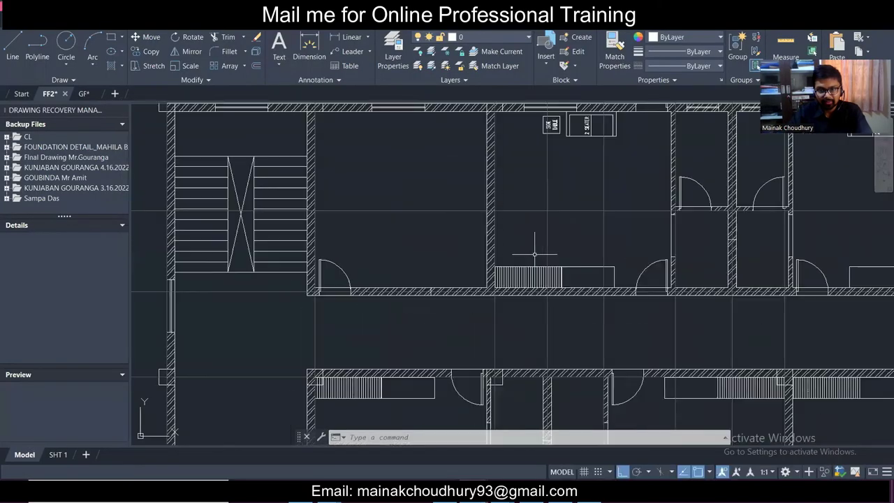
{"action": "scroll", "coordinate": [517, 282], "scroll_direction": "down", "scroll_amount": 2}
{"action": "scroll", "coordinate": [515, 280], "scroll_direction": "down", "scroll_amount": 2}
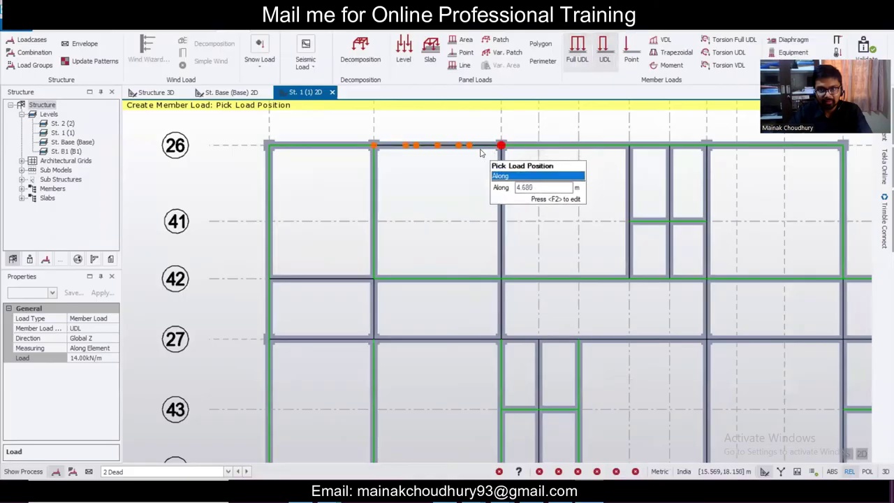
- Apply a 14 kN/m UDL along the grid 23 beam from grid 26 to grid 42
{"action": "left_click", "coordinate": [500, 146]}
{"action": "left_click", "coordinate": [501, 278]}
{"action": "left_click", "coordinate": [501, 279]}
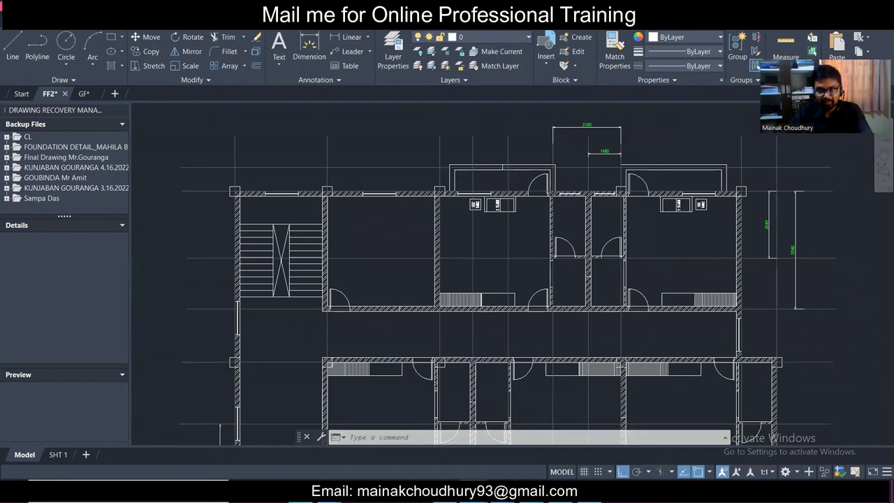
- Check the FF2 plan in AutoCAD, then apply a 7 kN/m Full UDL to the grid C beams between 26 and 42
{"action": "scroll", "coordinate": [533, 280], "scroll_direction": "up", "scroll_amount": 3}
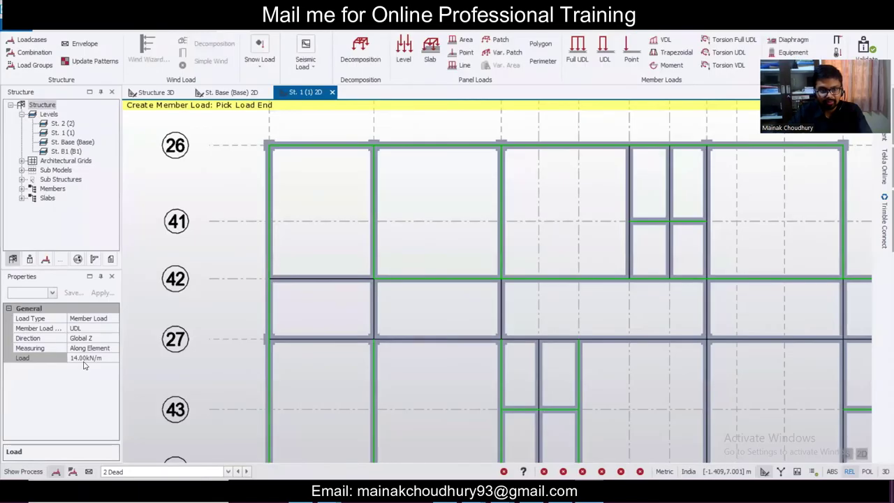
{"action": "left_click", "coordinate": [94, 358]}
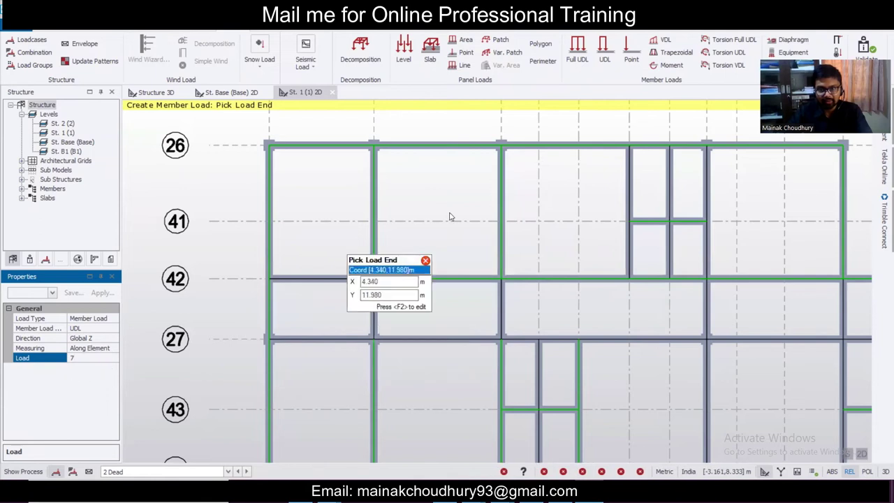
{"action": "left_click", "coordinate": [618, 201]}
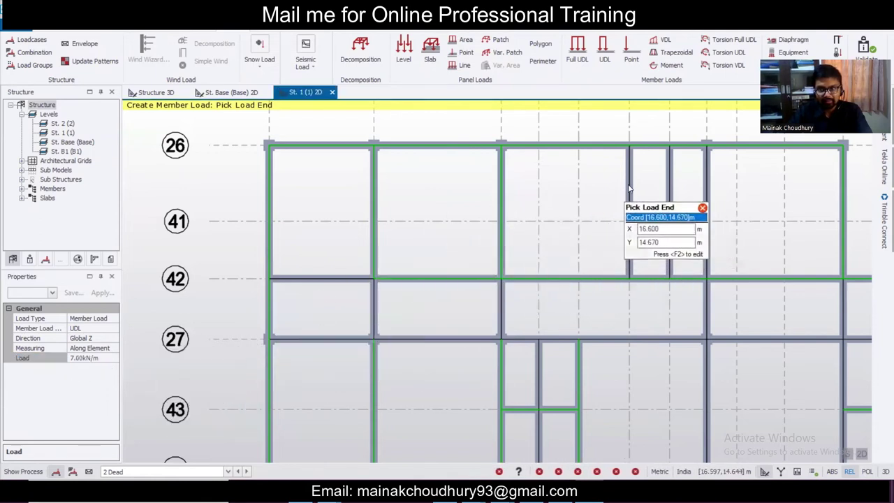
{"action": "left_click", "coordinate": [578, 54]}
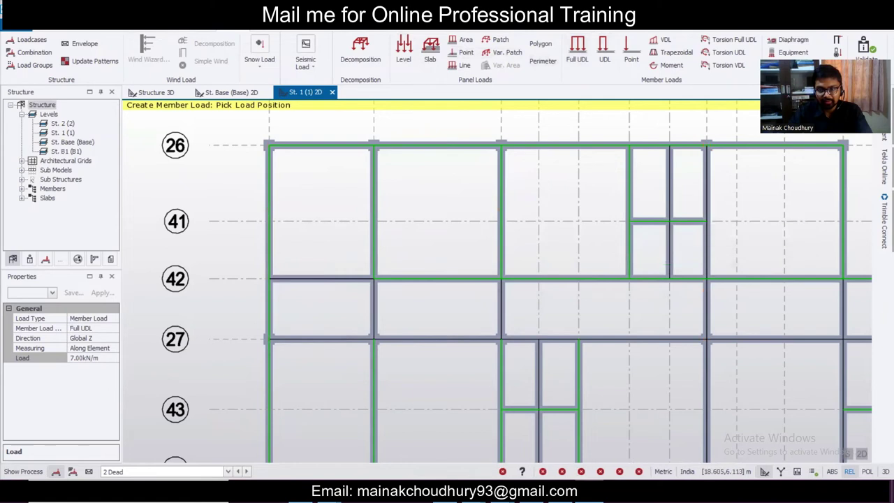
- Check the FF2 plan in AutoCAD and apply a 7 kN/m UDL along the grid 24 beam from 26 to 42
{"action": "key", "text": "alt+Tab"}
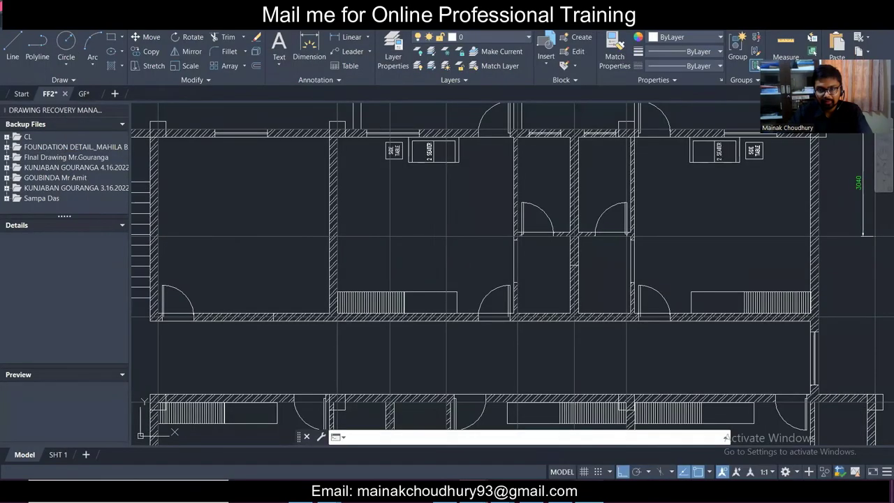
{"action": "key", "text": "alt+Tab"}
{"action": "left_click", "coordinate": [605, 48]}
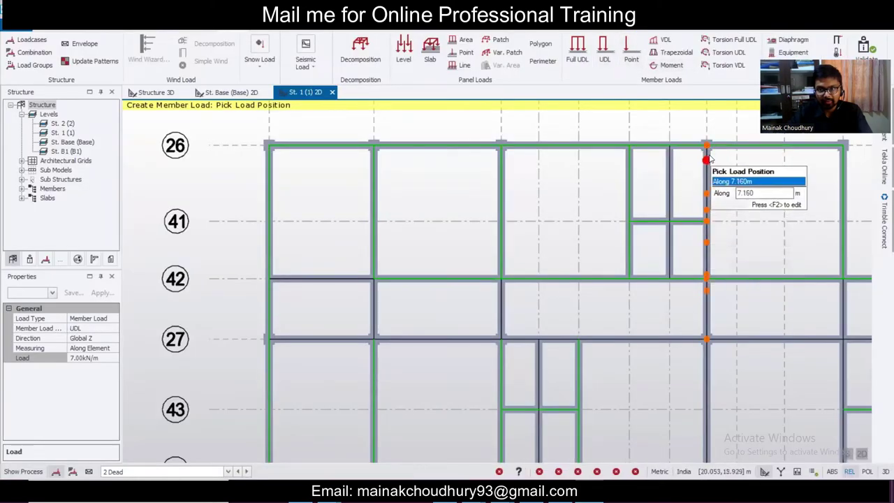
{"action": "left_click", "coordinate": [707, 159]}
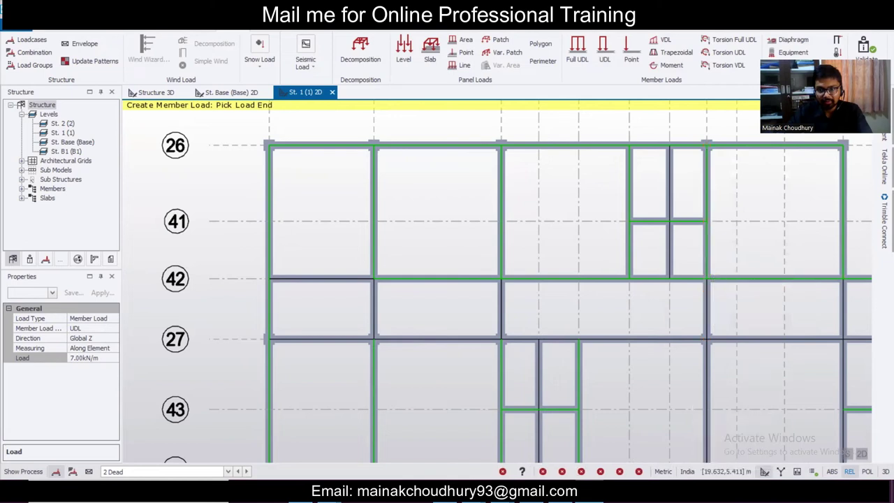
- Check the FF2 plan in AutoCAD and apply a 14 kN/m Full UDL to the grid A beams between 26 and 42
{"action": "left_click", "coordinate": [592, 487]}
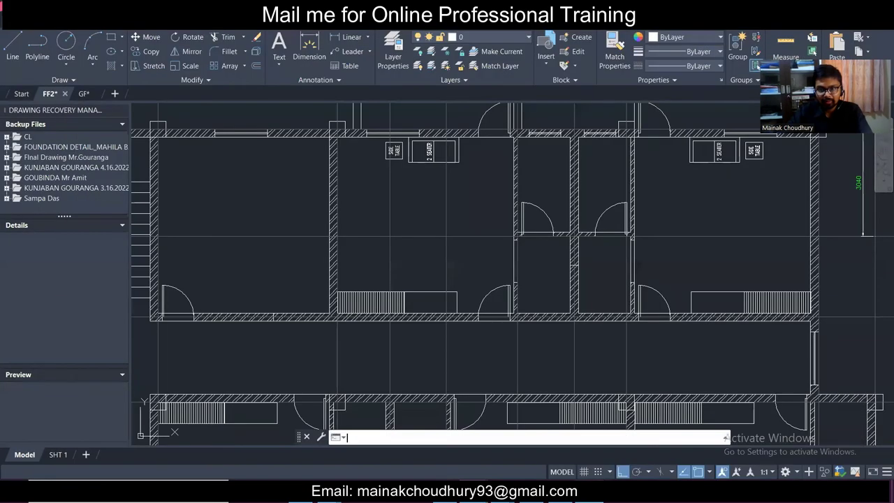
{"action": "key", "text": "alt+Tab"}
{"action": "key", "text": "alt+Tab"}
{"action": "key", "text": "alt+Tab"}
{"action": "left_click", "coordinate": [102, 360]}
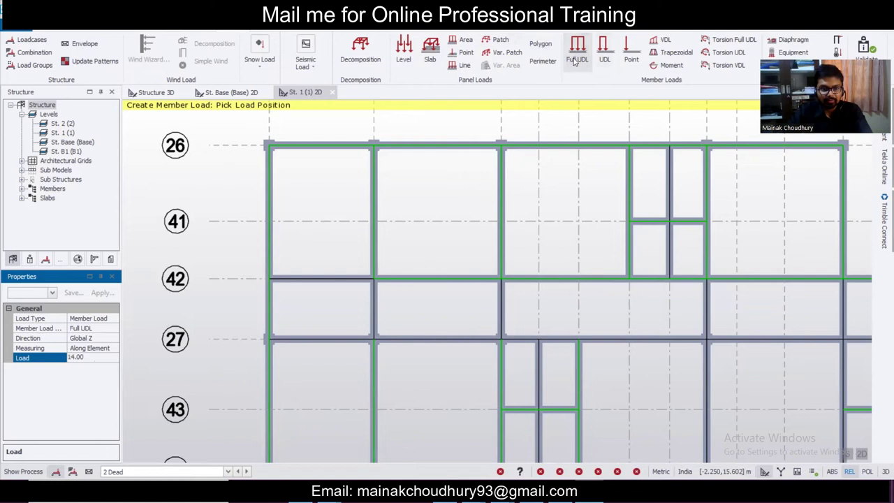
{"action": "left_click", "coordinate": [672, 197]}
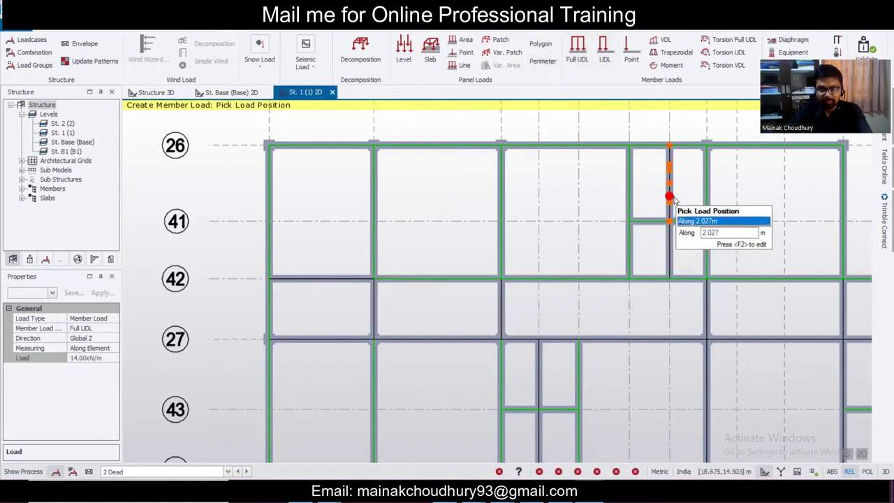
{"action": "scroll", "coordinate": [356, 265], "scroll_direction": "down", "scroll_amount": 3}
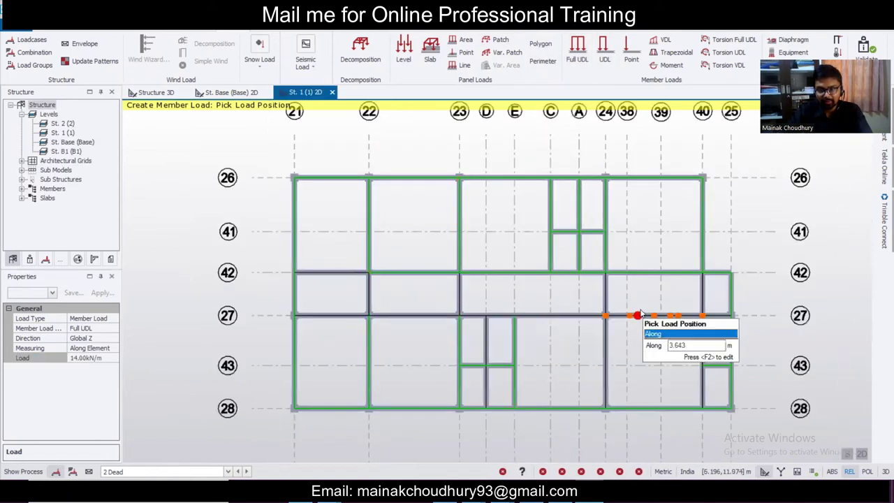
- Check the FF2 plan in AutoCAD and apply the 14 kN/m Full UDL to the grid 27 beams from 22 to 25
{"action": "scroll", "coordinate": [639, 314], "scroll_direction": "up", "scroll_amount": 1}
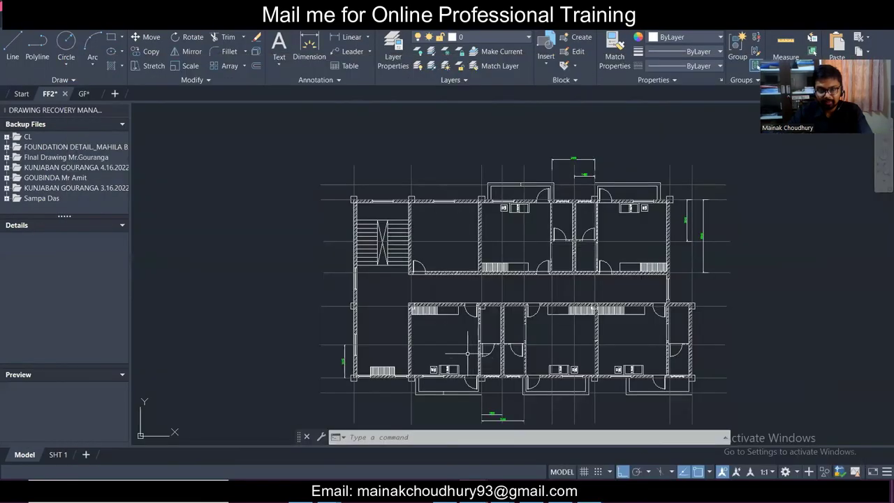
{"action": "scroll", "coordinate": [468, 352], "scroll_direction": "up", "scroll_amount": 4}
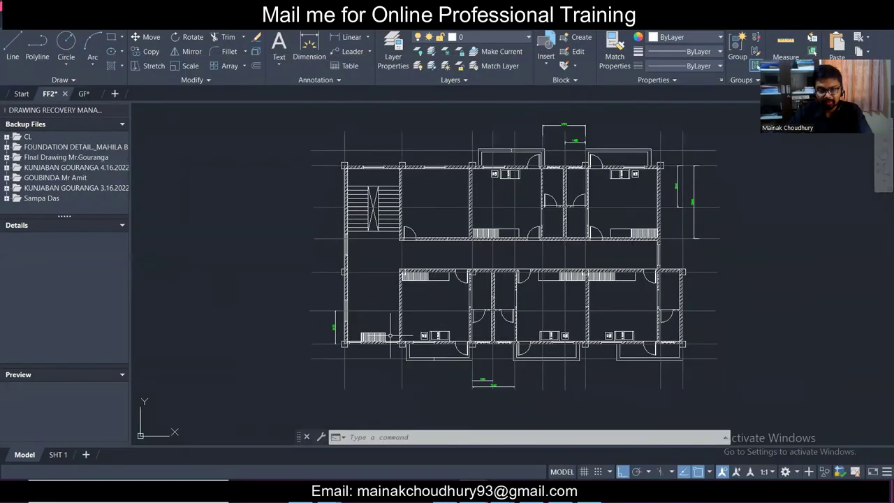
{"action": "scroll", "coordinate": [397, 310], "scroll_direction": "down", "scroll_amount": 4}
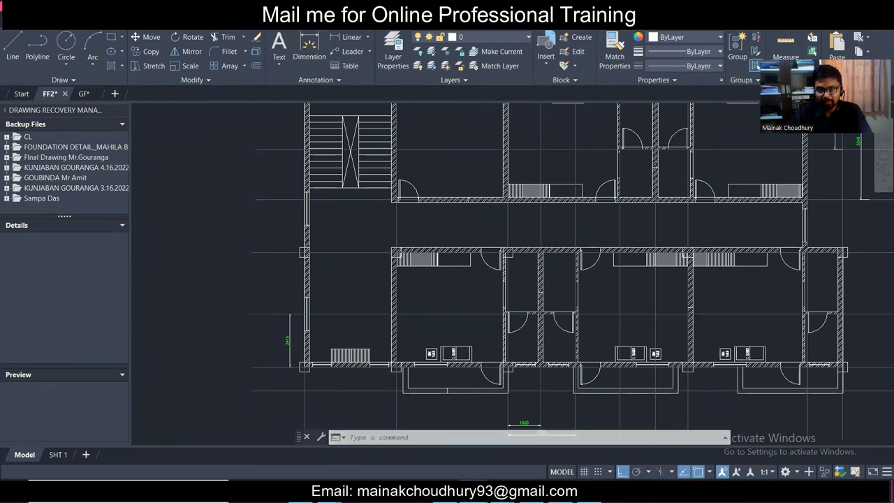
{"action": "scroll", "coordinate": [605, 346], "scroll_direction": "down", "scroll_amount": 4}
{"action": "scroll", "coordinate": [708, 294], "scroll_direction": "up", "scroll_amount": 4}
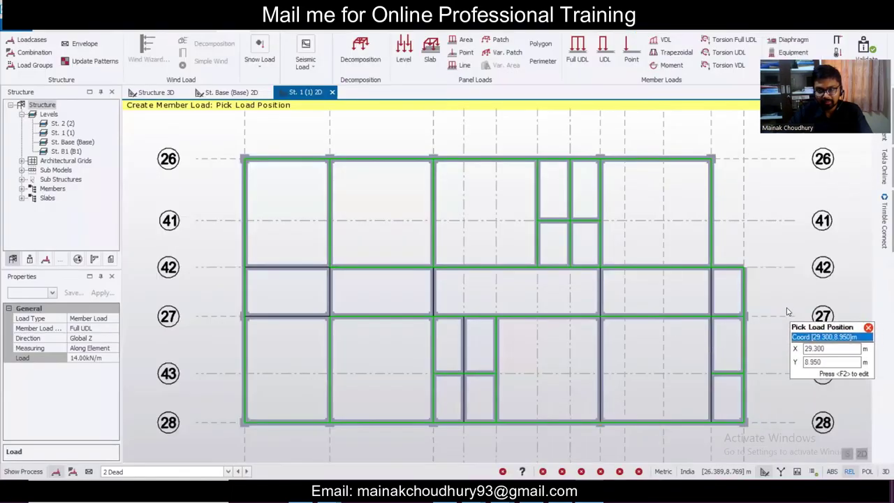
- End the load command and delete the grid 25 beam between grids 42 and 27
{"action": "key", "text": "Escape"}
{"action": "left_click", "coordinate": [743, 293]}
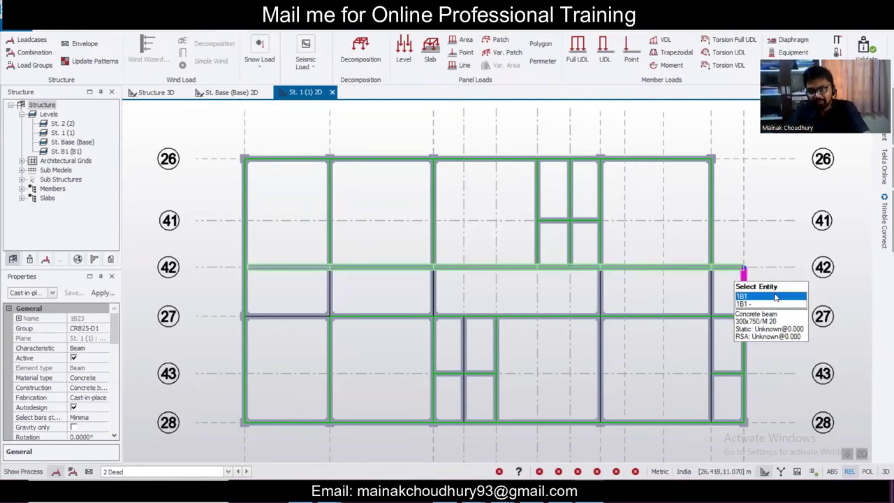
{"action": "left_click", "coordinate": [793, 295]}
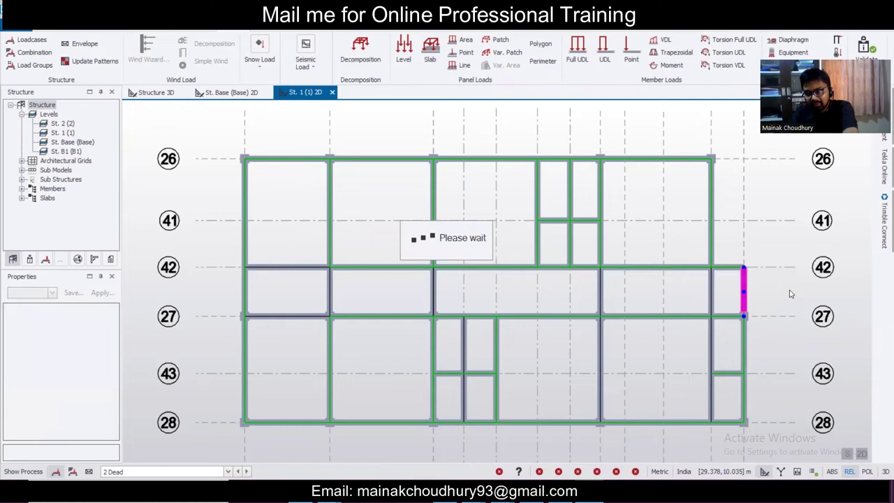
- Shorten the grid 42 beam by moving its end node from grid 25 to grid 40
{"action": "left_click", "coordinate": [740, 267]}
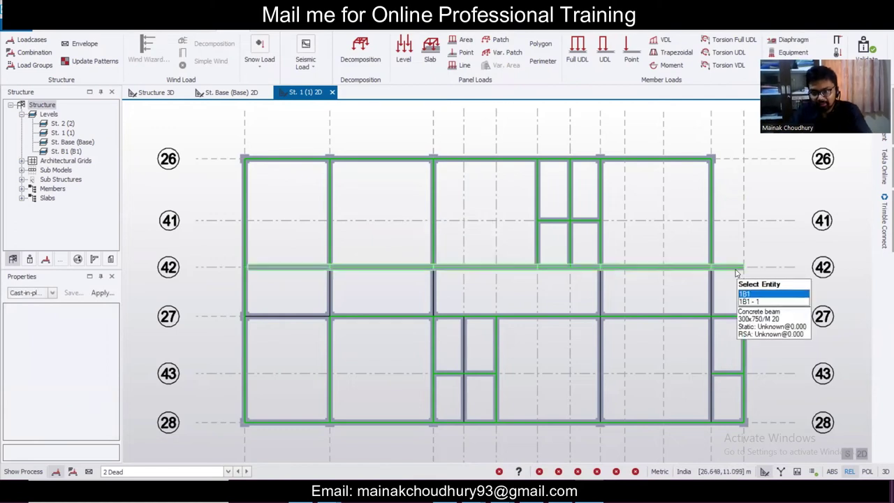
{"action": "scroll", "coordinate": [743, 268], "scroll_direction": "up", "scroll_amount": 2}
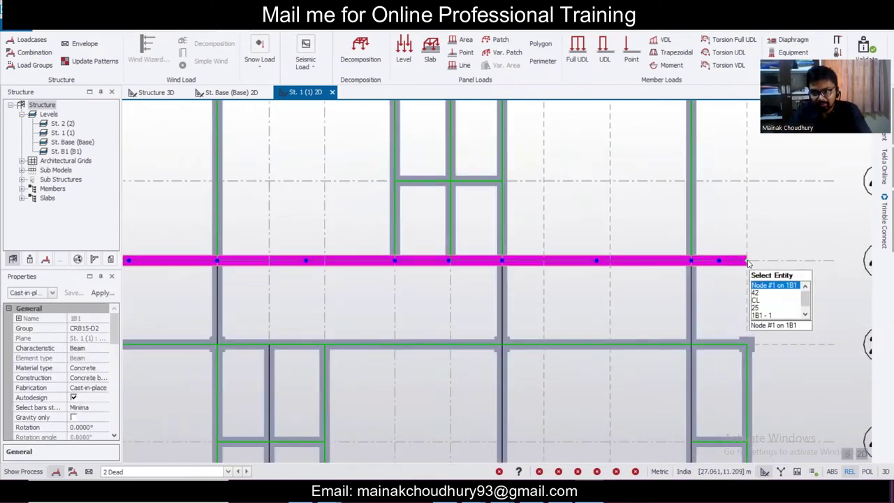
{"action": "left_click", "coordinate": [745, 260]}
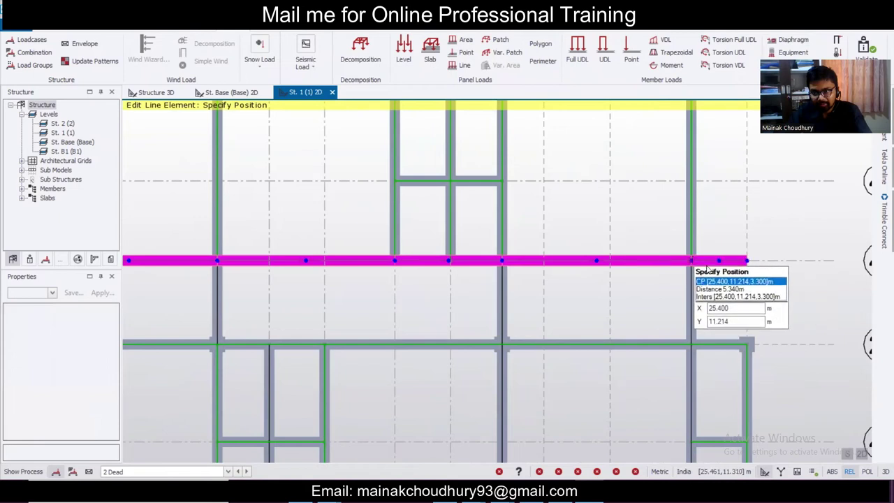
{"action": "left_click", "coordinate": [691, 260]}
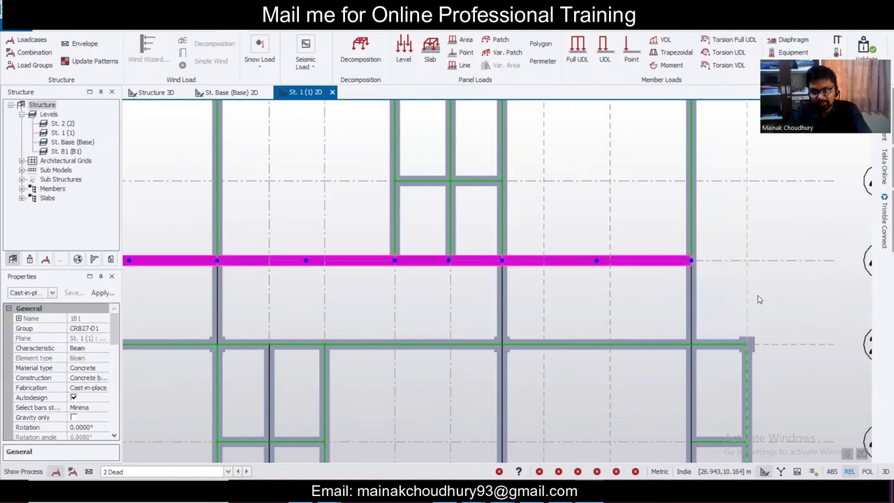
{"action": "left_click", "coordinate": [759, 299]}
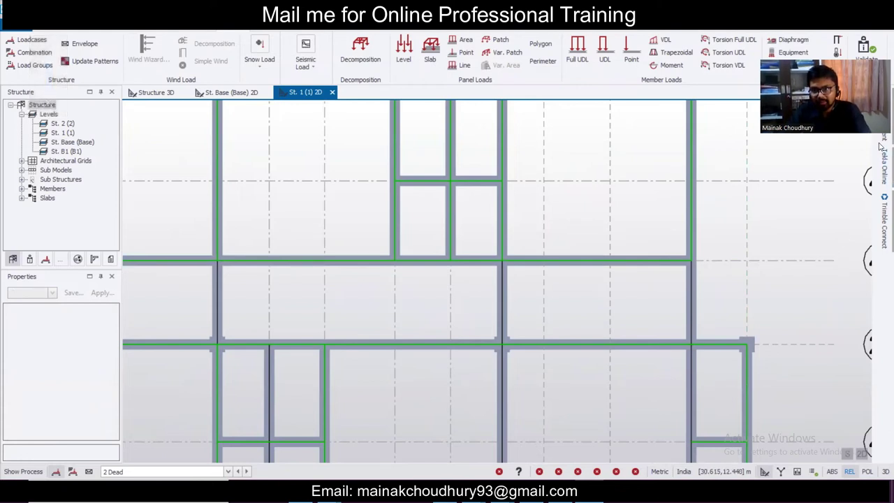
- Check the FF2 plan and apply a 14 kN/m Full UDL to the grid D and grid 24 beams between 27 and 28
{"action": "scroll", "coordinate": [583, 308], "scroll_direction": "down", "scroll_amount": 5}
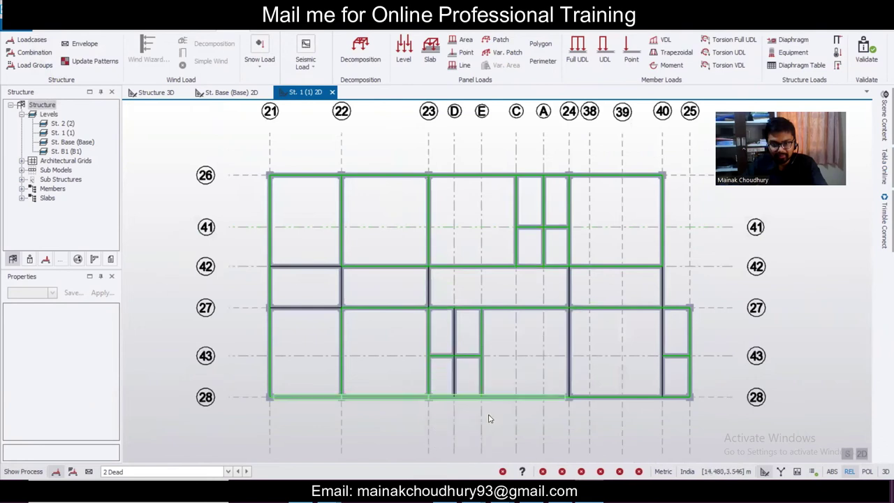
{"action": "left_click", "coordinate": [474, 494]}
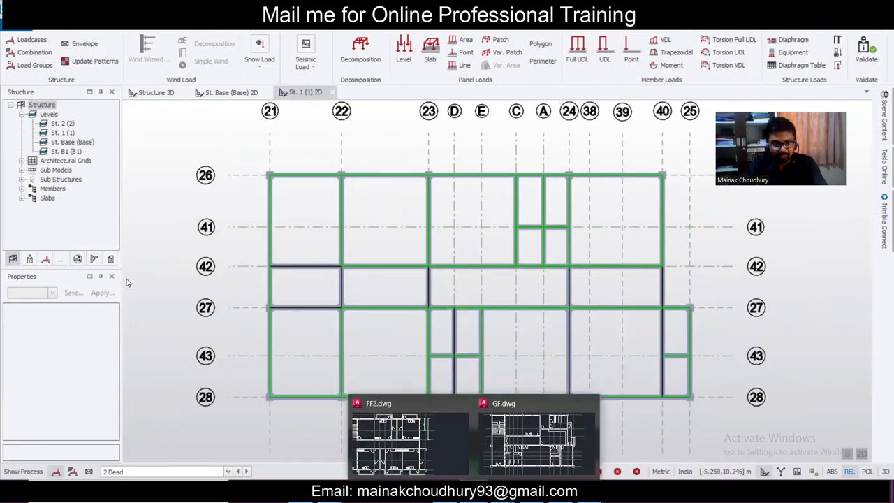
{"action": "left_click", "coordinate": [576, 52]}
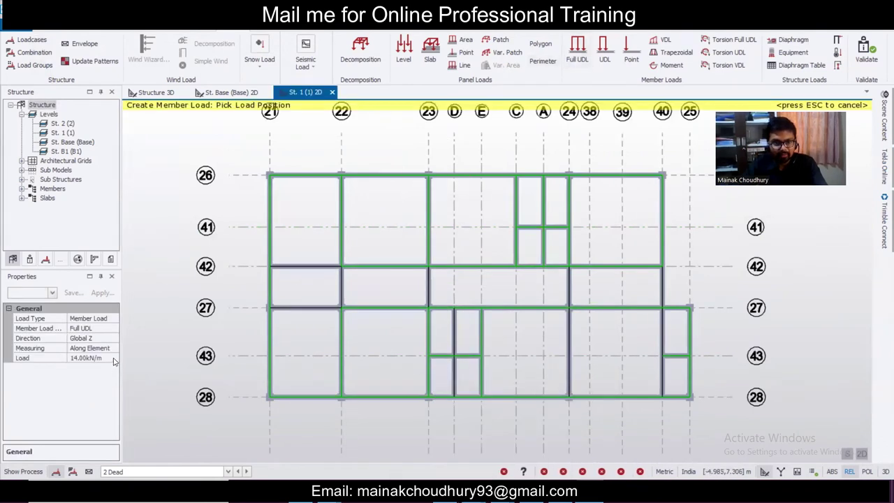
{"action": "left_click", "coordinate": [461, 333]}
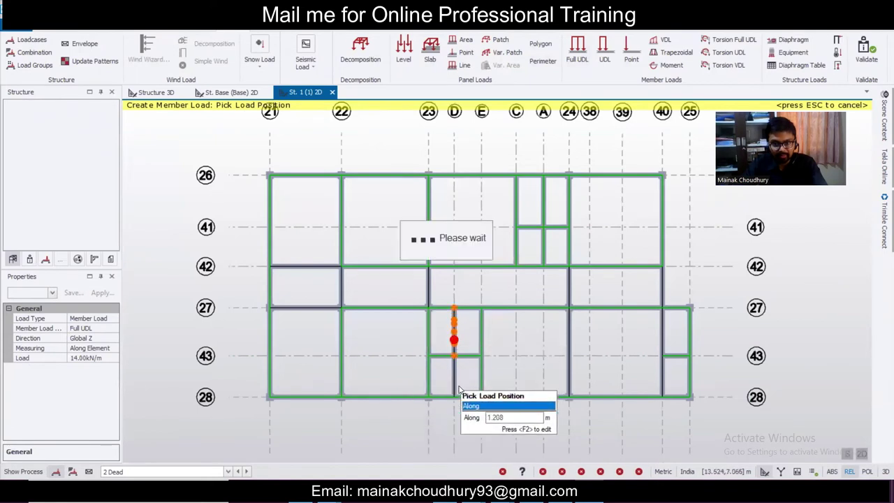
{"action": "left_click", "coordinate": [458, 382]}
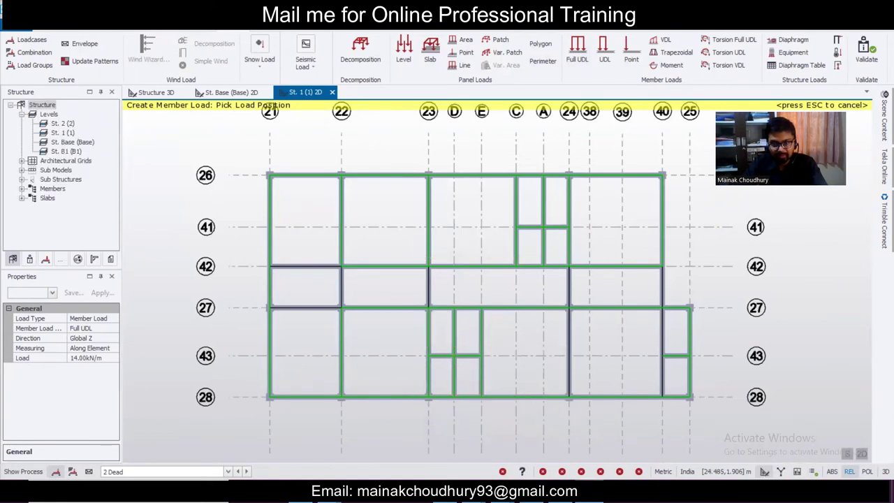
{"action": "key", "text": "alt+Tab"}
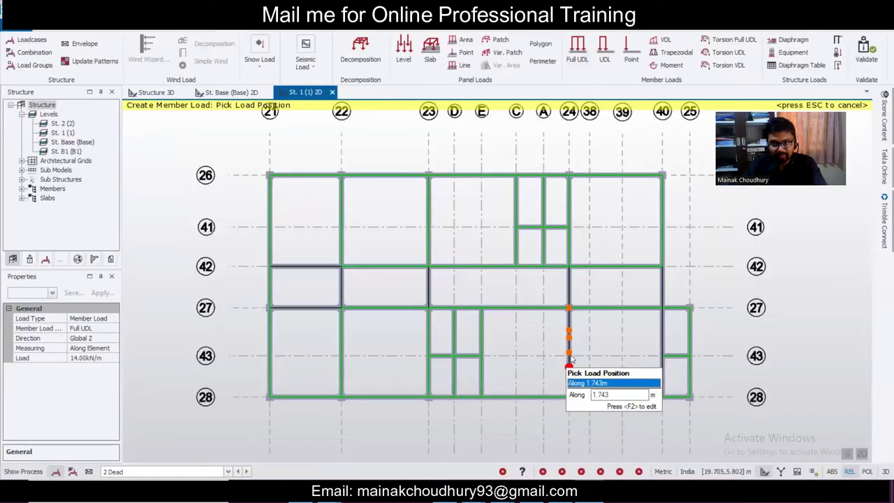
{"action": "key", "text": "alt+Tab"}
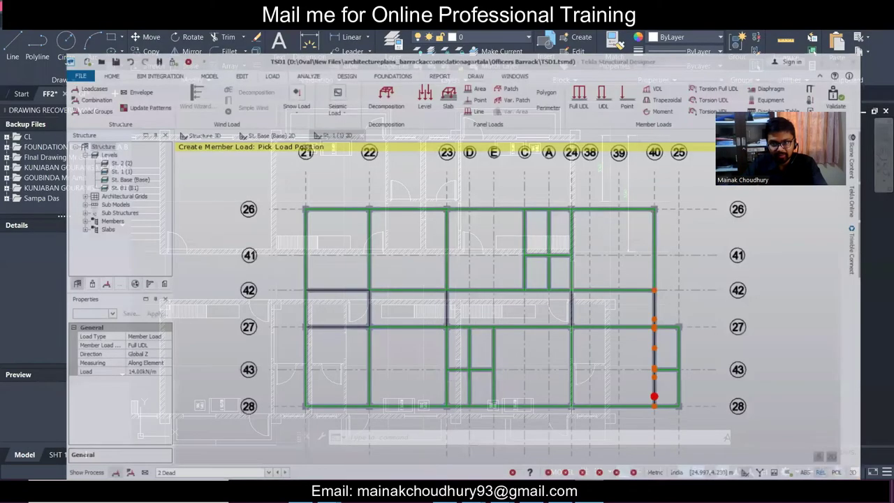
- Check the grid 40 walls on the FF2 plan and apply a 14 kN/m UDL along the grid 40 beam from 42 to 27
{"action": "key", "text": "alt+Tab"}
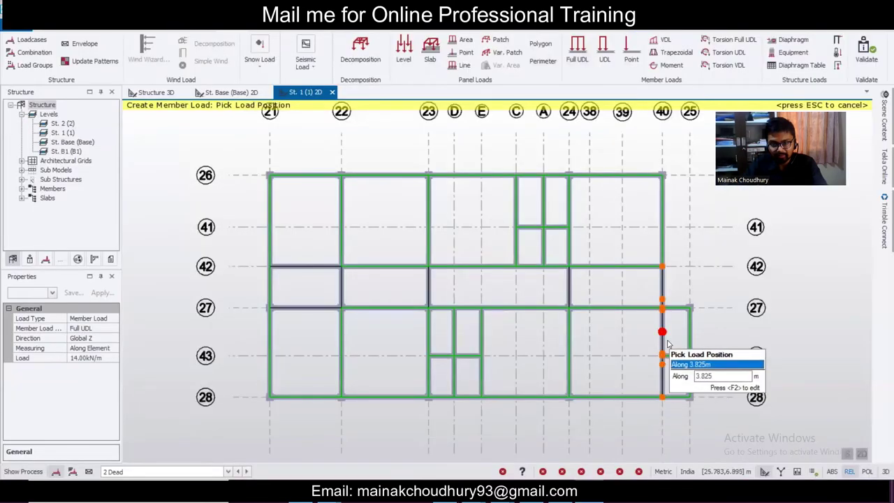
{"action": "key", "text": "alt+Tab"}
{"action": "scroll", "coordinate": [564, 407], "scroll_direction": "up", "scroll_amount": 3}
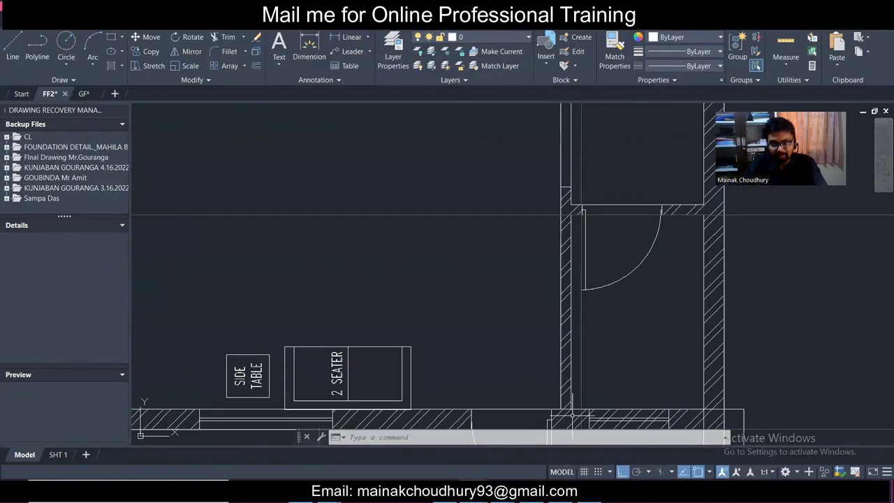
{"action": "scroll", "coordinate": [586, 382], "scroll_direction": "down", "scroll_amount": 2}
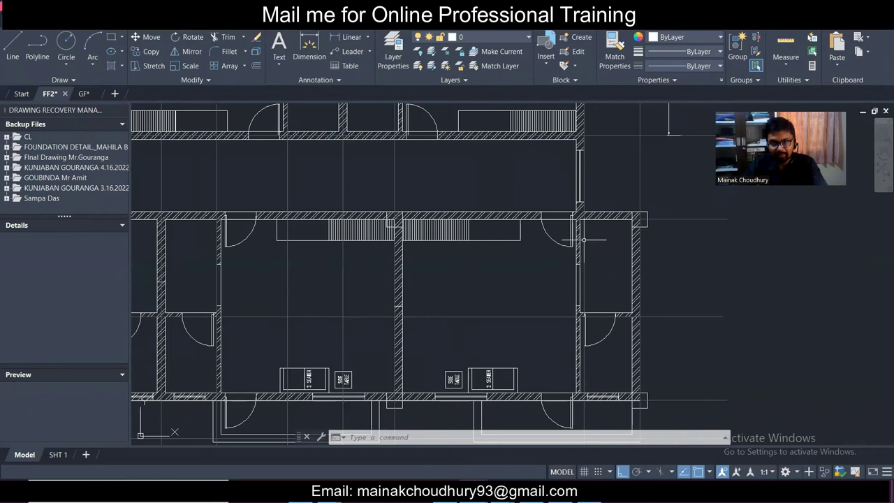
{"action": "key", "text": "alt+Tab"}
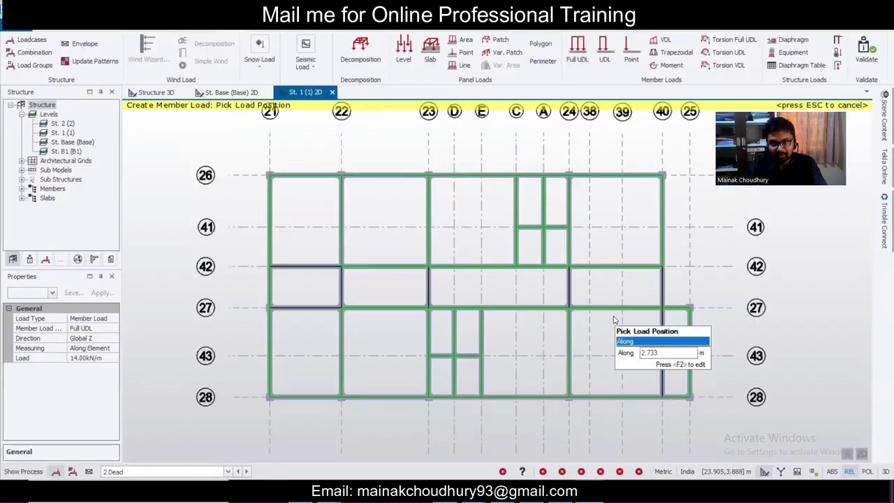
{"action": "left_click", "coordinate": [604, 52]}
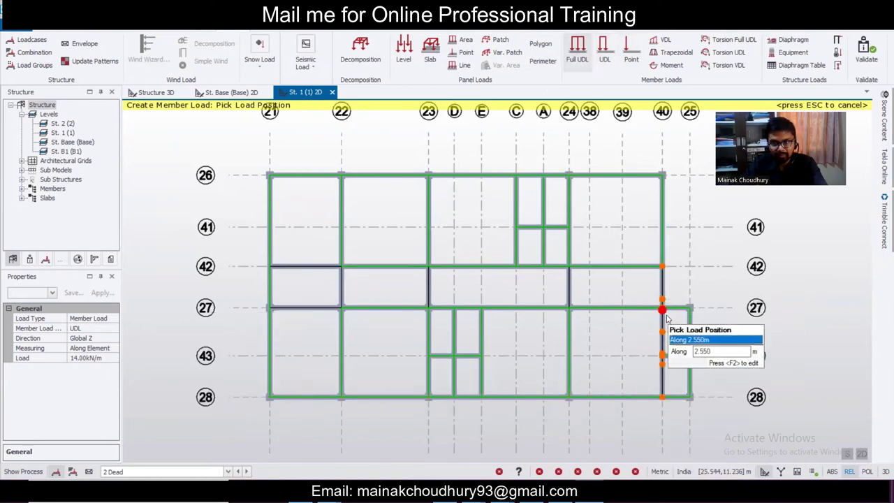
{"action": "left_click", "coordinate": [663, 270]}
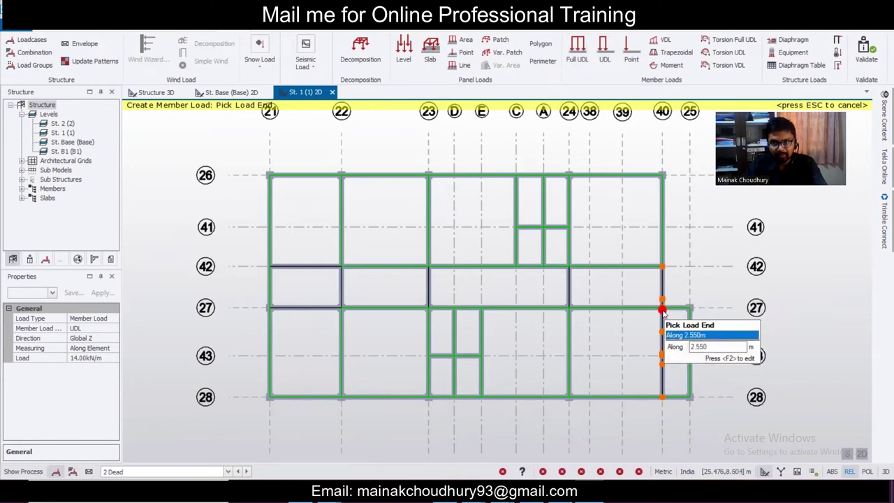
- Set the UDL load to 7 kN/m and apply it along the grid 40 beam from 27 to 28
{"action": "left_click", "coordinate": [89, 358]}
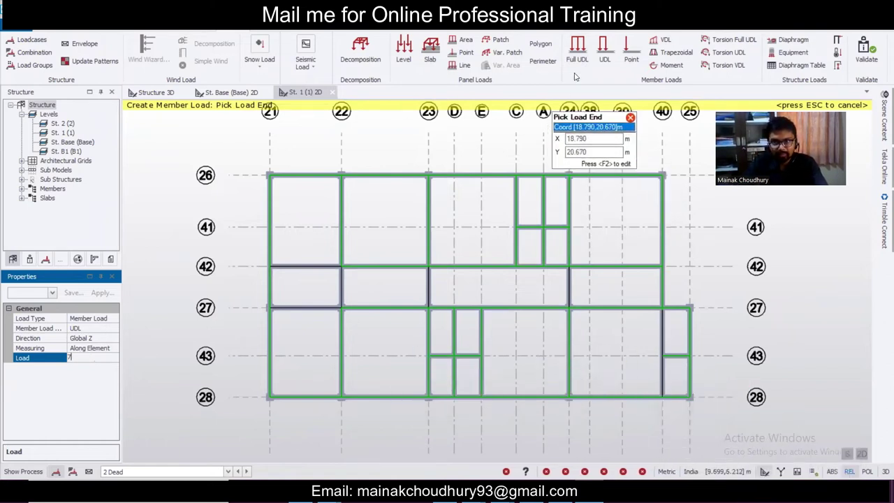
{"action": "left_click", "coordinate": [428, 175]}
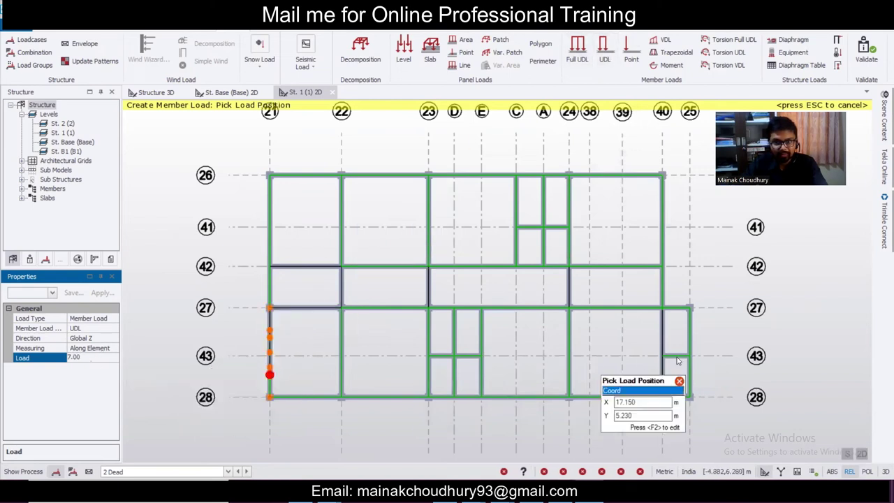
{"action": "left_click", "coordinate": [661, 308]}
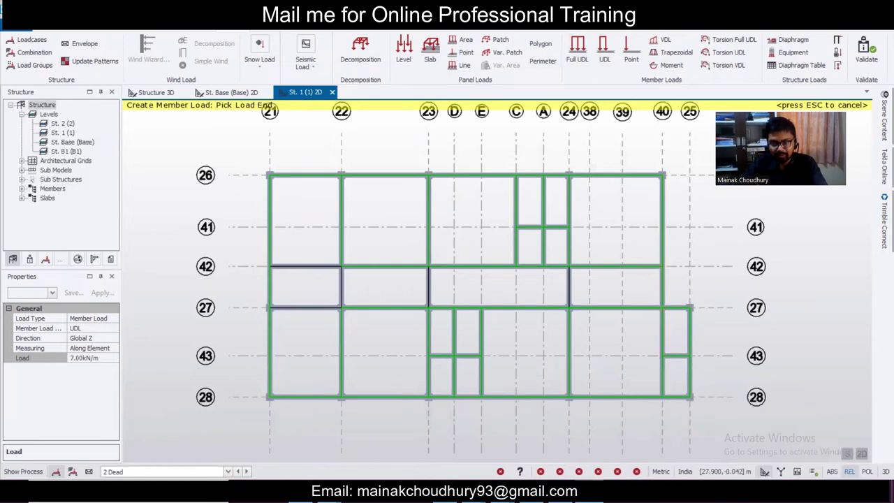
- Review the FF2 plan in AutoCAD, then turn on the display of Slab Items in the St. 1 view
{"action": "key", "text": "alt+Tab"}
{"action": "scroll", "coordinate": [646, 415], "scroll_direction": "up", "scroll_amount": 6}
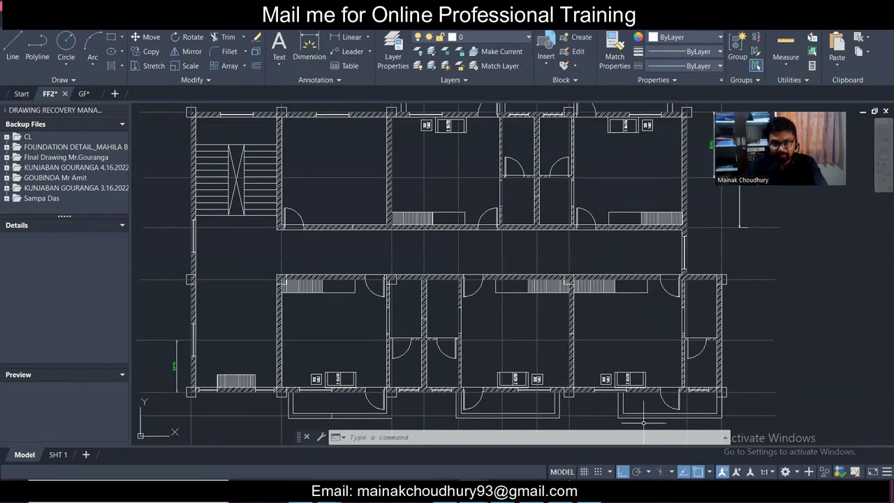
{"action": "key", "text": "alt+Tab"}
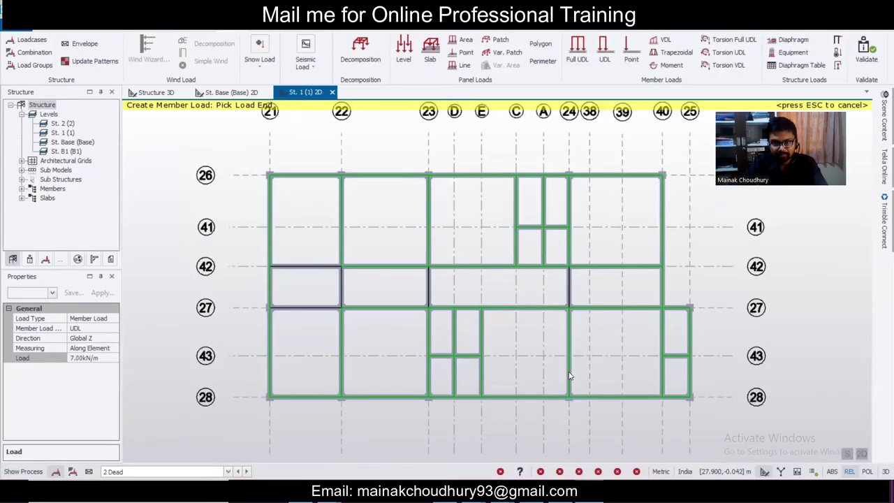
{"action": "left_click", "coordinate": [881, 129]}
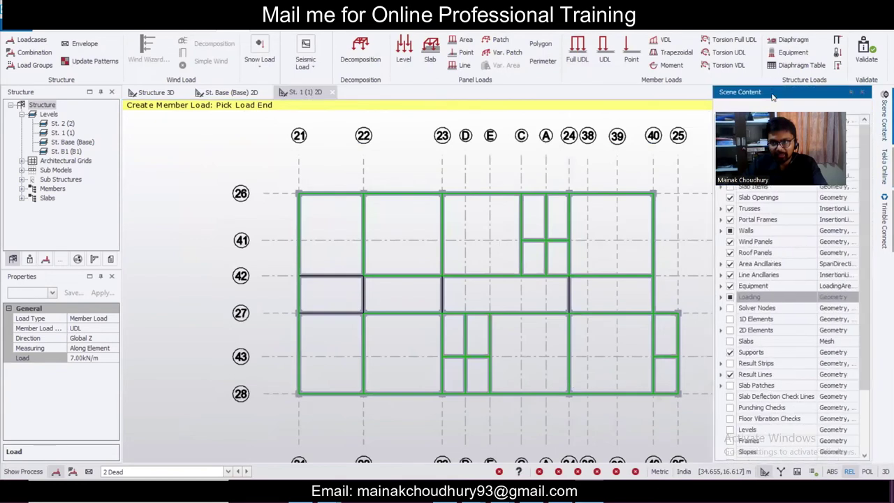
{"action": "left_click", "coordinate": [731, 186]}
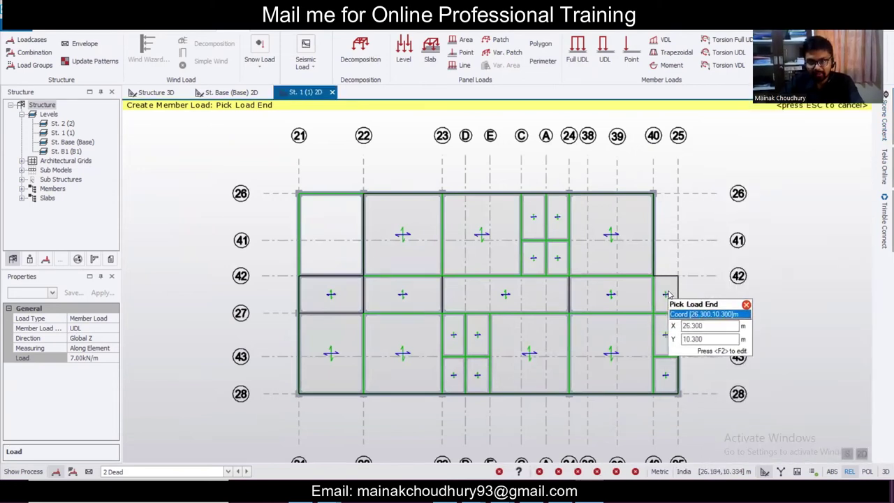
- Leave the UDL command and delete the St. 1 slab panel between grids 40 and 25, from 42 to 27
{"action": "scroll", "coordinate": [671, 293], "scroll_direction": "up", "scroll_amount": 3}
{"action": "key", "text": "Escape"}
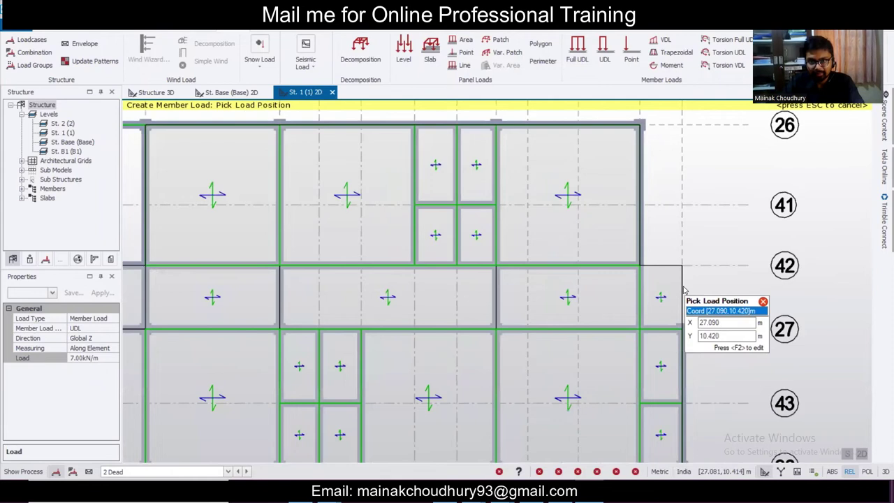
{"action": "key", "text": "Escape"}
{"action": "left_click", "coordinate": [679, 293]}
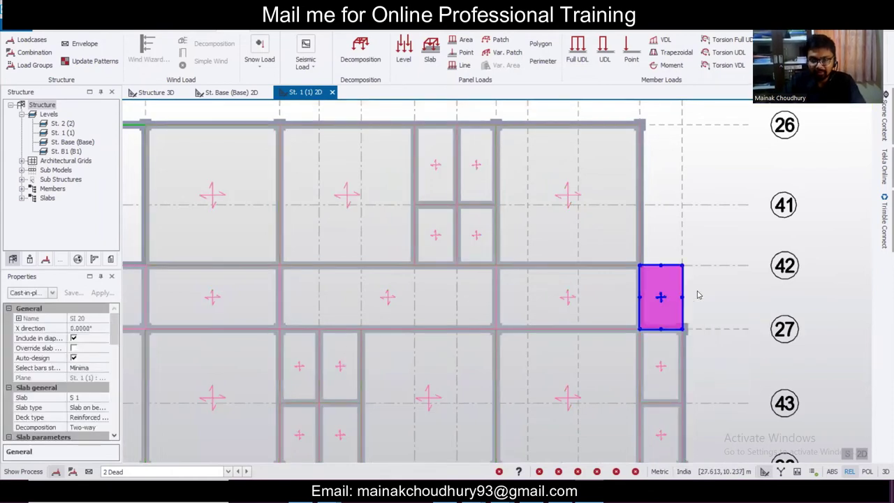
{"action": "key", "text": "Delete"}
{"action": "scroll", "coordinate": [714, 285], "scroll_direction": "down", "scroll_amount": 3}
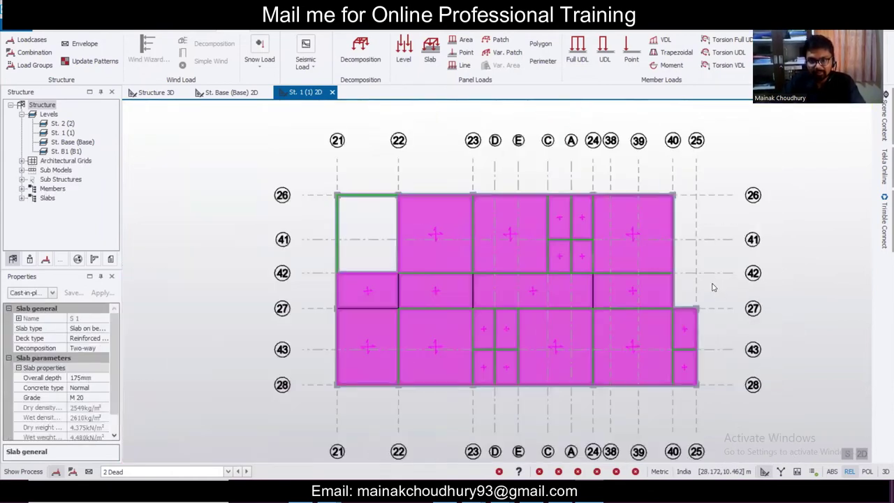
{"action": "key", "text": "Escape"}
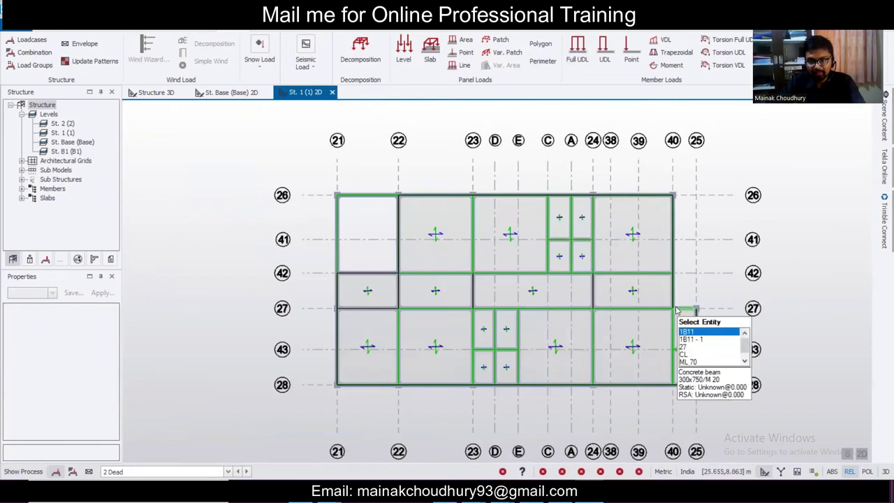
{"action": "scroll", "coordinate": [676, 307], "scroll_direction": "down", "scroll_amount": 1}
{"action": "scroll", "coordinate": [686, 342], "scroll_direction": "up", "scroll_amount": 1}
{"action": "scroll", "coordinate": [688, 349], "scroll_direction": "up", "scroll_amount": 1}
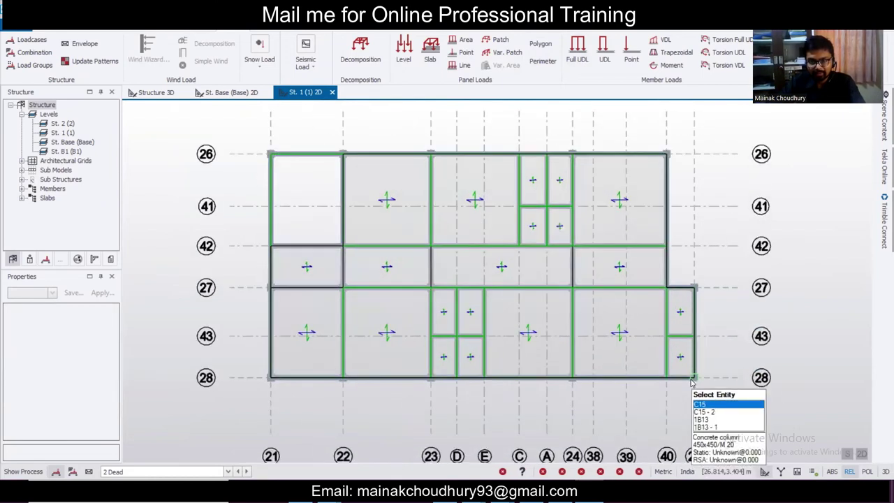
{"action": "scroll", "coordinate": [691, 380], "scroll_direction": "down", "scroll_amount": 1}
{"action": "scroll", "coordinate": [691, 381], "scroll_direction": "up", "scroll_amount": 1}
{"action": "mouse_move", "coordinate": [512, 317]}
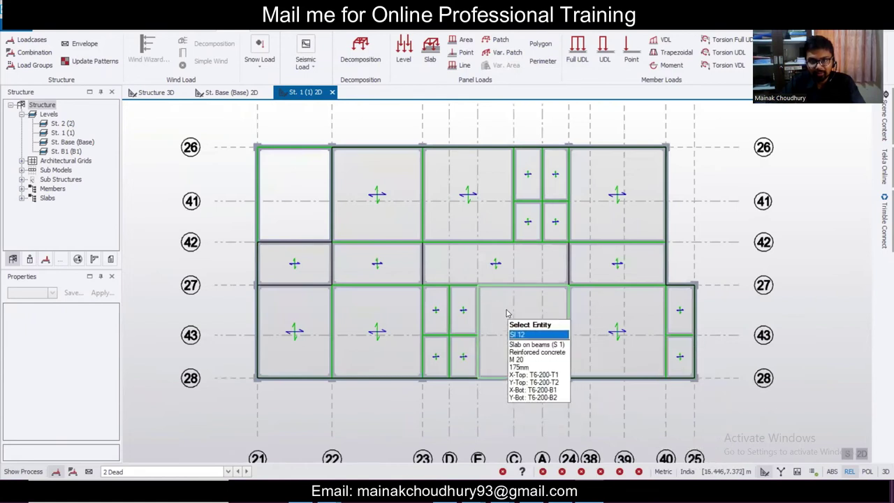
- Open the St. 2 plan and delete the slab panel between grids 40 and 25, from 42 to 27
{"action": "double_click", "coordinate": [64, 123]}
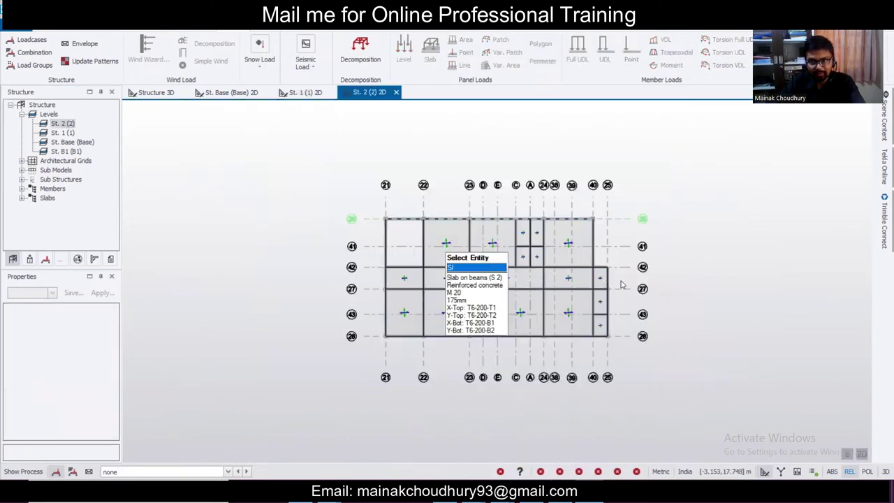
{"action": "scroll", "coordinate": [600, 279], "scroll_direction": "up", "scroll_amount": 5}
{"action": "left_click", "coordinate": [596, 280]}
{"action": "left_click", "coordinate": [599, 281]}
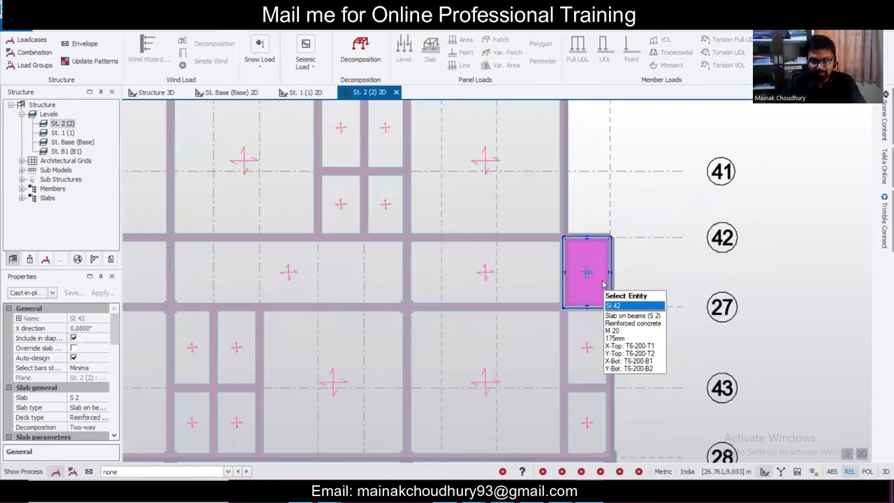
{"action": "key", "text": "Delete"}
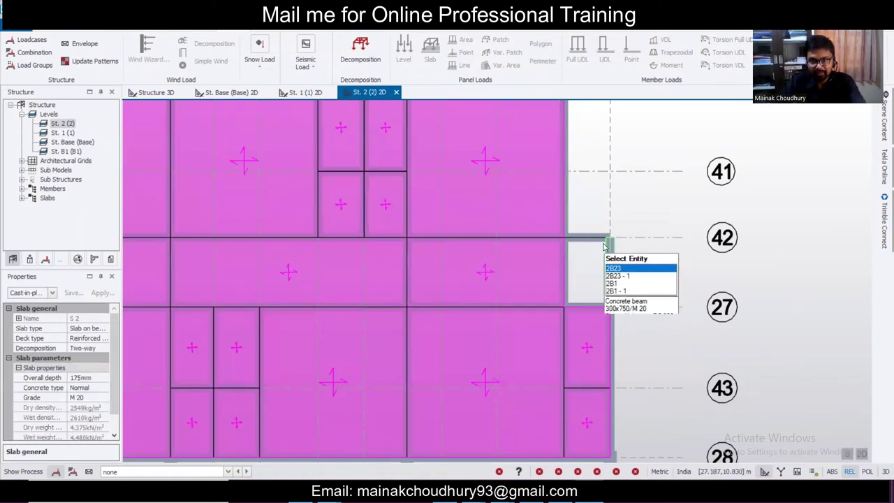
- Delete the St. 2 grid 25 beam between 42 and 27 and shorten the grid 42 beam to end at grid 40
{"action": "left_click", "coordinate": [608, 257]}
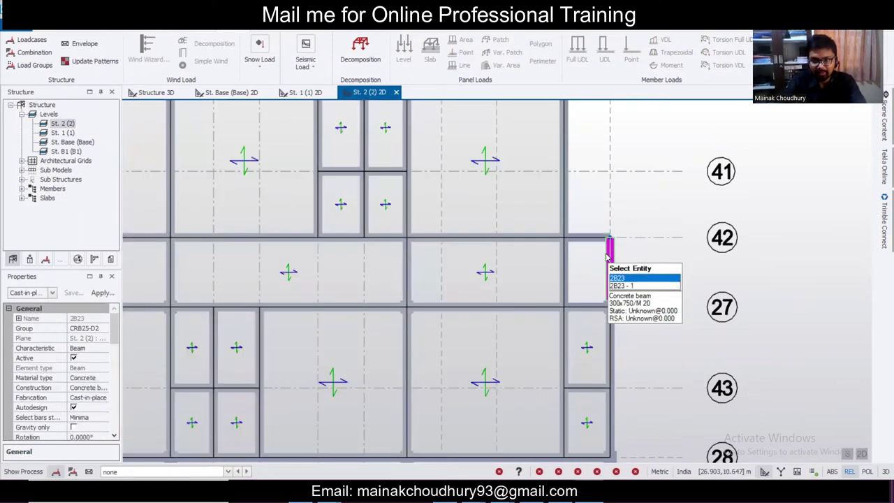
{"action": "key", "text": "Escape"}
{"action": "left_click", "coordinate": [609, 238]}
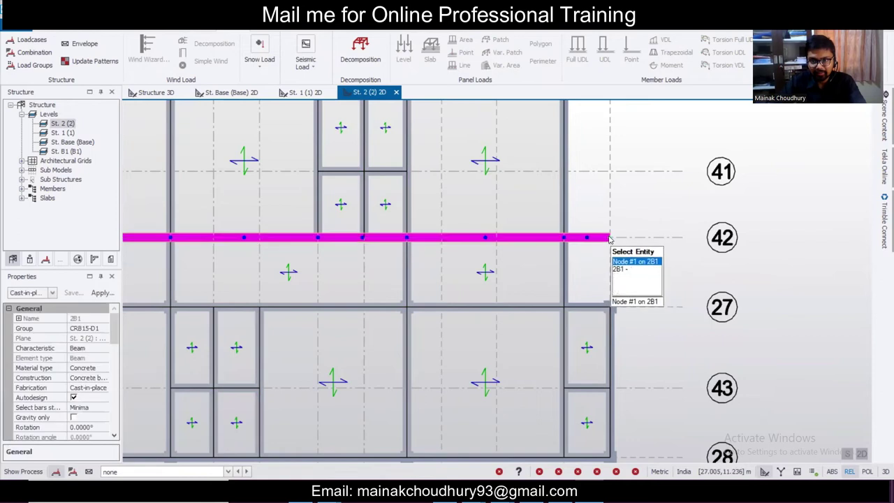
{"action": "left_click", "coordinate": [609, 239]}
{"action": "left_click", "coordinate": [564, 237]}
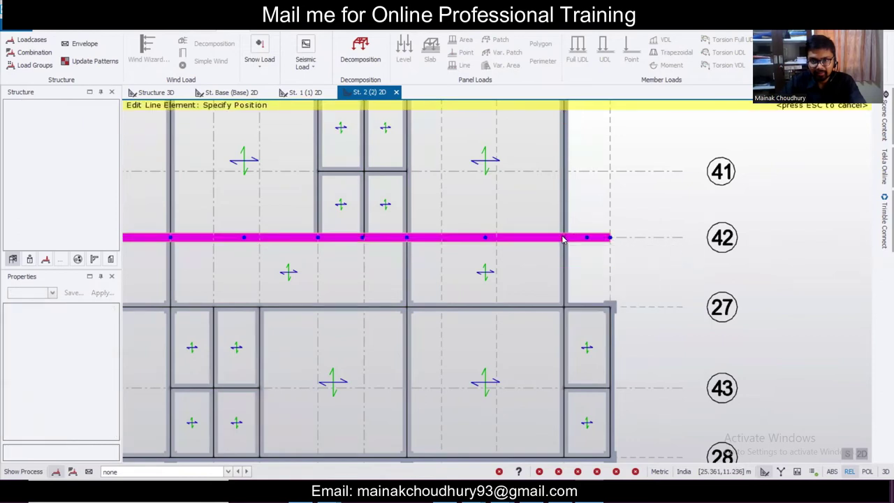
{"action": "key", "text": "Escape"}
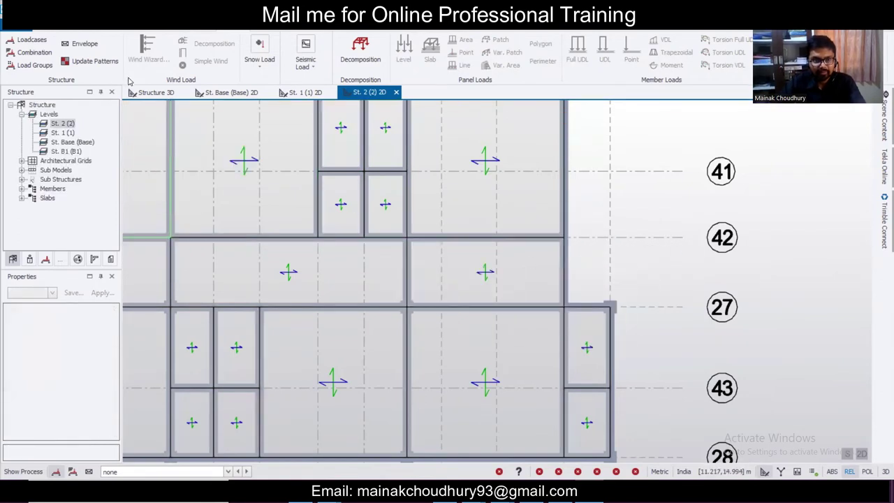
- Validate the model from the 3D view and locate the beams listed under the member intersection warnings
{"action": "left_click", "coordinate": [148, 92]}
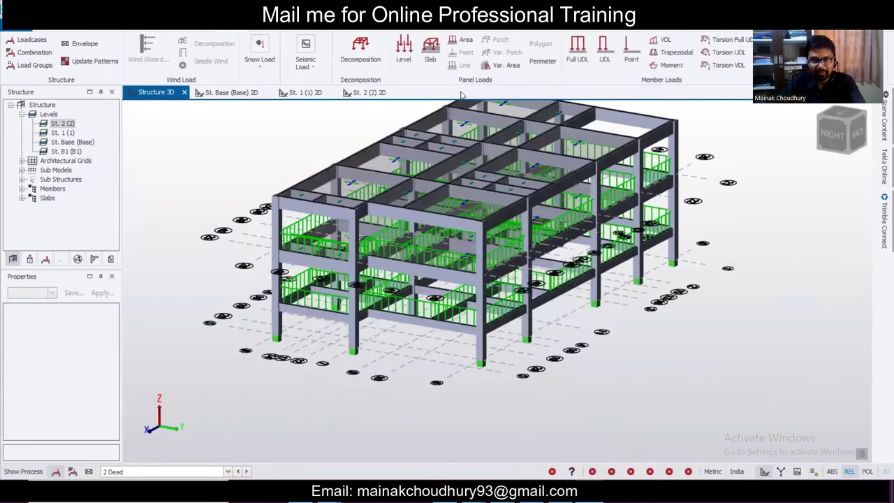
{"action": "left_click", "coordinate": [119, 10]}
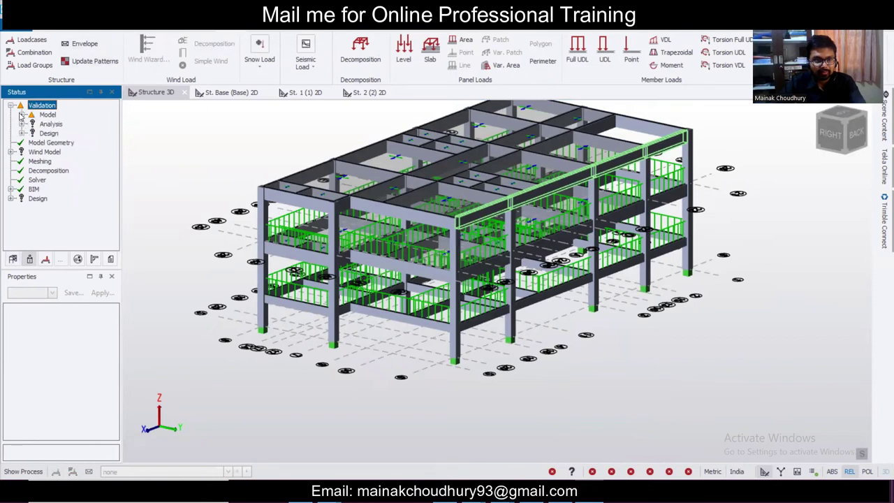
{"action": "left_click", "coordinate": [22, 115]}
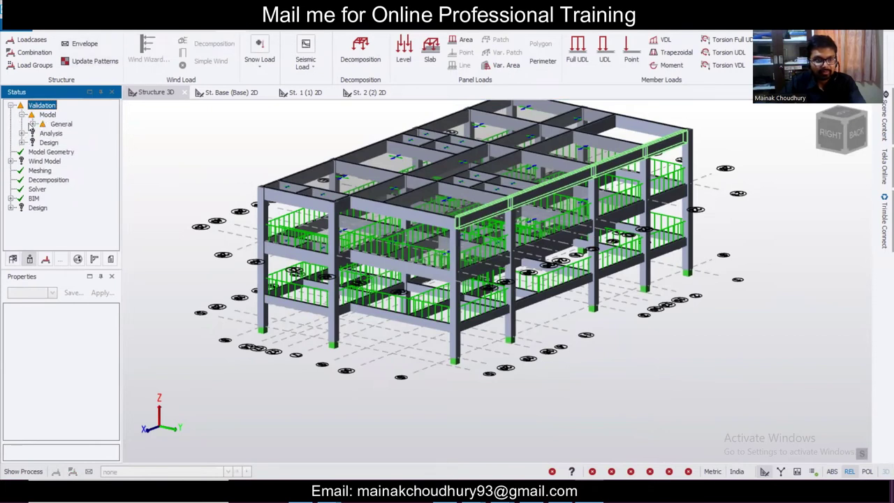
{"action": "left_click", "coordinate": [32, 124]}
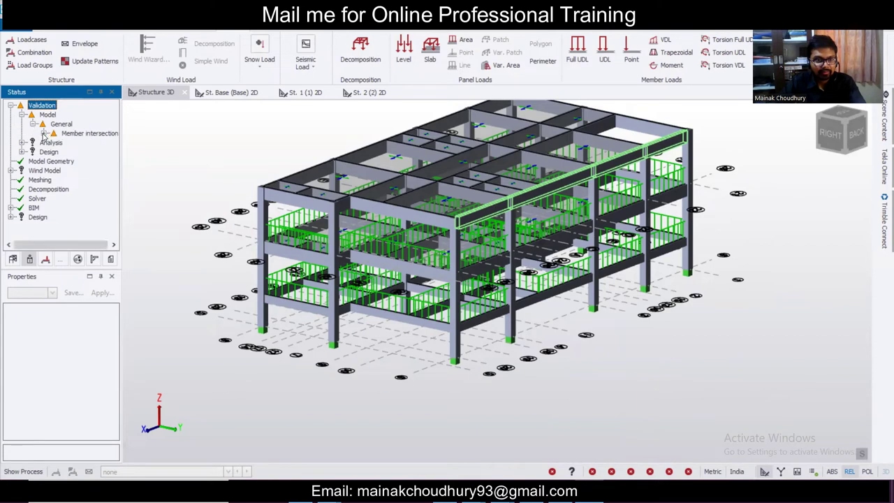
{"action": "left_click", "coordinate": [43, 134]}
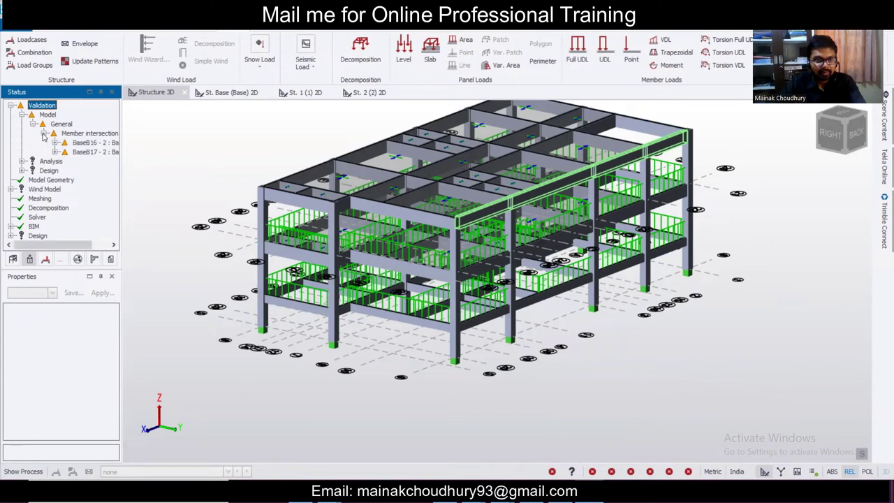
{"action": "left_click", "coordinate": [101, 145]}
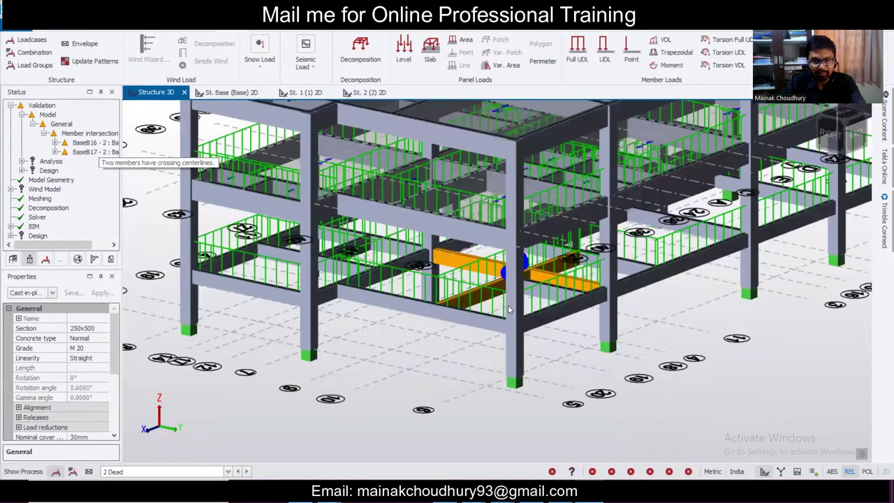
- Examine the crossing beams along grid 10 at grids 4 and 18 on the St. Base plan, then return to the structure tree
{"action": "left_click", "coordinate": [228, 92]}
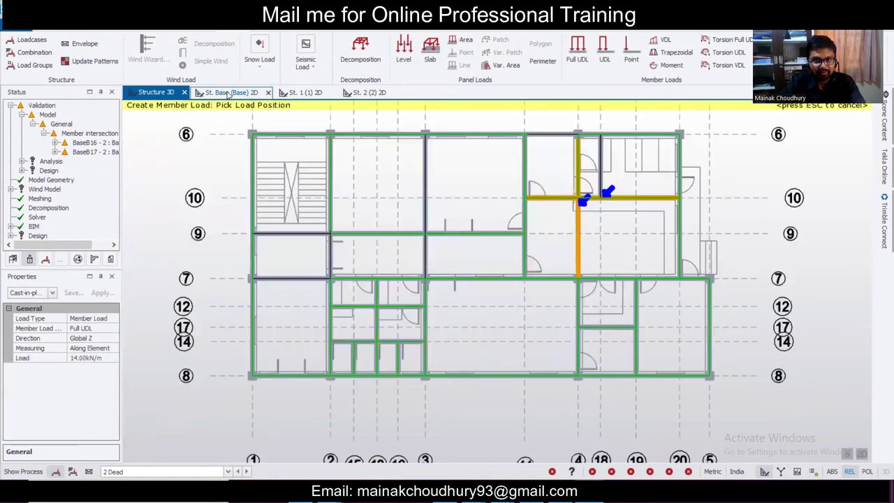
{"action": "scroll", "coordinate": [687, 189], "scroll_direction": "up", "scroll_amount": 3}
{"action": "key", "text": "Escape"}
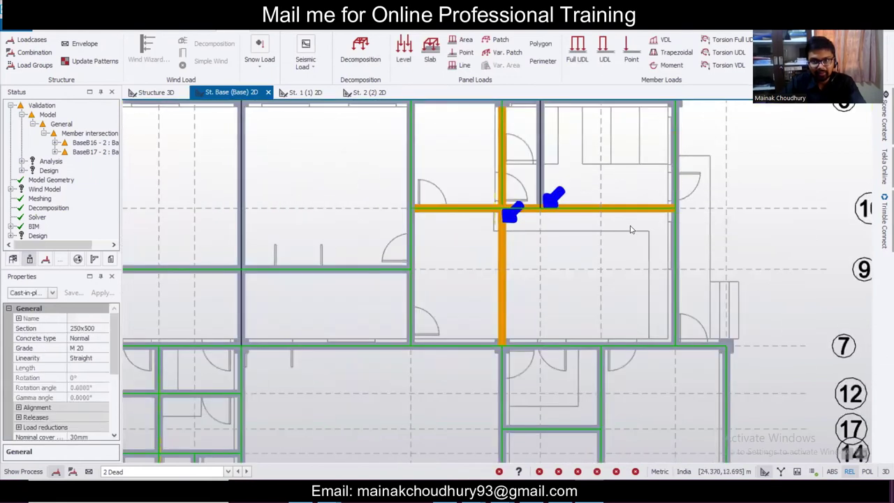
{"action": "left_click", "coordinate": [576, 208]}
{"action": "scroll", "coordinate": [547, 236], "scroll_direction": "up", "scroll_amount": 2}
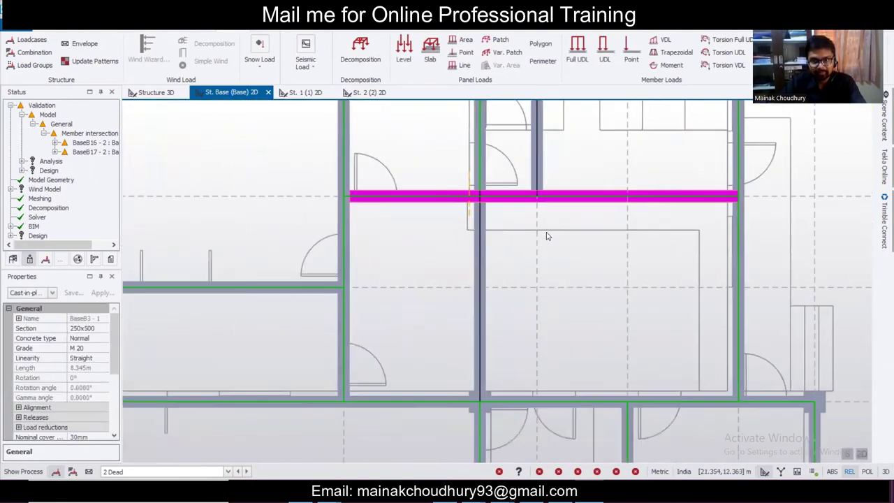
{"action": "scroll", "coordinate": [546, 236], "scroll_direction": "up", "scroll_amount": 1}
{"action": "key", "text": "Escape"}
{"action": "left_click", "coordinate": [12, 259]}
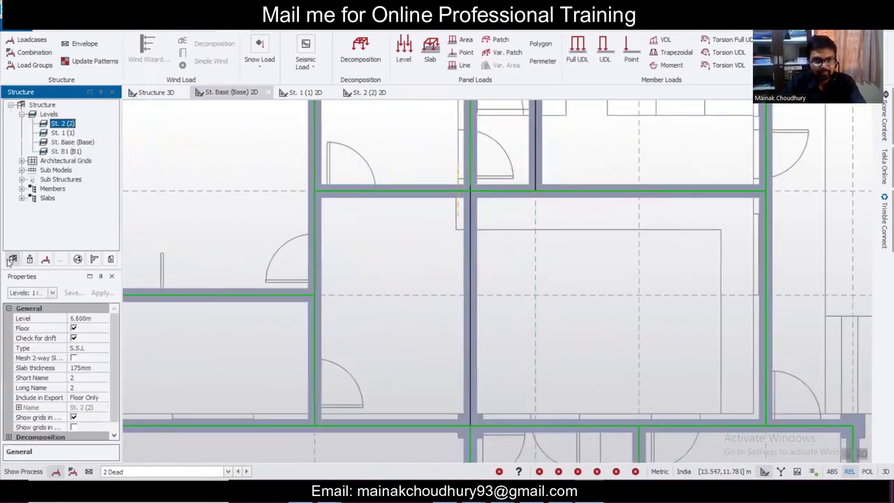
{"action": "left_click", "coordinate": [30, 259]}
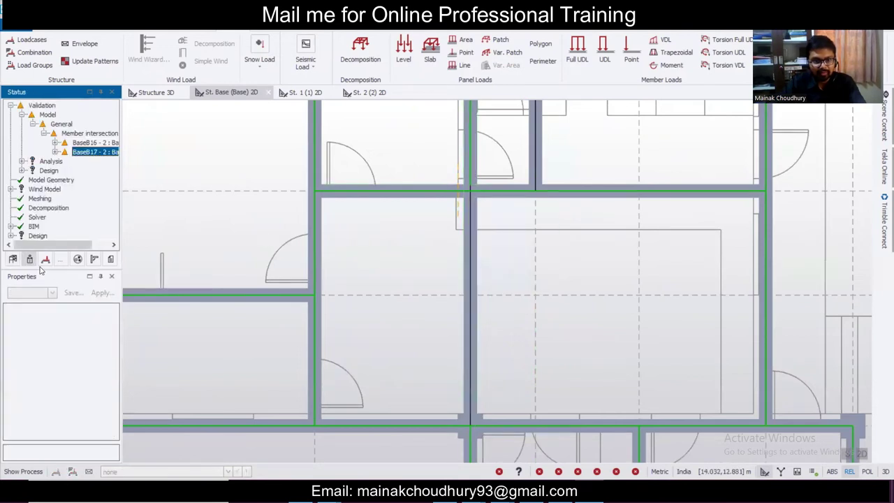
{"action": "left_click", "coordinate": [12, 259]}
- Insert nodes on the St. Base grid 10 beam where it meets the grid 4 and grid 18 beams
{"action": "left_click", "coordinate": [525, 197]}
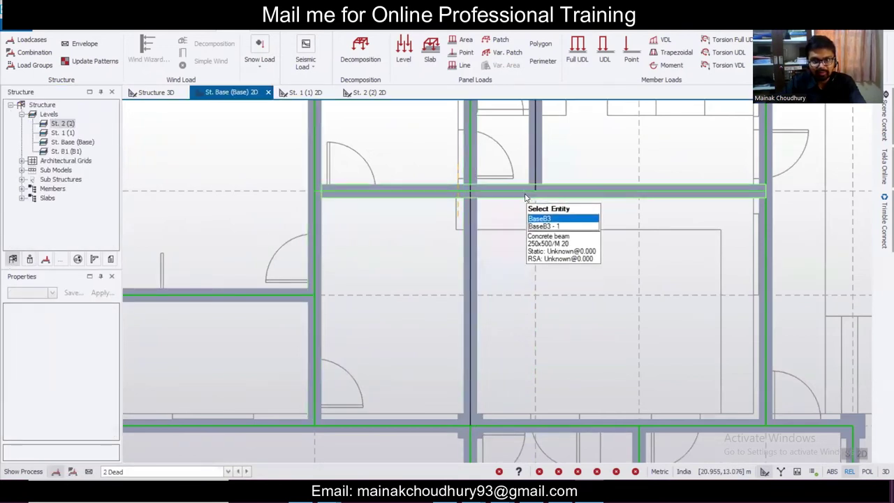
{"action": "left_click", "coordinate": [525, 197]}
{"action": "scroll", "coordinate": [528, 193], "scroll_direction": "up", "scroll_amount": 2}
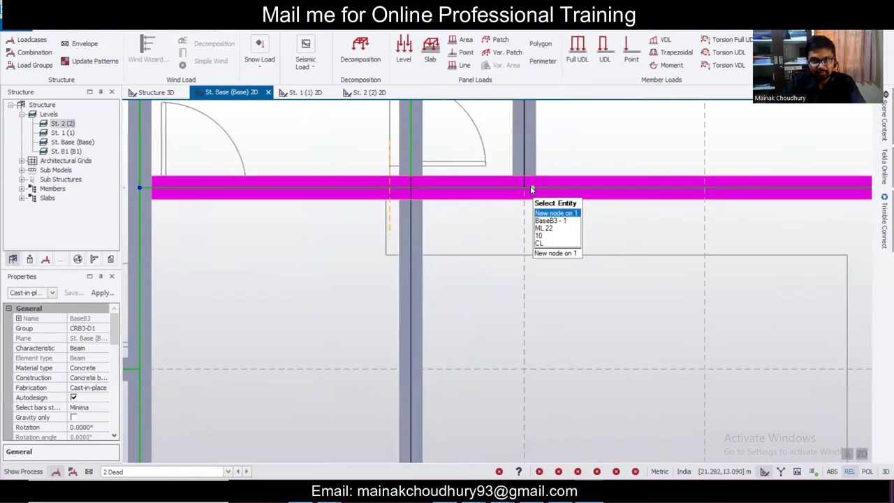
{"action": "left_click", "coordinate": [531, 189]}
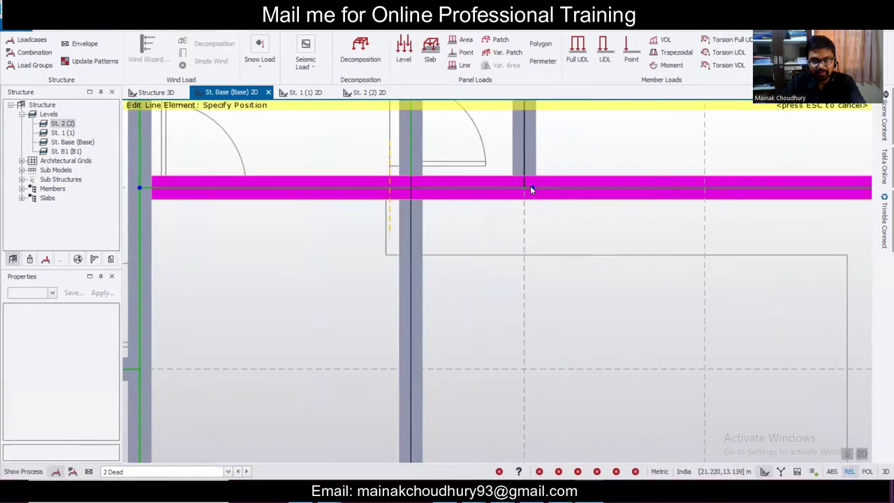
{"action": "left_click", "coordinate": [414, 189]}
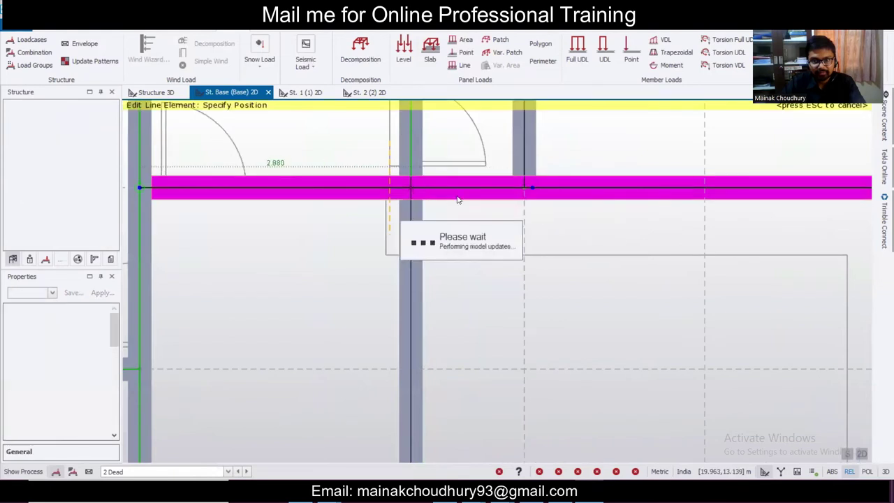
{"action": "left_click", "coordinate": [668, 187]}
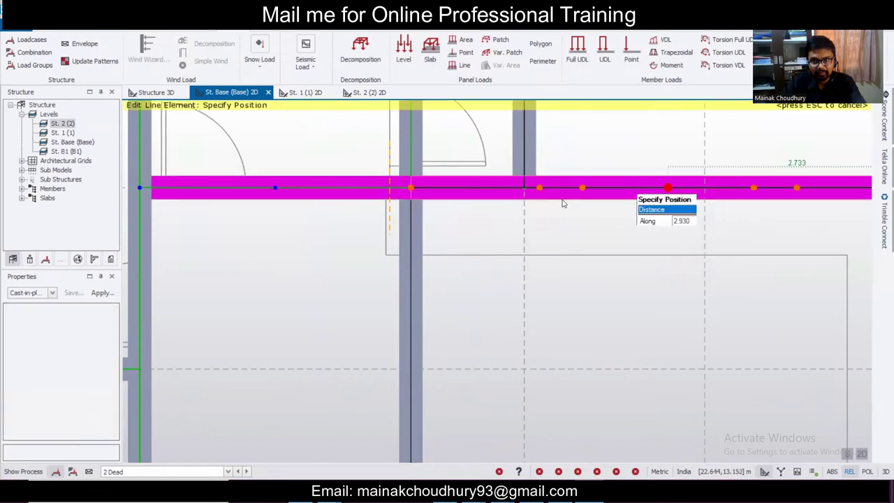
{"action": "left_click", "coordinate": [525, 207]}
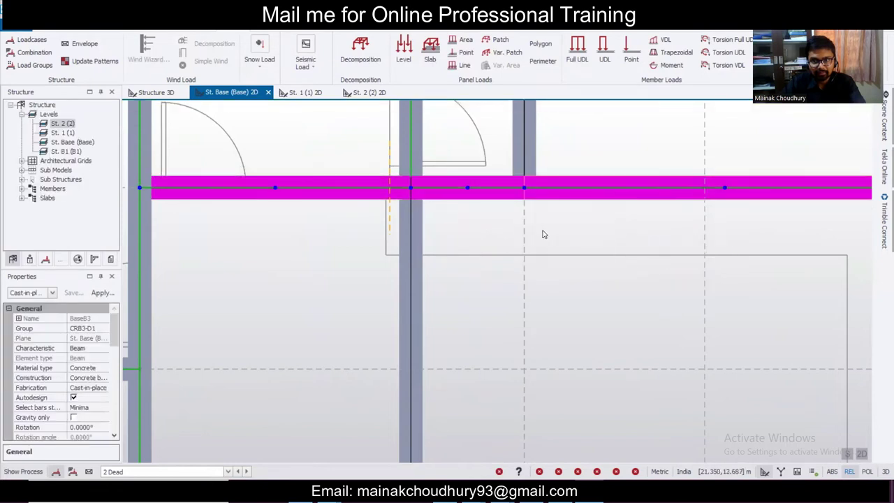
- Insert a node on the St. Base grid 4 beam at its intersection with the grid 10 beam
{"action": "scroll", "coordinate": [543, 234], "scroll_direction": "down", "scroll_amount": 4}
{"action": "scroll", "coordinate": [482, 257], "scroll_direction": "up", "scroll_amount": 3}
{"action": "left_click", "coordinate": [486, 255]}
{"action": "scroll", "coordinate": [482, 248], "scroll_direction": "up", "scroll_amount": 3}
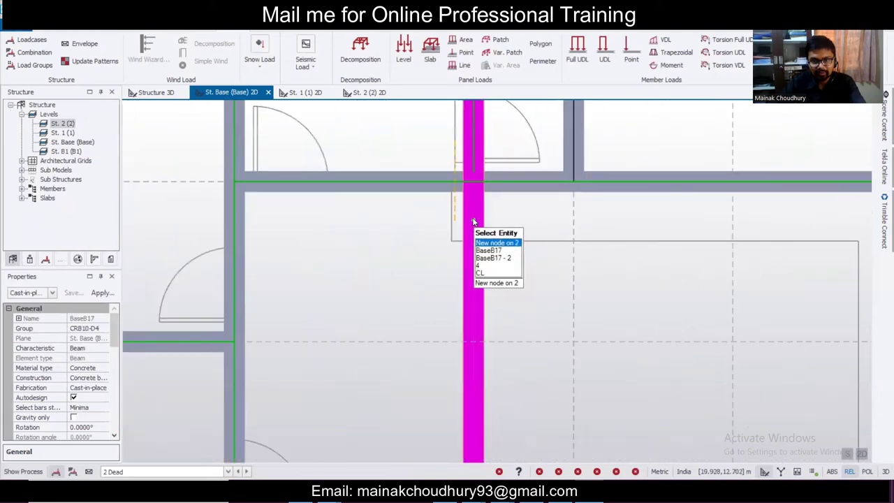
{"action": "left_click", "coordinate": [473, 221]}
{"action": "left_click", "coordinate": [472, 187]}
{"action": "scroll", "coordinate": [545, 241], "scroll_direction": "down", "scroll_amount": 1}
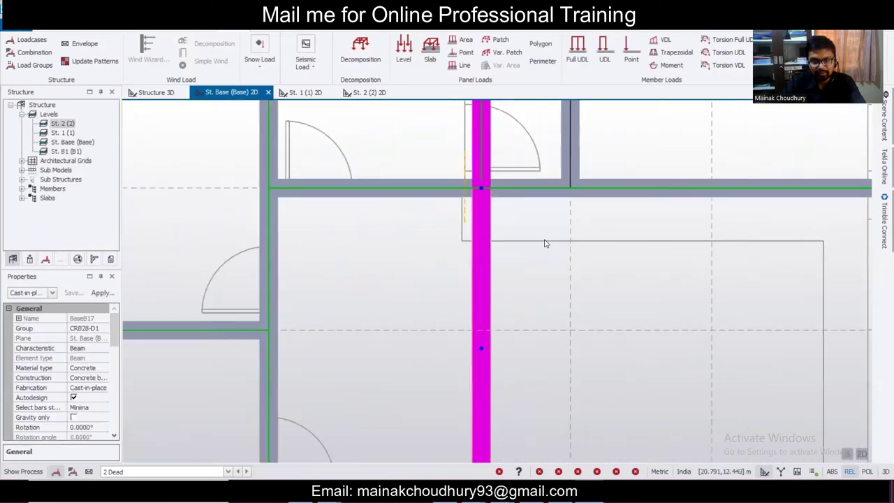
- Expand the Model Geometry load errors in the project status and inspect the invalid member load ML 23 in the Dead loadcase
{"action": "scroll", "coordinate": [546, 243], "scroll_direction": "down", "scroll_amount": 5}
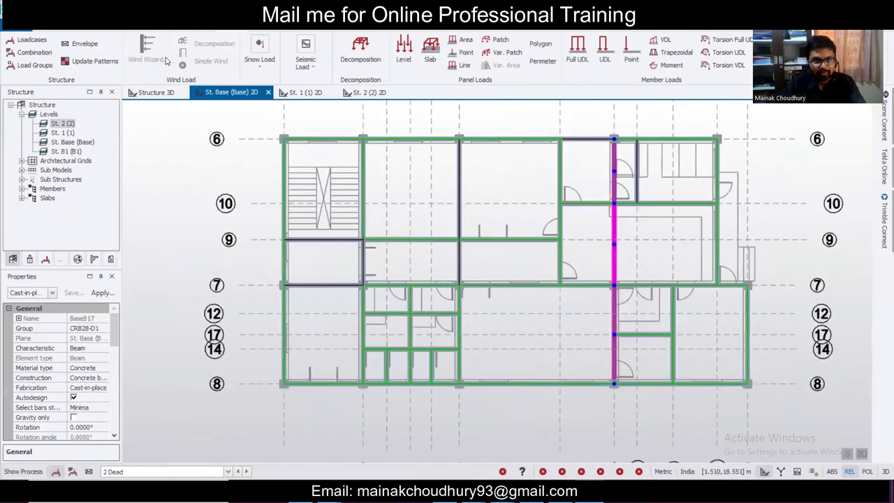
{"action": "left_click", "coordinate": [29, 258]}
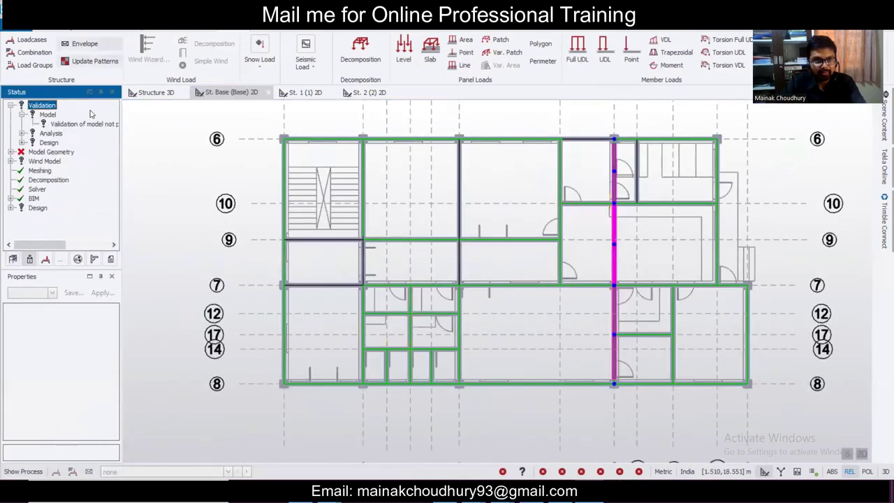
{"action": "left_click", "coordinate": [11, 152]}
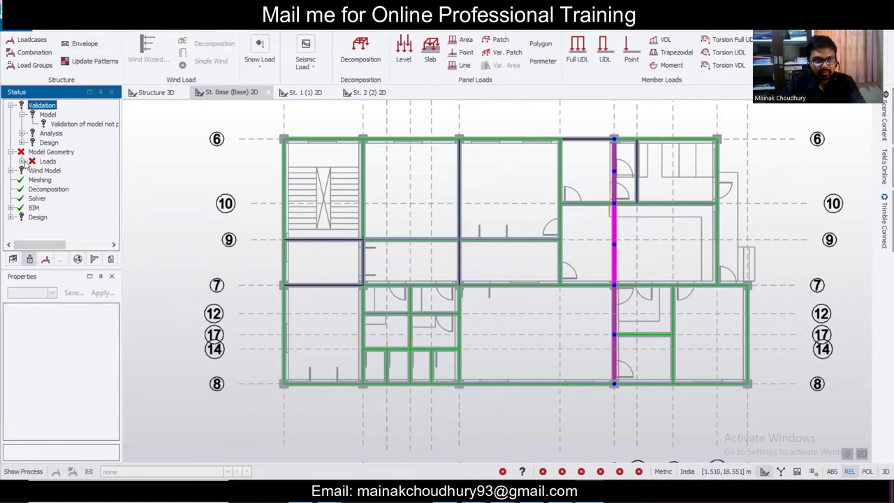
{"action": "left_click", "coordinate": [22, 161]}
{"action": "left_click", "coordinate": [33, 170]}
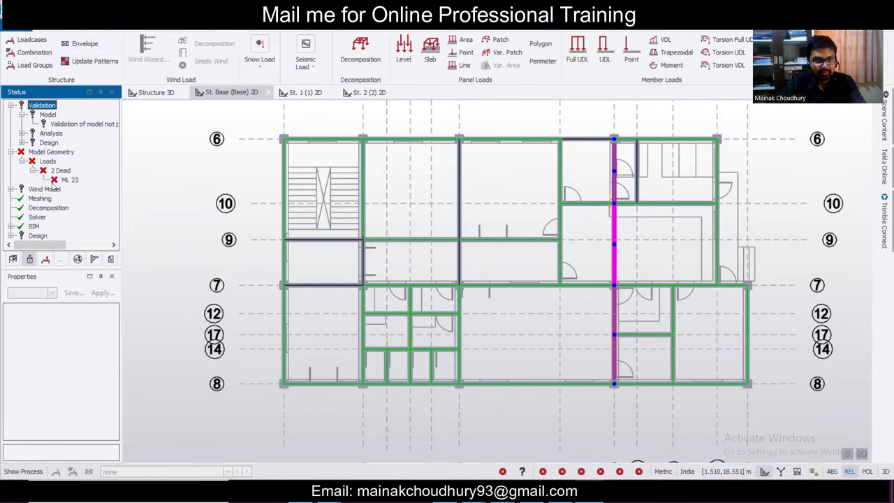
{"action": "mouse_move", "coordinate": [67, 181]}
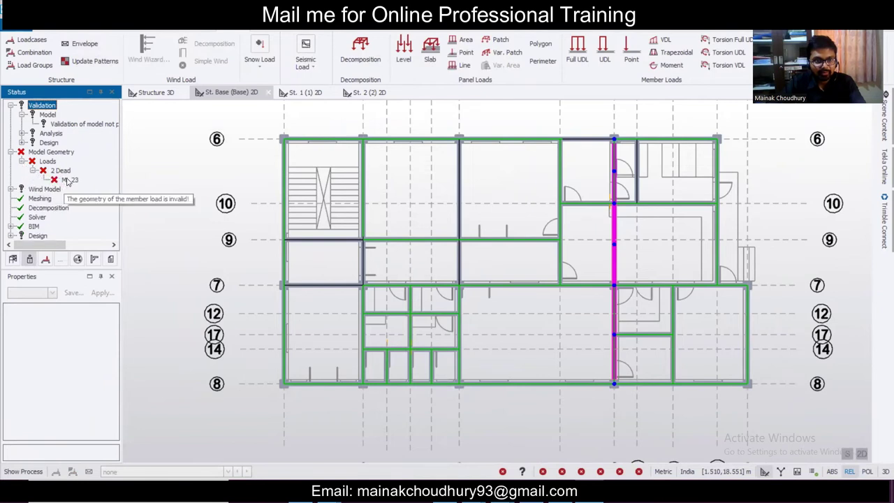
{"action": "left_click", "coordinate": [67, 180]}
{"action": "left_click", "coordinate": [67, 180]}
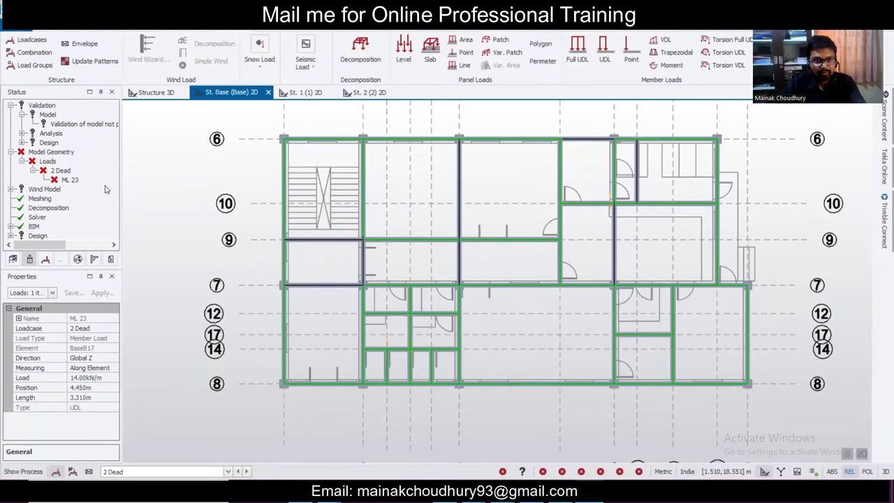
{"action": "mouse_move", "coordinate": [68, 183]}
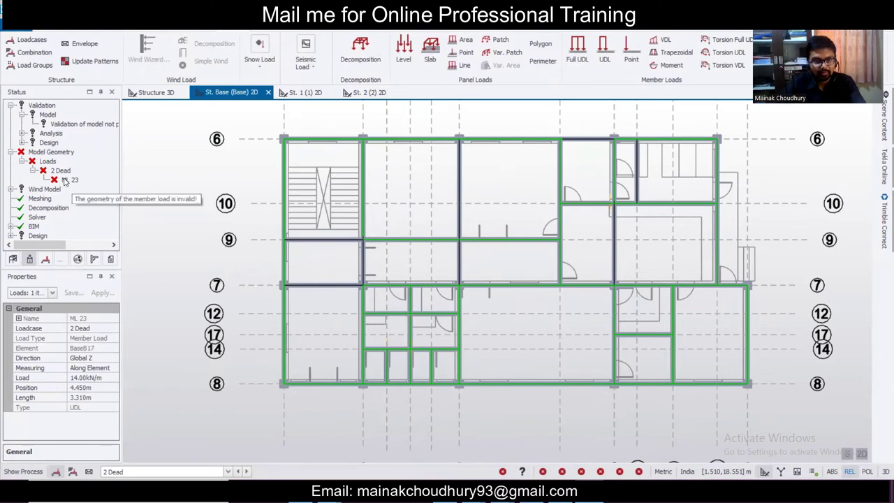
- Show the whole structure in 3D and look for the invalid member load ML 23 on the frame
{"action": "left_click", "coordinate": [153, 93]}
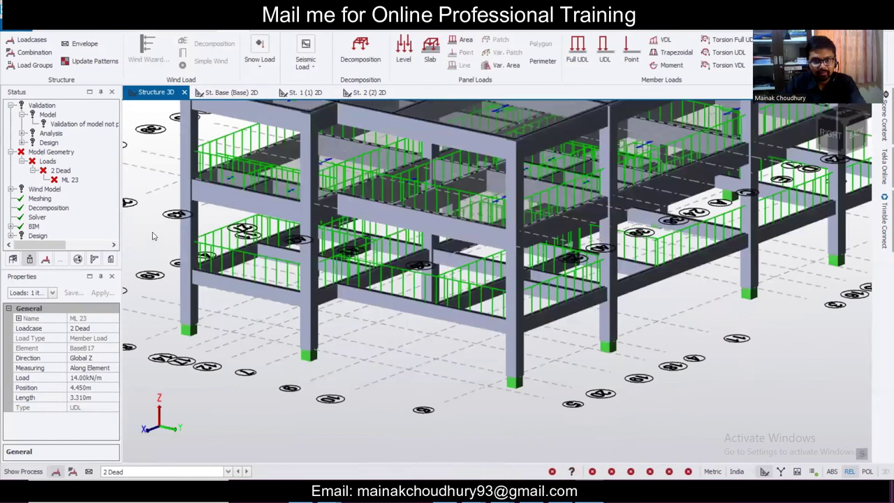
{"action": "middle_click", "coordinate": [234, 298]}
{"action": "middle_click", "coordinate": [234, 299]}
{"action": "mouse_move", "coordinate": [68, 182]}
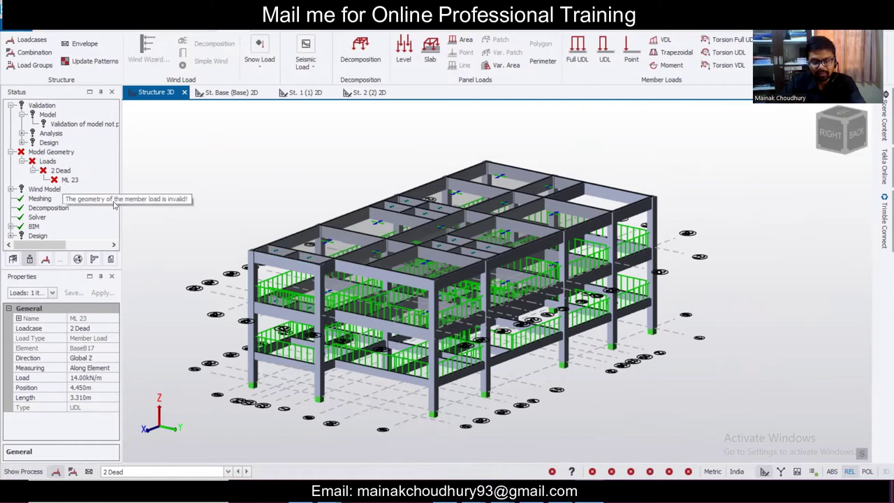
{"action": "scroll", "coordinate": [223, 293], "scroll_direction": "down", "scroll_amount": 2}
{"action": "scroll", "coordinate": [243, 282], "scroll_direction": "up", "scroll_amount": 1}
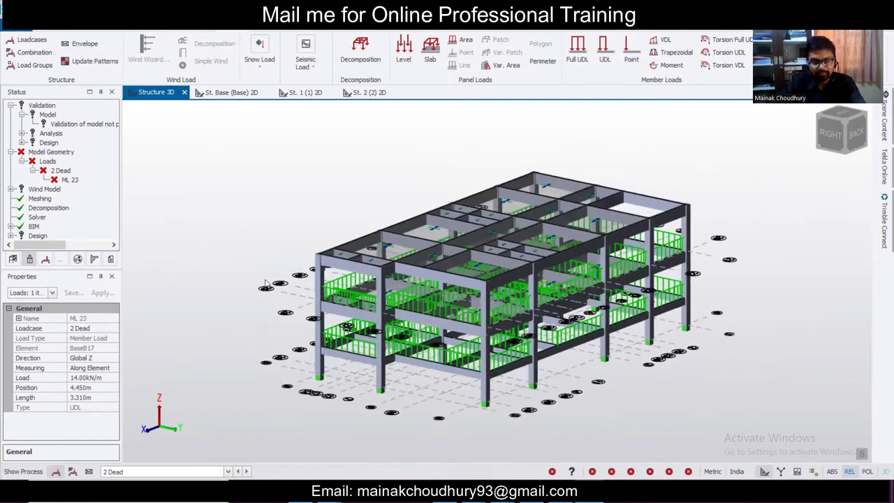
{"action": "scroll", "coordinate": [509, 353], "scroll_direction": "up", "scroll_amount": 1}
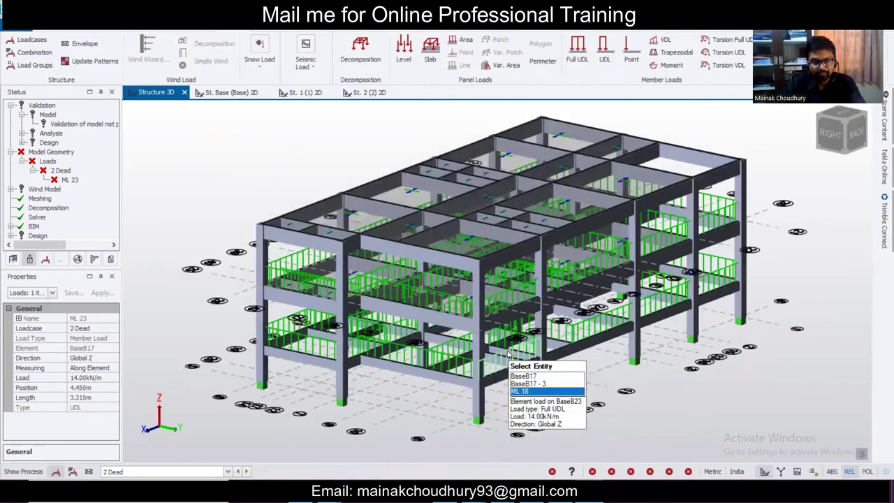
{"action": "double_click", "coordinate": [56, 178]}
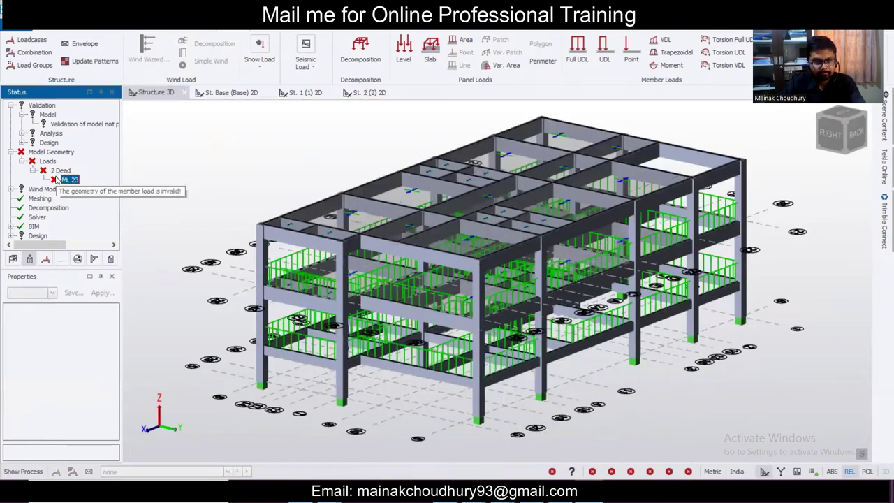
{"action": "mouse_move", "coordinate": [346, 255]}
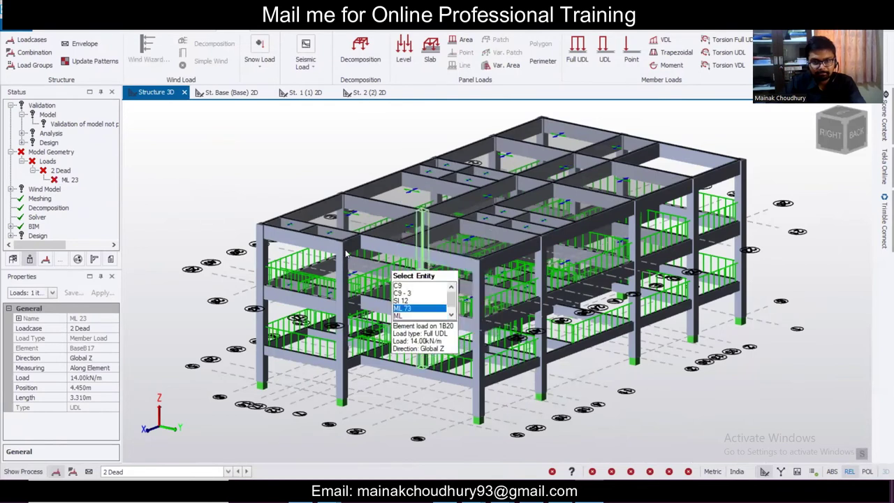
- Recheck the Dead loadcase entry under the load errors and examine the frame's wall loads from several angles in 3D
{"action": "left_click", "coordinate": [38, 163]}
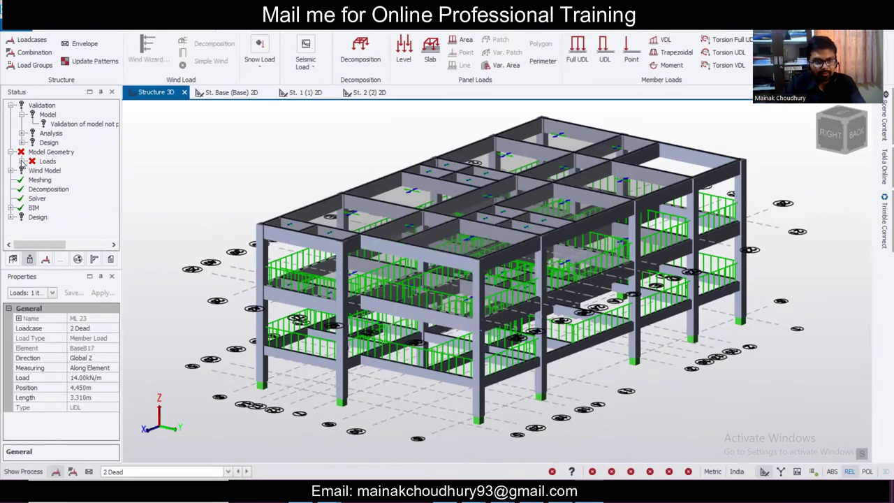
{"action": "left_click", "coordinate": [33, 170]}
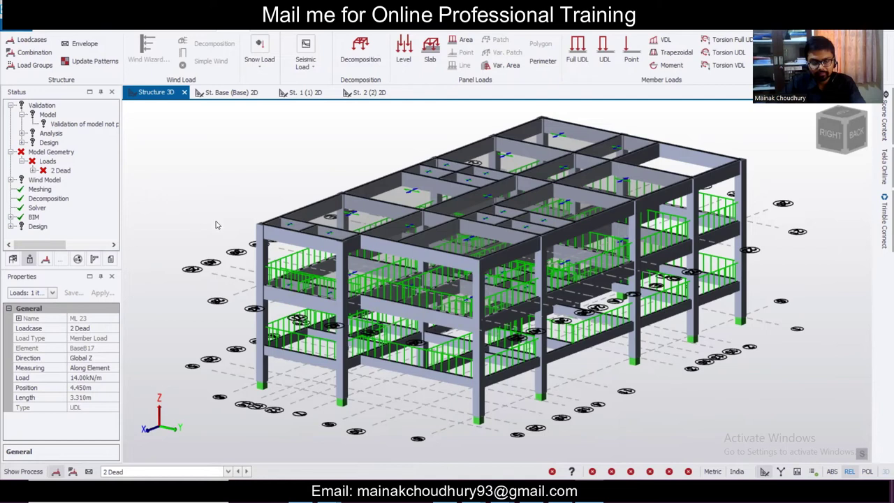
{"action": "scroll", "coordinate": [548, 322], "scroll_direction": "up", "scroll_amount": 2}
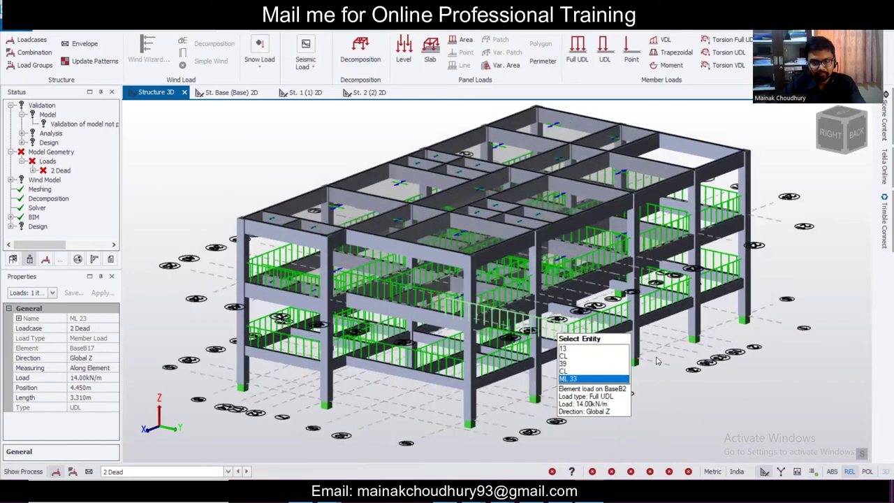
{"action": "right_click_drag", "start_coordinate": [668, 388], "coordinate": [521, 340]}
{"action": "middle_click_drag", "start_coordinate": [415, 341], "coordinate": [597, 368]}
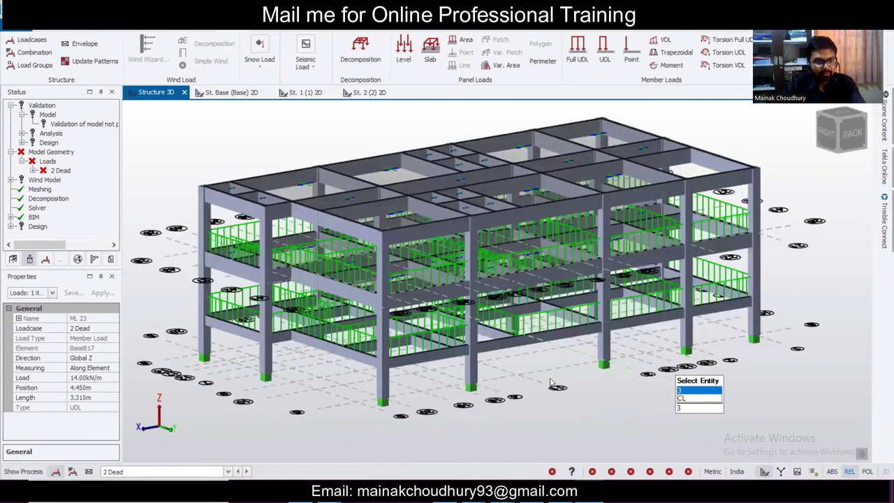
{"action": "middle_click_drag", "start_coordinate": [296, 357], "coordinate": [402, 381]}
{"action": "middle_click_drag", "start_coordinate": [616, 370], "coordinate": [639, 370]}
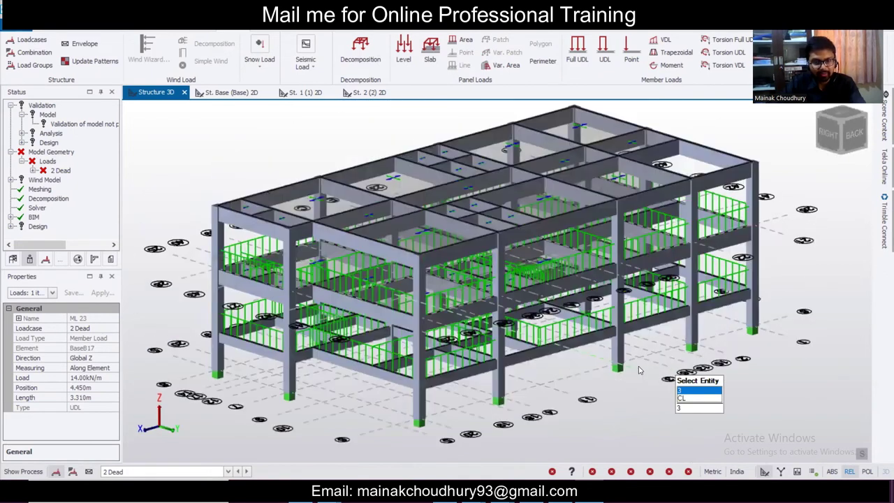
{"action": "middle_click_drag", "start_coordinate": [580, 376], "coordinate": [606, 377]}
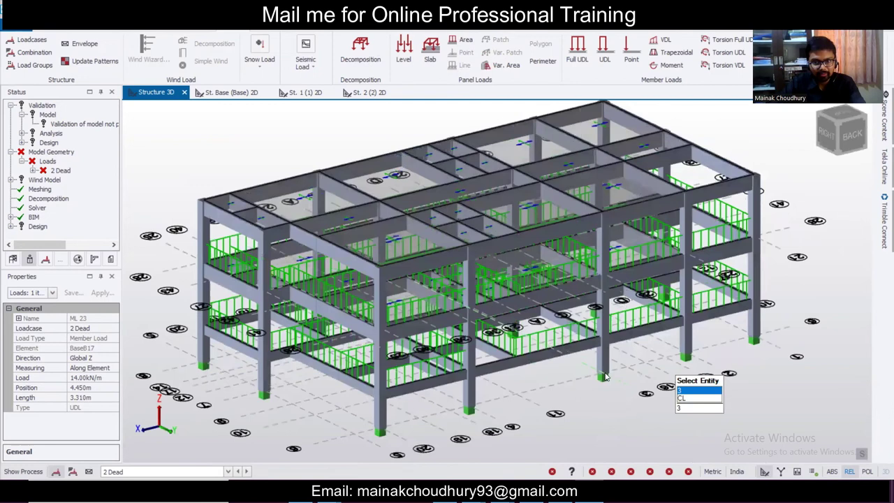
{"action": "scroll", "coordinate": [618, 359], "scroll_direction": "down", "scroll_amount": 1}
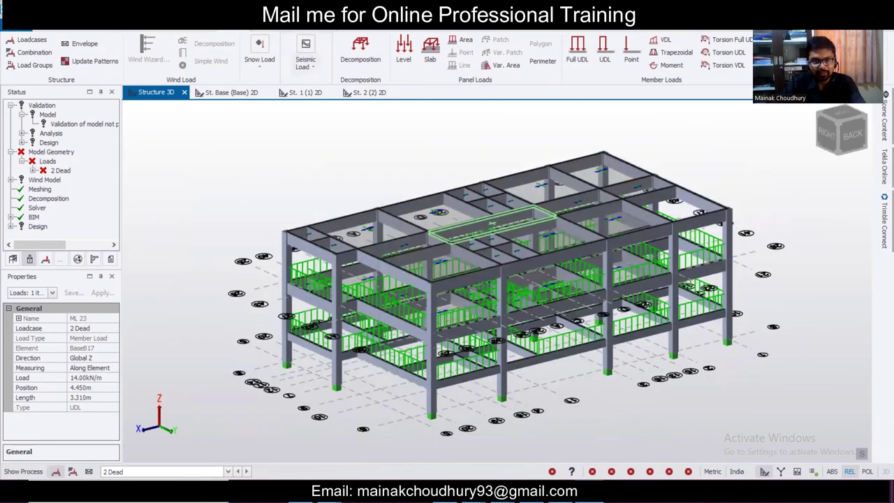
- Generate the Operating load combination 1.5D+1.5L+1.5Lr, leaving out the dead-only 1.5D combination, and accept the loading setup
{"action": "left_click", "coordinate": [40, 56]}
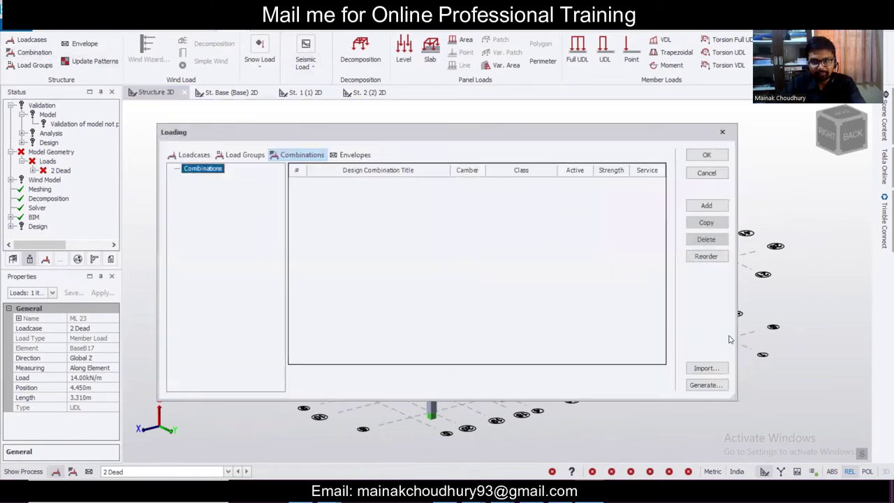
{"action": "left_click", "coordinate": [707, 384]}
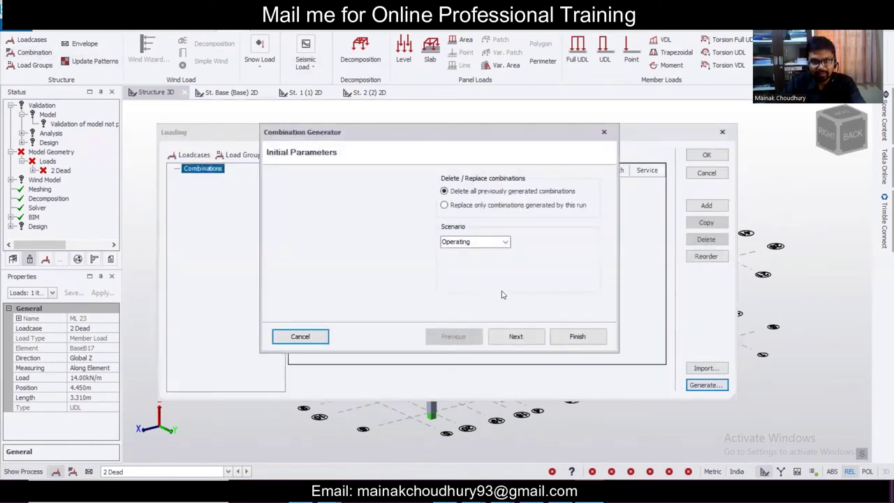
{"action": "left_click", "coordinate": [516, 336]}
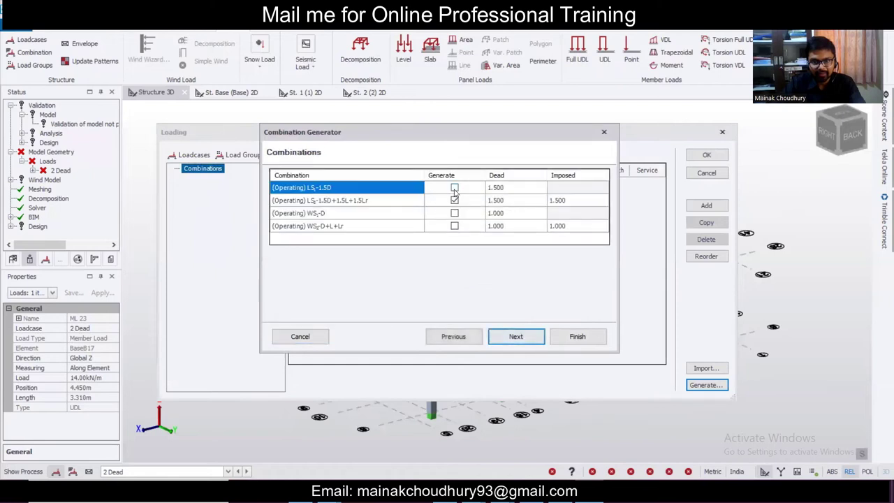
{"action": "left_click", "coordinate": [534, 341]}
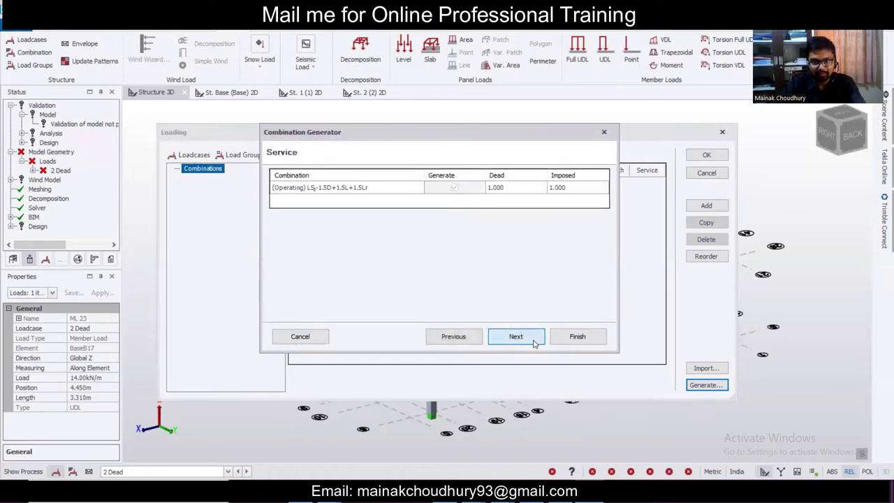
{"action": "left_click", "coordinate": [534, 341]}
{"action": "left_click", "coordinate": [579, 341]}
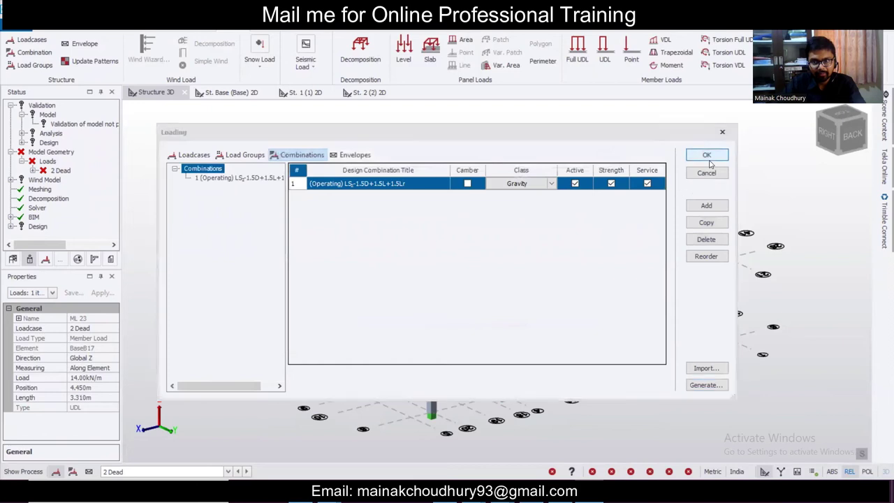
{"action": "left_click", "coordinate": [708, 159]}
- Try to run Design All (Static) for the whole model
{"action": "left_click", "coordinate": [324, 28]}
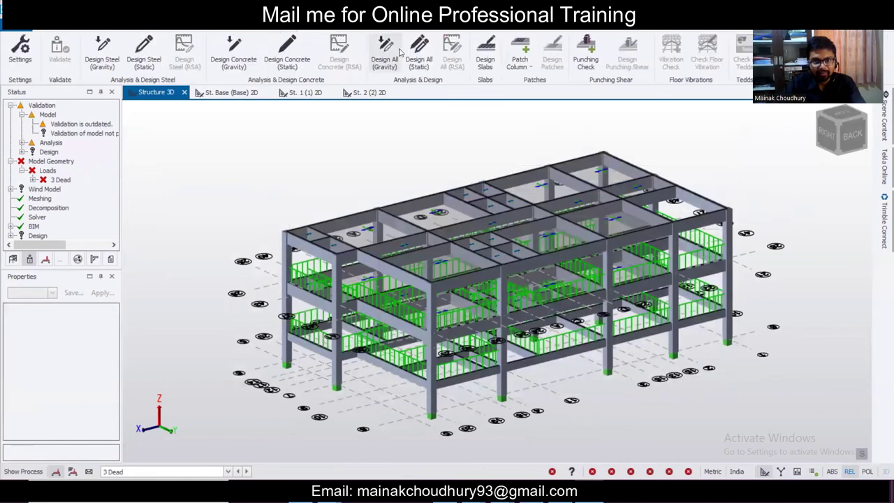
{"action": "left_click", "coordinate": [432, 61]}
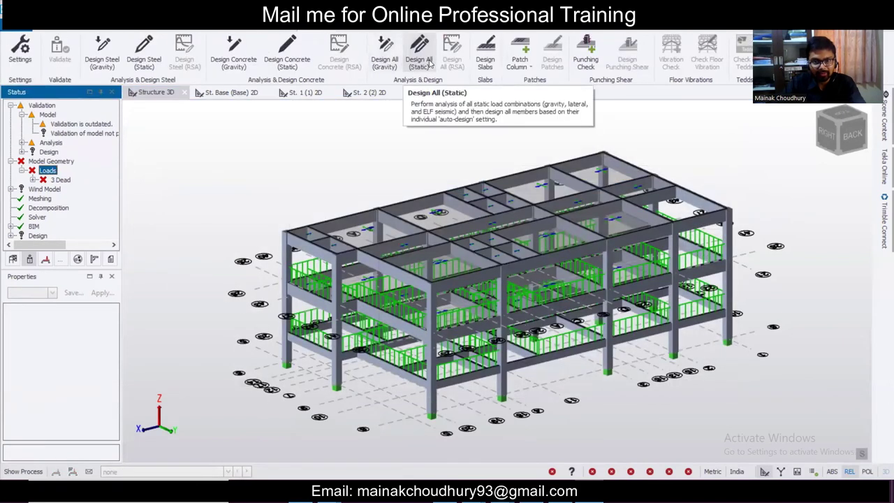
{"action": "left_click", "coordinate": [418, 59]}
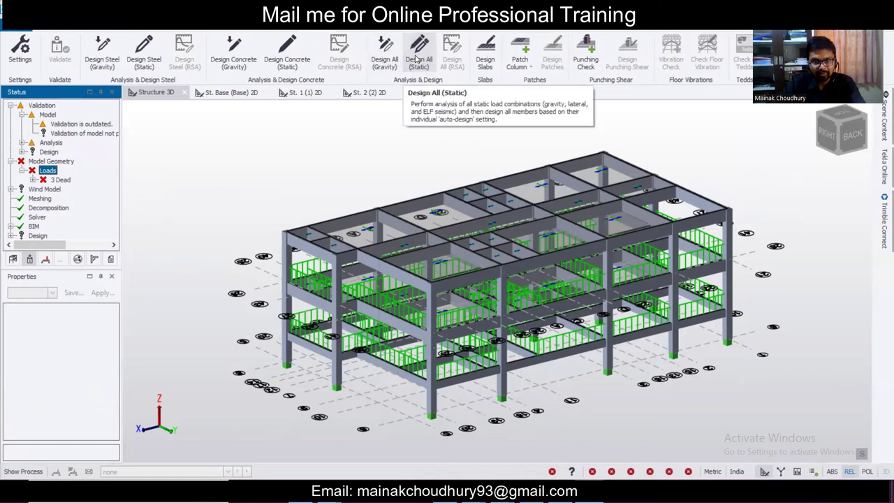
{"action": "left_click", "coordinate": [415, 58]}
{"action": "left_click", "coordinate": [415, 59]}
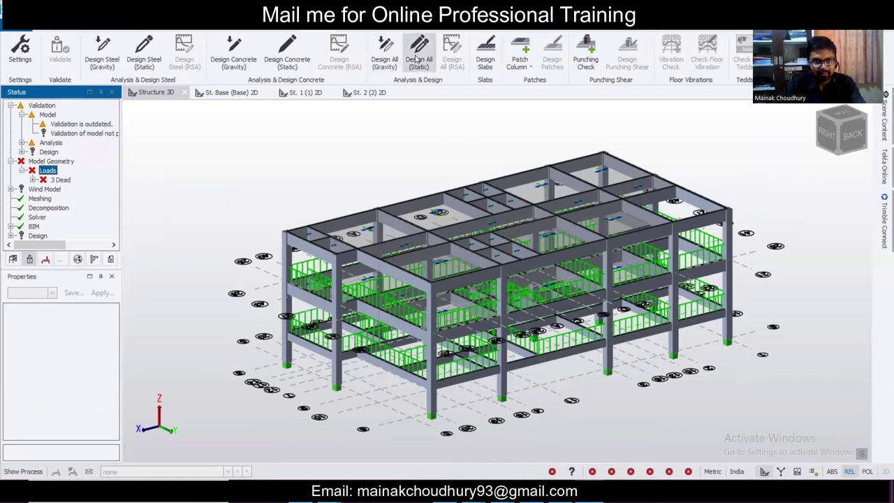
{"action": "left_click", "coordinate": [418, 59]}
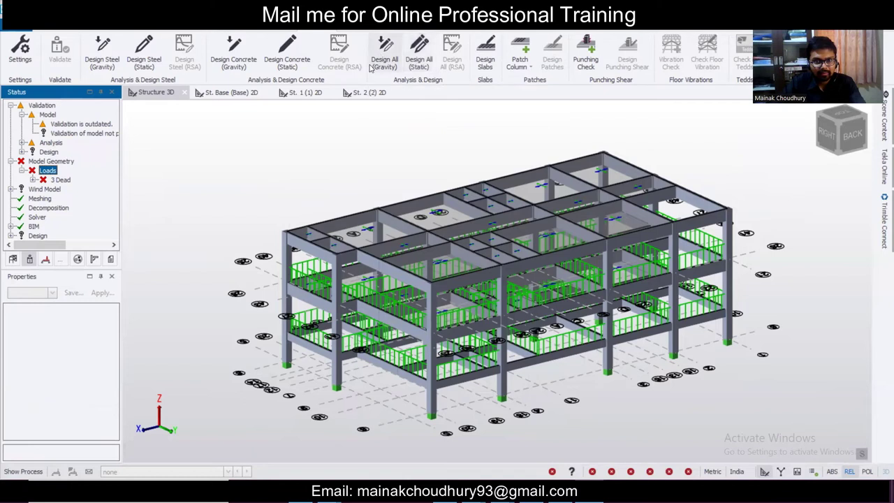
- Review the ML 23 load error and the model validation status, and revalidate the model
{"action": "left_click", "coordinate": [33, 180]}
{"action": "left_click", "coordinate": [67, 191]}
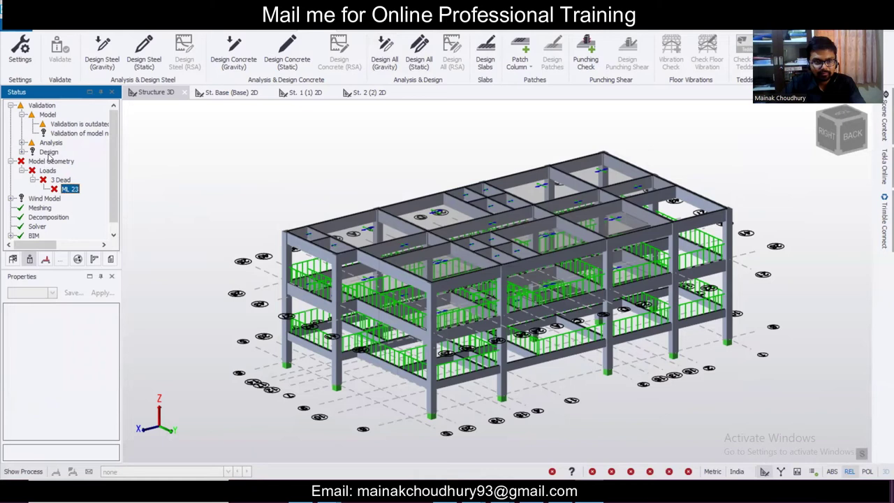
{"action": "left_click", "coordinate": [70, 125]}
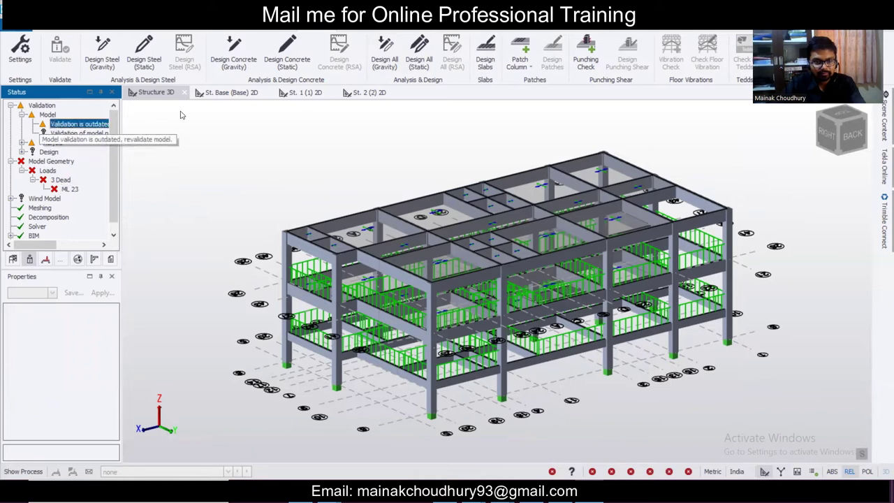
{"action": "left_click", "coordinate": [144, 49]}
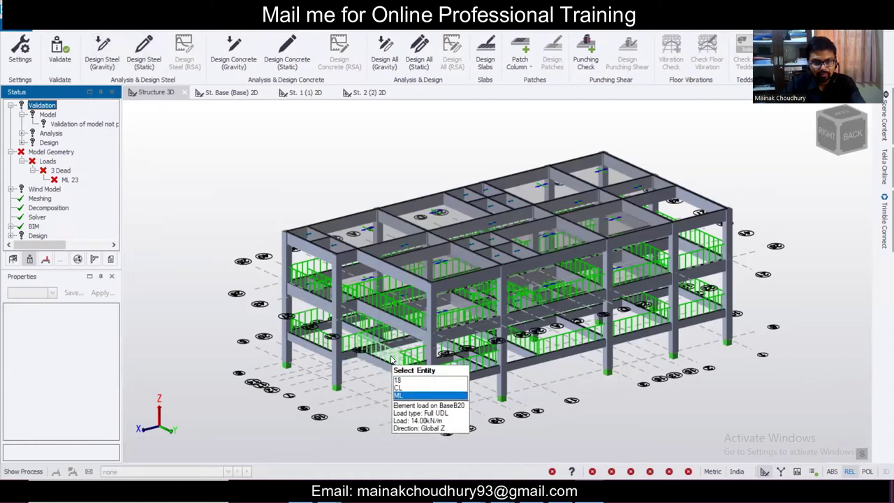
- Examine the dead member loads on the lower beams in the 3D structure view and select load ML 24 on beam BaseB1
{"action": "scroll", "coordinate": [393, 360], "scroll_direction": "up", "scroll_amount": 2}
{"action": "scroll", "coordinate": [395, 349], "scroll_direction": "up", "scroll_amount": 3}
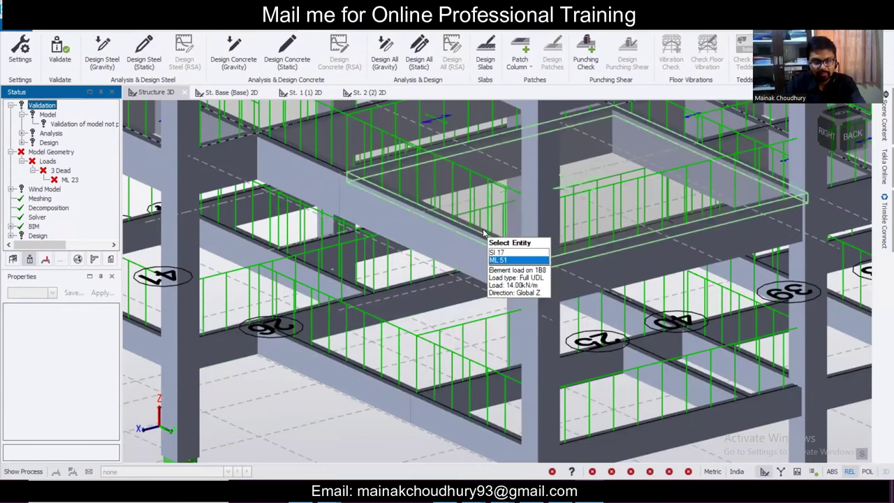
{"action": "scroll", "coordinate": [708, 347], "scroll_direction": "down", "scroll_amount": 2}
{"action": "right_click_drag", "start_coordinate": [755, 362], "coordinate": [584, 327]}
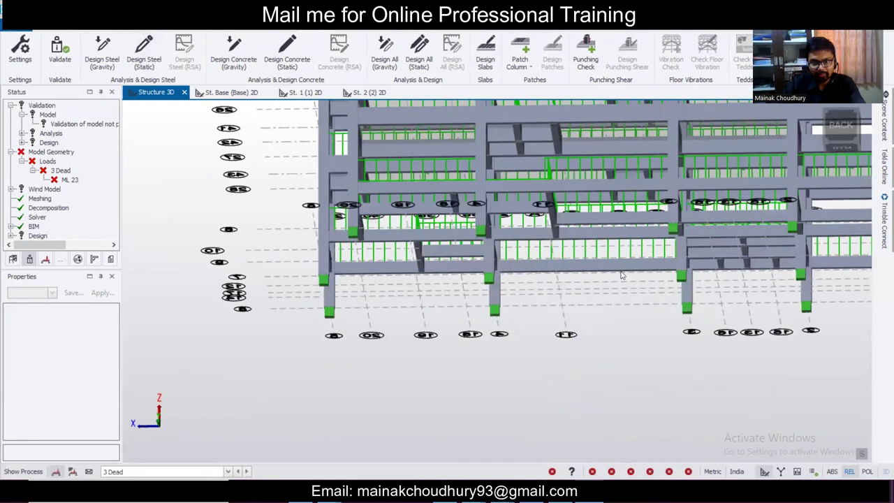
{"action": "middle_click_drag", "start_coordinate": [621, 276], "coordinate": [610, 216]}
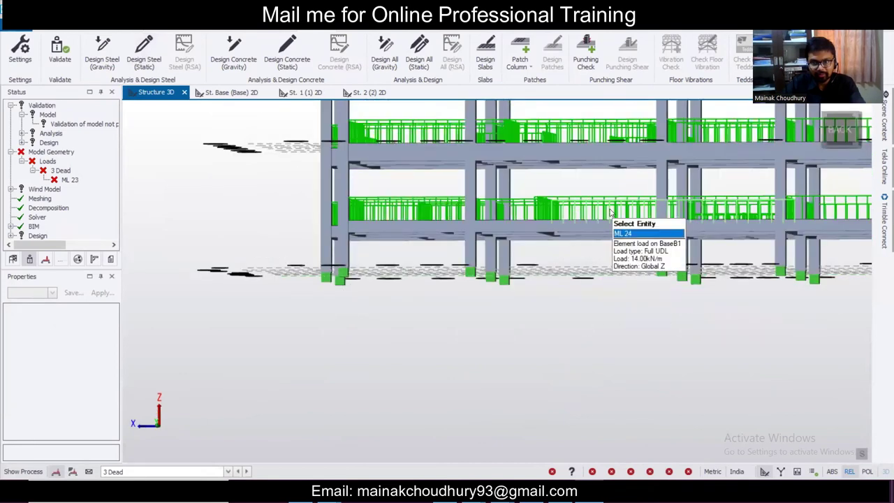
{"action": "left_click", "coordinate": [610, 213]}
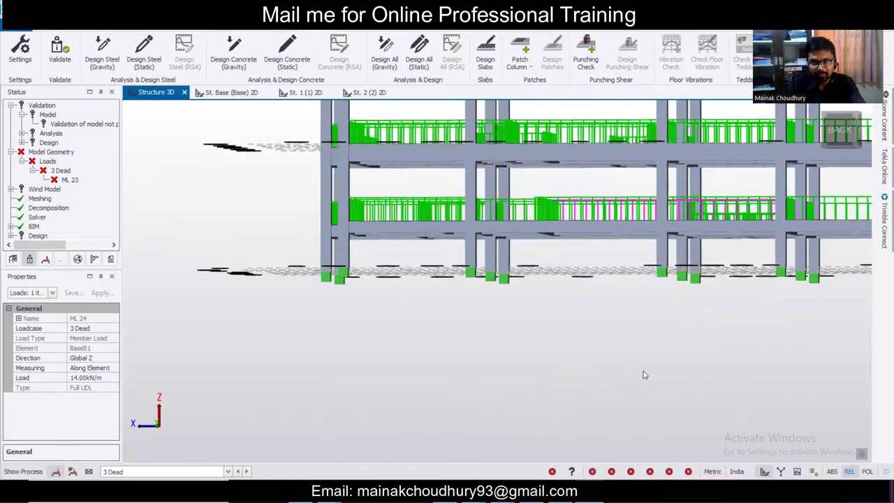
{"action": "right_click_drag", "start_coordinate": [644, 371], "coordinate": [665, 386]}
{"action": "middle_click_drag", "start_coordinate": [684, 389], "coordinate": [550, 375]}
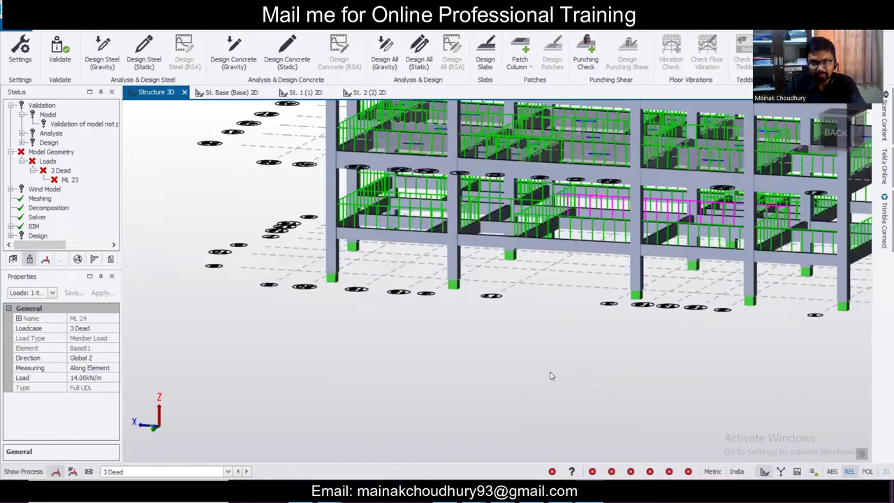
{"action": "scroll", "coordinate": [786, 250], "scroll_direction": "up", "scroll_amount": 2}
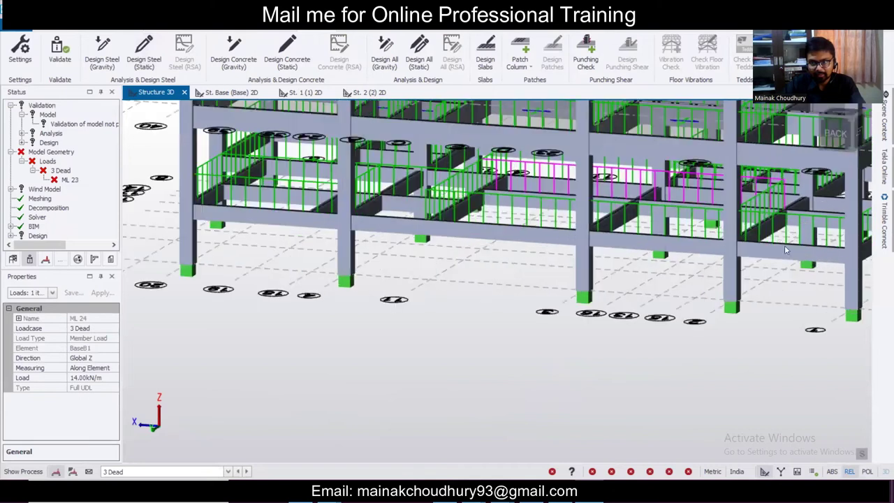
{"action": "mouse_move", "coordinate": [760, 208]}
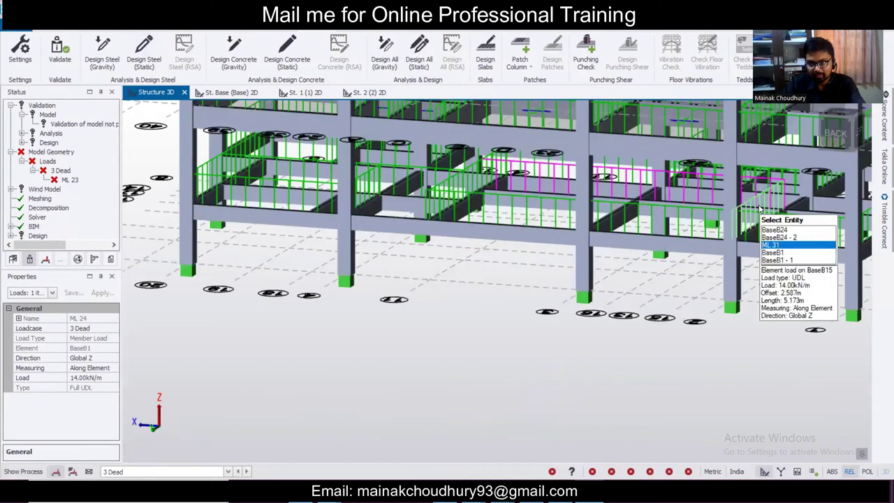
- Open the St. Base (Base) level as a 3D view and inspect its wall loads, including ML 24, from several angles
{"action": "left_click", "coordinate": [243, 96]}
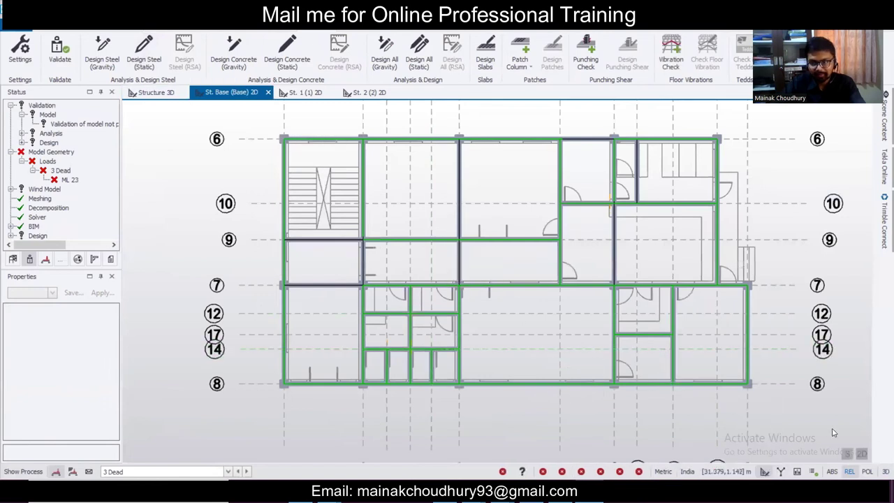
{"action": "left_click", "coordinate": [862, 454]}
{"action": "left_click", "coordinate": [862, 464]}
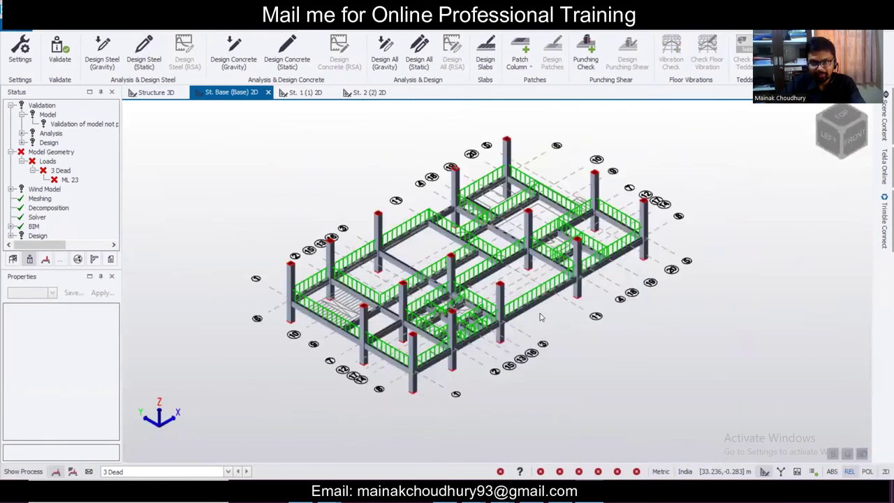
{"action": "scroll", "coordinate": [433, 262], "scroll_direction": "up", "scroll_amount": 3}
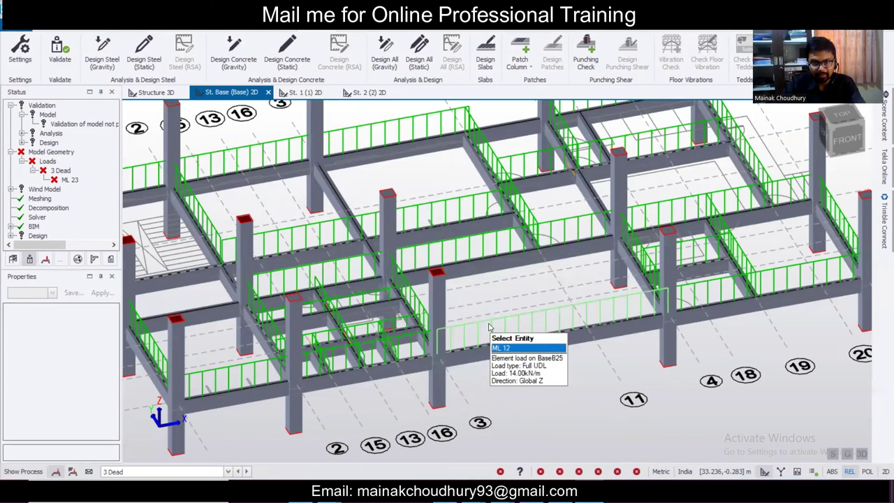
{"action": "left_click", "coordinate": [464, 202]}
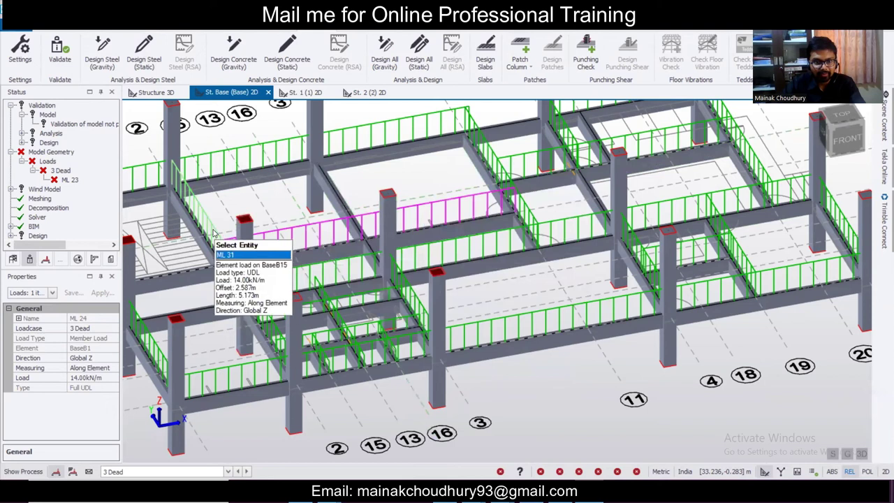
{"action": "right_click_drag", "start_coordinate": [590, 347], "coordinate": [556, 346]}
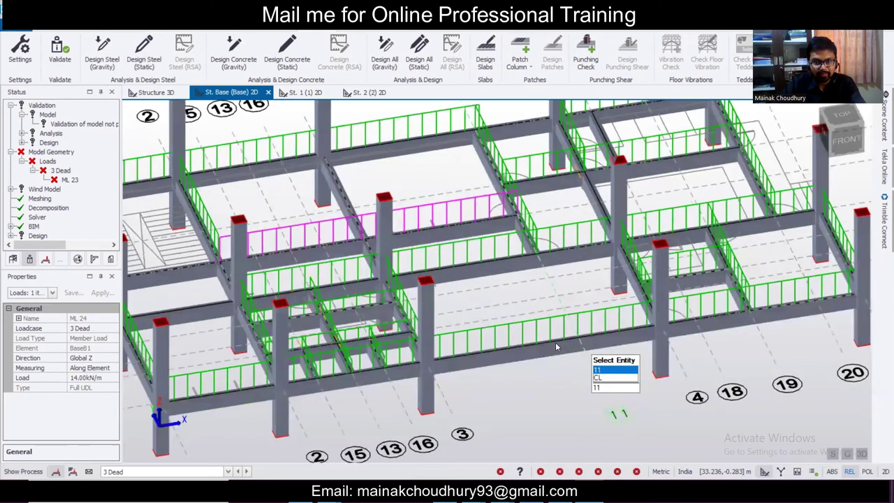
{"action": "middle_click_drag", "start_coordinate": [502, 372], "coordinate": [503, 286]}
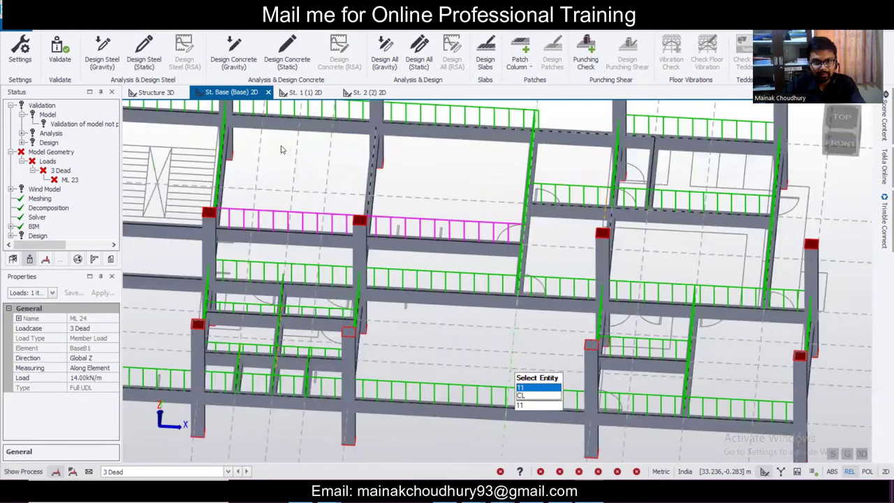
{"action": "scroll", "coordinate": [282, 148], "scroll_direction": "down", "scroll_amount": 3}
{"action": "right_click_drag", "start_coordinate": [330, 196], "coordinate": [281, 190]}
{"action": "middle_click_drag", "start_coordinate": [272, 163], "coordinate": [230, 231]}
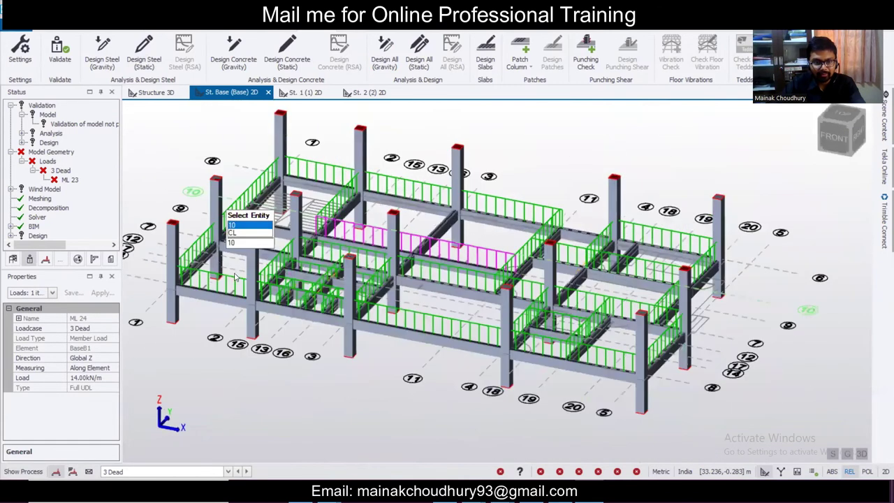
{"action": "mouse_move", "coordinate": [233, 280]}
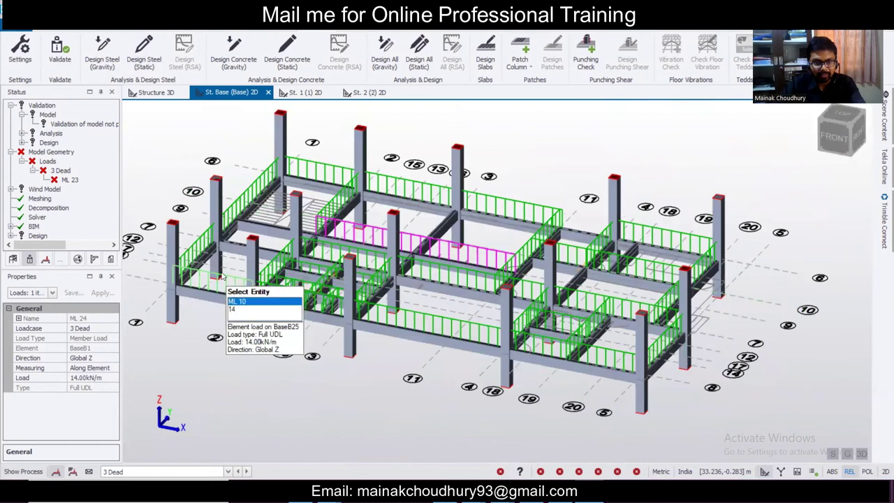
{"action": "mouse_move", "coordinate": [197, 248]}
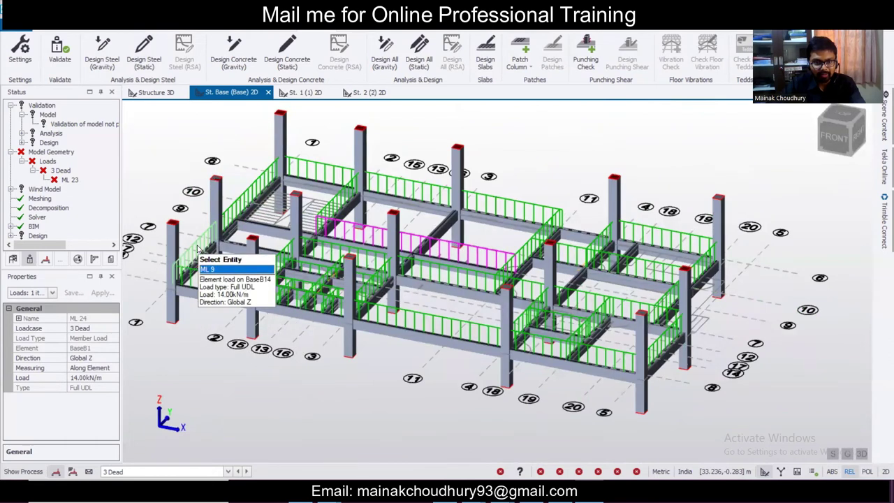
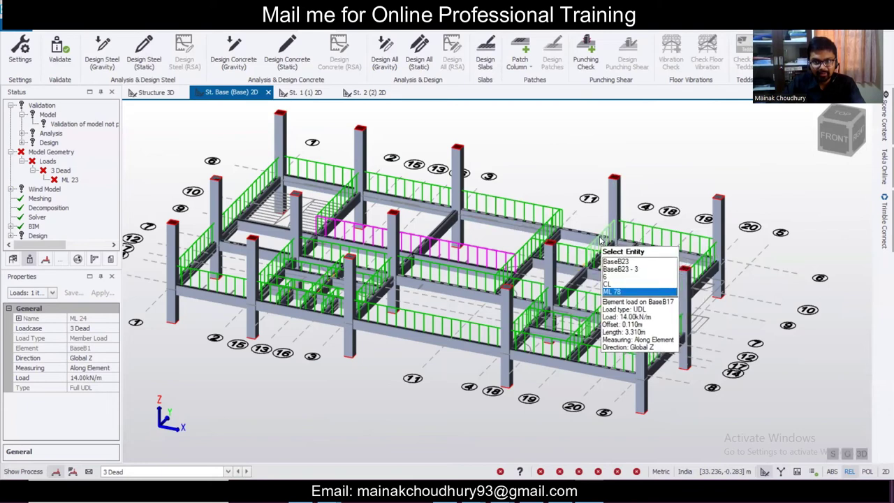
- Inspect the partition wall loads on the small bays between grids 2 and 3 and the adjoining base beams in close-up
{"action": "right_click_drag", "start_coordinate": [403, 325], "coordinate": [411, 333]}
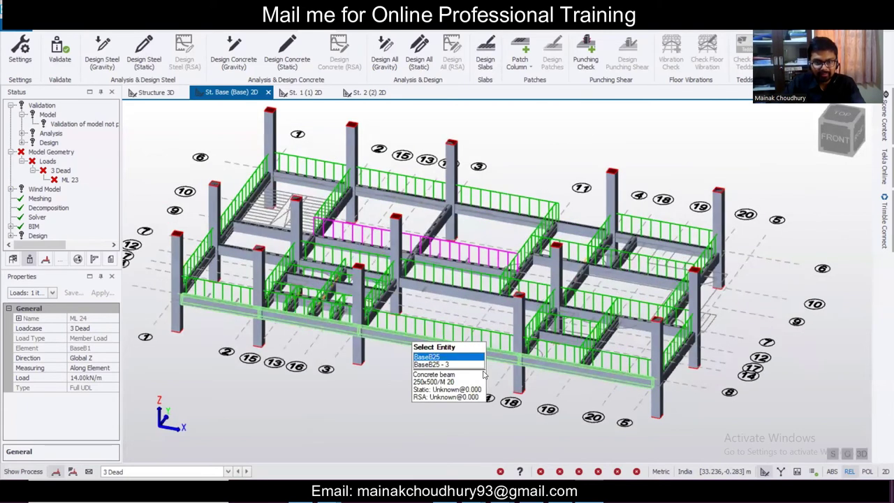
{"action": "scroll", "coordinate": [335, 358], "scroll_direction": "up", "scroll_amount": 3}
{"action": "middle_click_drag", "start_coordinate": [460, 328], "coordinate": [402, 287]}
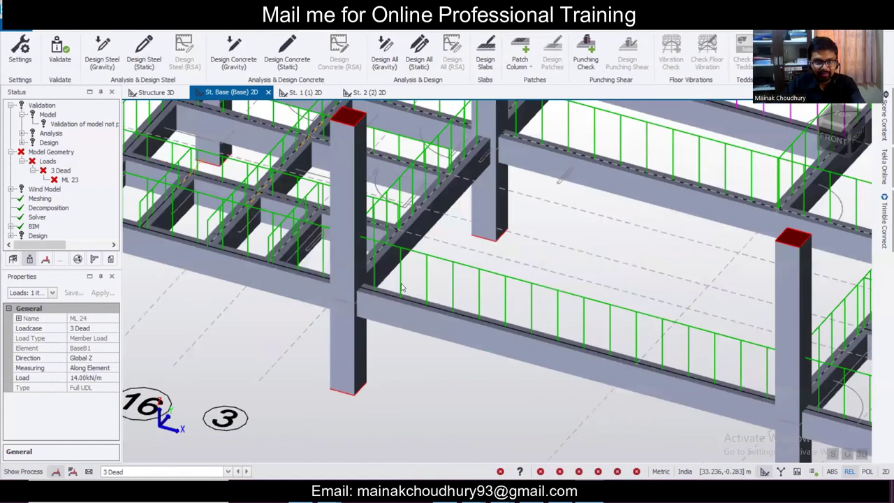
{"action": "right_click_drag", "start_coordinate": [240, 147], "coordinate": [233, 139]}
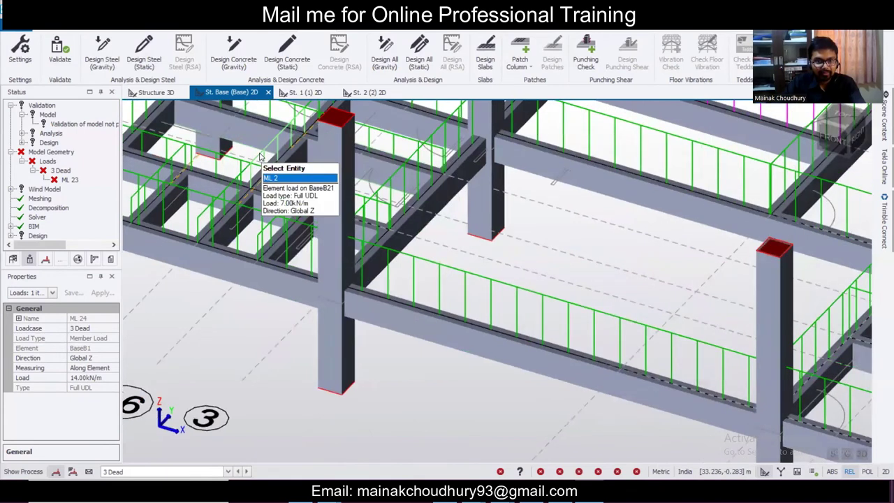
{"action": "scroll", "coordinate": [264, 168], "scroll_direction": "up", "scroll_amount": 2}
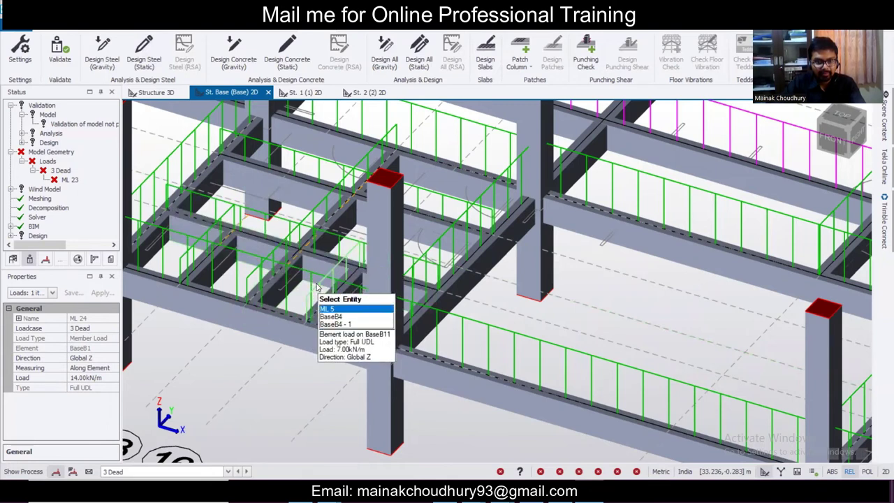
{"action": "scroll", "coordinate": [317, 286], "scroll_direction": "down", "scroll_amount": 2}
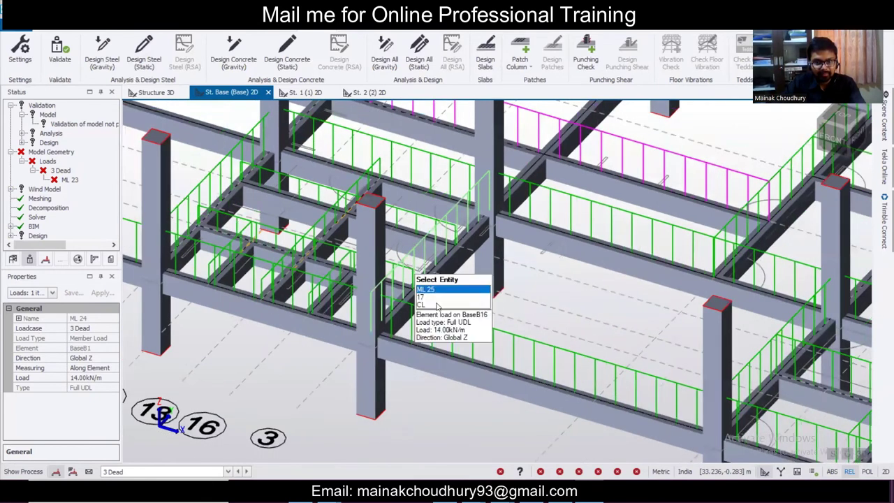
{"action": "scroll", "coordinate": [441, 317], "scroll_direction": "down", "scroll_amount": 1}
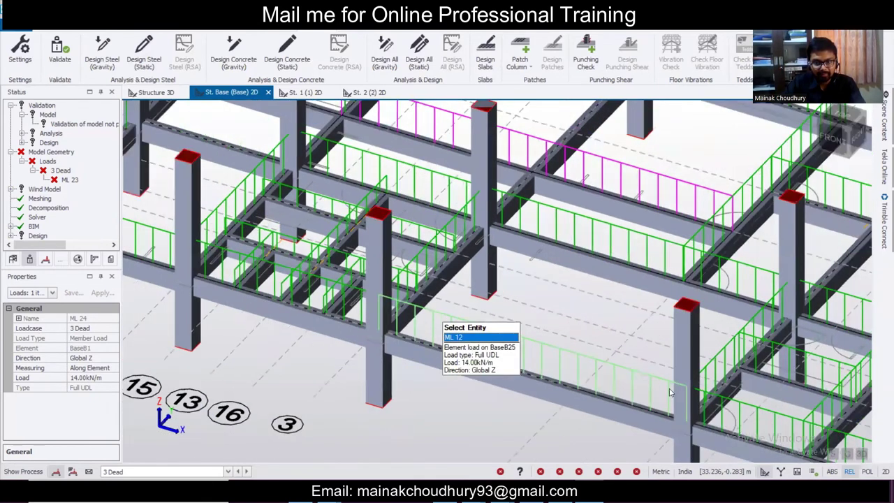
{"action": "scroll", "coordinate": [669, 352], "scroll_direction": "down", "scroll_amount": 1}
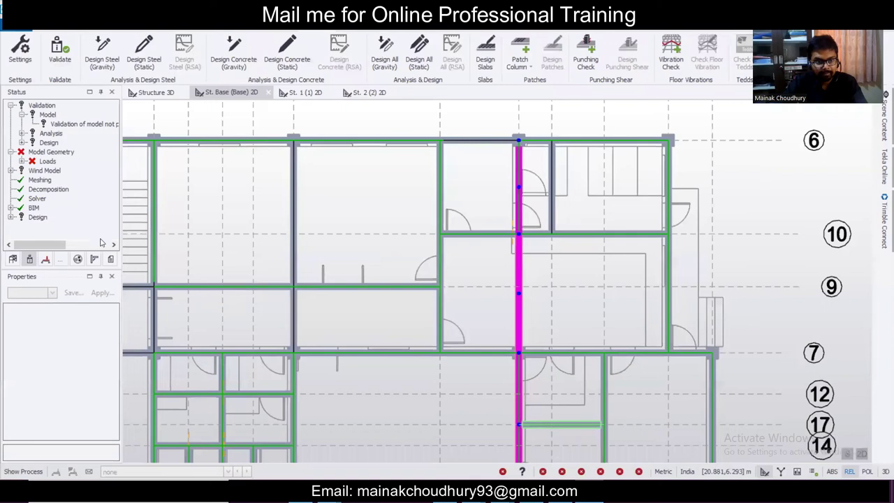
- Revalidate the model geometry and expand the general member intersection warning in the model validation results
{"action": "left_click", "coordinate": [40, 162]}
{"action": "right_click", "coordinate": [39, 161]}
{"action": "left_click", "coordinate": [51, 166]}
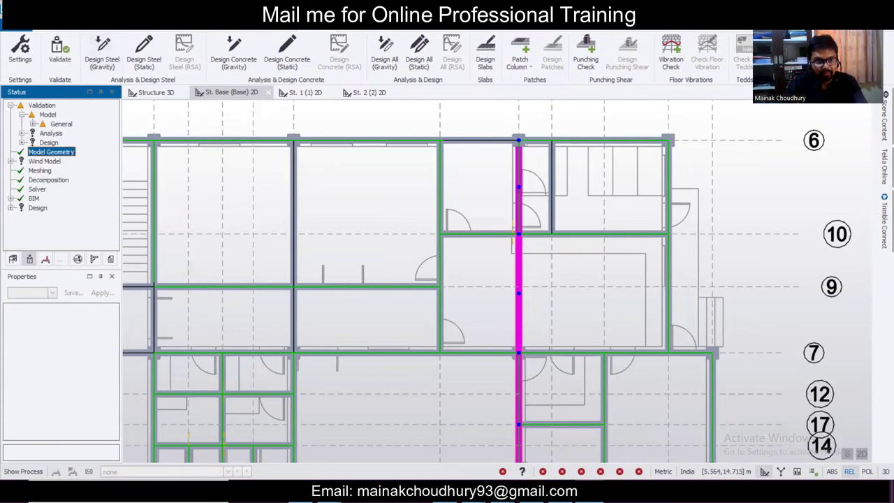
{"action": "left_click", "coordinate": [32, 123]}
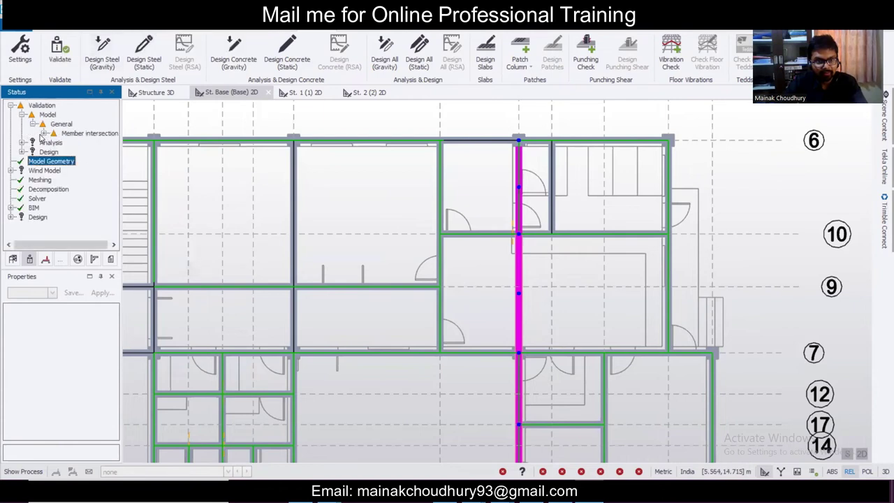
{"action": "left_click", "coordinate": [43, 133]}
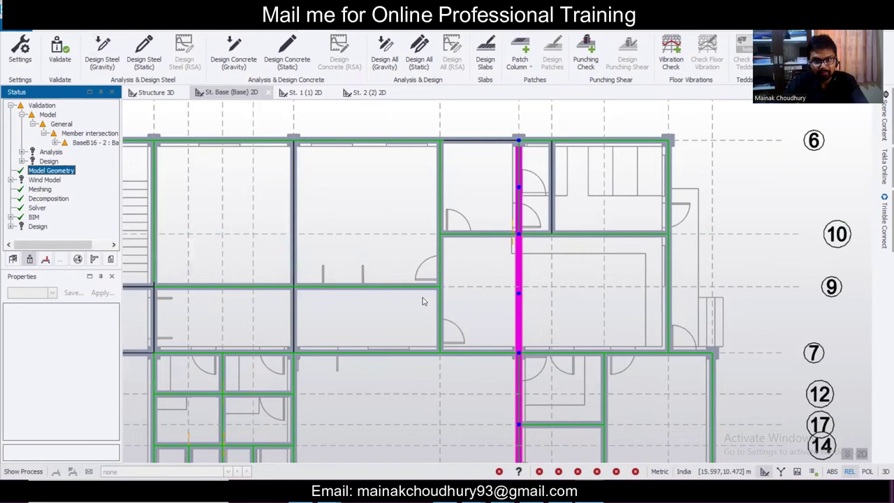
- Locate the BaseB16 - 2 member intersection warning on the base plan and examine the crossing beams at grid 9
{"action": "left_click", "coordinate": [475, 291]}
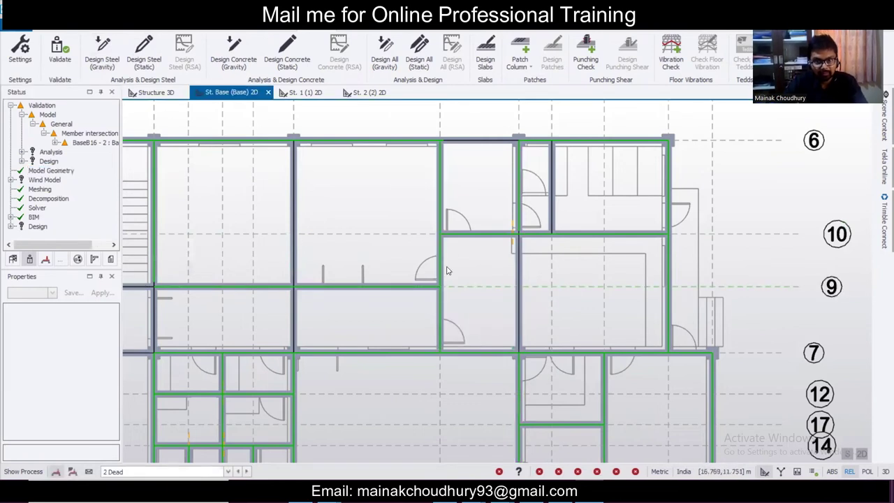
{"action": "scroll", "coordinate": [448, 271], "scroll_direction": "down", "scroll_amount": 2}
{"action": "left_click", "coordinate": [78, 143]}
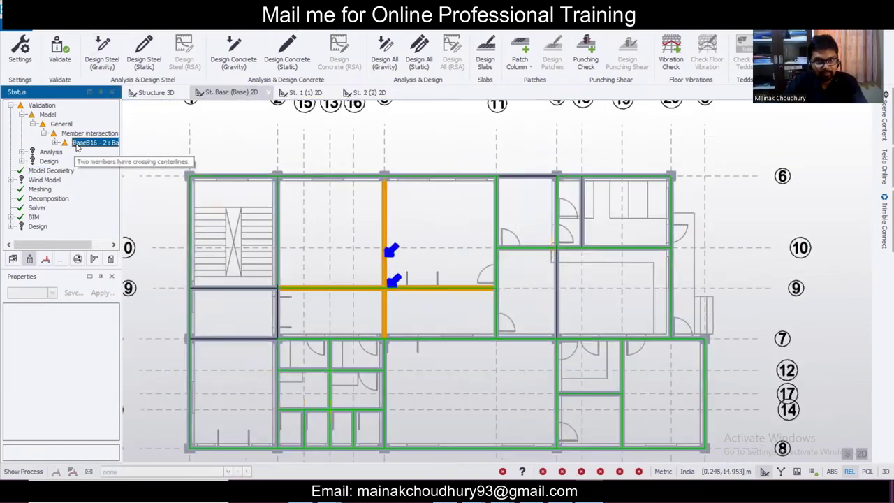
{"action": "left_click", "coordinate": [552, 335]}
{"action": "key", "text": "Escape"}
{"action": "mouse_move", "coordinate": [496, 321]}
{"action": "scroll", "coordinate": [497, 322], "scroll_direction": "up", "scroll_amount": 1}
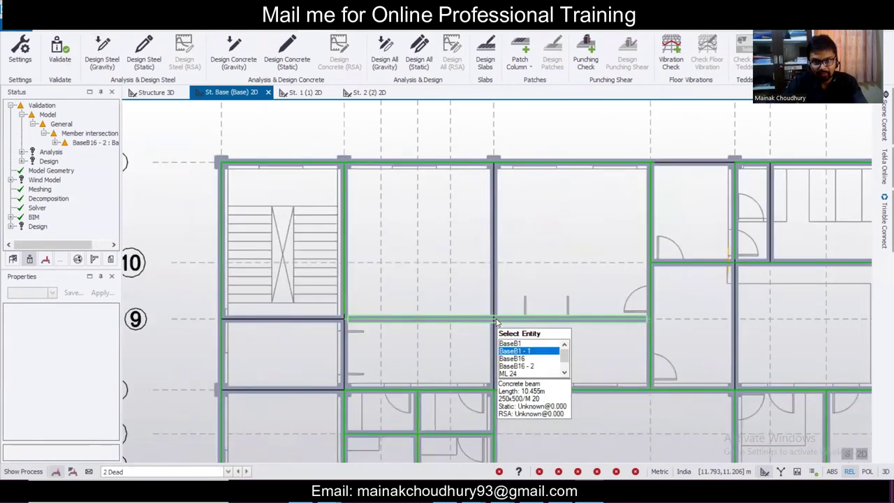
- Insert a node in beam BaseB1 at its intersection with BaseB16, at X 11.705 m, Y 11.209 m
{"action": "left_click", "coordinate": [516, 366]}
{"action": "scroll", "coordinate": [492, 391], "scroll_direction": "up", "scroll_amount": 1}
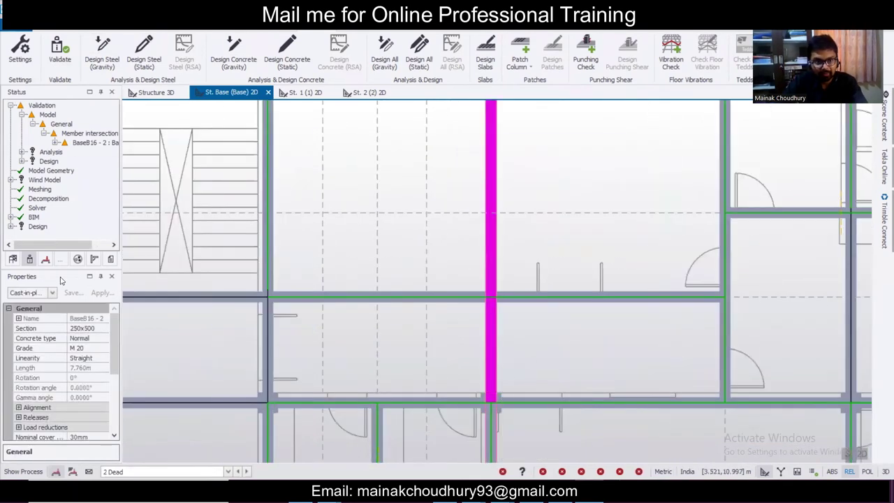
{"action": "left_click", "coordinate": [13, 259]}
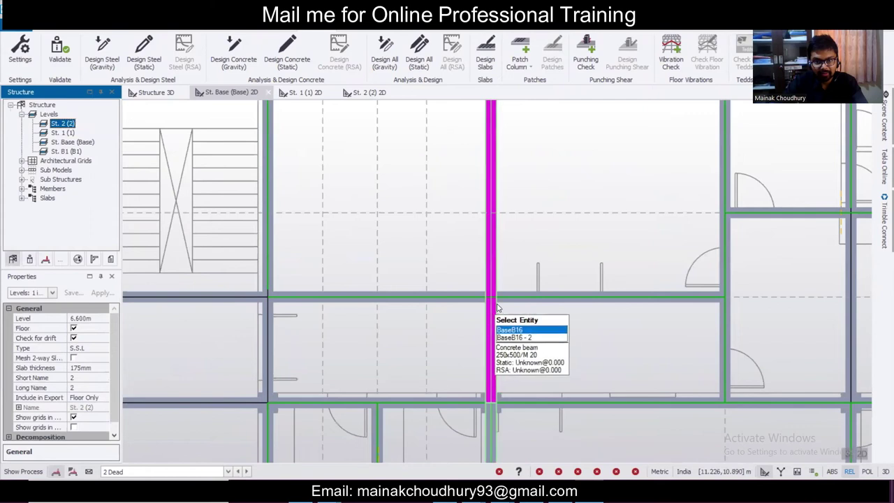
{"action": "left_click", "coordinate": [449, 296]}
{"action": "scroll", "coordinate": [477, 293], "scroll_direction": "up", "scroll_amount": 3}
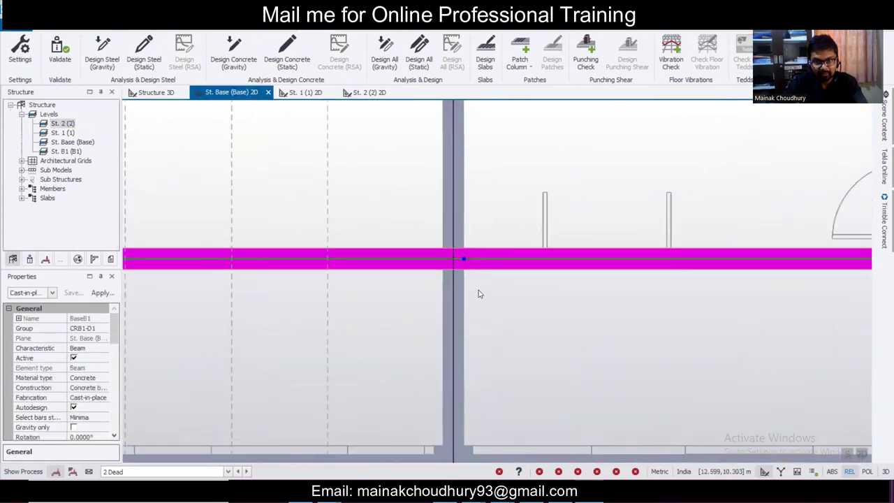
{"action": "left_click", "coordinate": [454, 248]}
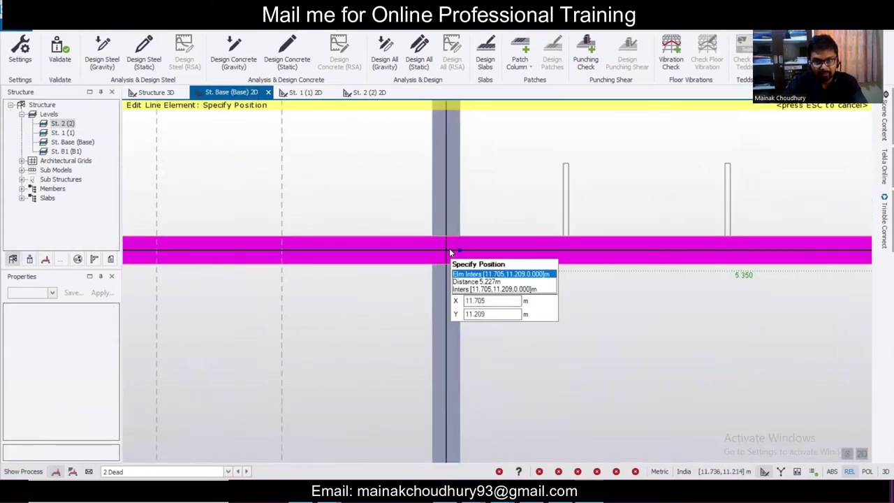
{"action": "left_click", "coordinate": [448, 249]}
- Insert a node in beam BaseB16 at its crossing with BaseB1, at X 11.705 m, Y 11.209 m
{"action": "left_click", "coordinate": [455, 227]}
{"action": "scroll", "coordinate": [471, 243], "scroll_direction": "down", "scroll_amount": 3}
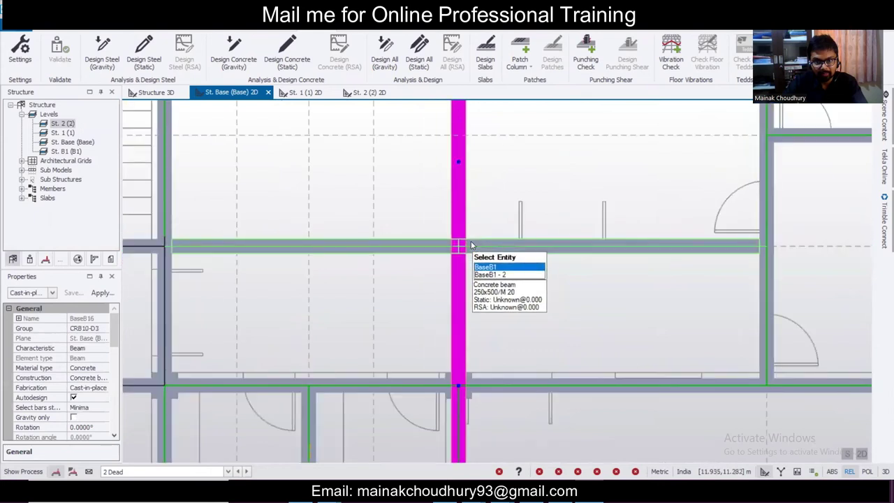
{"action": "scroll", "coordinate": [471, 246], "scroll_direction": "up", "scroll_amount": 3}
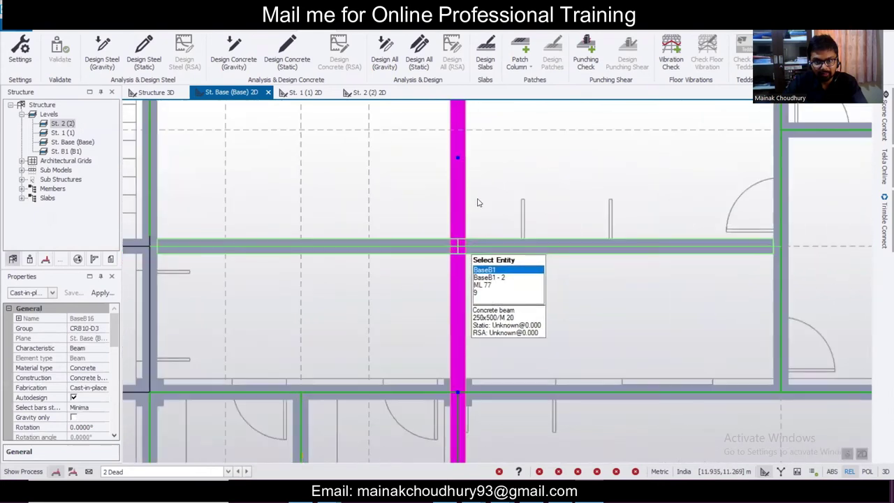
{"action": "left_click", "coordinate": [457, 160]}
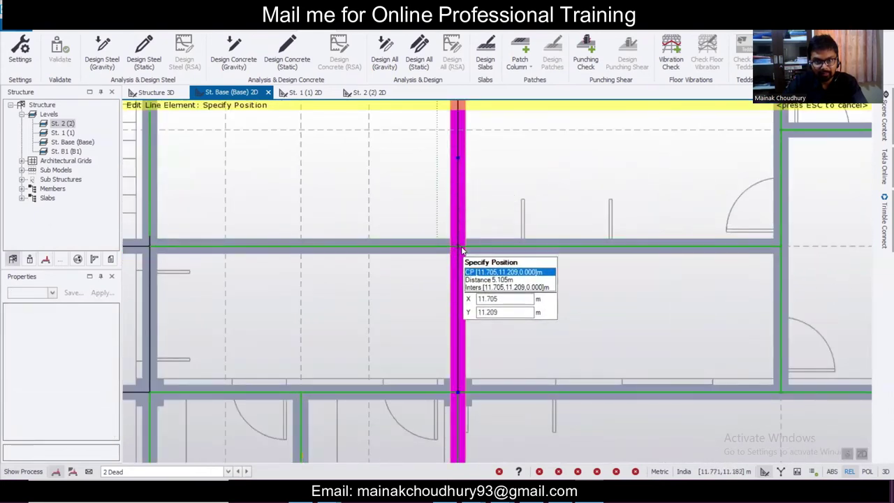
{"action": "left_click", "coordinate": [460, 249]}
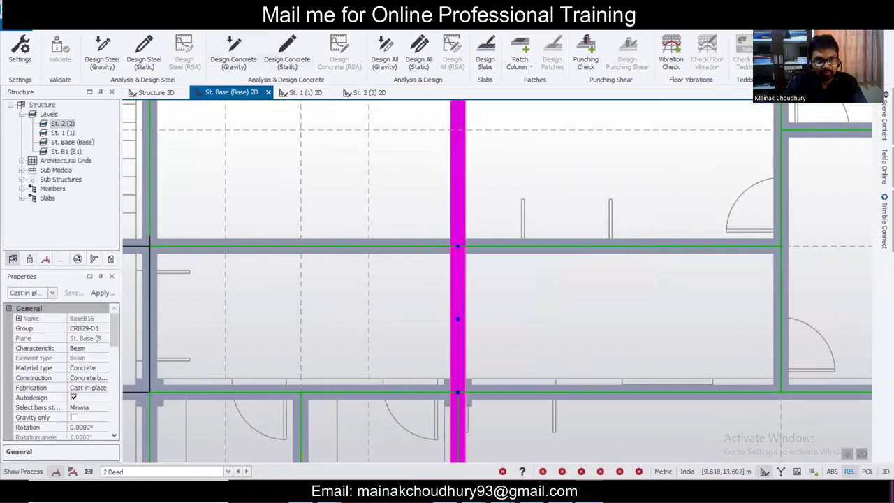
- Undo the last node insertion in beam BaseB16
{"action": "scroll", "coordinate": [398, 287], "scroll_direction": "down", "scroll_amount": 2}
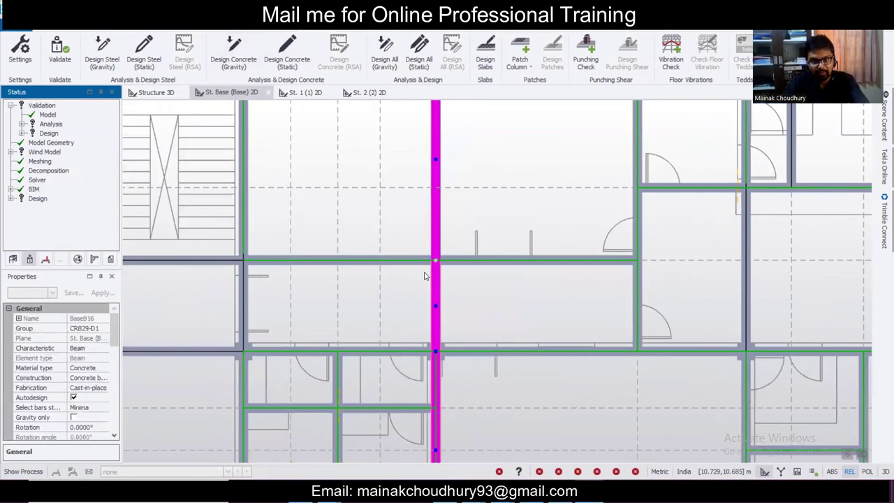
{"action": "left_click", "coordinate": [435, 260]}
{"action": "left_click", "coordinate": [424, 261]}
{"action": "key", "text": "ctrl+z"}
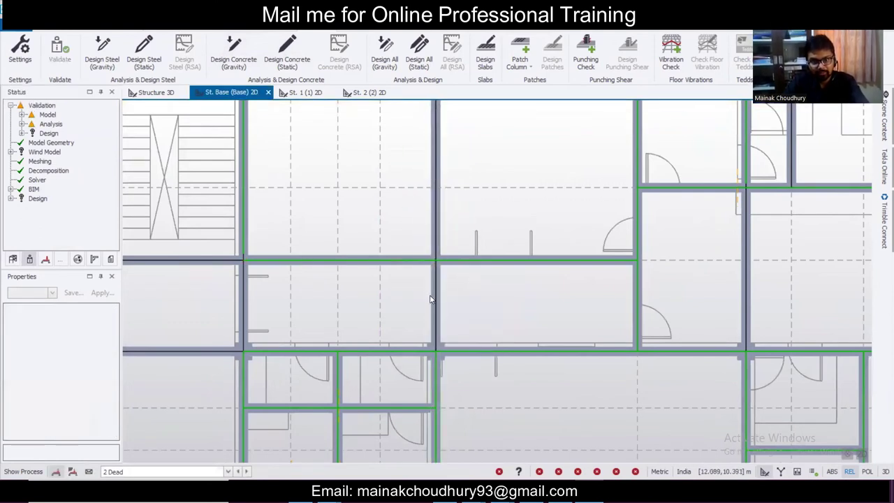
- Switch to the GF.dwg drawing to check the ground floor layout against the base plan, and return to the structural model
{"action": "scroll", "coordinate": [437, 304], "scroll_direction": "down", "scroll_amount": 3}
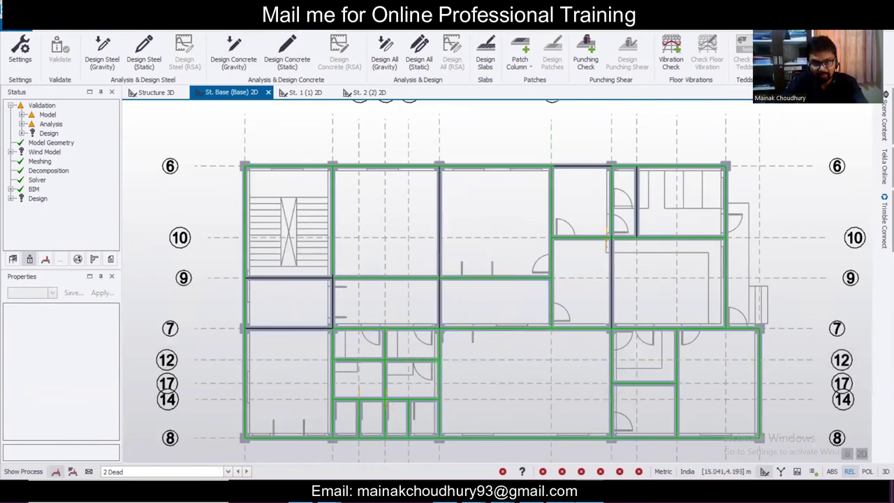
{"action": "left_click", "coordinate": [474, 495]}
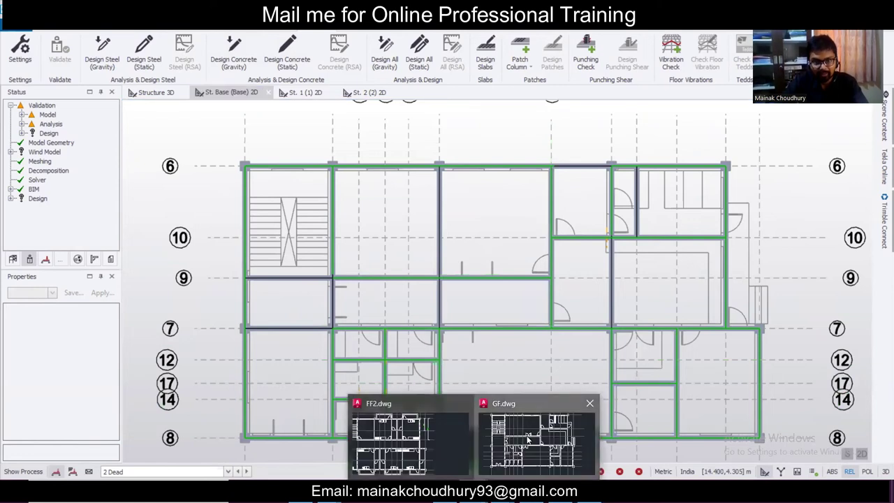
{"action": "left_click", "coordinate": [528, 440]}
{"action": "key", "text": "alt+Tab"}
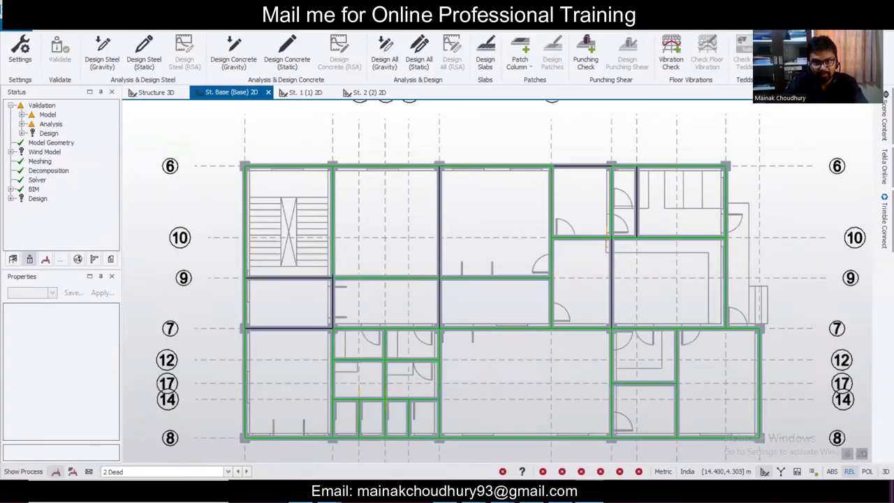
{"action": "key", "text": "alt+Tab"}
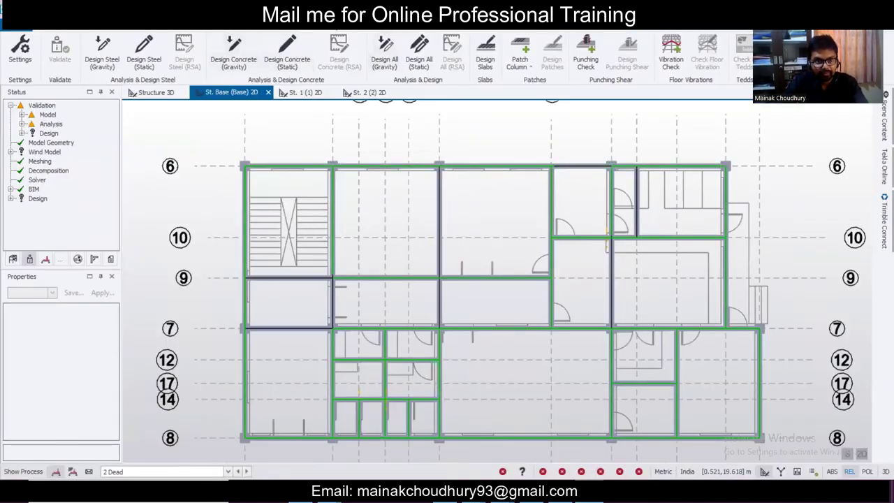
- Generate the gravity design combination 1.5D+1.5L+1.5Lr with the Combination Generator from the full 3D structure and accept the loading
{"action": "left_click", "coordinate": [152, 93]}
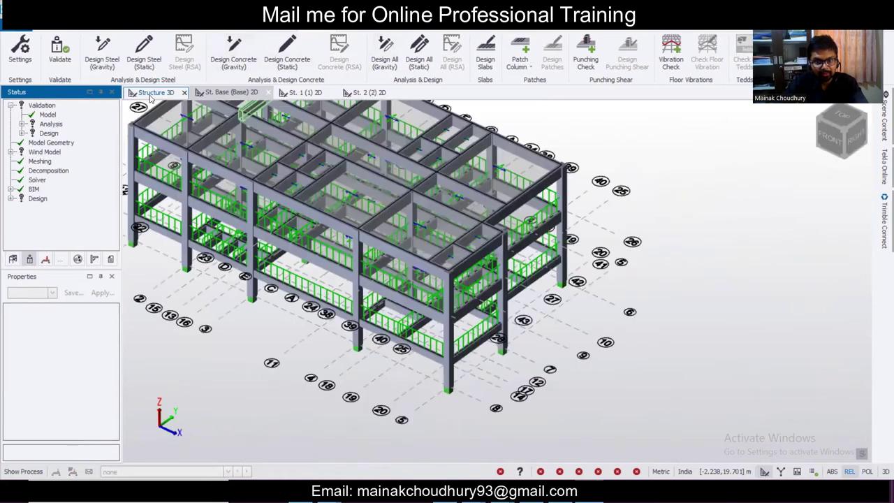
{"action": "scroll", "coordinate": [485, 310], "scroll_direction": "down", "scroll_amount": 5}
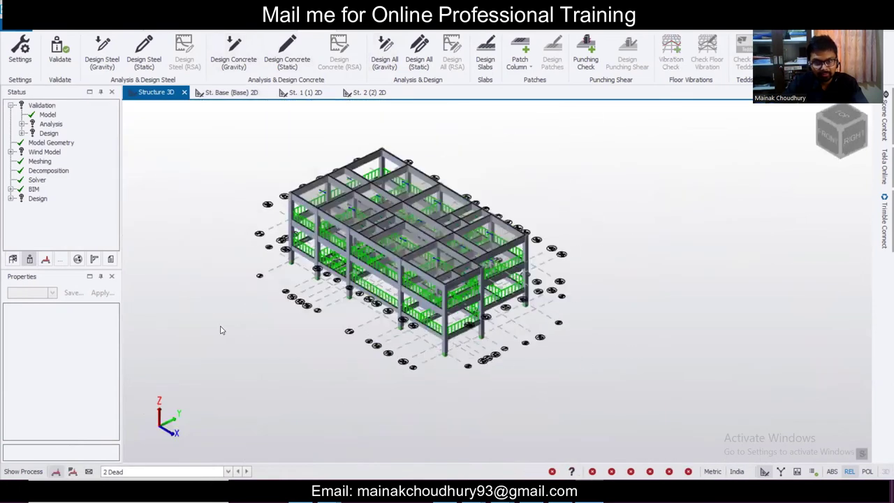
{"action": "middle_click_drag", "start_coordinate": [200, 317], "coordinate": [247, 358]}
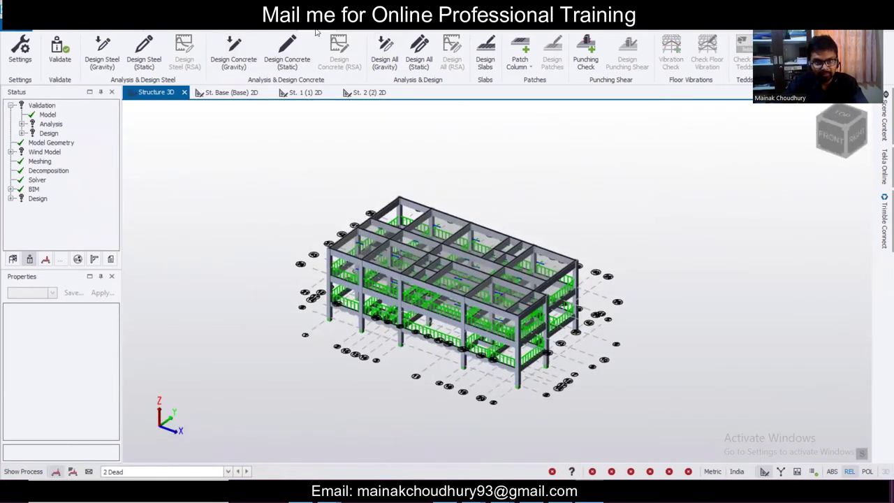
{"action": "left_click", "coordinate": [98, 24]}
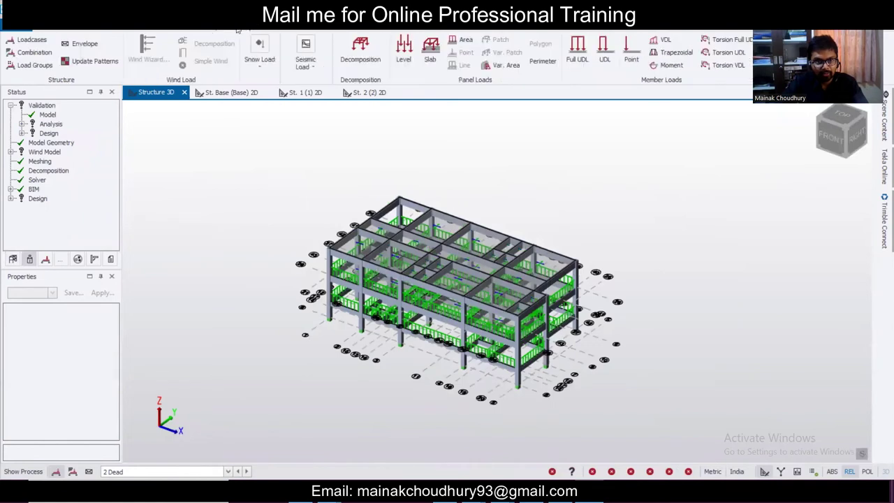
{"action": "left_click", "coordinate": [31, 53]}
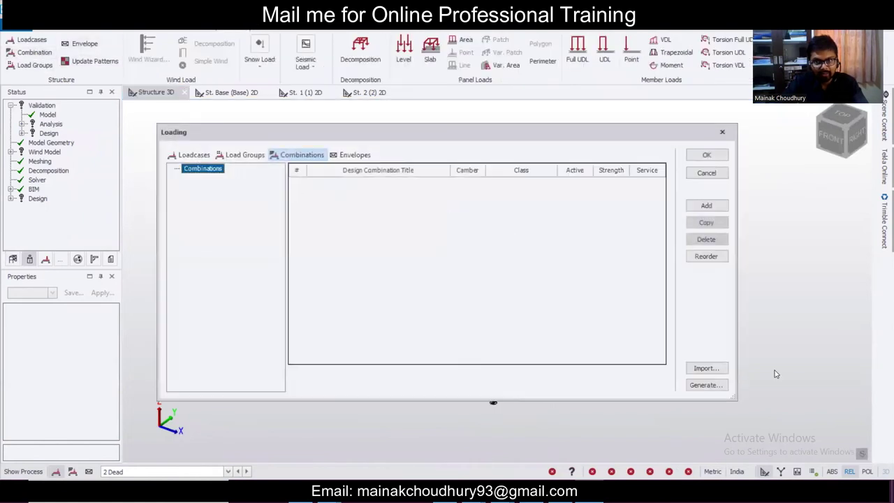
{"action": "left_click", "coordinate": [706, 385]}
{"action": "left_click", "coordinate": [528, 338]}
{"action": "left_click", "coordinate": [528, 337]}
{"action": "left_click", "coordinate": [527, 339]}
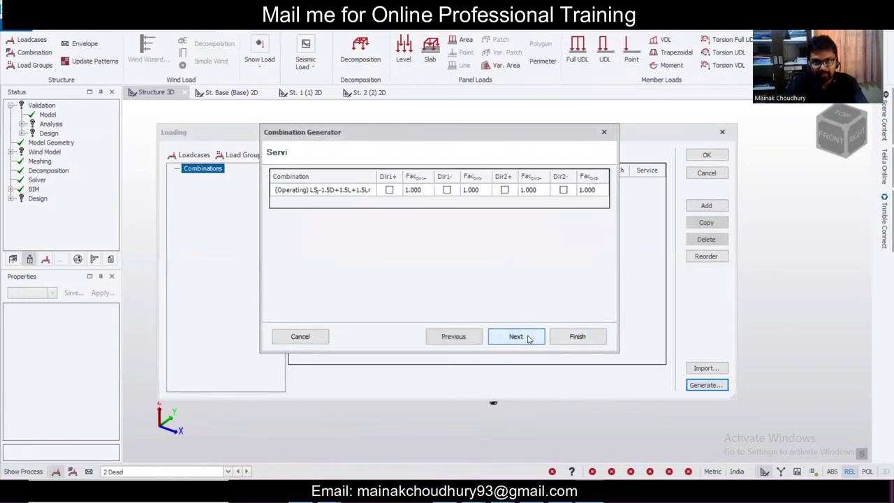
{"action": "left_click", "coordinate": [577, 336]}
{"action": "left_click", "coordinate": [713, 157]}
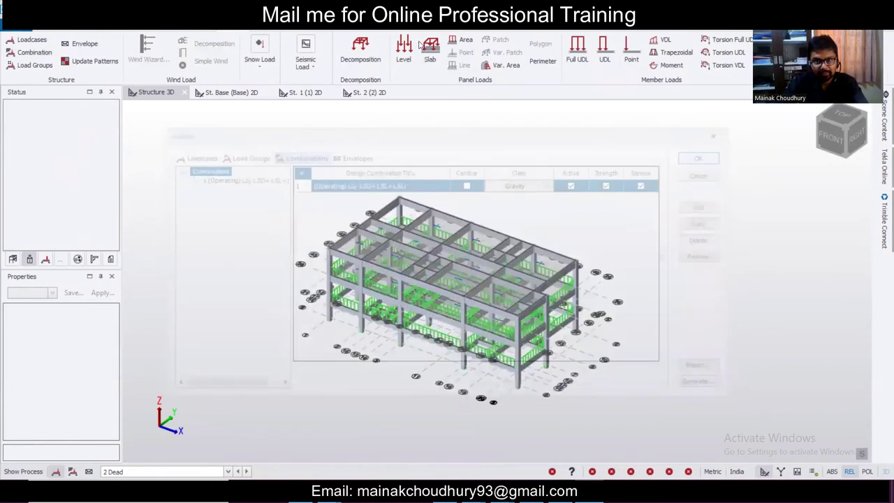
- Run Design All (Static) on the whole structure, look over the member design status in 3D and leave the status display
{"action": "left_click", "coordinate": [327, 25]}
{"action": "left_click", "coordinate": [419, 54]}
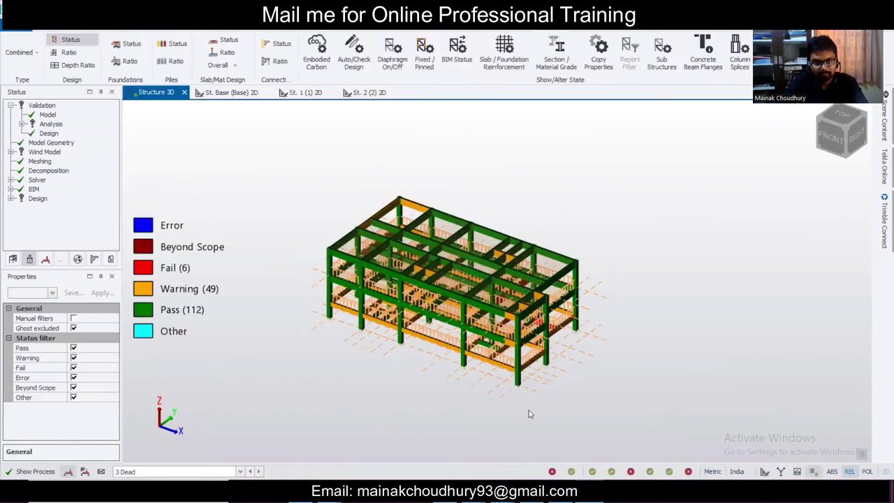
{"action": "right_click_drag", "start_coordinate": [570, 412], "coordinate": [617, 349]}
{"action": "key", "text": "Escape"}
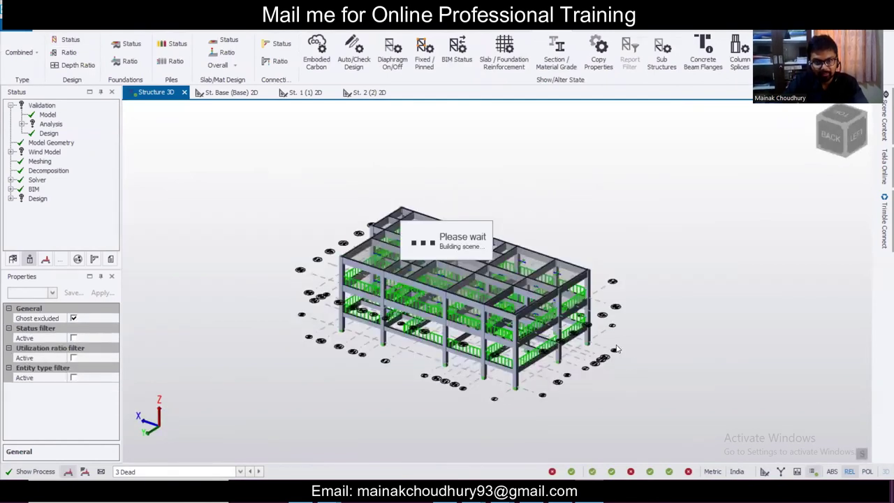
{"action": "scroll", "coordinate": [617, 350], "scroll_direction": "up", "scroll_amount": 3}
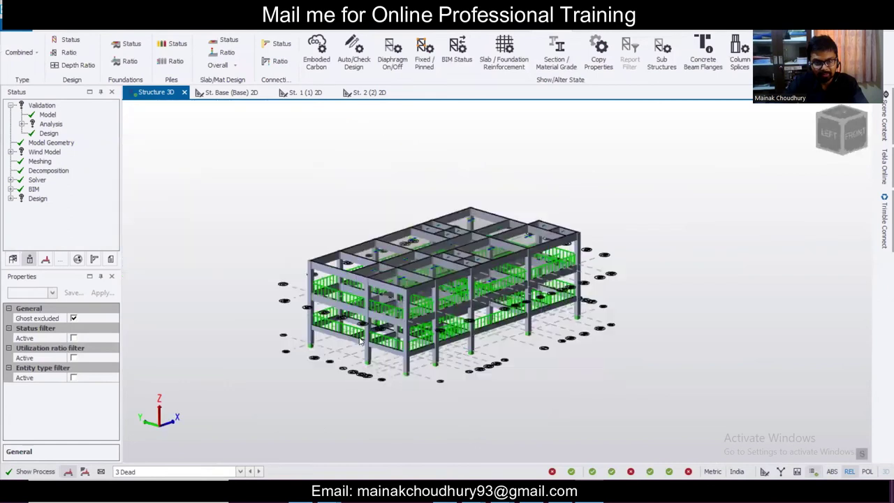
{"action": "left_click", "coordinate": [454, 350]}
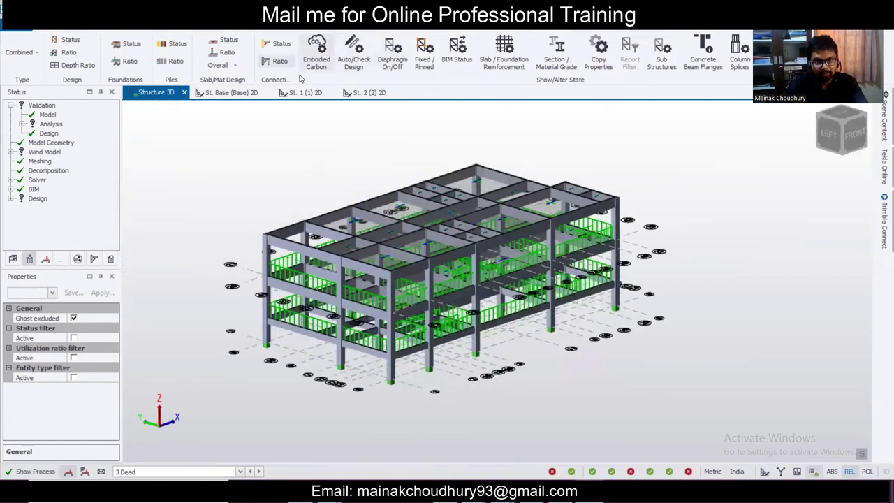
- Apply a 1 kN/m² level load in the 3 Dead loadcase to the St. 1 floor slabs on the 2D plan
{"action": "left_click", "coordinate": [305, 92]}
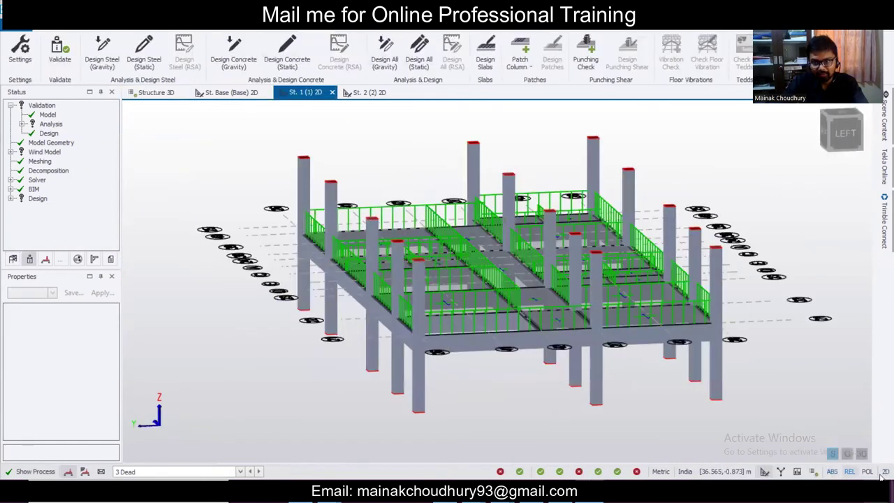
{"action": "left_click", "coordinate": [862, 454]}
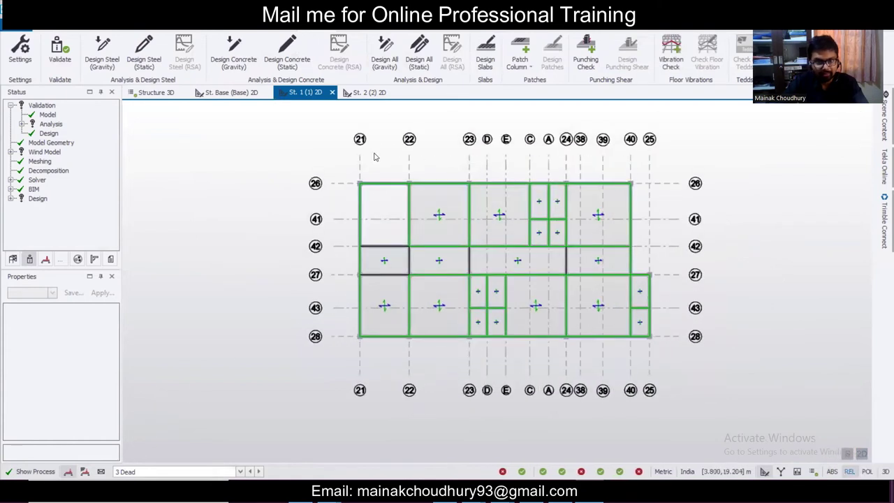
{"action": "left_click", "coordinate": [91, 29]}
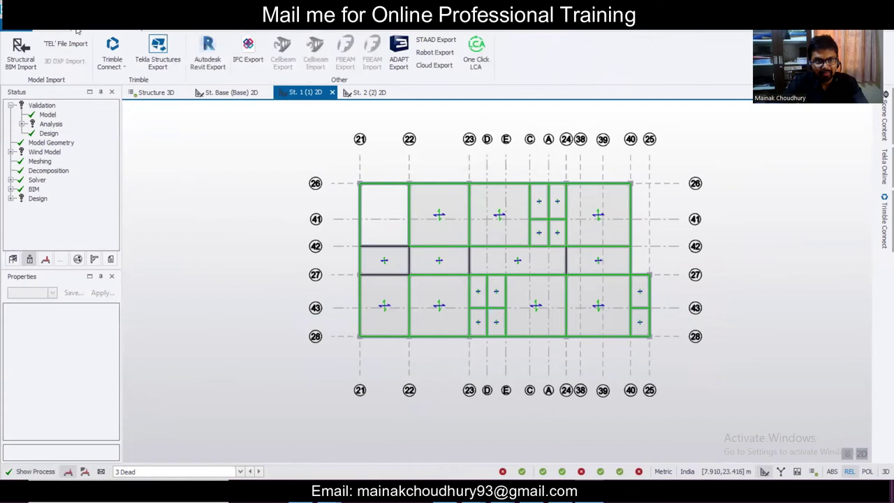
{"action": "left_click", "coordinate": [57, 28]}
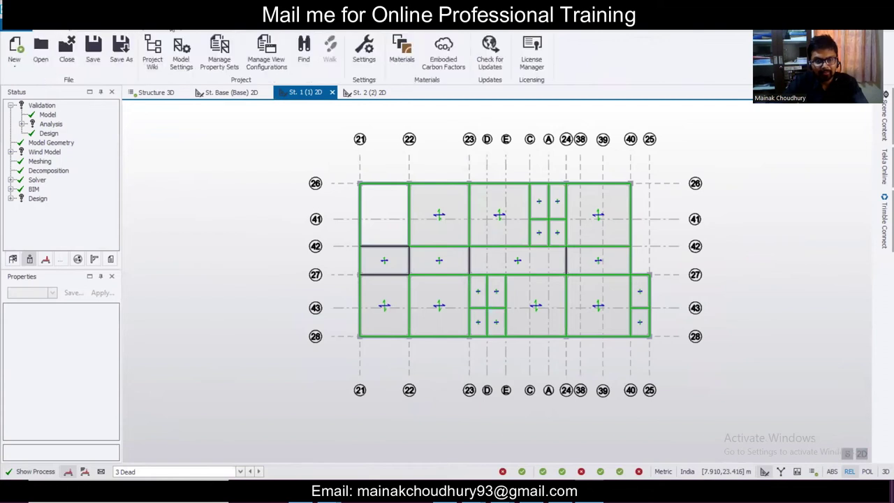
{"action": "left_click", "coordinate": [164, 32]}
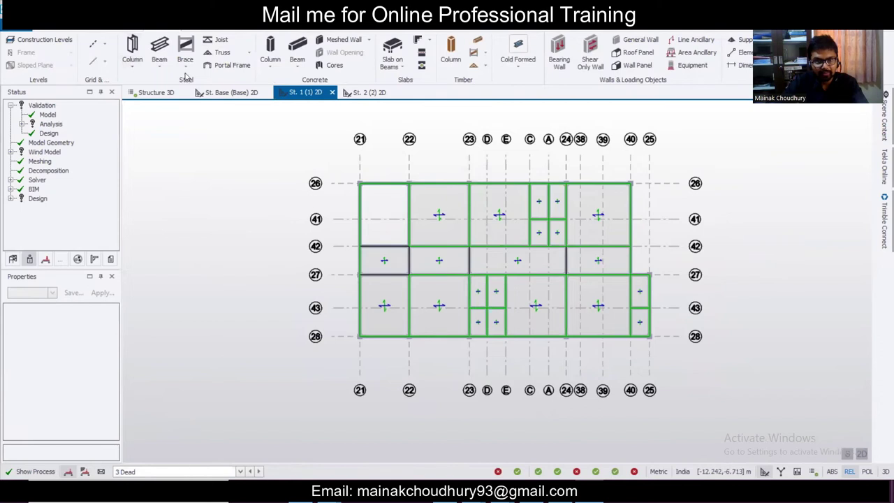
{"action": "left_click", "coordinate": [245, 32]}
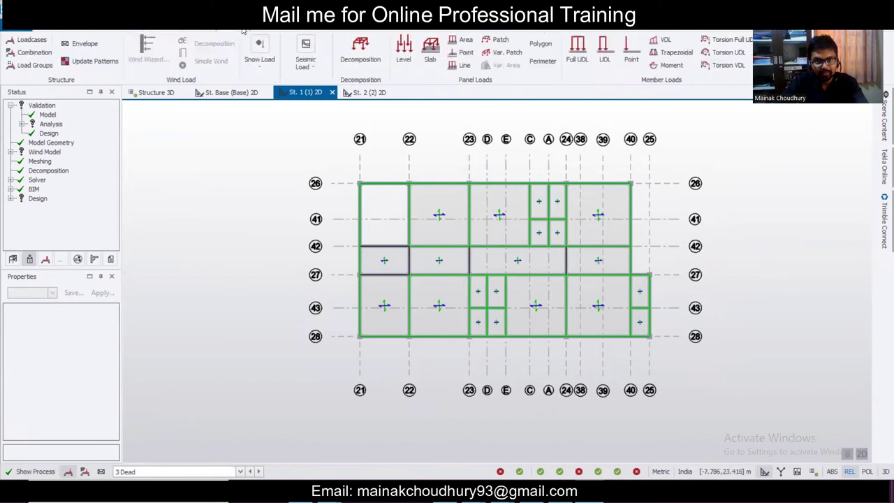
{"action": "left_click", "coordinate": [412, 55]}
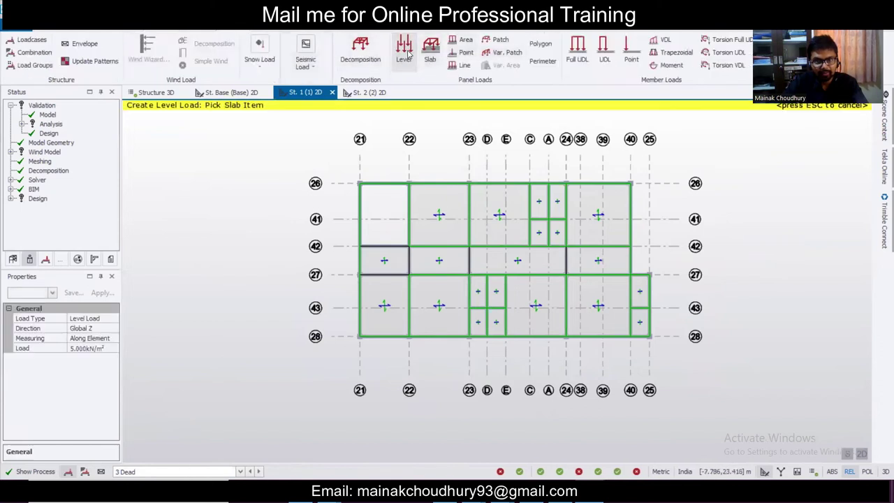
{"action": "left_click", "coordinate": [106, 353]}
{"action": "type", "text": "1"}
{"action": "left_click", "coordinate": [390, 263]}
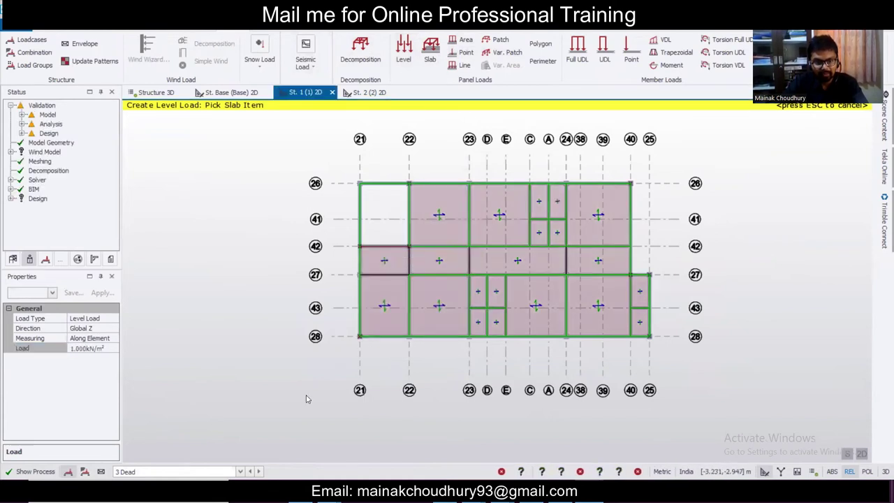
- Apply a 2 kN/m² level load in the 5 Imposed loadcase to the St. 1 floor slabs
{"action": "left_click", "coordinate": [171, 471]}
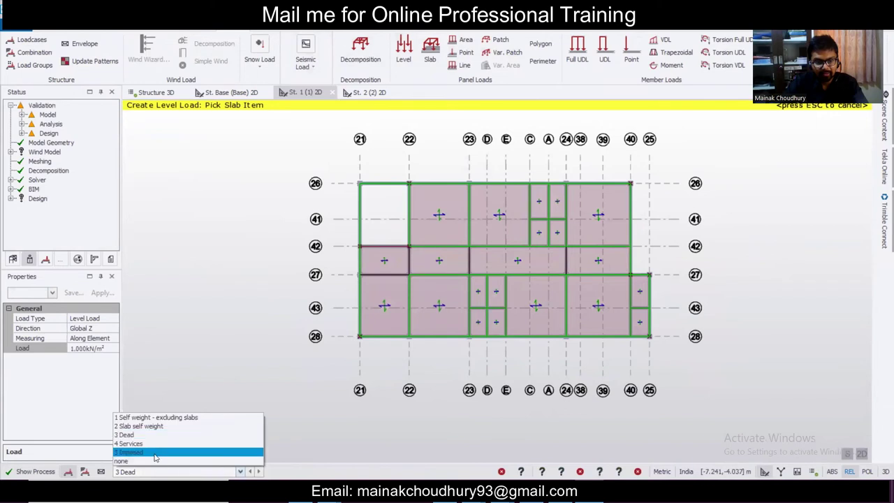
{"action": "left_click", "coordinate": [155, 458]}
{"action": "left_click", "coordinate": [94, 349]}
{"action": "type", "text": "2"}
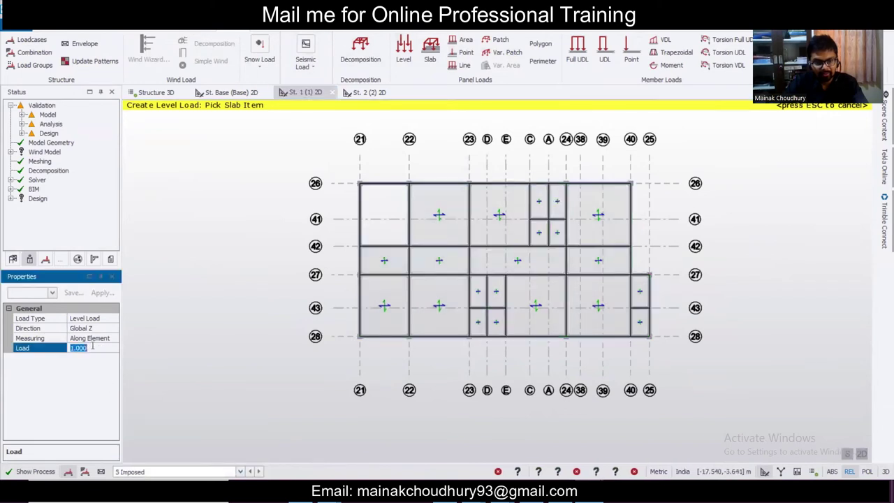
{"action": "left_click", "coordinate": [396, 322]}
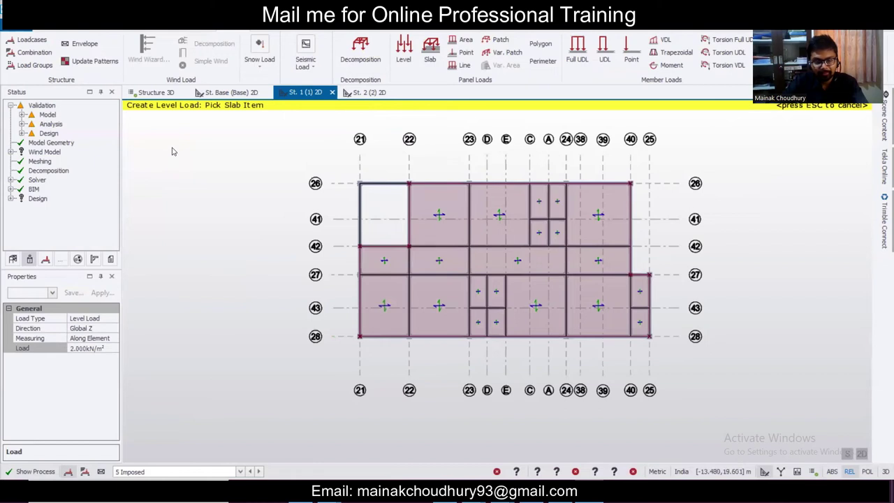
- Display the 5 Imposed loadcase on the 3D structure to check the level load on St. 1
{"action": "left_click", "coordinate": [150, 93]}
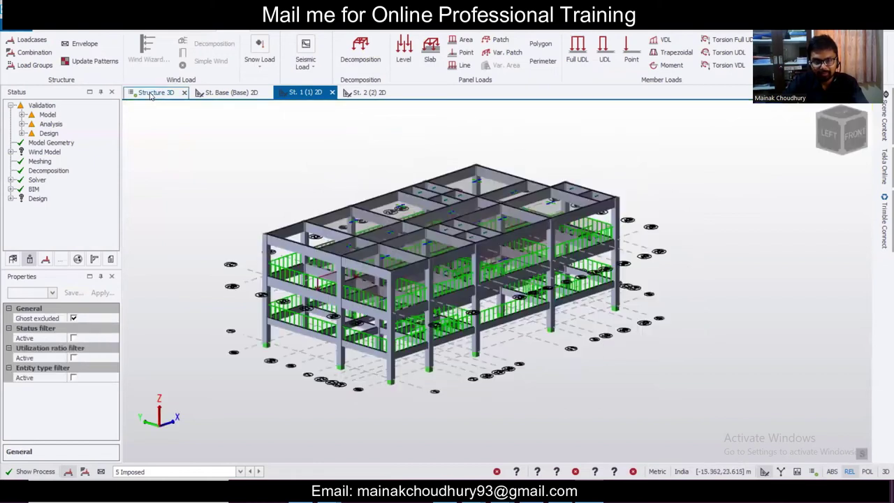
{"action": "left_click", "coordinate": [158, 472]}
{"action": "left_click", "coordinate": [146, 456]}
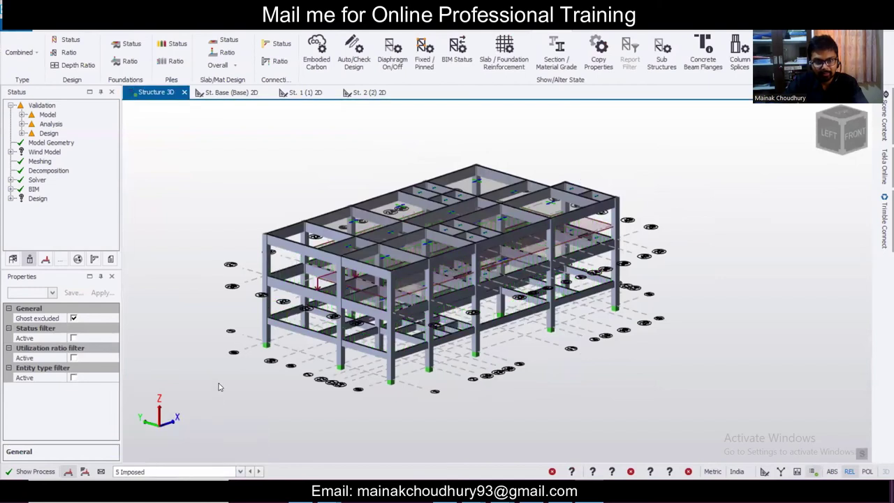
{"action": "scroll", "coordinate": [239, 340], "scroll_direction": "down", "scroll_amount": 2}
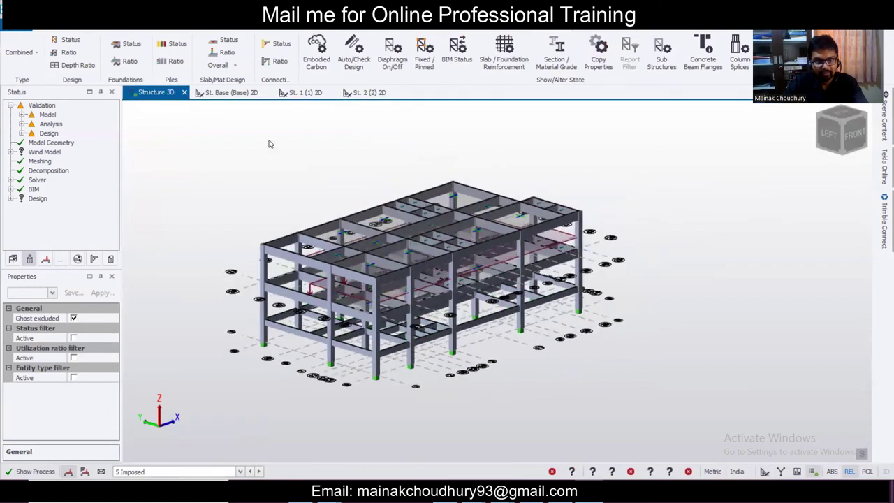
- In the 3 Dead loadcase, apply a 4 kN/m full UDL to the St. 2 edge beams along gridline 26 and the upper part of gridline 40
{"action": "left_click", "coordinate": [372, 93]}
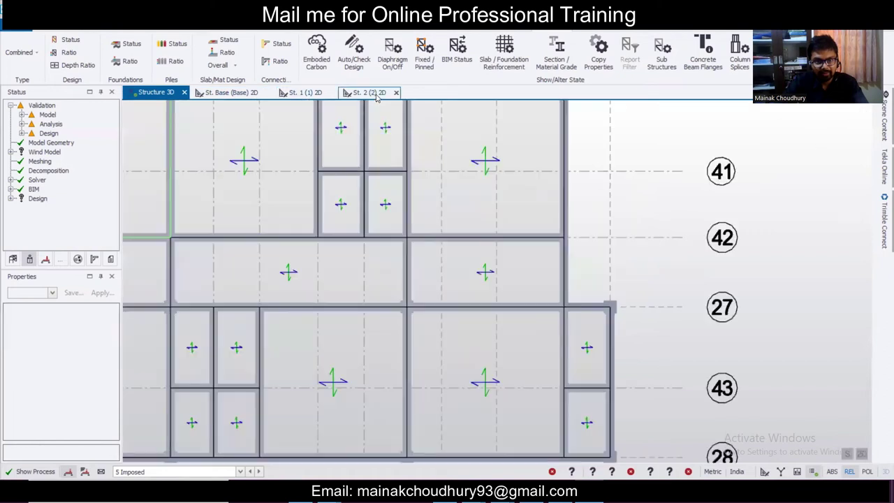
{"action": "scroll", "coordinate": [393, 203], "scroll_direction": "down", "scroll_amount": 4}
{"action": "middle_click_drag", "start_coordinate": [450, 269], "coordinate": [580, 324]}
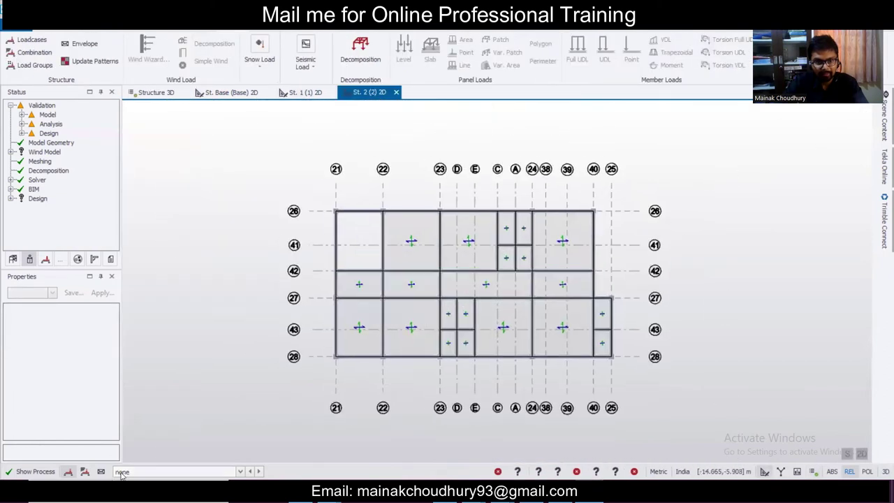
{"action": "left_click", "coordinate": [140, 471]}
{"action": "left_click", "coordinate": [154, 435]}
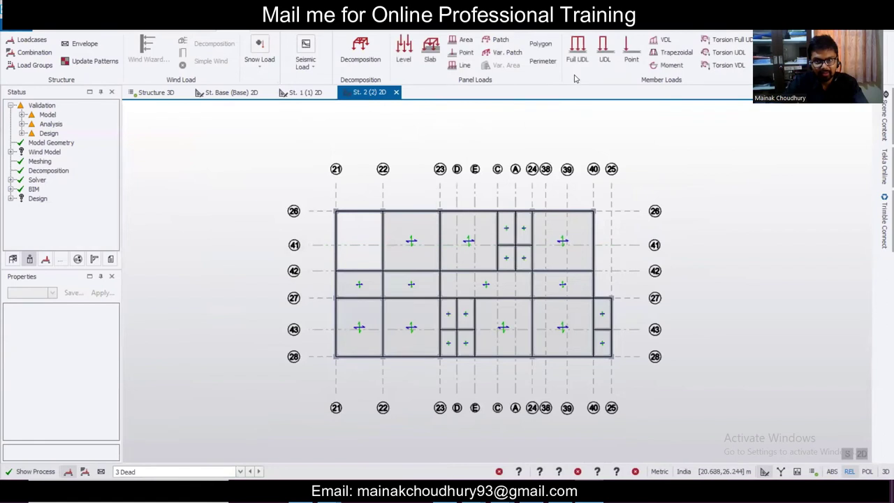
{"action": "left_click", "coordinate": [577, 50]}
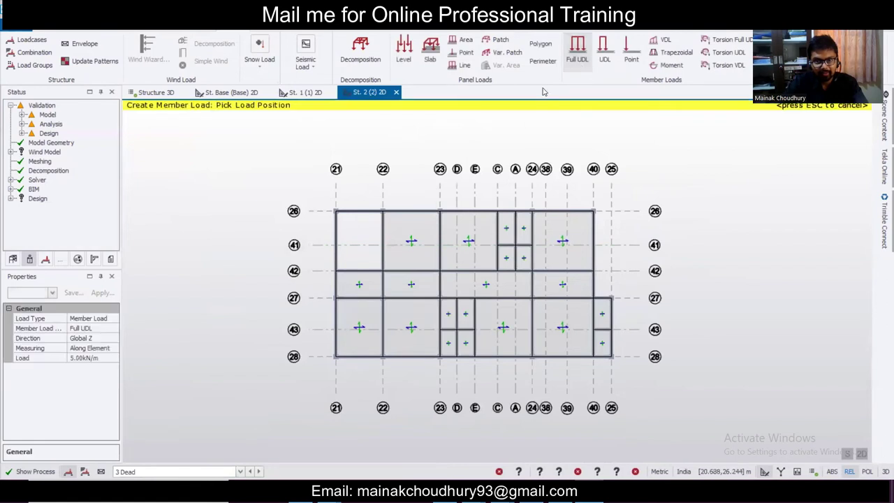
{"action": "left_click", "coordinate": [105, 359]}
{"action": "type", "text": "4"}
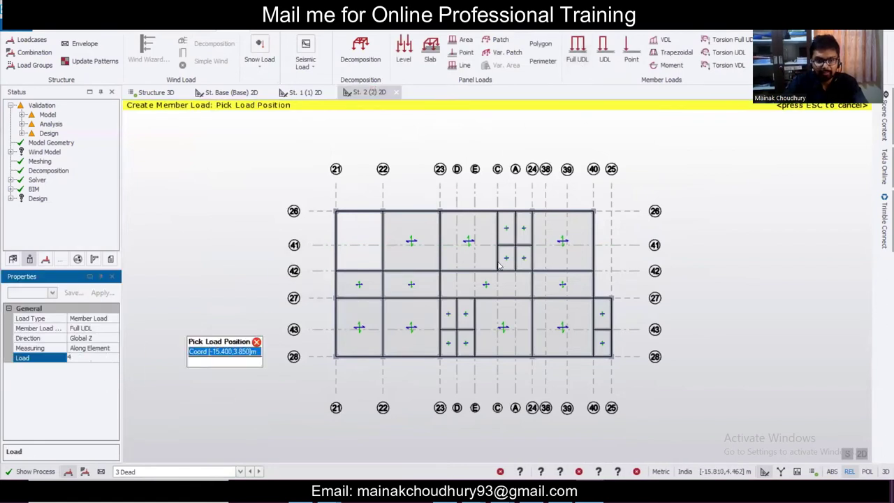
{"action": "left_click", "coordinate": [359, 210]}
{"action": "left_click", "coordinate": [410, 211]}
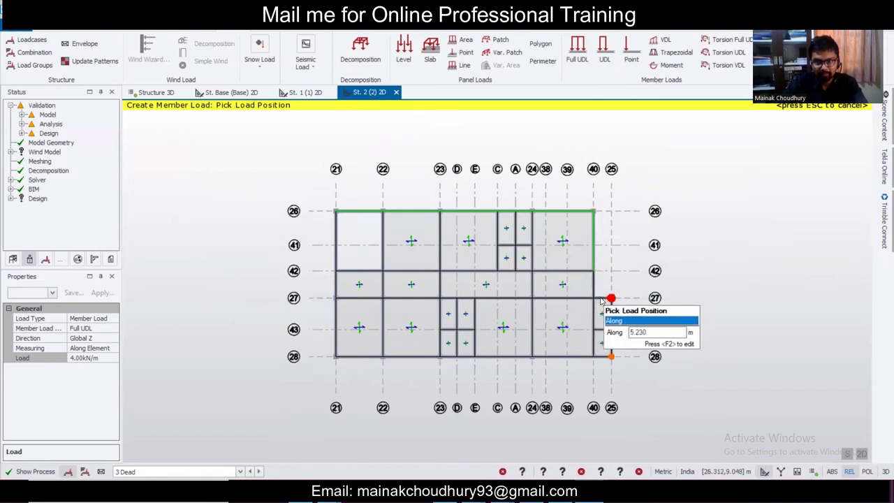
- Add the 4 kN/m full UDL to the projecting bay's beams on gridlines 27, 25 and 28 and the adjacent gridline 28 beam
{"action": "scroll", "coordinate": [602, 301], "scroll_direction": "up", "scroll_amount": 5}
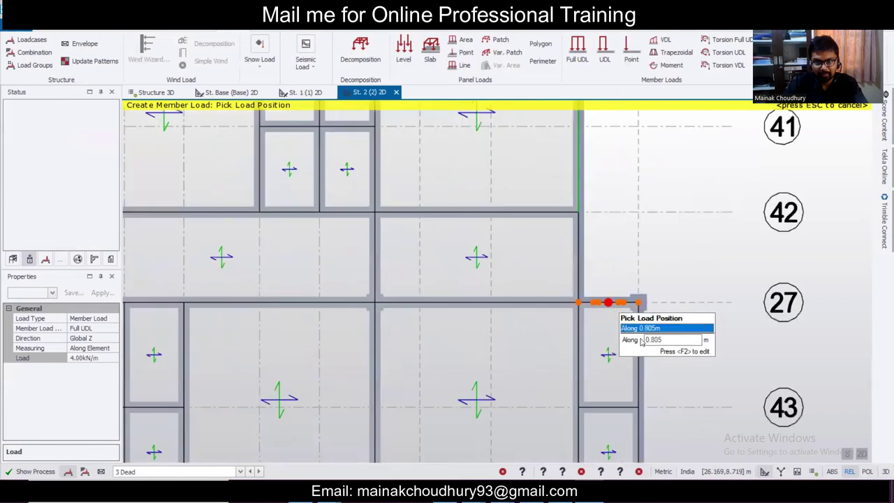
{"action": "scroll", "coordinate": [633, 312], "scroll_direction": "down", "scroll_amount": 1}
{"action": "left_click", "coordinate": [615, 382]}
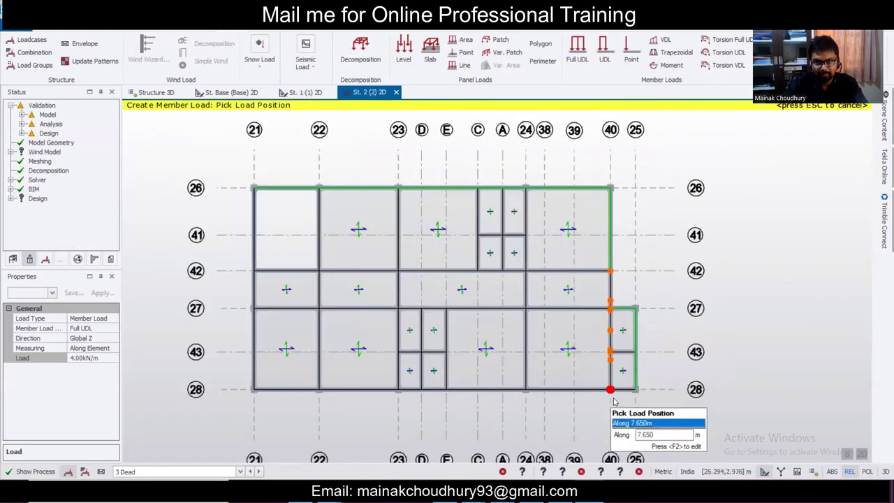
{"action": "left_click", "coordinate": [579, 388]}
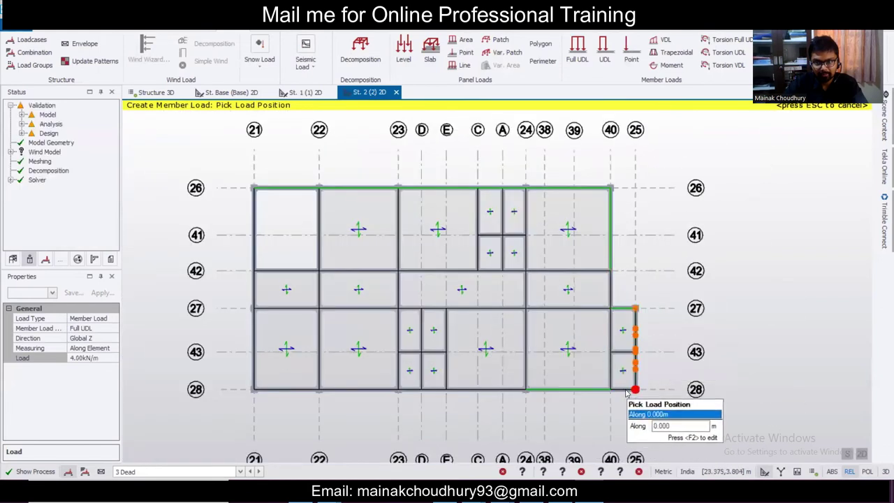
{"action": "scroll", "coordinate": [628, 389], "scroll_direction": "up", "scroll_amount": 4}
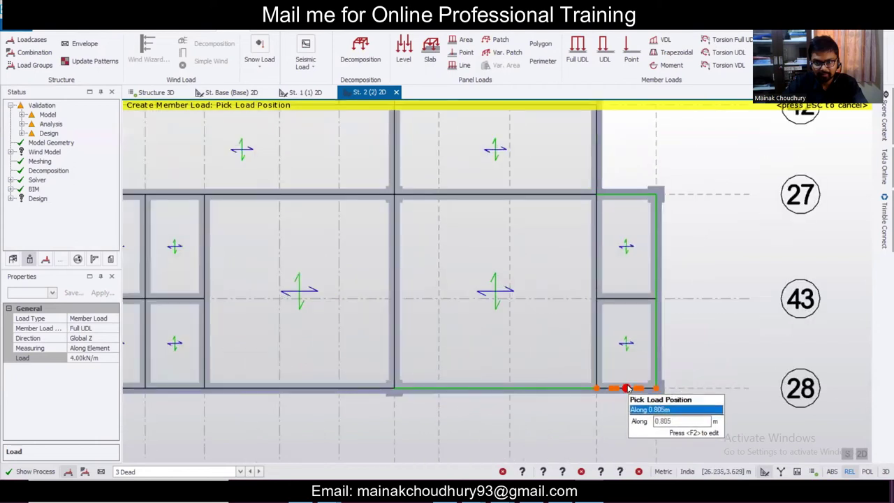
{"action": "scroll", "coordinate": [627, 389], "scroll_direction": "down", "scroll_amount": 5}
- Add the 4 kN/m full UDL to the remaining gridline 28 edge beams and the gridline 21 beam between 27 and 28
{"action": "left_click", "coordinate": [481, 384]}
{"action": "left_click", "coordinate": [352, 384]}
{"action": "left_click", "coordinate": [278, 387]}
{"action": "left_click", "coordinate": [240, 353]}
{"action": "left_click", "coordinate": [240, 269]}
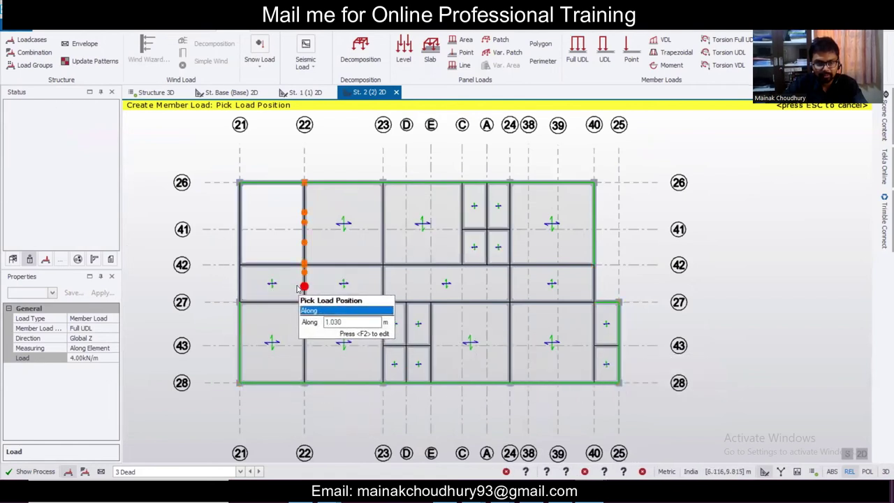
{"action": "scroll", "coordinate": [279, 279], "scroll_direction": "up", "scroll_amount": 2}
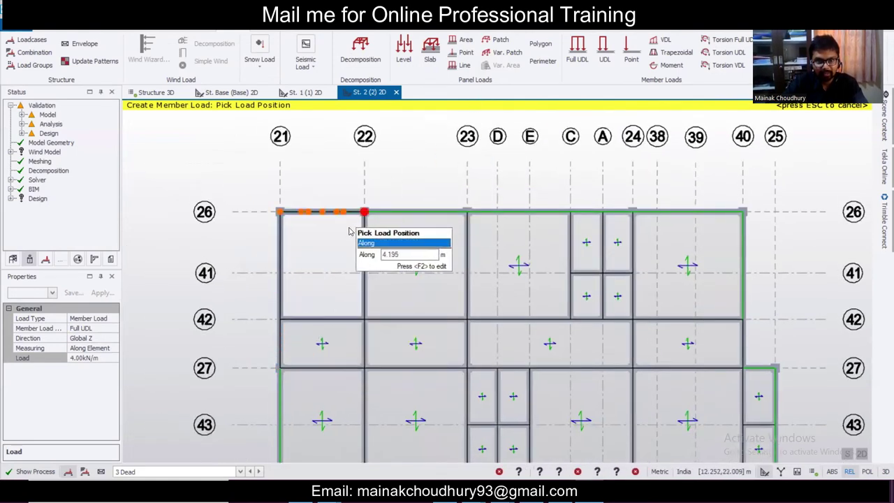
{"action": "key", "text": "Escape"}
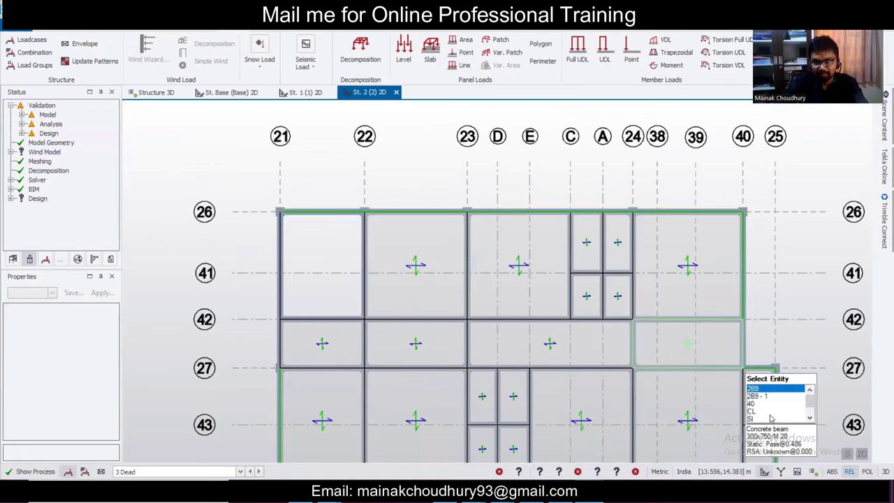
- Show St. 2 in 3D and delete the 4 kN/m load from the gridline 26 beam between gridlines 21 and 22
{"action": "left_click", "coordinate": [863, 454]}
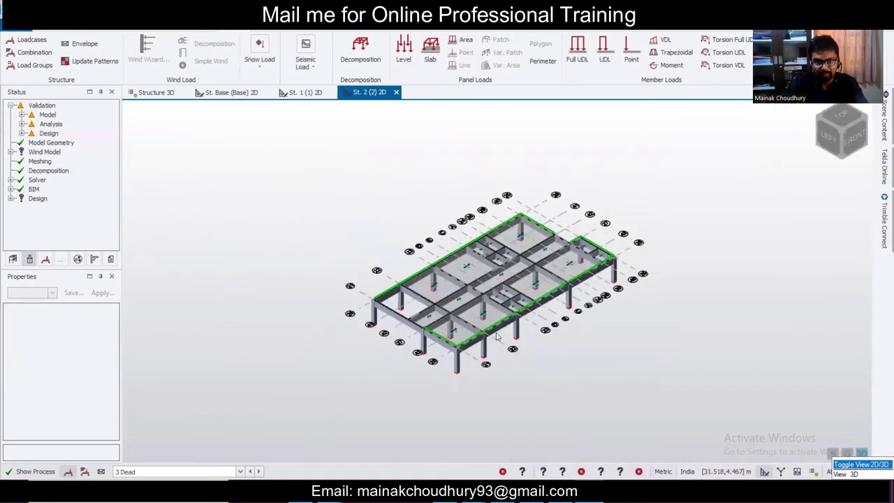
{"action": "scroll", "coordinate": [287, 270], "scroll_direction": "up", "scroll_amount": 5}
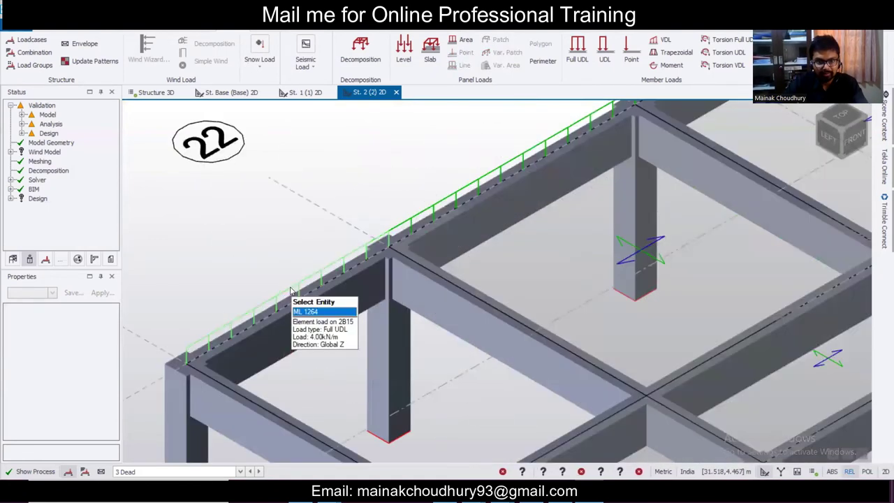
{"action": "left_click", "coordinate": [299, 289]}
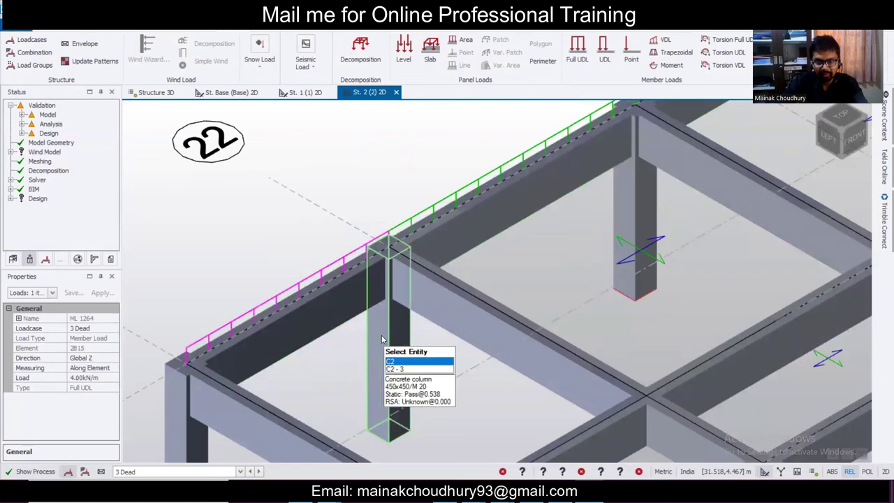
{"action": "key", "text": "Delete"}
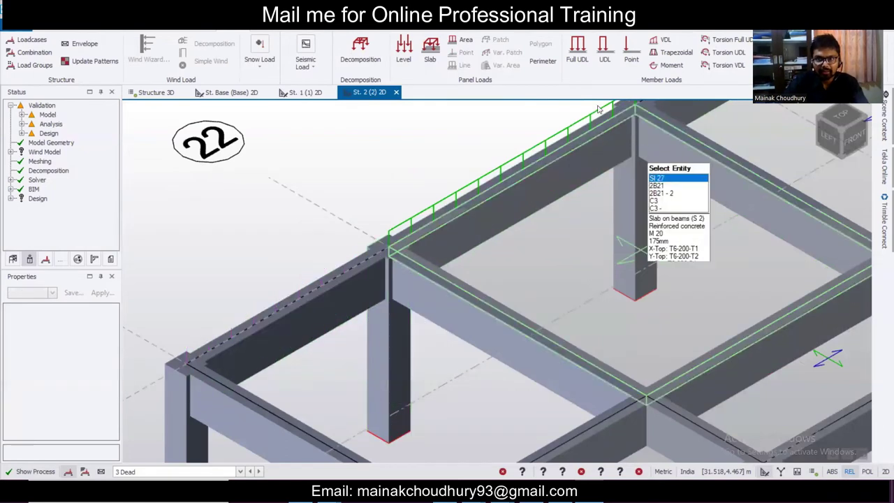
- Apply a 14 kN/m full UDL to the four beams on gridlines 26, 22, 21 and 27 around the open bay and adjoining small slab
{"action": "left_click", "coordinate": [576, 52]}
{"action": "left_click", "coordinate": [95, 357]}
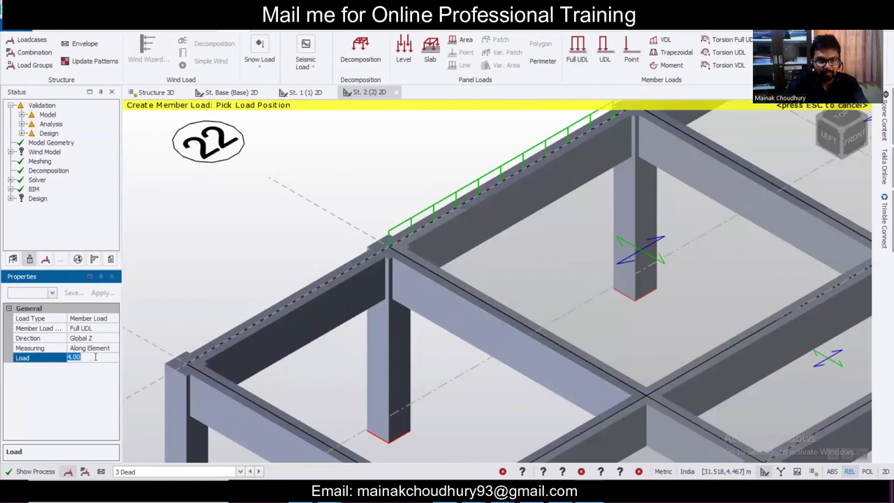
{"action": "type", "text": "14"}
{"action": "scroll", "coordinate": [447, 261], "scroll_direction": "down", "scroll_amount": 4}
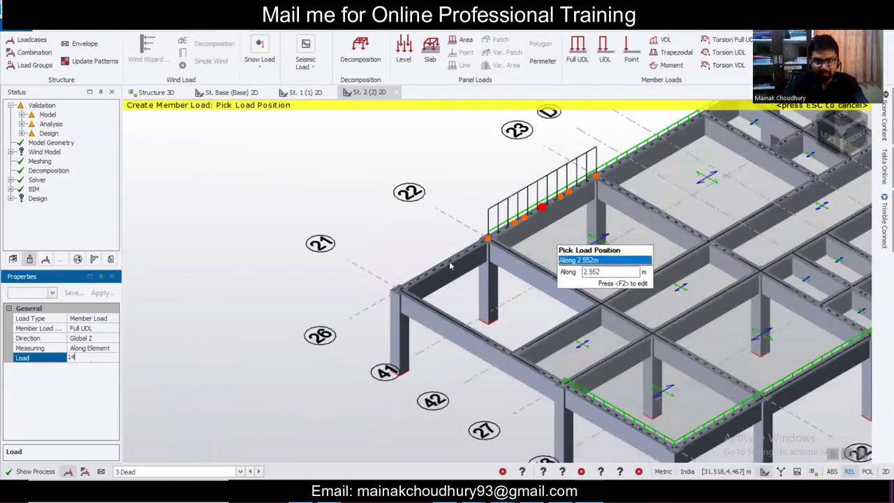
{"action": "left_click", "coordinate": [450, 264]}
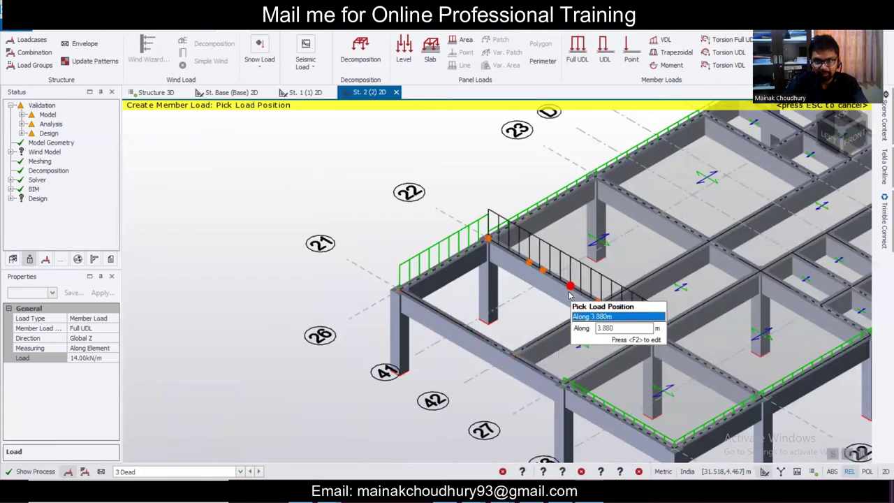
{"action": "left_click", "coordinate": [569, 295]}
{"action": "left_click", "coordinate": [505, 347]}
{"action": "left_click", "coordinate": [620, 359]}
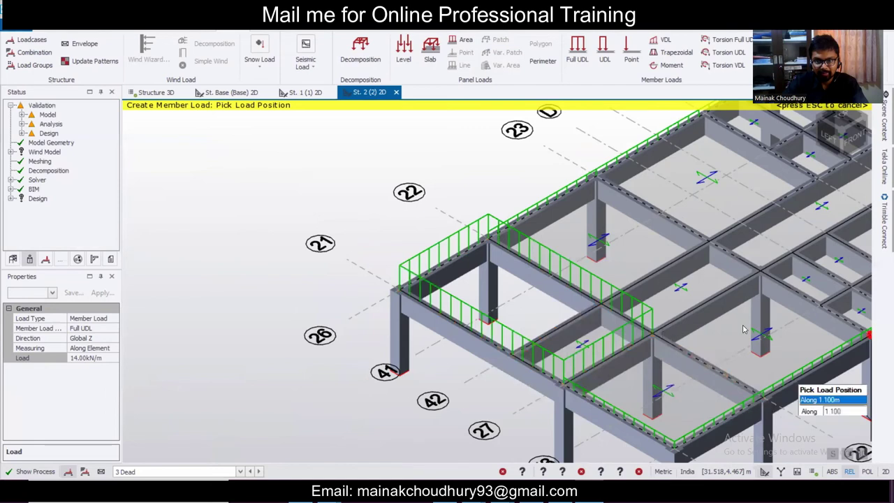
- Apply the 14 kN/m full UDL to the gridline 42 beam between gridlines 21 and 22 and end the load command
{"action": "scroll", "coordinate": [744, 330], "scroll_direction": "down", "scroll_amount": 5}
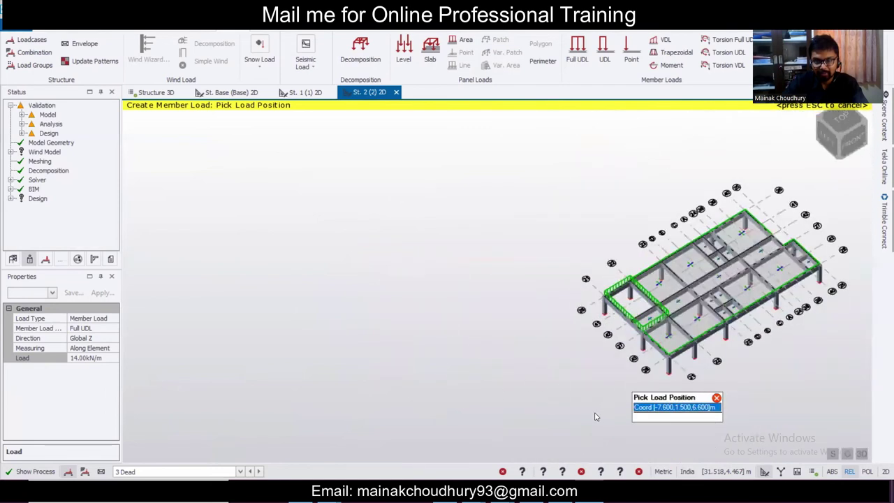
{"action": "scroll", "coordinate": [628, 322], "scroll_direction": "up", "scroll_amount": 5}
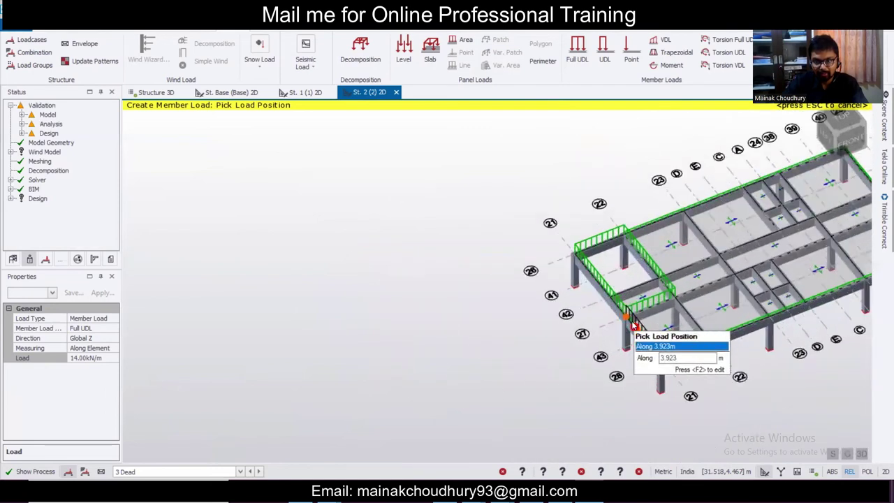
{"action": "scroll", "coordinate": [633, 325], "scroll_direction": "up", "scroll_amount": 4}
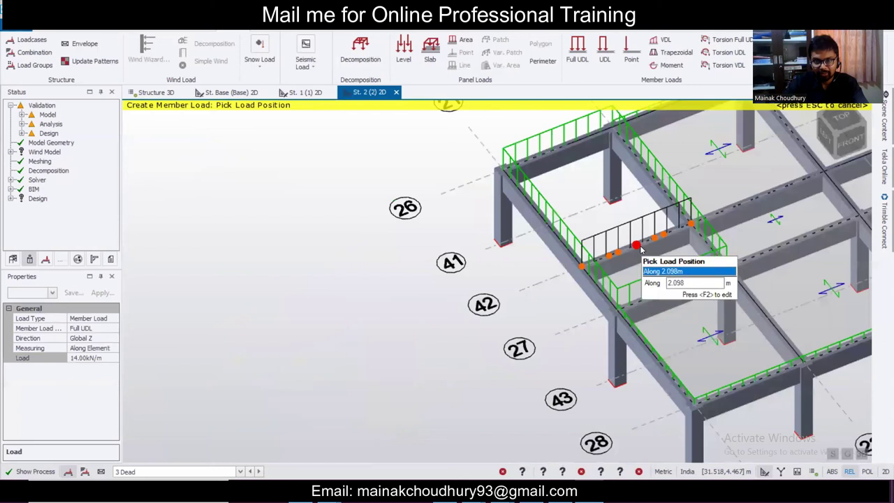
{"action": "left_click", "coordinate": [640, 246]}
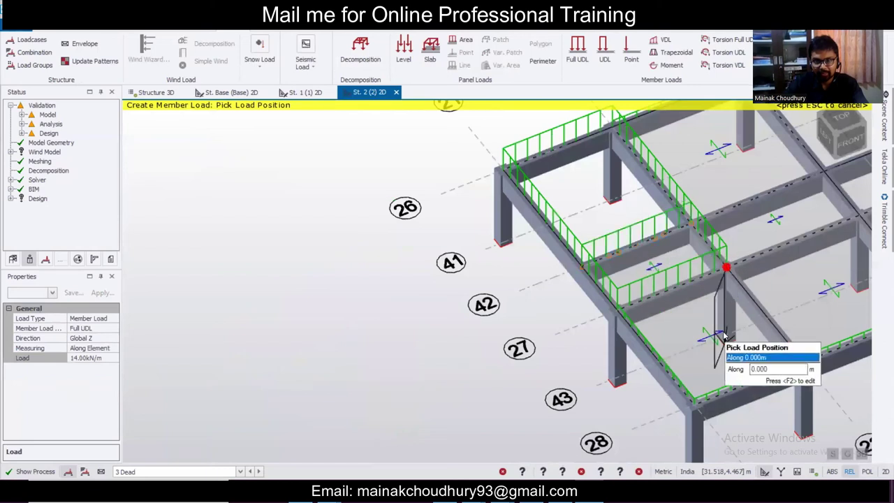
{"action": "key", "text": "Escape"}
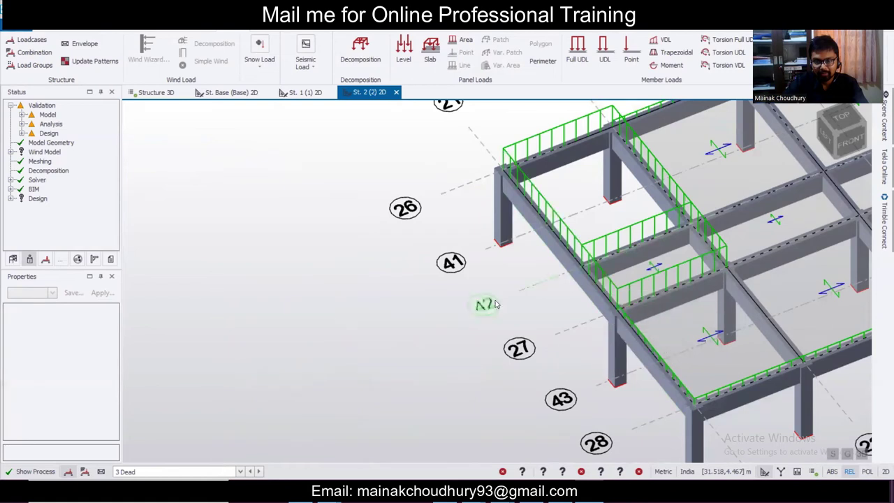
- Delete the two 14 kN/m member loads on the beams along gridlines 21 and 22, and look over the remaining loads in 3D
{"action": "left_click", "coordinate": [860, 455]}
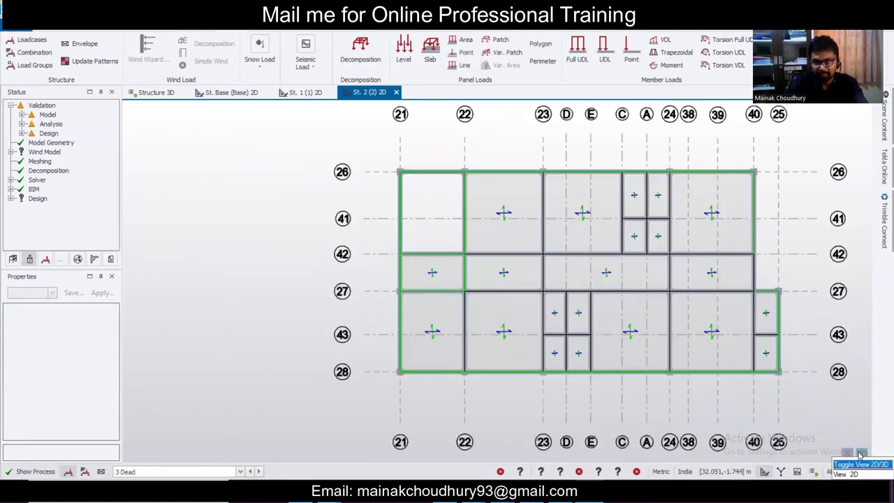
{"action": "left_click", "coordinate": [864, 456]}
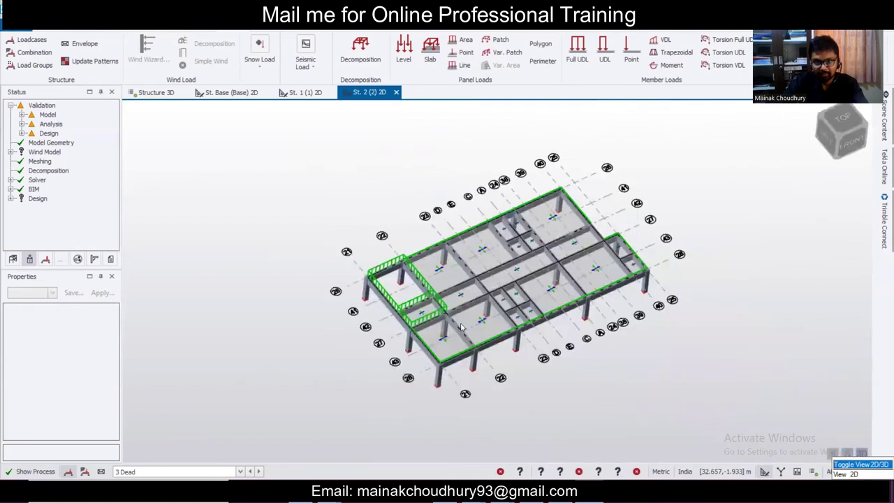
{"action": "scroll", "coordinate": [391, 334], "scroll_direction": "up", "scroll_amount": 3}
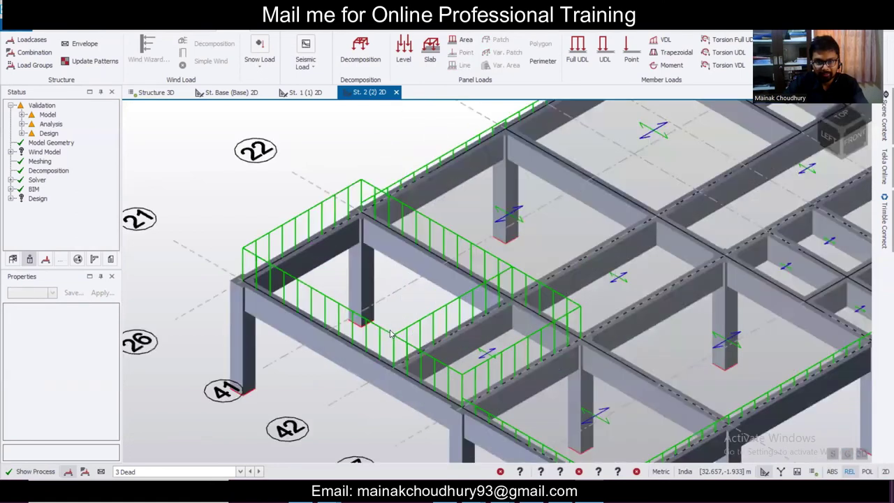
{"action": "left_click", "coordinate": [392, 334]}
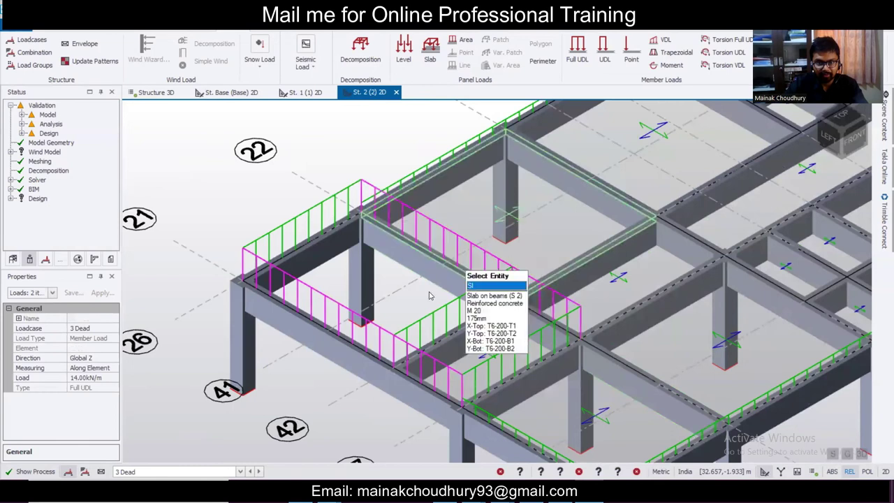
{"action": "left_click", "coordinate": [492, 358]}
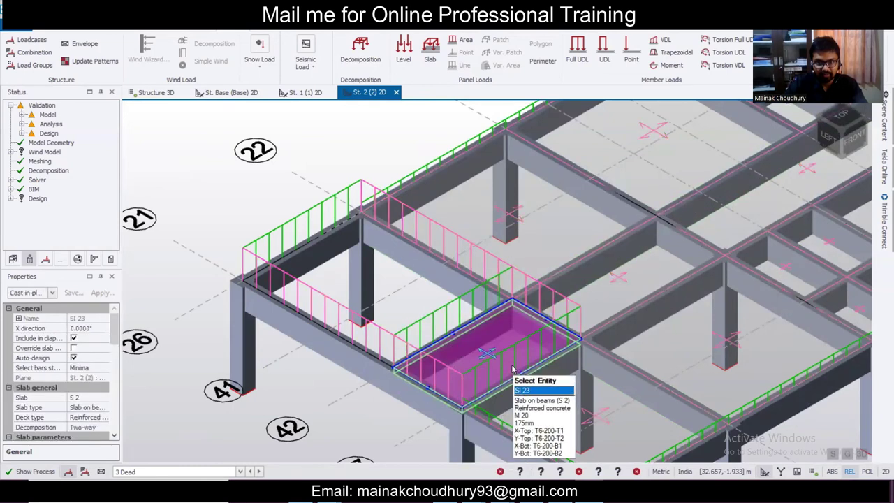
{"action": "left_click", "coordinate": [513, 349]}
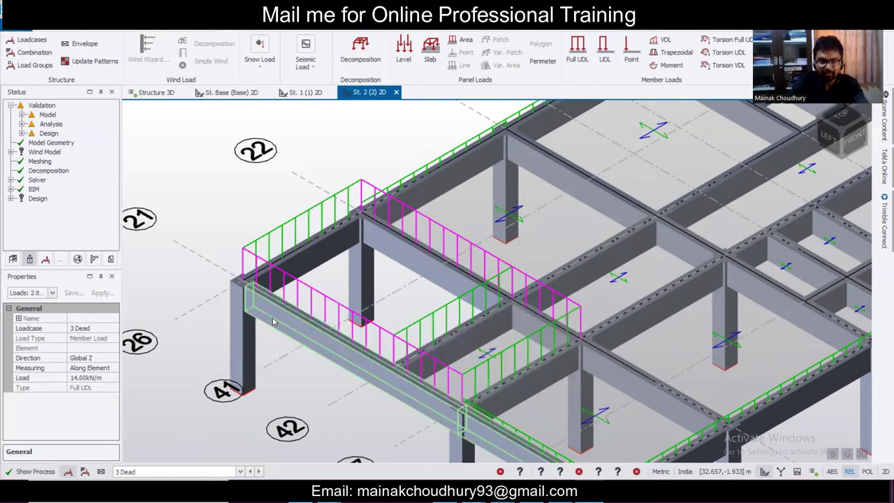
{"action": "key", "text": "Delete"}
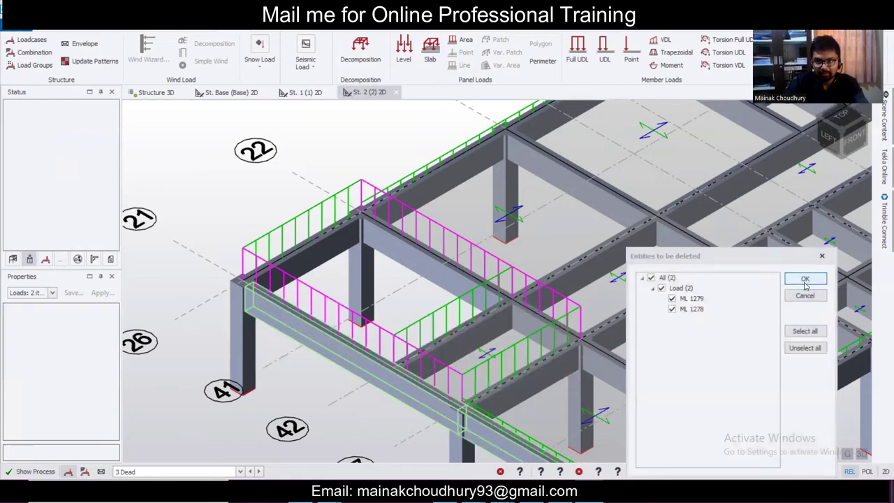
{"action": "left_click", "coordinate": [810, 279]}
{"action": "scroll", "coordinate": [537, 270], "scroll_direction": "down", "scroll_amount": 3}
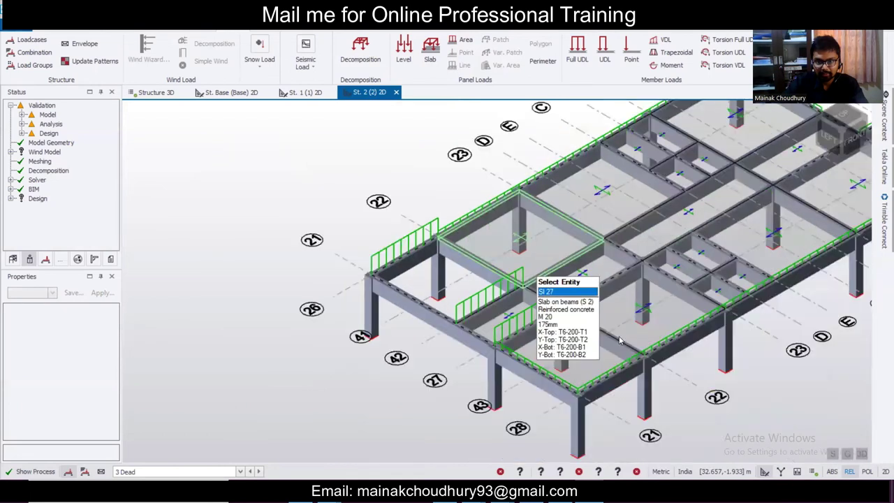
{"action": "scroll", "coordinate": [619, 340], "scroll_direction": "up", "scroll_amount": 2}
{"action": "scroll", "coordinate": [491, 326], "scroll_direction": "up", "scroll_amount": 2}
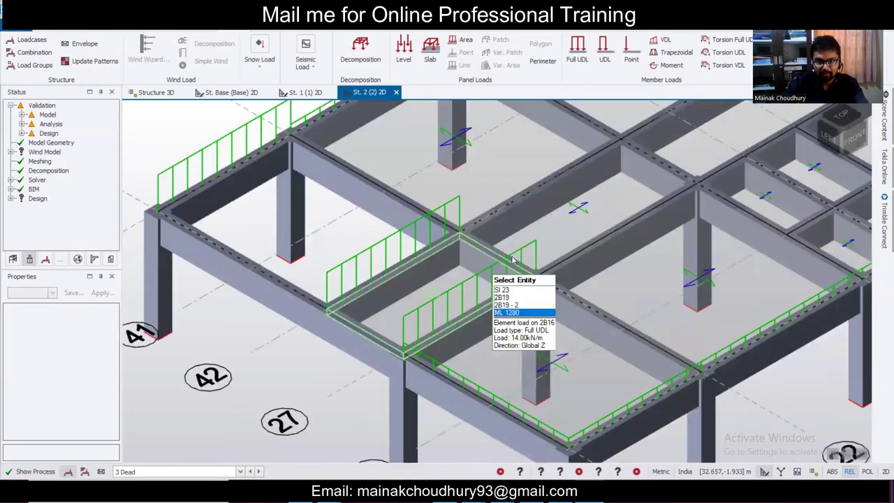
- Hide the slab items and delete the 14 kN/m full UDL from the gridline 27 beam between gridlines 21 and 22
{"action": "left_click", "coordinate": [884, 120]}
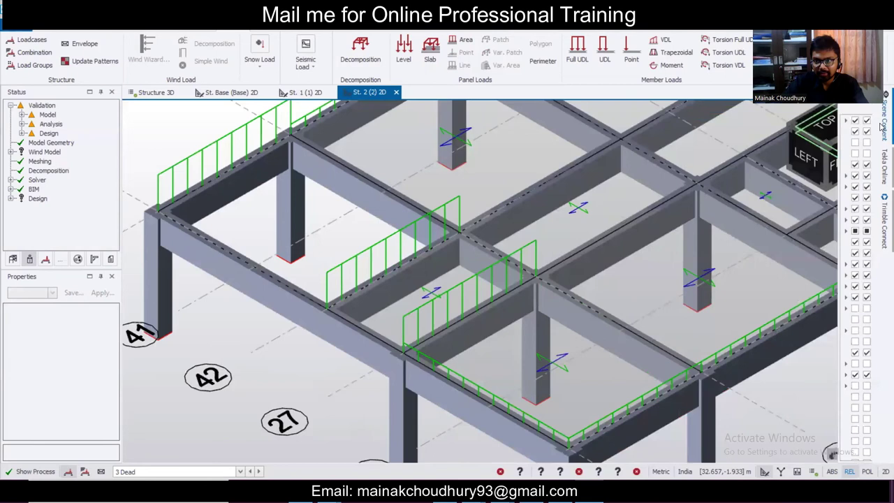
{"action": "left_click", "coordinate": [730, 186]}
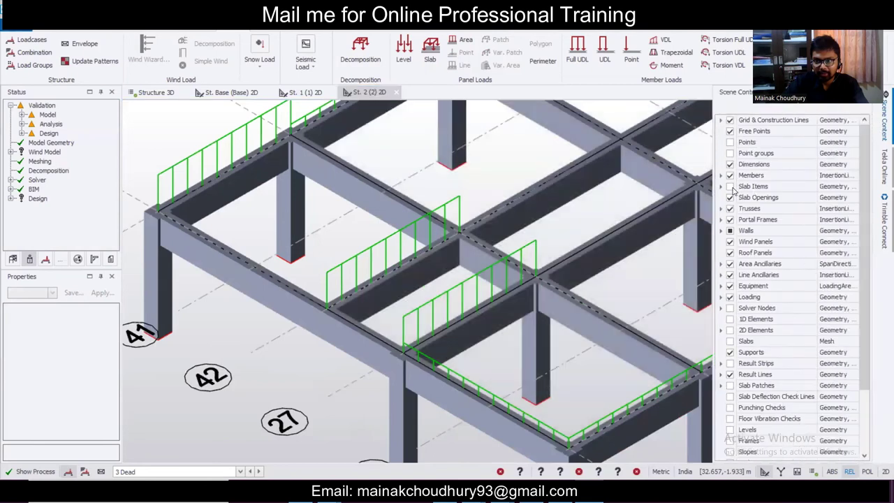
{"action": "left_click", "coordinate": [461, 289]}
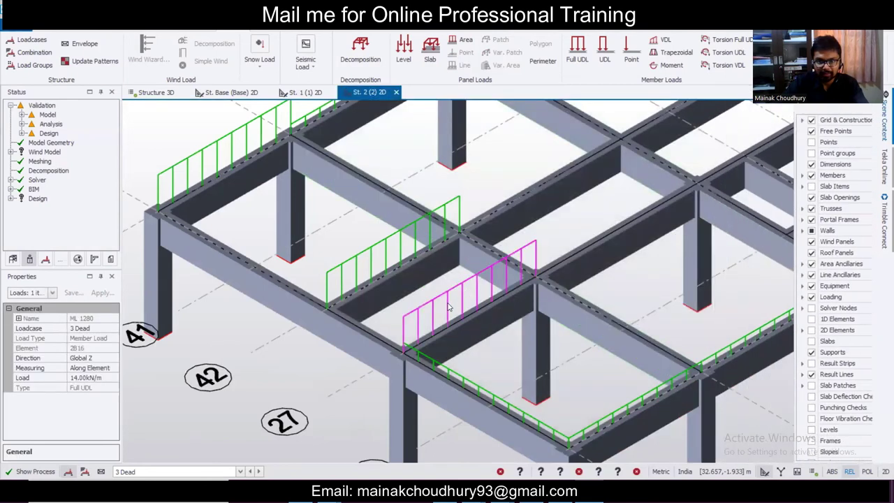
{"action": "key", "text": "Delete"}
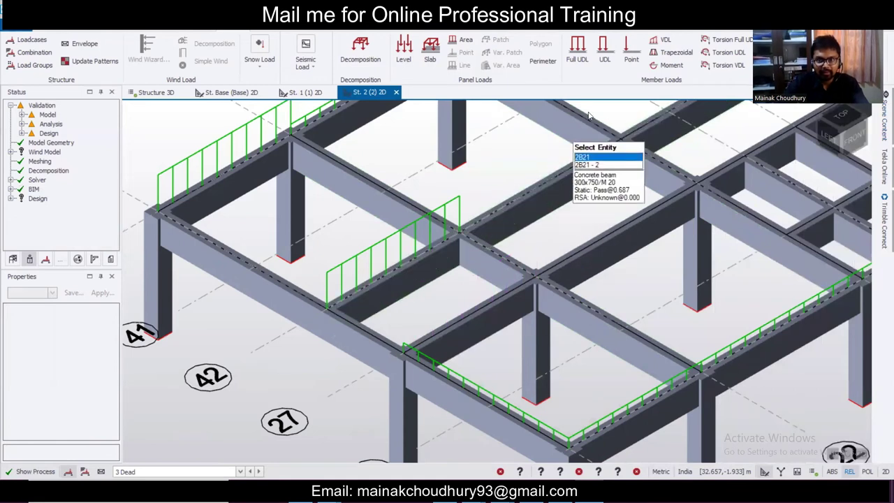
- Apply partial 14 kN/m UDLs to the beams along gridlines 21 and 22, running from gridline 26 to gridline 42
{"action": "left_click", "coordinate": [604, 50]}
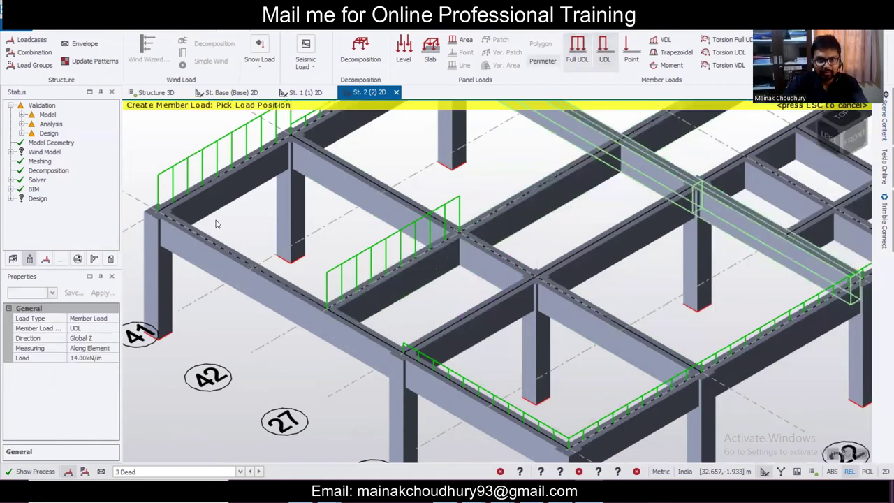
{"action": "left_click", "coordinate": [325, 307]}
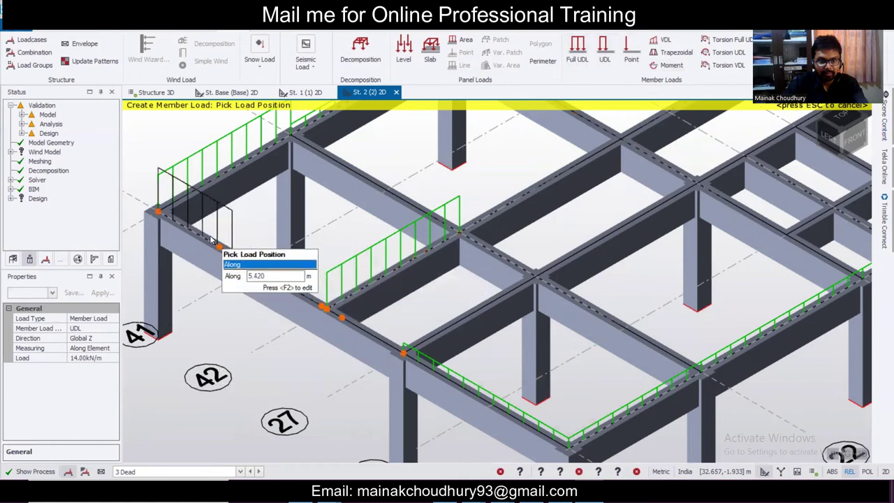
{"action": "left_click", "coordinate": [159, 212]}
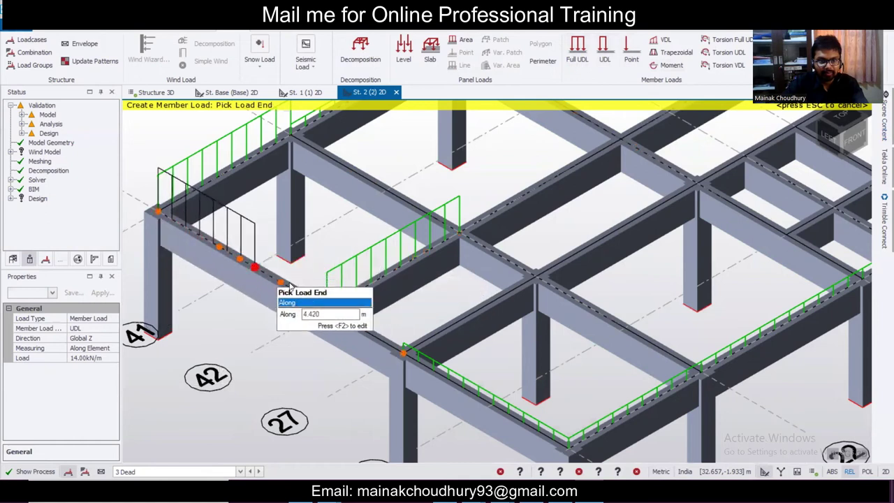
{"action": "left_click", "coordinate": [331, 307]}
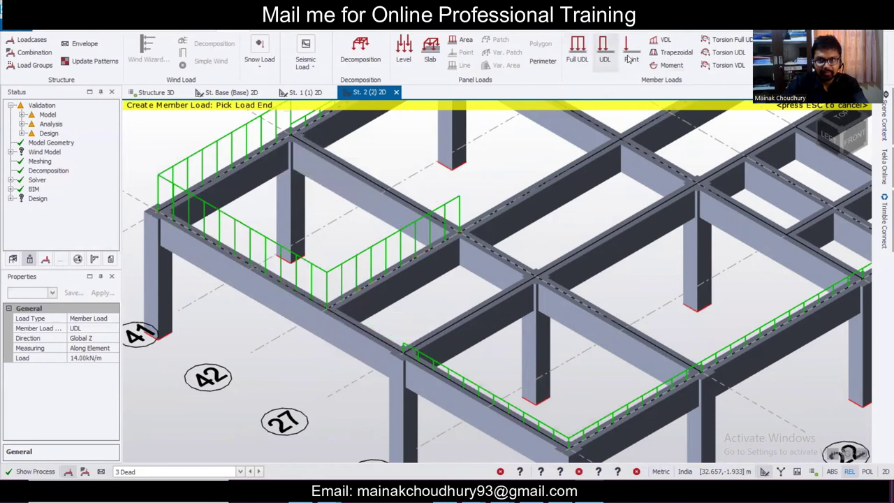
{"action": "left_click", "coordinate": [291, 133]}
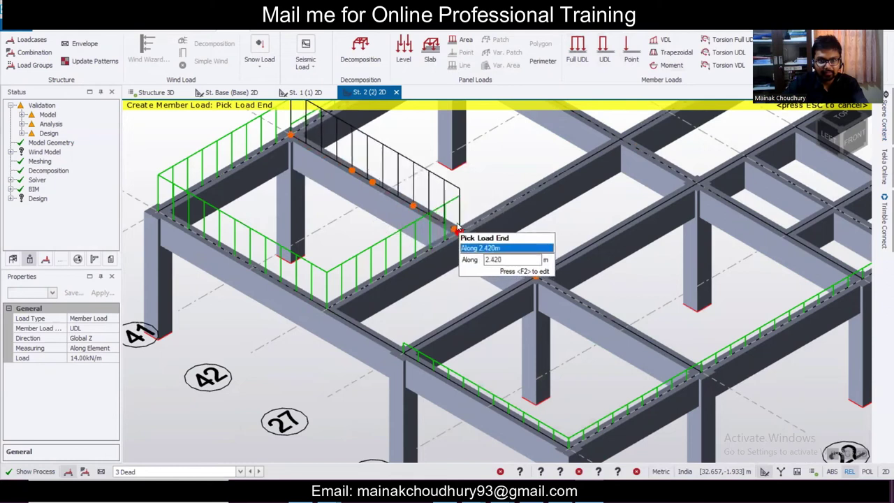
{"action": "left_click", "coordinate": [457, 227]}
{"action": "key", "text": "Escape"}
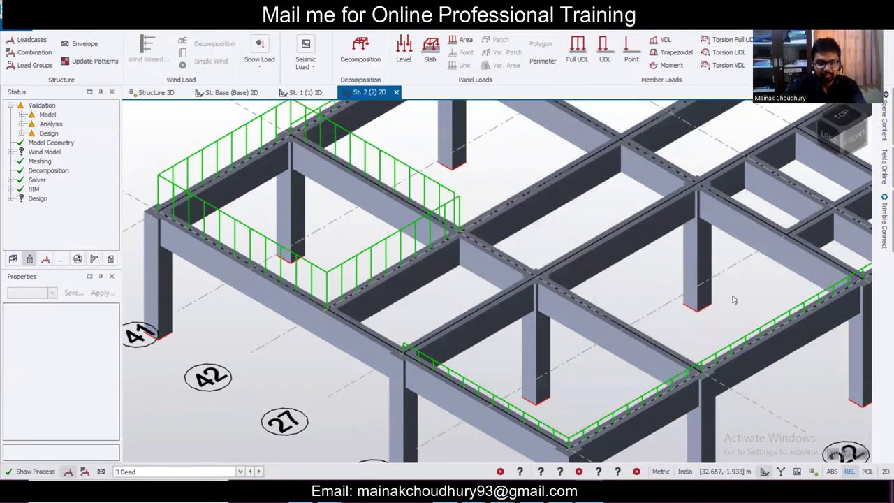
- Apply a partial 4 kN/m UDL to the gridline 21 beam, from gridline 42 to gridline 27
{"action": "scroll", "coordinate": [361, 326], "scroll_direction": "down", "scroll_amount": 1}
{"action": "scroll", "coordinate": [363, 323], "scroll_direction": "down", "scroll_amount": 4}
{"action": "scroll", "coordinate": [382, 348], "scroll_direction": "up", "scroll_amount": 2}
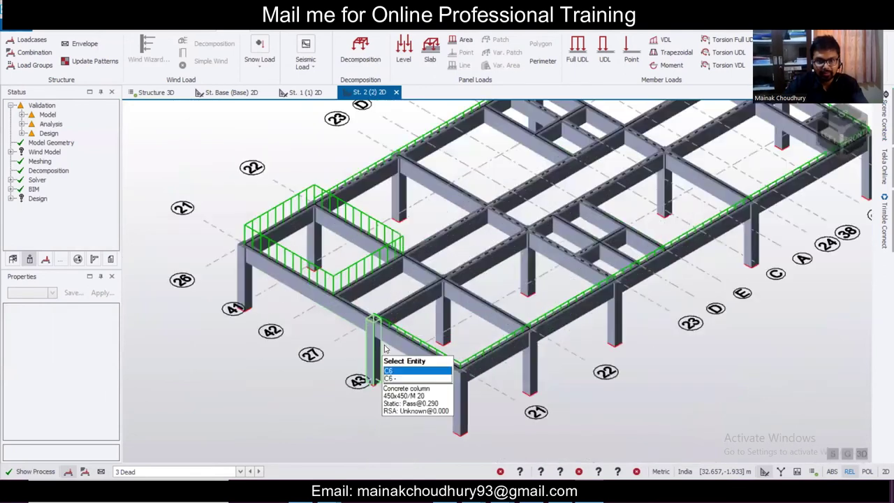
{"action": "scroll", "coordinate": [338, 278], "scroll_direction": "up", "scroll_amount": 3}
{"action": "left_click", "coordinate": [605, 50]}
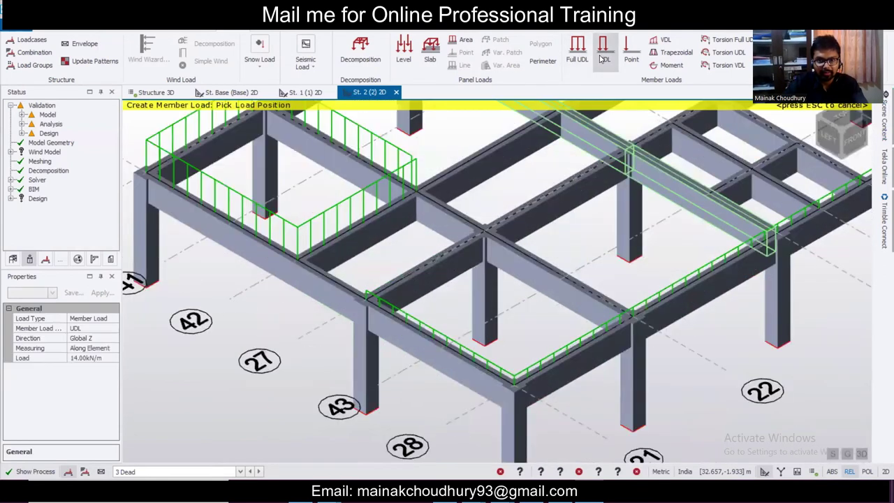
{"action": "left_click", "coordinate": [112, 356]}
{"action": "type", "text": "4"}
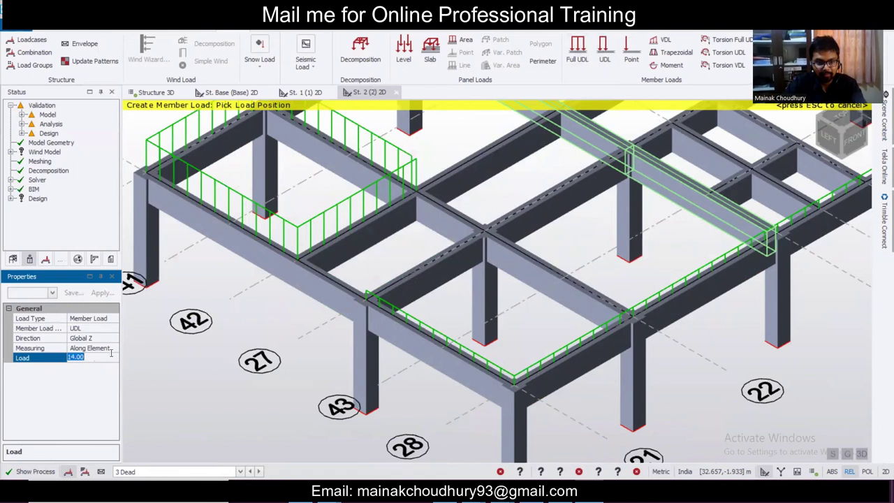
{"action": "left_click", "coordinate": [297, 262]}
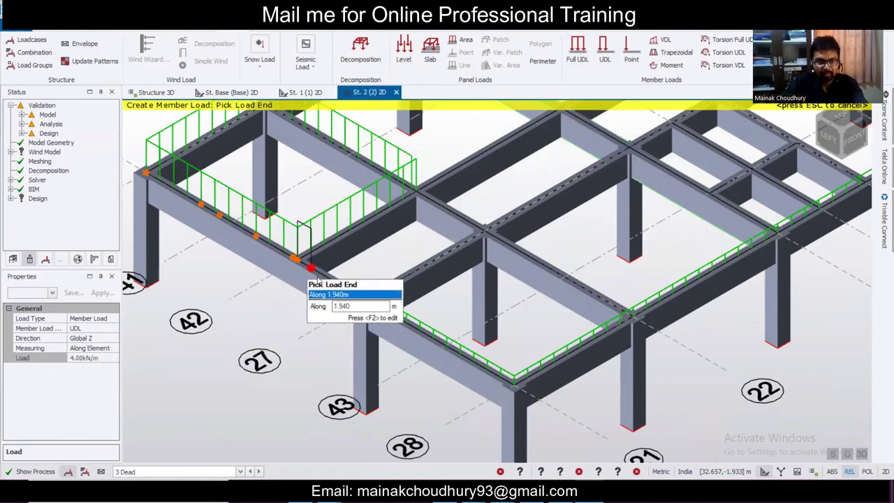
{"action": "left_click", "coordinate": [367, 302]}
{"action": "left_click", "coordinate": [370, 305]}
- Apply a partial 4 kN/m UDL along the unloaded stretch of the far end beam, between gridlines 42 and 27
{"action": "scroll", "coordinate": [253, 360], "scroll_direction": "down", "scroll_amount": 5}
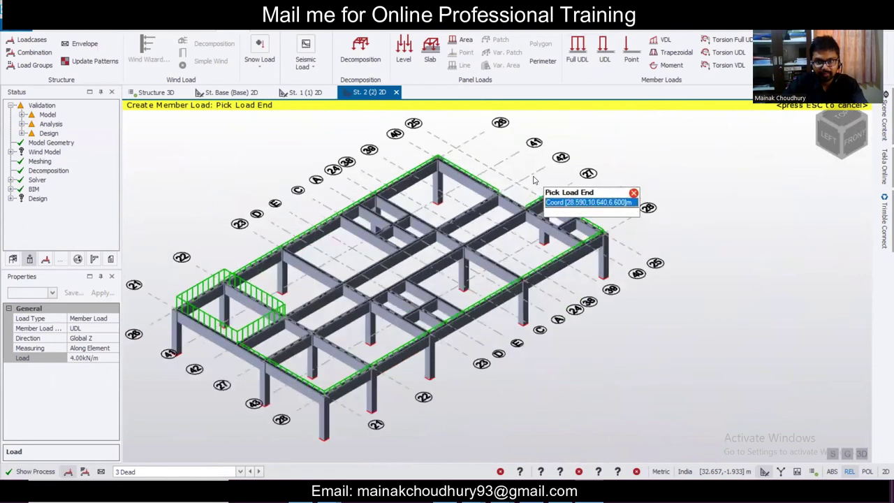
{"action": "scroll", "coordinate": [508, 203], "scroll_direction": "up", "scroll_amount": 5}
{"action": "left_click", "coordinate": [597, 62]}
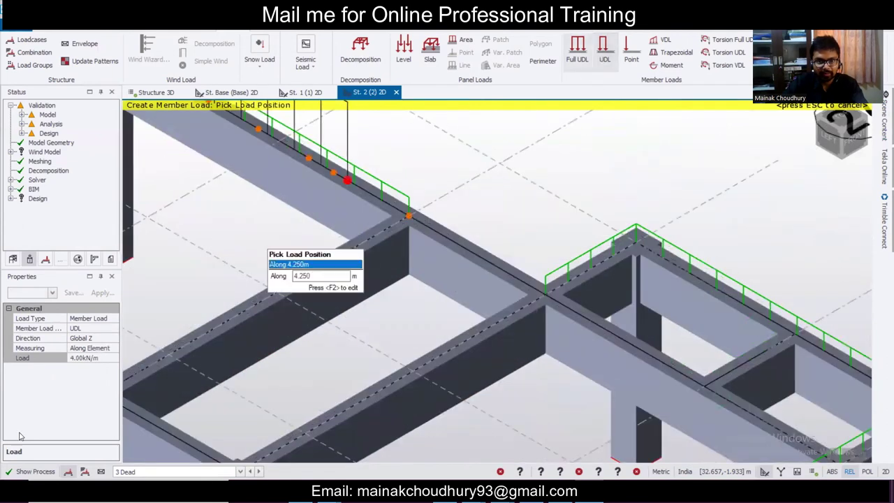
{"action": "left_click", "coordinate": [412, 213]}
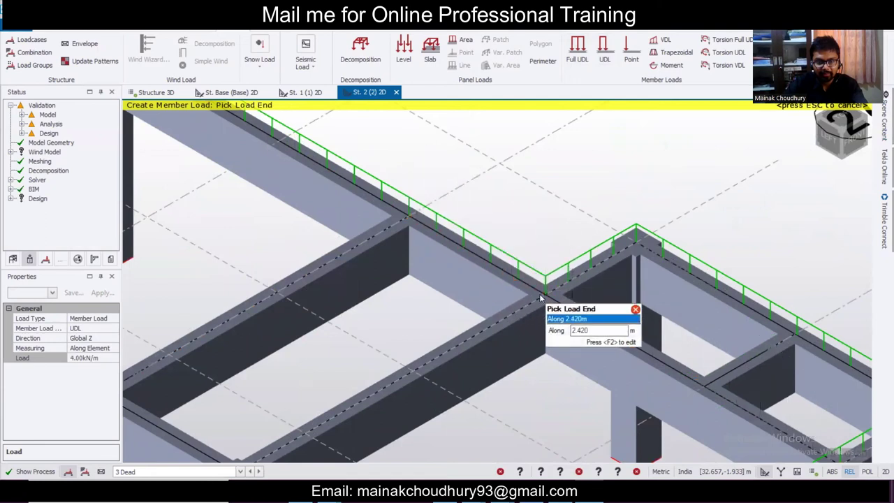
{"action": "scroll", "coordinate": [427, 308], "scroll_direction": "down", "scroll_amount": 8}
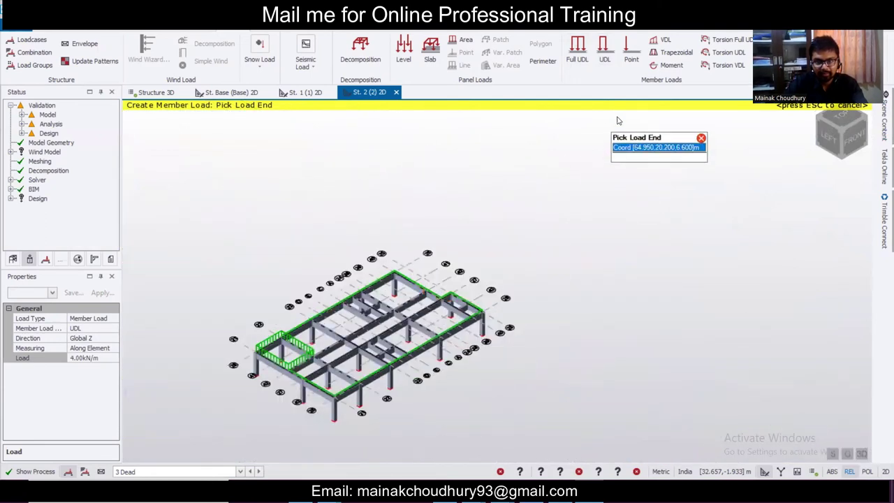
- Show the dead loads on the whole building in the Structure 3D view and inspect them from other sides
{"action": "left_click", "coordinate": [154, 93]}
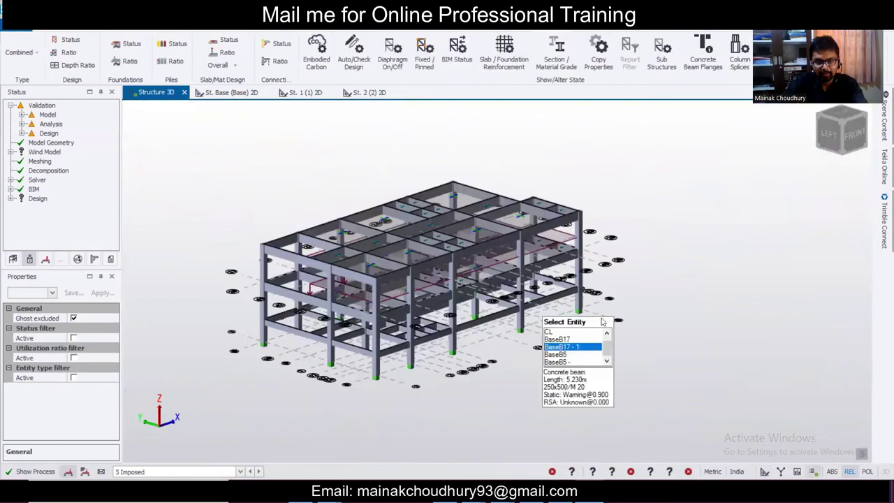
{"action": "right_click_drag", "start_coordinate": [604, 323], "coordinate": [292, 418]}
{"action": "left_click", "coordinate": [165, 472]}
{"action": "left_click", "coordinate": [147, 433]}
{"action": "middle_click_drag", "start_coordinate": [185, 398], "coordinate": [548, 389]}
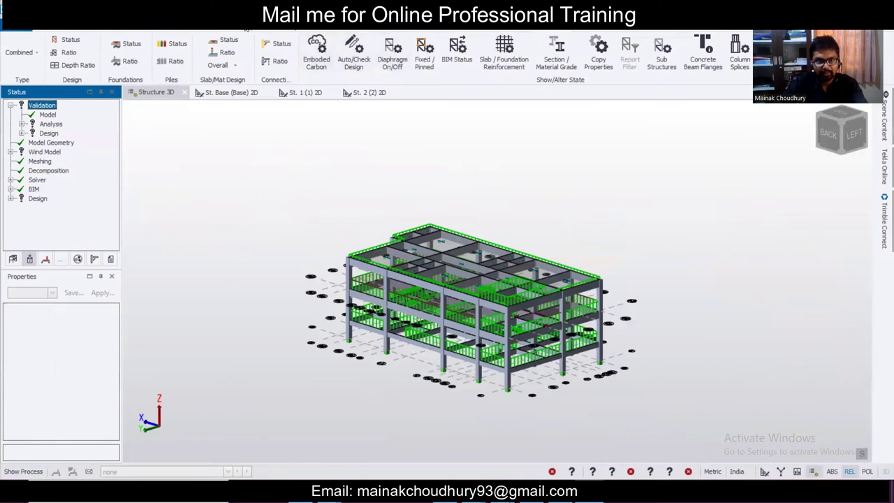
- Start the Seismic Wizard and set its base information: ignore seismic in floor St. B1 (B1) and below, Zone V, importance factor 1.0
{"action": "left_click", "coordinate": [243, 27]}
{"action": "left_click", "coordinate": [305, 59]}
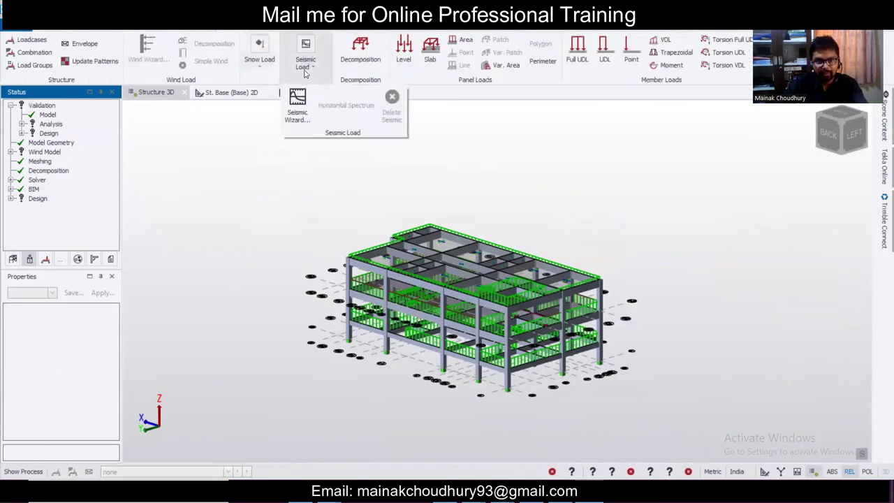
{"action": "left_click", "coordinate": [300, 111]}
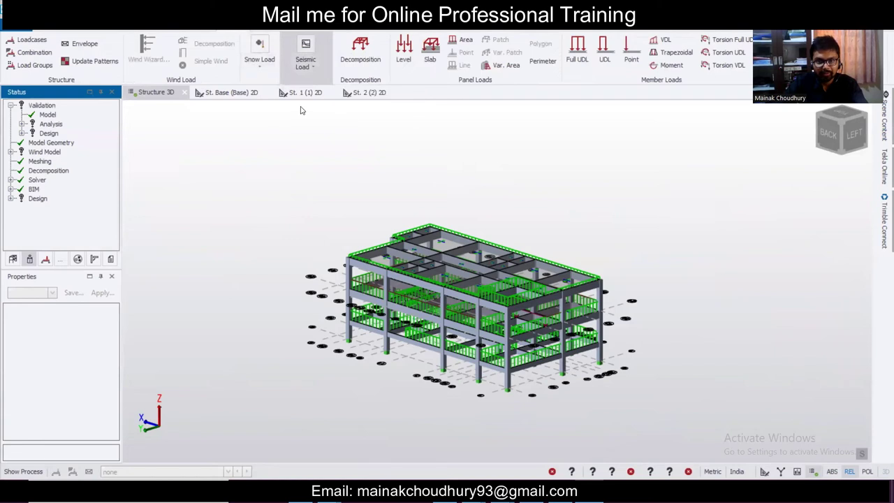
{"action": "left_click", "coordinate": [548, 382]}
{"action": "left_click", "coordinate": [395, 191]}
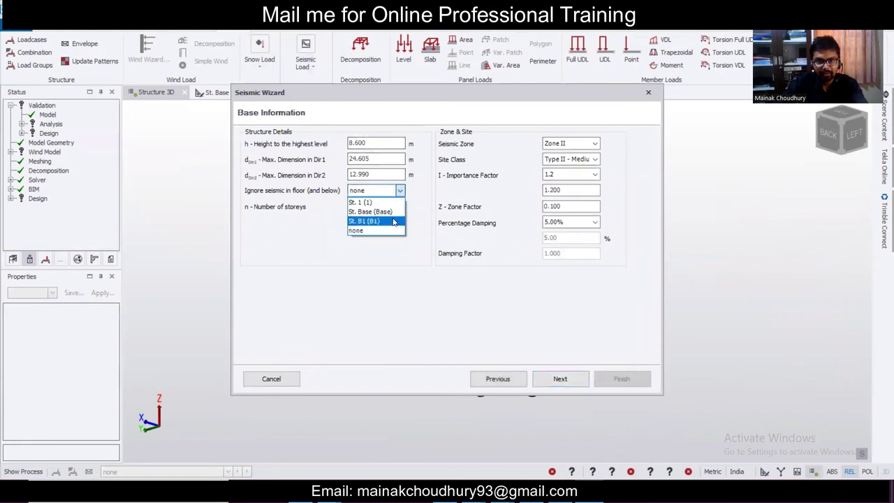
{"action": "left_click", "coordinate": [394, 221]}
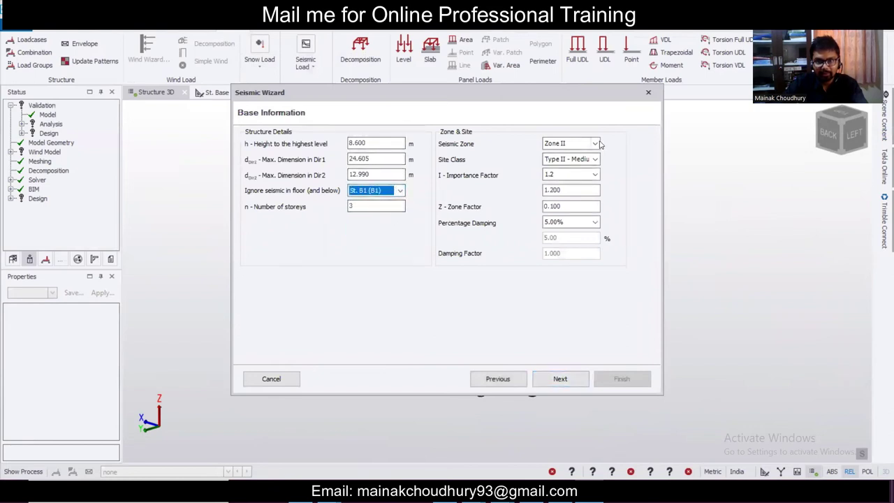
{"action": "left_click", "coordinate": [578, 183]}
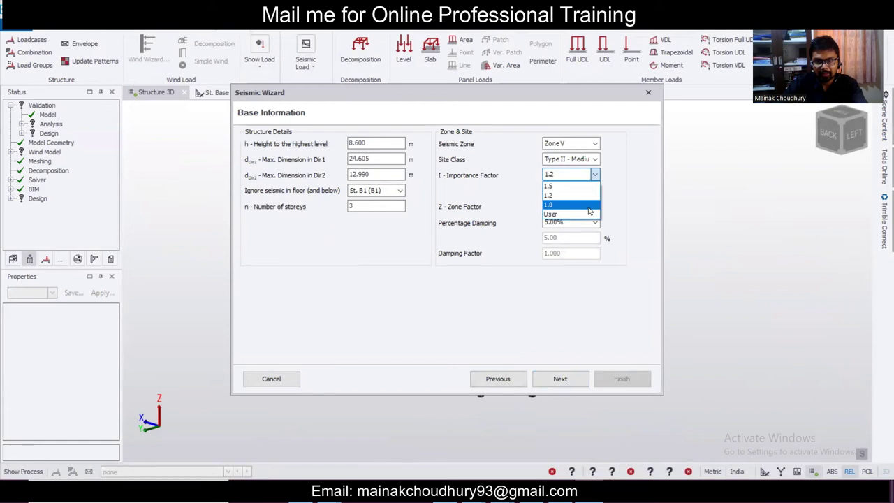
{"action": "left_click", "coordinate": [589, 205]}
{"action": "left_click", "coordinate": [571, 383]}
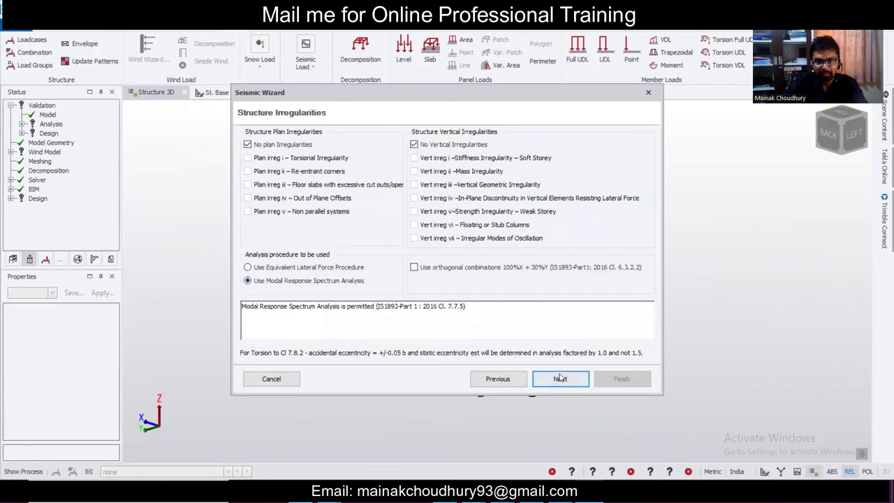
- Keep modal response spectrum analysis, set the fundamental period structure type to RC MRF Building in both directions, and proceed to the Seismic Force Resisting System settings
{"action": "left_click", "coordinate": [560, 378]}
{"action": "left_click", "coordinate": [405, 206]}
{"action": "left_click", "coordinate": [447, 212]}
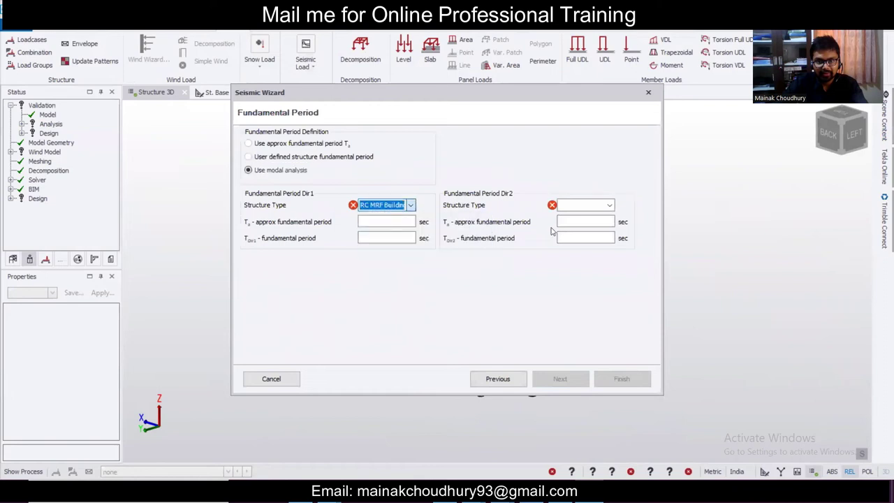
{"action": "left_click", "coordinate": [600, 207]}
{"action": "left_click", "coordinate": [595, 214]}
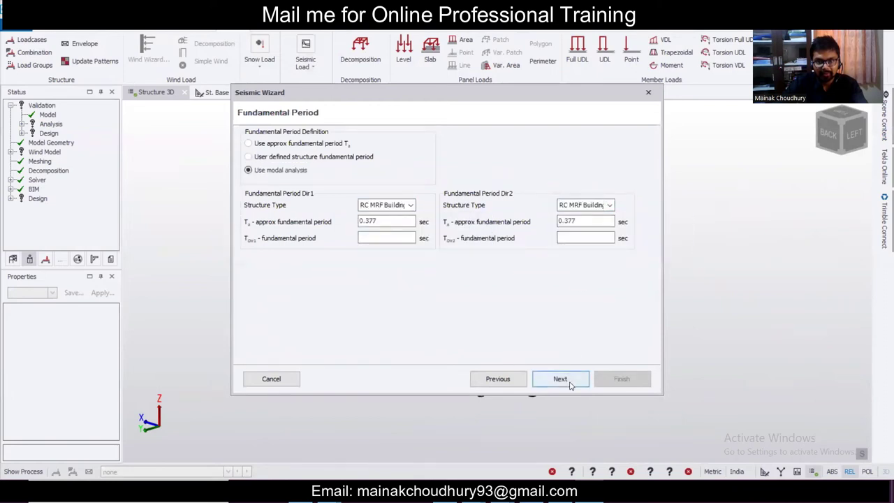
{"action": "left_click", "coordinate": [560, 378]}
{"action": "left_click", "coordinate": [466, 162]}
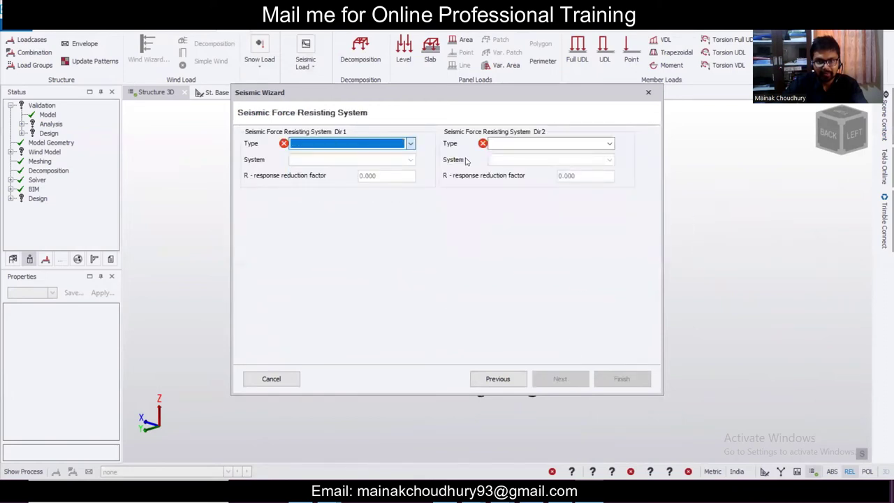
- Set the seismic force resisting system in both directions to Moment Frame Systems, RC building with SMRF
{"action": "left_click", "coordinate": [501, 145]}
{"action": "left_click", "coordinate": [460, 164]}
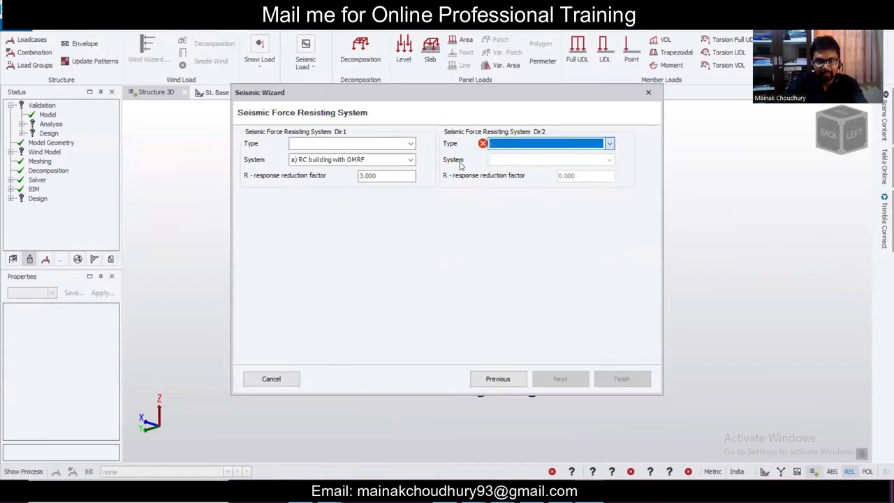
{"action": "left_click", "coordinate": [410, 161]}
{"action": "left_click", "coordinate": [410, 179]}
{"action": "left_click", "coordinate": [525, 160]}
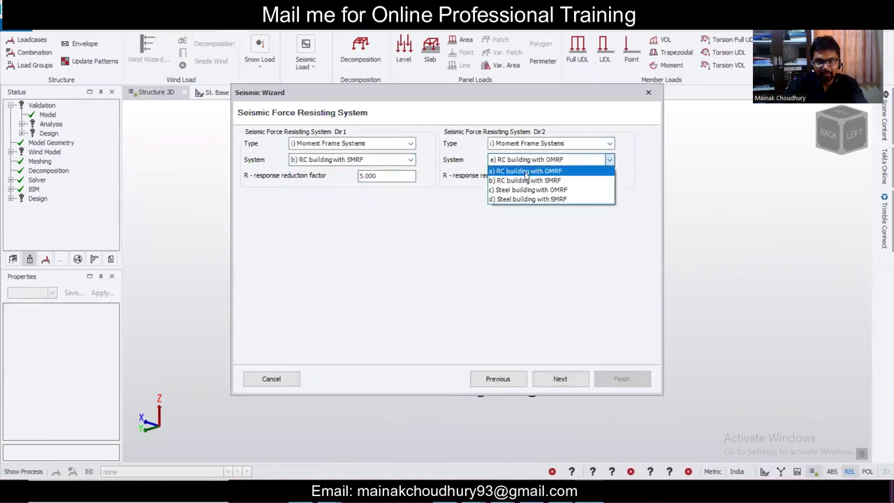
{"action": "left_click", "coordinate": [529, 179]}
{"action": "left_click", "coordinate": [558, 379]}
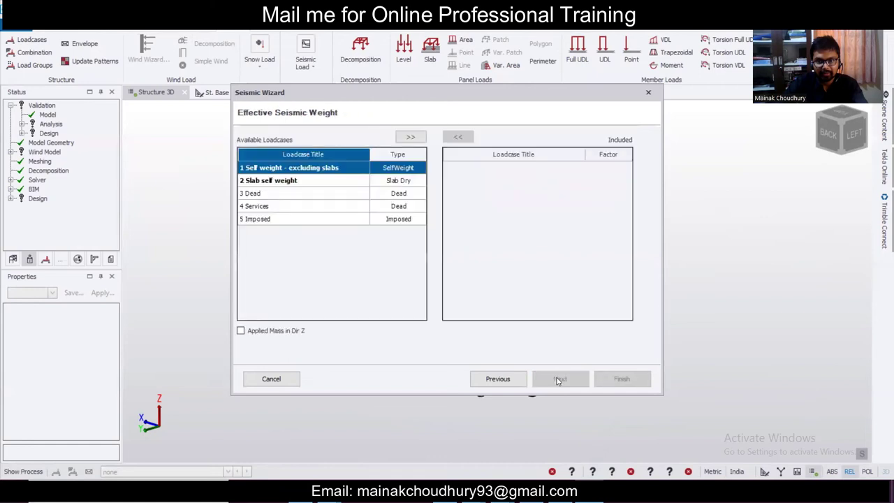
- Include all five loadcases, from self weight to imposed, in the effective seismic weight and complete the seismic definition without localization
{"action": "left_click", "coordinate": [411, 137]}
{"action": "left_click", "coordinate": [411, 136]}
{"action": "left_click", "coordinate": [411, 136]}
{"action": "left_click", "coordinate": [410, 137]}
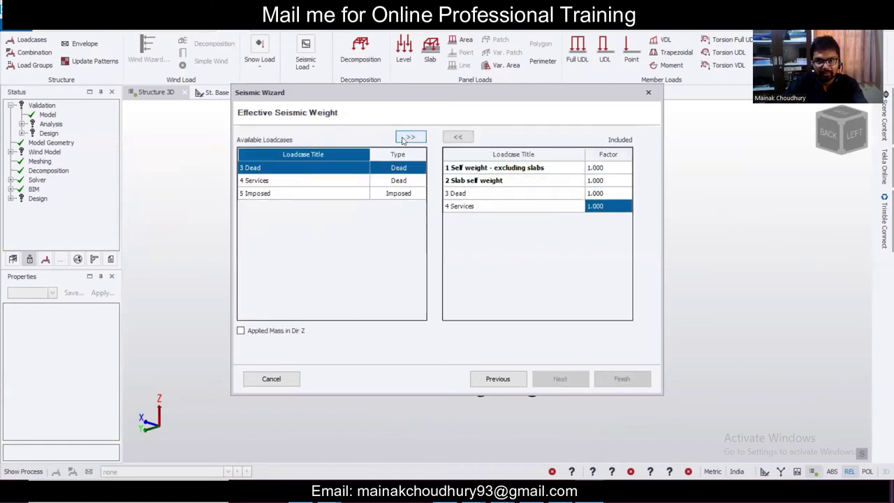
{"action": "left_click", "coordinate": [411, 137]}
{"action": "left_click", "coordinate": [576, 384]}
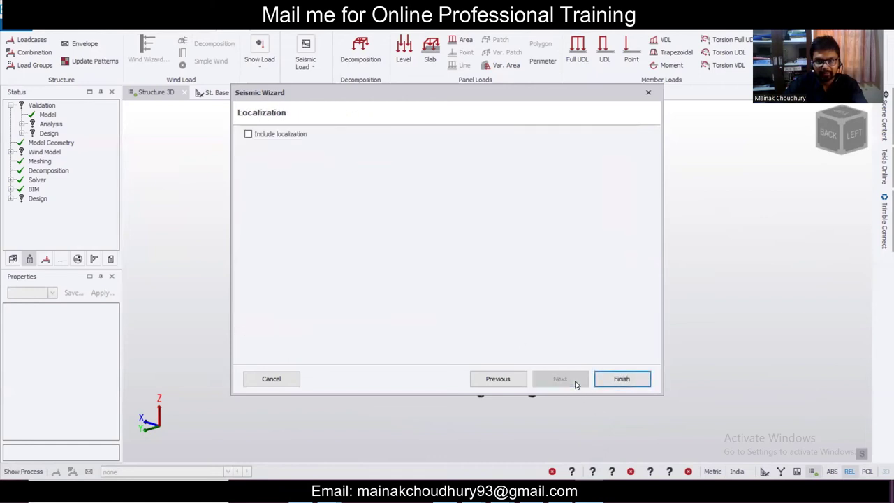
{"action": "left_click", "coordinate": [620, 379]}
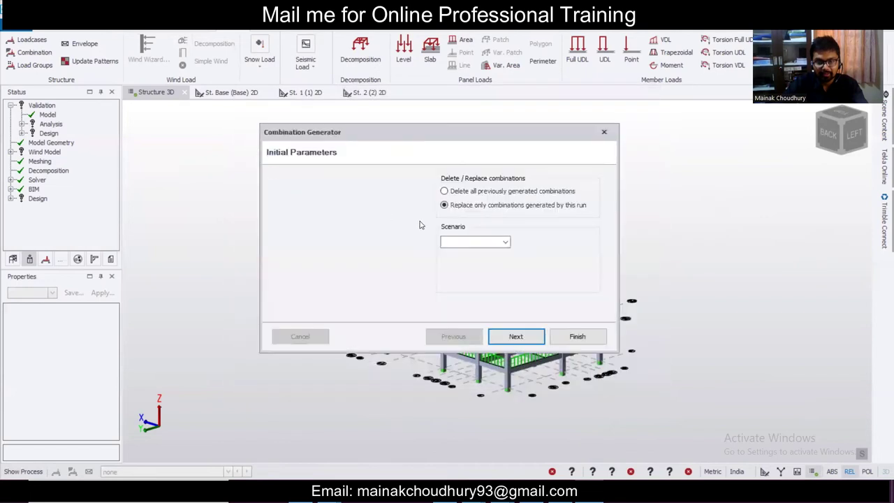
- Generate the seismic load combinations for the Operating scenario, keeping the preset combinations and factors
{"action": "left_click", "coordinate": [498, 253]}
{"action": "left_click", "coordinate": [516, 336]}
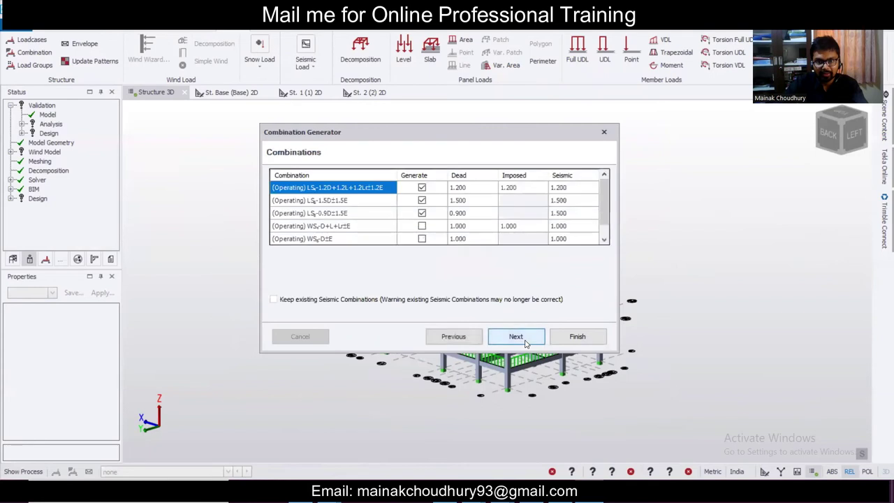
{"action": "scroll", "coordinate": [423, 202], "scroll_direction": "down", "scroll_amount": 1}
{"action": "scroll", "coordinate": [424, 200], "scroll_direction": "up", "scroll_amount": 1}
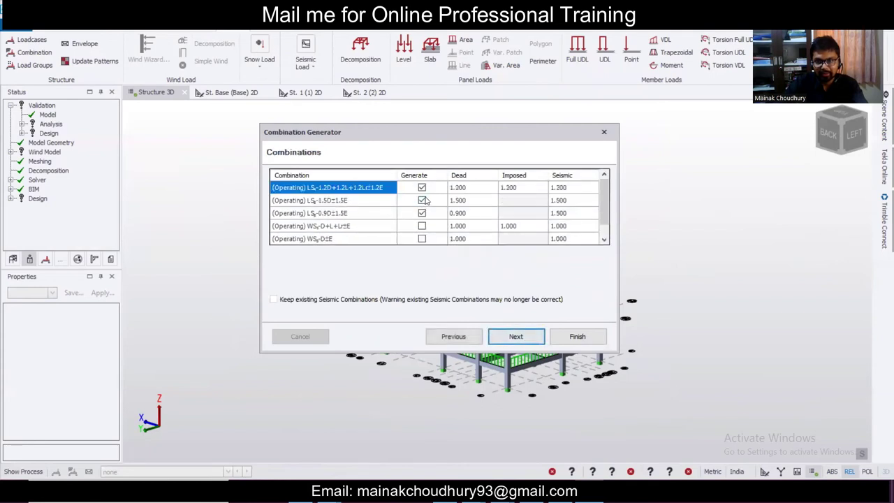
{"action": "left_click", "coordinate": [517, 338]}
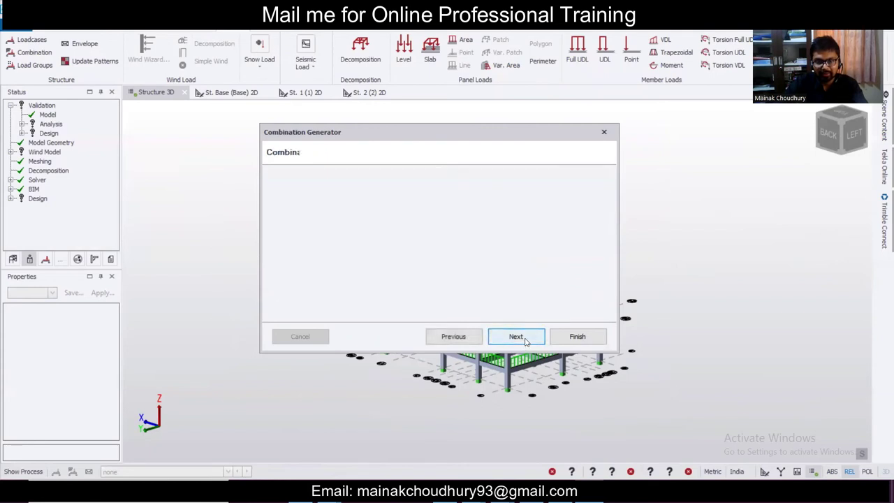
{"action": "left_click", "coordinate": [584, 342]}
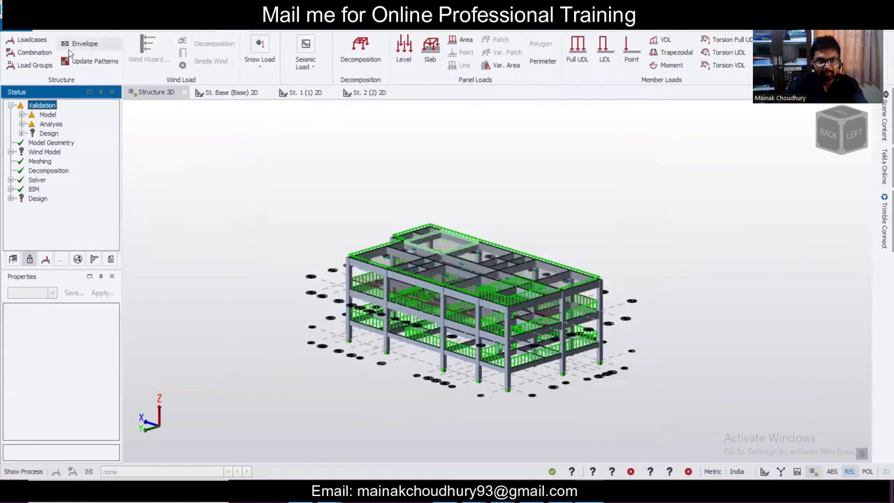
- Regenerate the design load combinations from the loading settings with the preset strength and service factors, and accept the list
{"action": "left_click", "coordinate": [40, 54]}
{"action": "left_click", "coordinate": [705, 385]}
{"action": "left_click", "coordinate": [517, 334]}
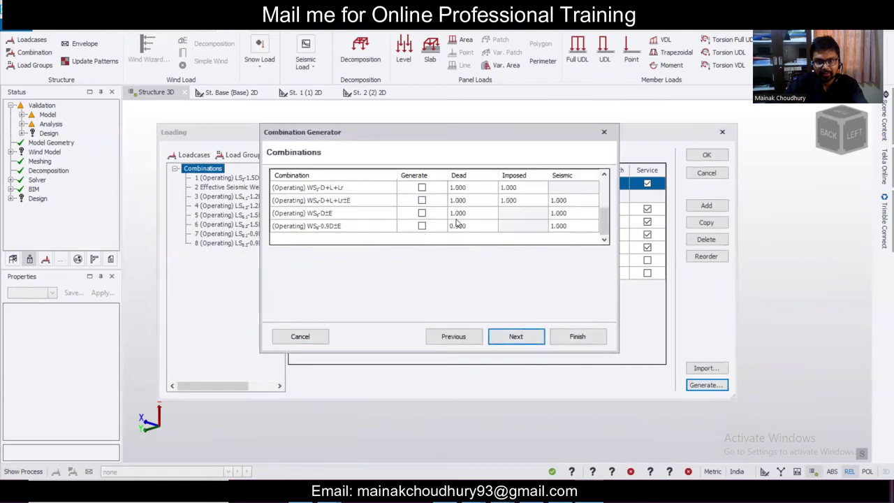
{"action": "left_click", "coordinate": [515, 336]}
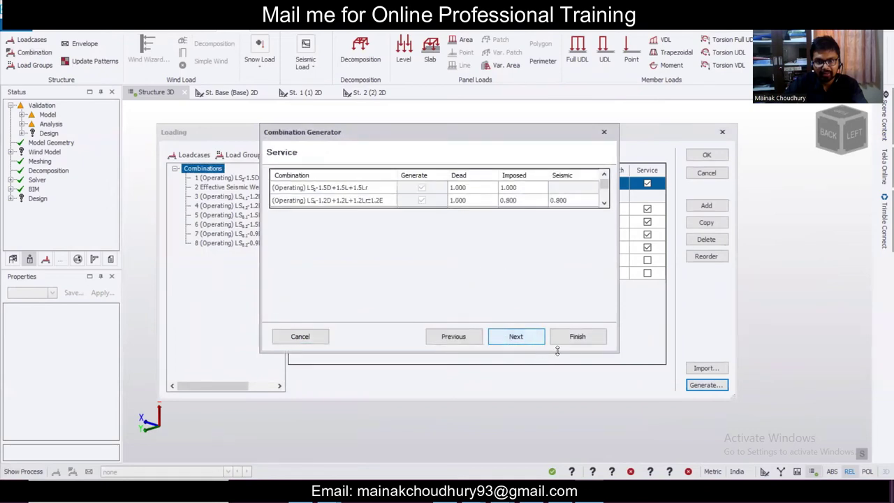
{"action": "left_click", "coordinate": [515, 336]}
{"action": "left_click", "coordinate": [574, 336]}
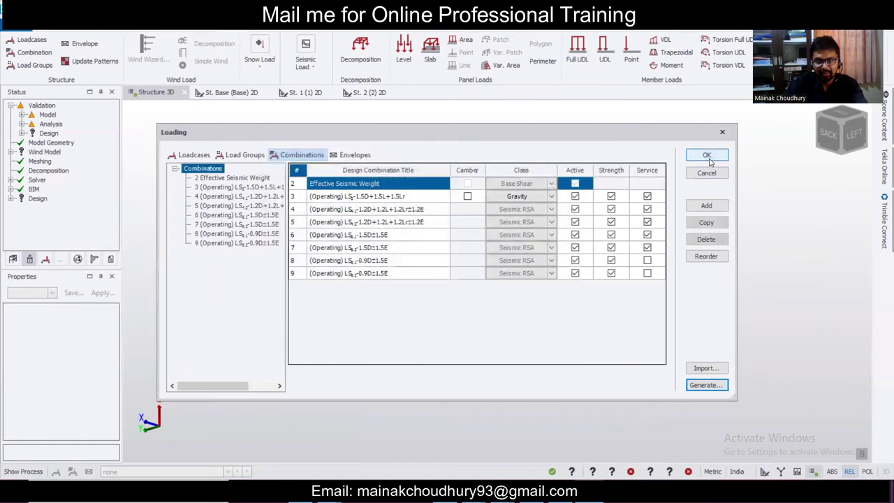
{"action": "left_click", "coordinate": [708, 156]}
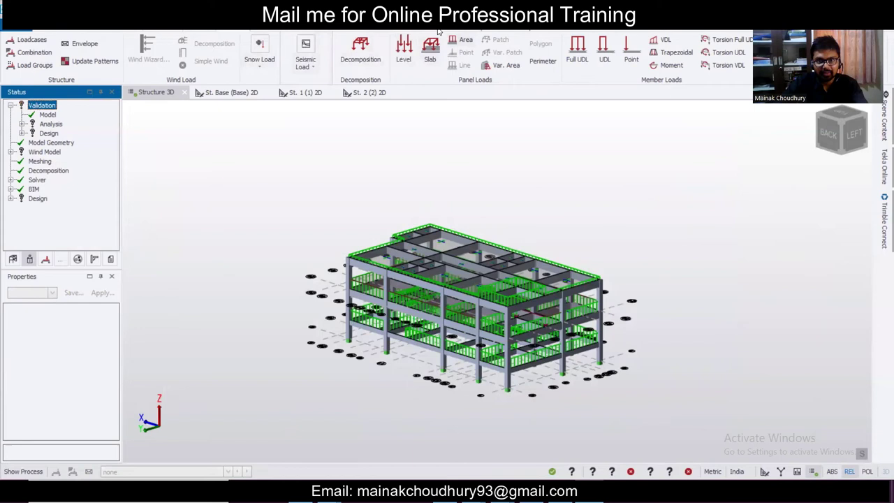
- Run the static analysis and design of all members
{"action": "left_click", "coordinate": [325, 31]}
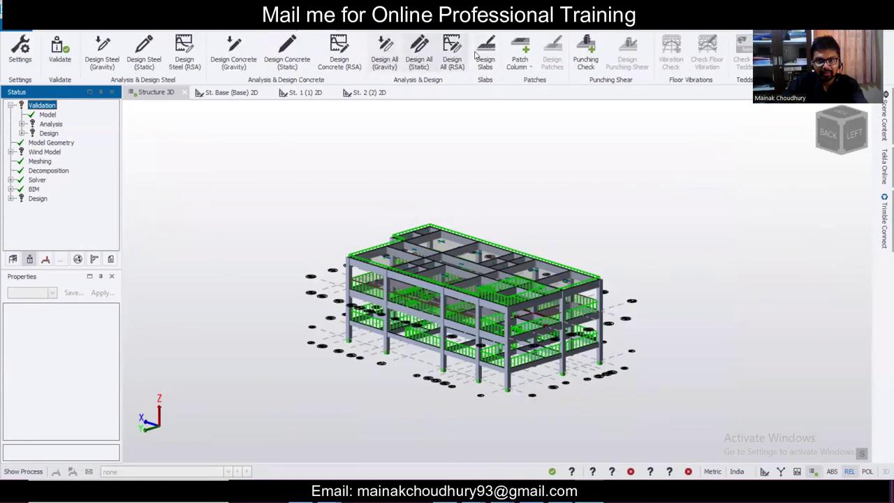
{"action": "left_click", "coordinate": [421, 50]}
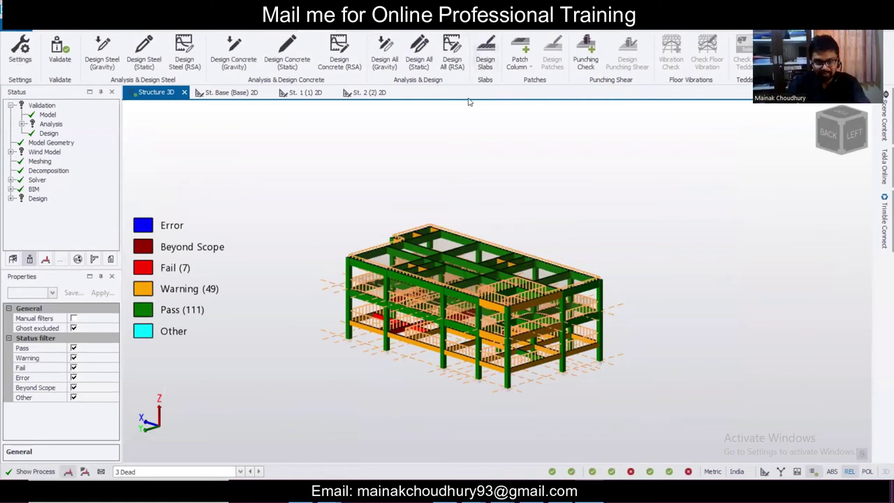
- Change the failing base-level beams, including BaseB3, BaseB13 and BaseB17, to a new rectangular section 250 mm wide and 600 mm deep
{"action": "scroll", "coordinate": [336, 379], "scroll_direction": "up", "scroll_amount": 3}
{"action": "middle_click_drag", "start_coordinate": [523, 373], "coordinate": [672, 368]}
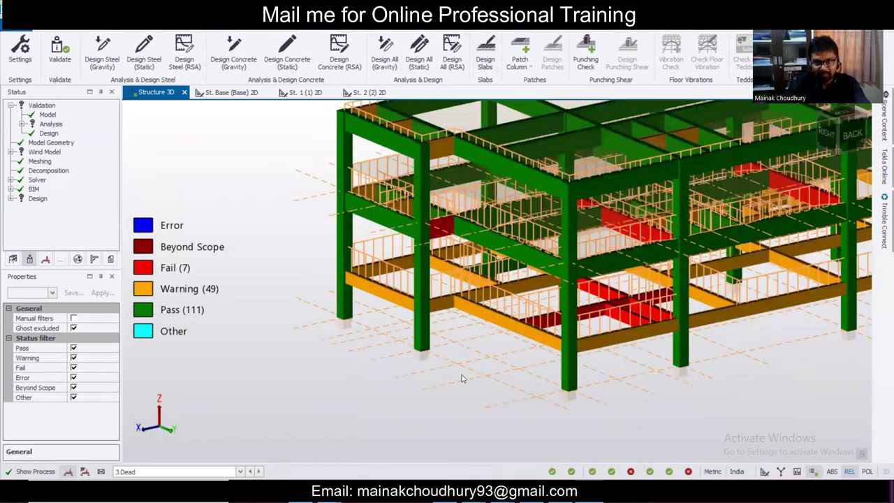
{"action": "middle_click_drag", "start_coordinate": [461, 378], "coordinate": [440, 376]}
{"action": "scroll", "coordinate": [538, 269], "scroll_direction": "up", "scroll_amount": 2}
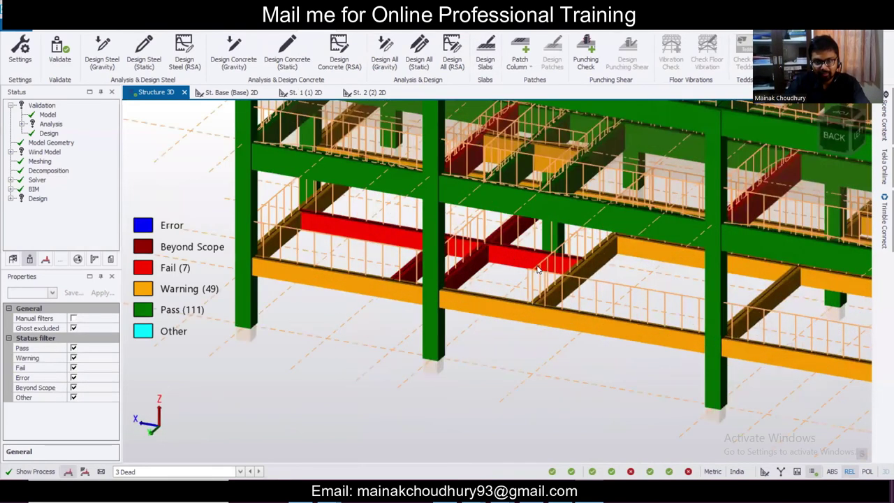
{"action": "left_click", "coordinate": [537, 269]}
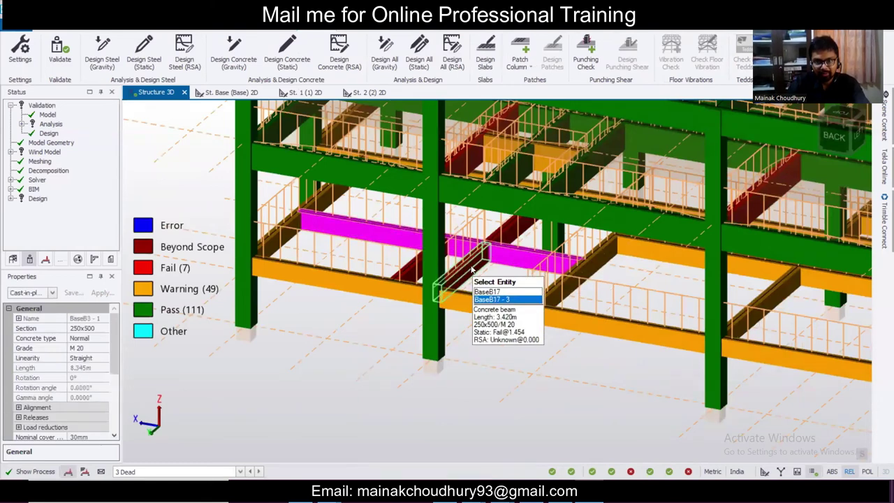
{"action": "left_click", "coordinate": [520, 347]}
{"action": "middle_click_drag", "start_coordinate": [520, 347], "coordinate": [589, 375]}
{"action": "middle_click_drag", "start_coordinate": [550, 345], "coordinate": [578, 350]}
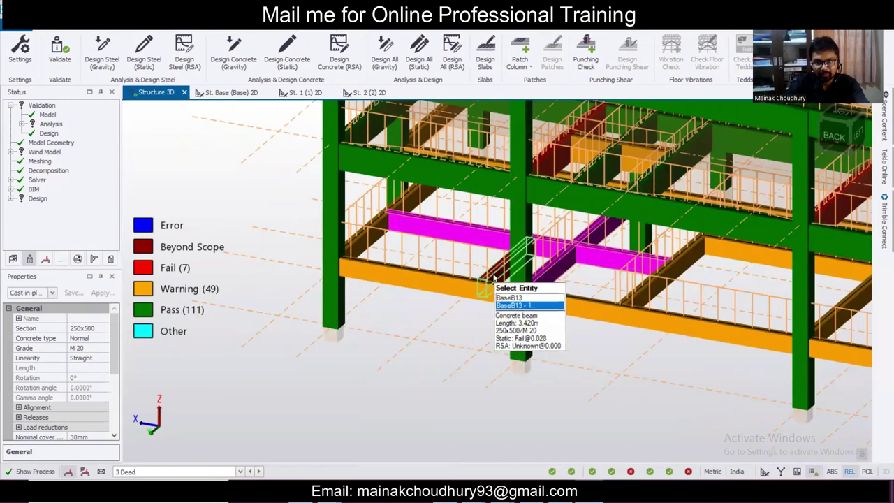
{"action": "middle_click_drag", "start_coordinate": [508, 337], "coordinate": [646, 372]}
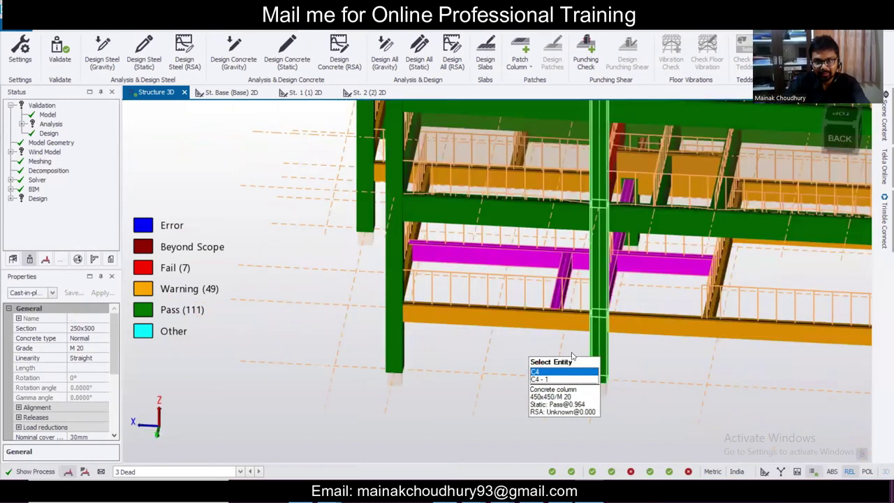
{"action": "middle_click_drag", "start_coordinate": [572, 357], "coordinate": [552, 359]}
{"action": "scroll", "coordinate": [604, 353], "scroll_direction": "up", "scroll_amount": 2}
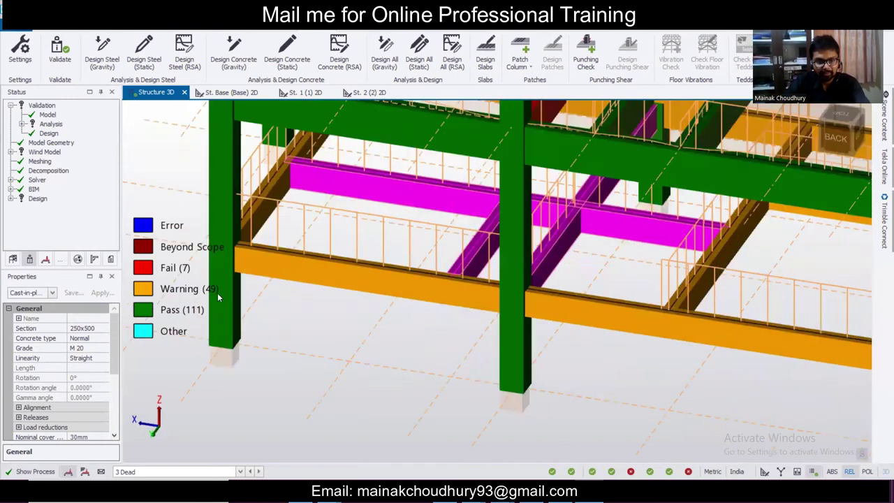
{"action": "left_click", "coordinate": [103, 330]}
{"action": "left_click", "coordinate": [104, 329]}
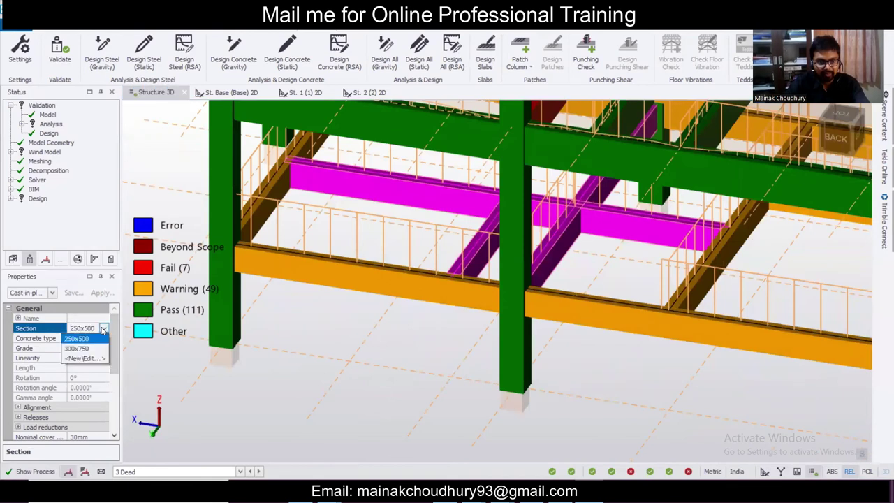
{"action": "left_click", "coordinate": [82, 358]}
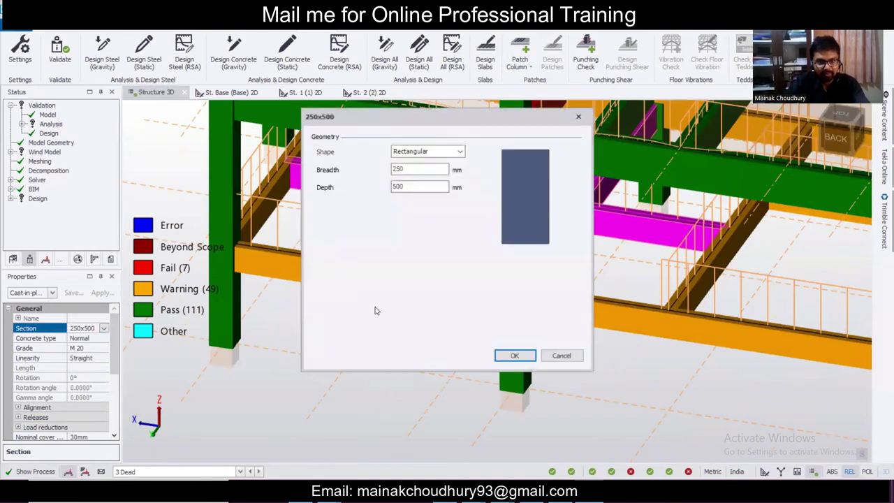
{"action": "double_click", "coordinate": [405, 186]}
{"action": "type", "text": "600"}
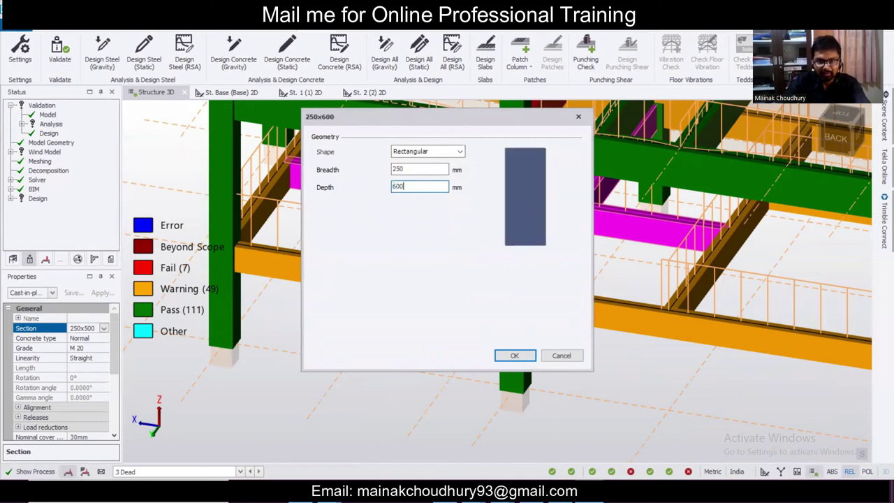
{"action": "left_click", "coordinate": [514, 355]}
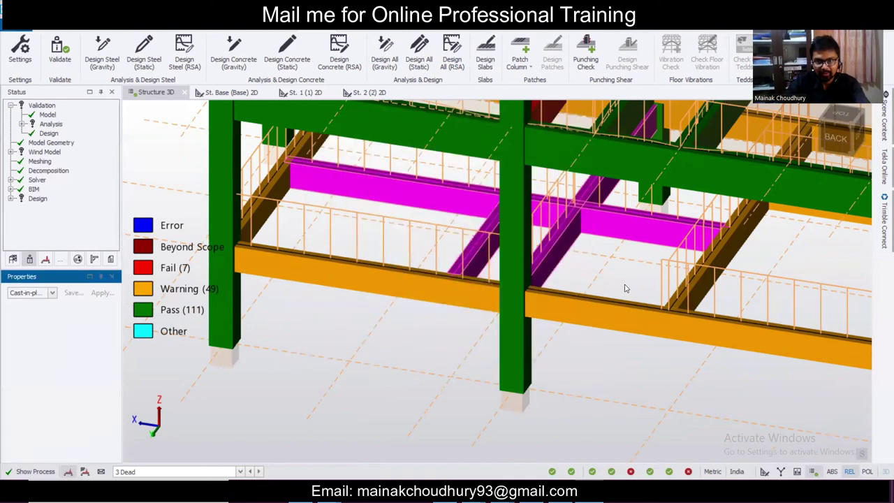
- Design the selected base-level beams with their new section and clear the selection
{"action": "right_click", "coordinate": [652, 245]}
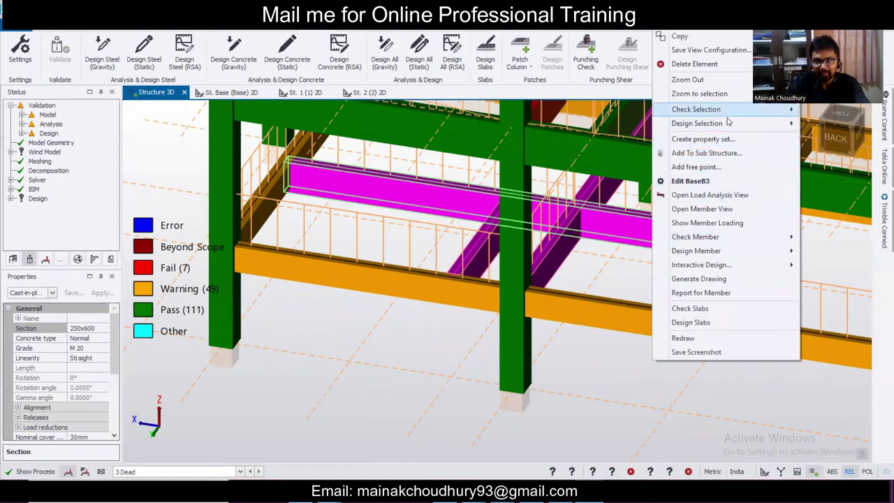
{"action": "left_click", "coordinate": [810, 125]}
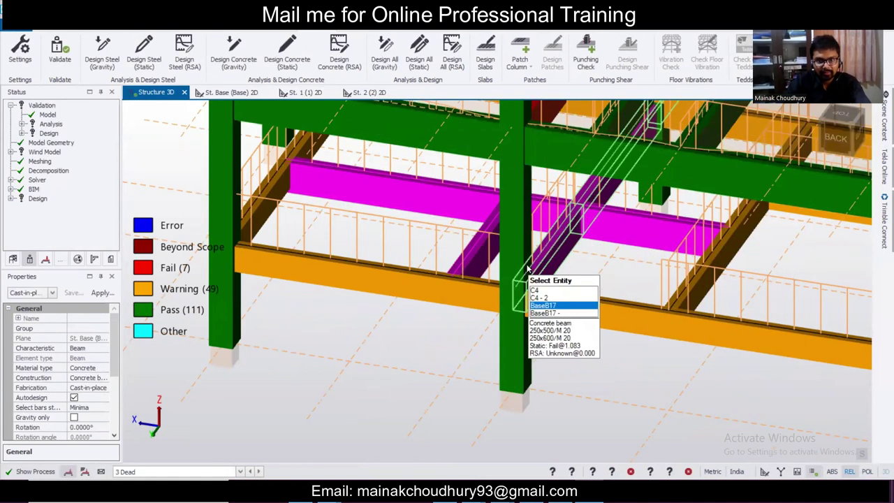
{"action": "key", "text": "Escape"}
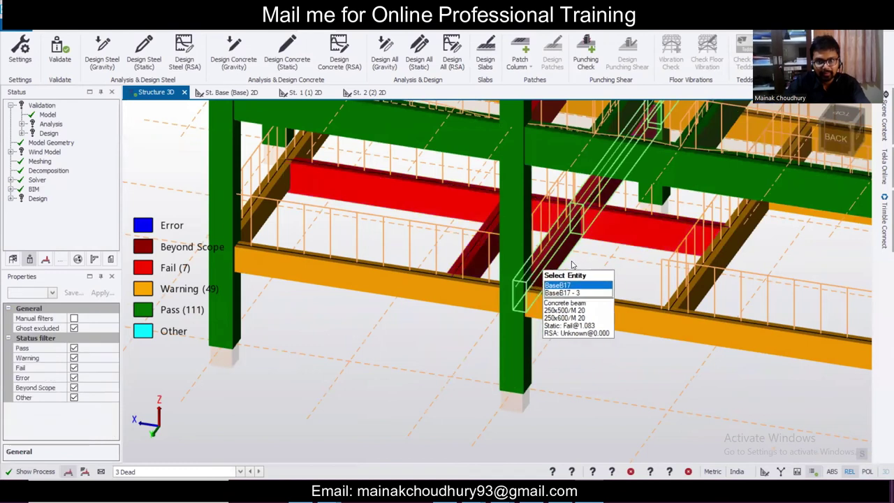
- Change base-level beams BaseB3, BaseB17 and BaseB13 to a new rectangular section 300 mm wide and 600 mm deep
{"action": "left_click", "coordinate": [637, 225]}
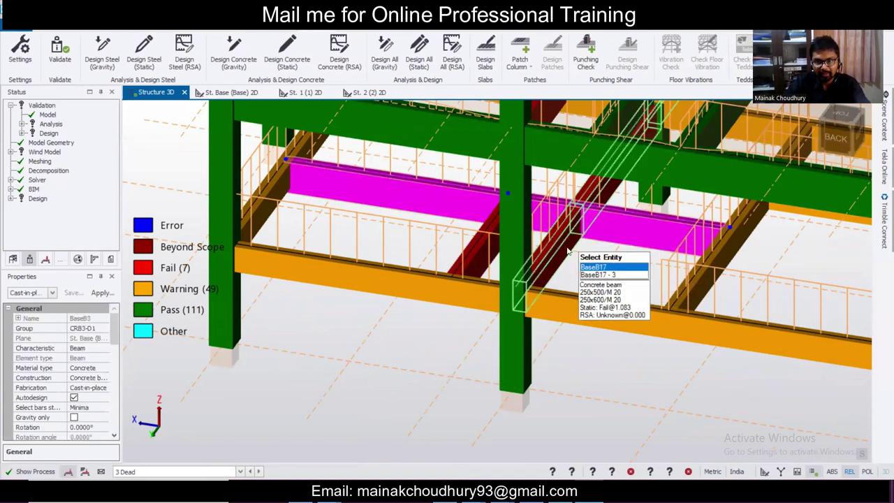
{"action": "left_click", "coordinate": [487, 266]}
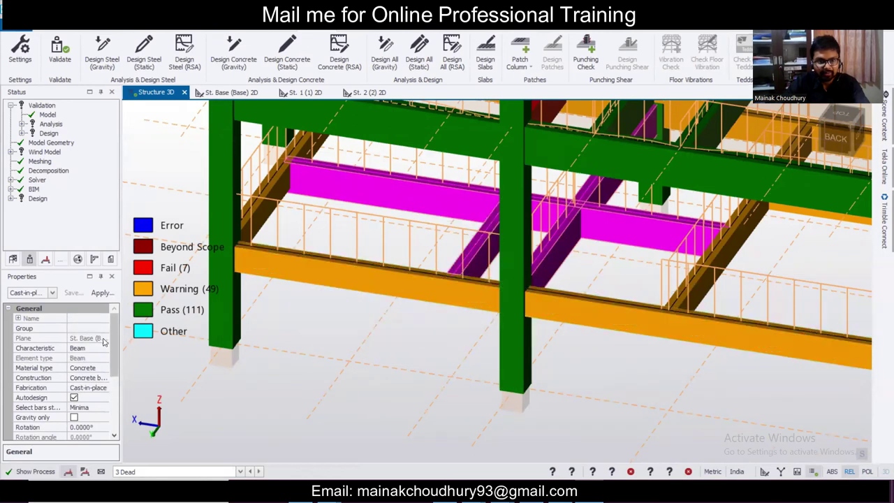
{"action": "left_click", "coordinate": [52, 292]}
{"action": "left_click", "coordinate": [74, 147]}
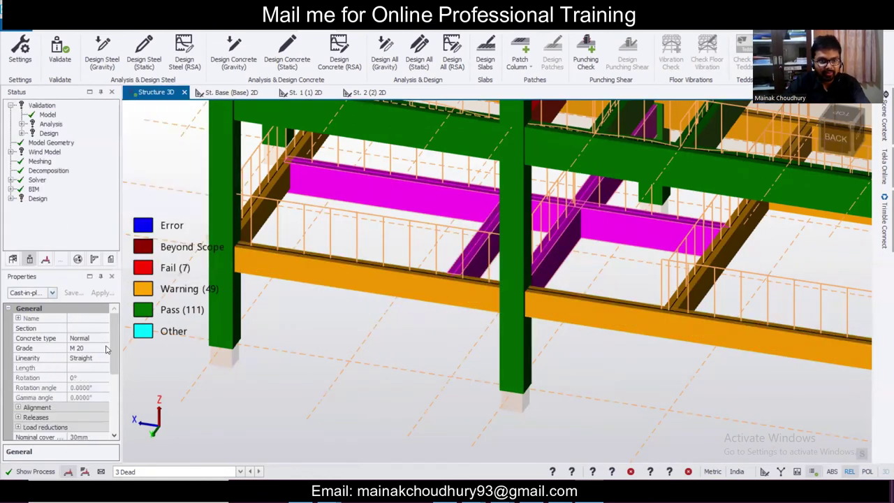
{"action": "mouse_move", "coordinate": [113, 348]}
{"action": "left_mouse_down"}
{"action": "mouse_move", "coordinate": [124, 397]}
{"action": "mouse_move", "coordinate": [106, 335]}
{"action": "left_mouse_up"}
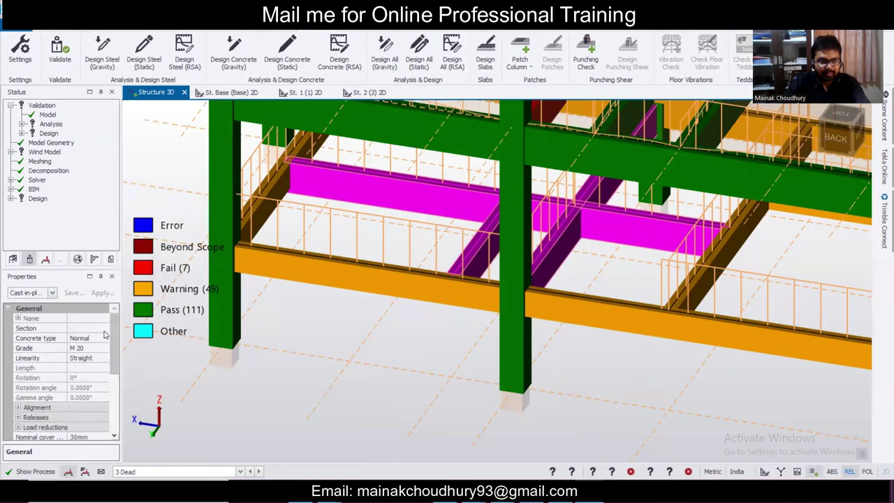
{"action": "left_click", "coordinate": [103, 328]}
{"action": "left_click", "coordinate": [103, 328]}
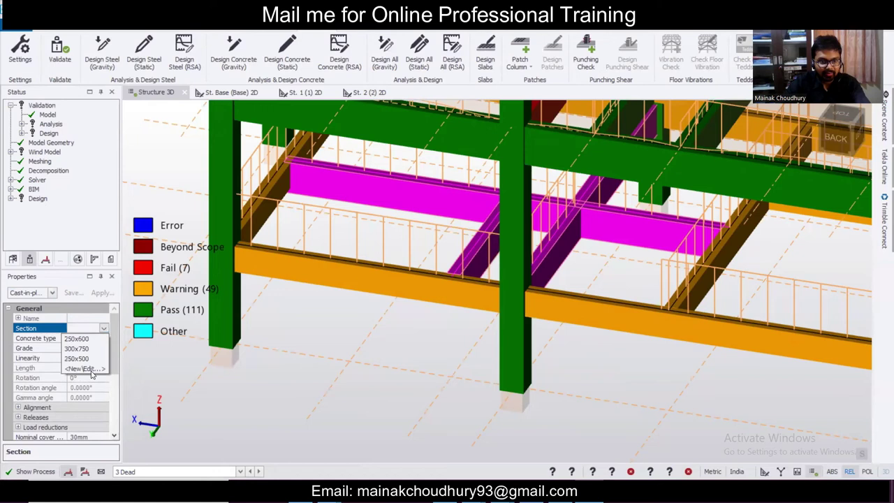
{"action": "left_click", "coordinate": [88, 368]}
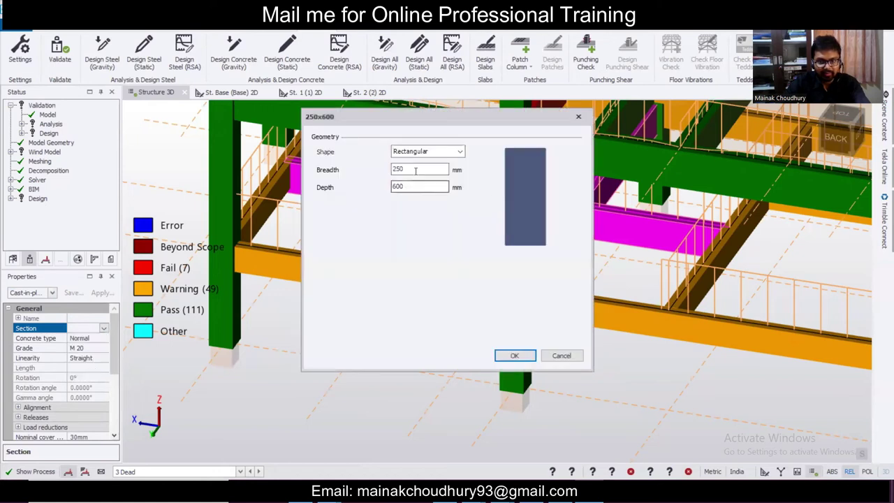
{"action": "type", "text": "300"}
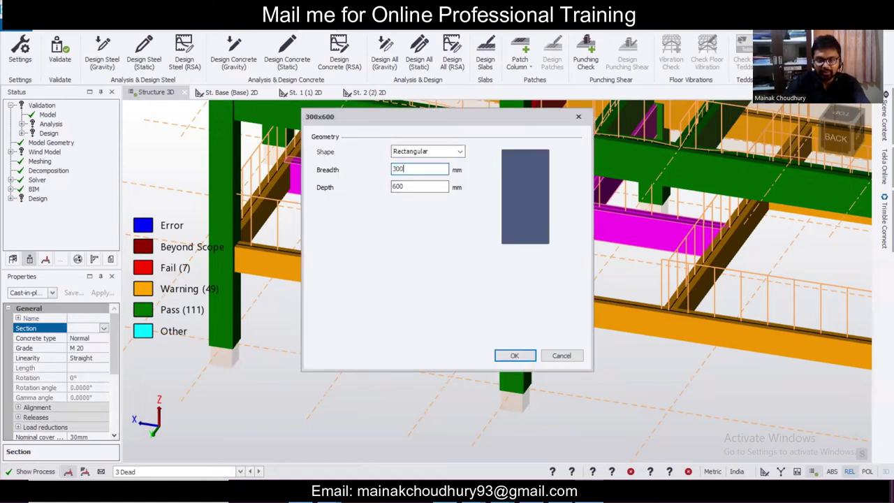
{"action": "left_click", "coordinate": [512, 355]}
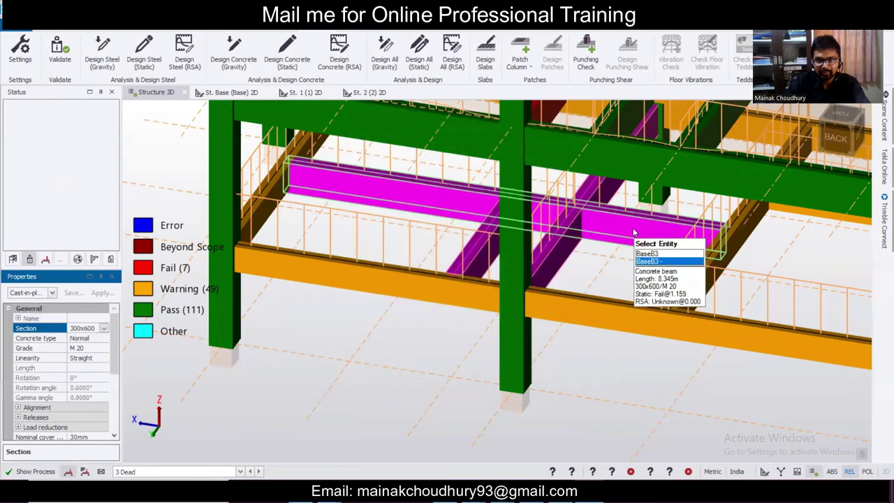
- Run the design on the selected base-level beams with their 300x600 section
{"action": "right_click", "coordinate": [633, 232]}
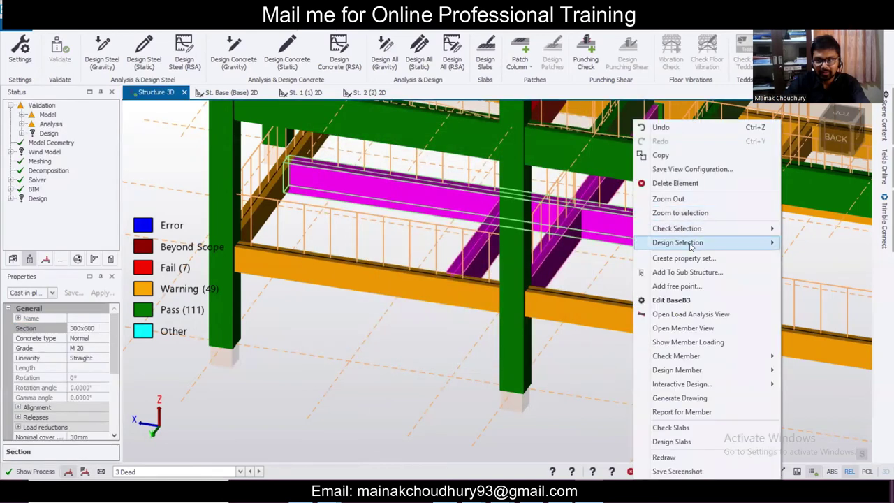
{"action": "mouse_move", "coordinate": [691, 245]}
{"action": "left_click", "coordinate": [798, 244]}
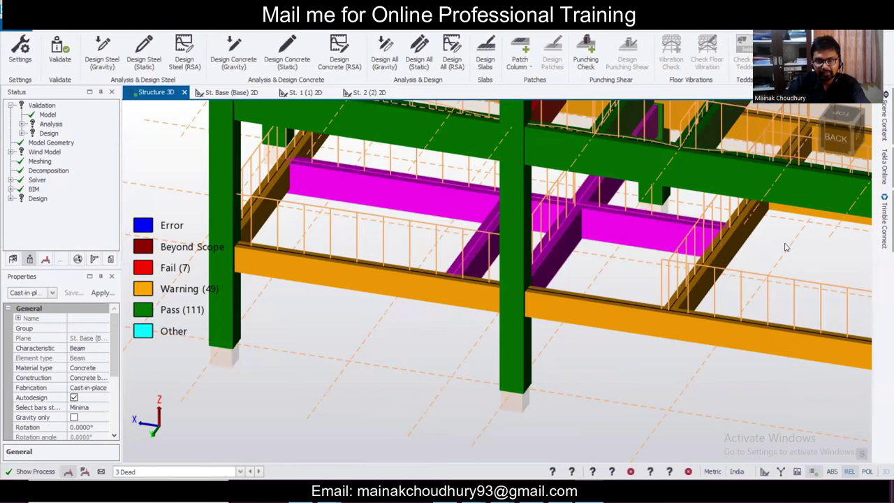
- Run the static check on base-level beam BaseB13, review its results and close them
{"action": "left_click", "coordinate": [611, 232]}
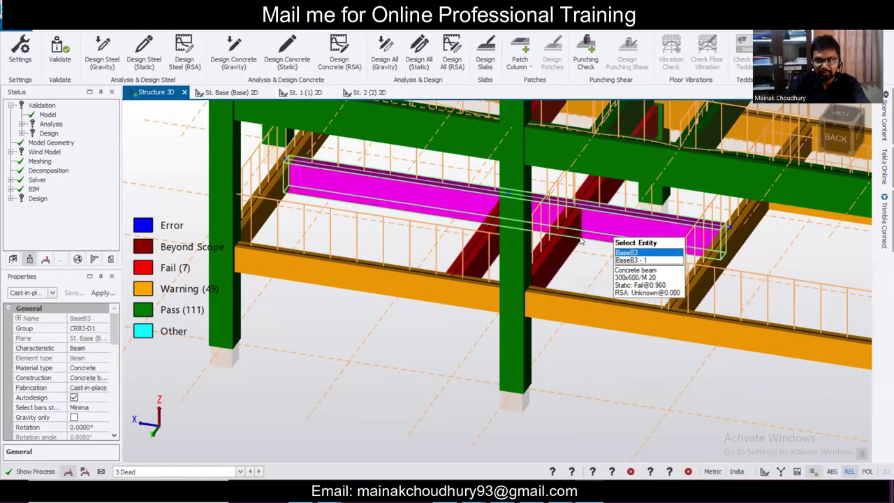
{"action": "left_click", "coordinate": [489, 255]}
{"action": "right_click", "coordinate": [488, 256]}
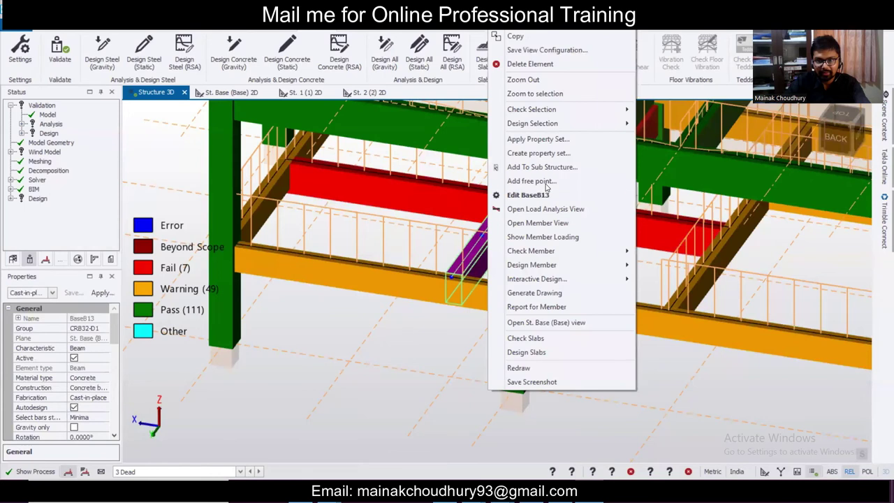
{"action": "mouse_move", "coordinate": [567, 253]}
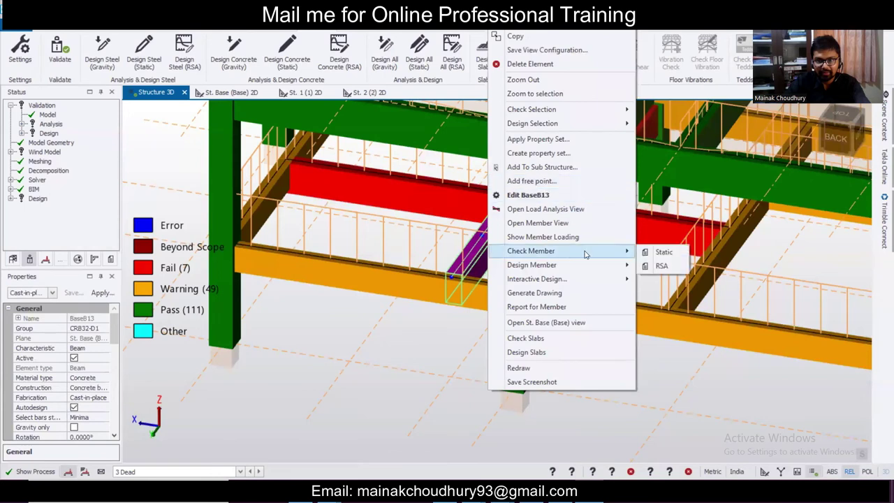
{"action": "left_click", "coordinate": [656, 258]}
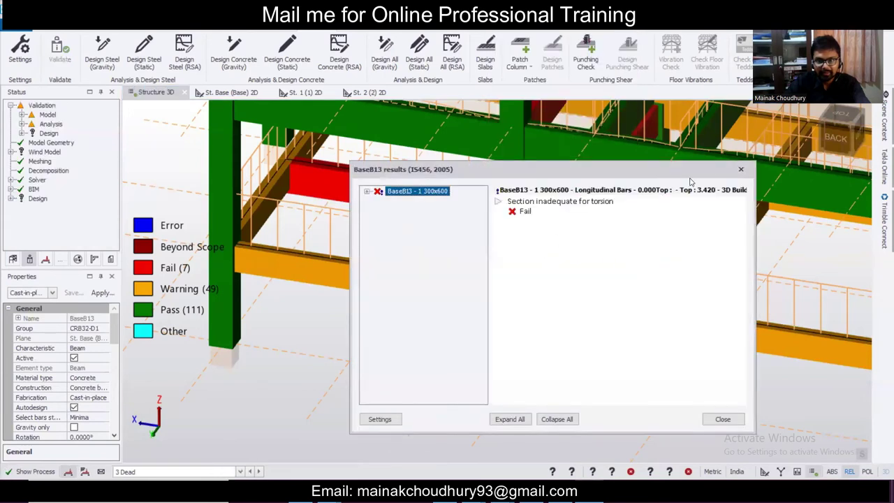
{"action": "left_click", "coordinate": [740, 169]}
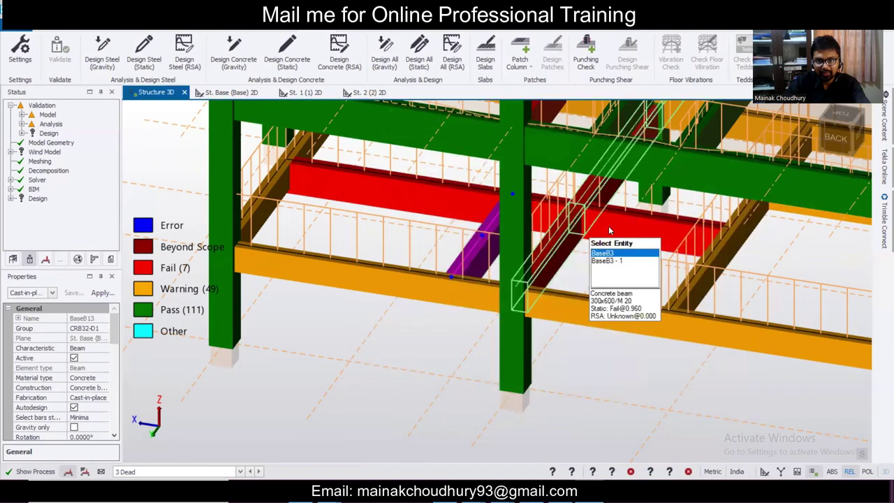
- Check the selected base-level beam BaseB3, close its results and clear the selection
{"action": "left_click", "coordinate": [609, 230]}
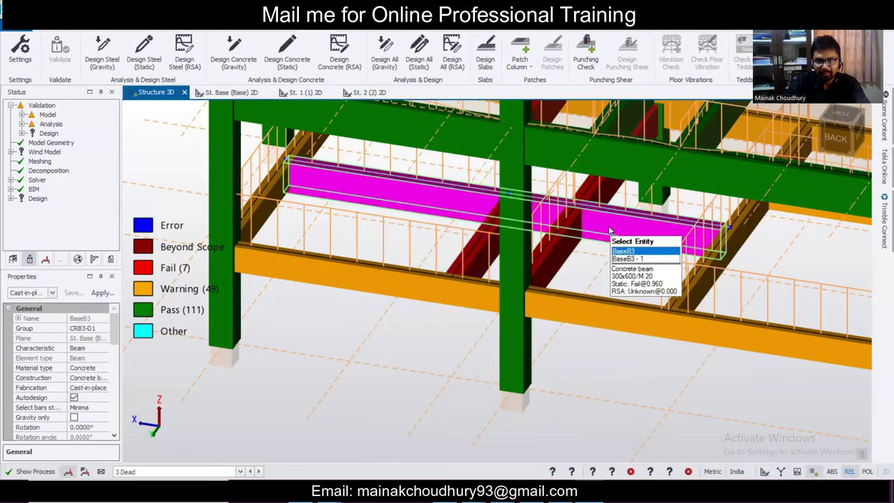
{"action": "right_click", "coordinate": [609, 230]}
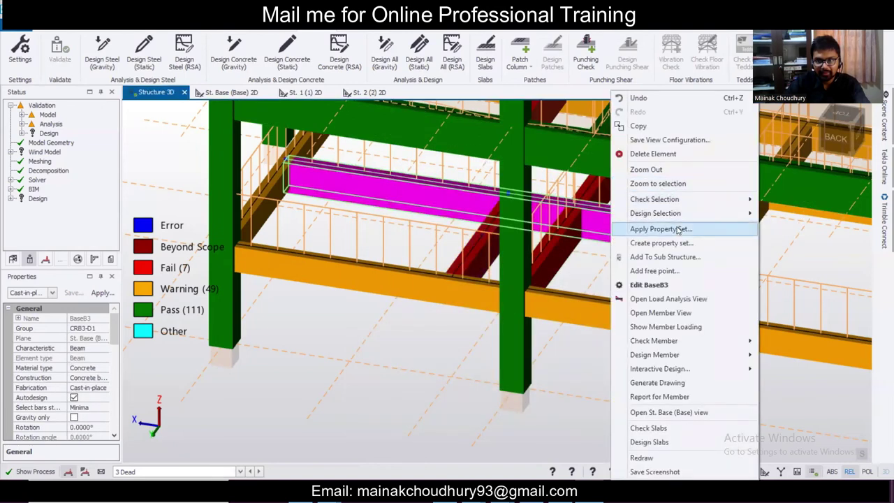
{"action": "mouse_move", "coordinate": [726, 201]}
{"action": "left_click", "coordinate": [785, 200]}
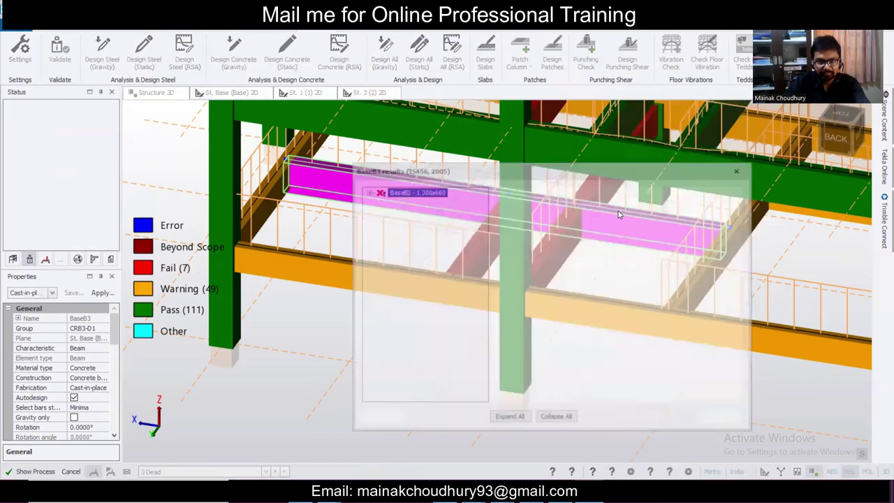
{"action": "left_click", "coordinate": [738, 171]}
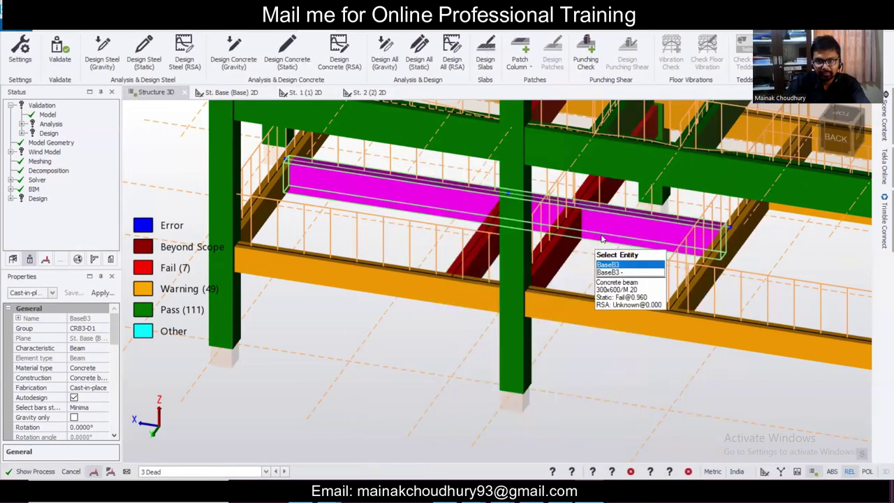
{"action": "right_click", "coordinate": [614, 231]}
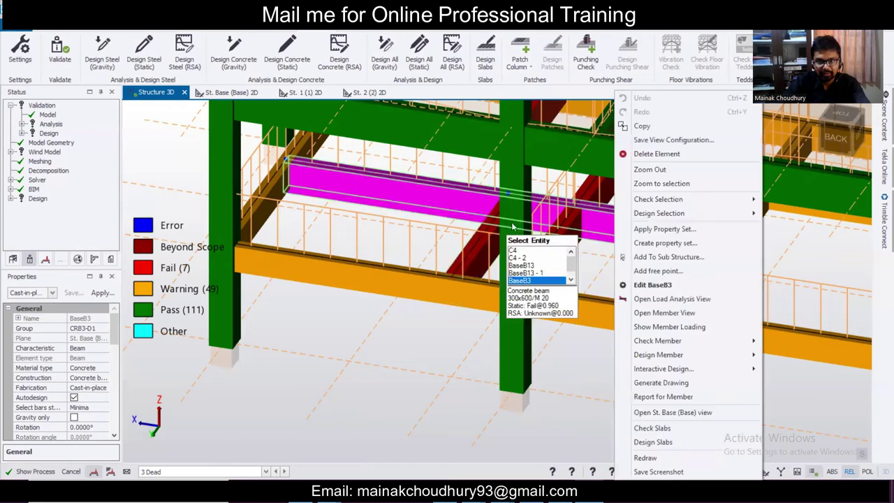
{"action": "key", "text": "Escape"}
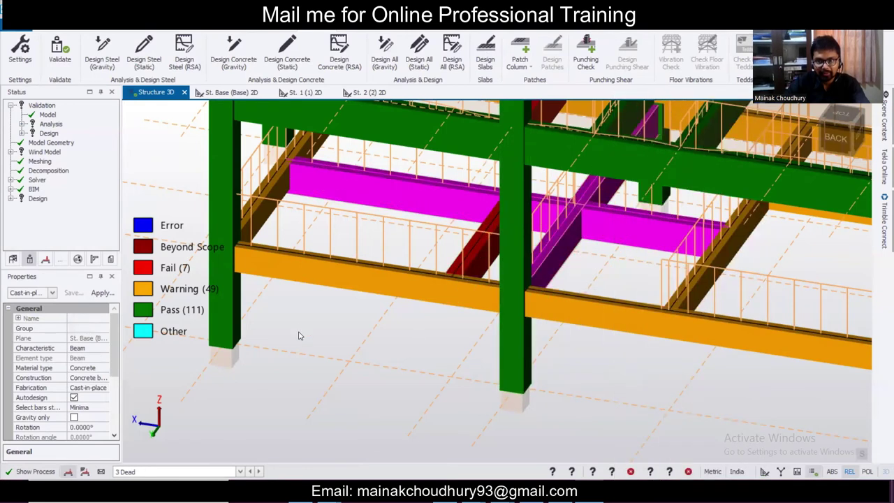
- Assign the existing 300x750 section to base-level beam BaseB17
{"action": "scroll", "coordinate": [304, 320], "scroll_direction": "down", "scroll_amount": 3}
{"action": "scroll", "coordinate": [561, 292], "scroll_direction": "down", "scroll_amount": 2}
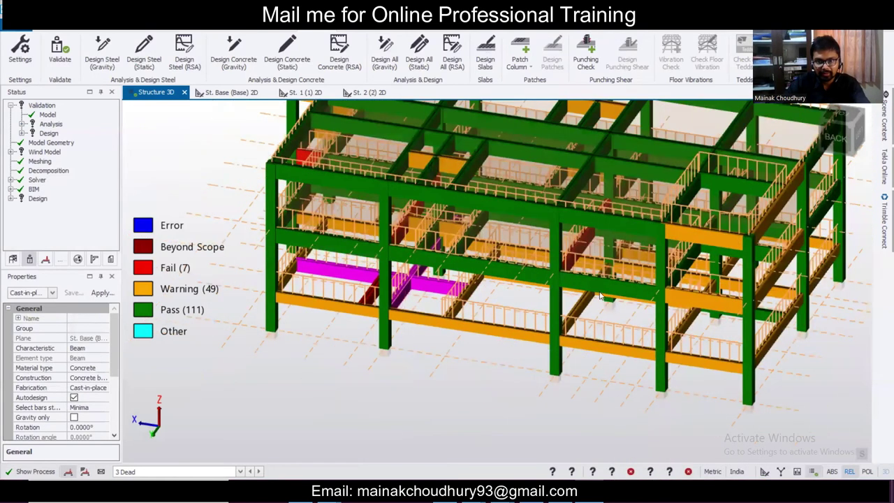
{"action": "right_click_drag", "start_coordinate": [631, 312], "coordinate": [444, 321]}
{"action": "right_click_drag", "start_coordinate": [380, 317], "coordinate": [356, 321]}
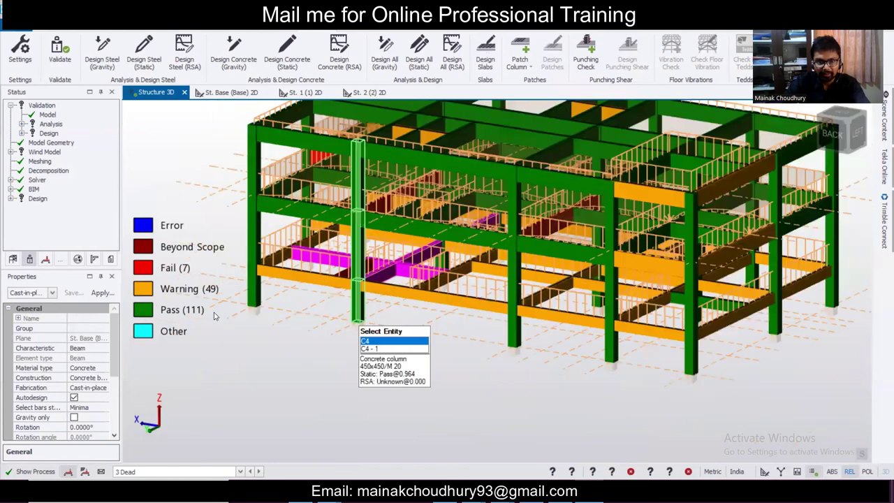
{"action": "left_click_drag", "start_coordinate": [116, 356], "coordinate": [118, 334]}
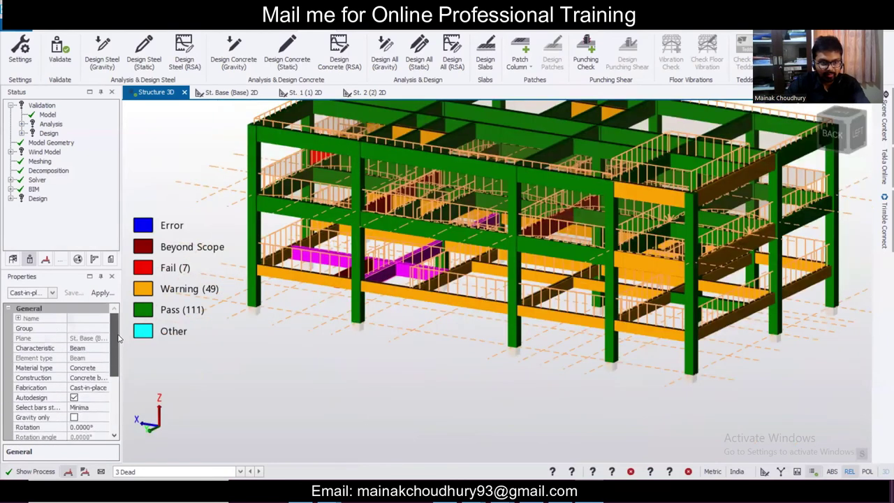
{"action": "left_click", "coordinate": [52, 293]}
{"action": "left_click", "coordinate": [95, 148]}
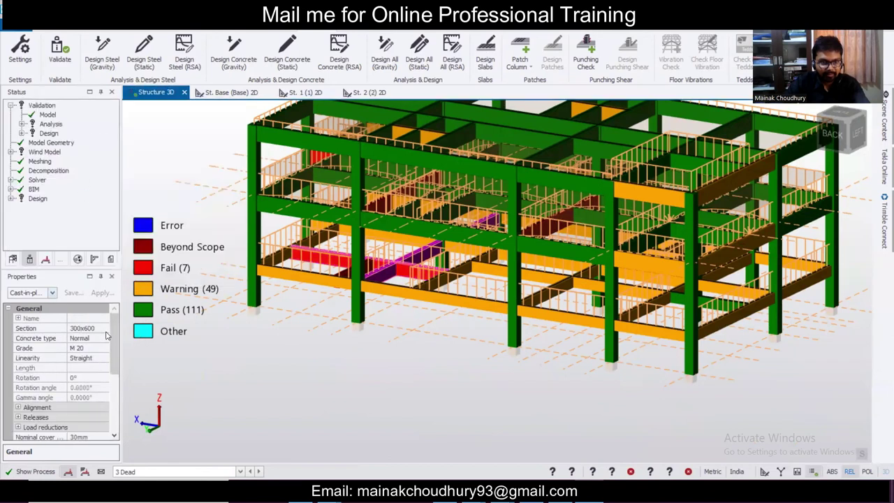
{"action": "left_click", "coordinate": [103, 328]}
{"action": "left_click", "coordinate": [103, 328]}
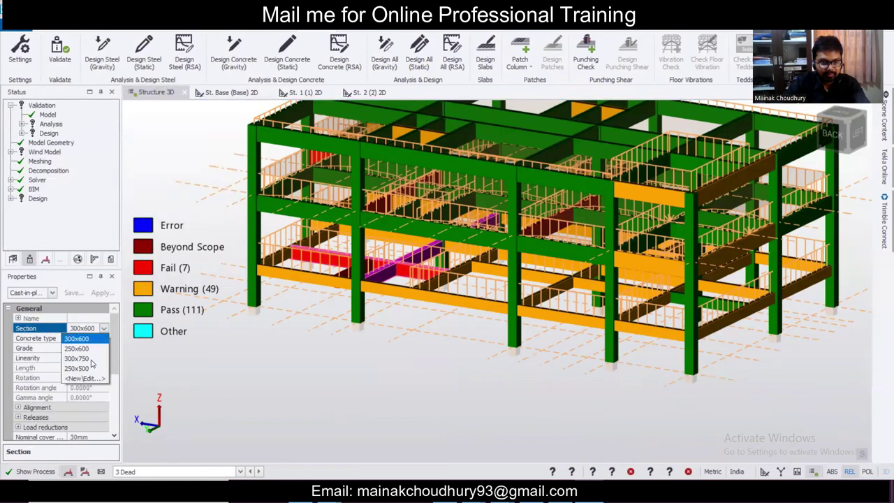
{"action": "left_click", "coordinate": [77, 358]}
- Run the static member design on base-level beam BaseB3, review its results and close them
{"action": "scroll", "coordinate": [301, 311], "scroll_direction": "up", "scroll_amount": 2}
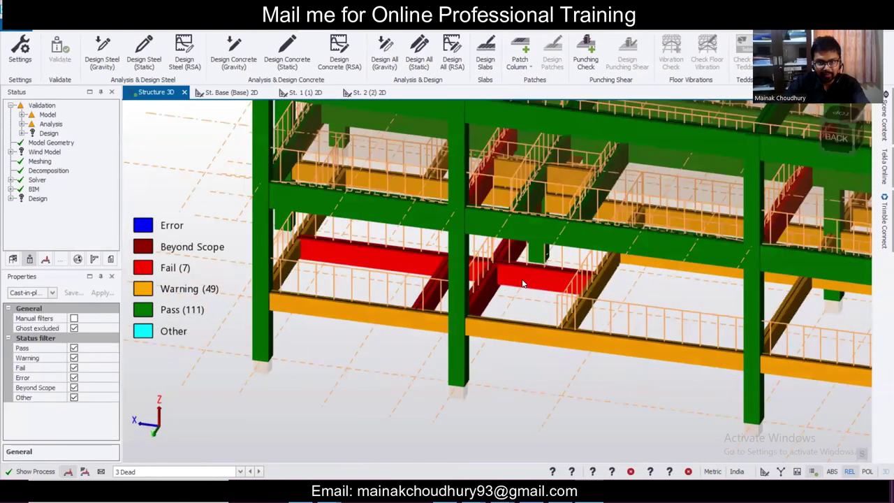
{"action": "left_click", "coordinate": [523, 283]}
{"action": "right_click", "coordinate": [524, 283]}
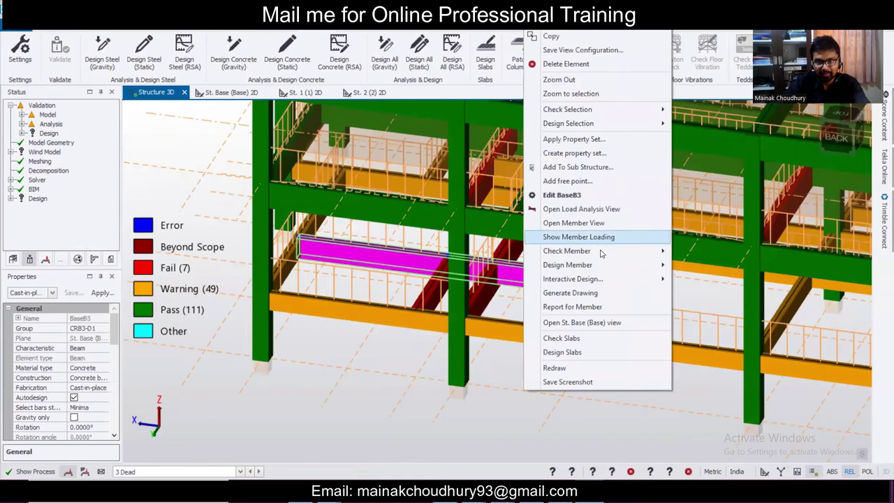
{"action": "mouse_move", "coordinate": [618, 265]}
{"action": "left_click", "coordinate": [683, 266]}
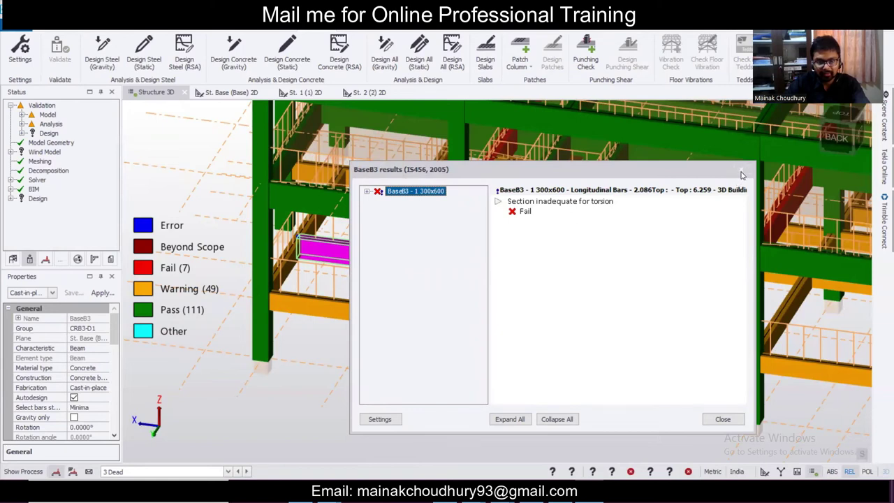
{"action": "left_click", "coordinate": [741, 170]}
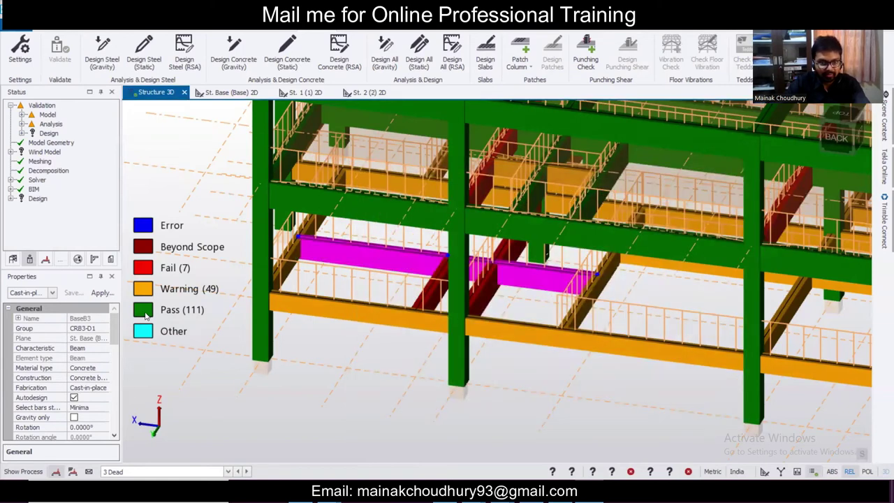
- Set the section of BaseB3's first span to 300x750
{"action": "left_click", "coordinate": [52, 292]}
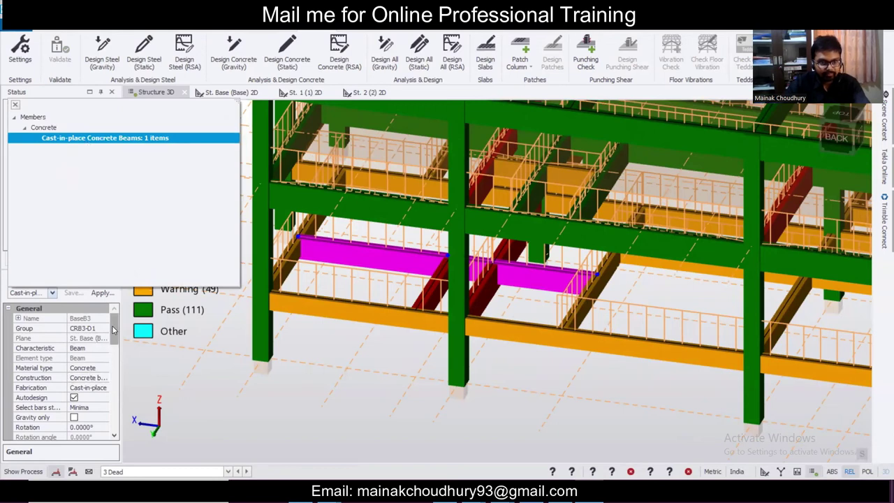
{"action": "scroll", "coordinate": [107, 346], "scroll_direction": "down", "scroll_amount": 5}
{"action": "left_click", "coordinate": [105, 359]}
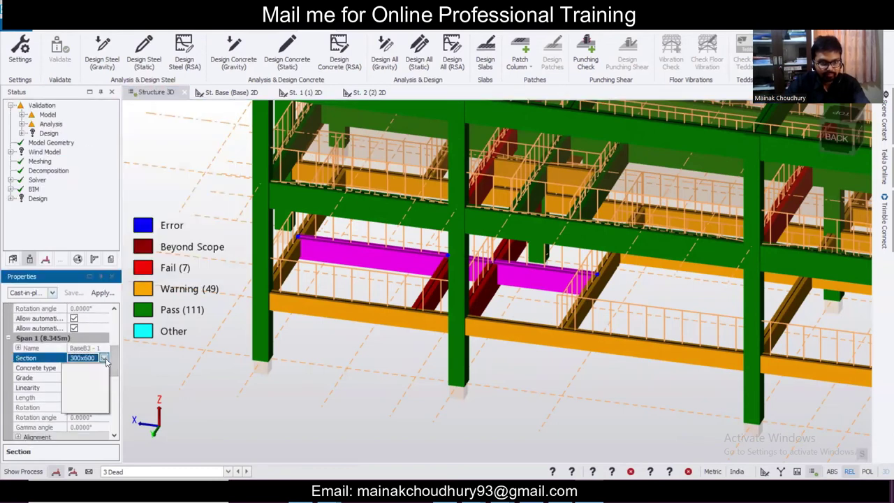
{"action": "left_click", "coordinate": [78, 388]}
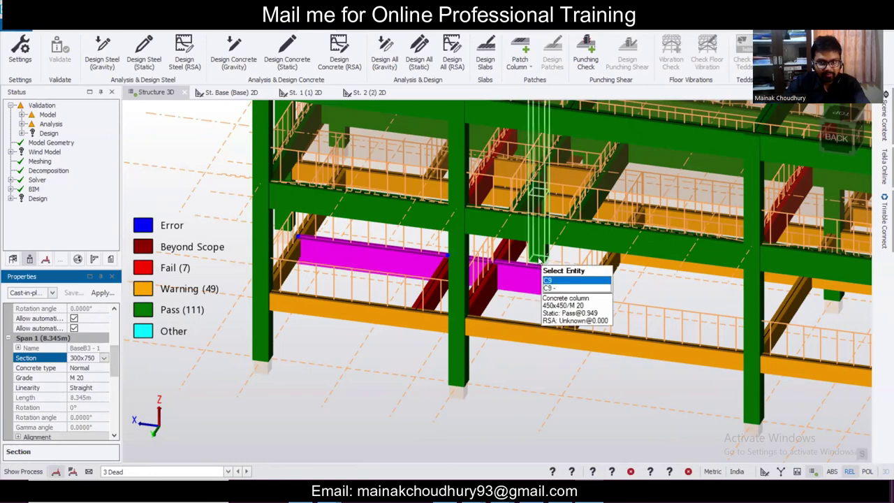
- Run the static member design on base-level beam BaseB3 with its 300x750 section and close the results
{"action": "right_click", "coordinate": [514, 273]}
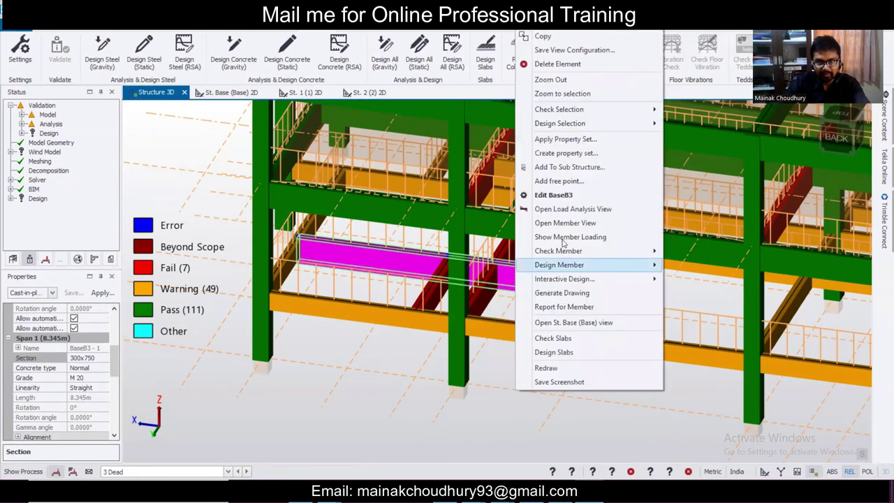
{"action": "mouse_move", "coordinate": [593, 255]}
{"action": "mouse_move", "coordinate": [652, 264]}
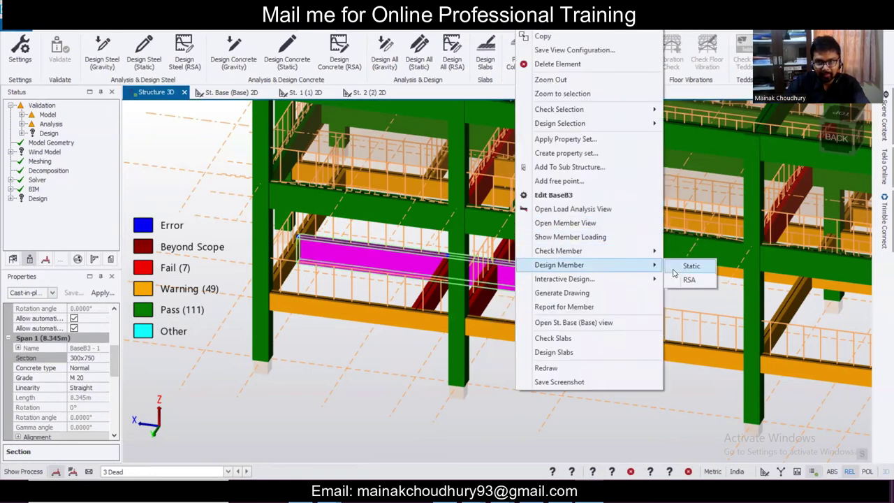
{"action": "left_click", "coordinate": [688, 266]}
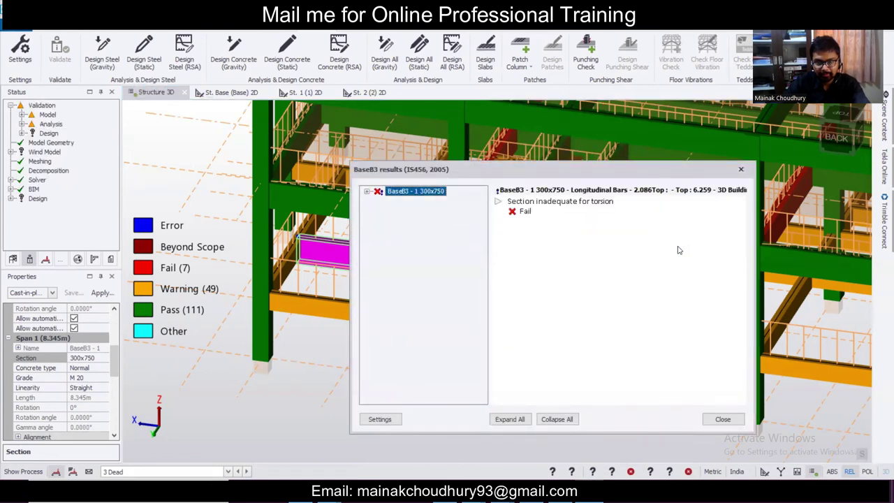
{"action": "left_click", "coordinate": [741, 169]}
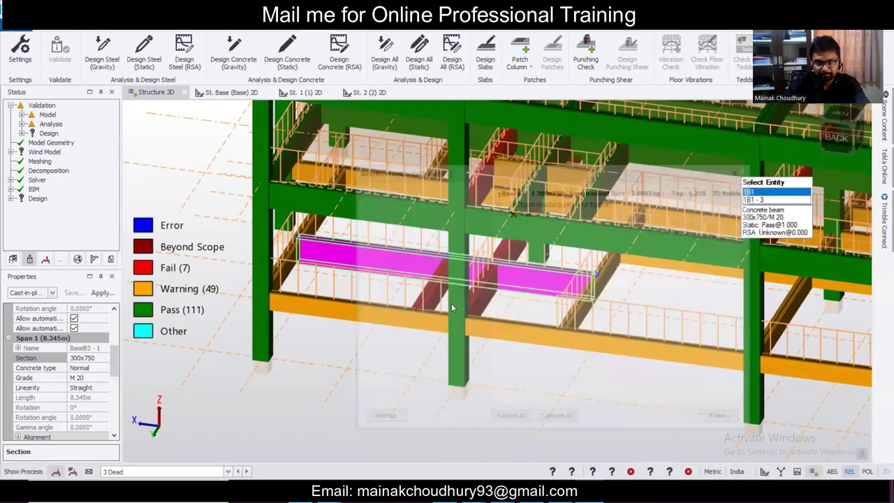
- Run the static check on base-level beam BaseB17, examine the third span's longitudinal bar results and close them
{"action": "left_click", "coordinate": [488, 302]}
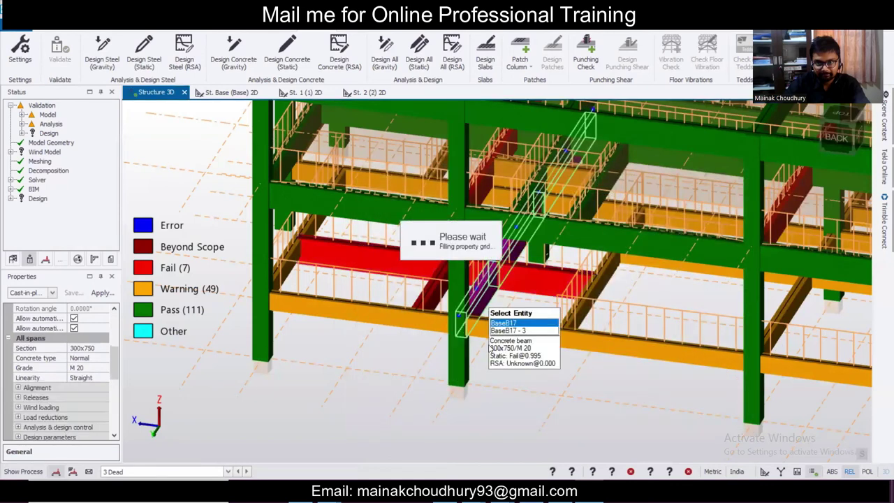
{"action": "right_click_drag", "start_coordinate": [497, 332], "coordinate": [496, 293]}
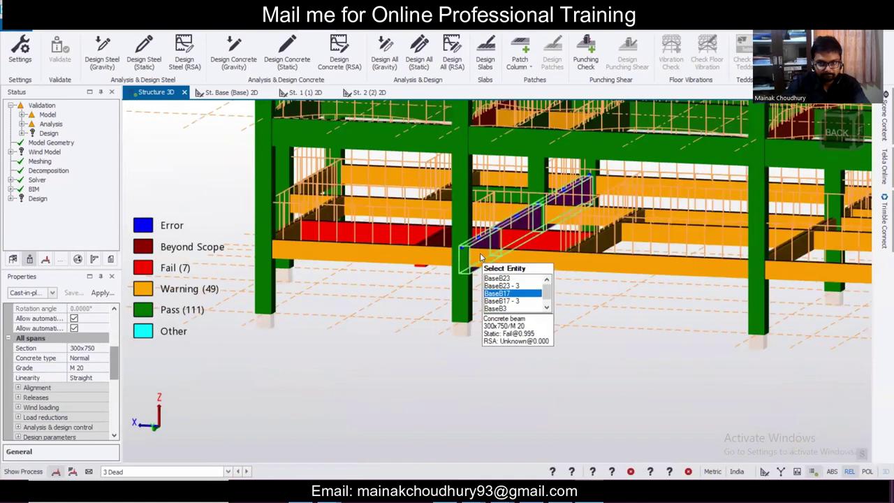
{"action": "right_click", "coordinate": [487, 257]}
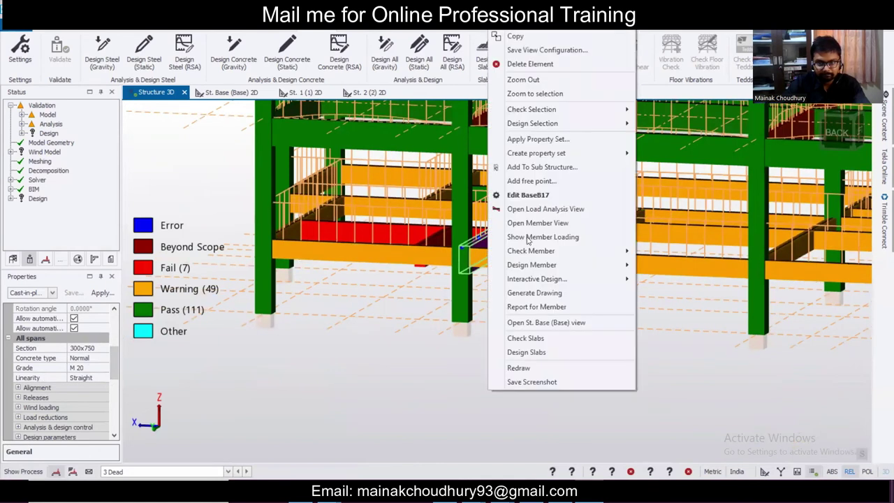
{"action": "mouse_move", "coordinate": [556, 257]}
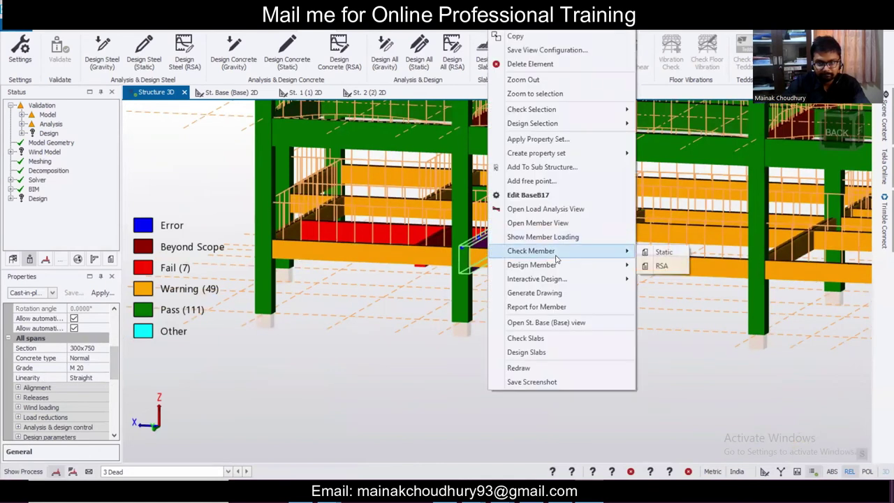
{"action": "left_click", "coordinate": [647, 251]}
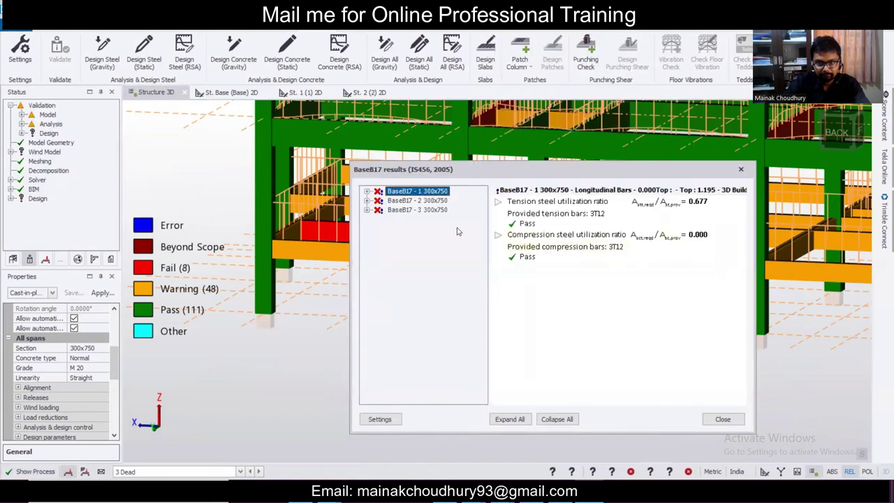
{"action": "left_click", "coordinate": [368, 211]}
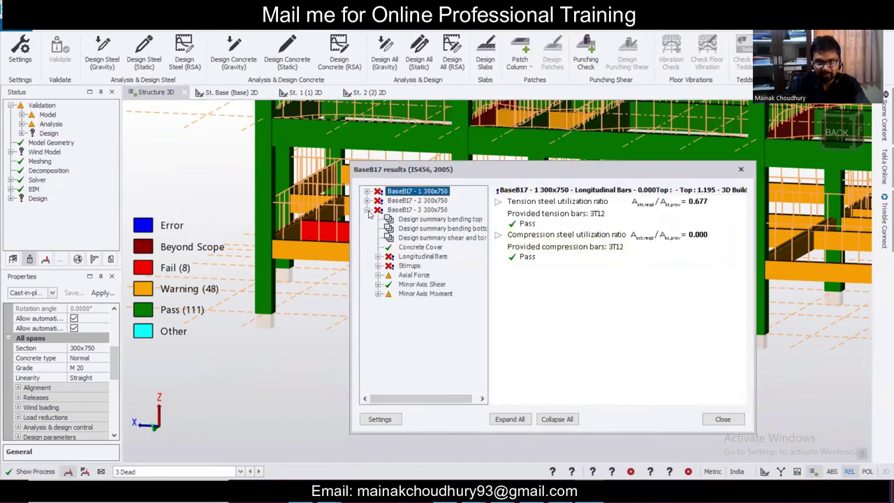
{"action": "left_click", "coordinate": [377, 256]}
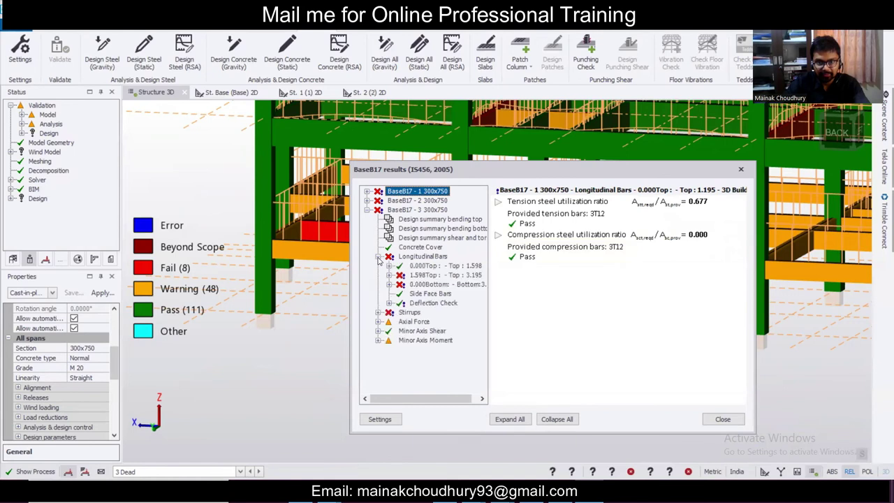
{"action": "double_click", "coordinate": [408, 280]}
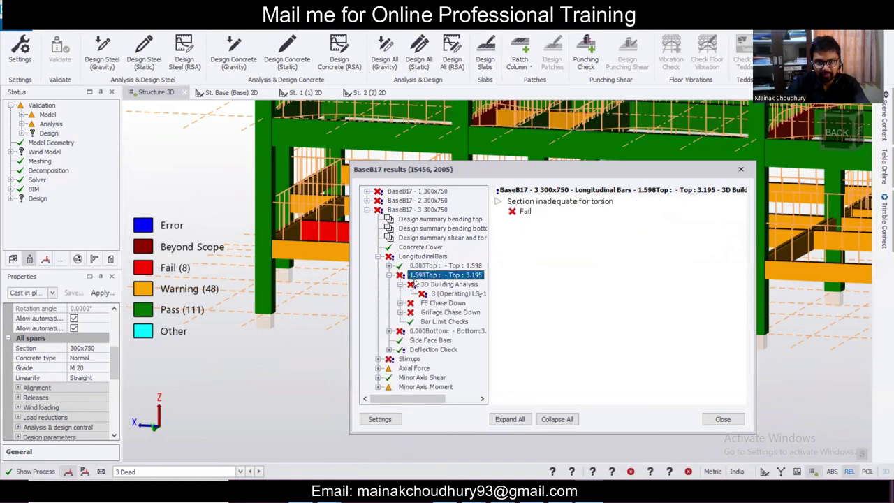
{"action": "left_click", "coordinate": [435, 304]}
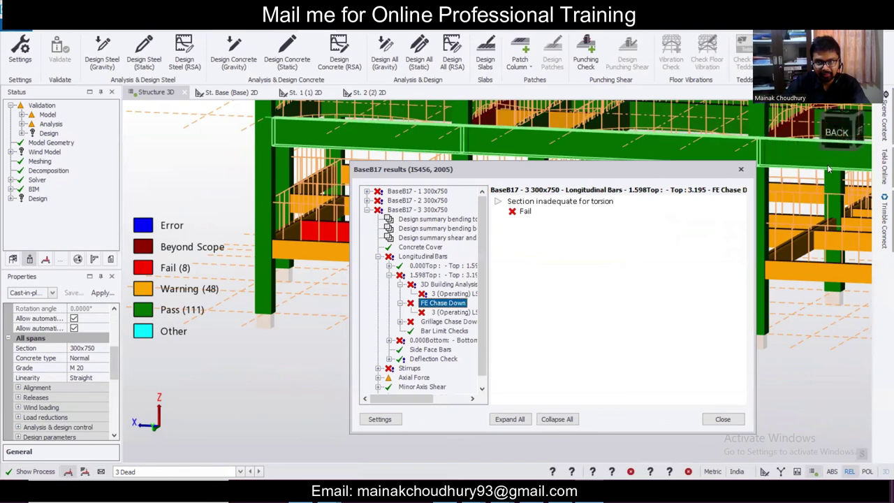
{"action": "left_click", "coordinate": [742, 172]}
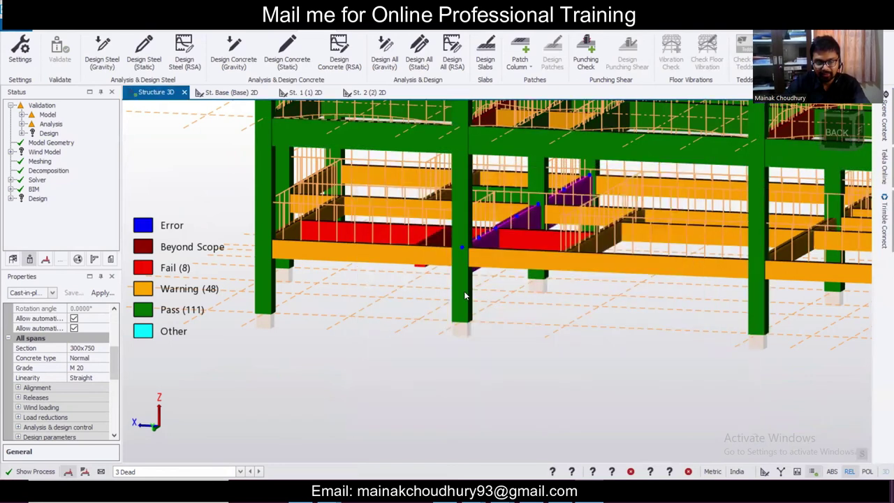
- Define a rectangular section 350 mm wide and 750 mm deep for all spans of base-level beam BaseB17
{"action": "scroll", "coordinate": [475, 282], "scroll_direction": "up", "scroll_amount": 3}
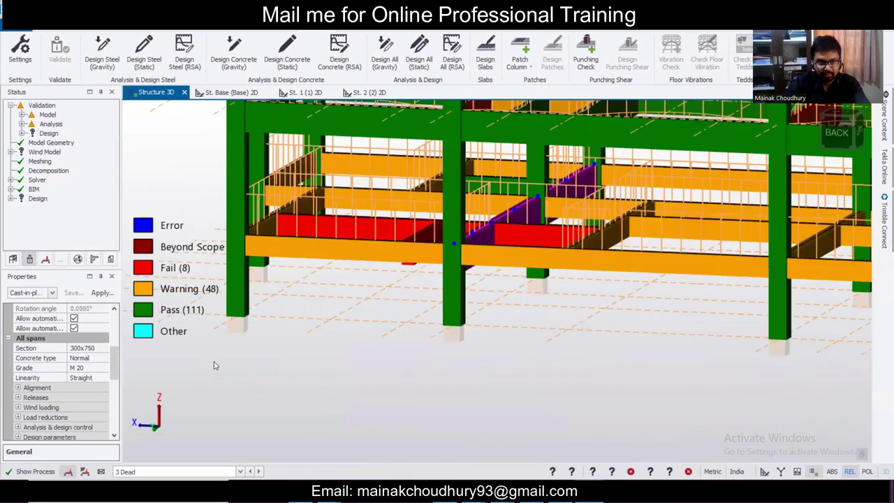
{"action": "left_click", "coordinate": [93, 348]}
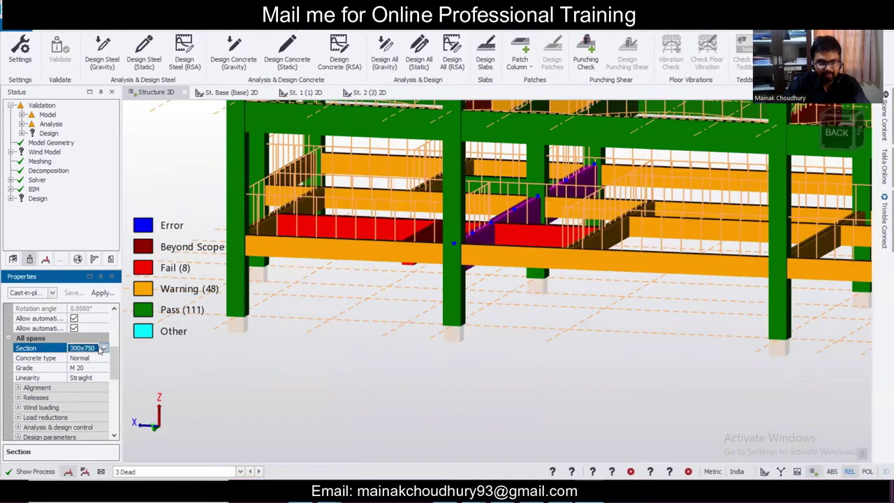
{"action": "left_click", "coordinate": [104, 348]}
{"action": "left_click", "coordinate": [83, 398]}
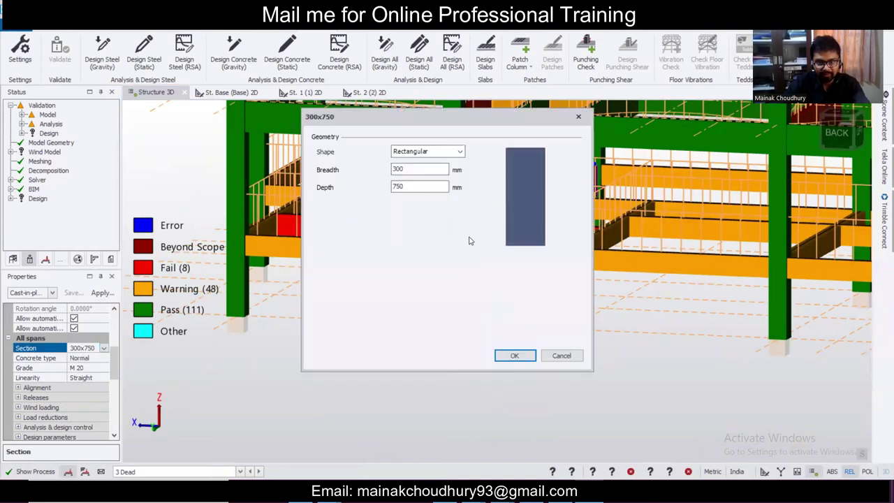
{"action": "type", "text": "350"}
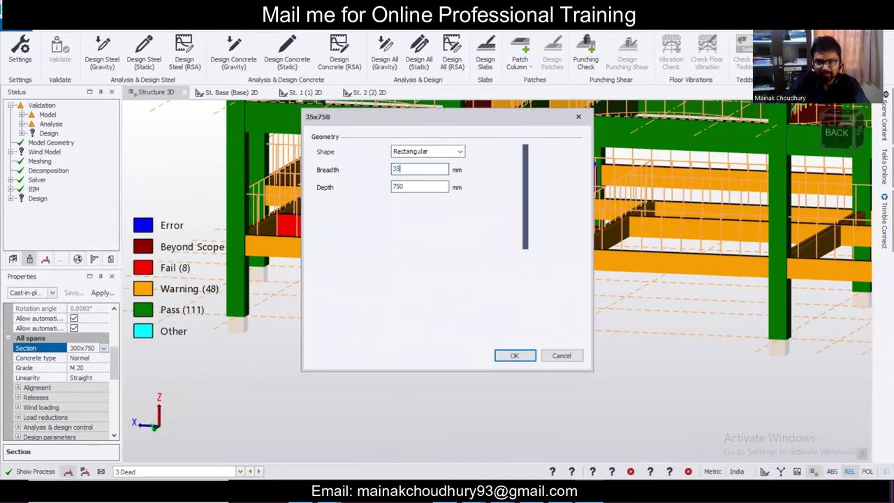
{"action": "left_click", "coordinate": [514, 356]}
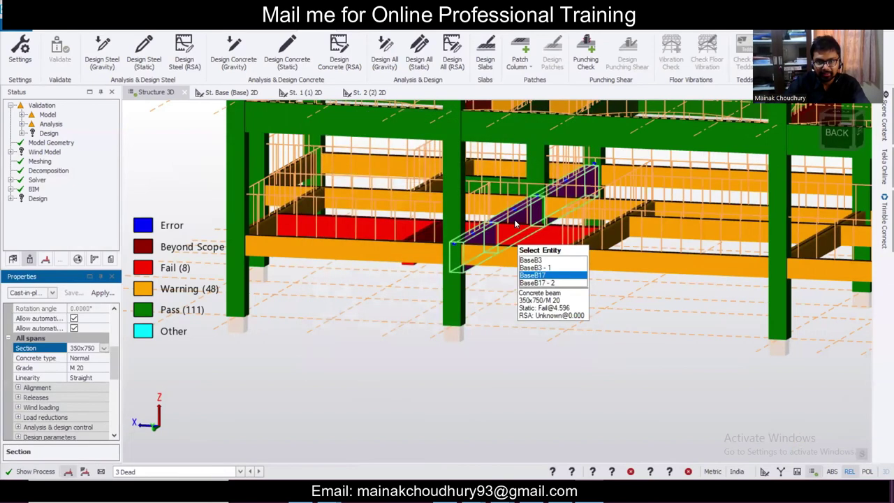
- Run the static design on the selected beam BaseB17, review its third span's results, close them and clear the selection
{"action": "right_click", "coordinate": [515, 223]}
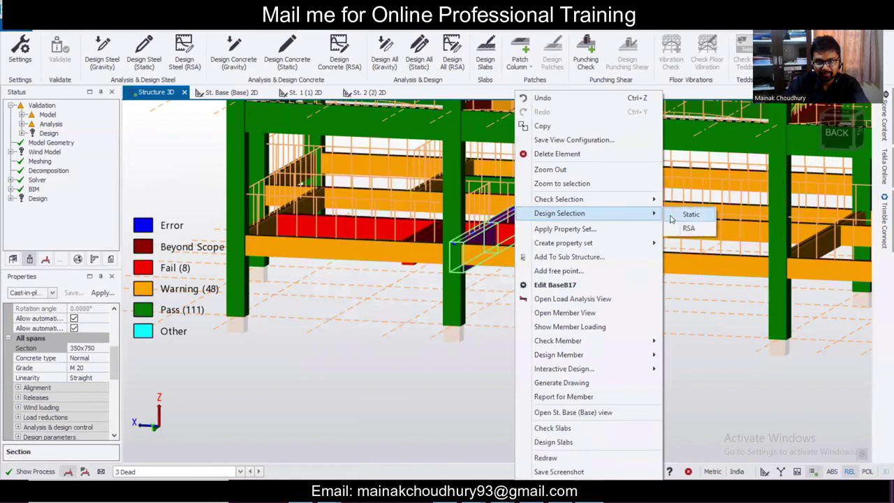
{"action": "left_click", "coordinate": [676, 218]}
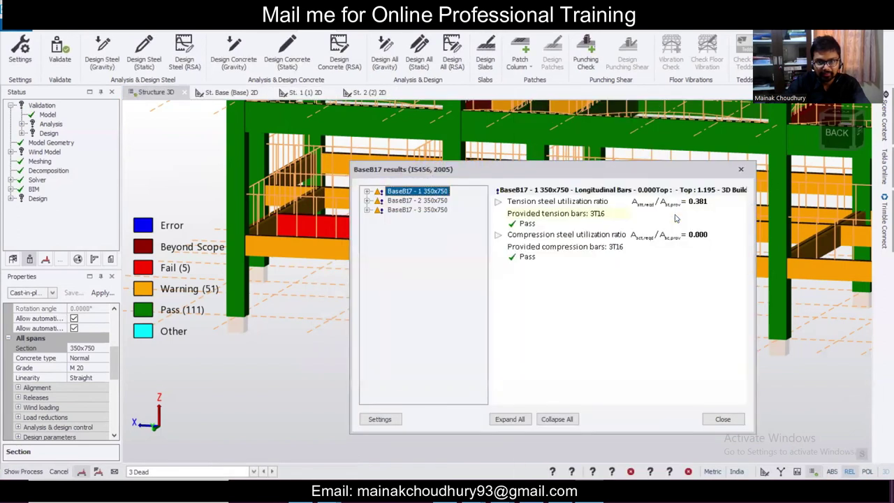
{"action": "double_click", "coordinate": [418, 211]}
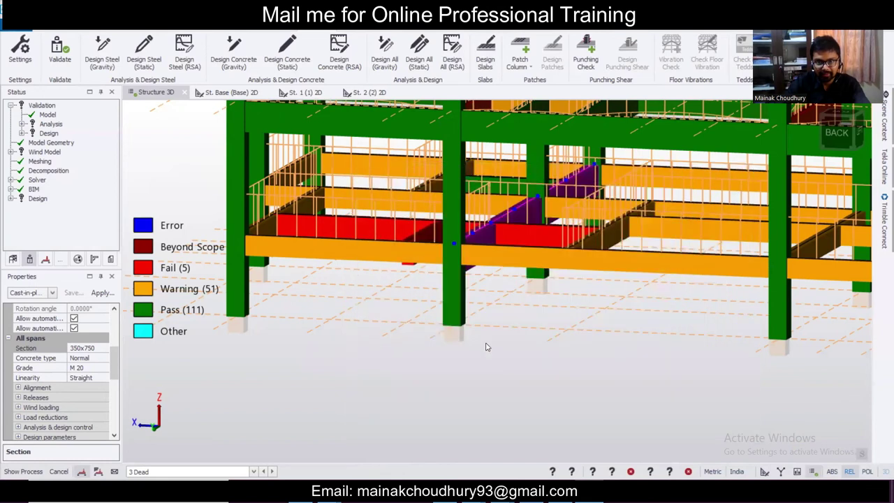
{"action": "right_click_drag", "start_coordinate": [487, 347], "coordinate": [505, 300]}
{"action": "key", "text": "Escape"}
- Reselect beam BaseB17, rerun its static member design, review the results of spans 2 and 3 and close them
{"action": "right_click_drag", "start_coordinate": [563, 291], "coordinate": [510, 287]}
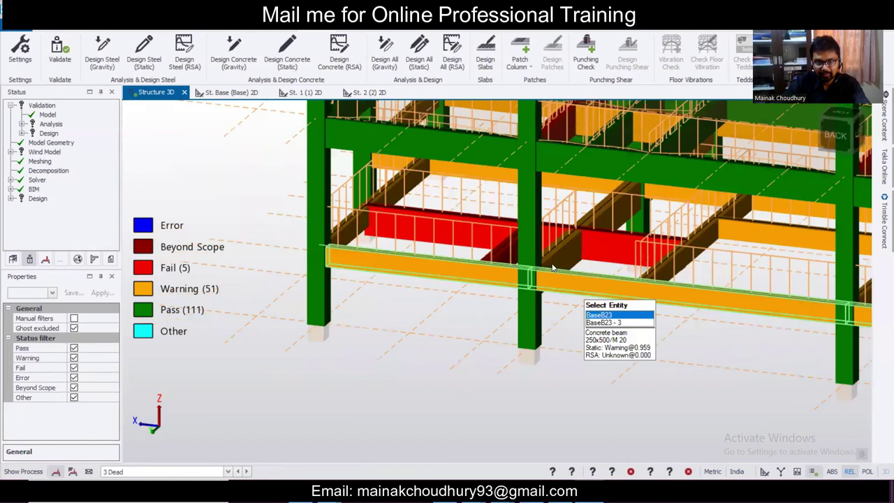
{"action": "left_click", "coordinate": [551, 268]}
{"action": "right_click", "coordinate": [552, 267]}
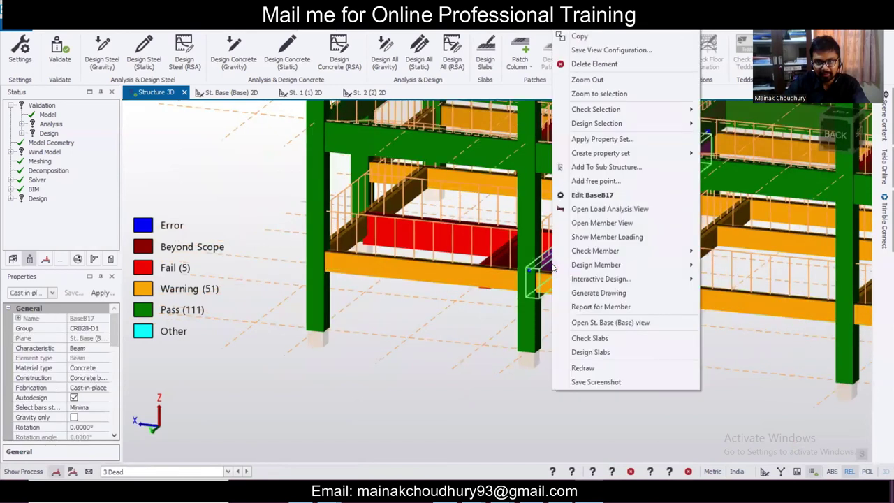
{"action": "mouse_move", "coordinate": [575, 256]}
{"action": "mouse_move", "coordinate": [687, 265]}
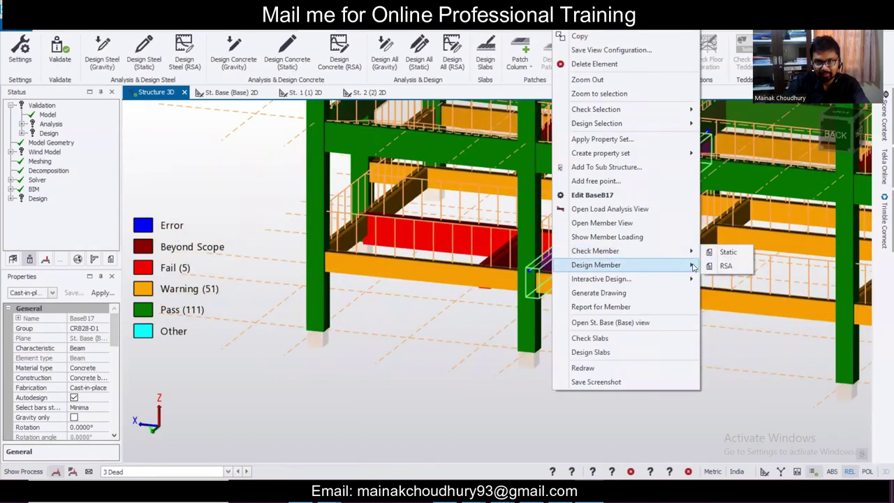
{"action": "left_click", "coordinate": [724, 268]}
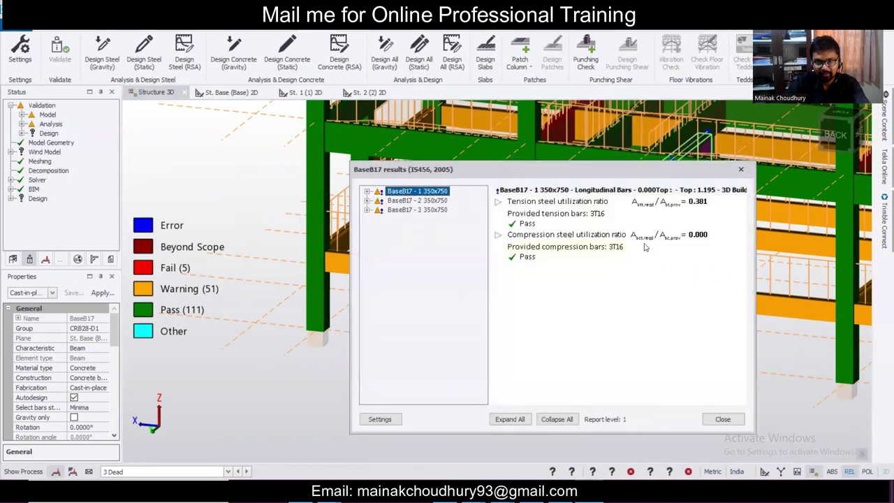
{"action": "double_click", "coordinate": [438, 200]}
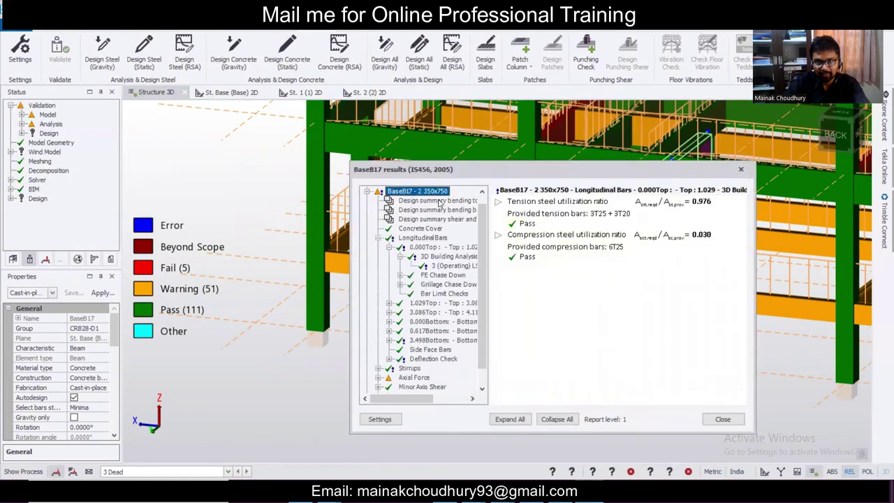
{"action": "left_click", "coordinate": [367, 192]}
{"action": "double_click", "coordinate": [392, 211]}
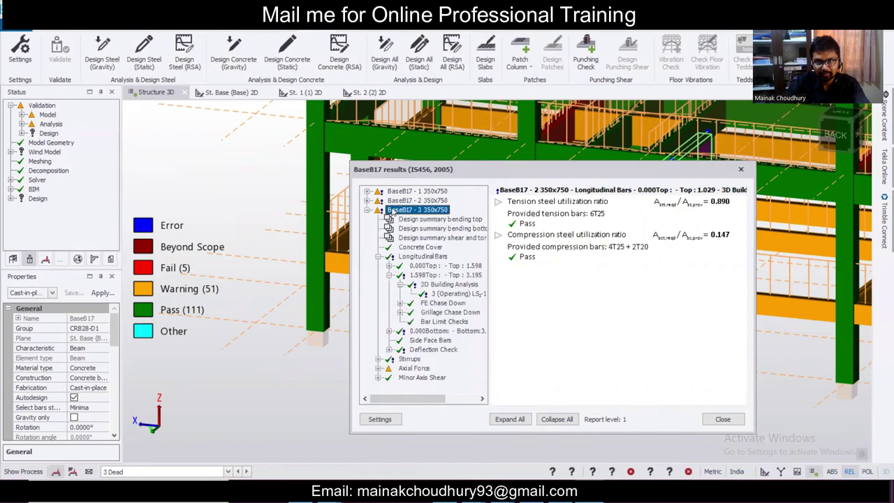
{"action": "left_click", "coordinate": [368, 210]}
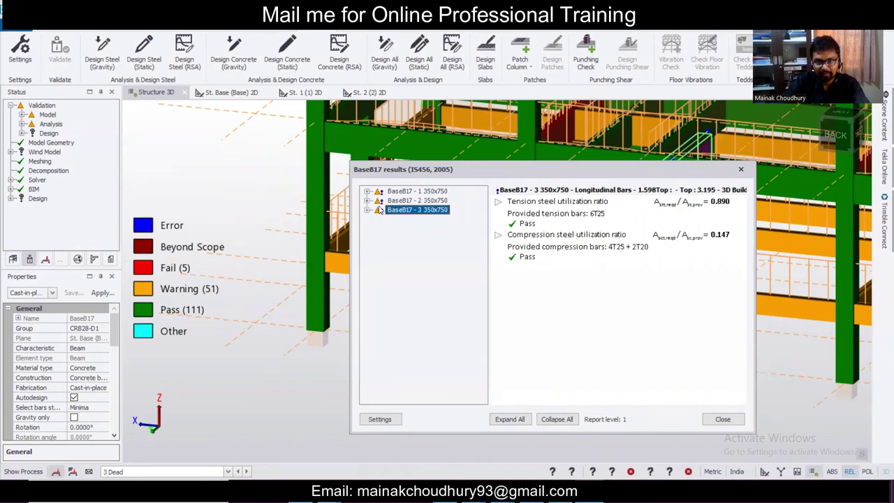
{"action": "left_click", "coordinate": [736, 171]}
- Assign the existing 350x750 section to the first span of base-level beam BaseB3
{"action": "scroll", "coordinate": [438, 285], "scroll_direction": "up", "scroll_amount": 2}
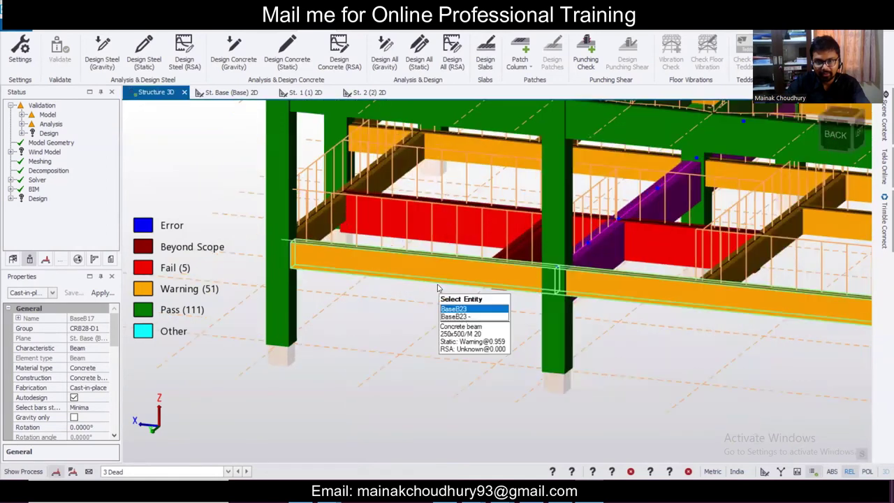
{"action": "left_click", "coordinate": [501, 225]}
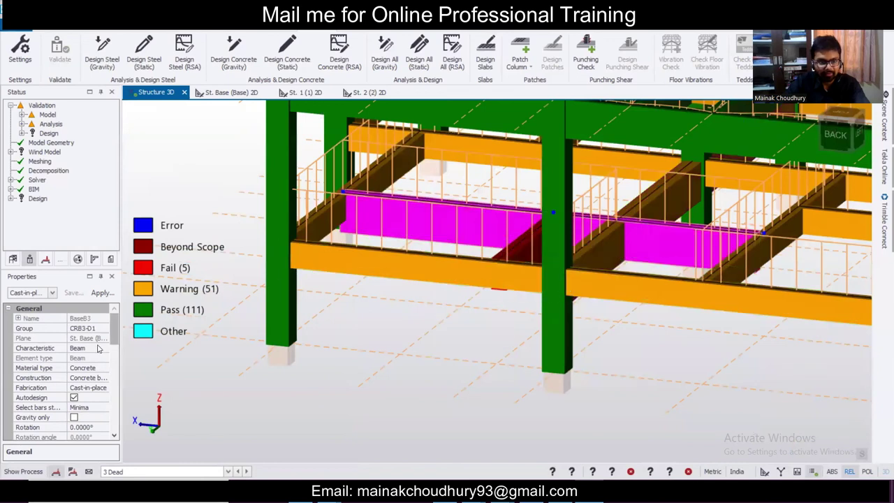
{"action": "scroll", "coordinate": [112, 343], "scroll_direction": "down", "scroll_amount": 3}
{"action": "scroll", "coordinate": [110, 343], "scroll_direction": "up", "scroll_amount": 3}
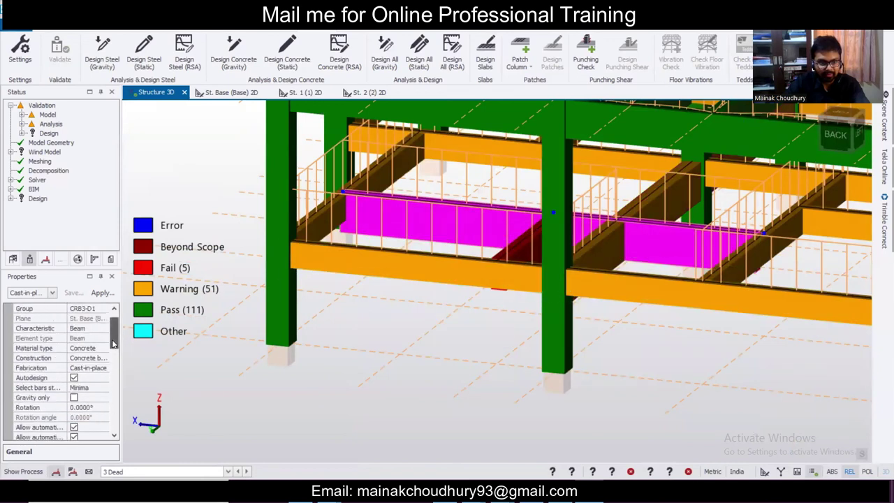
{"action": "left_click_drag", "start_coordinate": [108, 344], "coordinate": [111, 385]}
{"action": "left_click", "coordinate": [81, 317]}
{"action": "left_click", "coordinate": [104, 318]}
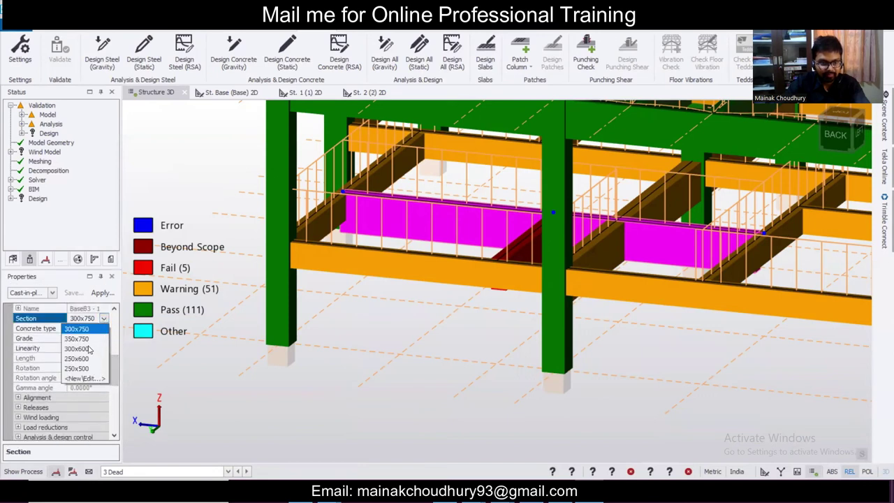
{"action": "left_click", "coordinate": [77, 338]}
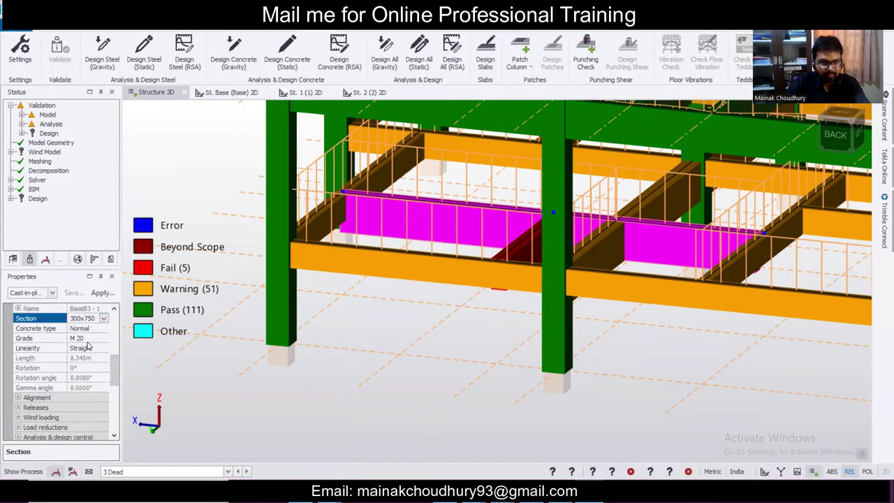
- Run the static design on base-level beam BaseB3, review its longitudinal bar and stirrup results, and close them
{"action": "right_click", "coordinate": [494, 225]}
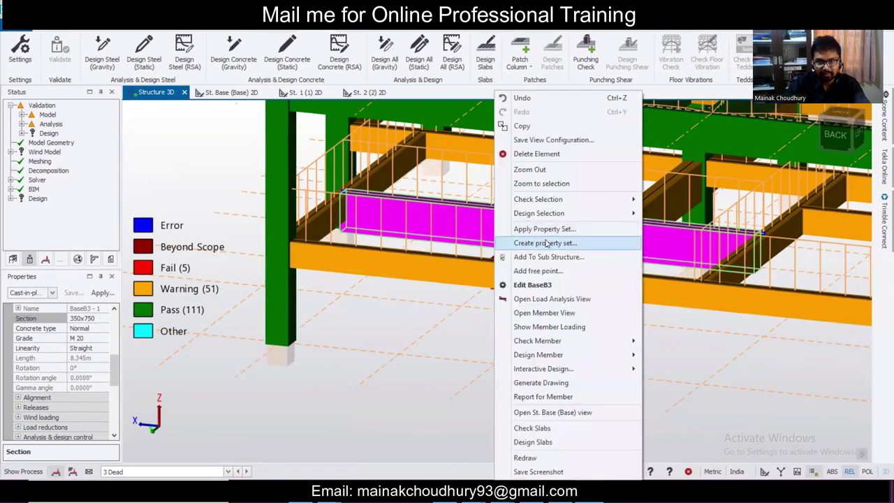
{"action": "mouse_move", "coordinate": [611, 222]}
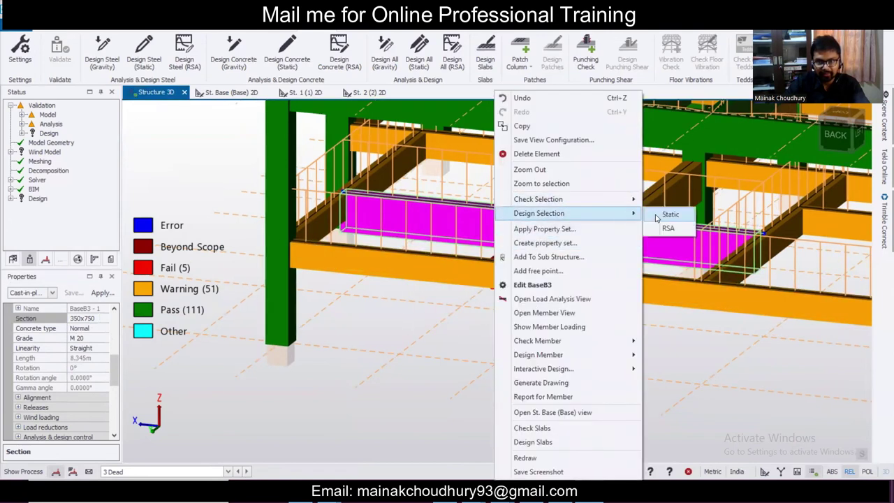
{"action": "left_click", "coordinate": [657, 217]}
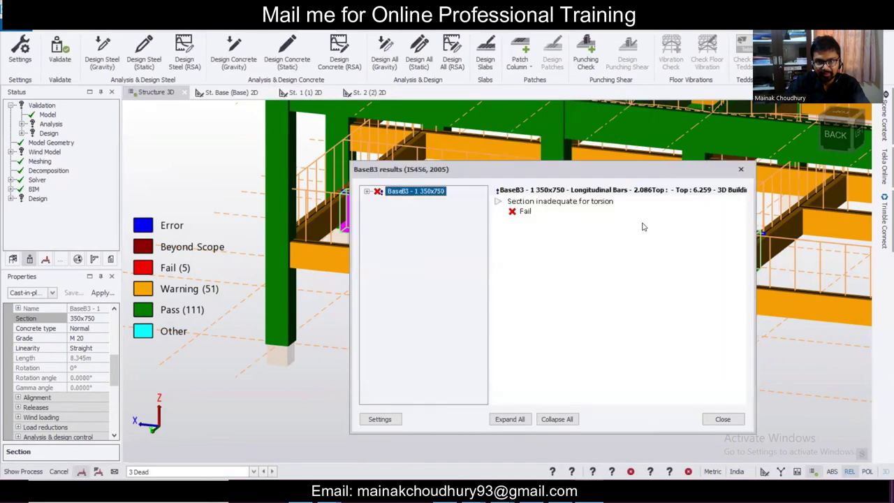
{"action": "left_click", "coordinate": [367, 191]}
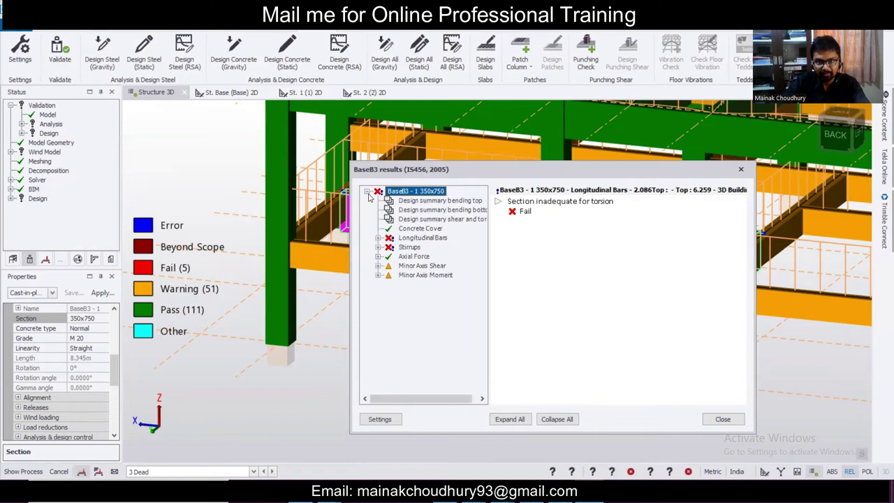
{"action": "left_click", "coordinate": [378, 237]}
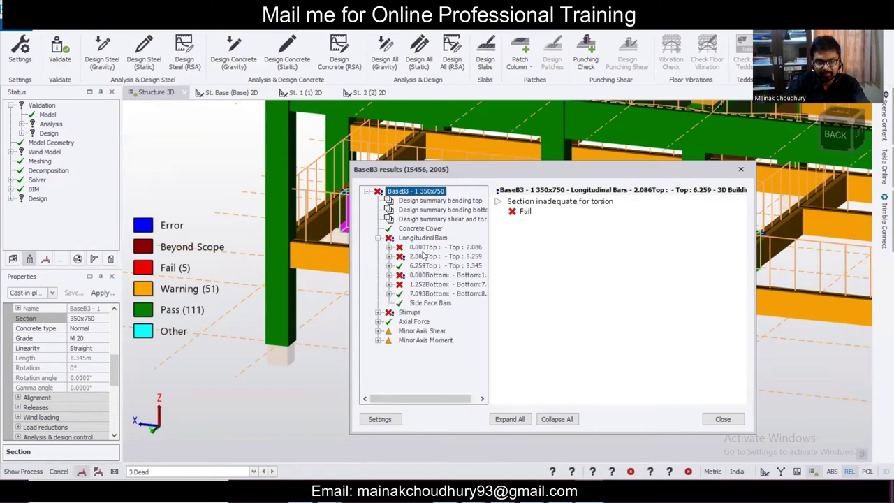
{"action": "left_click", "coordinate": [377, 312]}
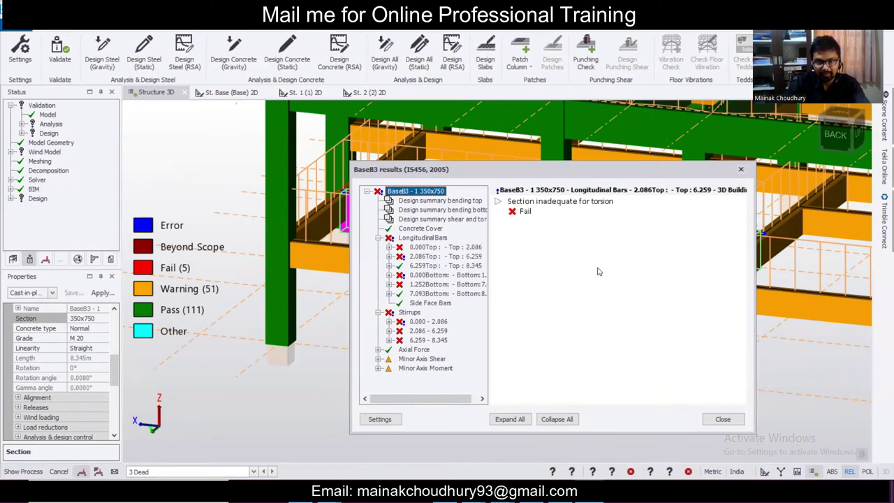
{"action": "left_click", "coordinate": [741, 169]}
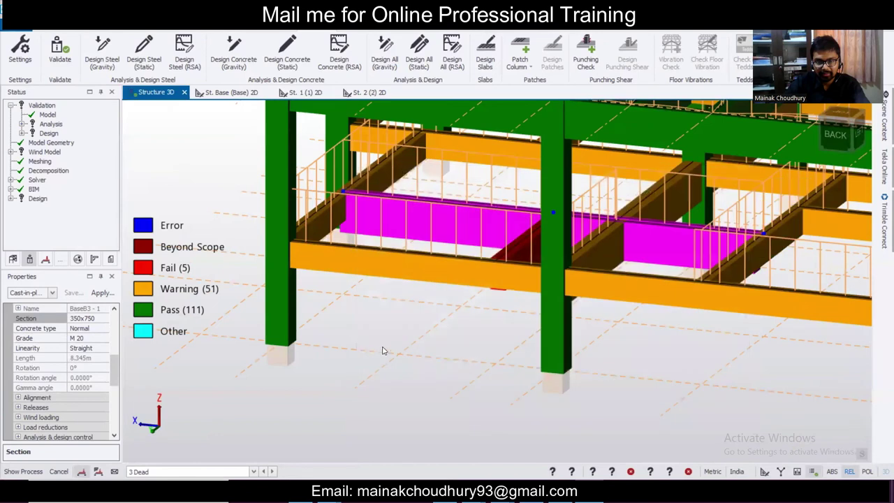
{"action": "scroll", "coordinate": [383, 351], "scroll_direction": "down", "scroll_amount": 2}
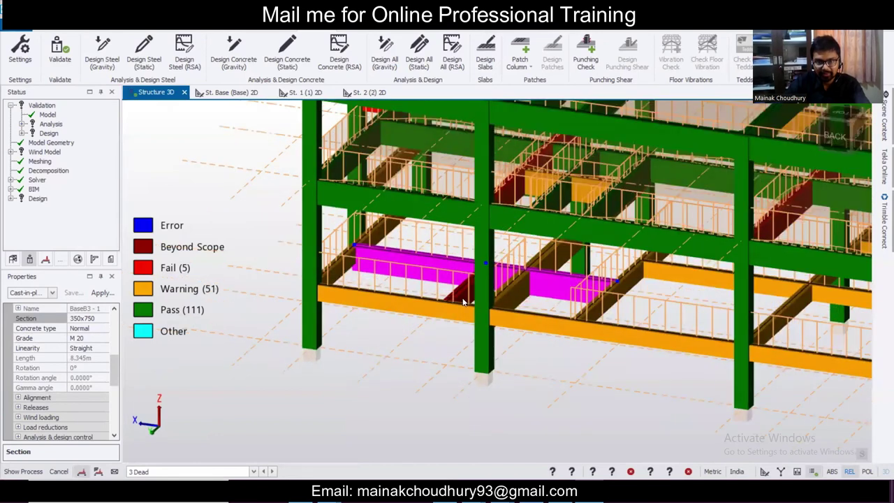
{"action": "scroll", "coordinate": [467, 297], "scroll_direction": "up", "scroll_amount": 2}
{"action": "left_click", "coordinate": [467, 297]}
{"action": "left_click", "coordinate": [468, 297]}
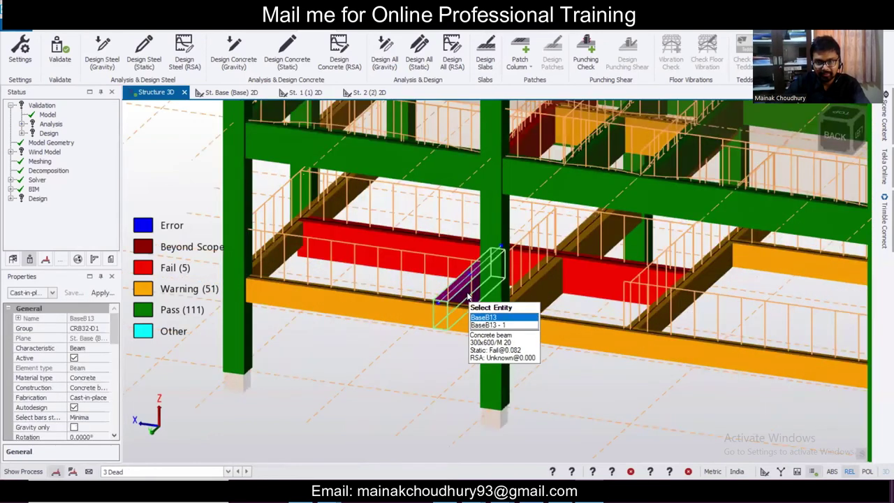
{"action": "right_click", "coordinate": [468, 297]}
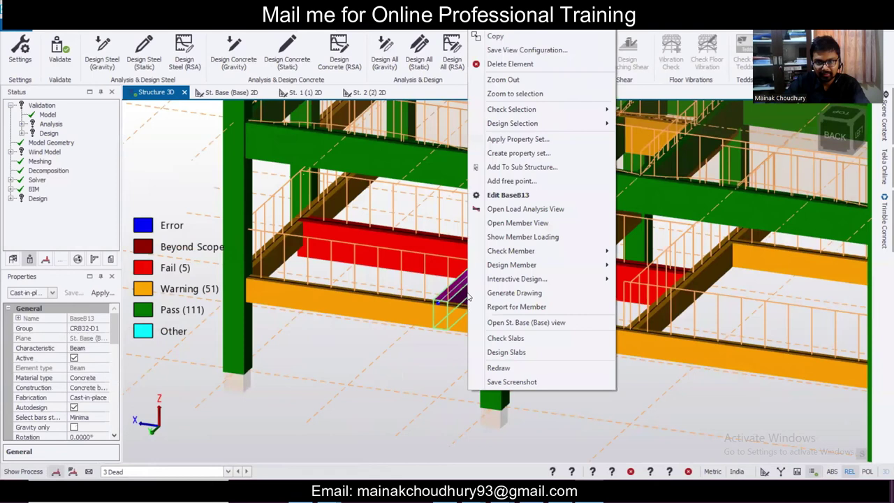
- Define a rectangular section 400 mm wide and 750 mm deep for the first span of base-level beam BaseB3
{"action": "left_click", "coordinate": [438, 253]}
{"action": "scroll", "coordinate": [103, 397], "scroll_direction": "down", "scroll_amount": 5}
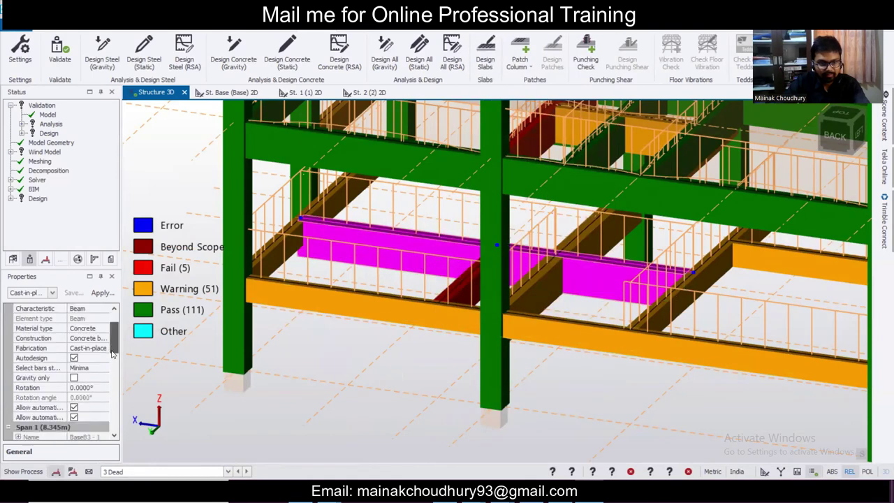
{"action": "left_click", "coordinate": [103, 388]}
{"action": "left_click", "coordinate": [103, 387]}
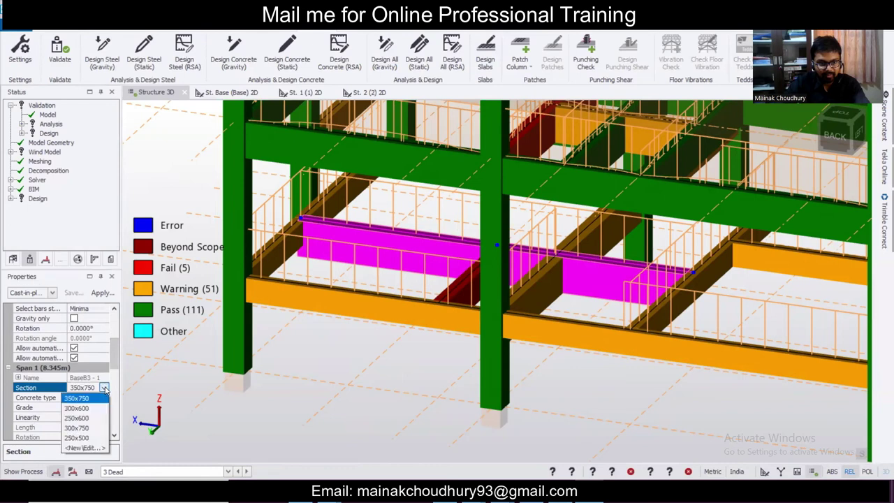
{"action": "left_click", "coordinate": [88, 451]}
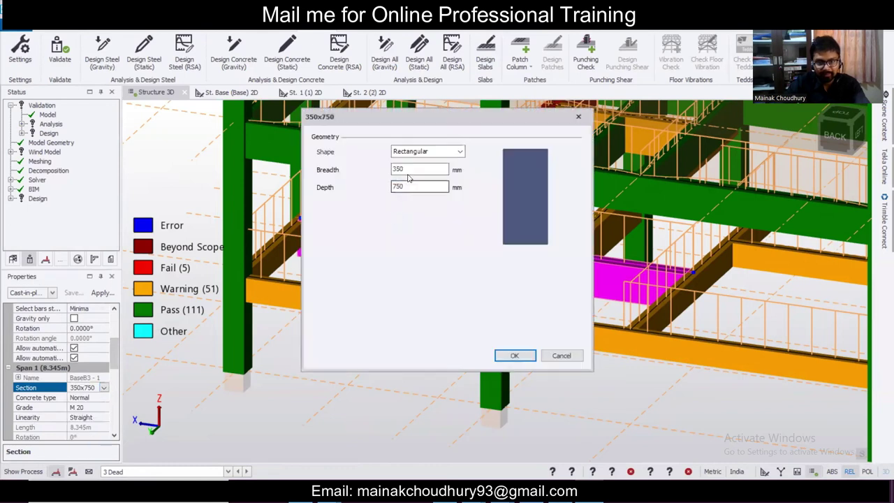
{"action": "type", "text": "400"}
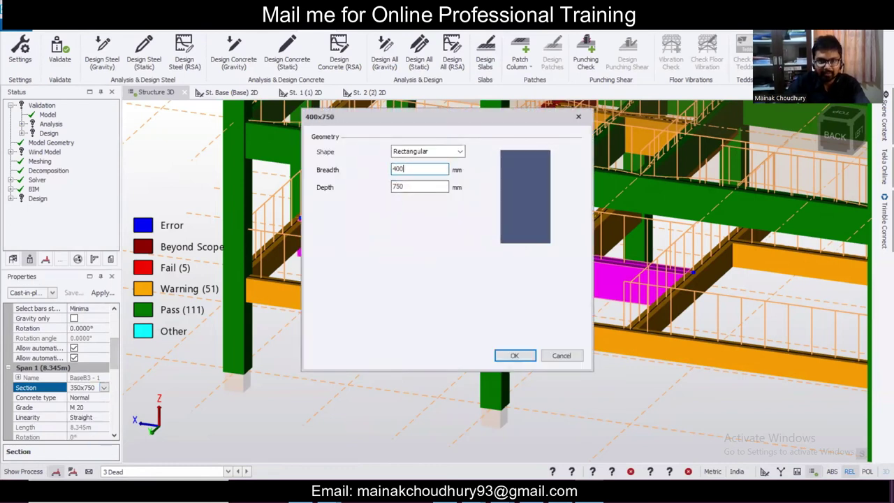
{"action": "left_click", "coordinate": [513, 355]}
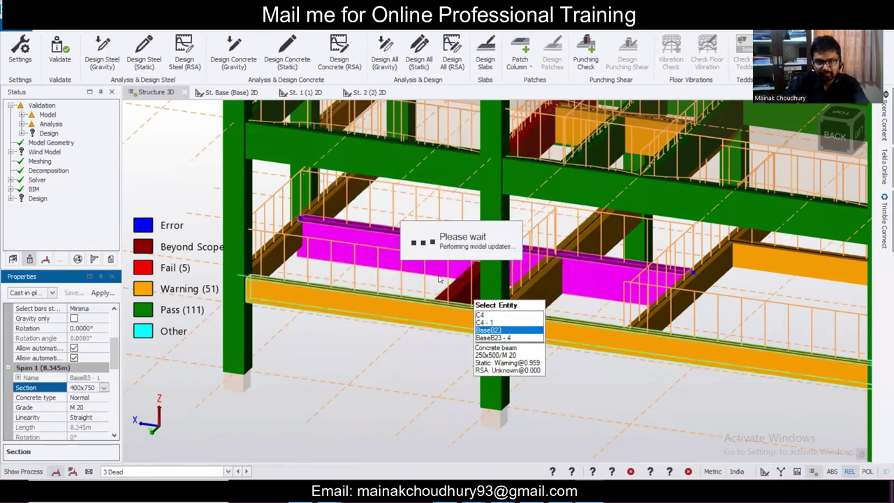
- Run the static check on beam BaseB3 with its new section, review the longitudinal bar results and close them
{"action": "right_click", "coordinate": [437, 257]}
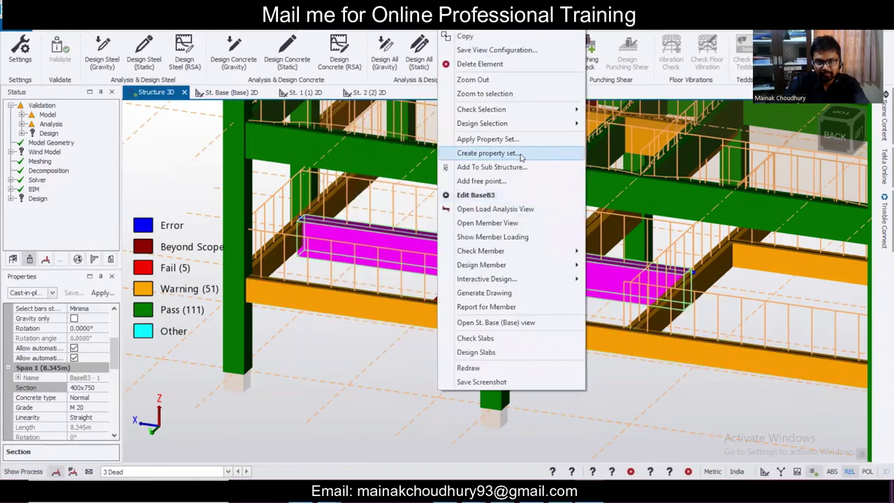
{"action": "mouse_move", "coordinate": [557, 111]}
{"action": "left_click", "coordinate": [612, 110]}
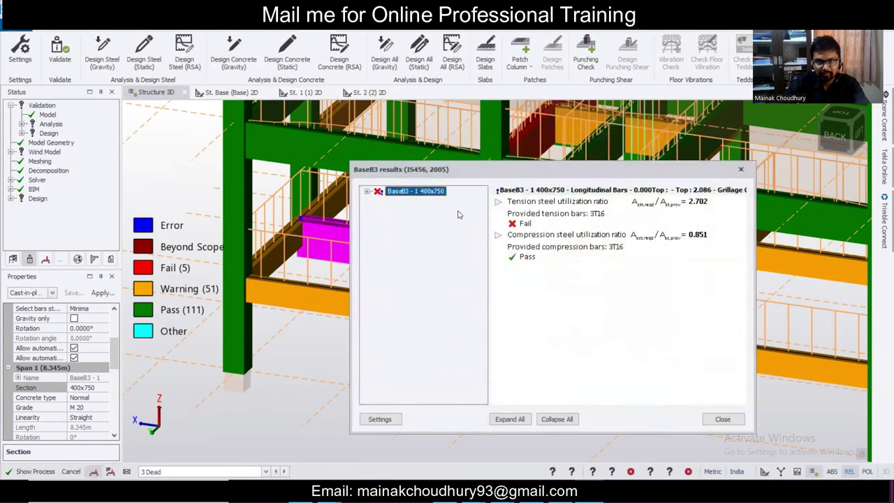
{"action": "left_click", "coordinate": [365, 192]}
{"action": "left_click", "coordinate": [378, 238]}
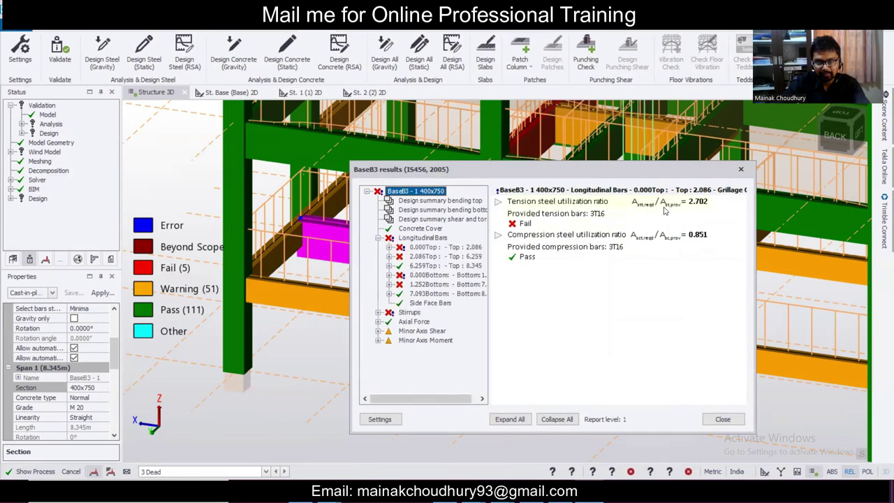
{"action": "left_click", "coordinate": [741, 169]}
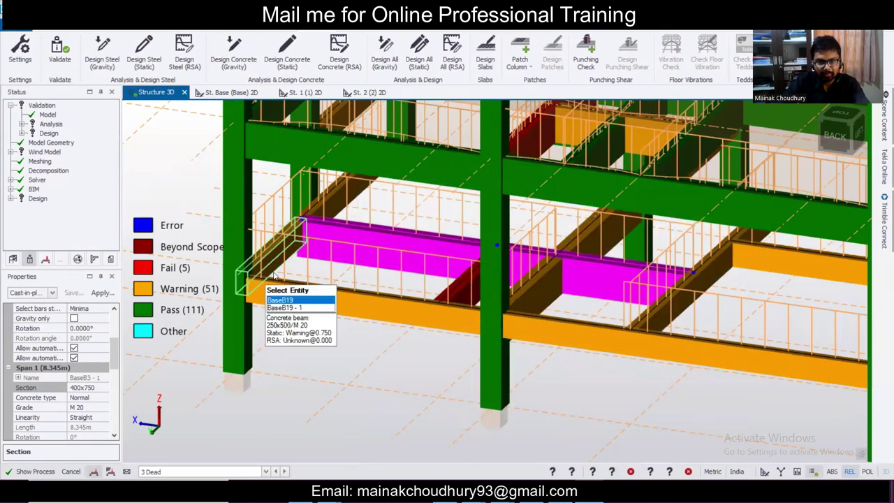
- Clear the BaseB3 selection and select the two failing level-1 beams 1B21 and 1B20 together
{"action": "scroll", "coordinate": [395, 321], "scroll_direction": "down", "scroll_amount": 2}
{"action": "scroll", "coordinate": [532, 355], "scroll_direction": "down", "scroll_amount": 2}
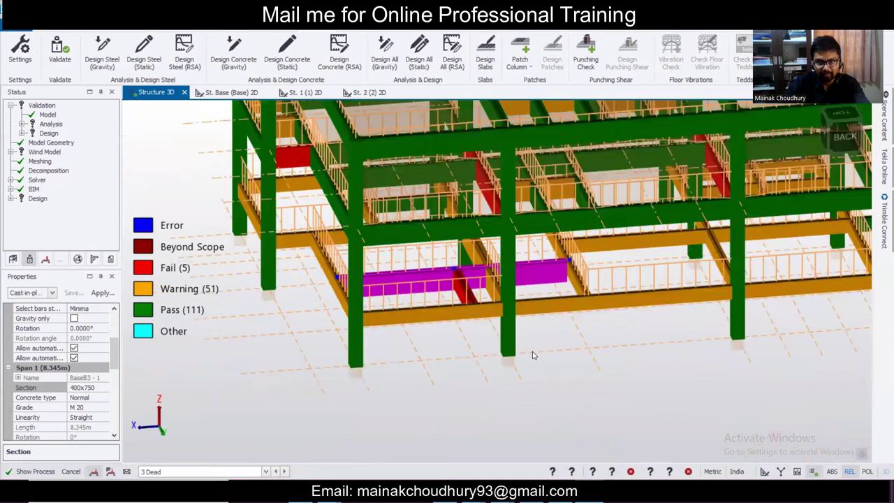
{"action": "middle_click_drag", "start_coordinate": [653, 373], "coordinate": [431, 391], "text": "shift"}
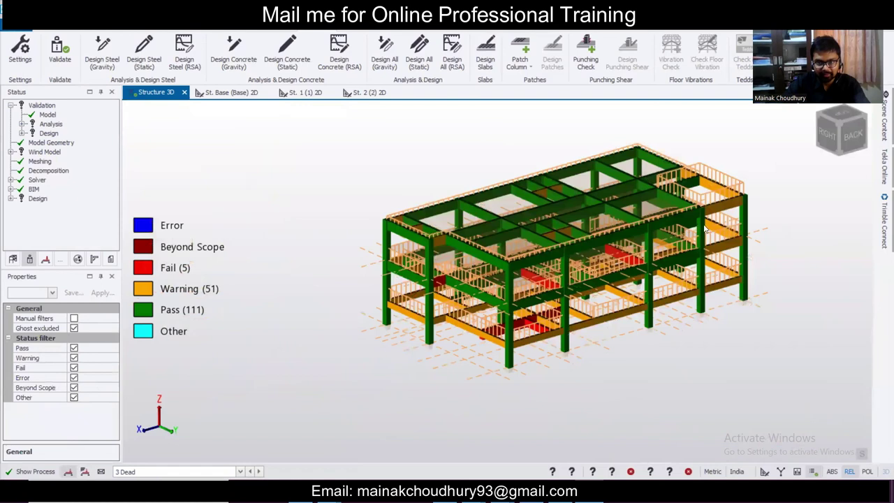
{"action": "scroll", "coordinate": [664, 223], "scroll_direction": "up", "scroll_amount": 2}
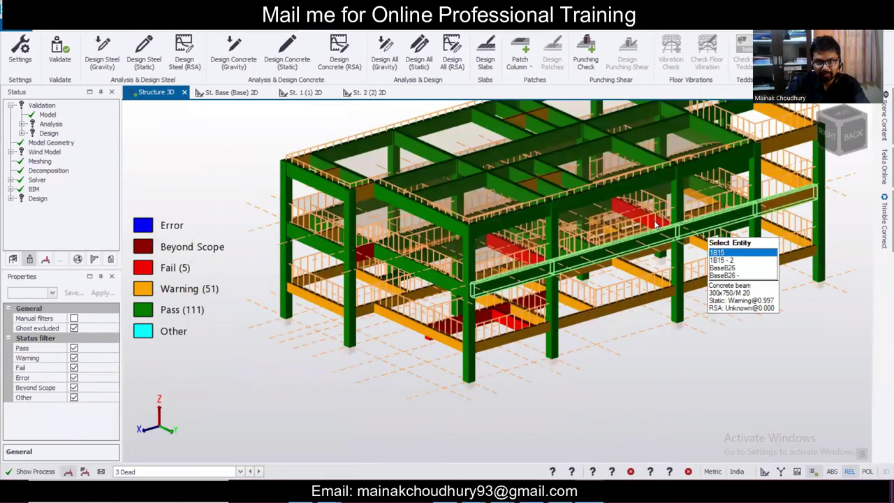
{"action": "scroll", "coordinate": [655, 224], "scroll_direction": "up", "scroll_amount": 1}
{"action": "left_click", "coordinate": [655, 224]}
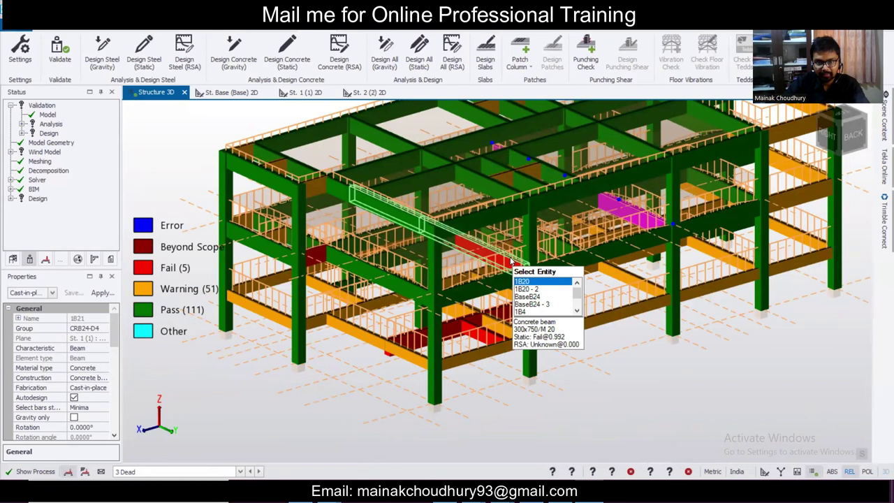
{"action": "left_click", "coordinate": [511, 260], "text": "ctrl"}
{"action": "right_click_drag", "start_coordinate": [659, 314], "coordinate": [590, 319]}
{"action": "right_click_drag", "start_coordinate": [389, 326], "coordinate": [323, 304]}
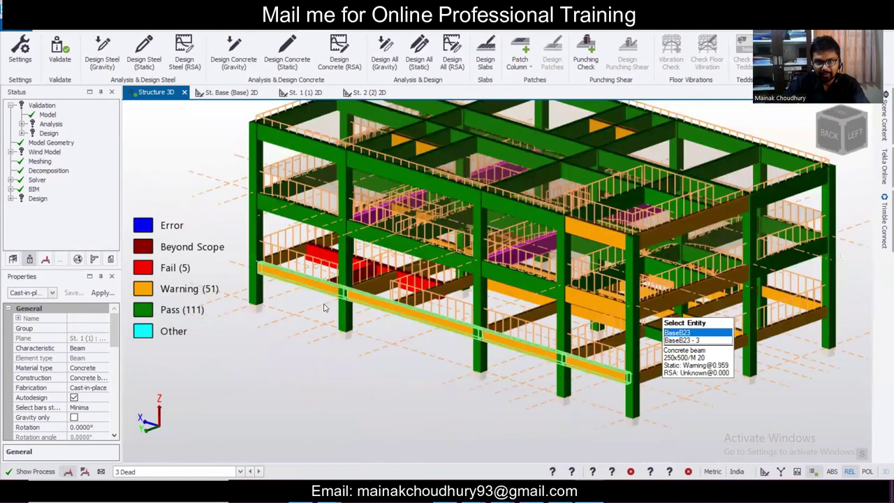
{"action": "middle_click_drag", "start_coordinate": [467, 318], "coordinate": [409, 324]}
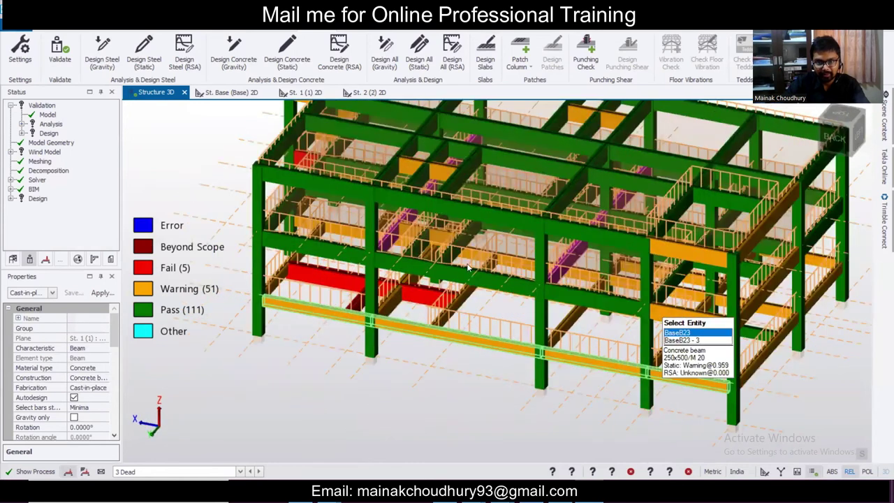
- Assign the existing 350x750 section to the first span of level-1 beam 1B21
{"action": "double_click", "coordinate": [573, 262]}
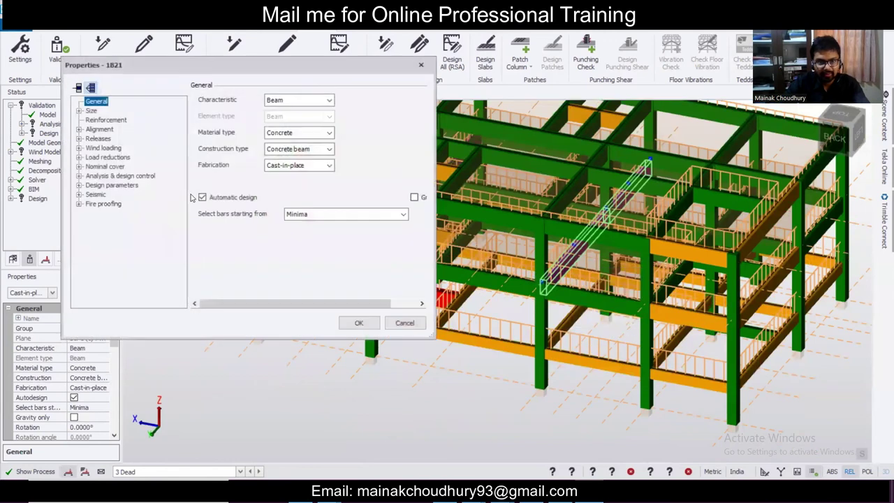
{"action": "left_click", "coordinate": [79, 111]}
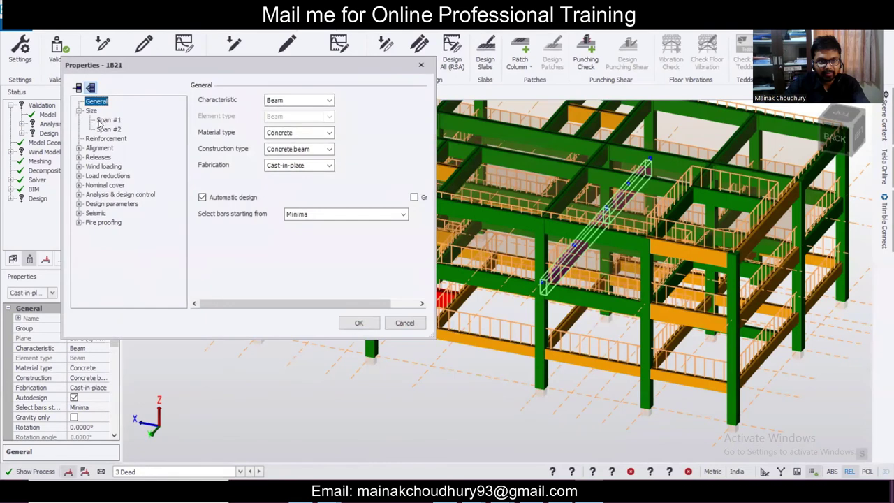
{"action": "left_click", "coordinate": [104, 121]}
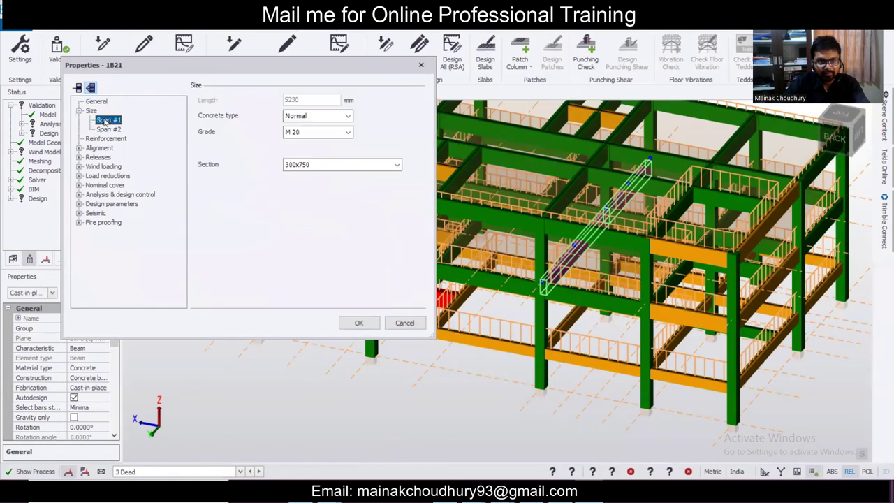
{"action": "left_click", "coordinate": [319, 168]}
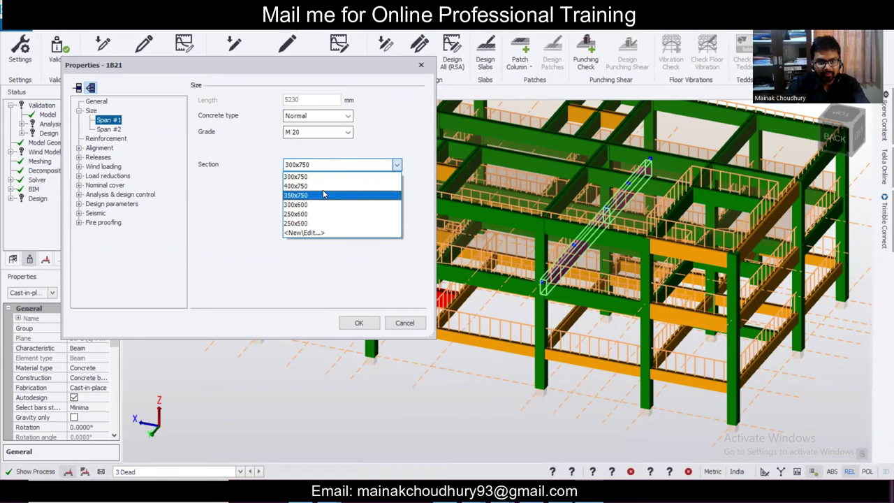
{"action": "left_click", "coordinate": [324, 195]}
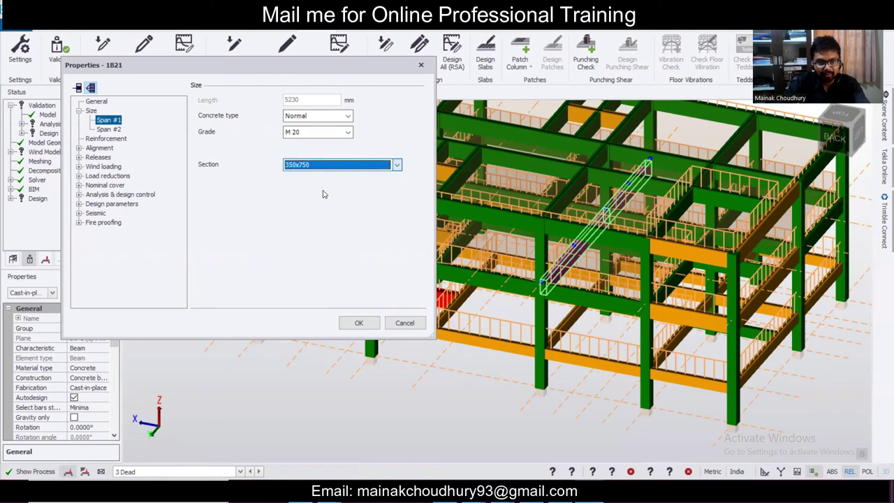
{"action": "left_click", "coordinate": [359, 323]}
- Assign the existing 350x750 section to the first span of level-1 beam 1B20
{"action": "left_click", "coordinate": [383, 238]}
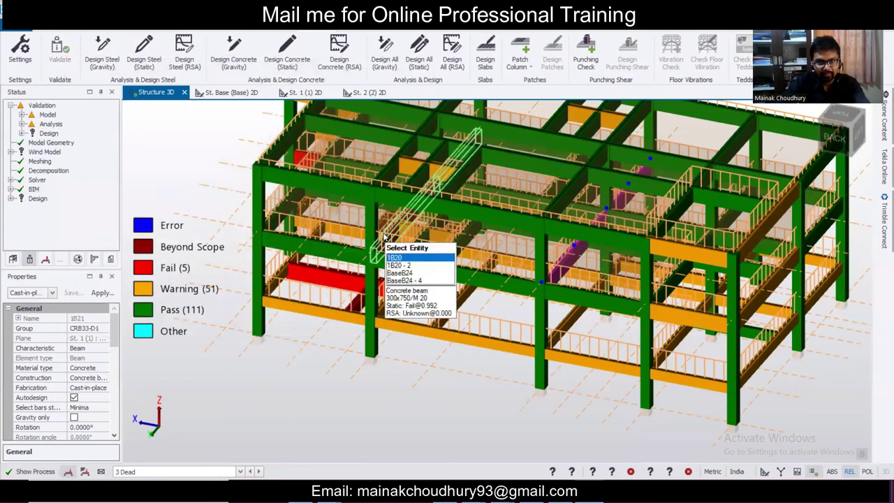
{"action": "left_click", "coordinate": [395, 258]}
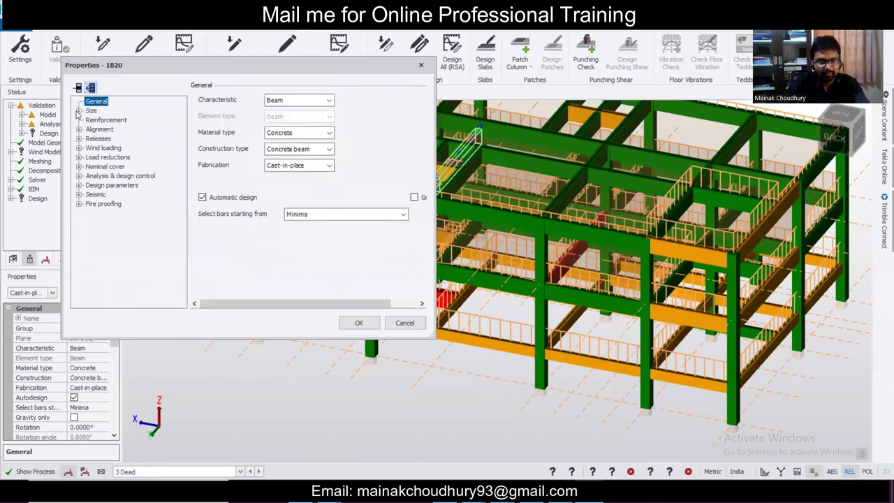
{"action": "left_click", "coordinate": [79, 111]}
{"action": "left_click", "coordinate": [106, 120]}
{"action": "left_click", "coordinate": [329, 166]}
{"action": "left_click", "coordinate": [329, 187]}
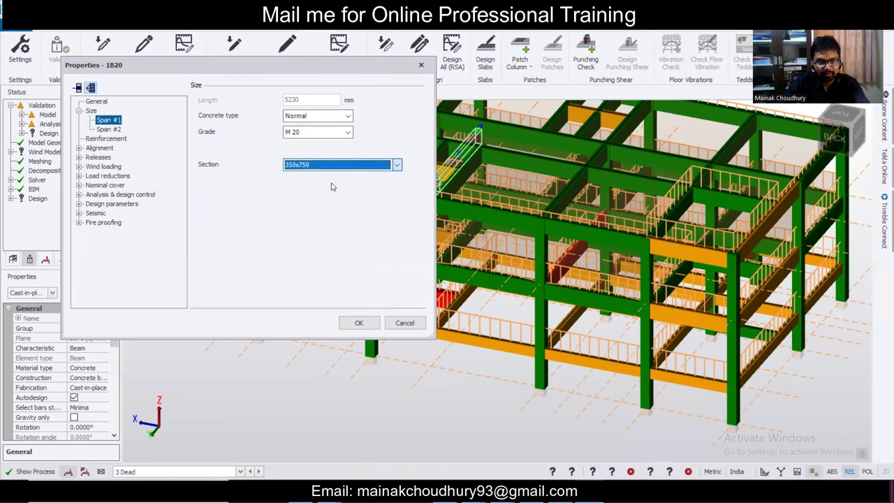
{"action": "left_click", "coordinate": [356, 323]}
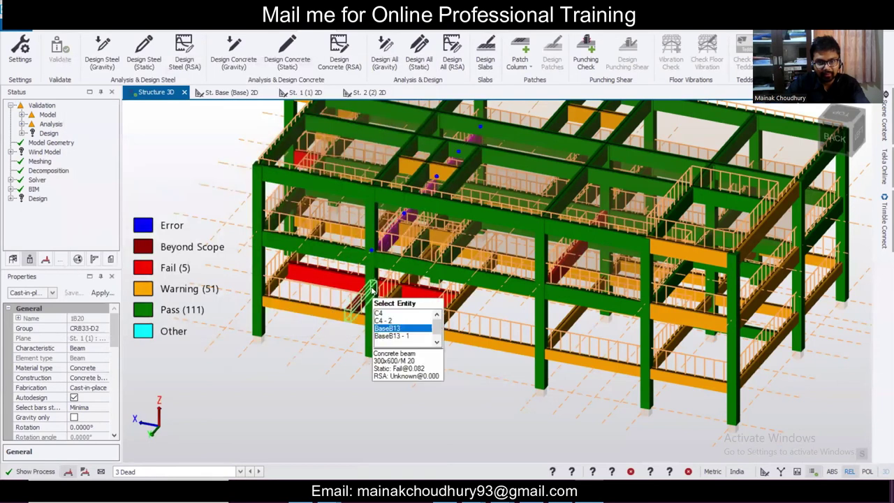
{"action": "right_click_drag", "start_coordinate": [463, 351], "coordinate": [584, 354]}
{"action": "middle_click_drag", "start_coordinate": [458, 269], "coordinate": [330, 221]}
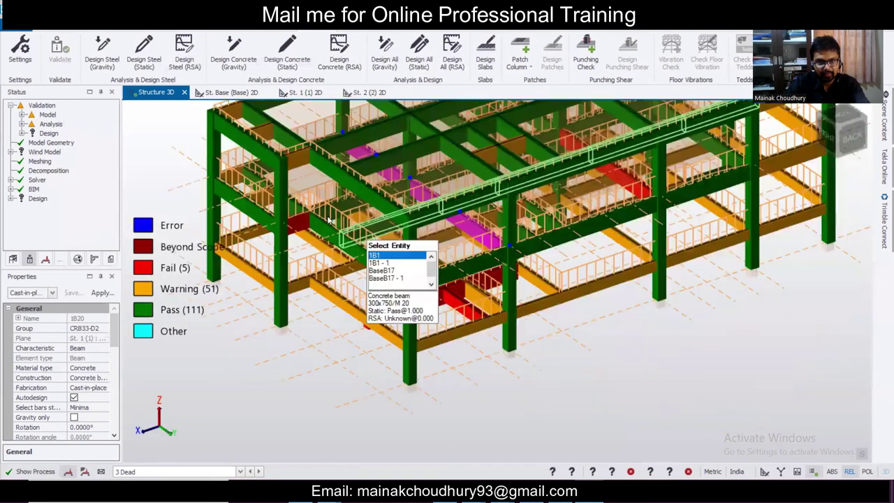
- Assign the existing 350x750 section to the first span of level-1 beam 1B25
{"action": "left_click", "coordinate": [302, 223]}
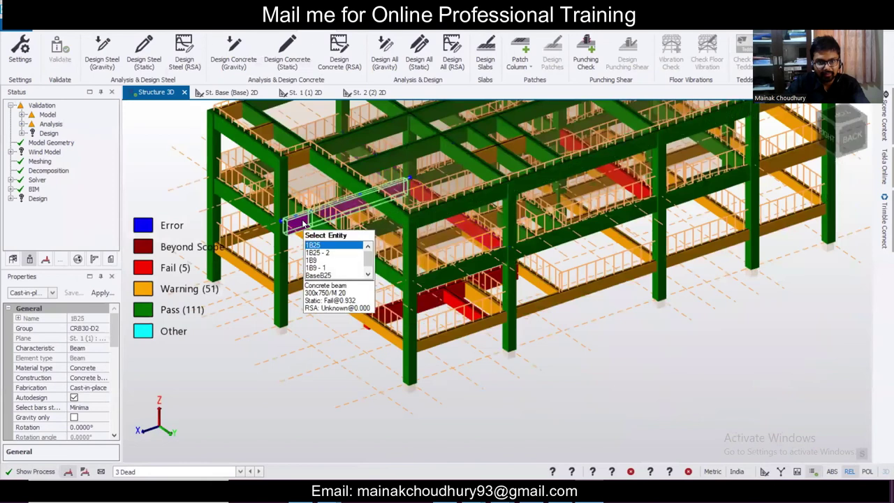
{"action": "double_click", "coordinate": [302, 223]}
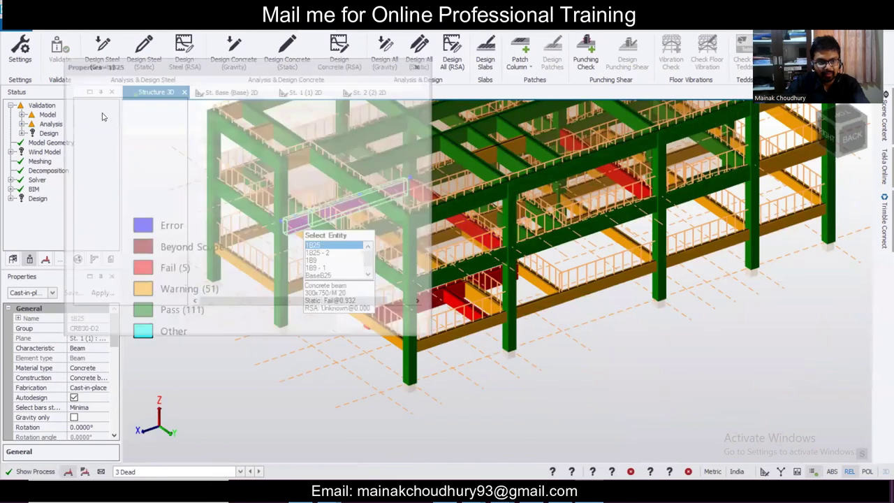
{"action": "left_click", "coordinate": [80, 111]}
{"action": "left_click", "coordinate": [104, 120]}
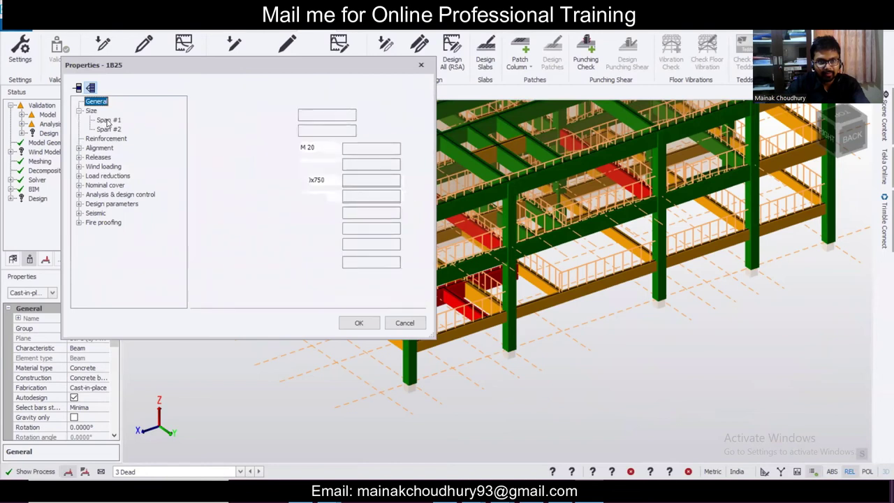
{"action": "left_click", "coordinate": [318, 166]}
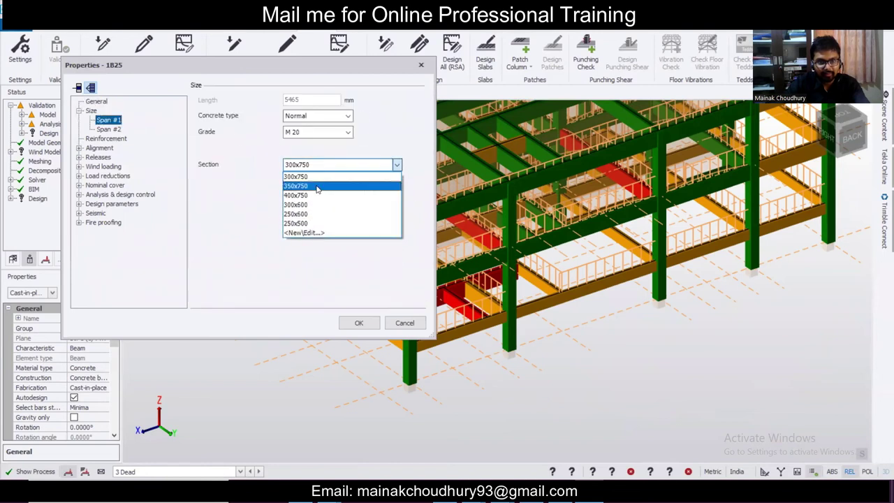
{"action": "left_click", "coordinate": [317, 186]}
{"action": "left_click", "coordinate": [357, 322]}
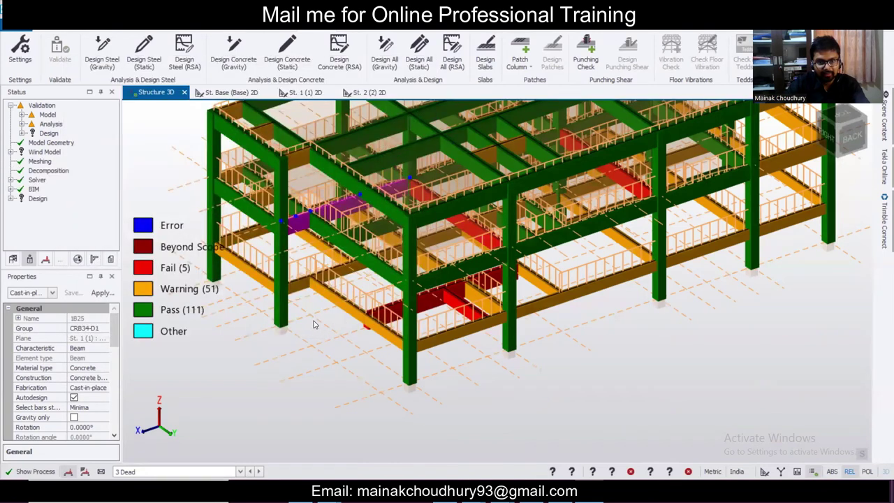
- Run the static check on column C4, review its longitudinal bar summary and close the results
{"action": "scroll", "coordinate": [314, 322], "scroll_direction": "down", "scroll_amount": 2}
{"action": "scroll", "coordinate": [332, 359], "scroll_direction": "down", "scroll_amount": 2}
{"action": "right_click_drag", "start_coordinate": [470, 384], "coordinate": [323, 369]}
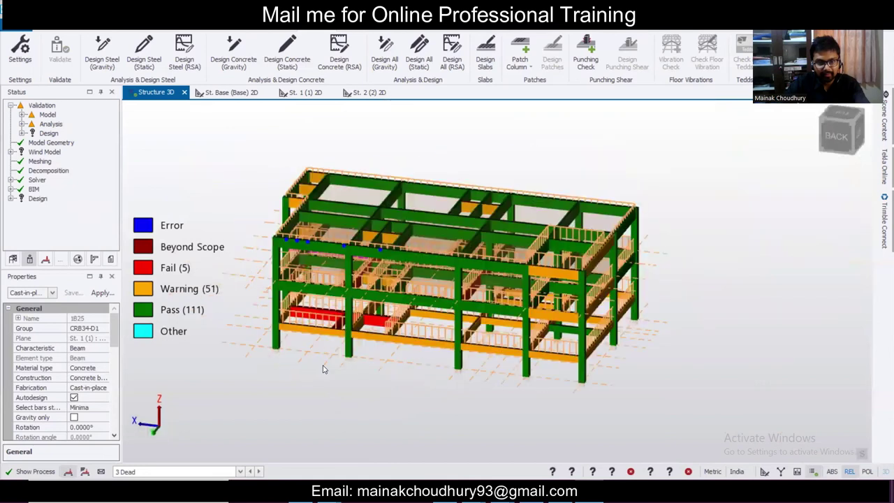
{"action": "scroll", "coordinate": [325, 359], "scroll_direction": "up", "scroll_amount": 2}
{"action": "scroll", "coordinate": [340, 354], "scroll_direction": "down", "scroll_amount": 1}
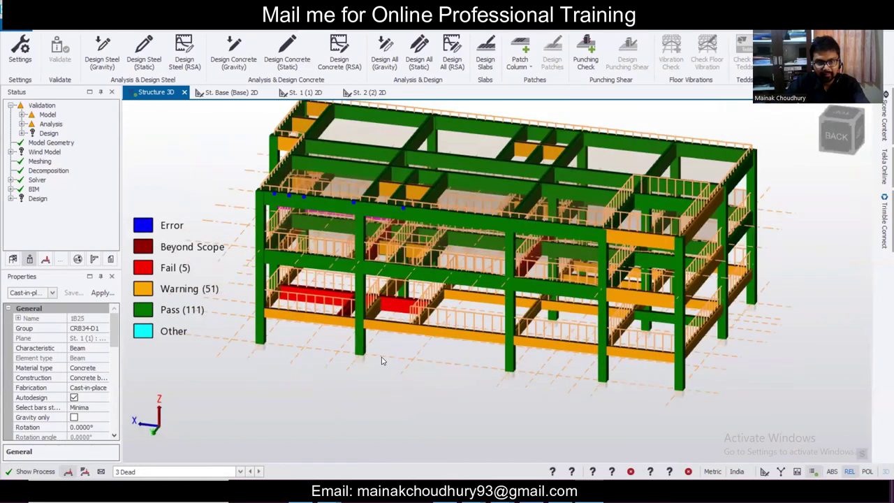
{"action": "middle_click_drag", "start_coordinate": [396, 360], "coordinate": [414, 363]}
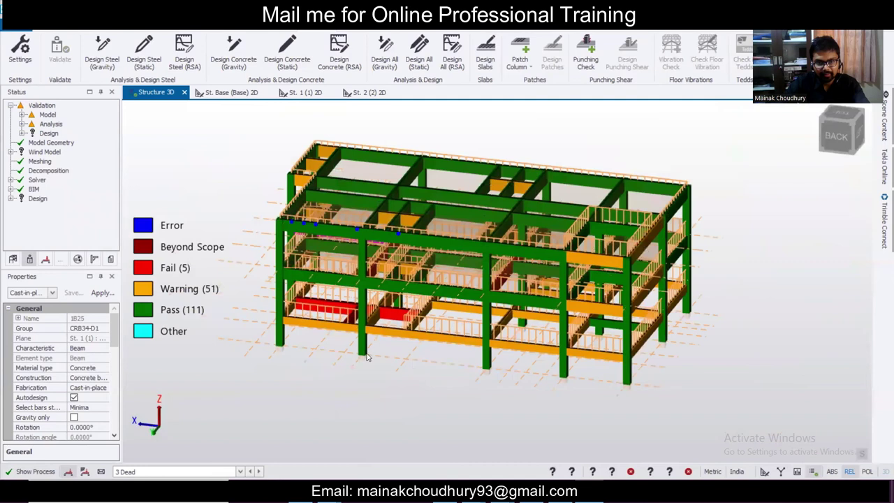
{"action": "scroll", "coordinate": [349, 347], "scroll_direction": "up", "scroll_amount": 2}
{"action": "left_click", "coordinate": [338, 343]}
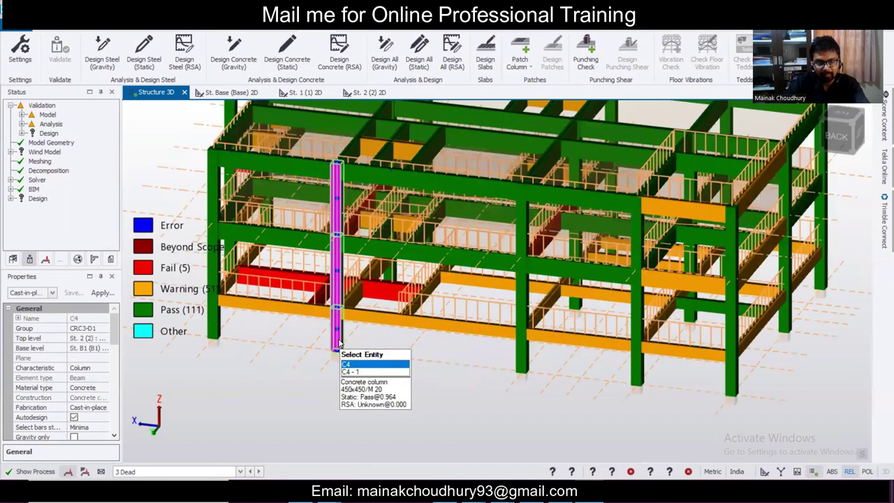
{"action": "right_click", "coordinate": [338, 344]}
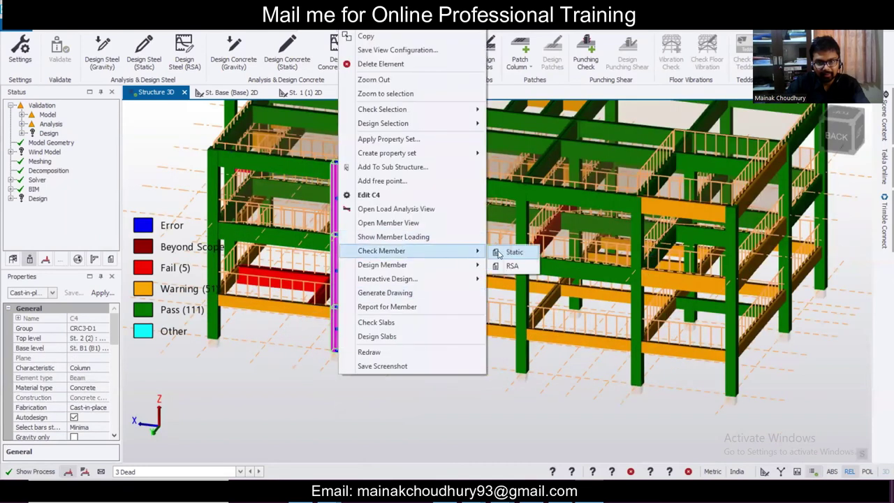
{"action": "left_click", "coordinate": [504, 255]}
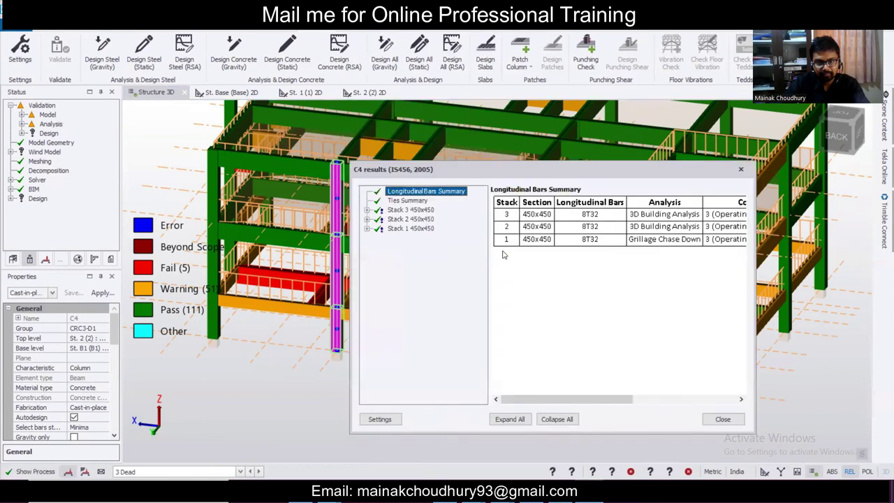
{"action": "left_click", "coordinate": [741, 169]}
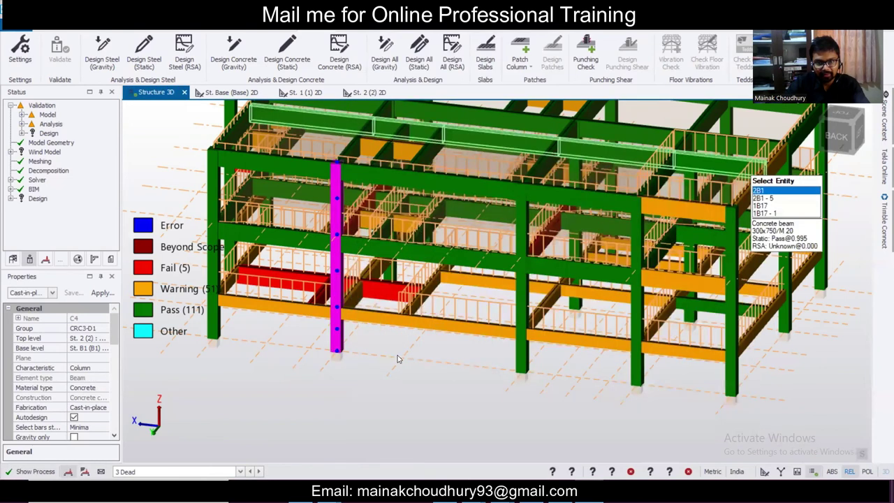
- Run the static check on column C9, review its longitudinal bar summary, close the results and clear the selection
{"action": "scroll", "coordinate": [398, 359], "scroll_direction": "down", "scroll_amount": 5}
{"action": "right_click_drag", "start_coordinate": [359, 347], "coordinate": [394, 298]}
{"action": "scroll", "coordinate": [393, 299], "scroll_direction": "up", "scroll_amount": 3}
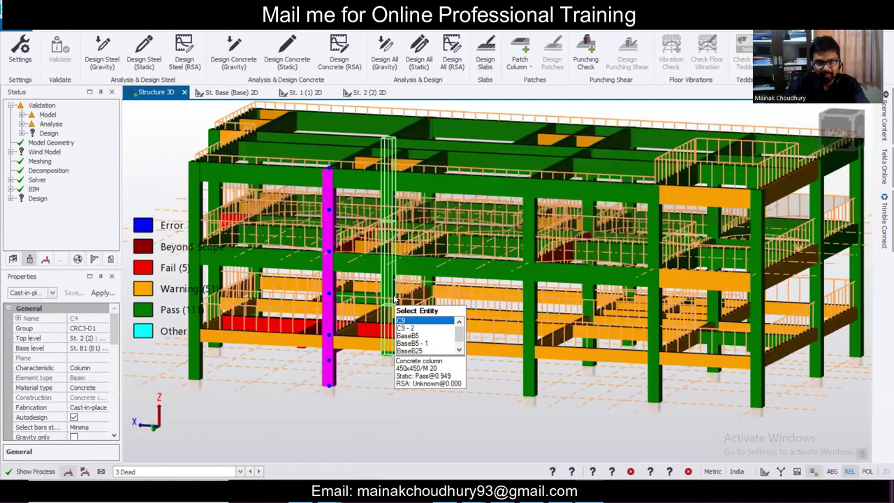
{"action": "right_click", "coordinate": [455, 257]}
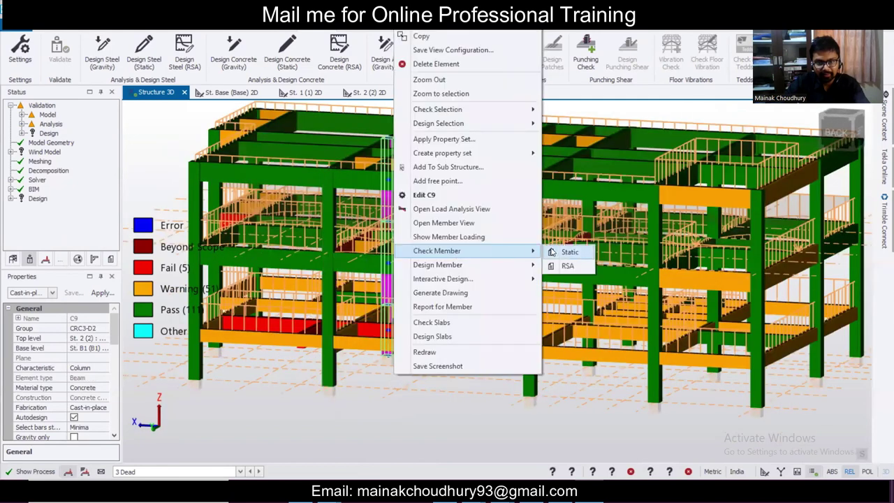
{"action": "left_click", "coordinate": [551, 252]}
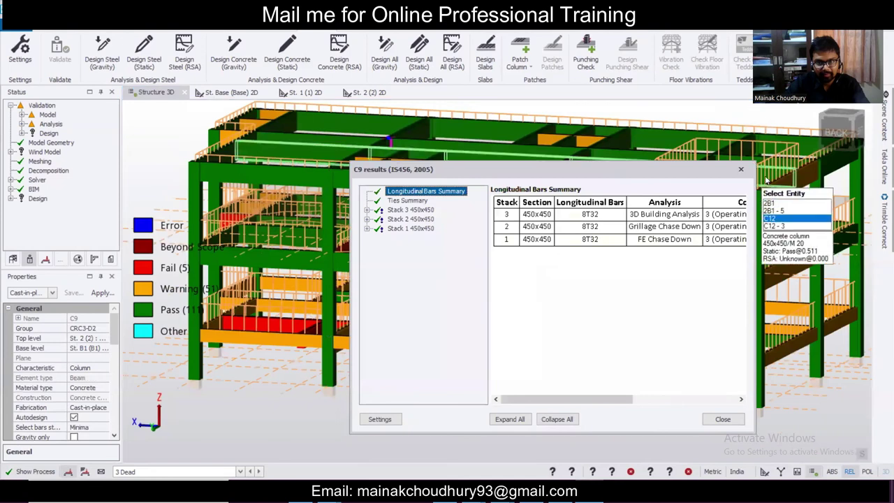
{"action": "left_click", "coordinate": [741, 172]}
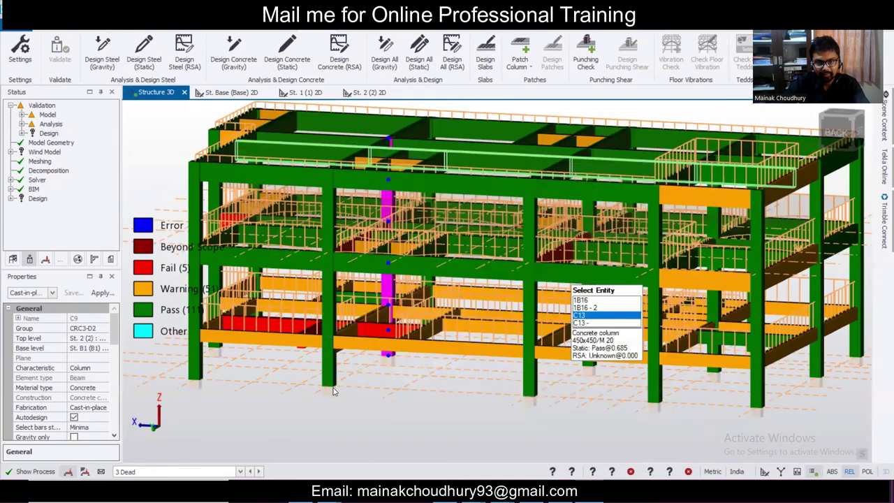
{"action": "scroll", "coordinate": [335, 389], "scroll_direction": "down", "scroll_amount": 2}
{"action": "key", "text": "Escape"}
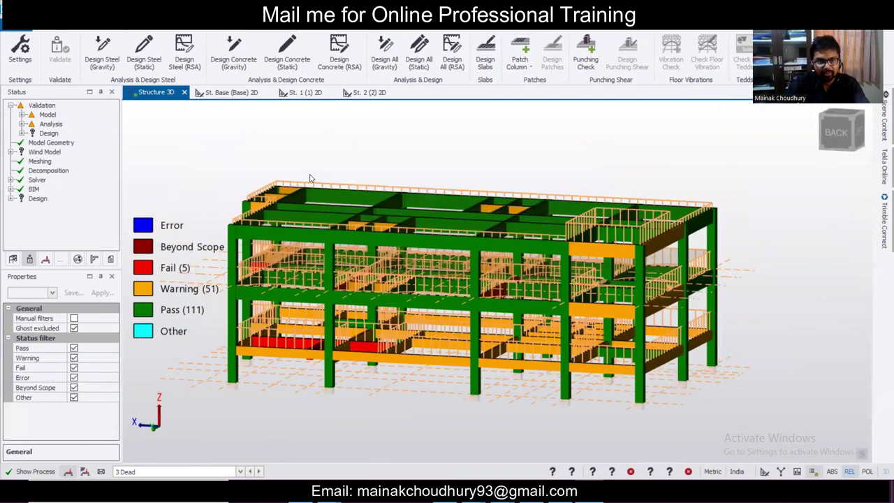
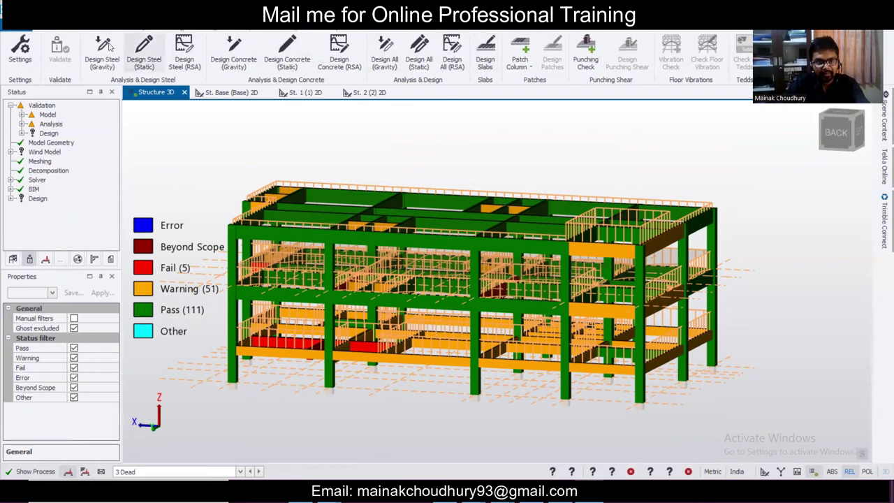
- Set the maximum vertical bar size to 25 in the concrete column reinforcement layout settings and accept the design settings
{"action": "left_click", "coordinate": [17, 56]}
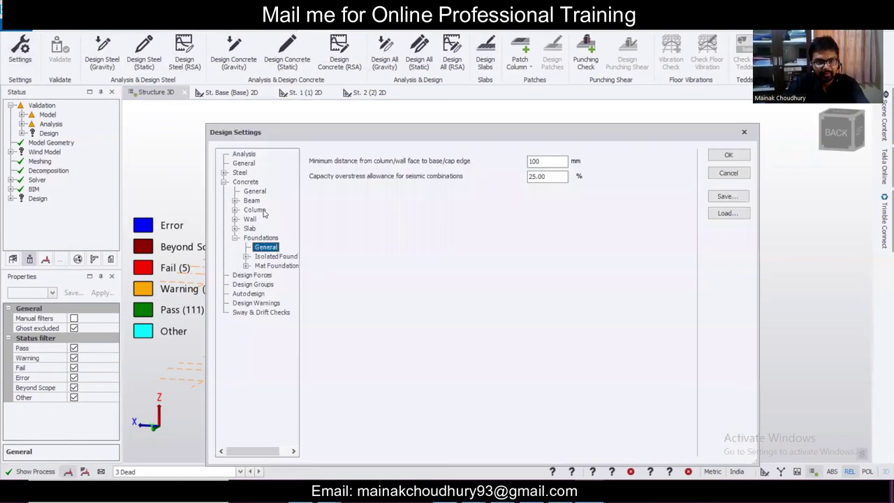
{"action": "left_click", "coordinate": [235, 209]}
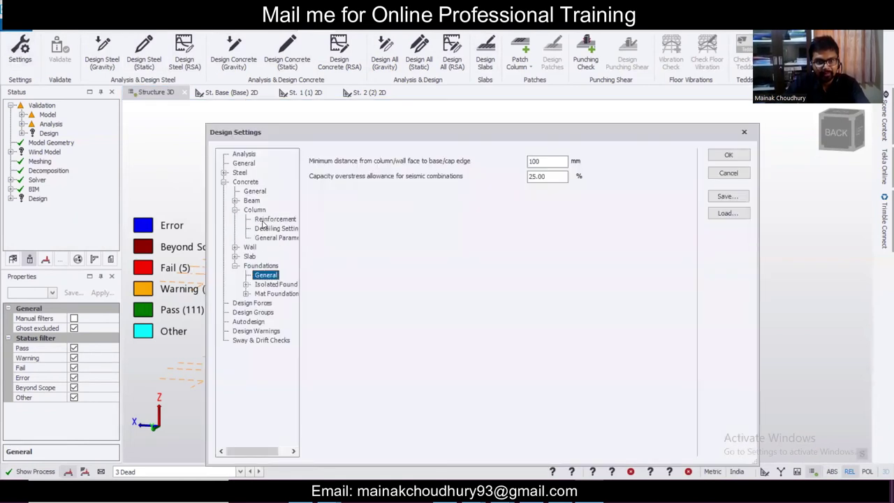
{"action": "left_click", "coordinate": [265, 219]}
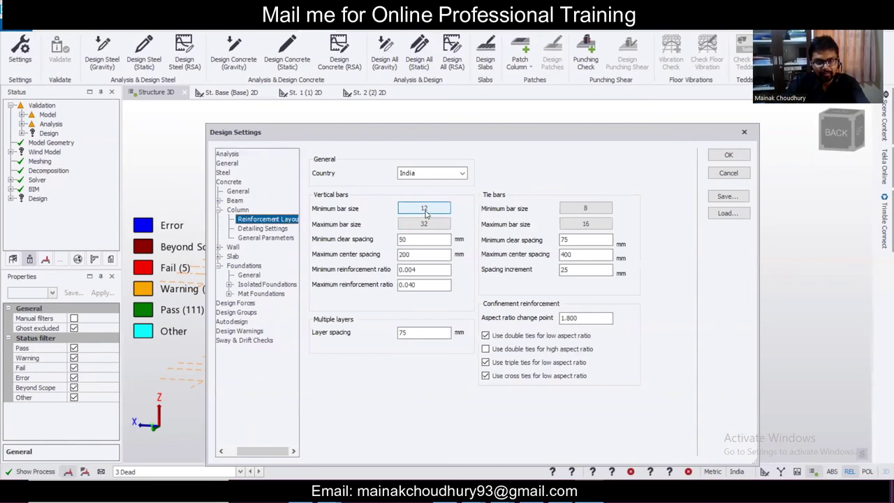
{"action": "left_click", "coordinate": [422, 232]}
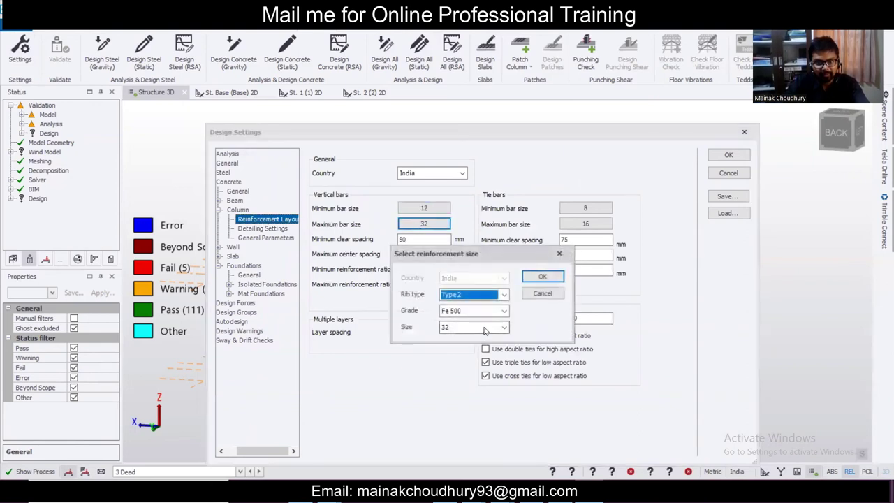
{"action": "left_click", "coordinate": [489, 327]}
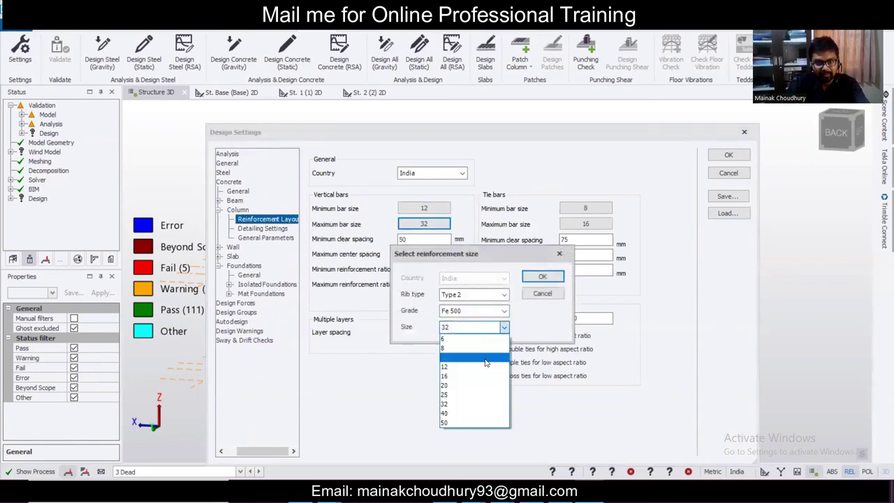
{"action": "left_click", "coordinate": [489, 395]}
{"action": "left_click", "coordinate": [543, 278]}
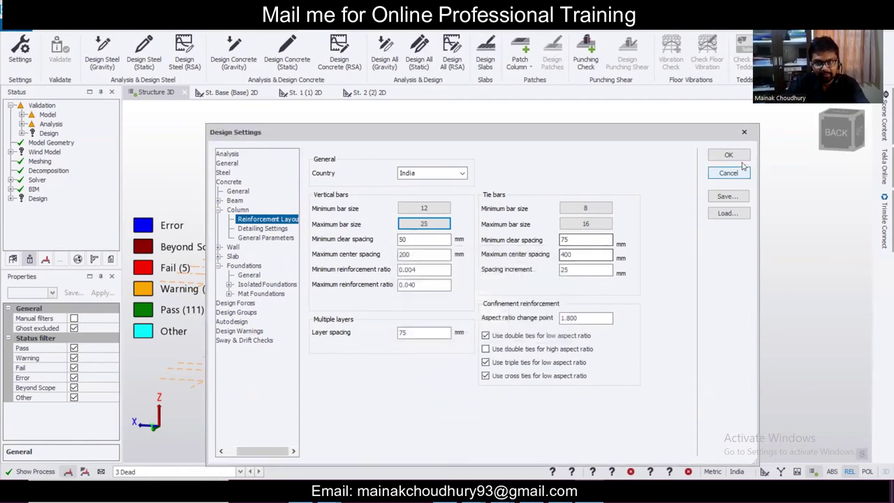
{"action": "left_click", "coordinate": [738, 156]}
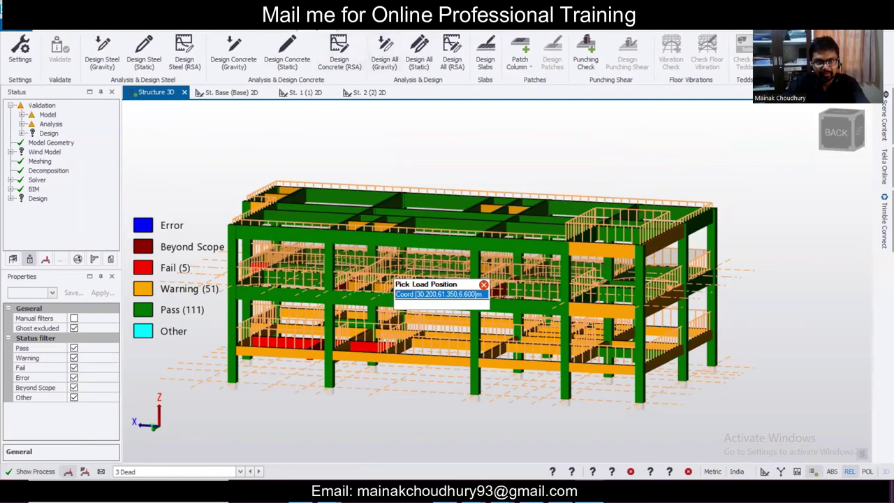
- Run the static analysis and design for all members and examine the failing beams and column in the 3D model
{"action": "left_click", "coordinate": [418, 51]}
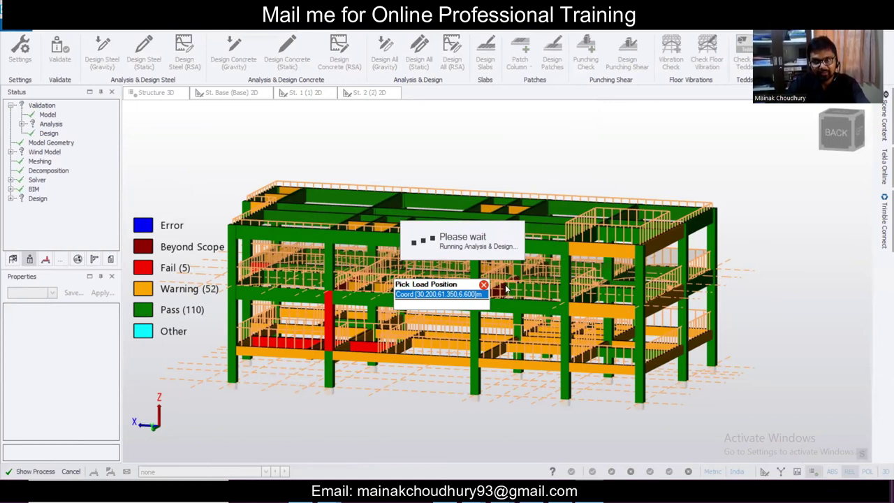
{"action": "scroll", "coordinate": [351, 386], "scroll_direction": "up", "scroll_amount": 2}
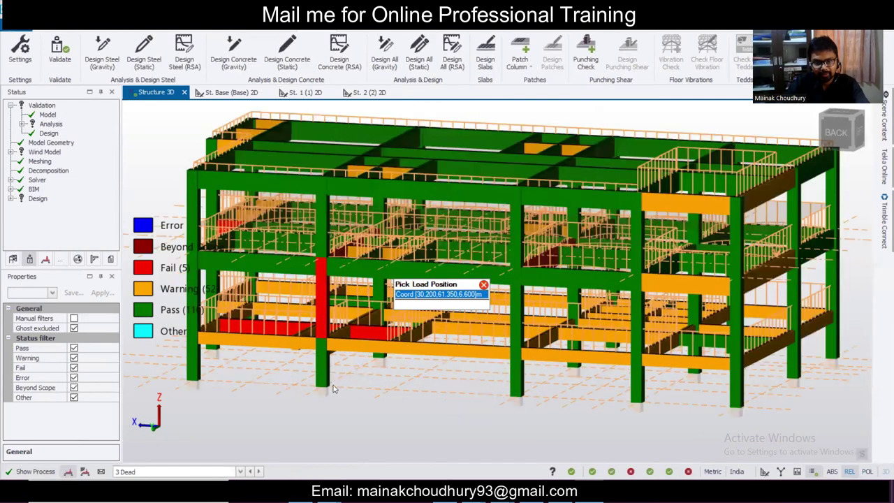
{"action": "scroll", "coordinate": [332, 386], "scroll_direction": "down", "scroll_amount": 3}
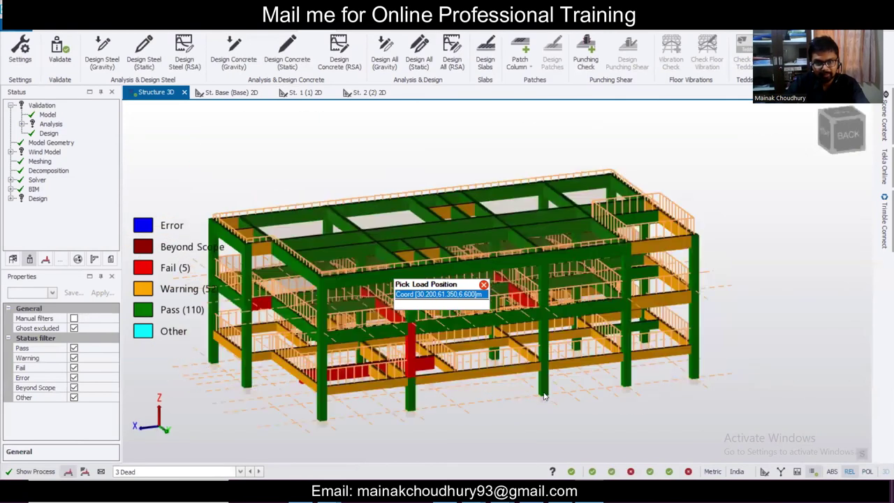
{"action": "scroll", "coordinate": [376, 301], "scroll_direction": "up", "scroll_amount": 3}
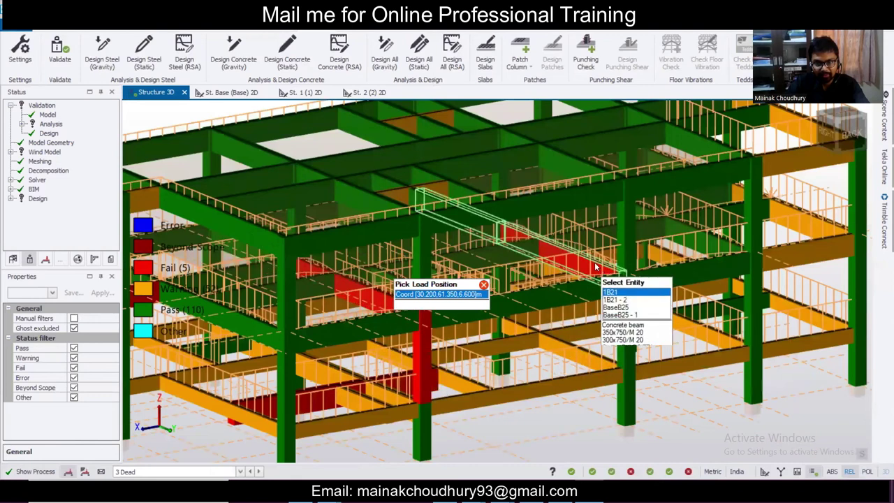
{"action": "scroll", "coordinate": [550, 290], "scroll_direction": "down", "scroll_amount": 3}
{"action": "scroll", "coordinate": [547, 361], "scroll_direction": "up", "scroll_amount": 3}
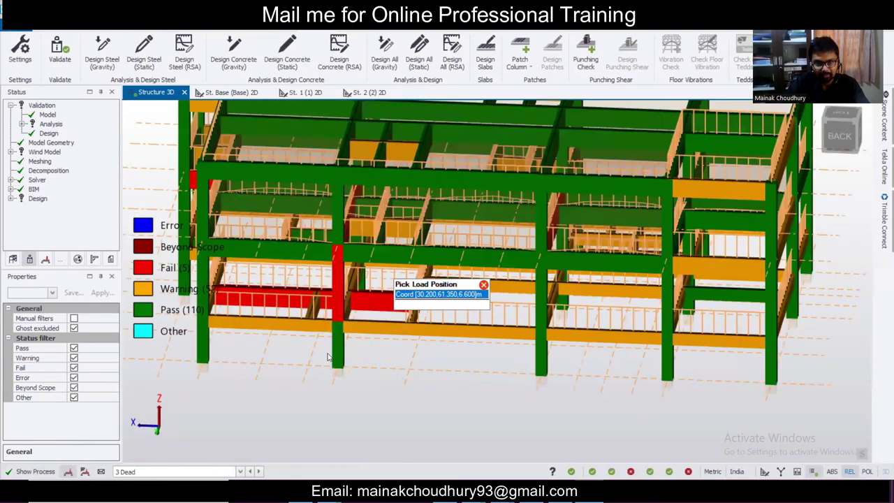
{"action": "scroll", "coordinate": [352, 353], "scroll_direction": "up", "scroll_amount": 2}
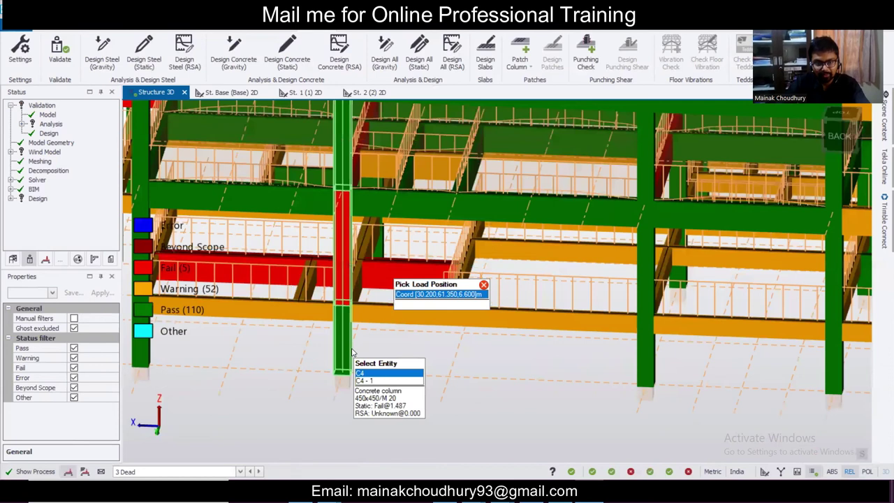
- Select four columns together: C4, the column directly behind it, the next front column along the same side, and C8 behind that one
{"action": "left_click", "coordinate": [349, 353]}
{"action": "right_click_drag", "start_coordinate": [410, 336], "coordinate": [400, 312]}
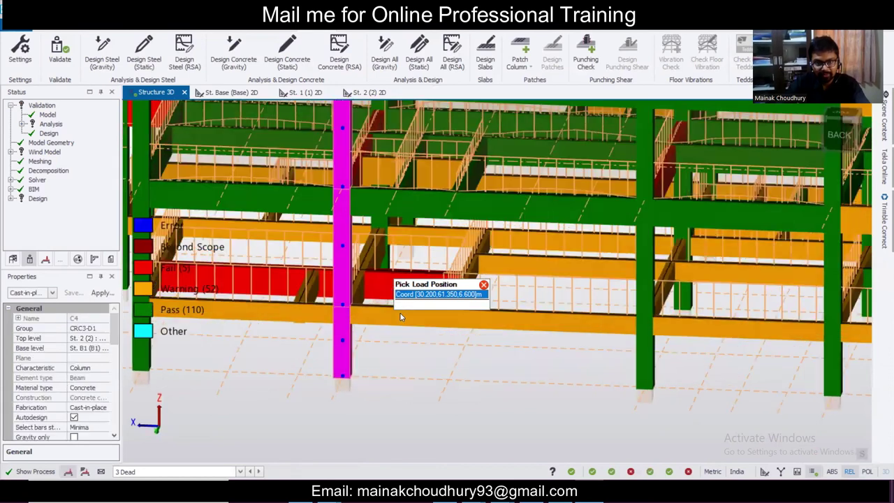
{"action": "middle_click_drag", "start_coordinate": [408, 264], "coordinate": [395, 255]}
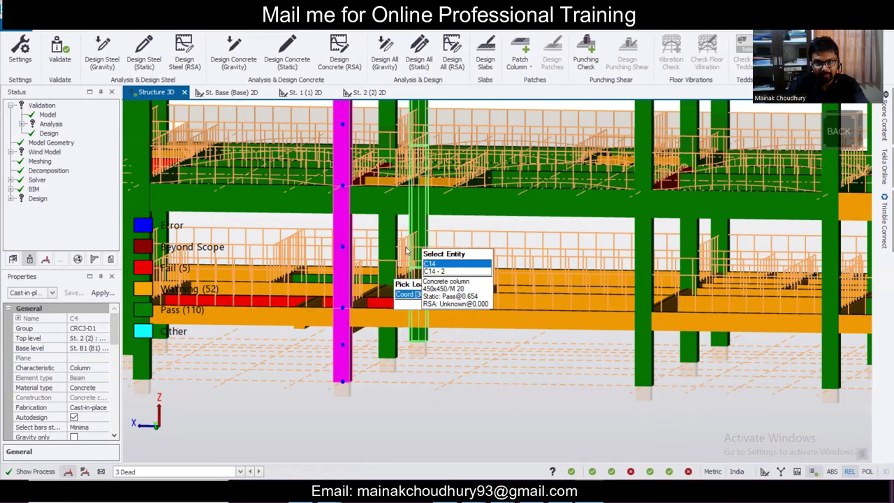
{"action": "left_click", "coordinate": [385, 257], "text": "ctrl"}
{"action": "left_click", "coordinate": [640, 374], "text": "ctrl"}
{"action": "left_click", "coordinate": [679, 342], "text": "ctrl"}
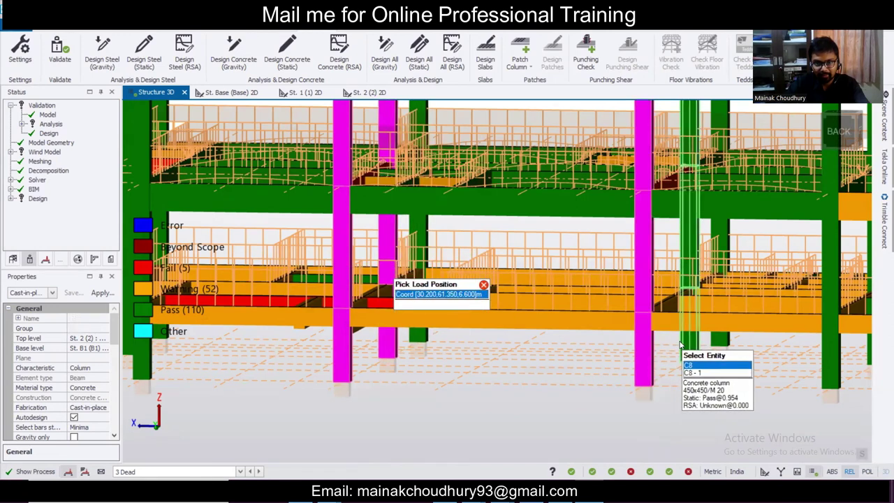
{"action": "left_click", "coordinate": [694, 286]}
{"action": "left_click", "coordinate": [694, 248]}
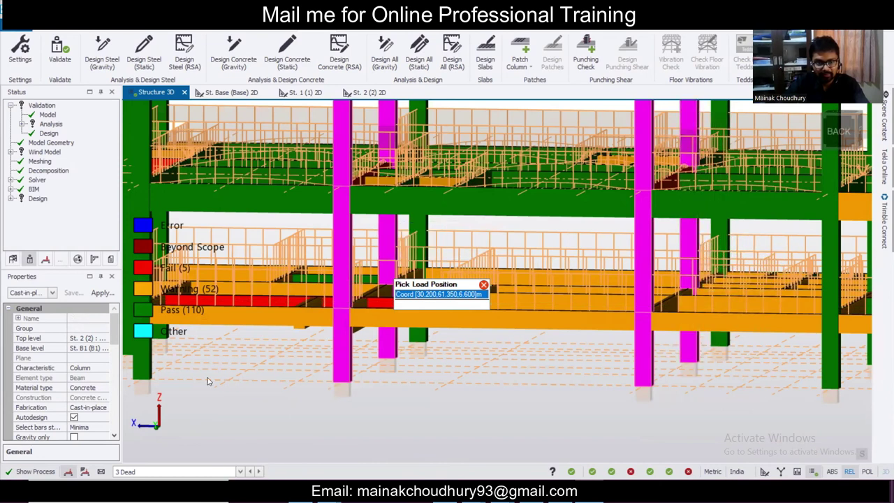
- Give the four selected columns a new rectangular section with a breadth of 600 mm and a depth of 450 mm
{"action": "left_click", "coordinate": [52, 293]}
{"action": "left_click", "coordinate": [112, 148]}
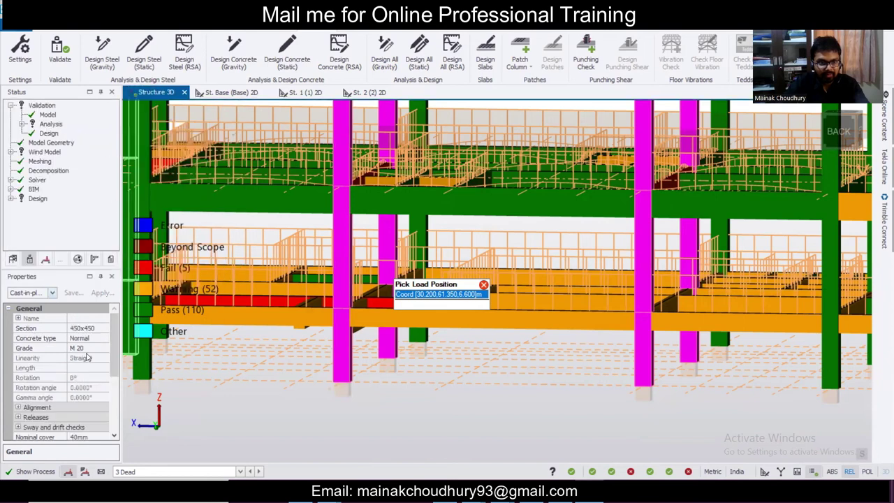
{"action": "left_click", "coordinate": [101, 329]}
{"action": "left_click", "coordinate": [103, 328]}
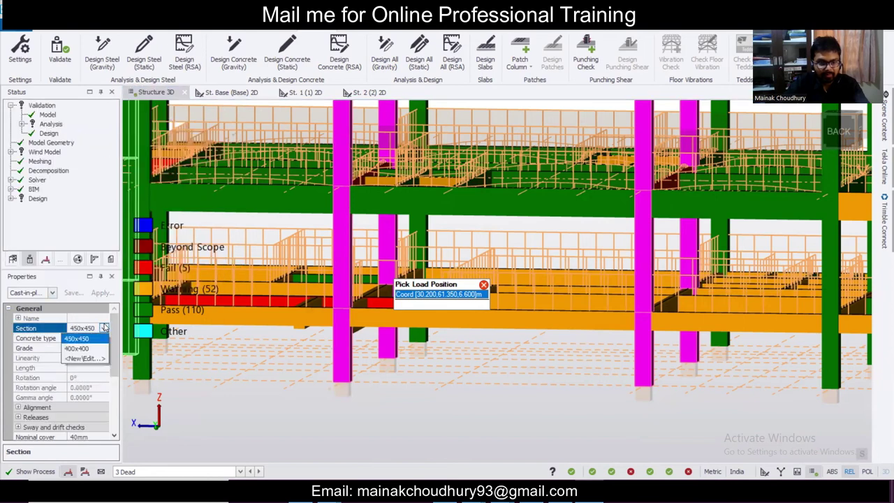
{"action": "left_click", "coordinate": [86, 357]}
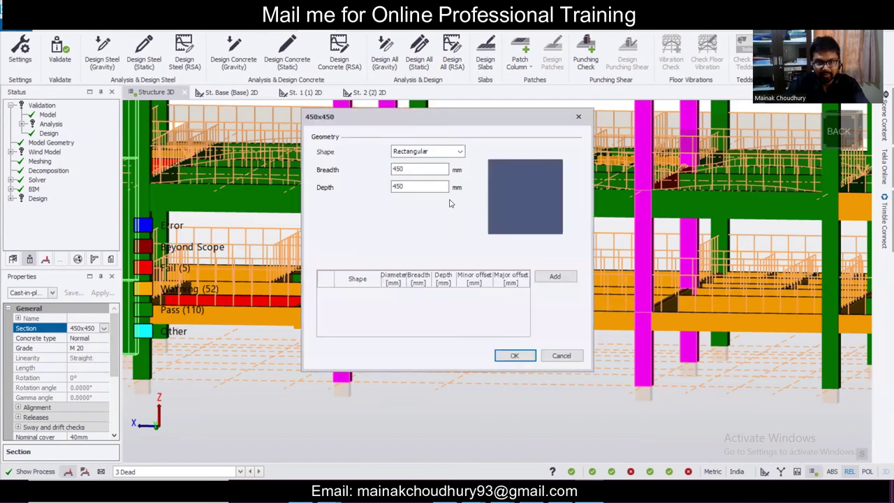
{"action": "left_click", "coordinate": [432, 190]}
{"action": "double_click", "coordinate": [421, 171]}
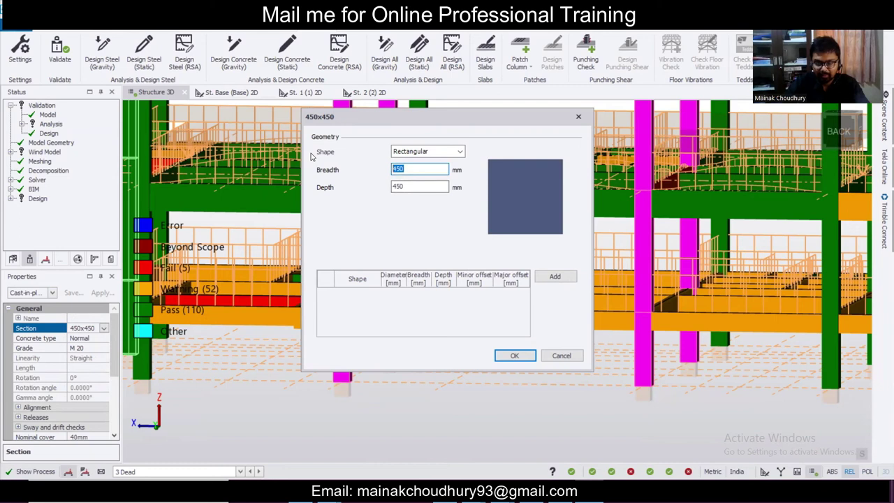
{"action": "type", "text": "600"}
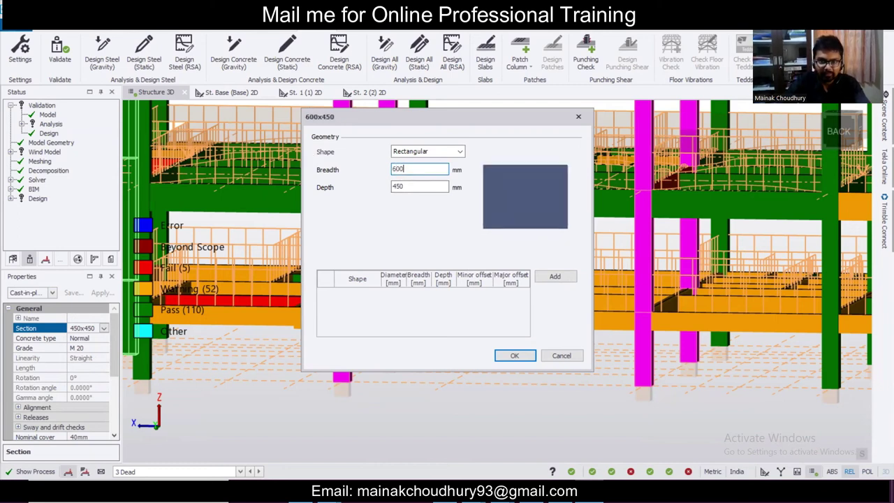
{"action": "left_click", "coordinate": [514, 356]}
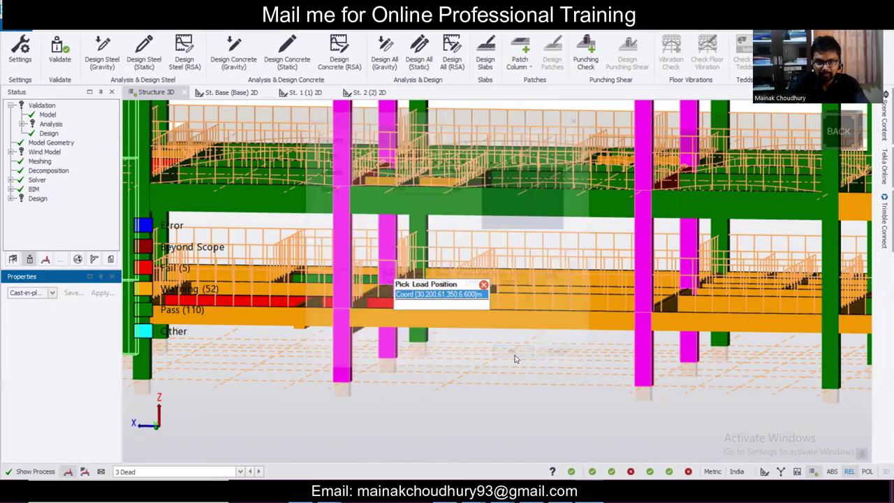
- Clear the column selection and run the static analysis and design for all members
{"action": "mouse_move", "coordinate": [339, 378]}
{"action": "scroll", "coordinate": [417, 360], "scroll_direction": "down", "scroll_amount": 2}
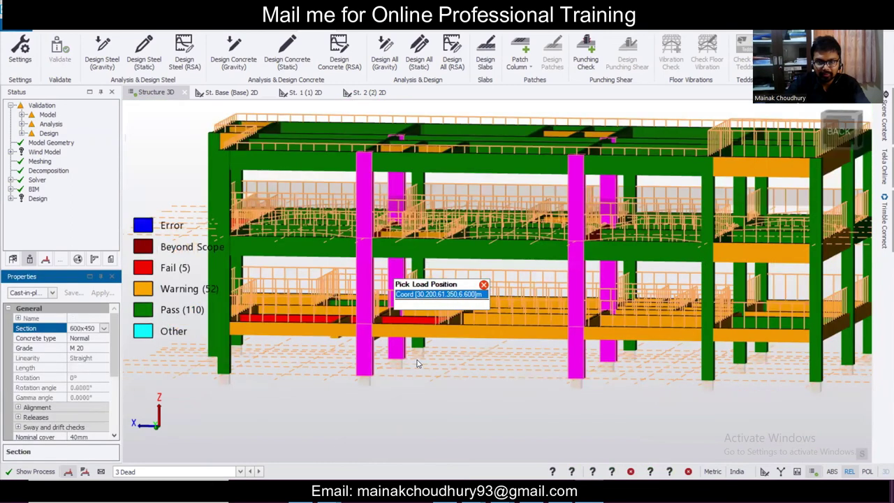
{"action": "middle_click_drag", "start_coordinate": [544, 412], "coordinate": [591, 413]}
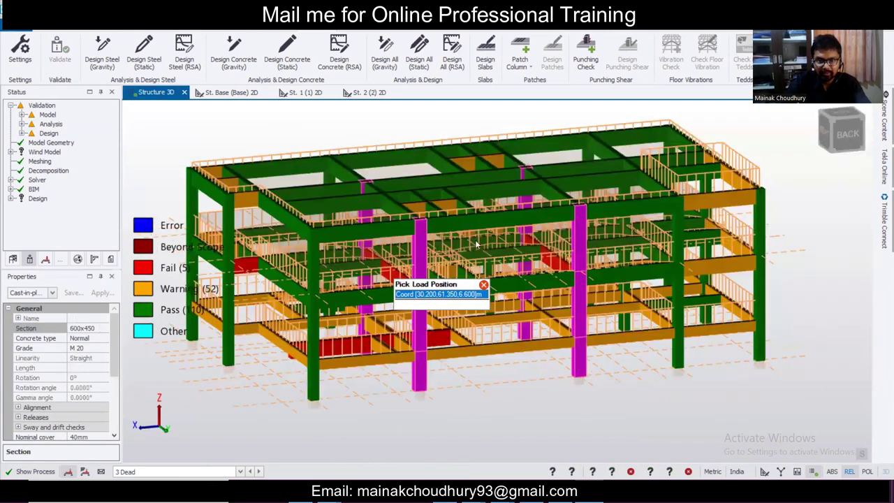
{"action": "key", "text": "Escape"}
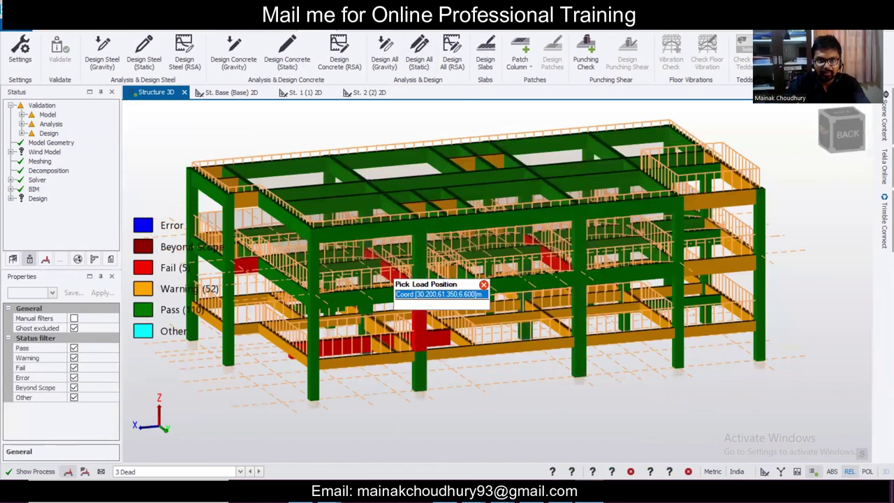
{"action": "left_click", "coordinate": [428, 58]}
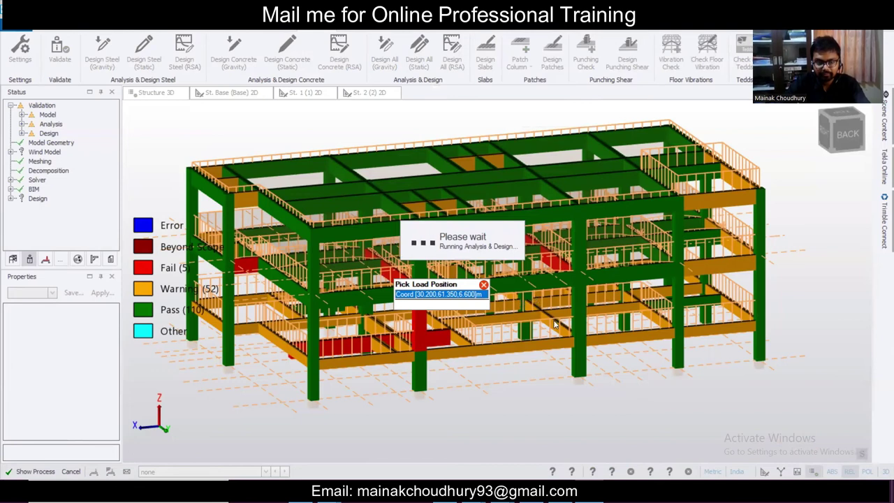
- Run the static check on column C4, review its longitudinal bars summary and close the results
{"action": "scroll", "coordinate": [575, 345], "scroll_direction": "up", "scroll_amount": 2}
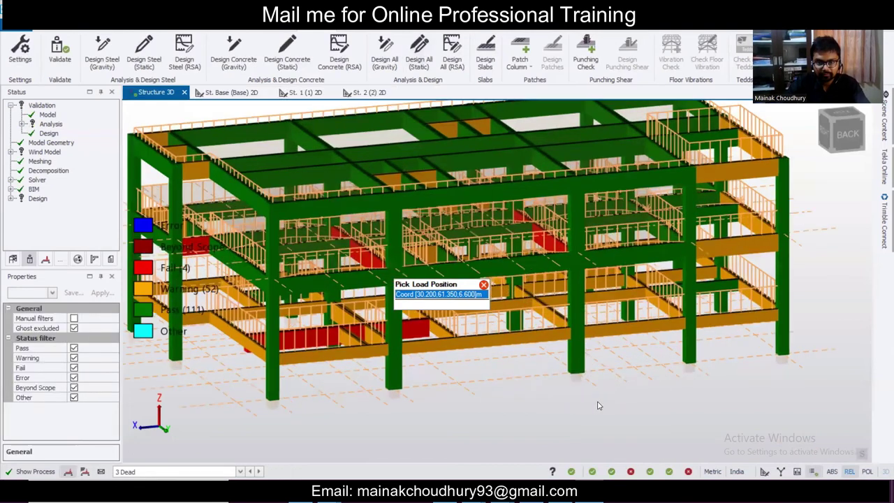
{"action": "scroll", "coordinate": [467, 361], "scroll_direction": "up", "scroll_amount": 2}
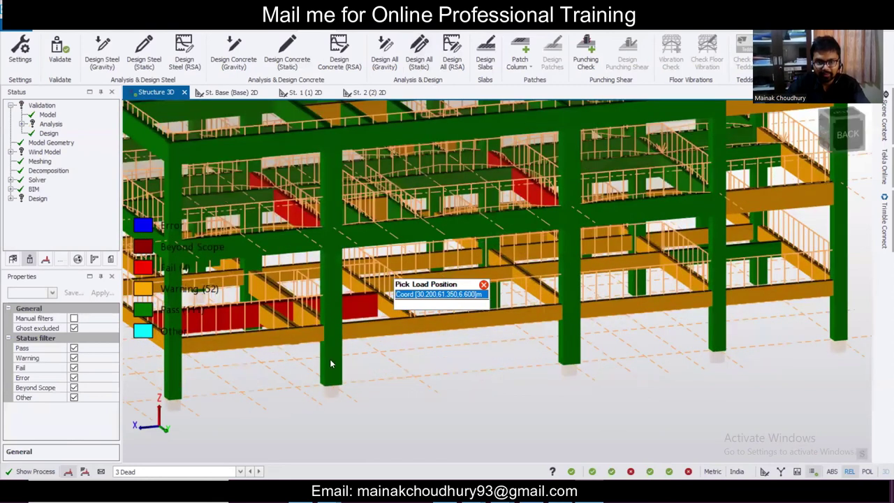
{"action": "mouse_move", "coordinate": [329, 356]}
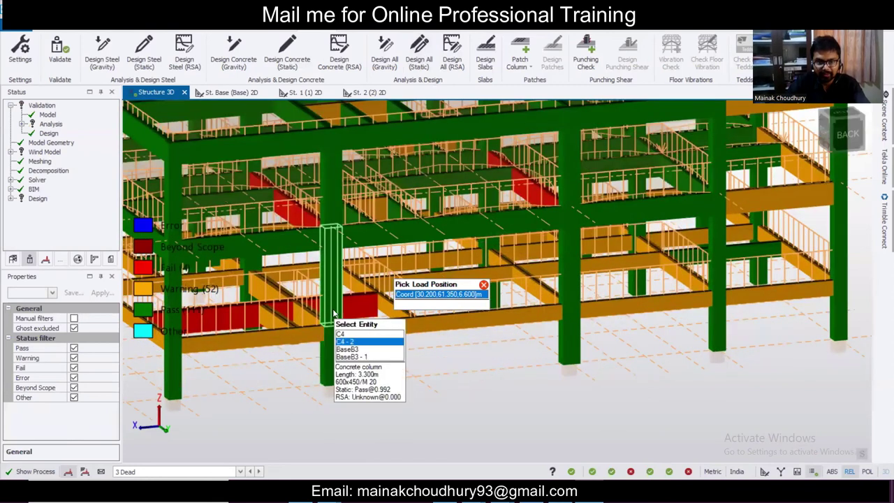
{"action": "right_click", "coordinate": [328, 354]}
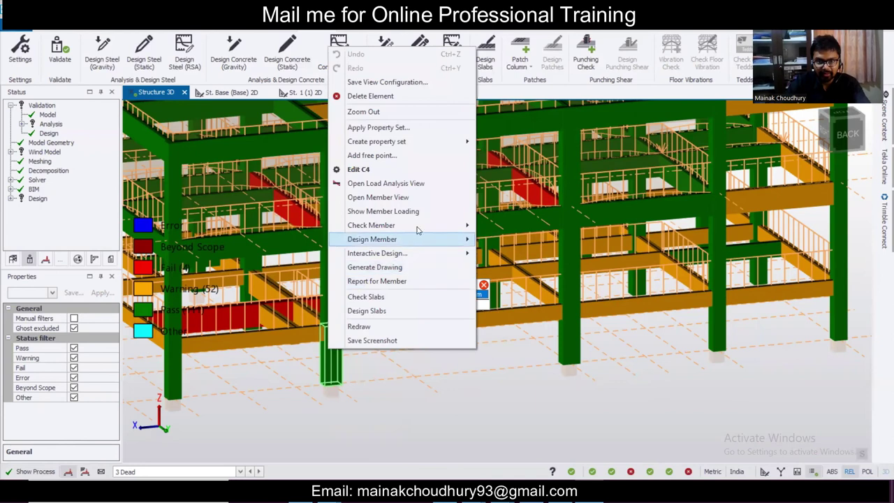
{"action": "mouse_move", "coordinate": [461, 225]}
{"action": "left_click", "coordinate": [497, 226]}
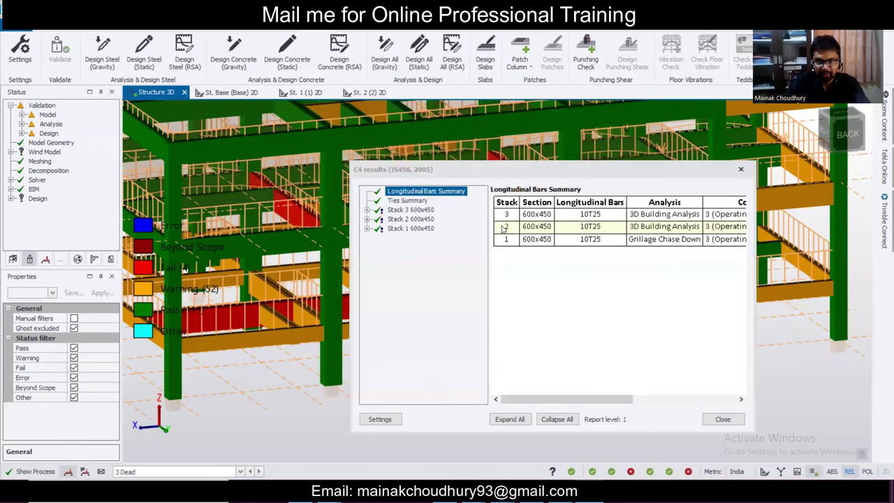
{"action": "left_click", "coordinate": [741, 169]}
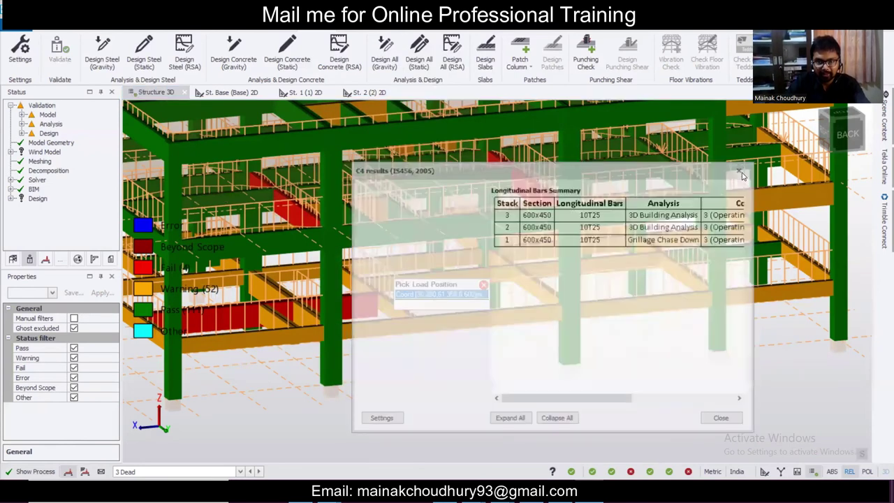
- Colour the members by combined design utilization ratio and examine the model from several sides for overstressed members
{"action": "left_click", "coordinate": [398, 27]}
{"action": "left_click", "coordinate": [66, 53]}
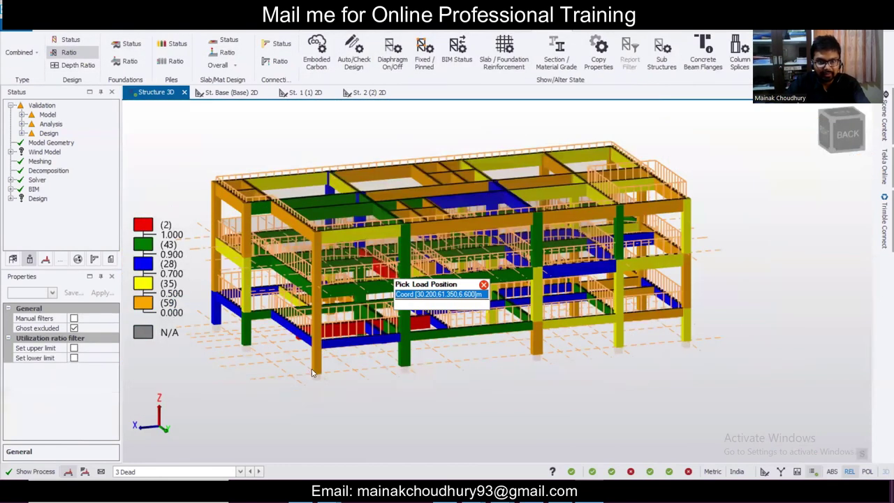
{"action": "middle_click_drag", "start_coordinate": [312, 372], "coordinate": [424, 400]}
{"action": "middle_click_drag", "start_coordinate": [688, 374], "coordinate": [205, 340]}
{"action": "middle_click_drag", "start_coordinate": [167, 370], "coordinate": [370, 392]}
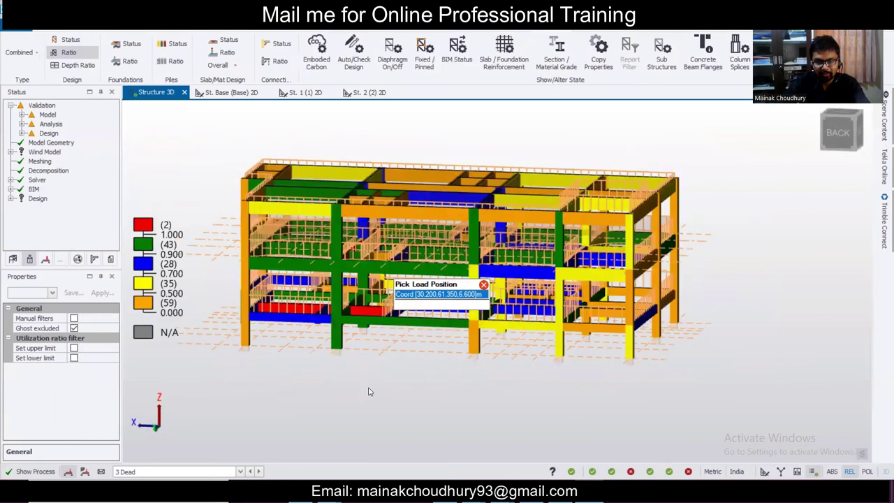
{"action": "middle_click_drag", "start_coordinate": [450, 368], "coordinate": [564, 365]}
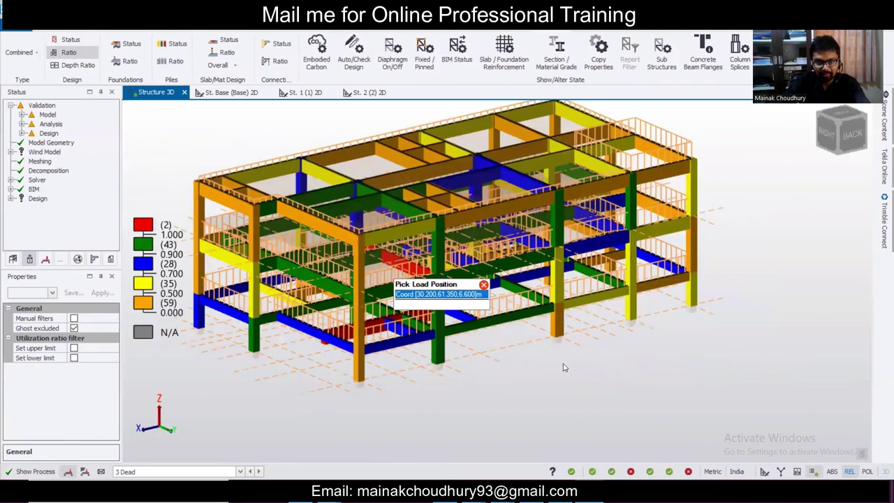
{"action": "scroll", "coordinate": [510, 352], "scroll_direction": "up", "scroll_amount": 1}
{"action": "scroll", "coordinate": [512, 353], "scroll_direction": "down", "scroll_amount": 1}
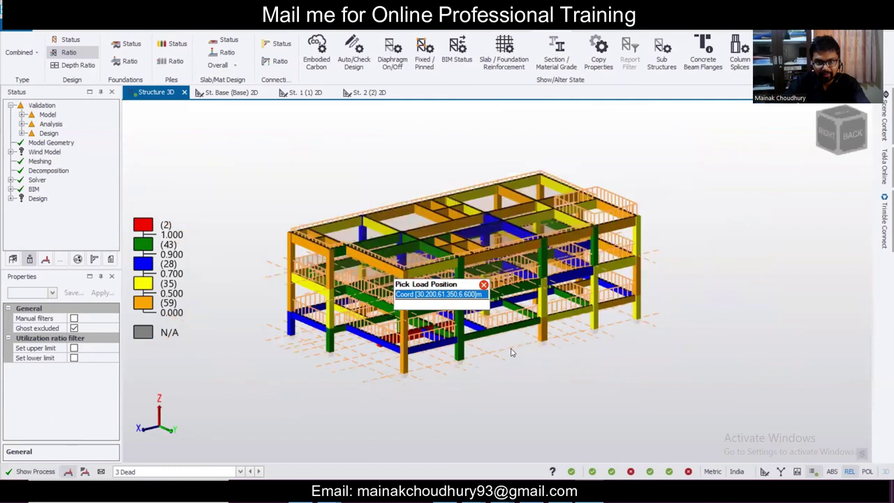
- Change span 1 of beam 1B20 to a new rectangular section, 350 mm wide and 800 mm deep
{"action": "scroll", "coordinate": [517, 364], "scroll_direction": "up", "scroll_amount": 3}
{"action": "middle_click_drag", "start_coordinate": [377, 270], "coordinate": [396, 267]}
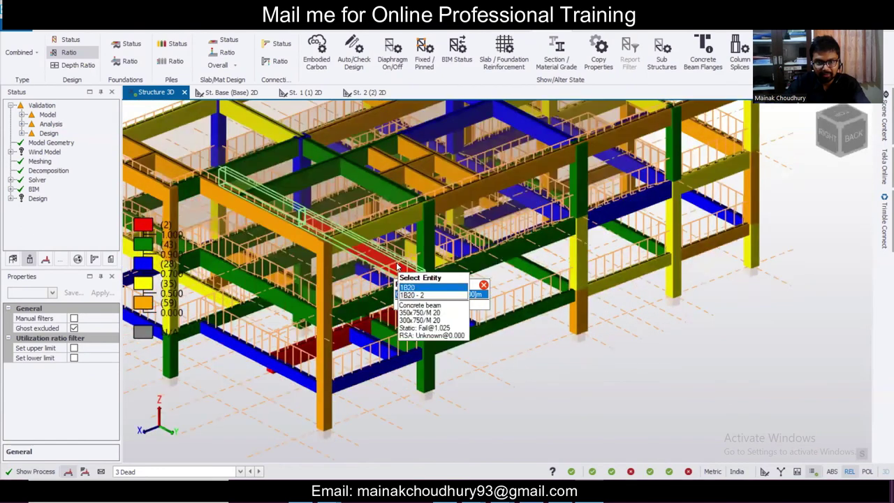
{"action": "left_click", "coordinate": [404, 263]}
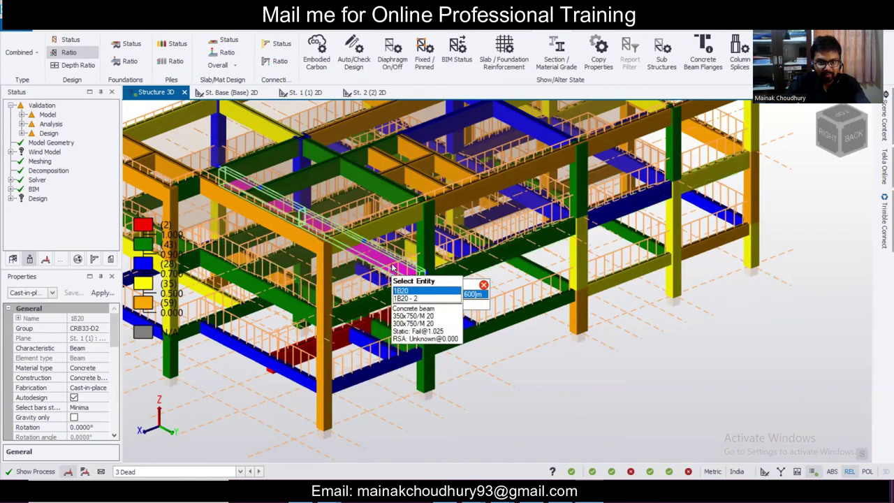
{"action": "double_click", "coordinate": [394, 267]}
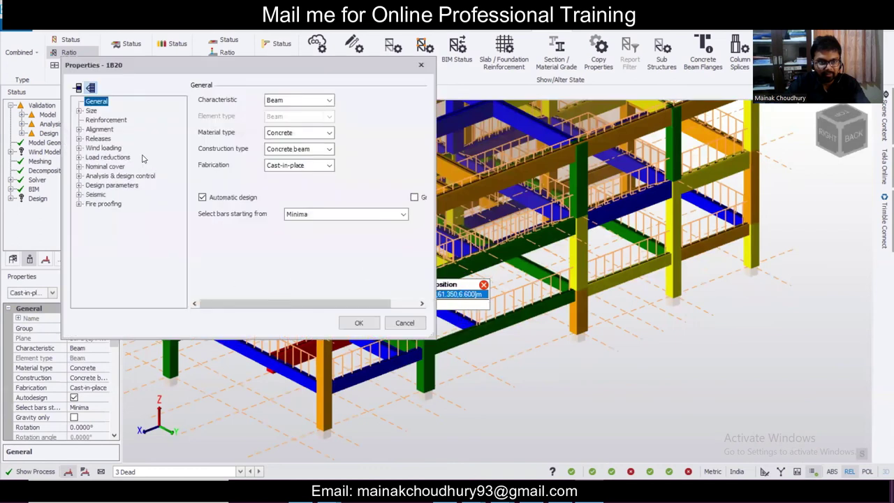
{"action": "left_click", "coordinate": [79, 111]}
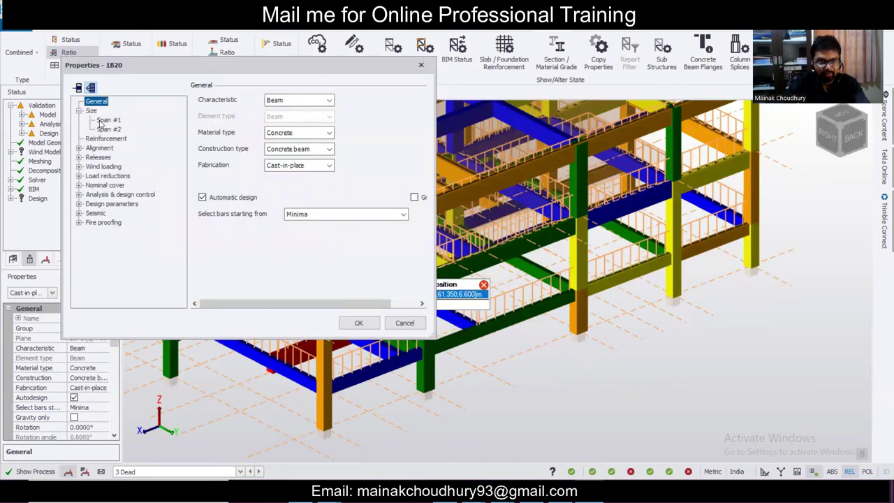
{"action": "left_click", "coordinate": [105, 120]}
{"action": "left_click", "coordinate": [323, 165]}
{"action": "left_click", "coordinate": [322, 167]}
{"action": "left_click", "coordinate": [325, 168]}
{"action": "left_click", "coordinate": [314, 236]}
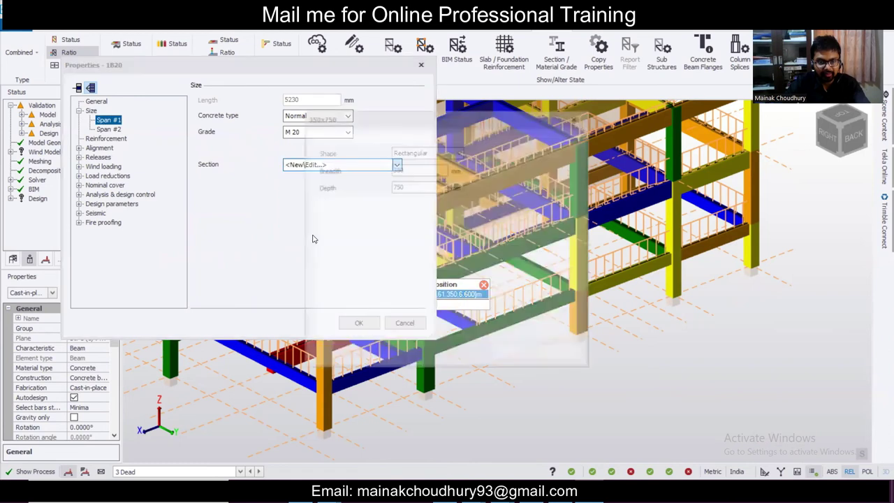
{"action": "key", "text": "Tab"}
{"action": "type", "text": "800"}
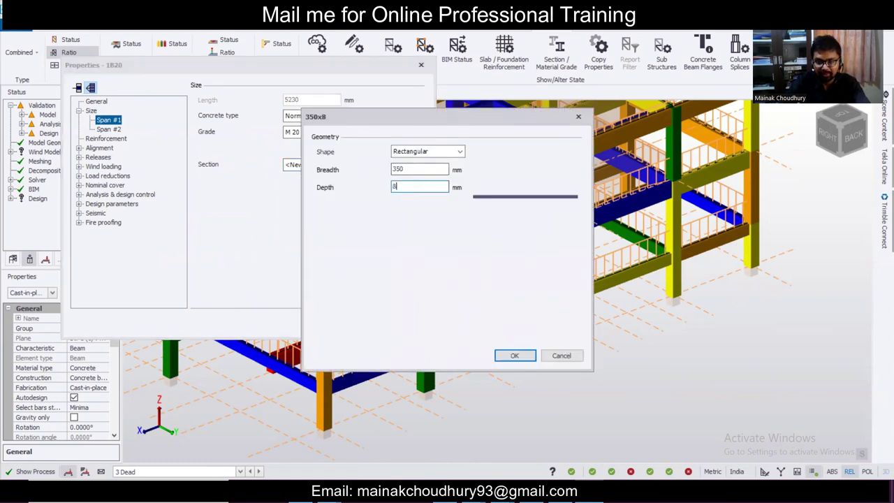
{"action": "left_click", "coordinate": [524, 357]}
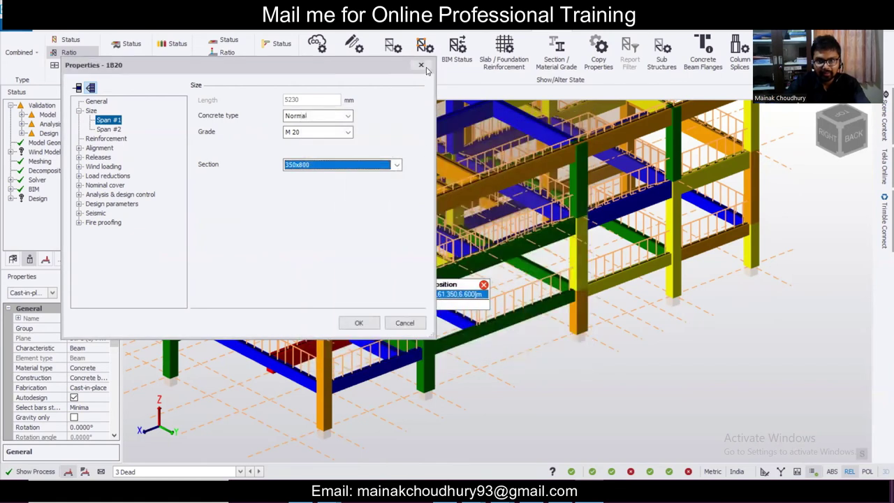
{"action": "left_click", "coordinate": [359, 323]}
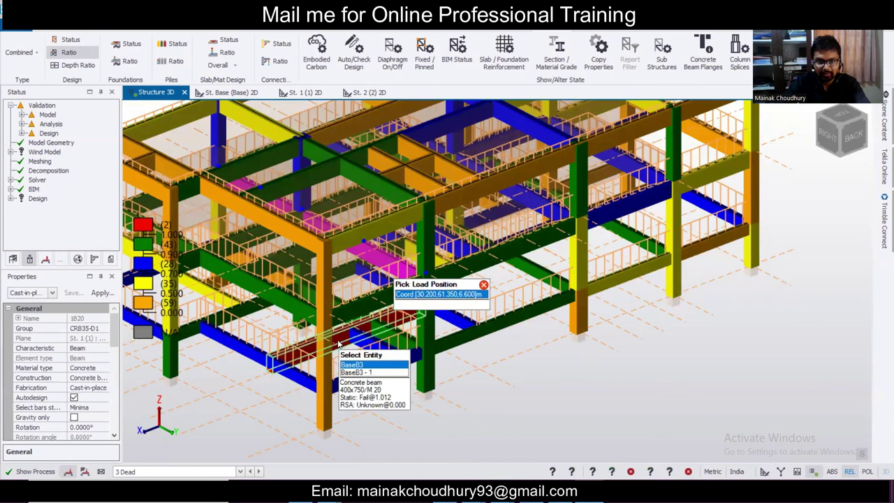
- Set the span 1 section of base-level beam BaseB3 to 350x800
{"action": "left_click", "coordinate": [338, 344]}
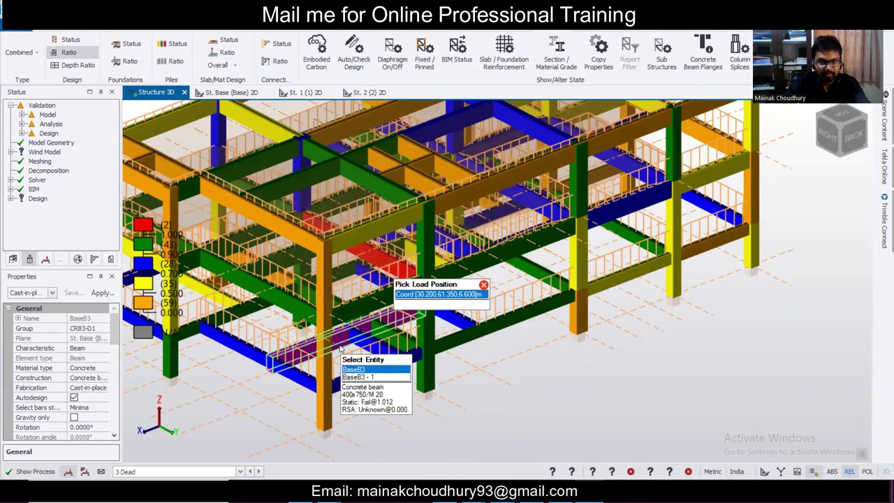
{"action": "left_click_drag", "start_coordinate": [115, 328], "coordinate": [116, 358]}
{"action": "left_click", "coordinate": [97, 397]}
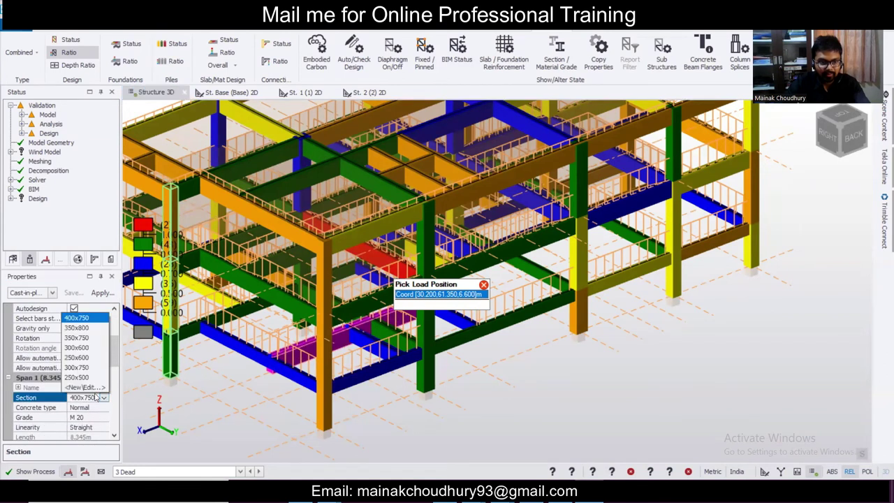
{"action": "left_click", "coordinate": [91, 328]}
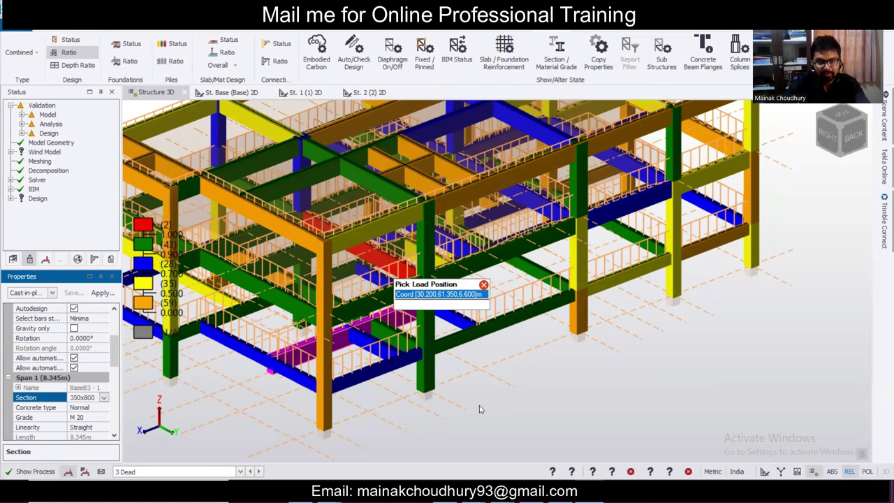
- Clear the selection of beam BaseB3 and rerun the static analysis and design for all members
{"action": "mouse_move", "coordinate": [543, 222]}
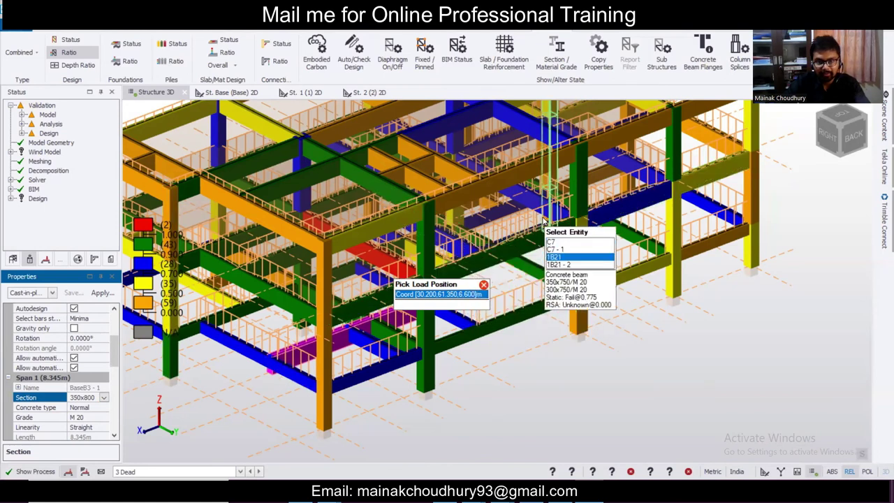
{"action": "right_click_drag", "start_coordinate": [633, 325], "coordinate": [612, 345]}
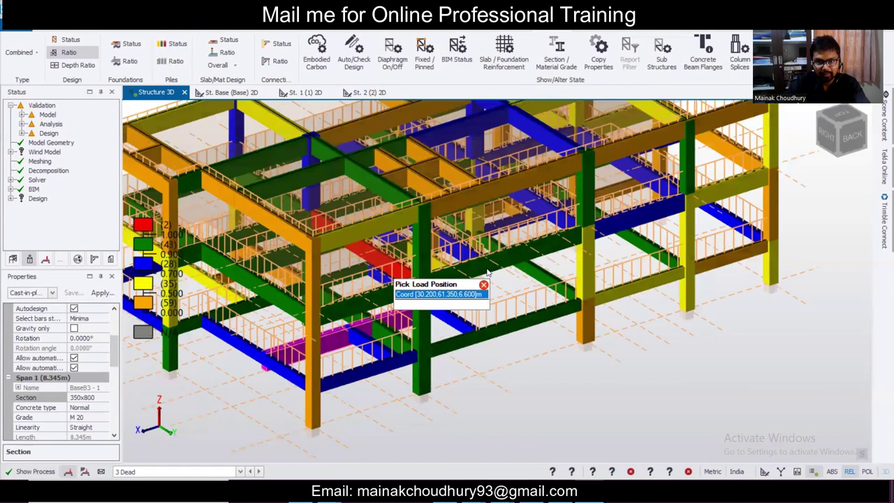
{"action": "middle_click_drag", "start_coordinate": [487, 272], "coordinate": [393, 272], "text": "shift"}
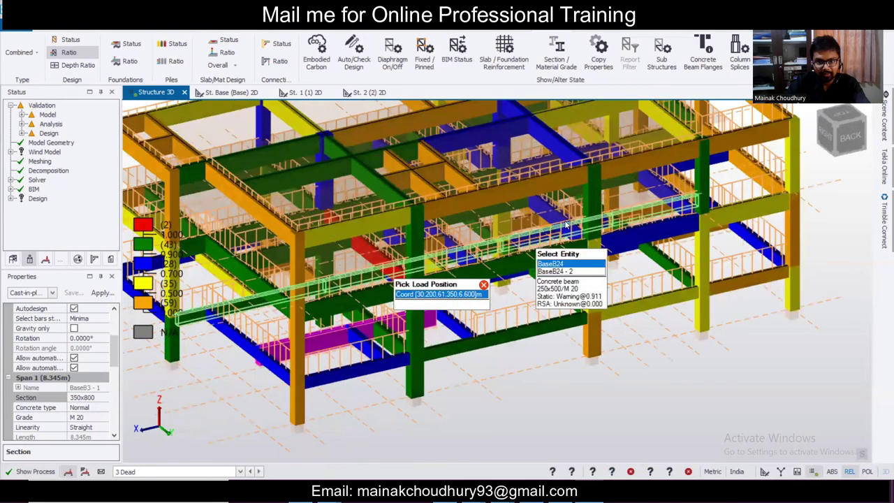
{"action": "mouse_move", "coordinate": [566, 223]}
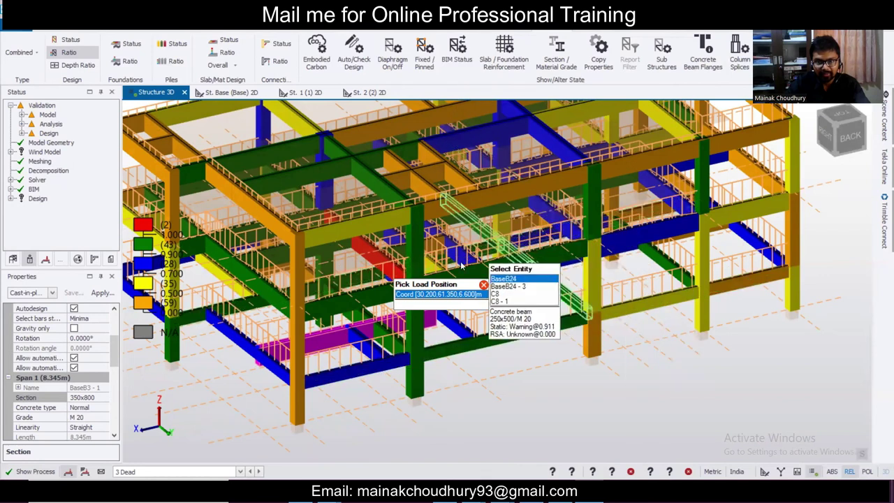
{"action": "left_click", "coordinate": [607, 377]}
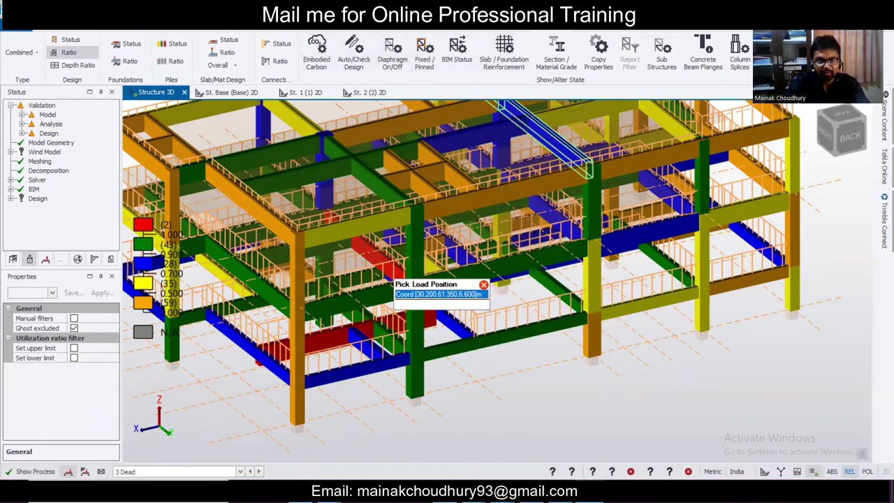
{"action": "left_click", "coordinate": [262, 25]}
{"action": "left_click", "coordinate": [412, 52]}
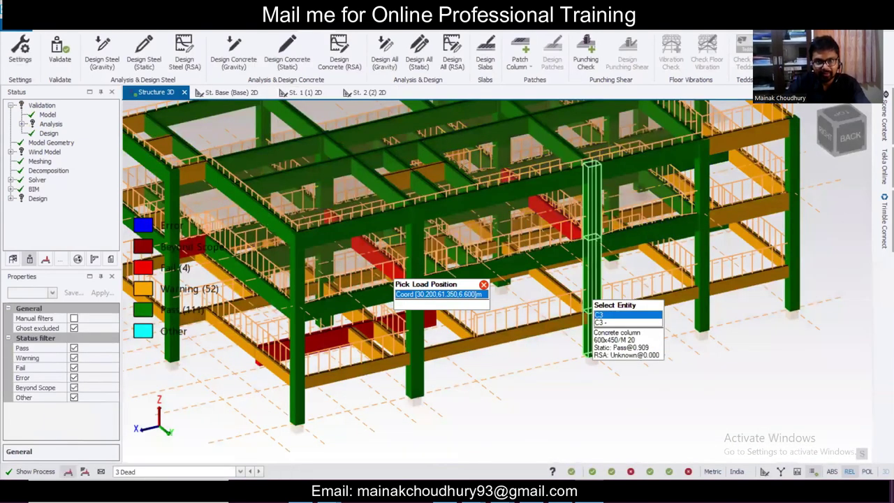
- Recolour the members by design utilization ratio and inspect the redesigned frame for overstressed members
{"action": "left_click", "coordinate": [69, 52]}
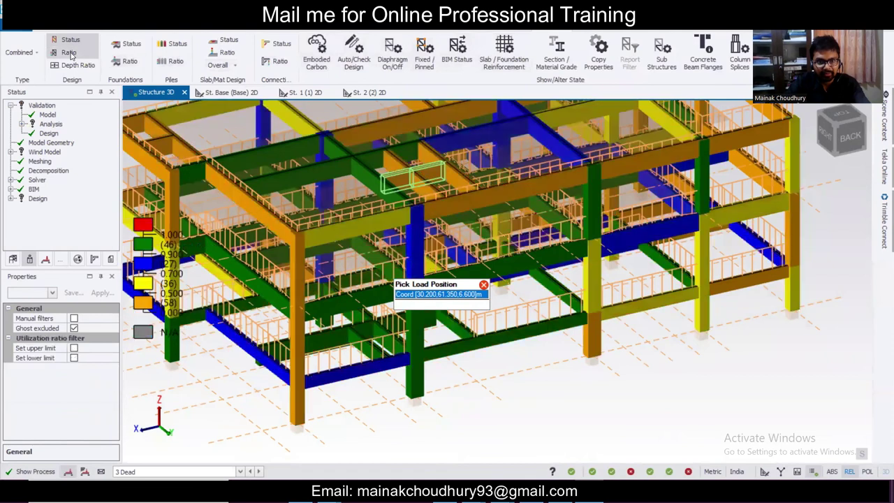
{"action": "scroll", "coordinate": [449, 235], "scroll_direction": "down", "scroll_amount": 3}
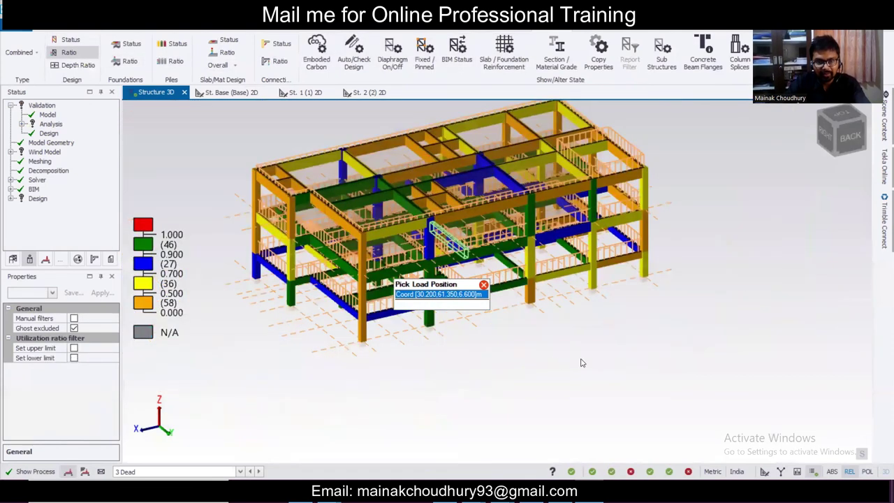
{"action": "right_click_drag", "start_coordinate": [621, 371], "coordinate": [344, 339]}
{"action": "middle_click_drag", "start_coordinate": [351, 337], "coordinate": [285, 348]}
{"action": "middle_click_drag", "start_coordinate": [550, 386], "coordinate": [390, 381]}
{"action": "middle_click_drag", "start_coordinate": [314, 317], "coordinate": [331, 354]}
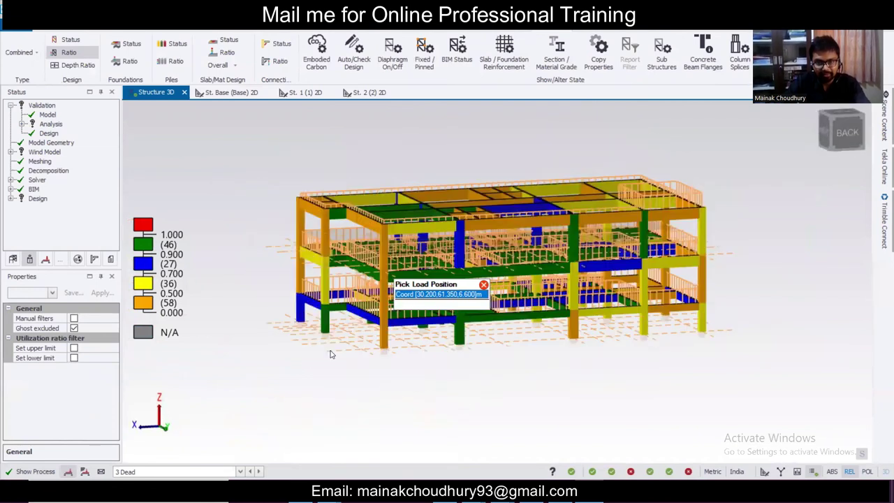
{"action": "scroll", "coordinate": [473, 283], "scroll_direction": "up", "scroll_amount": 3}
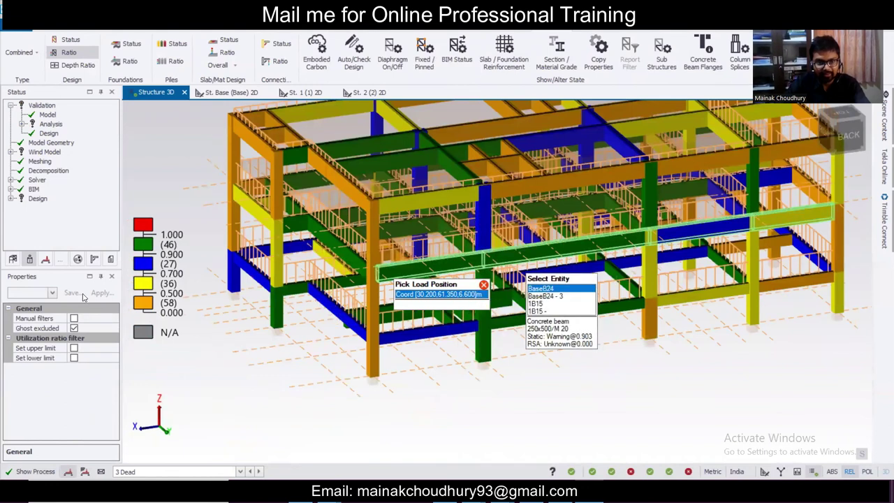
- Run the static check on first-storey beam 1B15, review its span 2 results and close them
{"action": "left_click", "coordinate": [507, 260]}
{"action": "right_click", "coordinate": [507, 260]}
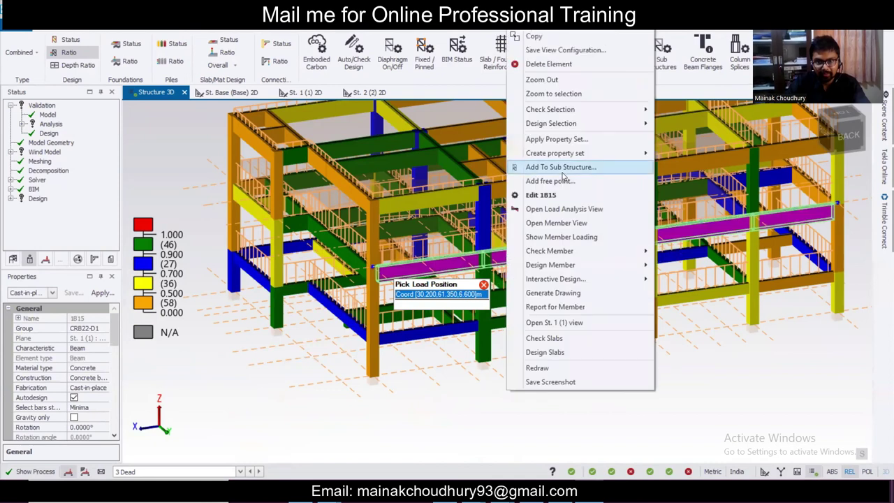
{"action": "mouse_move", "coordinate": [573, 251]}
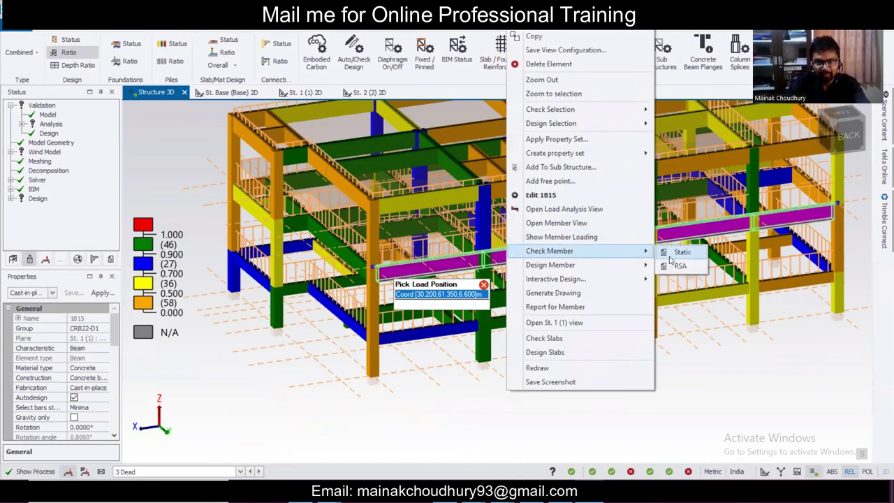
{"action": "left_click", "coordinate": [669, 260]}
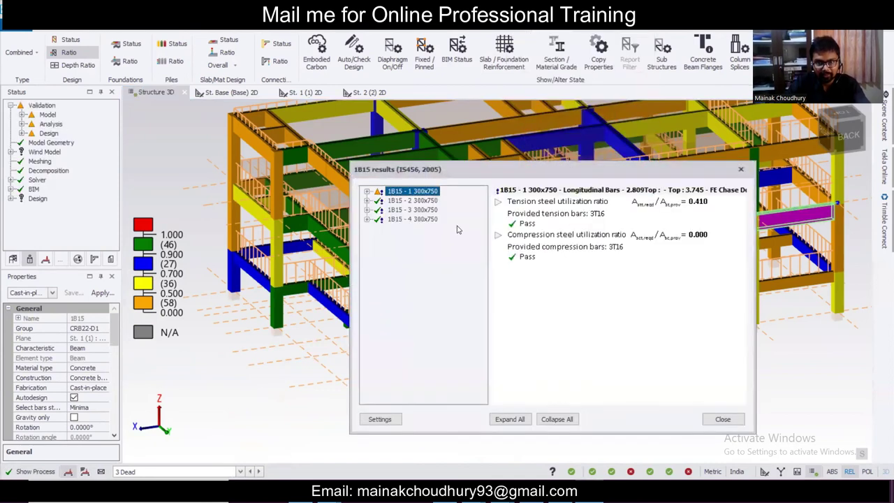
{"action": "left_click", "coordinate": [405, 200]}
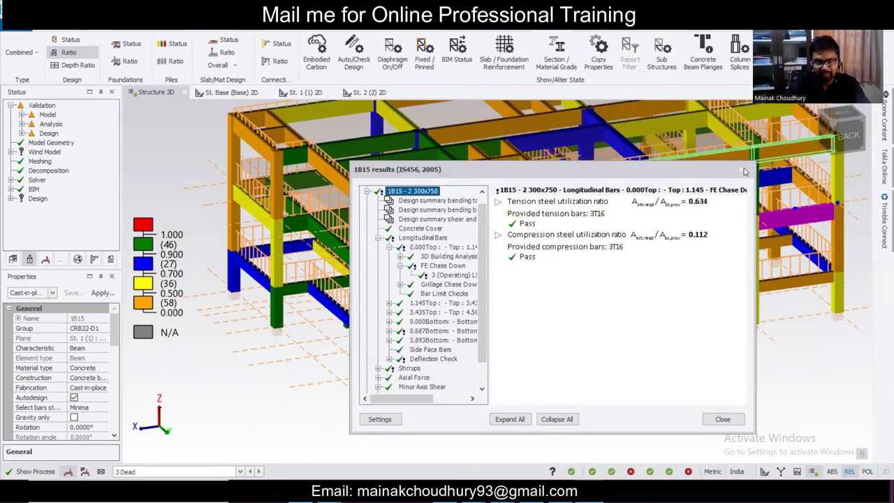
{"action": "left_click", "coordinate": [744, 170]}
- Clear the selection of beam 1B15 and examine the whole building's utilization colours from the right and back sides
{"action": "scroll", "coordinate": [431, 312], "scroll_direction": "down", "scroll_amount": 3}
{"action": "right_click_drag", "start_coordinate": [684, 363], "coordinate": [386, 380]}
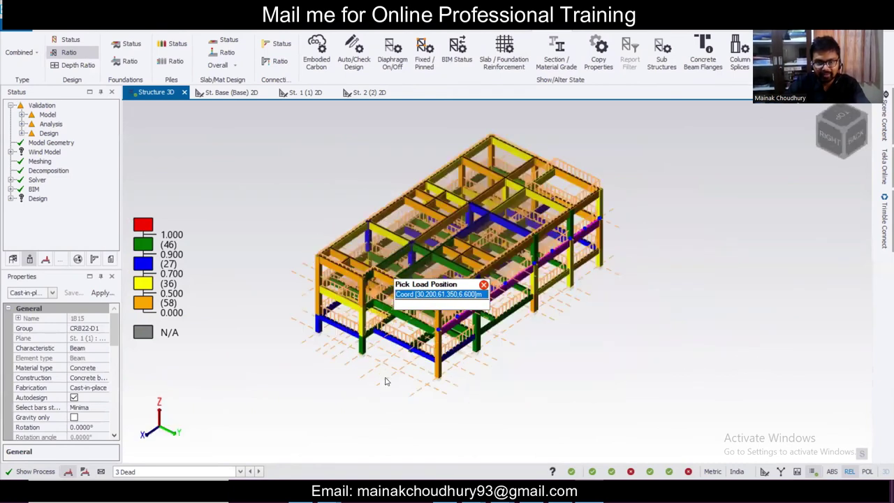
{"action": "scroll", "coordinate": [386, 370], "scroll_direction": "up", "scroll_amount": 2}
{"action": "middle_click_drag", "start_coordinate": [386, 366], "coordinate": [384, 394]}
{"action": "key", "text": "Escape"}
{"action": "middle_click_drag", "start_coordinate": [347, 354], "coordinate": [353, 381]}
{"action": "right_click_drag", "start_coordinate": [332, 360], "coordinate": [346, 301]}
{"action": "scroll", "coordinate": [316, 315], "scroll_direction": "down", "scroll_amount": 1}
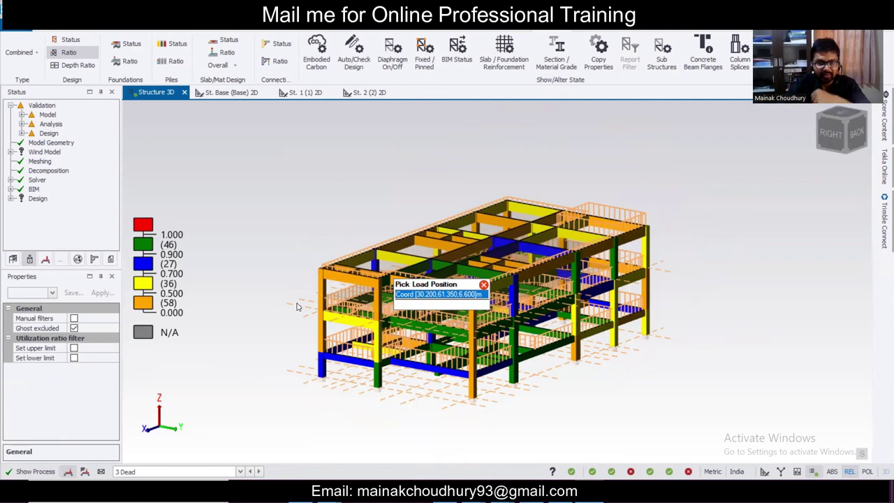
{"action": "scroll", "coordinate": [302, 297], "scroll_direction": "down", "scroll_amount": 2}
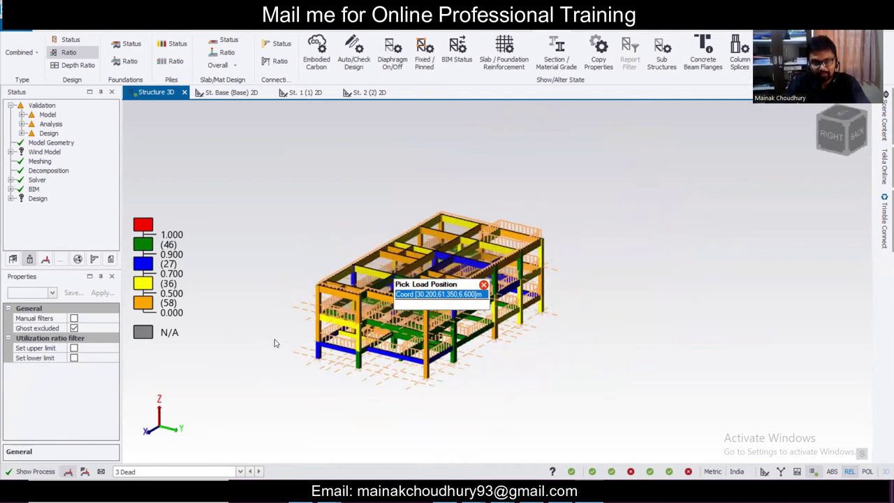
{"action": "scroll", "coordinate": [275, 343], "scroll_direction": "up", "scroll_amount": 2}
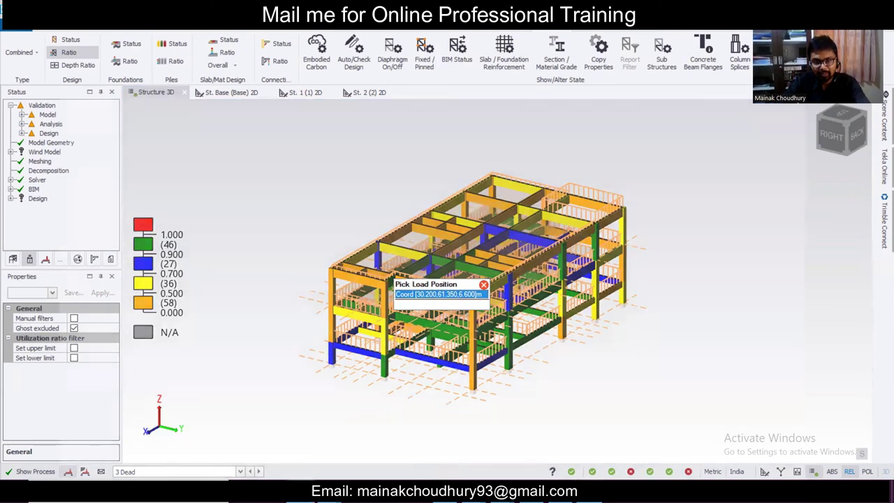
- Switch to the soil report's pile capacity table and open Calculator
{"action": "key", "text": "alt+Tab"}
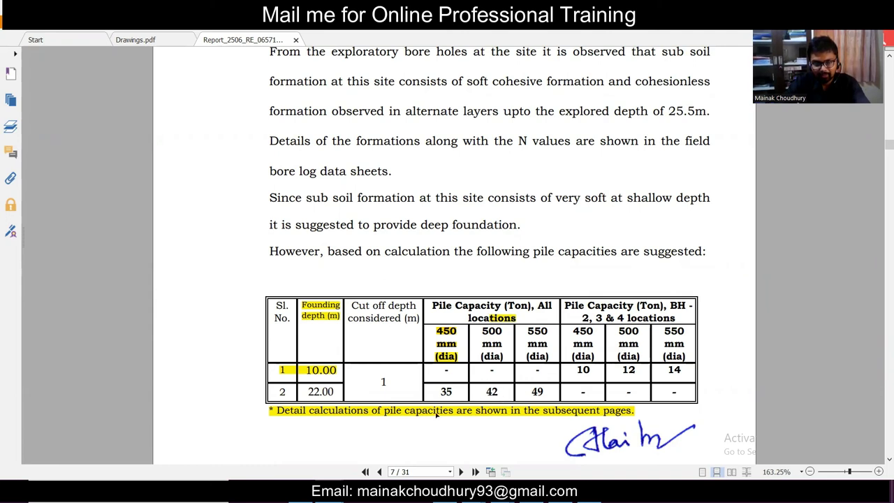
{"action": "left_click", "coordinate": [126, 491]}
{"action": "type", "text": "ca"}
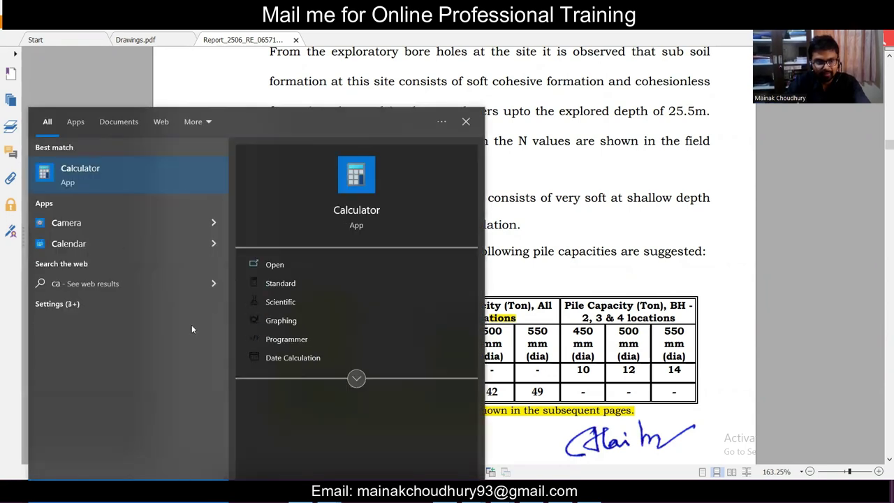
{"action": "left_click", "coordinate": [178, 177]}
- Convert the 42 ton capacity of the 500 mm pile to kN by computing 42 × 9.81, and minimize Calculator
{"action": "left_click", "coordinate": [715, 312]}
{"action": "left_click", "coordinate": [760, 340]}
{"action": "left_click", "coordinate": [851, 281]}
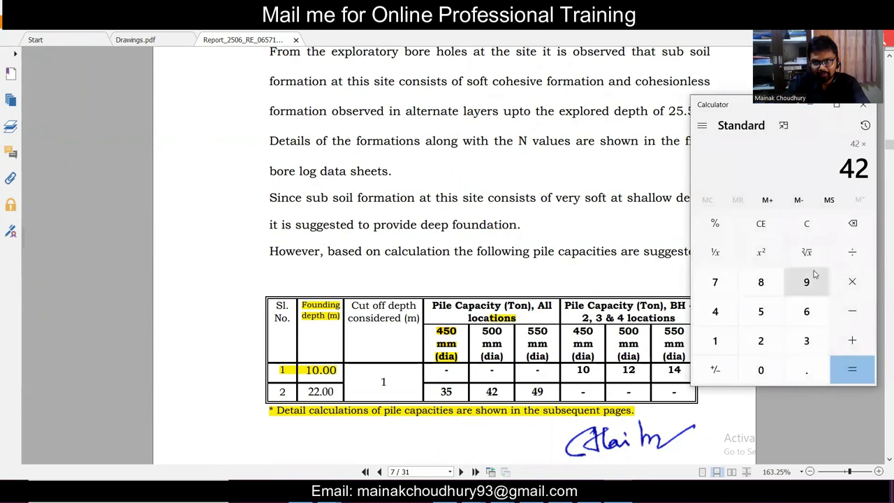
{"action": "left_click", "coordinate": [807, 281]}
{"action": "left_click", "coordinate": [806, 369]}
{"action": "left_click", "coordinate": [761, 281]}
{"action": "left_click", "coordinate": [712, 354]}
{"action": "left_click", "coordinate": [860, 373]}
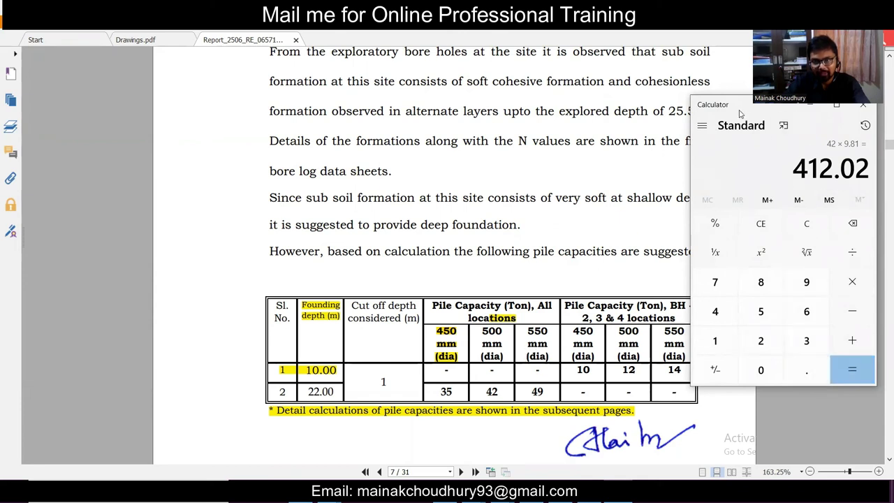
{"action": "left_click_drag", "start_coordinate": [740, 114], "coordinate": [690, 146]}
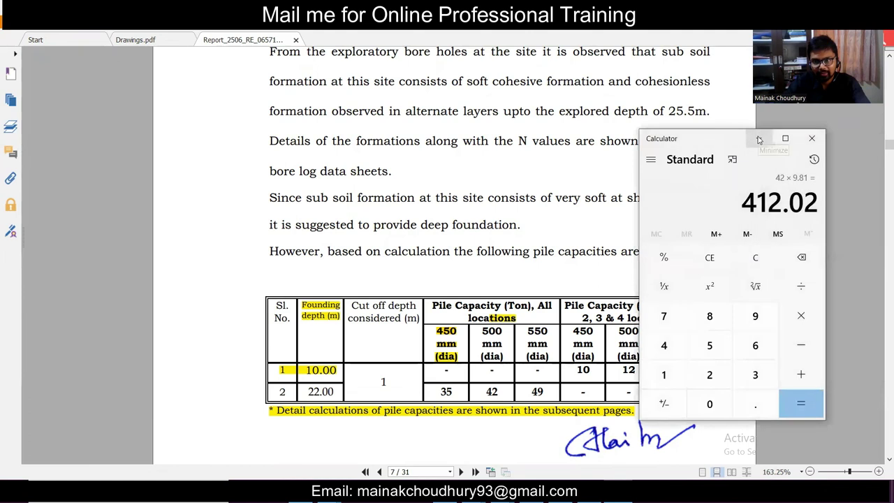
{"action": "left_click", "coordinate": [759, 139]}
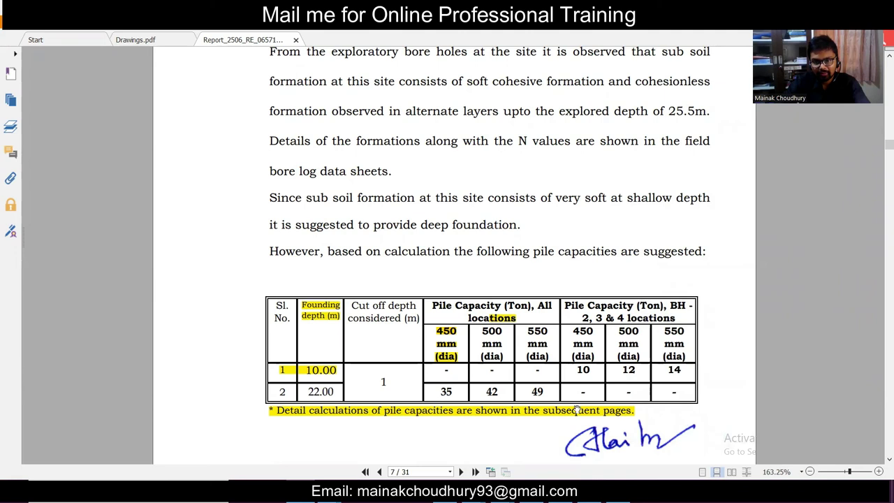
- Switch back to Tekla Structural Designer and start a new pile type in the pile catalogue
{"action": "mouse_move", "coordinate": [590, 489]}
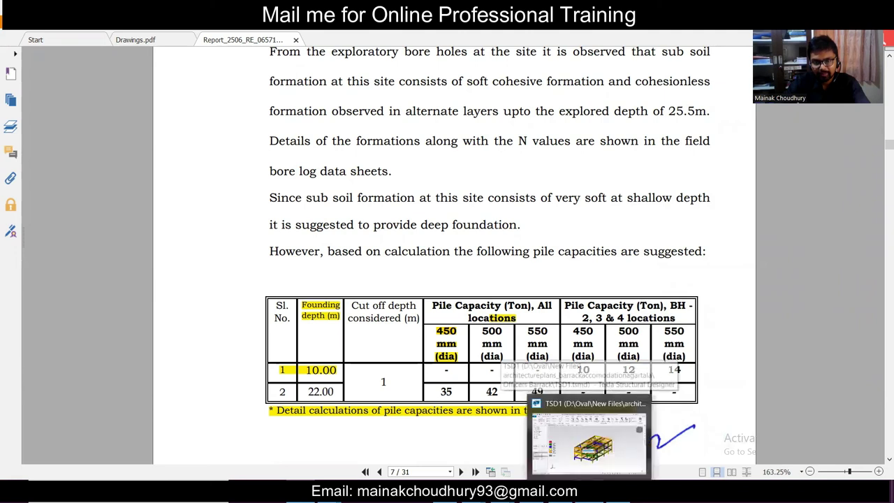
{"action": "left_click", "coordinate": [590, 438]}
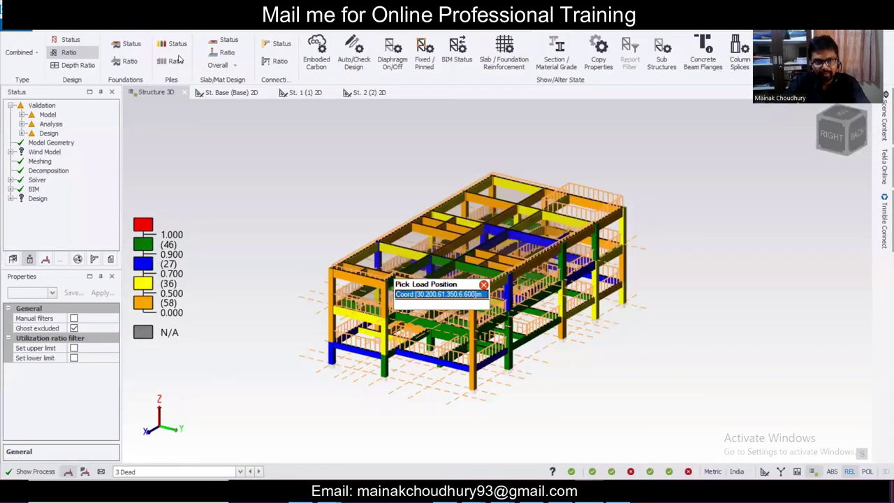
{"action": "left_click", "coordinate": [375, 32]}
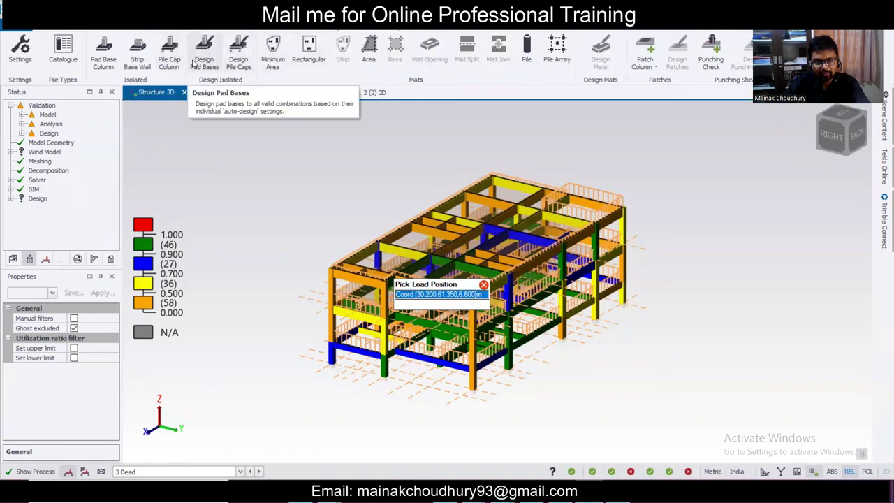
{"action": "left_click", "coordinate": [69, 58]}
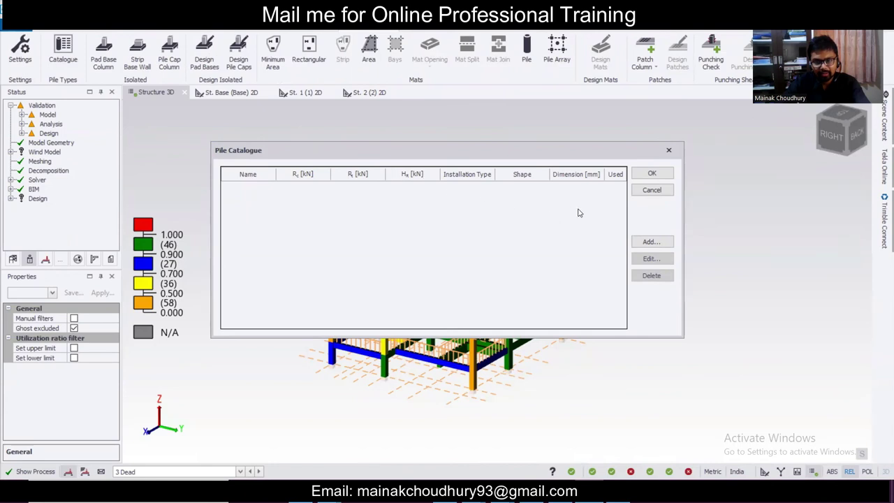
{"action": "left_click", "coordinate": [666, 245]}
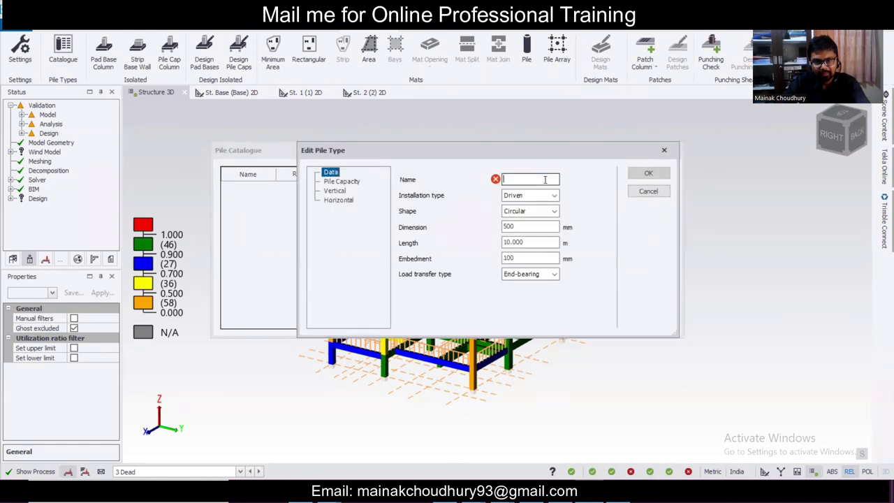
- Define pile type P1 as a bored circular pile, 500 mm across and 22 m long, and open its pile capacity settings
{"action": "type", "text": "P1"}
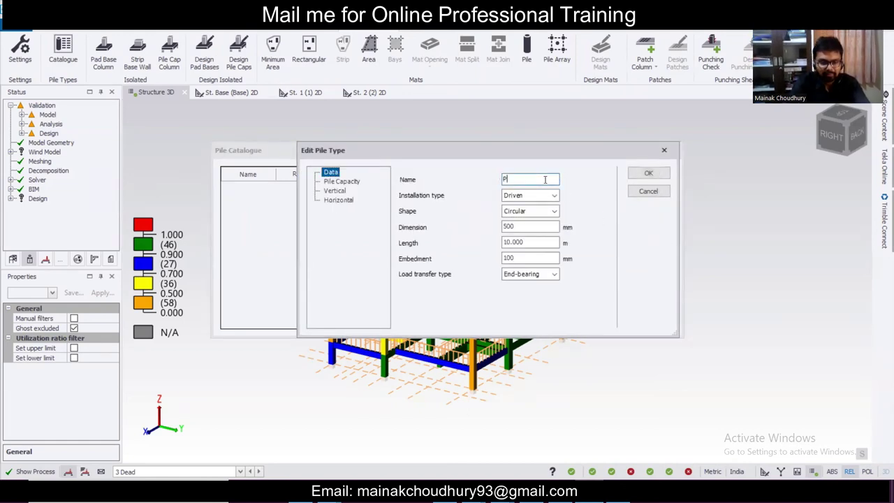
{"action": "left_click", "coordinate": [537, 202]}
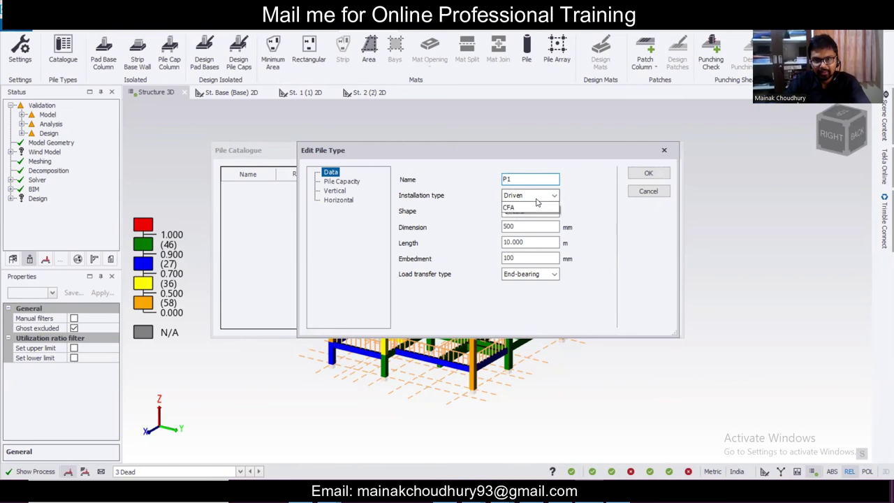
{"action": "left_click", "coordinate": [540, 213]}
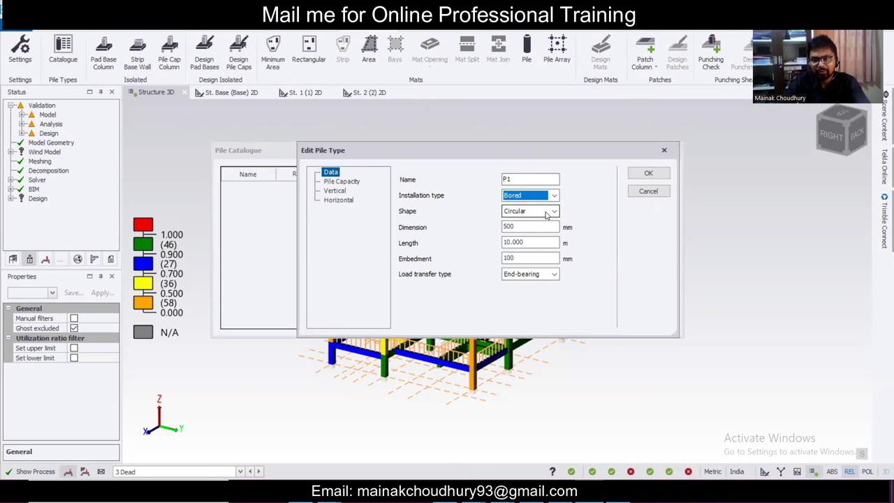
{"action": "left_click", "coordinate": [546, 212]}
{"action": "left_click", "coordinate": [543, 221]}
{"action": "left_click", "coordinate": [542, 227]}
{"action": "left_click_drag", "start_coordinate": [535, 243], "coordinate": [491, 250]}
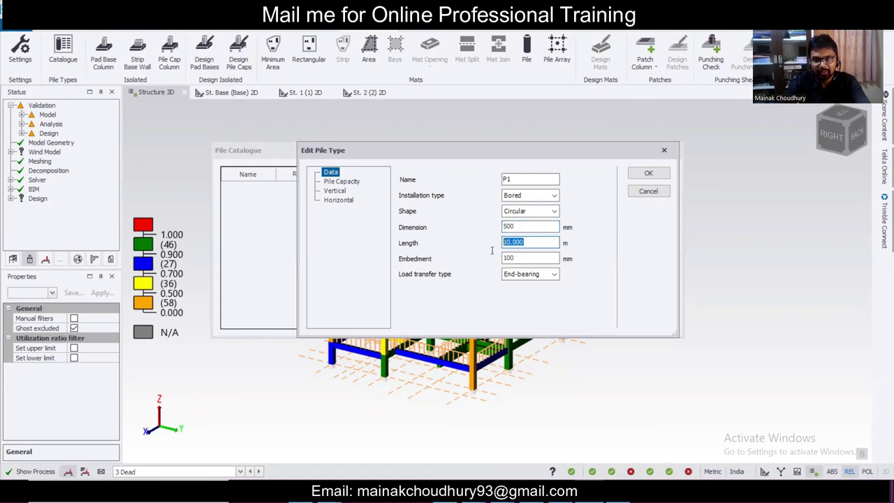
{"action": "type", "text": "22"}
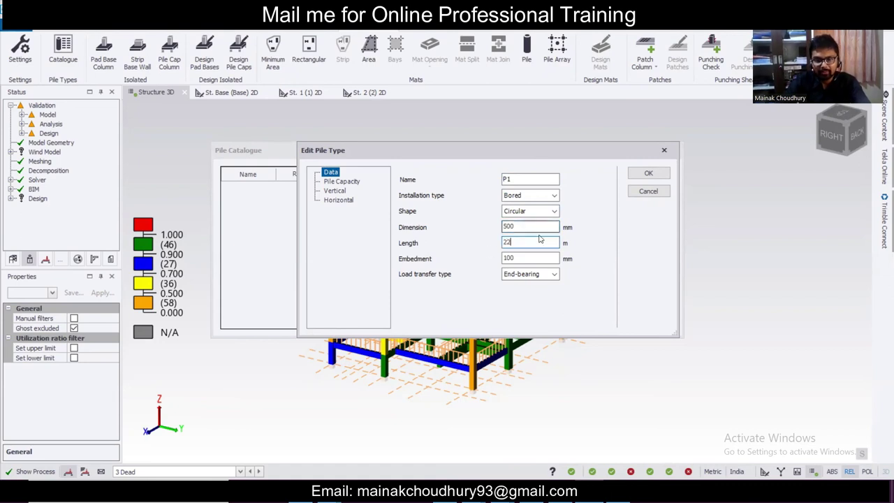
{"action": "left_click", "coordinate": [339, 182]}
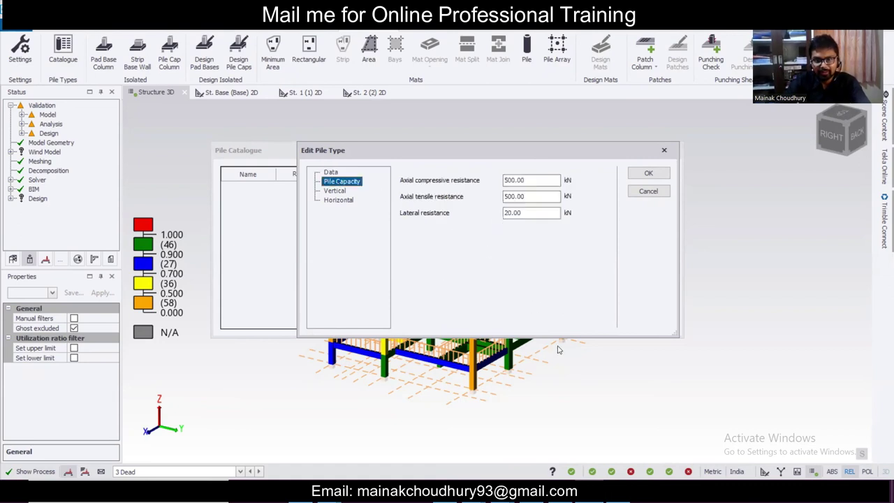
- Set the pile type's axial compressive and axial tensile resistances to 412.02 kN, review its vertical and horizontal restraints, and save it
{"action": "left_click", "coordinate": [618, 489]}
{"action": "left_click", "coordinate": [618, 488]}
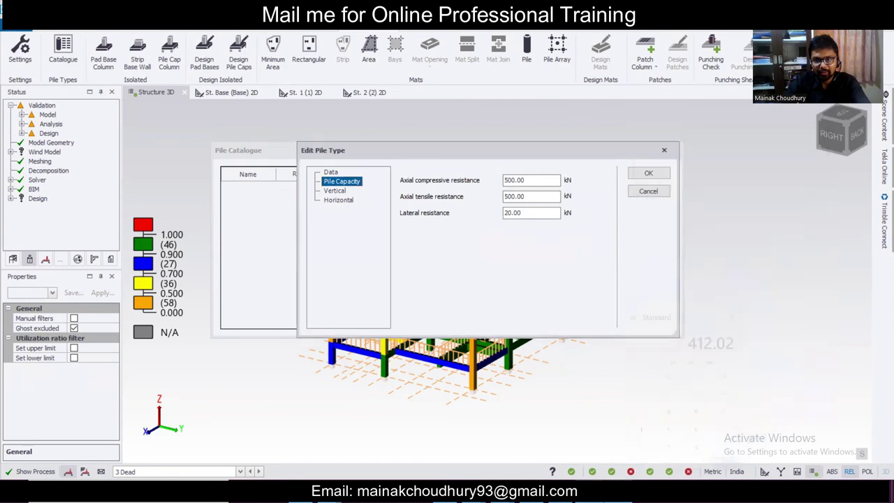
{"action": "left_click_drag", "start_coordinate": [533, 180], "coordinate": [462, 169]}
{"action": "type", "text": "412.02"}
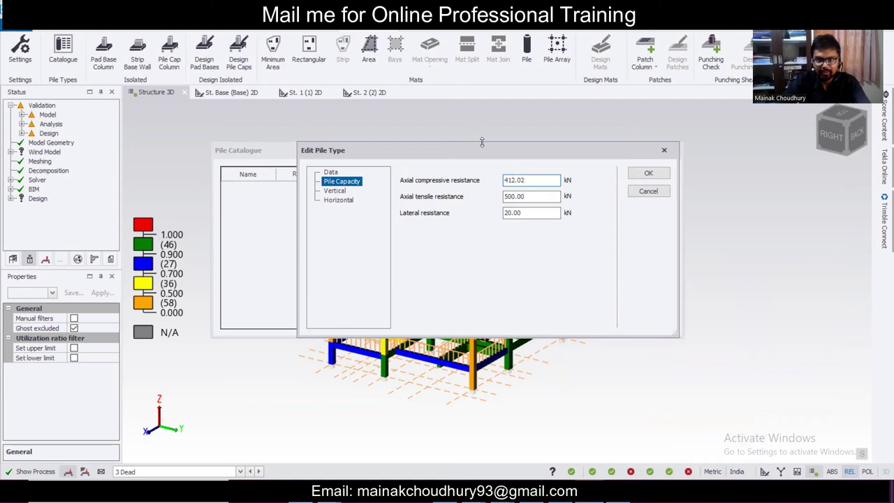
{"action": "key", "text": "Tab"}
{"action": "type", "text": "412.02"}
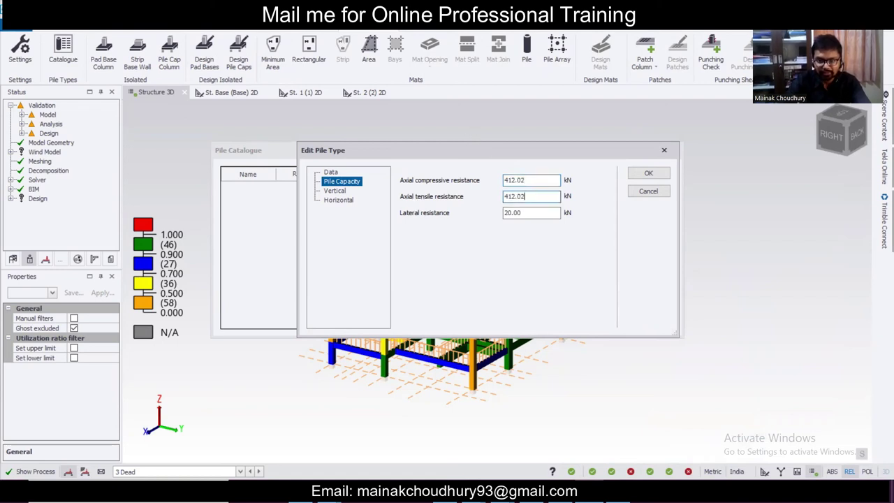
{"action": "left_click", "coordinate": [338, 191]}
{"action": "left_click", "coordinate": [340, 200]}
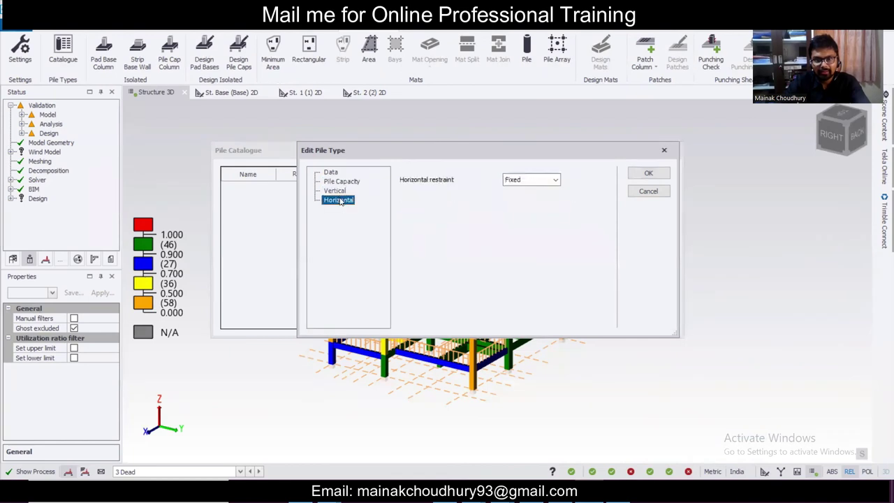
{"action": "left_click", "coordinate": [656, 177]}
{"action": "left_click", "coordinate": [652, 174]}
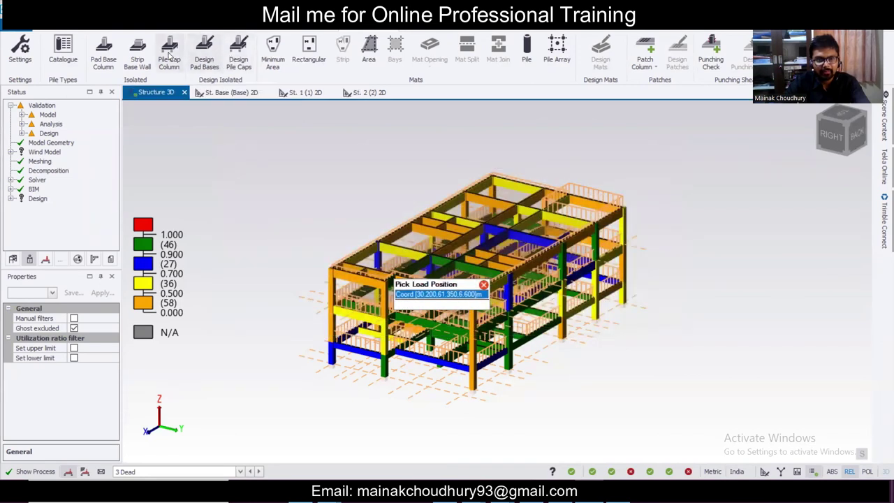
- Place isolated pile caps under all the building's columns and run the pile cap design
{"action": "left_click_drag", "start_coordinate": [280, 132], "coordinate": [681, 376]}
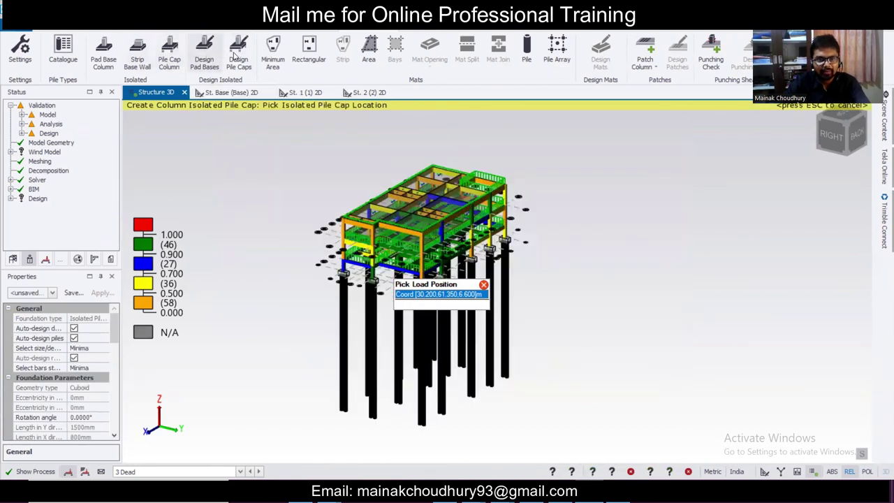
{"action": "left_click", "coordinate": [238, 56]}
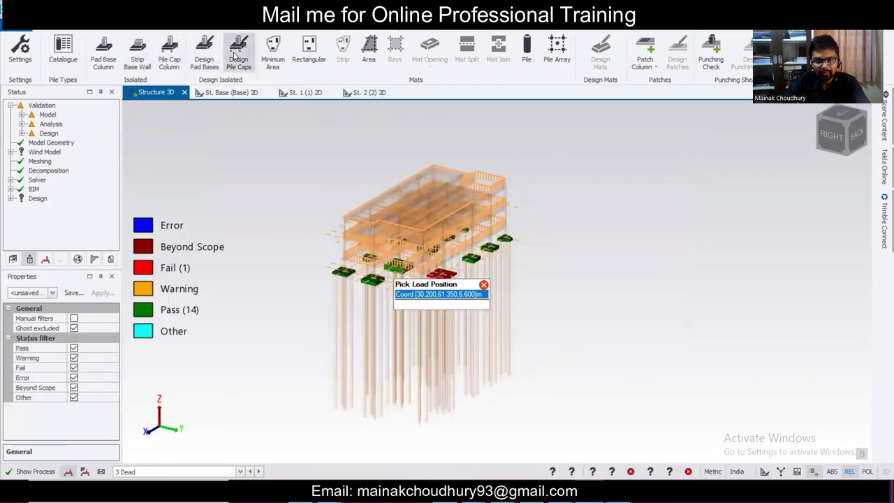
{"action": "scroll", "coordinate": [574, 275], "scroll_direction": "up", "scroll_amount": 3}
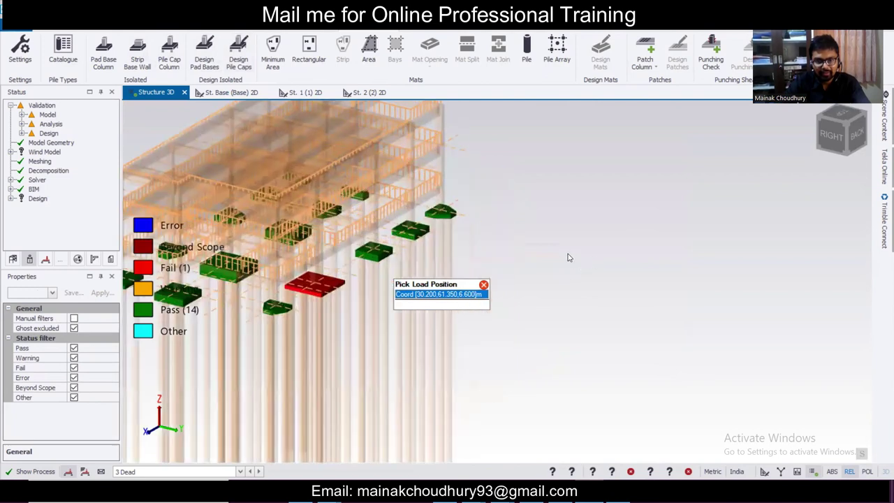
- Leave the design status view, select pile cap PC 4, and set its depth to 600 mm
{"action": "key", "text": "Escape"}
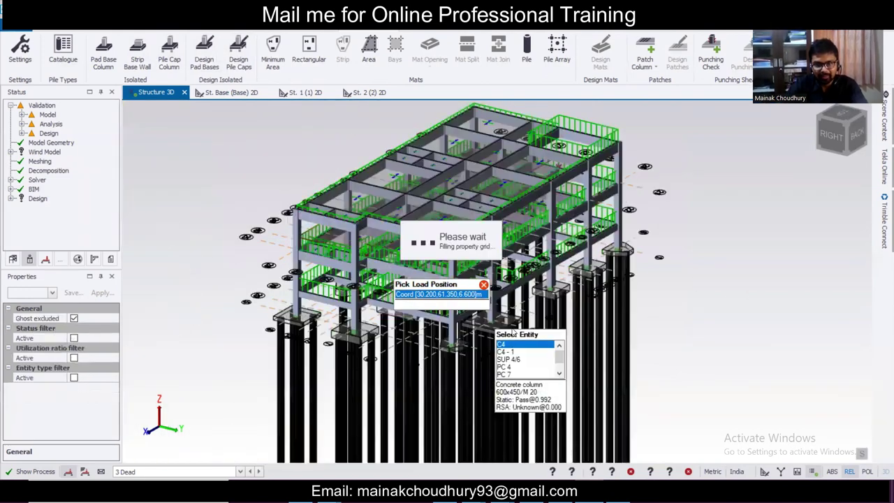
{"action": "scroll", "coordinate": [505, 317], "scroll_direction": "up", "scroll_amount": 1}
{"action": "left_click", "coordinate": [528, 323]}
{"action": "scroll", "coordinate": [536, 340], "scroll_direction": "up", "scroll_amount": 2}
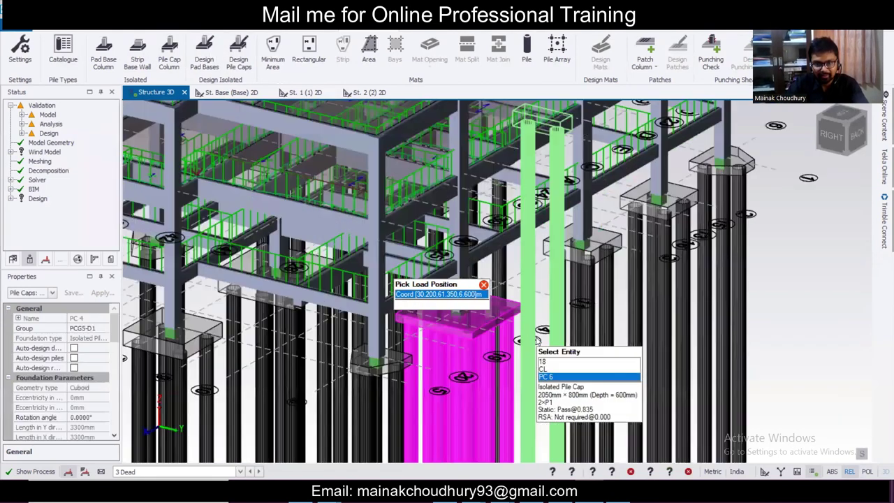
{"action": "scroll", "coordinate": [523, 293], "scroll_direction": "up", "scroll_amount": 2}
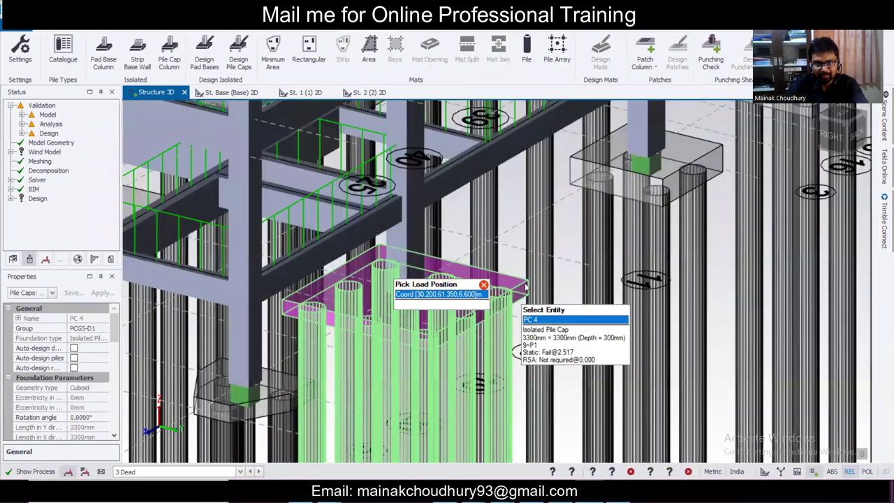
{"action": "scroll", "coordinate": [517, 289], "scroll_direction": "up", "scroll_amount": 2}
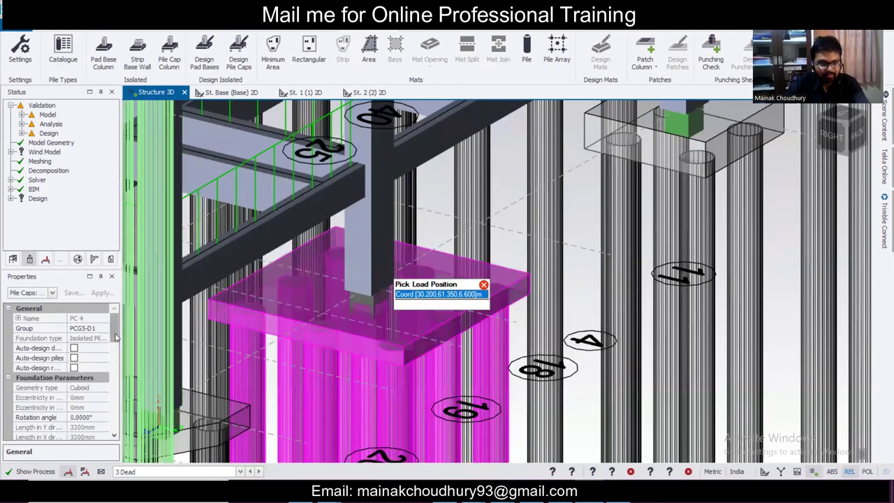
{"action": "left_click_drag", "start_coordinate": [116, 338], "coordinate": [116, 358]}
{"action": "left_click", "coordinate": [92, 357]}
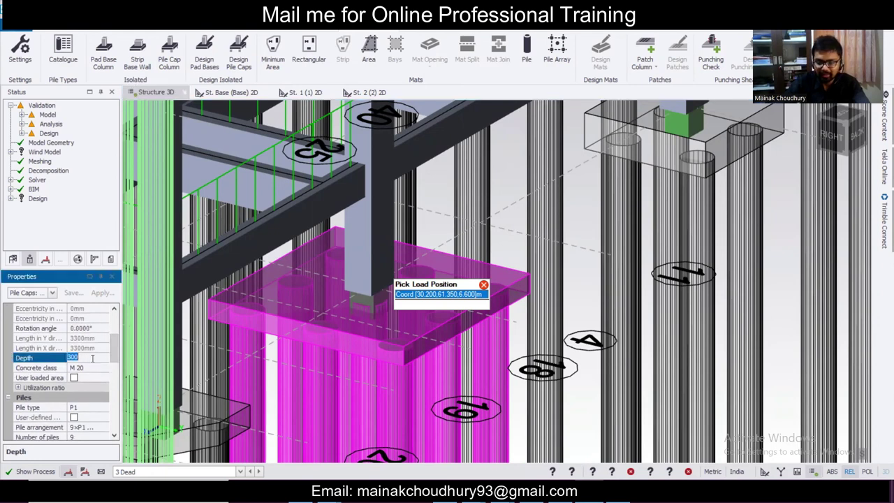
{"action": "type", "text": "600"}
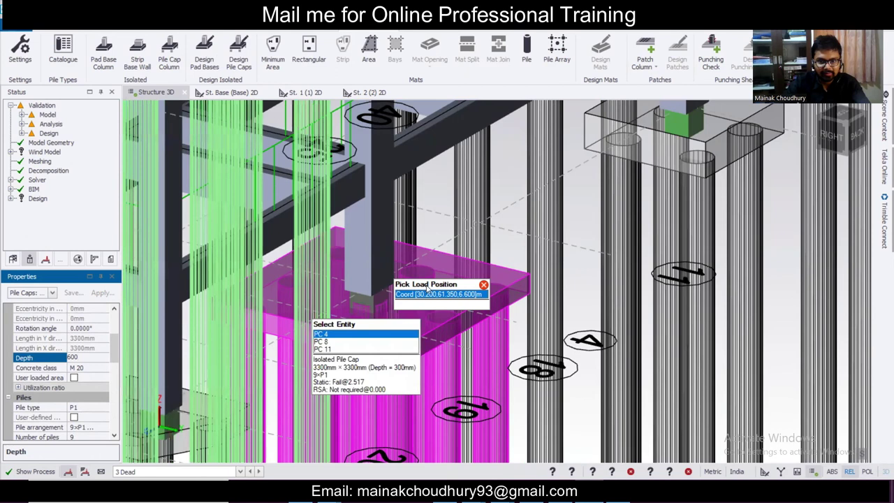
{"action": "left_click", "coordinate": [572, 278]}
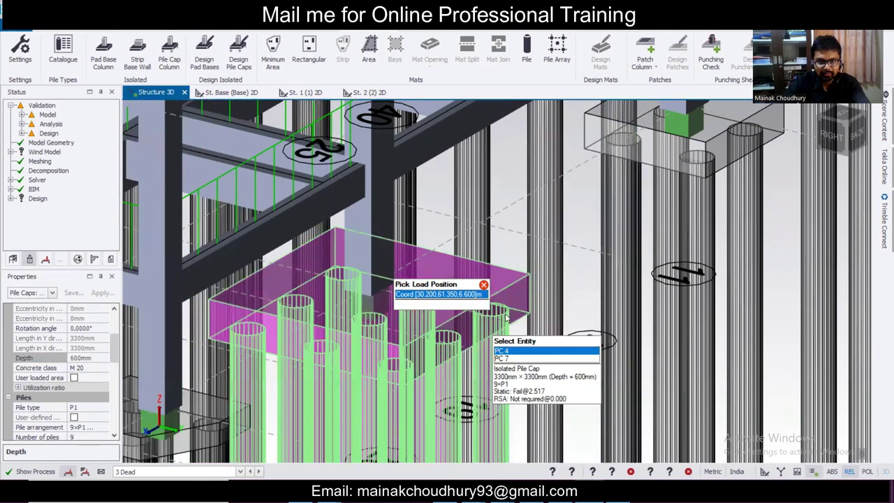
- Design pile cap PC 4 and examine its shear capacity results for the 3D building analysis in the X and Y directions
{"action": "right_click", "coordinate": [512, 307]}
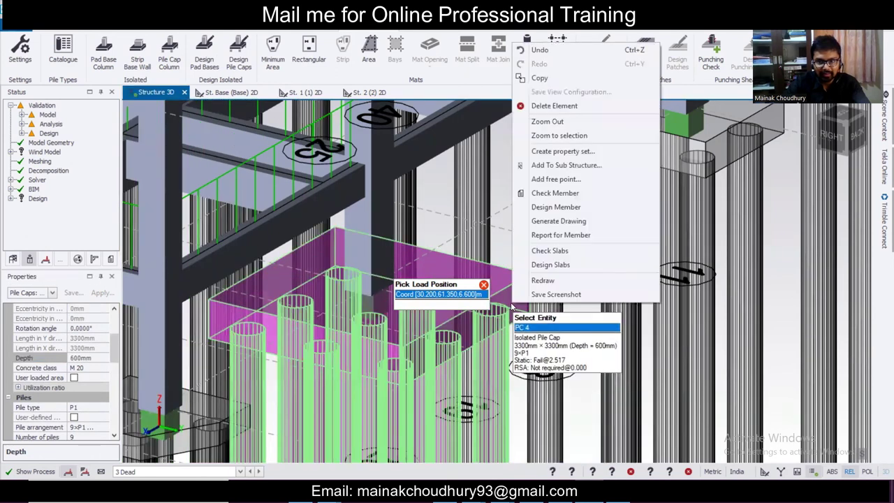
{"action": "left_click", "coordinate": [566, 209]}
{"action": "left_click", "coordinate": [566, 213]}
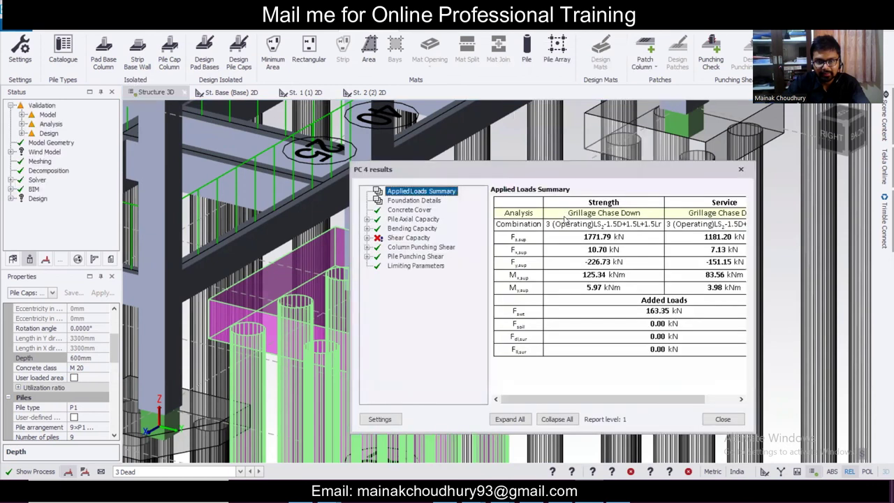
{"action": "left_click", "coordinate": [367, 239]}
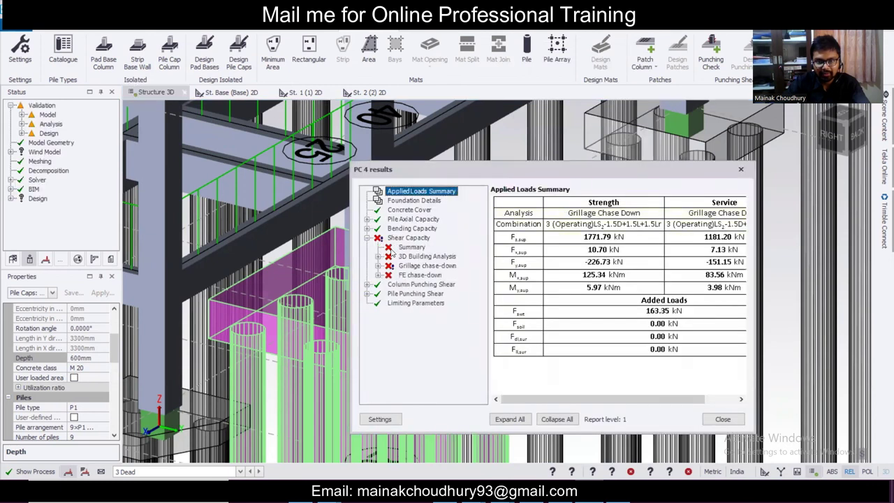
{"action": "left_click", "coordinate": [409, 248]}
{"action": "double_click", "coordinate": [412, 256]}
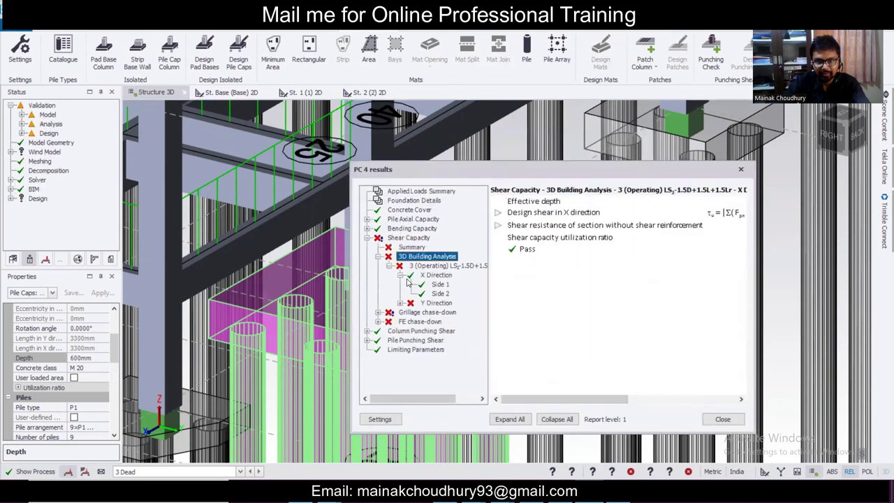
{"action": "double_click", "coordinate": [423, 303]}
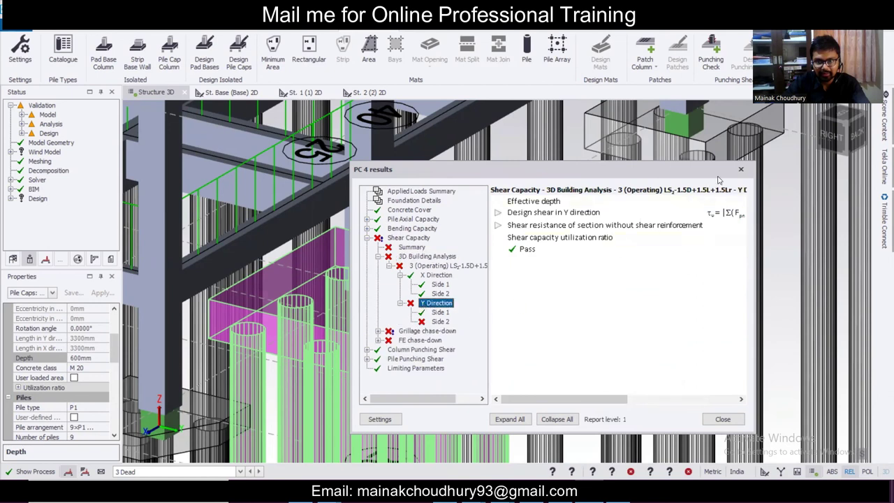
{"action": "left_click", "coordinate": [741, 169]}
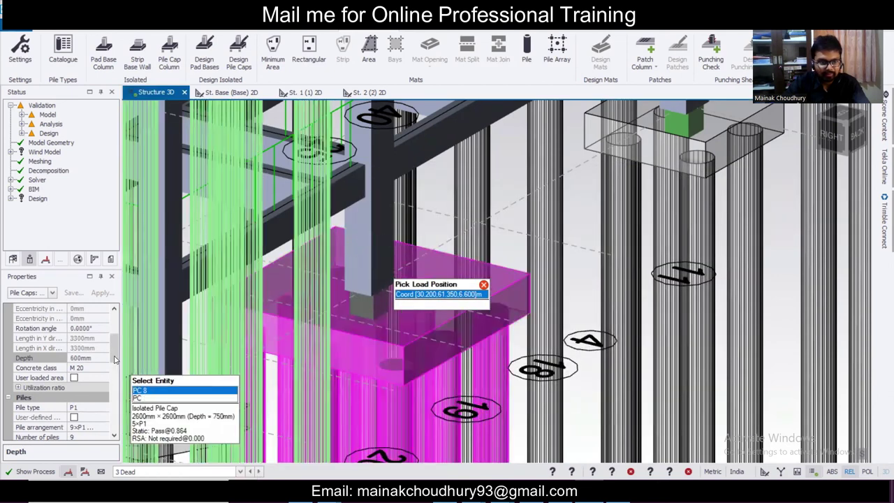
- Set the depth of pile cap PC 4 to 1000 mm, redesign it, and close its results
{"action": "left_click", "coordinate": [83, 358]}
{"action": "type", "text": "8"}
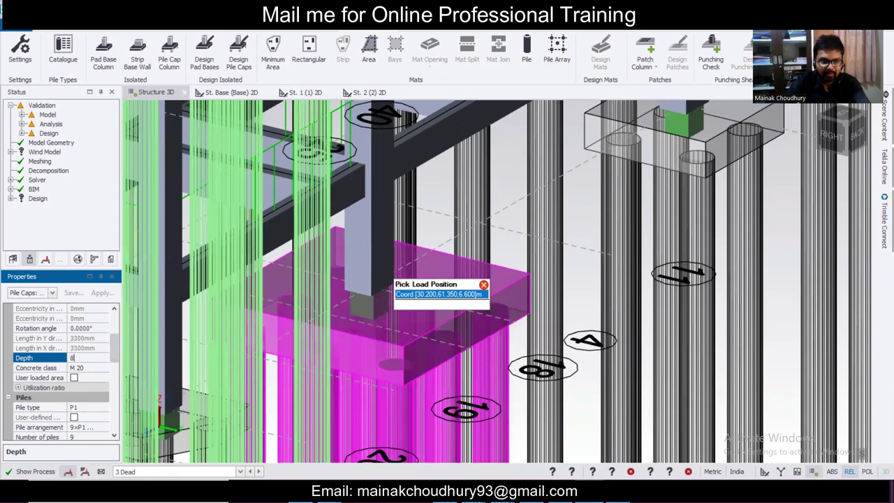
{"action": "type", "text": "00"}
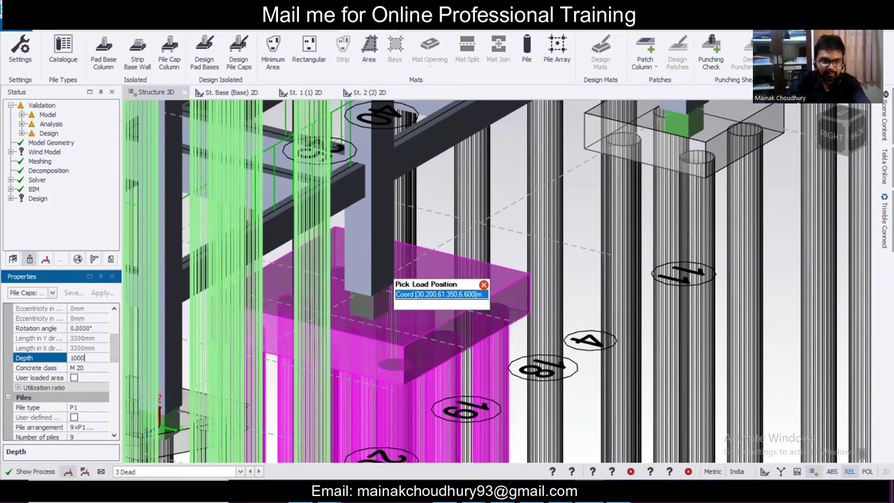
{"action": "key", "text": "Return"}
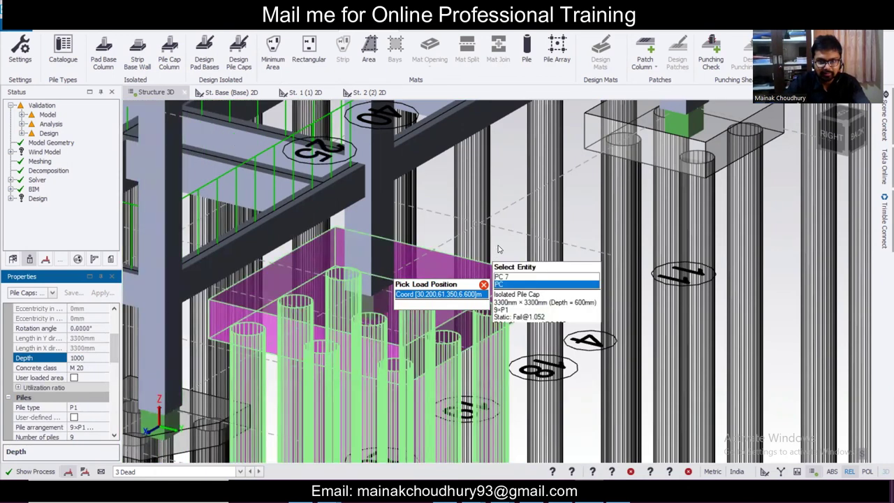
{"action": "right_click", "coordinate": [498, 322]}
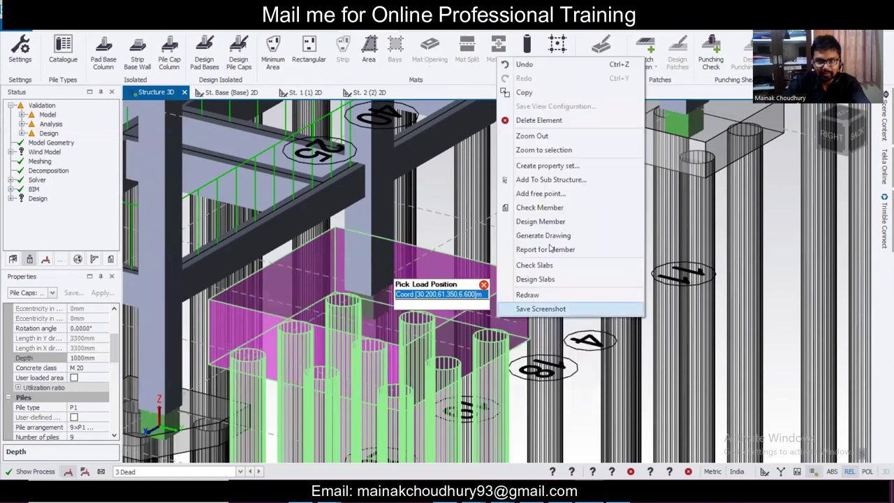
{"action": "left_click", "coordinate": [575, 220]}
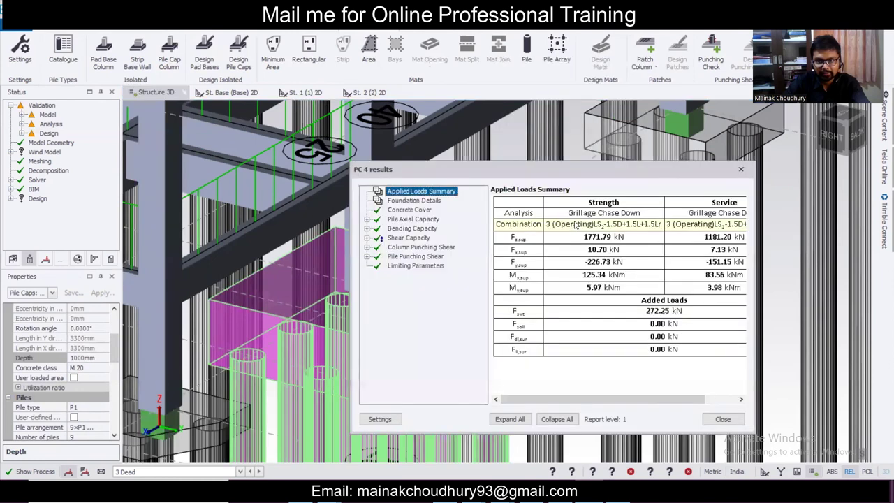
{"action": "left_click", "coordinate": [739, 171]}
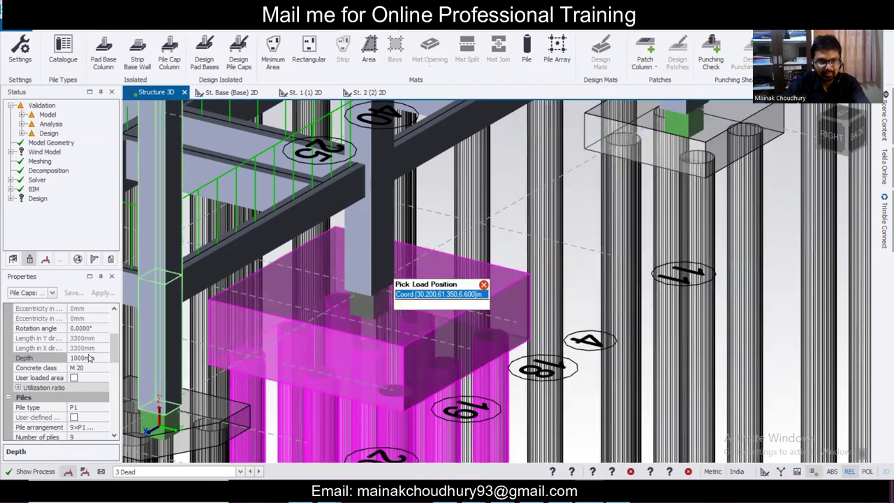
- Reduce the depth of pile cap PC 4 to 900 mm, redesign it, and close its results
{"action": "left_click", "coordinate": [90, 358]}
{"action": "type", "text": "900"}
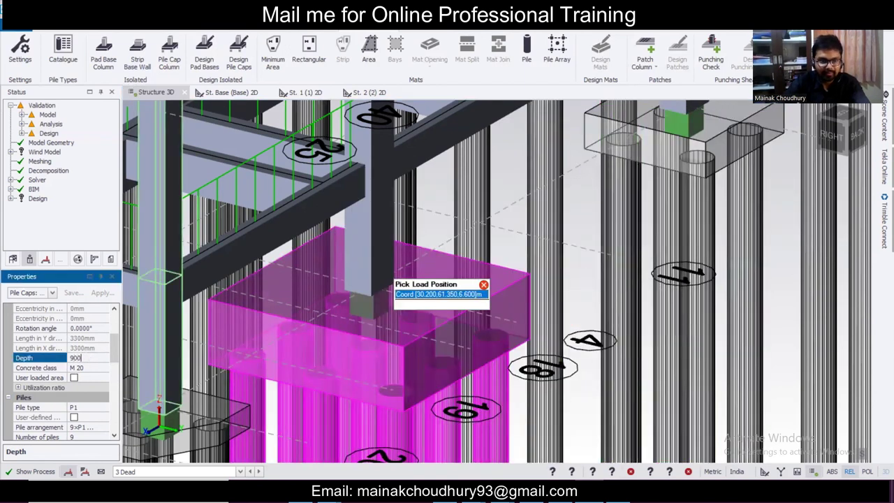
{"action": "key", "text": "Return"}
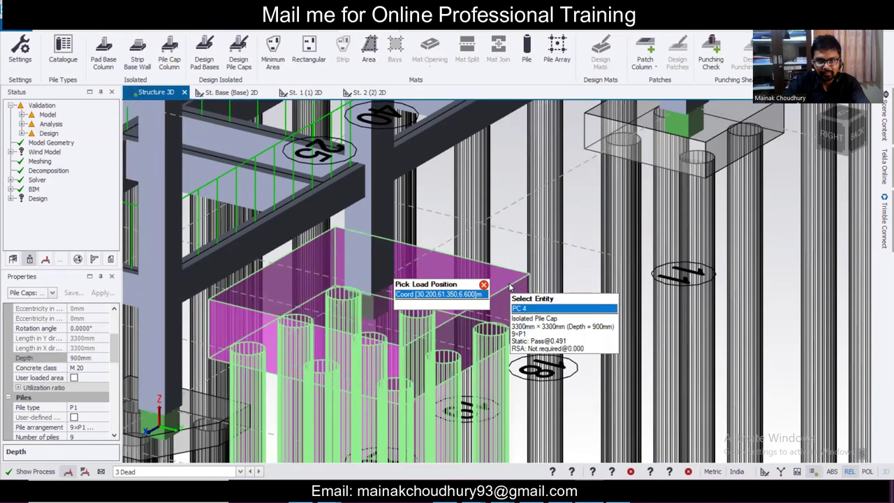
{"action": "right_click", "coordinate": [509, 288]}
{"action": "left_click", "coordinate": [588, 186]}
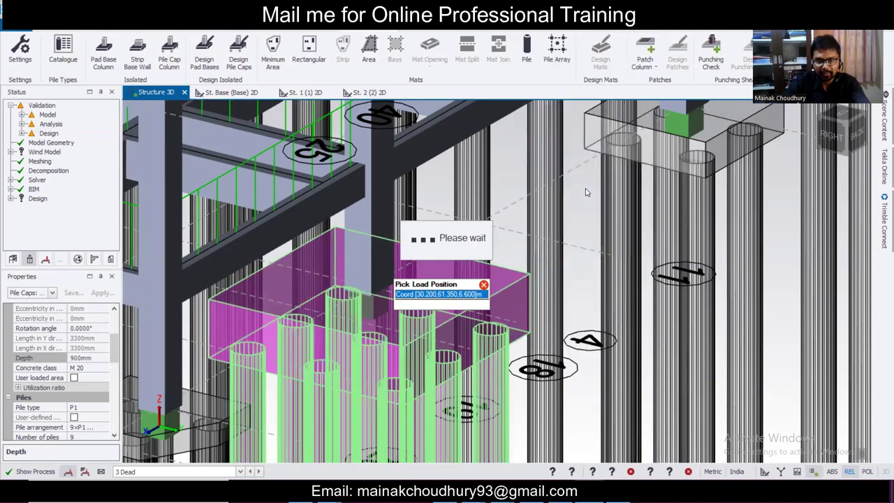
{"action": "left_click", "coordinate": [742, 169]}
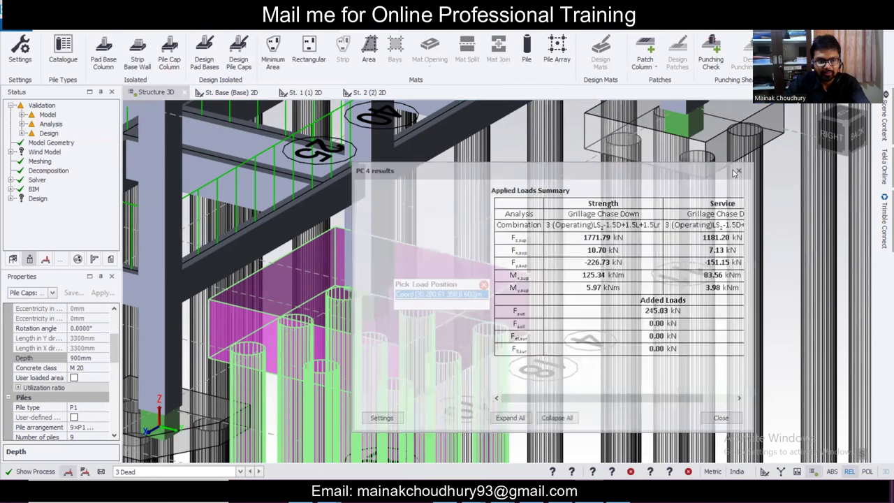
- Reduce the depth of pile cap PC 4 to 800 mm and redesign it
{"action": "left_click", "coordinate": [100, 358]}
{"action": "type", "text": "800"}
{"action": "key", "text": "Return"}
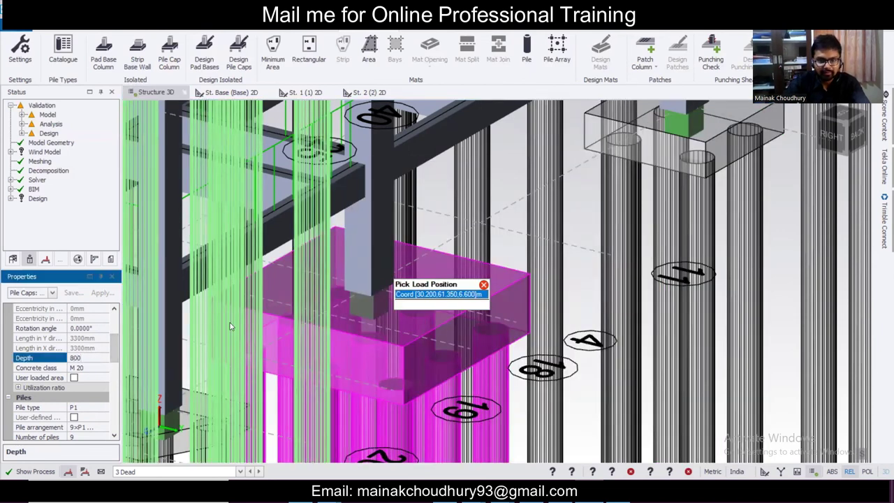
{"action": "right_click", "coordinate": [509, 304]}
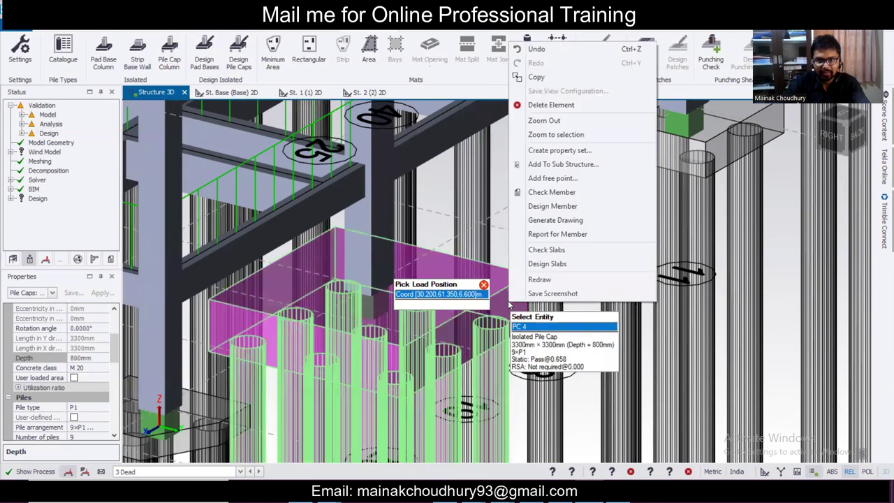
{"action": "right_click", "coordinate": [587, 218]}
{"action": "left_click", "coordinate": [515, 289]}
{"action": "right_click", "coordinate": [514, 289]}
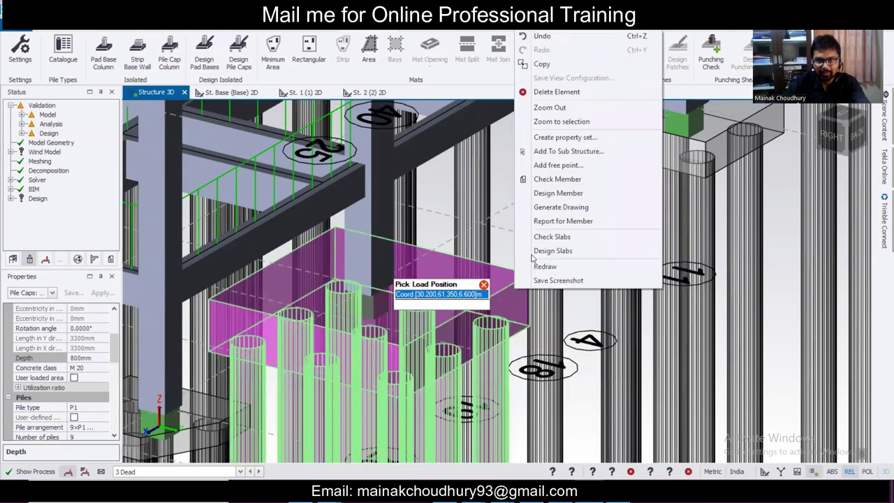
{"action": "left_click", "coordinate": [571, 193]}
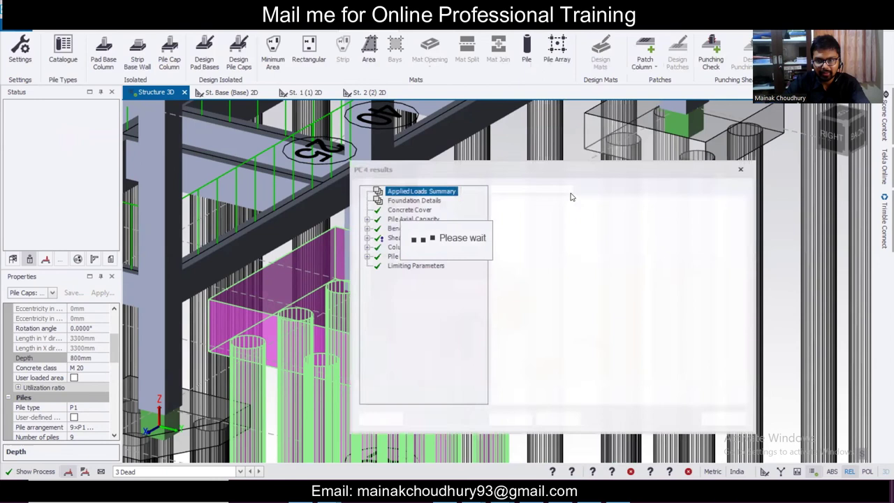
- Reduce the depth of pile cap PC 4 to 700 mm, redesign it, and close its results
{"action": "left_click", "coordinate": [739, 170]}
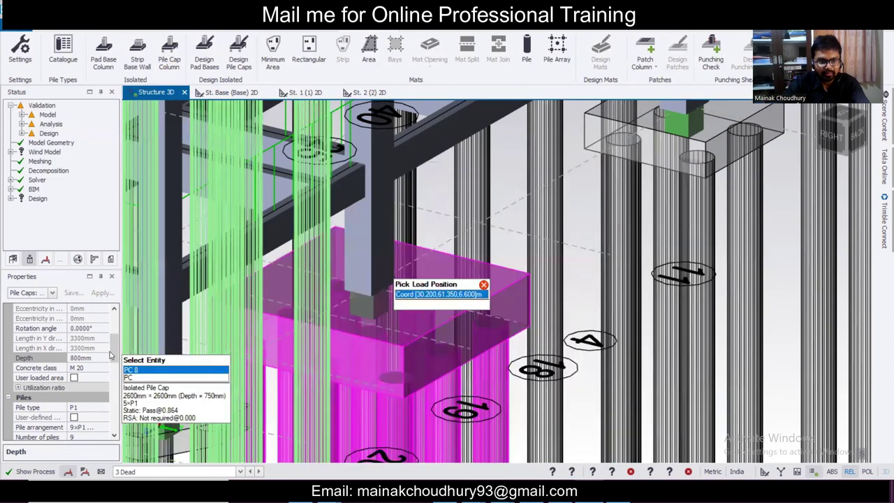
{"action": "left_click", "coordinate": [93, 358]}
{"action": "type", "text": "700"}
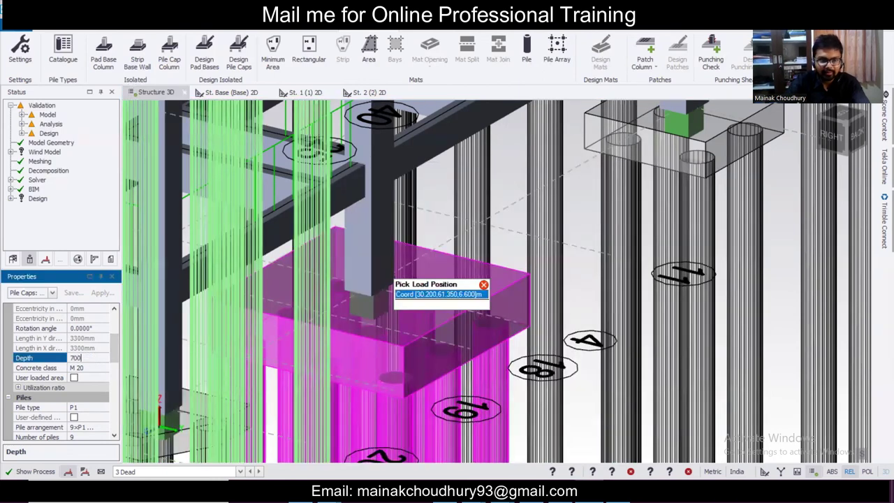
{"action": "key", "text": "Return"}
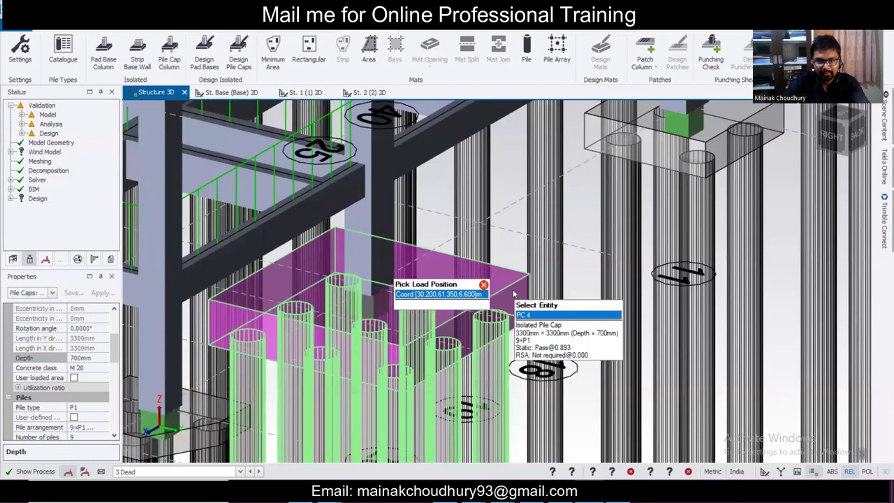
{"action": "right_click", "coordinate": [514, 294]}
{"action": "left_click", "coordinate": [585, 197]}
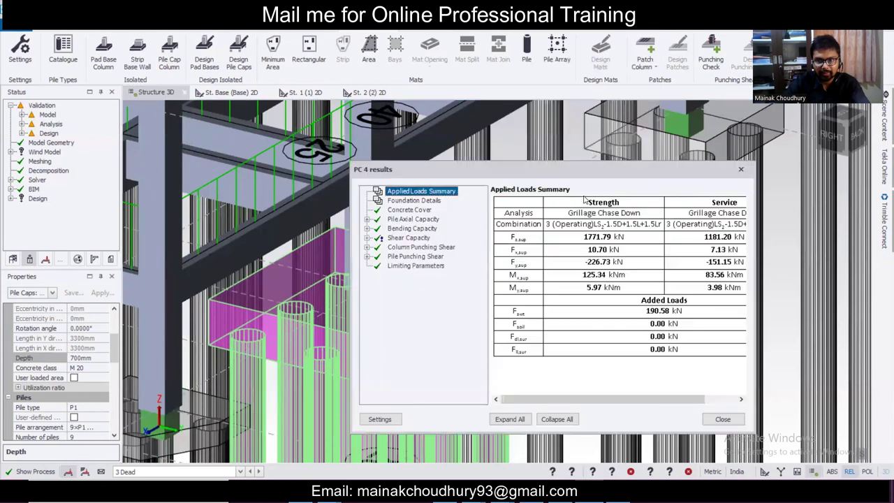
{"action": "left_click", "coordinate": [740, 168]}
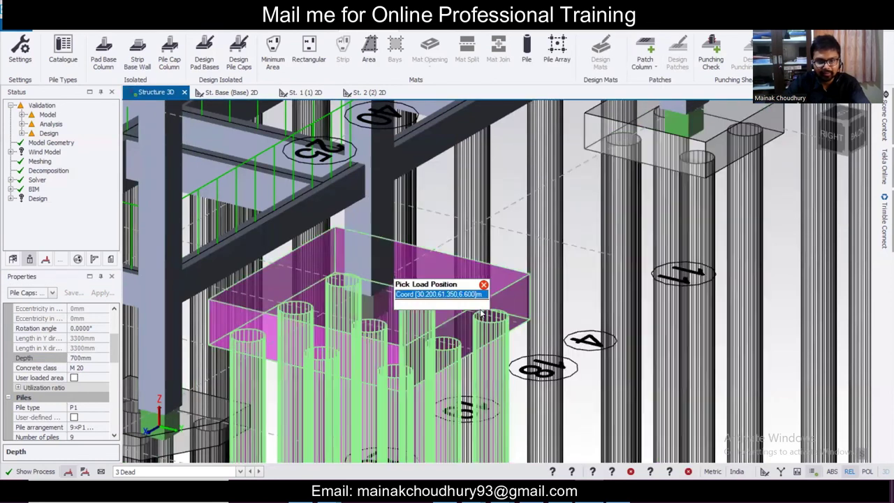
- Design all the pile caps together and review their design status across the whole 3D structure
{"action": "scroll", "coordinate": [583, 238], "scroll_direction": "down", "scroll_amount": 5}
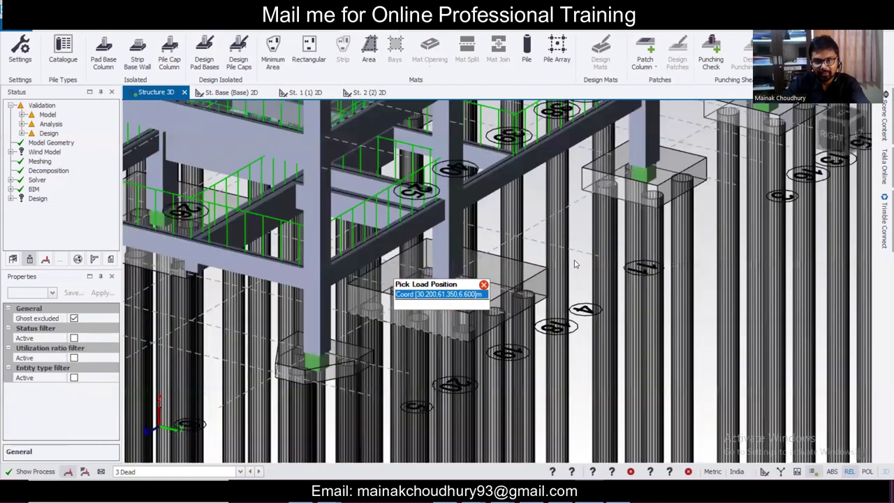
{"action": "scroll", "coordinate": [717, 277], "scroll_direction": "down", "scroll_amount": 5}
{"action": "right_click_drag", "start_coordinate": [574, 299], "coordinate": [423, 212]}
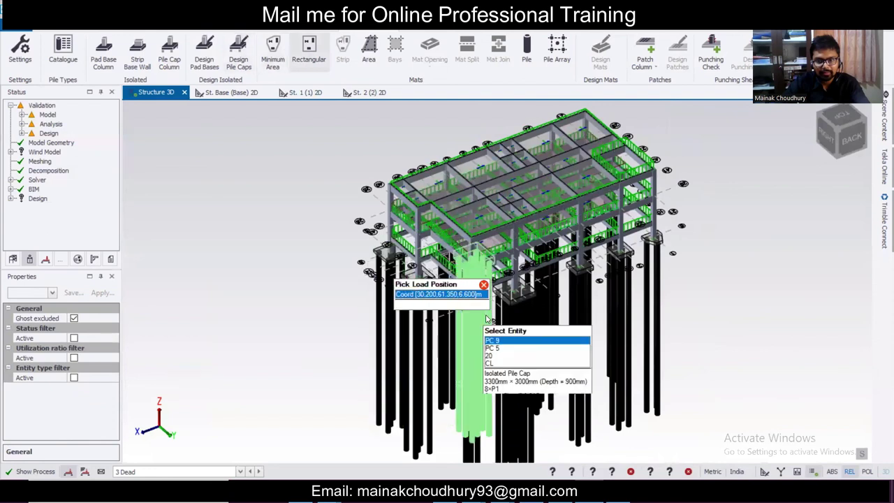
{"action": "scroll", "coordinate": [539, 317], "scroll_direction": "up", "scroll_amount": 2}
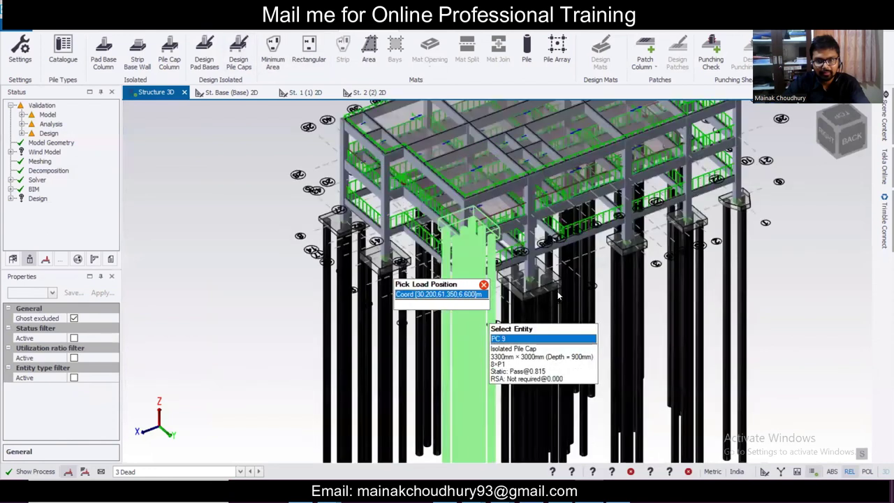
{"action": "left_click", "coordinate": [484, 285]}
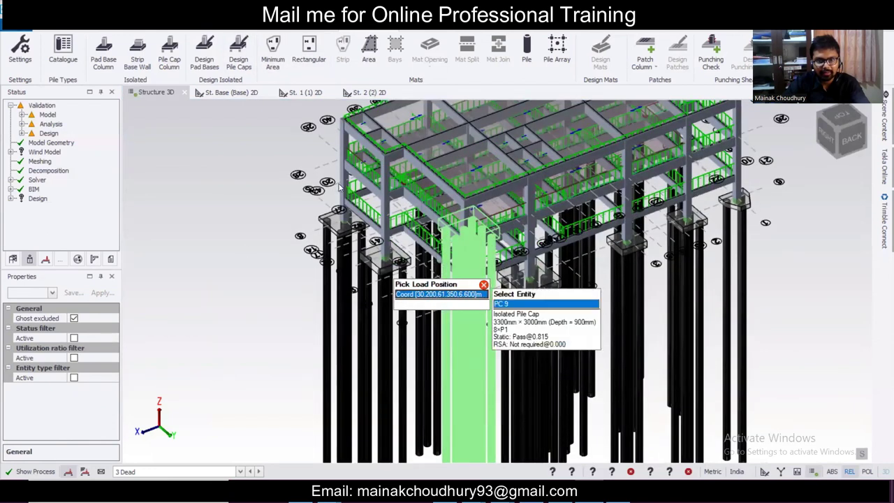
{"action": "left_click", "coordinate": [237, 54]}
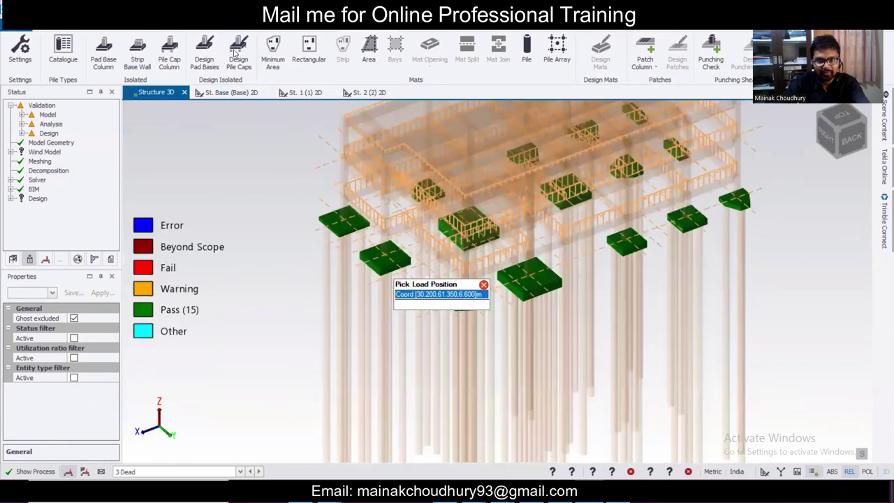
{"action": "scroll", "coordinate": [601, 258], "scroll_direction": "down", "scroll_amount": 5}
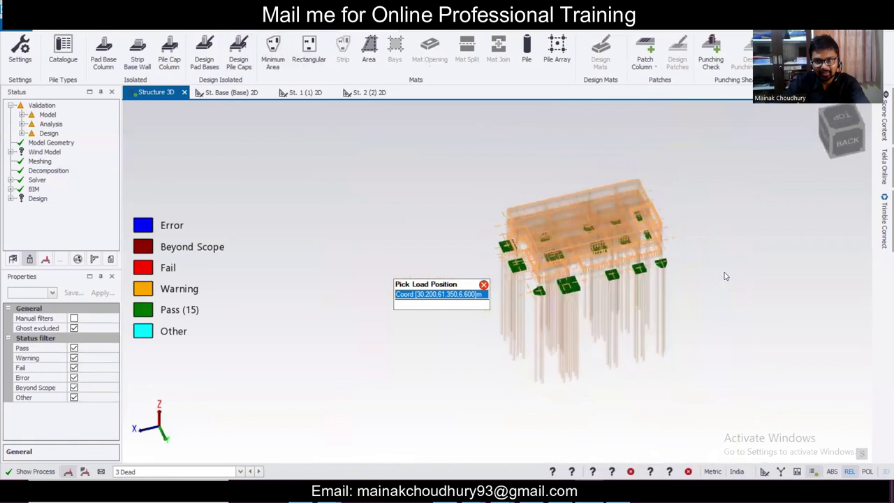
{"action": "scroll", "coordinate": [670, 279], "scroll_direction": "up", "scroll_amount": 4}
{"action": "scroll", "coordinate": [662, 282], "scroll_direction": "down", "scroll_amount": 2}
{"action": "key", "text": "Escape"}
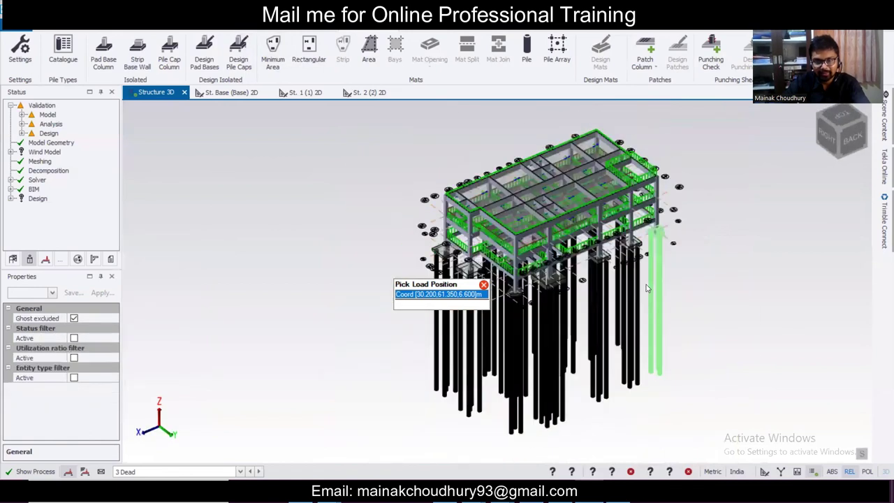
{"action": "scroll", "coordinate": [651, 286], "scroll_direction": "up", "scroll_amount": 1}
{"action": "scroll", "coordinate": [659, 286], "scroll_direction": "down", "scroll_amount": 2}
{"action": "right_click_drag", "start_coordinate": [734, 263], "coordinate": [700, 267]}
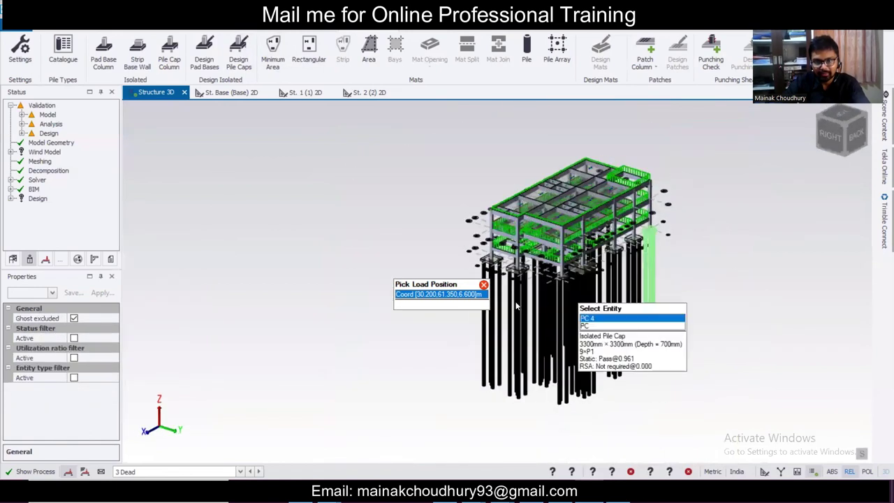
{"action": "left_click", "coordinate": [483, 285]}
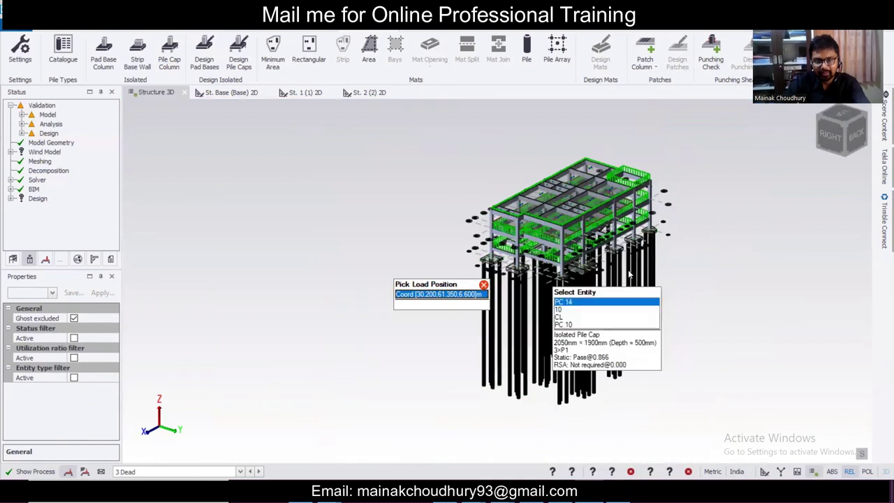
{"action": "scroll", "coordinate": [648, 271], "scroll_direction": "down", "scroll_amount": 1}
{"action": "middle_click_drag", "start_coordinate": [642, 249], "coordinate": [641, 323]}
{"action": "scroll", "coordinate": [568, 364], "scroll_direction": "up", "scroll_amount": 1}
{"action": "scroll", "coordinate": [571, 367], "scroll_direction": "up", "scroll_amount": 3}
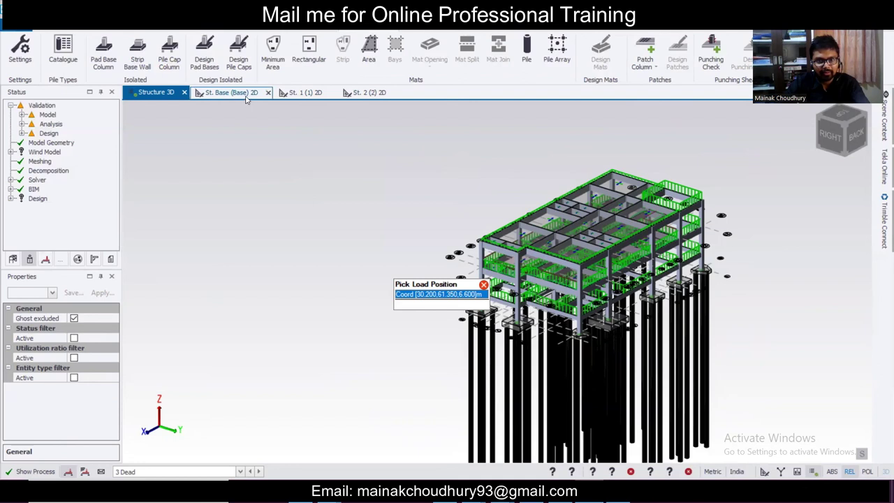
- Open the 2D plan view of level St. B1 (B1) from the structure tree
{"action": "left_click", "coordinate": [31, 264]}
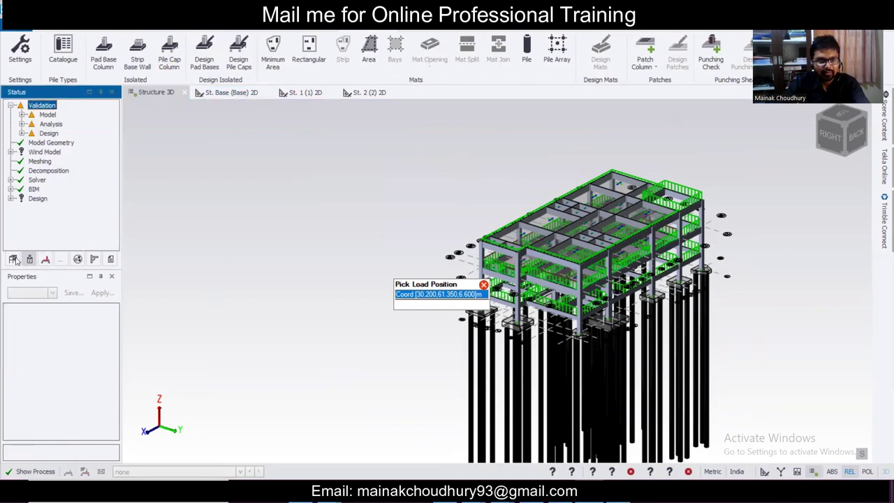
{"action": "left_click", "coordinate": [13, 260]}
{"action": "left_click", "coordinate": [59, 152]}
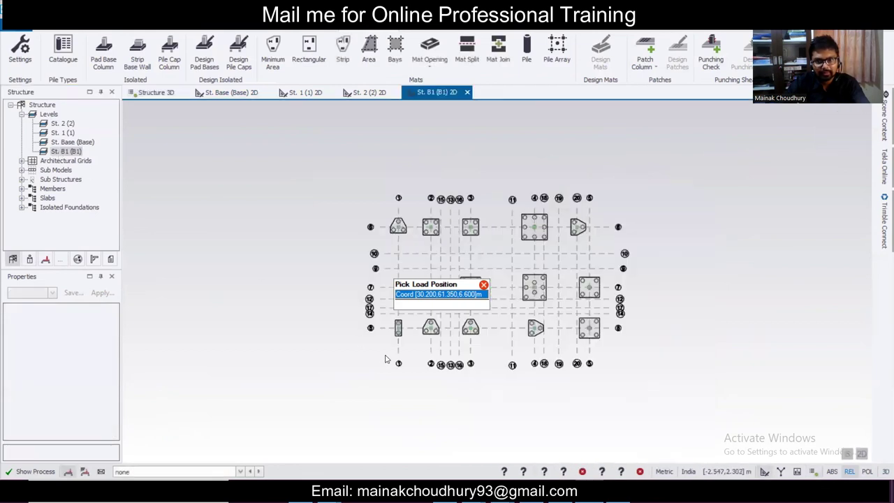
{"action": "left_click", "coordinate": [482, 288]}
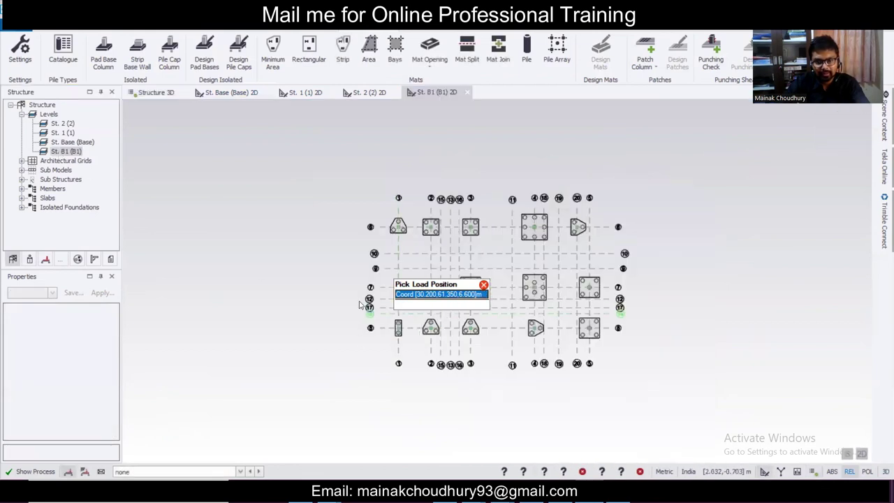
{"action": "scroll", "coordinate": [465, 326], "scroll_direction": "down", "scroll_amount": 2}
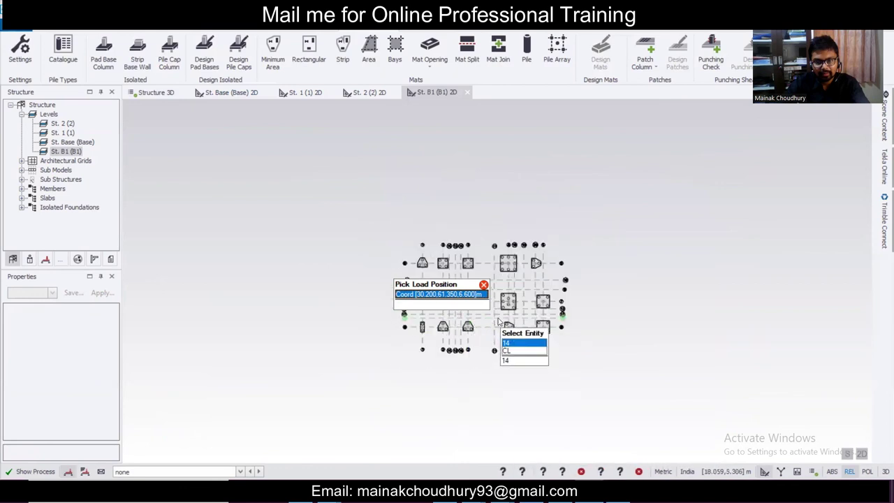
{"action": "scroll", "coordinate": [506, 243], "scroll_direction": "up", "scroll_amount": 3}
{"action": "middle_click_drag", "start_coordinate": [508, 236], "coordinate": [530, 165]}
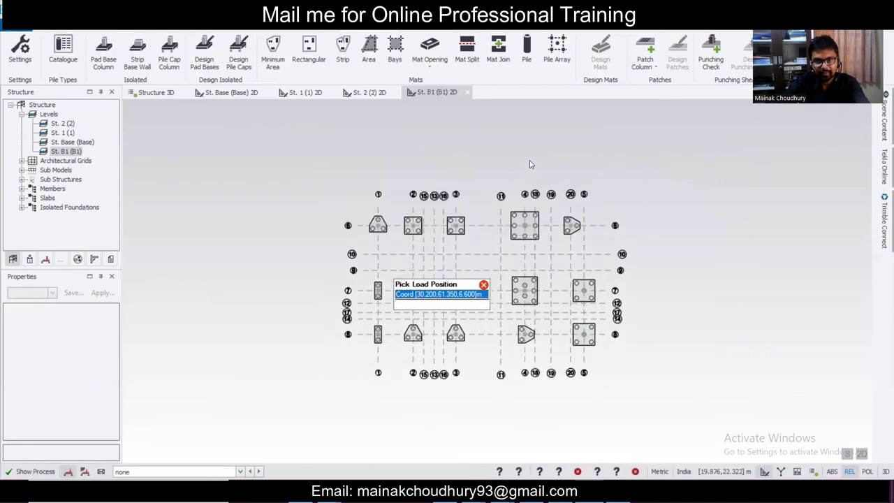
- Start a Foundation Layout drawing of level St. B1 and turn off automatic file naming for the DXF export
{"action": "left_click", "coordinate": [431, 27]}
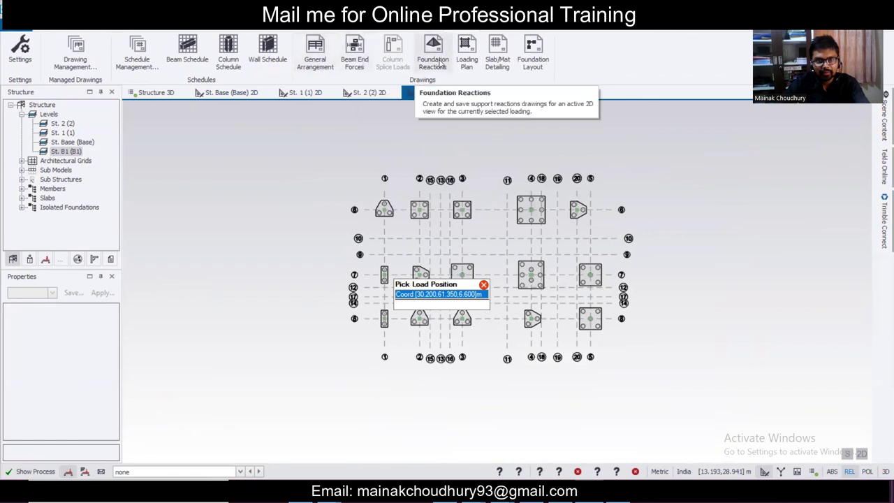
{"action": "left_click", "coordinate": [532, 55]}
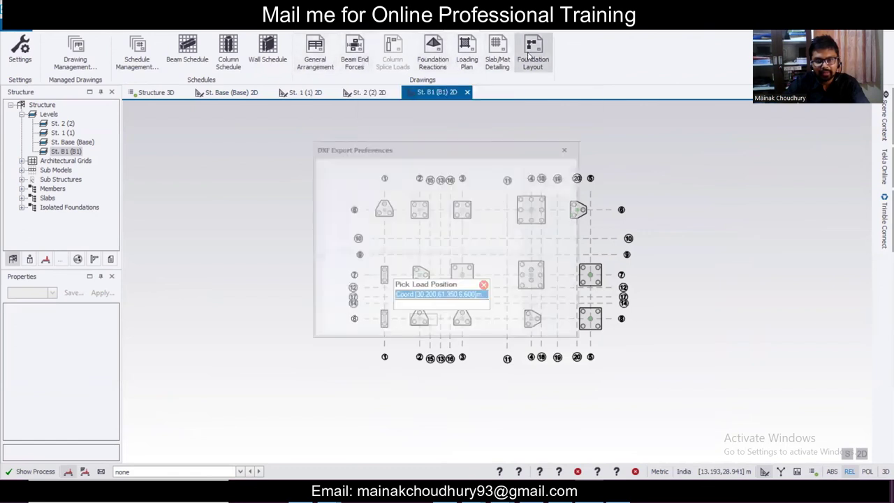
{"action": "left_click", "coordinate": [328, 182]}
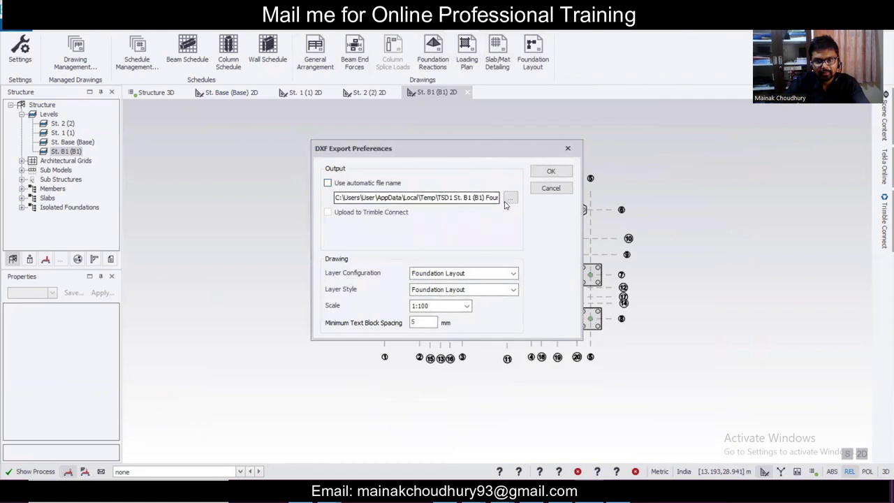
- Export the drawing as the DXF file TSD1 St. B1 (B1) Foundation Layout in the Officers Barrack folder
{"action": "left_click", "coordinate": [510, 199]}
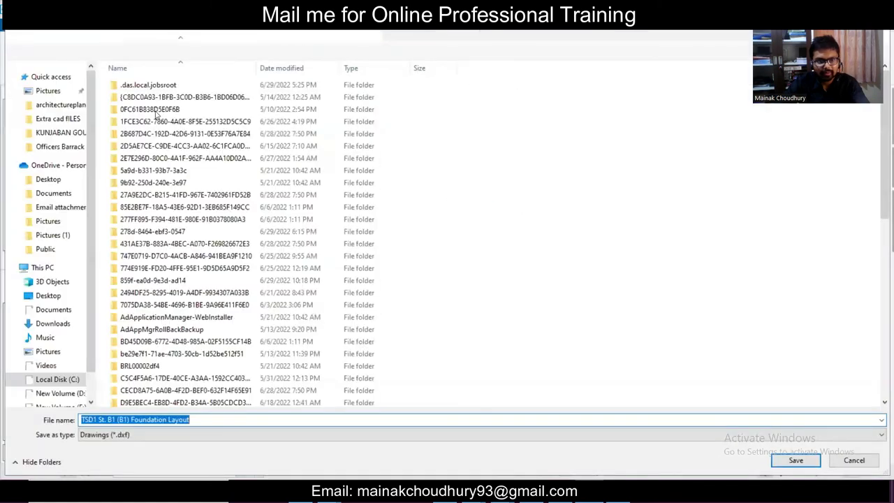
{"action": "left_click", "coordinate": [61, 393]}
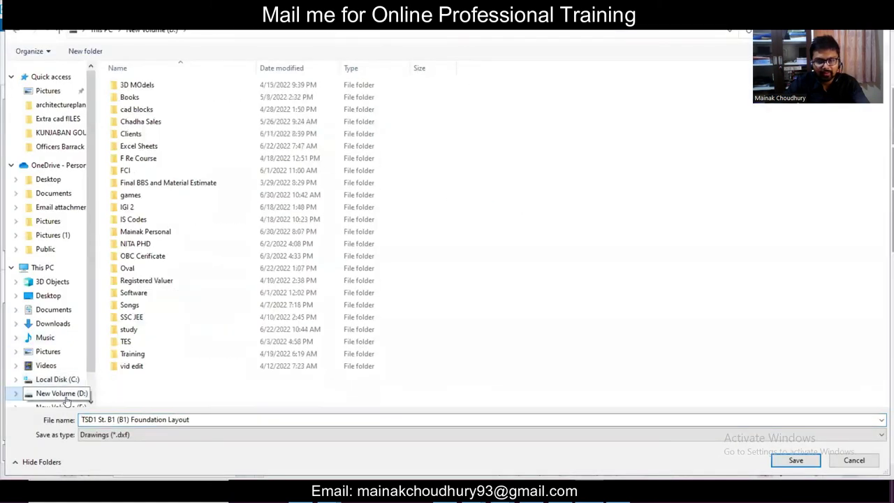
{"action": "key", "text": "Return"}
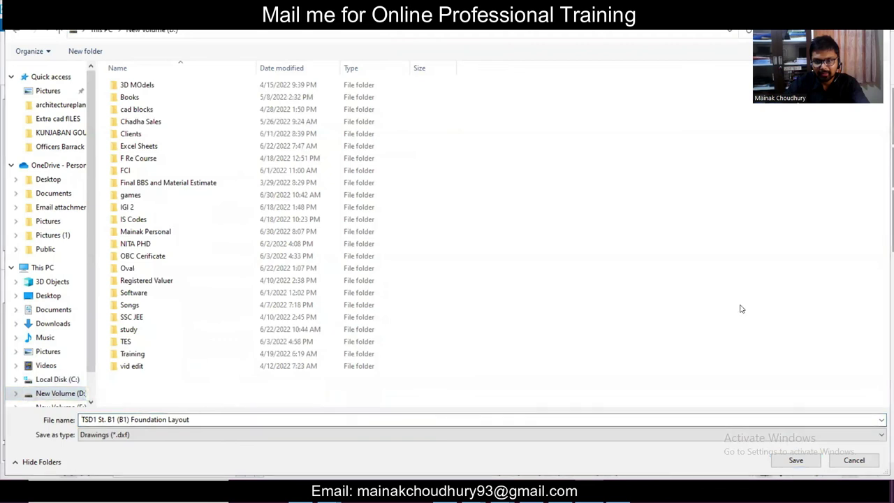
{"action": "key", "text": "alt+Left"}
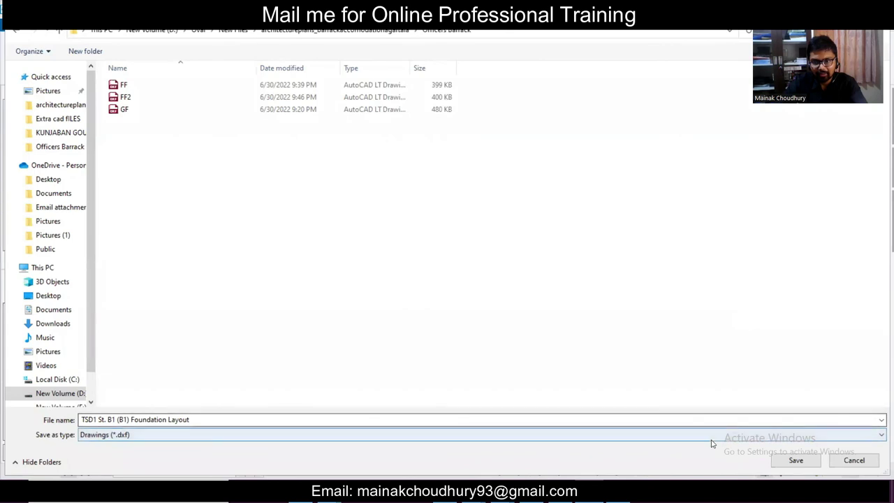
{"action": "left_click", "coordinate": [795, 461]}
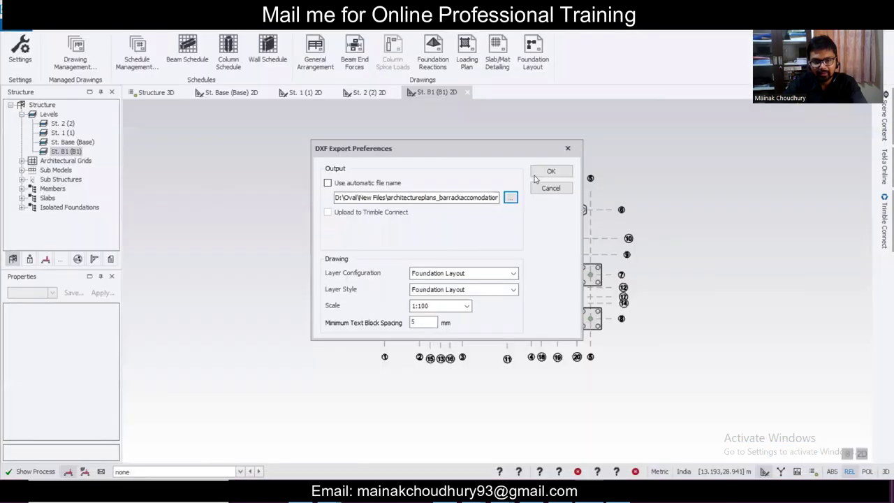
{"action": "left_click", "coordinate": [549, 171]}
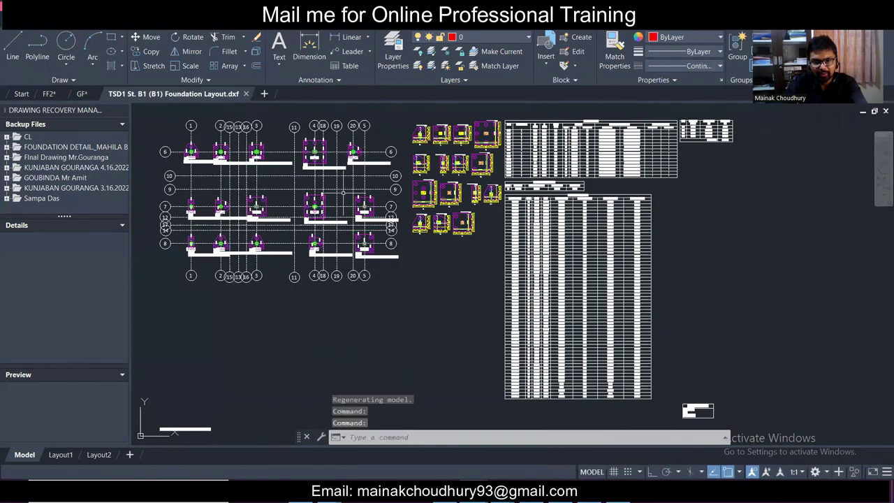
- Examine the pile cap layout, cap details and schedules of the exported foundation layout in AutoCAD
{"action": "scroll", "coordinate": [206, 154], "scroll_direction": "up", "scroll_amount": 6}
{"action": "scroll", "coordinate": [477, 221], "scroll_direction": "up", "scroll_amount": 3}
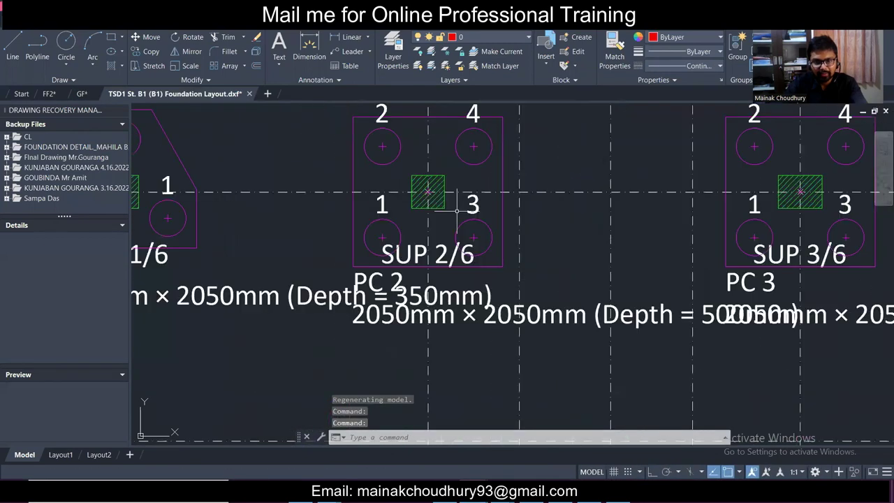
{"action": "scroll", "coordinate": [558, 226], "scroll_direction": "down", "scroll_amount": 6}
{"action": "scroll", "coordinate": [558, 227], "scroll_direction": "down", "scroll_amount": 3}
{"action": "scroll", "coordinate": [575, 301], "scroll_direction": "up", "scroll_amount": 3}
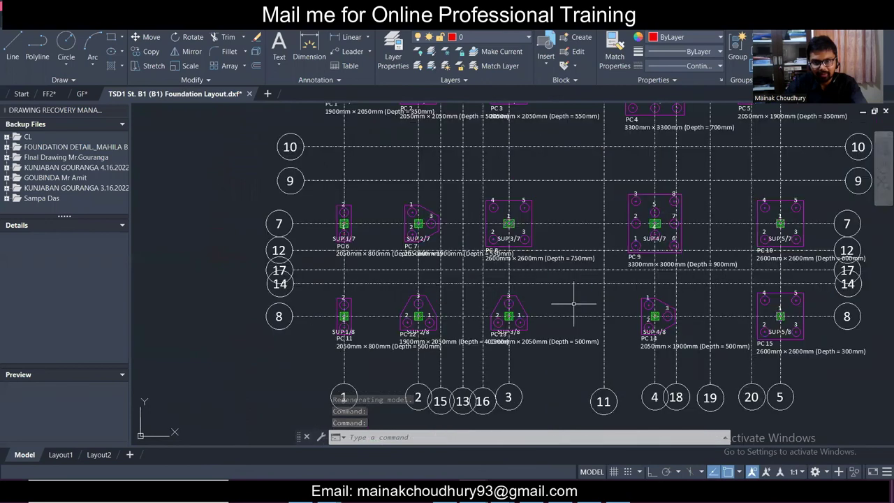
{"action": "scroll", "coordinate": [588, 320], "scroll_direction": "down", "scroll_amount": 2}
{"action": "scroll", "coordinate": [588, 320], "scroll_direction": "up", "scroll_amount": 2}
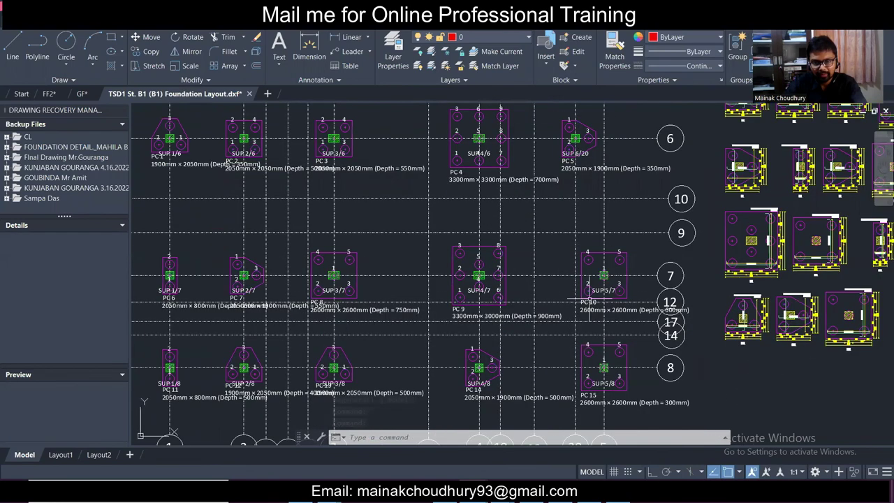
{"action": "scroll", "coordinate": [578, 300], "scroll_direction": "down", "scroll_amount": 2}
{"action": "scroll", "coordinate": [698, 212], "scroll_direction": "up", "scroll_amount": 2}
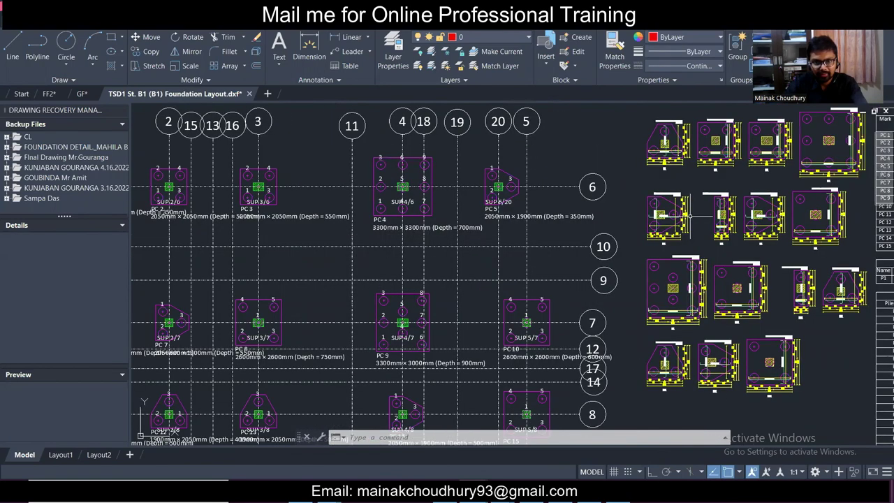
{"action": "scroll", "coordinate": [424, 160], "scroll_direction": "down", "scroll_amount": 2}
{"action": "scroll", "coordinate": [304, 371], "scroll_direction": "up", "scroll_amount": 2}
{"action": "scroll", "coordinate": [305, 369], "scroll_direction": "down", "scroll_amount": 2}
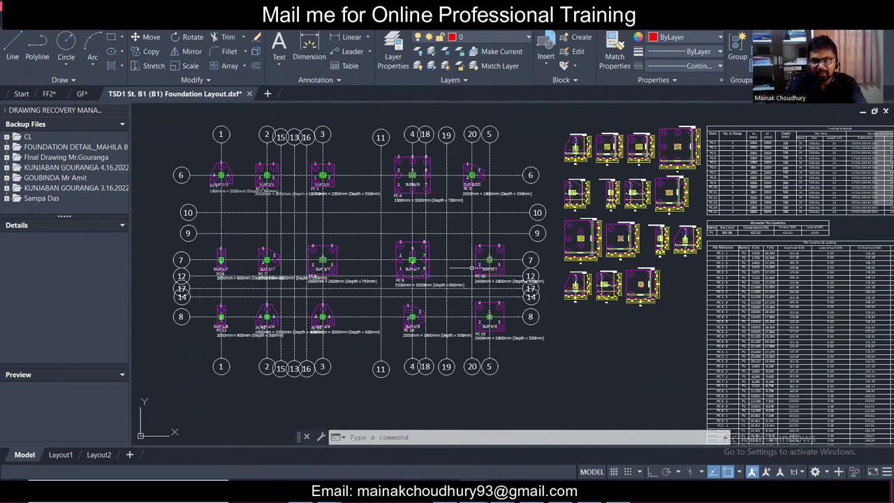
{"action": "scroll", "coordinate": [668, 165], "scroll_direction": "down", "scroll_amount": 4}
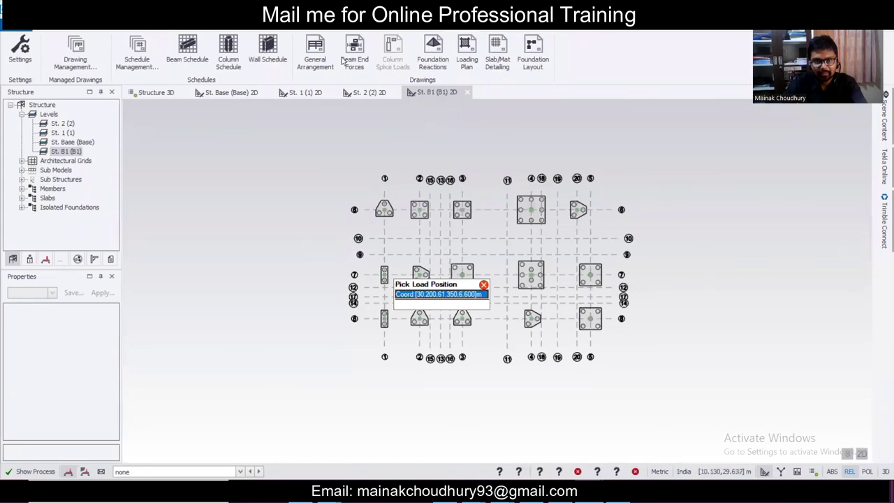
- Export the General Arrangement drawing of level St. B1 as DXF file TSD1 St. B1 (B1) General Arrangement in the Officers Barrack folder
{"action": "left_click", "coordinate": [314, 59]}
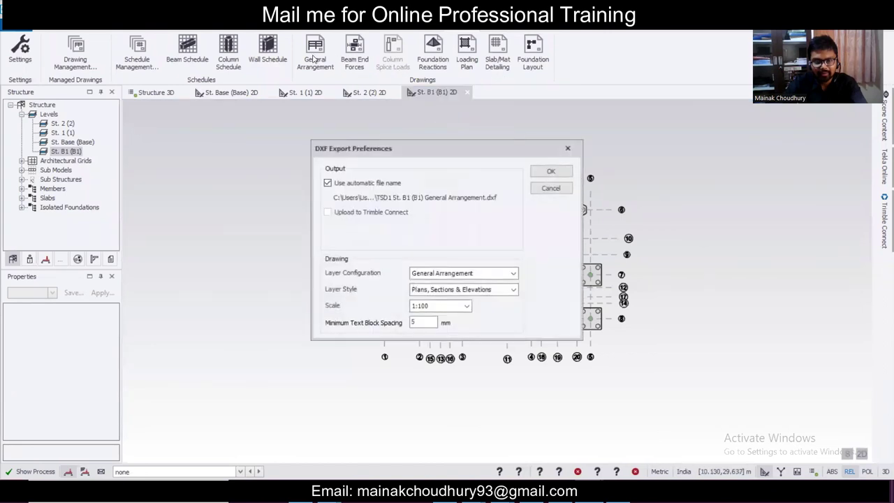
{"action": "left_click", "coordinate": [327, 184]}
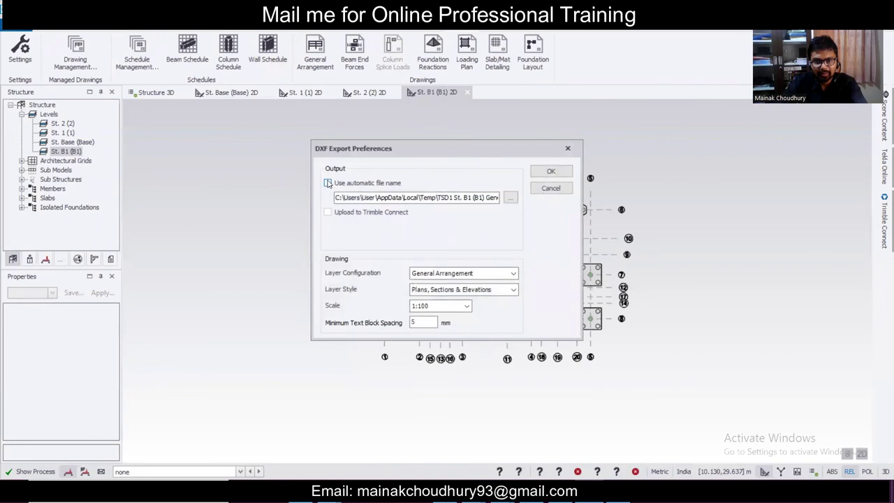
{"action": "left_click", "coordinate": [511, 198]}
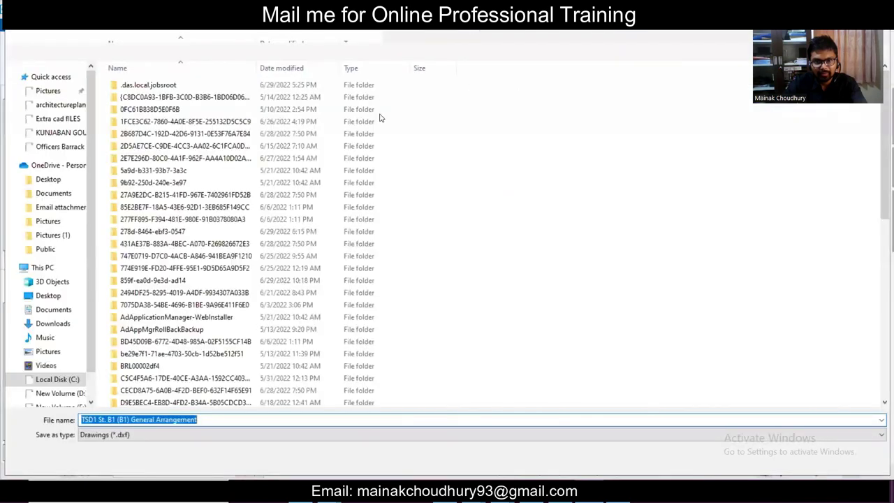
{"action": "left_click", "coordinate": [371, 32]}
{"action": "type", "text": "D:\\Oval\\New Files\\architectureplans_barrackaccomodationagartala\\Officers Barrack"}
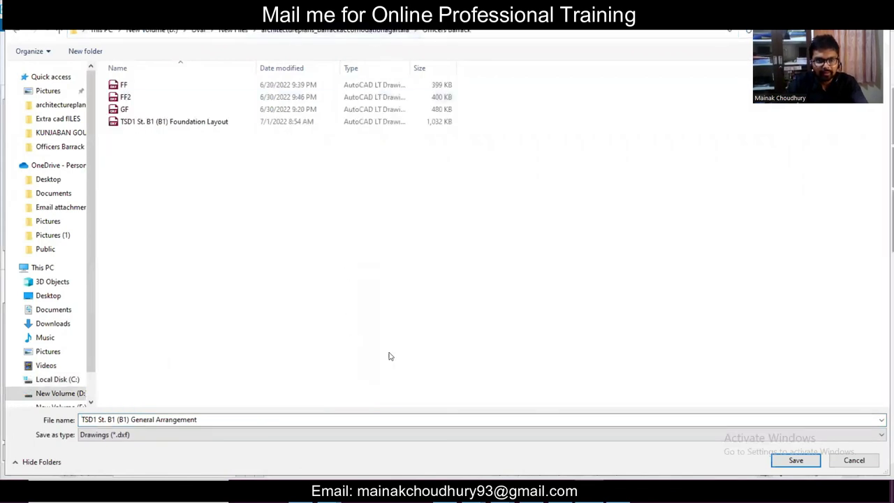
{"action": "left_click", "coordinate": [794, 460]}
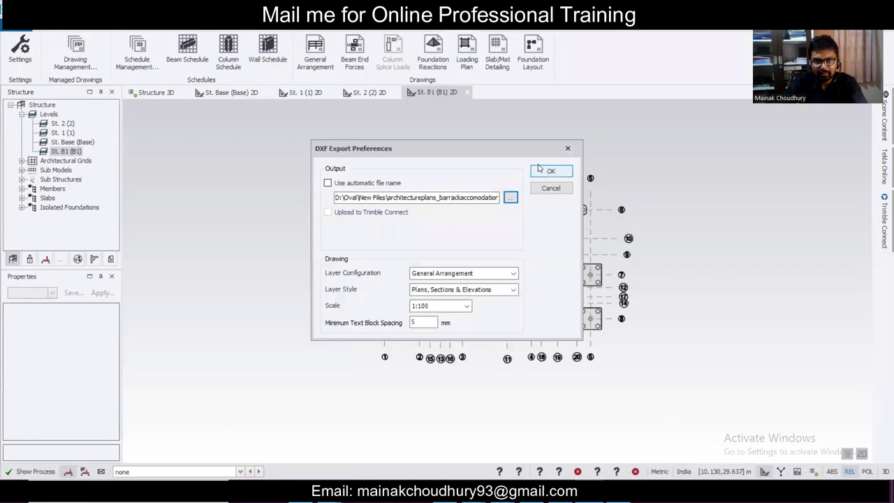
{"action": "left_click", "coordinate": [539, 170]}
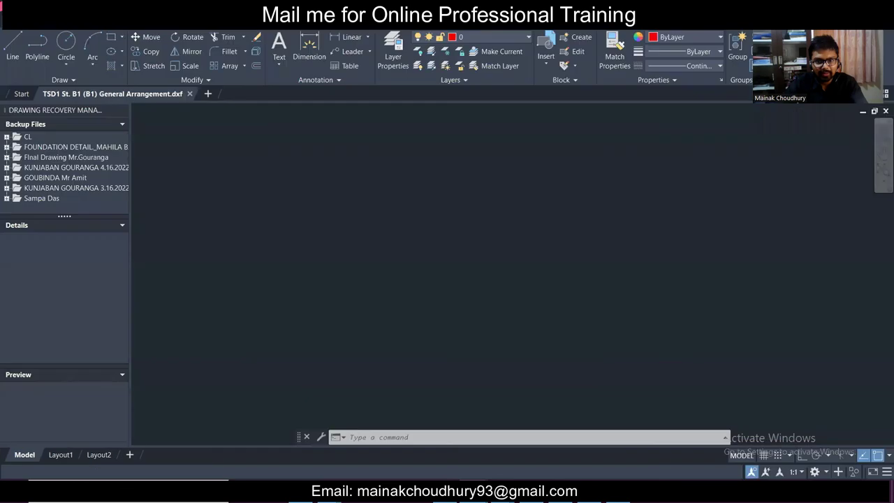
- Examine the grid lines, column positions and column labels of the exported general arrangement in AutoCAD
{"action": "scroll", "coordinate": [535, 265], "scroll_direction": "up", "scroll_amount": 6}
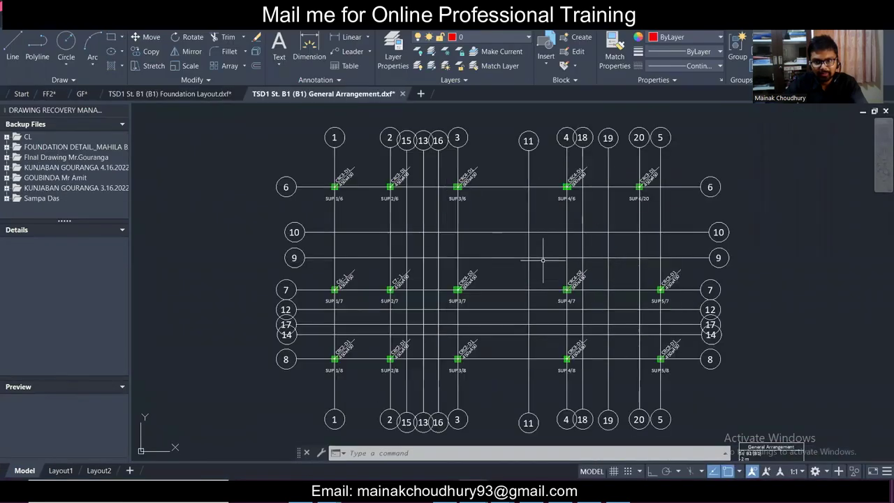
{"action": "scroll", "coordinate": [446, 303], "scroll_direction": "up", "scroll_amount": 1}
{"action": "scroll", "coordinate": [446, 303], "scroll_direction": "down", "scroll_amount": 2}
{"action": "scroll", "coordinate": [446, 303], "scroll_direction": "up", "scroll_amount": 1}
{"action": "scroll", "coordinate": [446, 303], "scroll_direction": "down", "scroll_amount": 2}
{"action": "scroll", "coordinate": [447, 301], "scroll_direction": "up", "scroll_amount": 2}
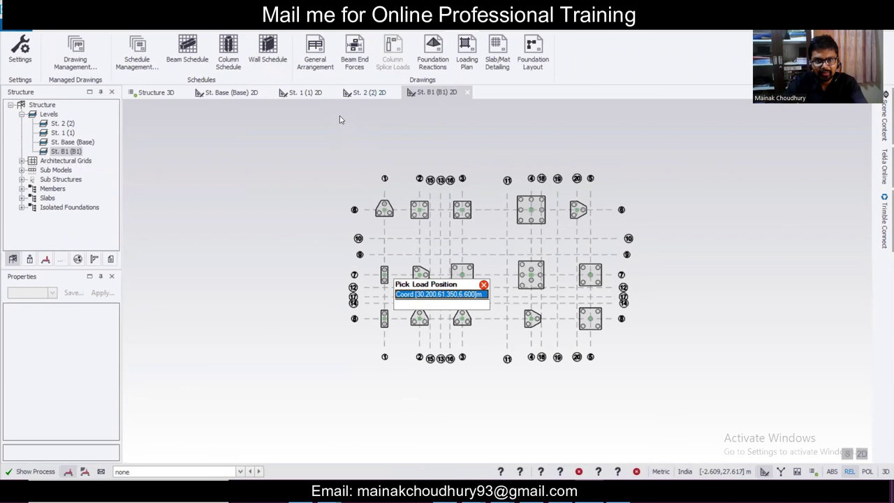
- Start a Column Schedule in Tekla Structural Designer that includes all six column groups from CRC1-D3 to CRC4-D2
{"action": "left_click", "coordinate": [229, 48]}
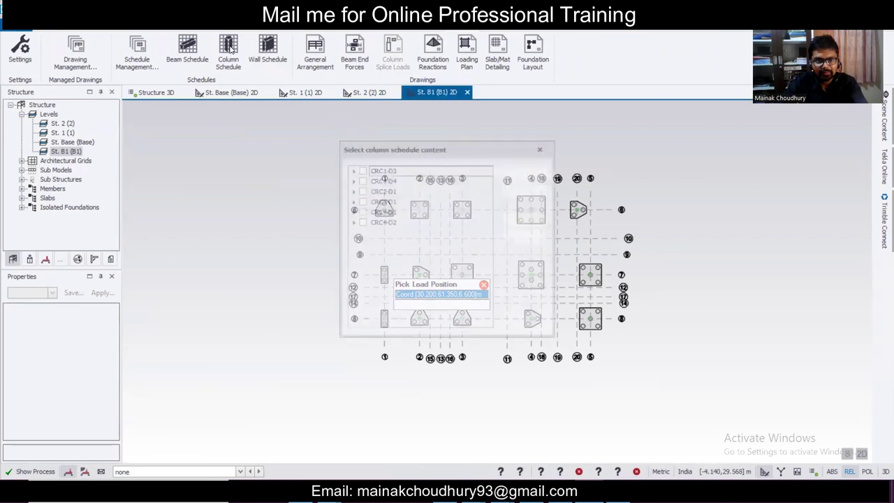
{"action": "left_click", "coordinate": [362, 171]}
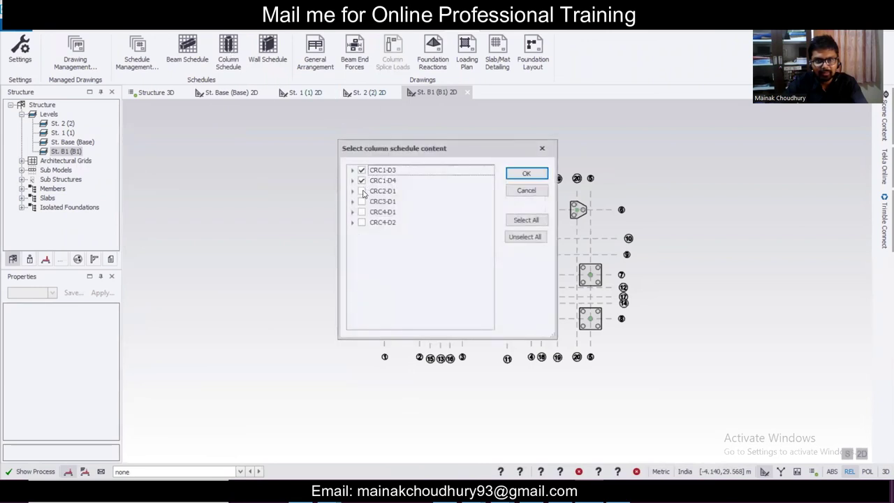
{"action": "left_click", "coordinate": [531, 175]}
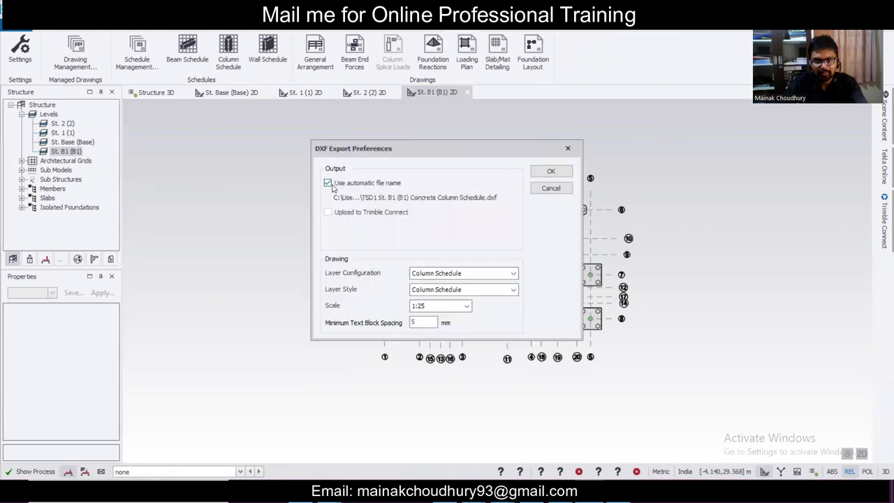
- Export the schedule without automatic file naming as DXF file TSD1 St. B1 (B1) Concrete Column Schedule in the Officers Barrack folder
{"action": "left_click", "coordinate": [329, 183]}
{"action": "left_click", "coordinate": [510, 197]}
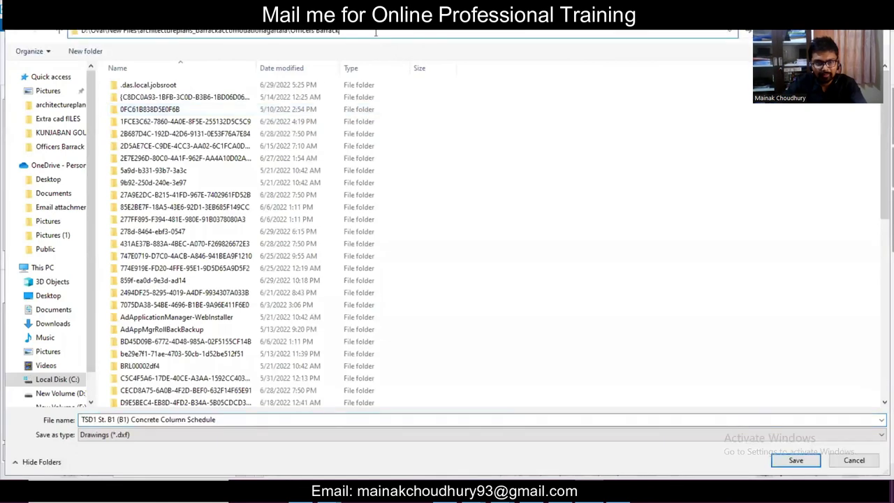
{"action": "left_click", "coordinate": [796, 460]}
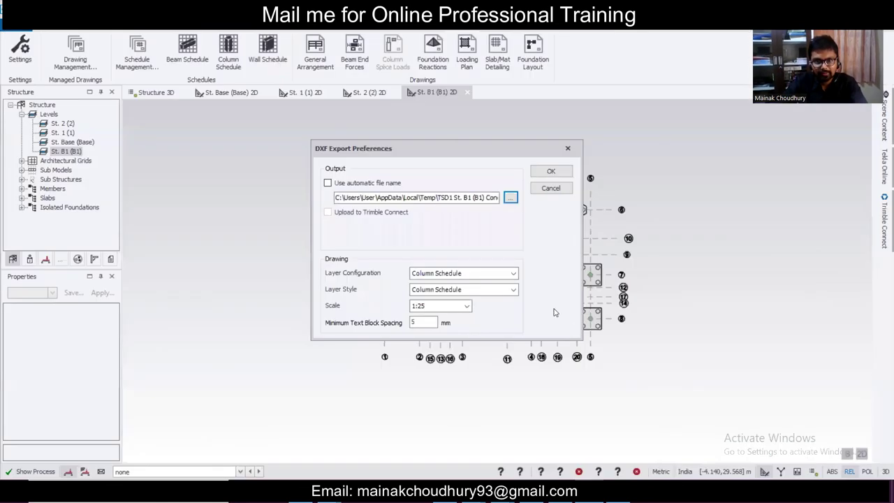
{"action": "left_click", "coordinate": [510, 197]}
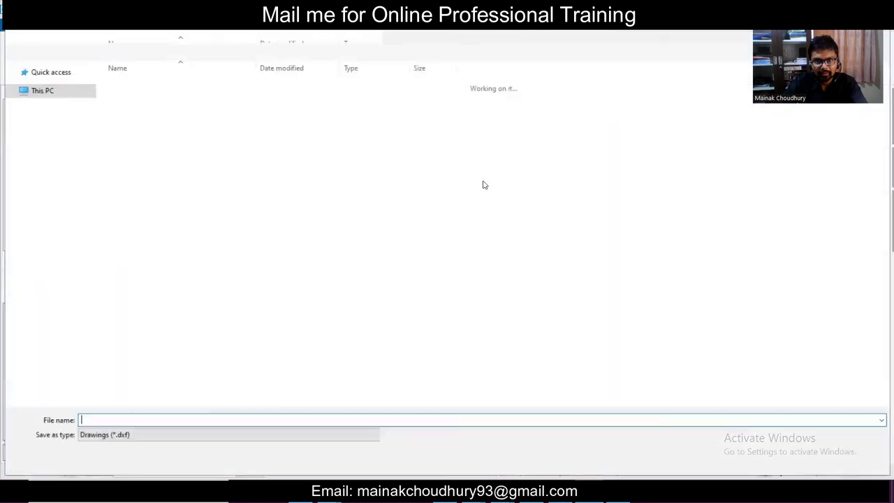
{"action": "left_click", "coordinate": [378, 32]}
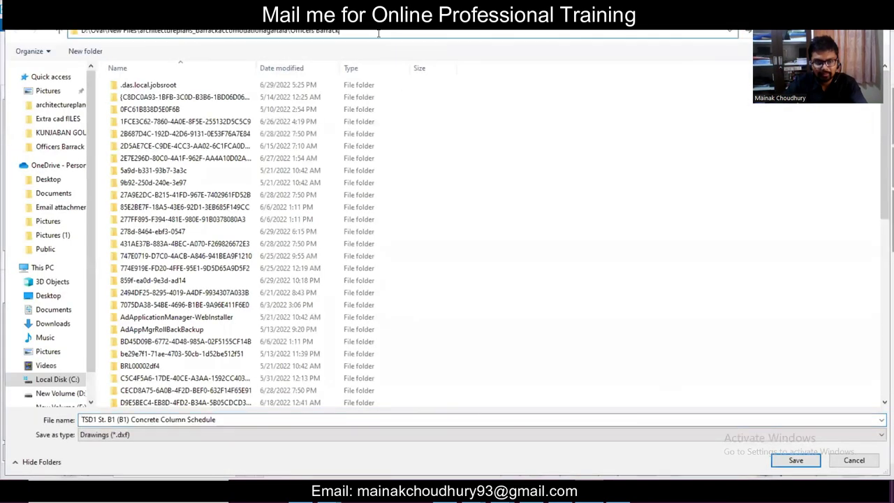
{"action": "key", "text": "Return"}
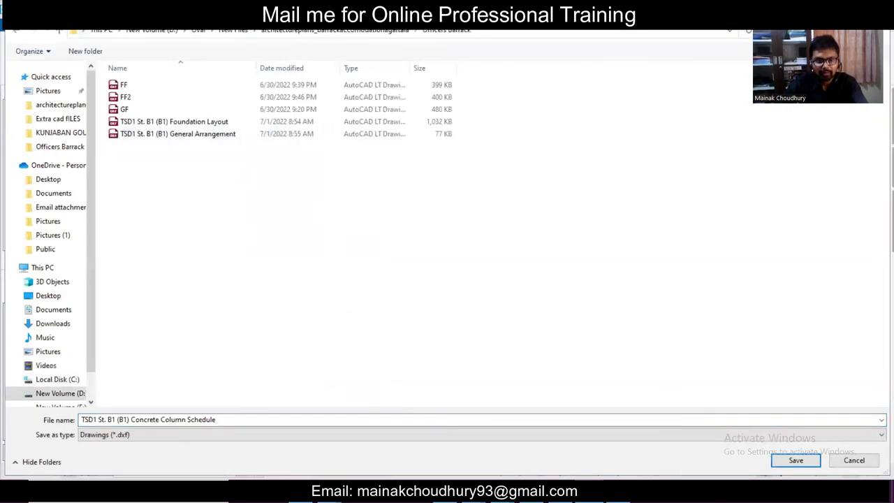
{"action": "left_click", "coordinate": [795, 460]}
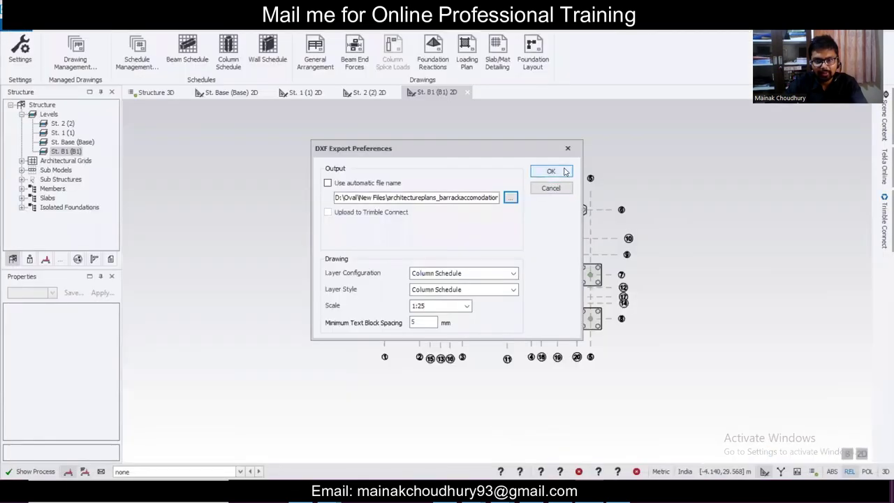
{"action": "left_click", "coordinate": [564, 172]}
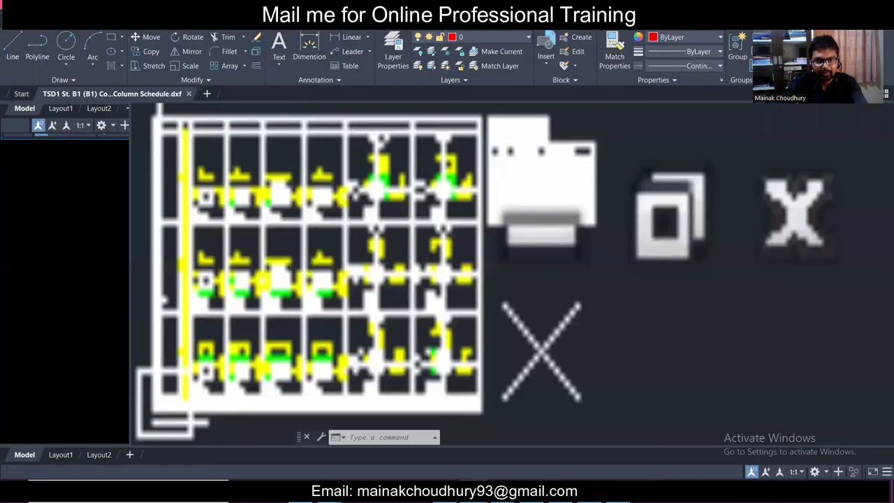
- Examine the column sections, reinforcement notes and bar tables of the exported column schedule in AutoCAD
{"action": "scroll", "coordinate": [562, 233], "scroll_direction": "up", "scroll_amount": 3}
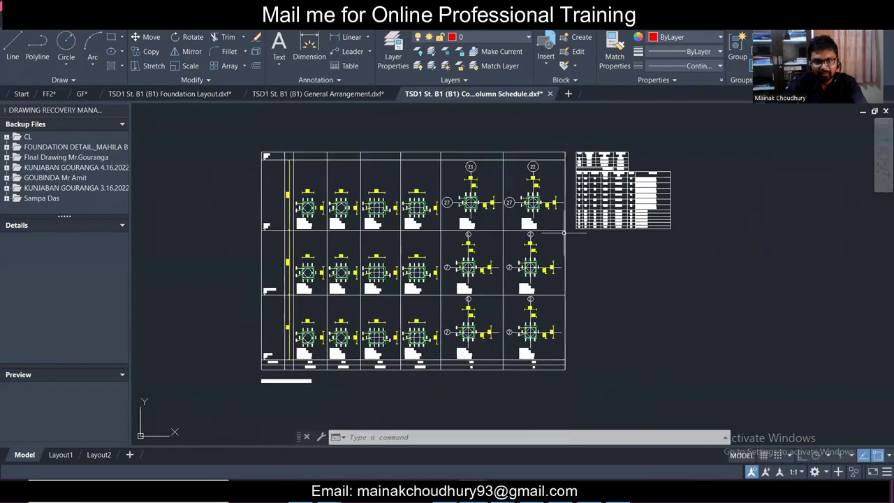
{"action": "scroll", "coordinate": [383, 267], "scroll_direction": "up", "scroll_amount": 4}
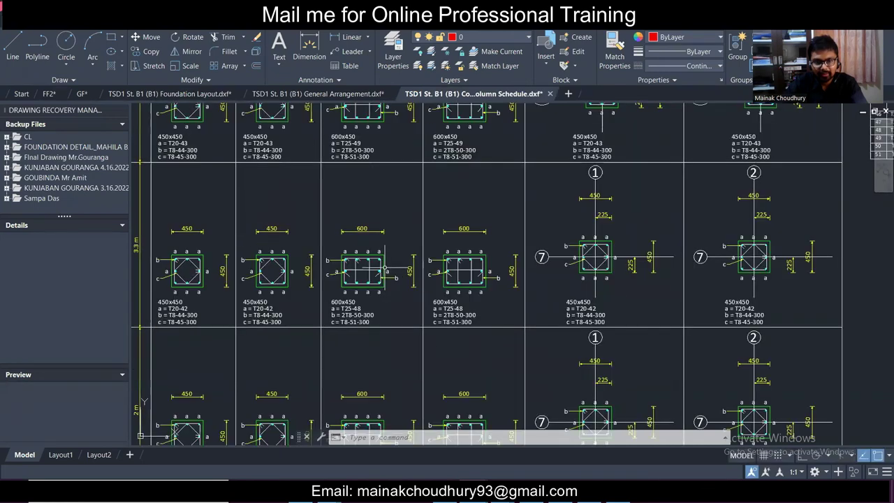
{"action": "scroll", "coordinate": [385, 268], "scroll_direction": "down", "scroll_amount": 2}
{"action": "scroll", "coordinate": [597, 192], "scroll_direction": "up", "scroll_amount": 3}
{"action": "scroll", "coordinate": [629, 180], "scroll_direction": "down", "scroll_amount": 4}
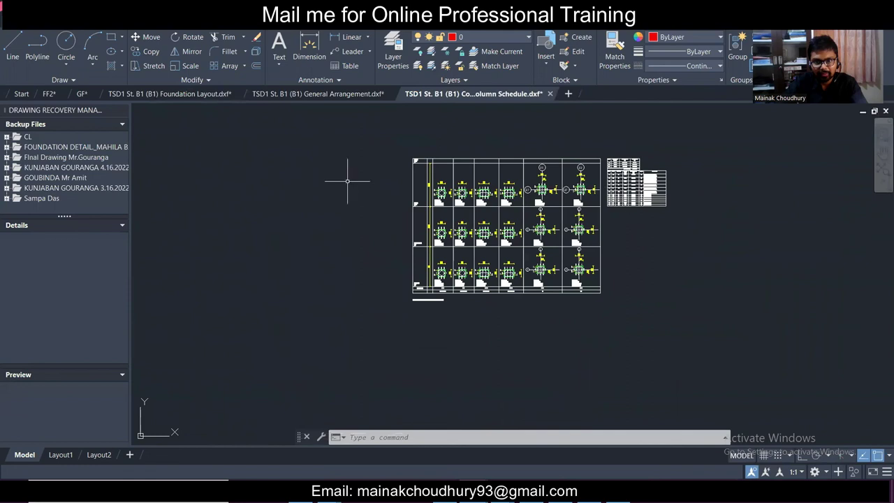
{"action": "left_click", "coordinate": [375, 130]}
{"action": "left_click", "coordinate": [770, 360]}
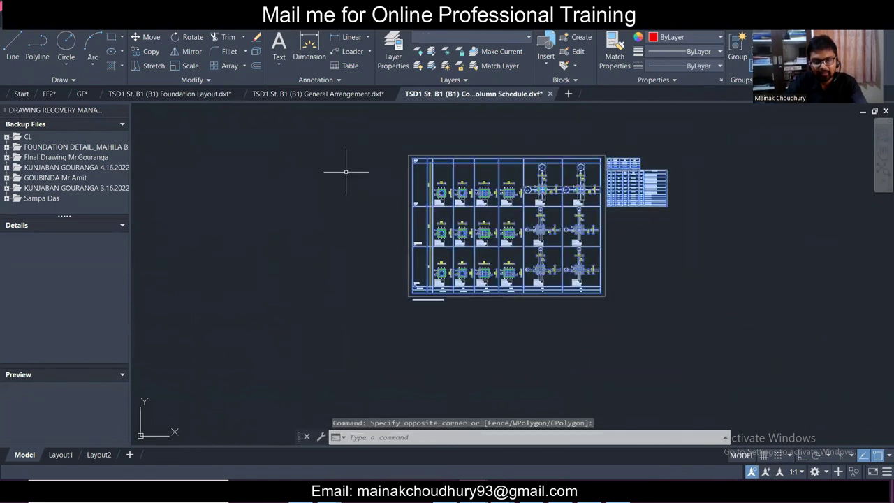
{"action": "key", "text": "Escape"}
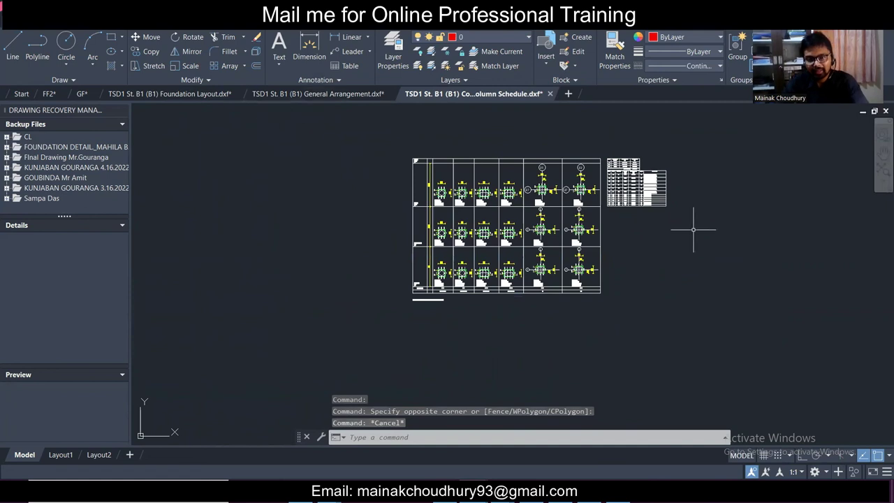
{"action": "scroll", "coordinate": [695, 231], "scroll_direction": "up", "scroll_amount": 2}
{"action": "scroll", "coordinate": [377, 217], "scroll_direction": "up", "scroll_amount": 4}
{"action": "scroll", "coordinate": [377, 216], "scroll_direction": "down", "scroll_amount": 4}
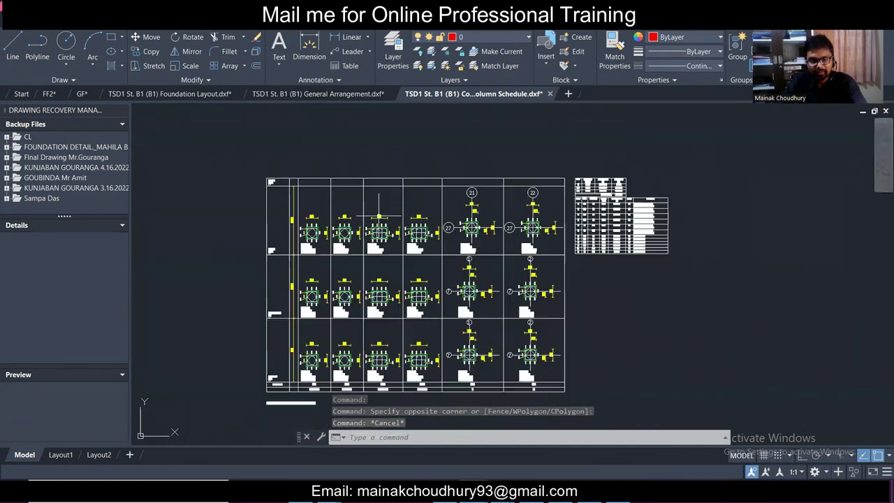
{"action": "scroll", "coordinate": [676, 203], "scroll_direction": "up", "scroll_amount": 4}
{"action": "scroll", "coordinate": [500, 181], "scroll_direction": "up", "scroll_amount": 4}
{"action": "scroll", "coordinate": [283, 238], "scroll_direction": "down", "scroll_amount": 8}
{"action": "mouse_move", "coordinate": [267, 268]}
{"action": "middle_mouse_down"}
{"action": "mouse_move", "coordinate": [396, 204]}
{"action": "mouse_move", "coordinate": [390, 272]}
{"action": "middle_mouse_up"}
{"action": "scroll", "coordinate": [304, 280], "scroll_direction": "up", "scroll_amount": 4}
{"action": "scroll", "coordinate": [303, 279], "scroll_direction": "down", "scroll_amount": 4}
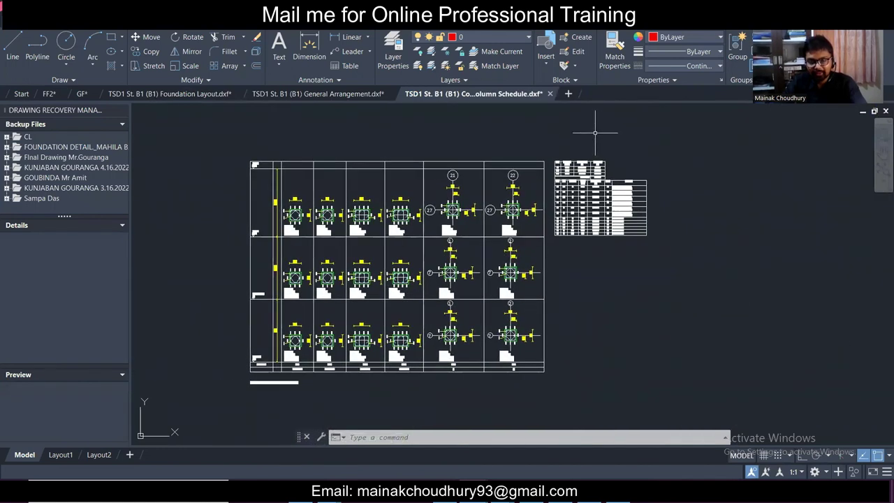
- Switch back to Tekla Structural Designer and generate the Material Listing report
{"action": "key", "text": "alt+Tab"}
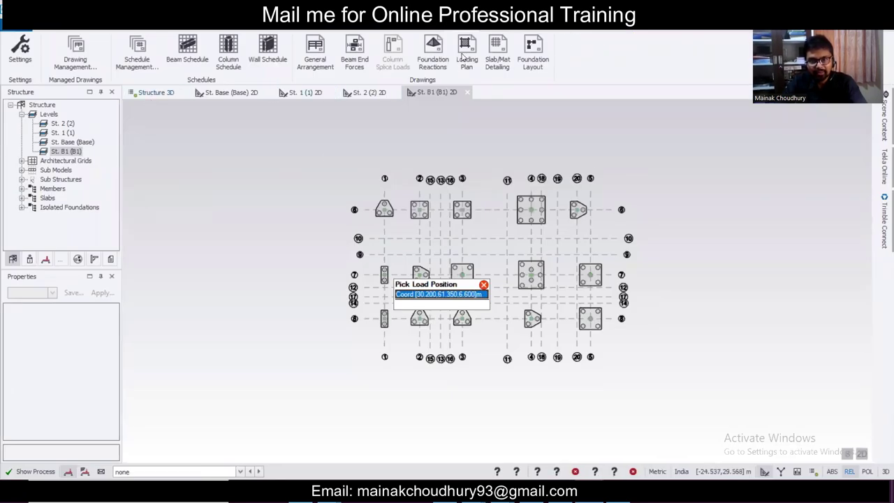
{"action": "left_click", "coordinate": [419, 30]}
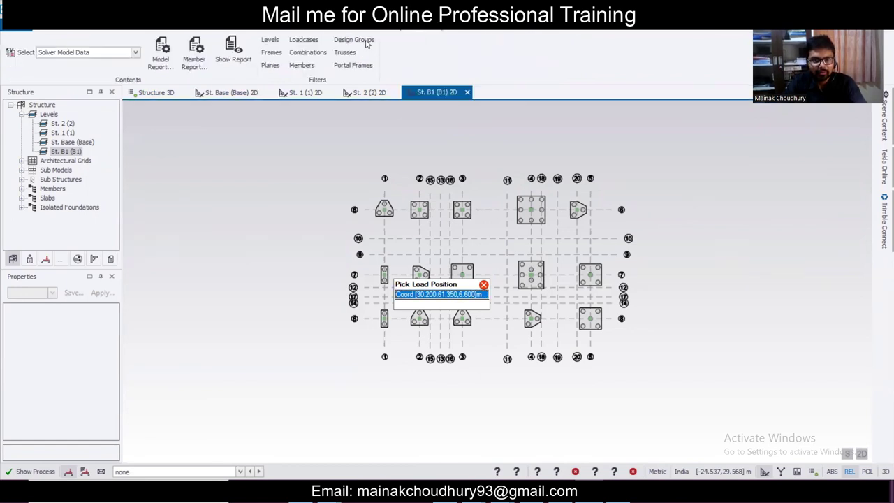
{"action": "left_click", "coordinate": [134, 52]}
{"action": "left_click", "coordinate": [58, 80]}
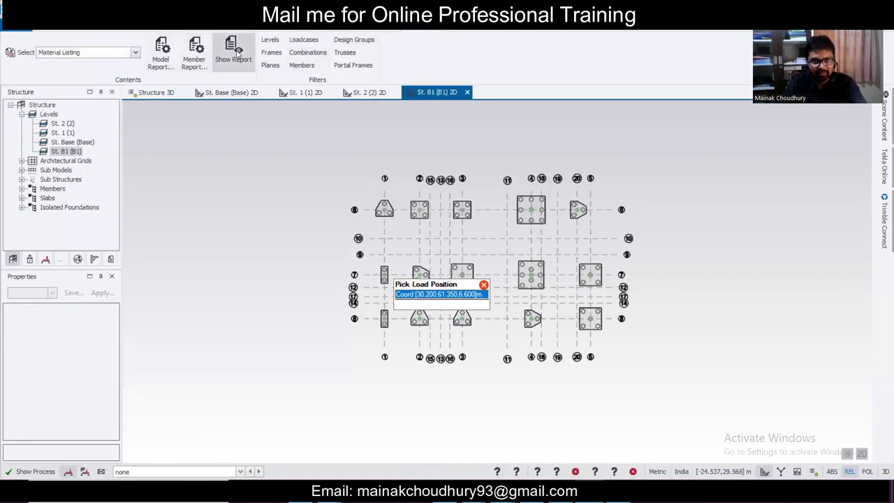
{"action": "left_click", "coordinate": [234, 53]}
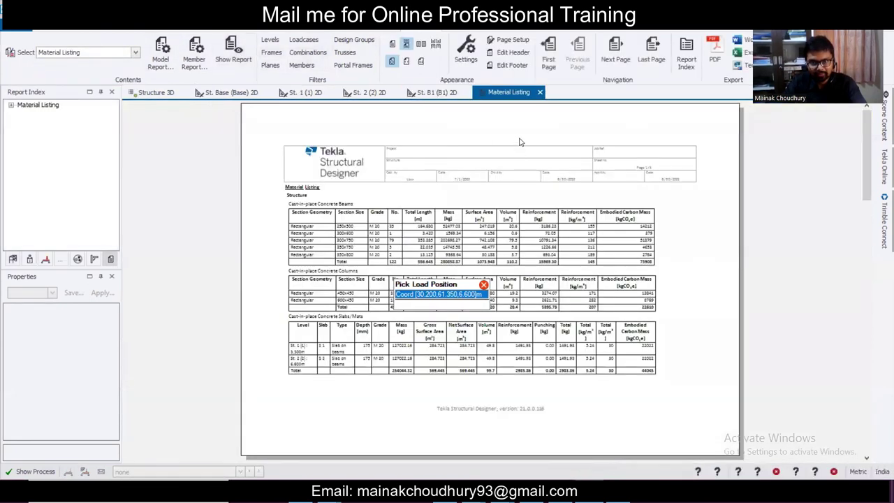
- Try to export the Material Listing report to PDF, declining to continue with out-of-date analysis and concrete design results
{"action": "left_click", "coordinate": [714, 55]}
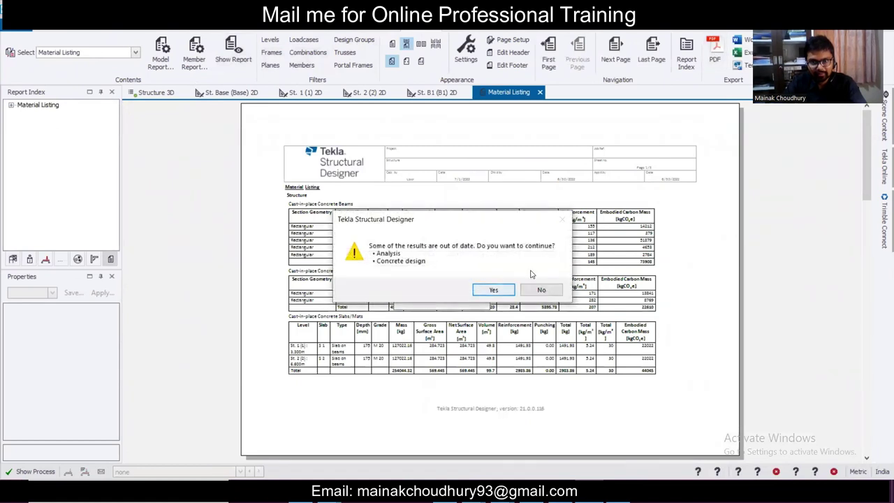
{"action": "left_click", "coordinate": [541, 290]}
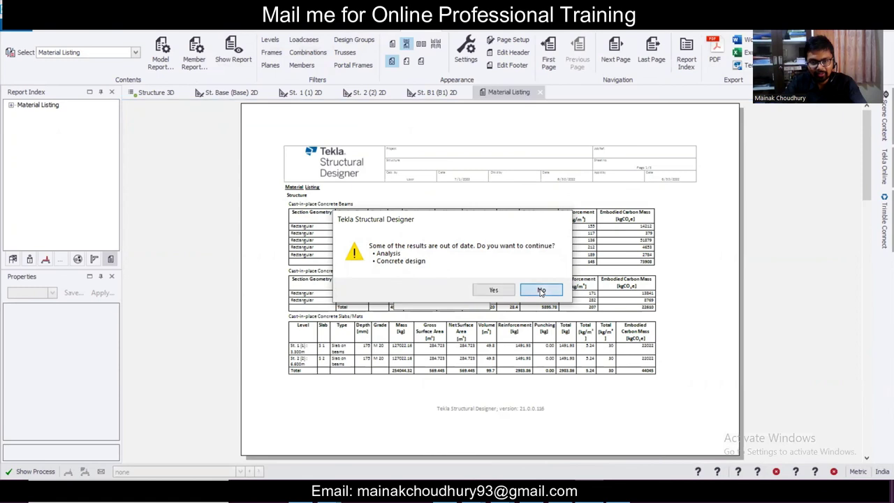
{"action": "left_click", "coordinate": [154, 95]}
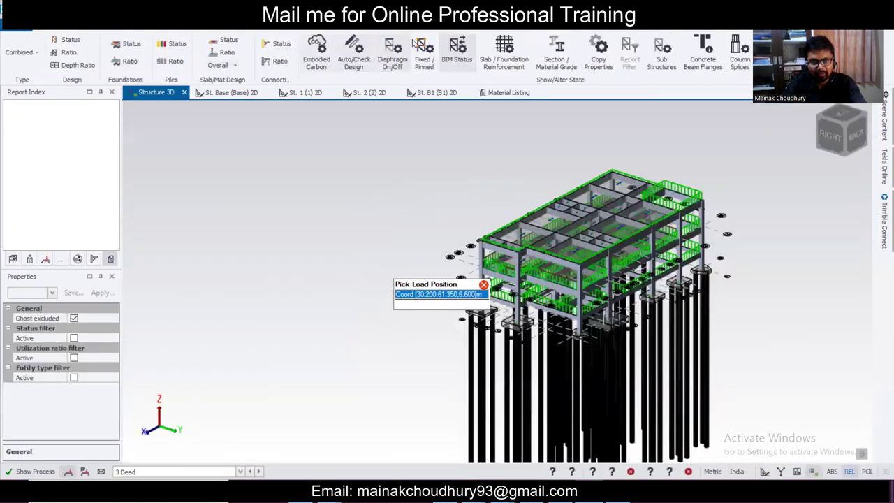
{"action": "left_click", "coordinate": [509, 95]}
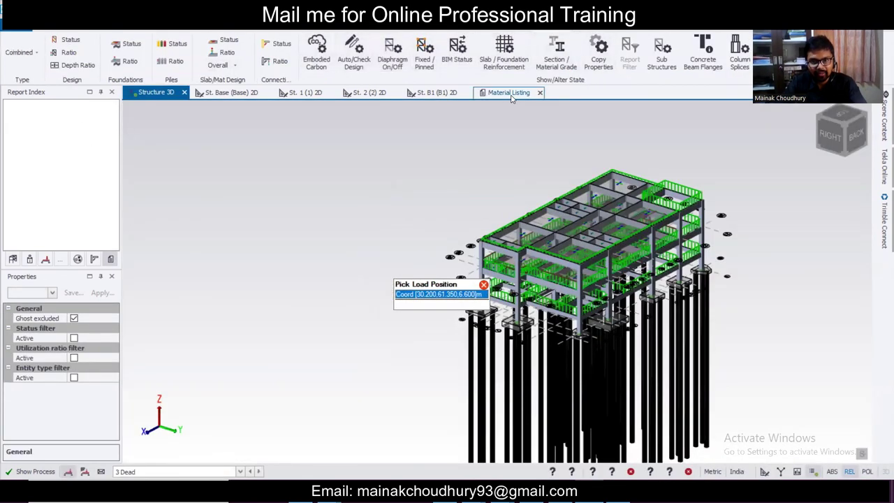
{"action": "left_click", "coordinate": [715, 56]}
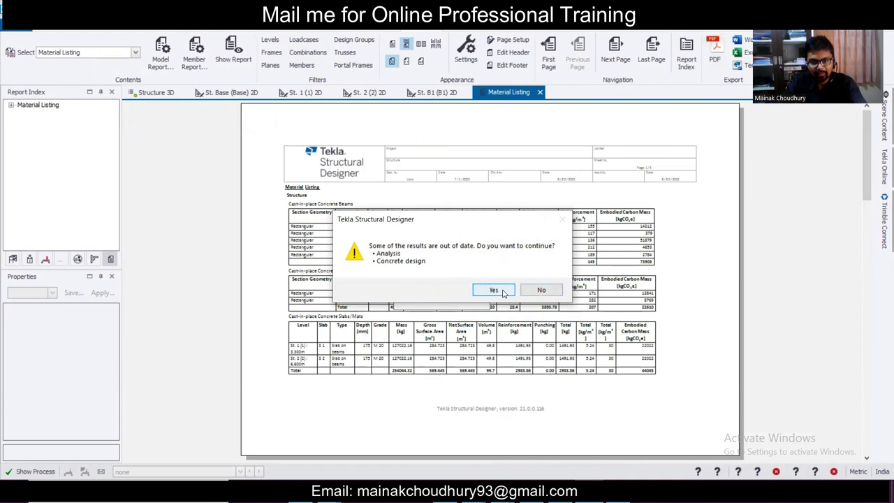
{"action": "left_click", "coordinate": [534, 291]}
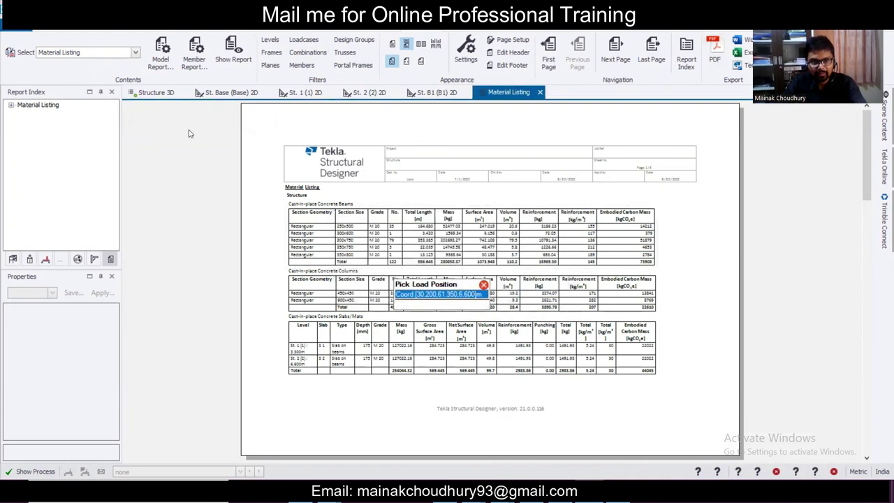
- Return to the 3D structure view and run Design All (Static) on the whole model
{"action": "left_click", "coordinate": [155, 92]}
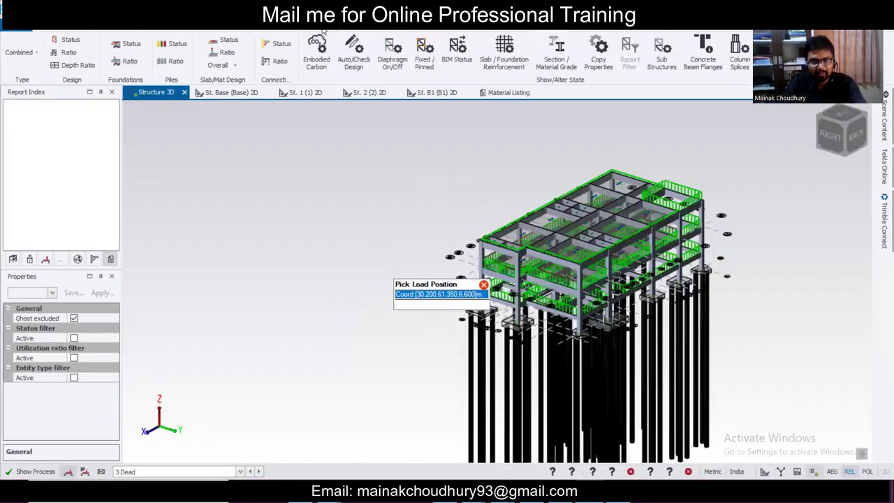
{"action": "left_click", "coordinate": [323, 29]}
{"action": "left_click", "coordinate": [412, 52]}
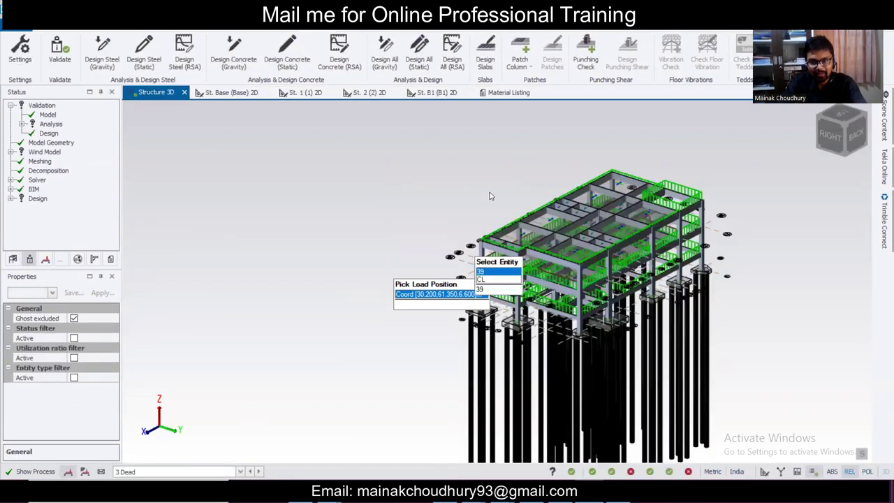
- Update the Material Listing report to the changed model and export it to PDF
{"action": "left_click", "coordinate": [515, 94]}
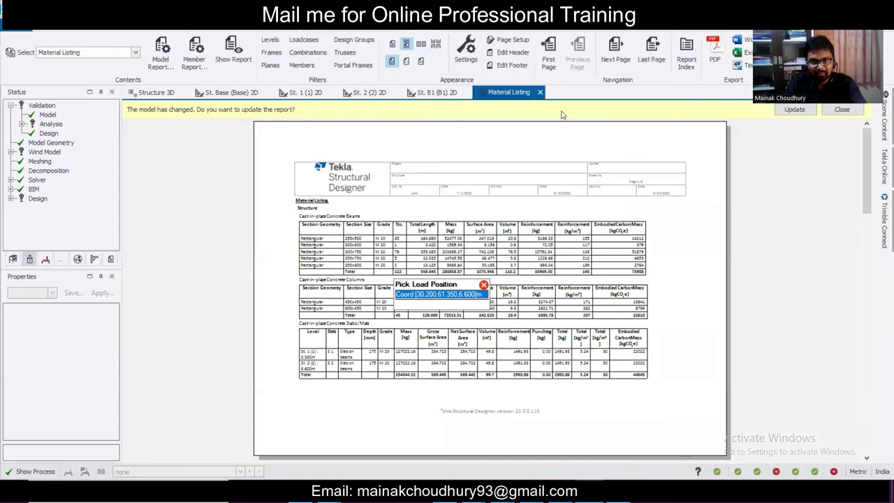
{"action": "left_click", "coordinate": [792, 109]}
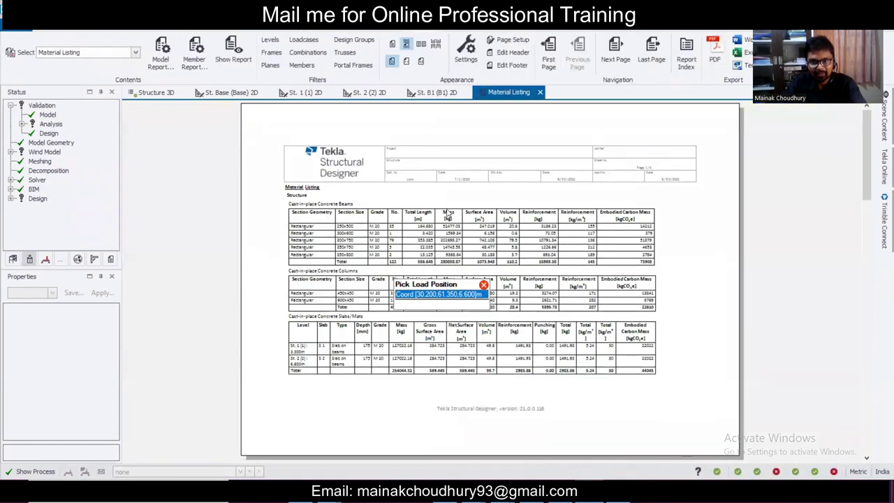
{"action": "left_click", "coordinate": [713, 52]}
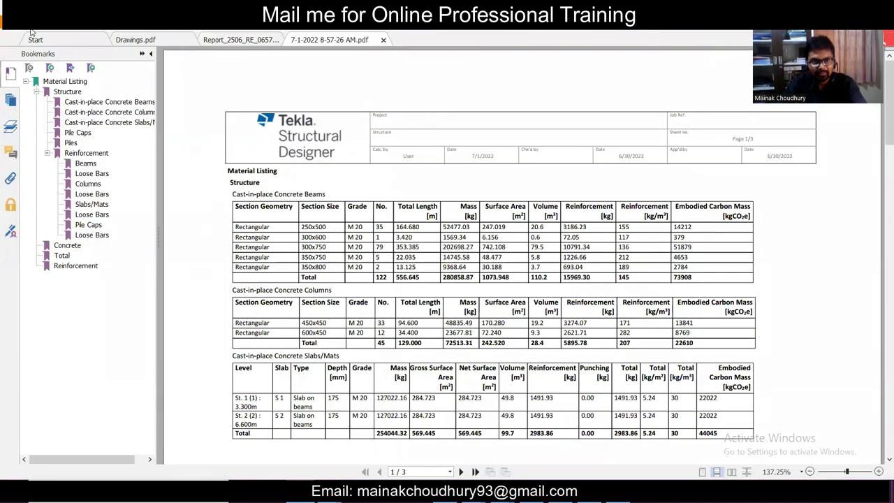
- Start saving a copy of the exported Material Listing PDF and set the Officers Barrack folder as its destination
{"action": "left_click", "coordinate": [29, 30]}
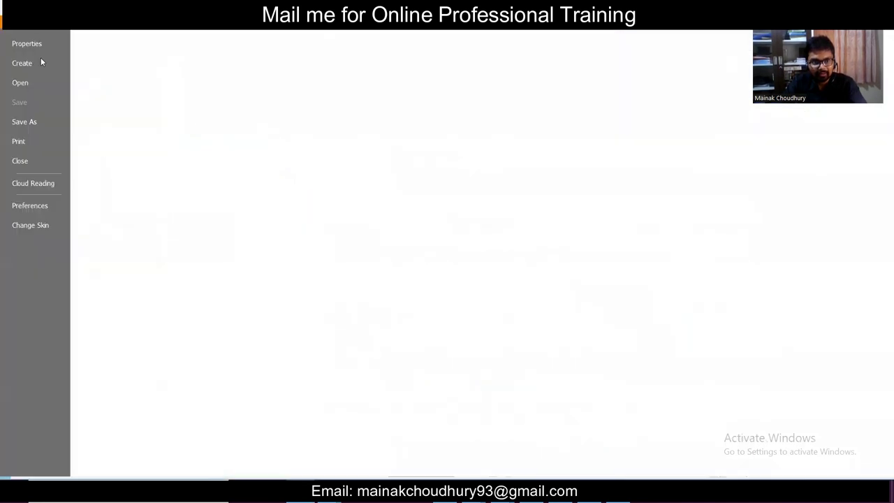
{"action": "left_click", "coordinate": [36, 122]}
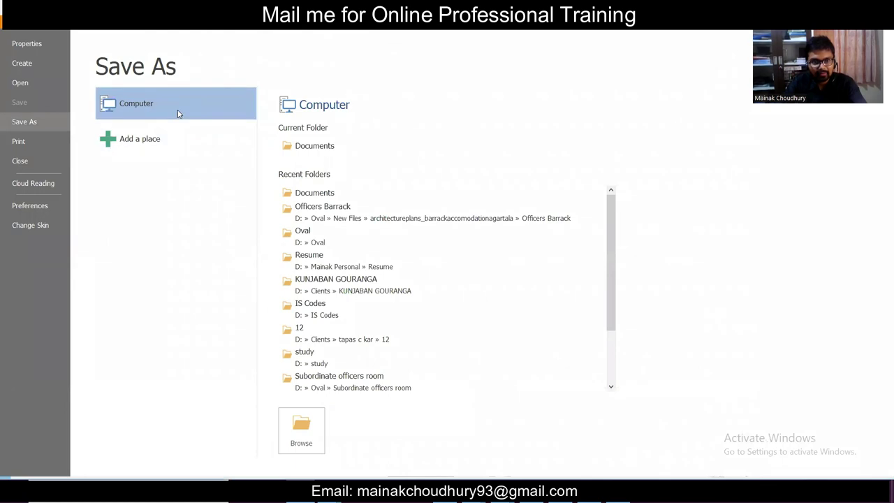
{"action": "left_click", "coordinate": [132, 140]}
{"action": "left_click", "coordinate": [142, 105]}
{"action": "scroll", "coordinate": [413, 295], "scroll_direction": "down", "scroll_amount": 3}
{"action": "left_click", "coordinate": [301, 424]}
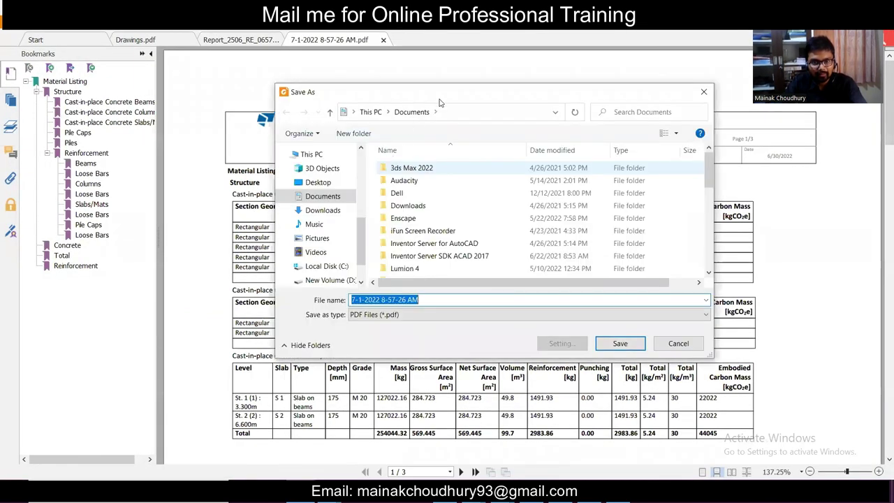
{"action": "left_click", "coordinate": [436, 112]}
{"action": "left_click", "coordinate": [452, 114]}
{"action": "left_click", "coordinate": [454, 111]}
{"action": "key", "text": "ctrl+v"}
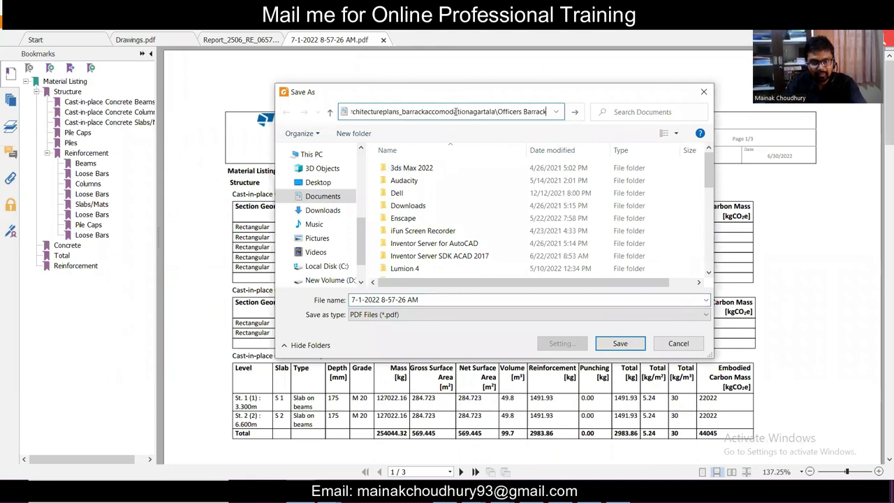
{"action": "key", "text": "Return"}
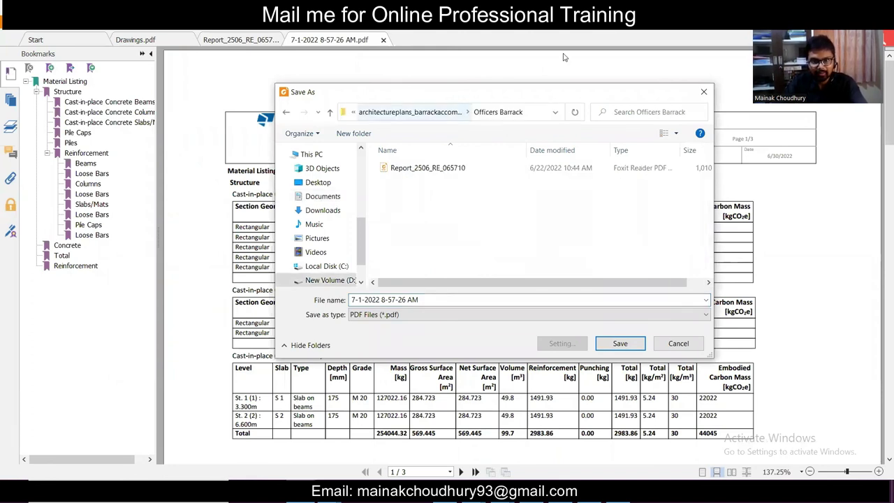
- Name the report copy Material Lissting and save it as a PDF file
{"action": "left_click", "coordinate": [429, 299]}
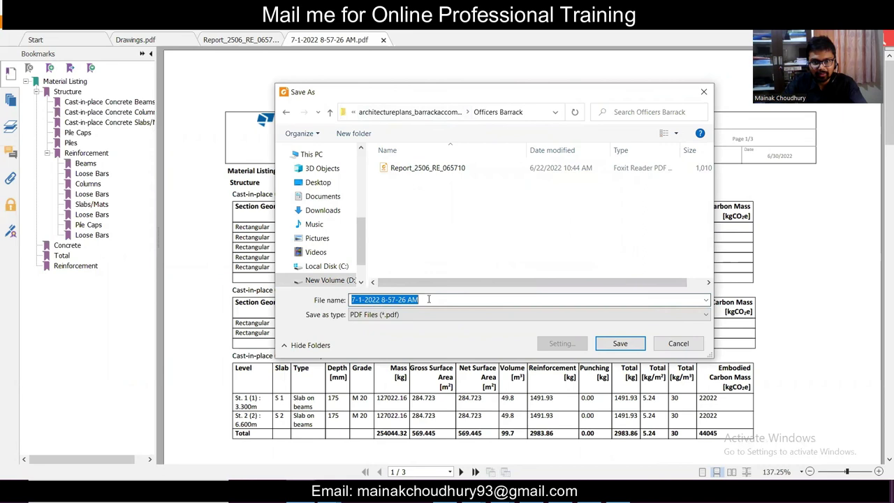
{"action": "type", "text": "Material Li"}
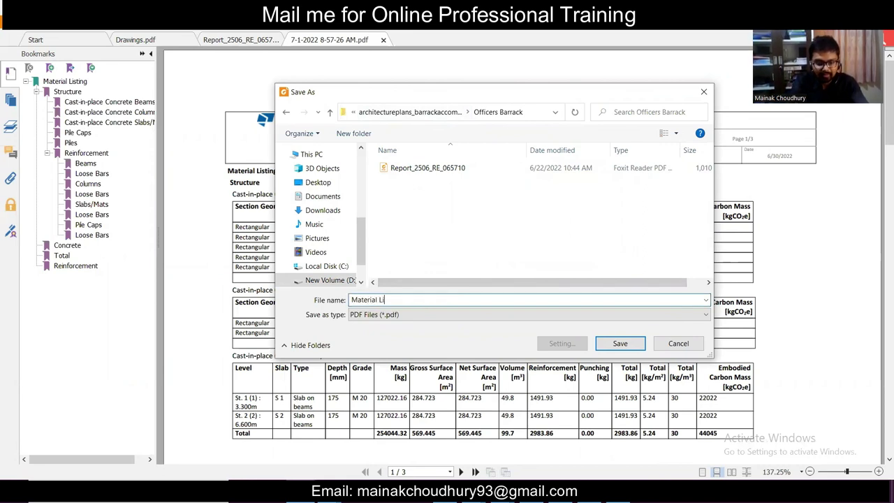
{"action": "type", "text": "sstting"}
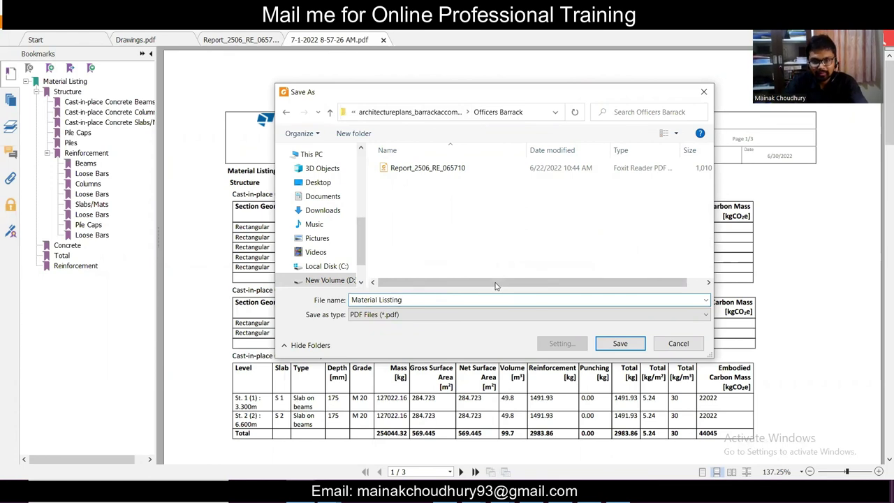
{"action": "left_click", "coordinate": [621, 349]}
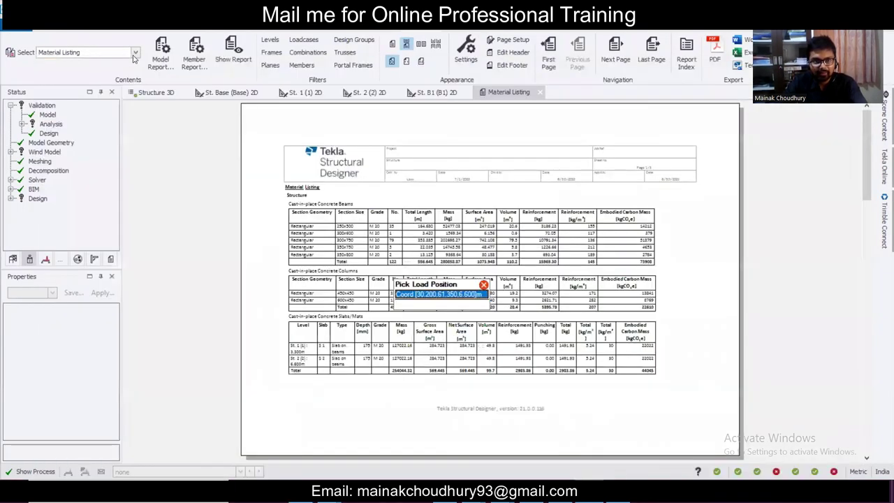
- Generate the Building Design report in Tekla Structural Designer
{"action": "left_click", "coordinate": [134, 54]}
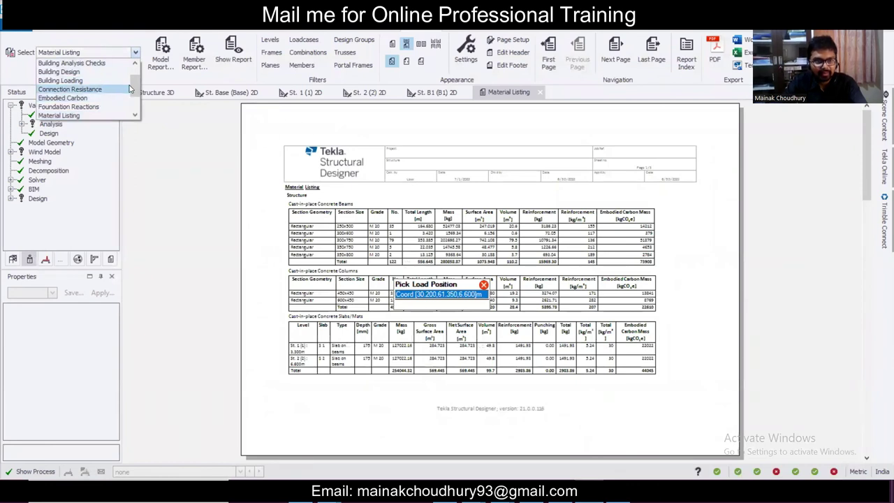
{"action": "left_click", "coordinate": [97, 71]}
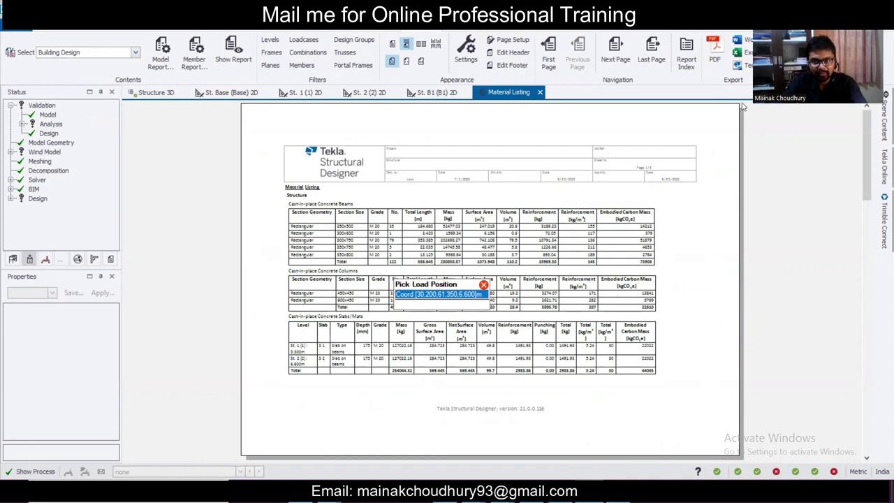
{"action": "left_click", "coordinate": [230, 55]}
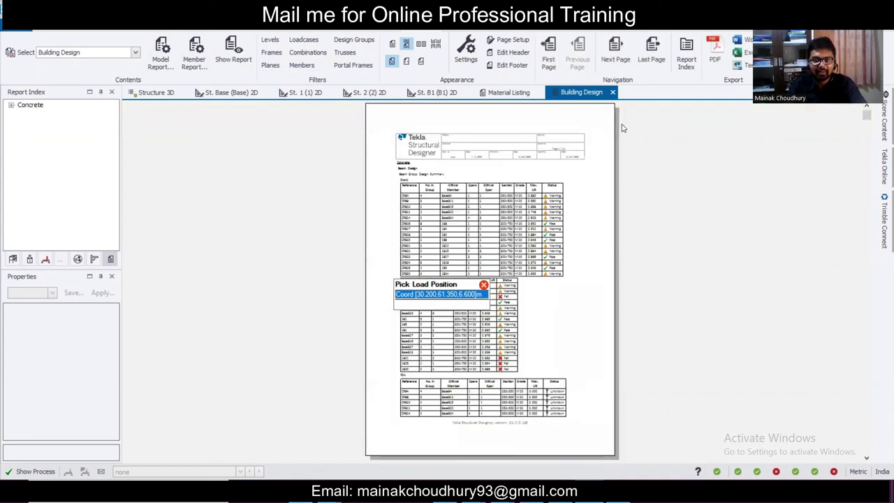
- Examine the beam group summaries, bending design tables and beam reinforcement details in the Building Design report
{"action": "scroll", "coordinate": [479, 225], "scroll_direction": "up", "scroll_amount": 3, "text": "ctrl"}
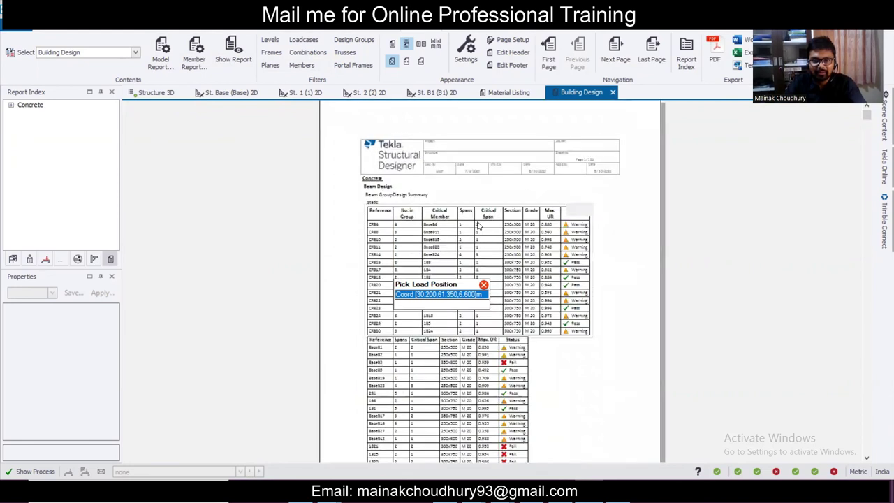
{"action": "scroll", "coordinate": [479, 225], "scroll_direction": "up", "scroll_amount": 1, "text": "ctrl"}
{"action": "scroll", "coordinate": [479, 225], "scroll_direction": "down", "scroll_amount": 15}
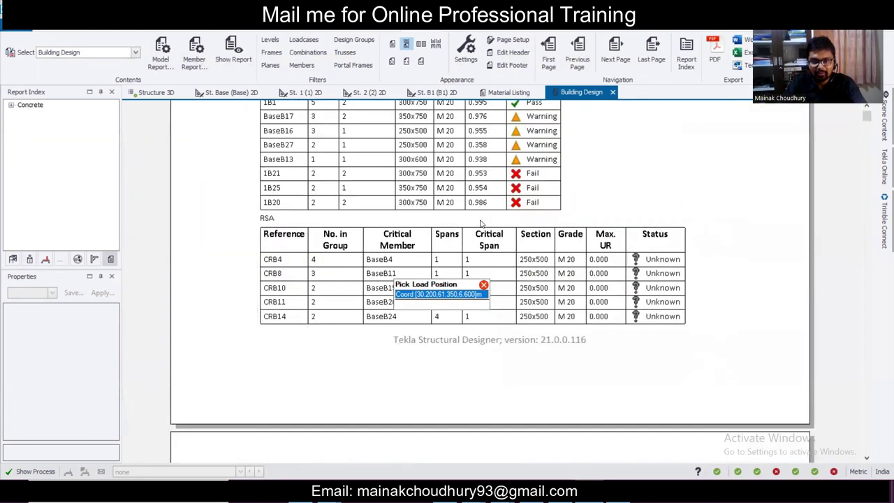
{"action": "scroll", "coordinate": [486, 223], "scroll_direction": "down", "scroll_amount": 15}
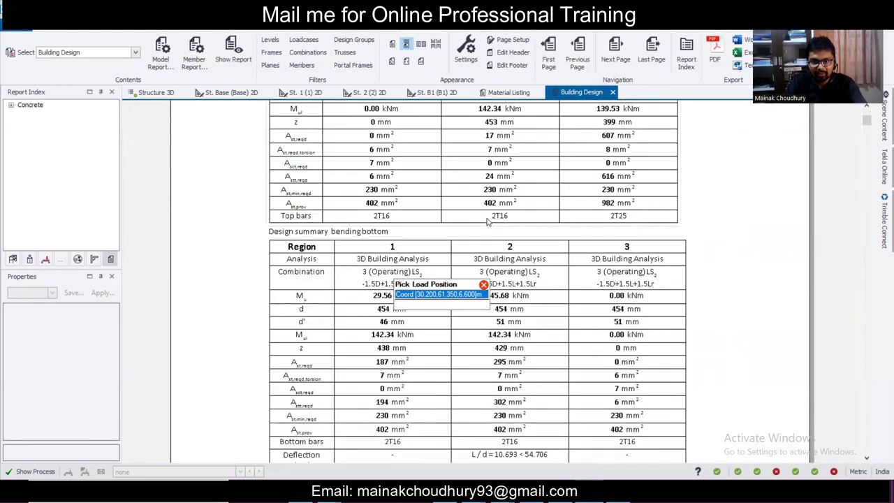
{"action": "scroll", "coordinate": [488, 215], "scroll_direction": "down", "scroll_amount": 15}
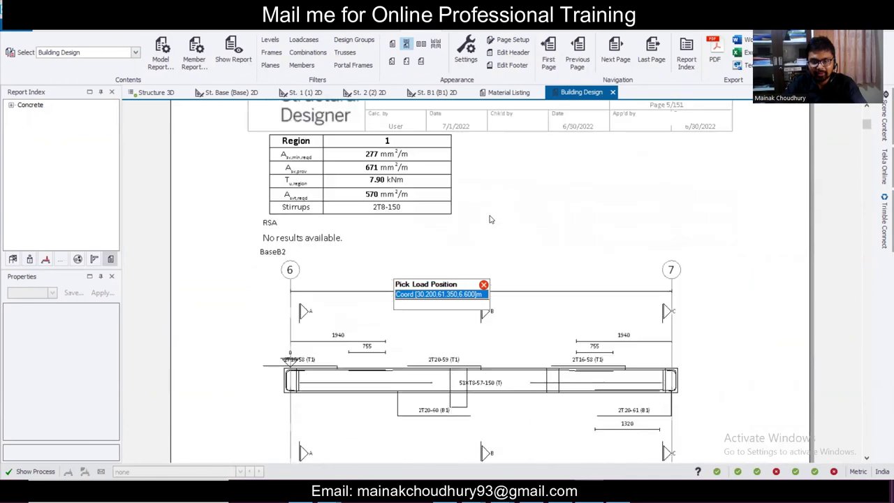
{"action": "scroll", "coordinate": [493, 206], "scroll_direction": "down", "scroll_amount": 15}
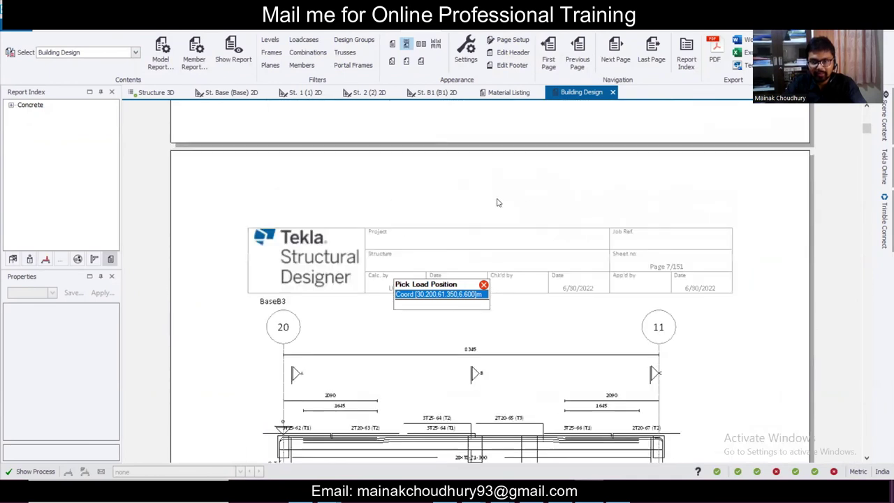
- Switch to AutoCAD and review the column layout and grid lines of the exported General Arrangement drawing
{"action": "left_click", "coordinate": [470, 495]}
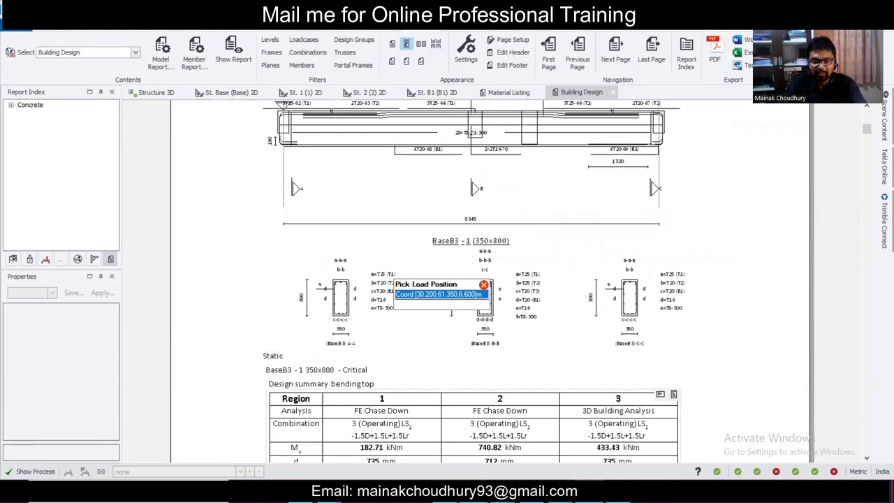
{"action": "left_click", "coordinate": [595, 433]}
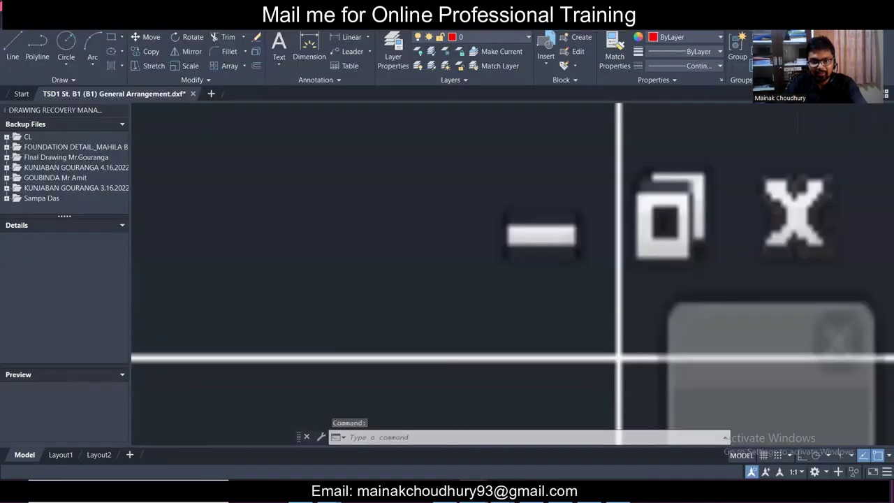
{"action": "scroll", "coordinate": [472, 279], "scroll_direction": "up", "scroll_amount": 2}
{"action": "middle_click_drag", "start_coordinate": [214, 128], "coordinate": [236, 205]}
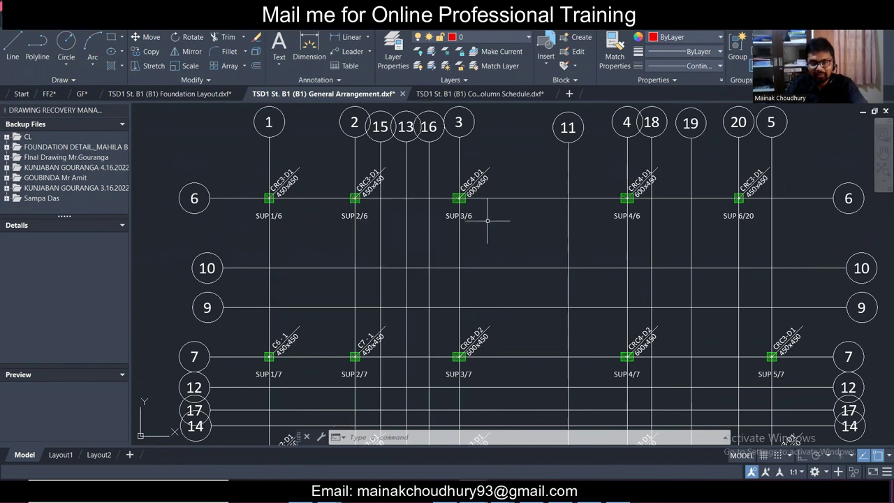
{"action": "scroll", "coordinate": [488, 221], "scroll_direction": "down", "scroll_amount": 4}
{"action": "scroll", "coordinate": [483, 222], "scroll_direction": "up", "scroll_amount": 2}
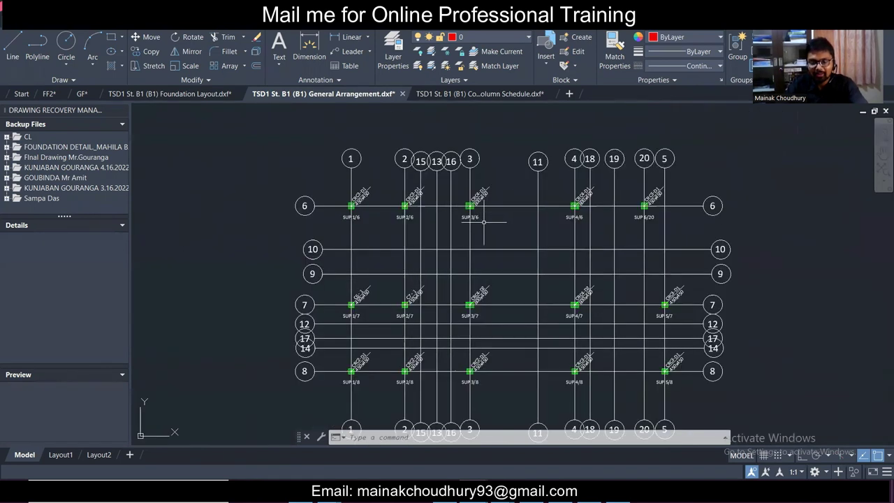